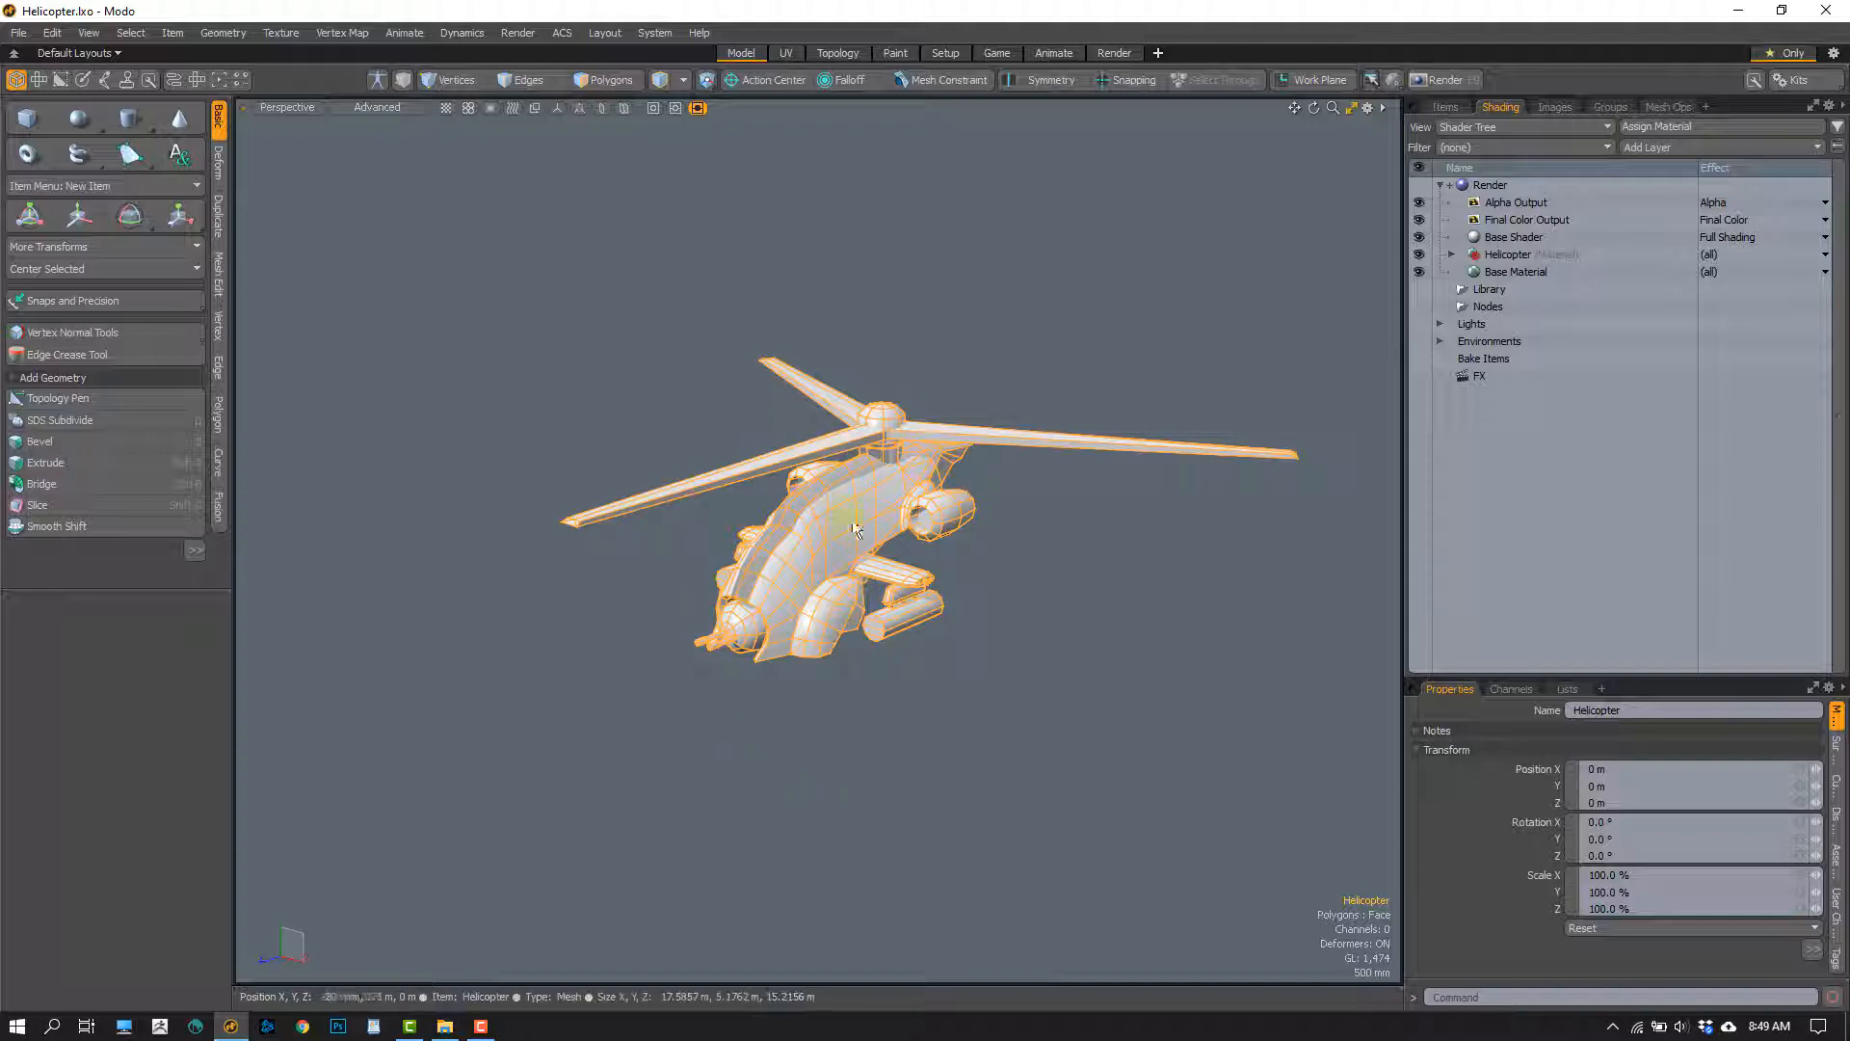
Clear the helicopter mesh selection and view the helicopter from a lower front angle
left_click(983, 694)
left_click_drag(896, 710, 726, 462, "alt")
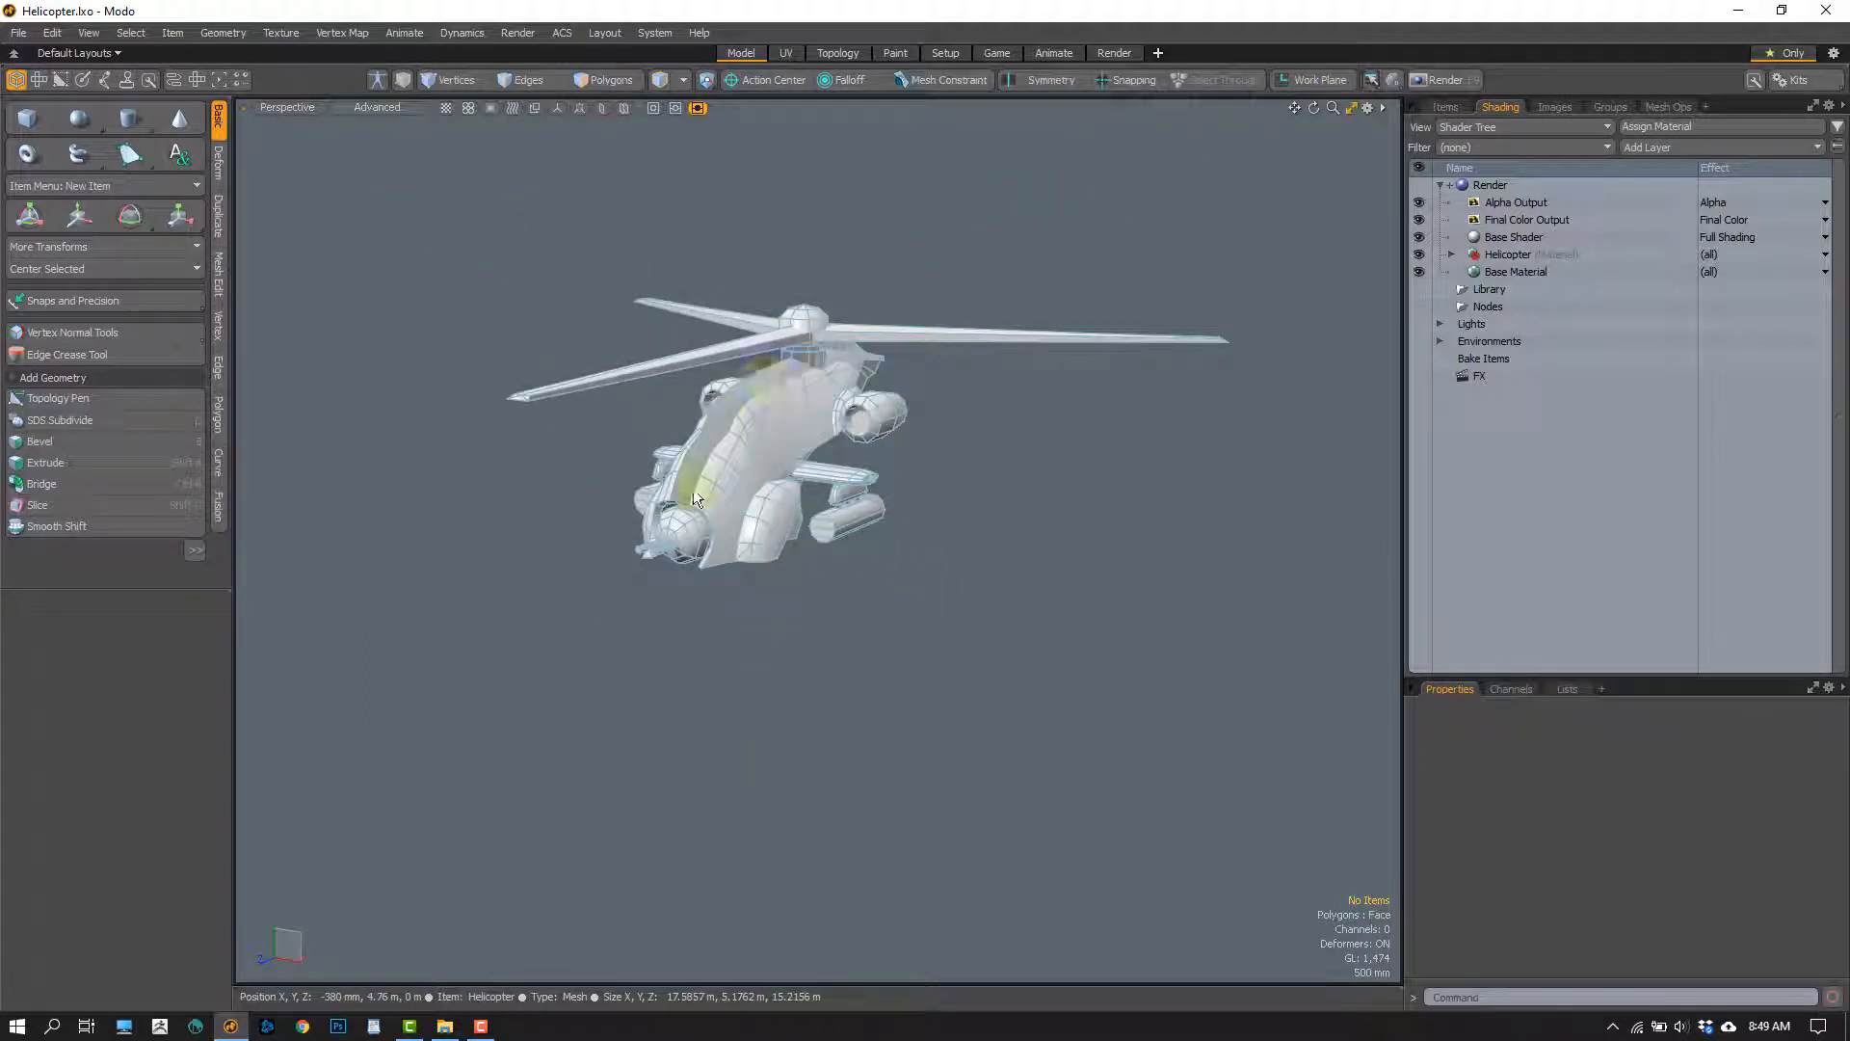
left_click(695, 496)
left_click(562, 516)
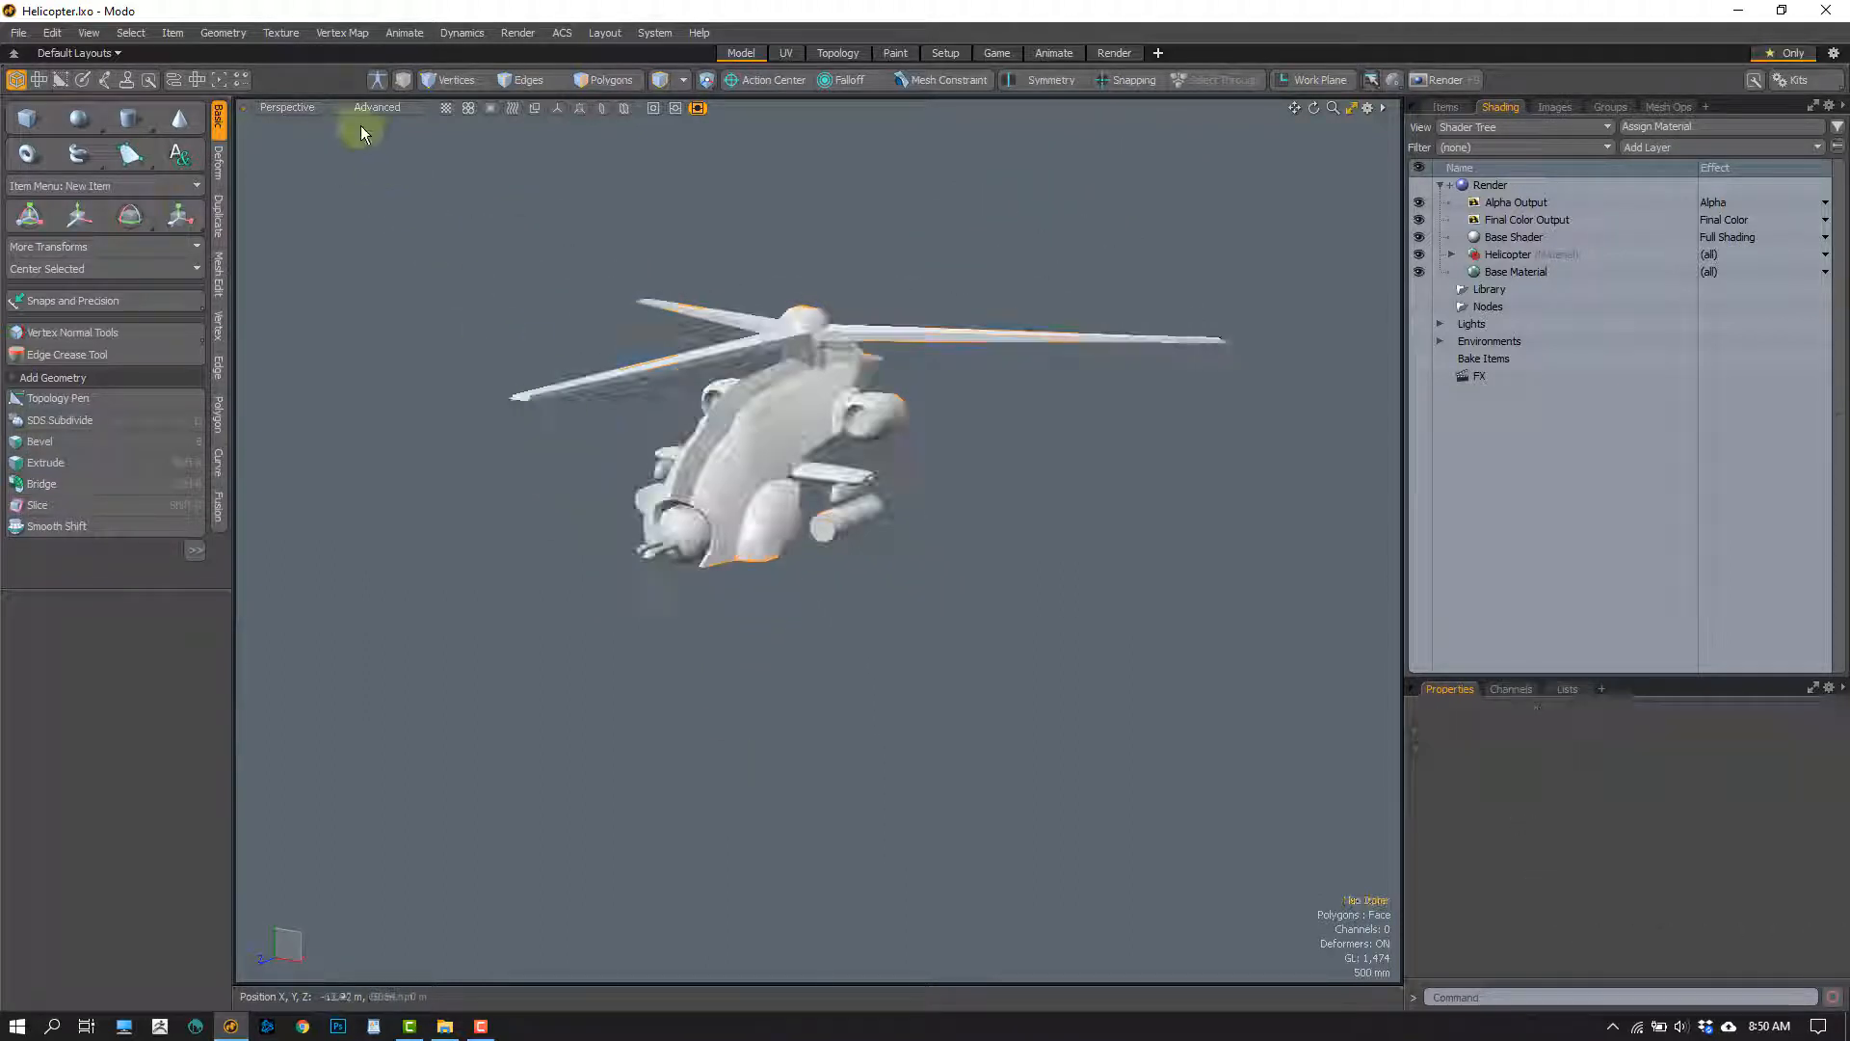
Look through the Directional Light, aim it at the helicopter from a higher front angle, and return to the Perspective view
left_click(298, 106)
mouse_move(298, 126)
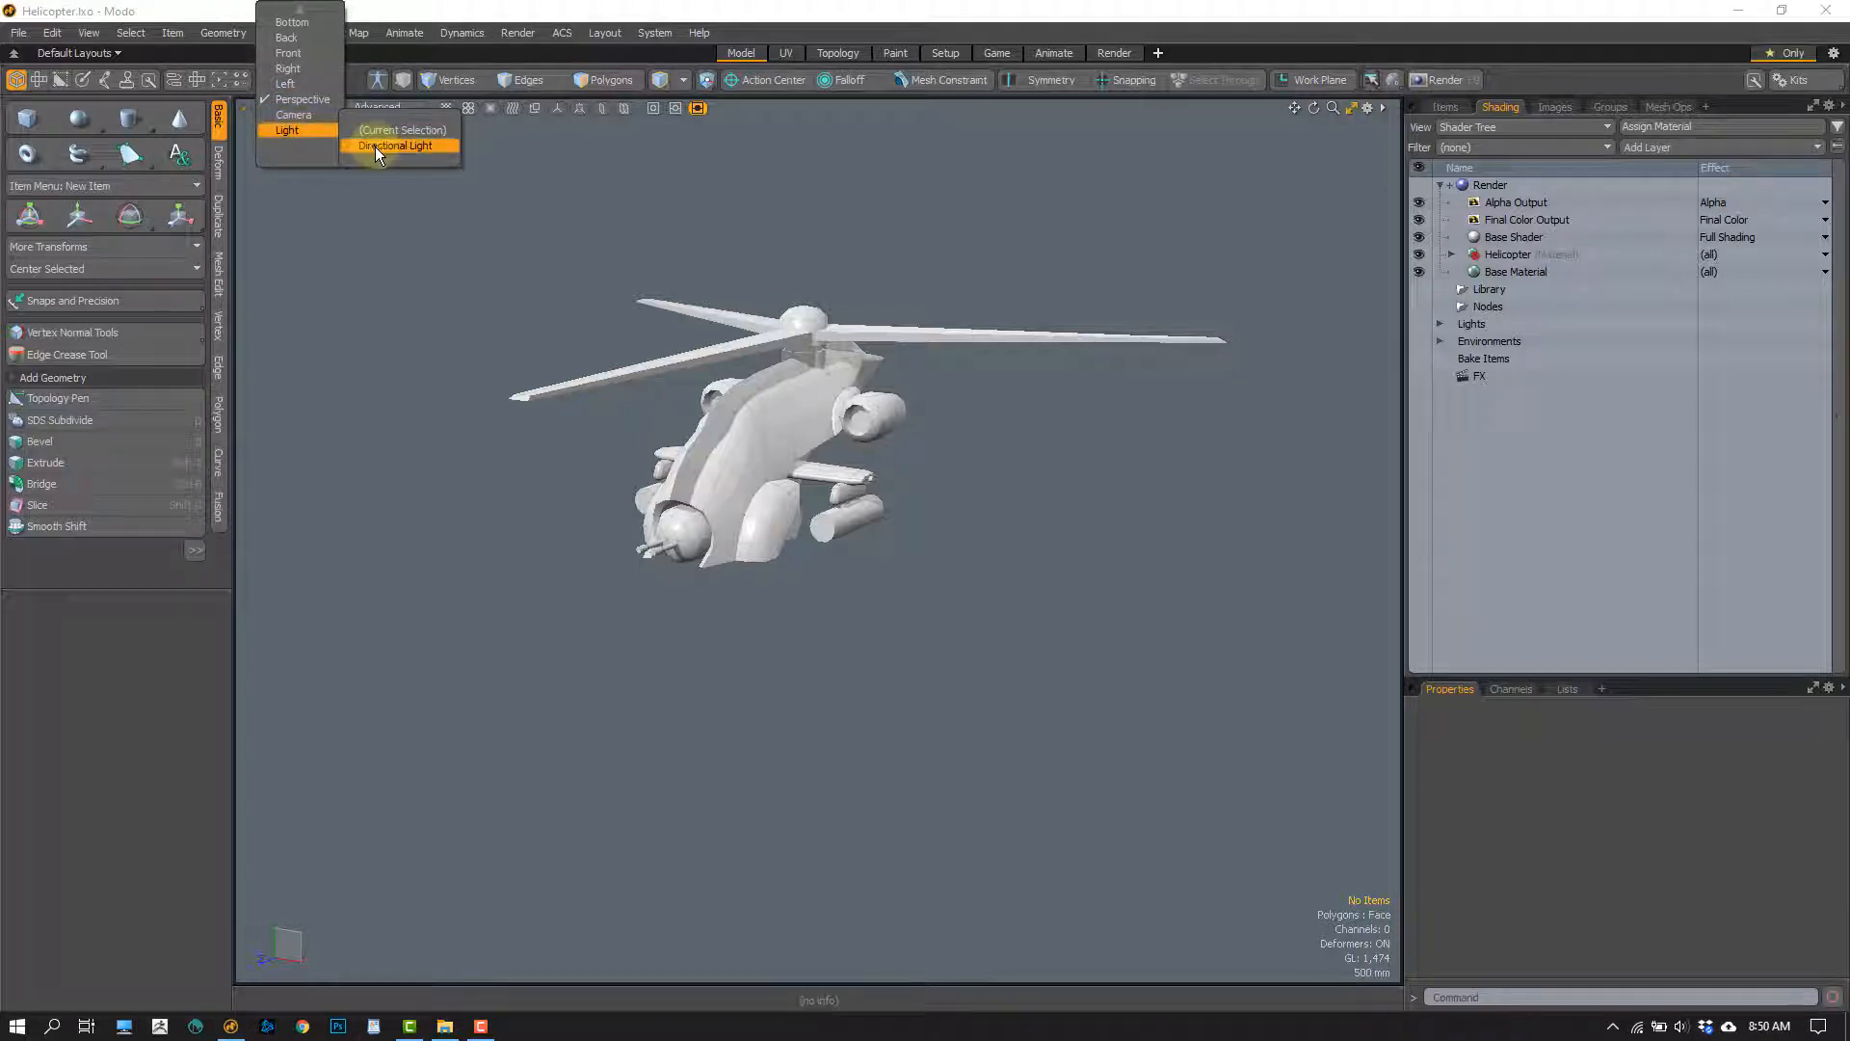
left_click(373, 146)
left_click_drag(983, 655, 813, 648, "alt")
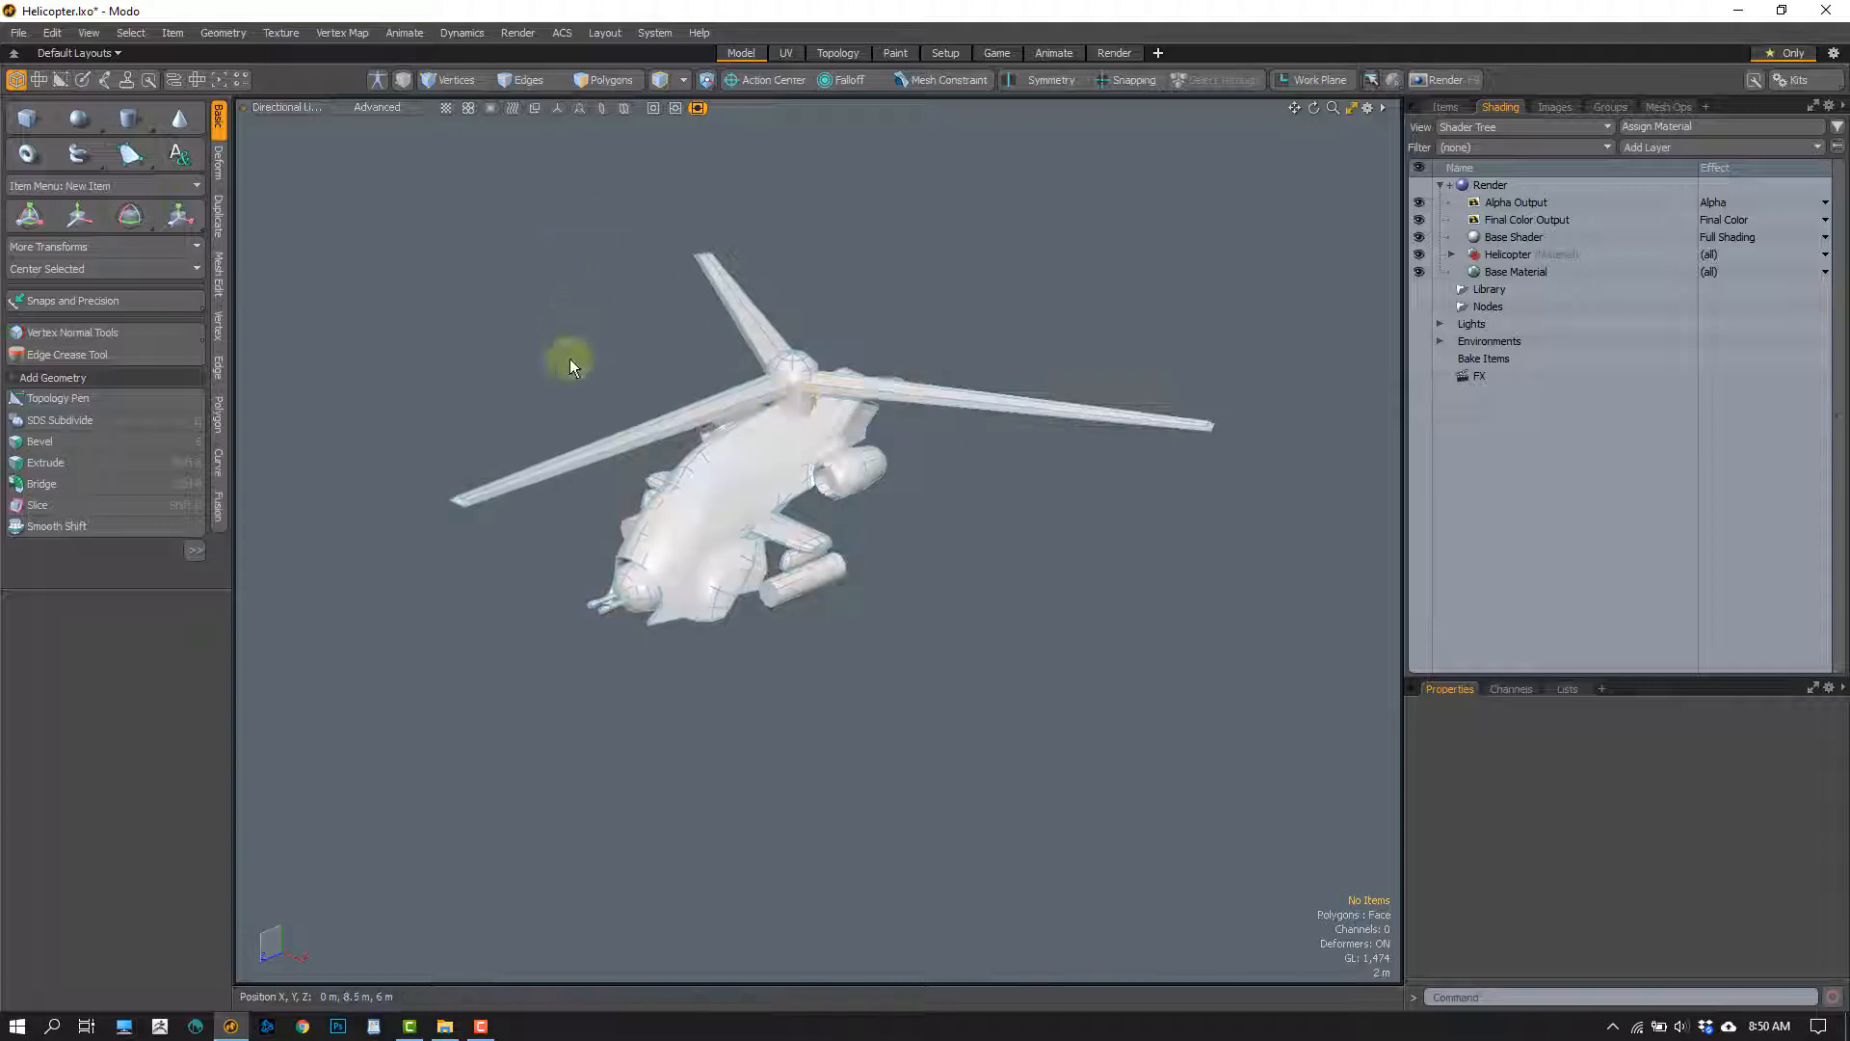
left_click(279, 107)
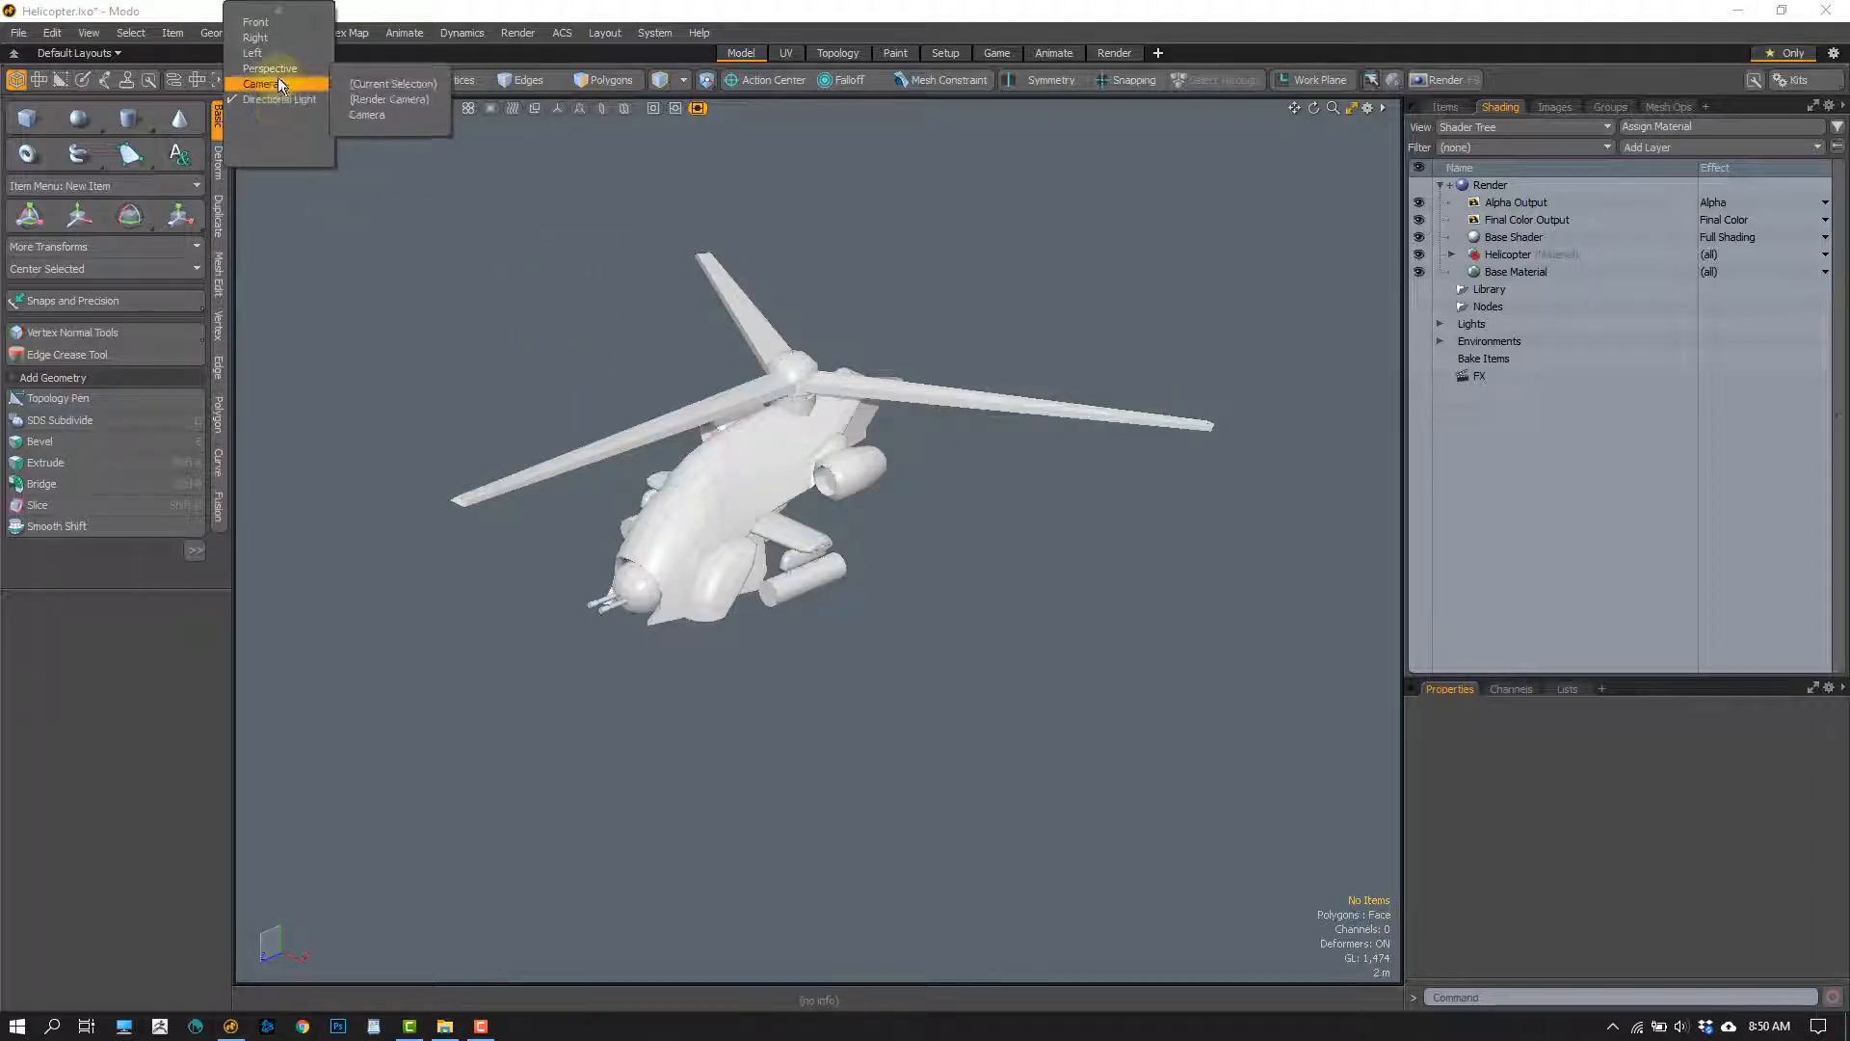
left_click(277, 69)
left_click_drag(826, 591, 865, 783, "alt")
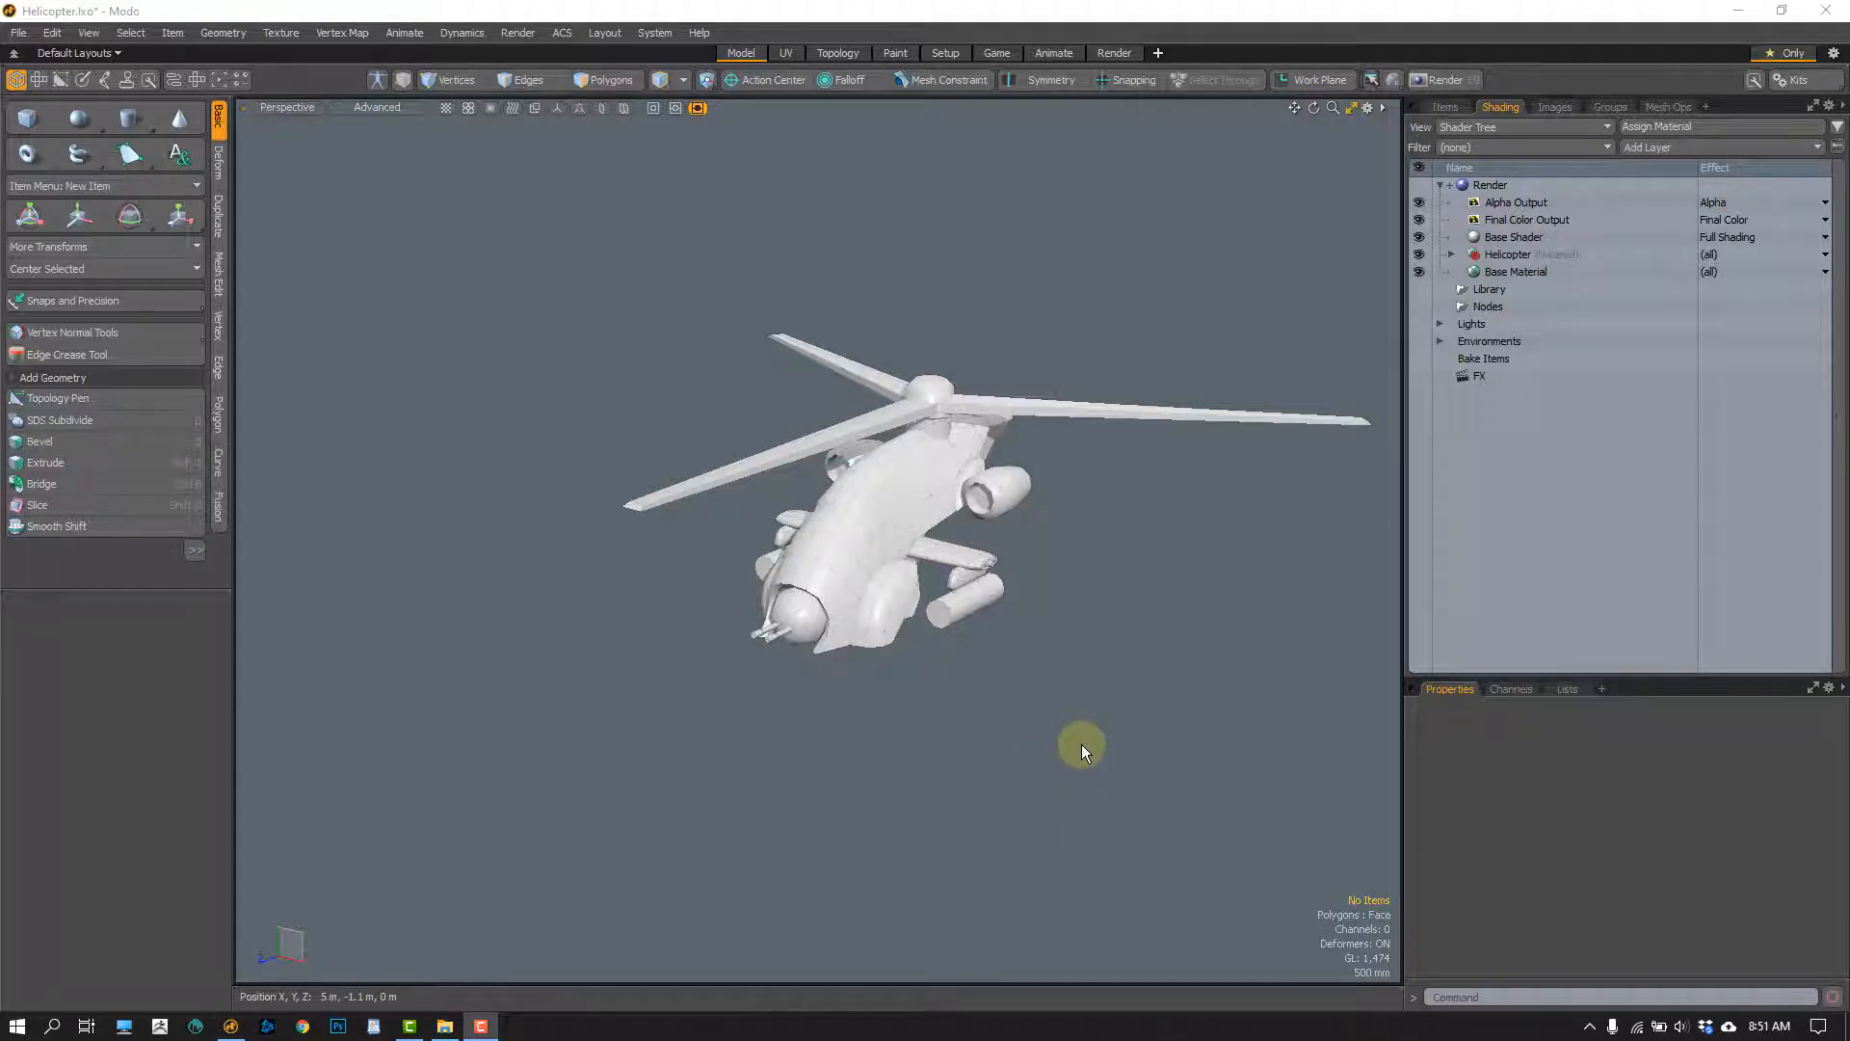
Browse the Outdoor environment presets in the preset browser and close it
key("F6")
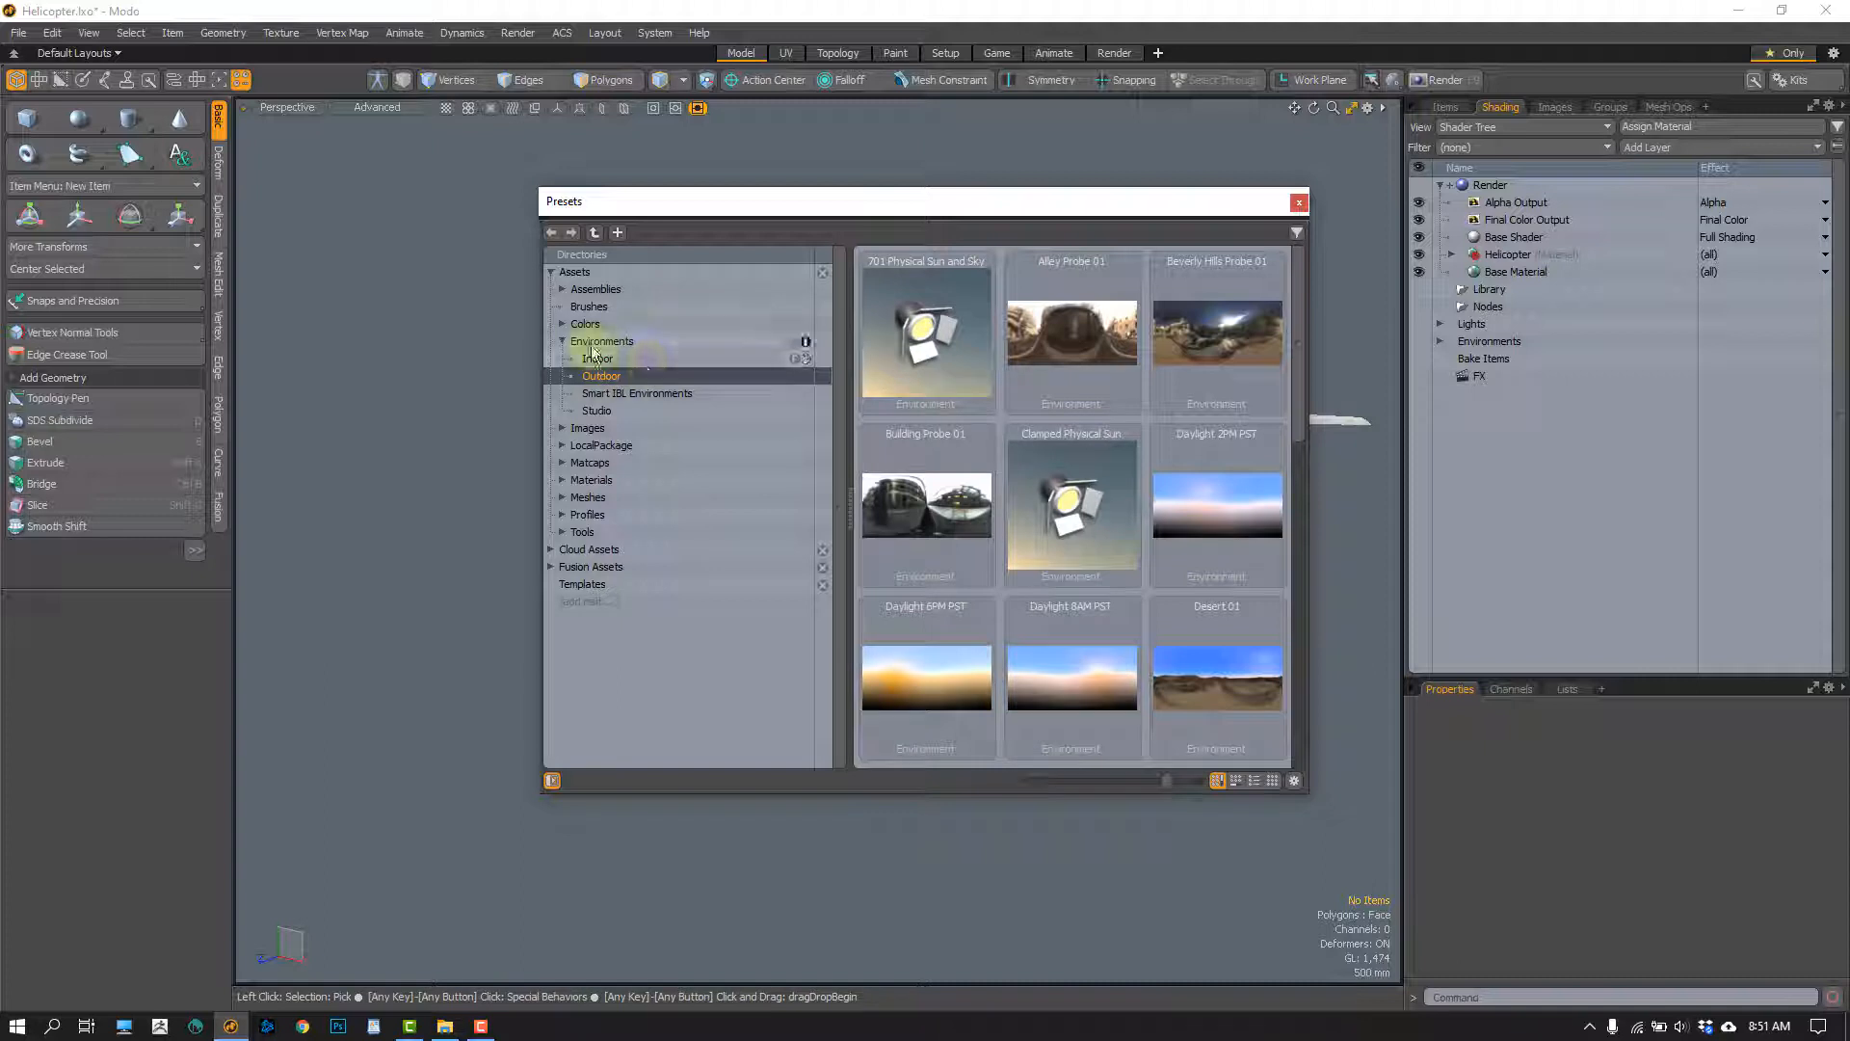
left_click(557, 341)
left_click(561, 341)
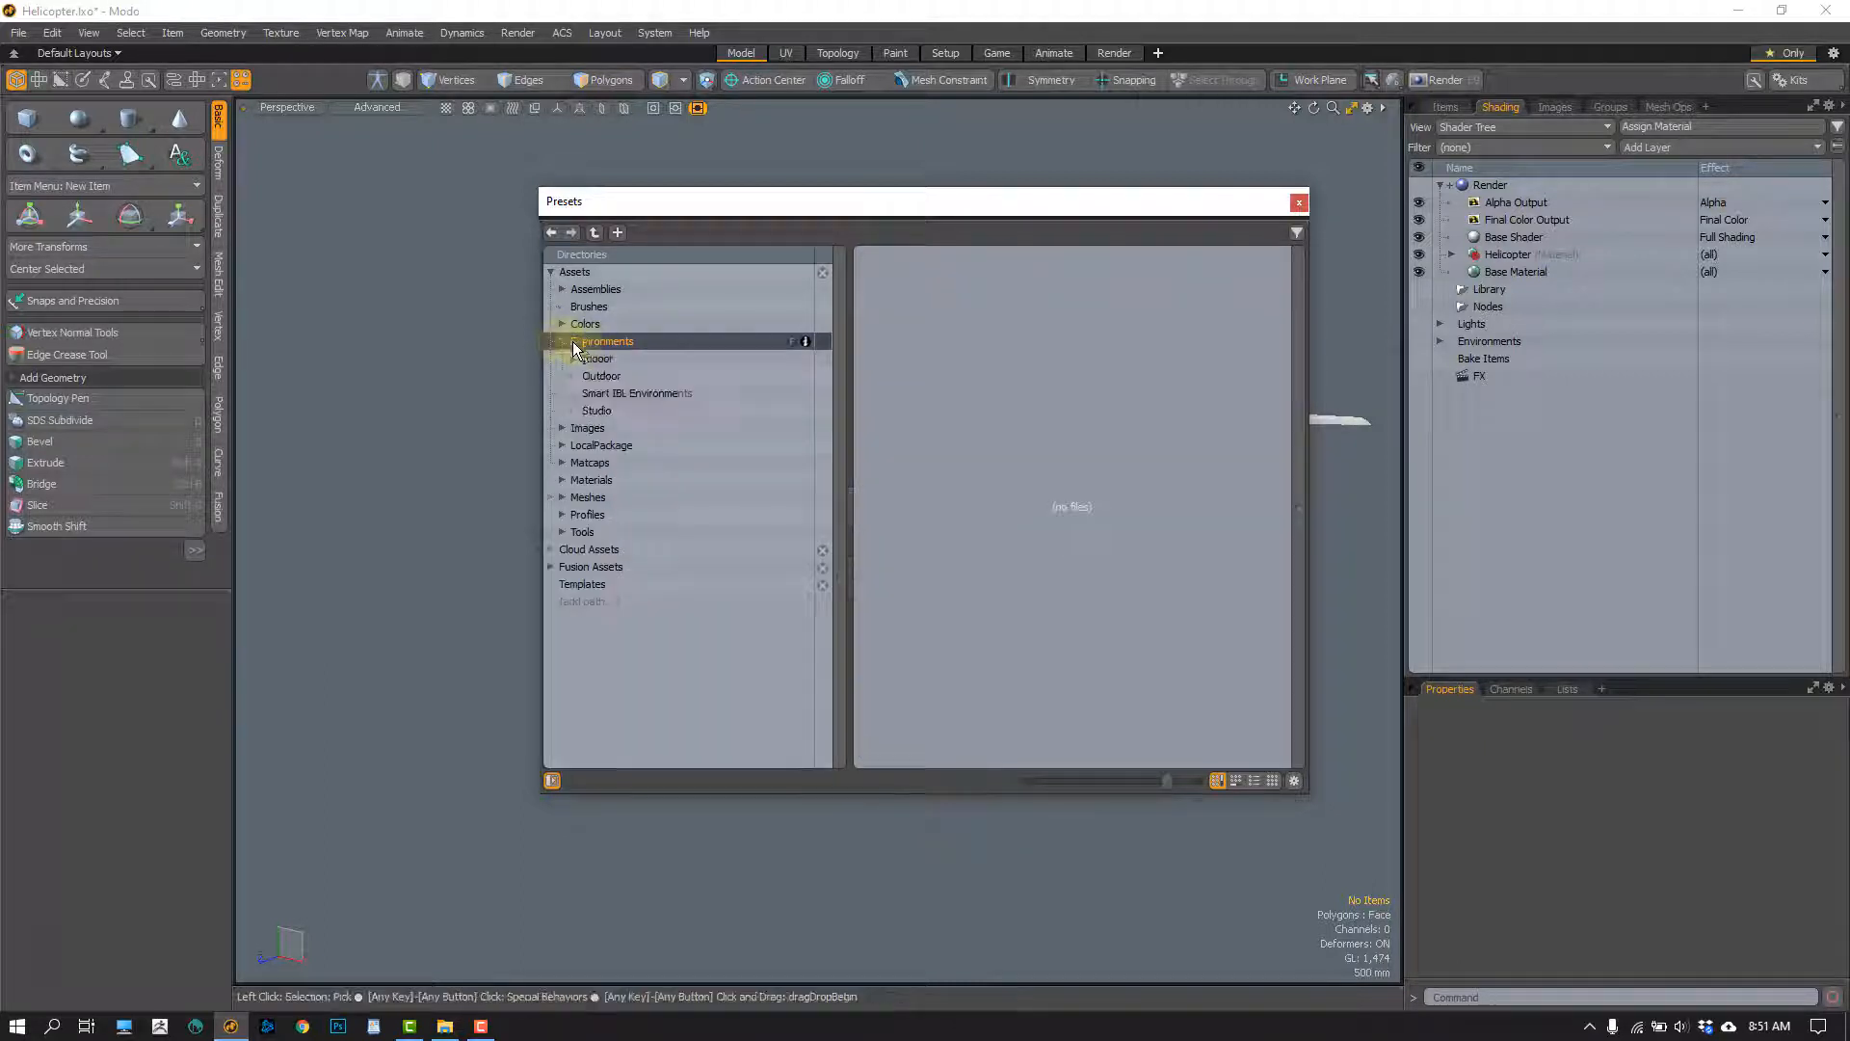
left_click(597, 375)
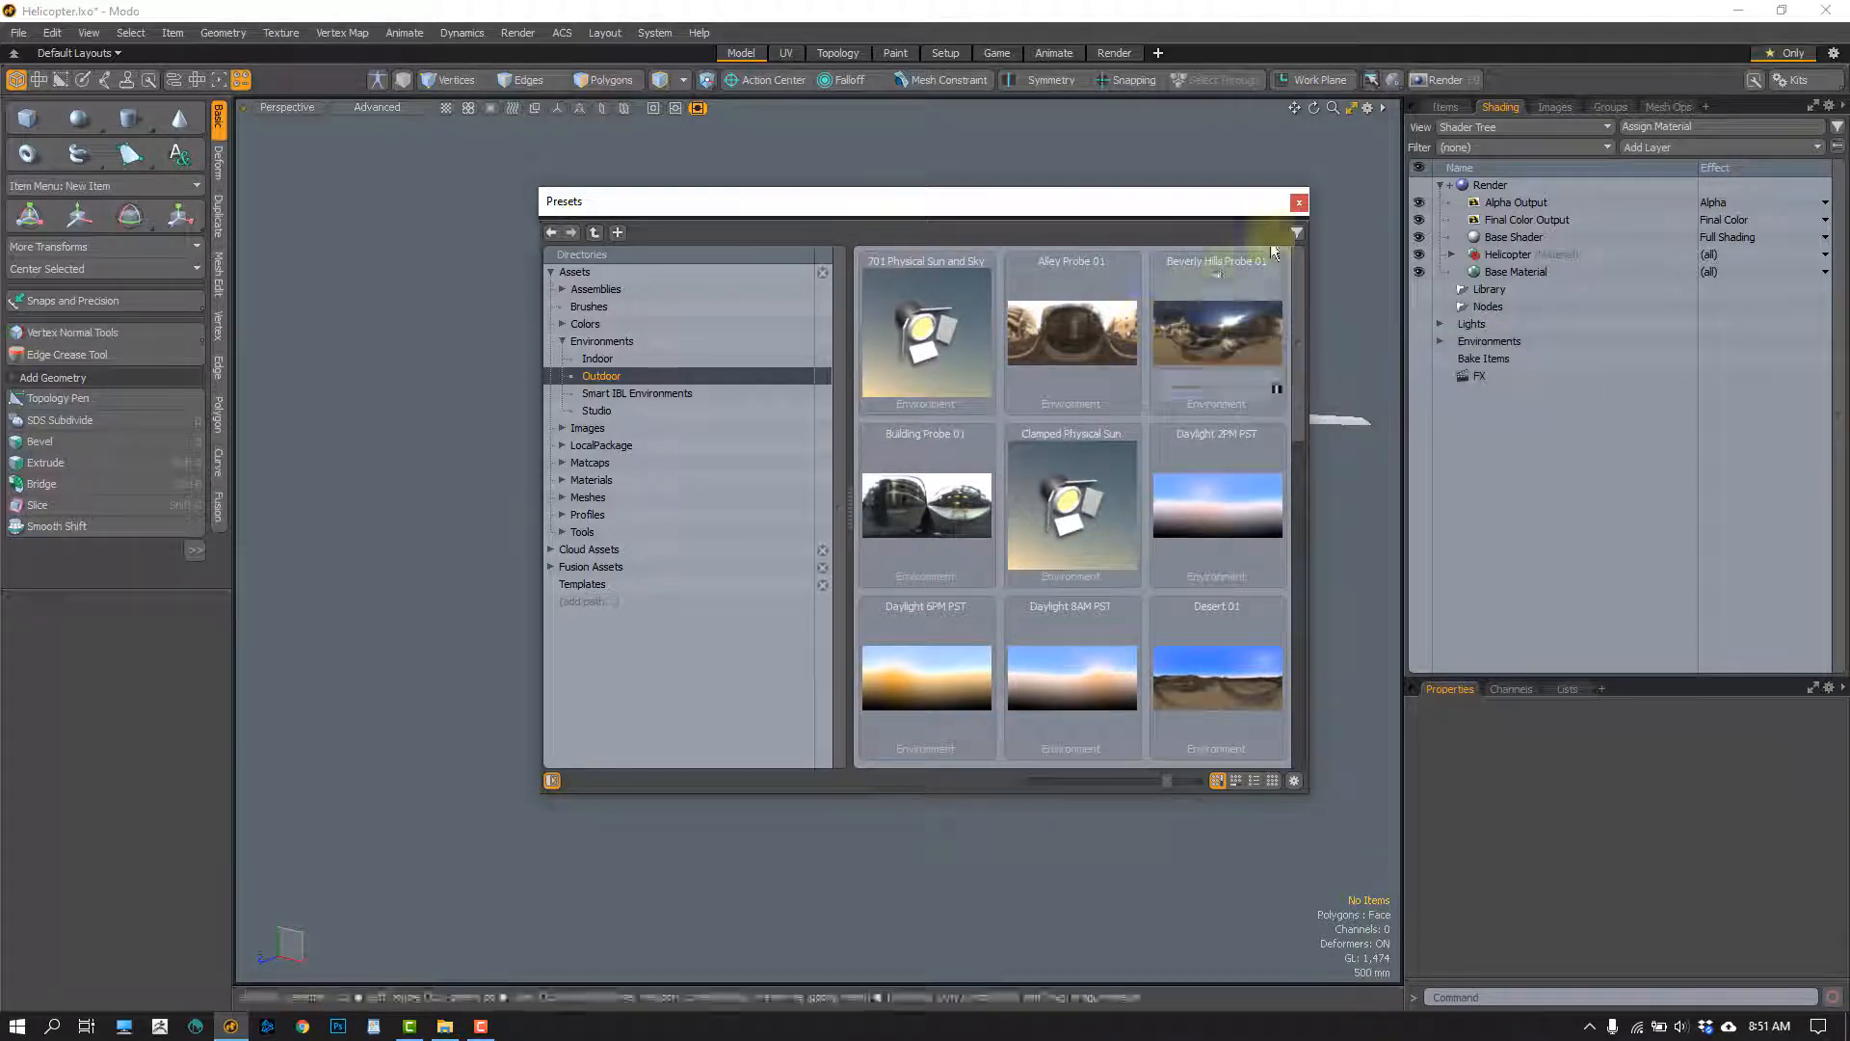
left_click(1299, 202)
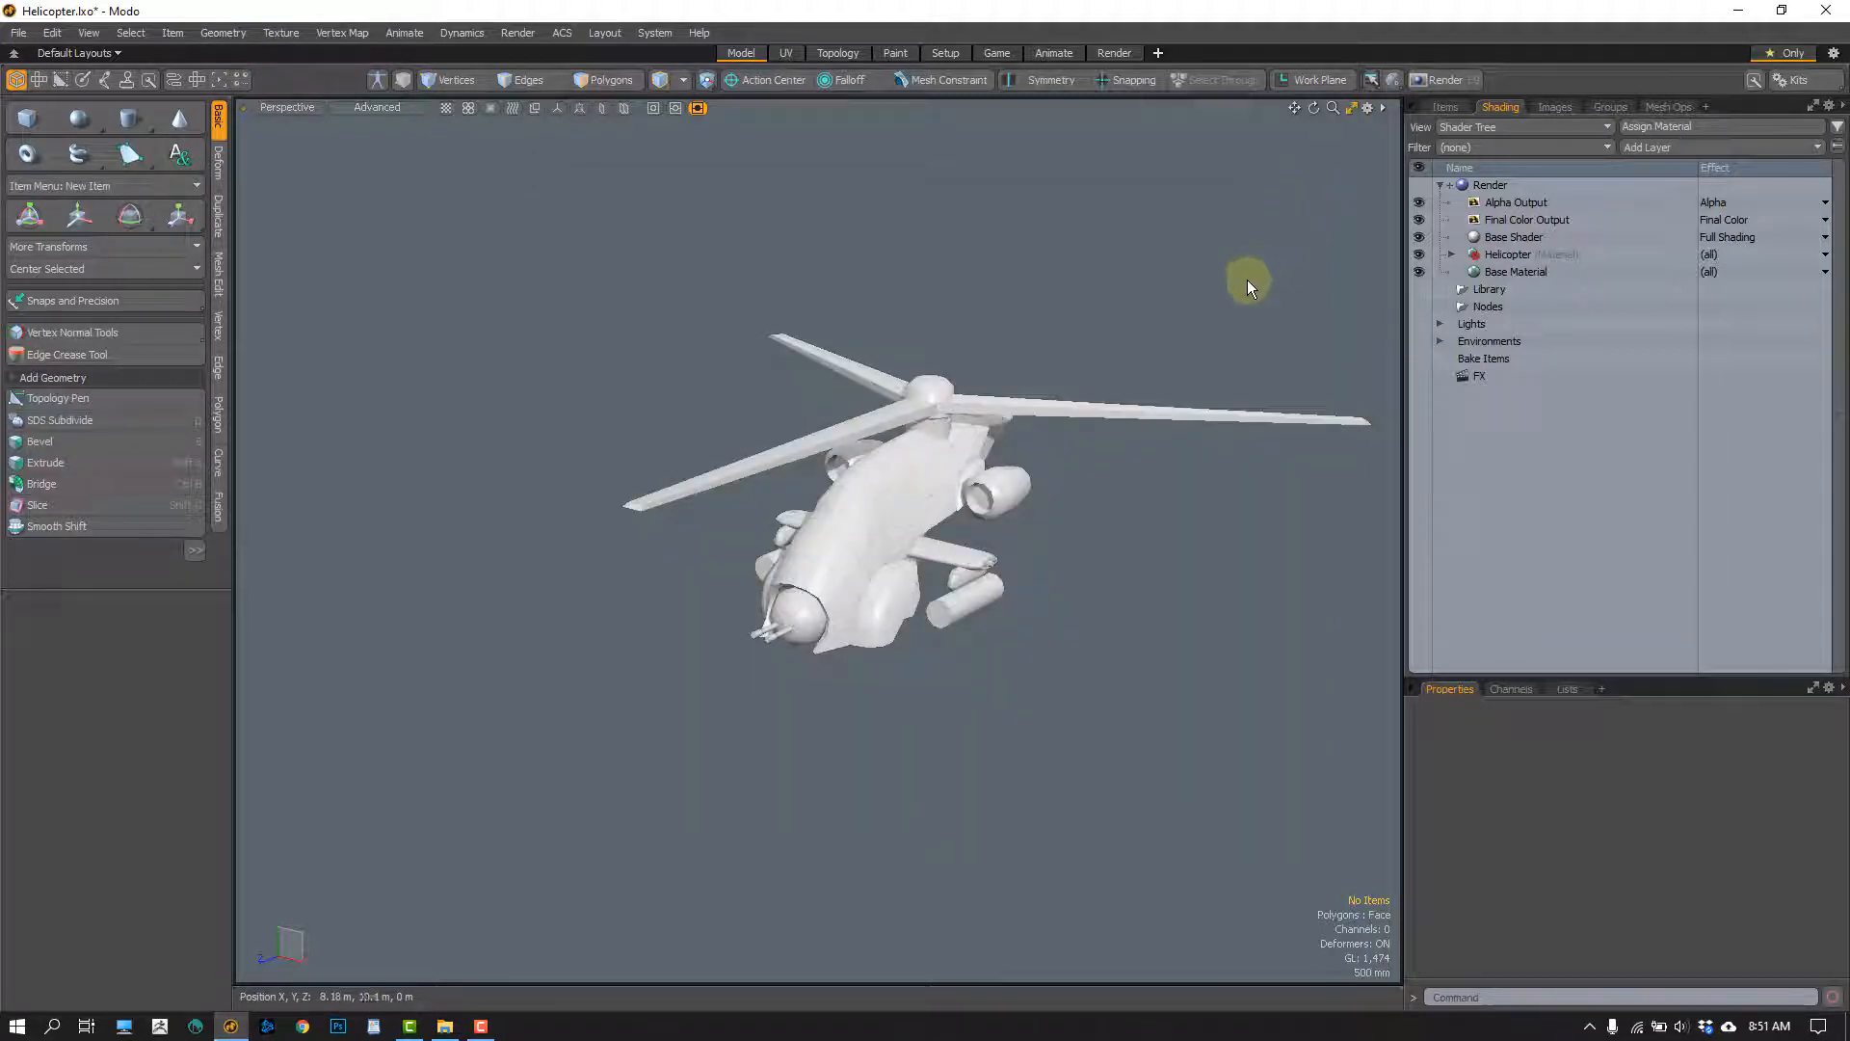
Add Japan_subway2_FINAL.exr from the Desktop's PBR Workflow folder as an image map layer above the Environment Material
left_click(1440, 341)
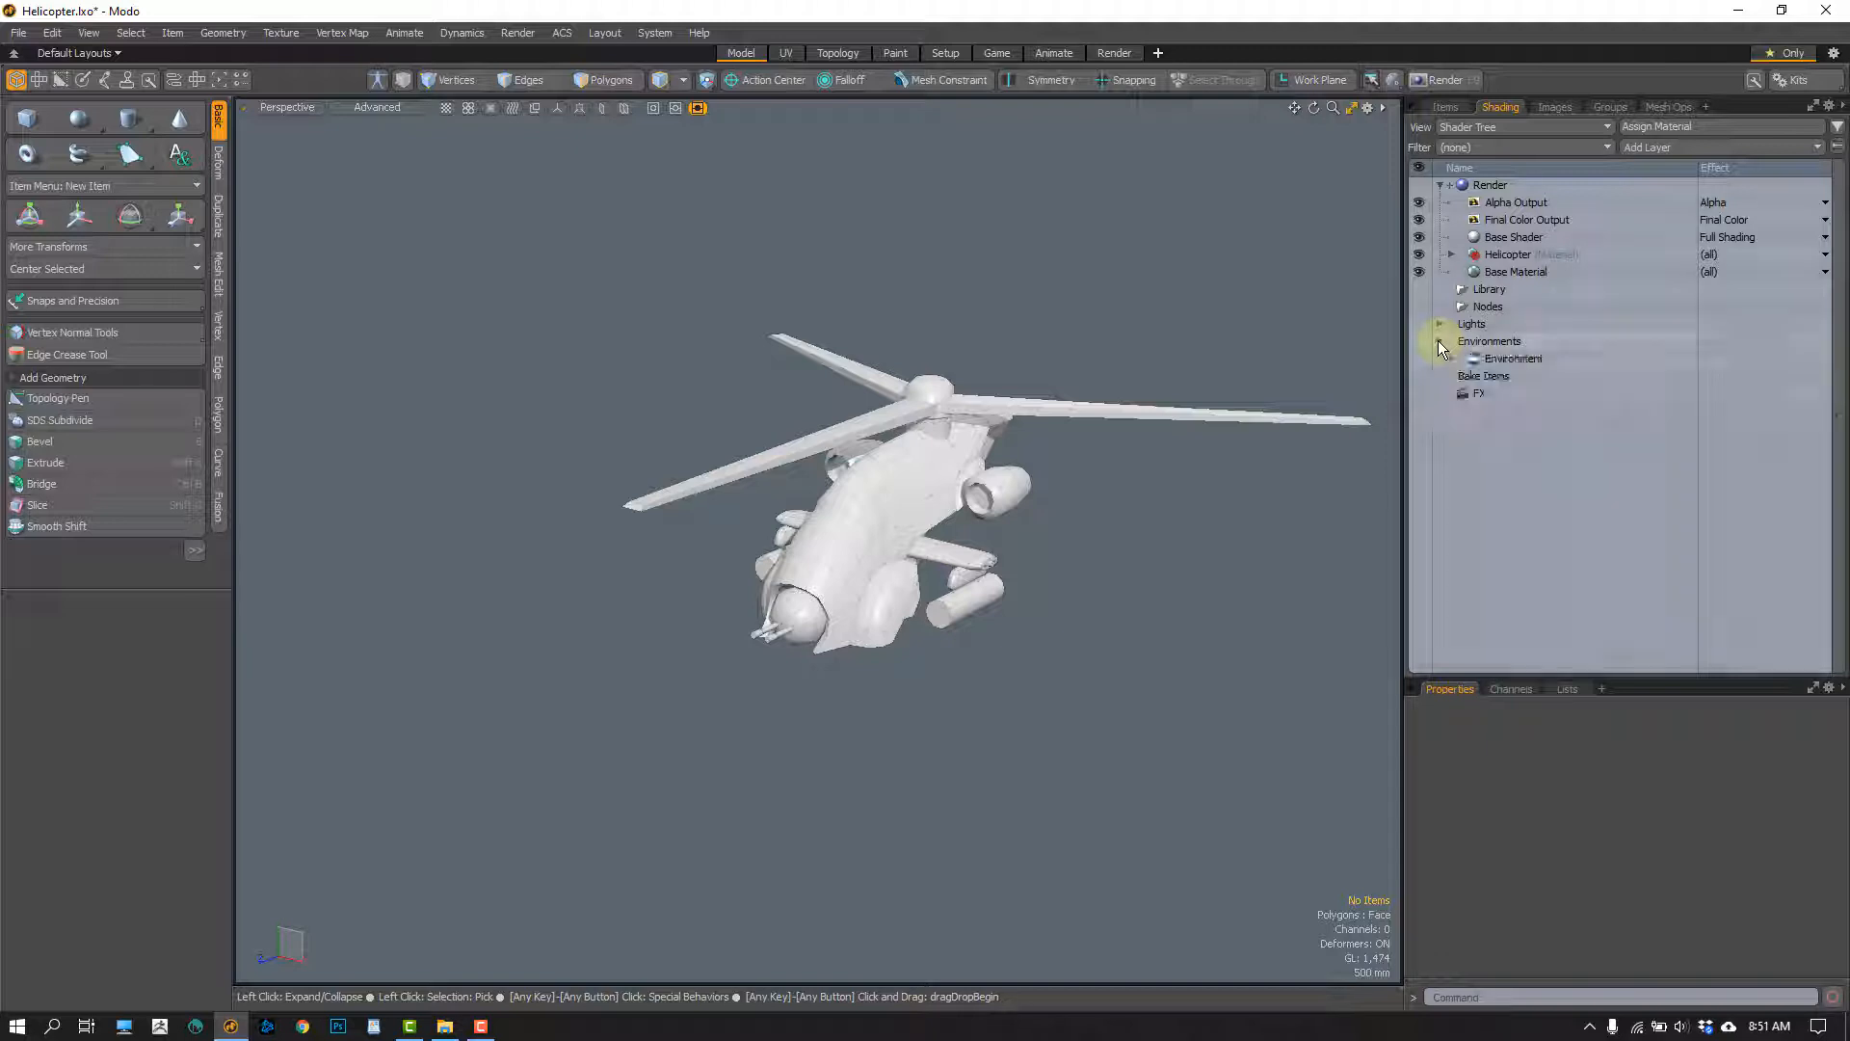
left_click(1451, 358)
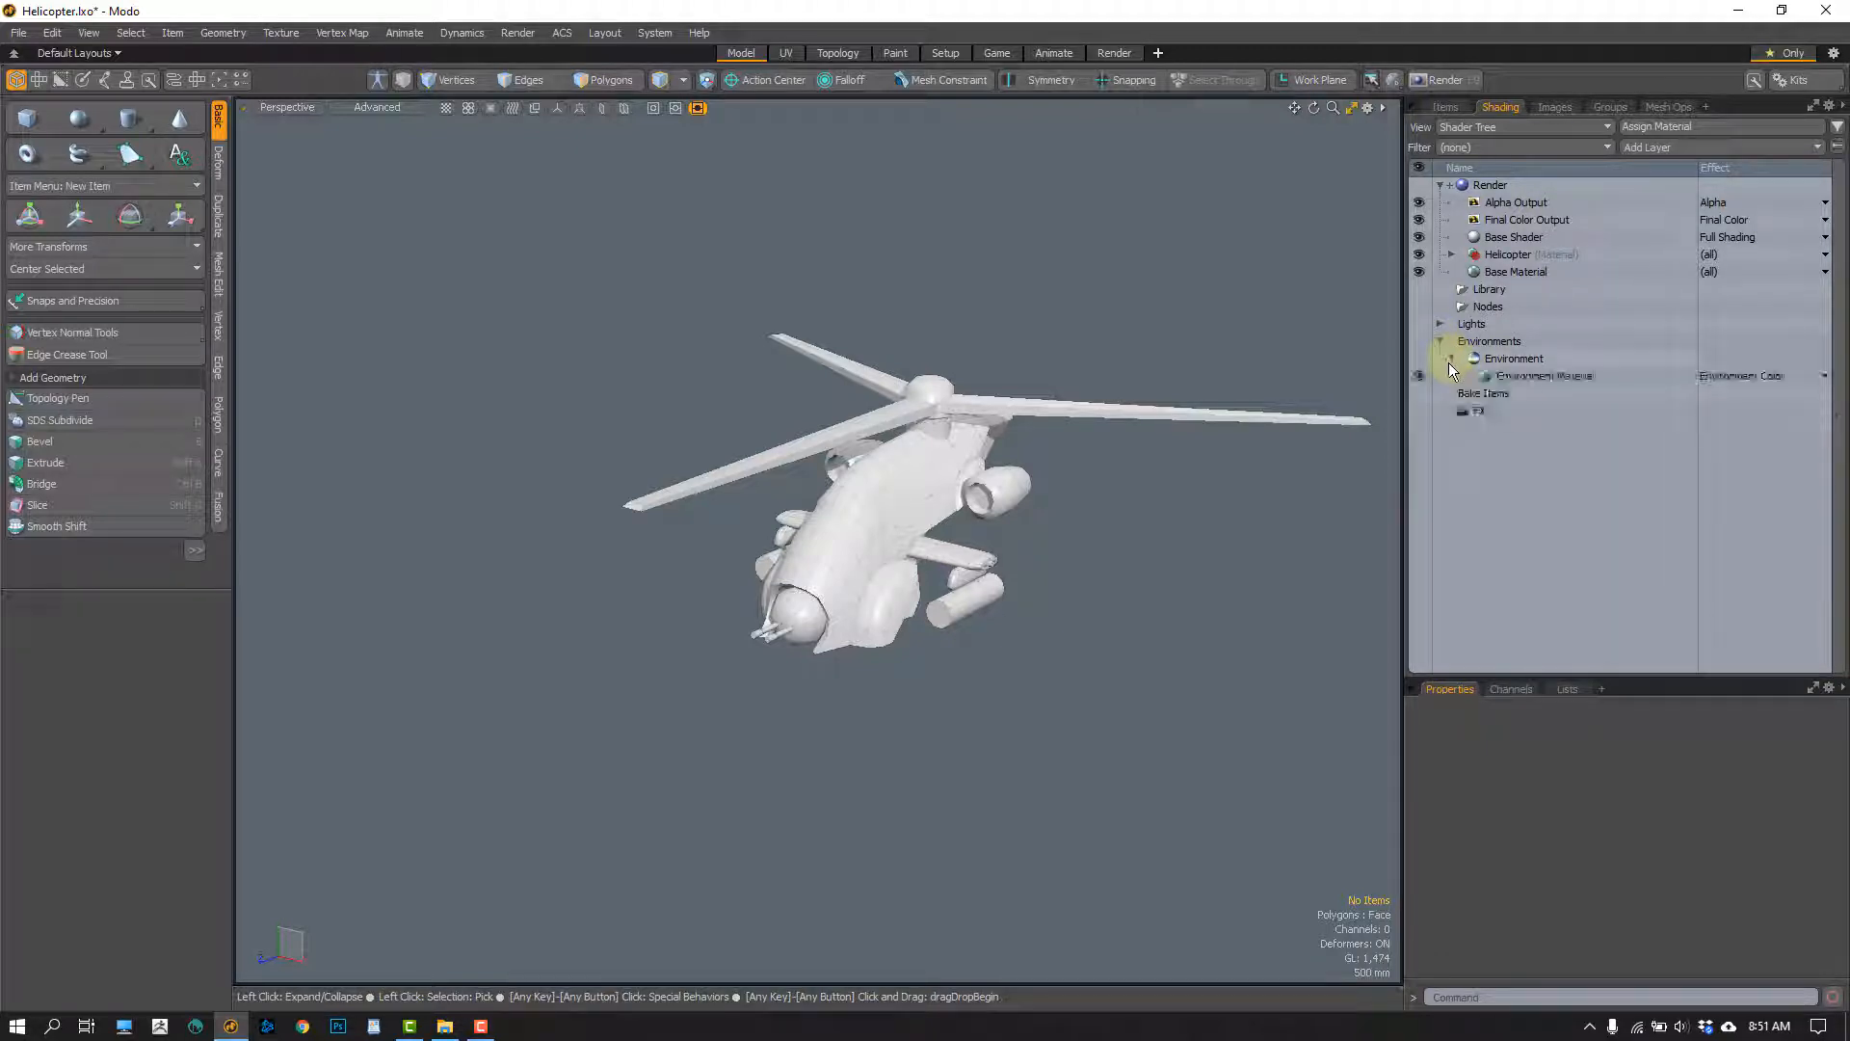
left_click(1527, 377)
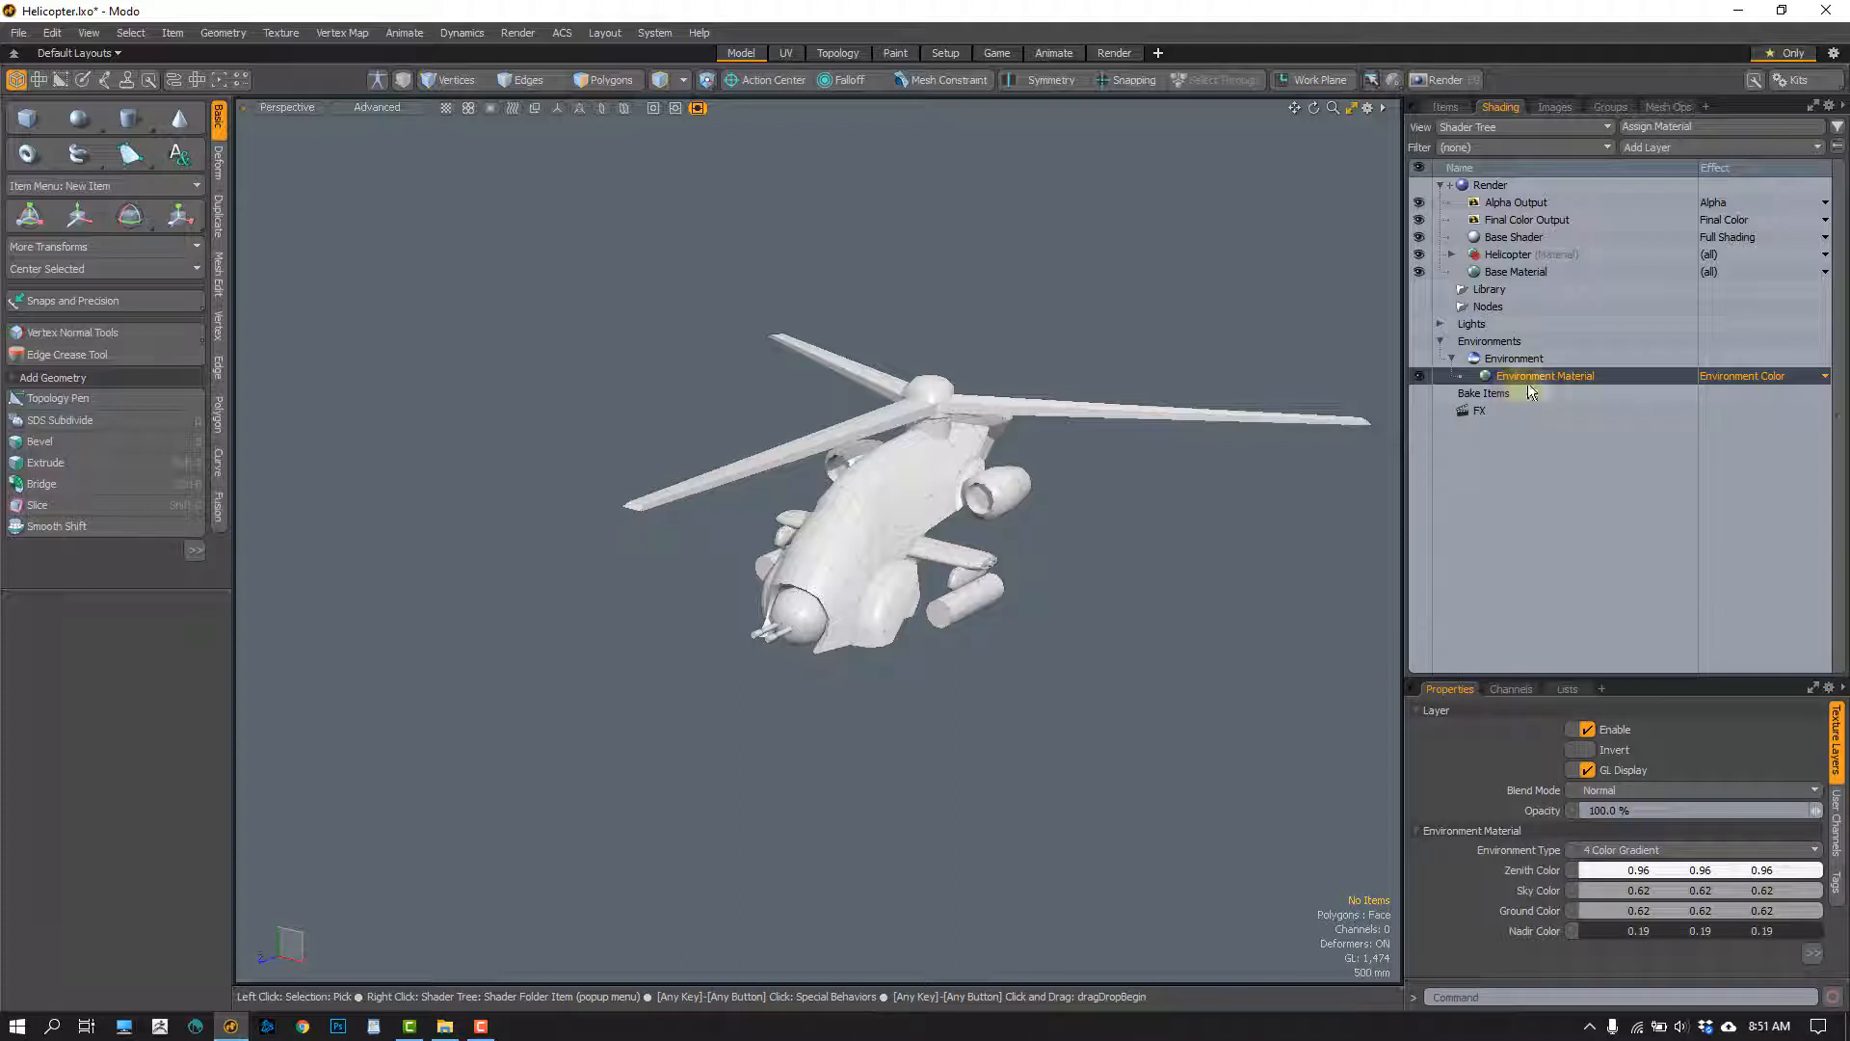
left_click(1679, 148)
mouse_move(1625, 241)
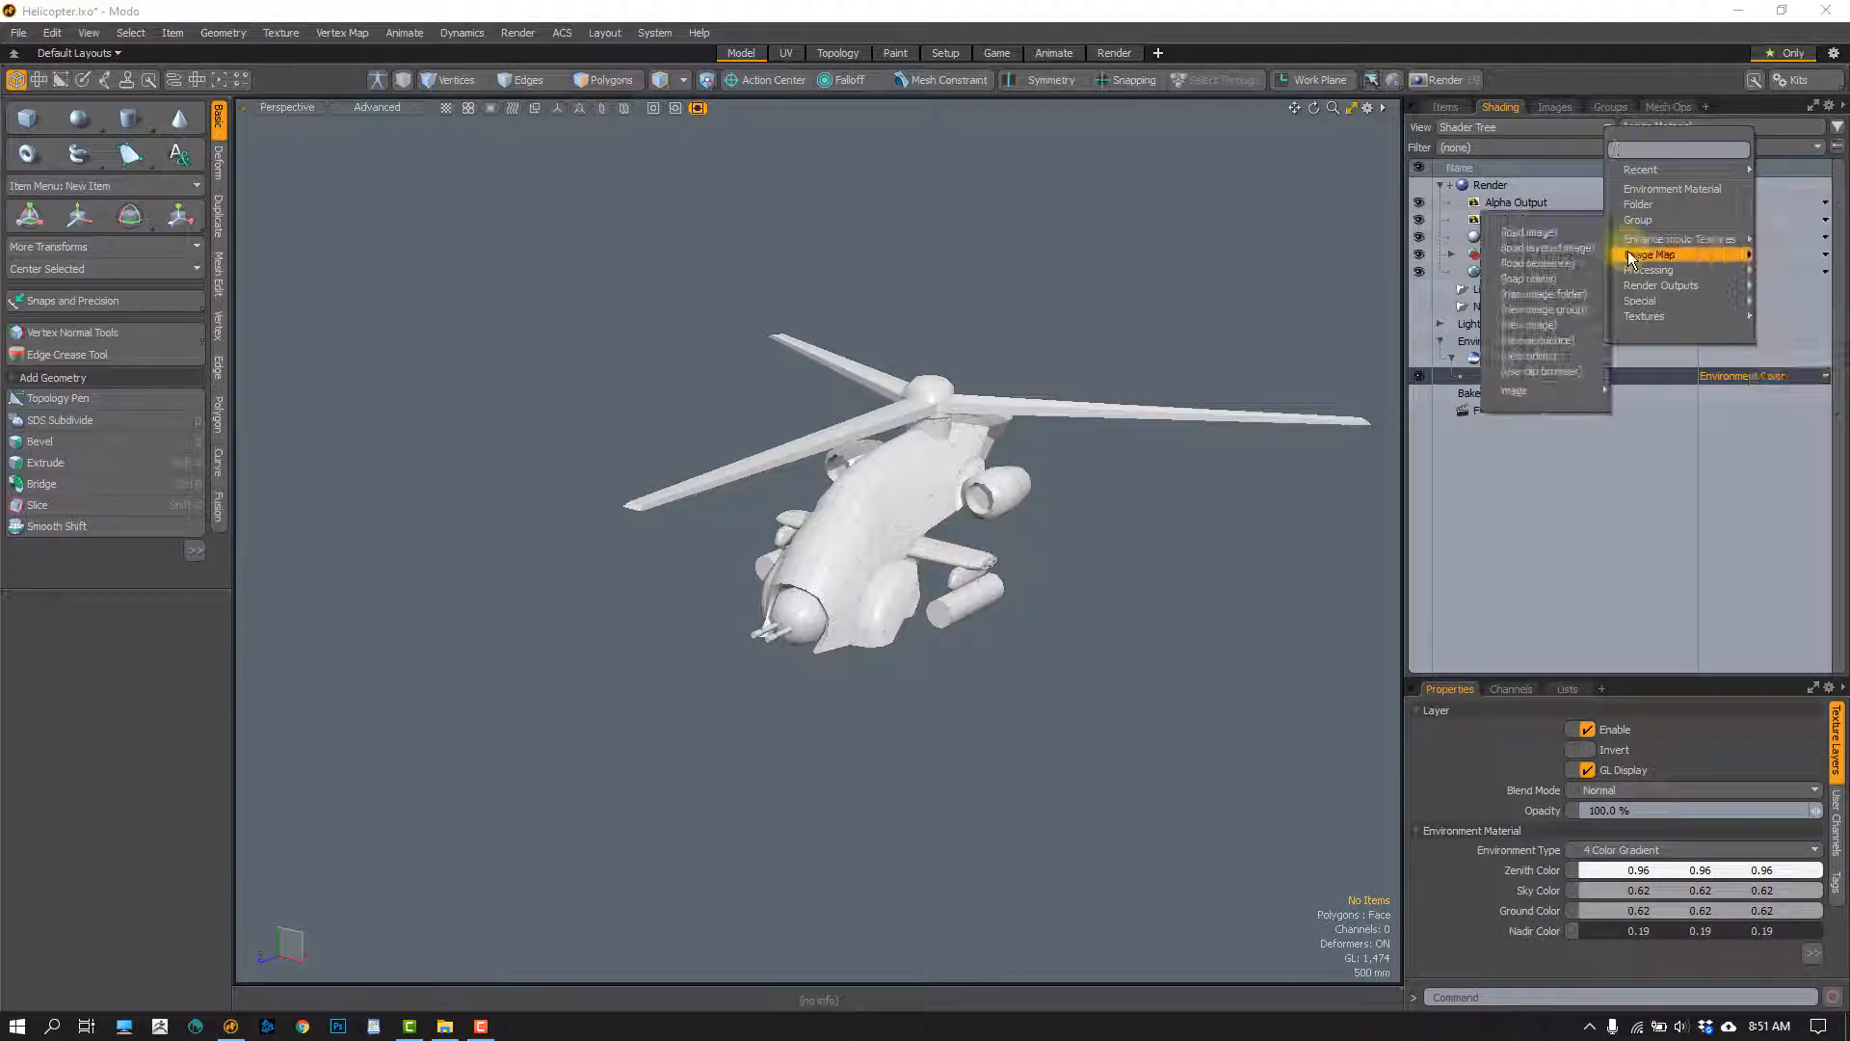
left_click(1553, 249)
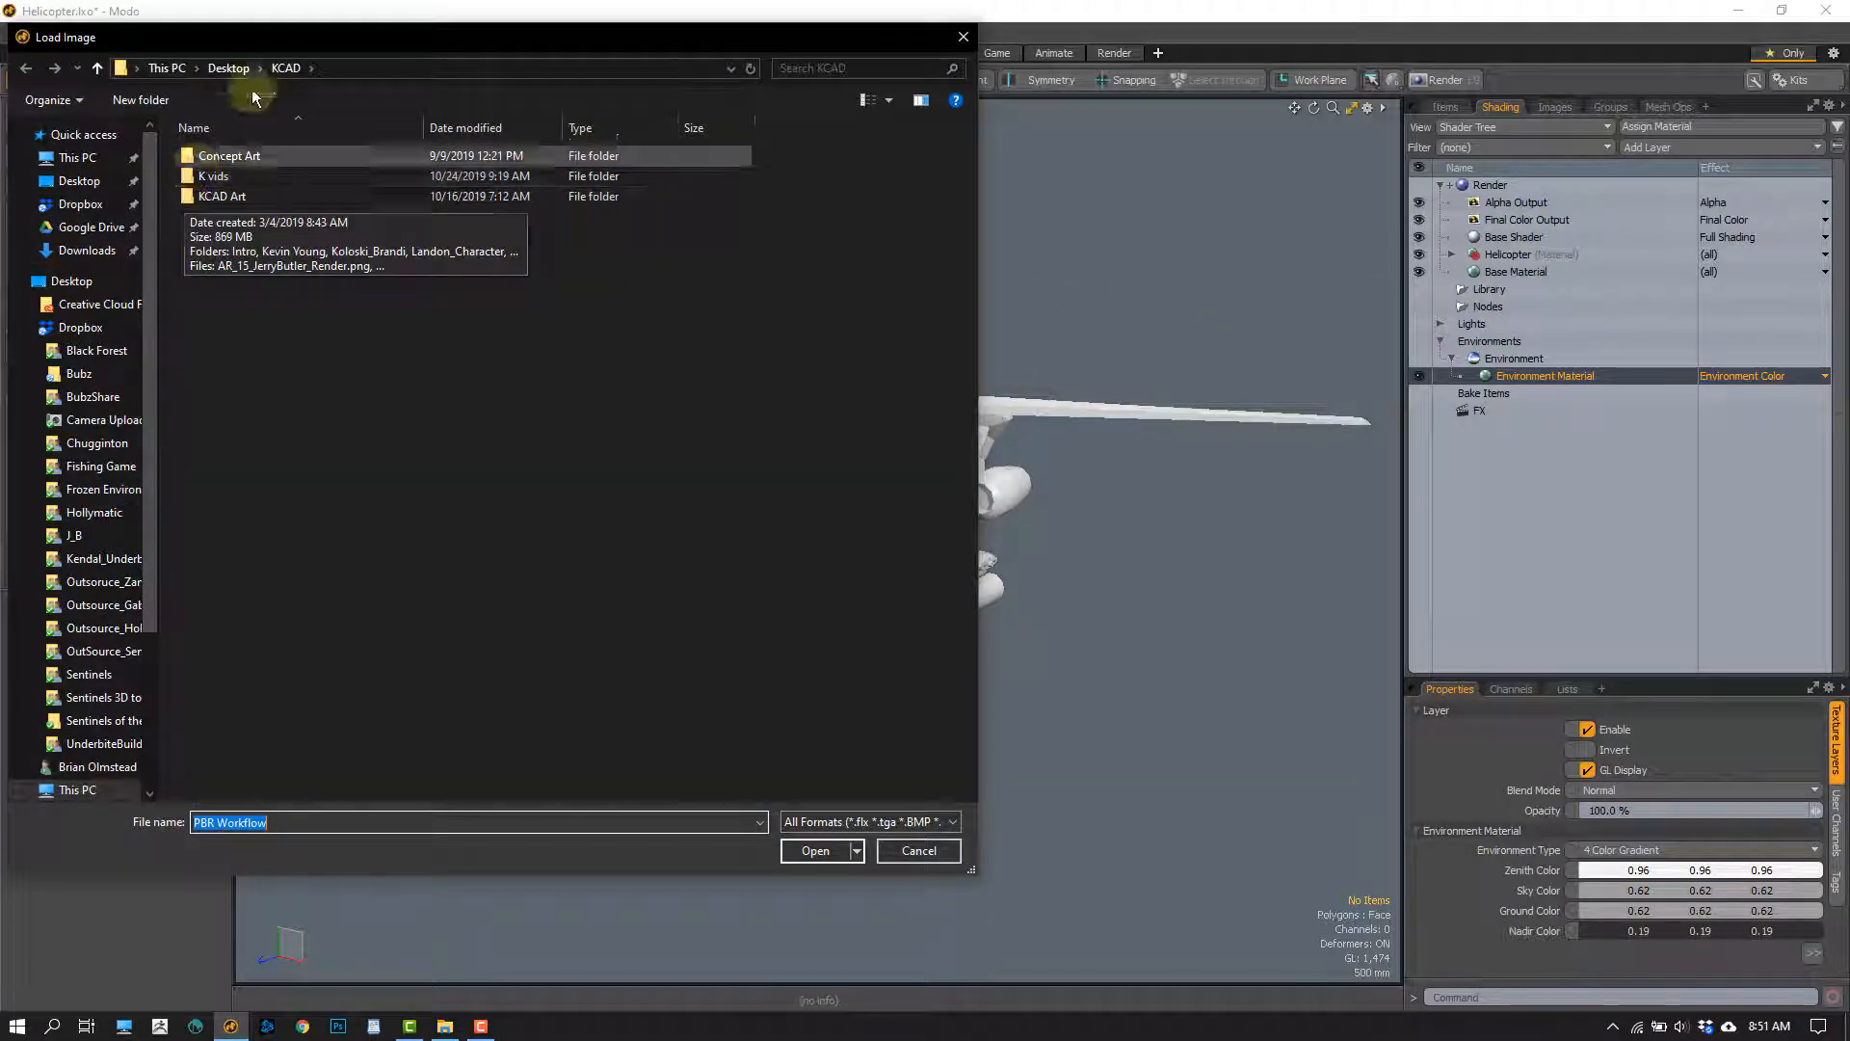
left_click(224, 70)
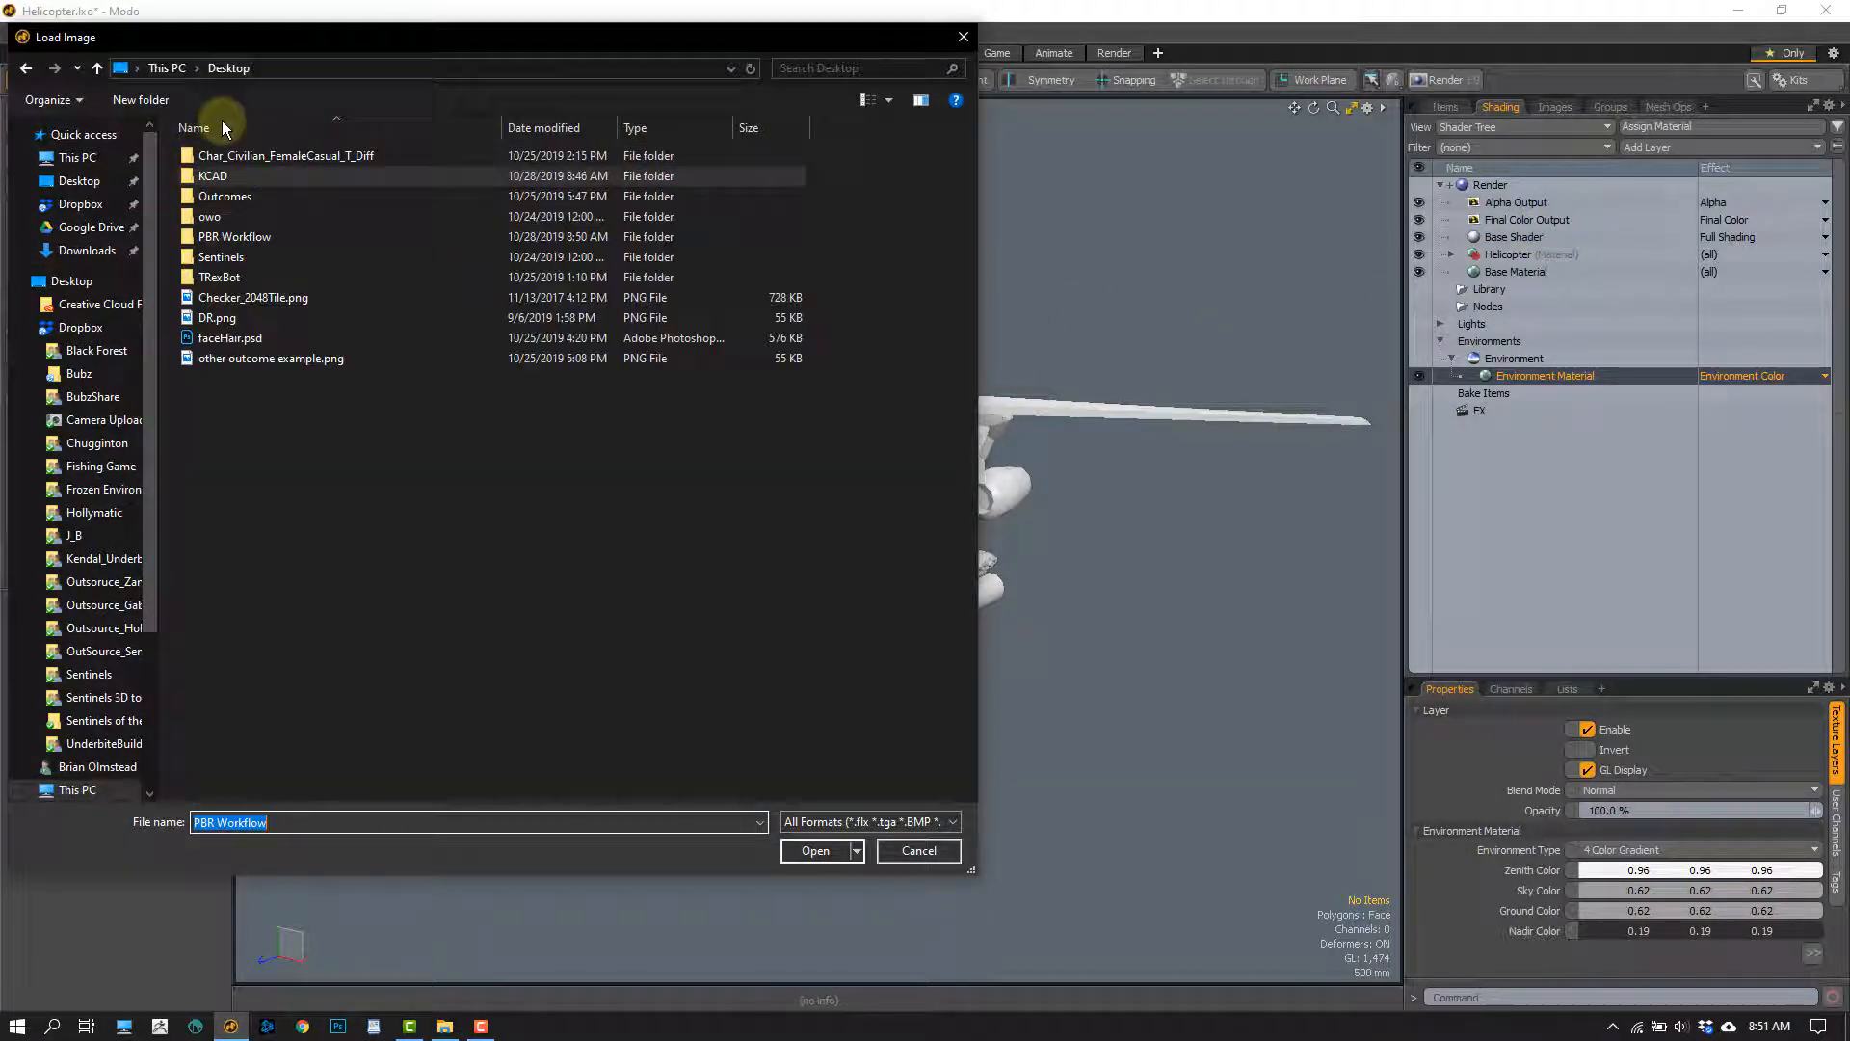
double_click(190, 237)
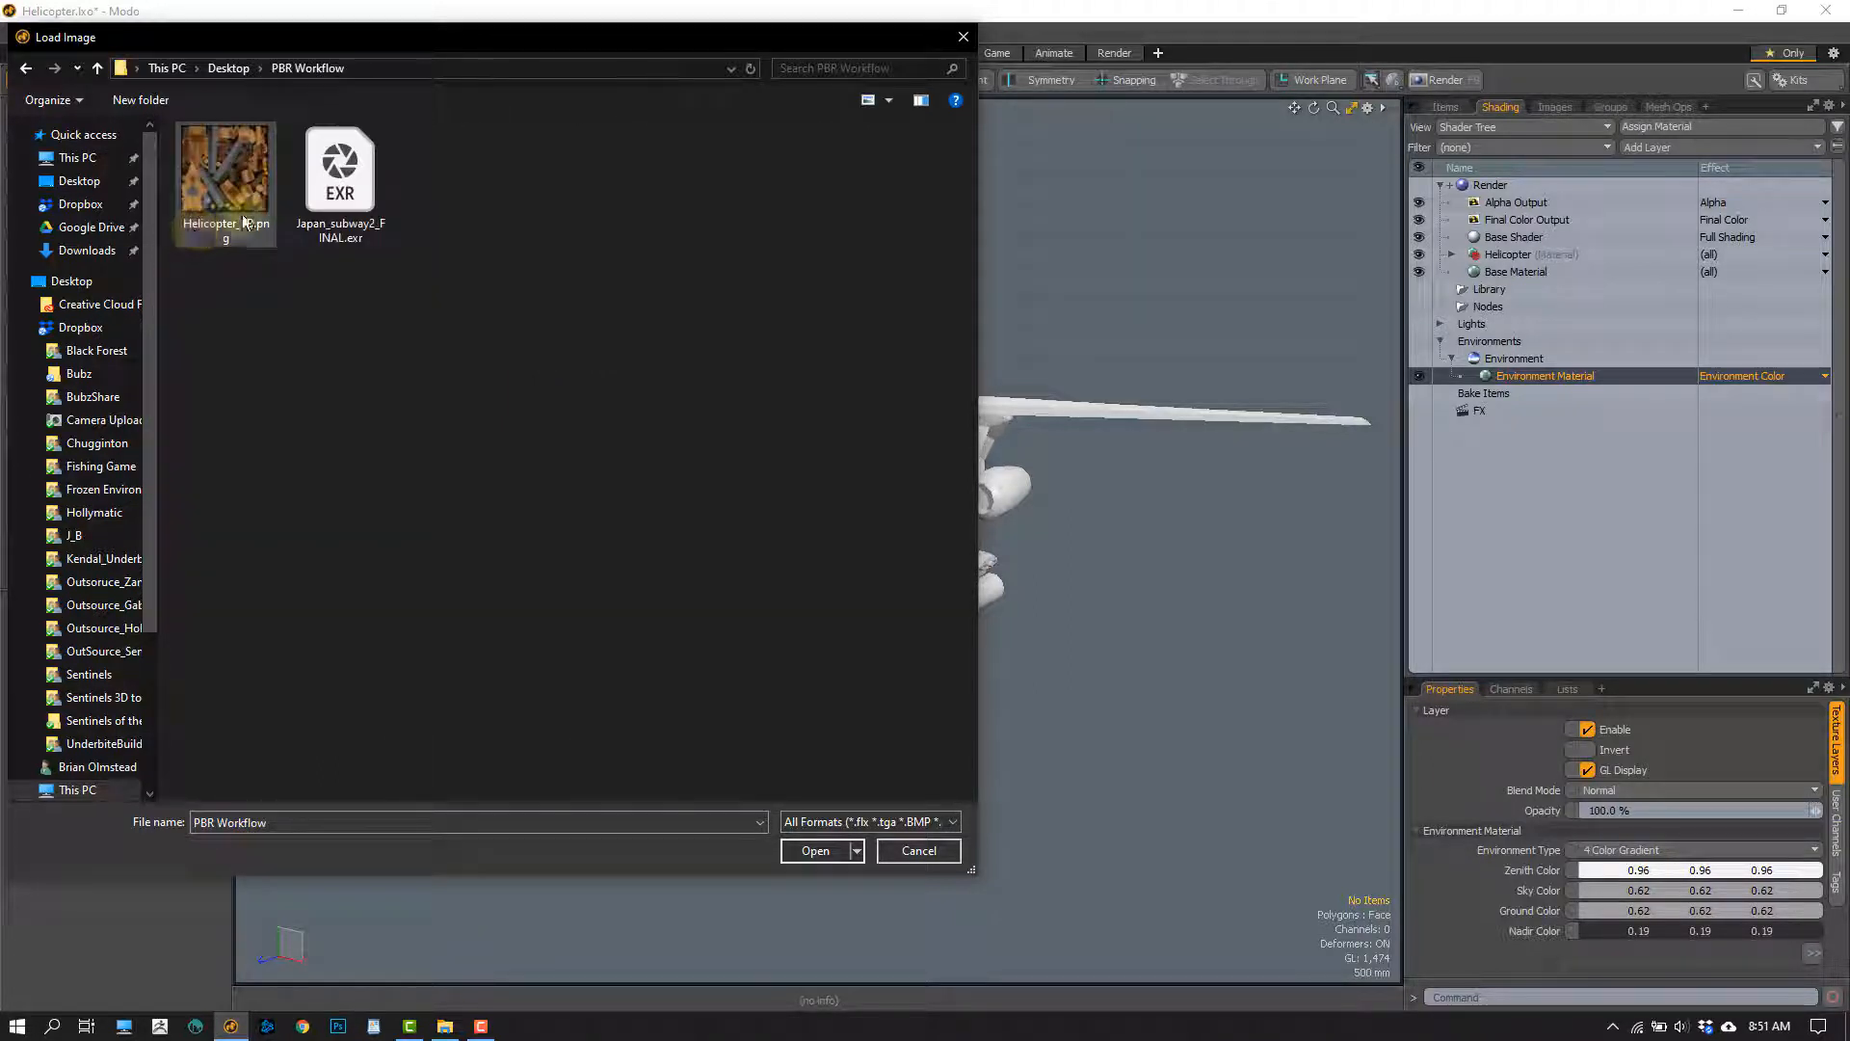
left_click(339, 195)
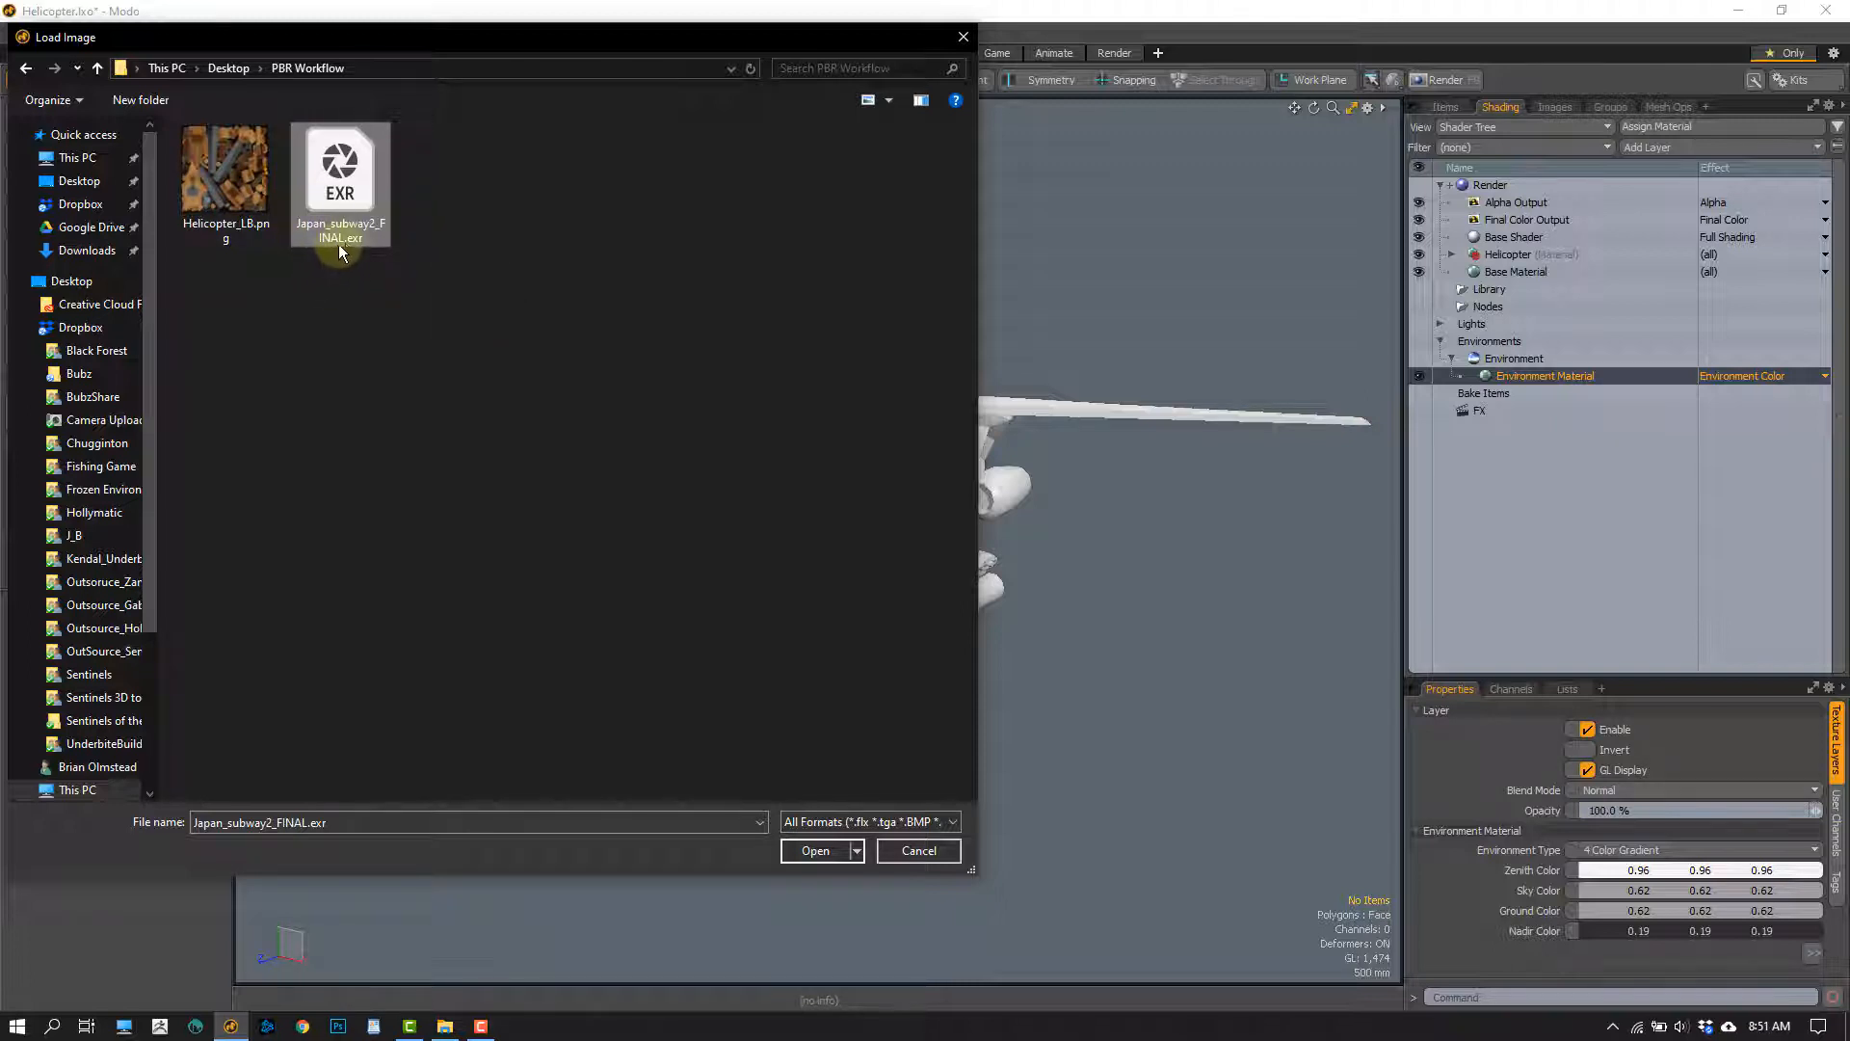
left_click(814, 850)
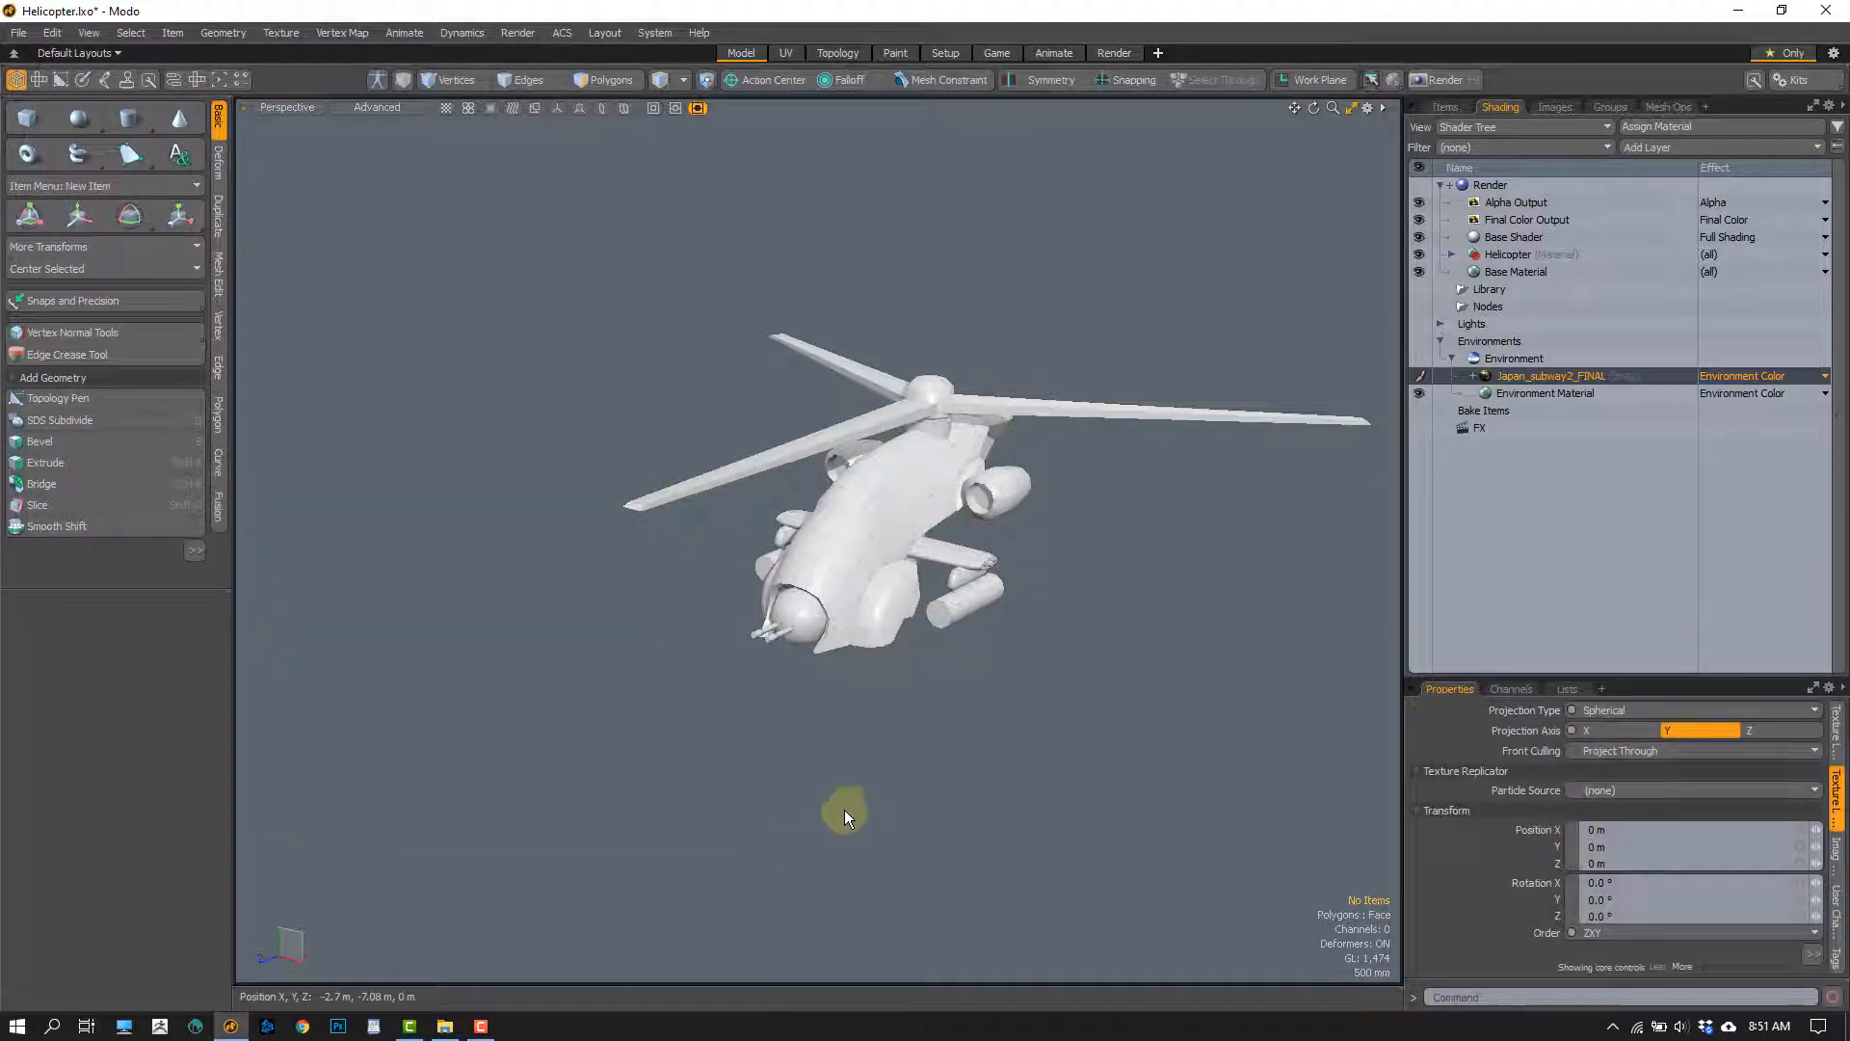
Compare the helicopter's shading with the Directional Light hidden and shown again
left_click(859, 526)
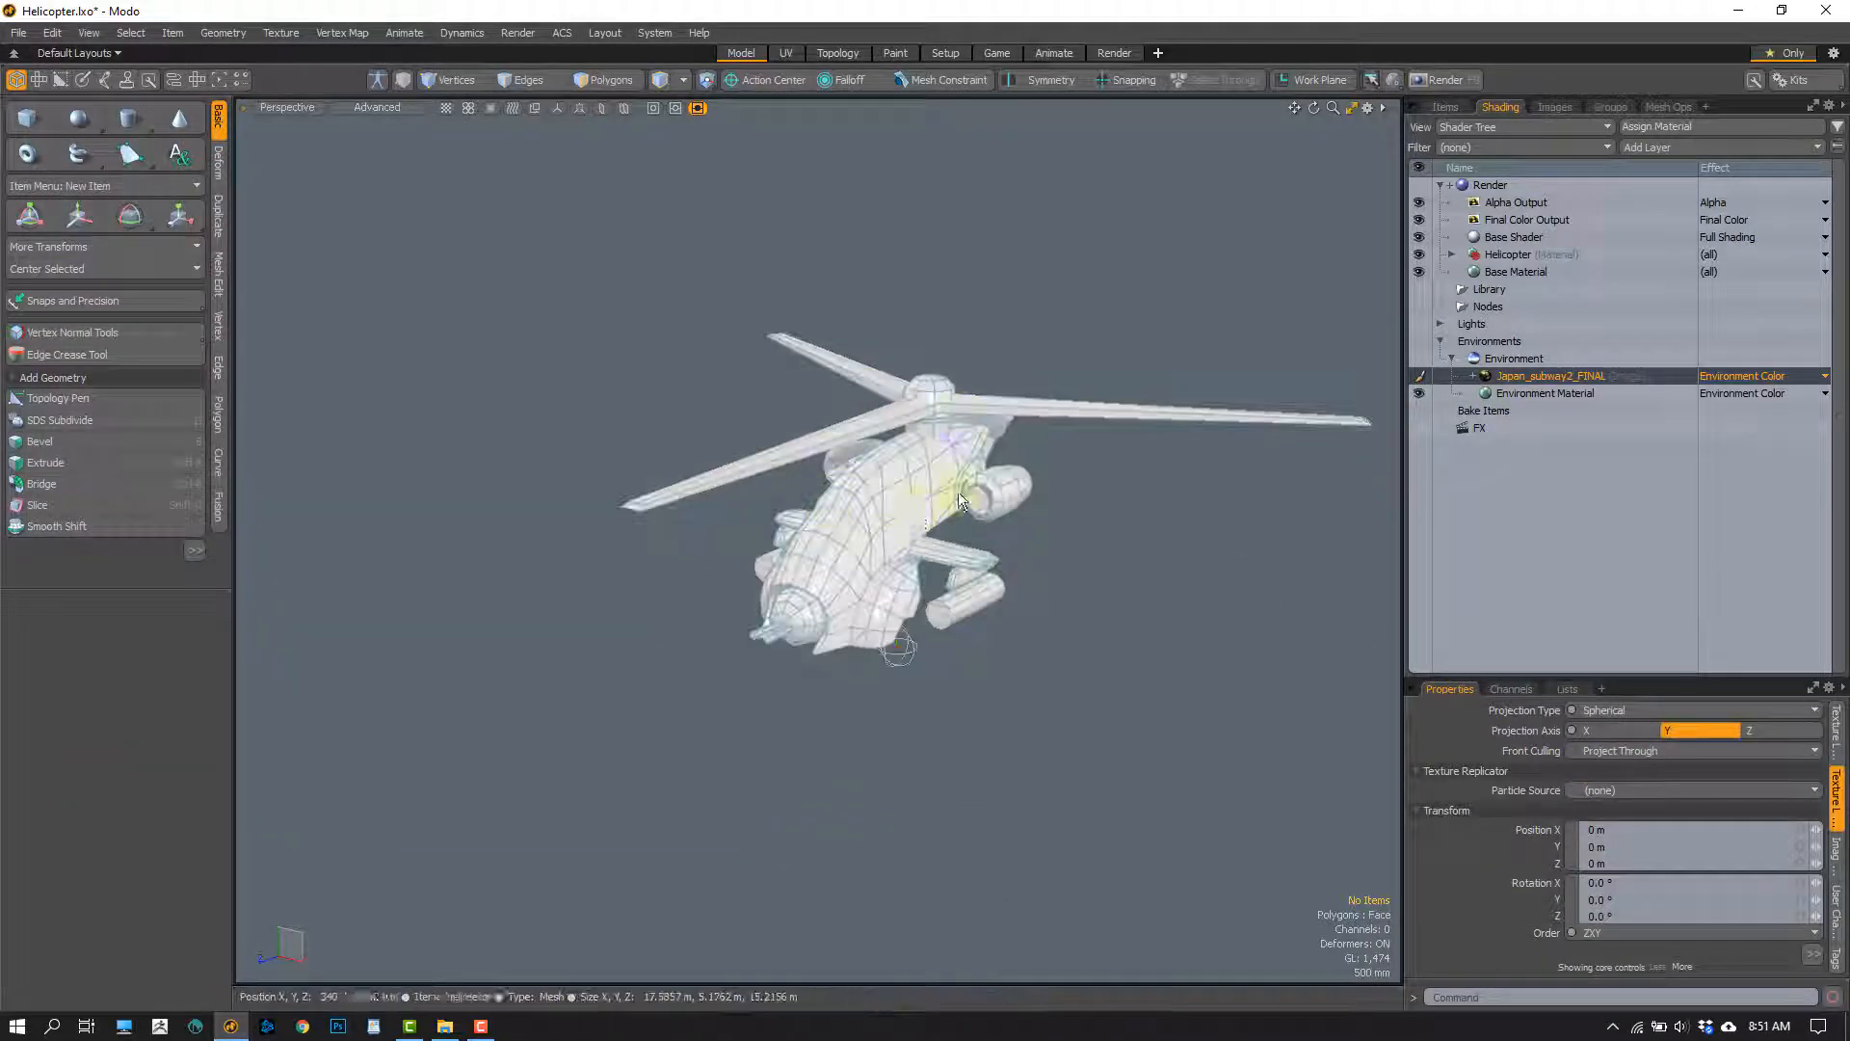
left_click(1010, 672)
left_click(887, 551)
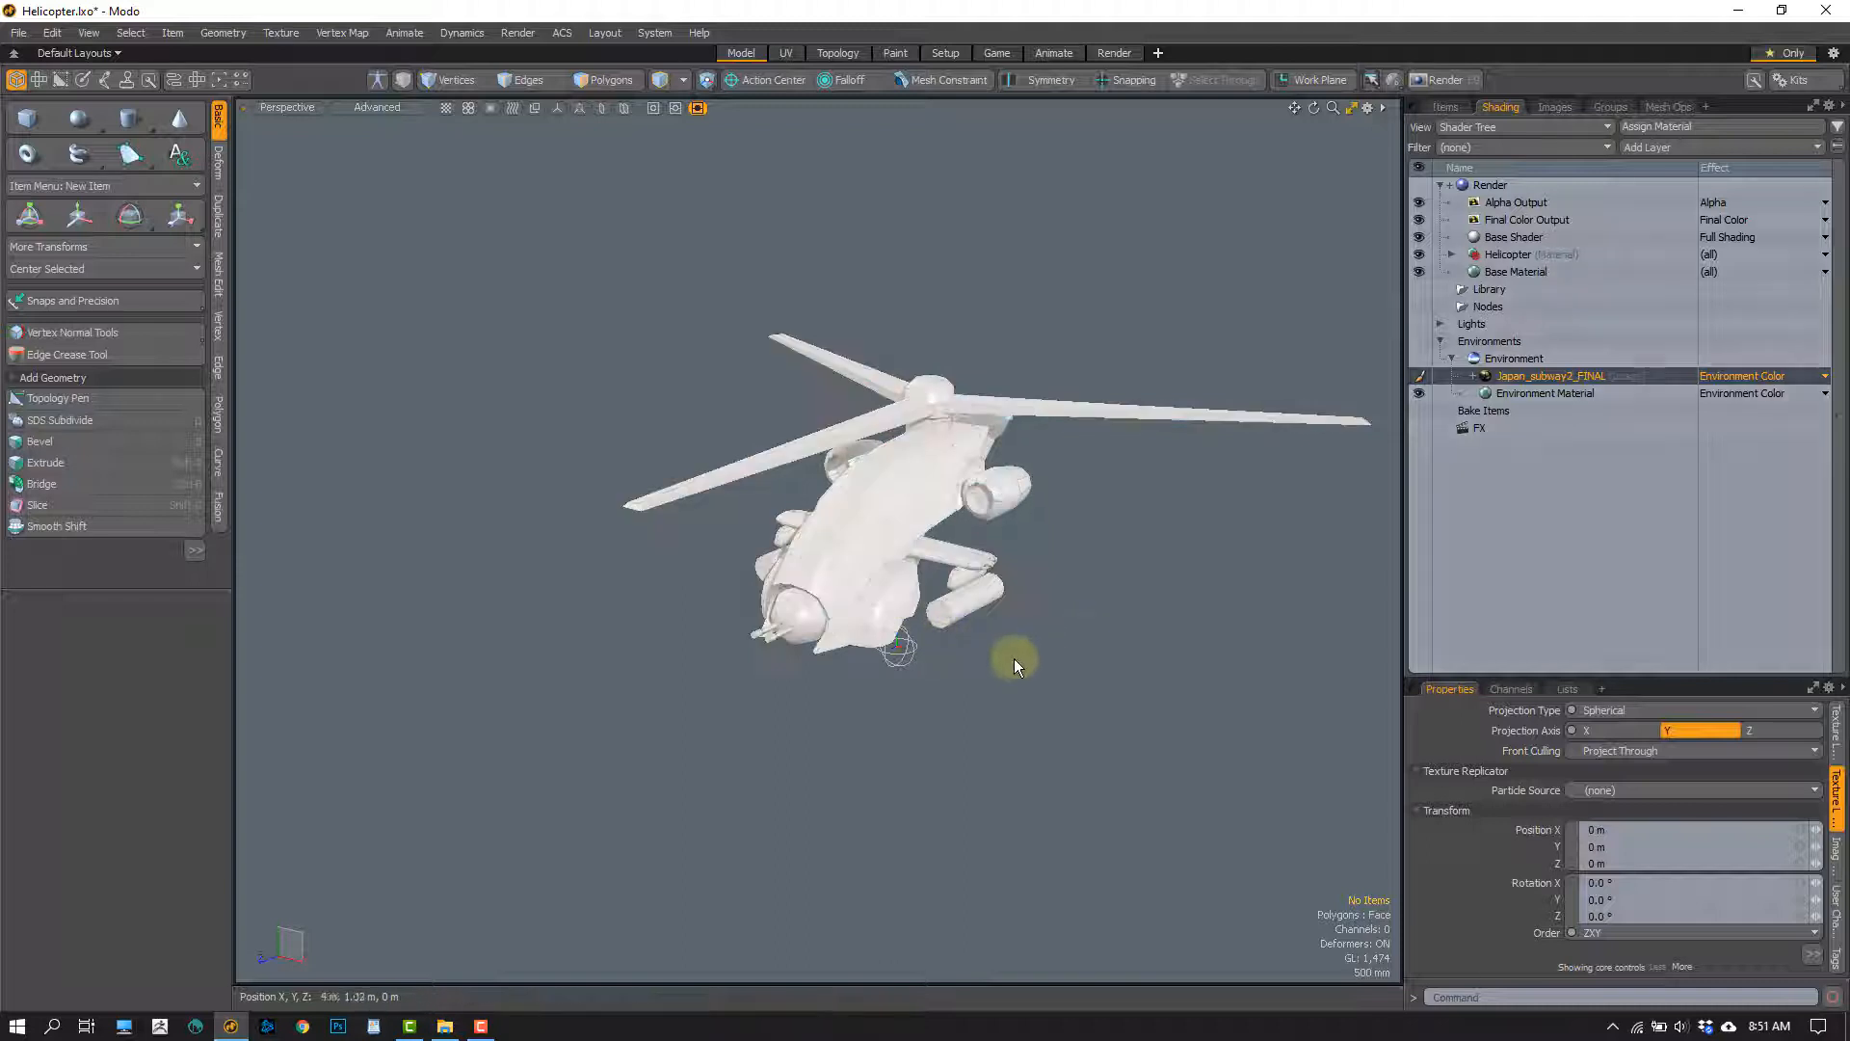
left_click_drag(996, 688, 1022, 673, "alt")
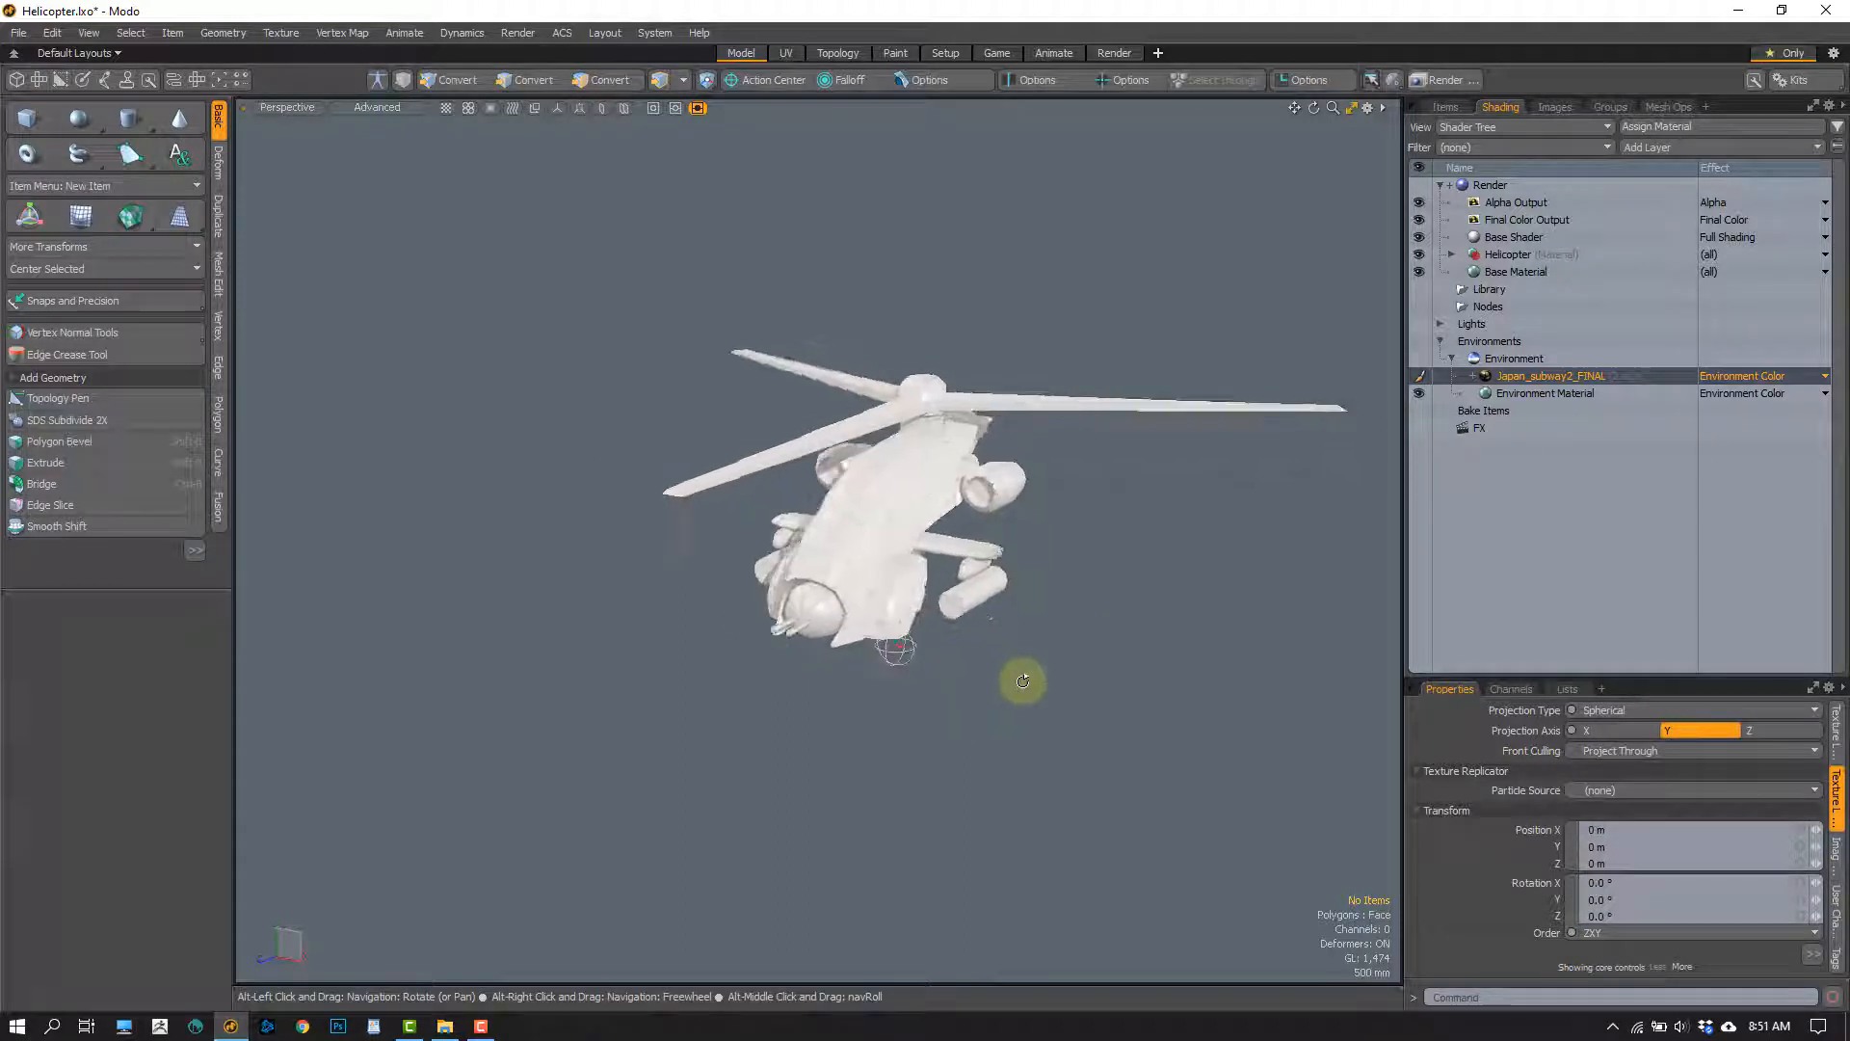
left_click(1446, 107)
left_click(1418, 217)
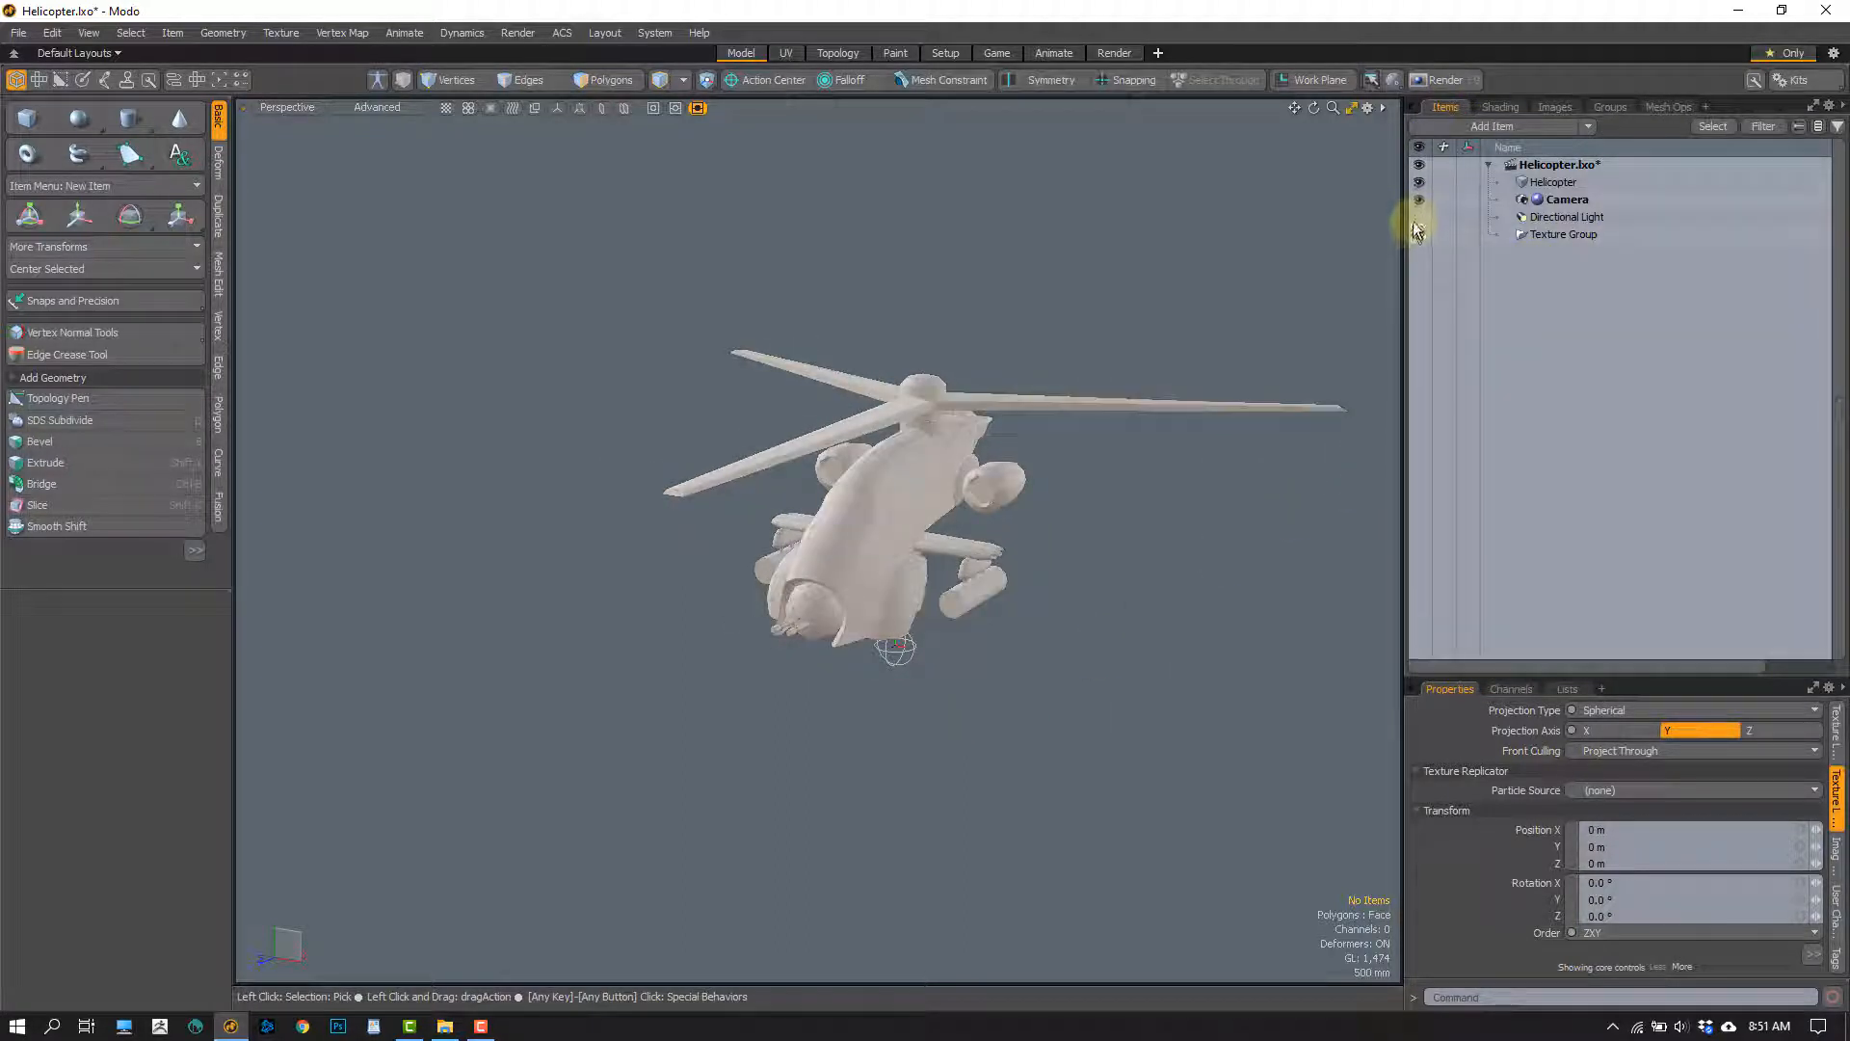
left_click(1418, 217)
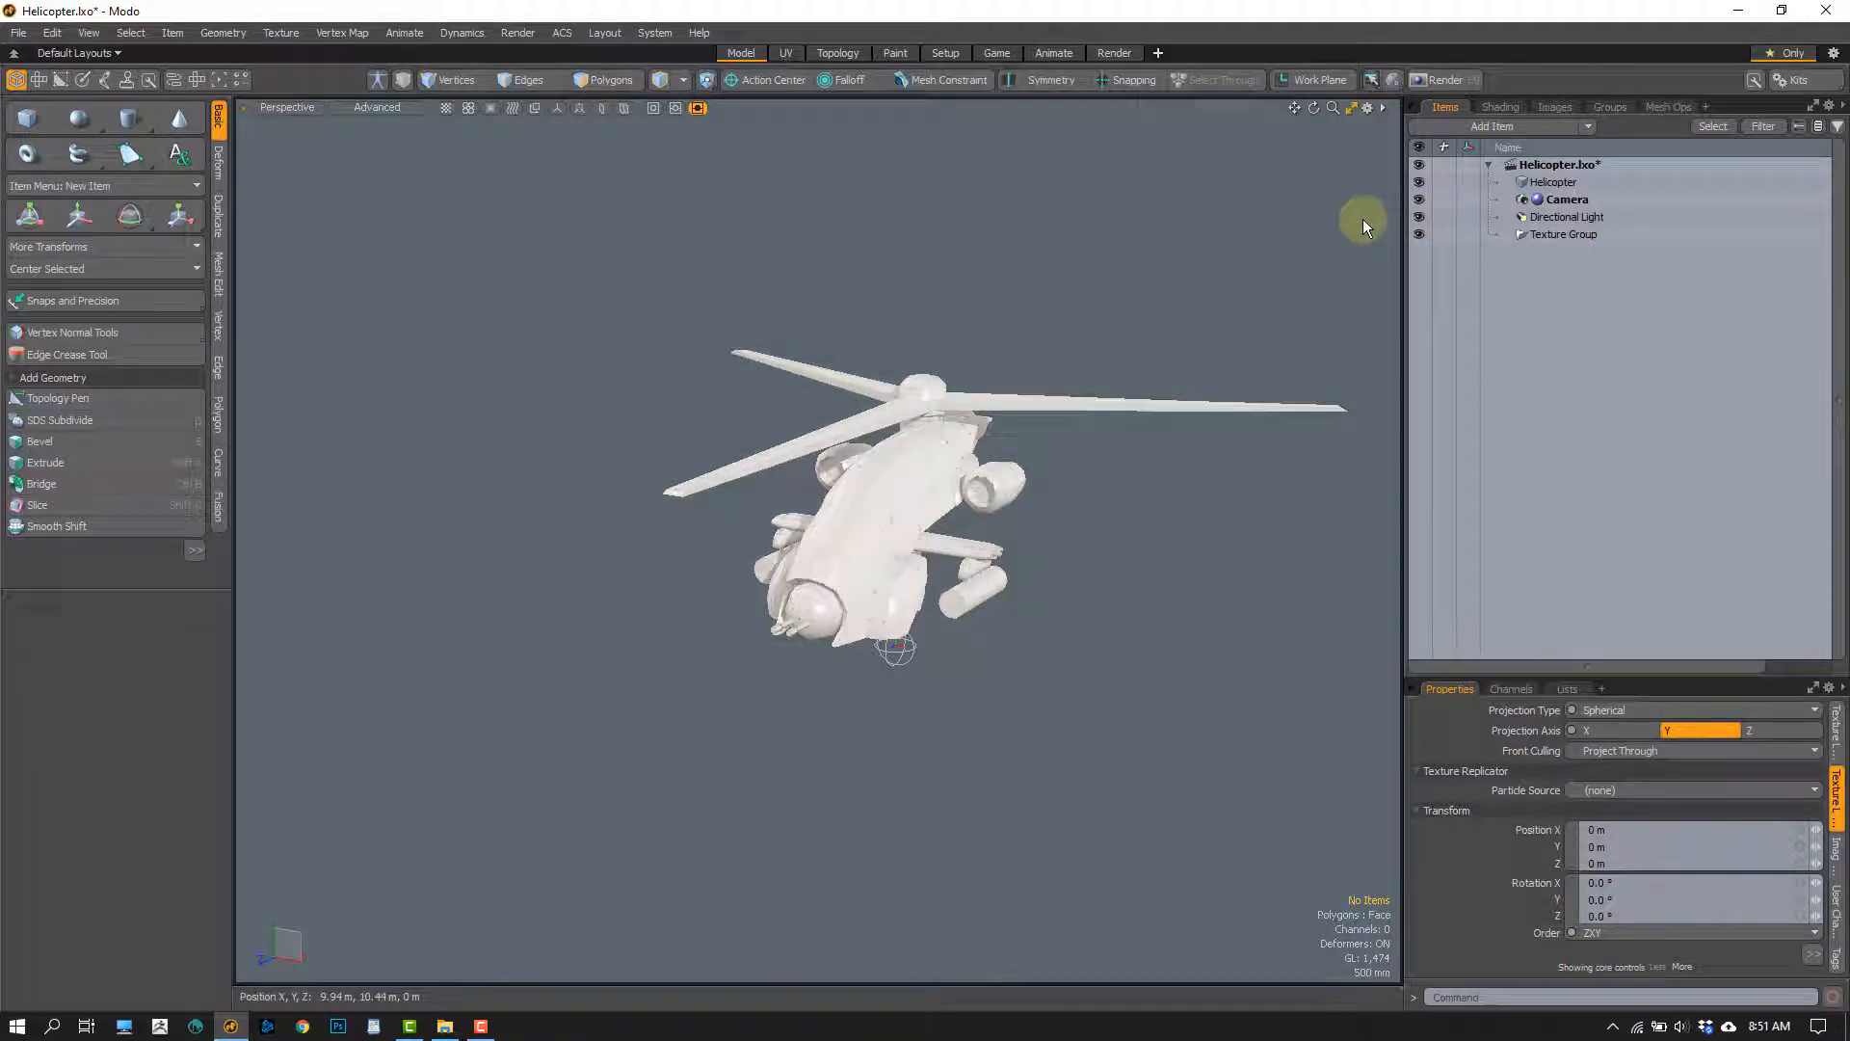
left_click_drag(1065, 524, 1066, 511, "alt")
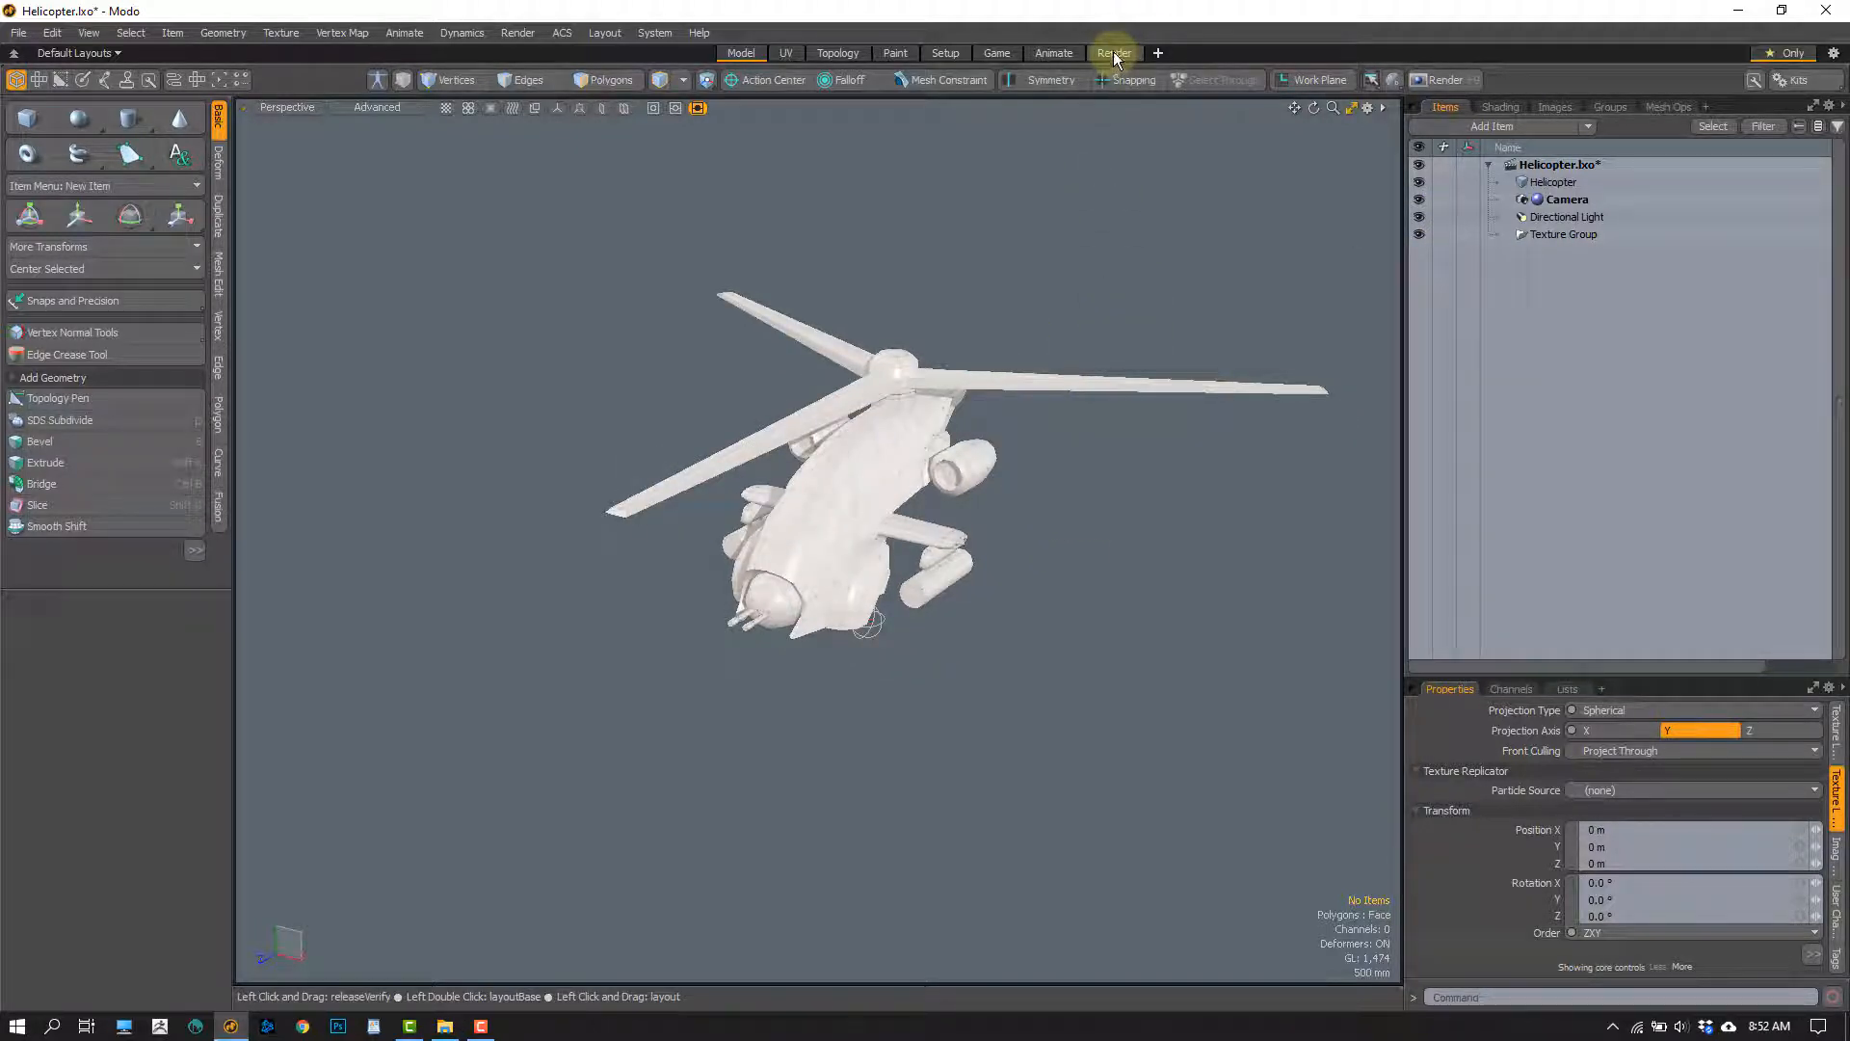
Switch to the Render layout and examine the helicopter against the subway environment from several angles in the render preview
left_click(1112, 53)
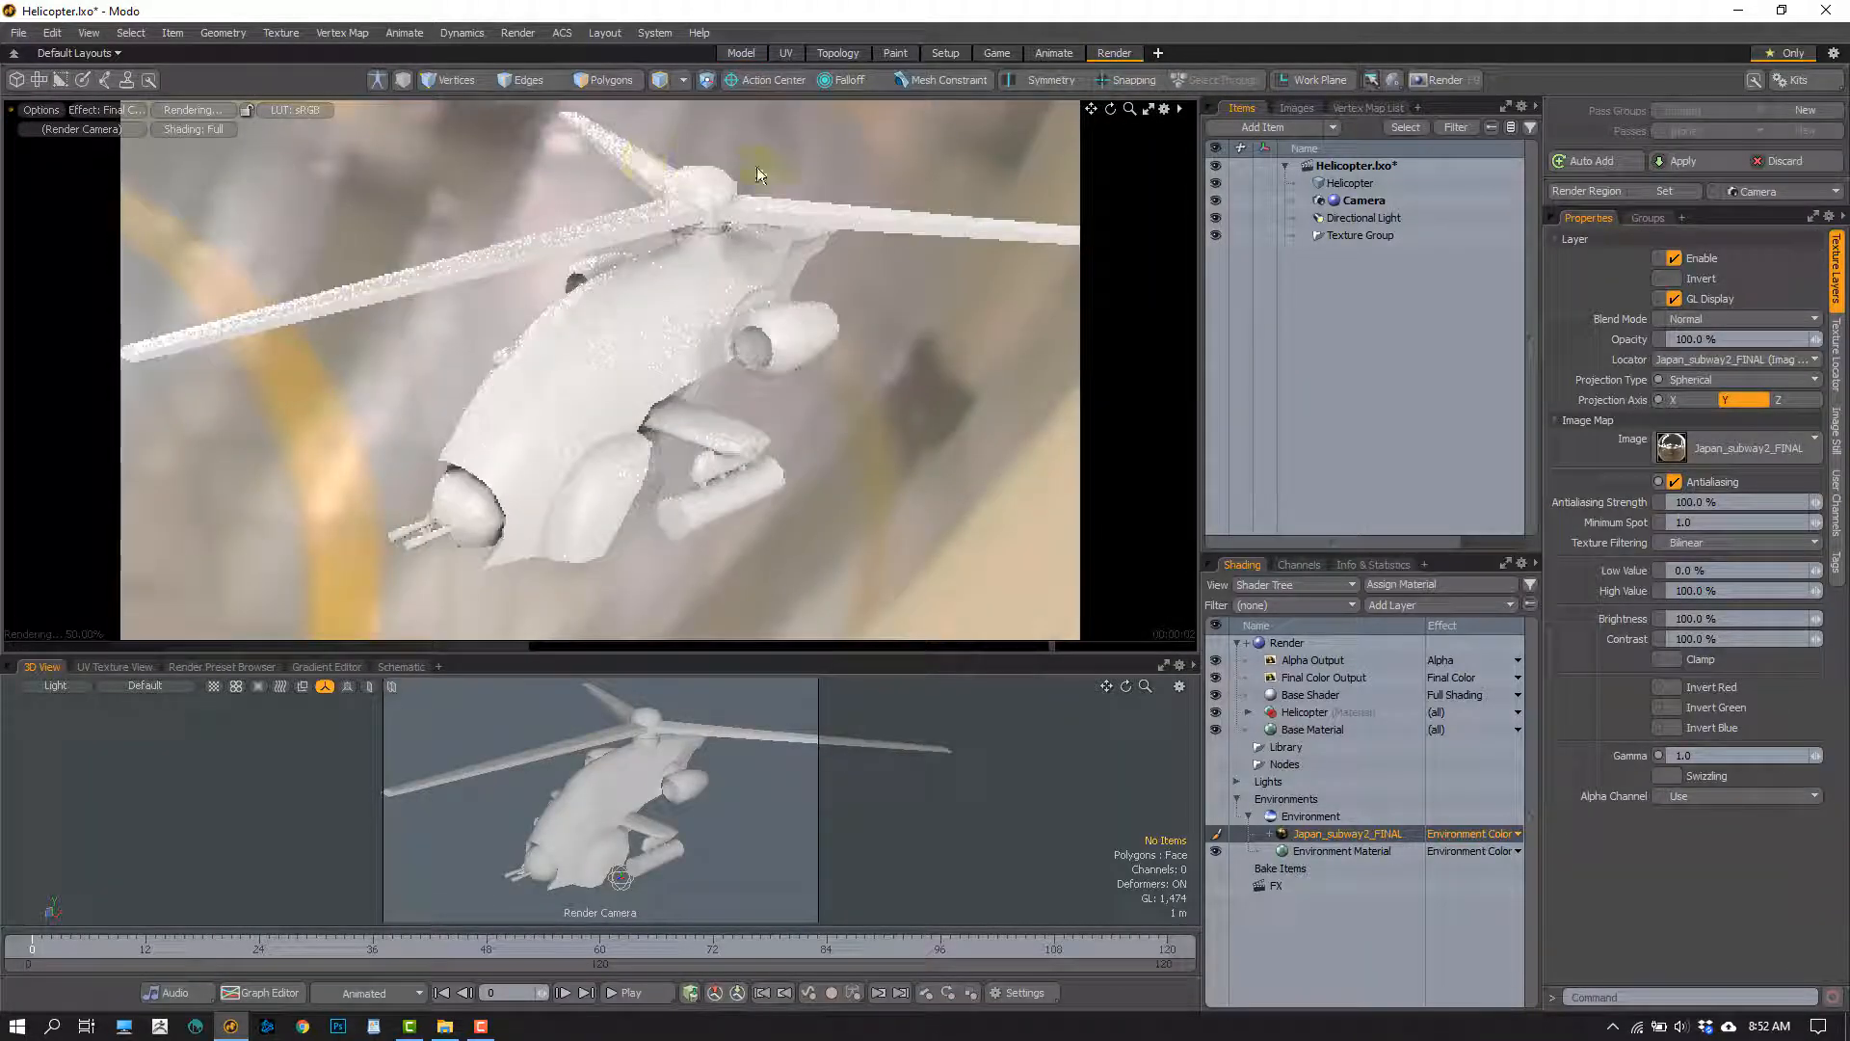
left_click_drag(844, 478, 560, 422, "alt")
scroll(564, 424, "down", 10)
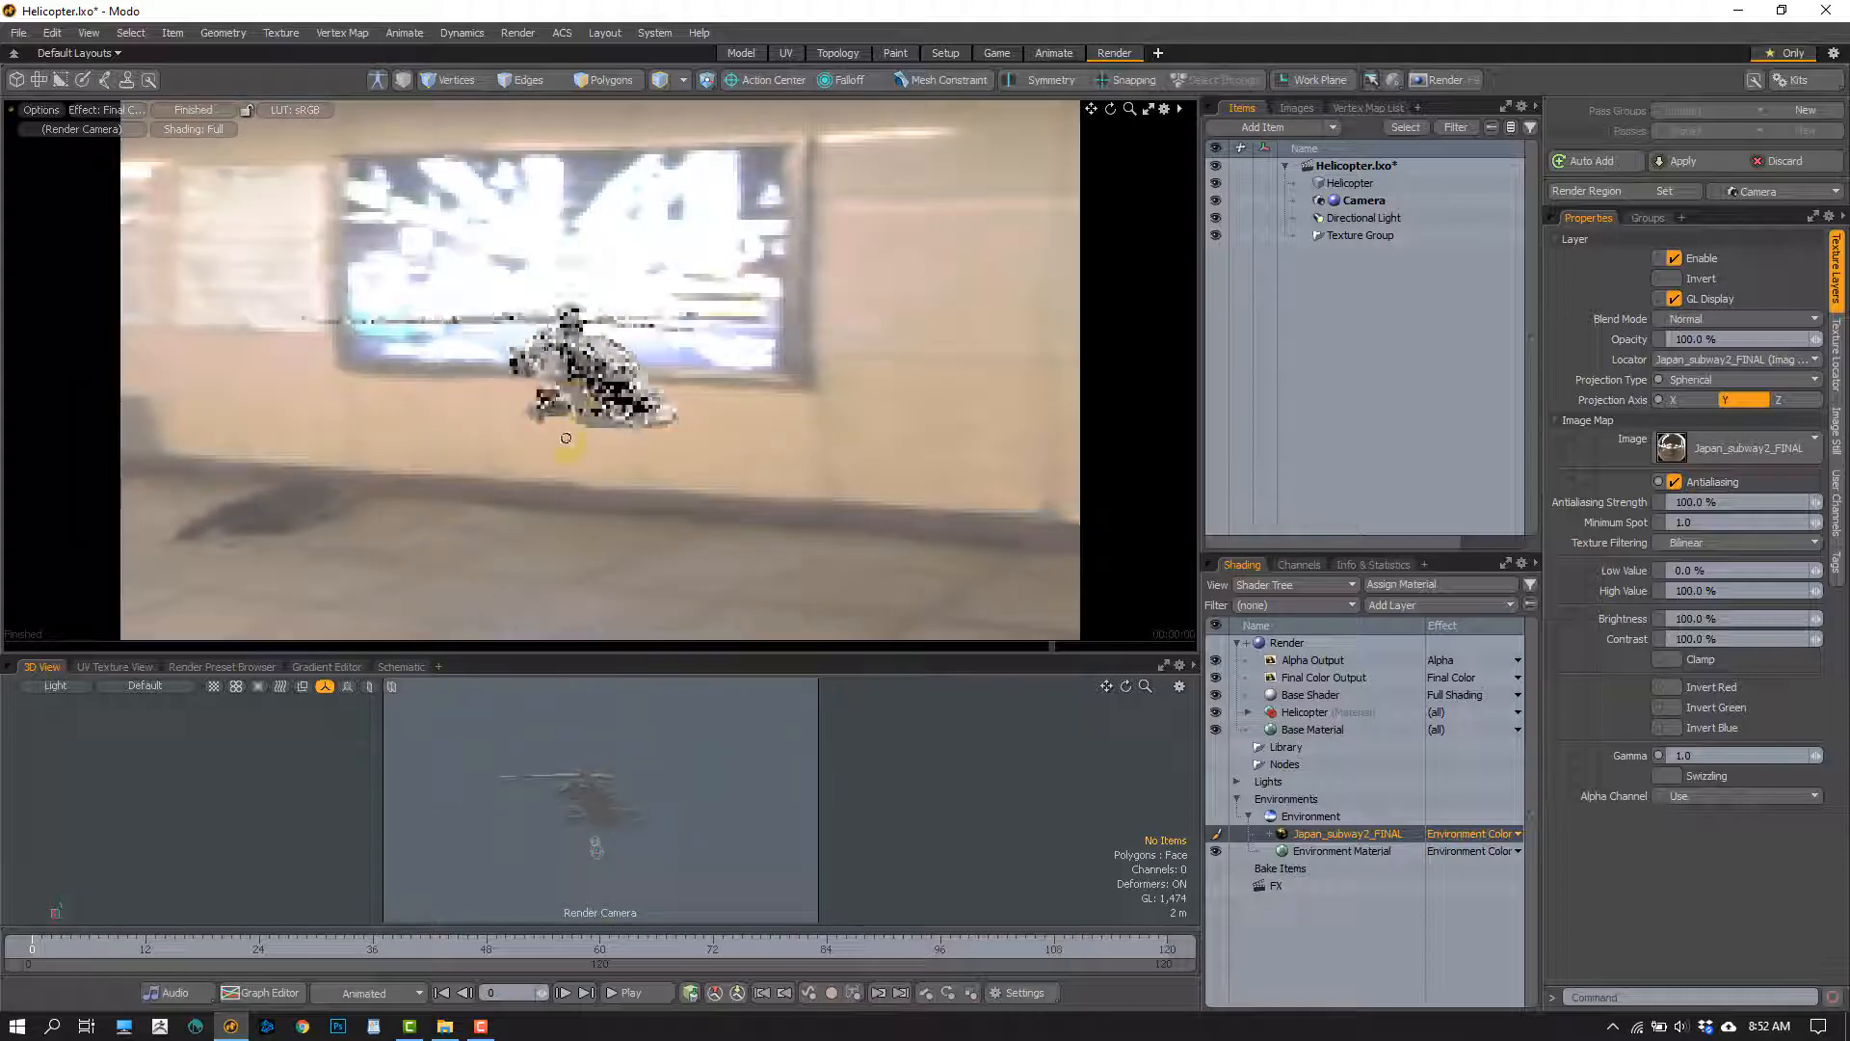
left_click_drag(685, 348, 472, 255, "alt")
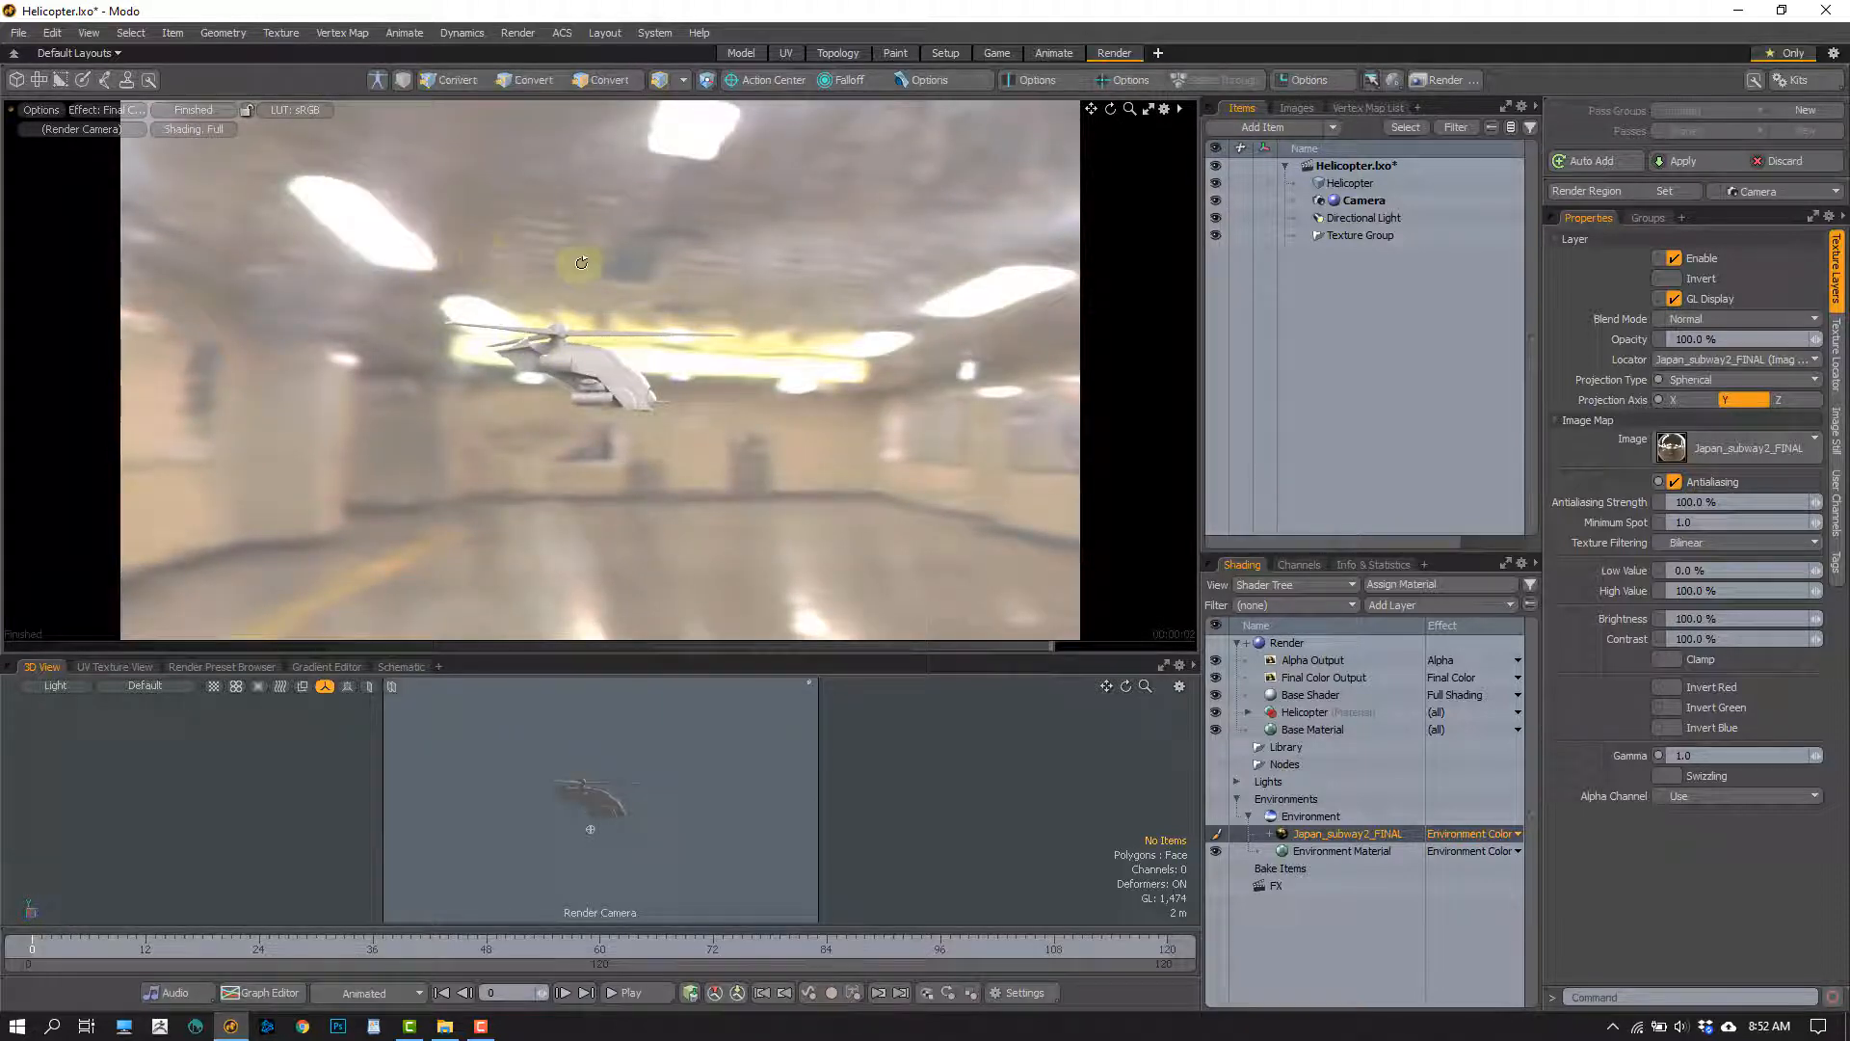
left_click_drag(581, 262, 651, 372, "alt")
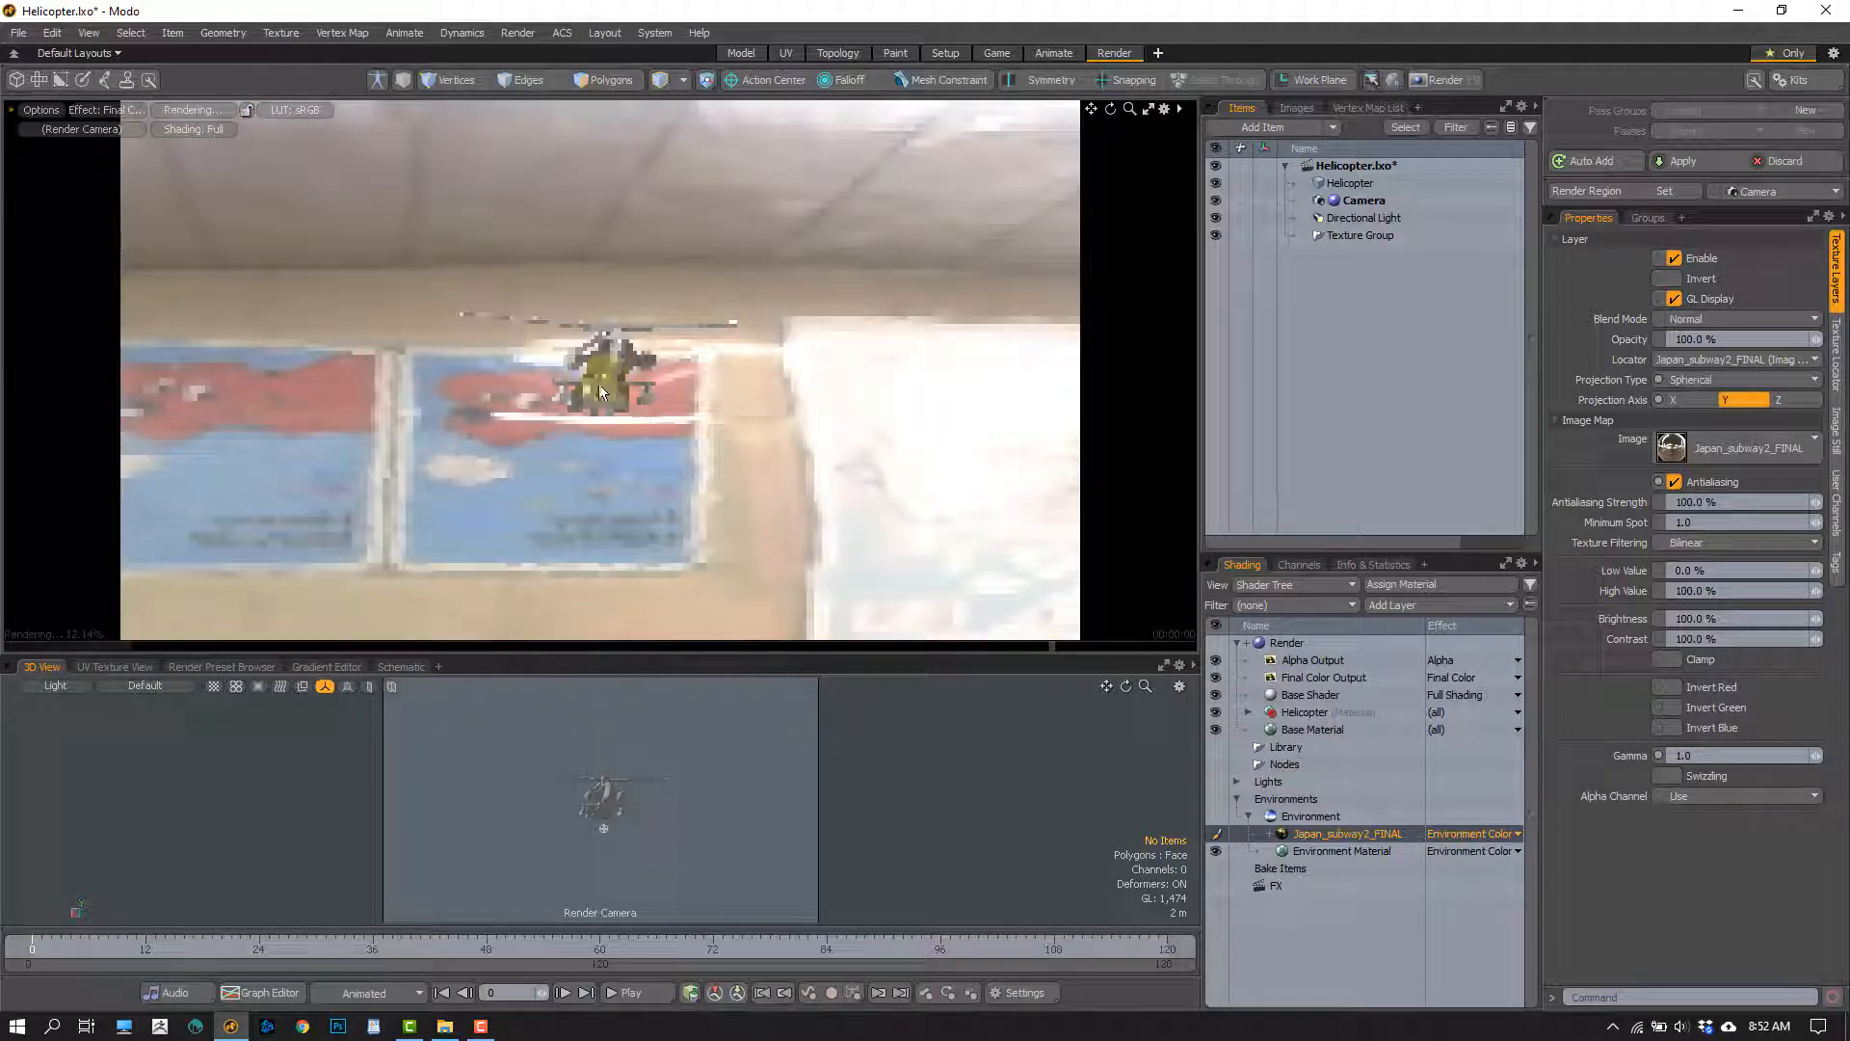
mouse_move(539, 400)
left_mouse_down("alt")
mouse_move(756, 454)
mouse_move(619, 393)
mouse_move(598, 352)
mouse_move(611, 482)
mouse_move(586, 389)
mouse_move(598, 487)
mouse_move(598, 435)
mouse_move(562, 418)
left_mouse_up("alt")
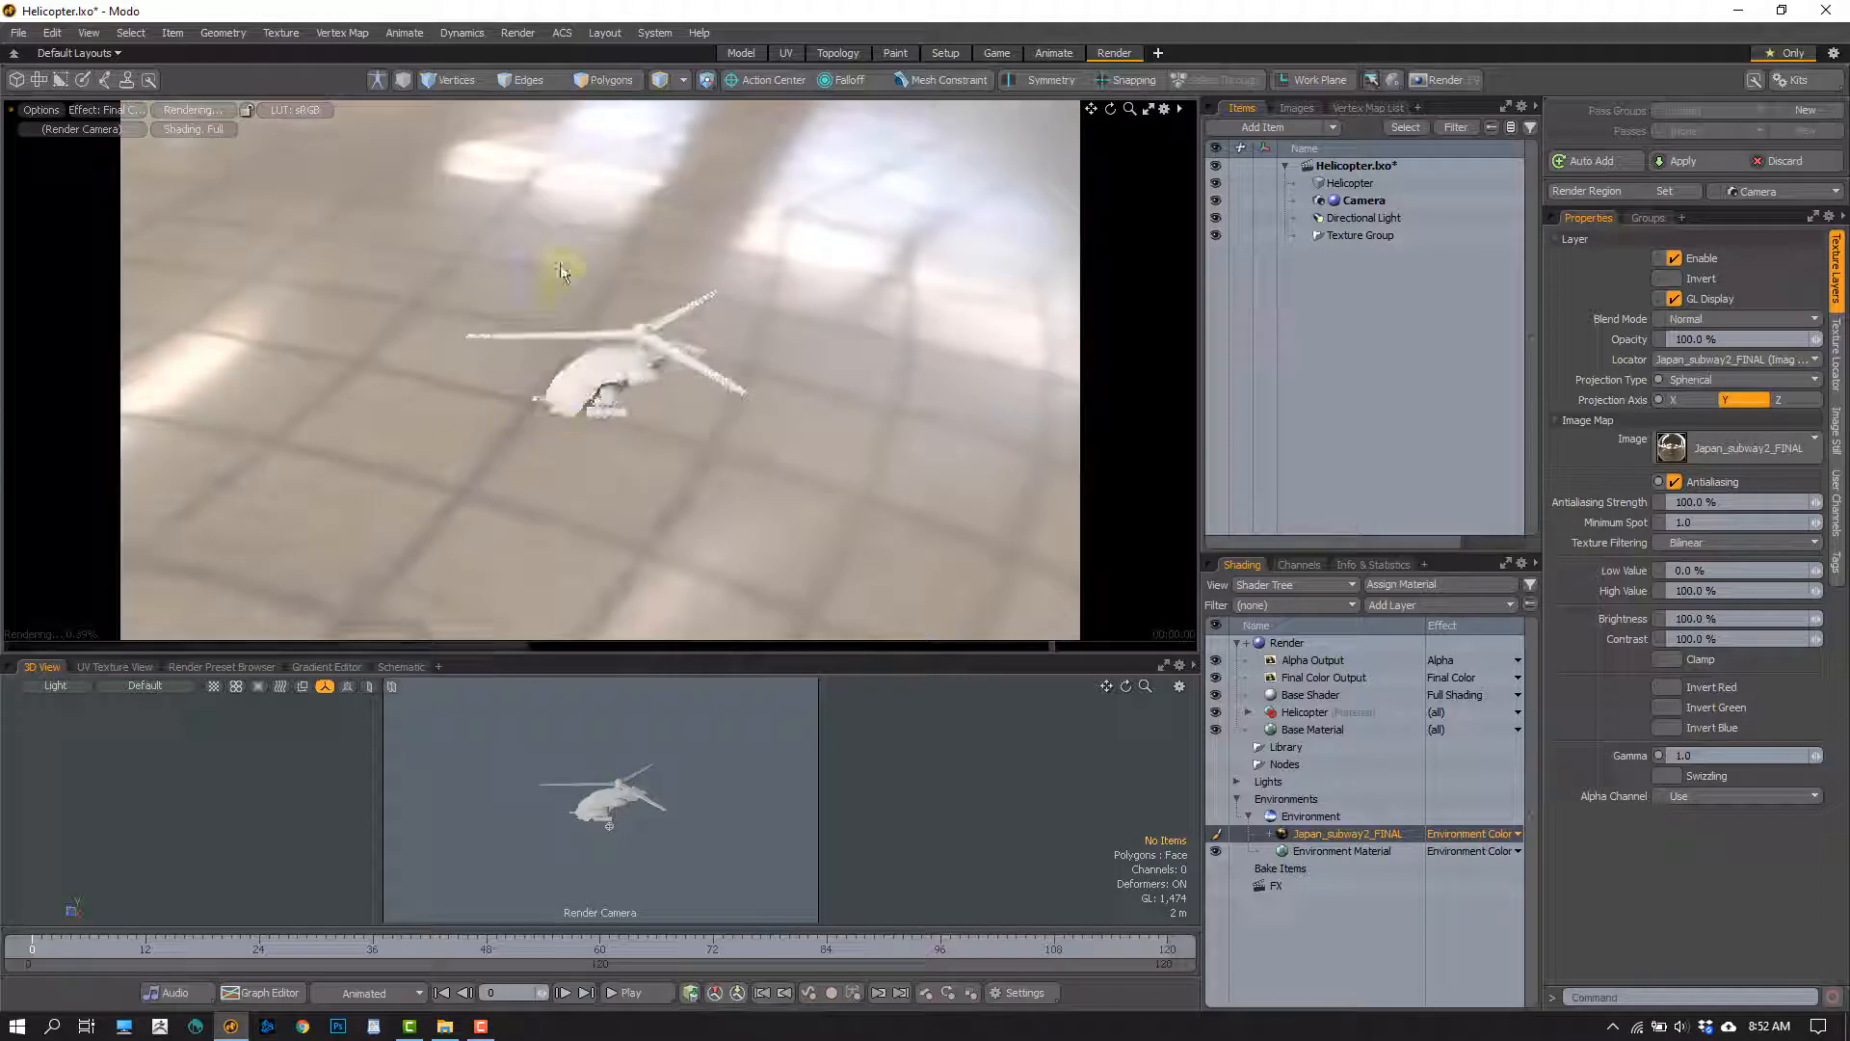
left_click_drag(561, 188, 701, 322, "alt")
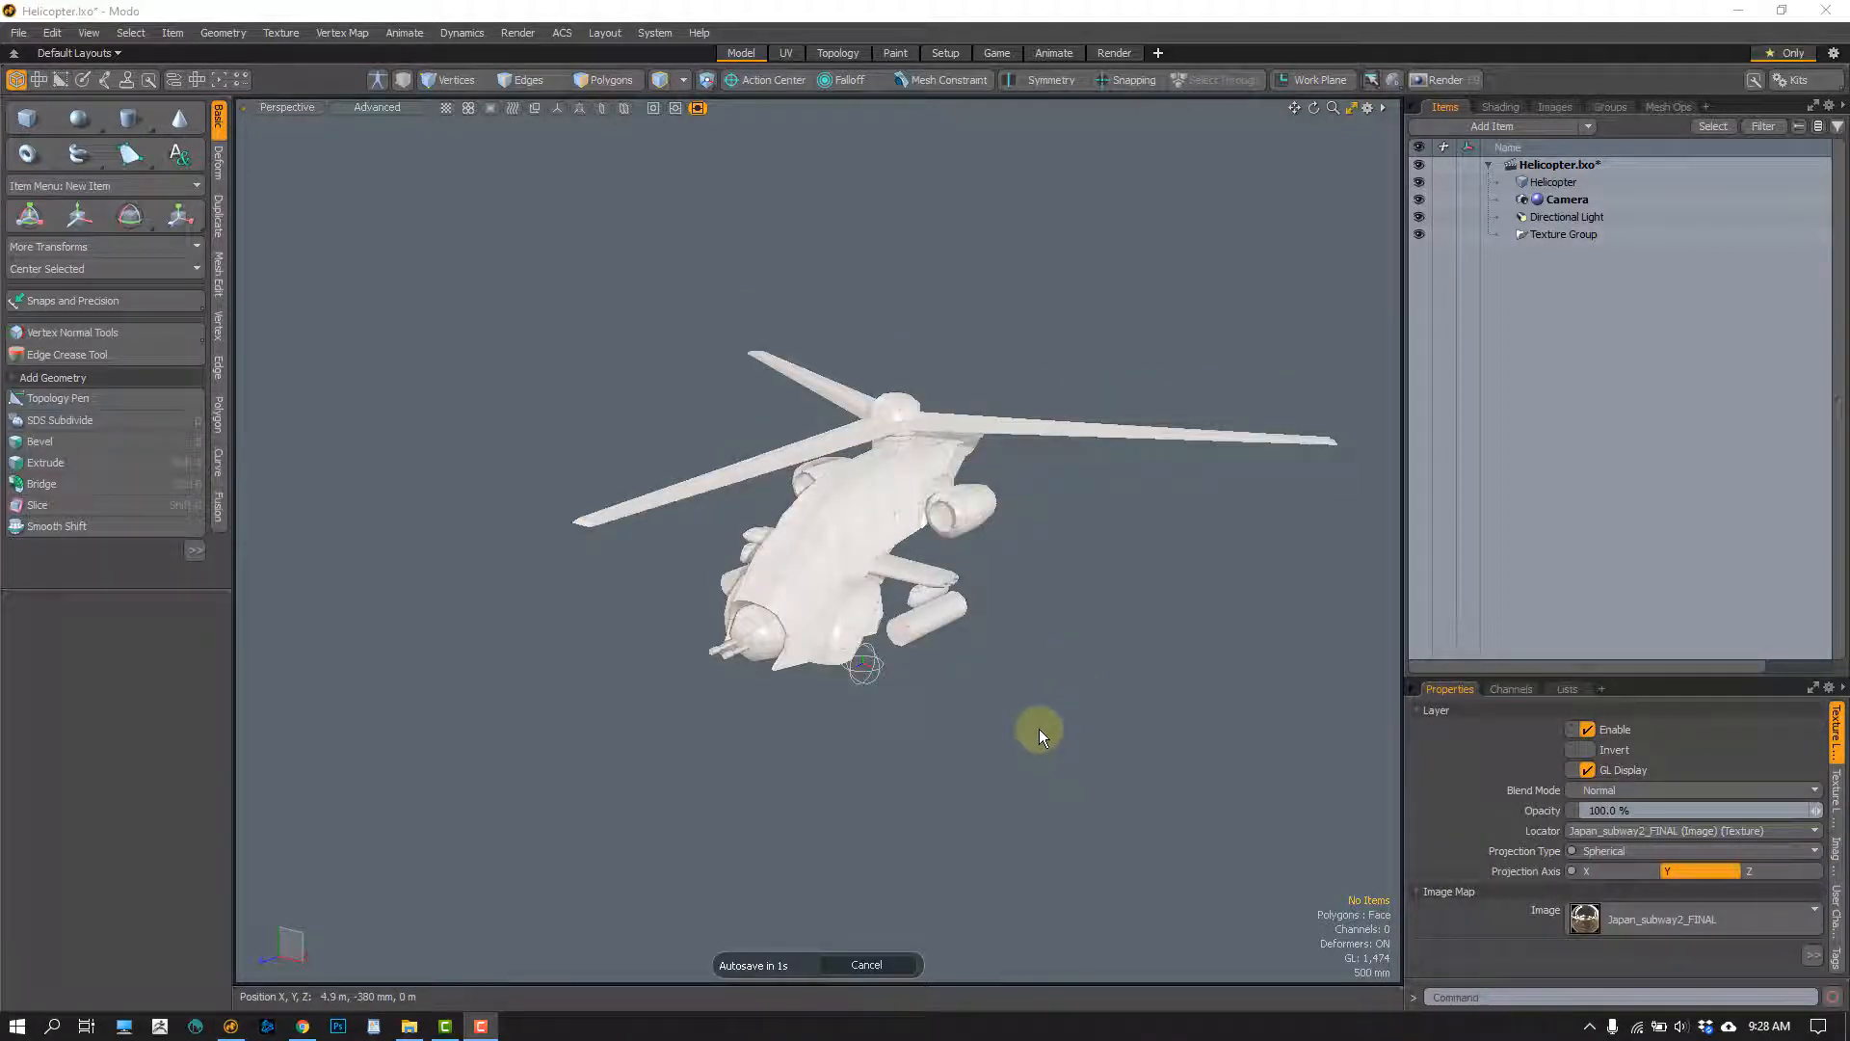
Hide the Directional Light so that only the environment image lights the helicopter
left_click_drag(1039, 728, 1022, 698, "alt+shift")
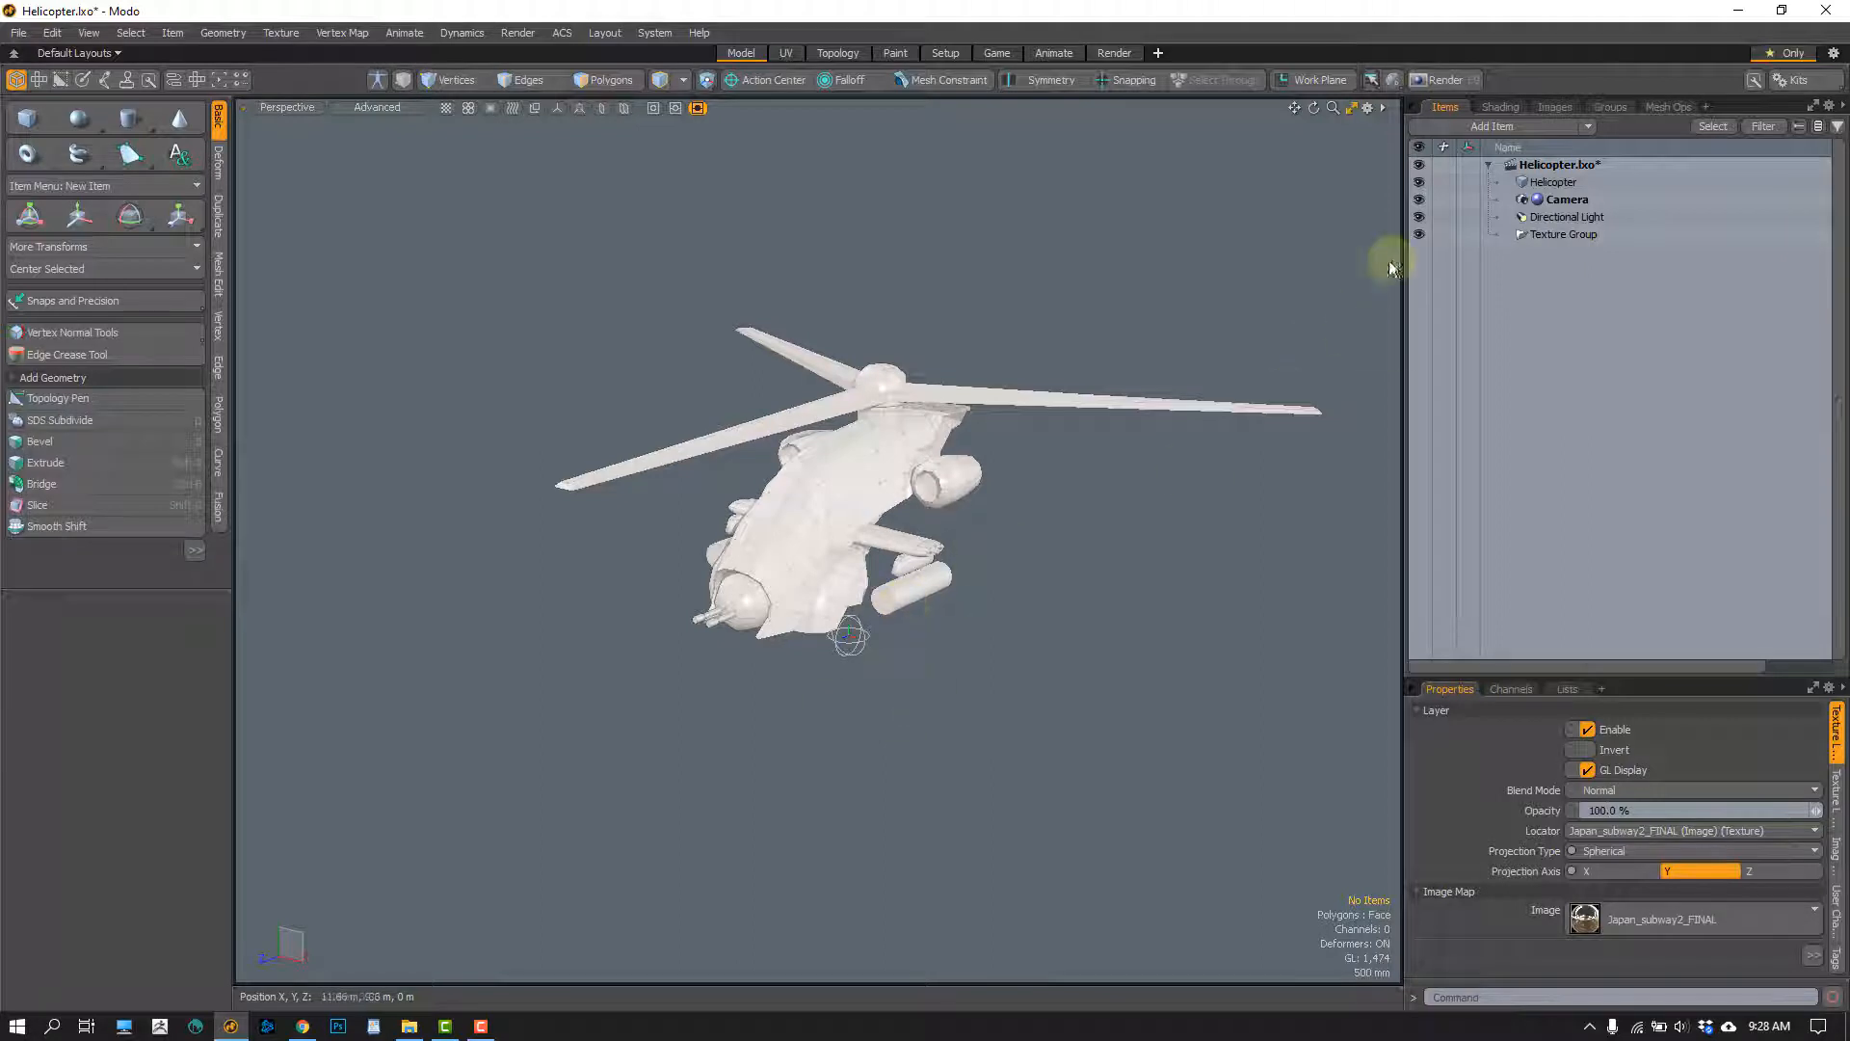
left_click(1418, 216)
left_click_drag(889, 660, 829, 549, "alt")
Select the Japan_subway2_FINAL texture locator below the helicopter and enlarge the properties area to show its texture layer settings
left_click(851, 557)
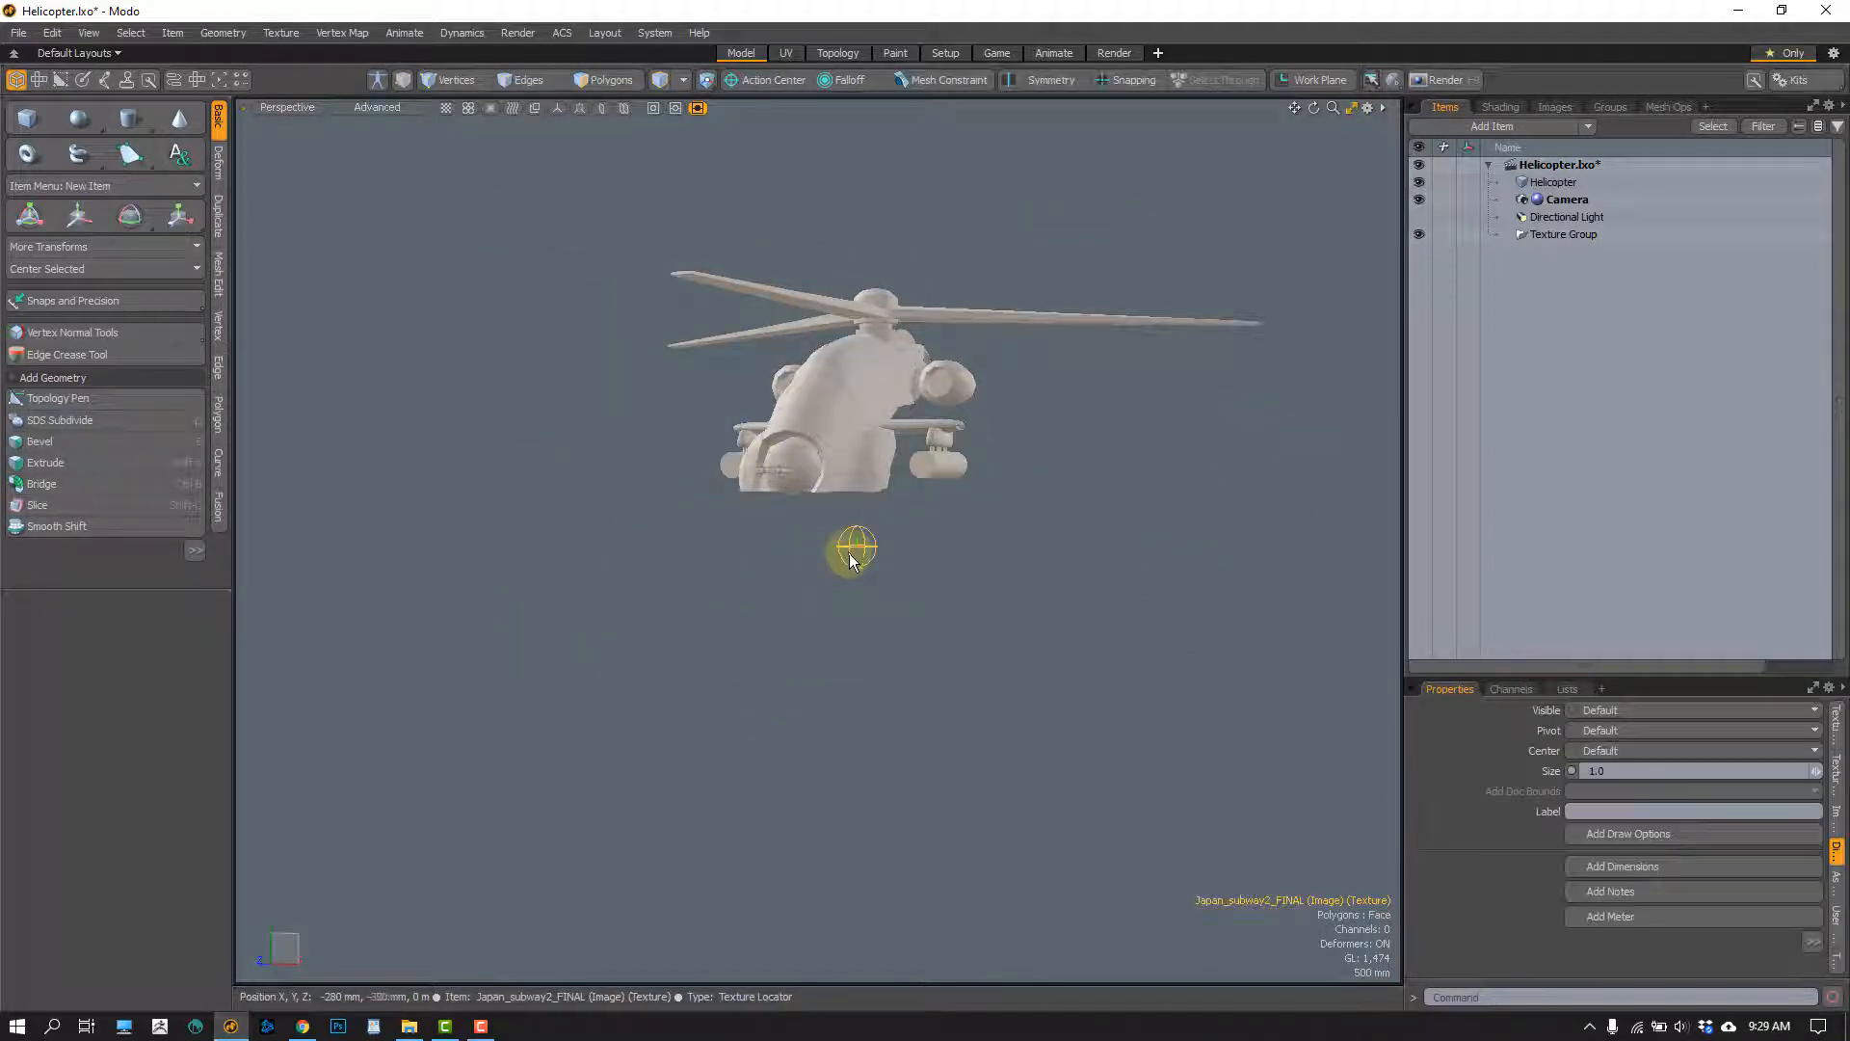
left_click_drag(1026, 370, 893, 556, "alt")
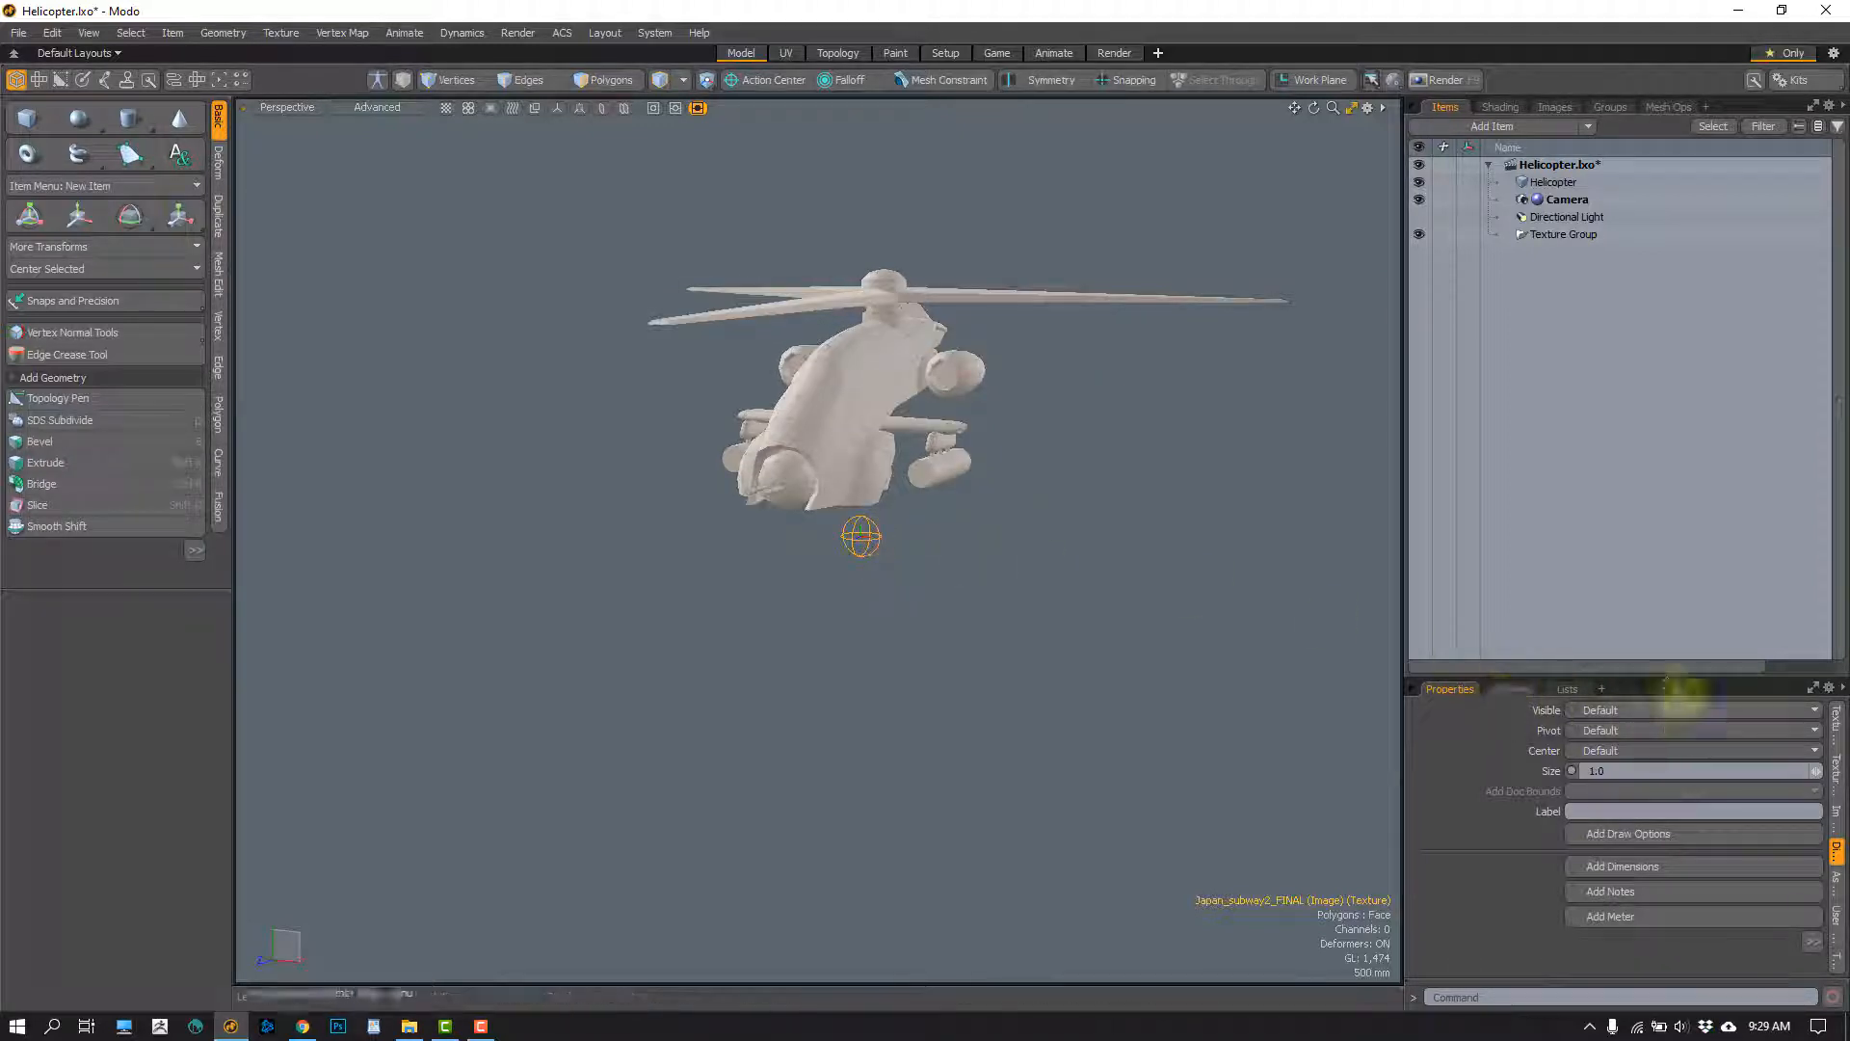
left_click_drag(1610, 674, 1653, 530)
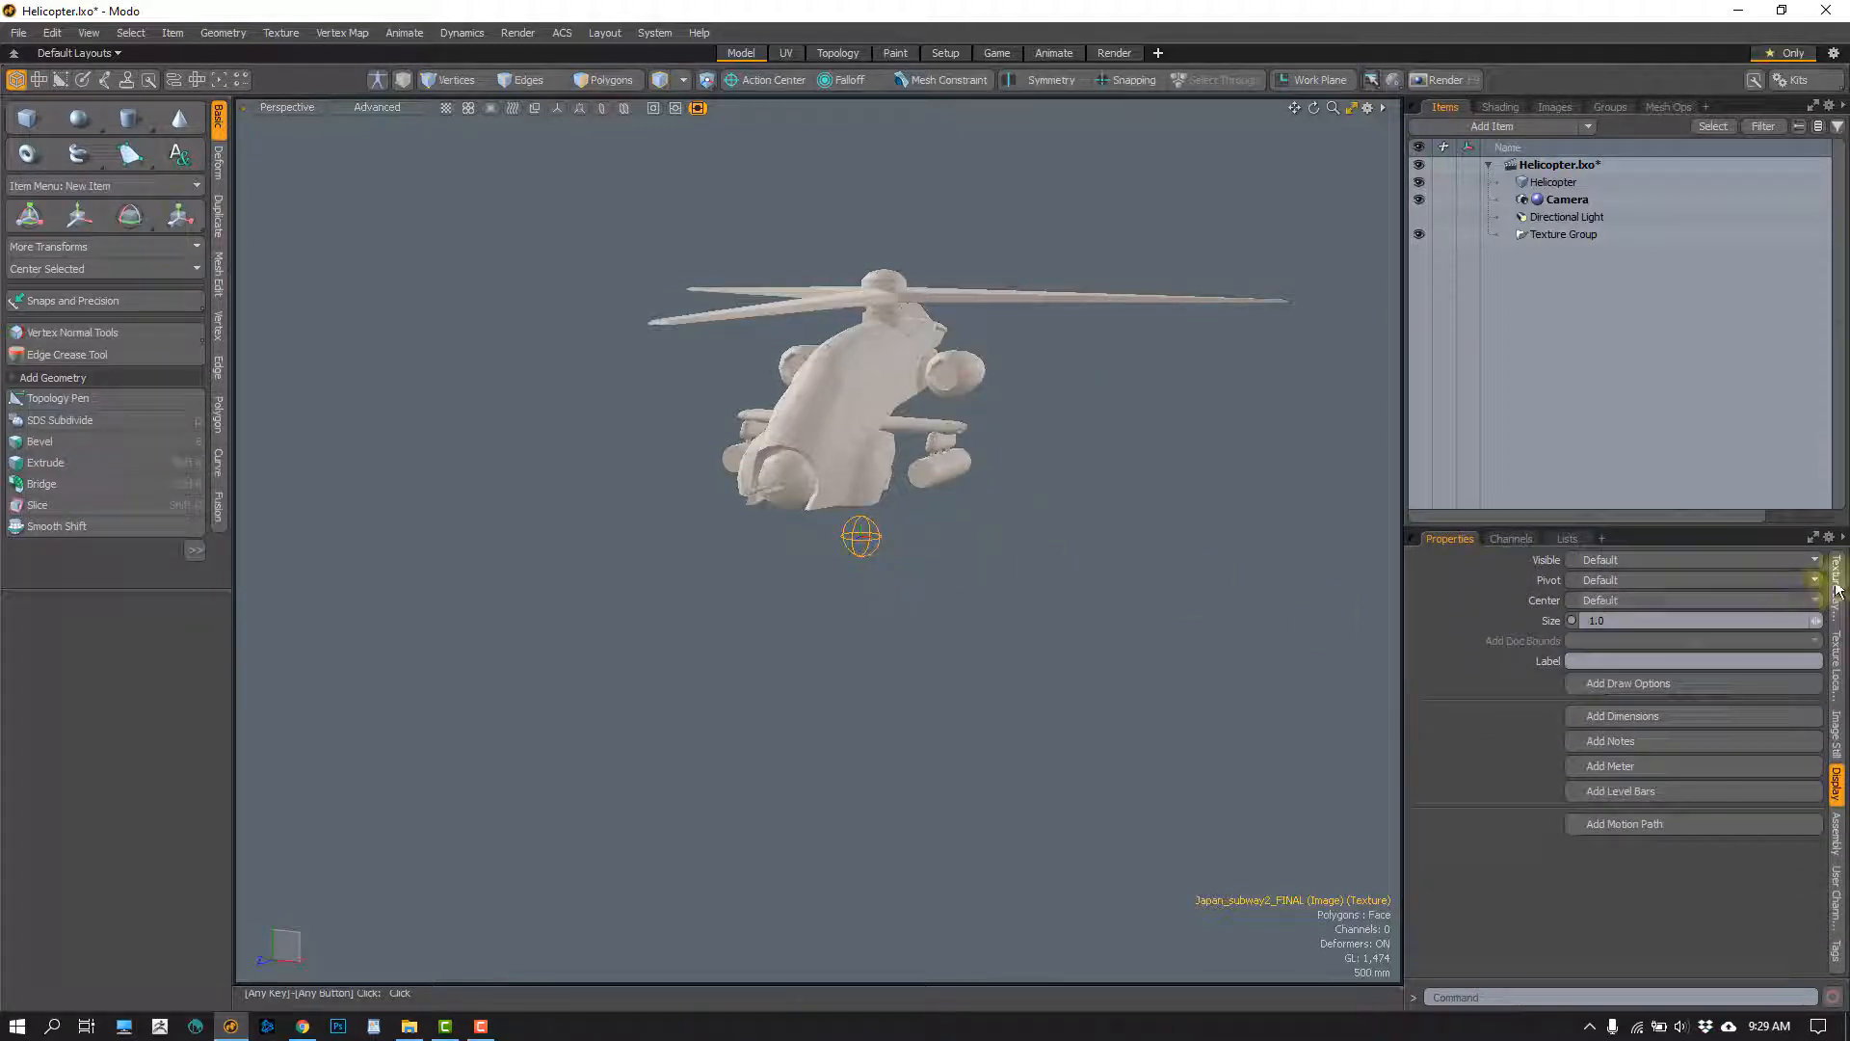
left_click(1836, 578)
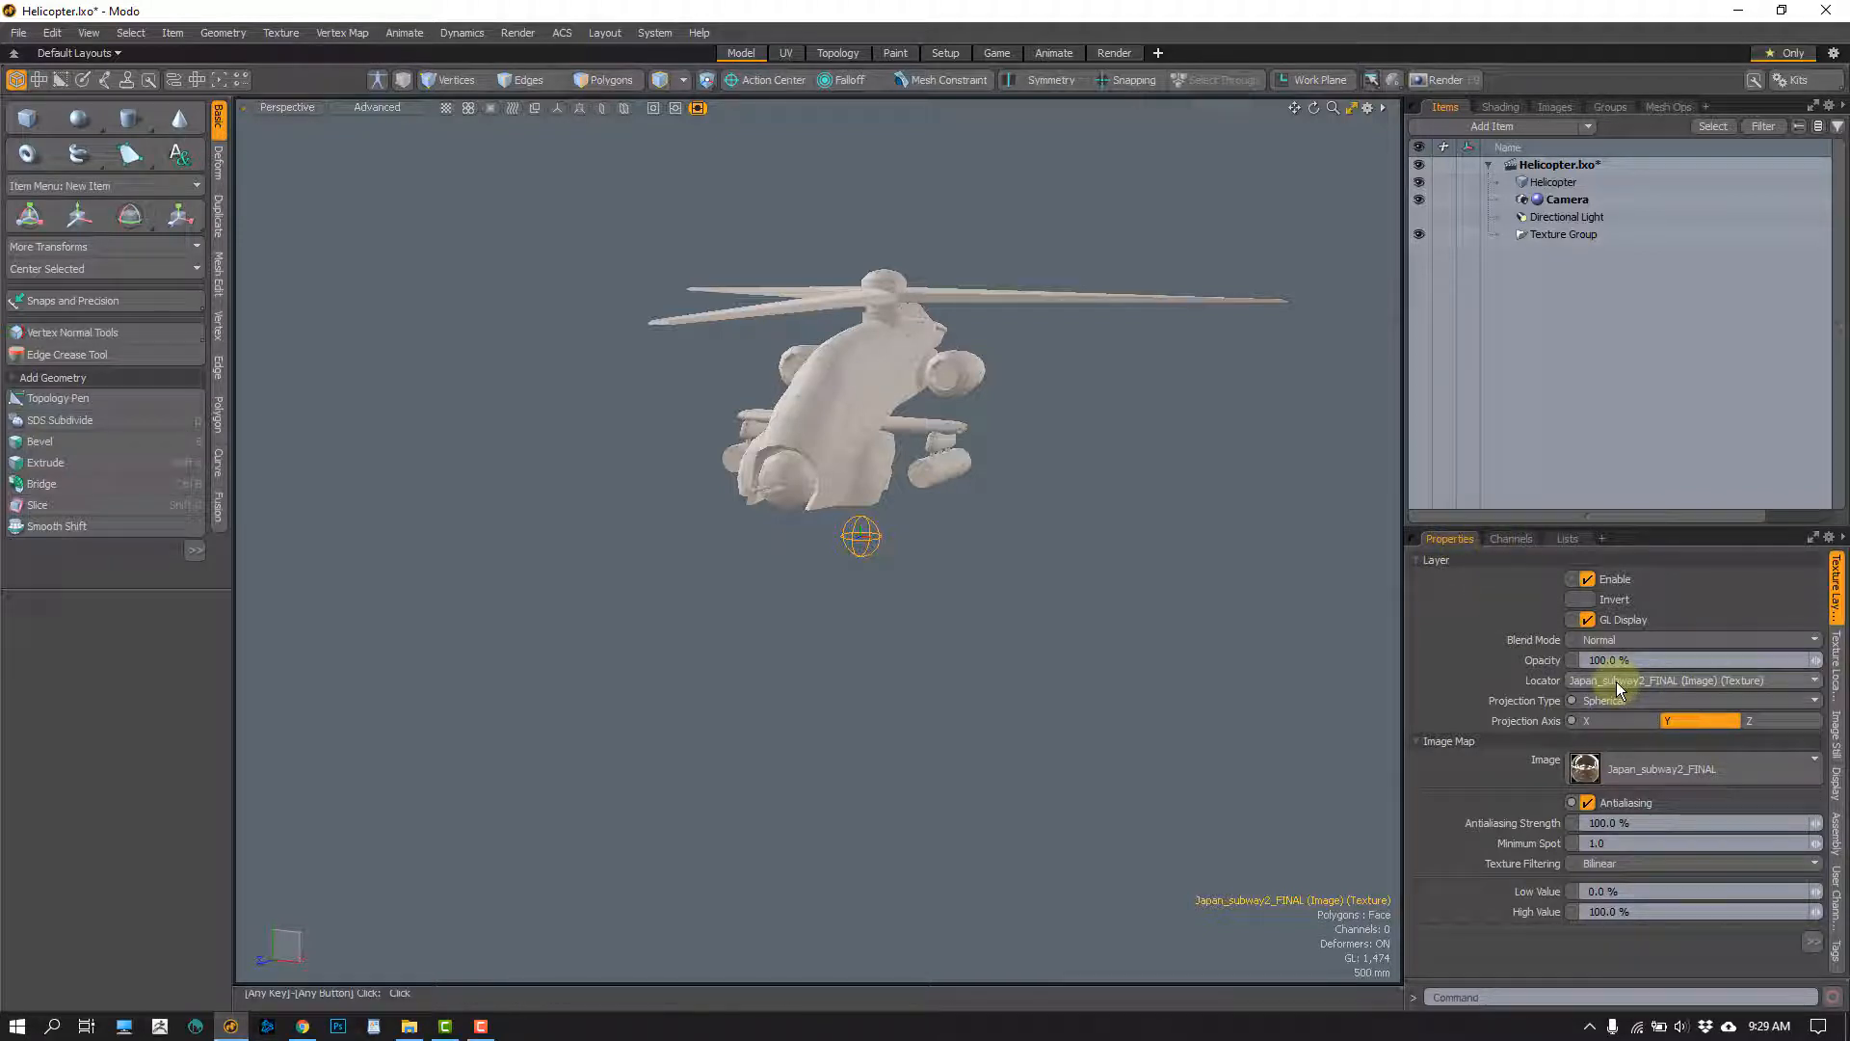
Reselect the environment image's texture locator and rotate it 59.5° around Y
left_click(922, 562)
left_click(875, 542)
left_click_drag(867, 599, 864, 630, "alt")
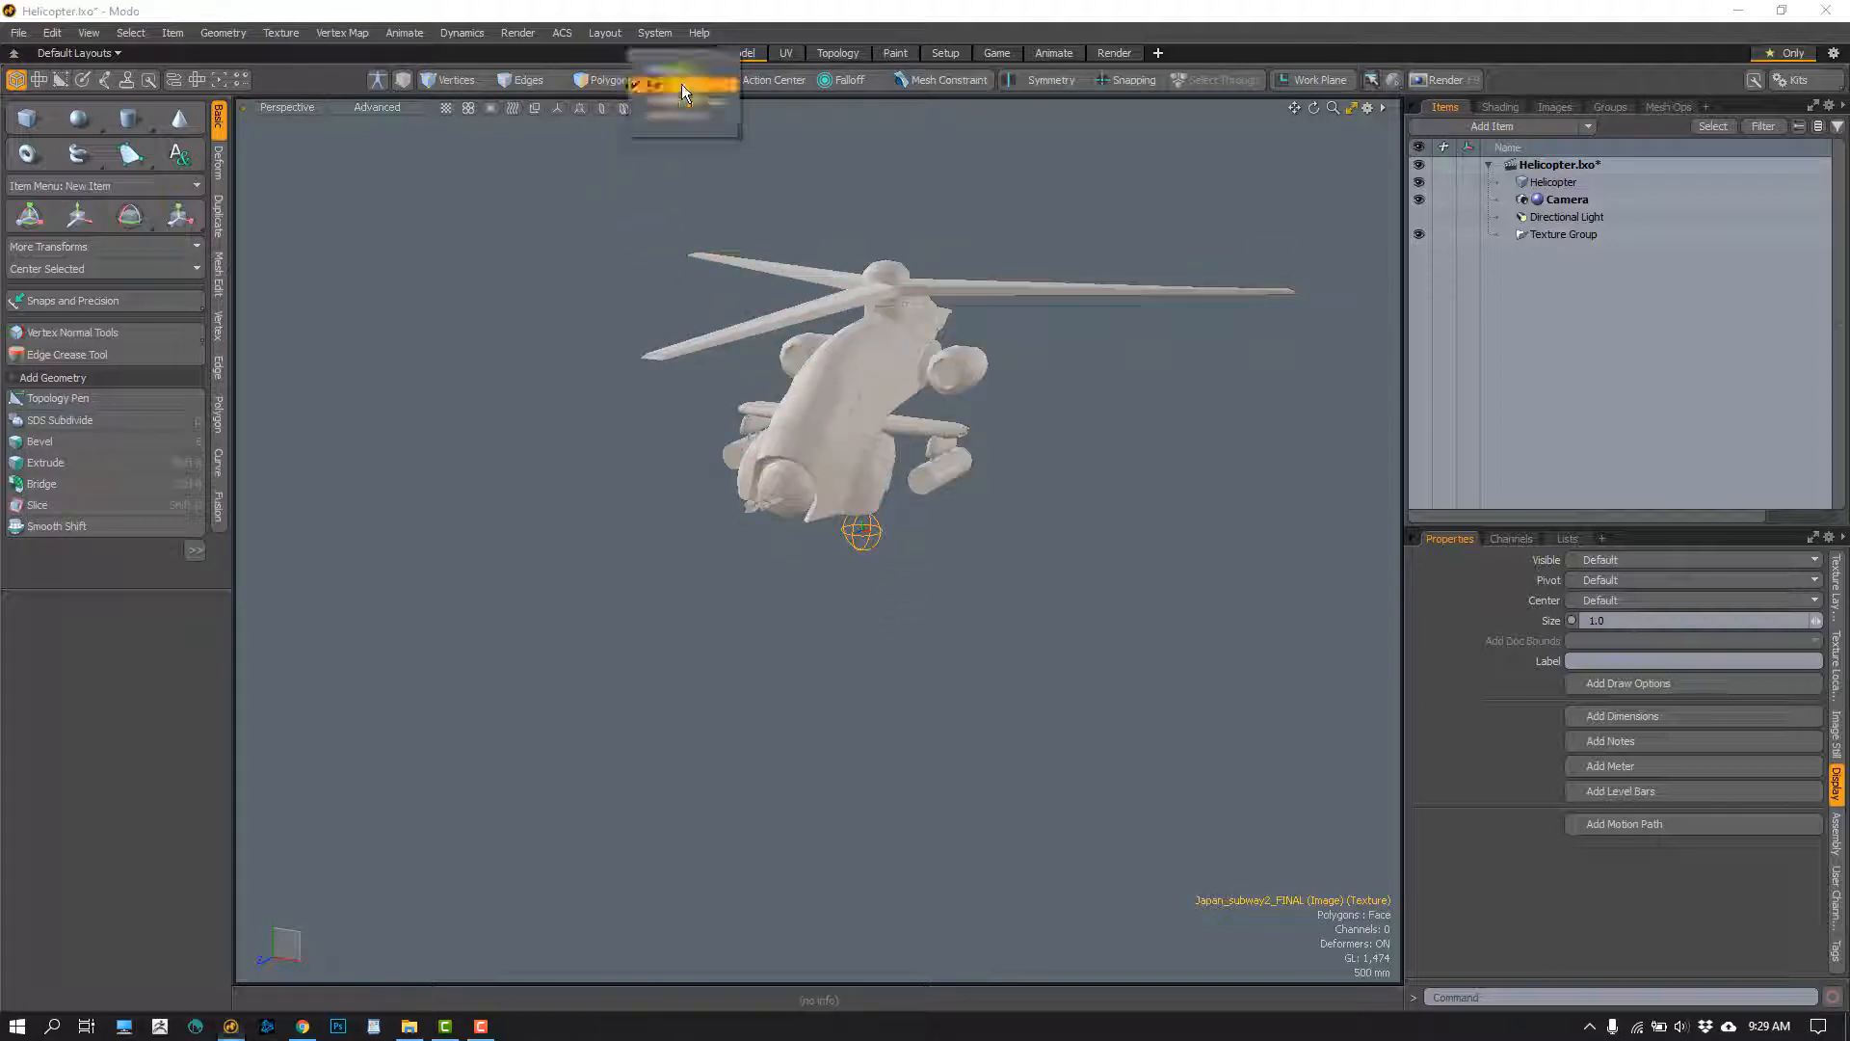
left_click(659, 87)
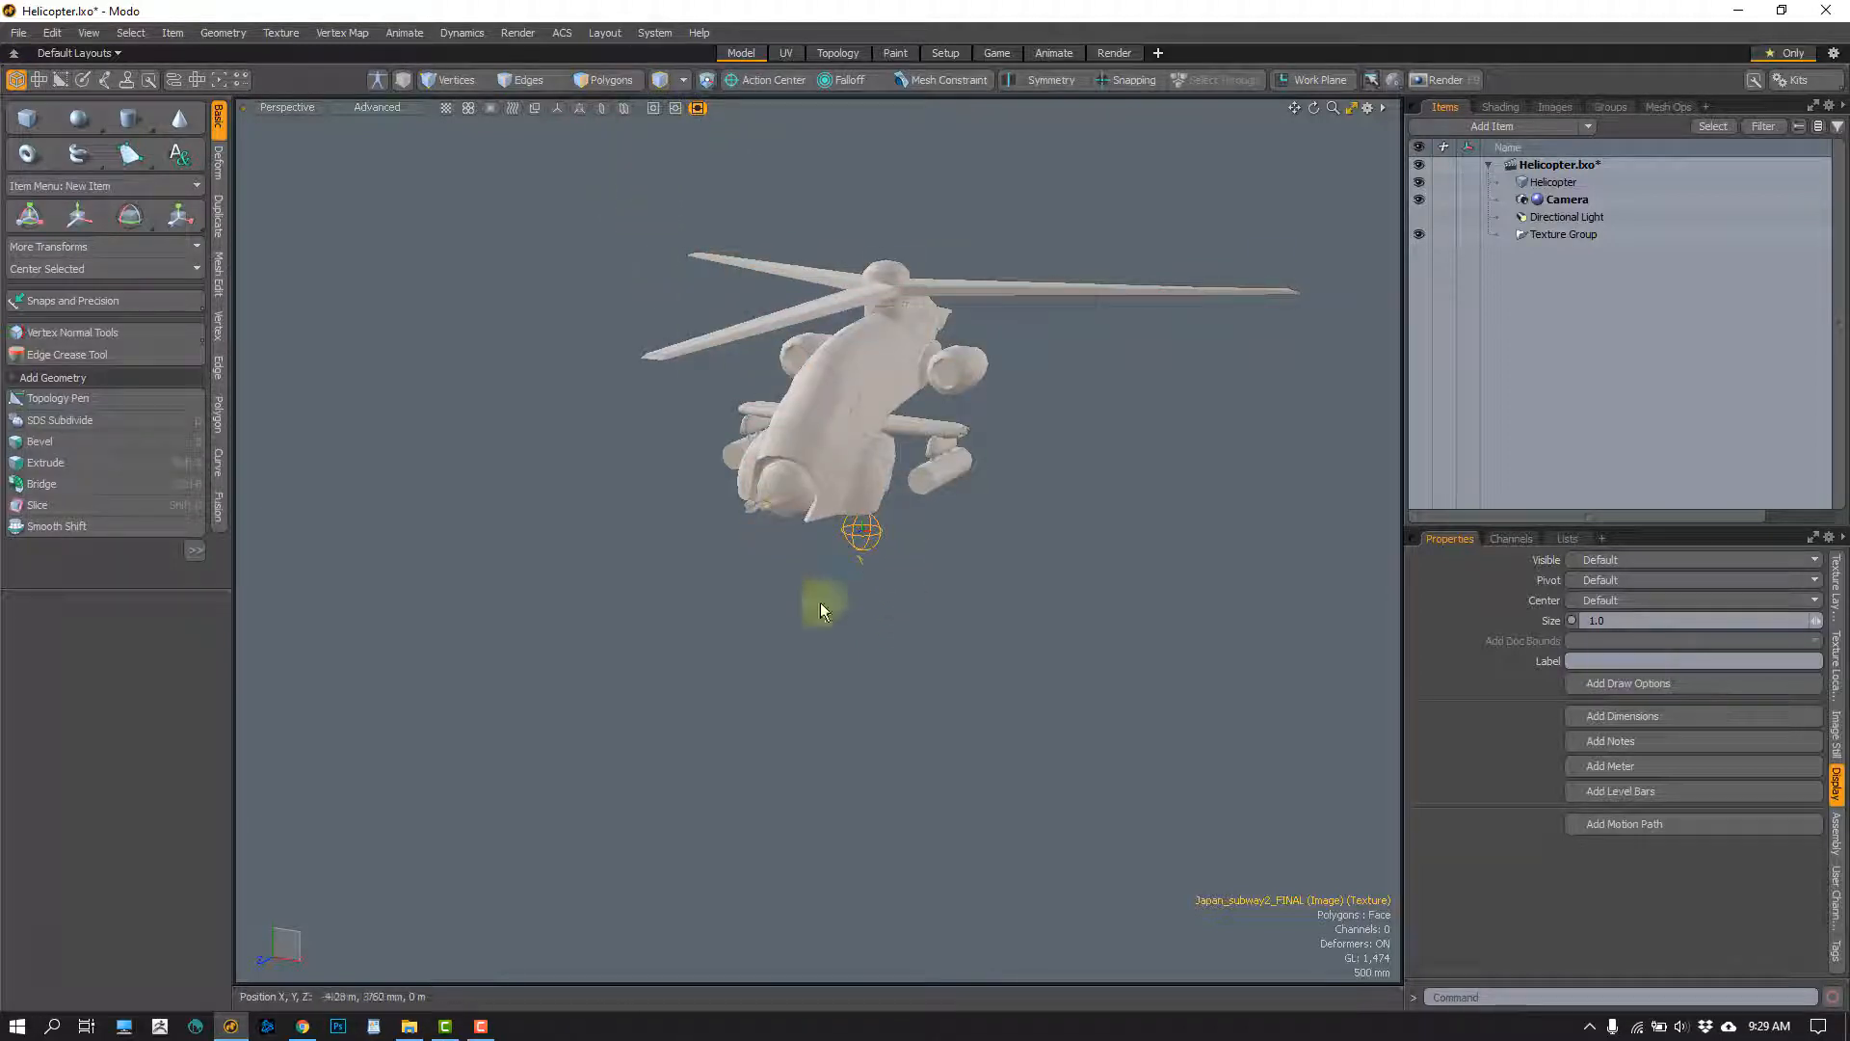
key("e")
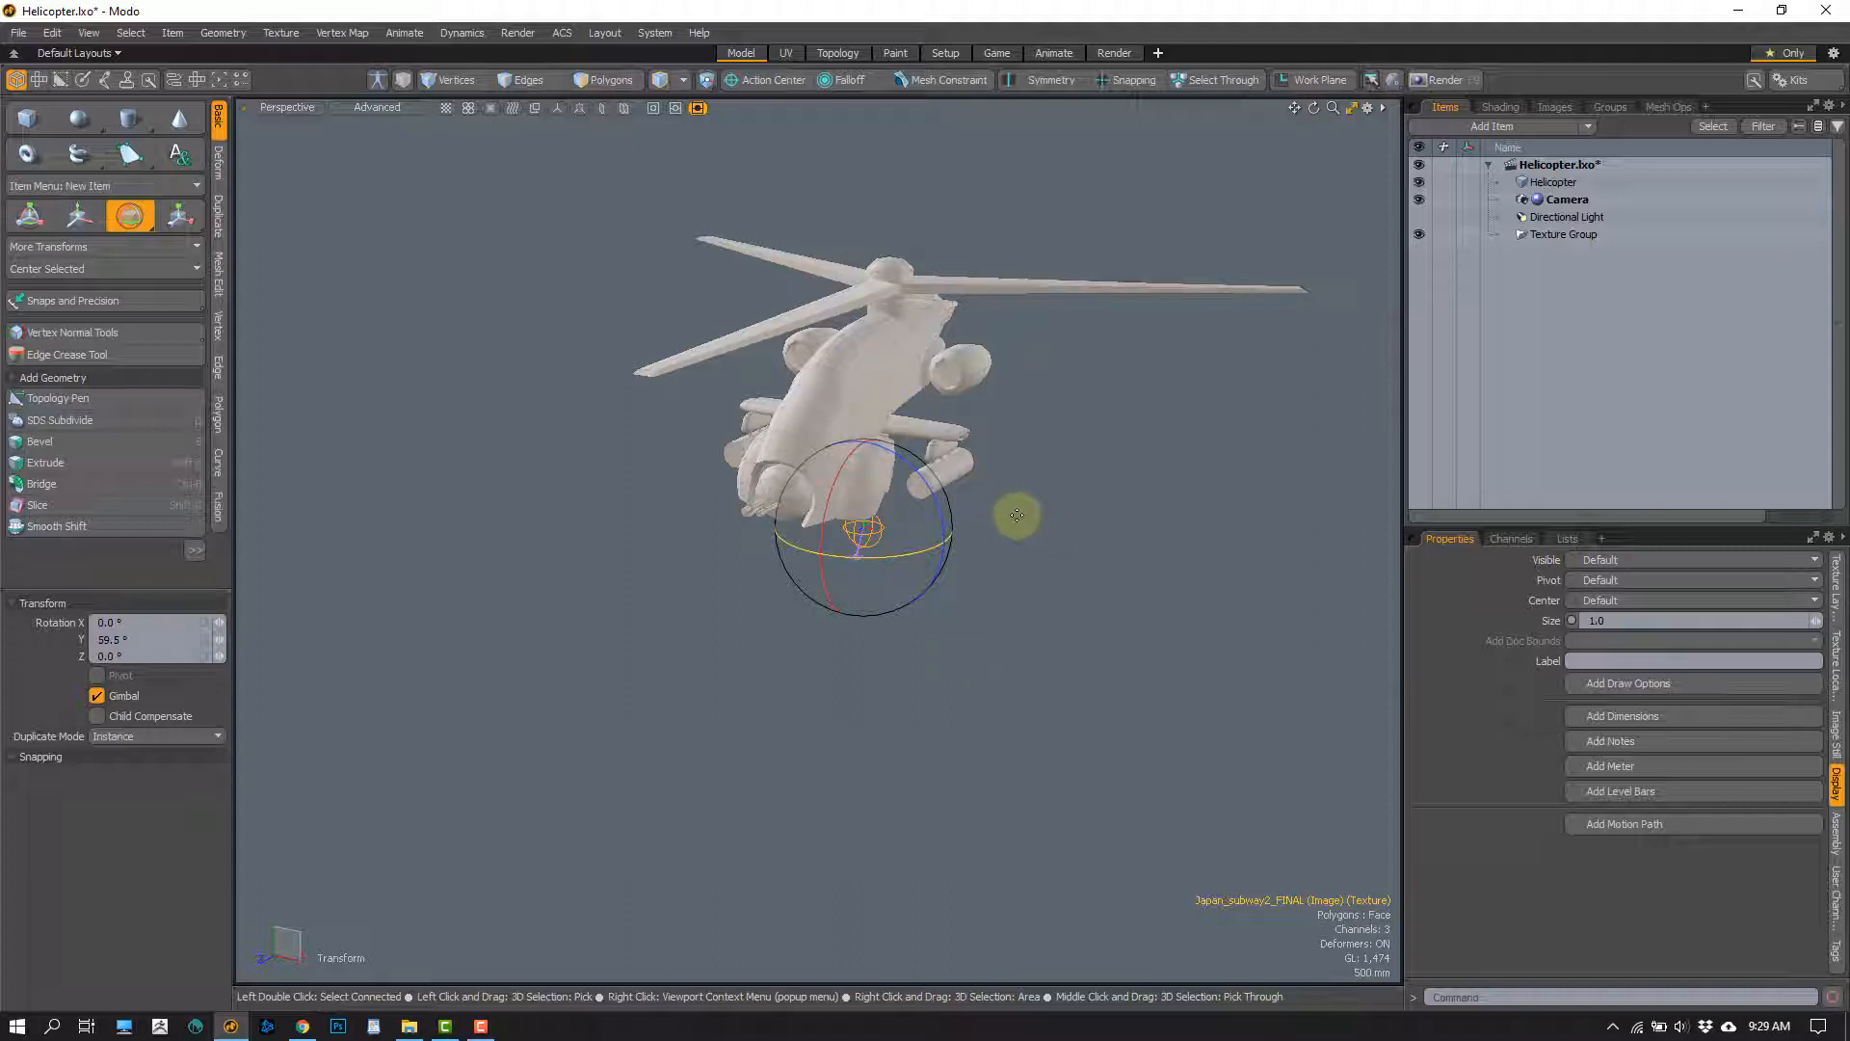
left_click_drag(1010, 510, 987, 330)
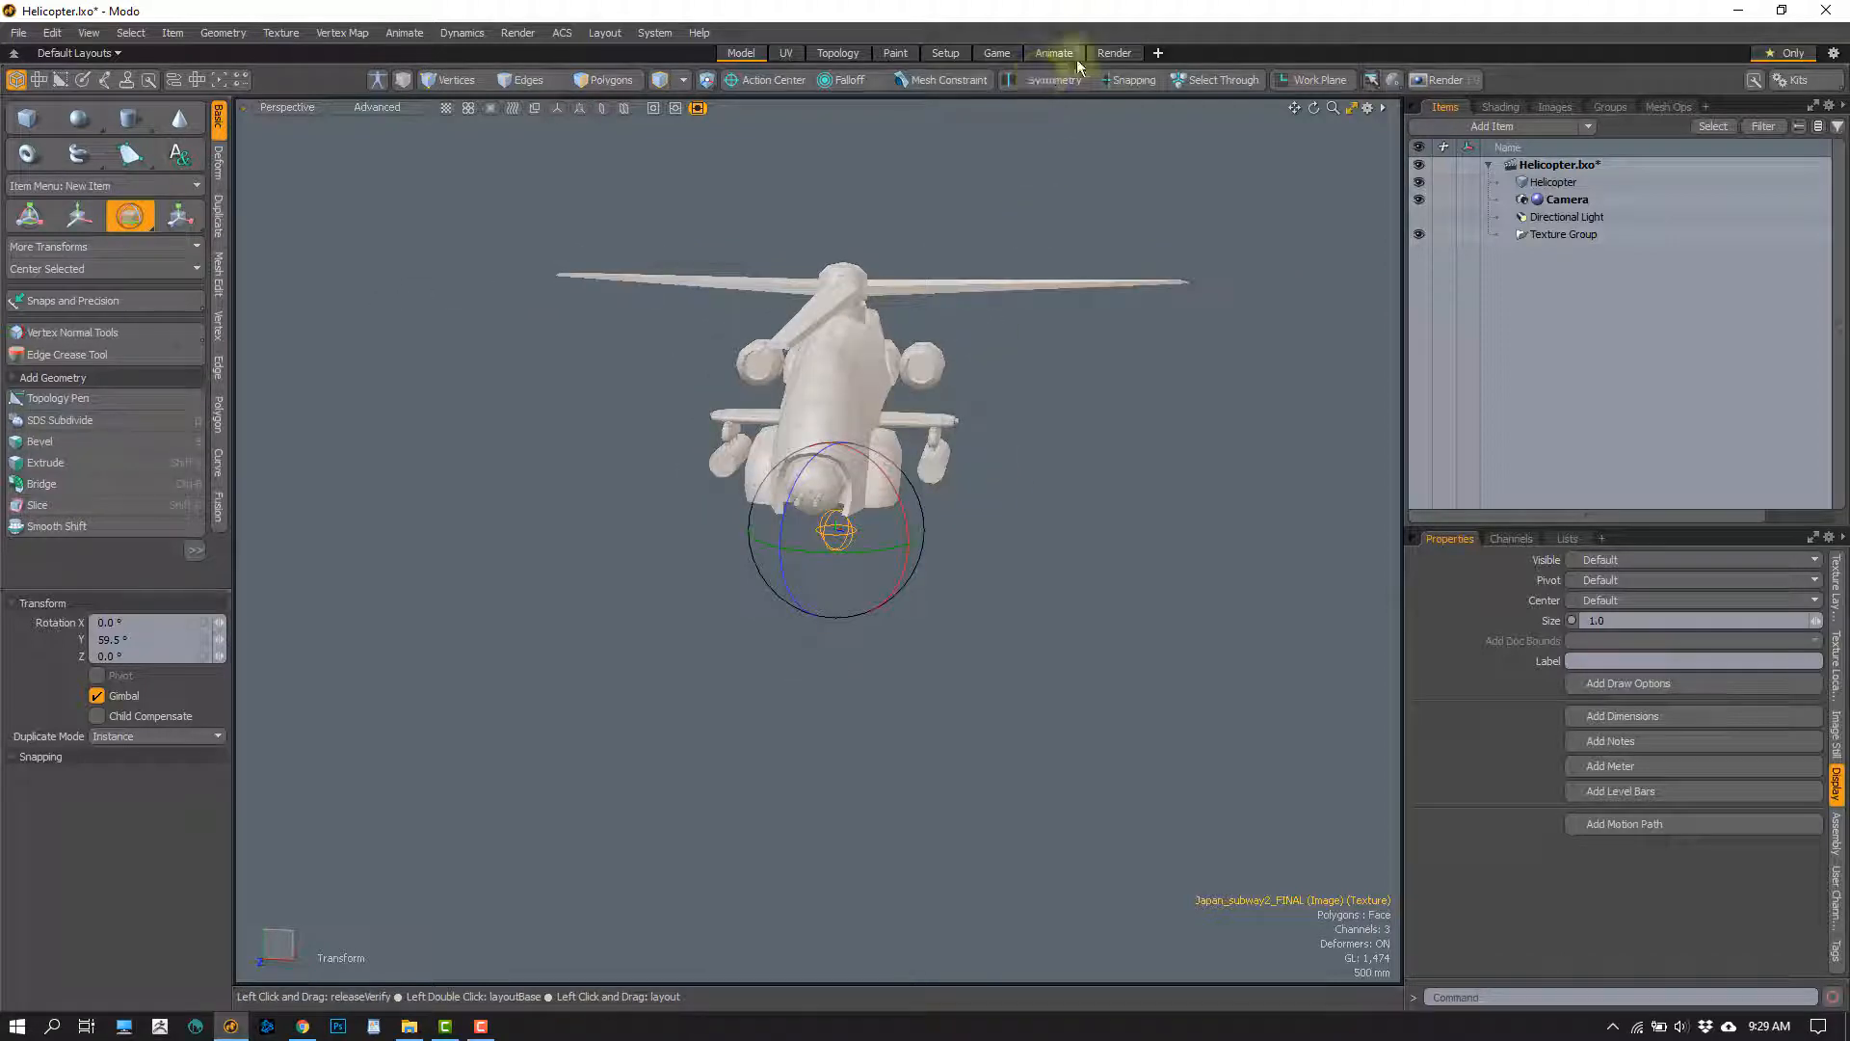
Examine the helicopter against the rotated subway environment in the Render layout's preview, and return to the Model layout
left_click(1110, 56)
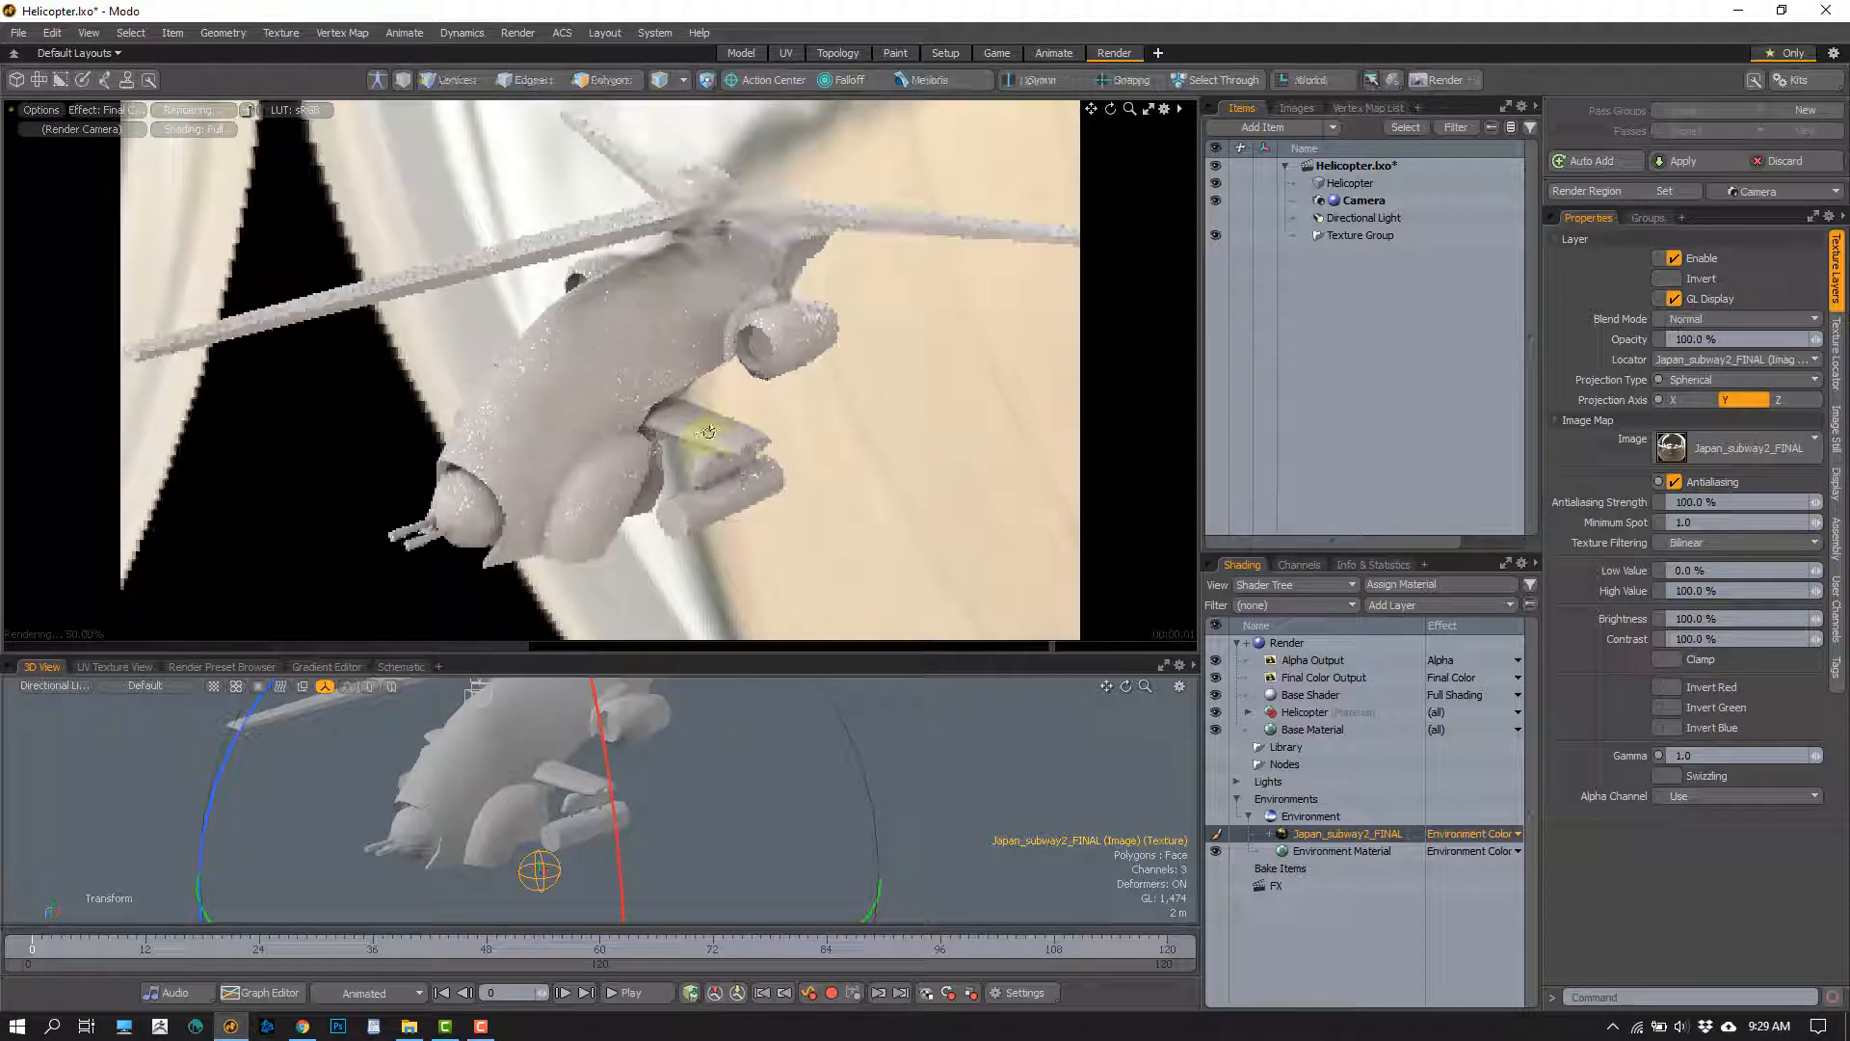
left_click_drag(708, 432, 578, 487, "alt")
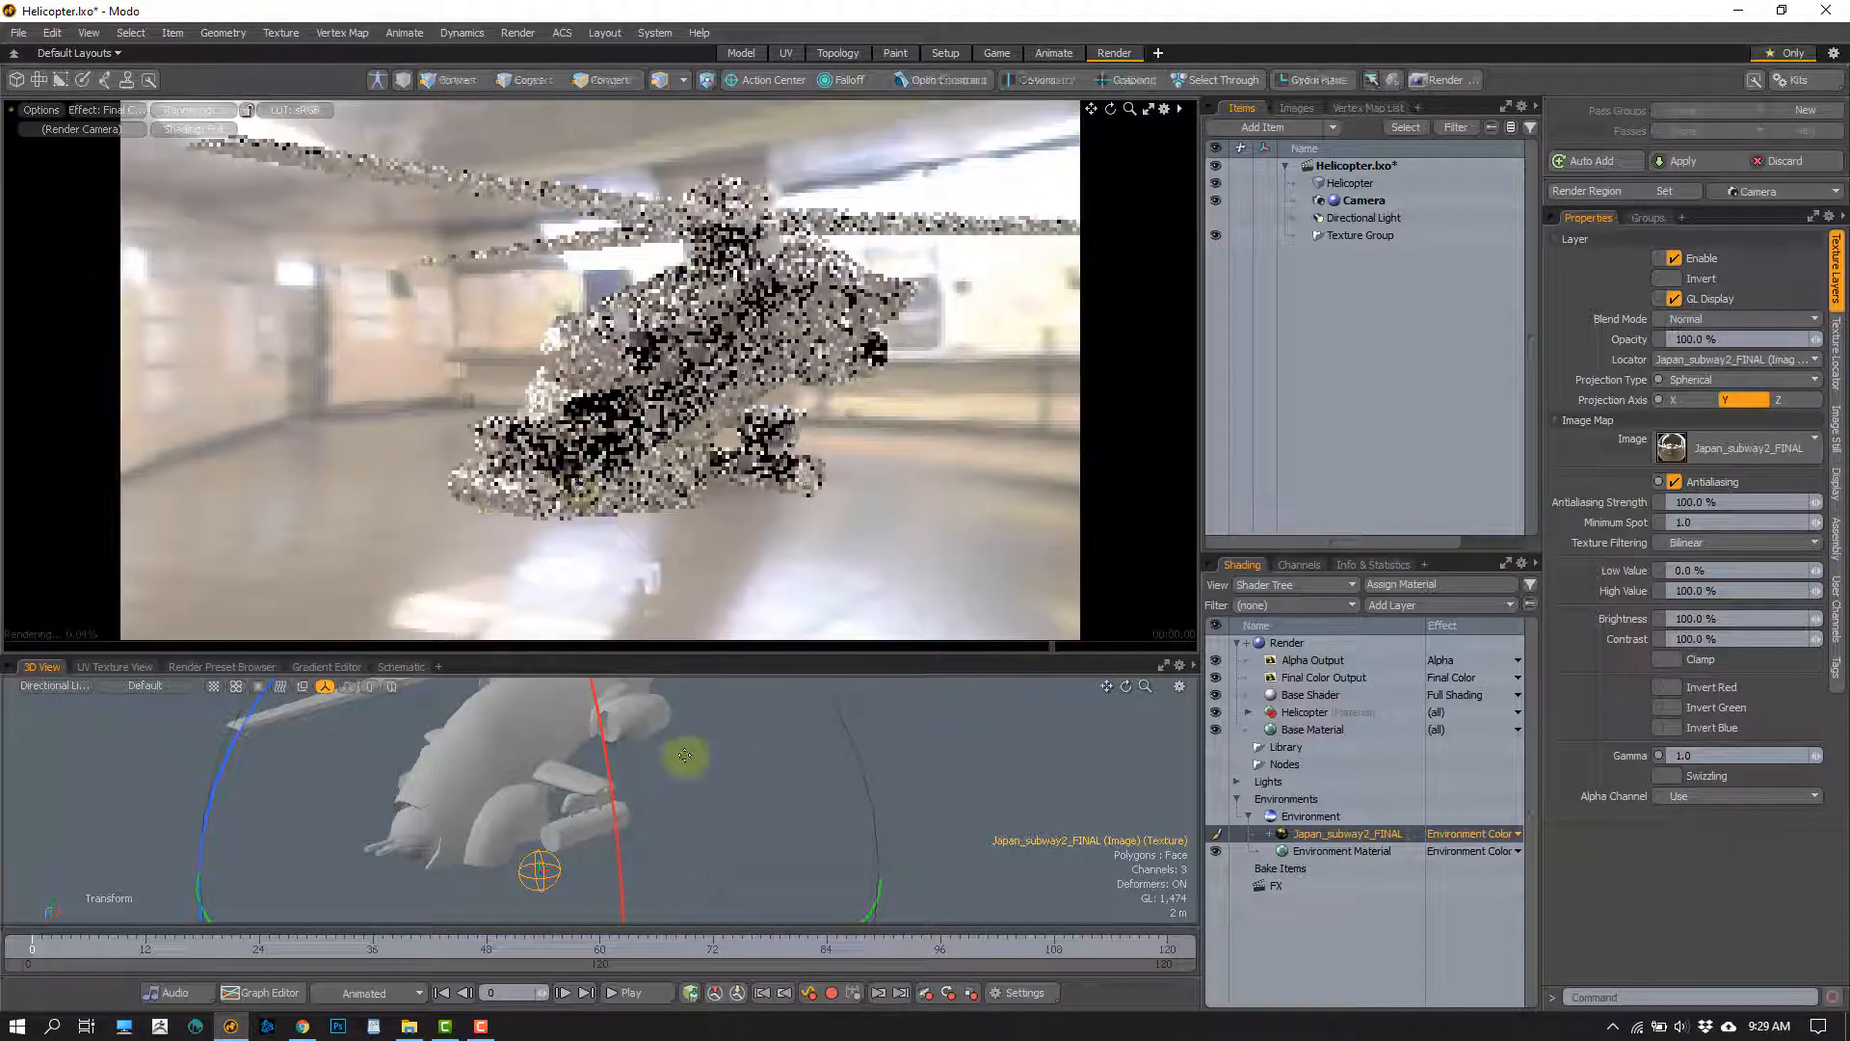
left_click_drag(684, 755, 611, 798, "alt")
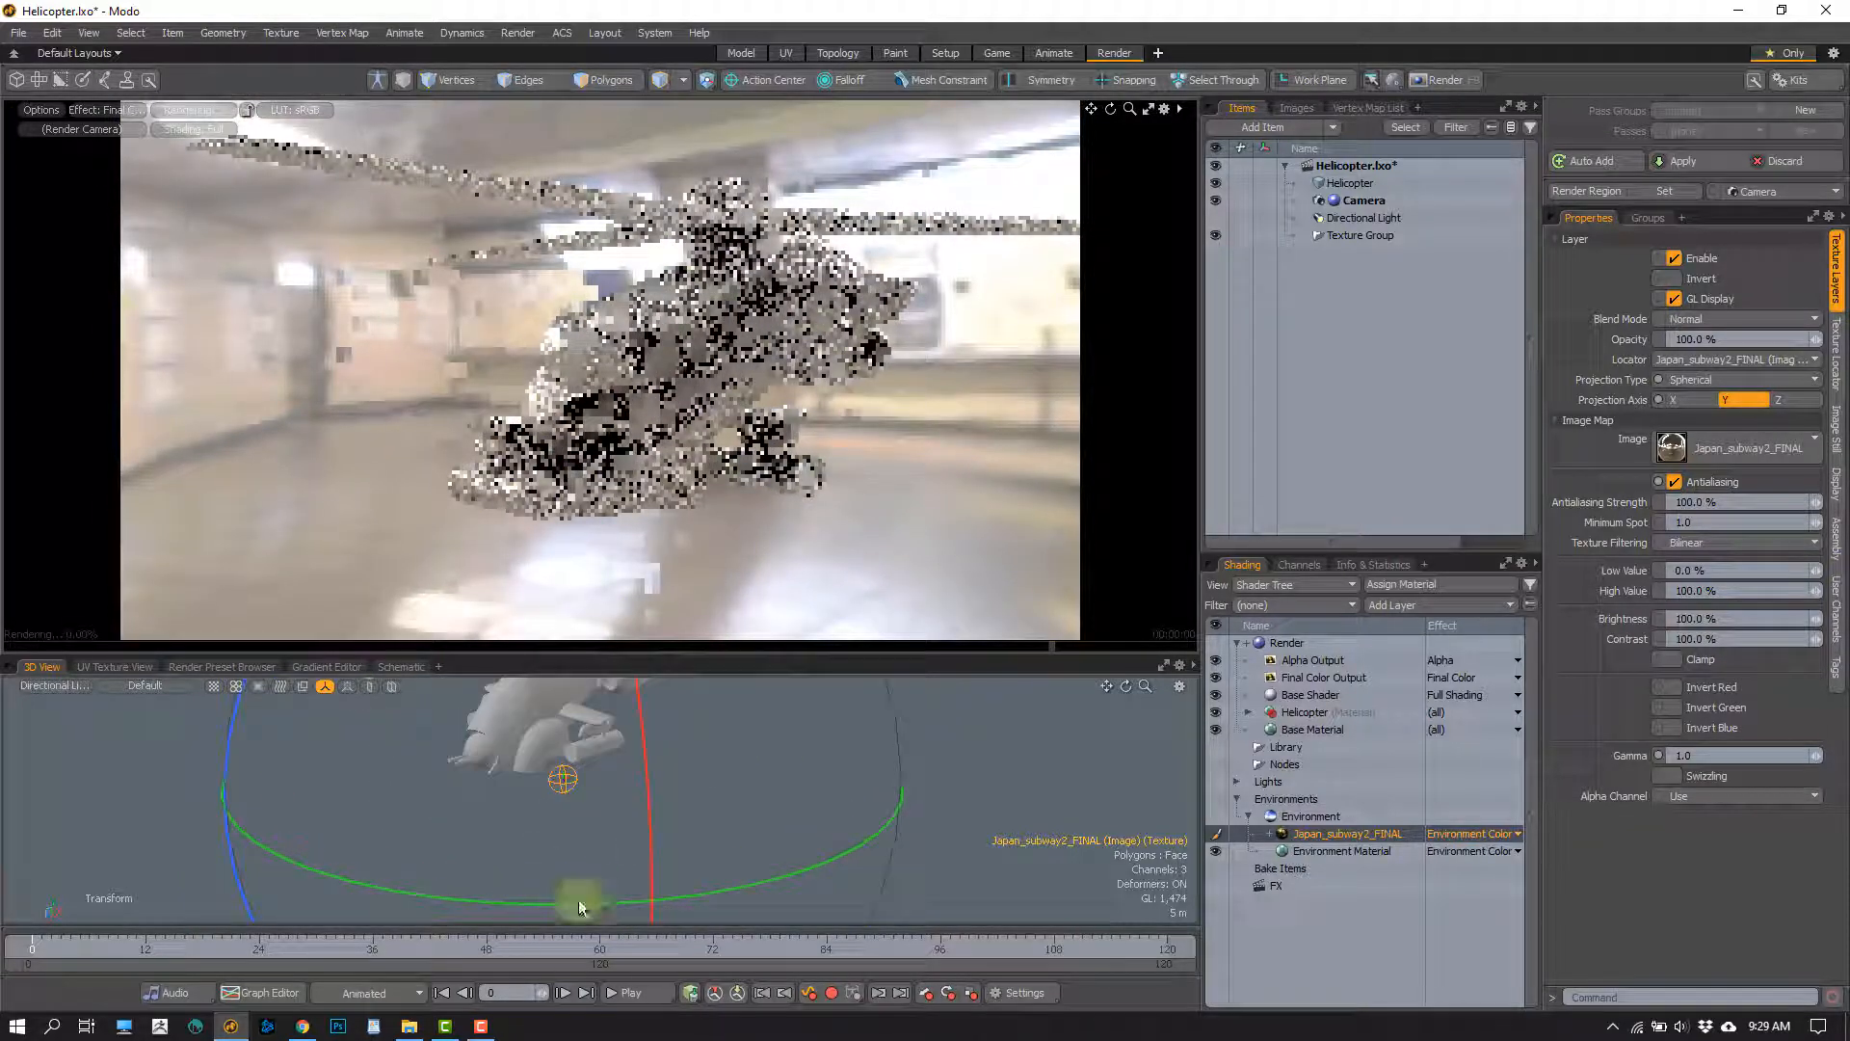
left_click_drag(581, 908, 660, 900)
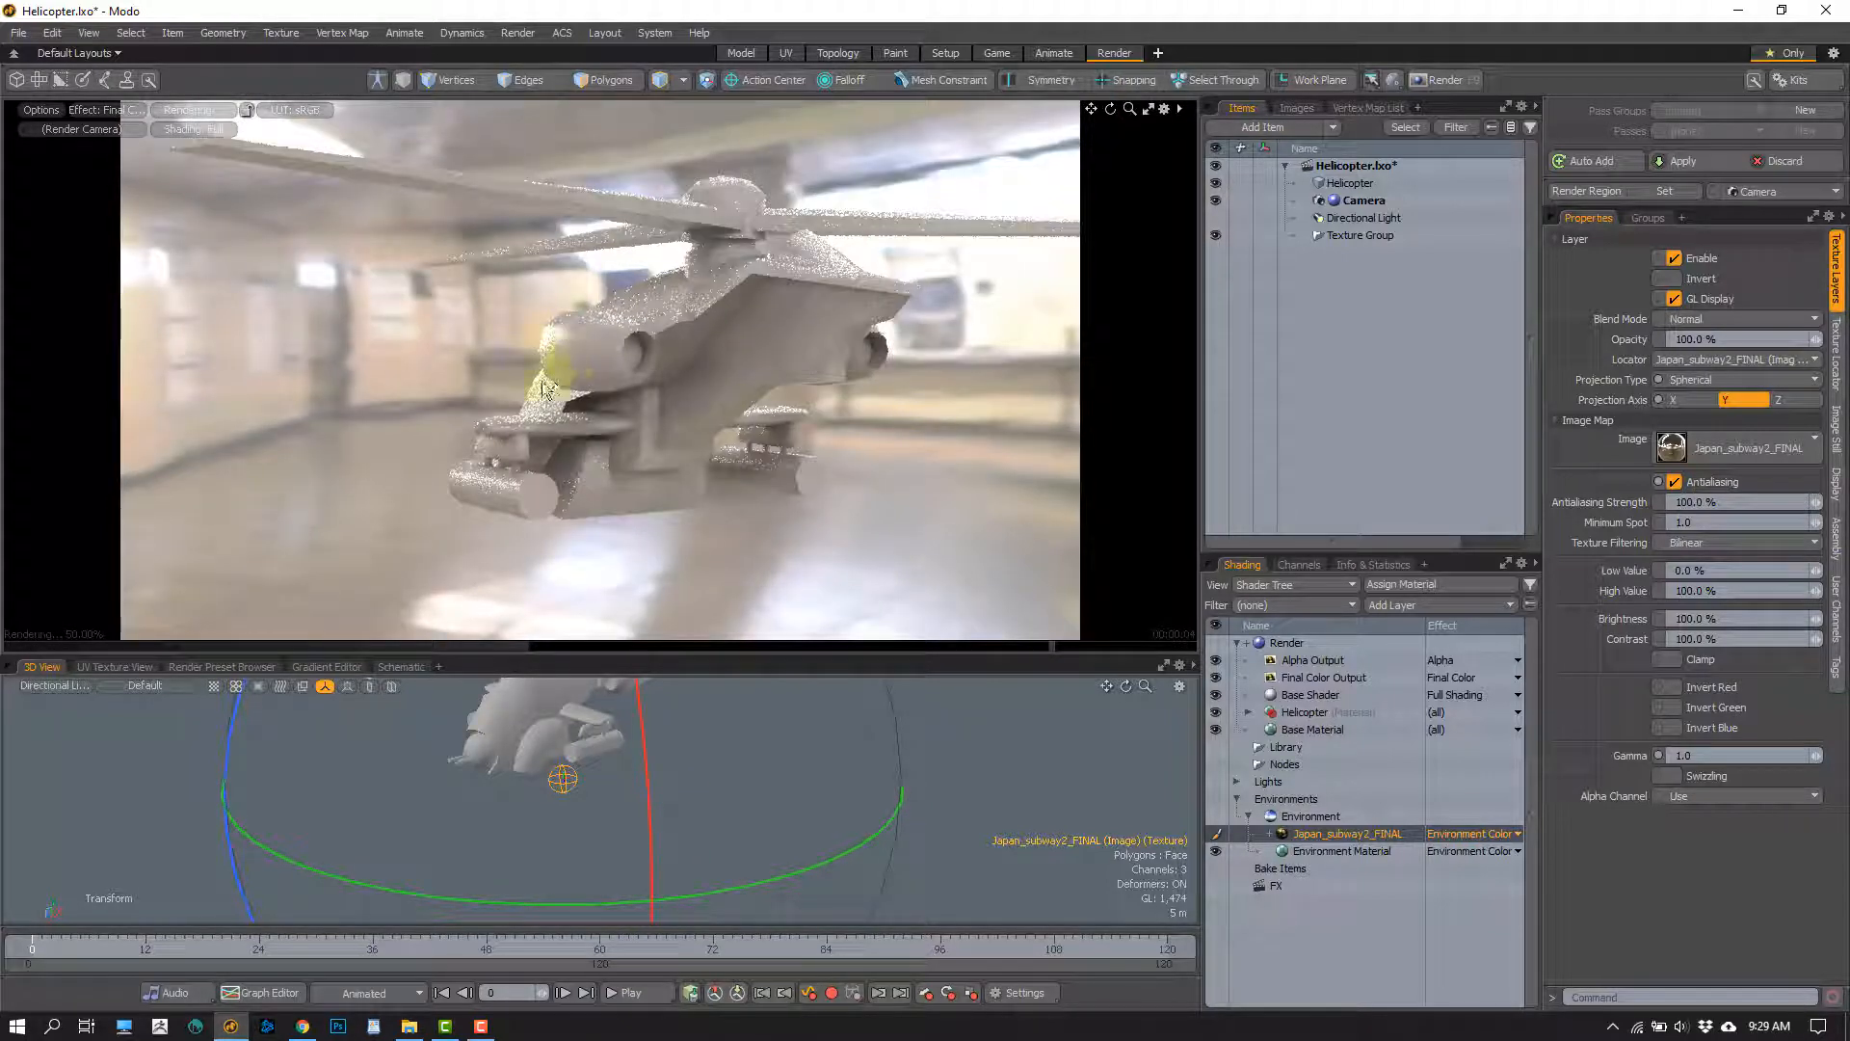
mouse_move(544, 390)
left_mouse_down("alt")
mouse_move(957, 385)
mouse_move(467, 388)
mouse_move(556, 362)
mouse_move(558, 412)
mouse_move(420, 285)
mouse_move(529, 321)
mouse_move(549, 385)
left_mouse_up("alt")
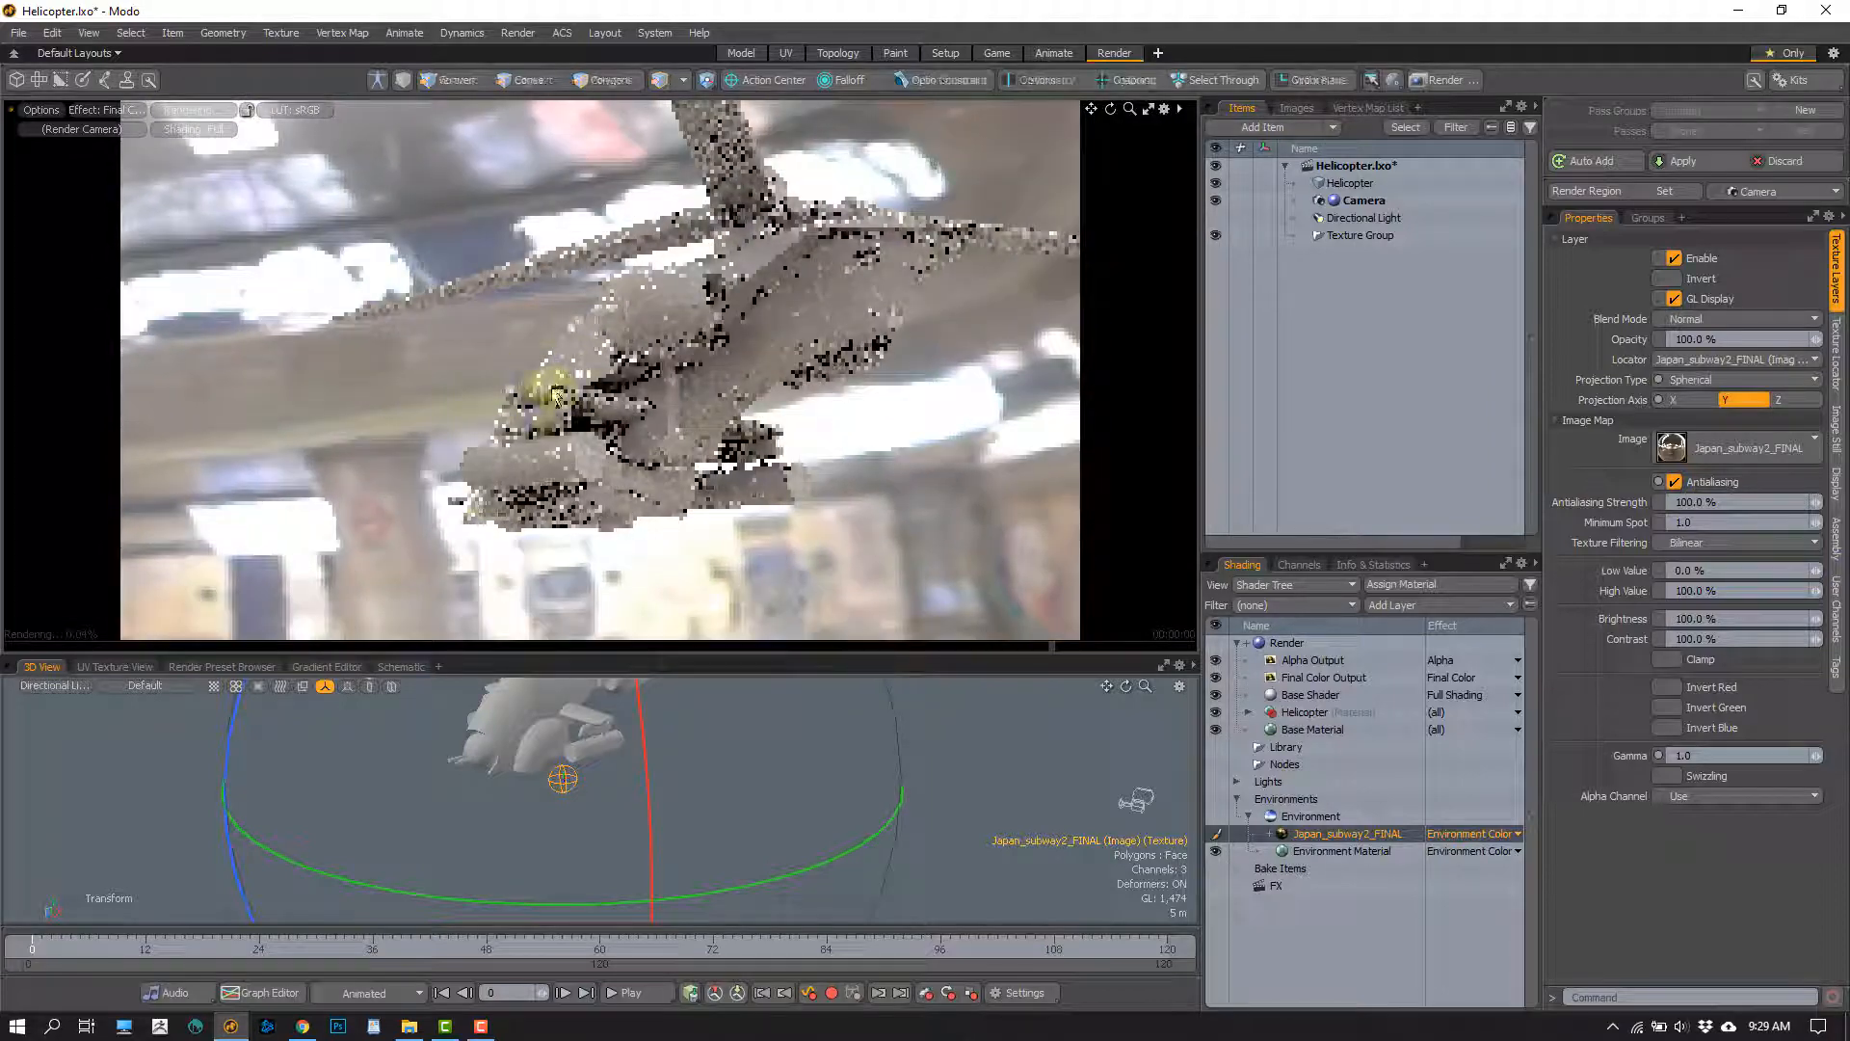
left_click(740, 56)
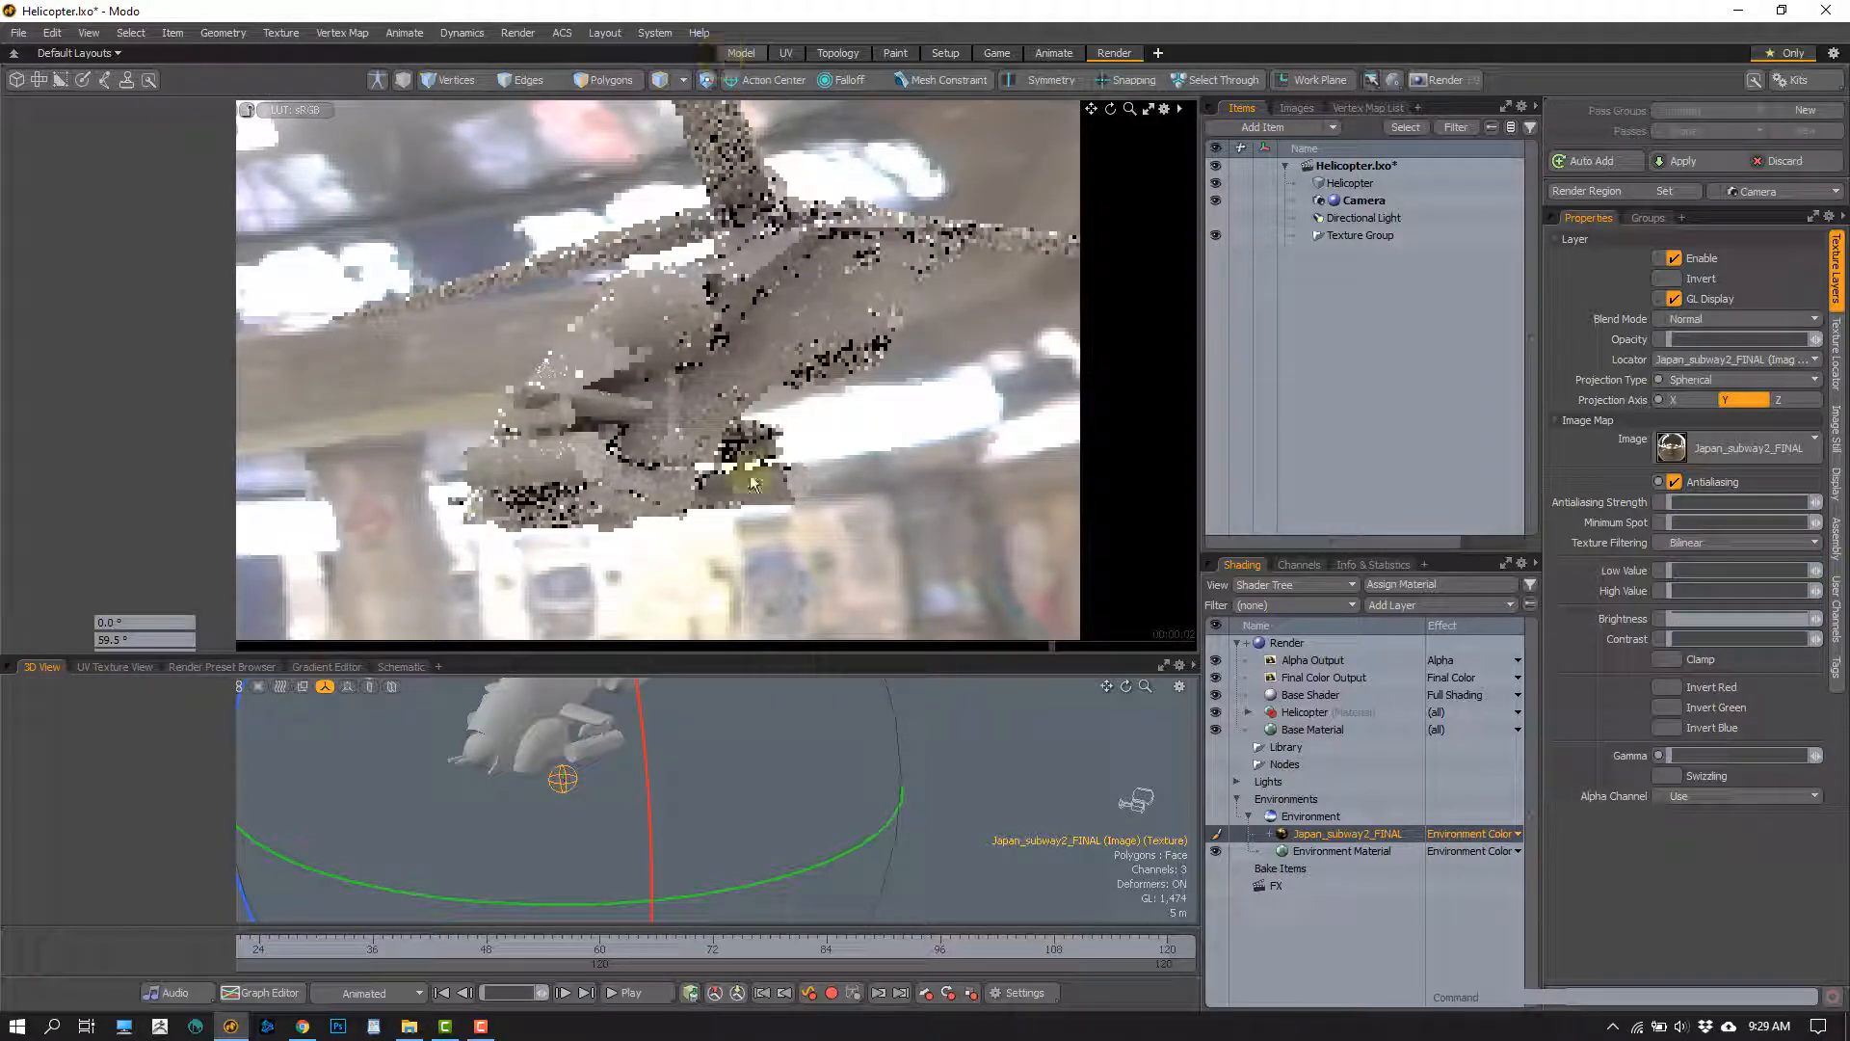
left_click_drag(862, 609, 764, 575, "alt")
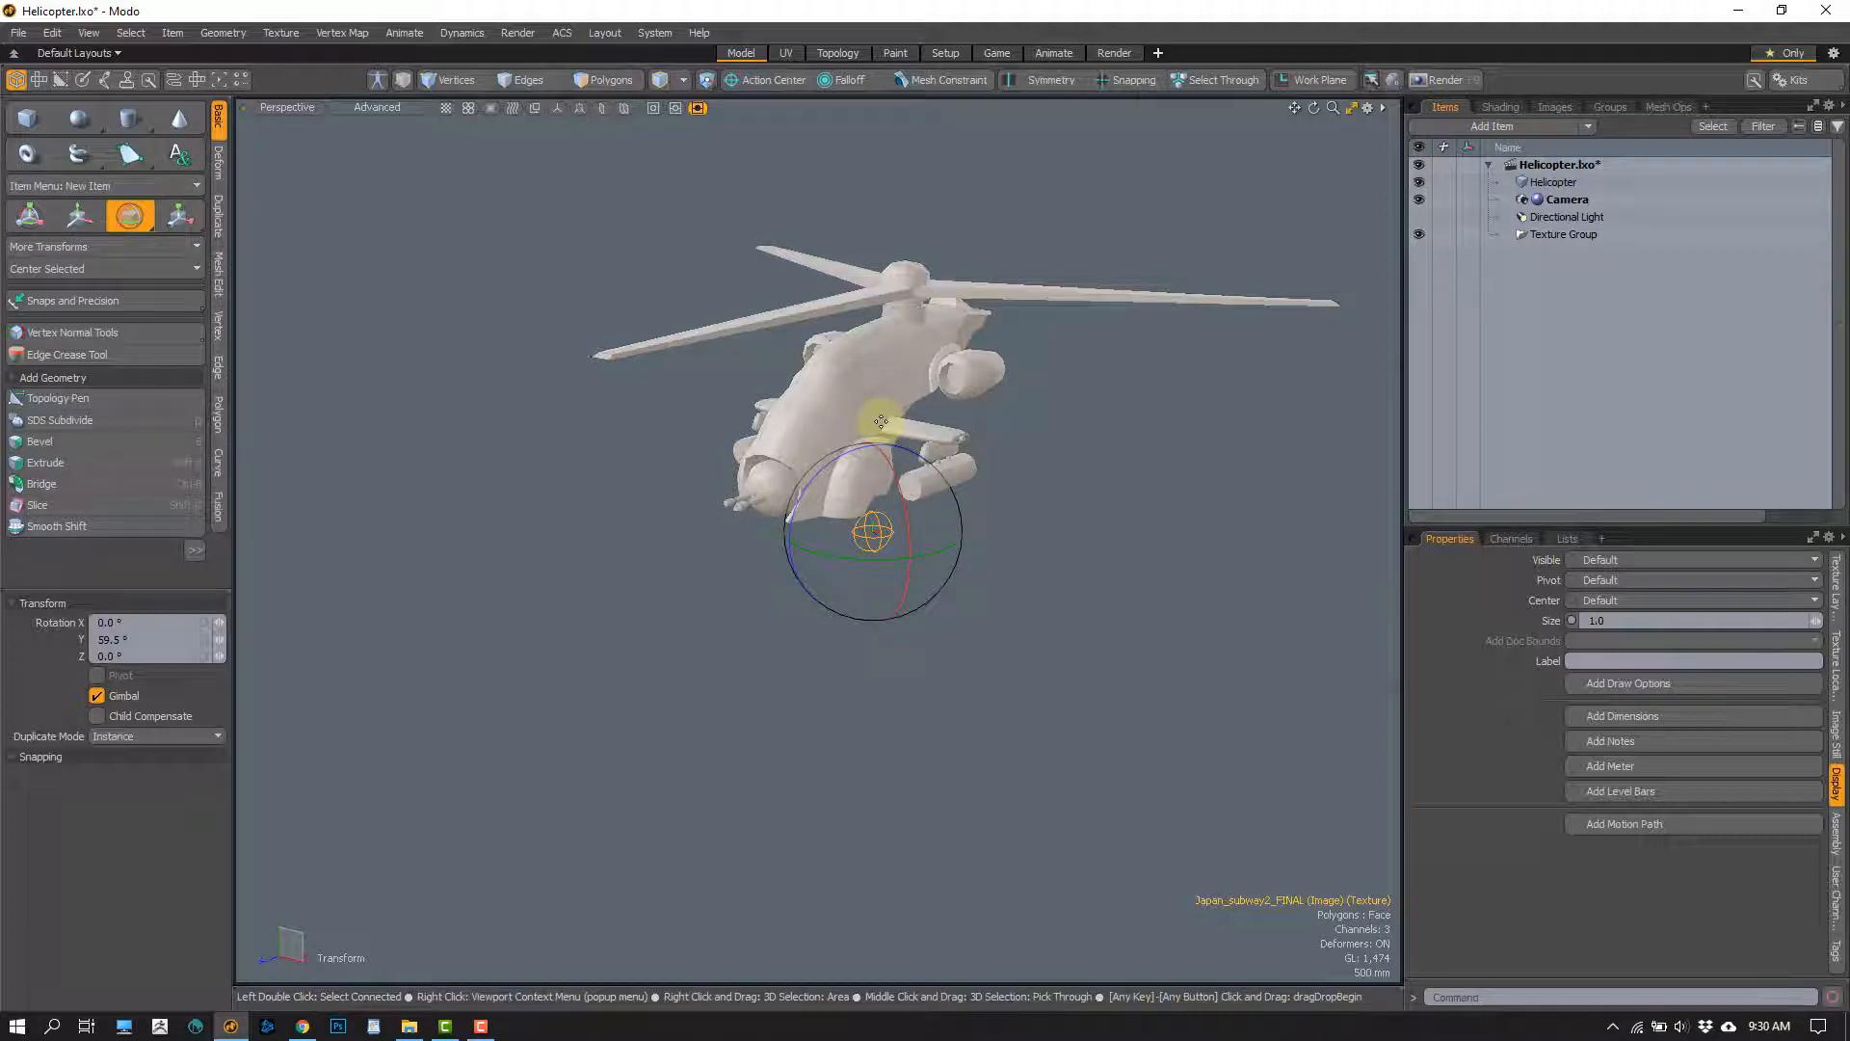
Undo the environment locator's rotation and make the Directional Light visible again, leaving nothing selected
left_click(1420, 217)
left_click(1418, 217)
left_click(1418, 216)
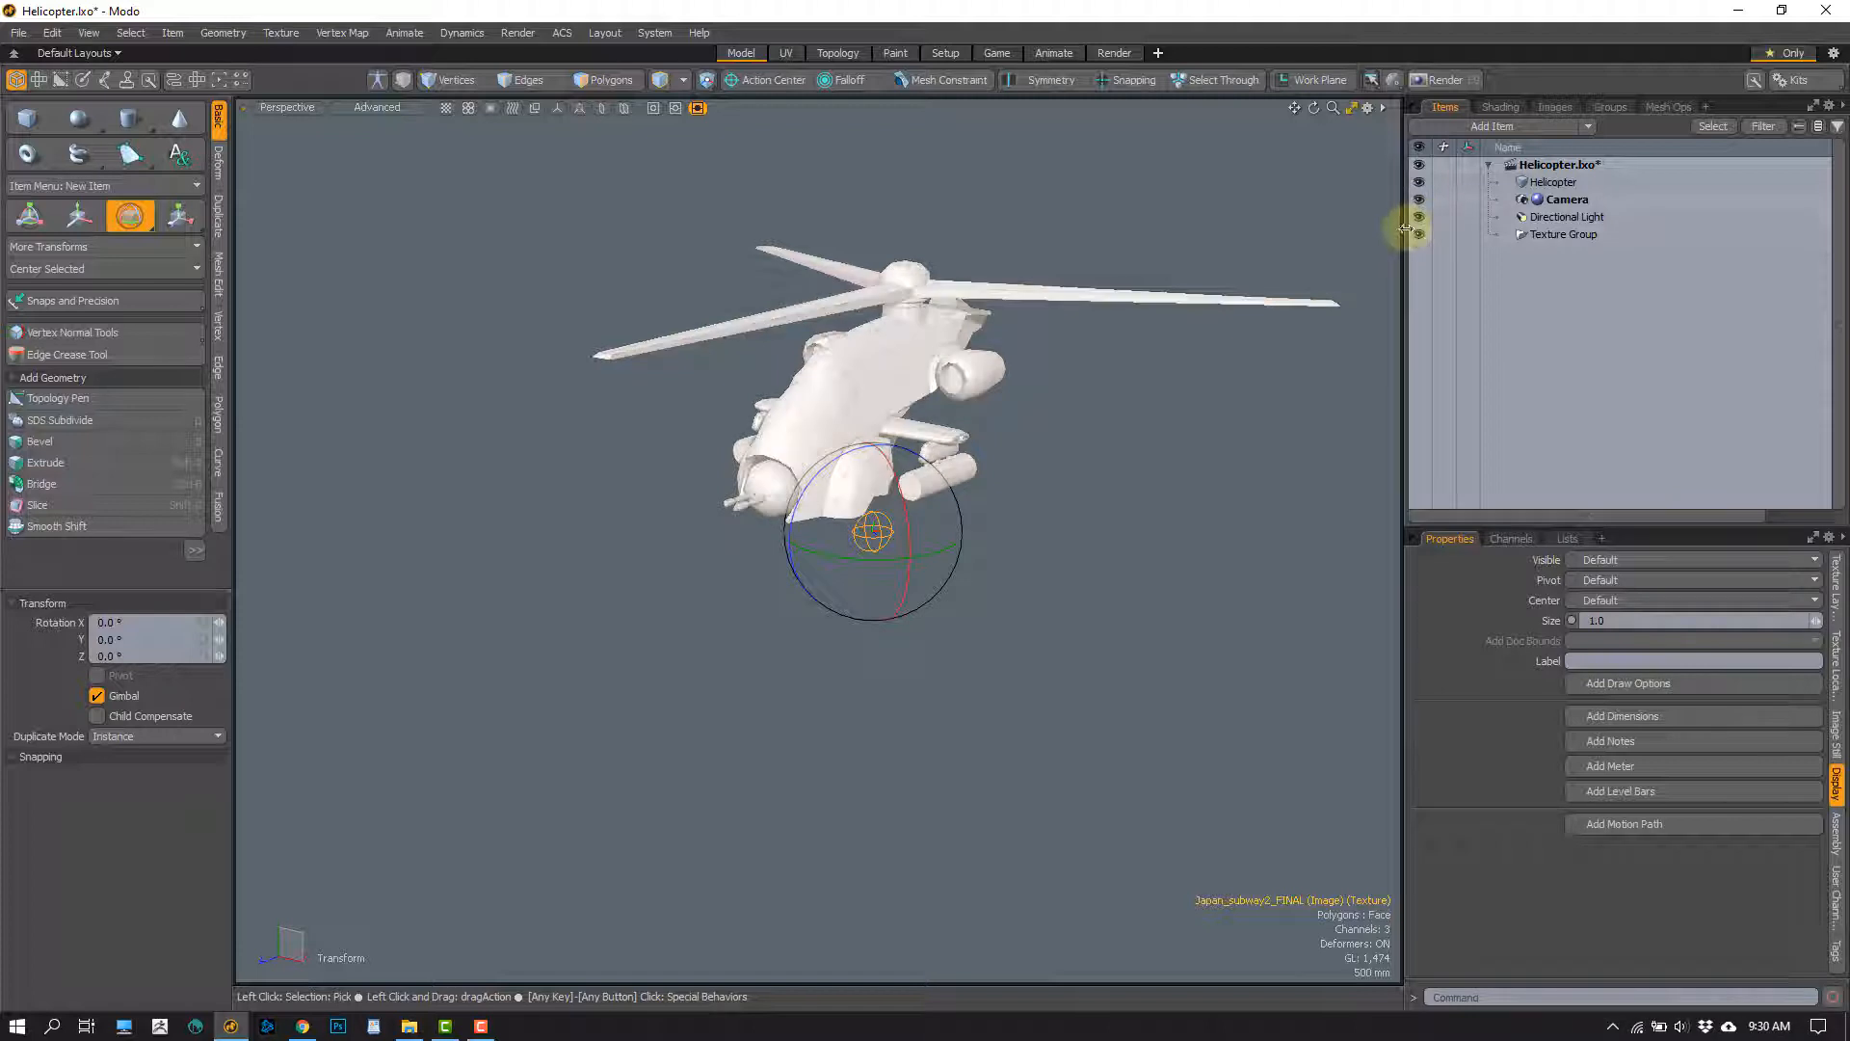
left_click_drag(923, 438, 817, 442, "alt")
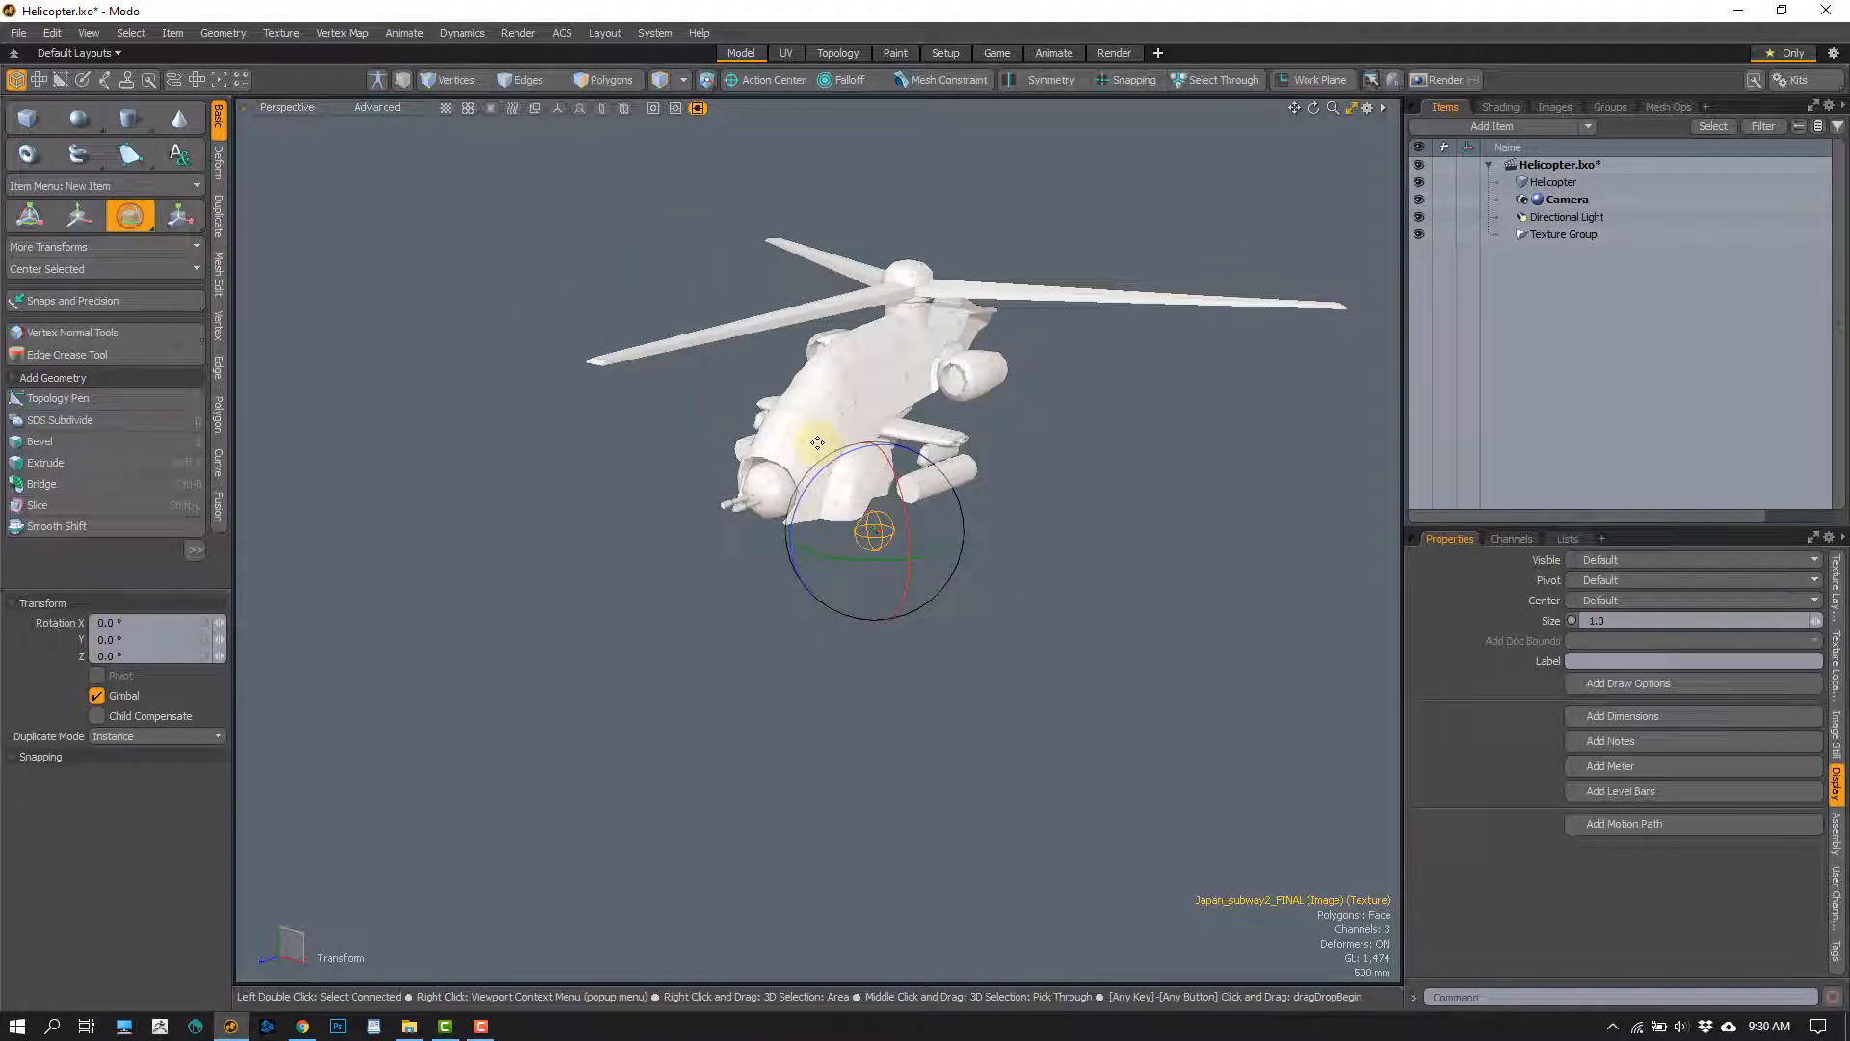
key("space")
left_click(1016, 483)
left_click_drag(933, 560, 925, 591, "alt+shift")
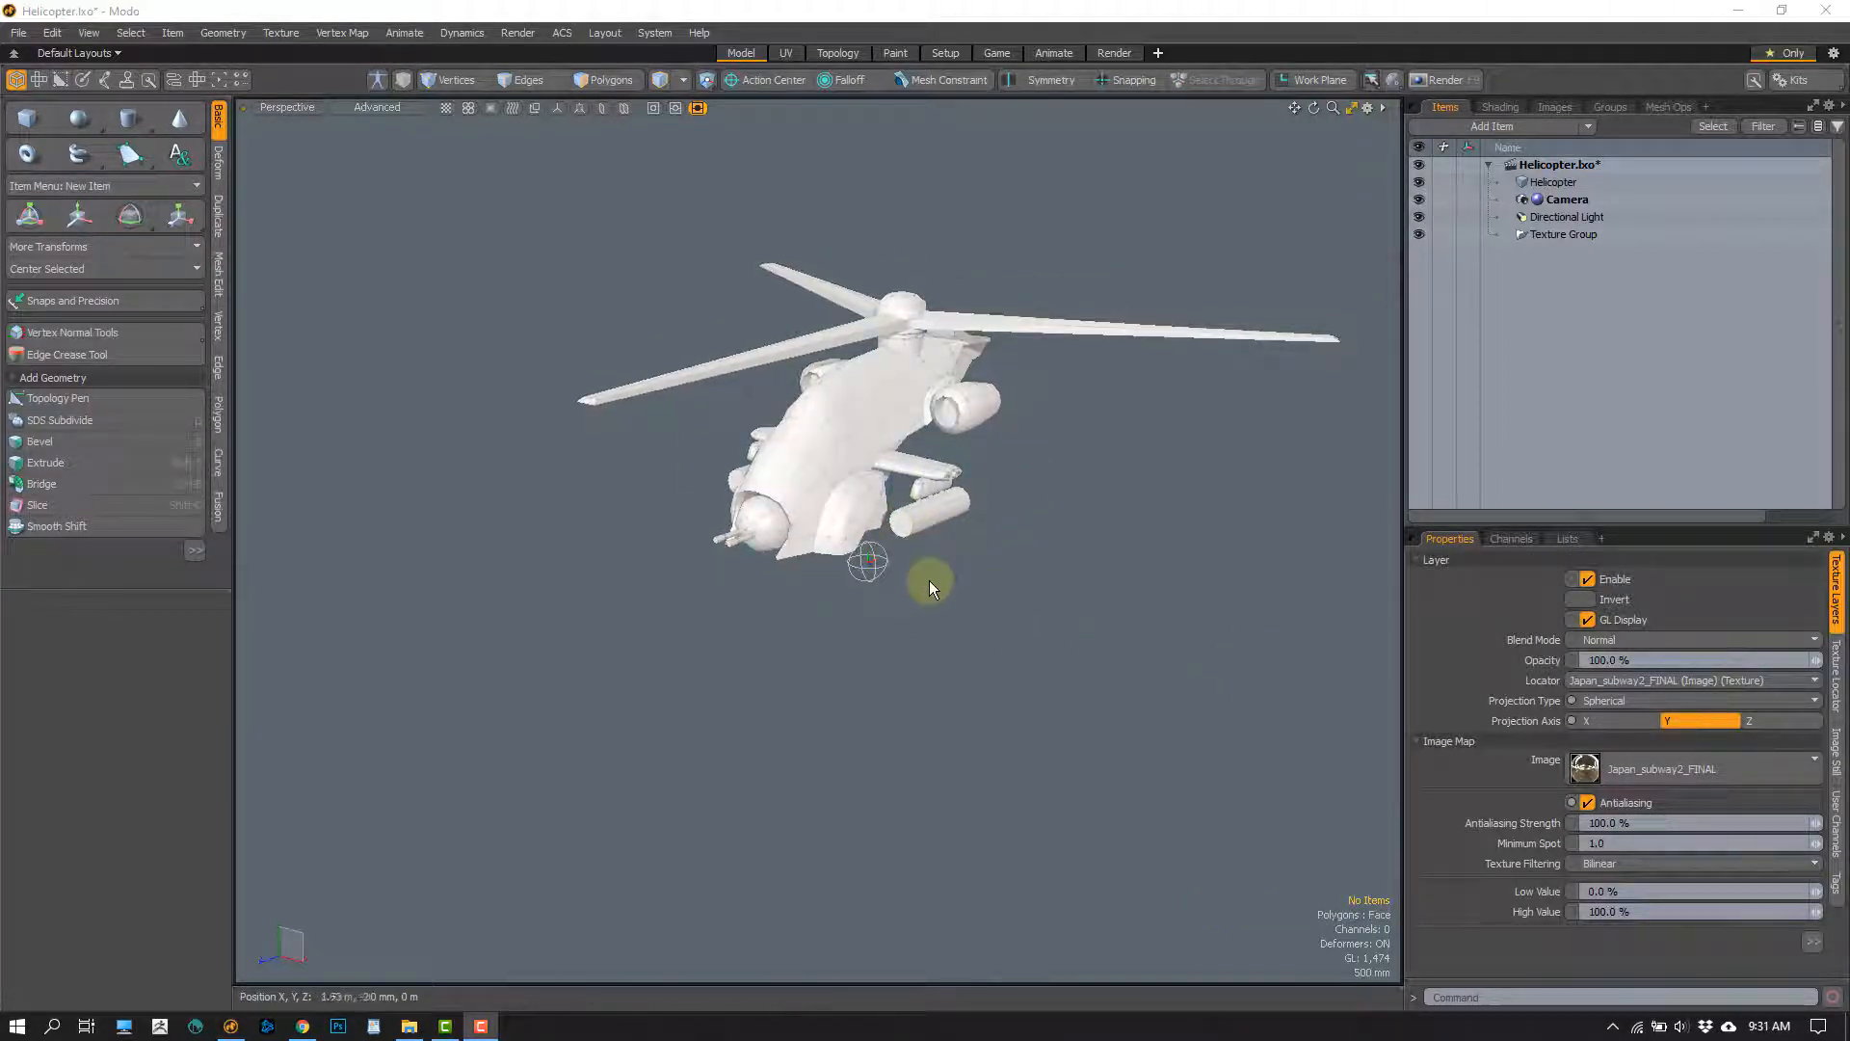
left_click_drag(929, 580, 925, 665, "alt+shift")
Expand the Helicopter group in the Shader Tree, collapse Environments, and select the helicopter's Material
left_click(1501, 108)
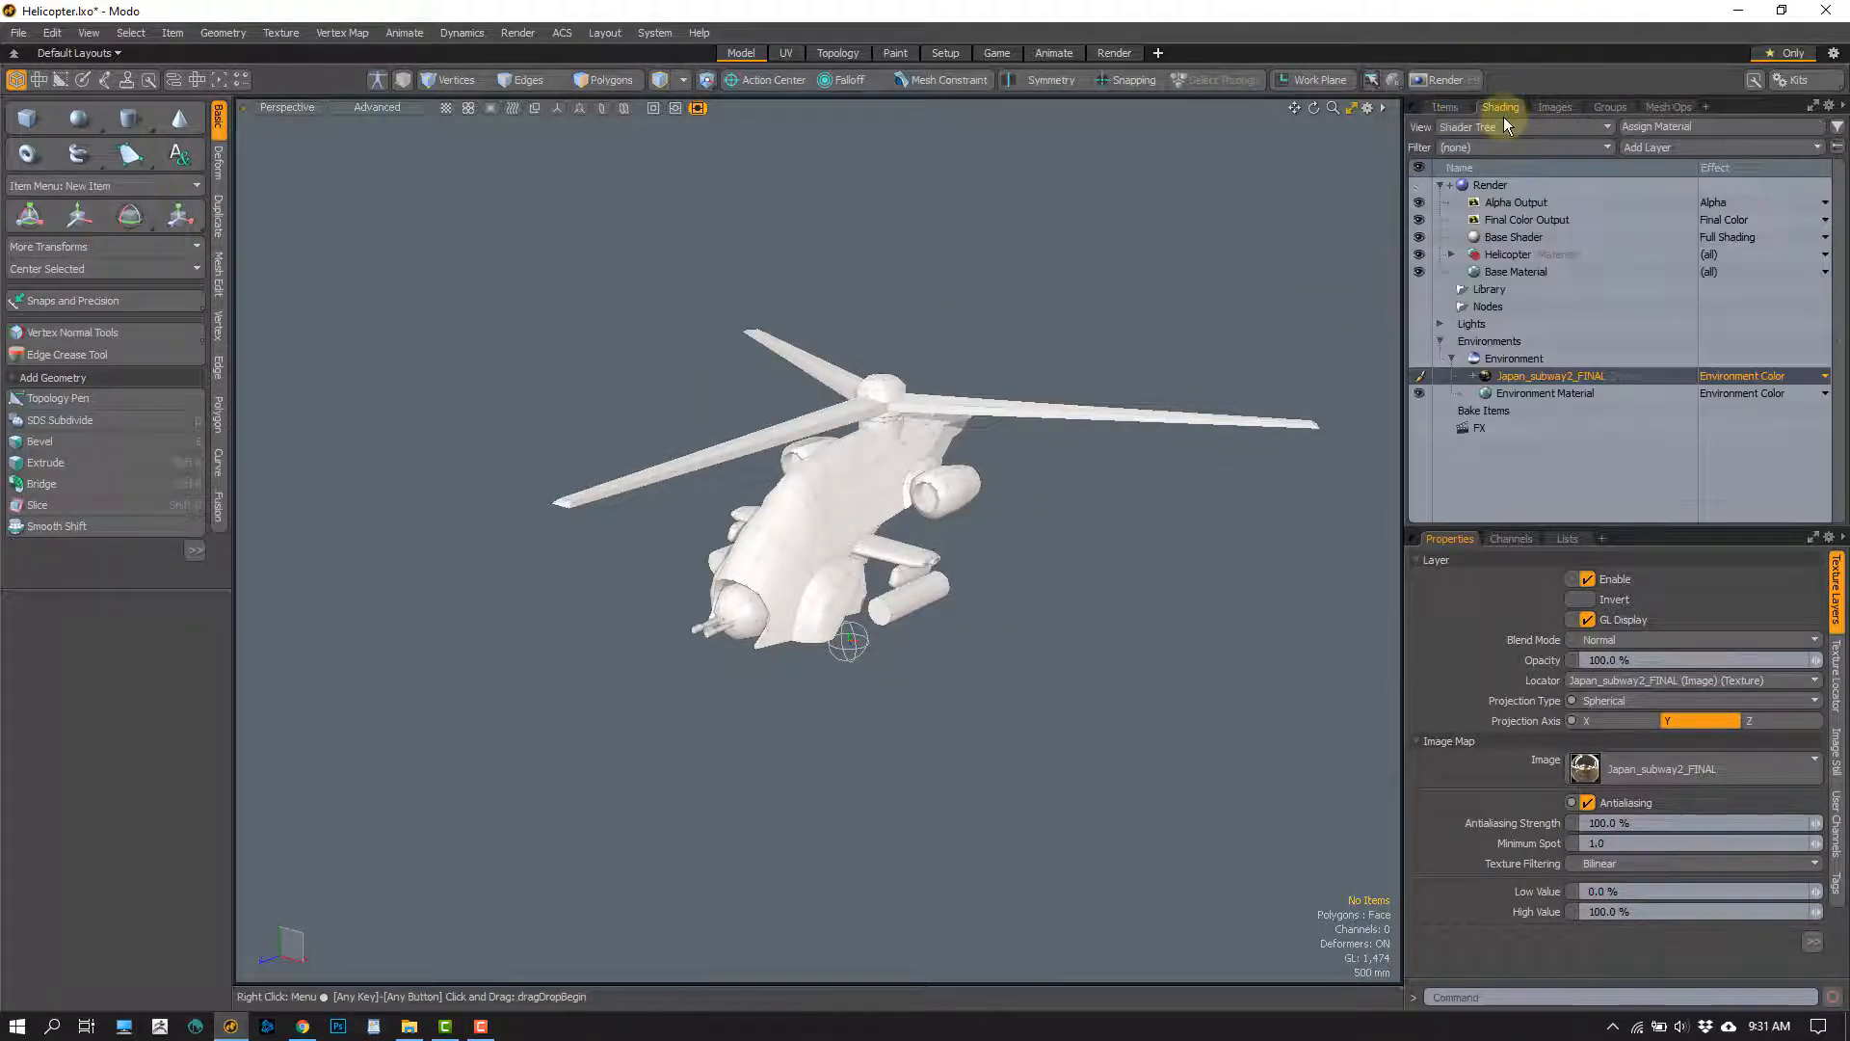
left_click(1451, 254)
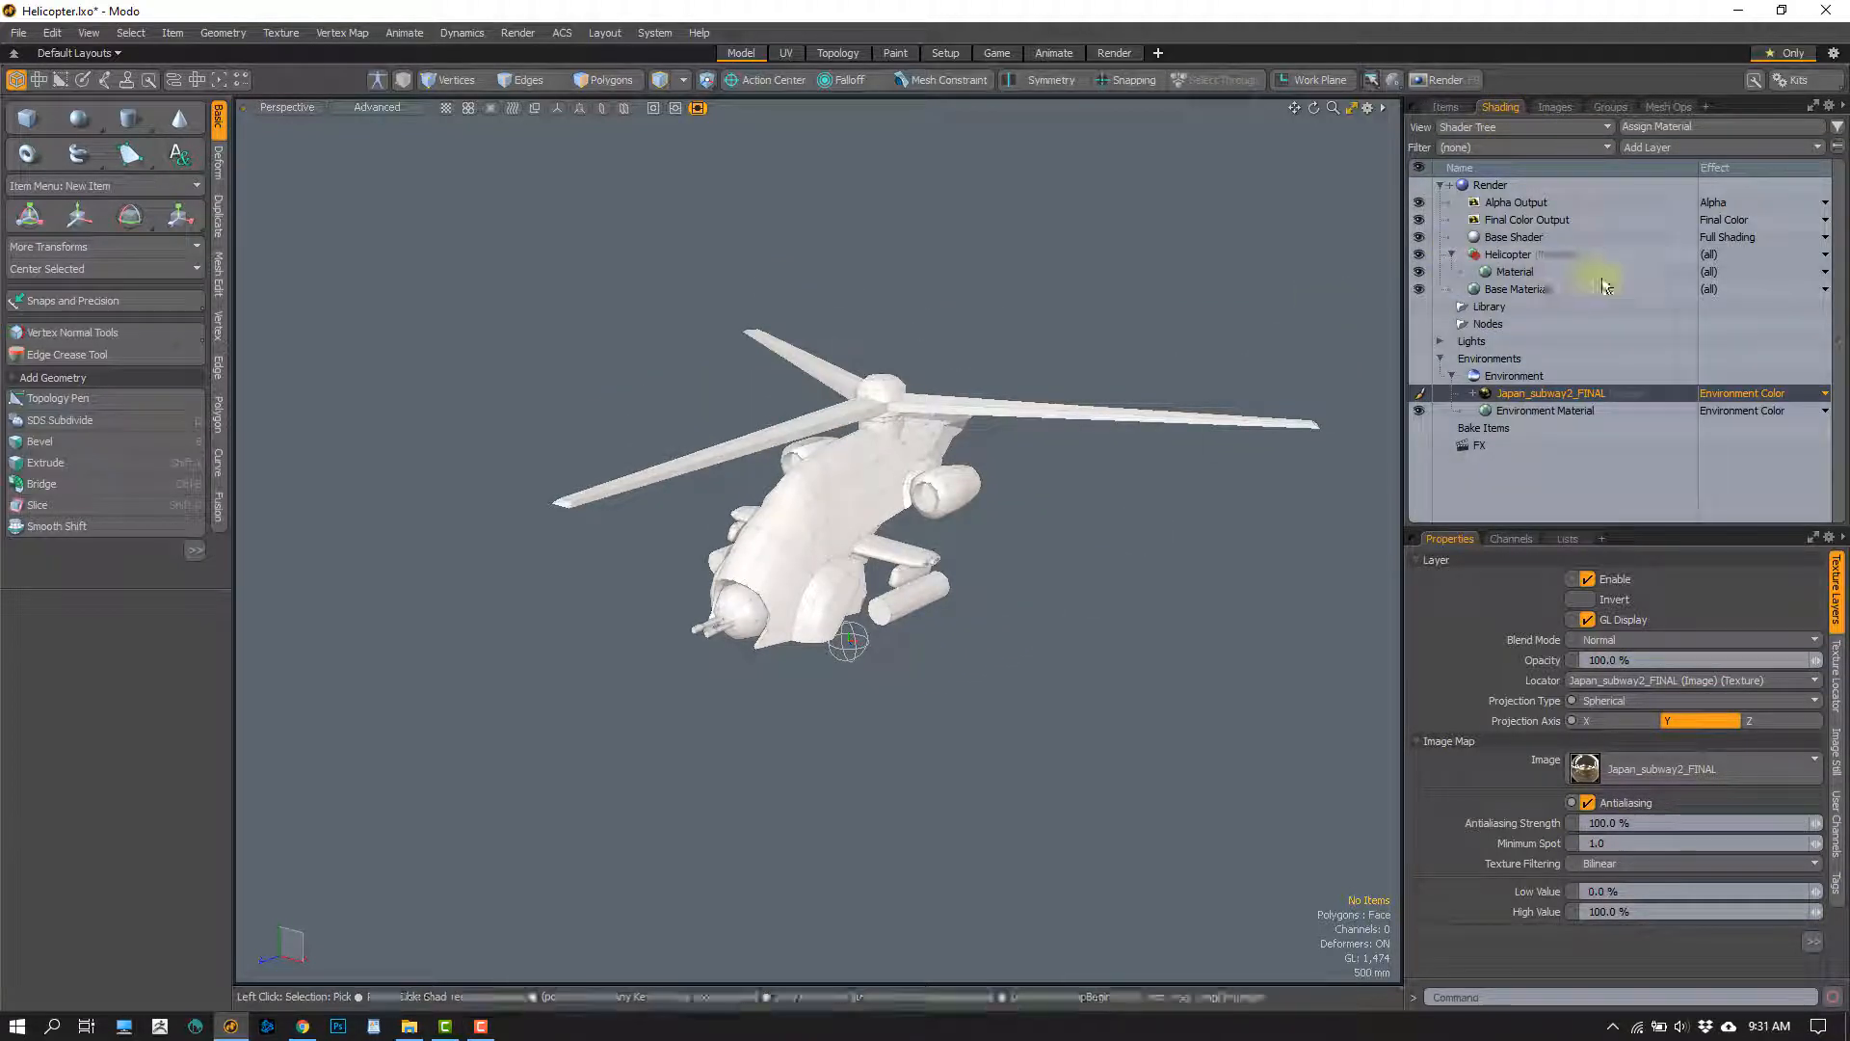
left_click(1518, 273)
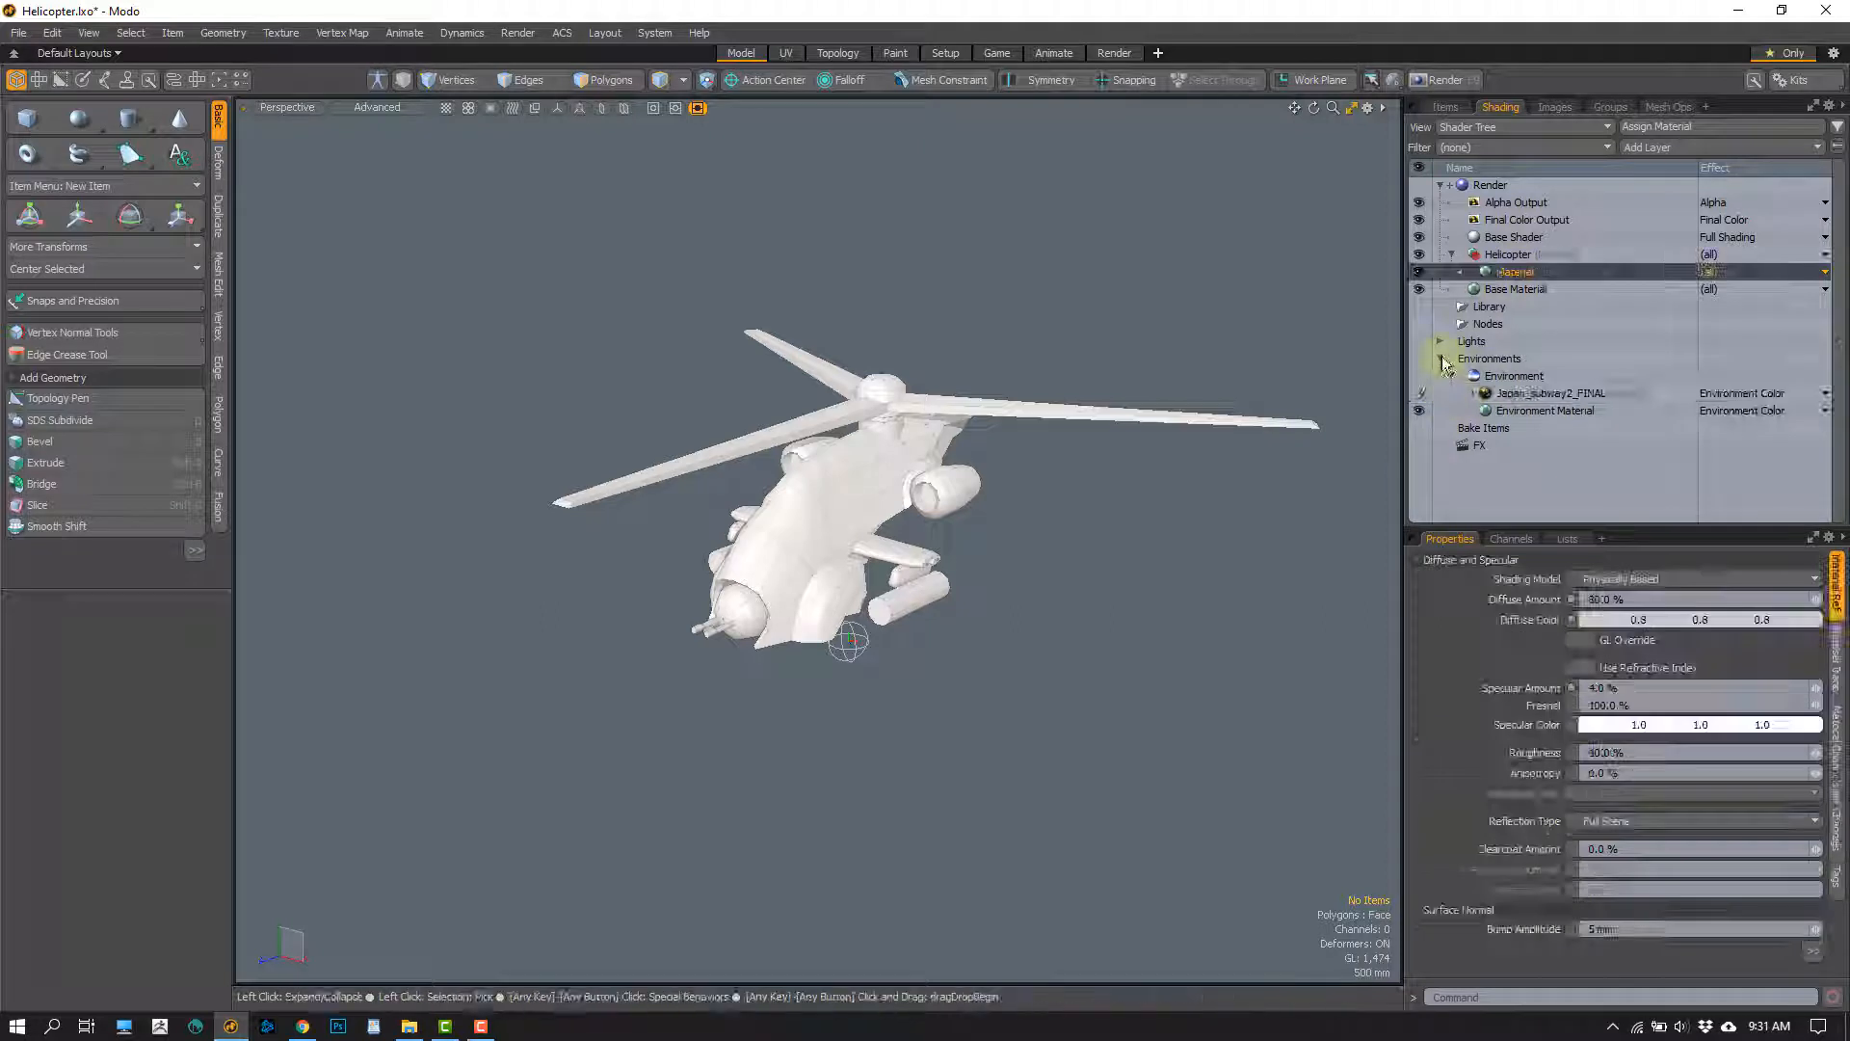
left_click(1439, 359)
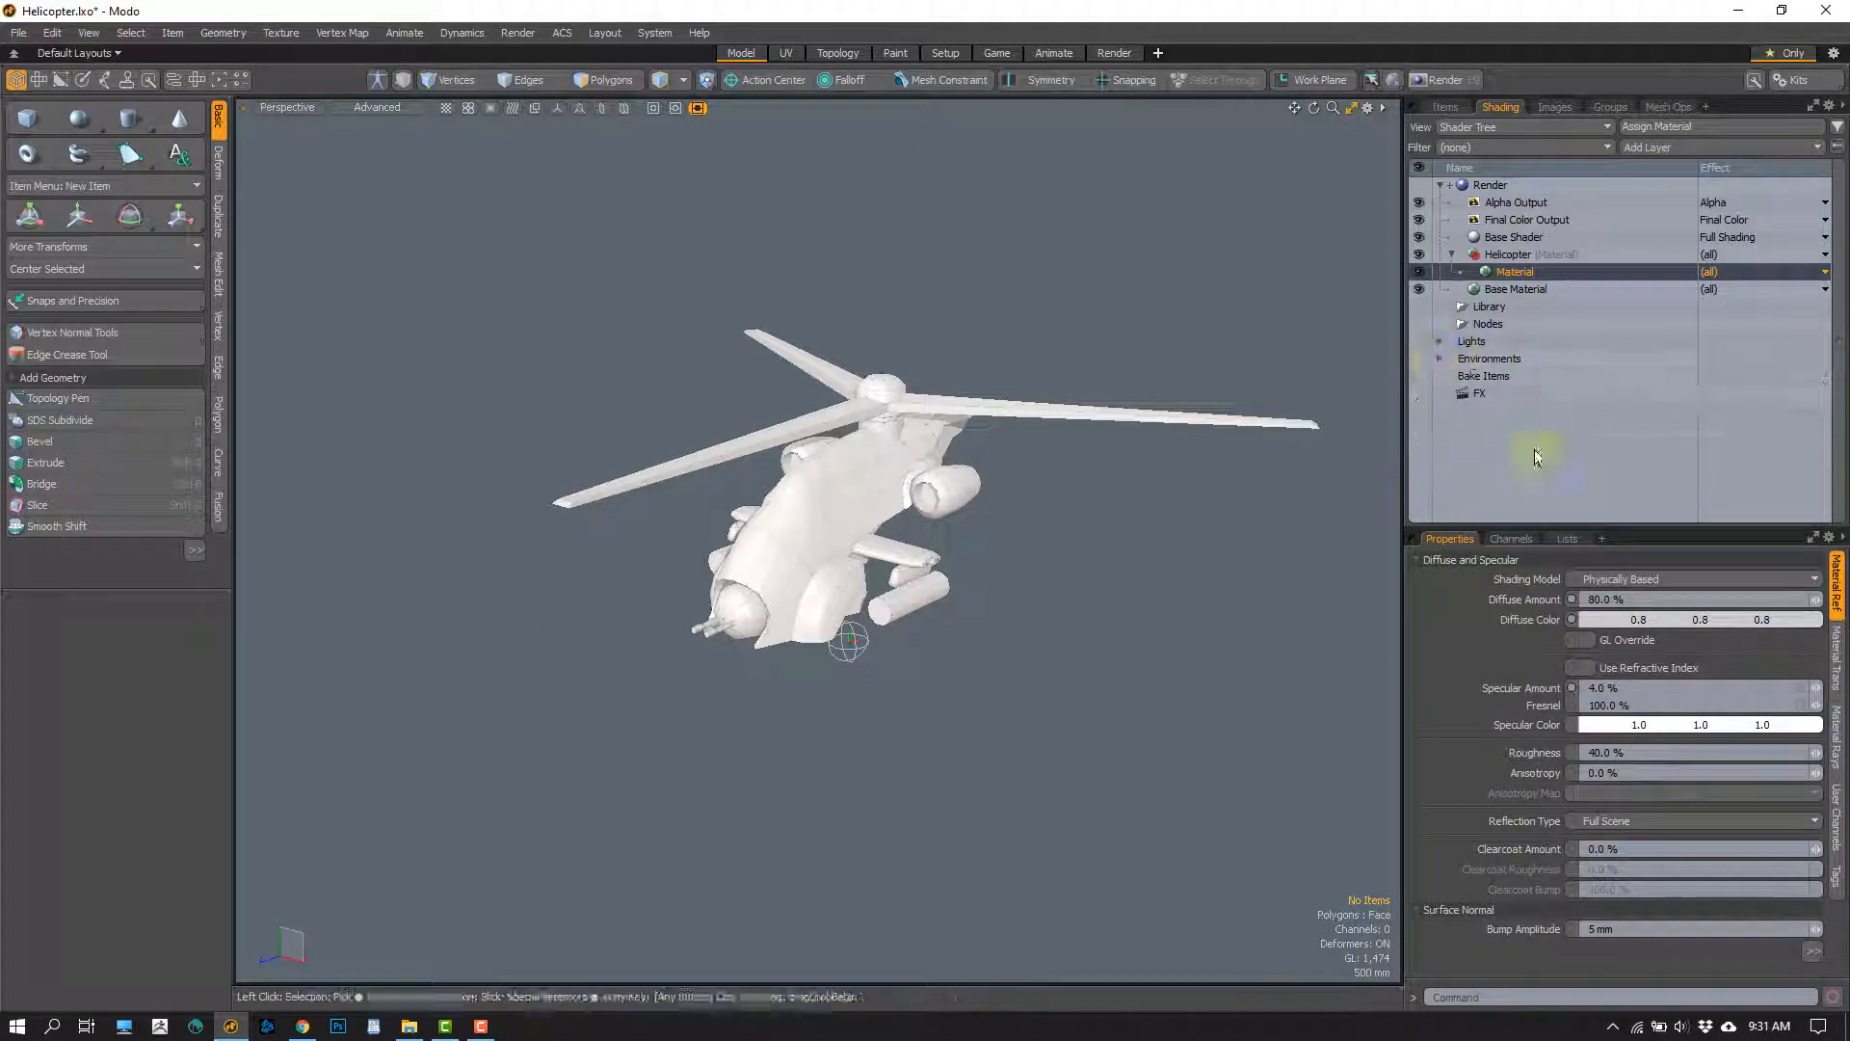
left_click(1510, 279)
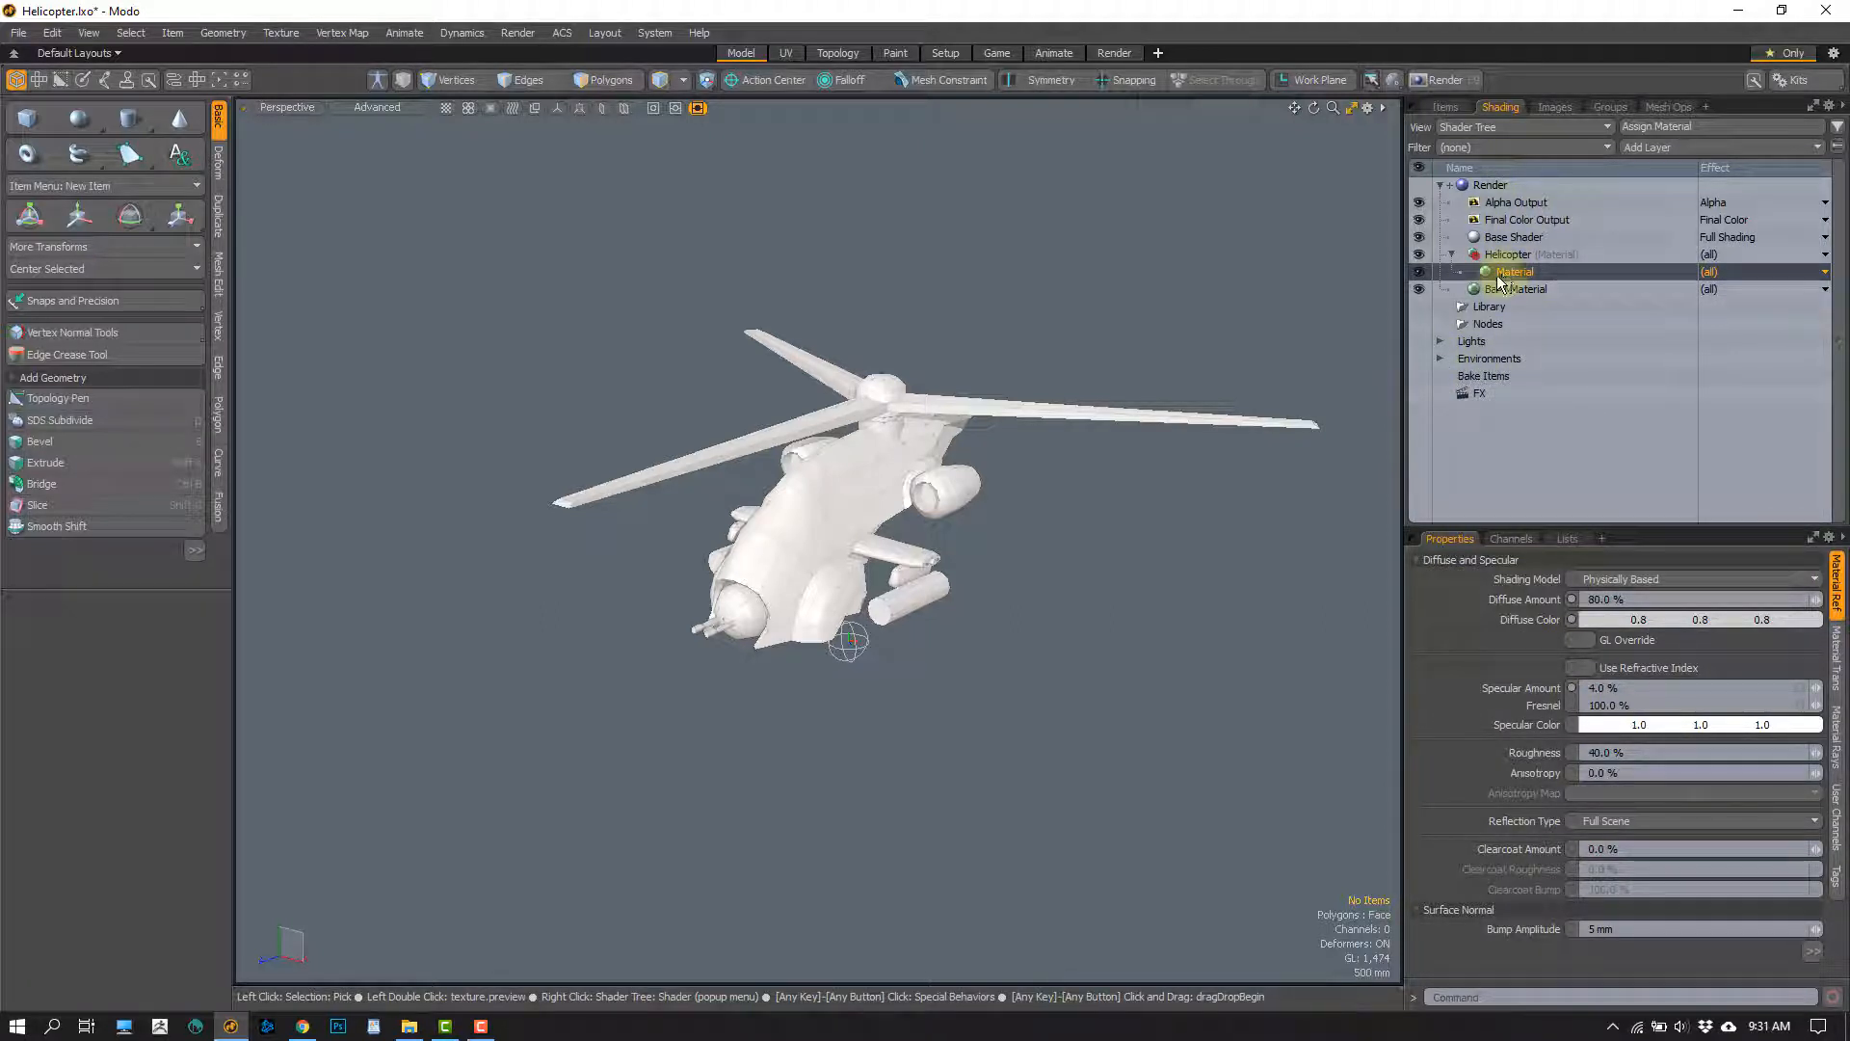
Add a Unity Material layer above the Material in the Helicopter group
left_click(1690, 149)
mouse_move(1688, 170)
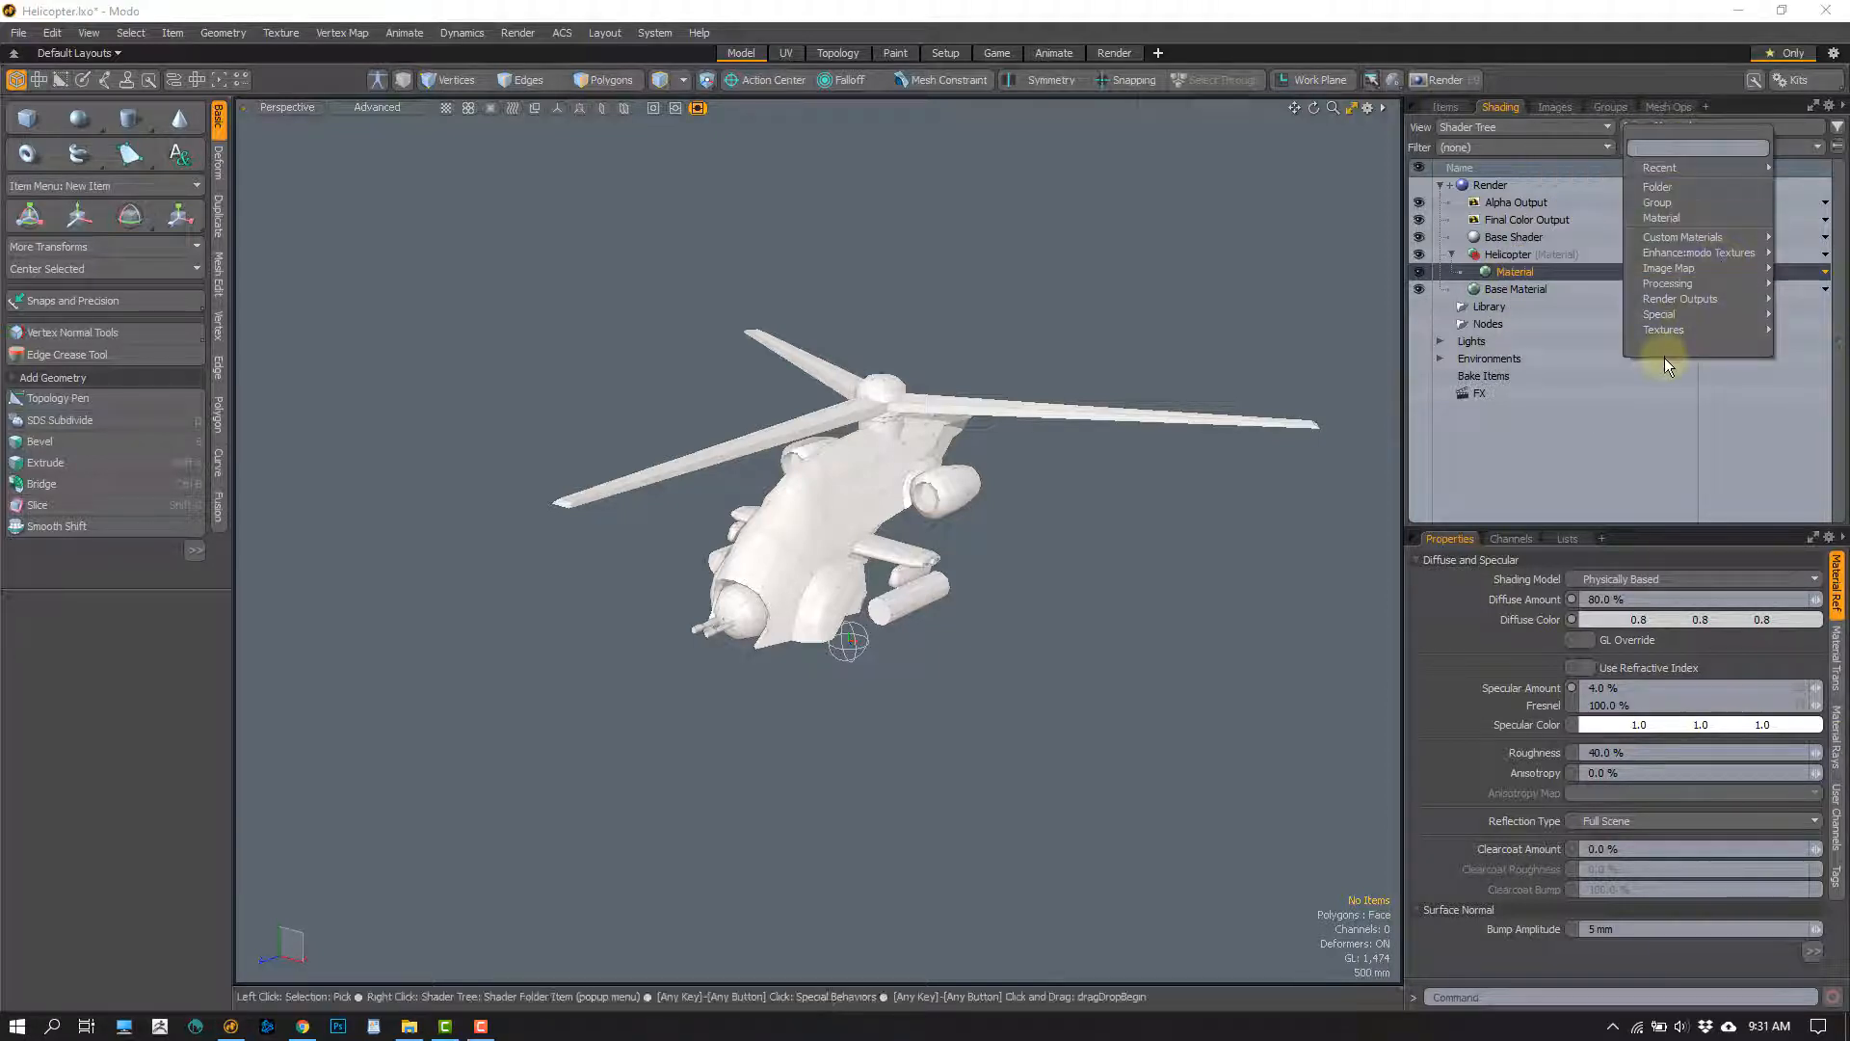
mouse_move(1677, 318)
mouse_move(1689, 241)
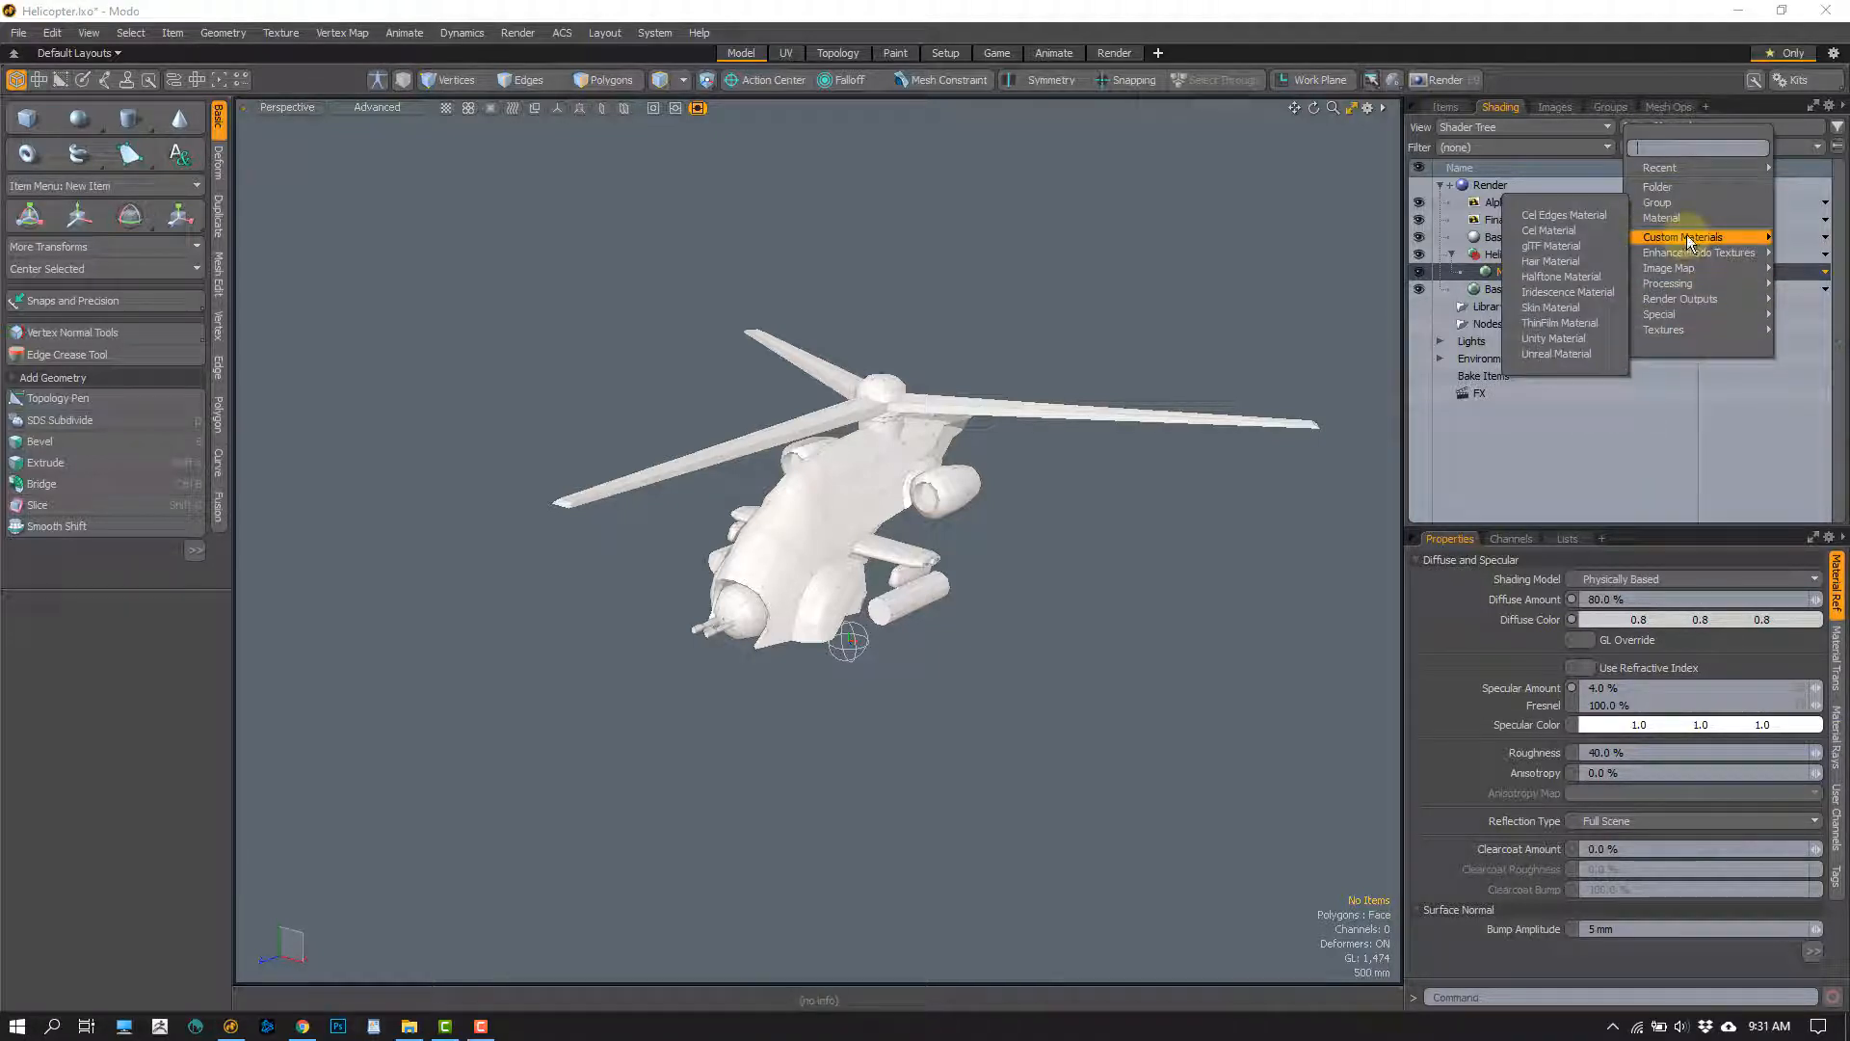
left_click(1559, 337)
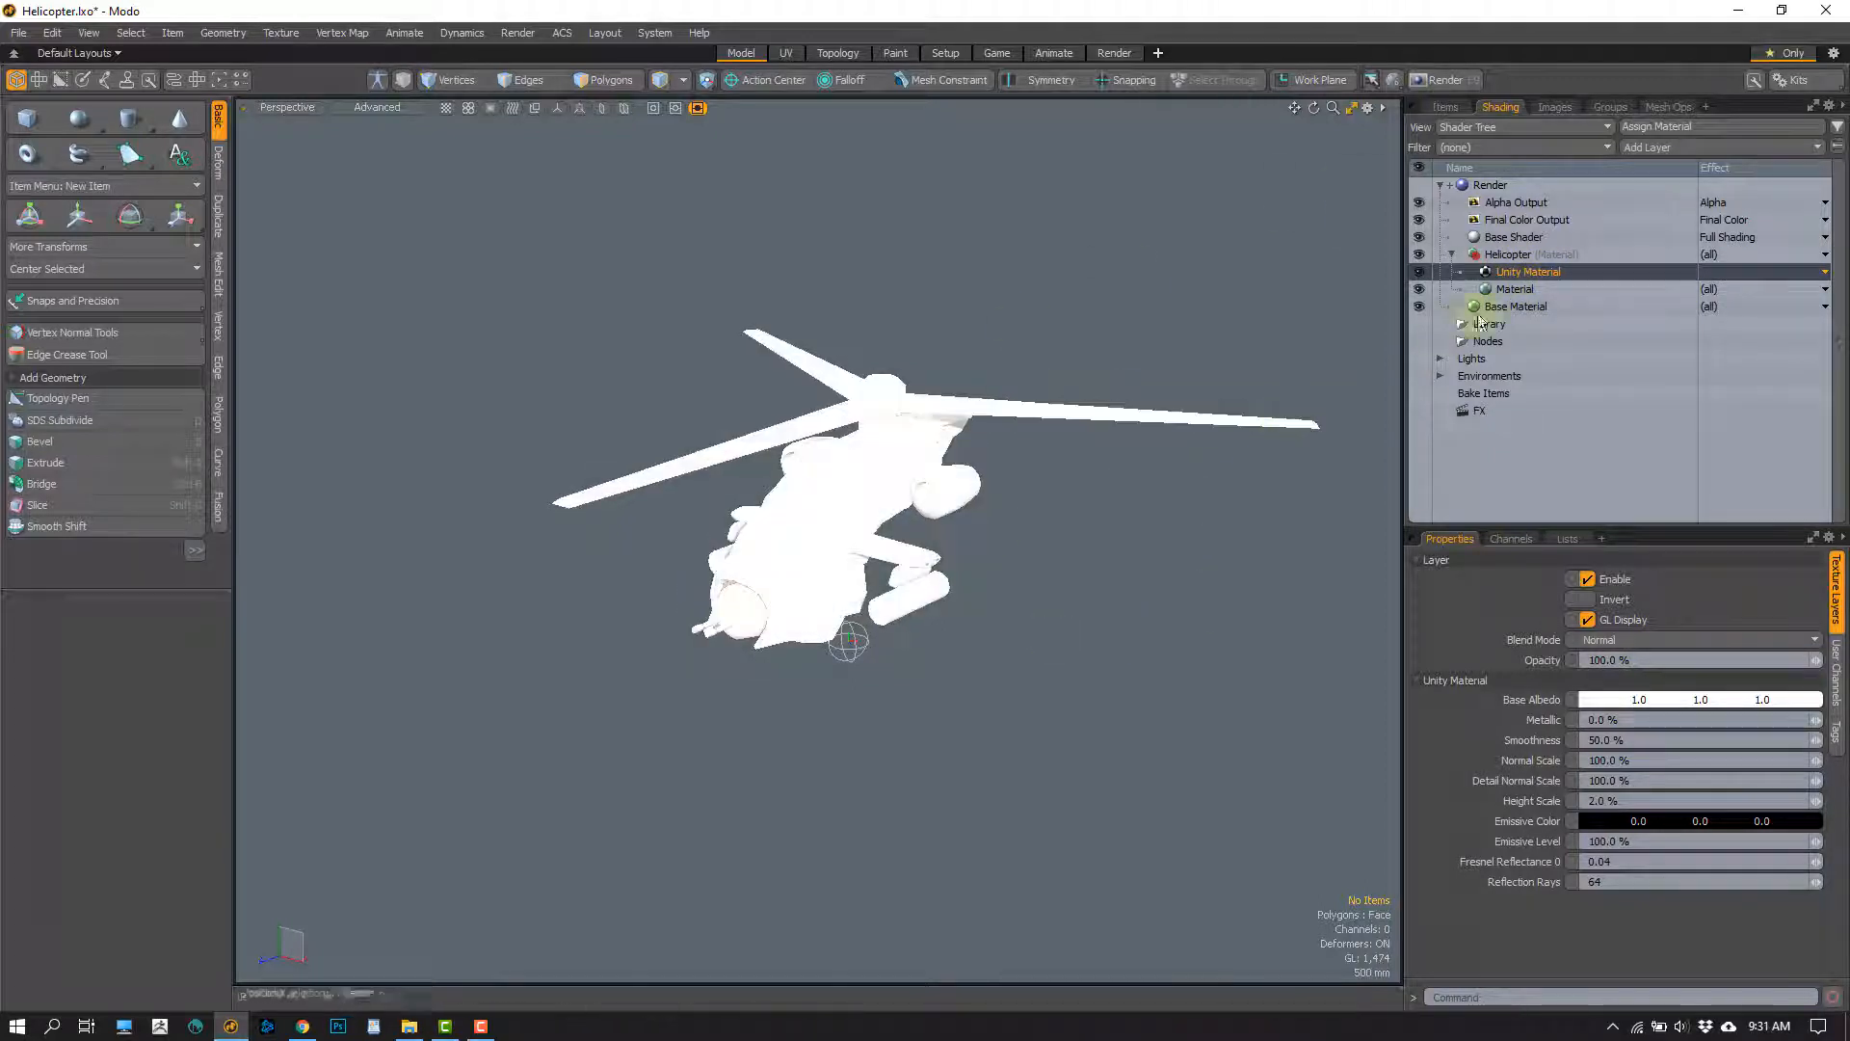
Hide the Directional Light and return to the Shader Tree
left_click(1447, 108)
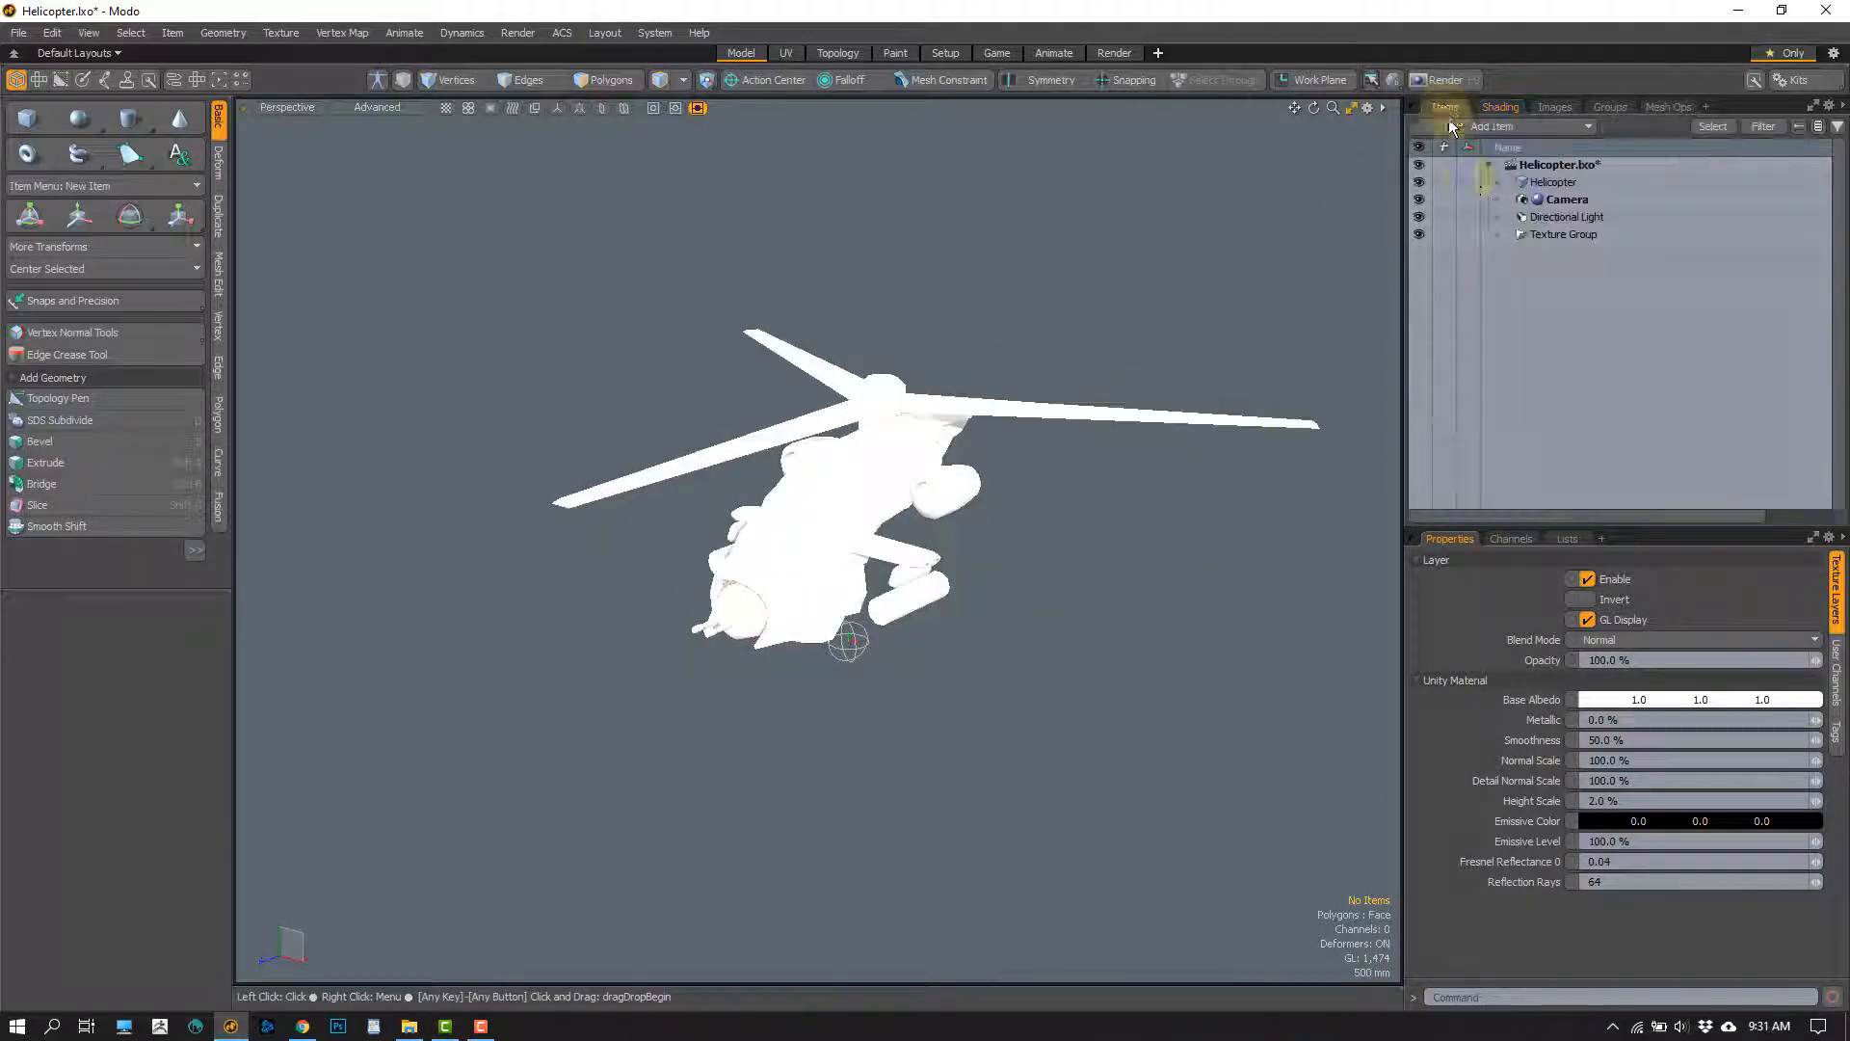
left_click(1419, 215)
left_click(1498, 108)
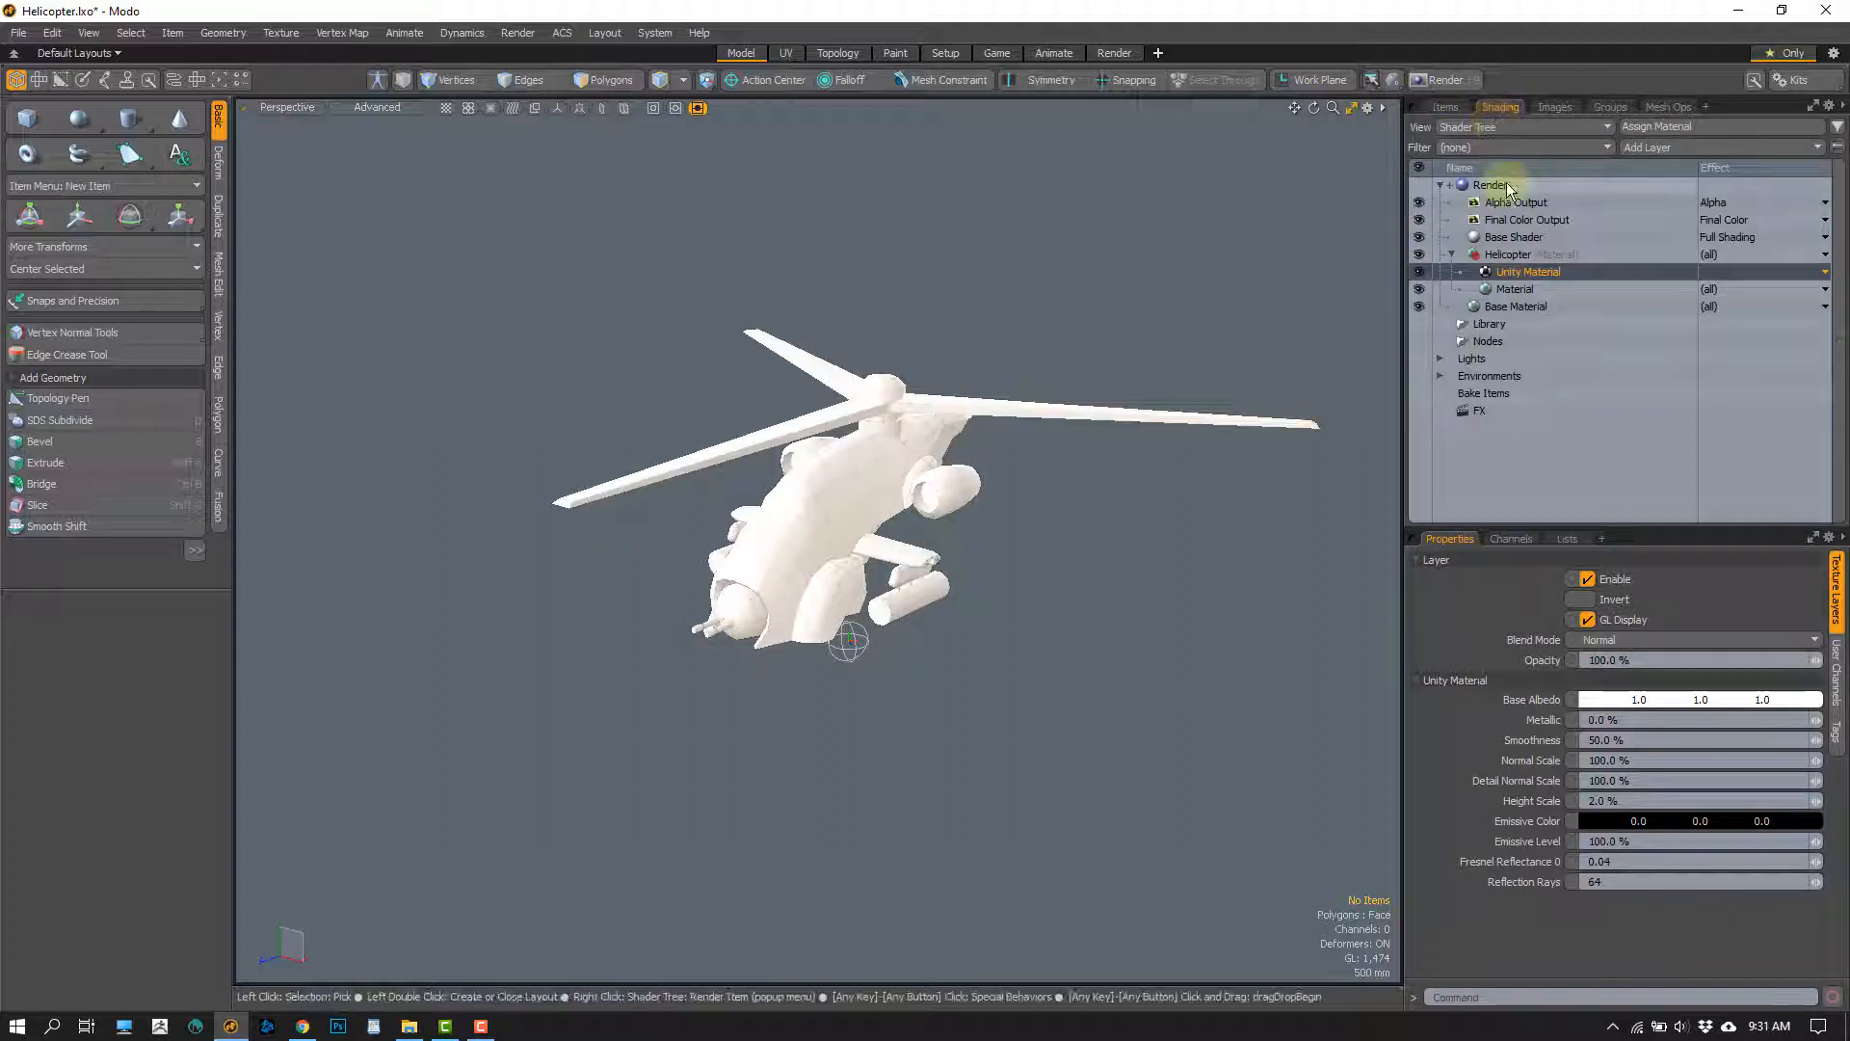
Inspect the Helicopter group's Material and Unity Material, and select the Helicopter group itself
left_click(1509, 289)
left_click(1514, 273)
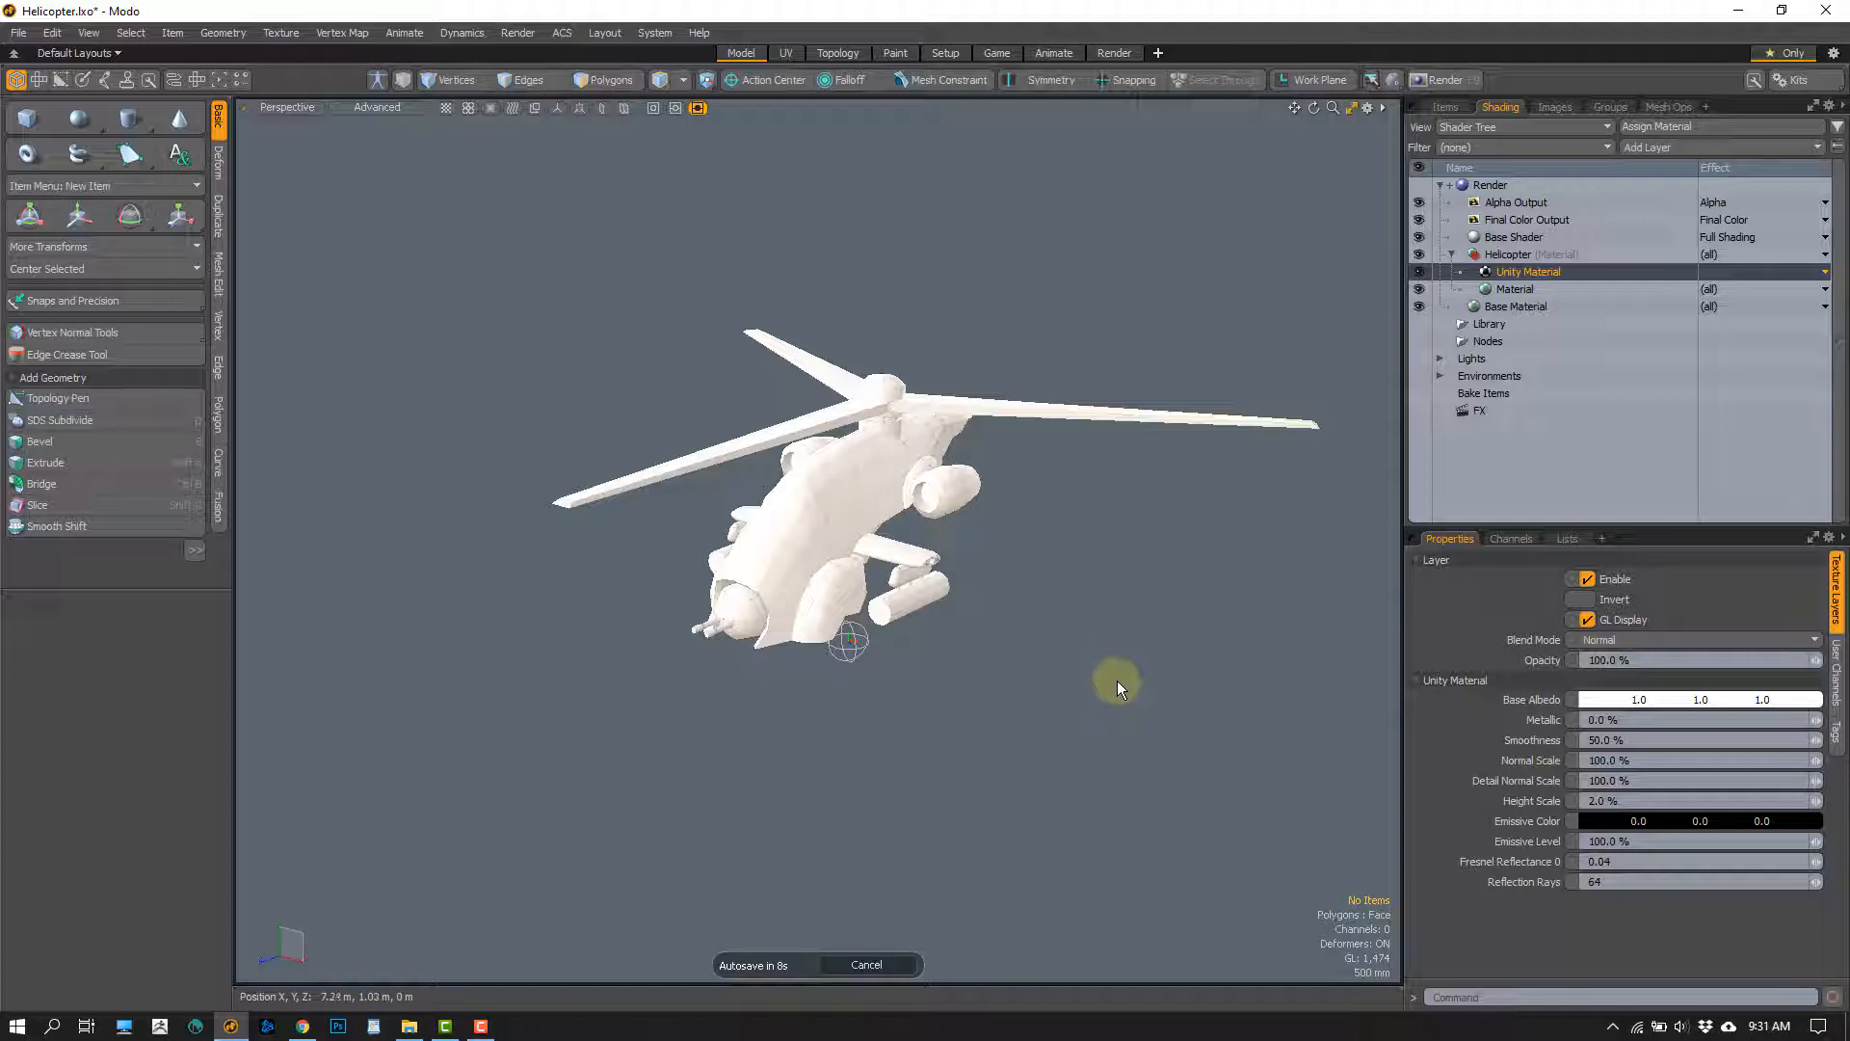
left_click(1509, 255)
Display the scene's image clips and look over the options for adding a clip
left_click(1554, 107)
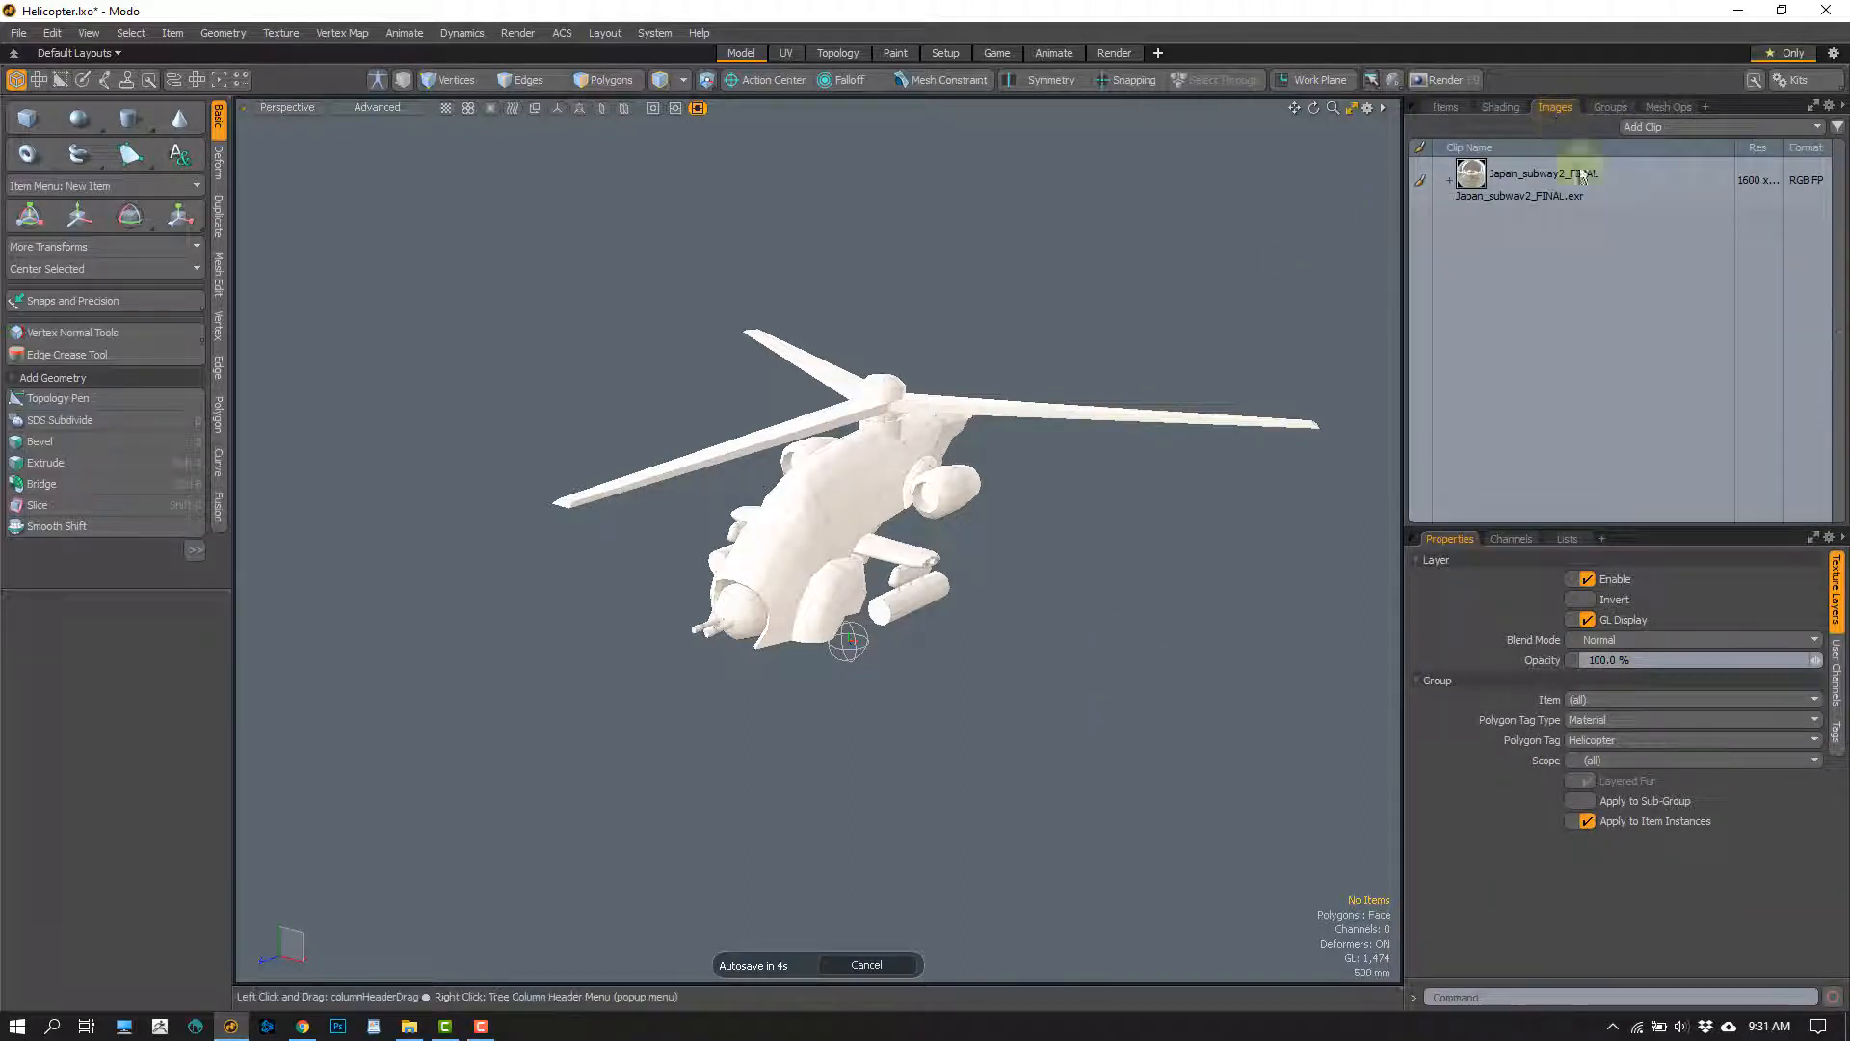
left_click(1668, 136)
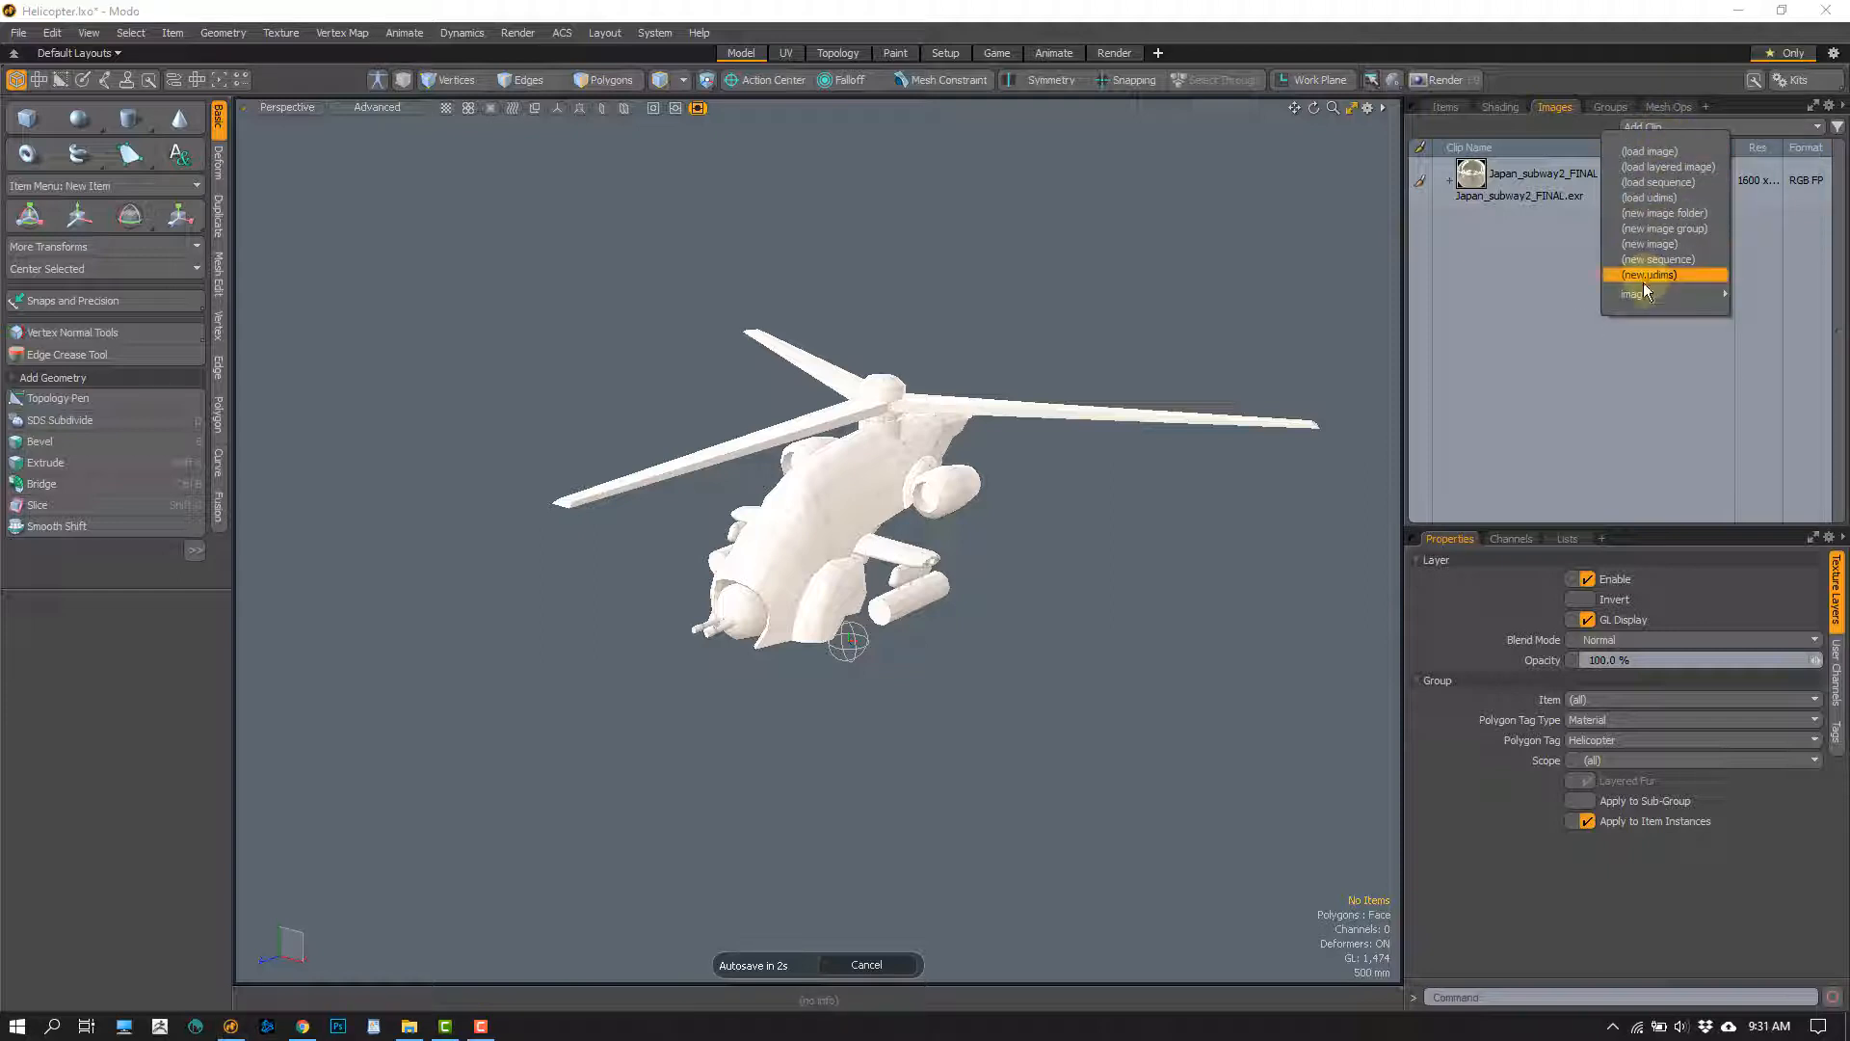
left_click(1536, 310)
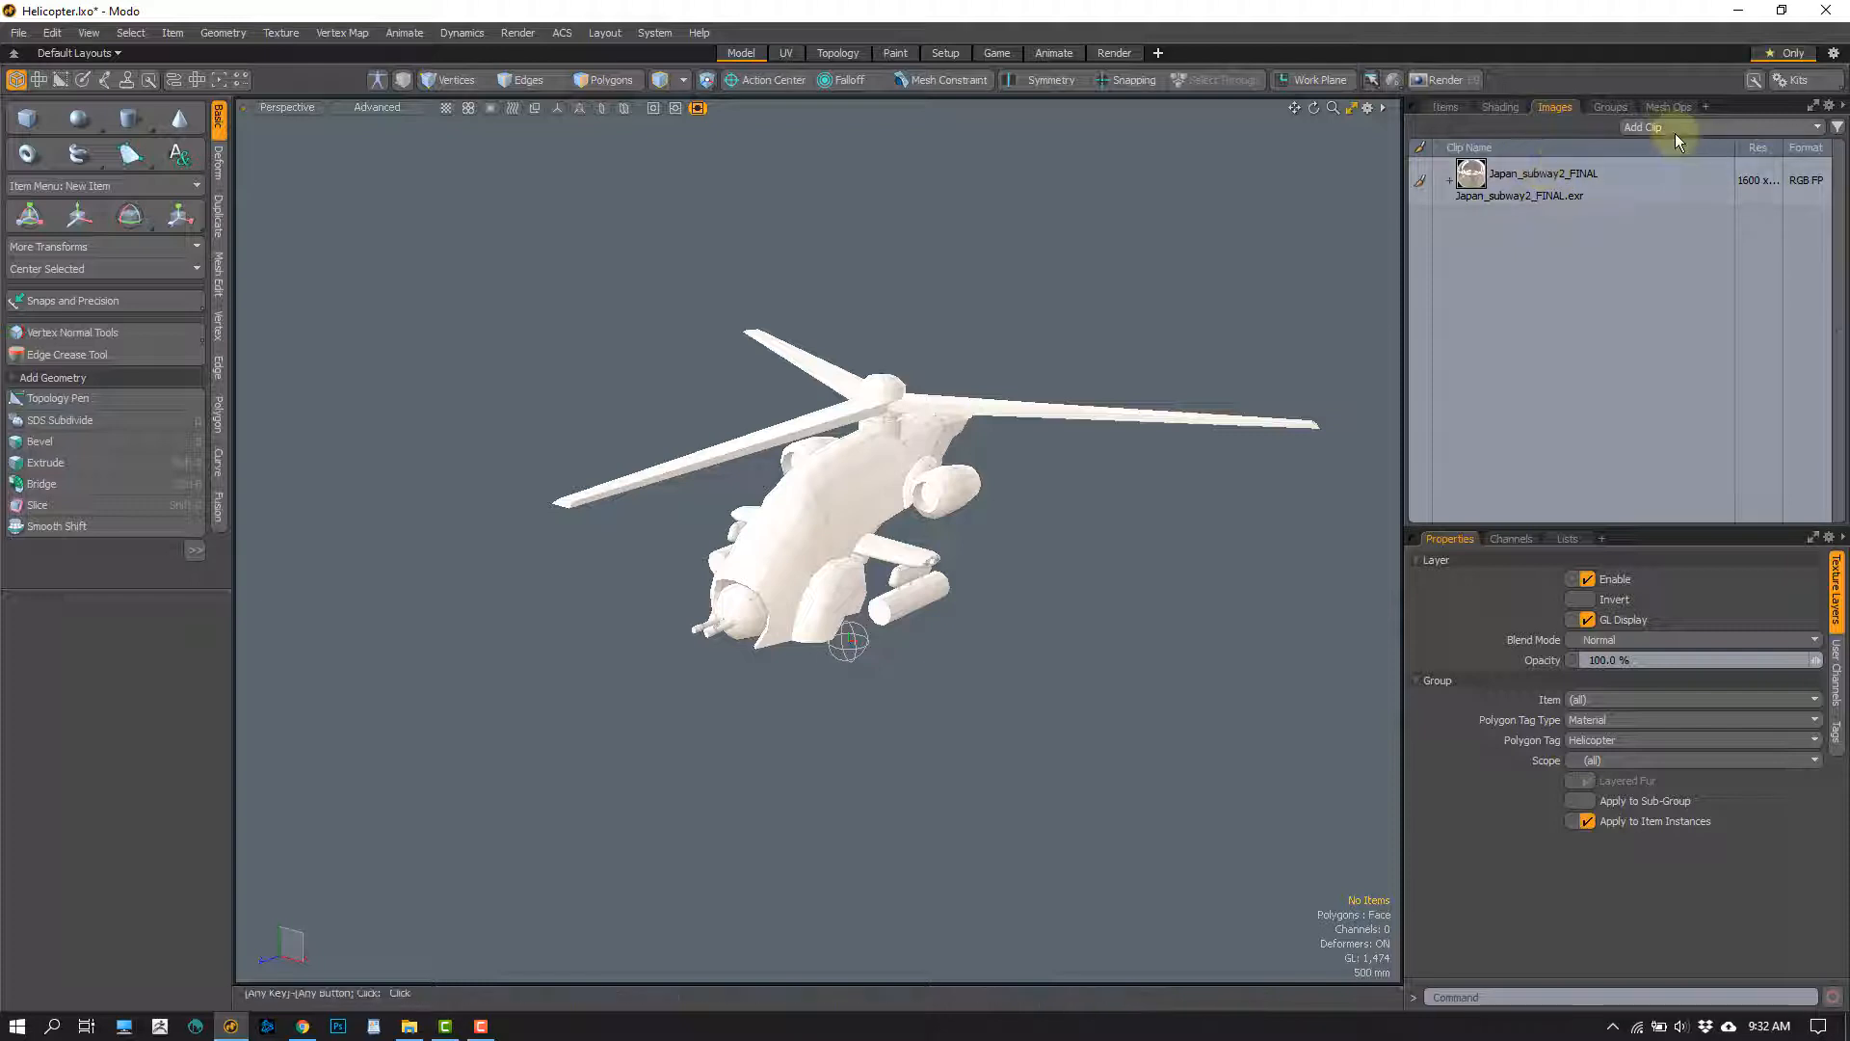
left_click(896, 54)
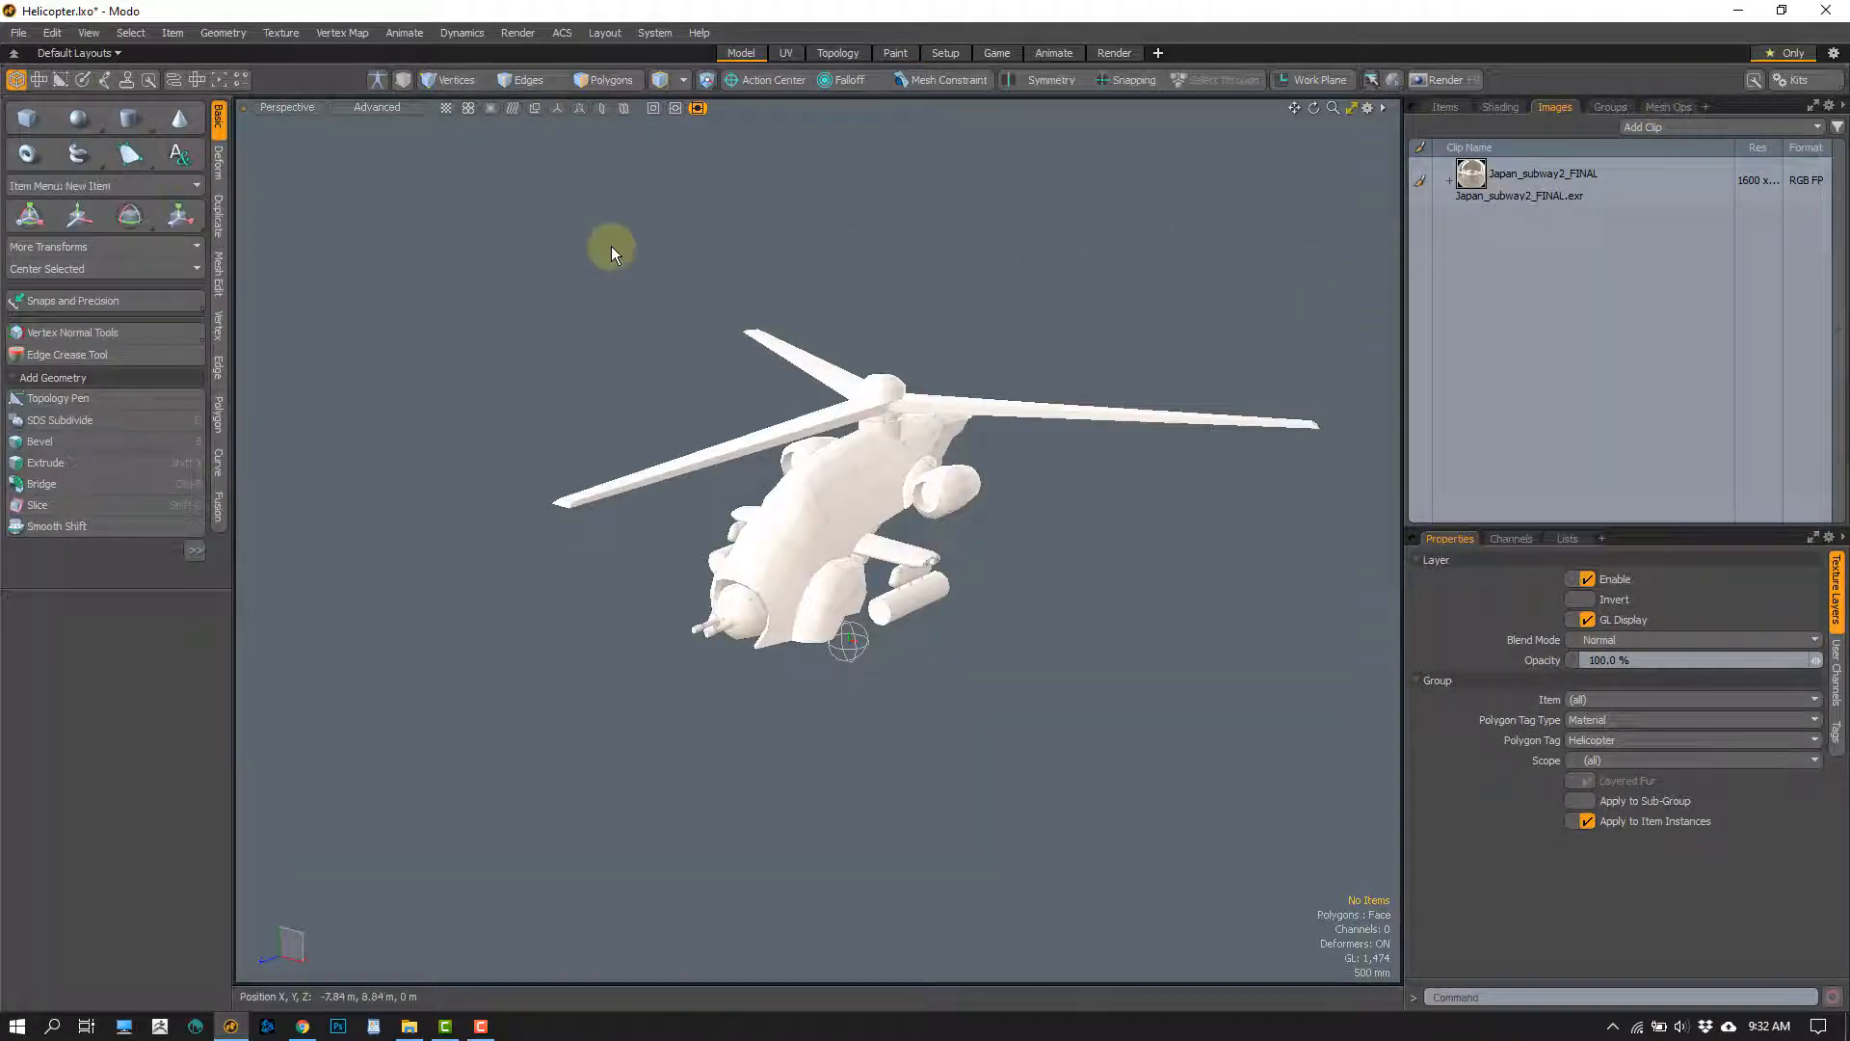
Start a new image clip in Portable Network Graphic PNG format inside the PBR Workflow folder on the Desktop
left_click(1675, 126)
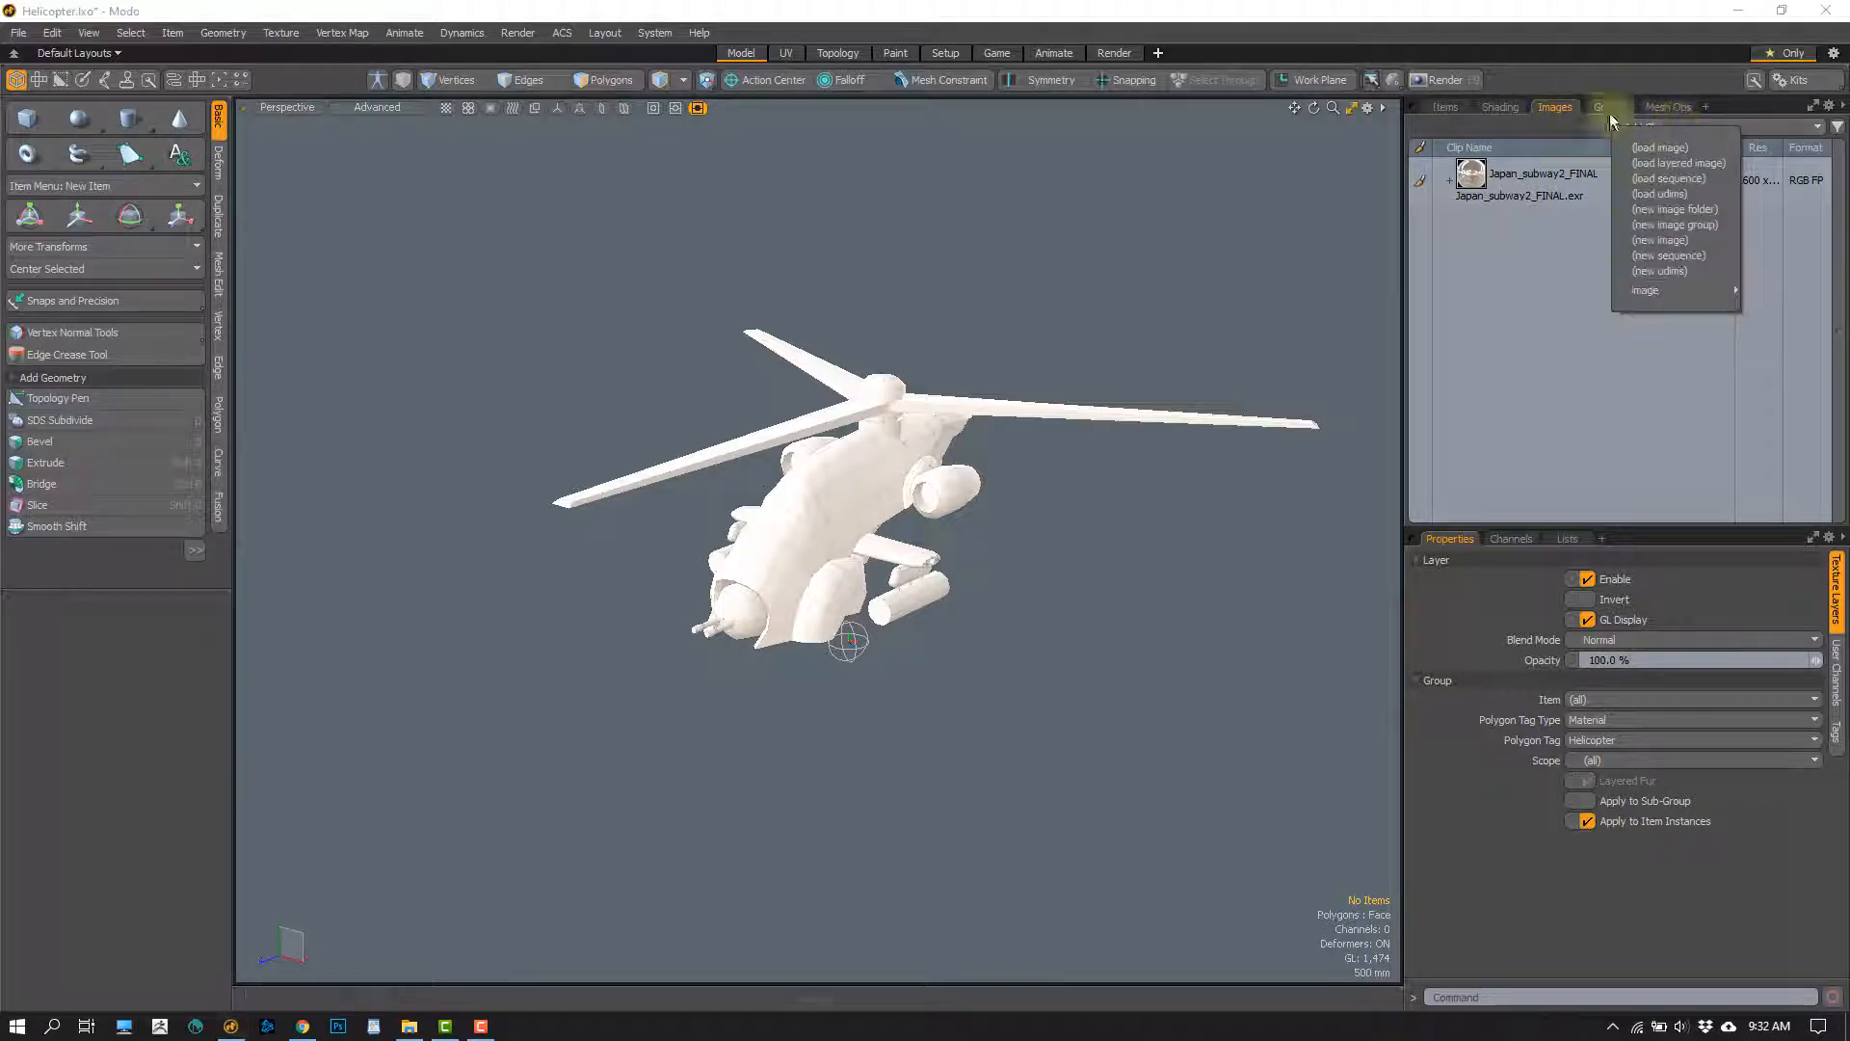
left_click(1662, 240)
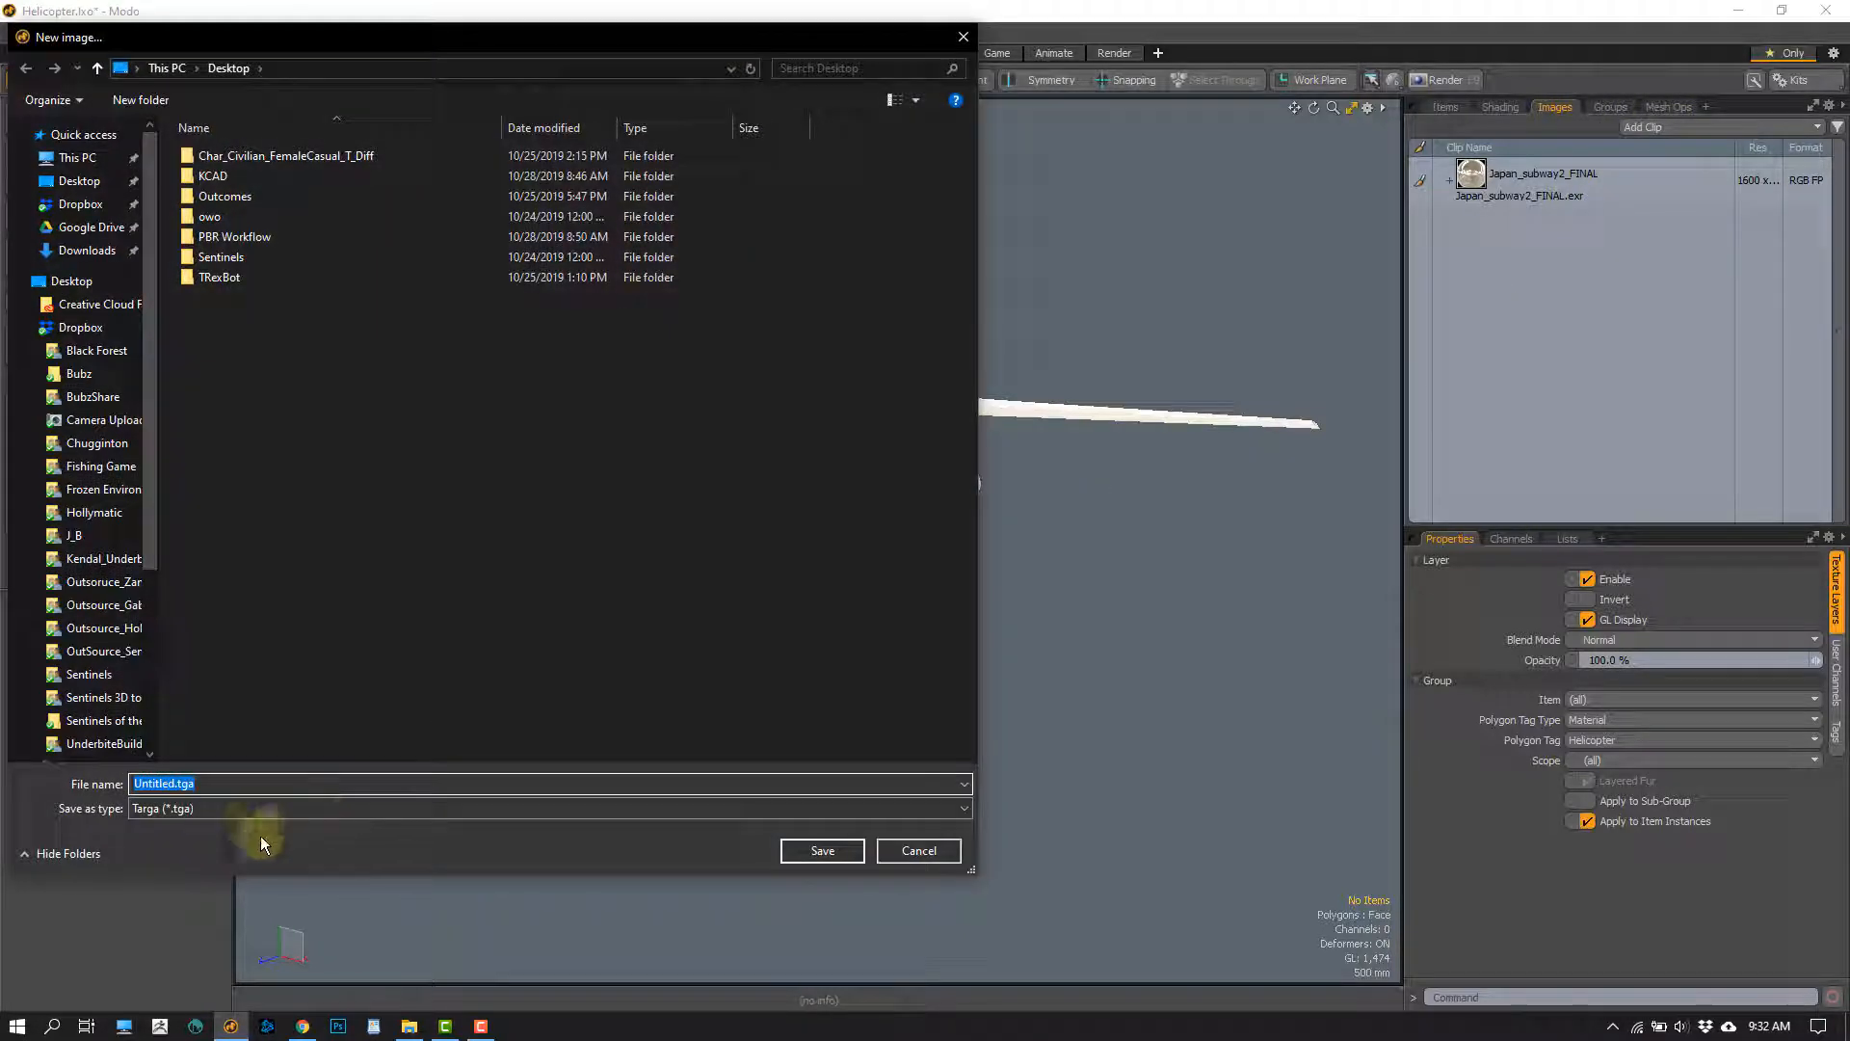
left_click(190, 812)
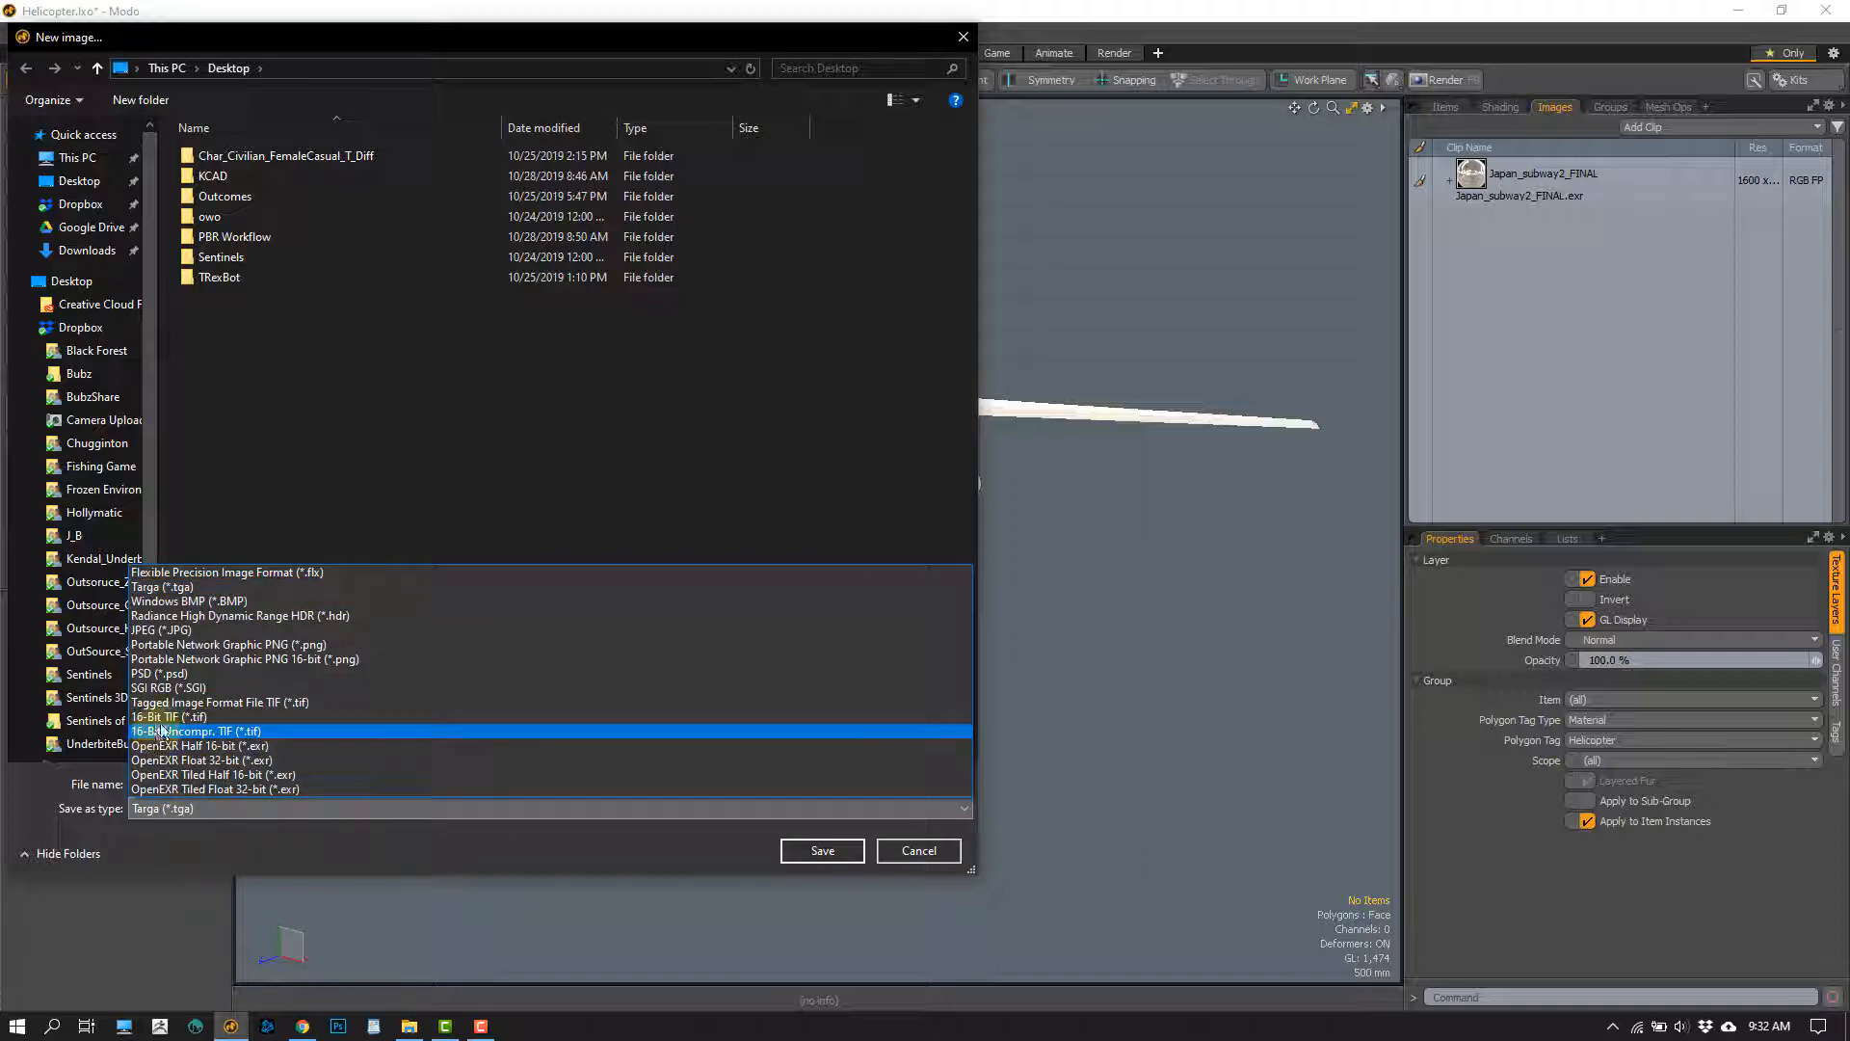
left_click(248, 644)
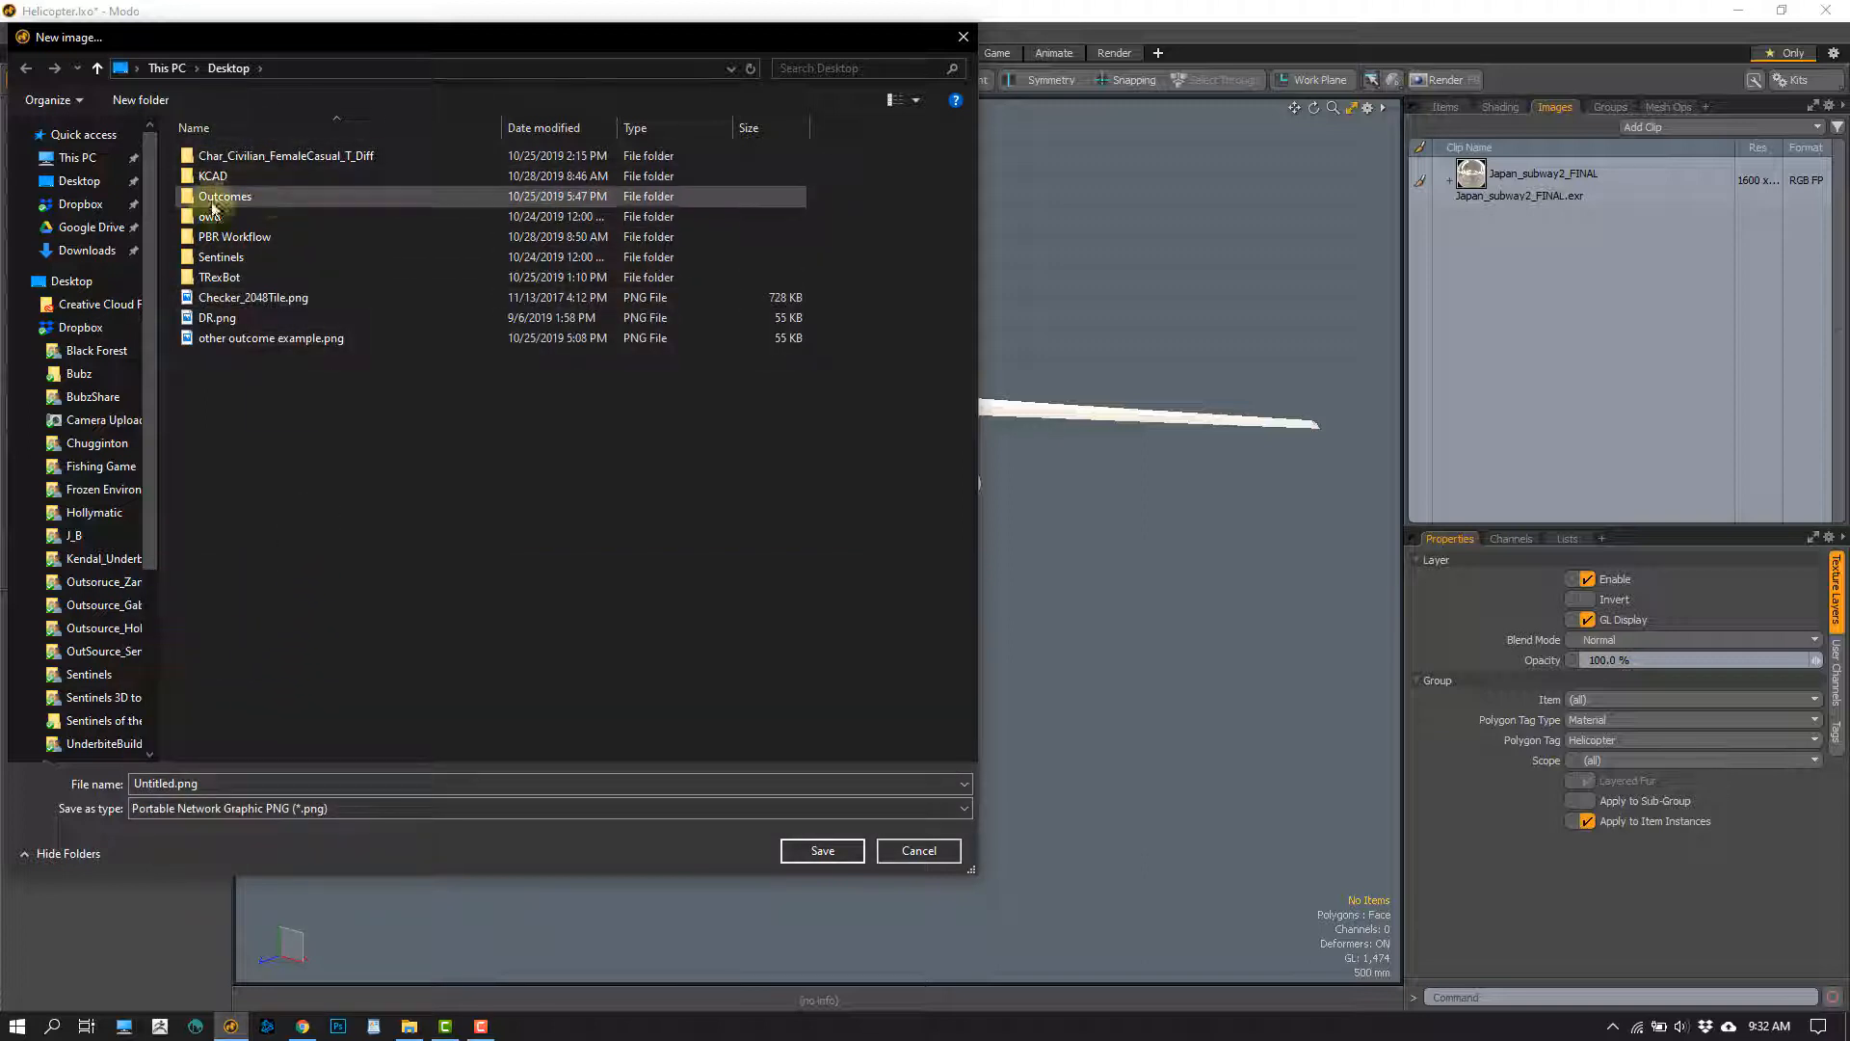
double_click(222, 237)
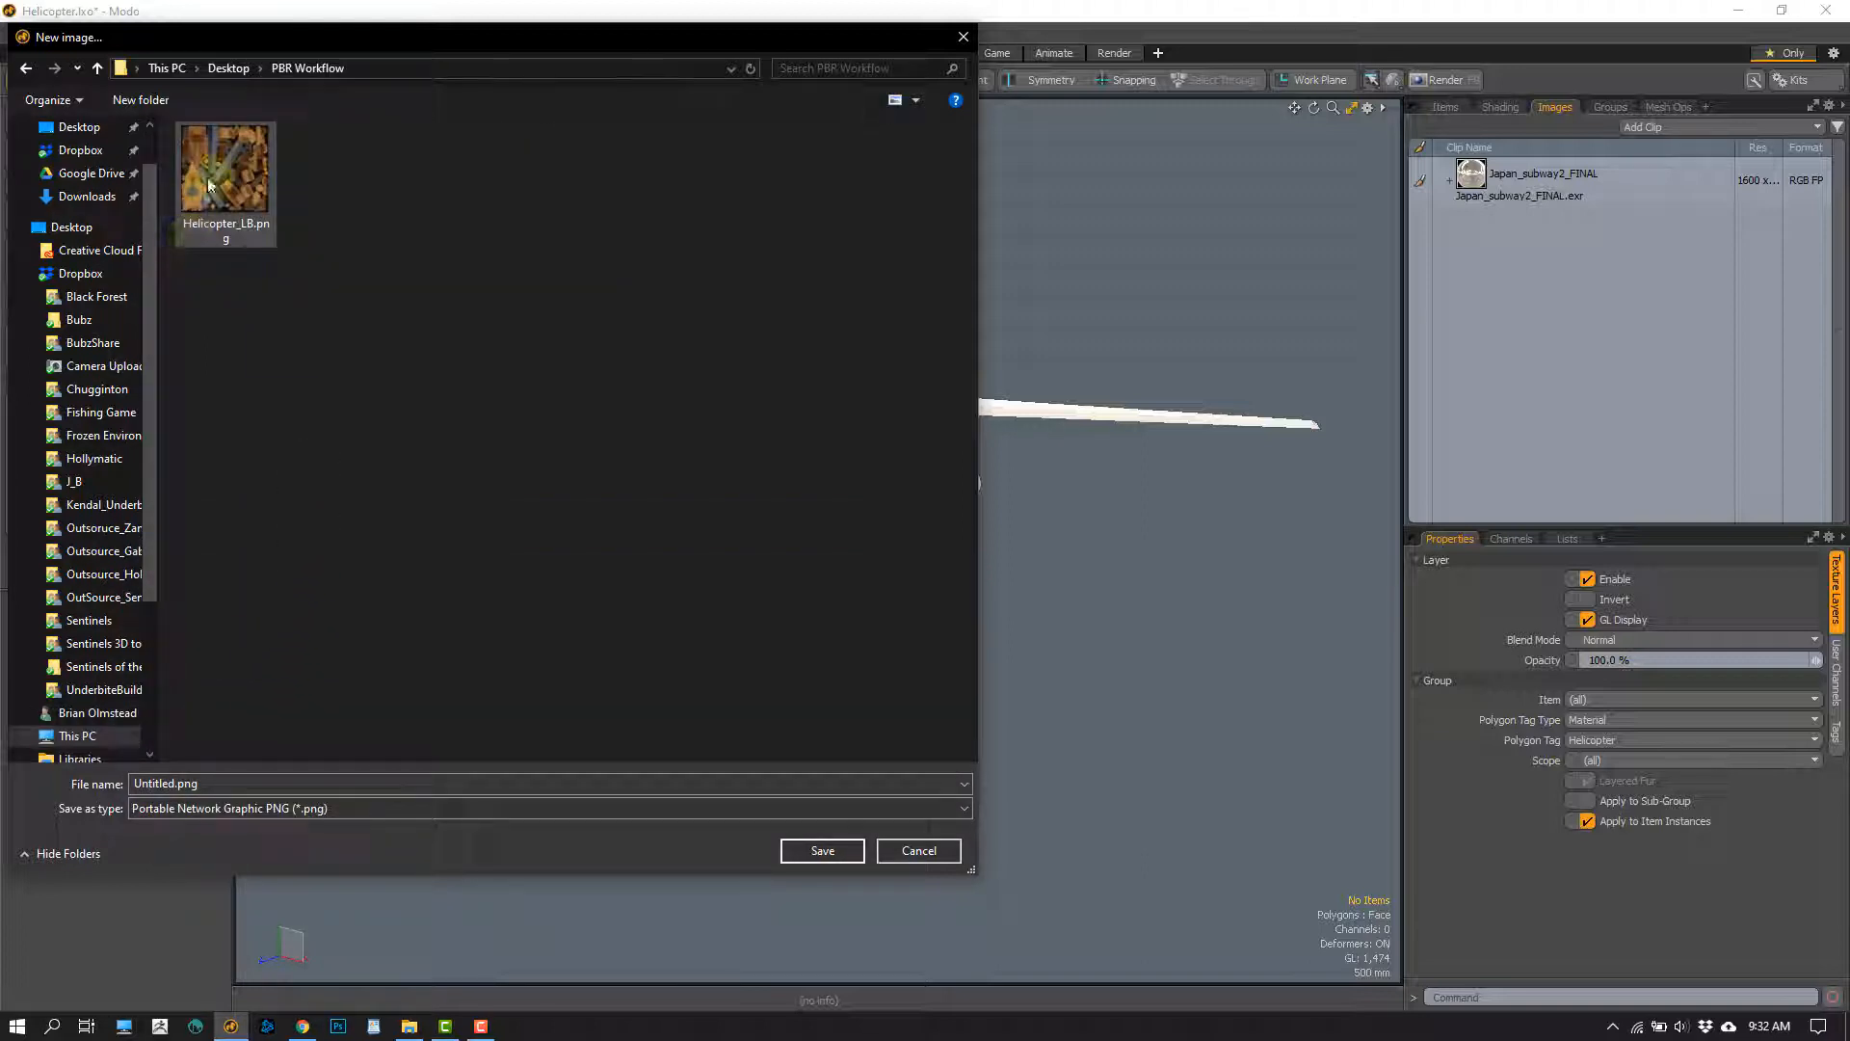
Name the new PNG image Helicopter_Metal and save it
left_click(254, 783)
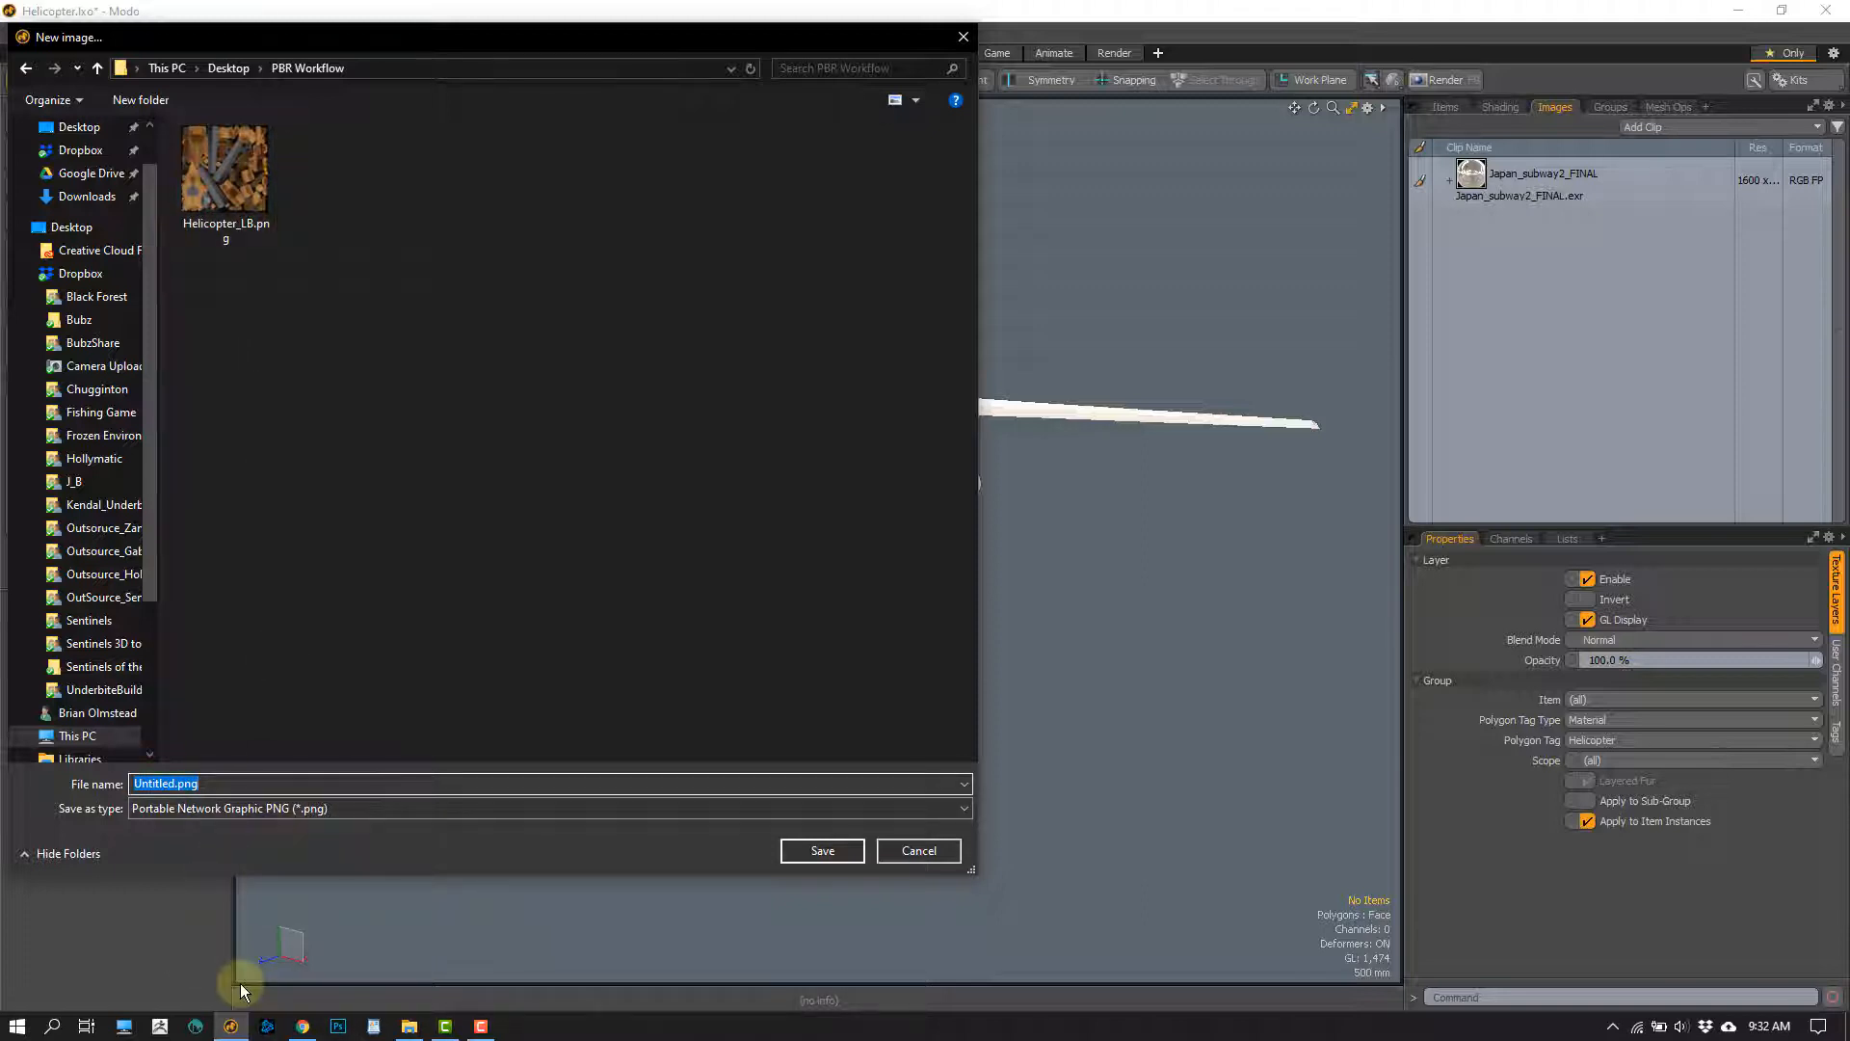
type("Helicp")
key("BackSpace")
key("BackSpace")
key("Down")
key("BackSpace")
key("BackSpace")
key("BackSpace")
key("BackSpace")
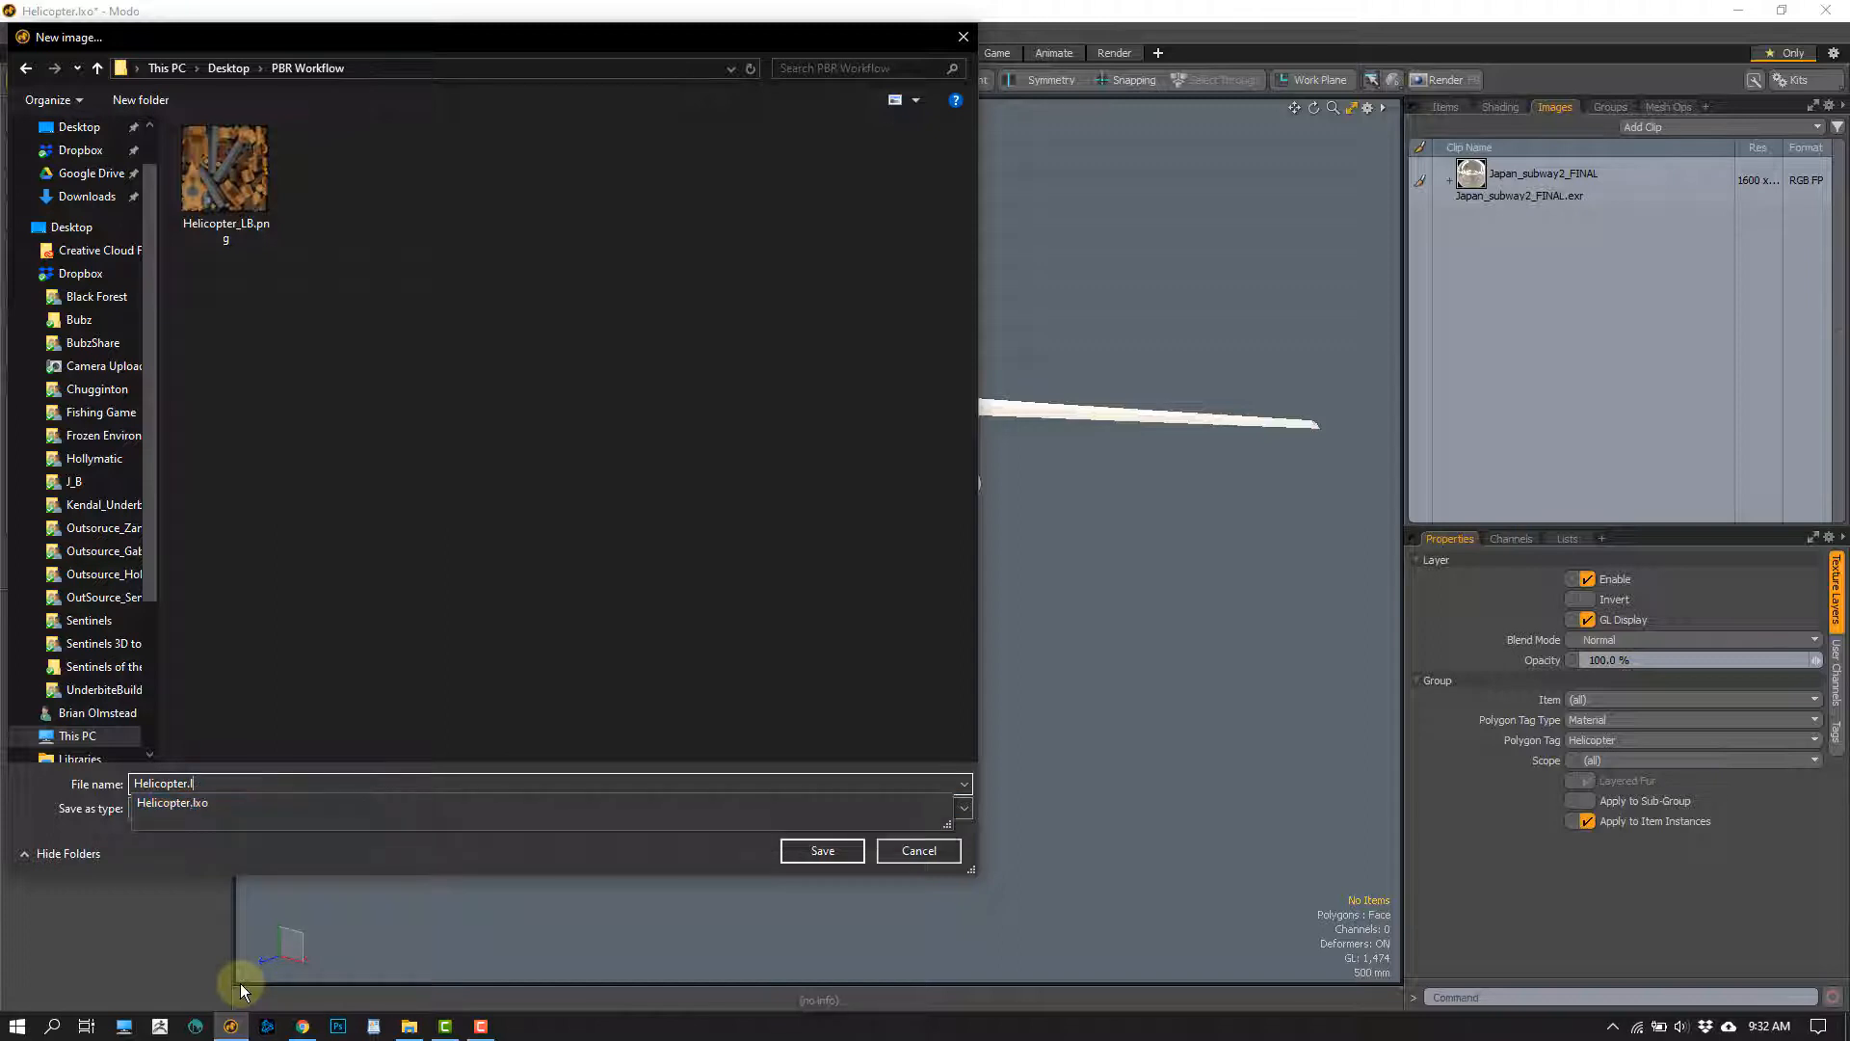
type("_Metal")
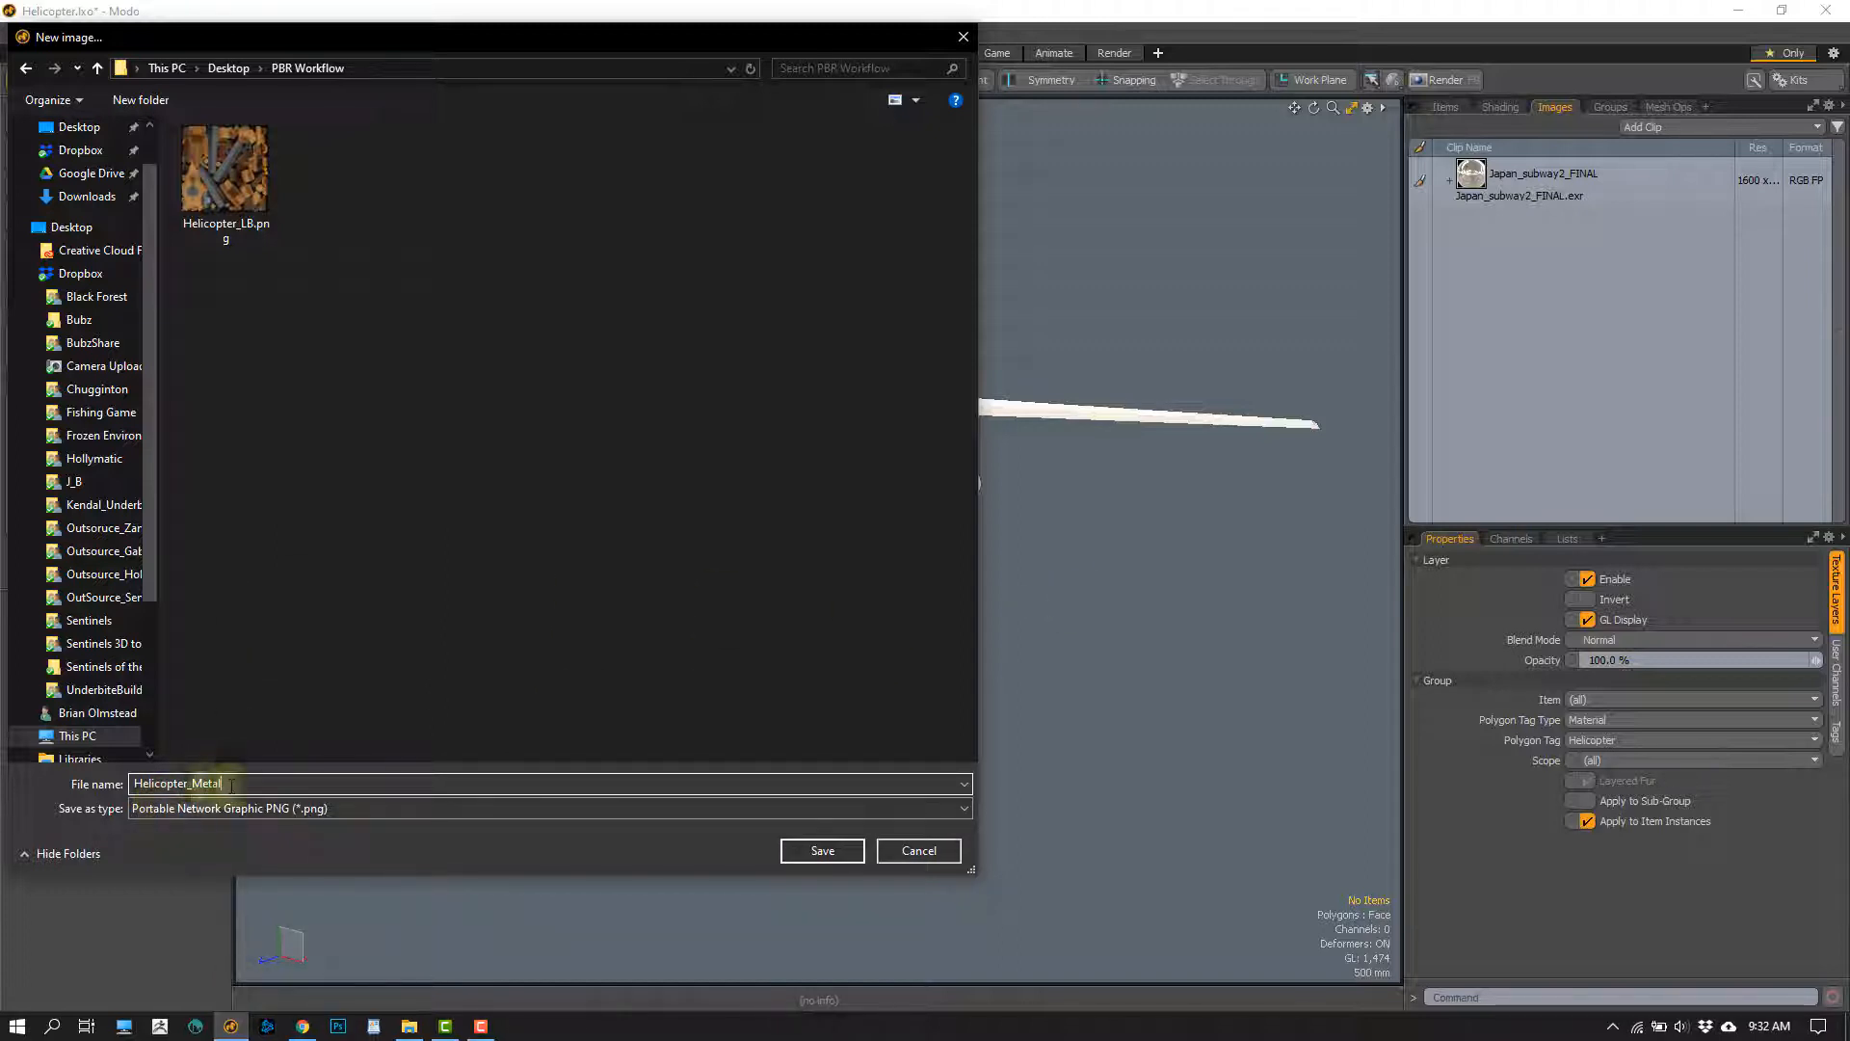
left_click_drag(231, 784, 72, 780)
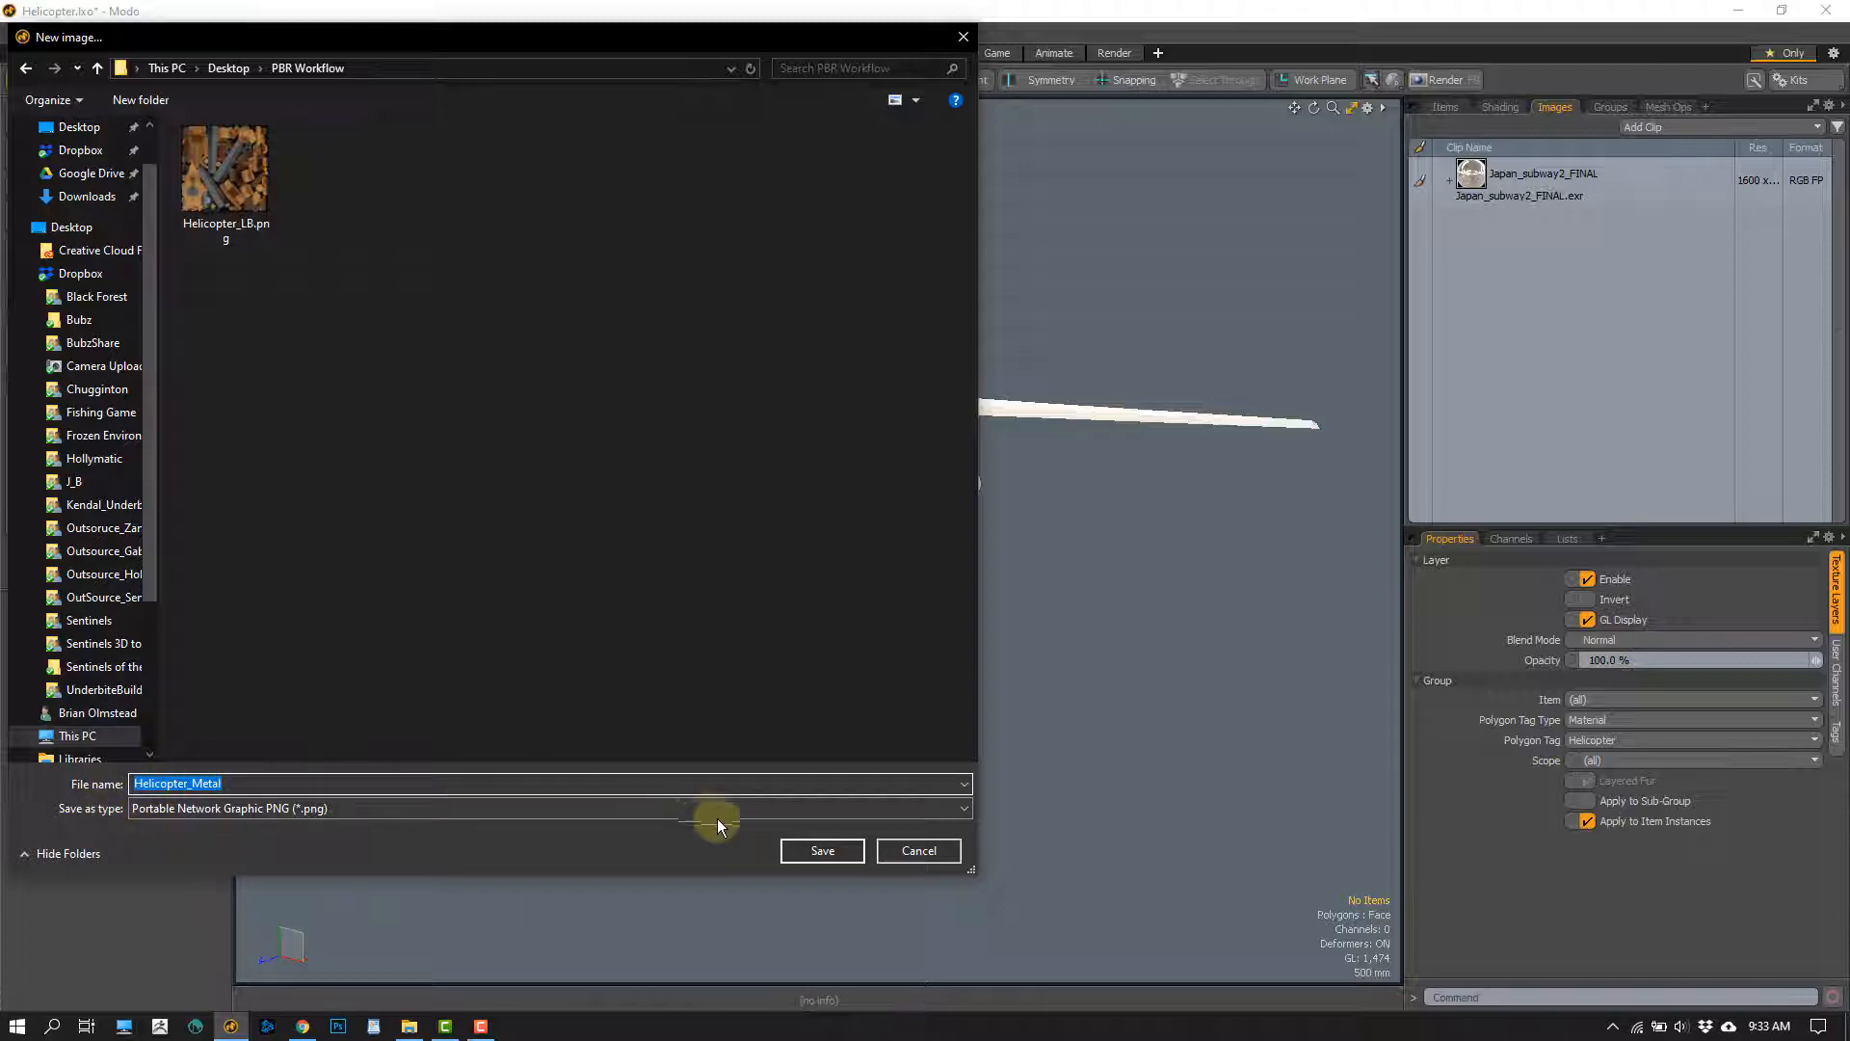
left_click(822, 850)
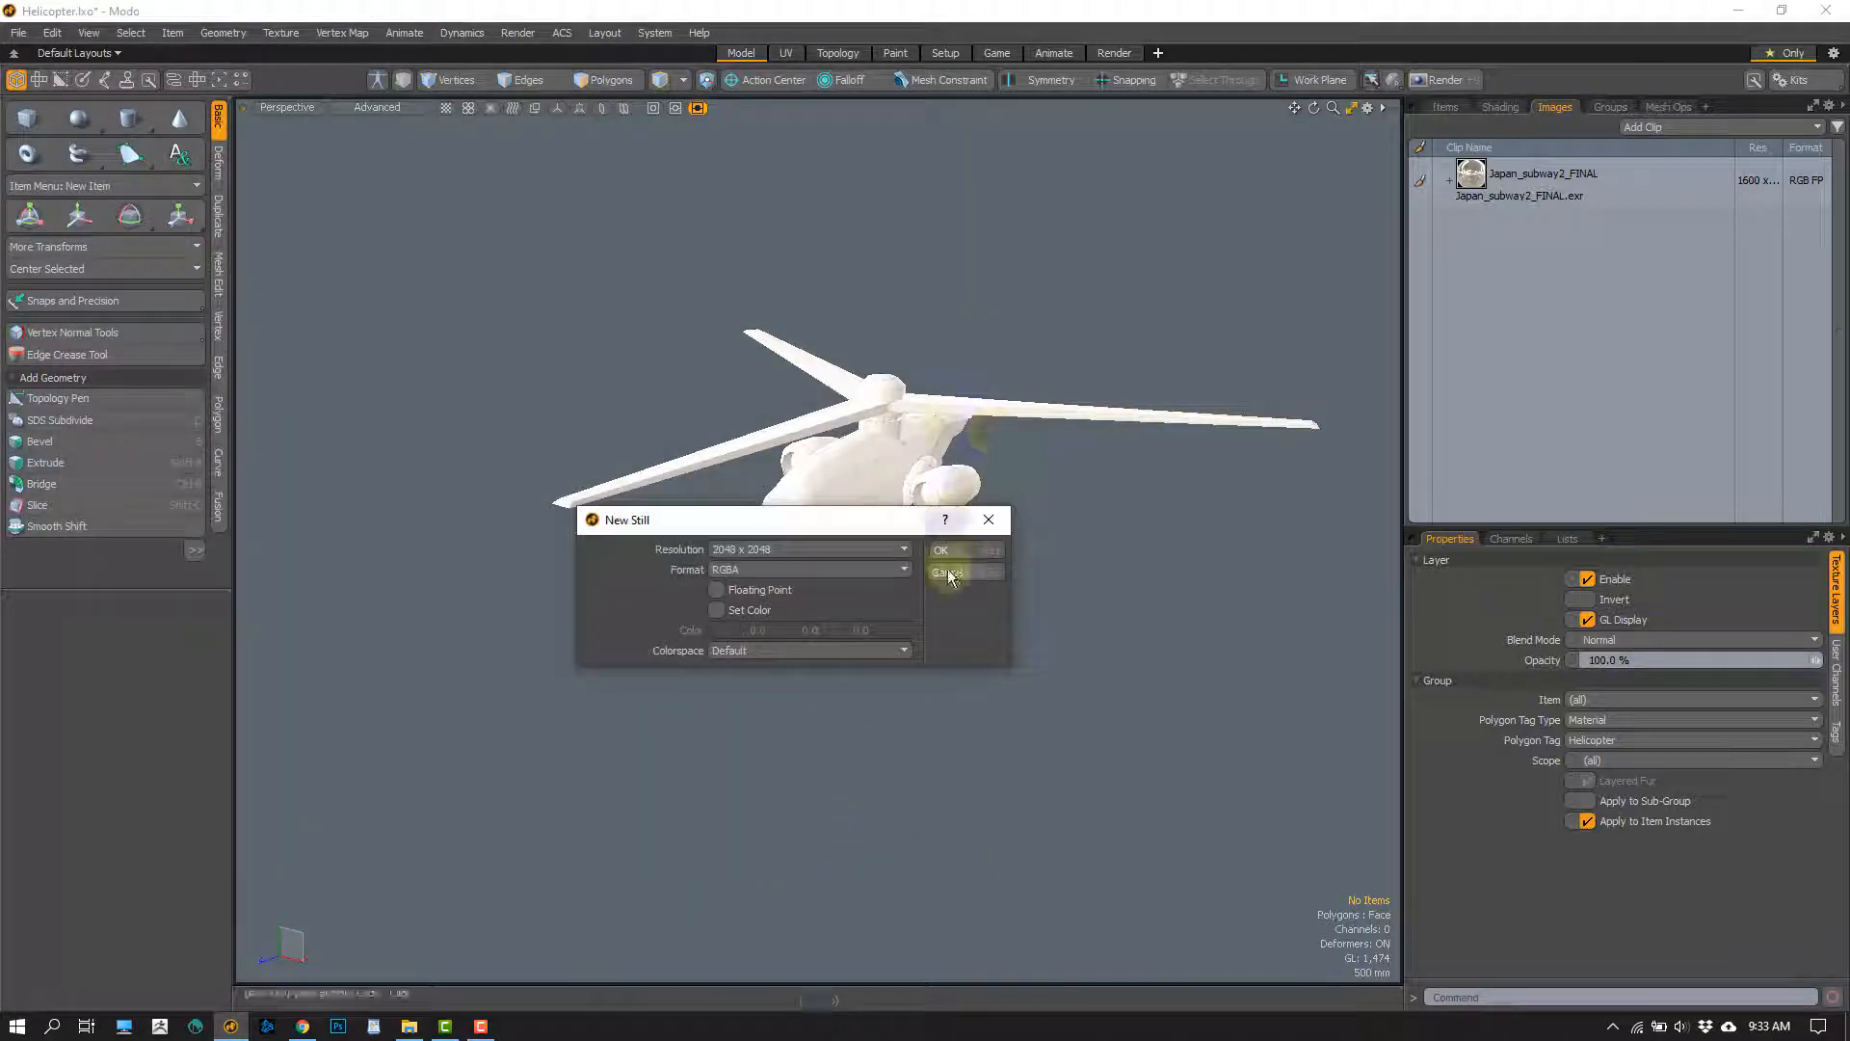
Set the Helicopter_Metal image's resolution to 1024 x 1024 and create it
left_click(834, 556)
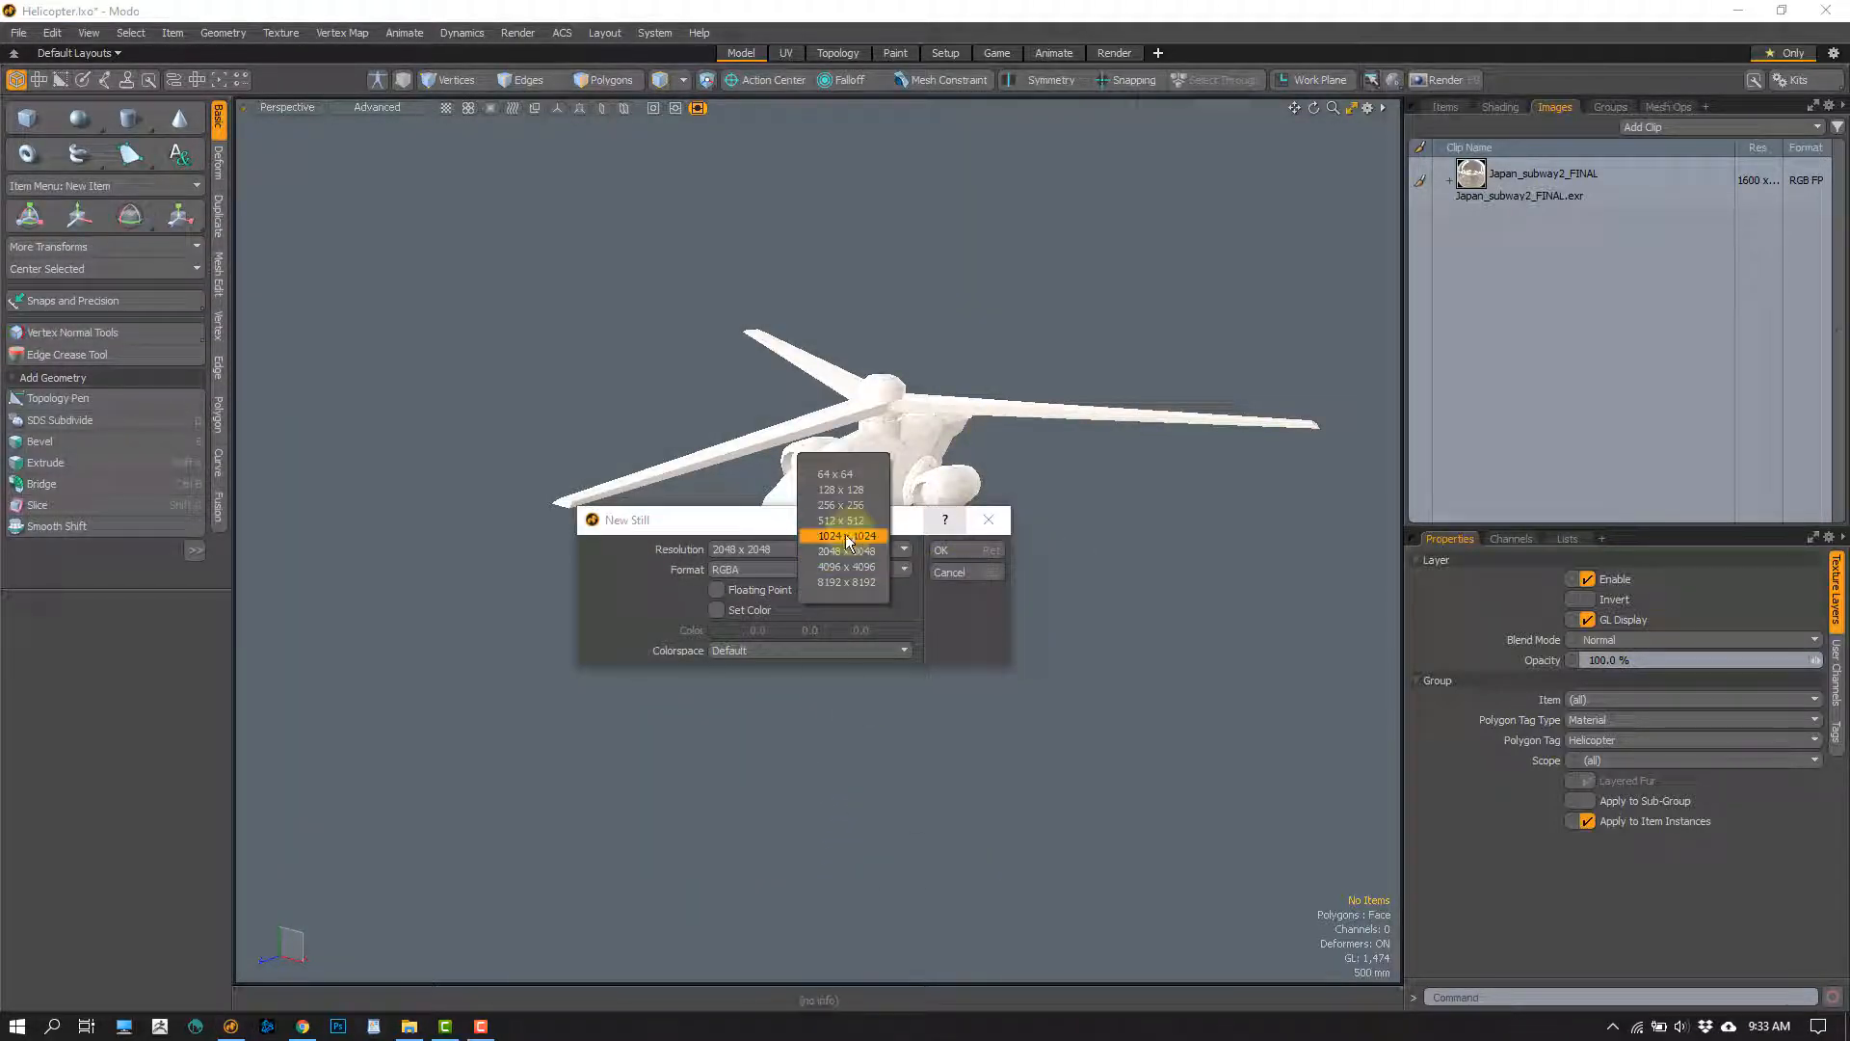
left_click(848, 537)
left_click(954, 550)
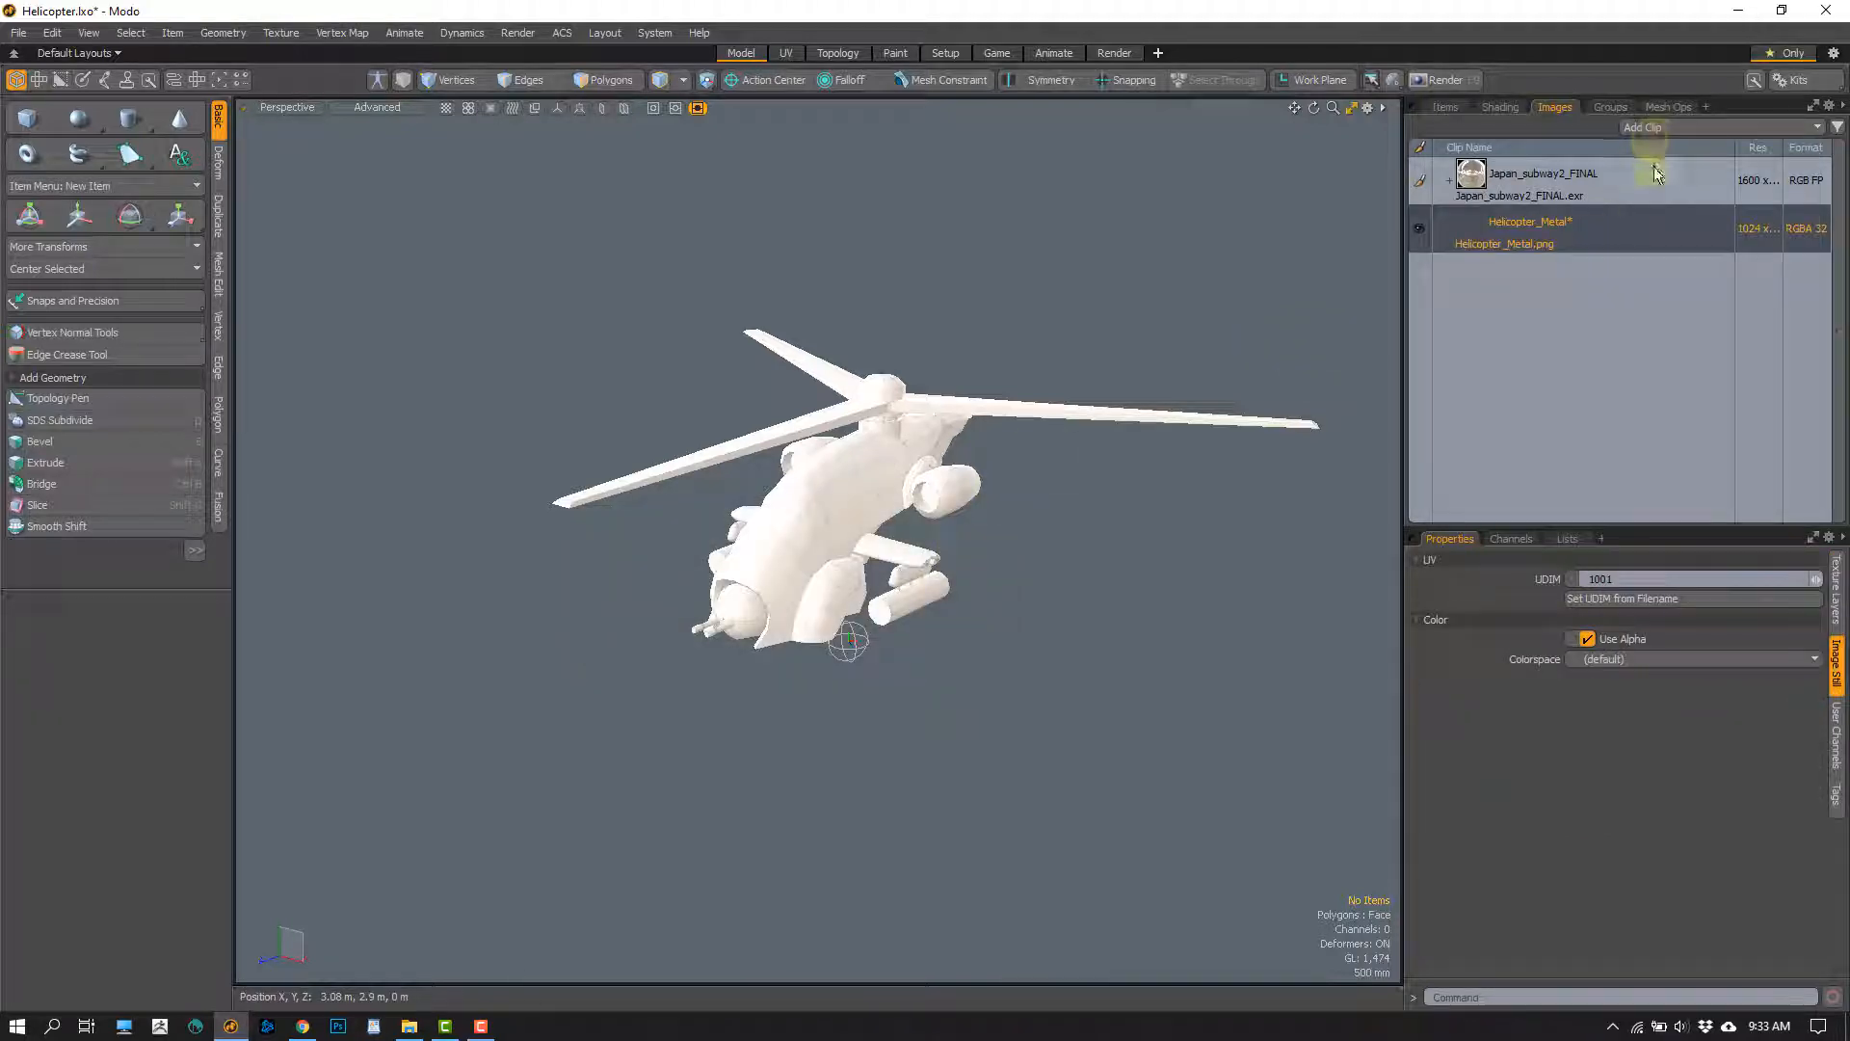
Start another new image clip in PNG format in the PBR Workflow folder
left_click(1669, 128)
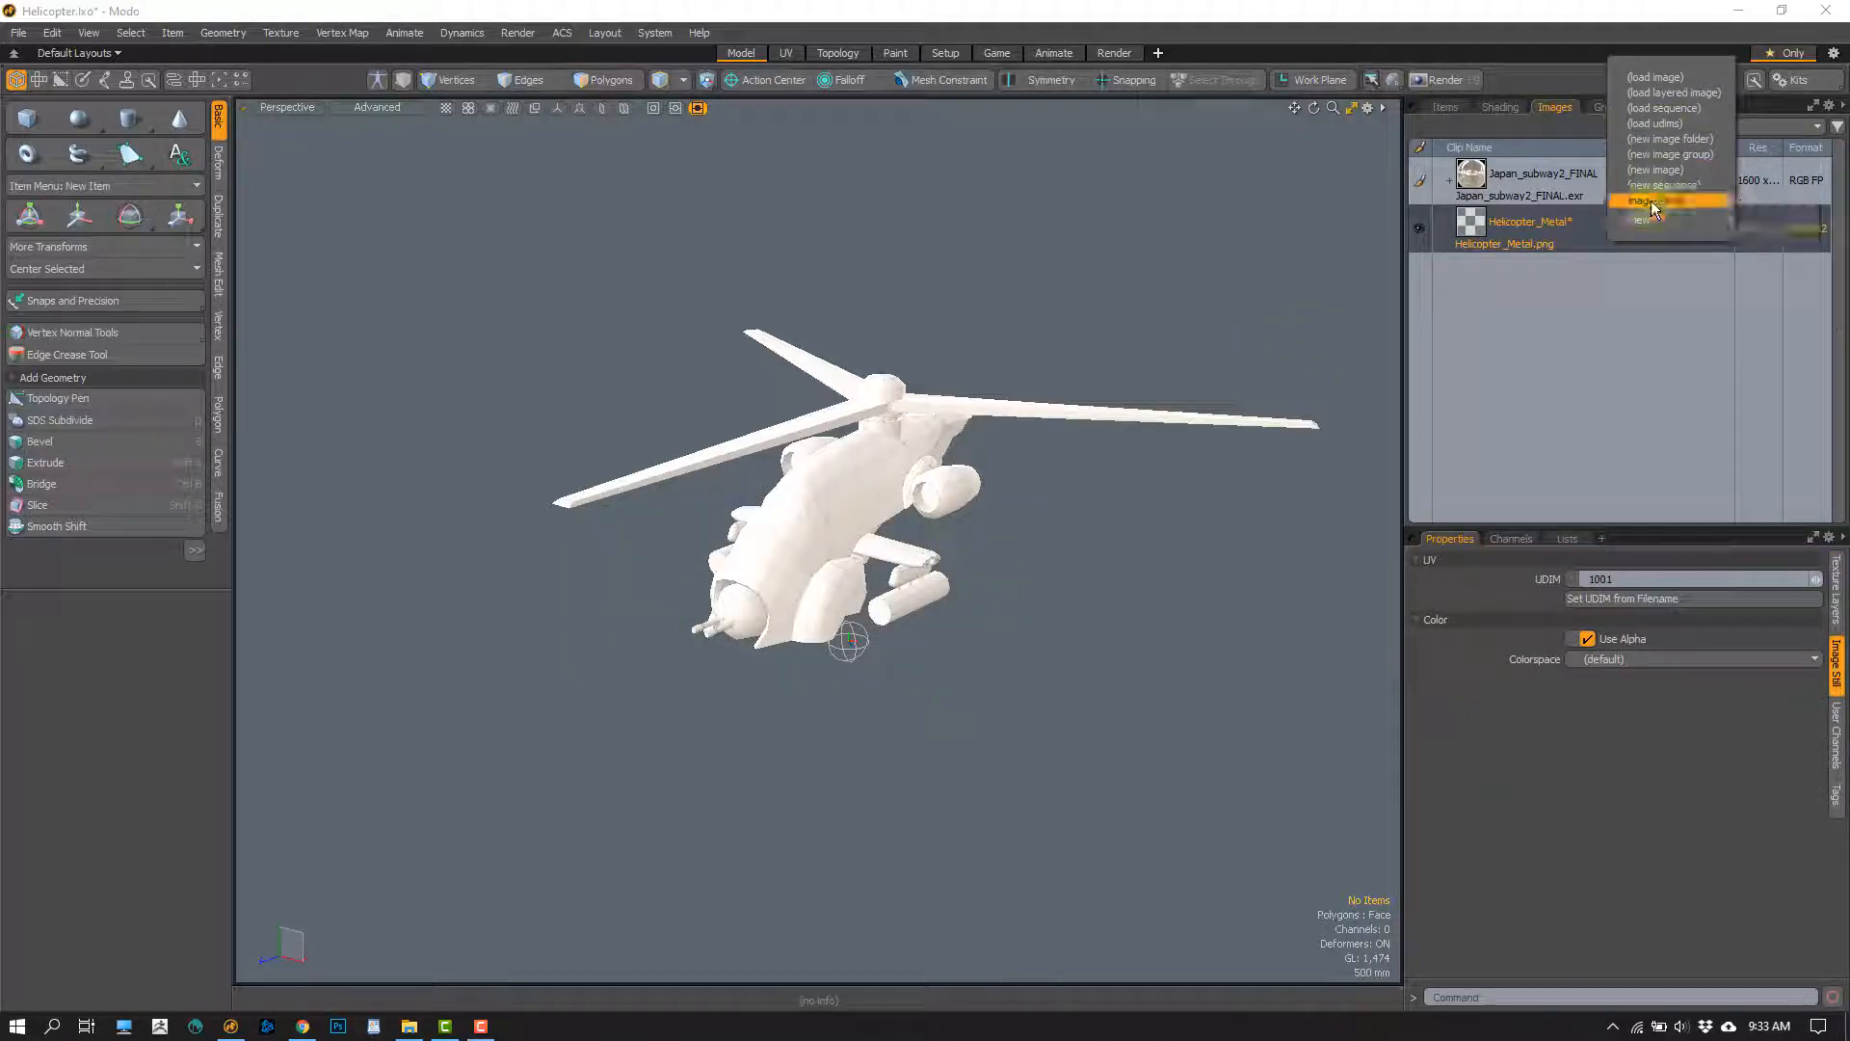
left_click(1650, 172)
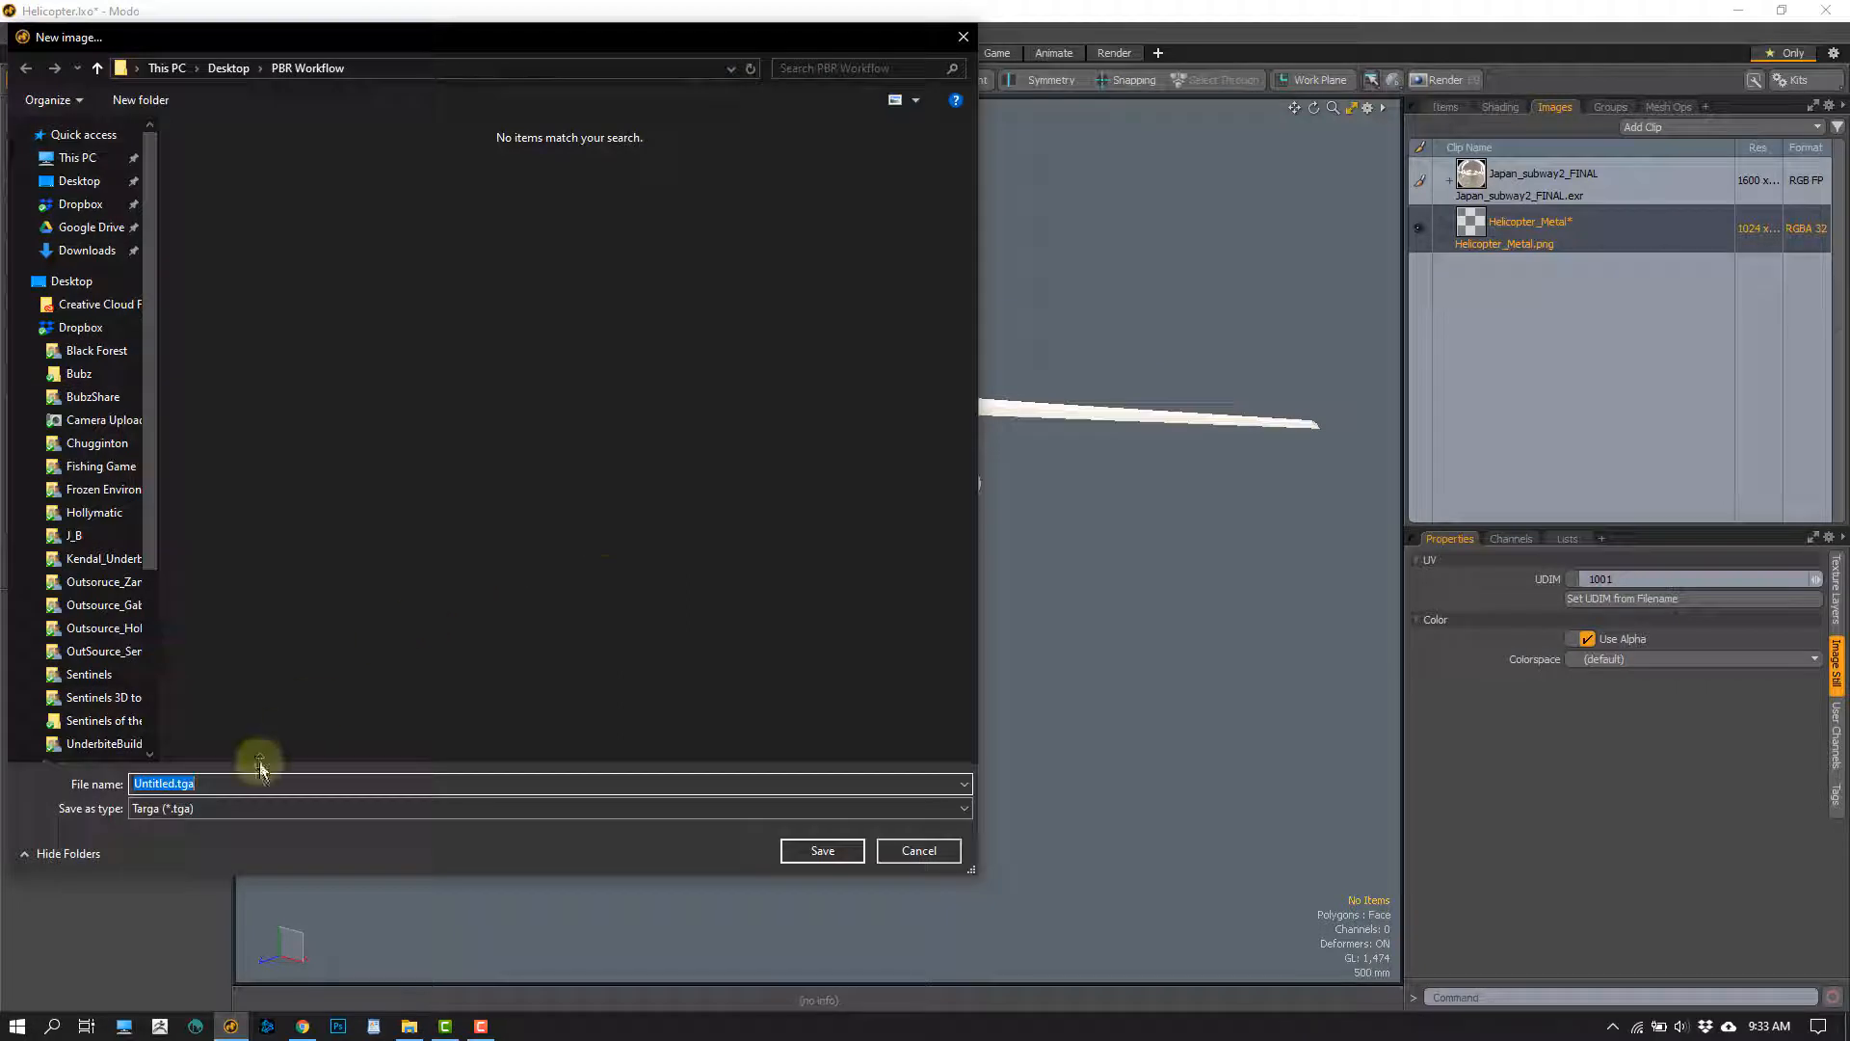
left_click(227, 808)
left_click(215, 650)
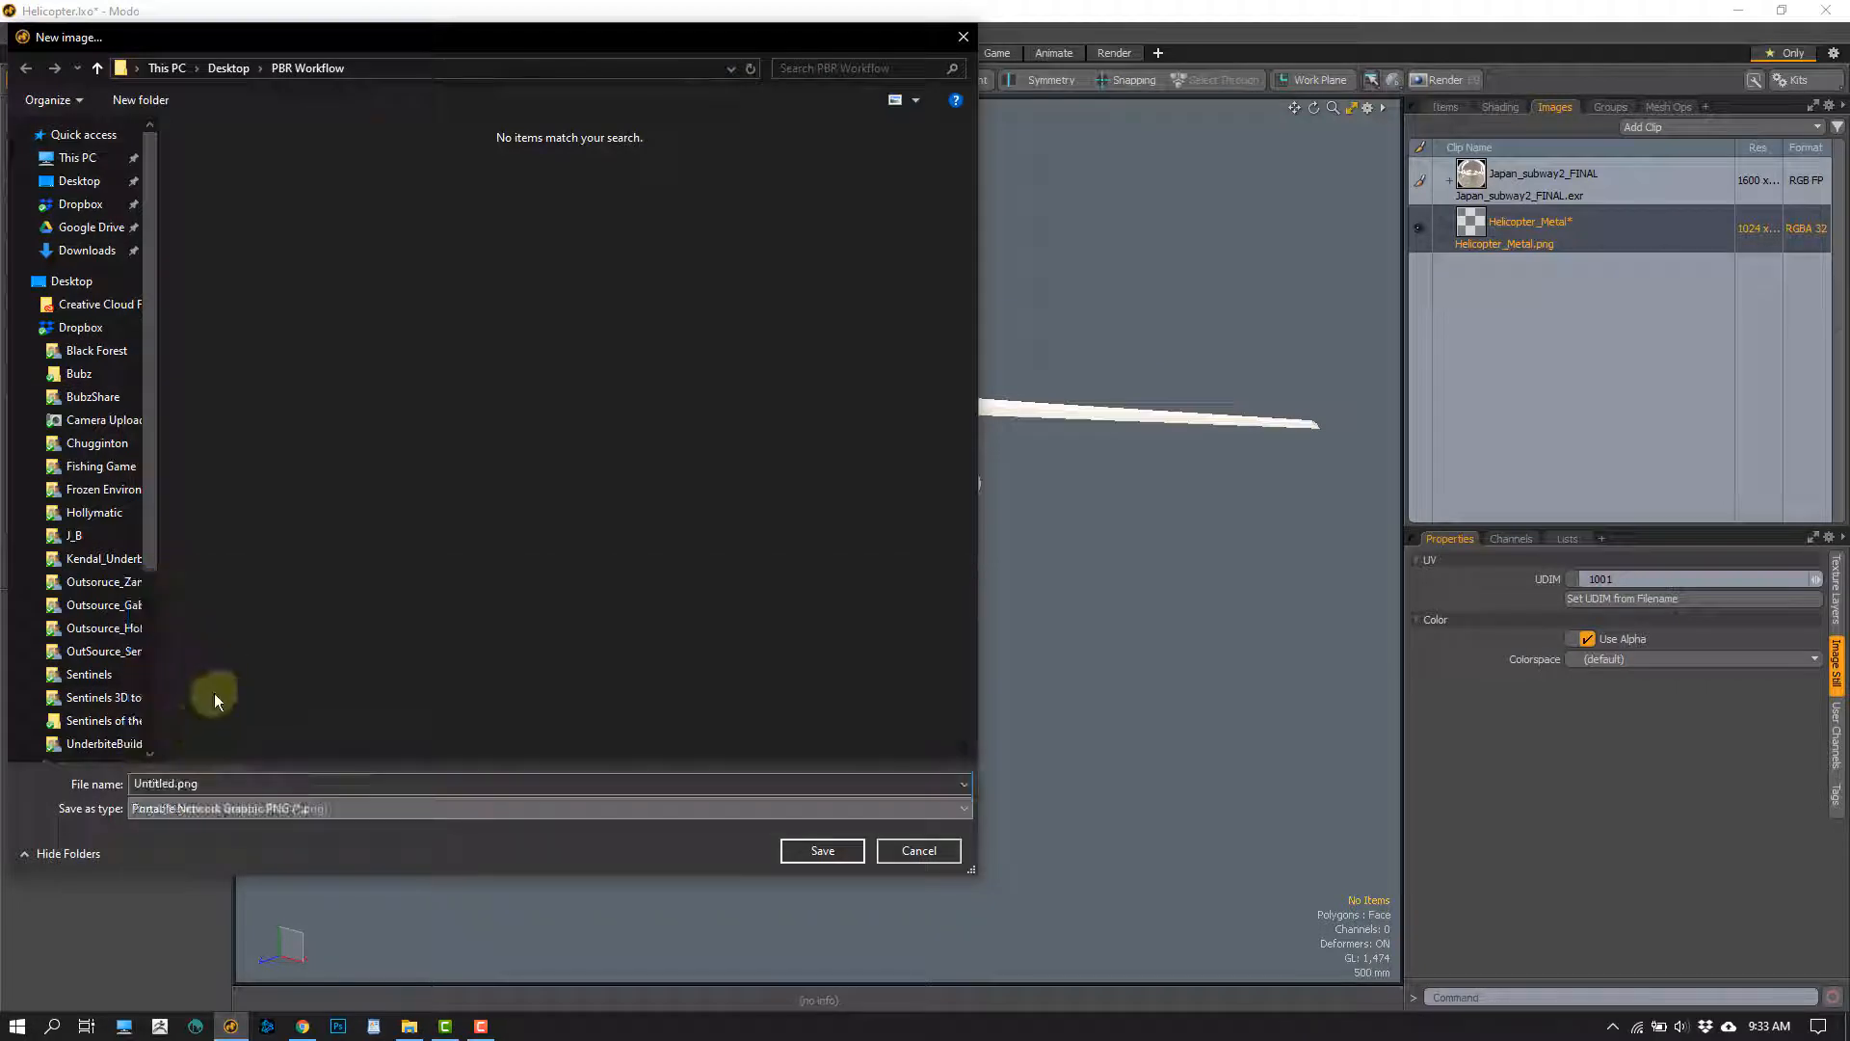
Name the second PNG image Helicopter_Smoothness and save it
left_click_drag(207, 783, 83, 779)
type("Helicopter_Metal")
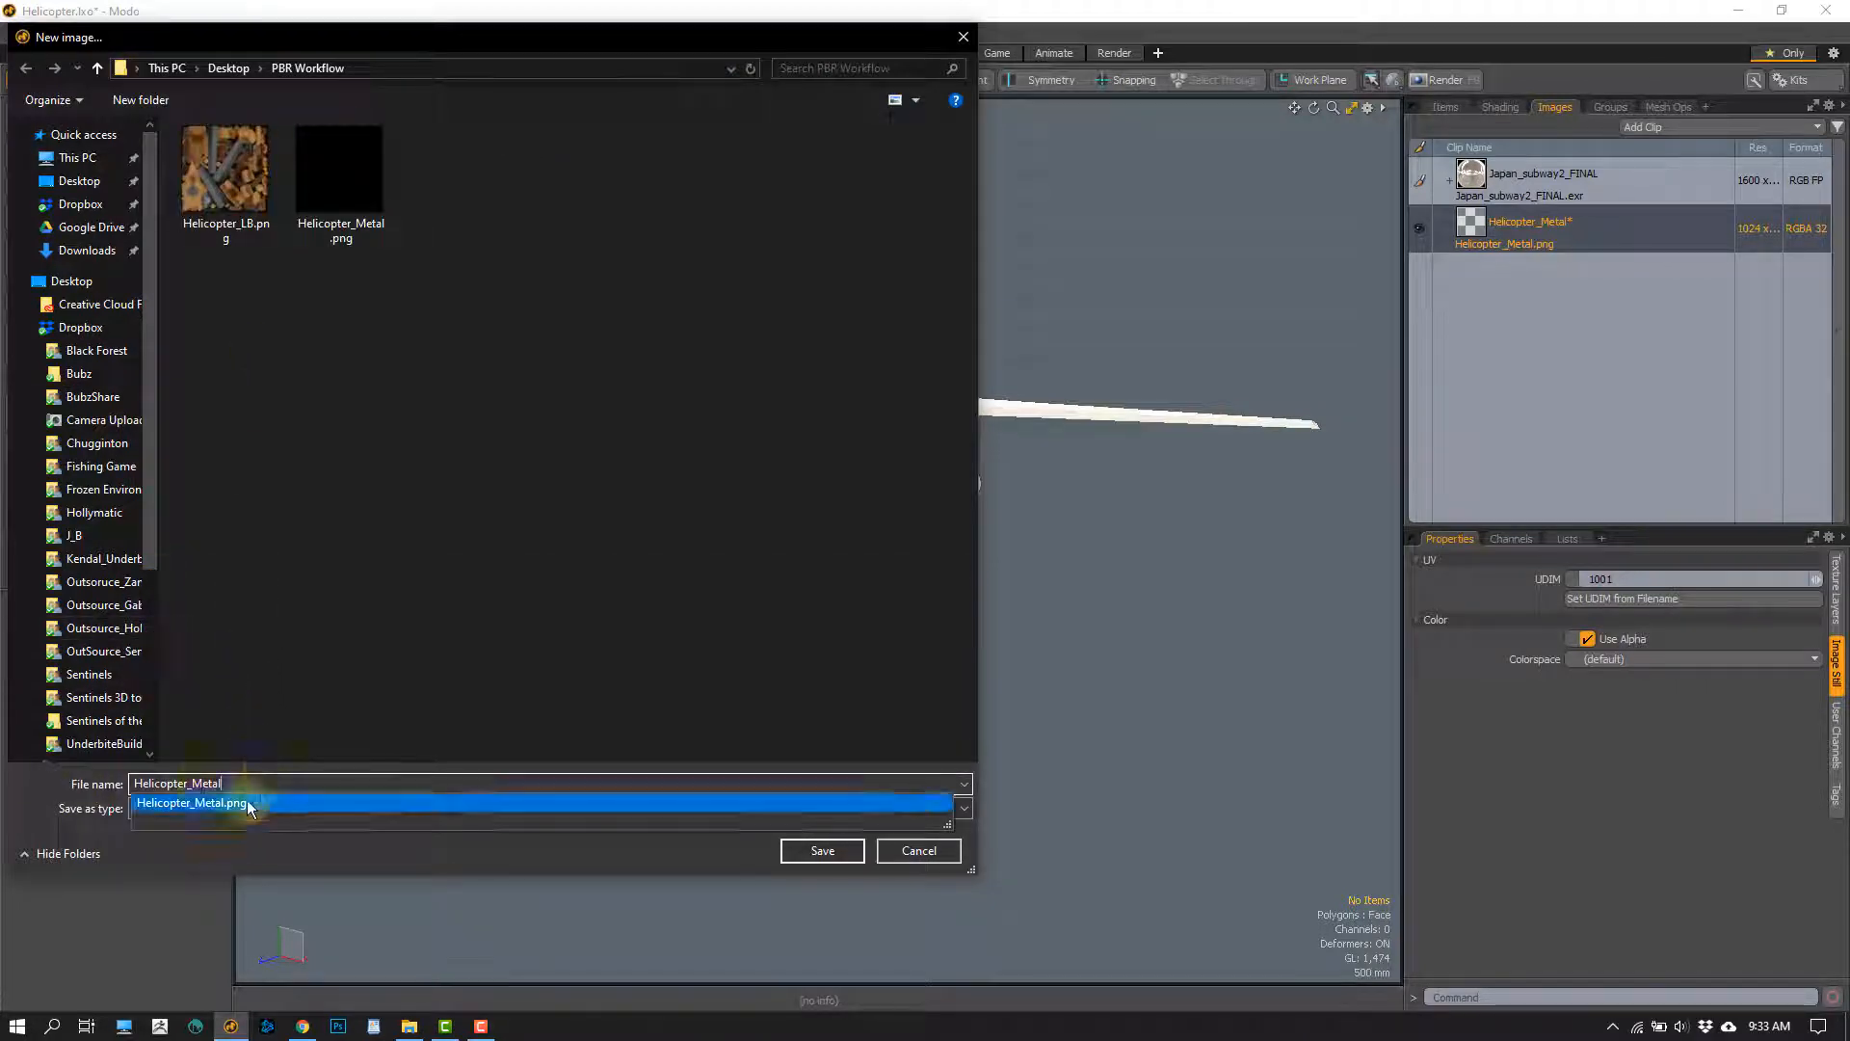
left_click_drag(193, 780, 291, 780)
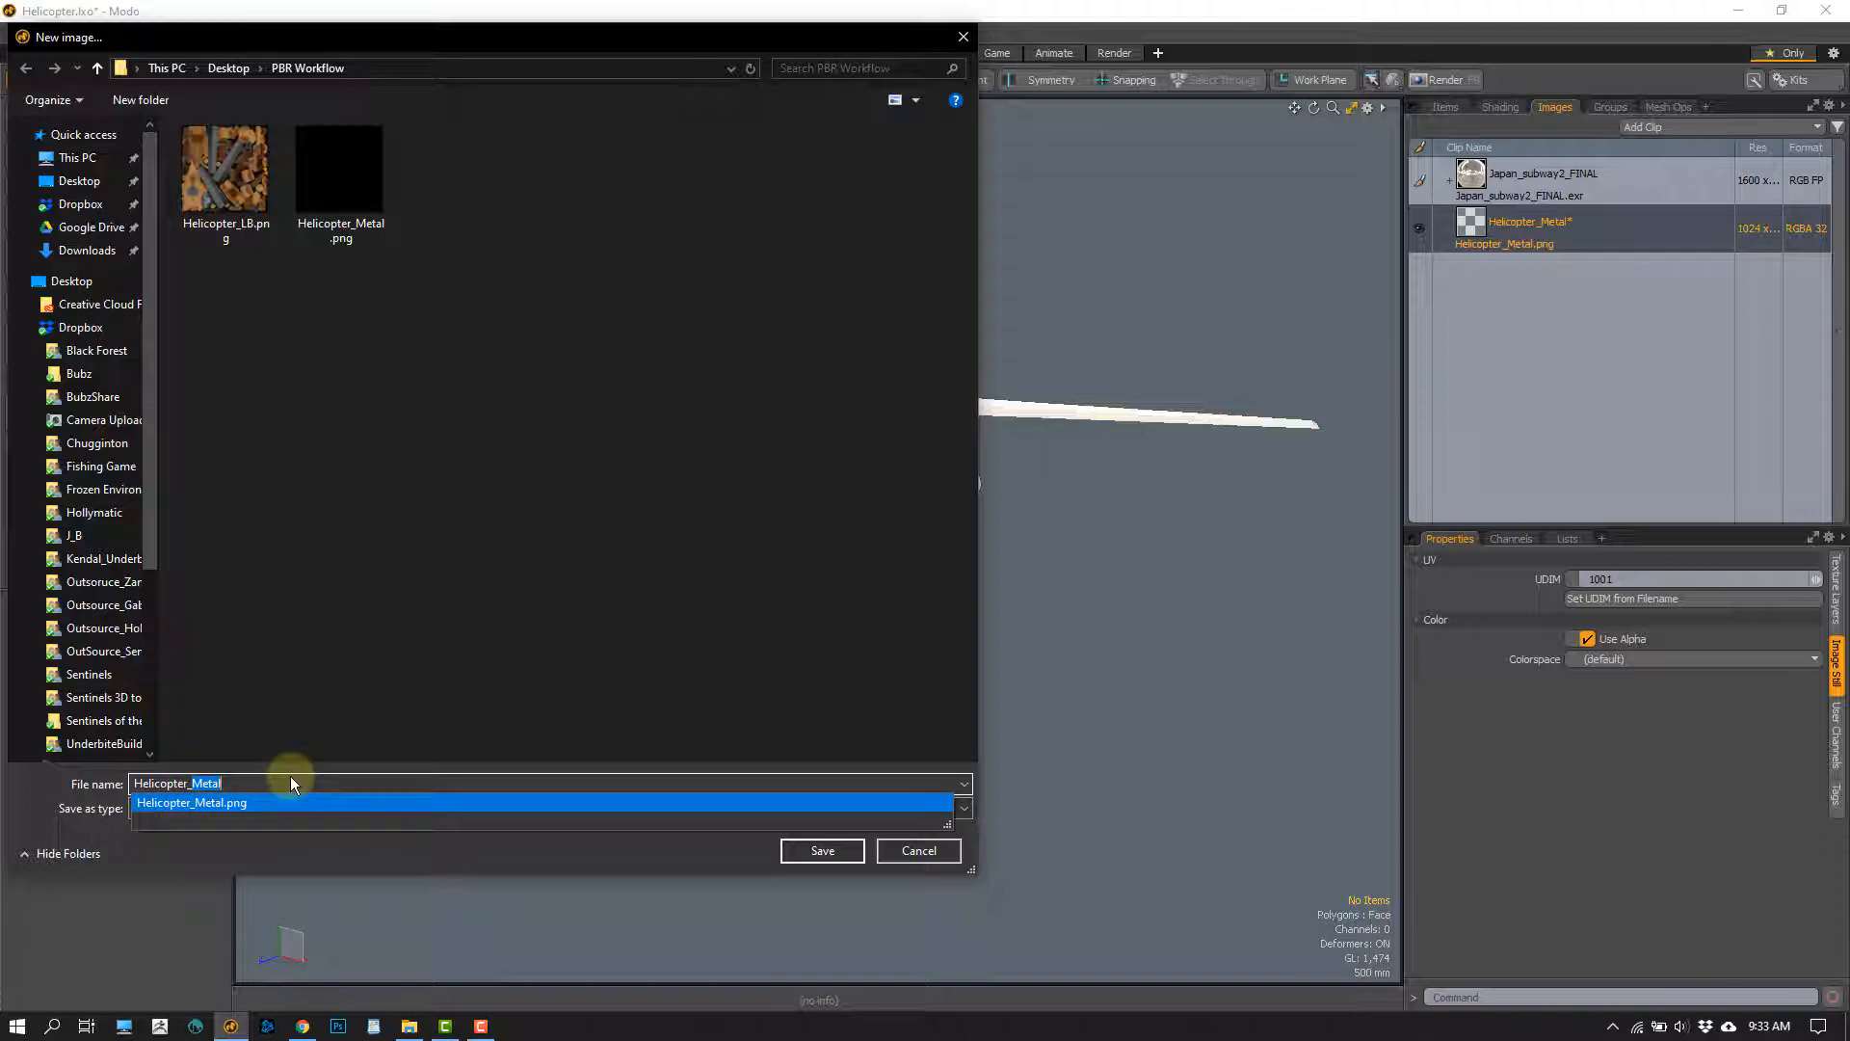
type("Glo")
key("BackSpace")
key("BackSpace")
key("BackSpace")
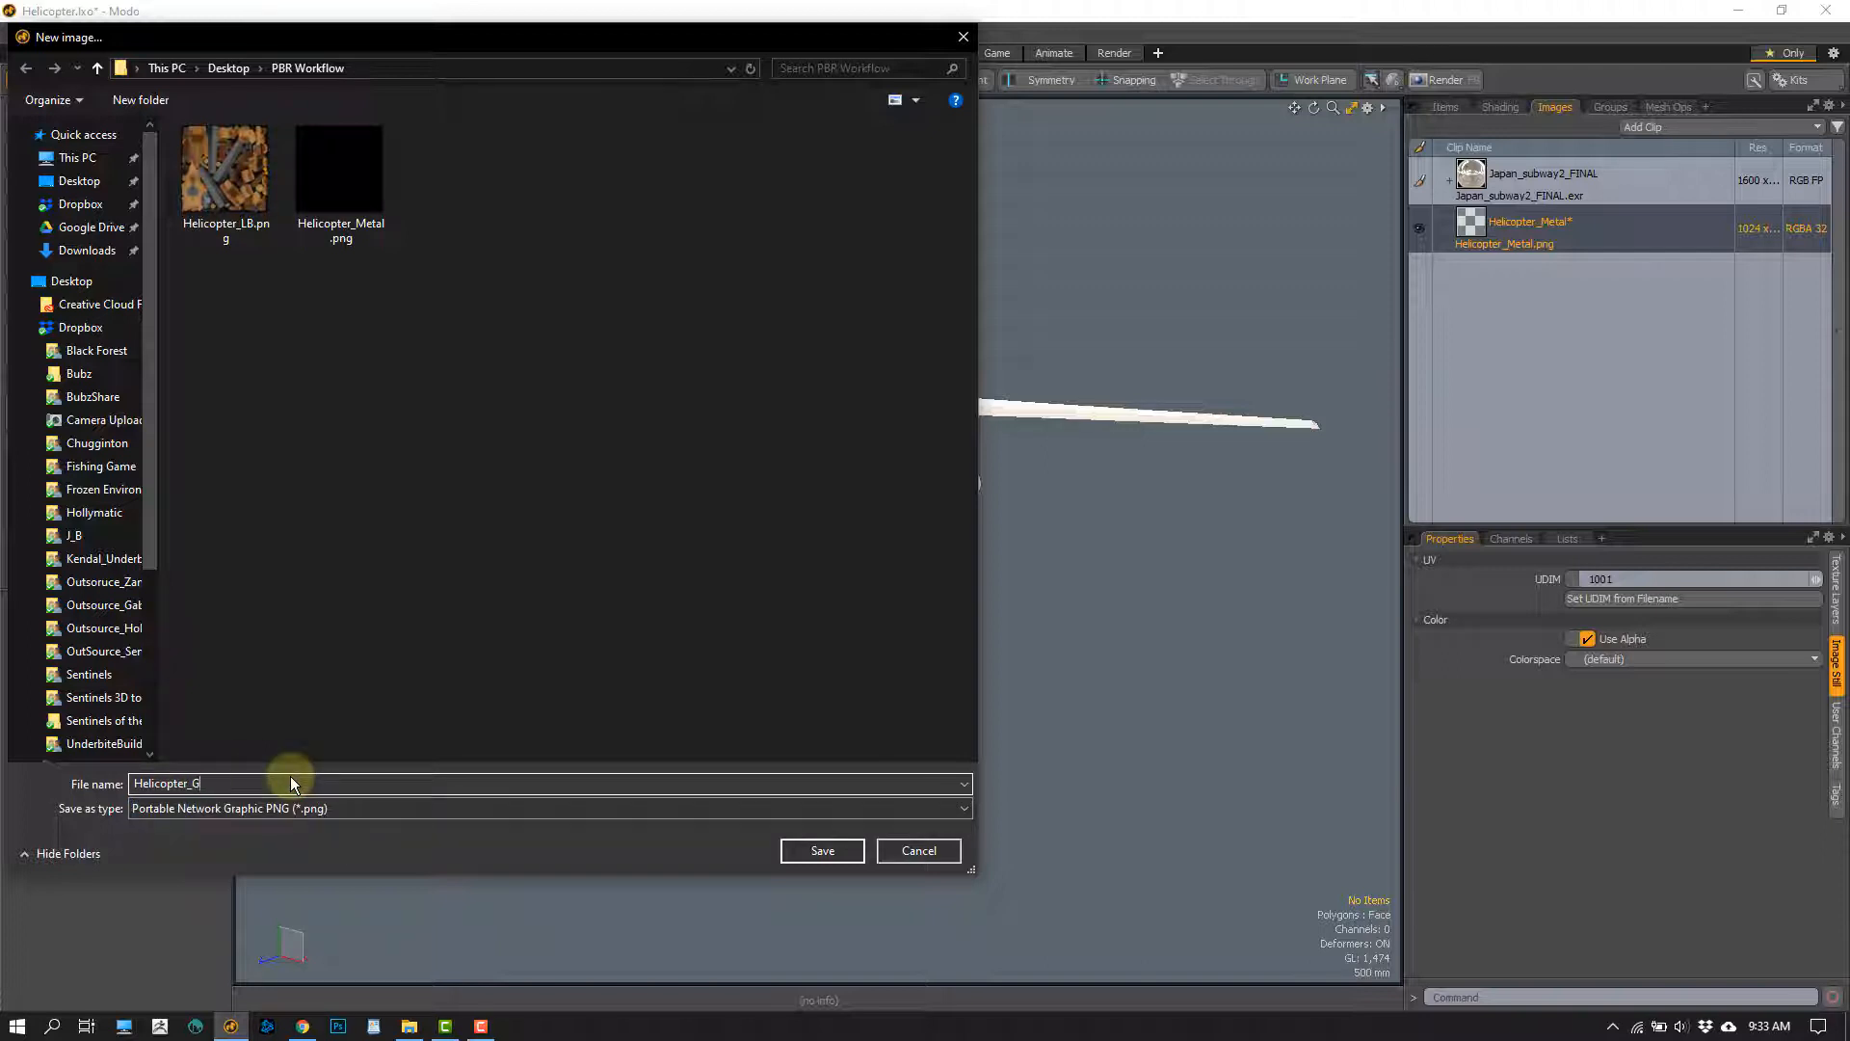
type("Smoothness")
left_click(823, 852)
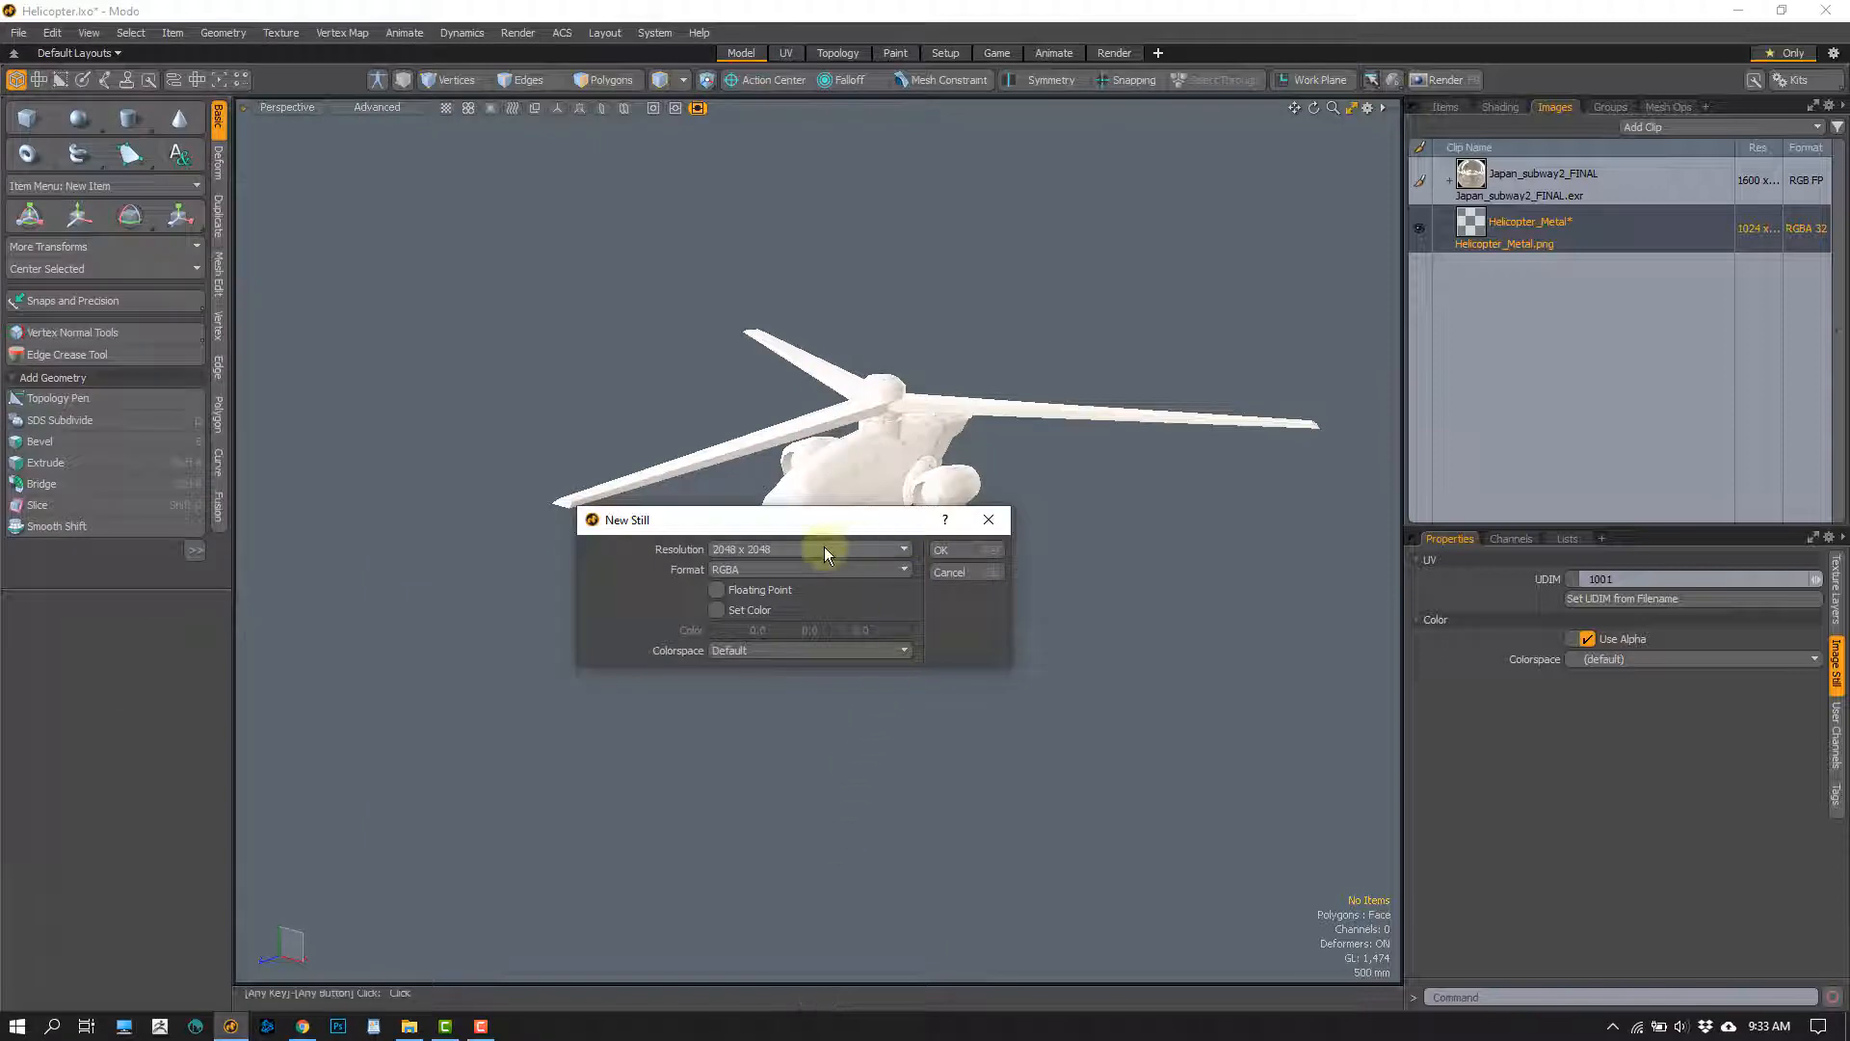
Set the Helicopter_Smoothness image's resolution to 1024 x 1024 and create it
left_click(783, 551)
left_click(785, 532)
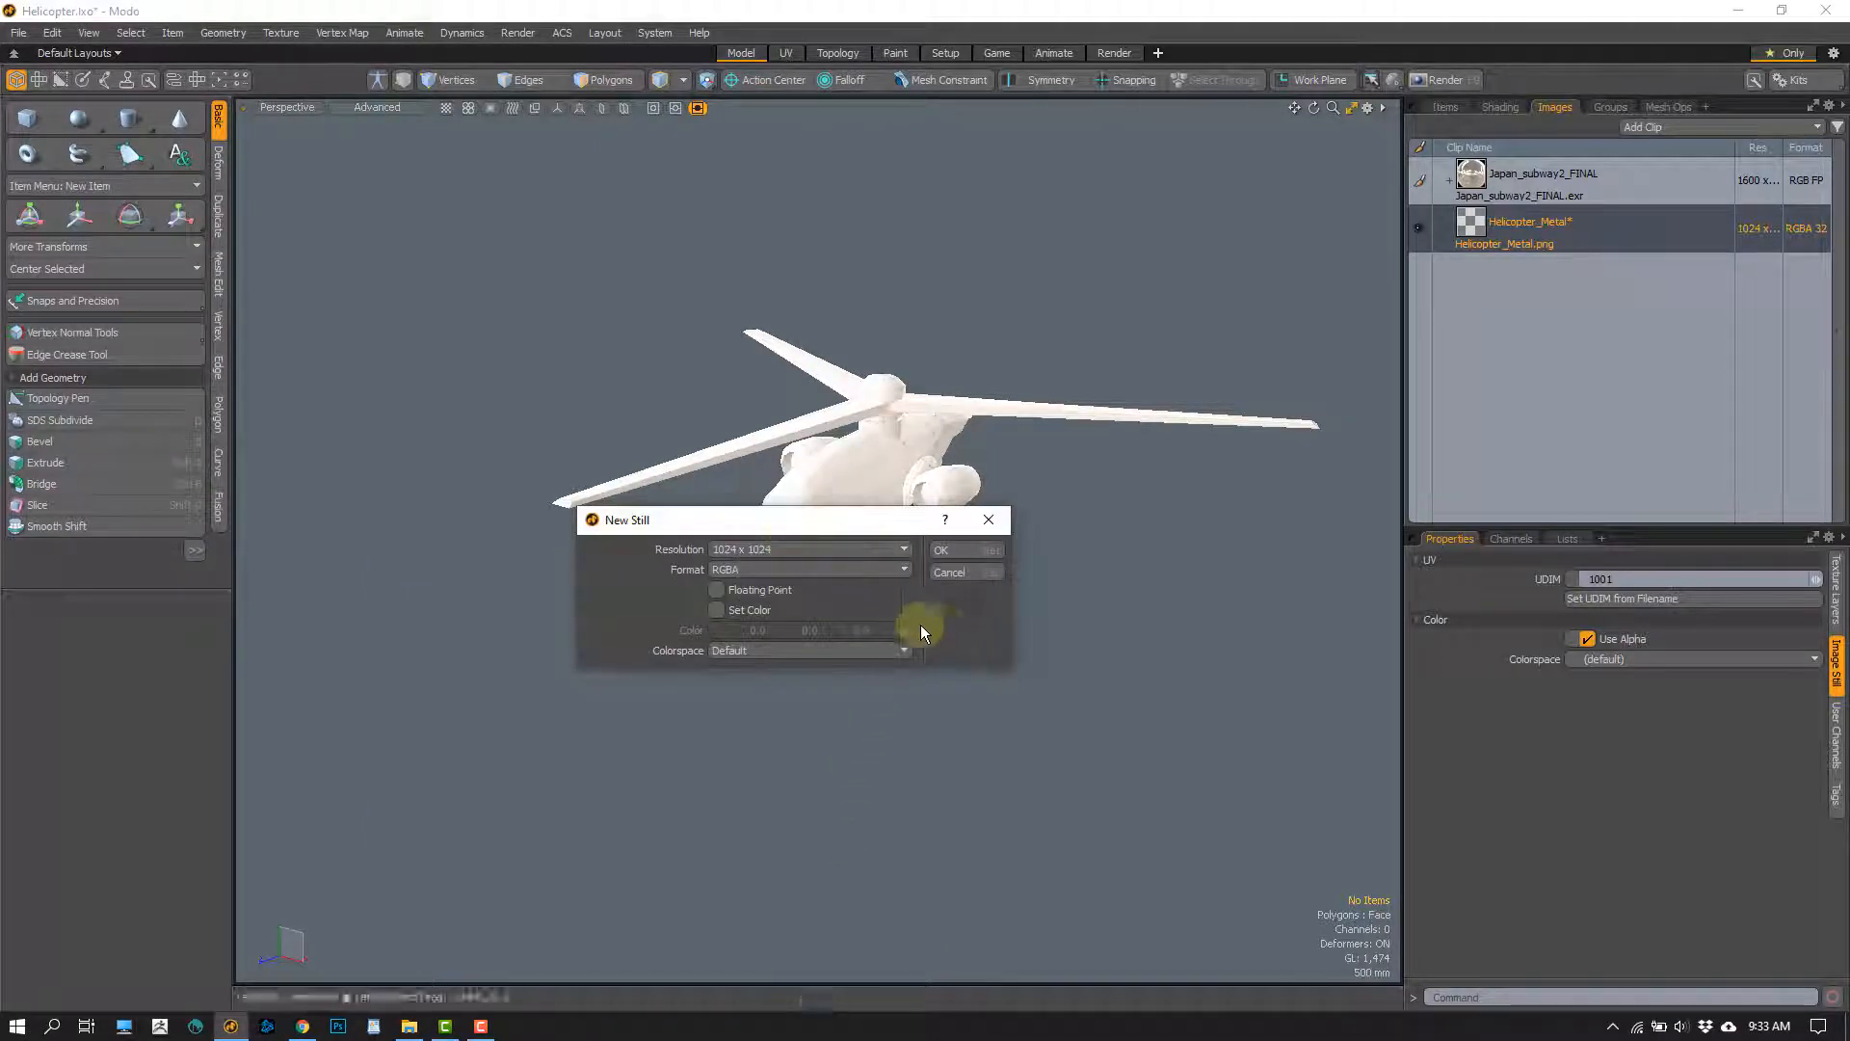
left_click(958, 557)
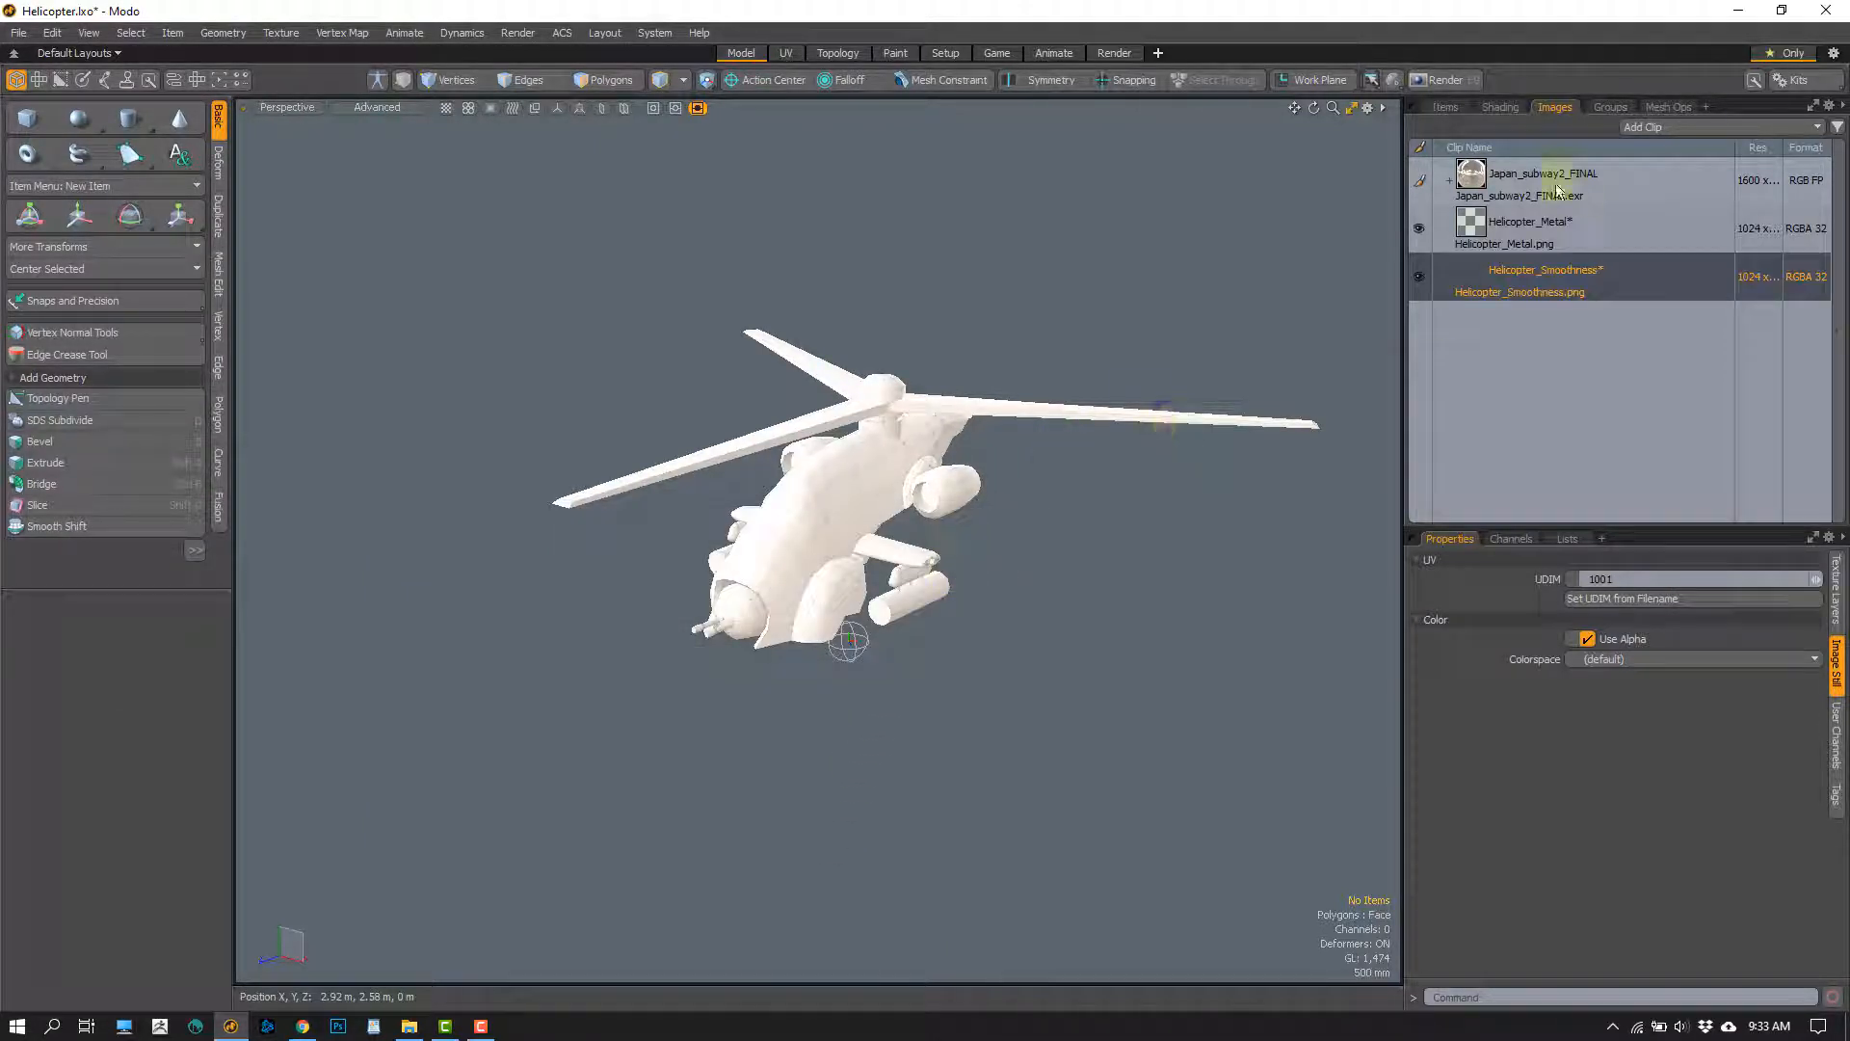
Return to the Shader Tree and select the Unity Material in the Helicopter group
left_click(1500, 108)
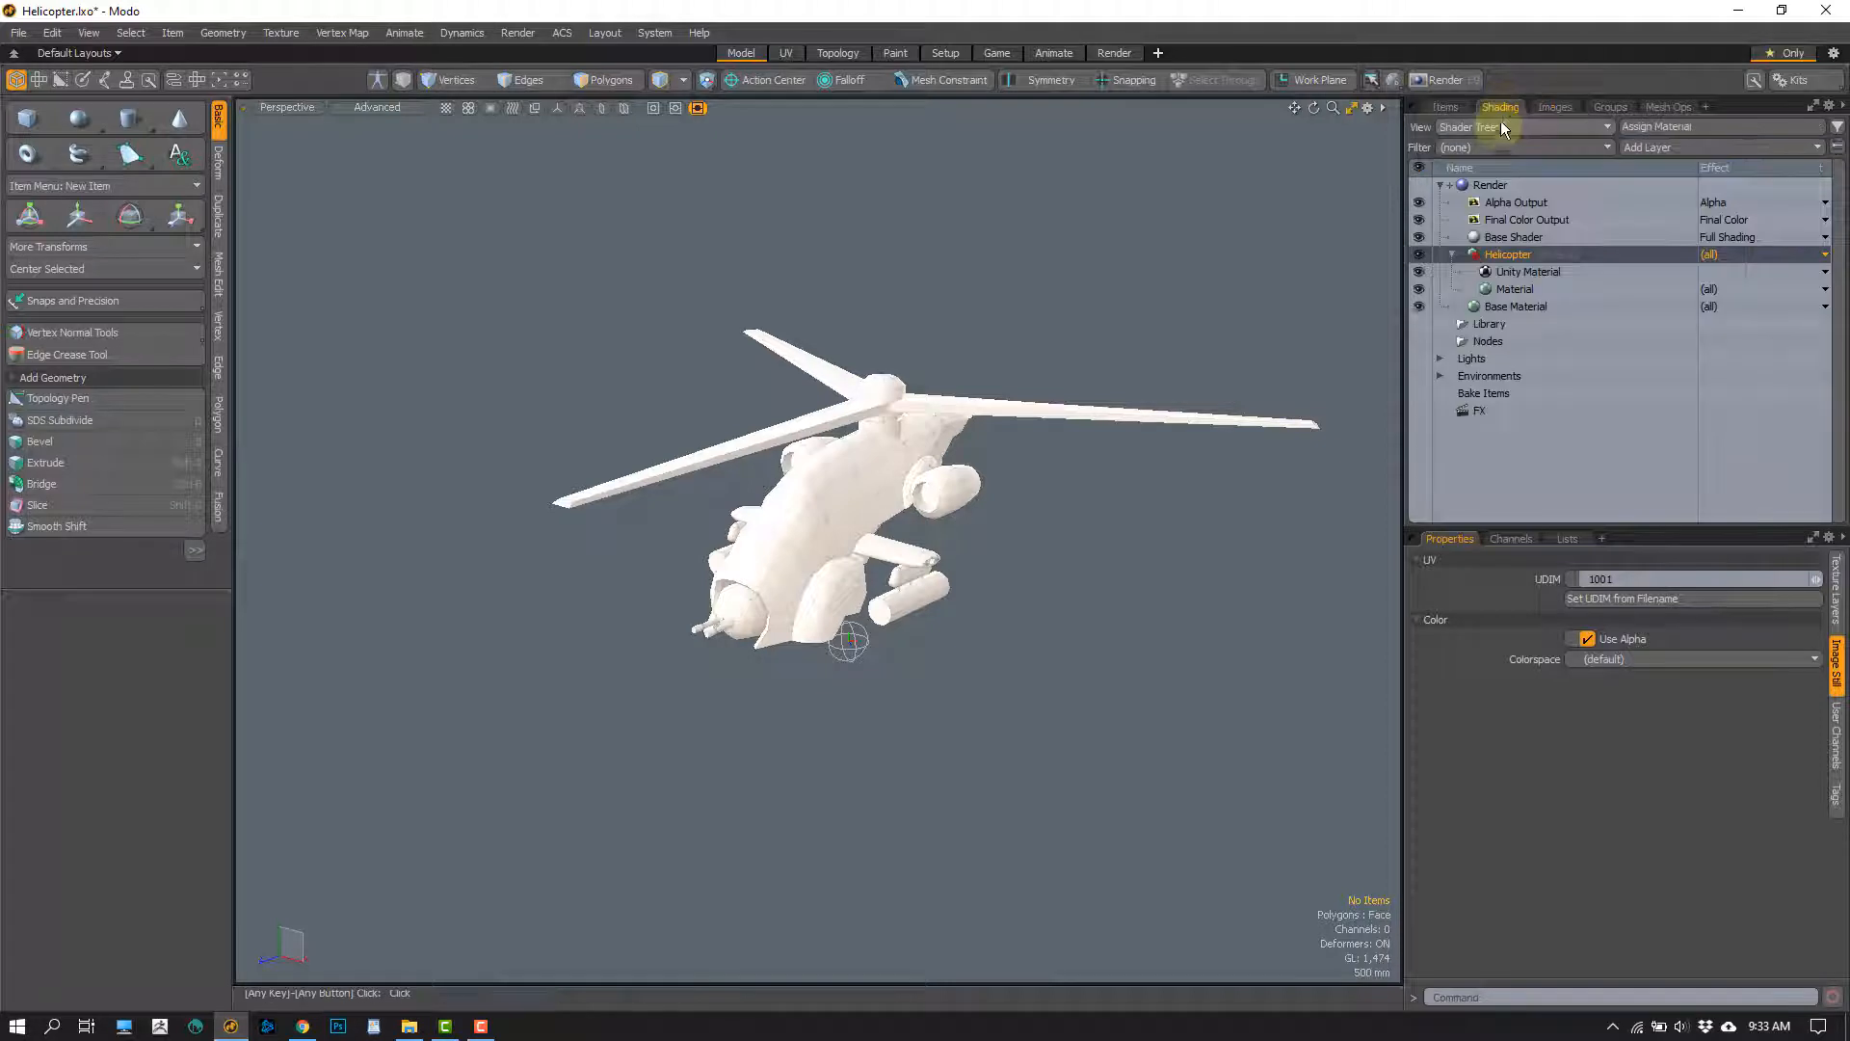
left_click(1530, 273)
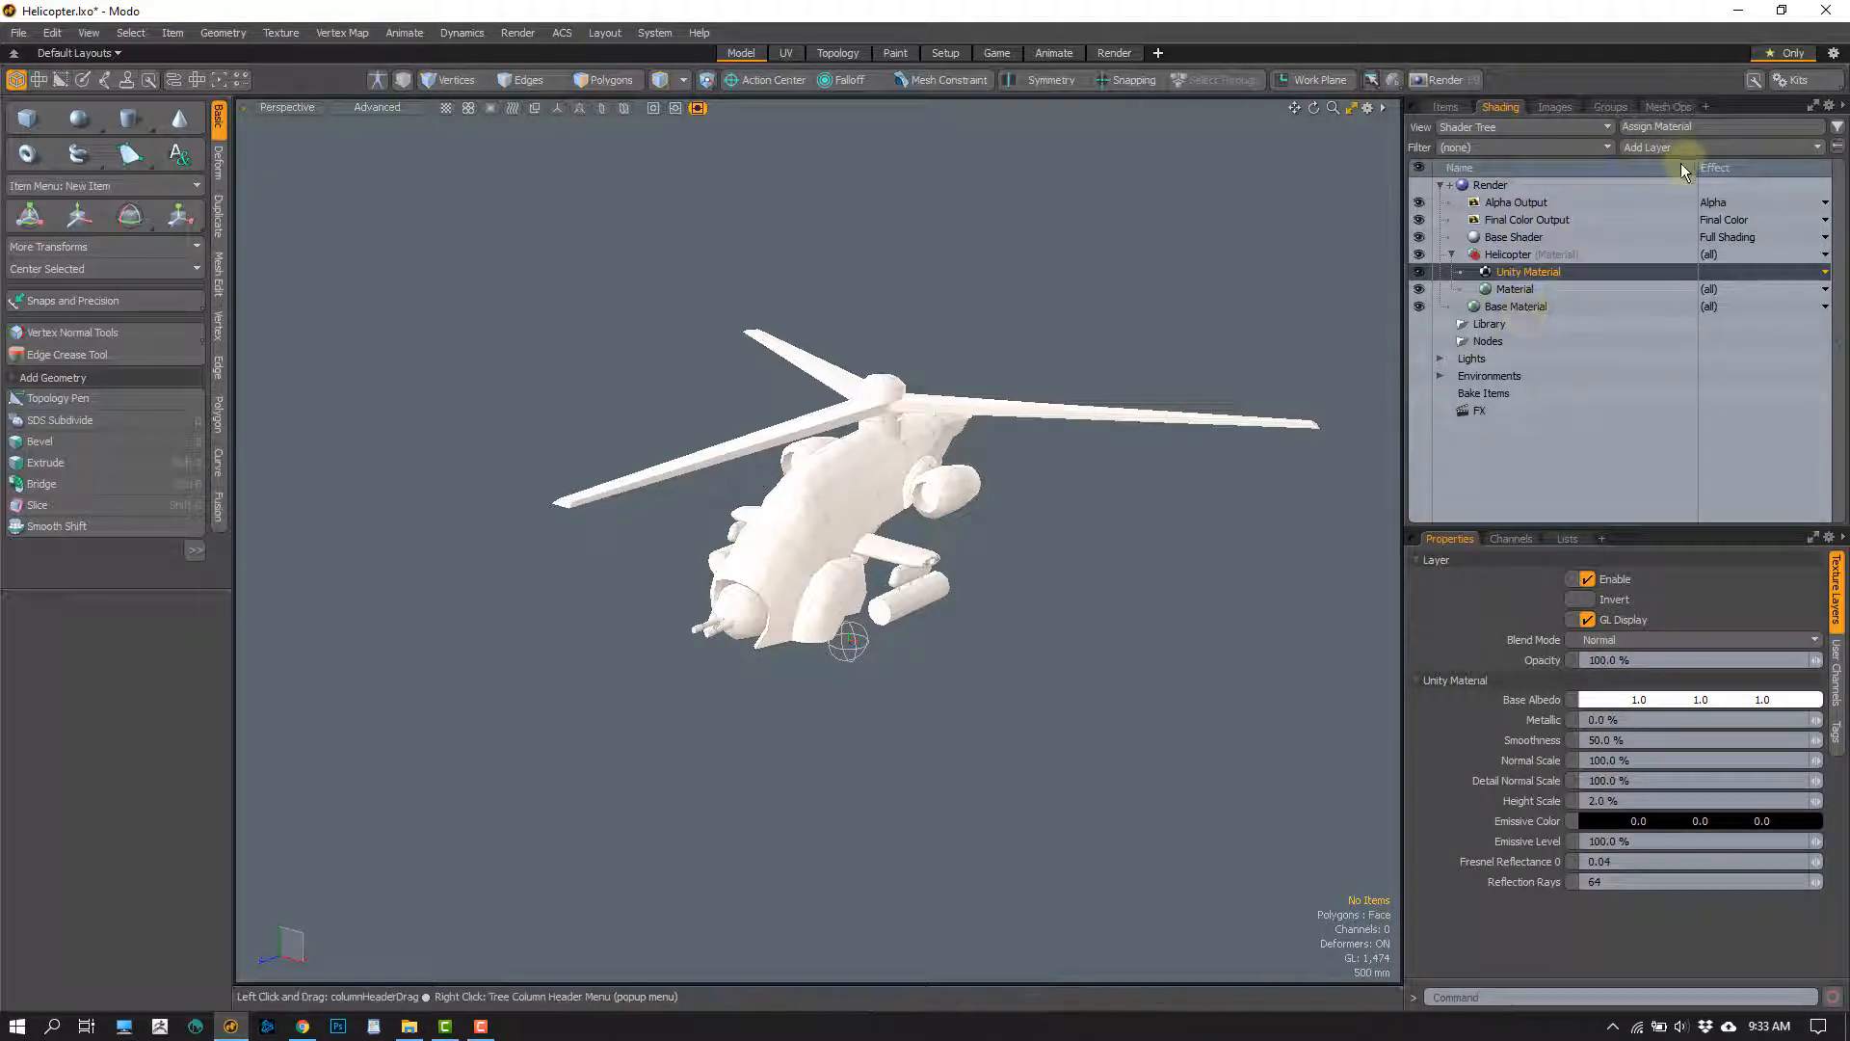
left_click(1513, 288)
left_click(1512, 274)
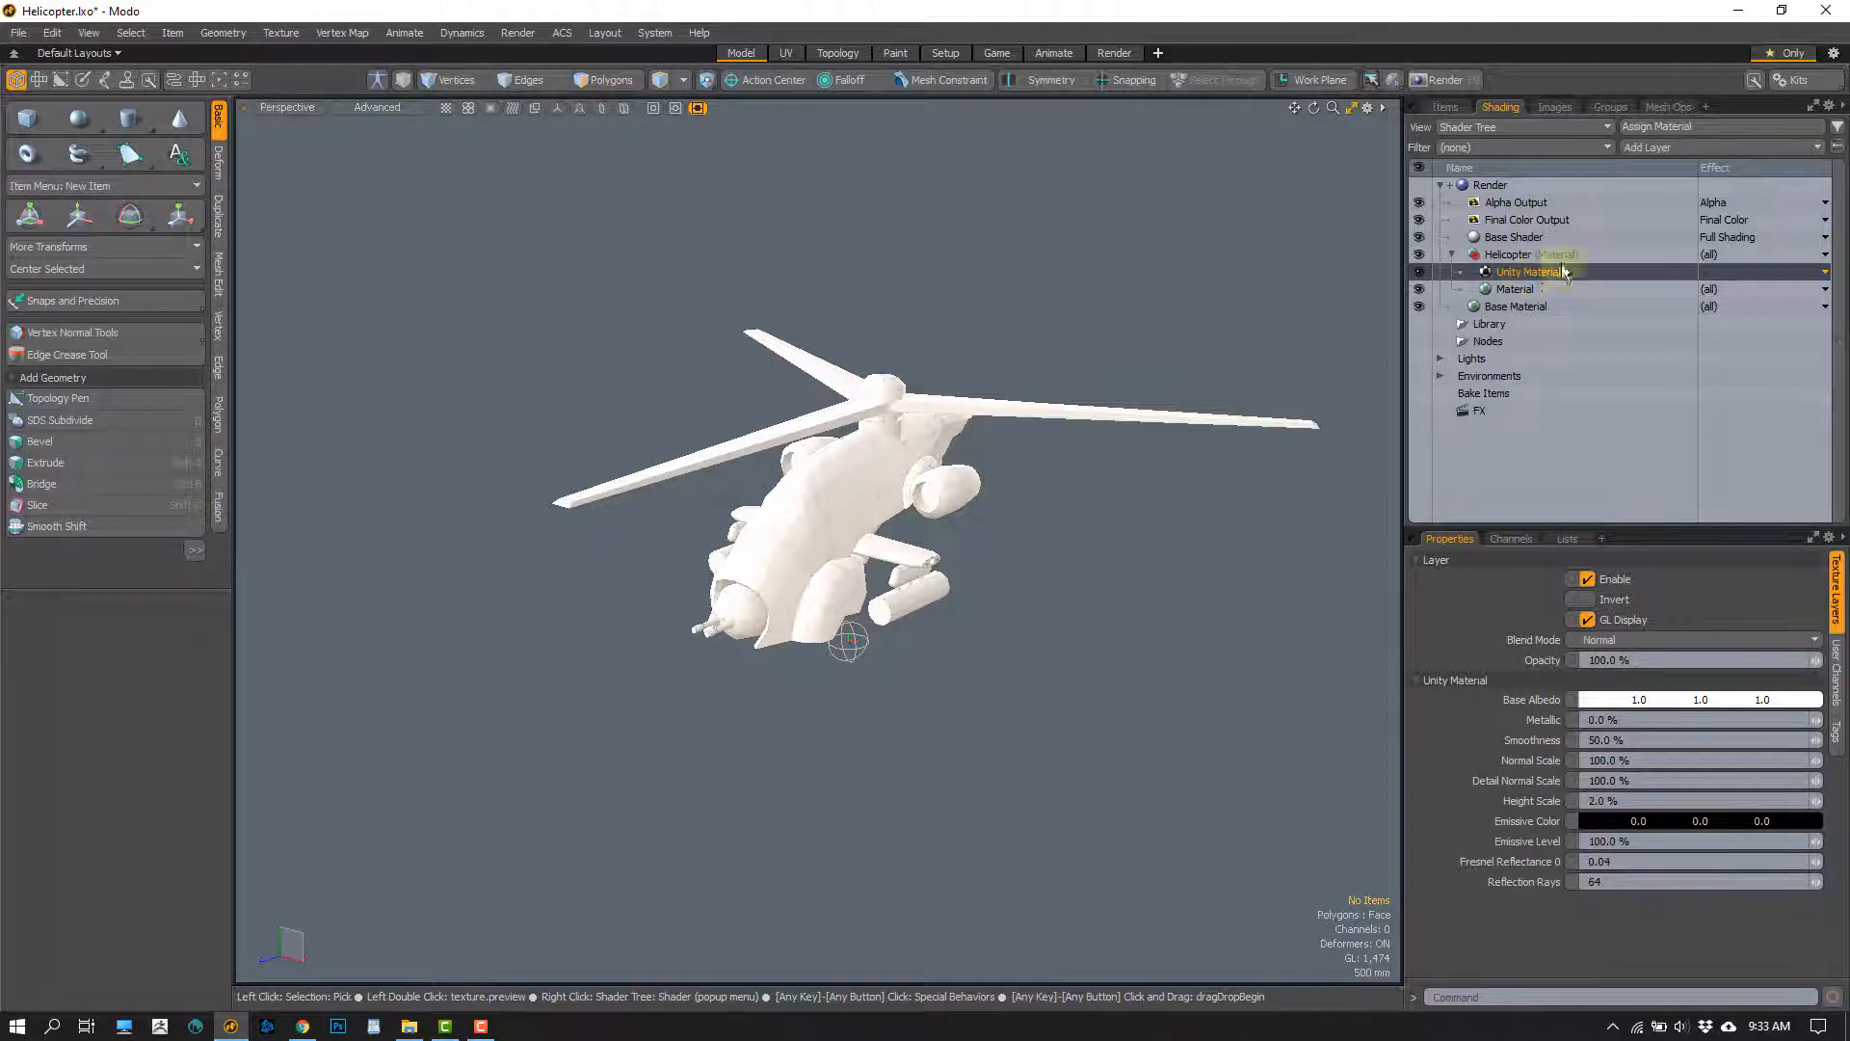
Load Helicopter_Metal.png as an image map layer above the Unity Material in the Helicopter group
left_click(1686, 146)
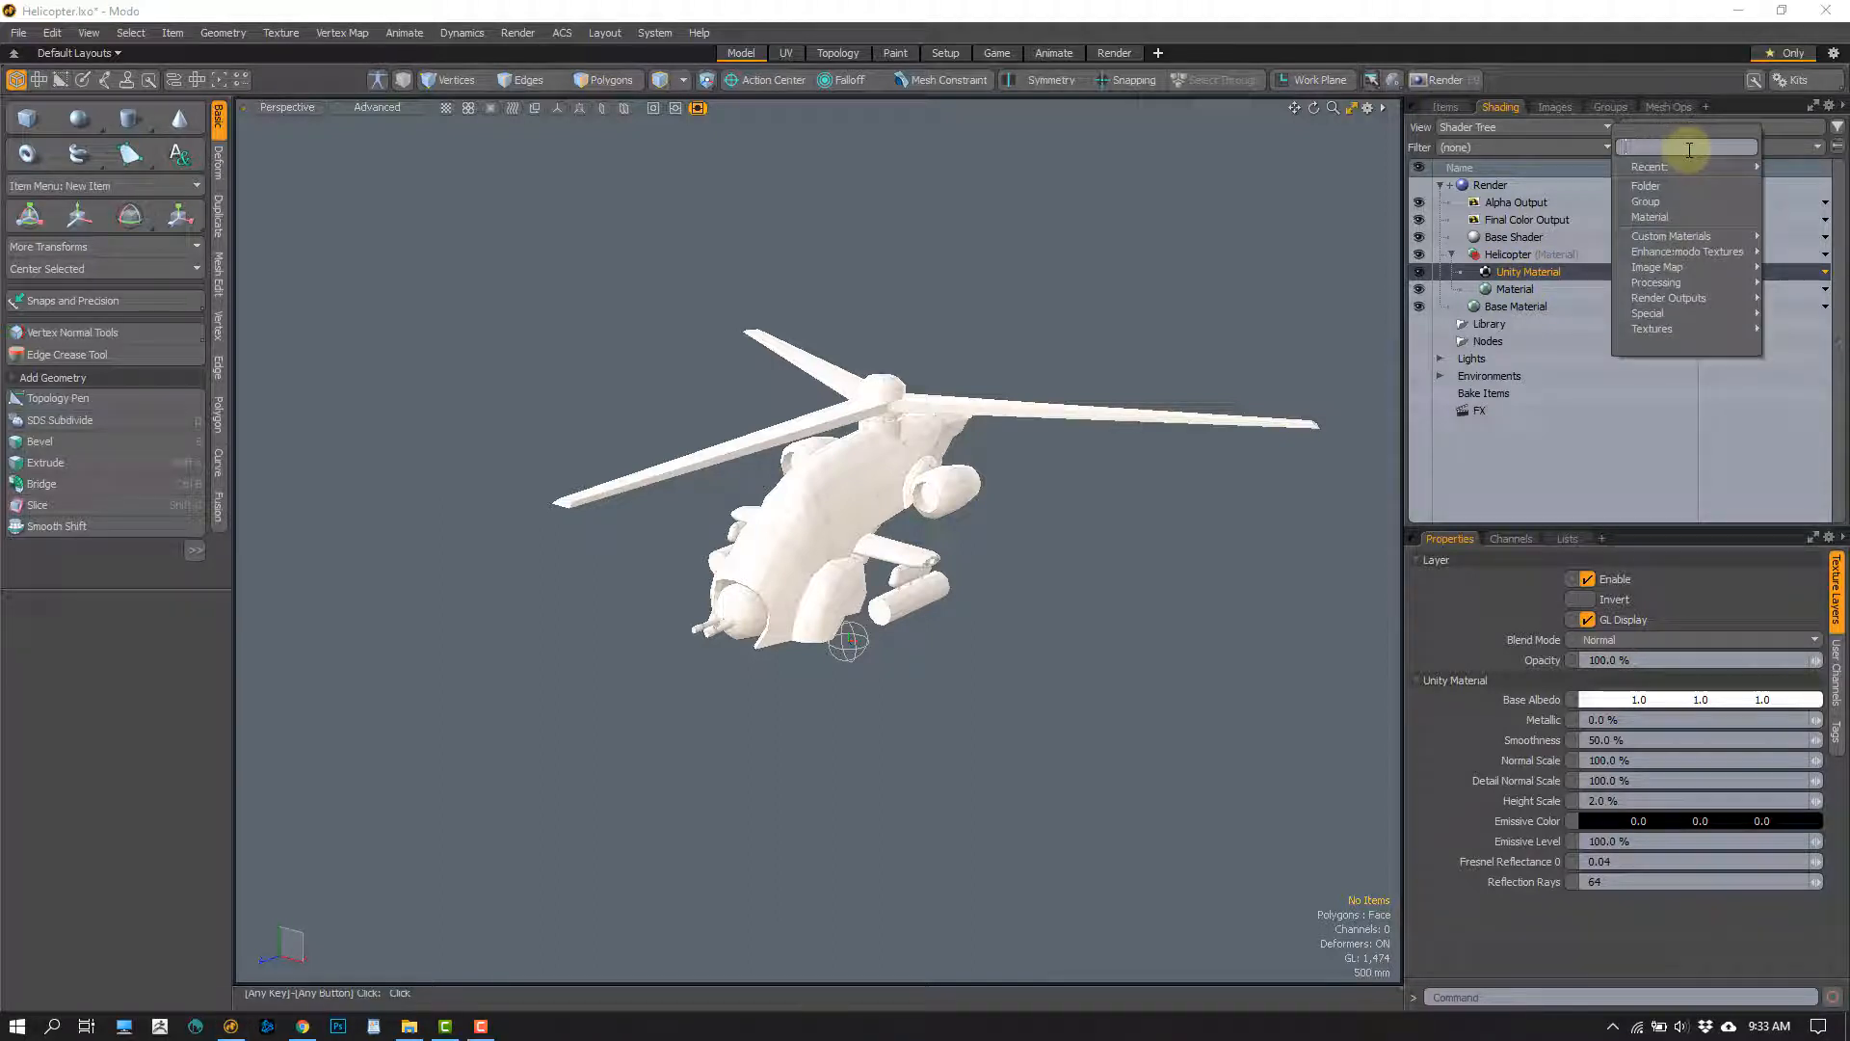
mouse_move(1676, 168)
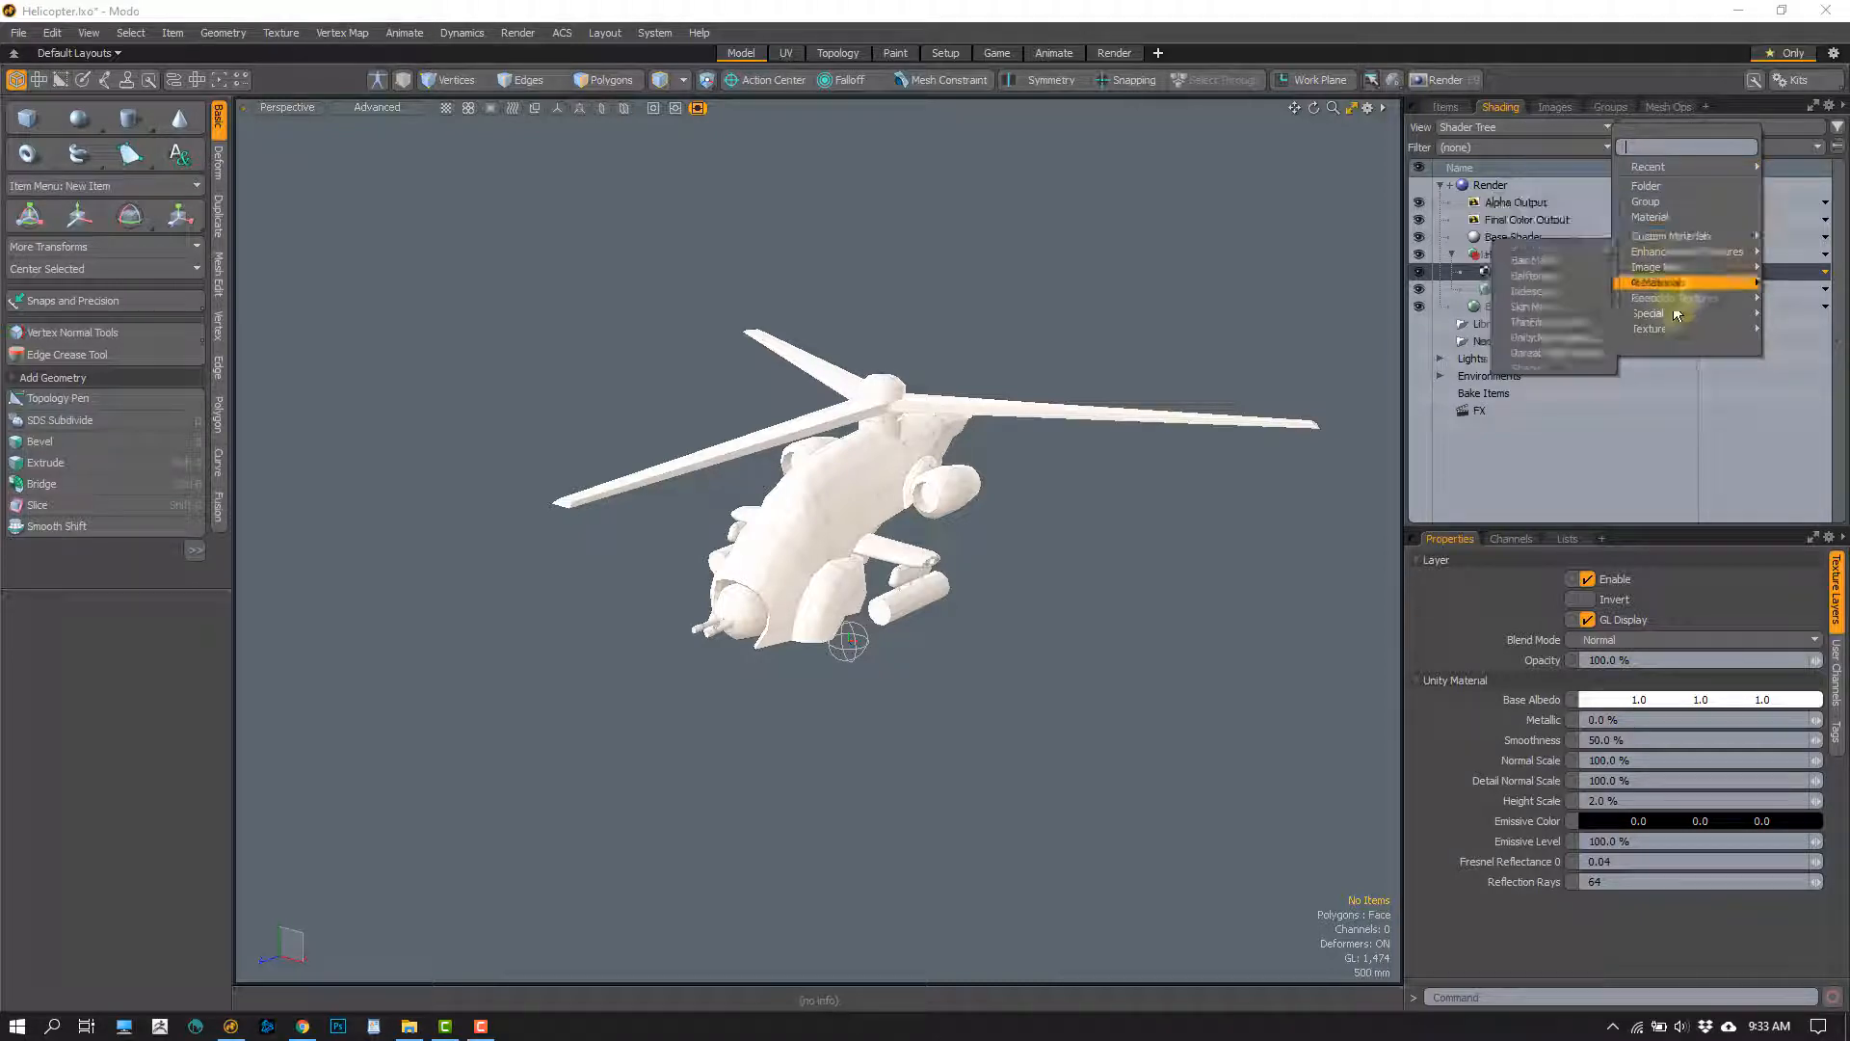
mouse_move(1652, 268)
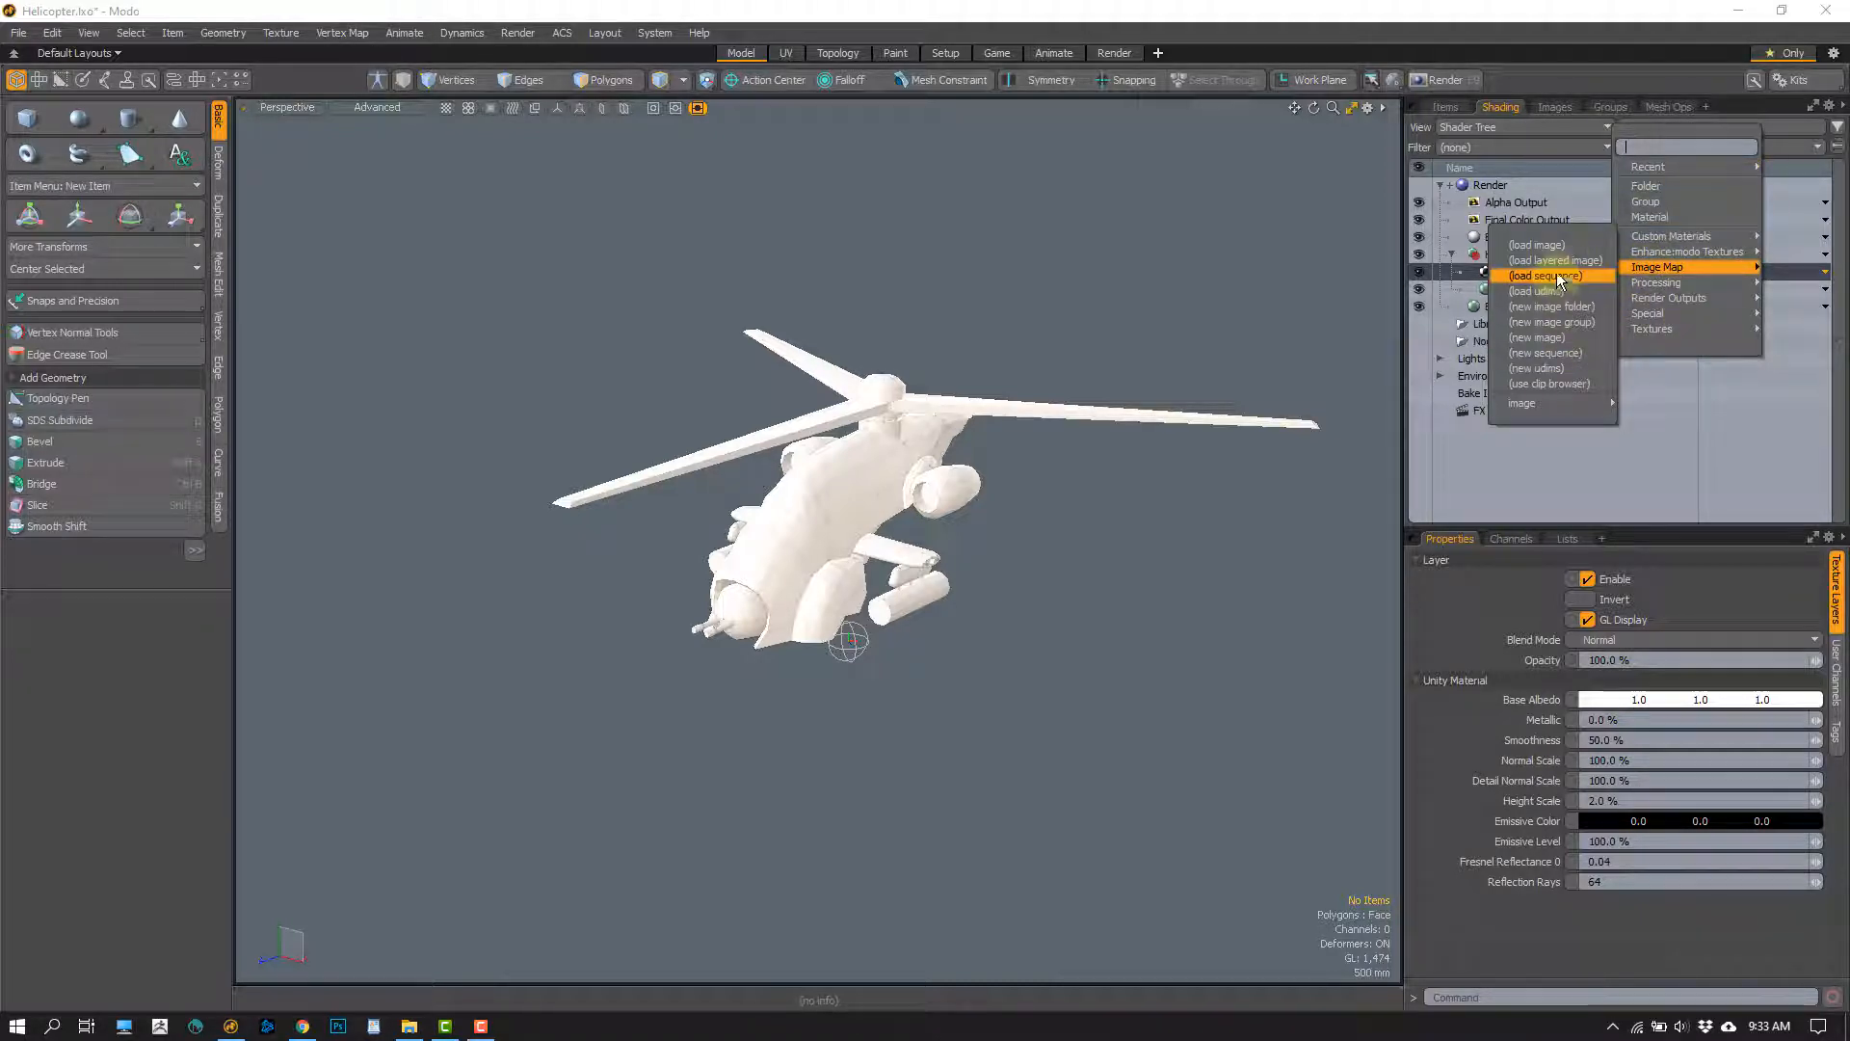
left_click(1543, 248)
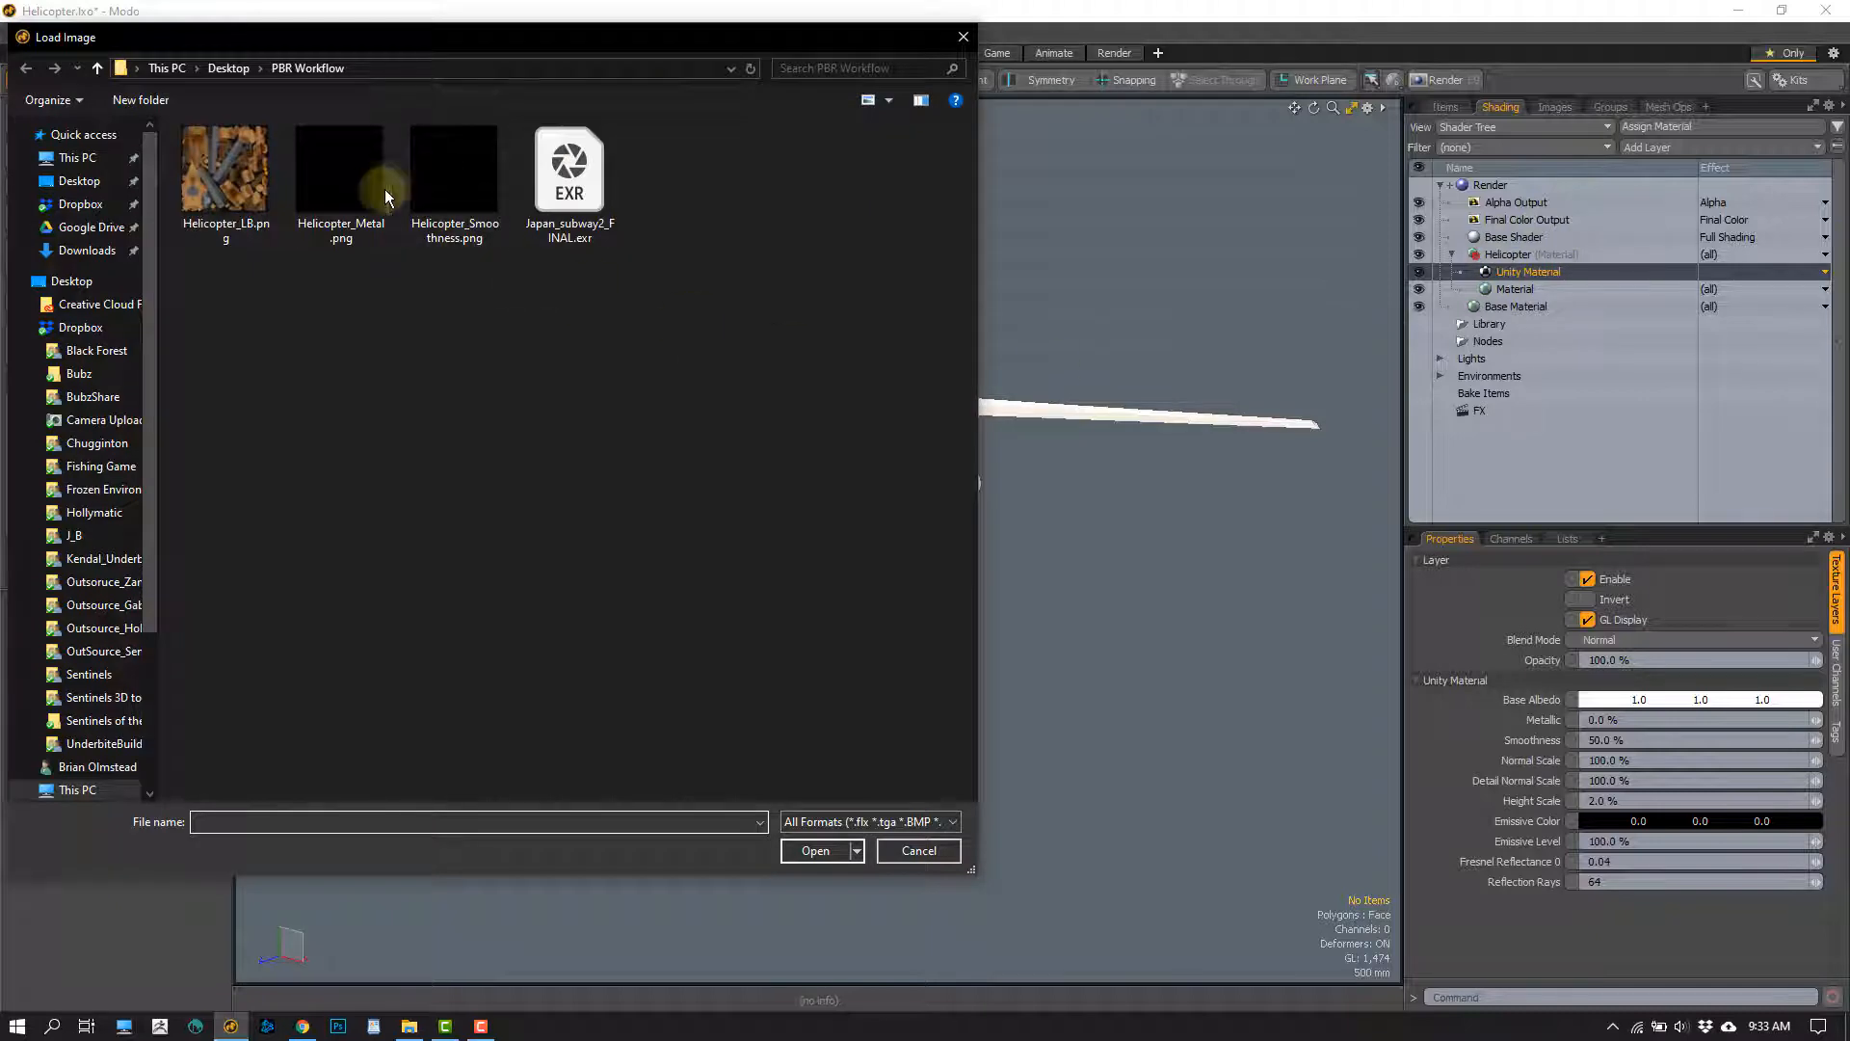
left_click(384, 189)
left_click(815, 852)
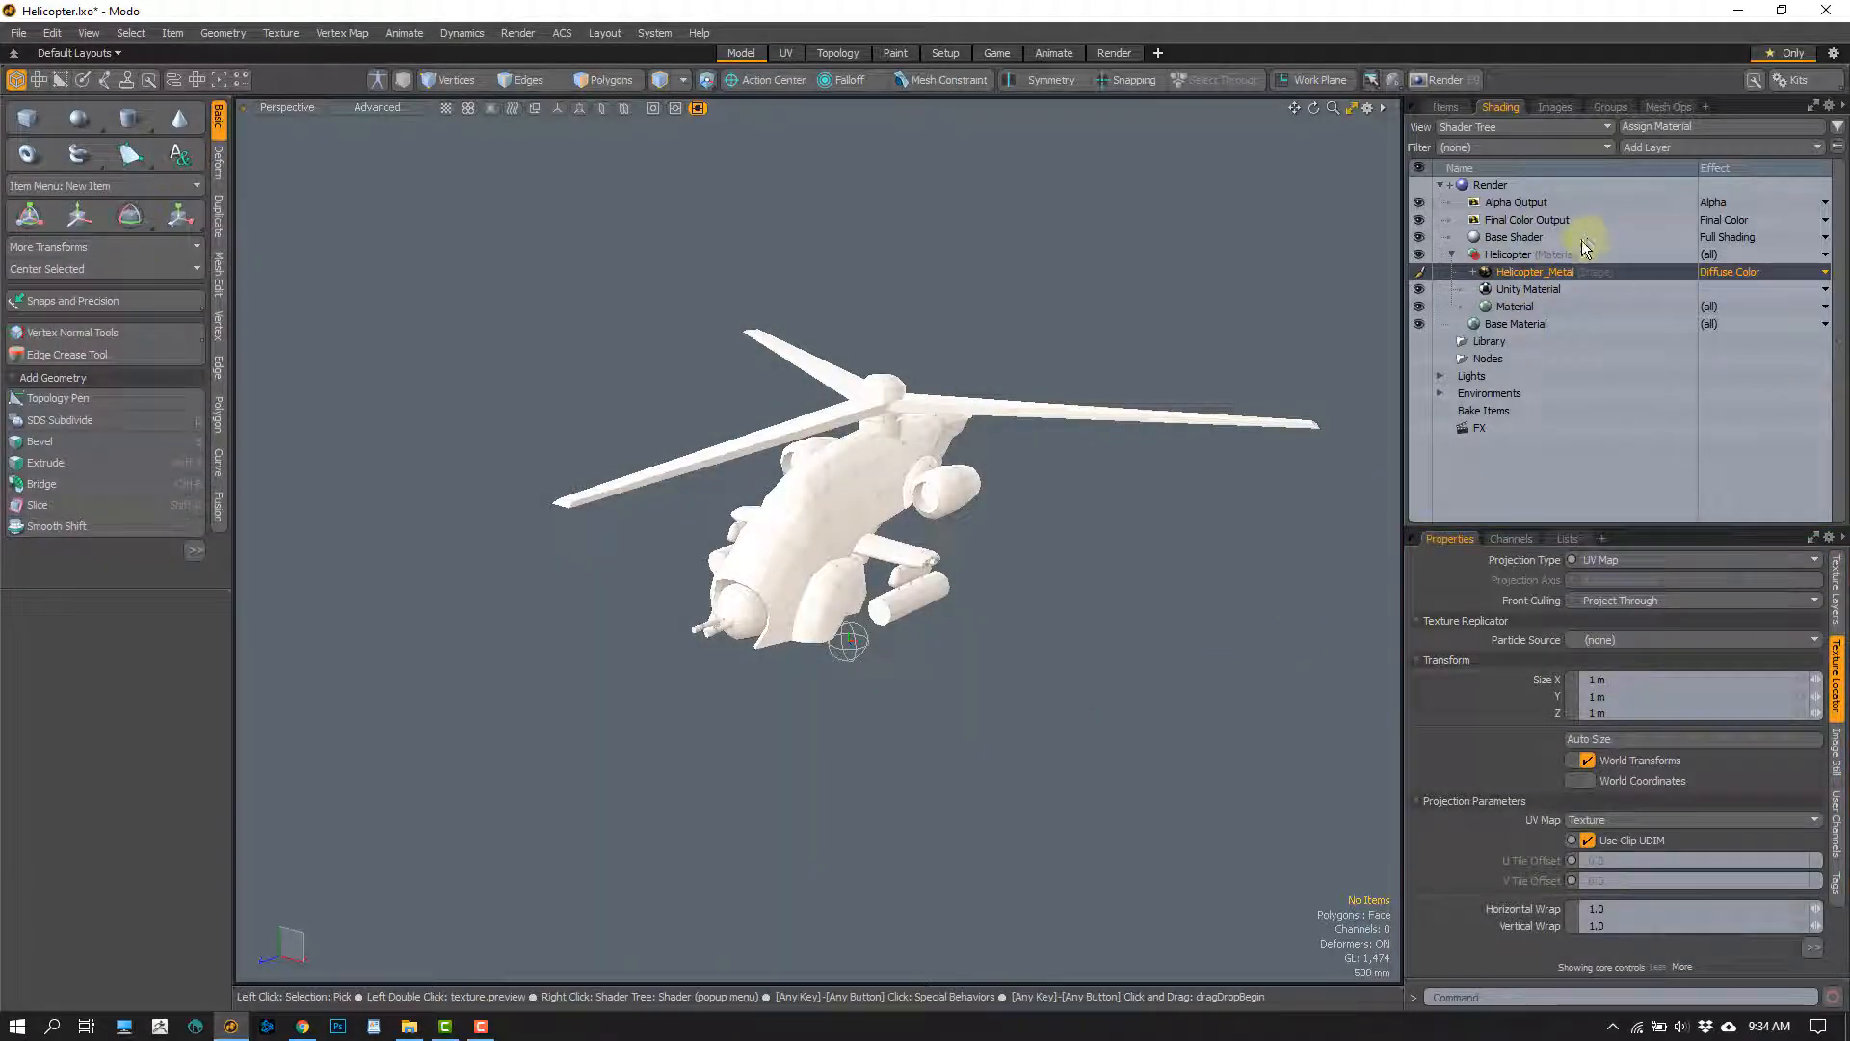
Switch to File Explorer and bring Helicopter_Smoothness.png from the PBR Workflow folder into Modo's Helicopter group, above the Helicopter_Metal layer
left_click(409, 1027)
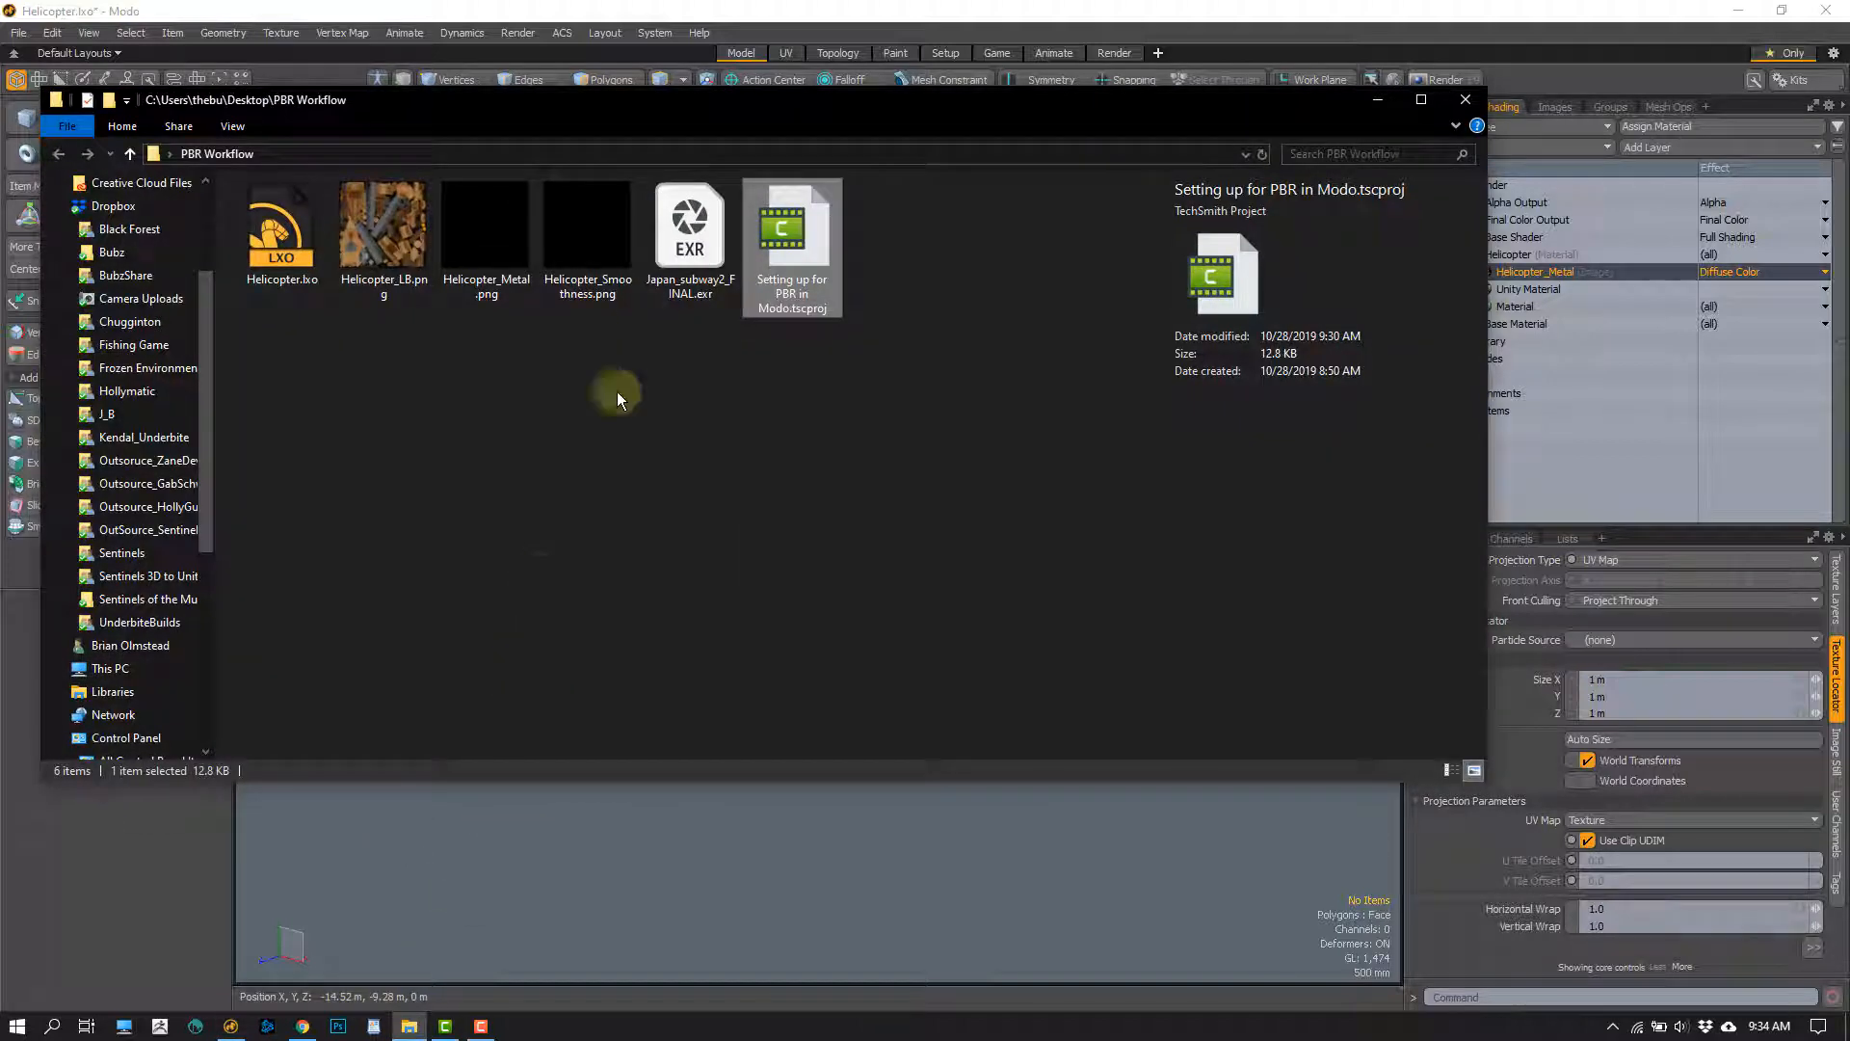
left_click(594, 231)
mouse_move(590, 237)
left_mouse_down()
mouse_move(1140, 500)
mouse_move(1552, 307)
mouse_move(1556, 252)
mouse_move(1557, 274)
left_mouse_up()
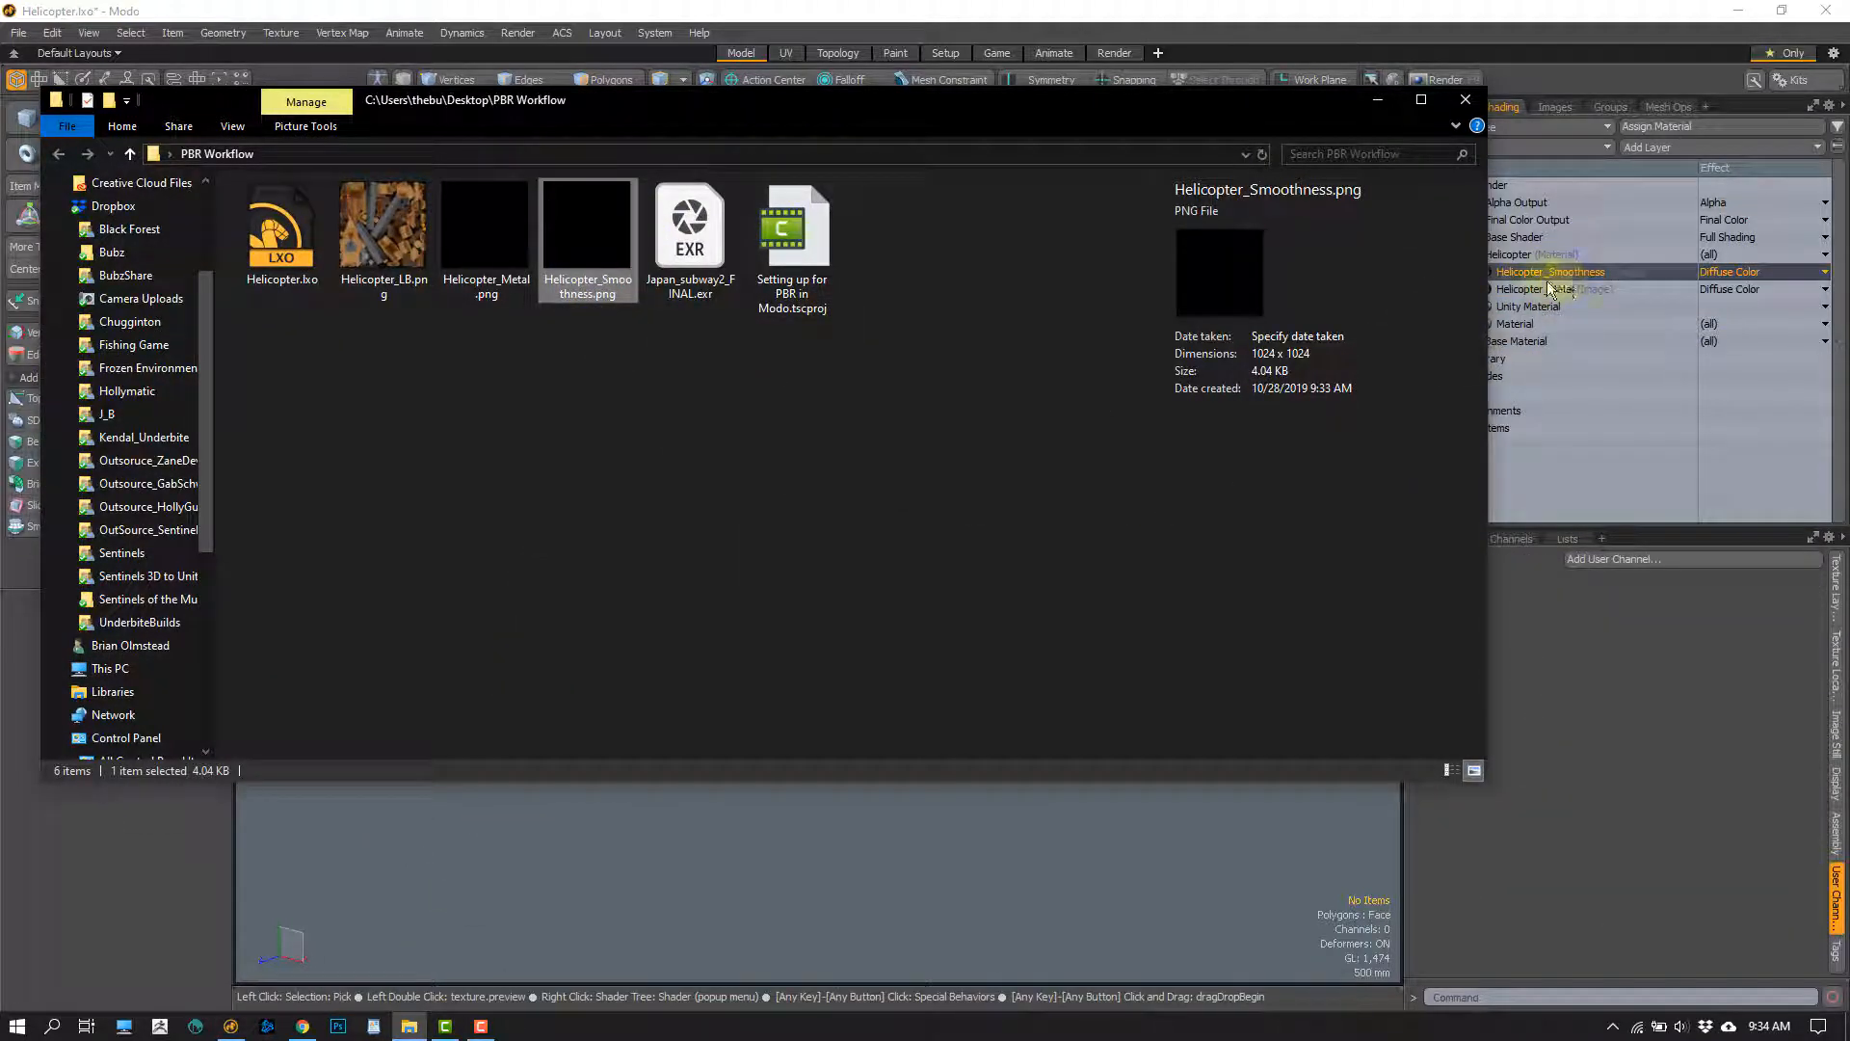
Add Helicopter_LB.png from the PBR Workflow folder above the Helicopter_Smoothness layer in the Helicopter group, and preview the image file
left_click(383, 225)
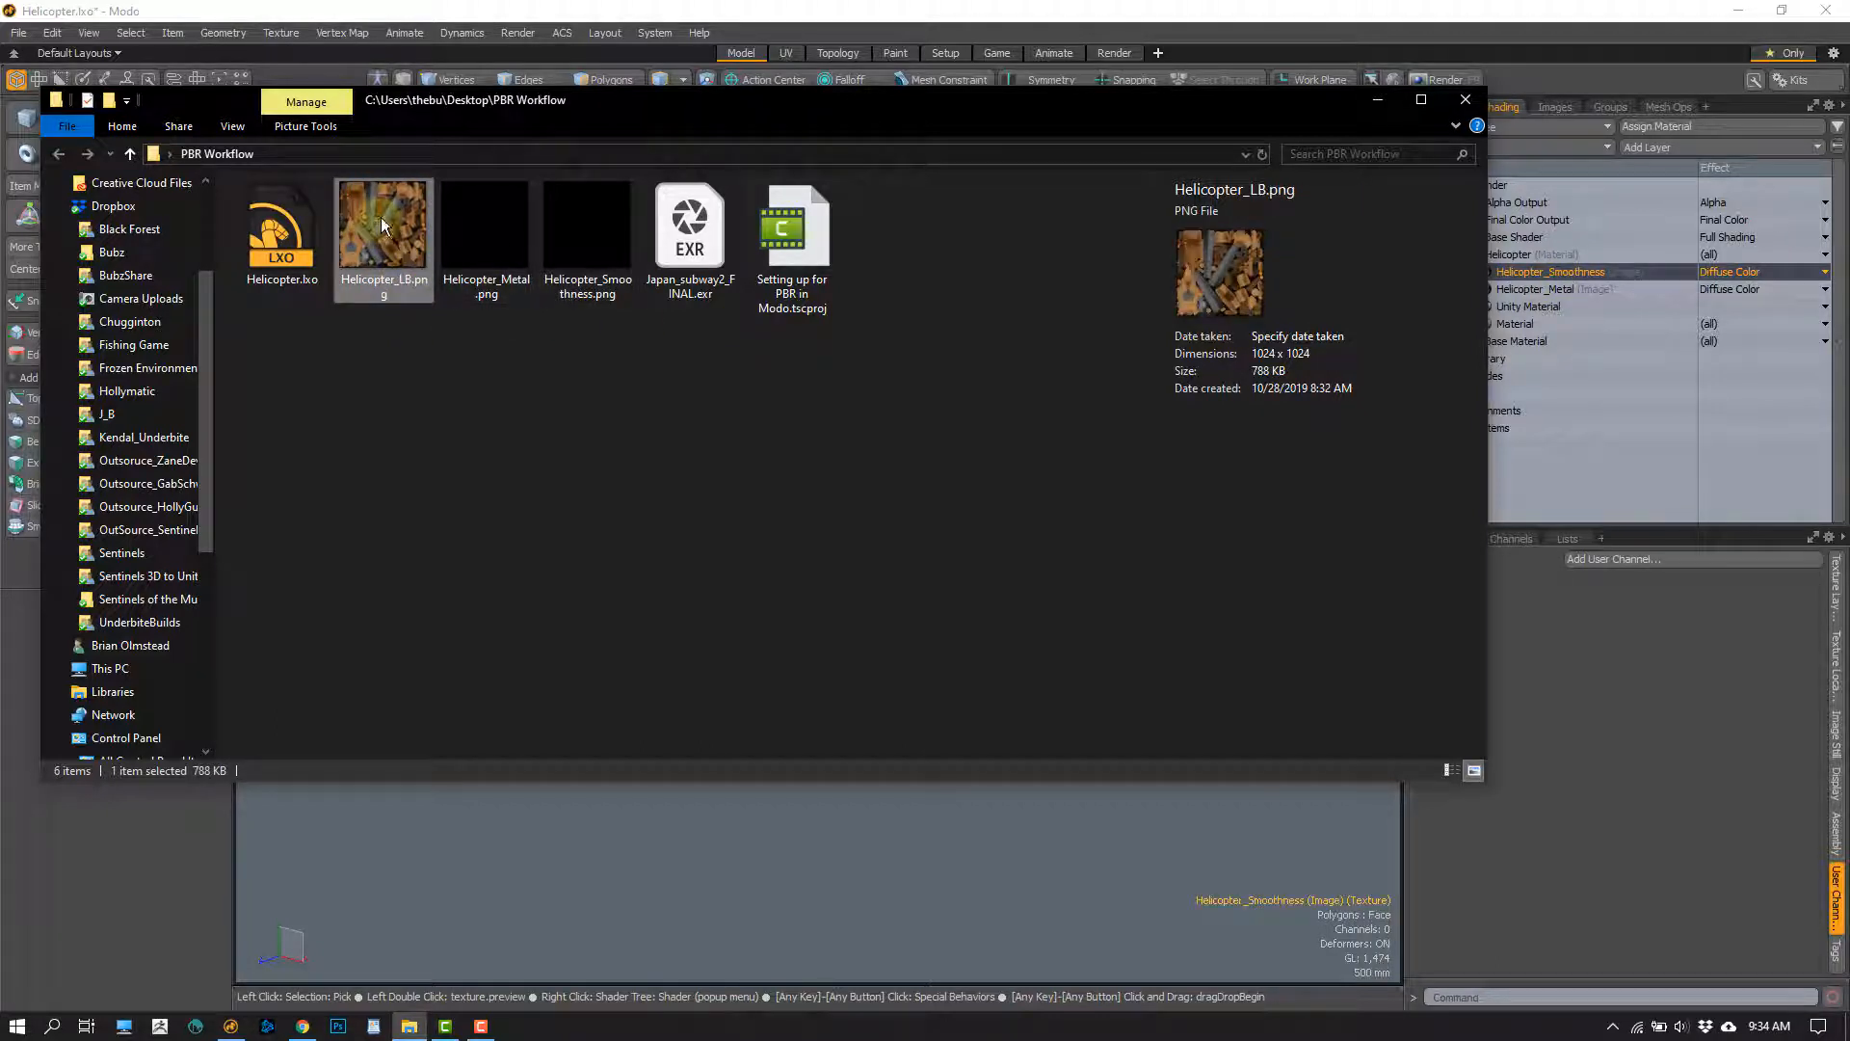
mouse_move(379, 217)
left_mouse_down()
mouse_move(1339, 638)
mouse_move(1601, 264)
left_mouse_up()
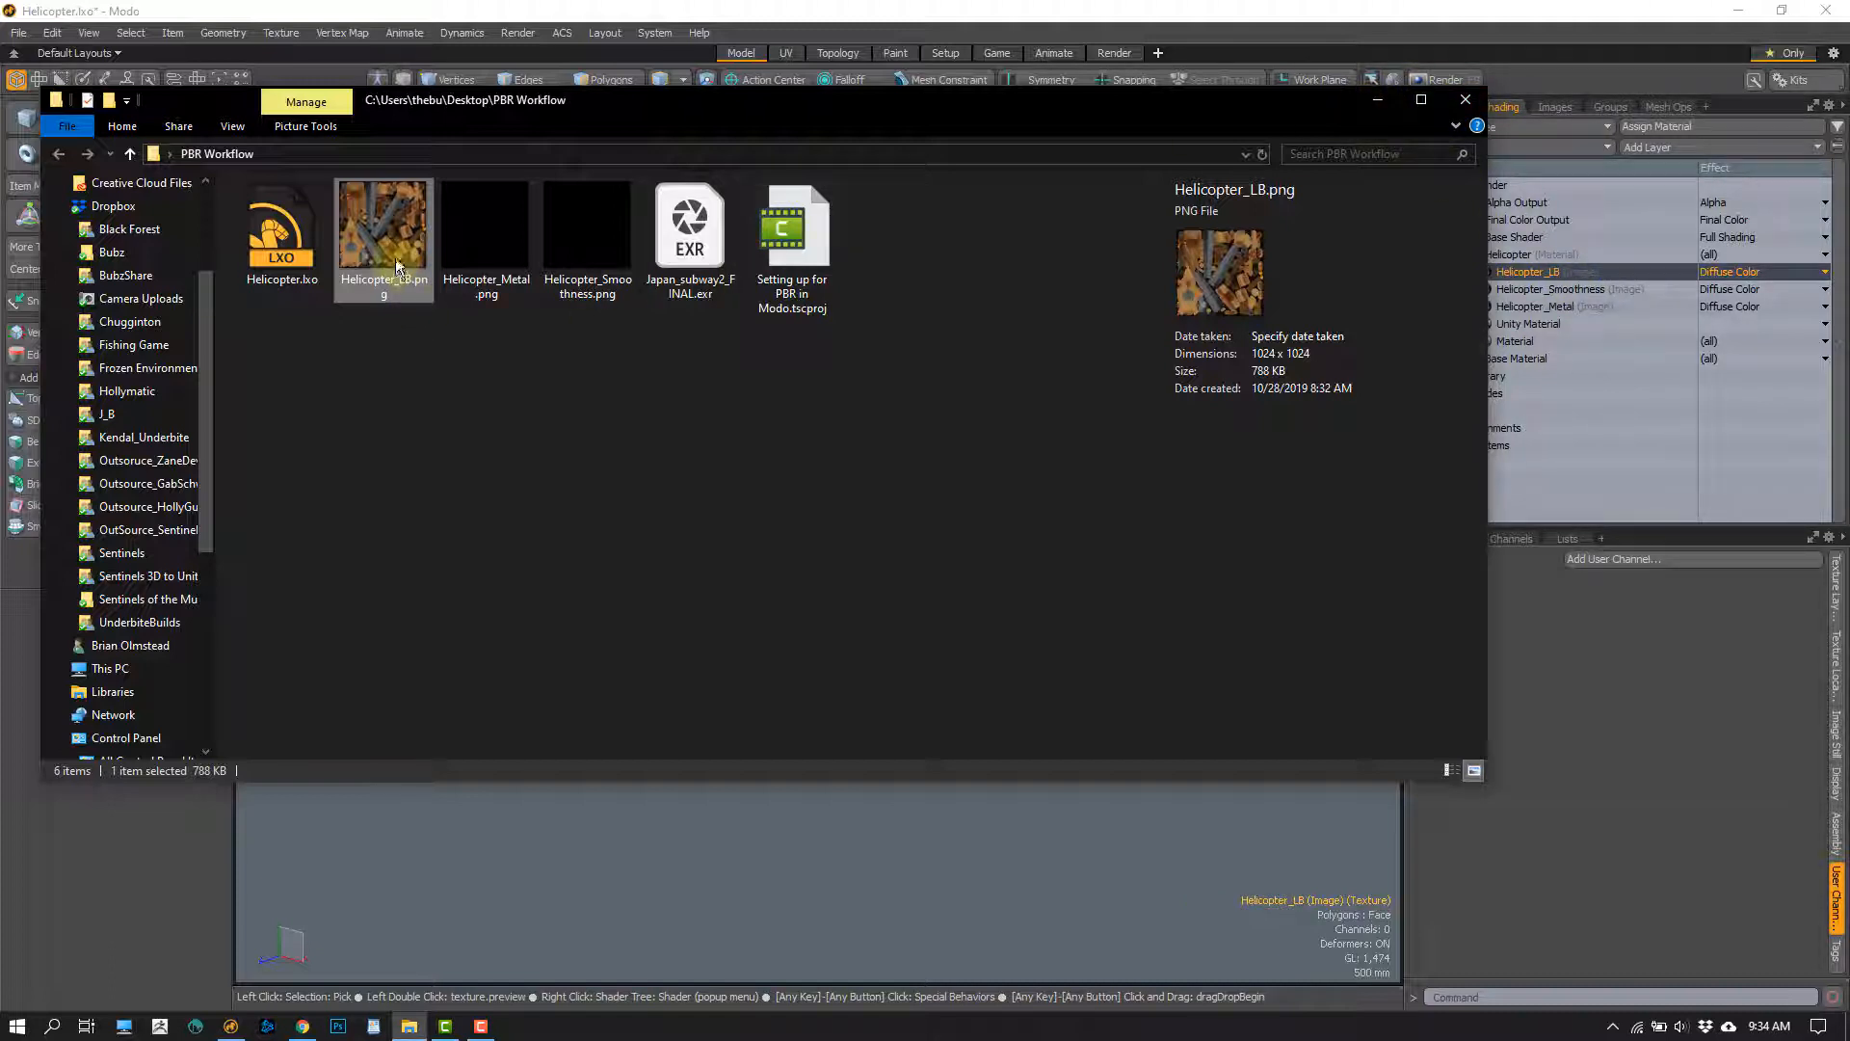
double_click(407, 293)
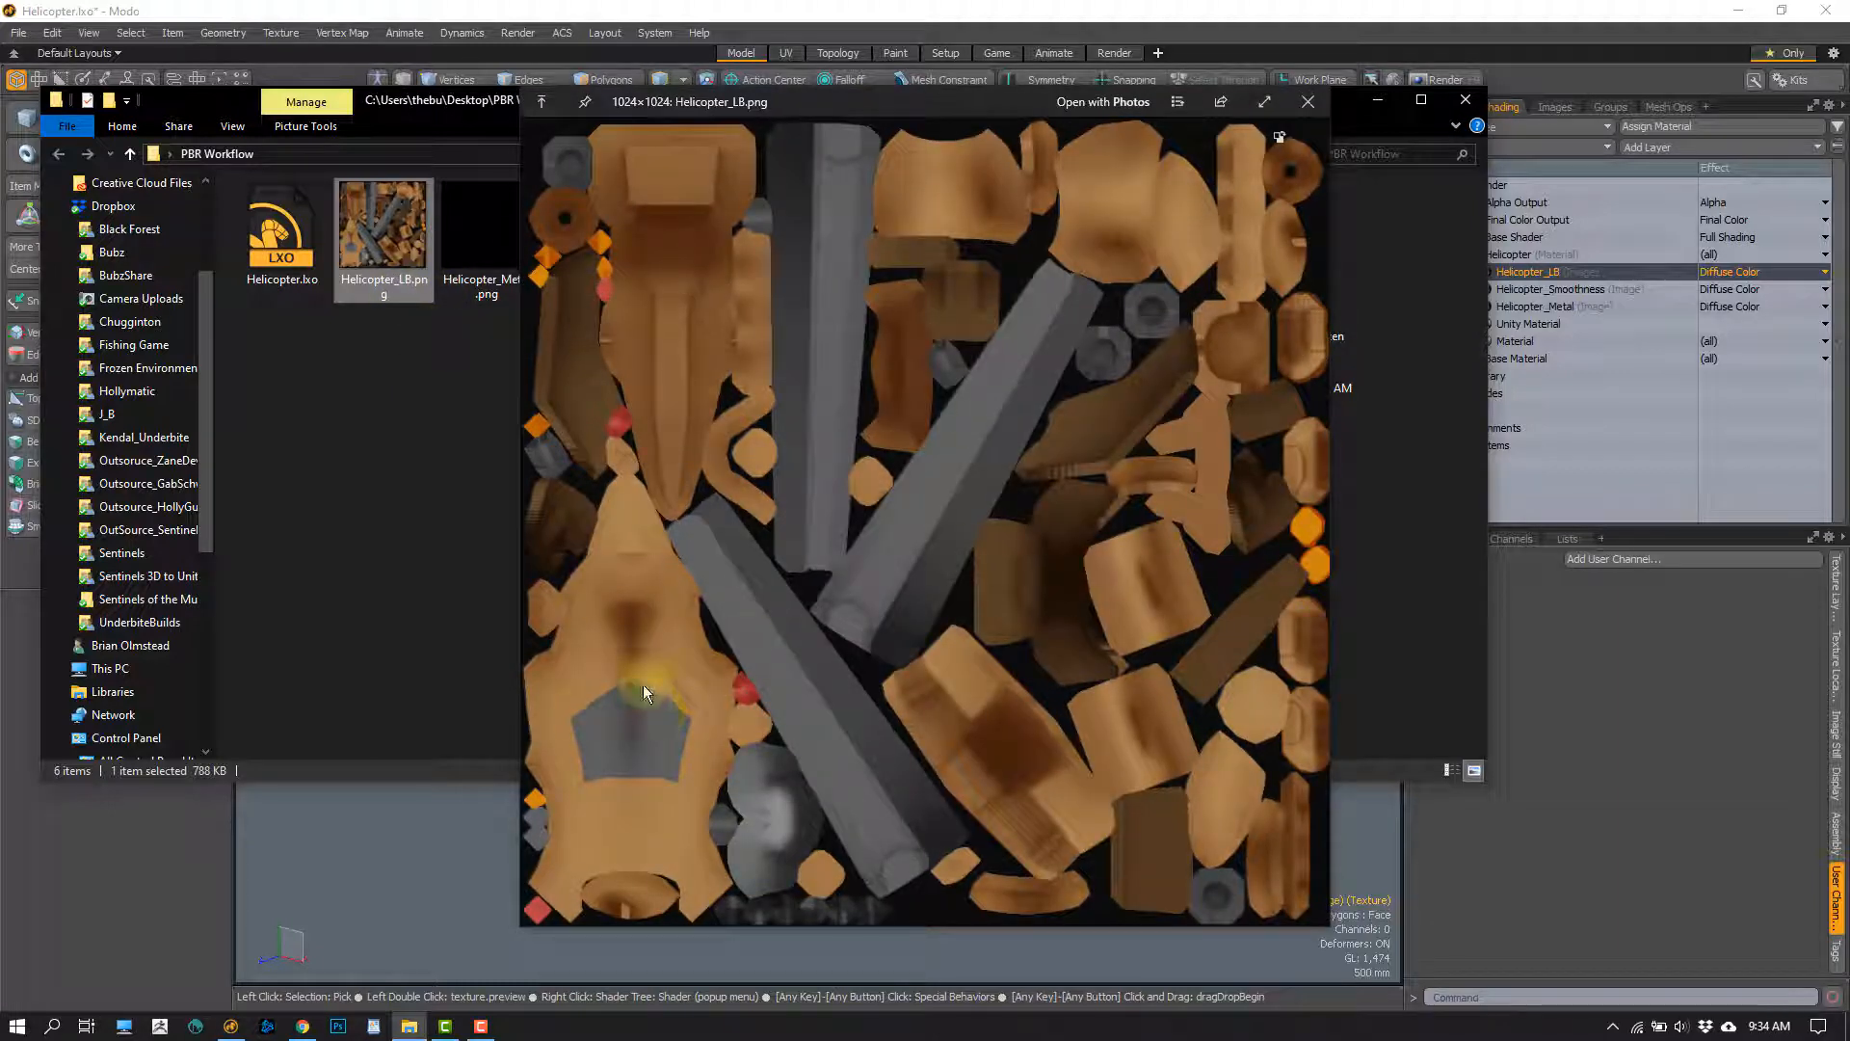
key("space")
left_click(1463, 102)
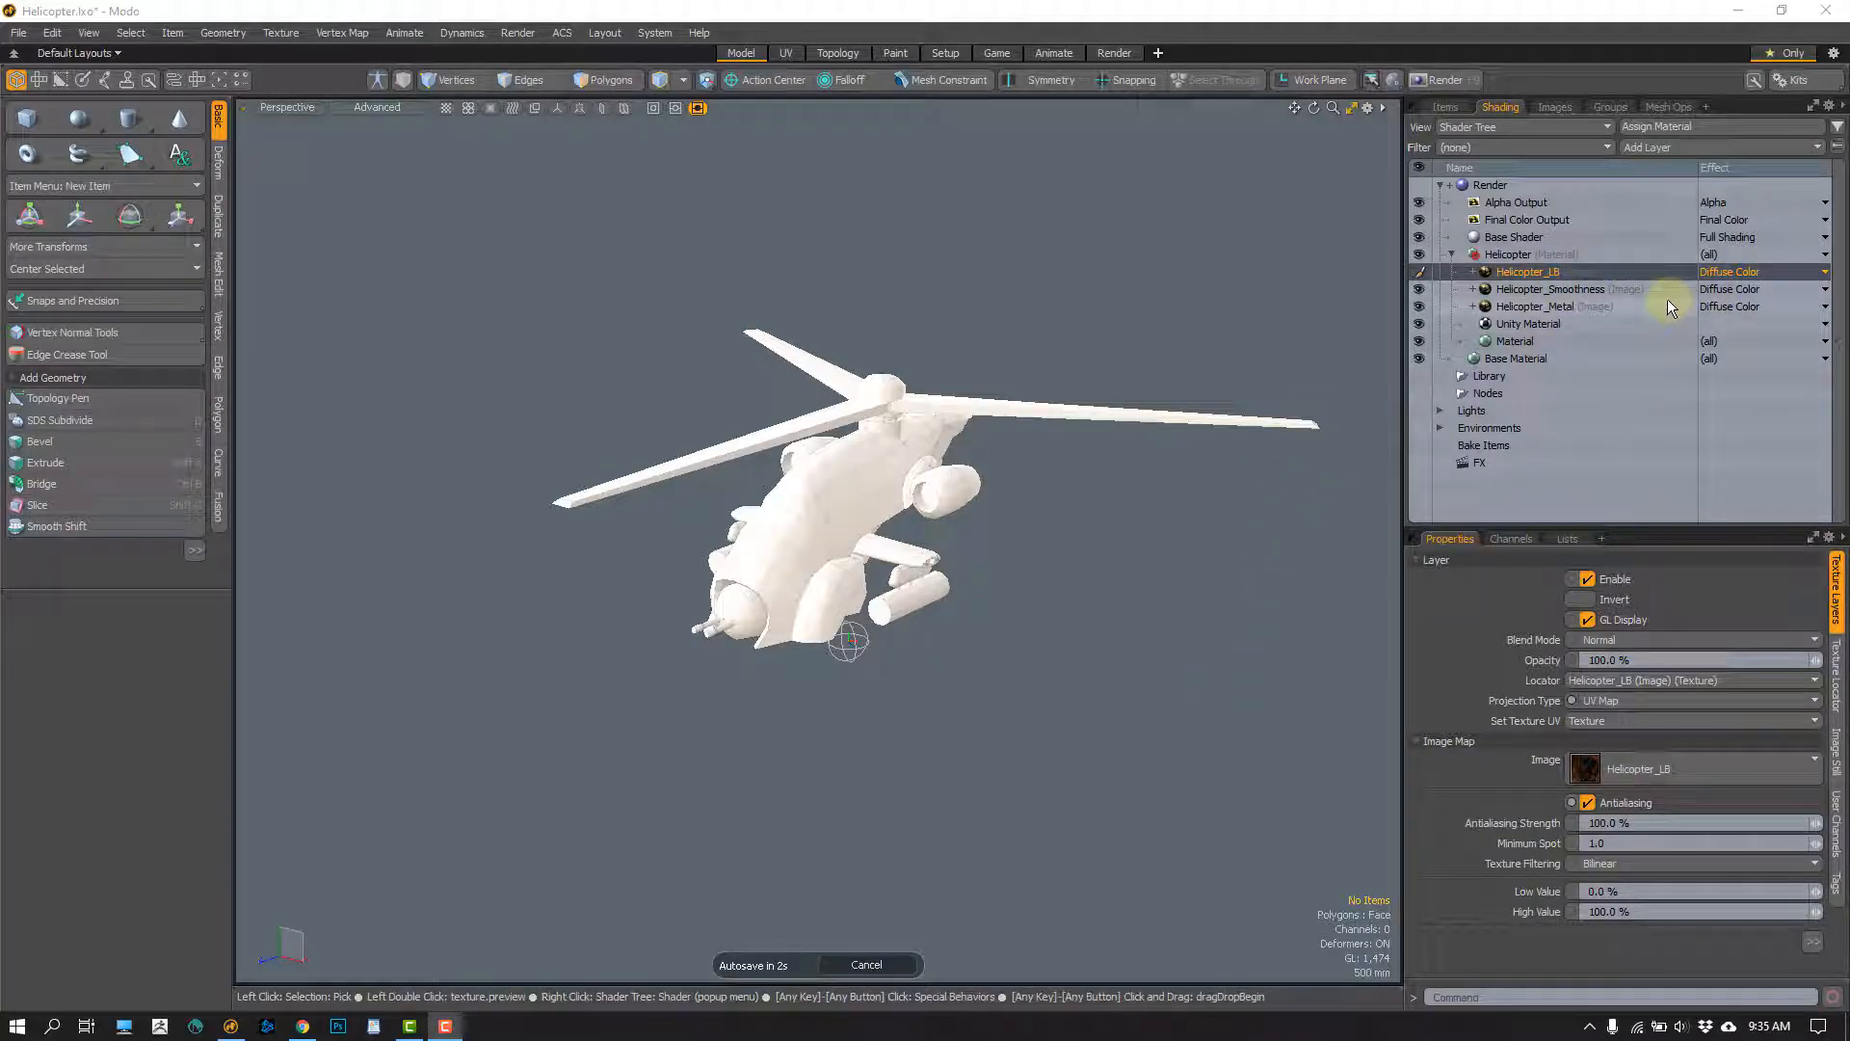
Set the Helicopter_LB layer's effect to Unity Albedo in the Shader Tree
double_click(1557, 273)
key("Return")
left_click(1725, 273)
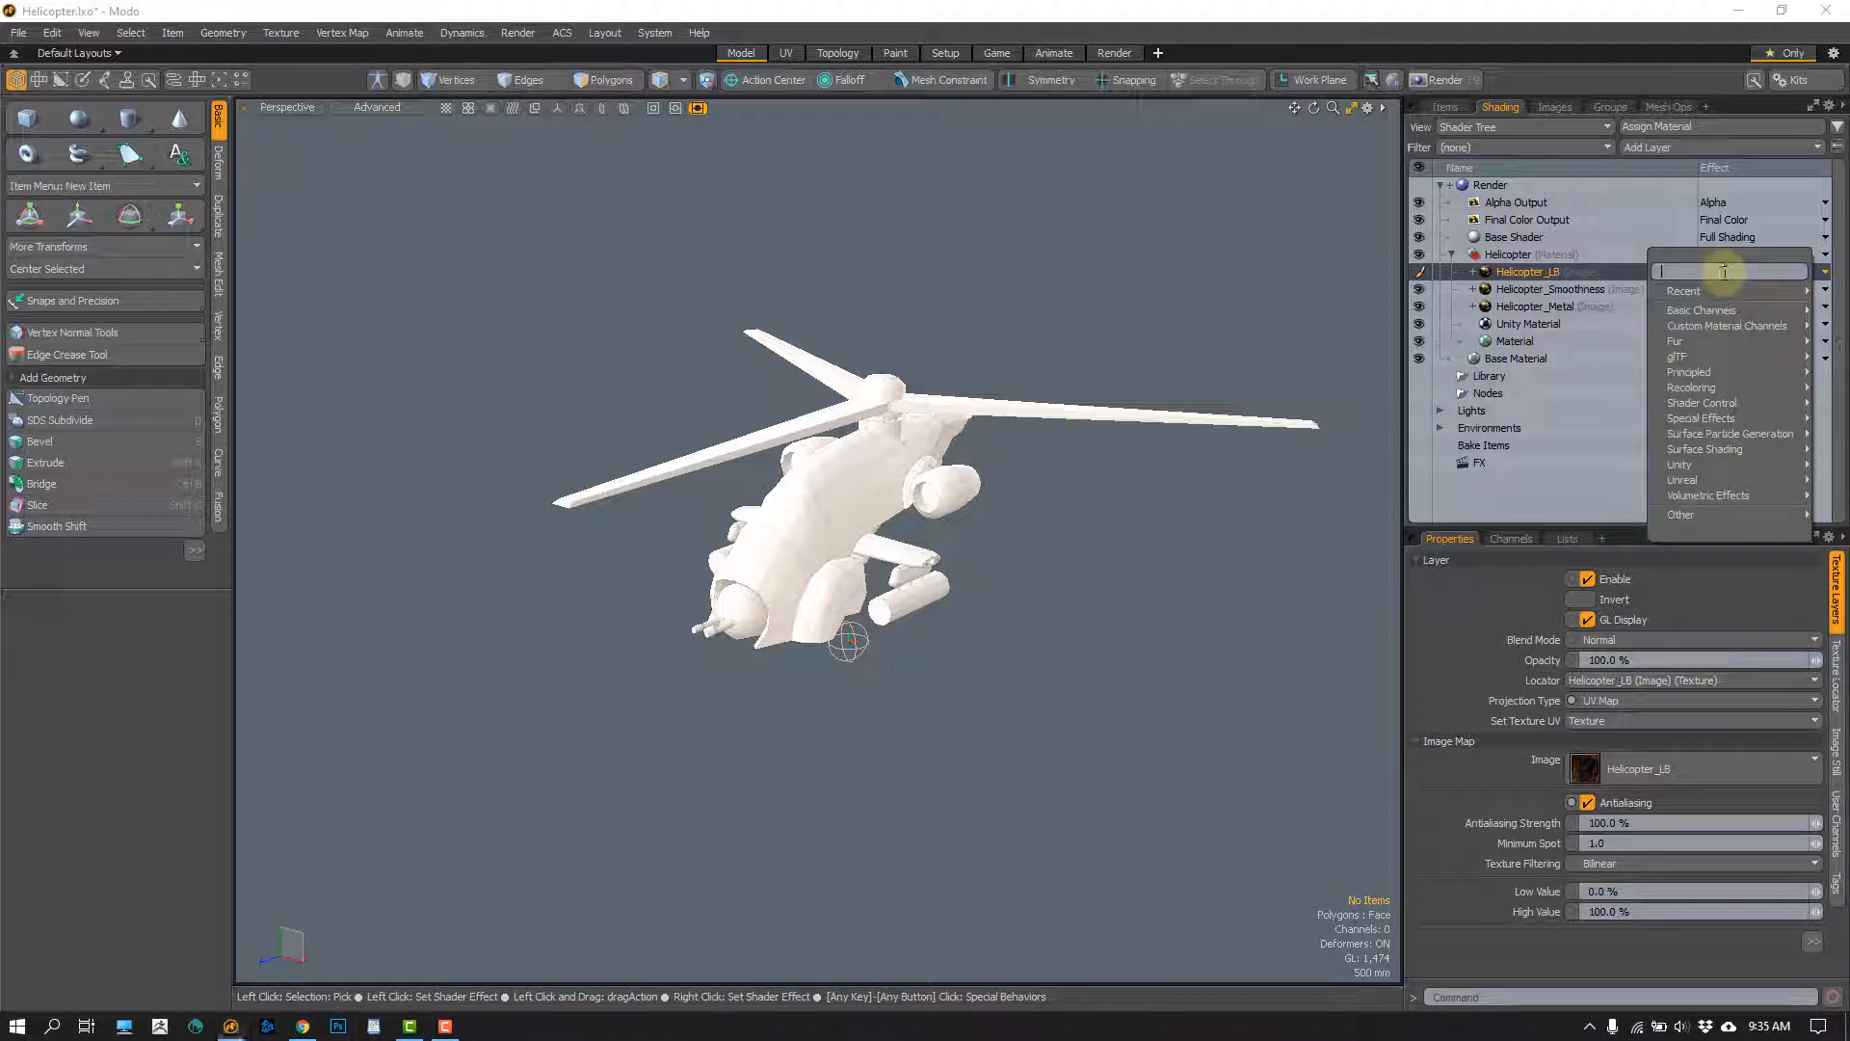
mouse_move(1684, 468)
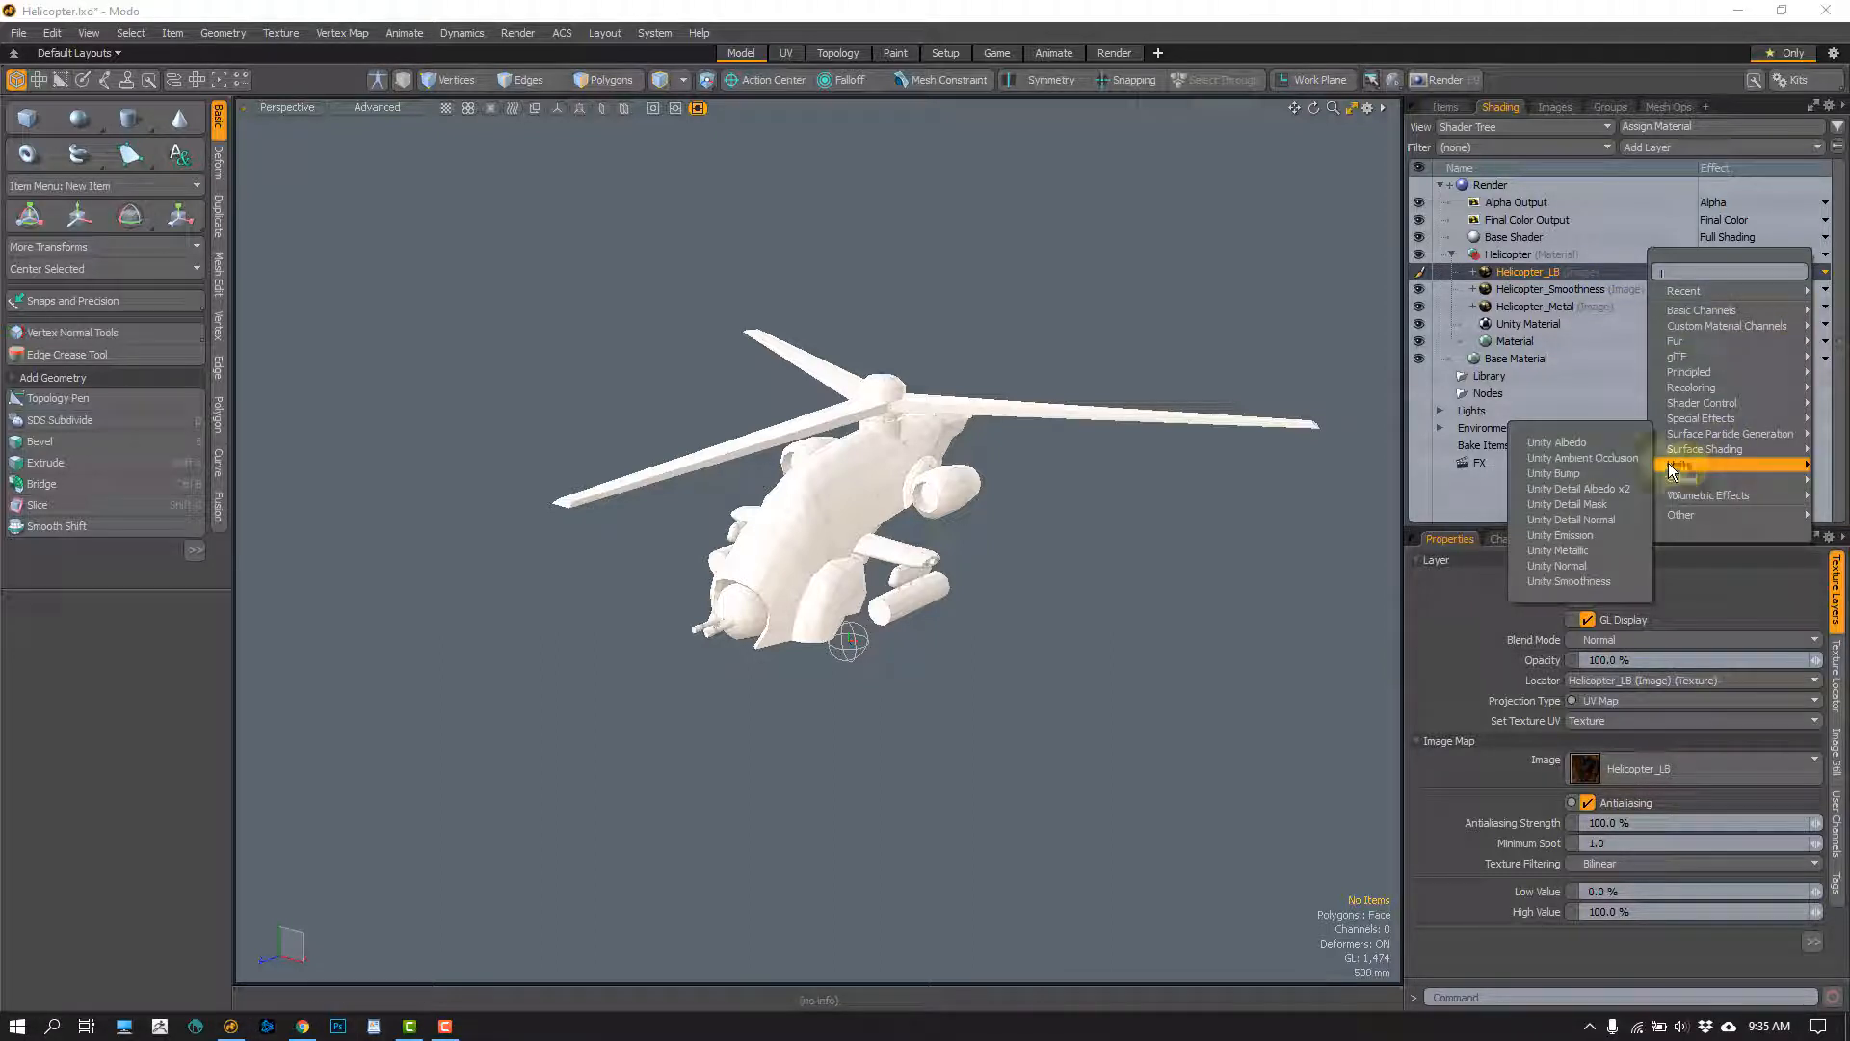
left_click(1565, 443)
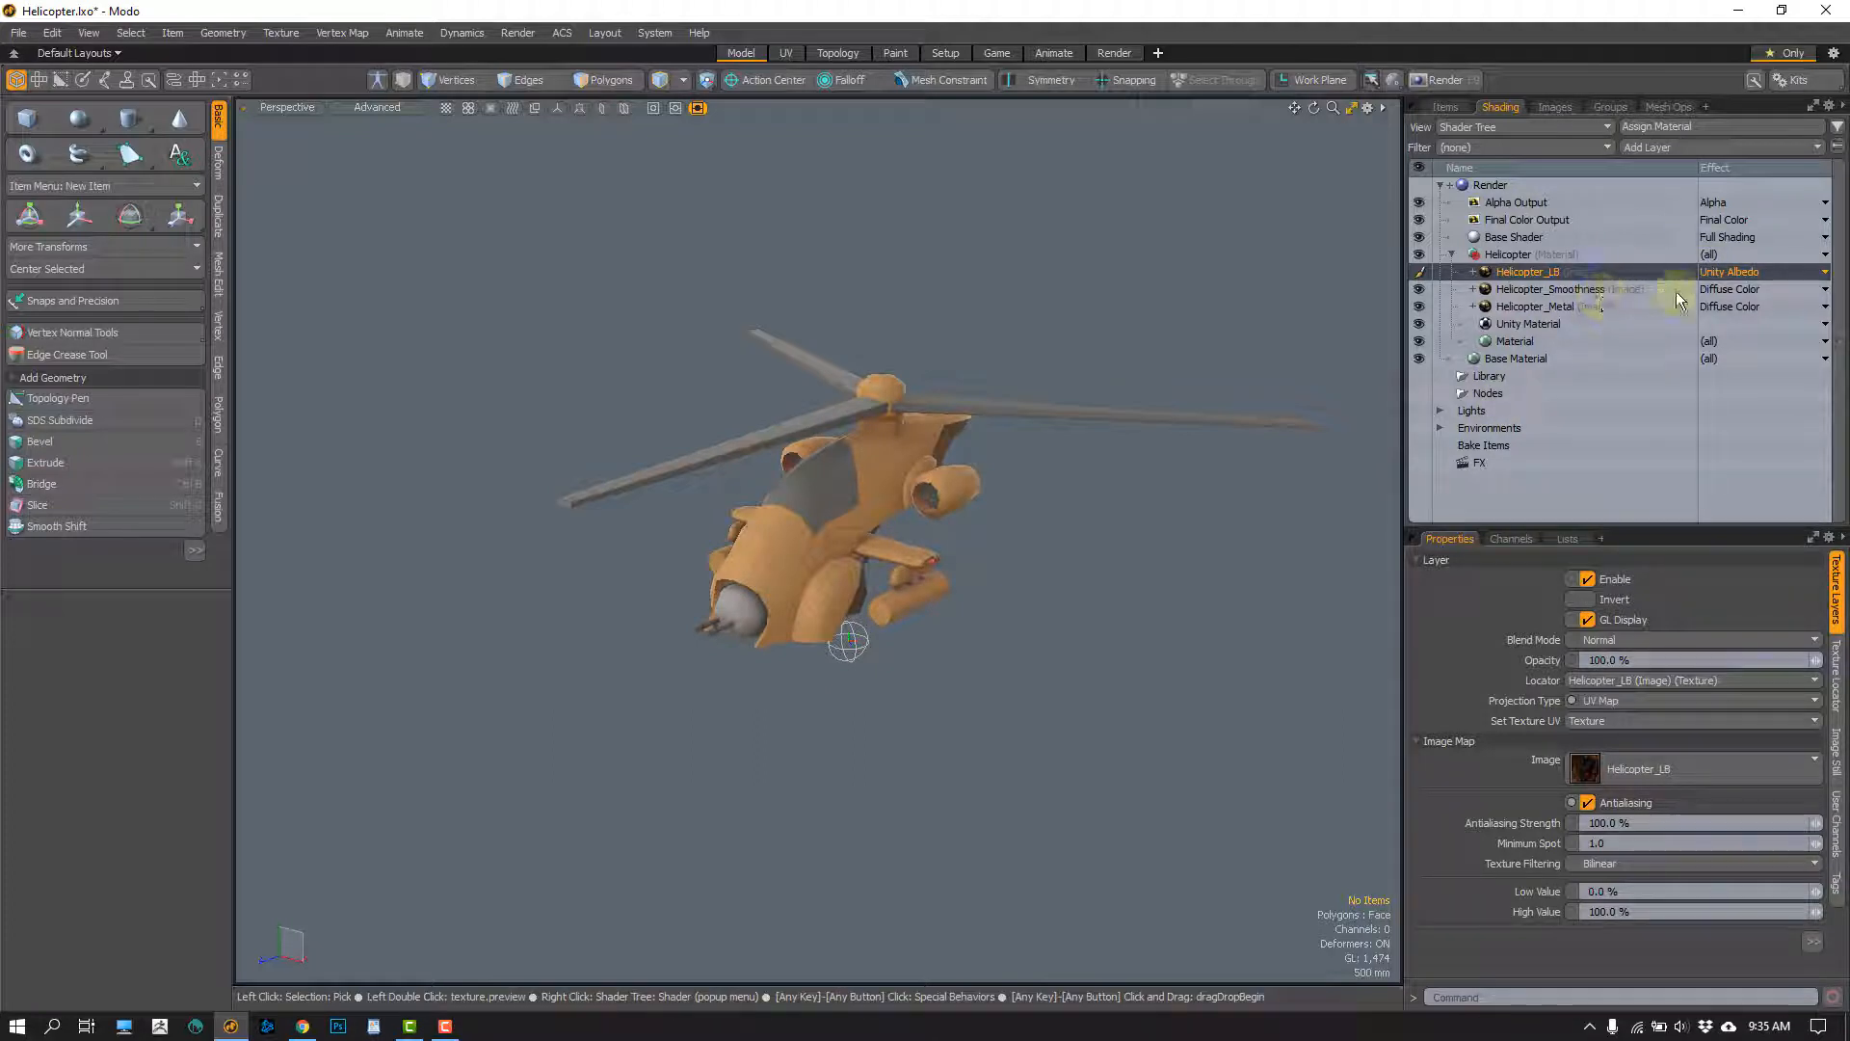
Set the Helicopter_Smoothness layer's effect to Unity Smoothness
left_click(1725, 290)
mouse_move(1676, 497)
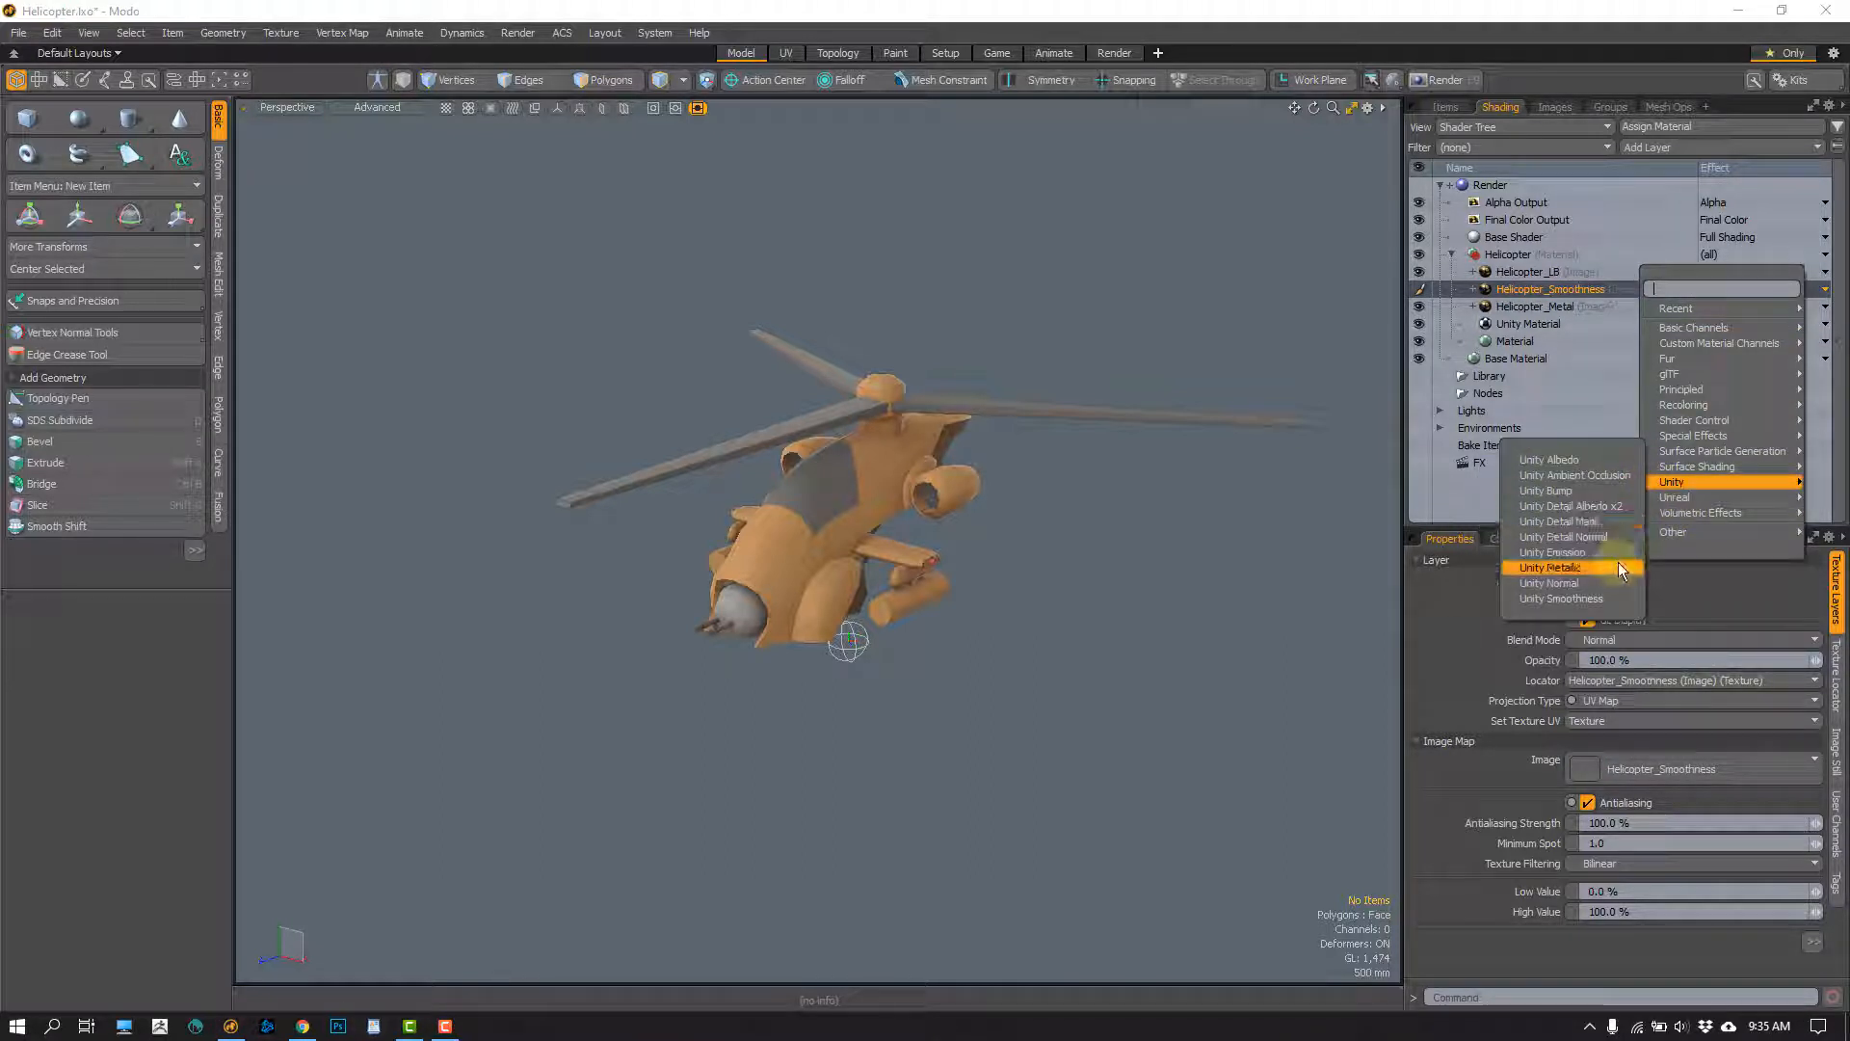
left_click(1567, 598)
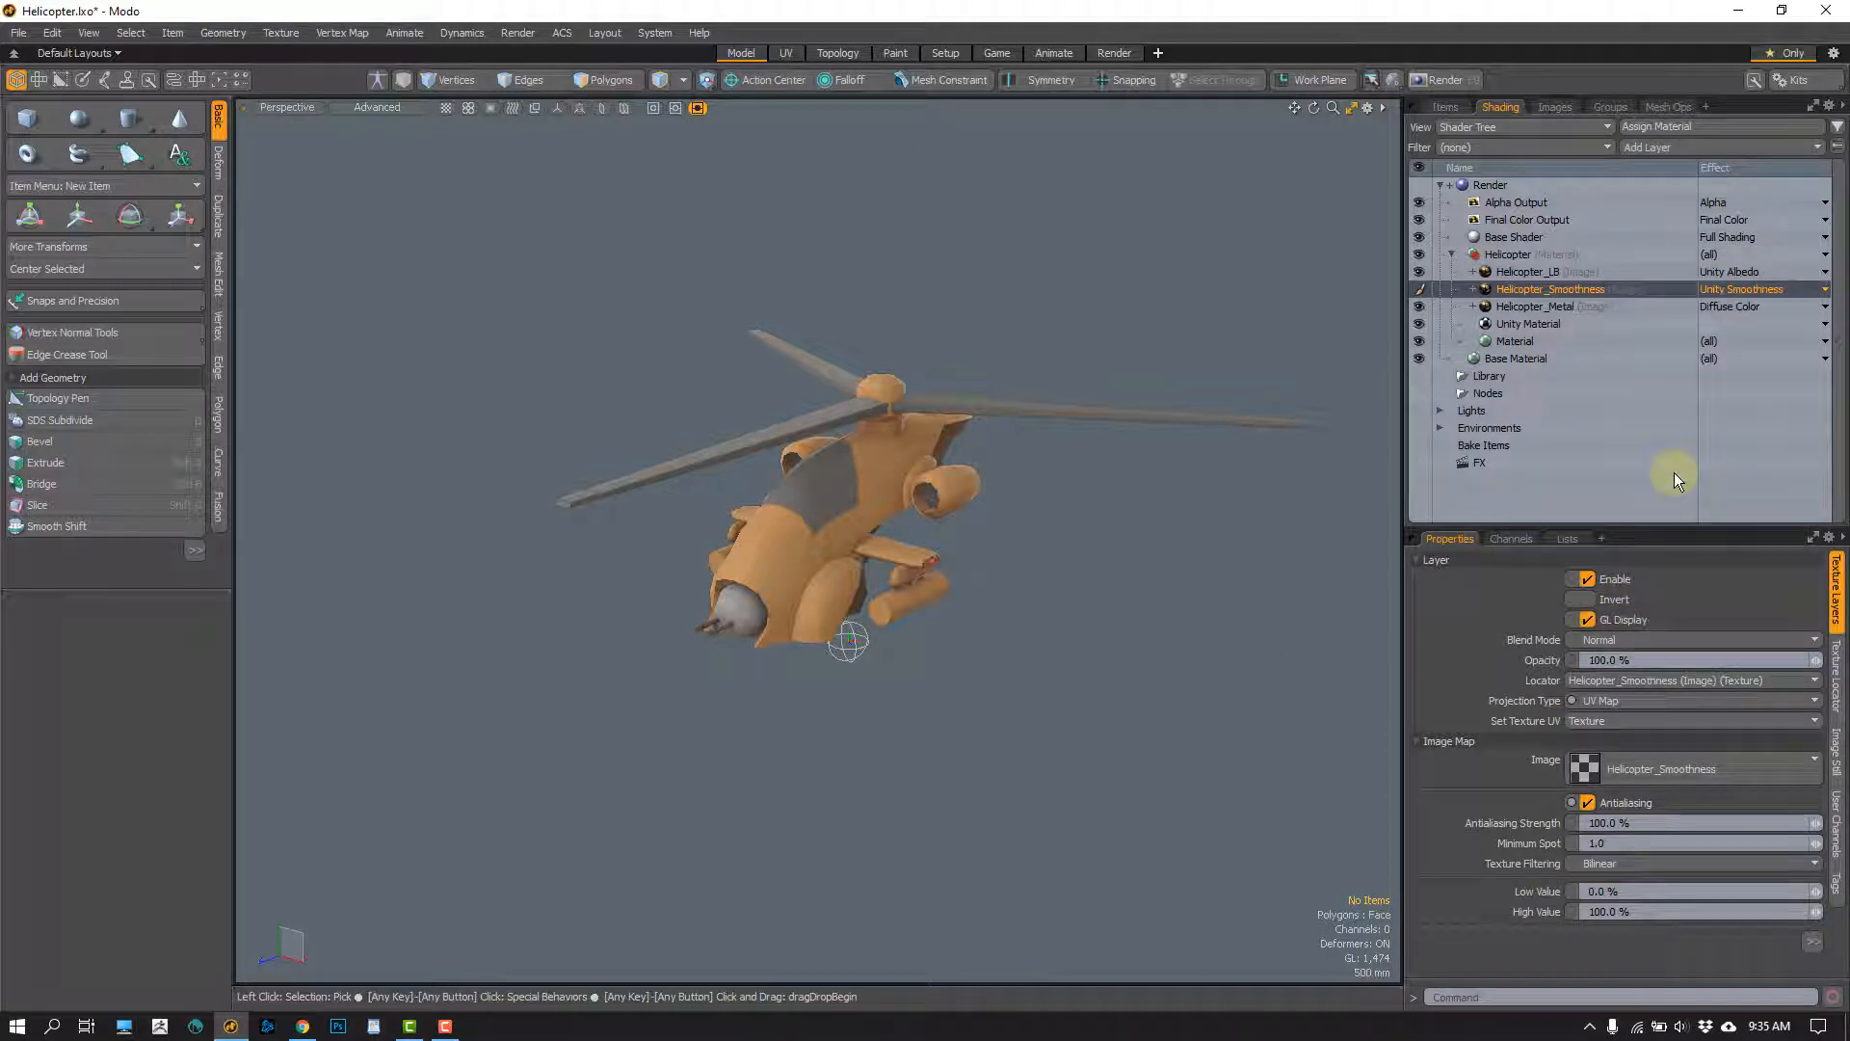
Set the Helicopter_Metal layer's effect to Unity Metallic
left_click(1725, 311)
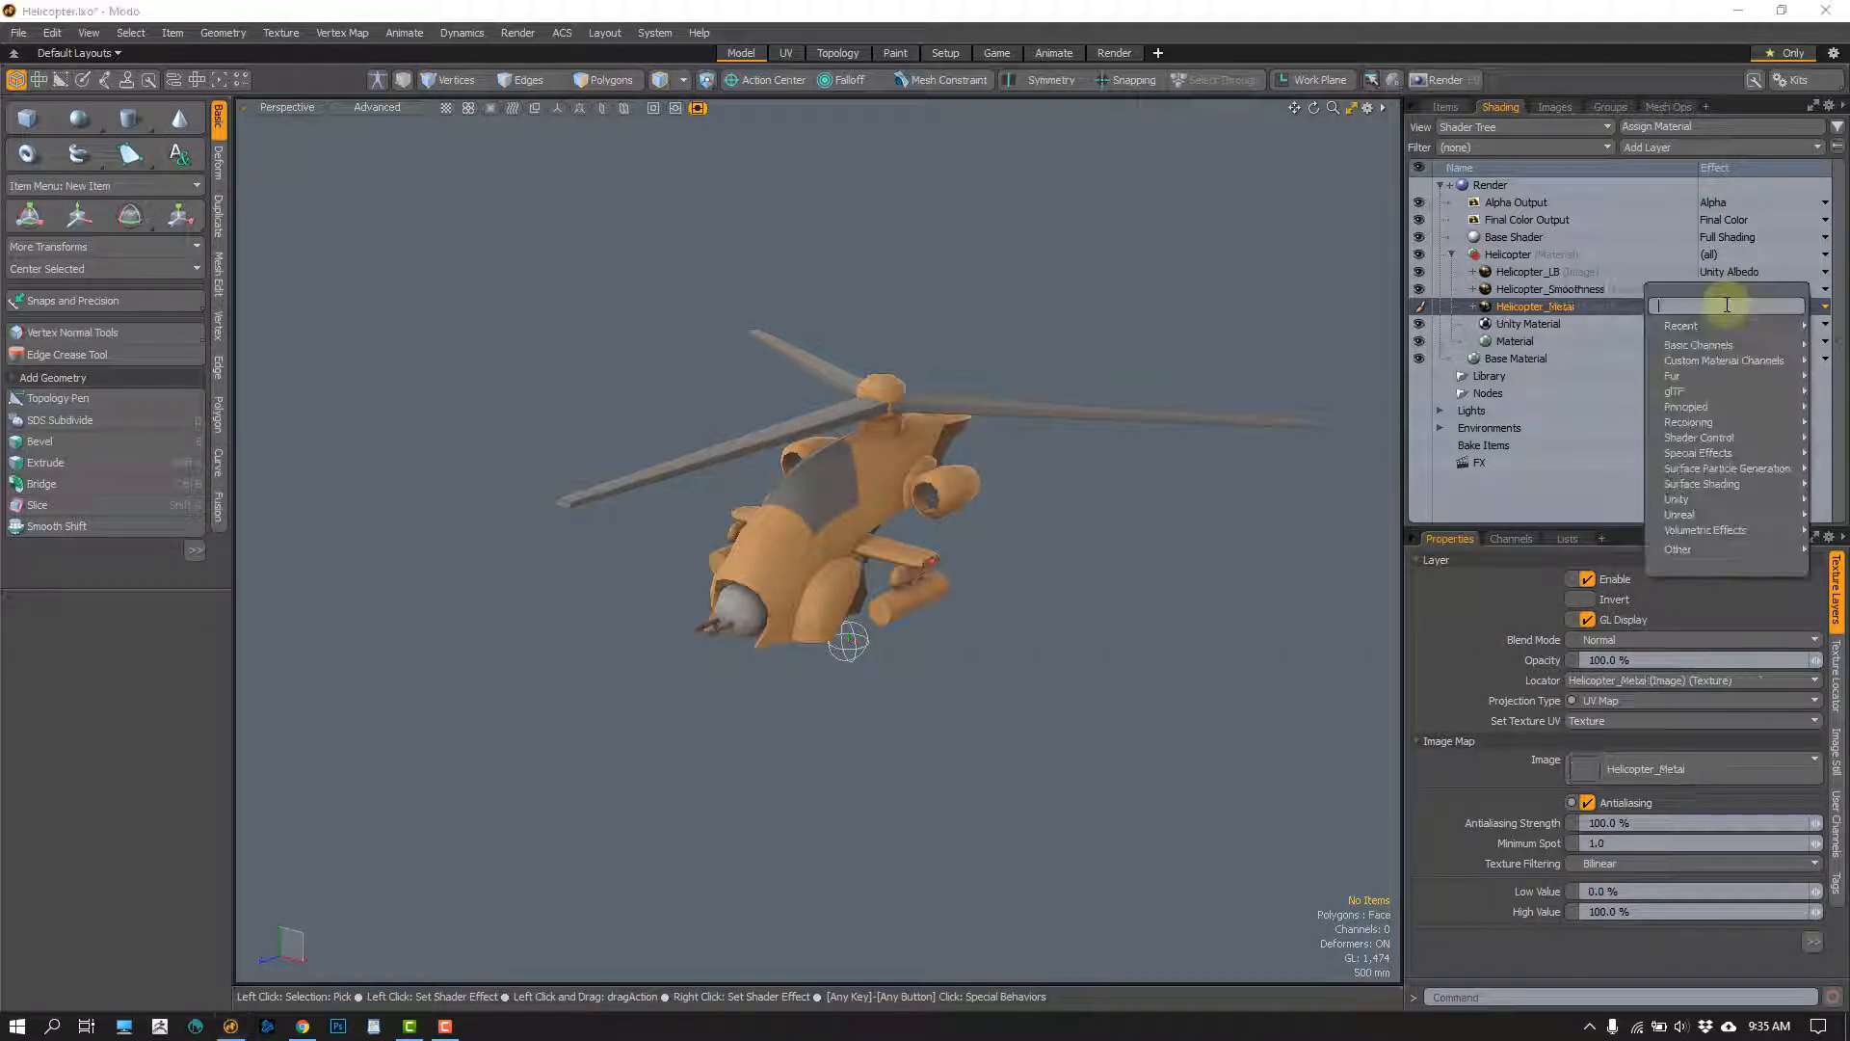
left_click(1578, 326)
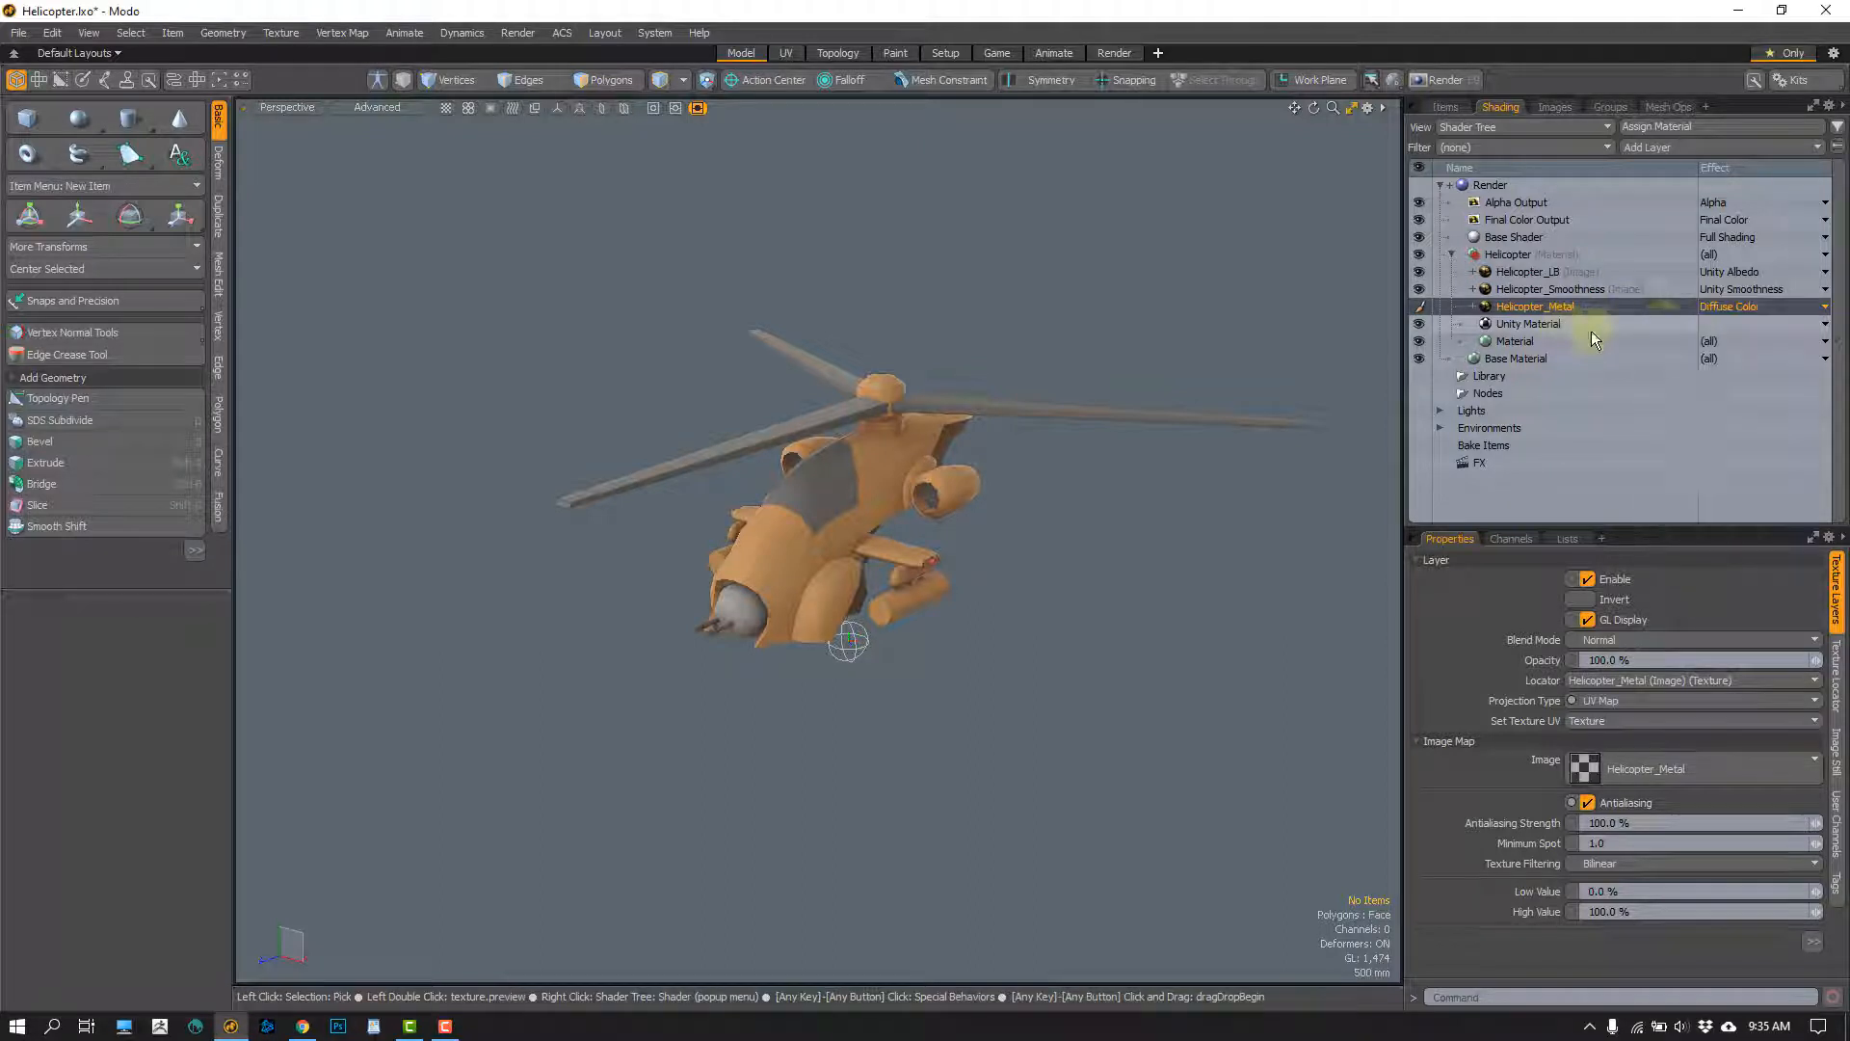
left_click(1826, 309)
left_click(1693, 307)
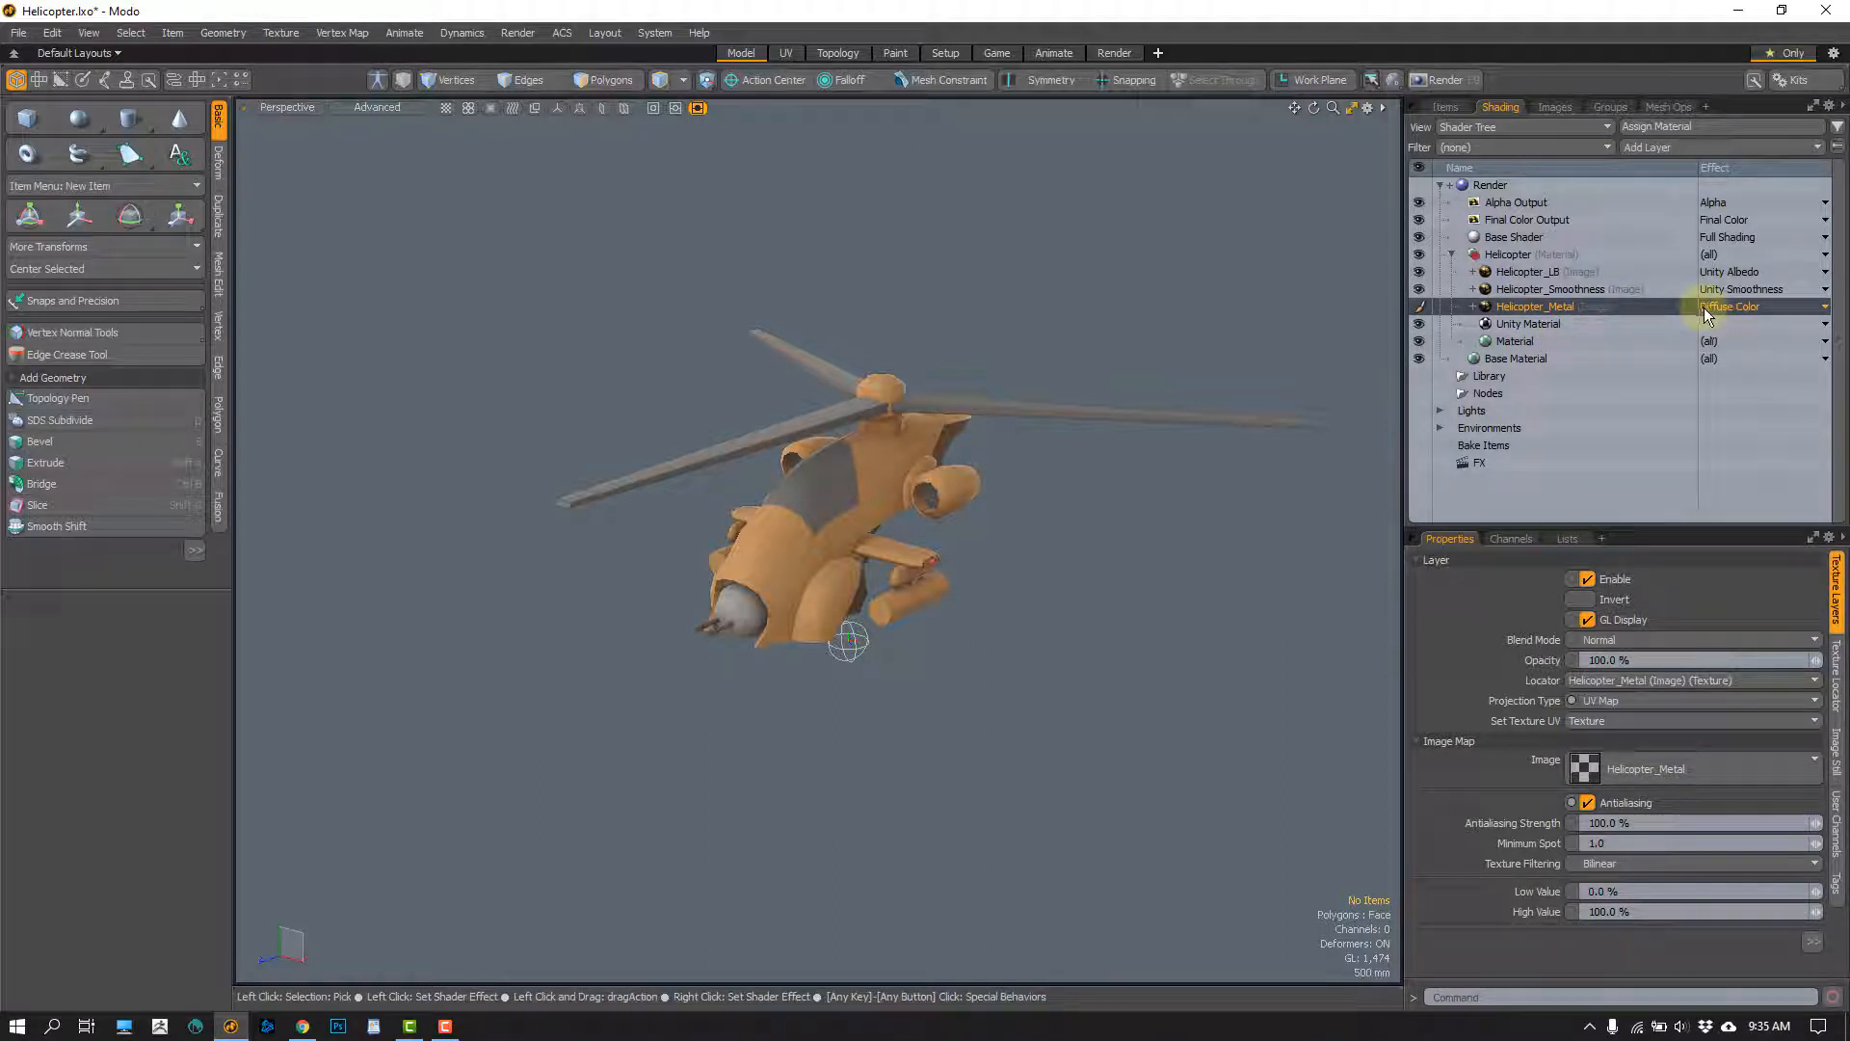
left_click(1778, 308)
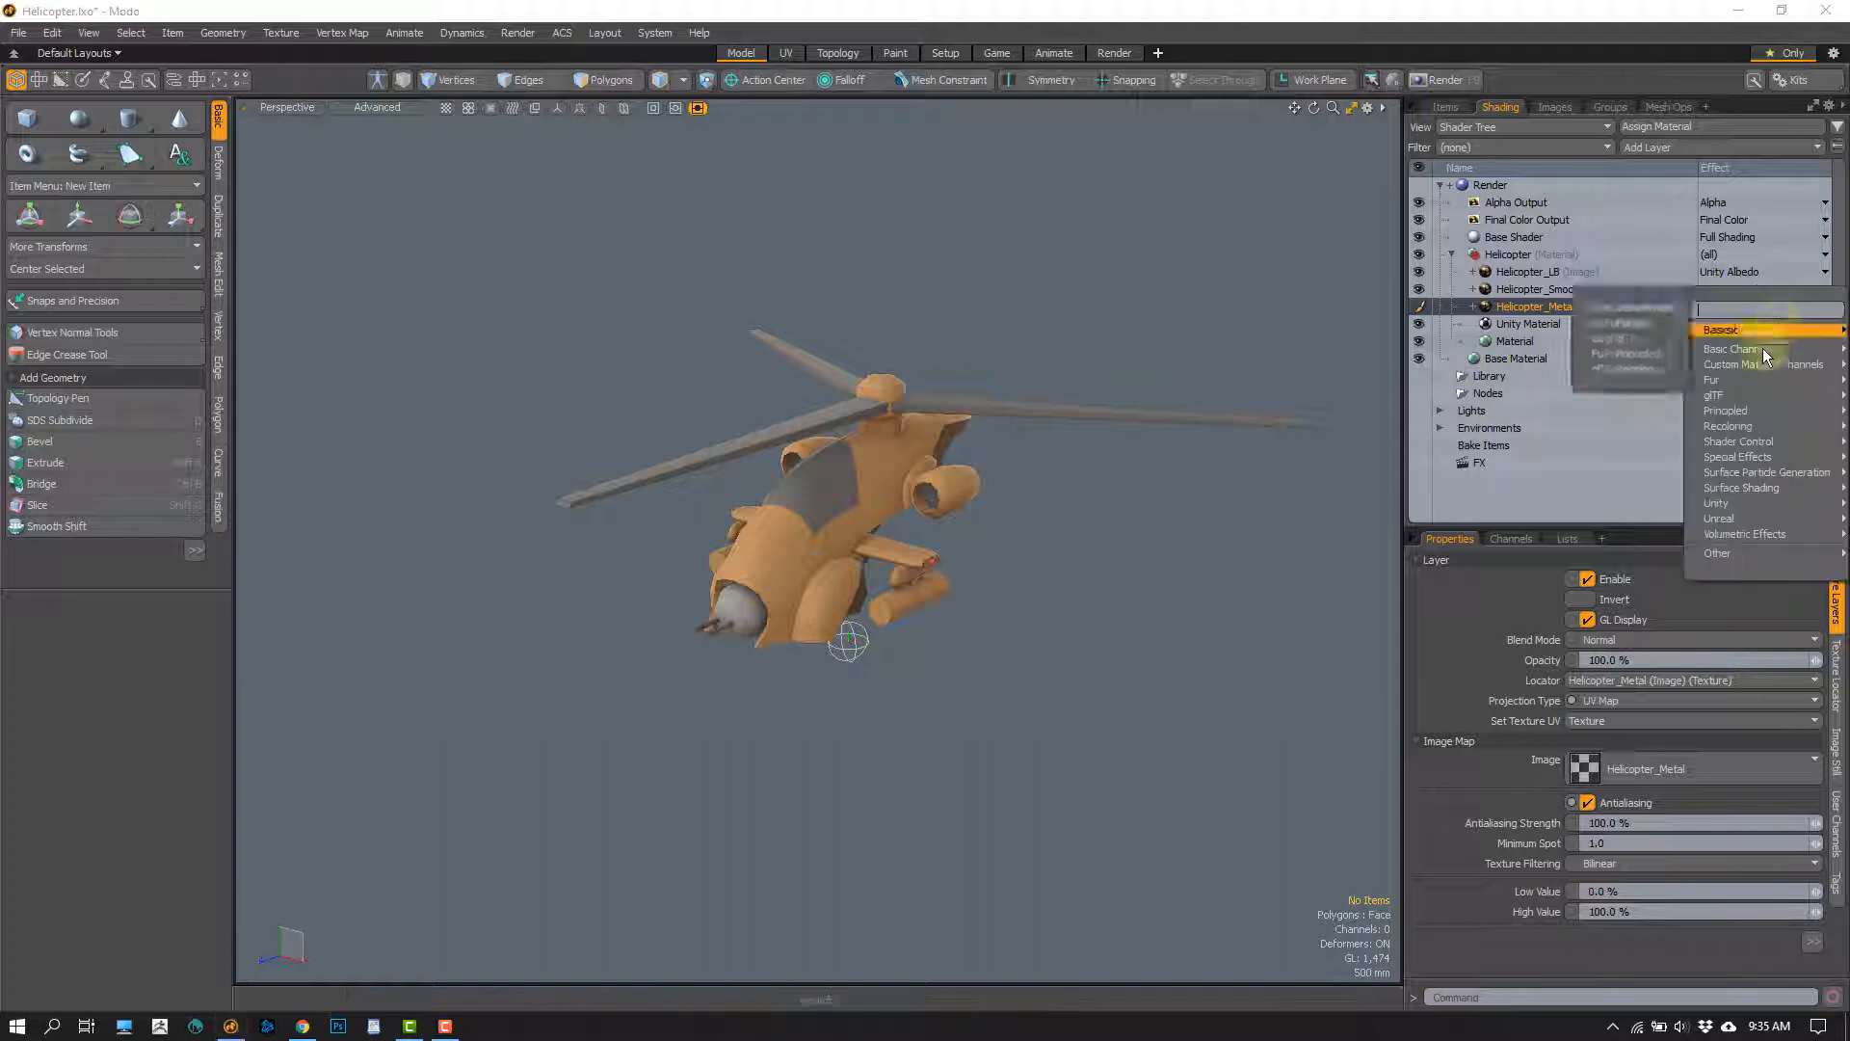
mouse_move(1726, 506)
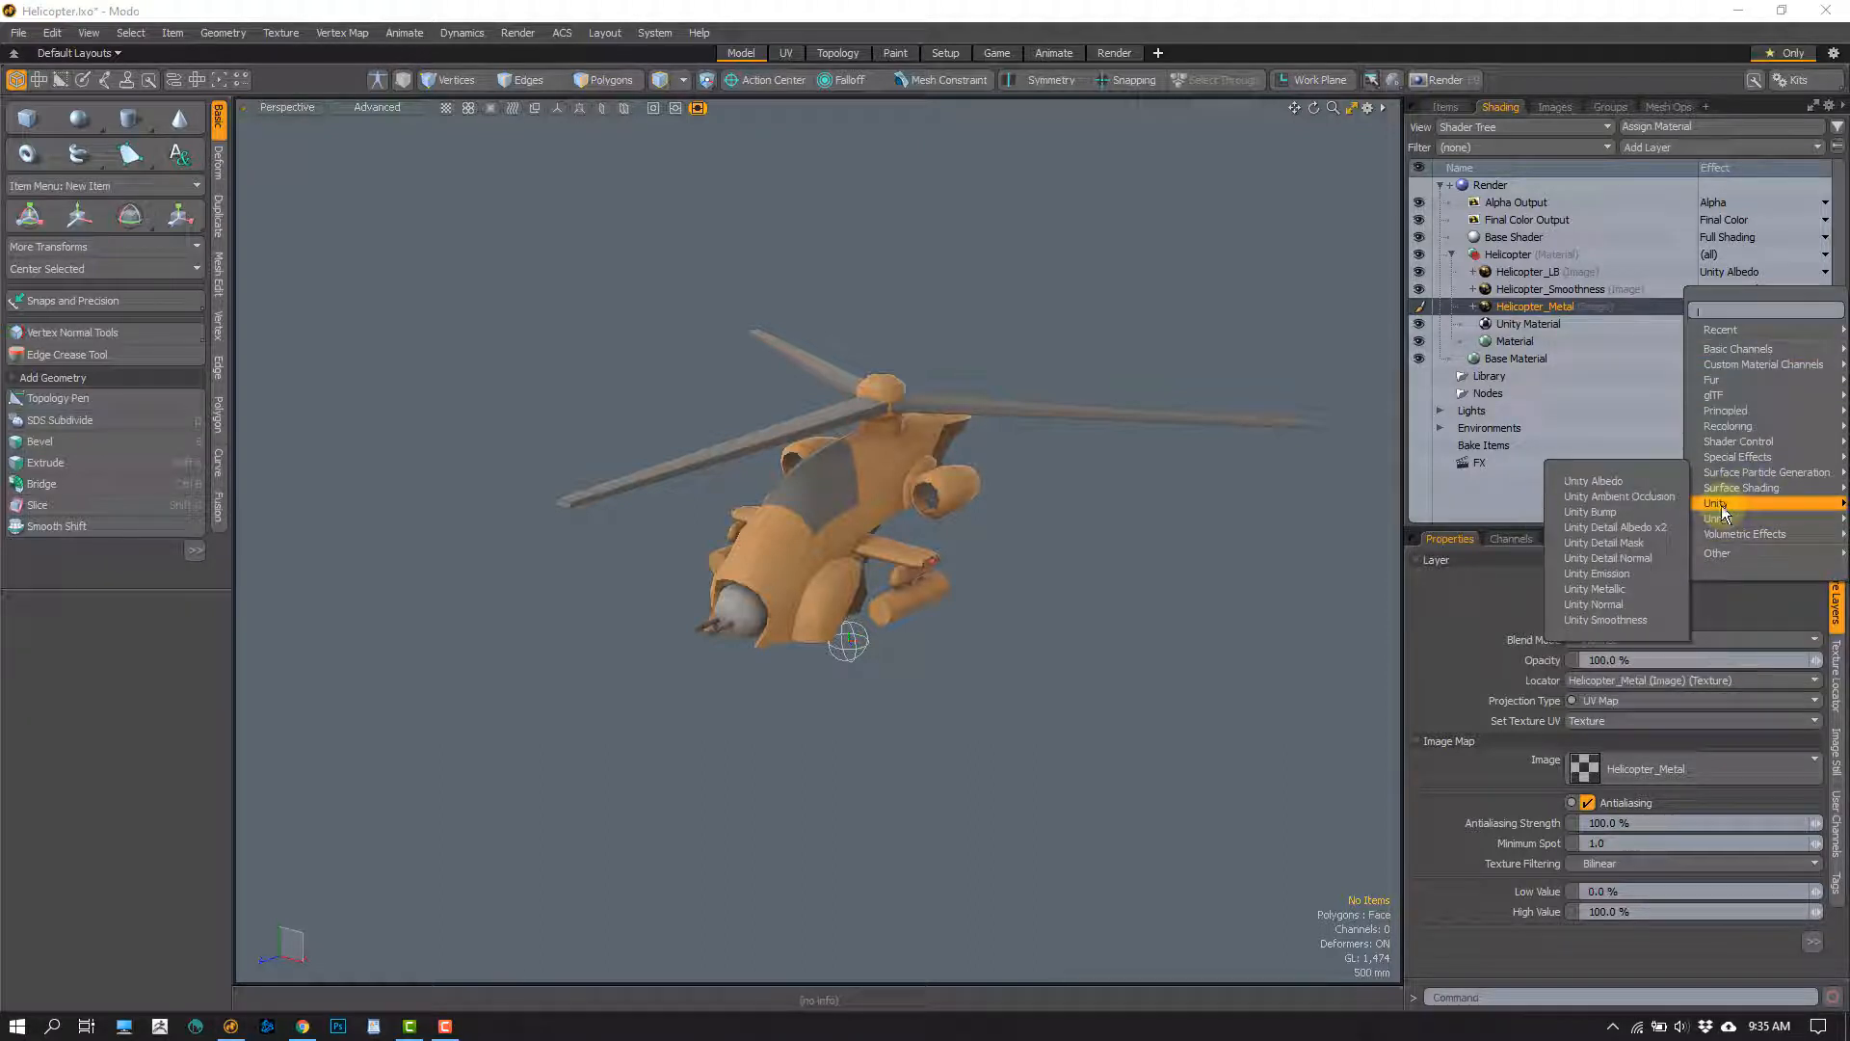
left_click(1603, 590)
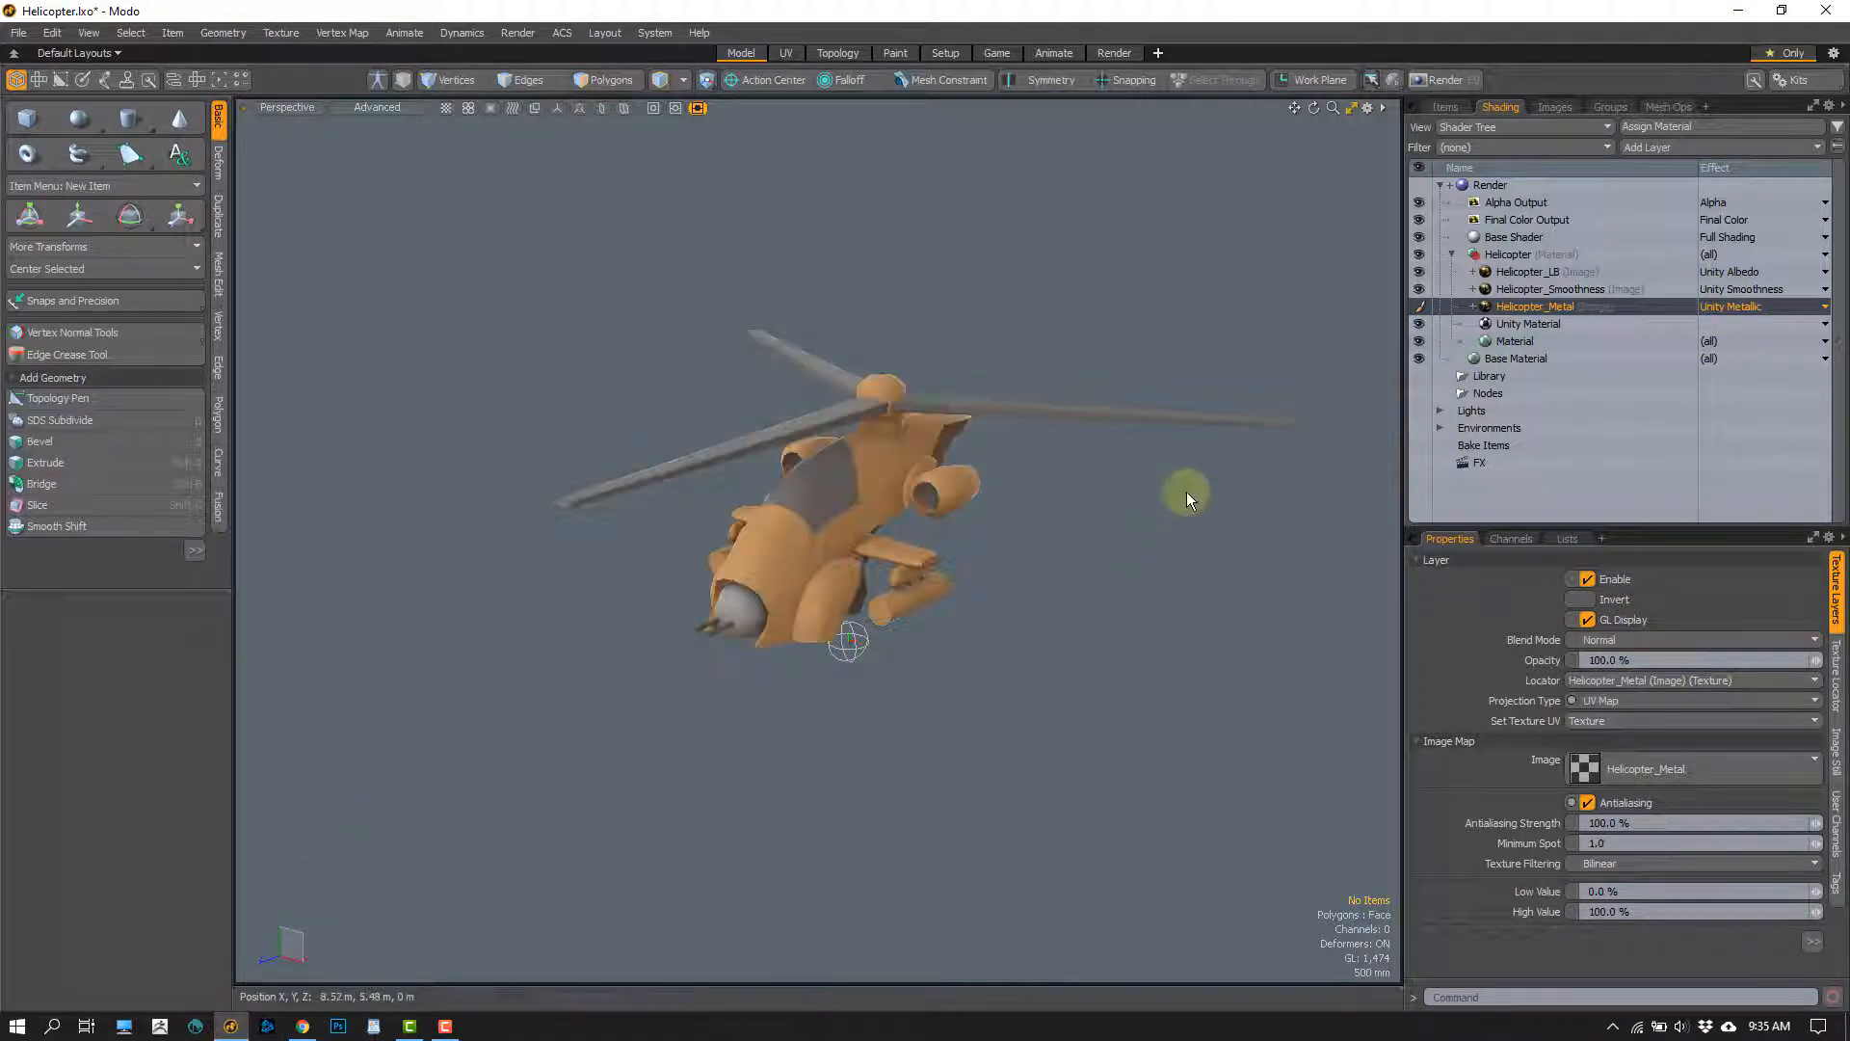
Check the image clips and scene items, and switch to the Paint layout with the helicopter framed in the 3D view
left_click(1554, 107)
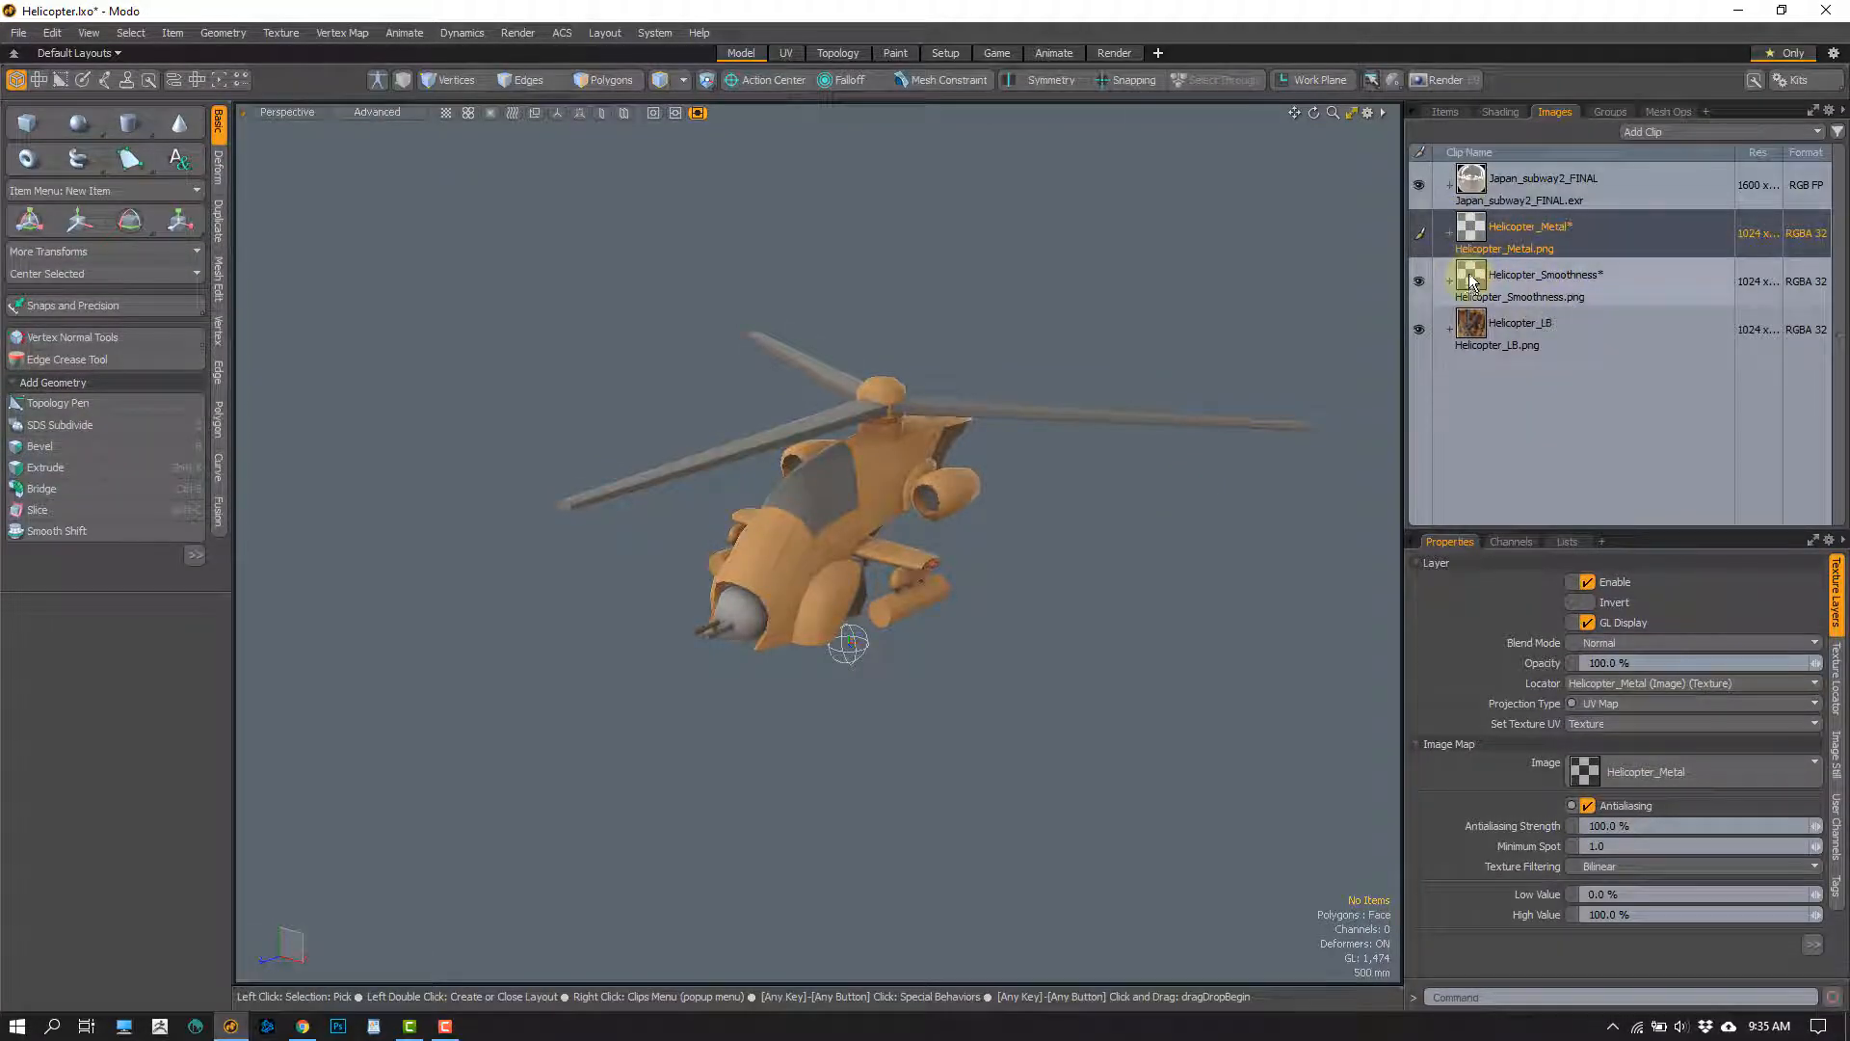
left_click(1445, 113)
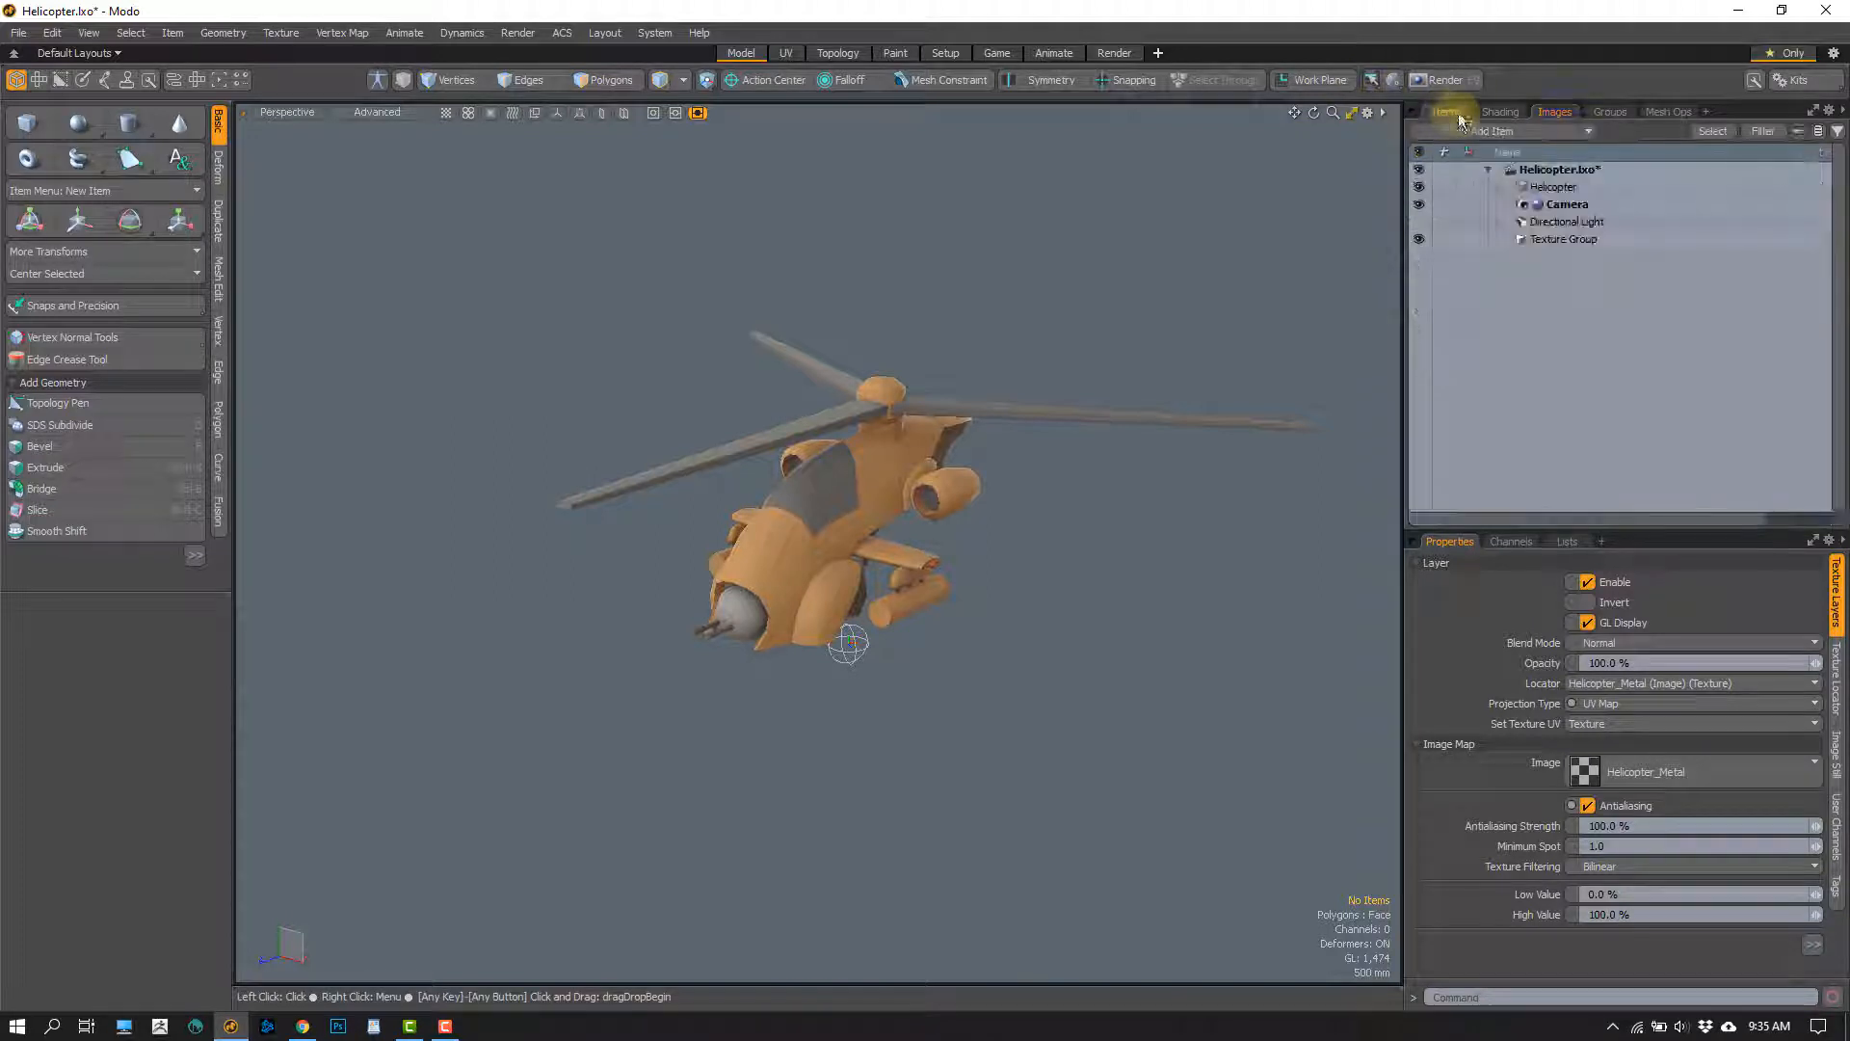
left_click(899, 61)
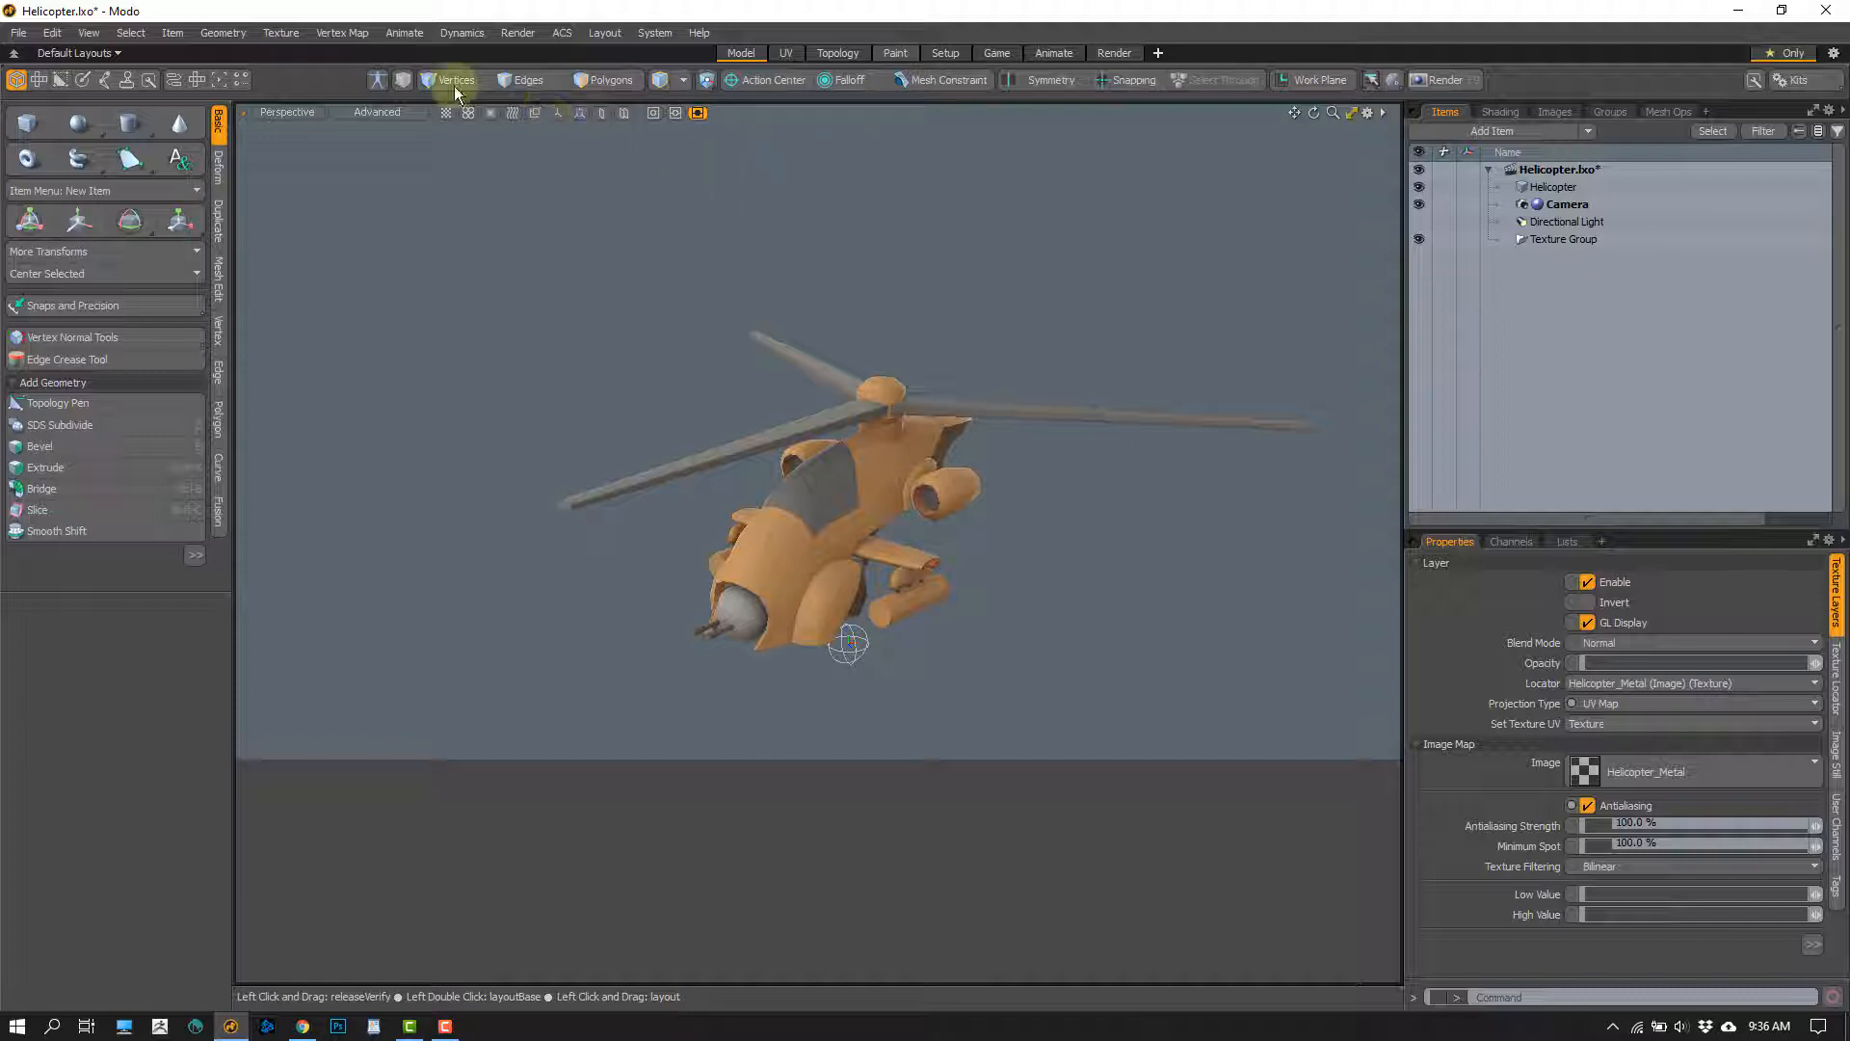
left_click(896, 53)
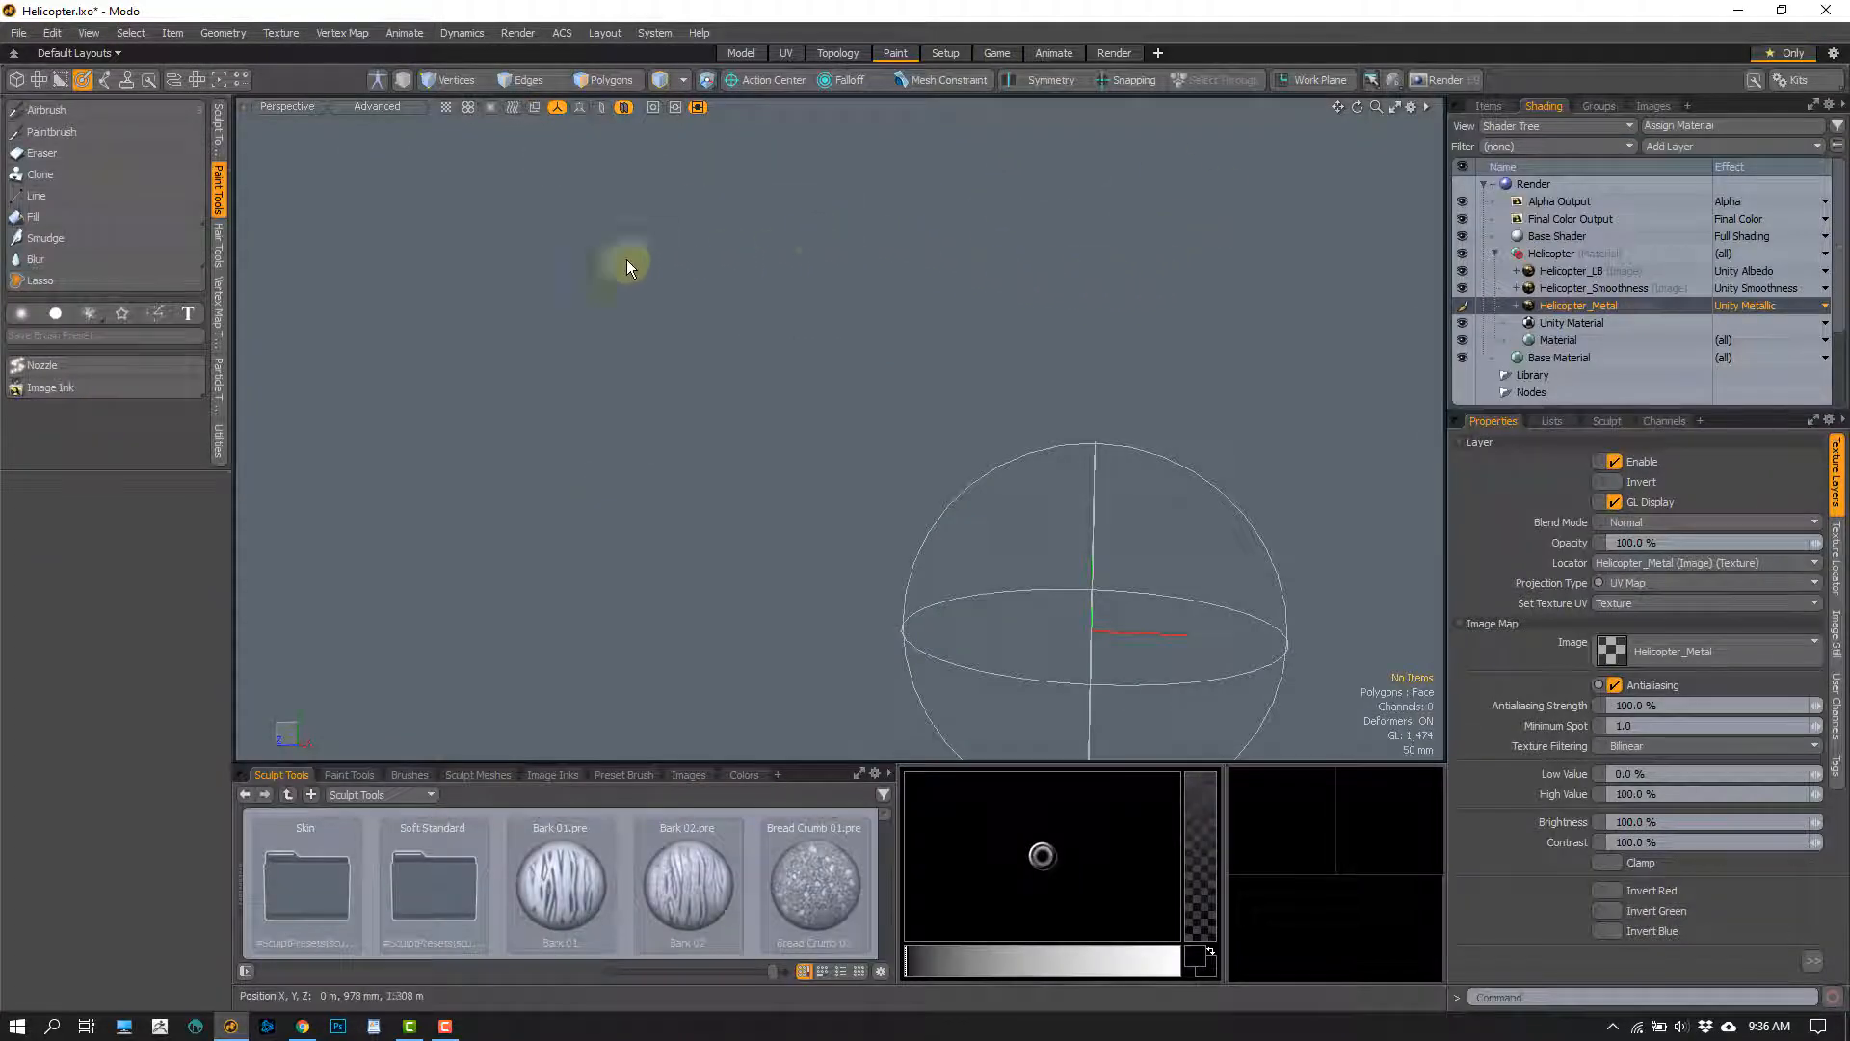
key("a")
left_click_drag(860, 419, 1149, 528, "alt")
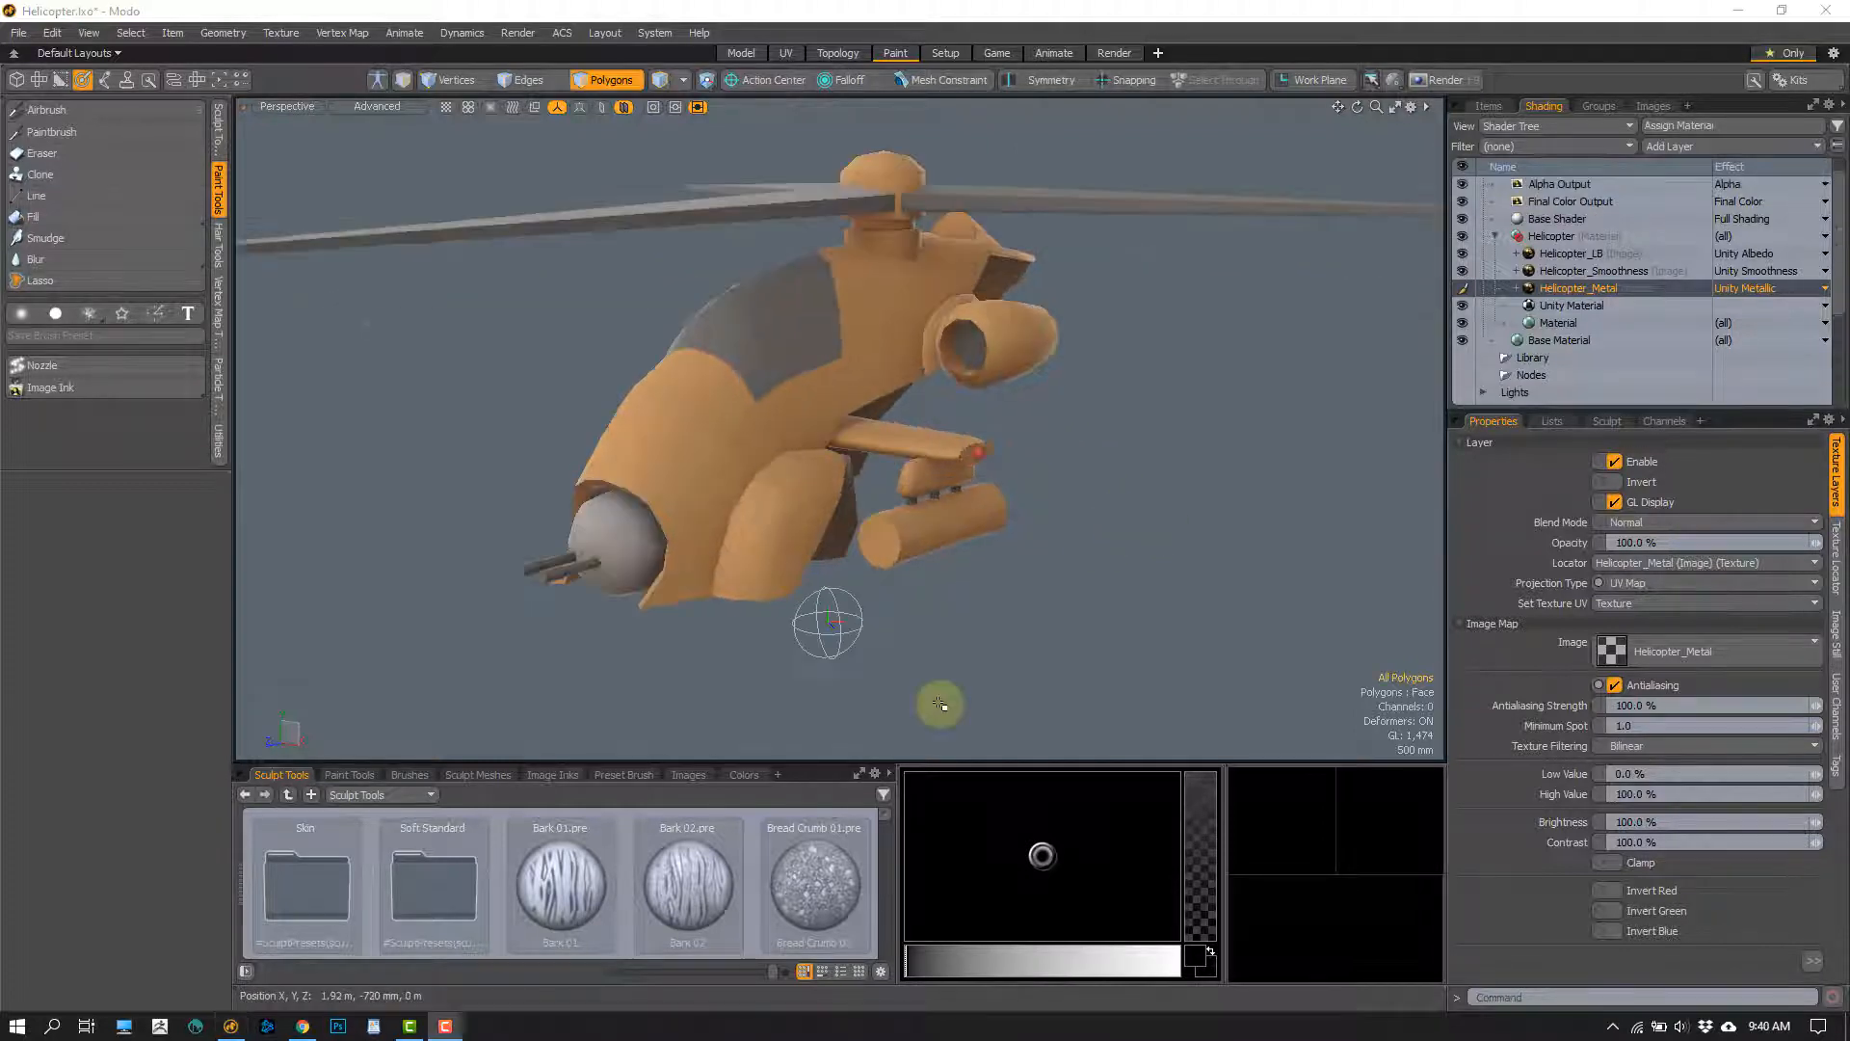
left_click_drag(942, 702, 986, 644, "alt")
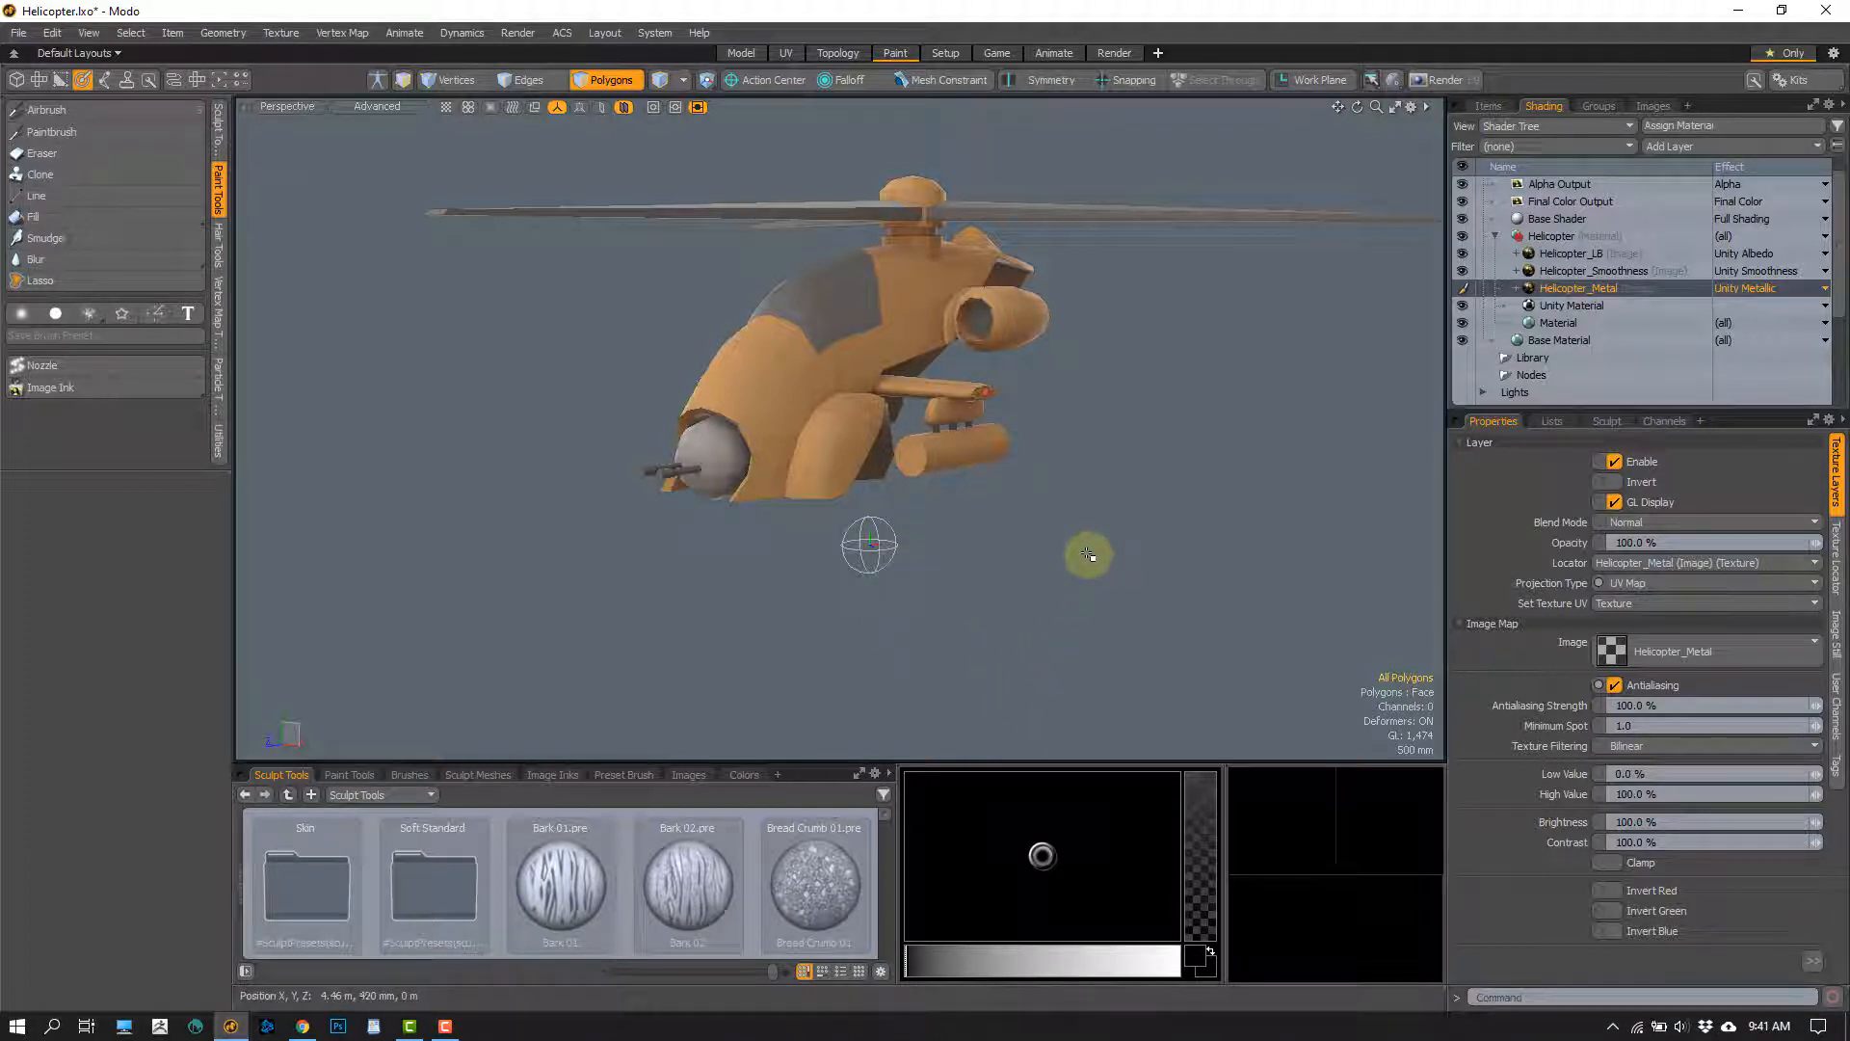
Turn off the display of texture locators in the 3D viewport's visibility properties
key("o")
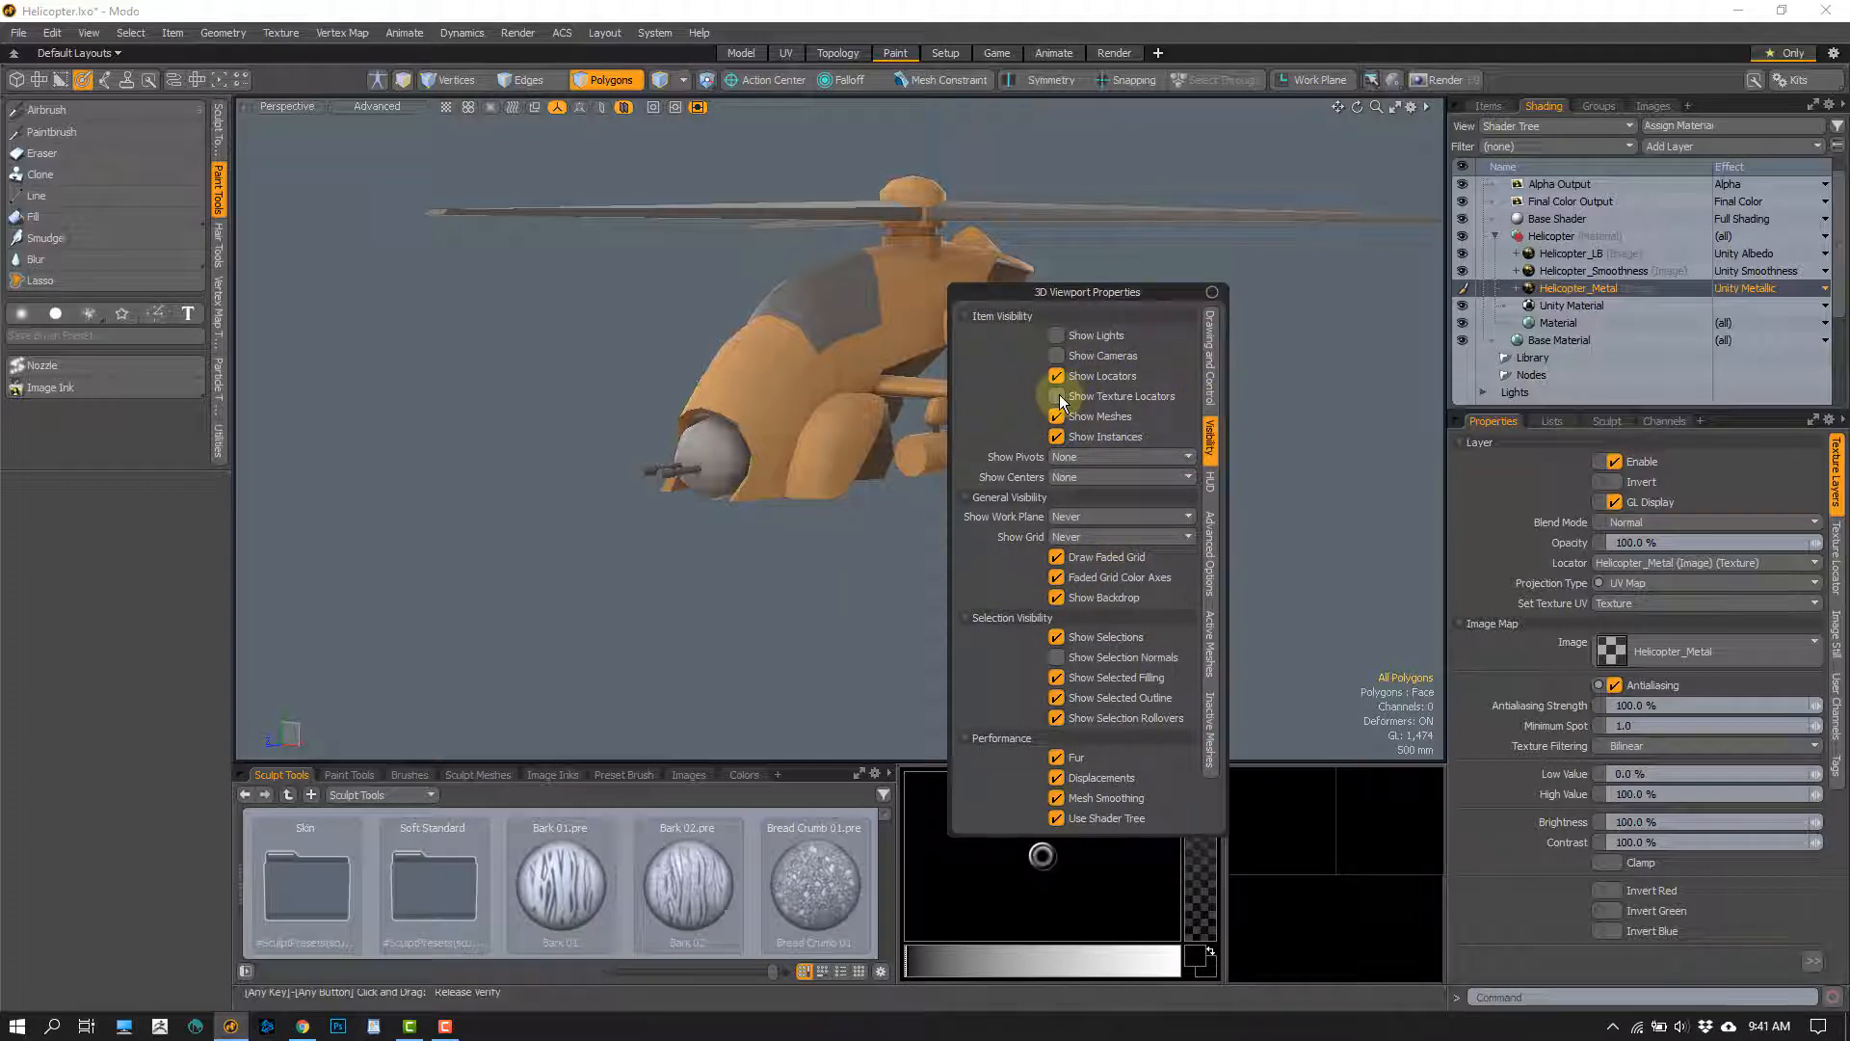
left_click(1057, 396)
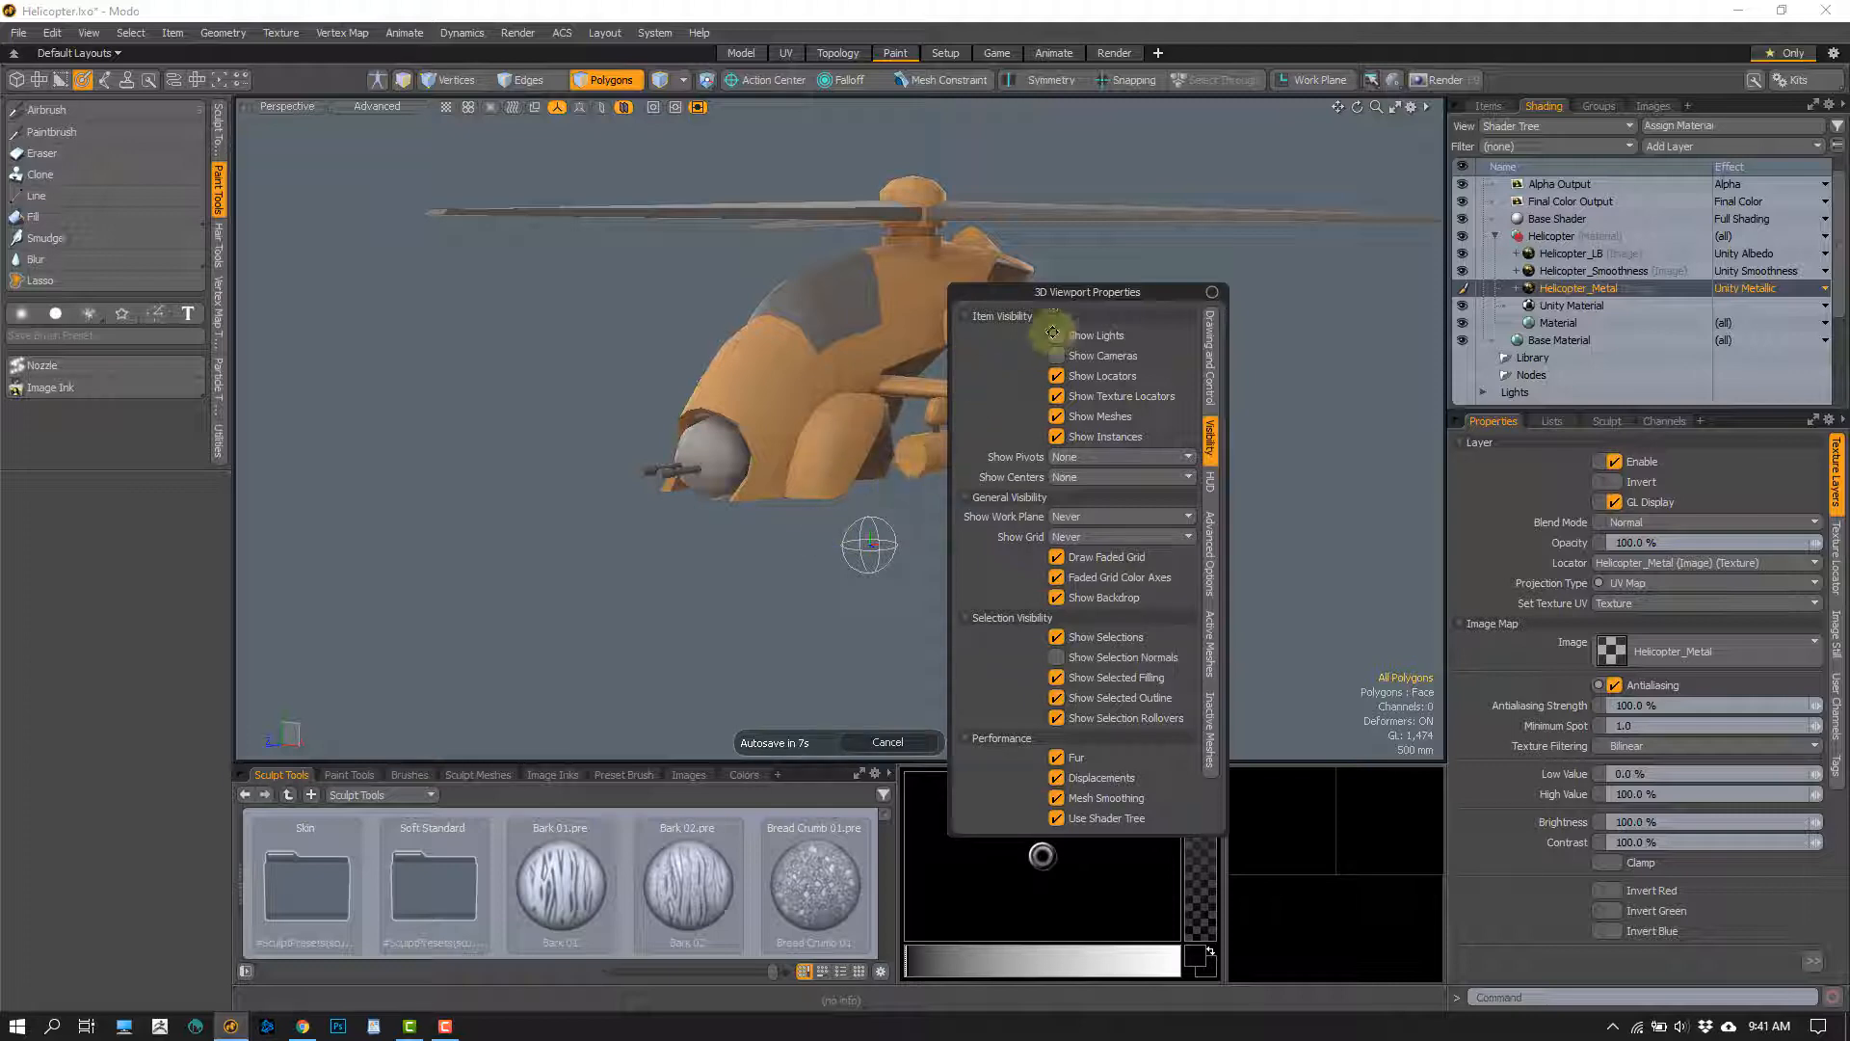
left_click(1057, 396)
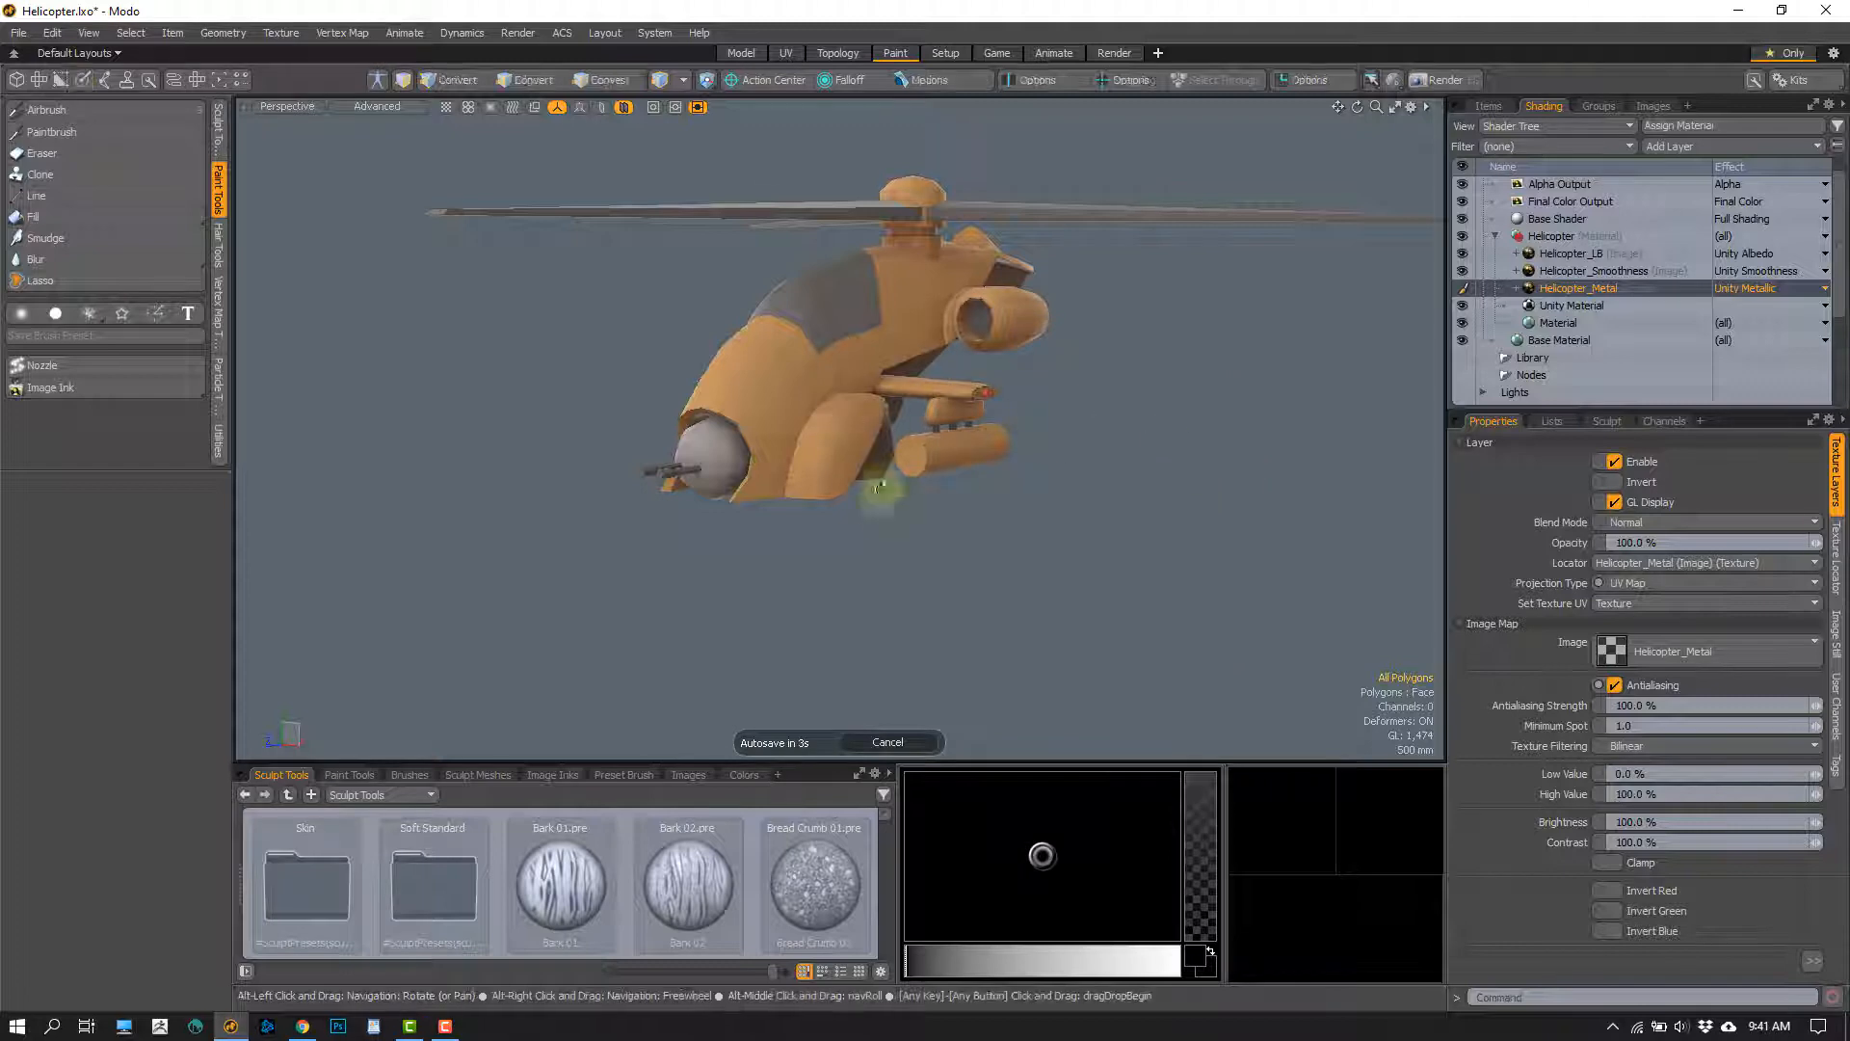
Review the Helicopter_LB, Helicopter_Smoothness and Helicopter_Metal layers by selecting each in turn, finishing on Helicopter_LB
left_click_drag(880, 504, 907, 555, "alt")
left_click_drag(675, 480, 742, 463, "alt")
scroll(648, 437, "up", 2)
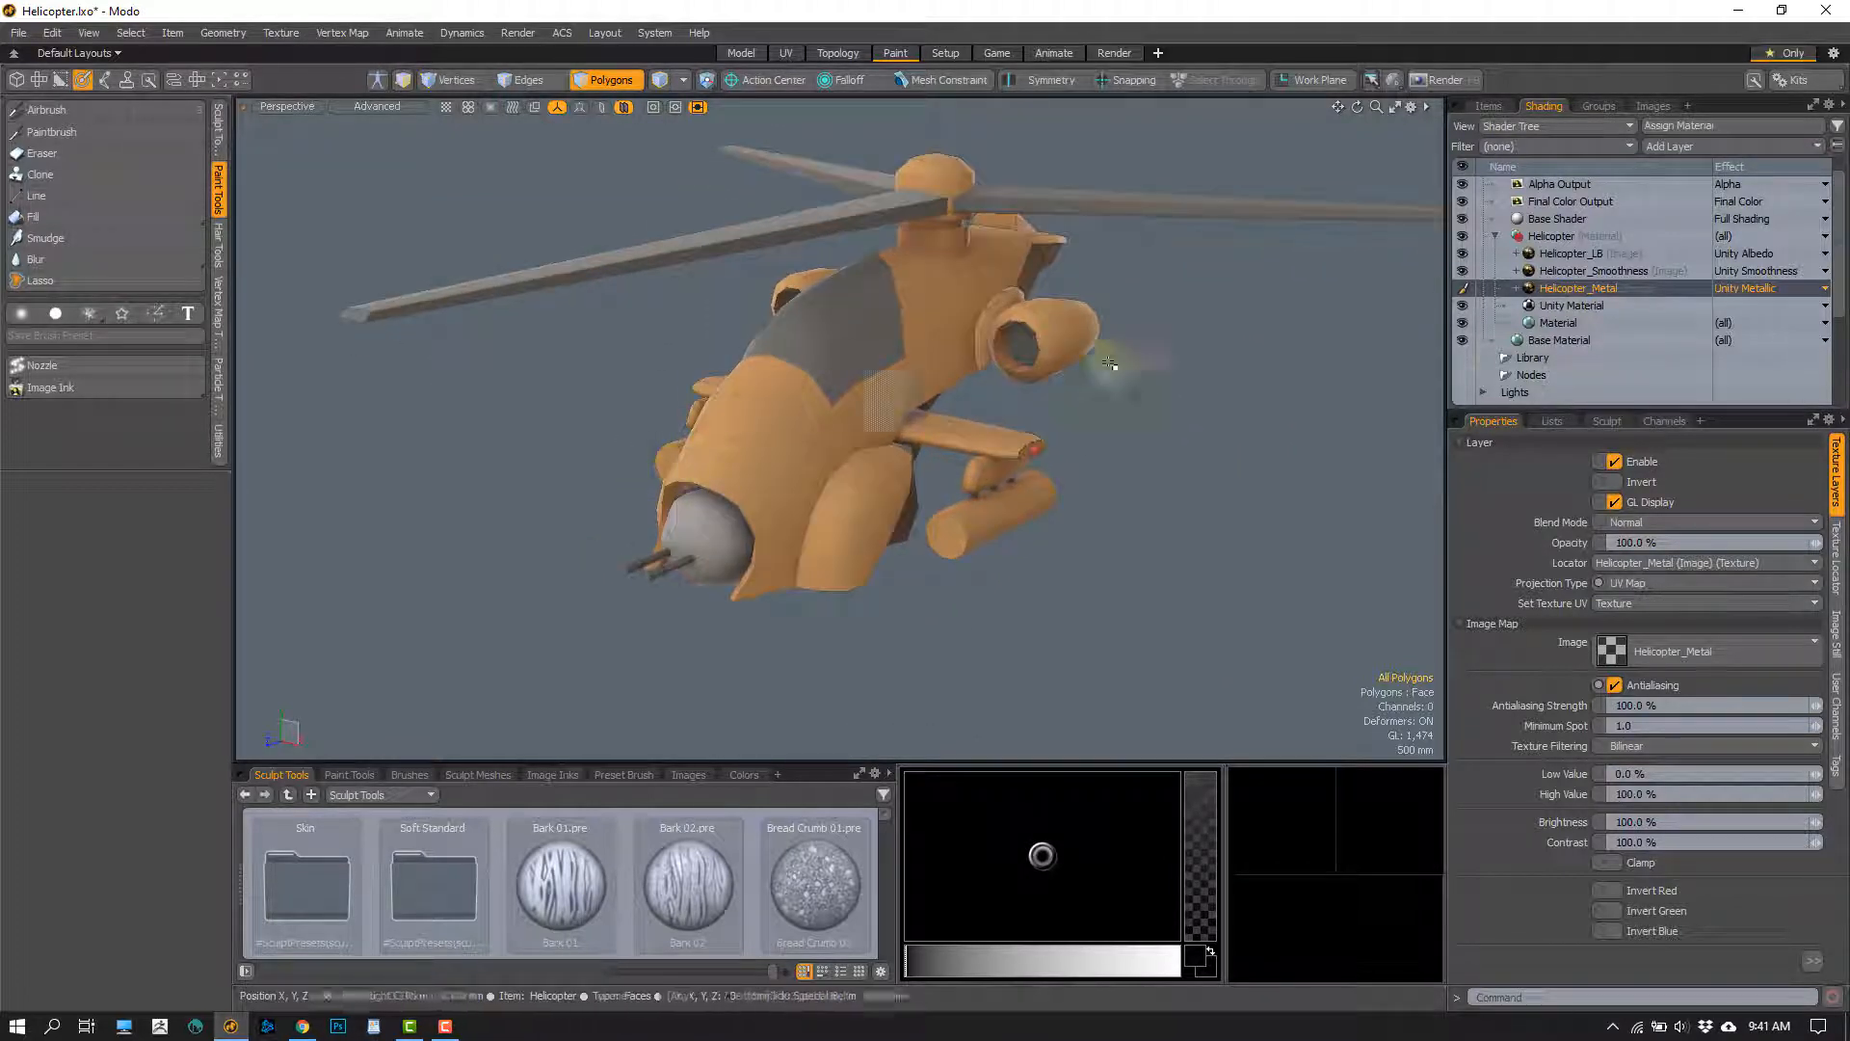
left_click_drag(1570, 253, 1563, 292)
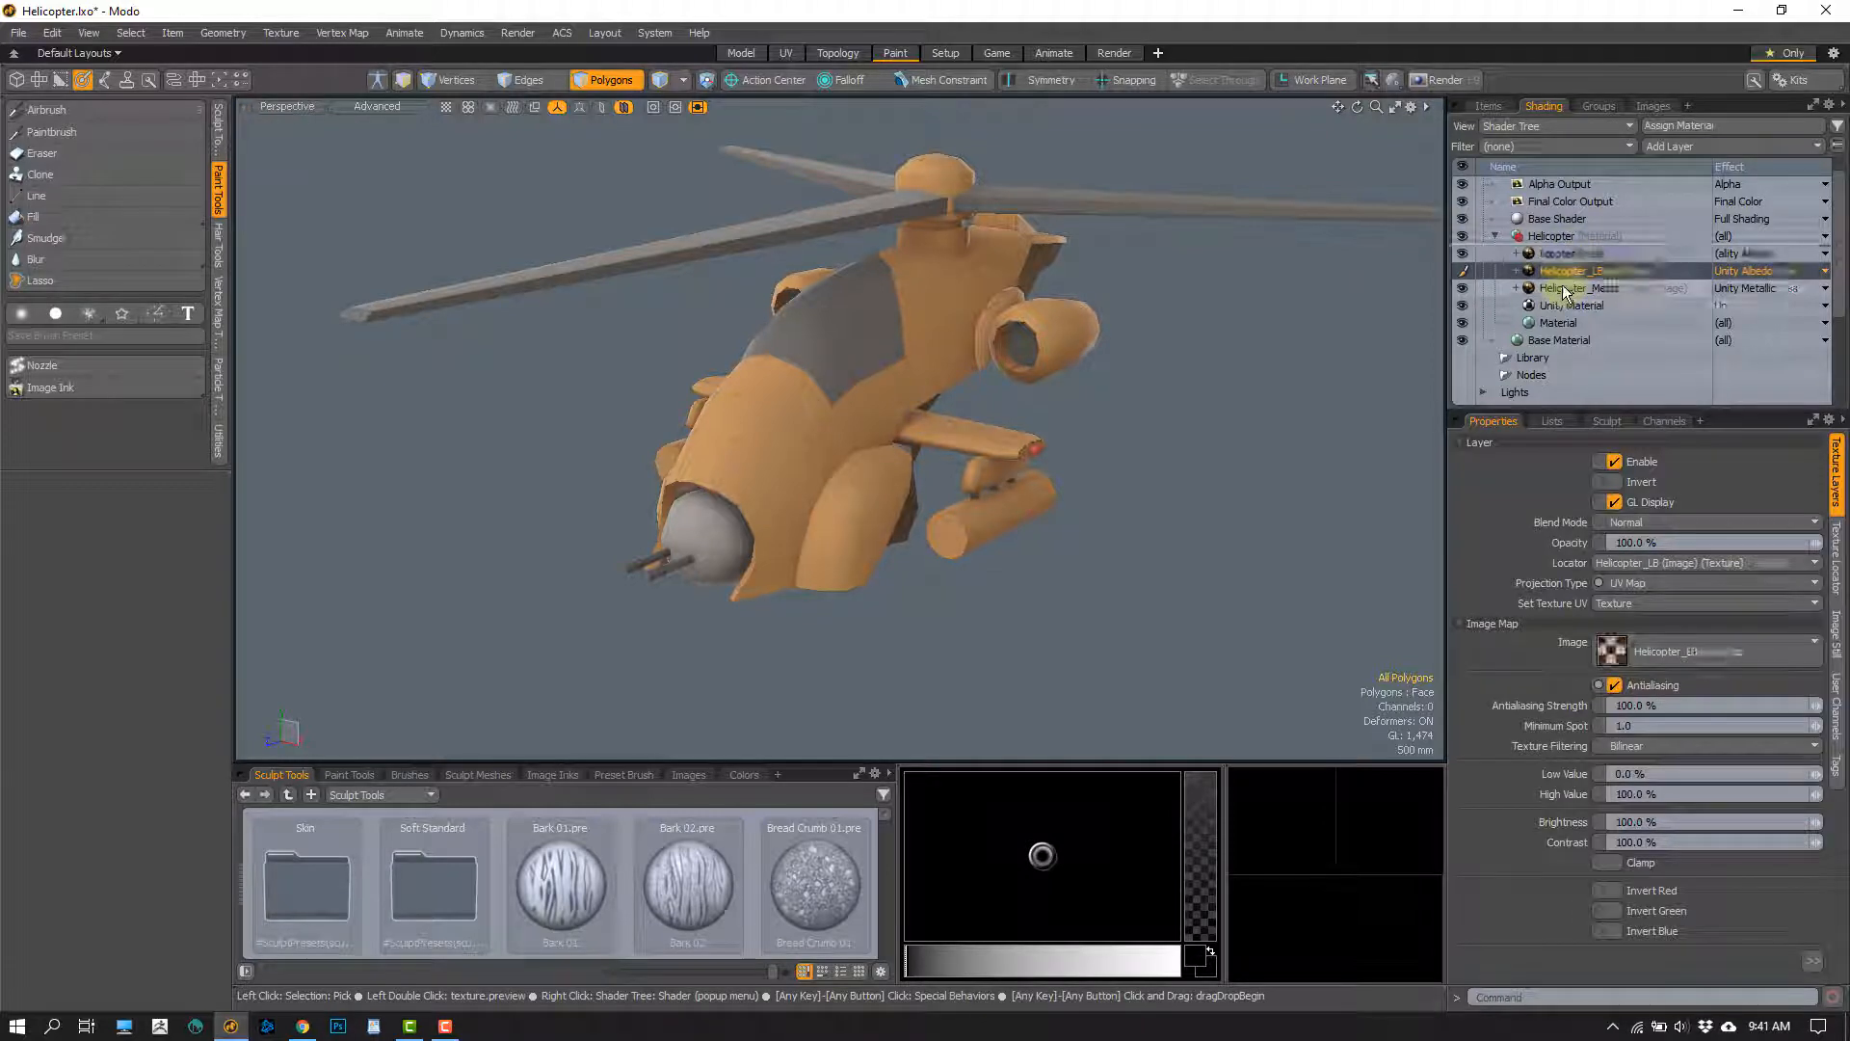
left_click(1564, 292)
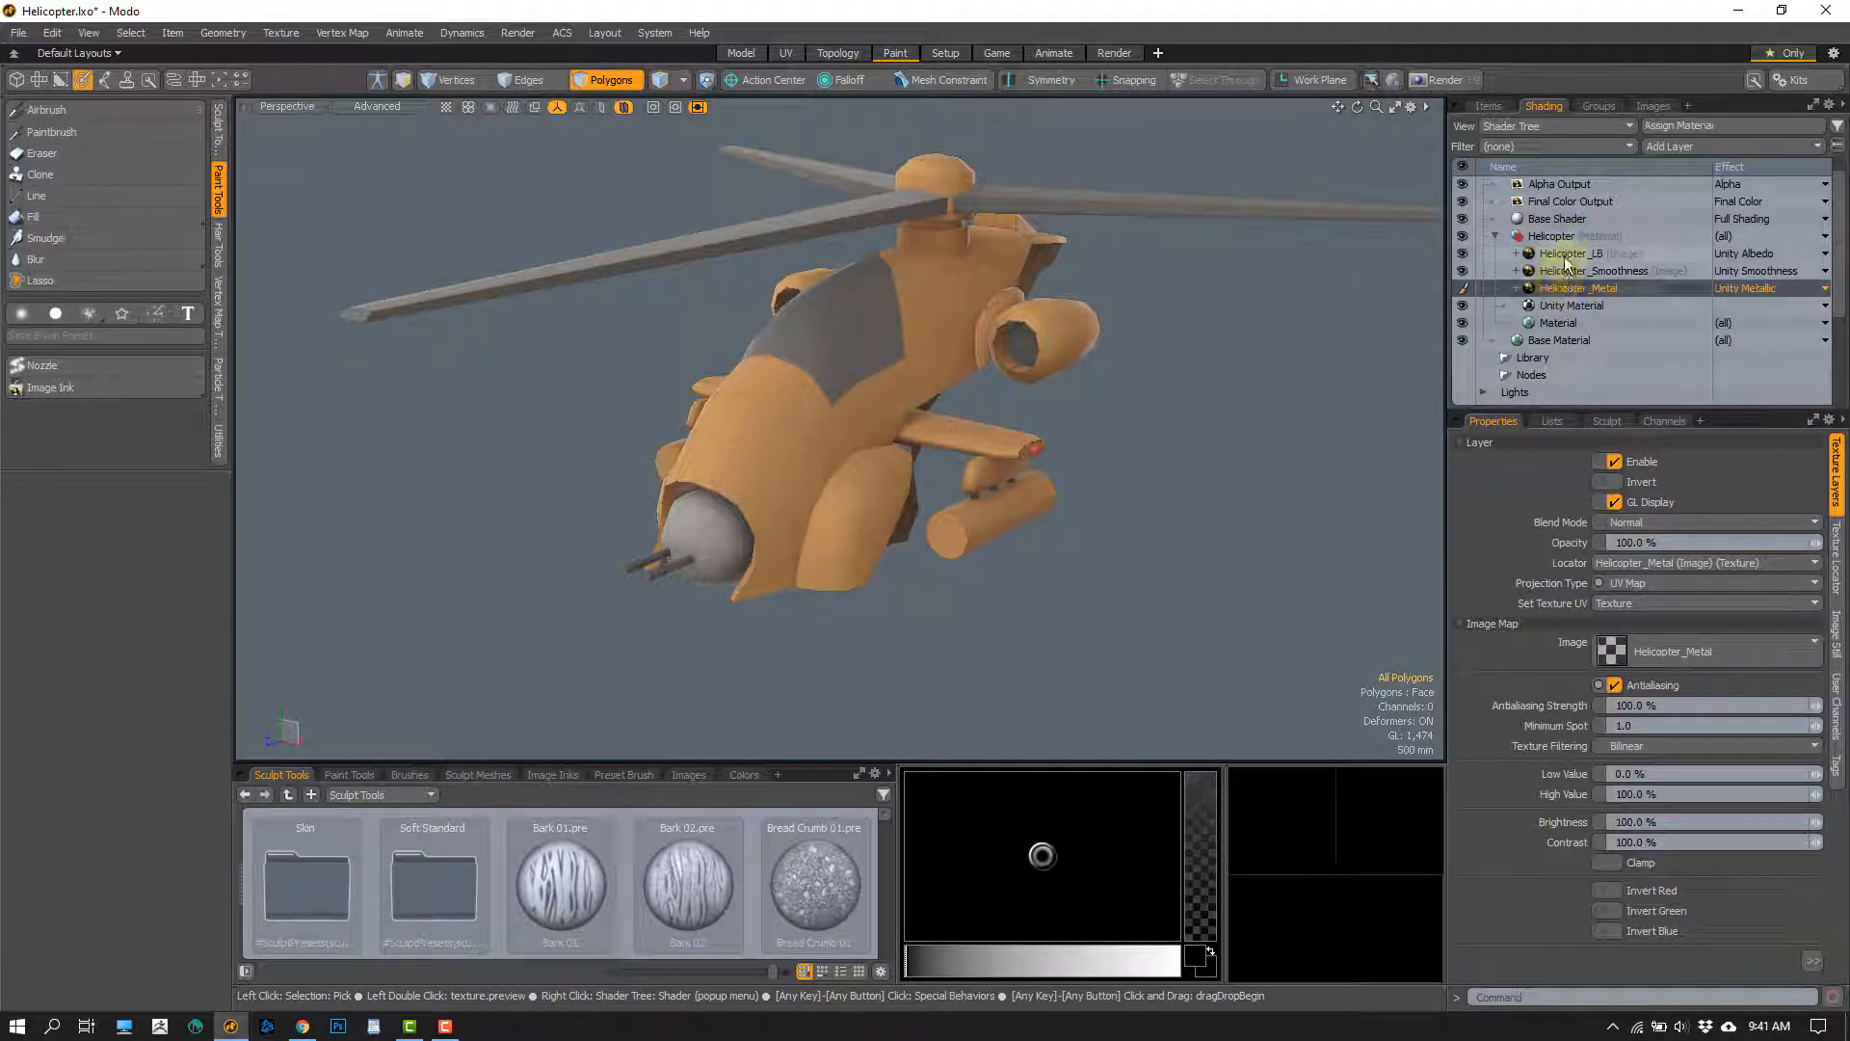
left_click(1564, 256)
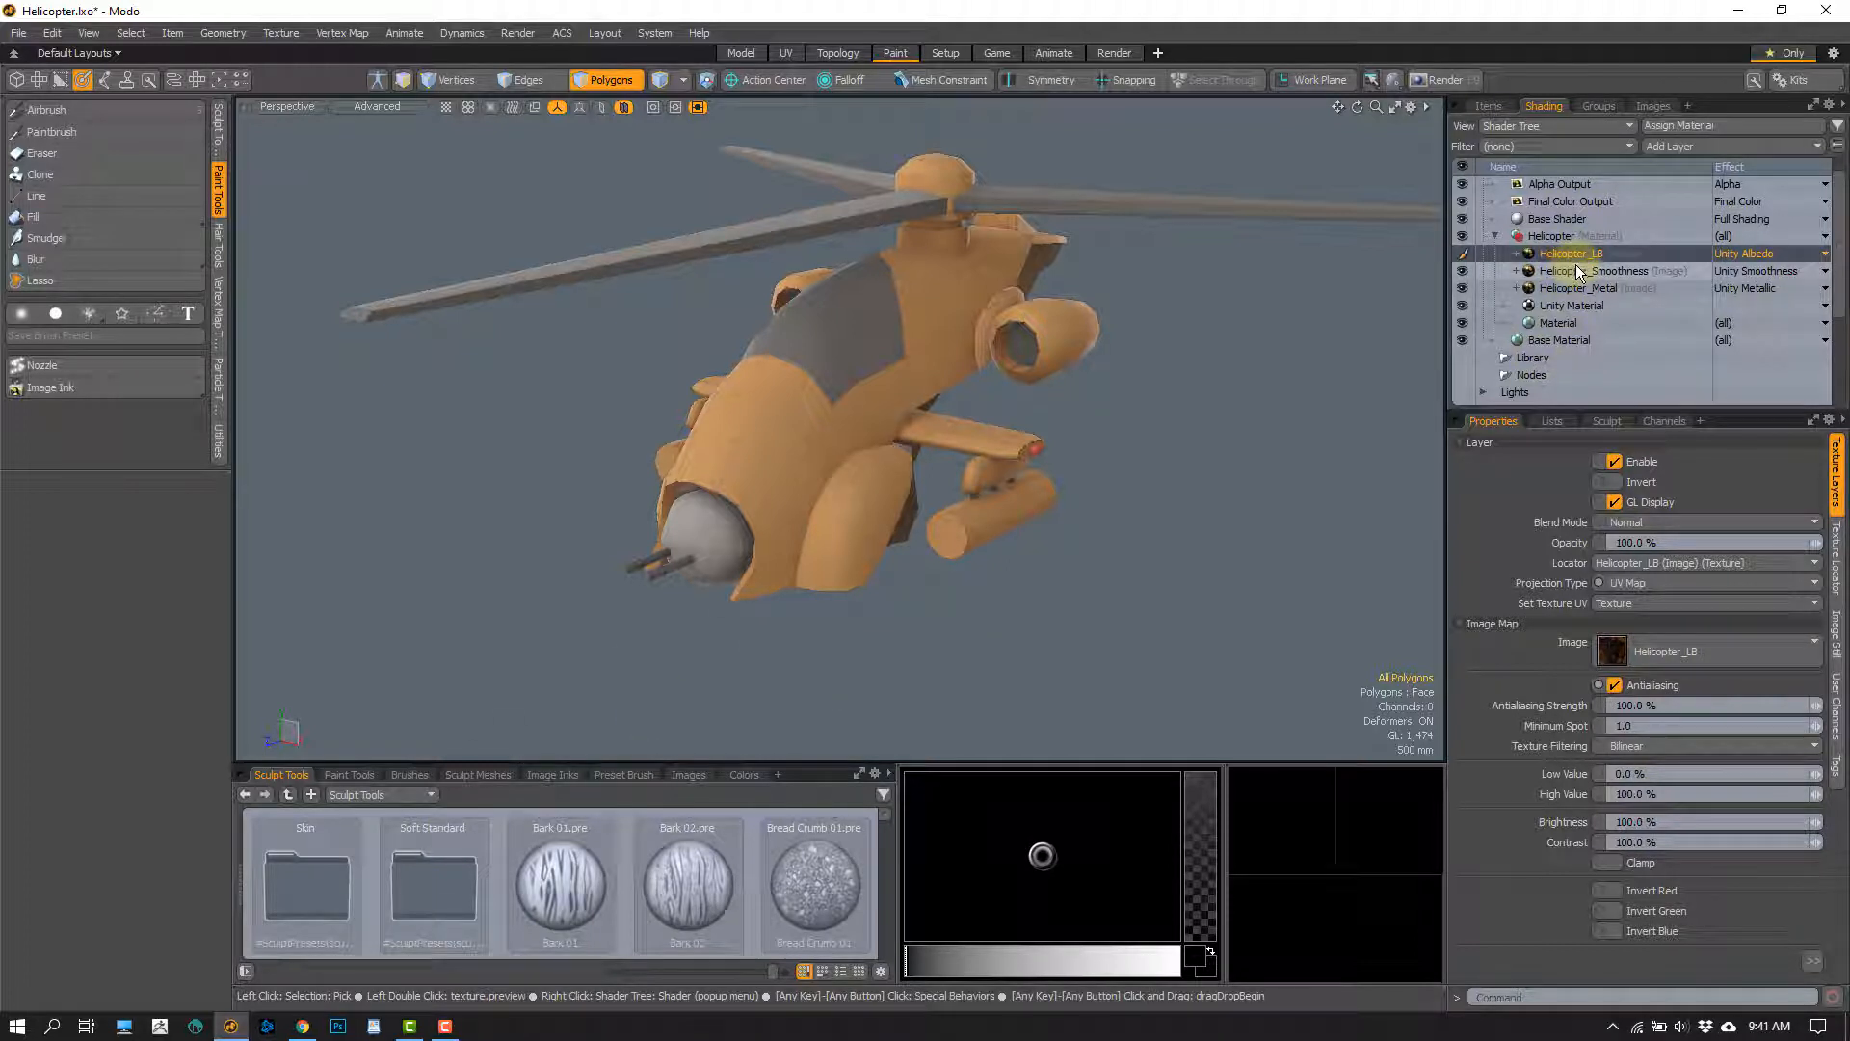
left_click(1595, 278)
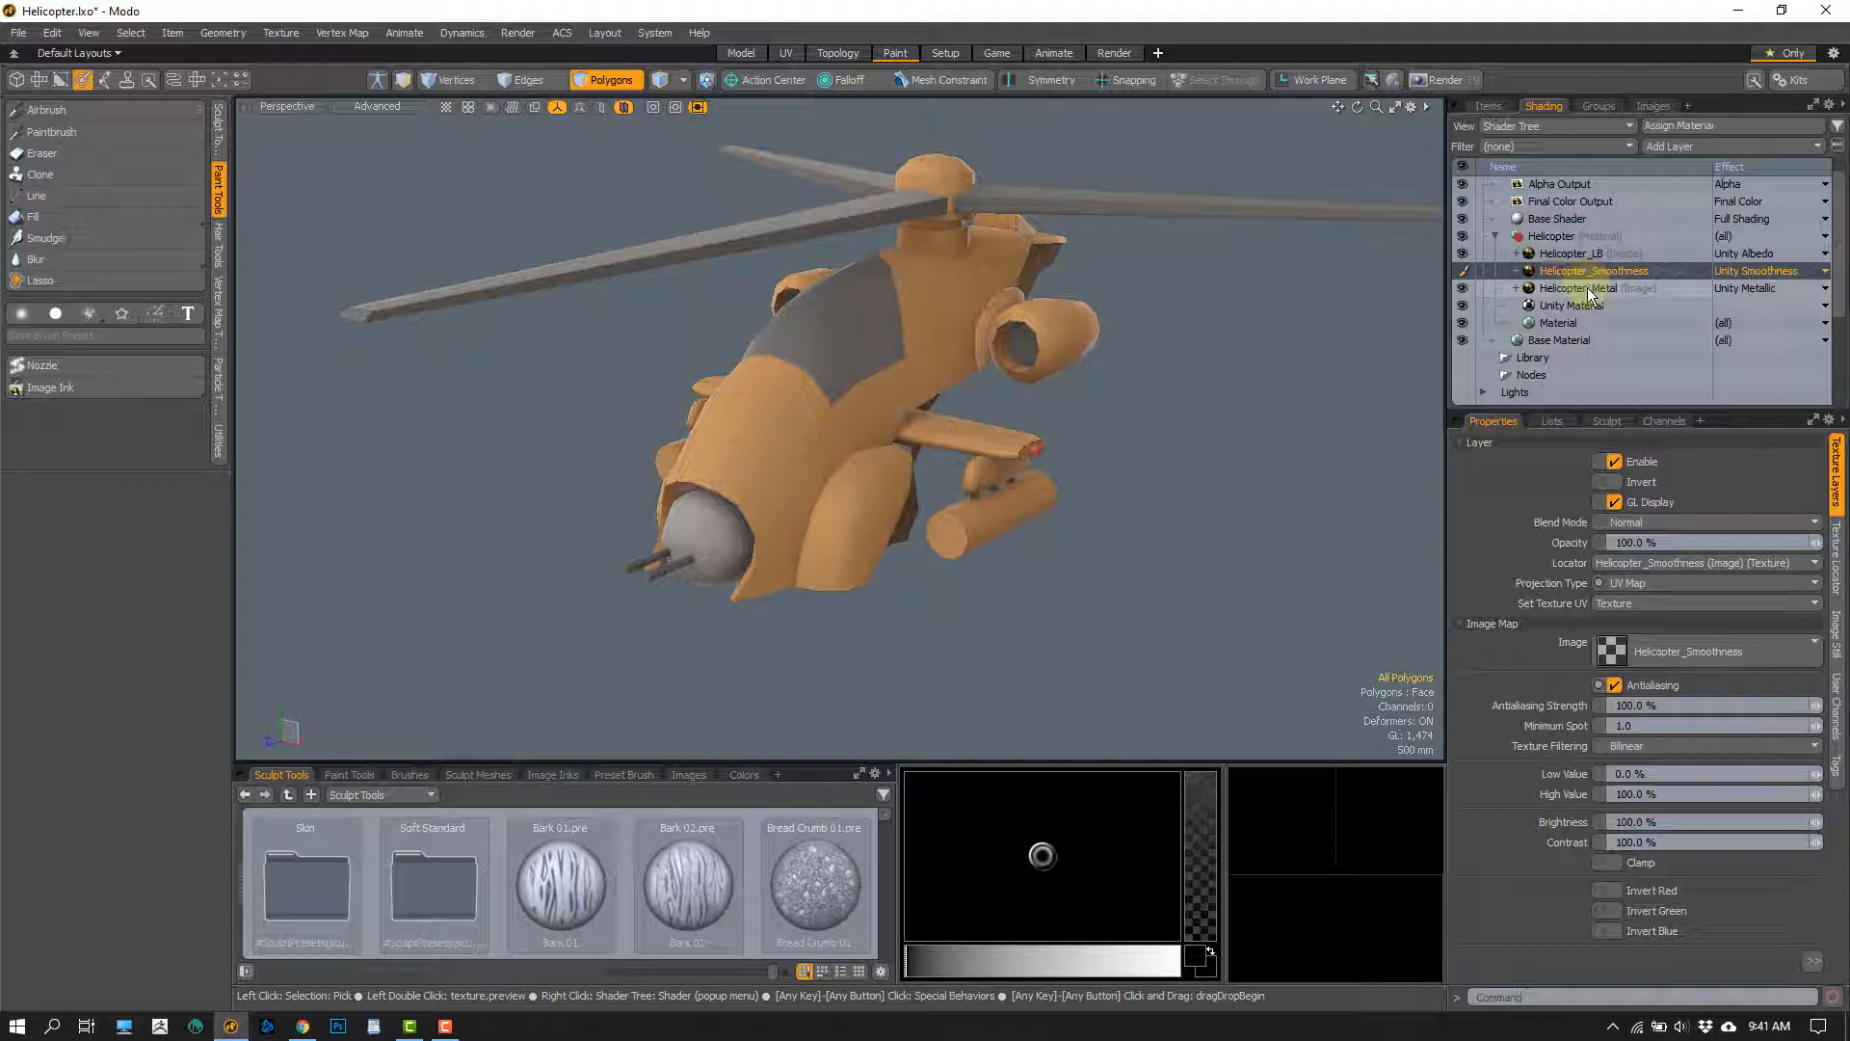
left_click(1584, 289)
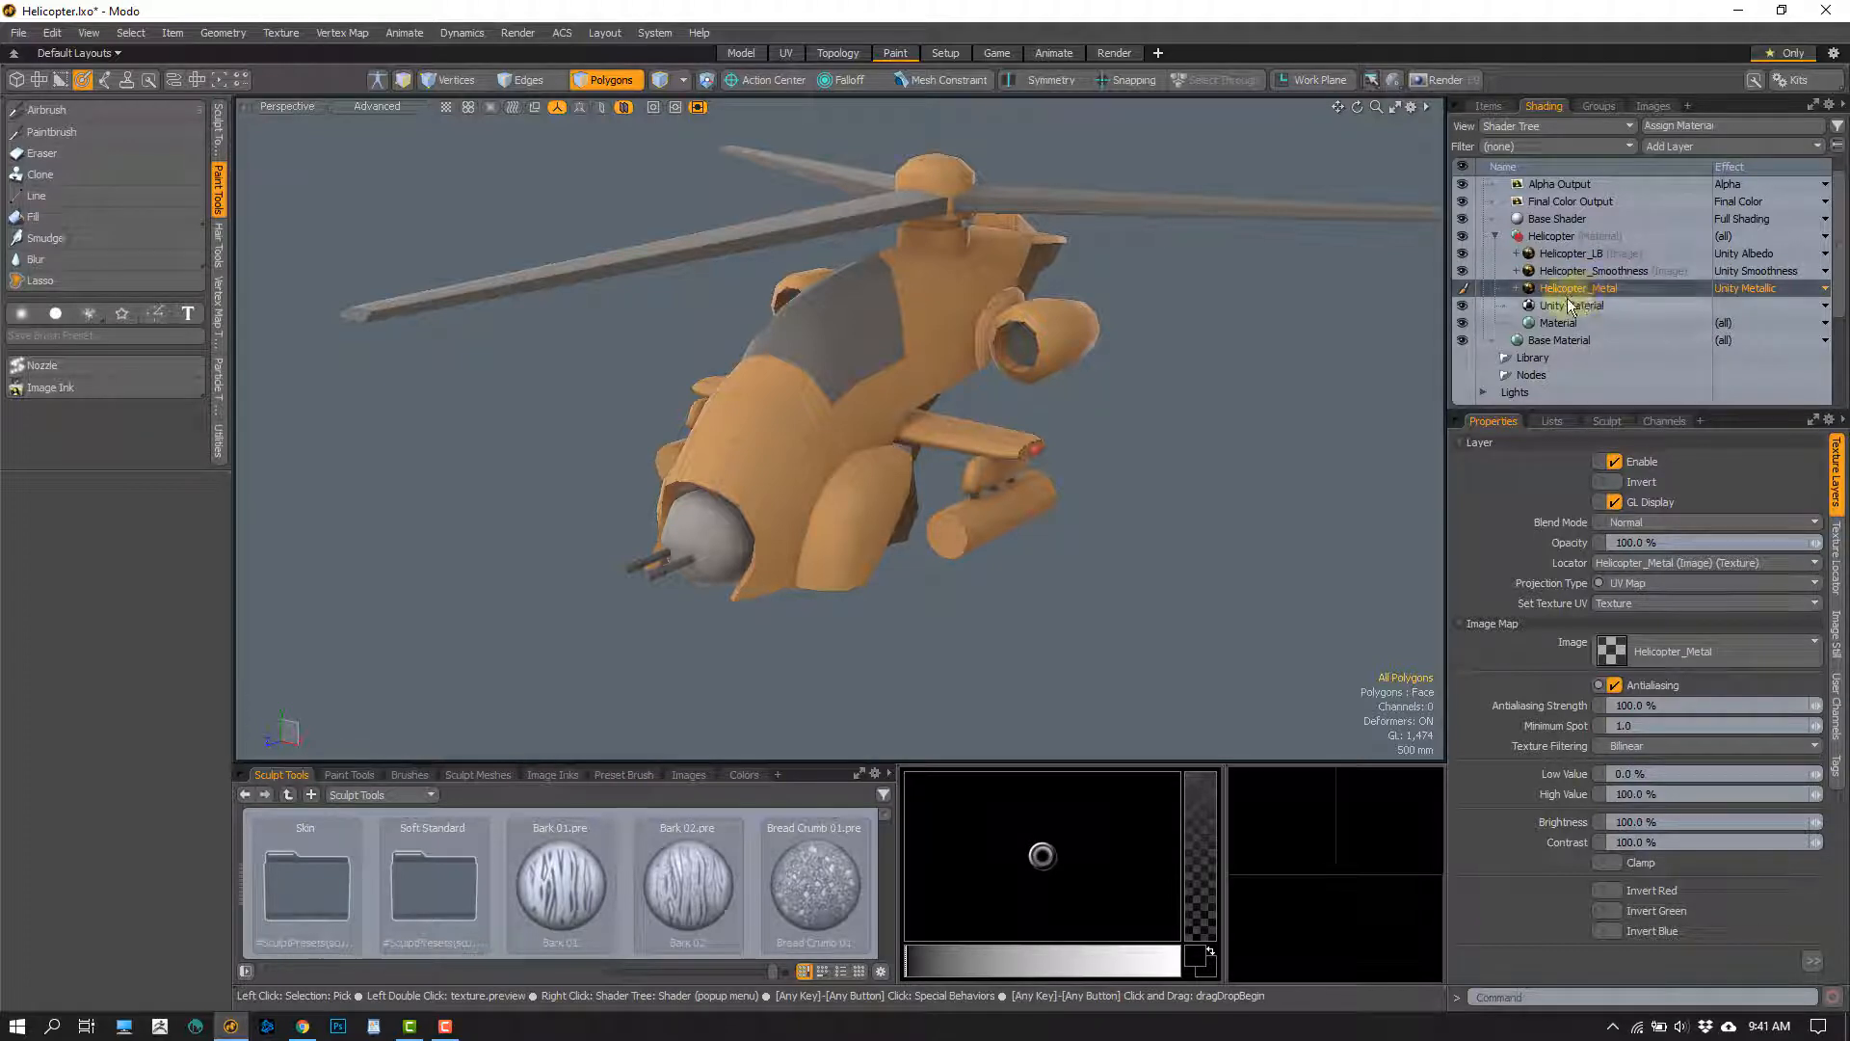
left_click(1569, 273)
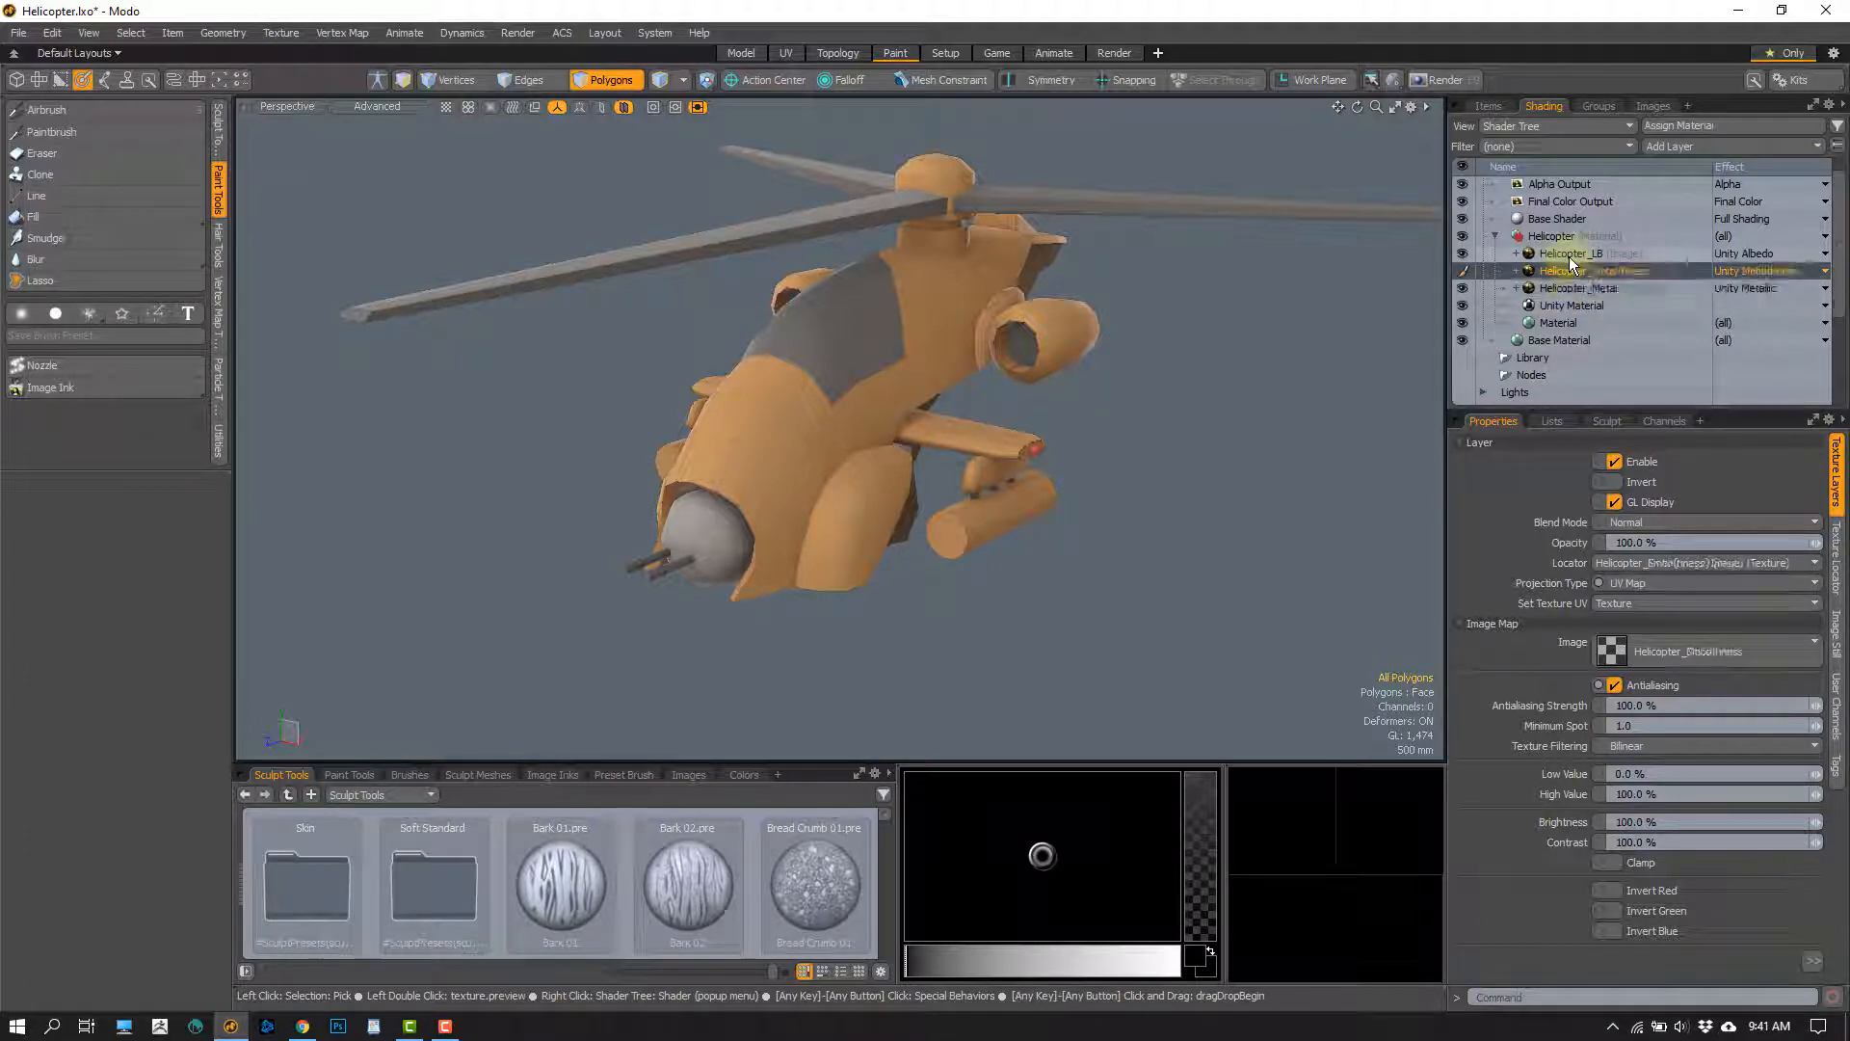
left_click(1569, 257)
left_click(1559, 287)
left_click(1559, 273)
left_click(1537, 255)
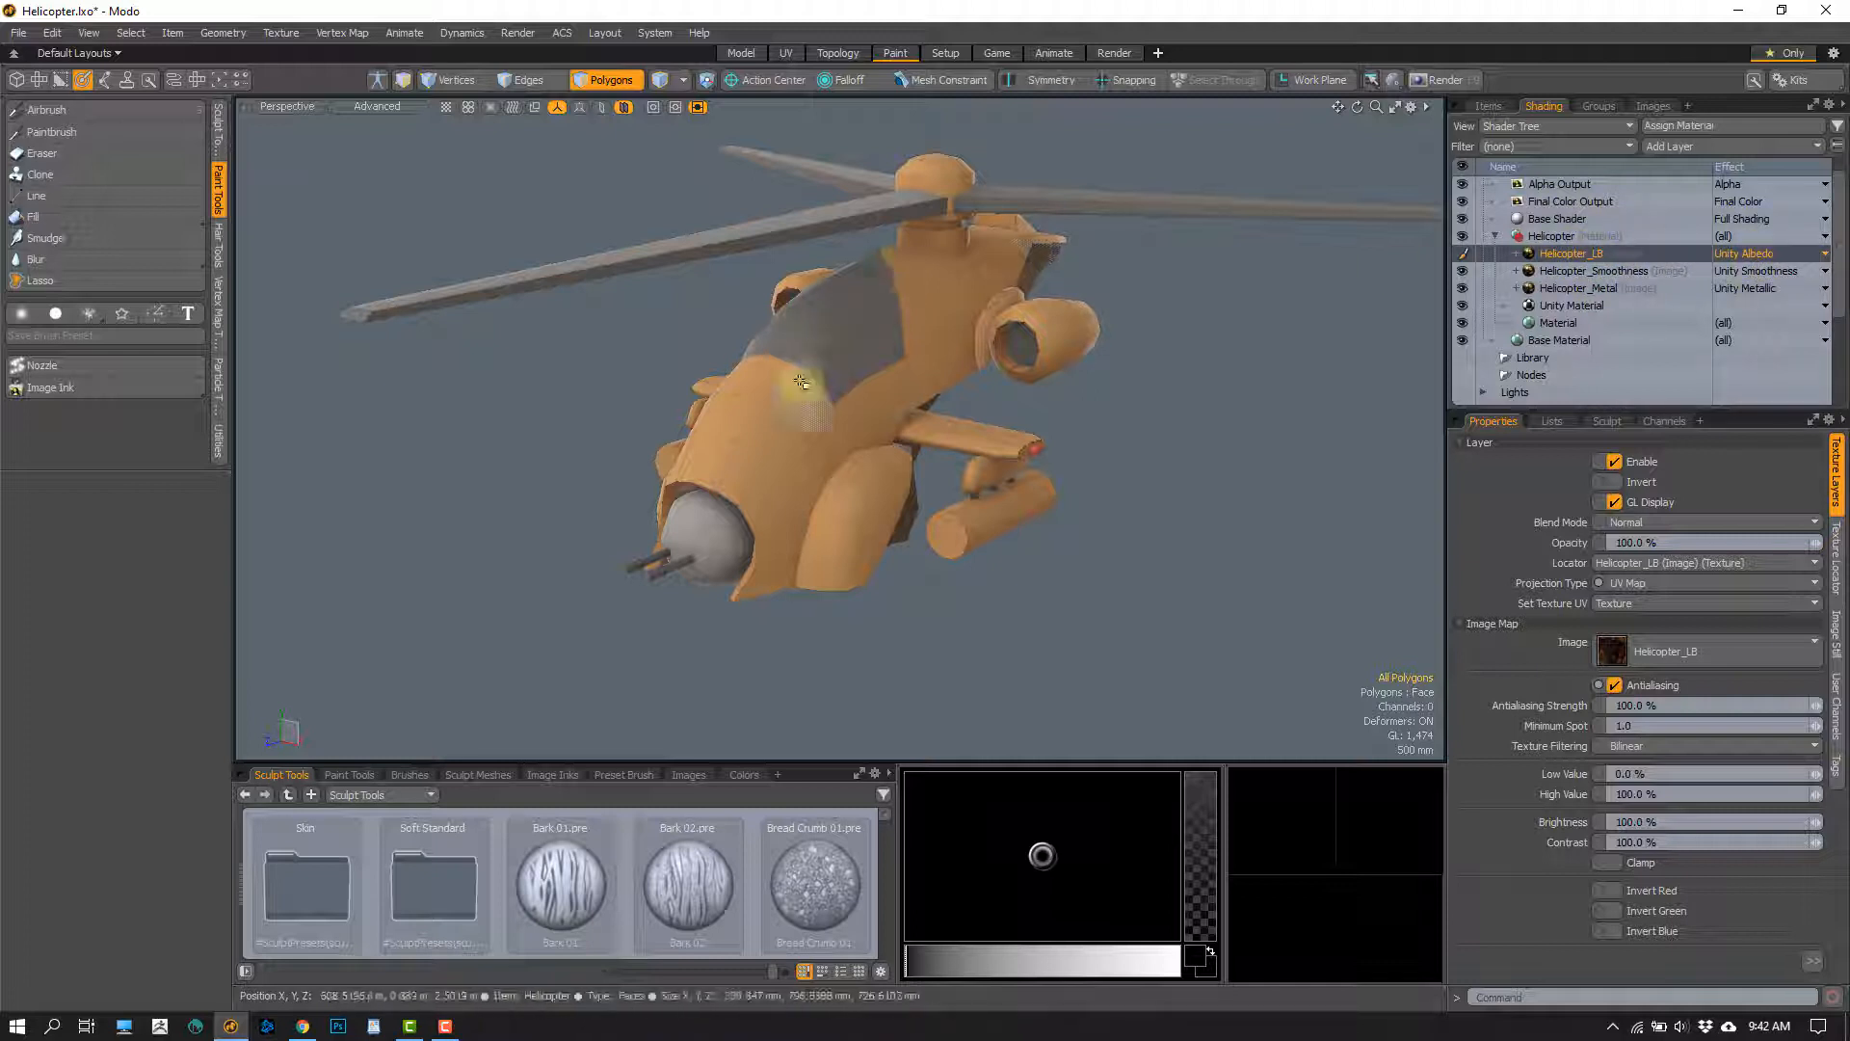
Select the Helicopter mesh in the item list and return to the Shader Tree with Helicopter_LB as the active layer
left_click_drag(790, 361, 776, 380, "alt+shift")
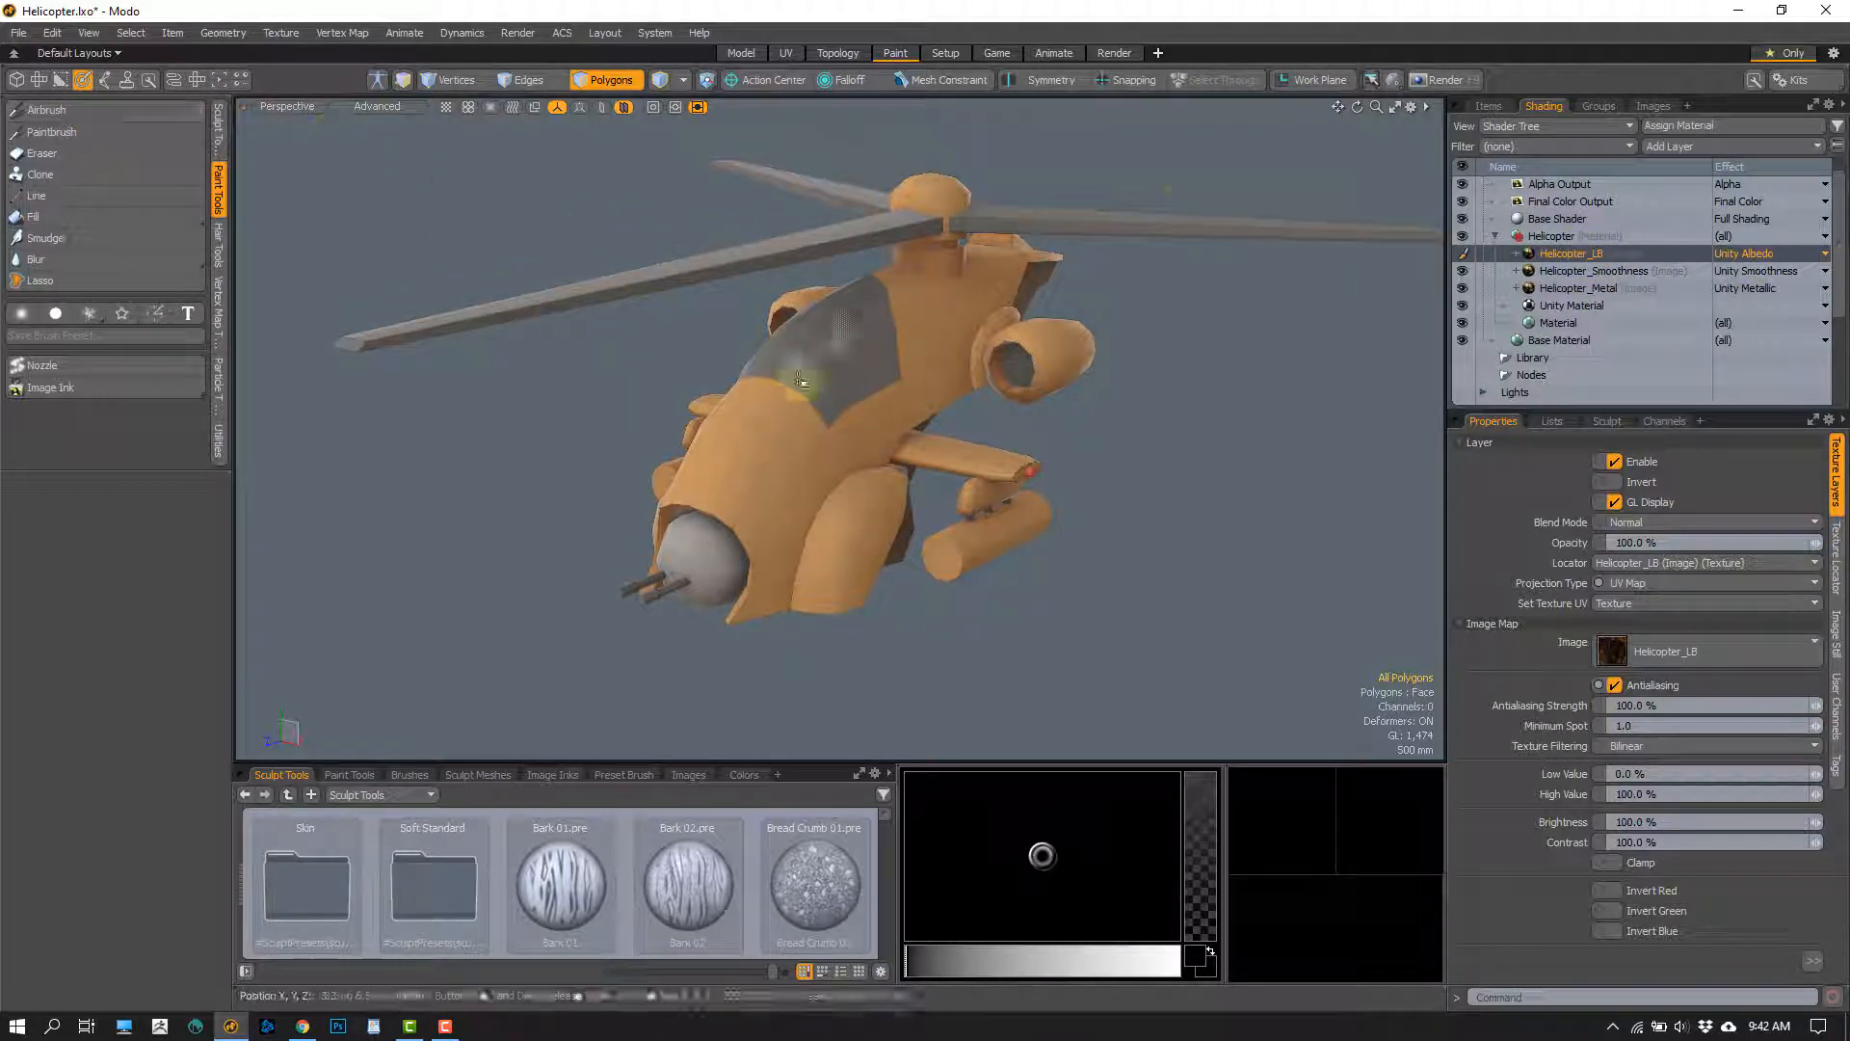
left_click(1489, 106)
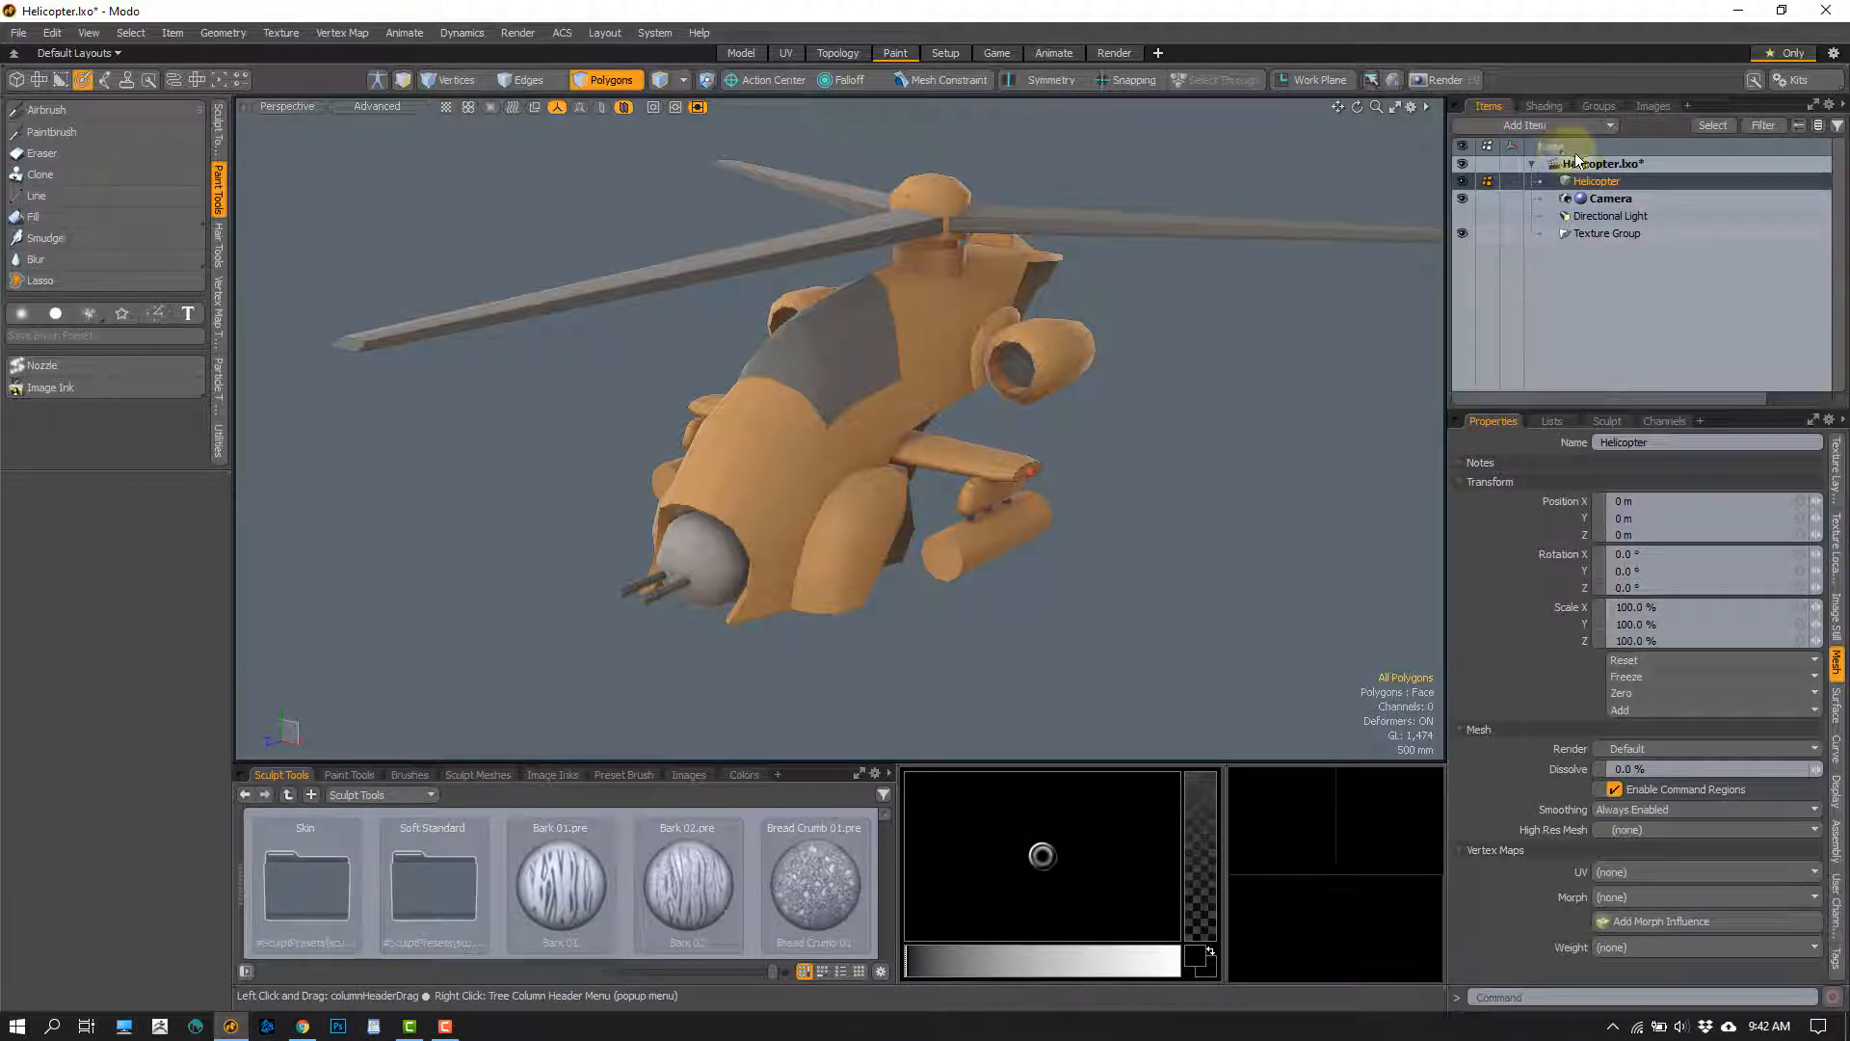
left_click(1543, 106)
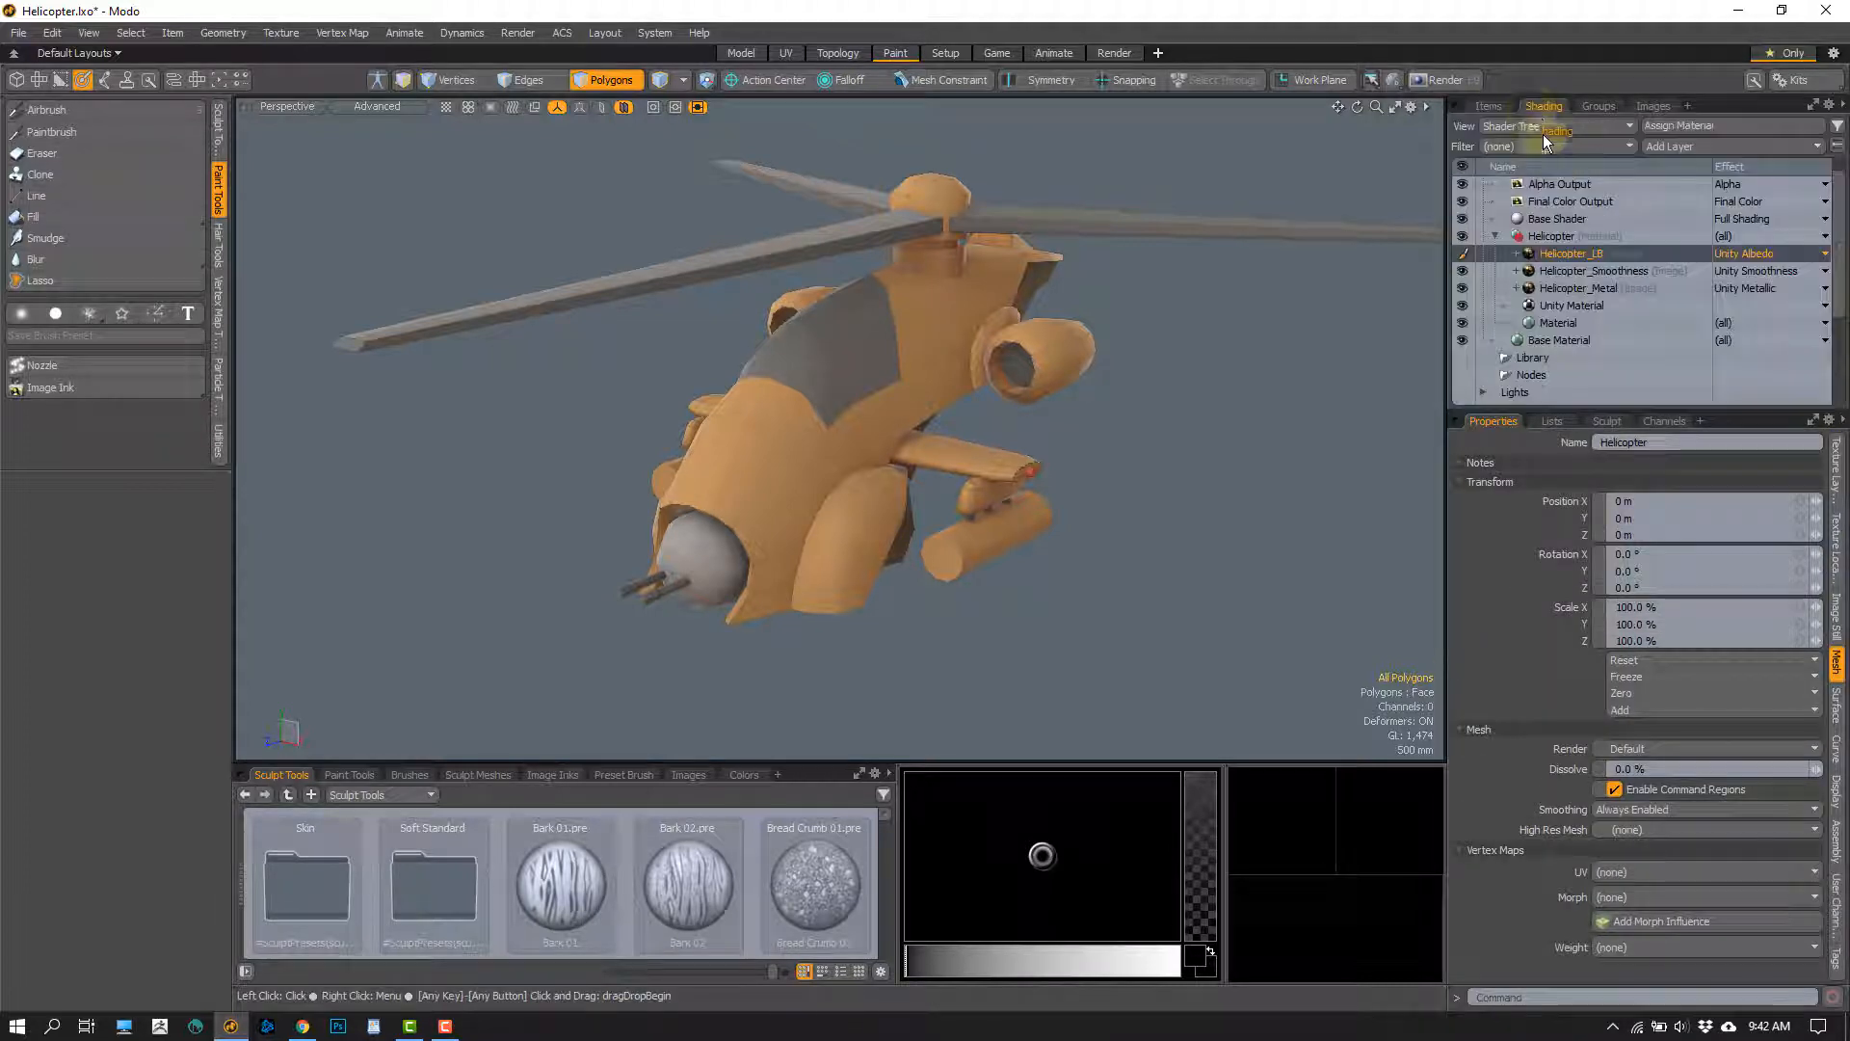
Activate the Airbrush, try a white stroke across the helicopter's fuselage on the Helicopter_LB layer, and undo the stroke
left_click(92, 112)
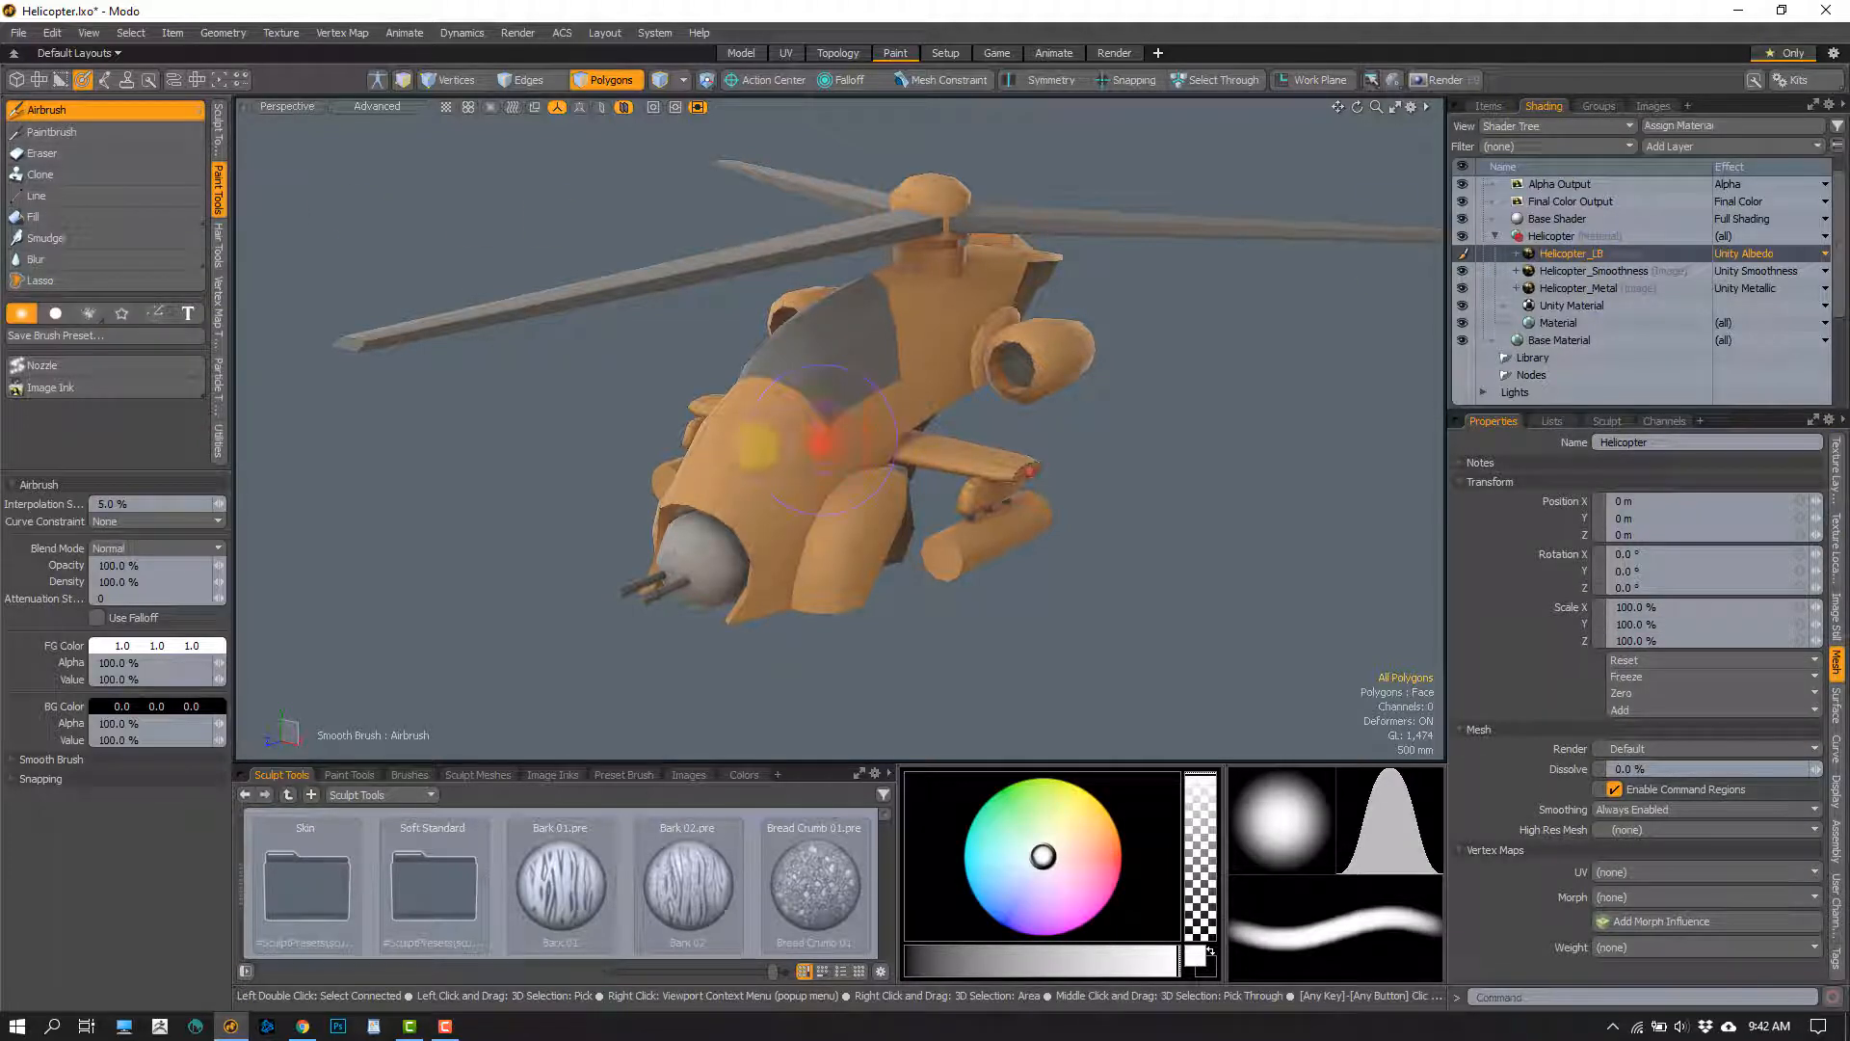
scroll(772, 474, "up", 2)
right_click_drag(819, 401, 766, 412)
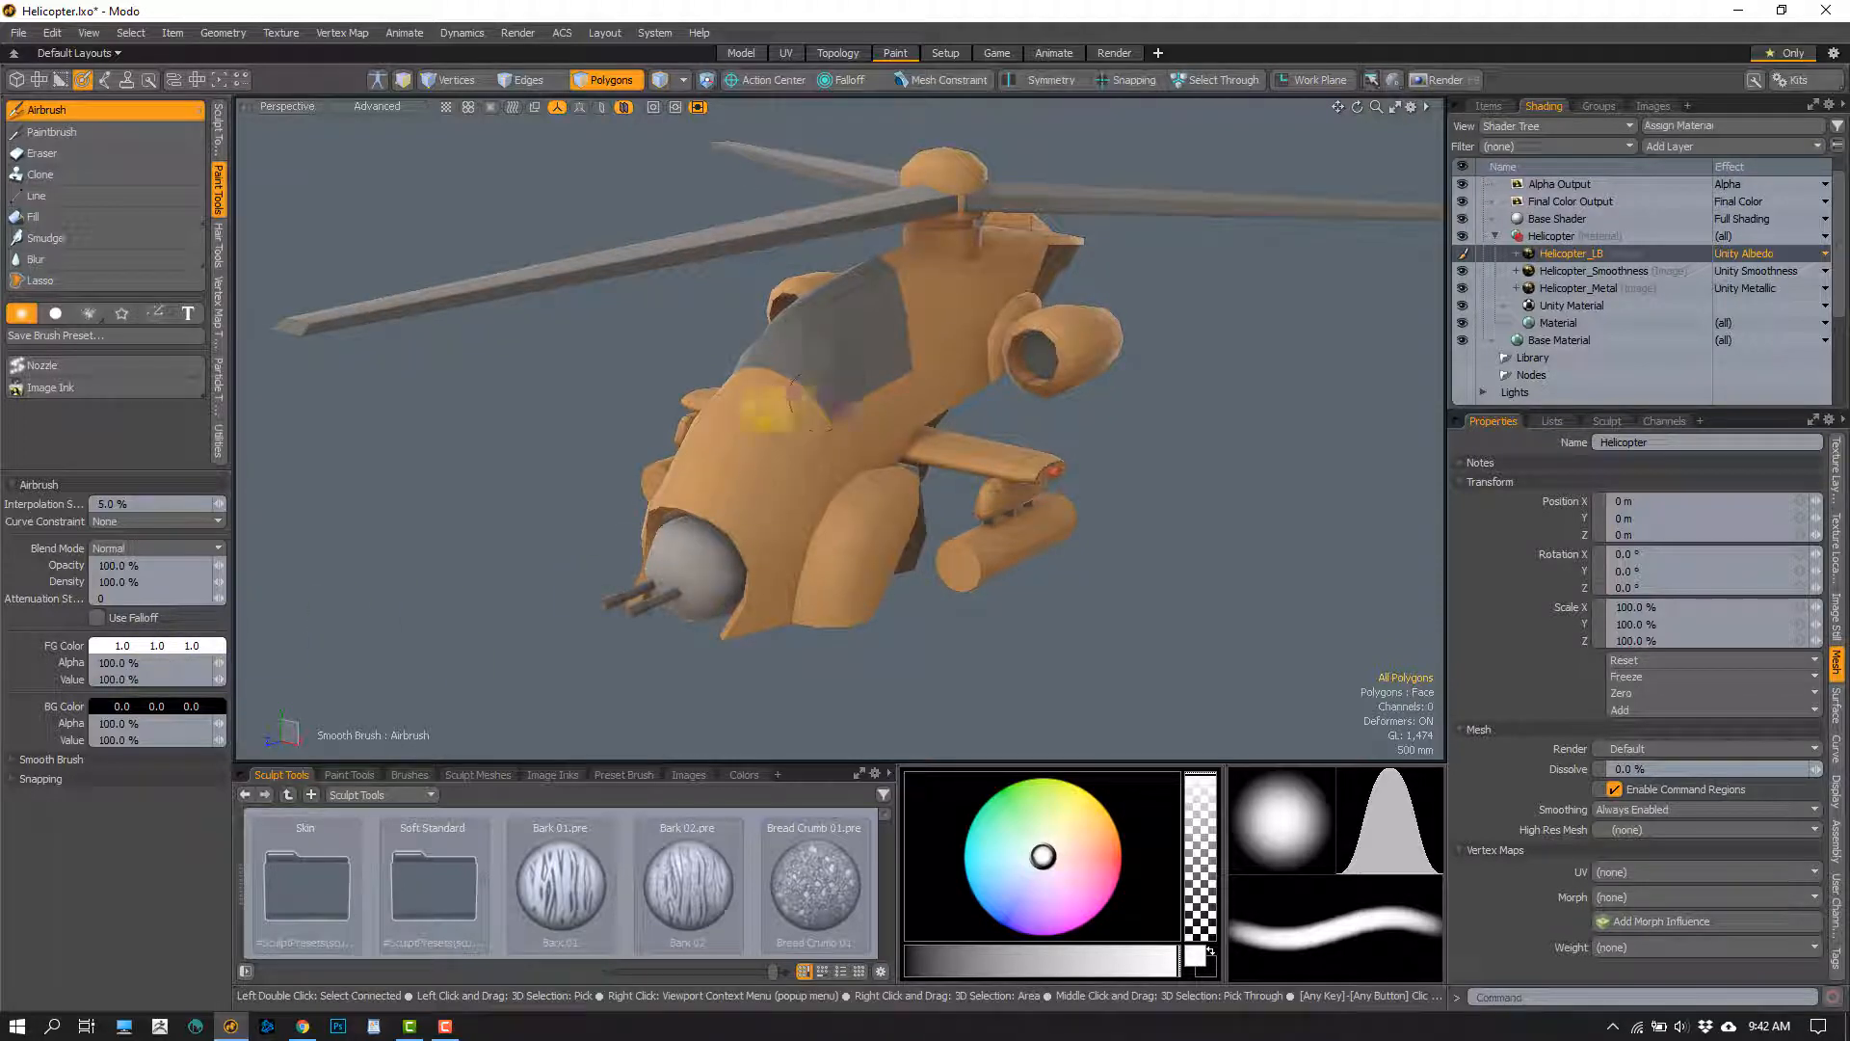
mouse_move(817, 375)
left_mouse_down()
mouse_move(782, 549)
mouse_move(797, 578)
mouse_move(886, 536)
mouse_move(973, 453)
left_mouse_up()
key("ctrl+z")
Set the Airbrush foreground color to black, with the helicopter's nose framed up close
scroll(856, 506, "up", 3)
mouse_move(973, 453)
left_mouse_down("alt")
mouse_move(899, 397)
mouse_move(722, 433)
left_mouse_up("alt")
scroll(706, 467, "up", 3)
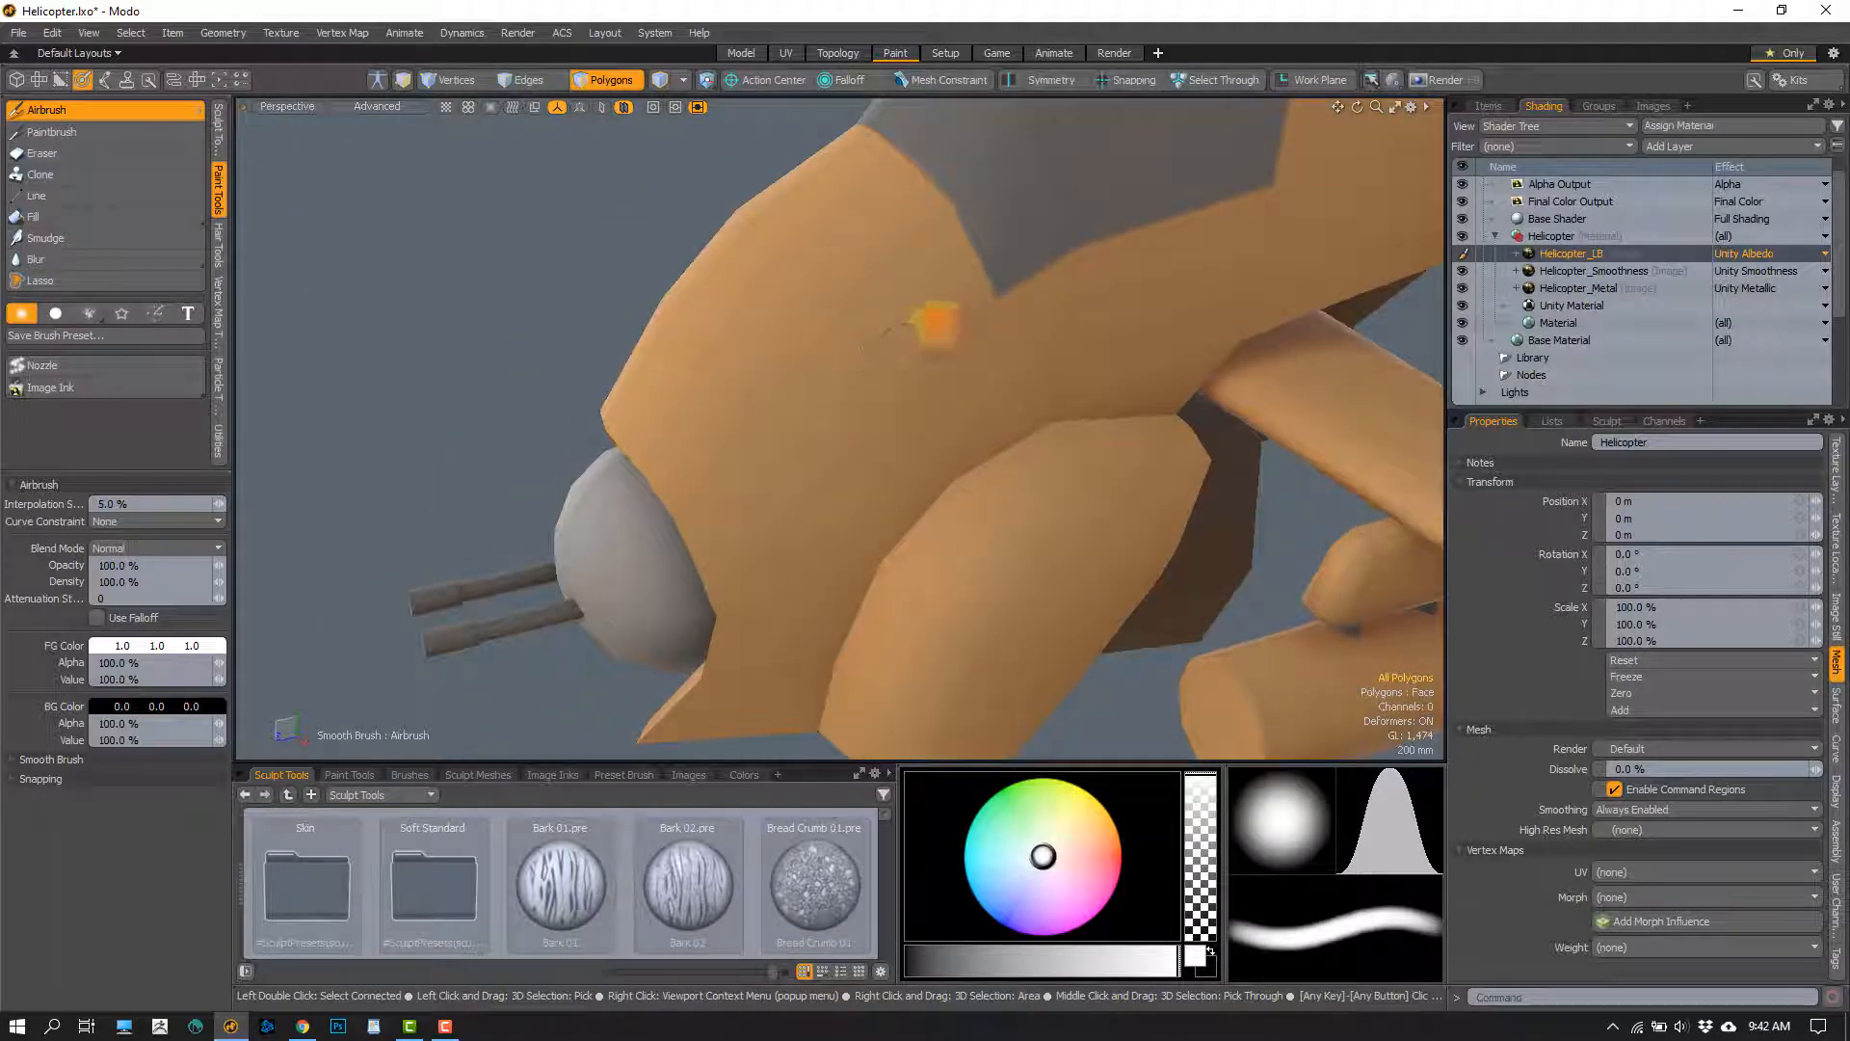
left_click_drag(933, 326, 913, 335, "alt")
scroll(891, 348, "up", 2)
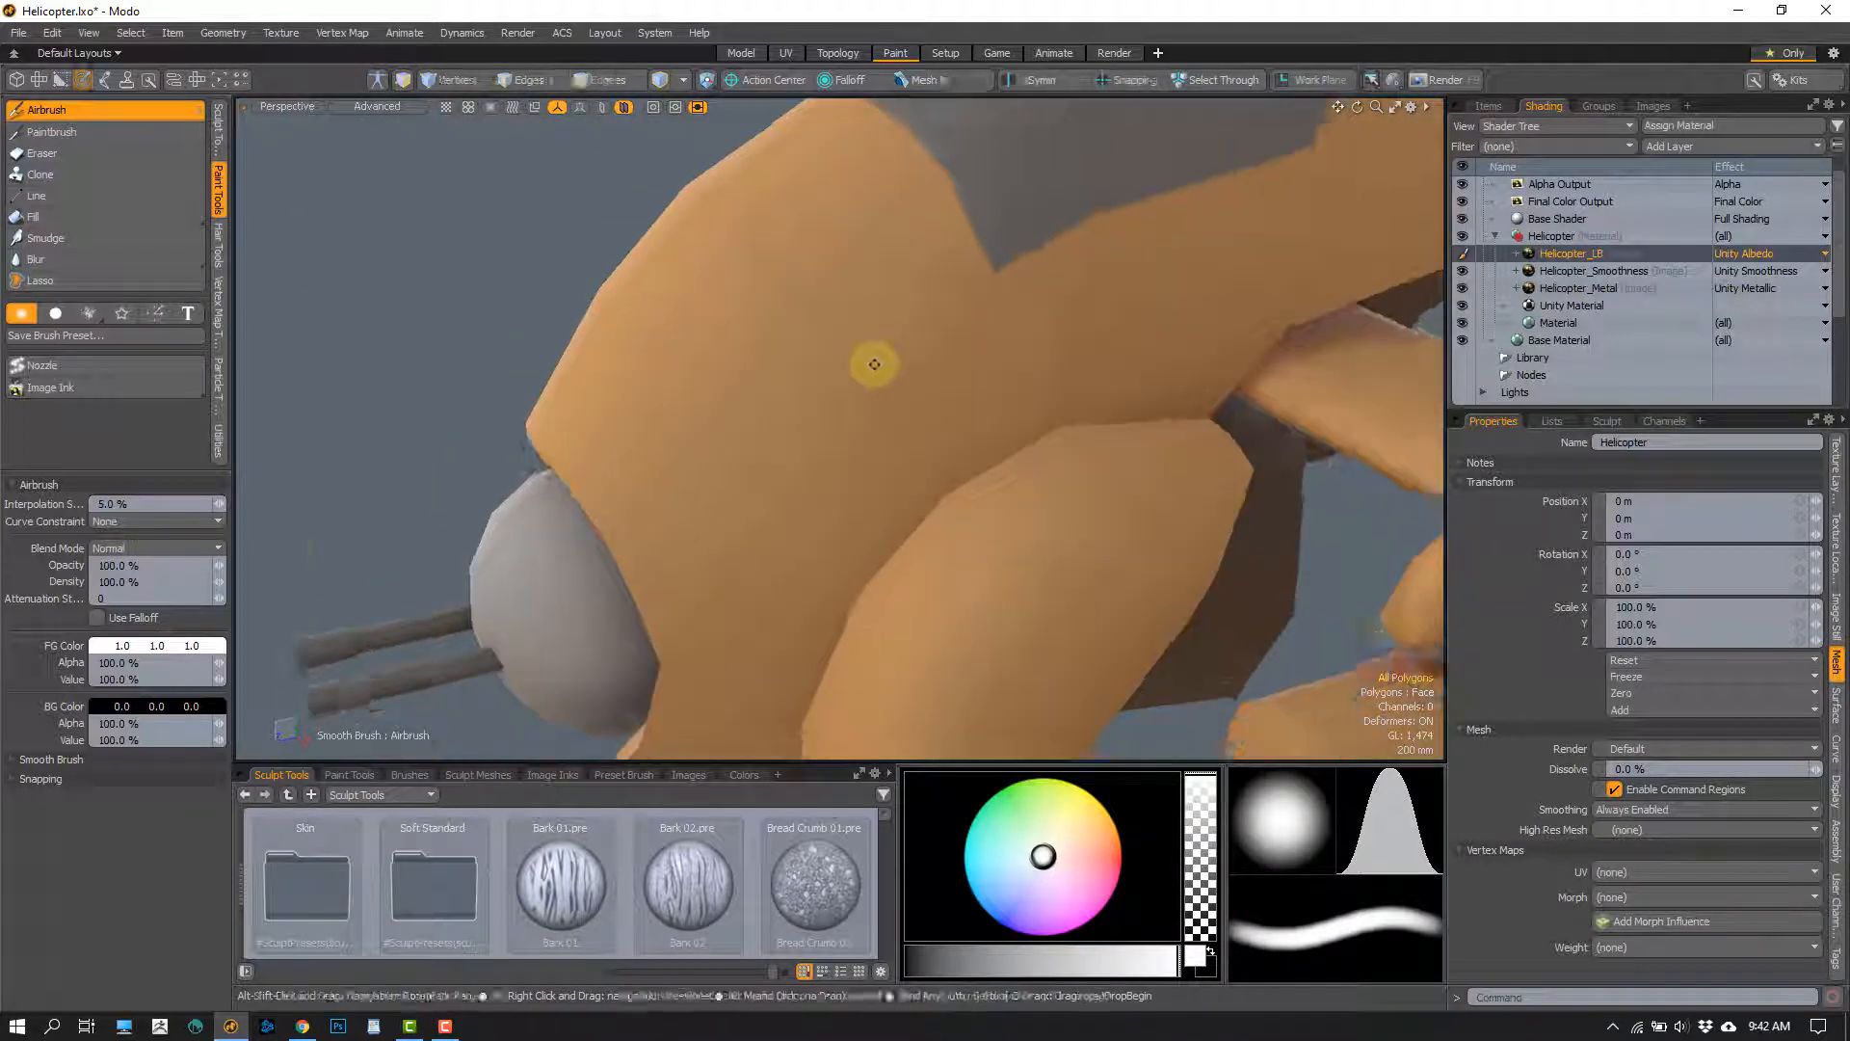
left_click(162, 648)
left_click_drag(311, 698, 247, 699)
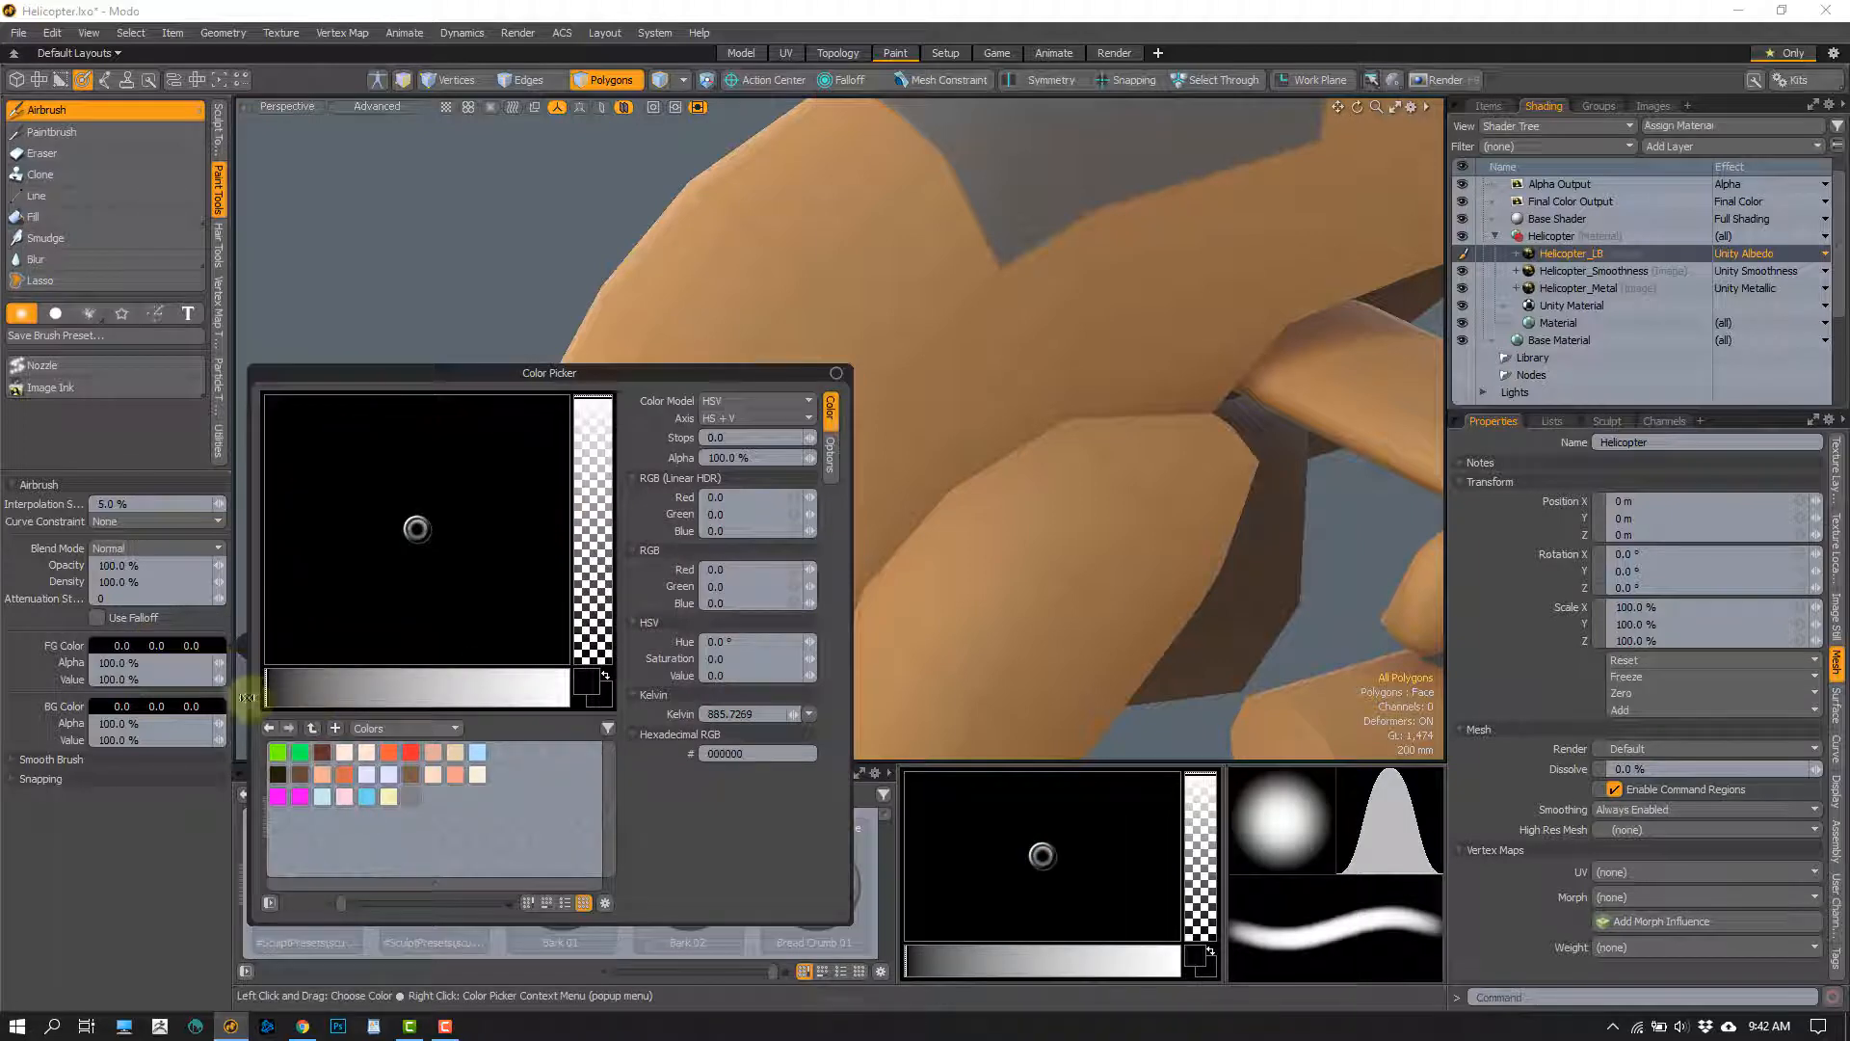
Airbrush a black panel line from the canopy's lower corner down the nose toward the gun turret, redoing the first stroke
left_click_drag(900, 417, 949, 405, "alt")
scroll(993, 301, "up", 1)
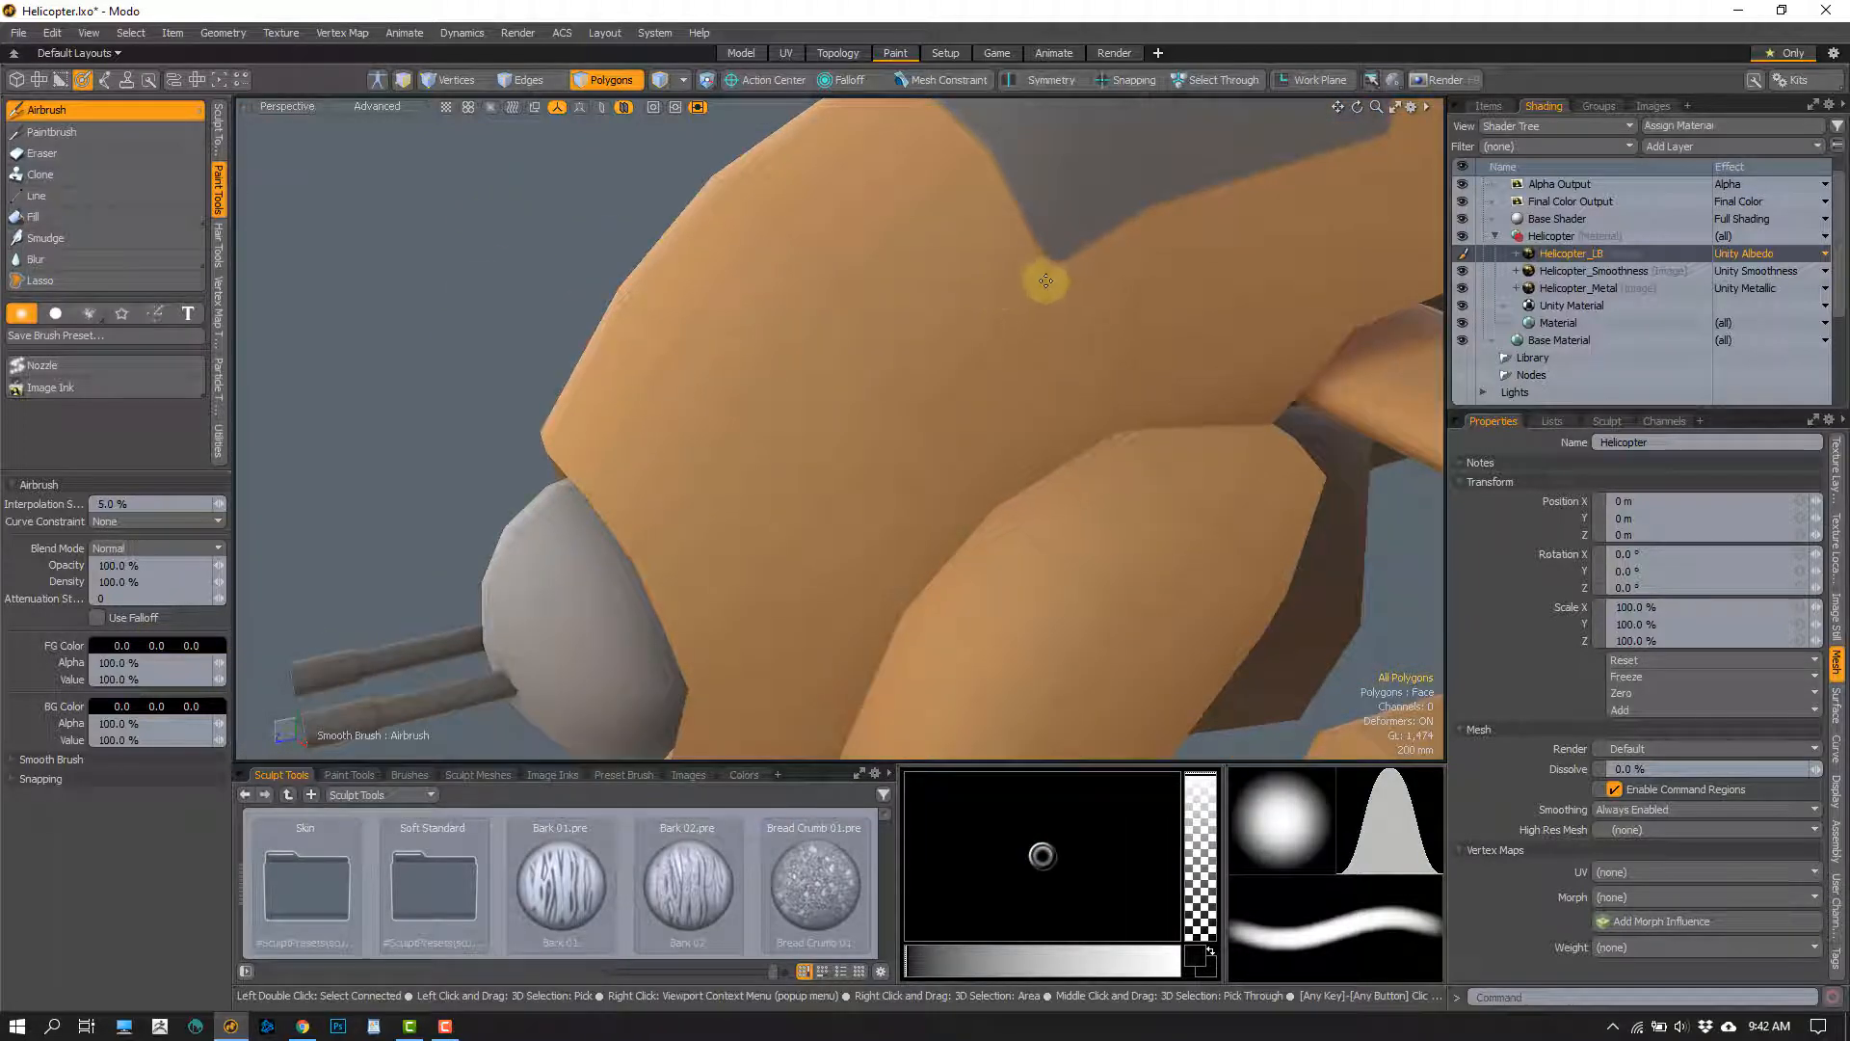
left_click_drag(1048, 275, 790, 513)
key("ctrl+z")
mouse_move(1045, 282)
left_mouse_down()
mouse_move(840, 435)
mouse_move(670, 616)
left_mouse_up()
mouse_move(847, 578)
left_mouse_down("alt")
mouse_move(1037, 459)
mouse_move(785, 575)
mouse_move(844, 482)
mouse_move(674, 495)
mouse_move(813, 466)
left_mouse_up("alt")
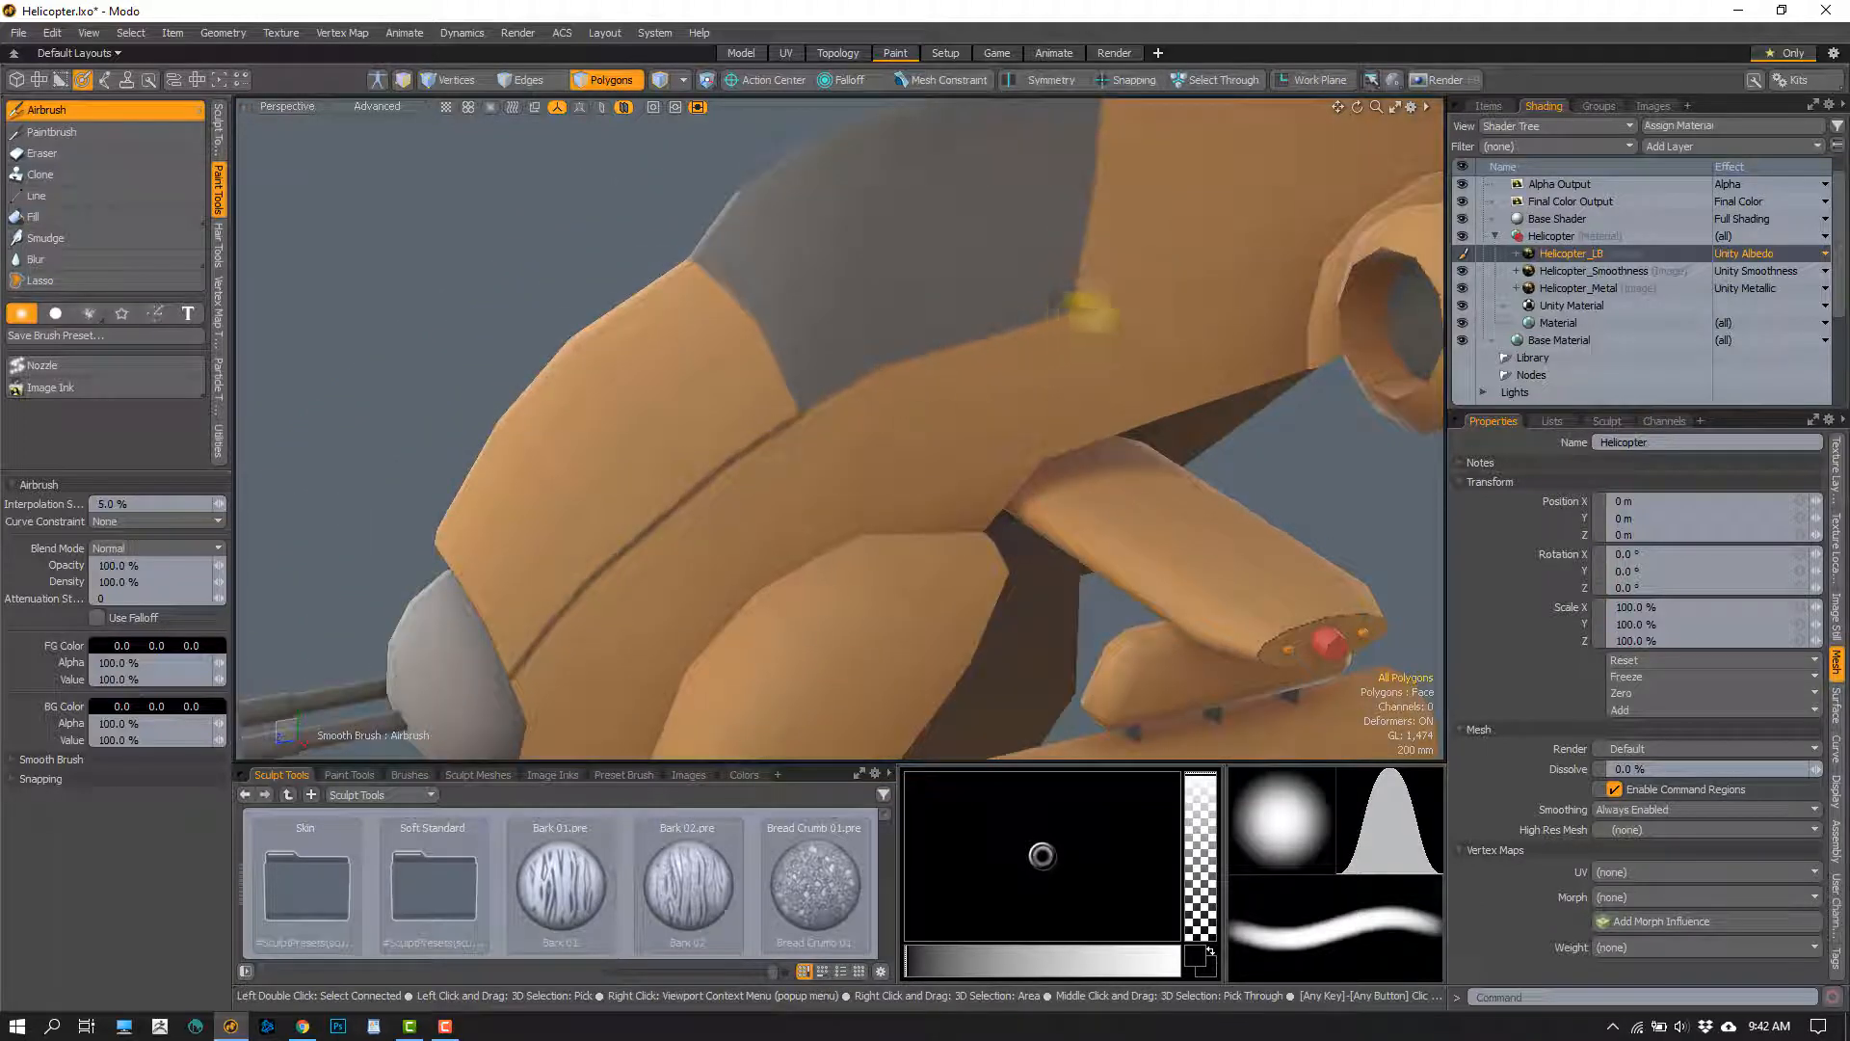
Airbrush a black panel outline on the fuselage behind the canopy, with small rivet dots near its corners
left_click_drag(1094, 331, 1092, 424, "alt")
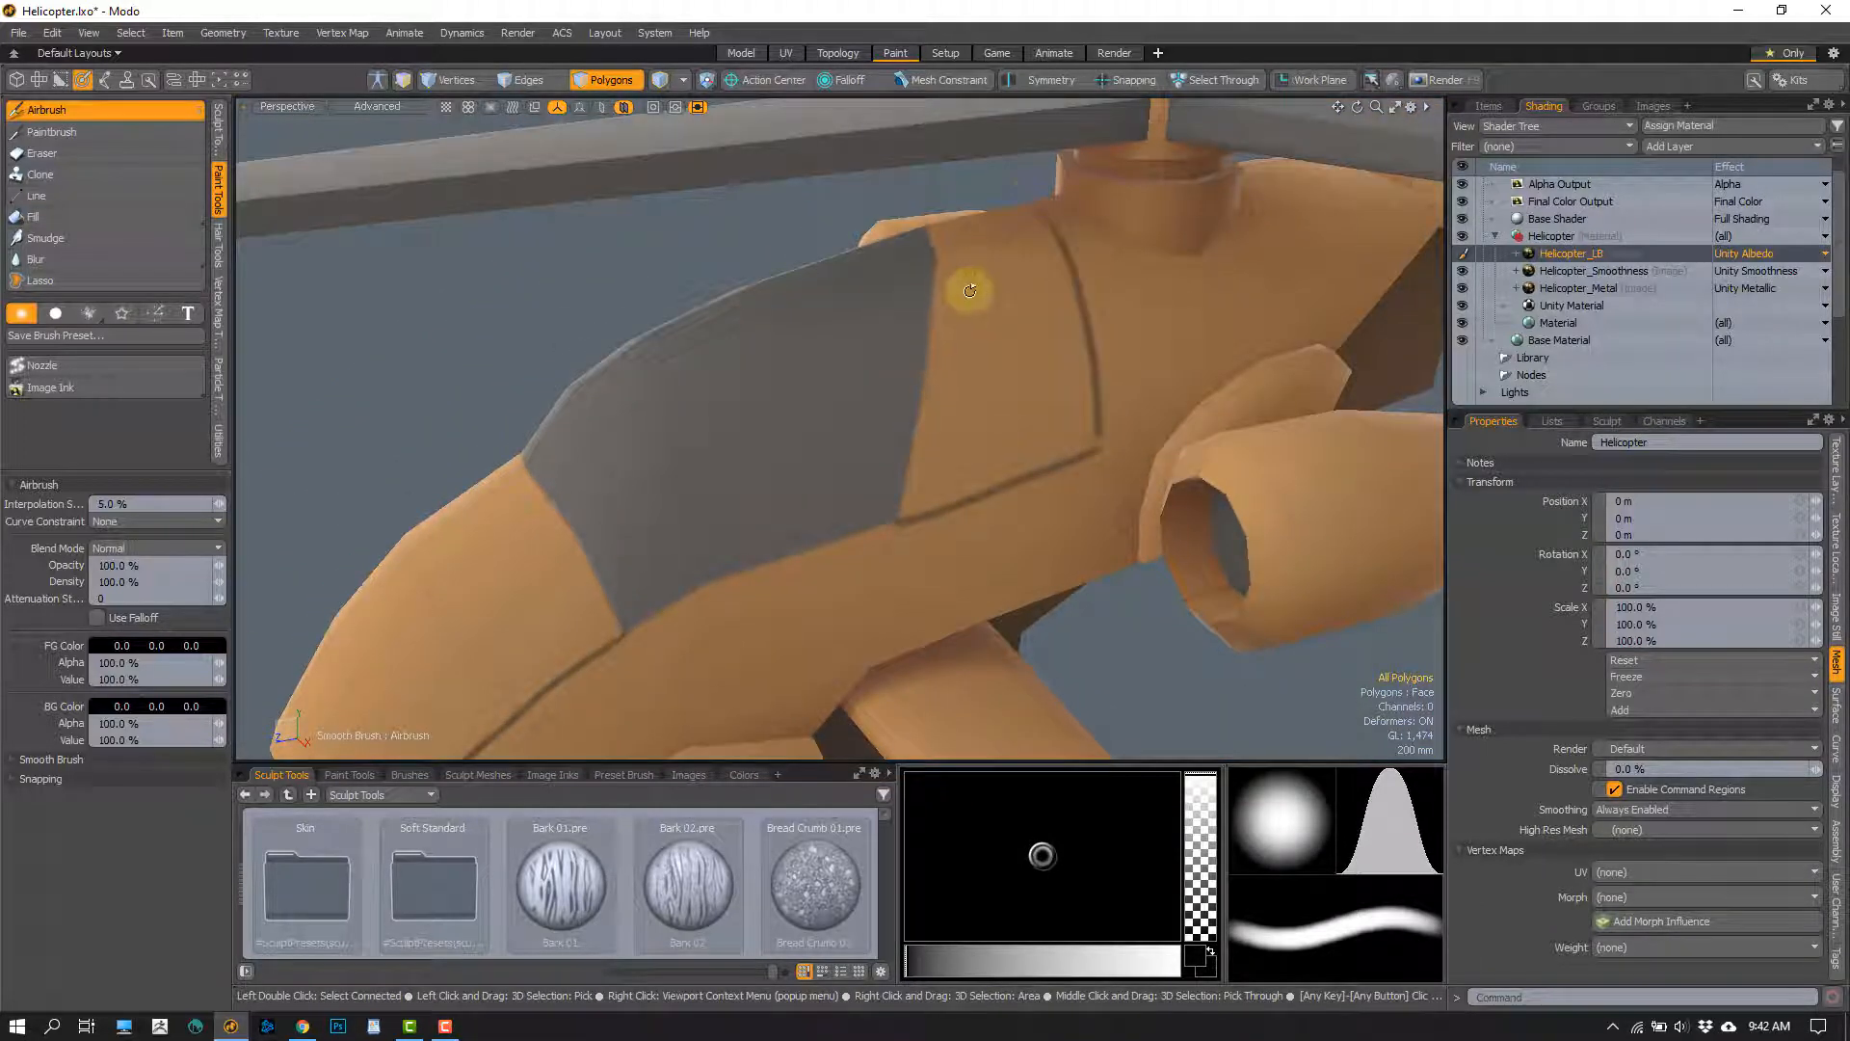
left_click_drag(969, 290, 979, 280, "alt")
left_click_drag(1011, 372, 1042, 260, "alt")
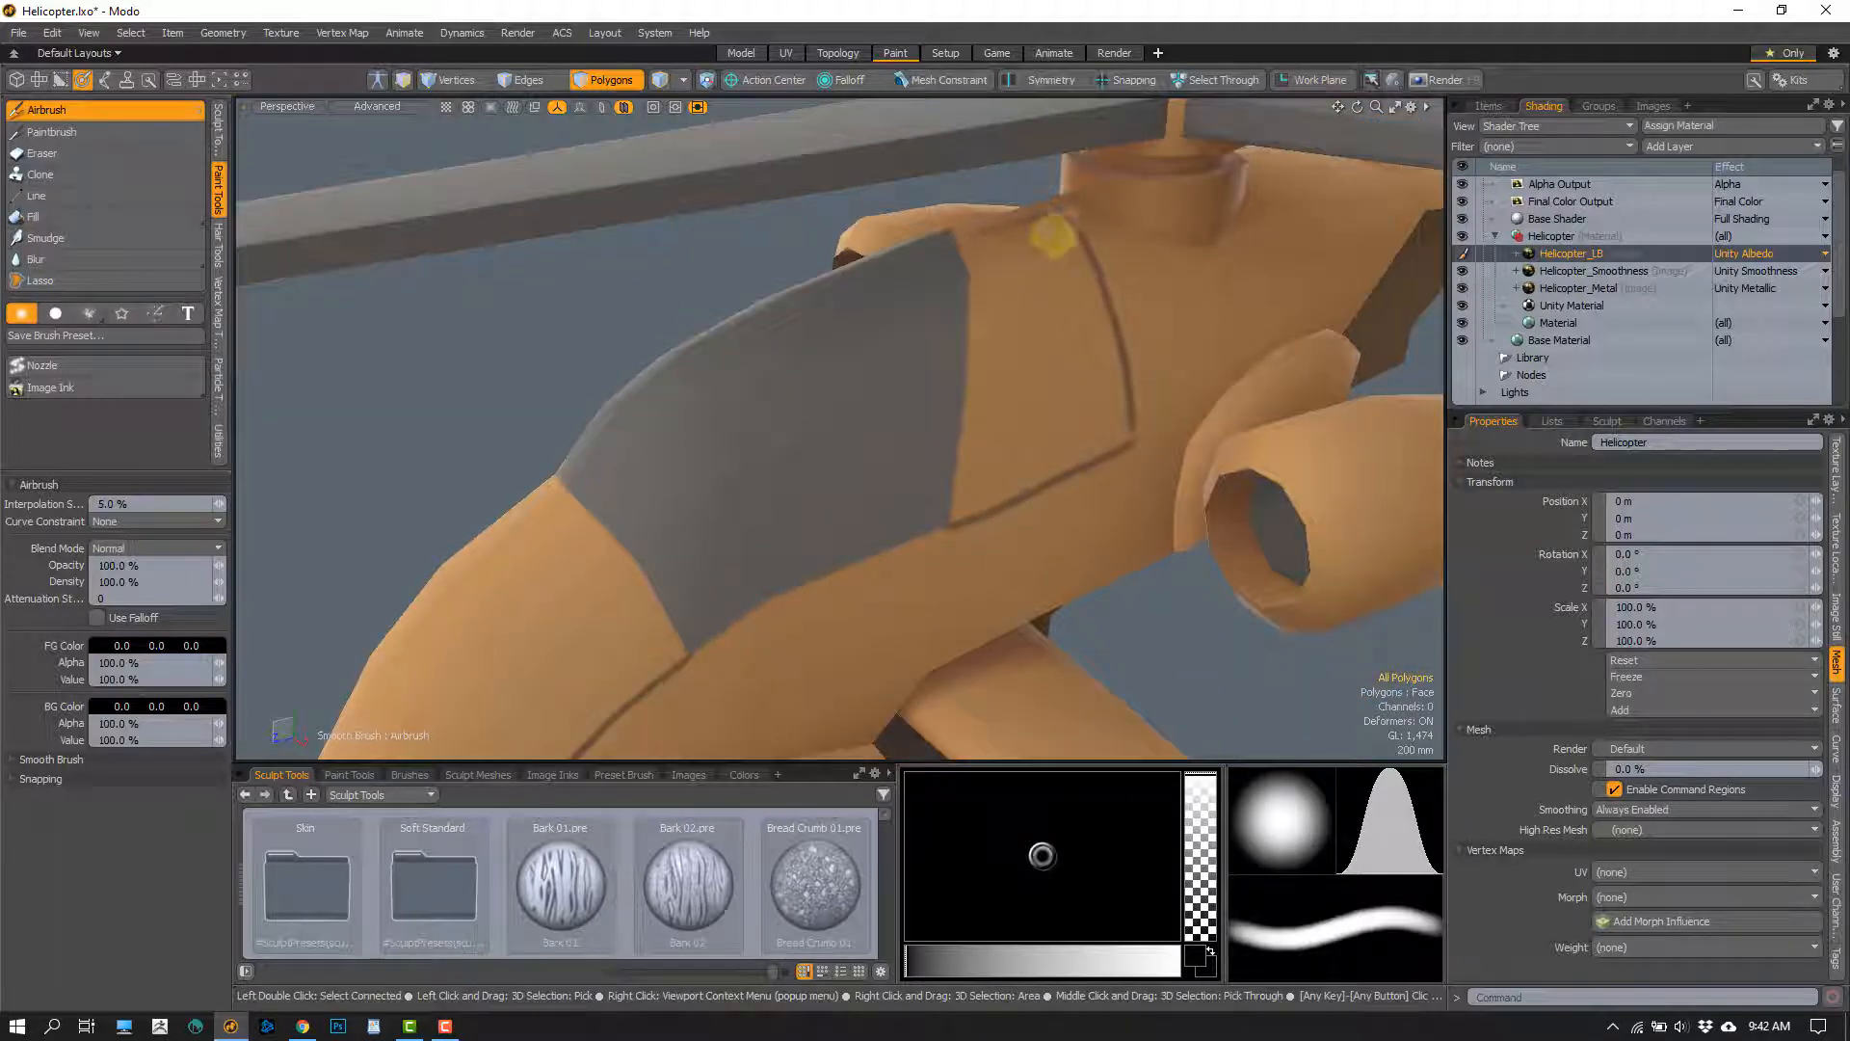
left_click(1098, 420)
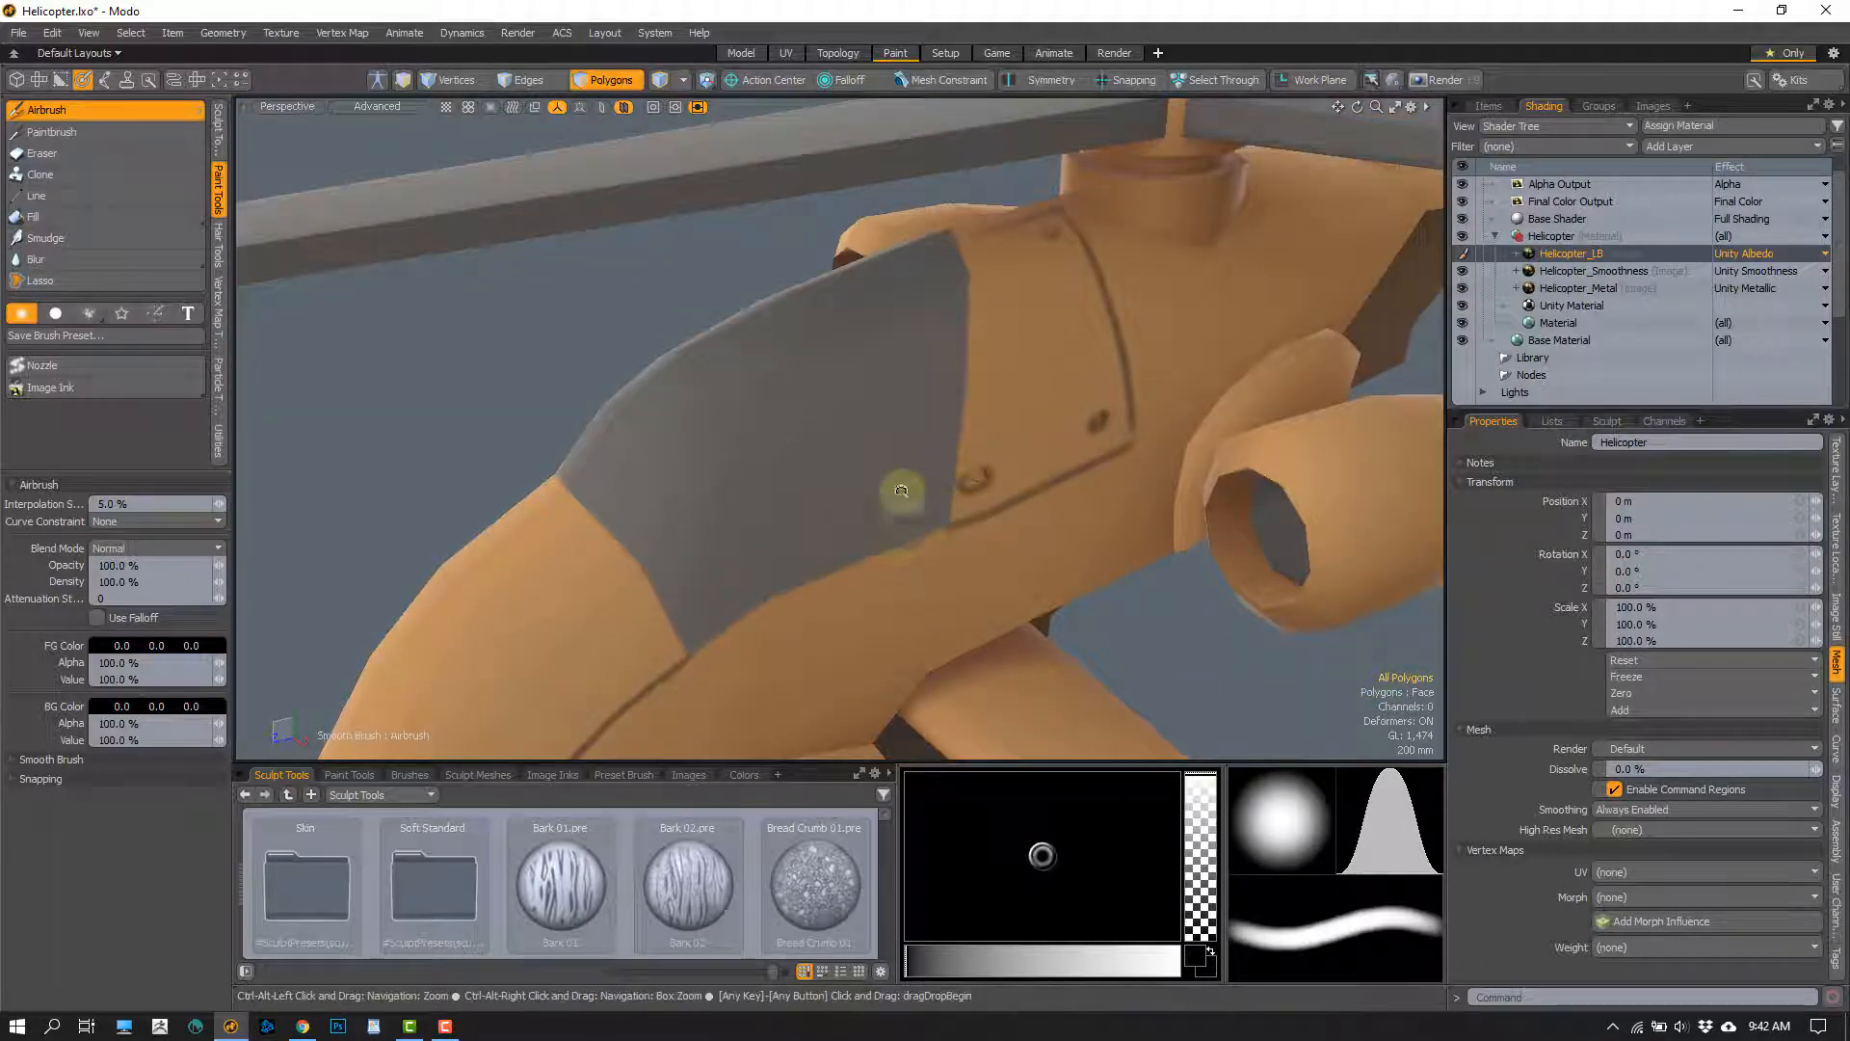
mouse_move(892, 488)
left_mouse_down("alt")
mouse_move(879, 414)
mouse_move(907, 493)
mouse_move(818, 430)
mouse_move(842, 430)
mouse_move(819, 438)
left_mouse_up("alt")
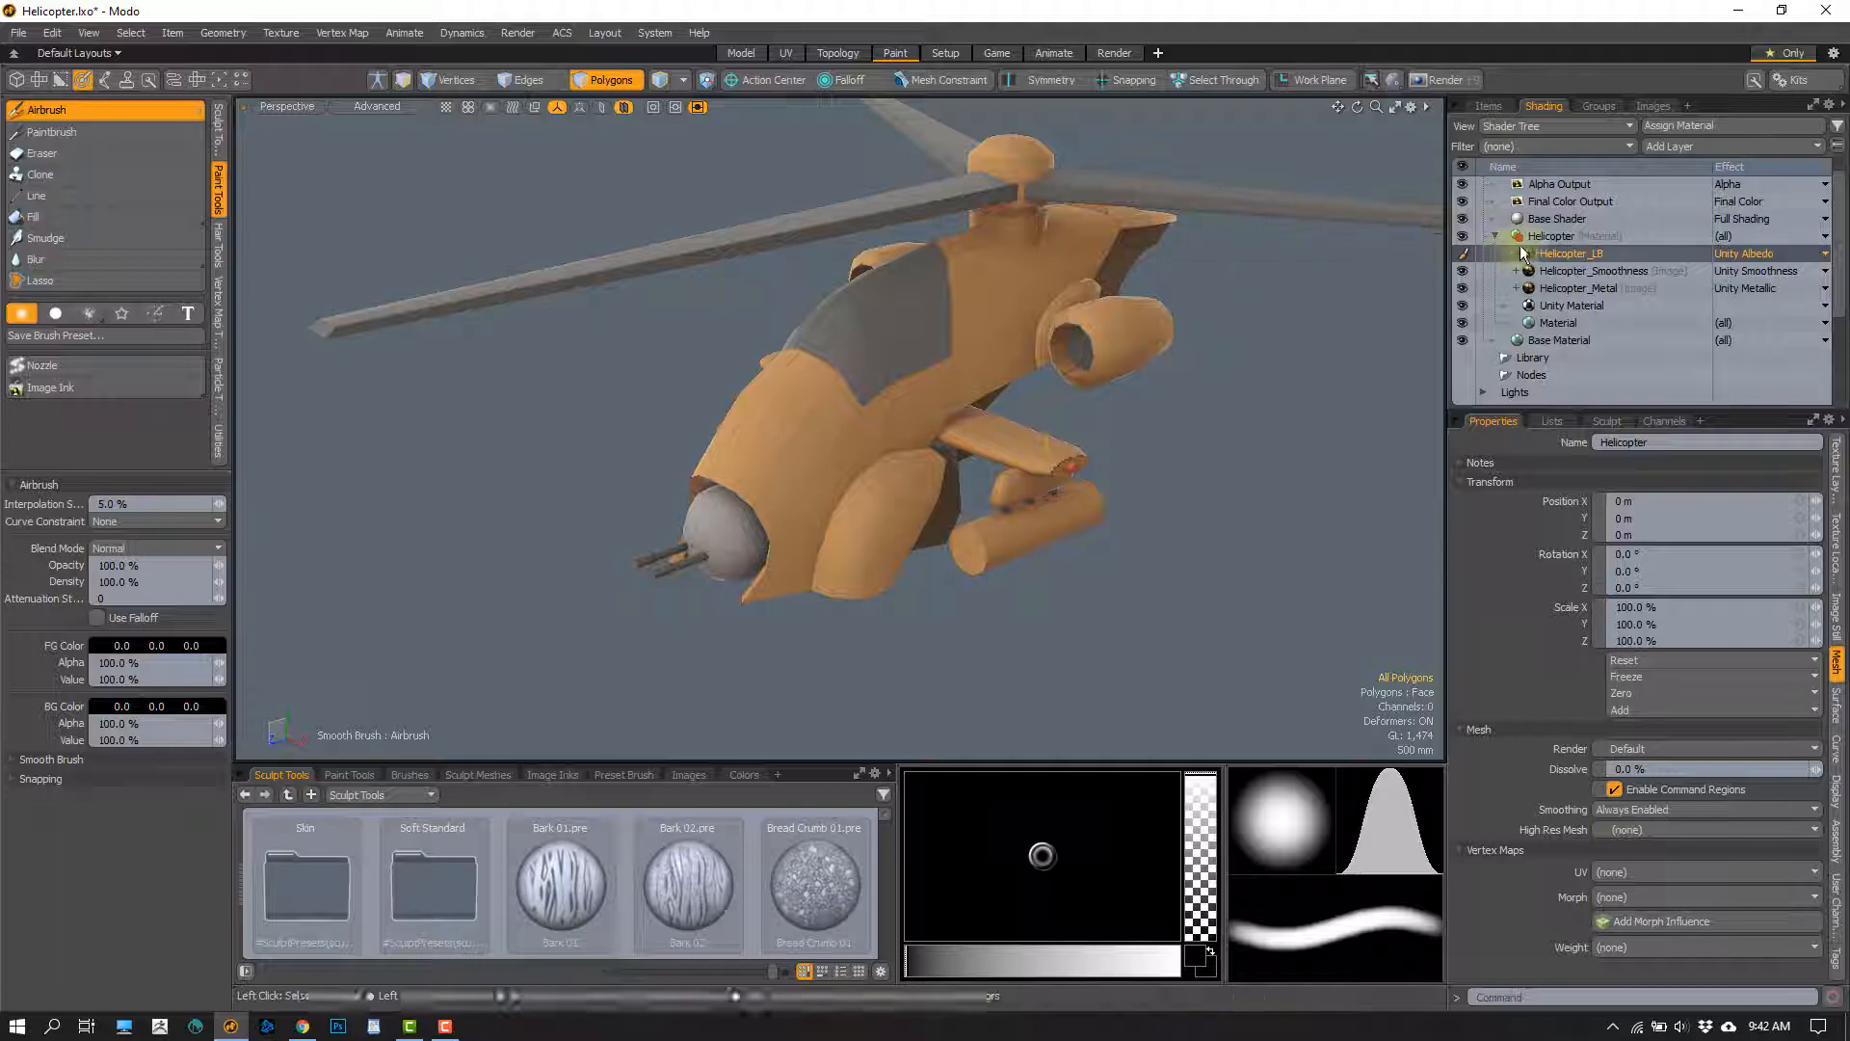
Make Helicopter_Smoothness the active layer and airbrush white over the helicopter's nose and canopy
left_click(1590, 273)
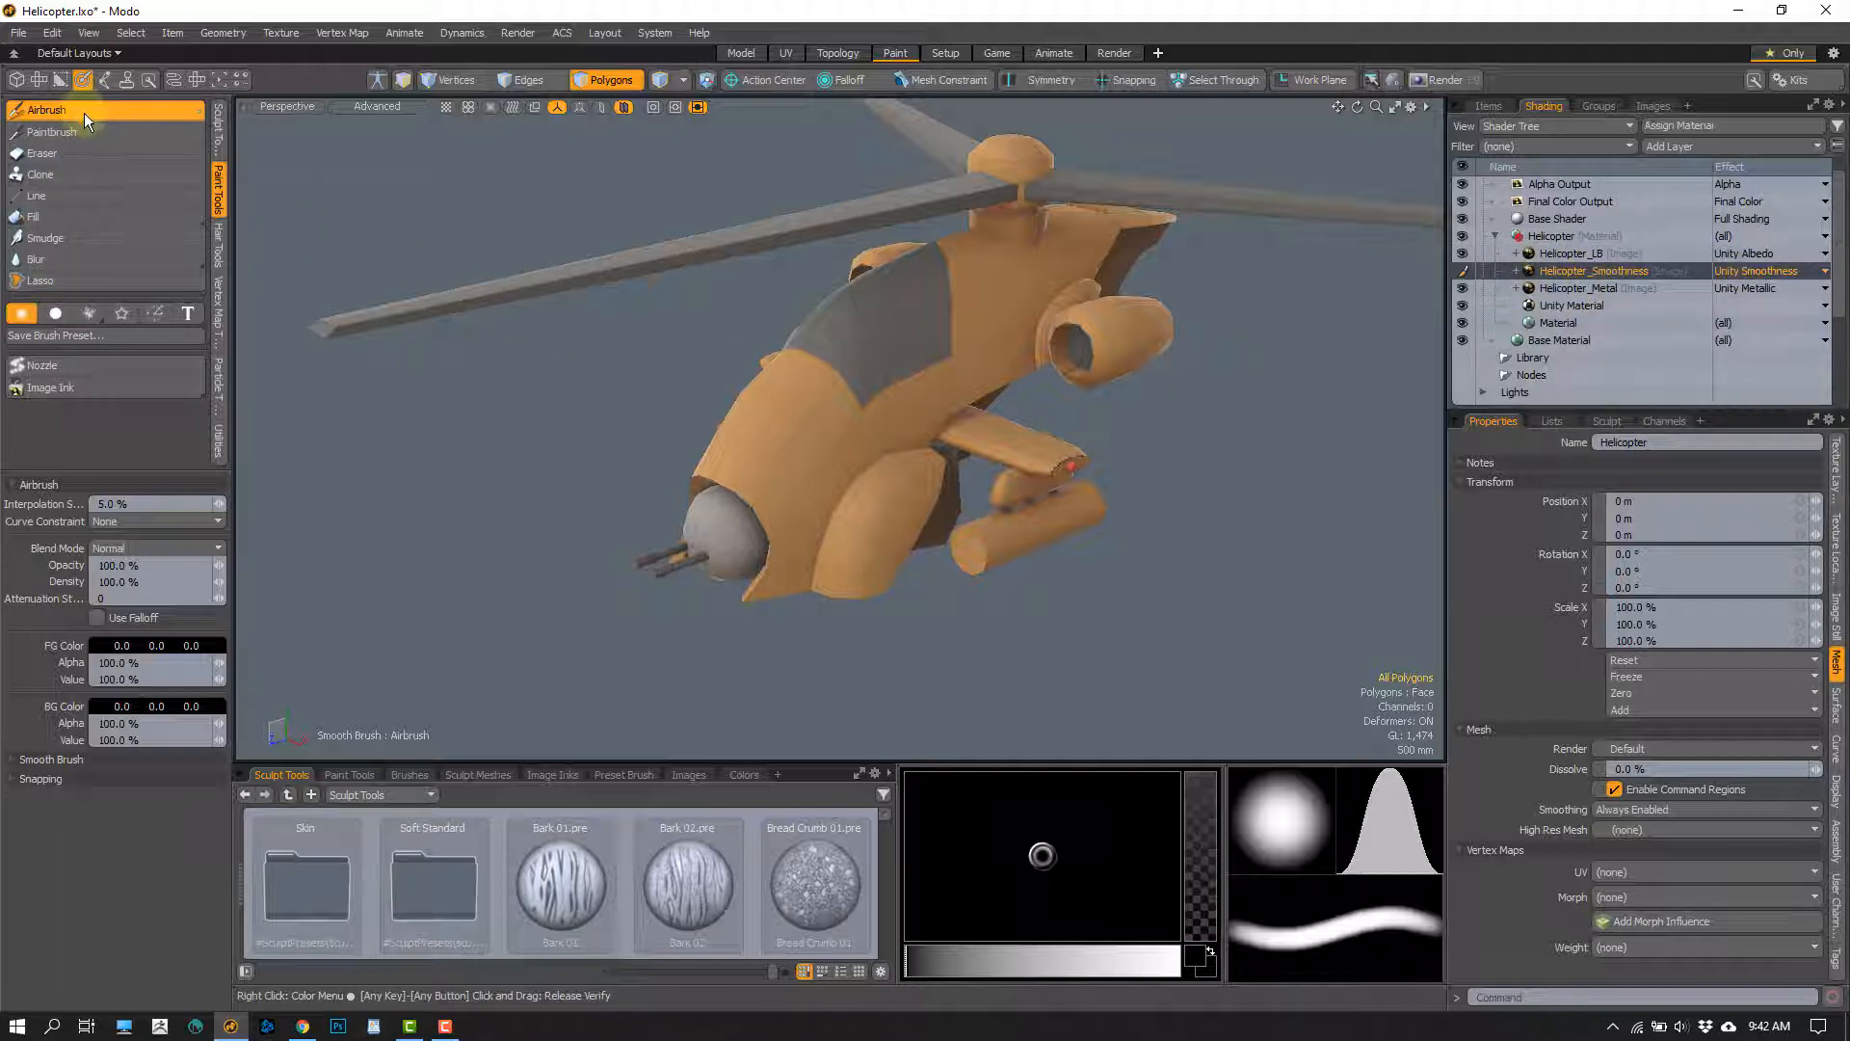
left_click(159, 647)
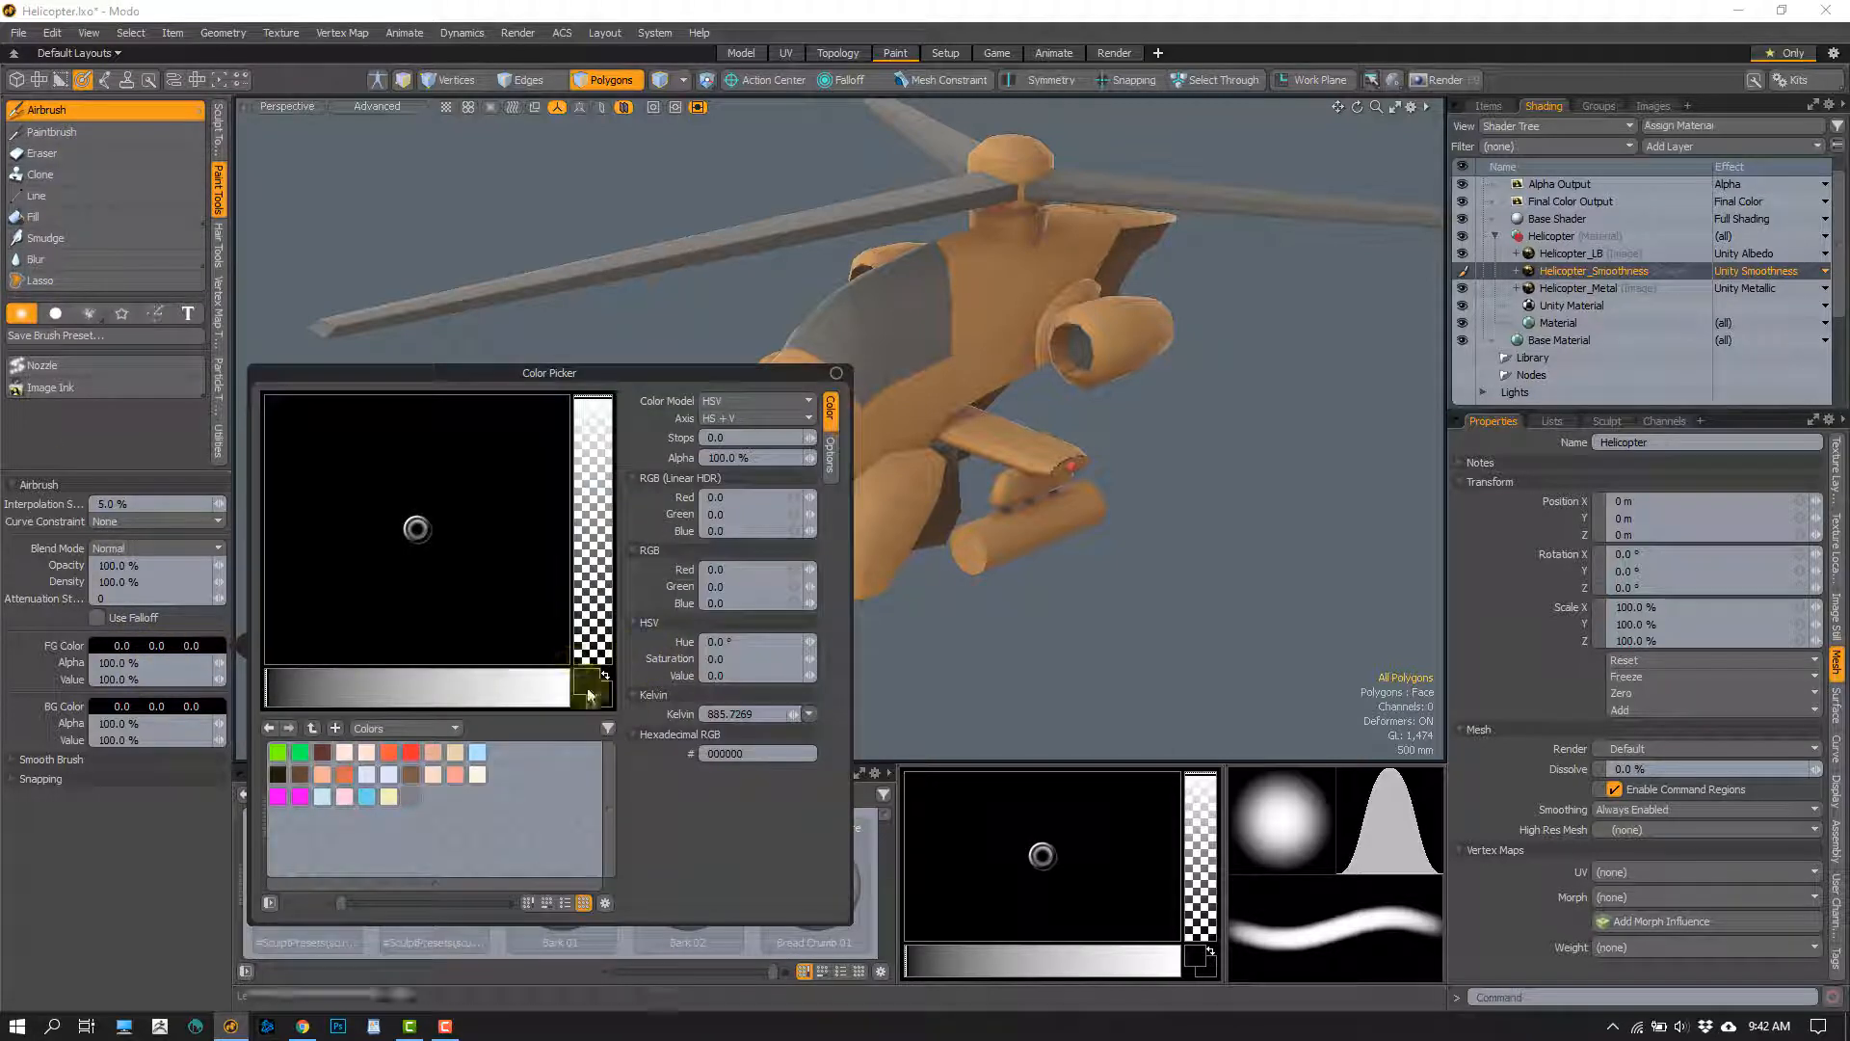
left_click(589, 686)
left_click(846, 420)
mouse_move(847, 378)
left_mouse_down()
mouse_move(945, 362)
mouse_move(983, 383)
left_mouse_up()
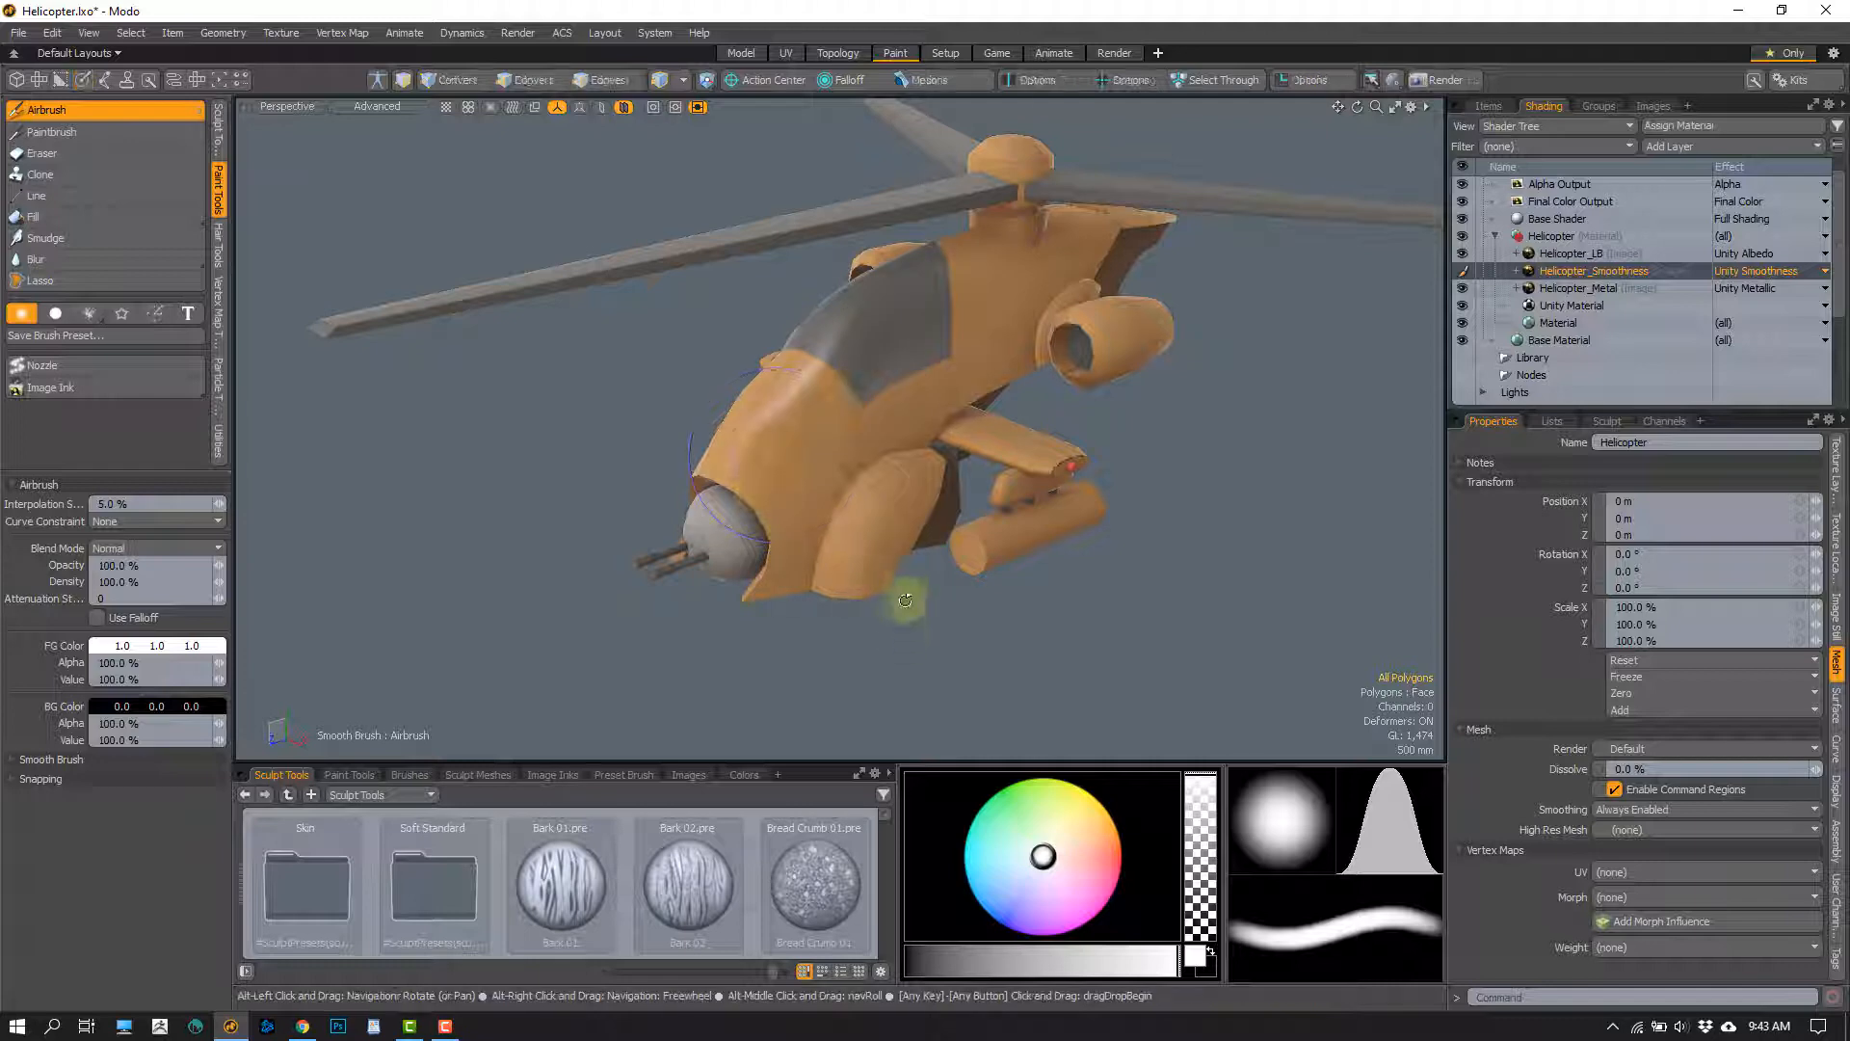
left_click_drag(905, 603, 831, 414, "alt")
mouse_move(830, 414)
left_mouse_down("alt")
mouse_move(954, 332)
mouse_move(1033, 331)
mouse_move(958, 298)
mouse_move(983, 298)
mouse_move(844, 367)
mouse_move(838, 424)
left_mouse_up("alt")
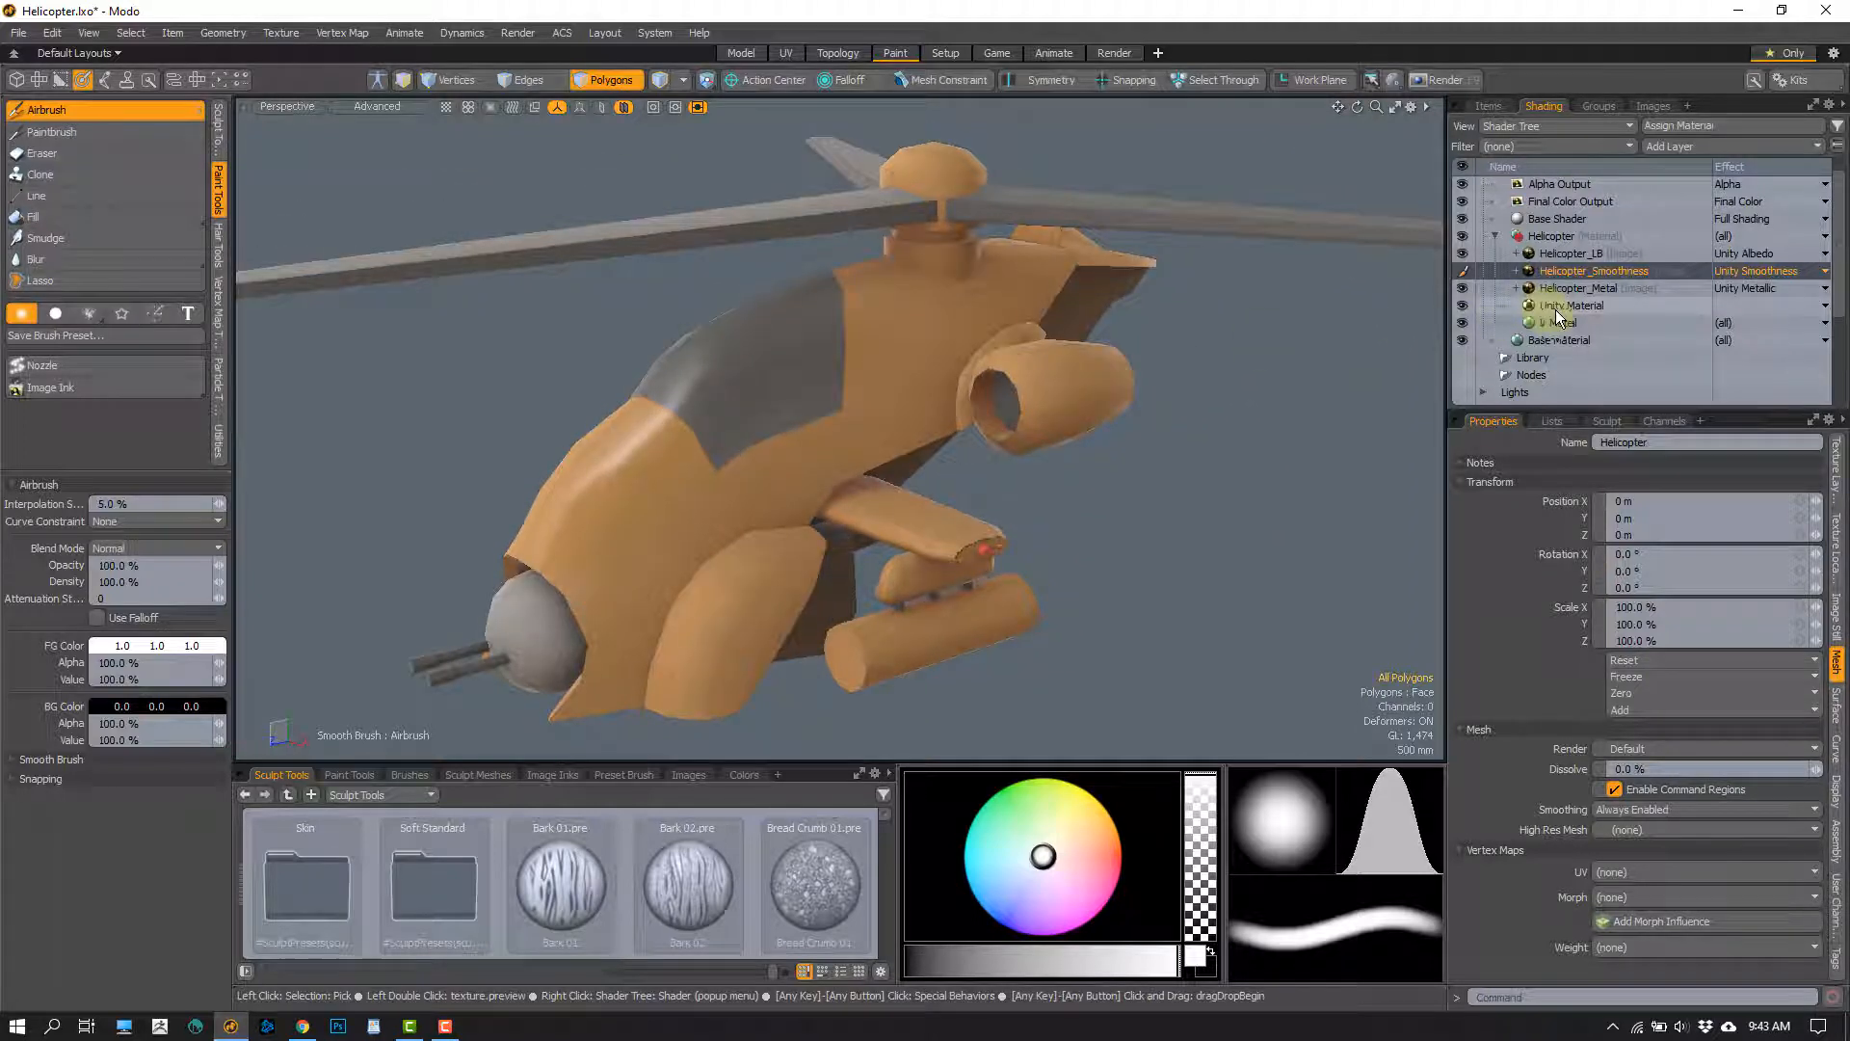
Set the Unity Material's Smoothness to 0%
left_click(1548, 308)
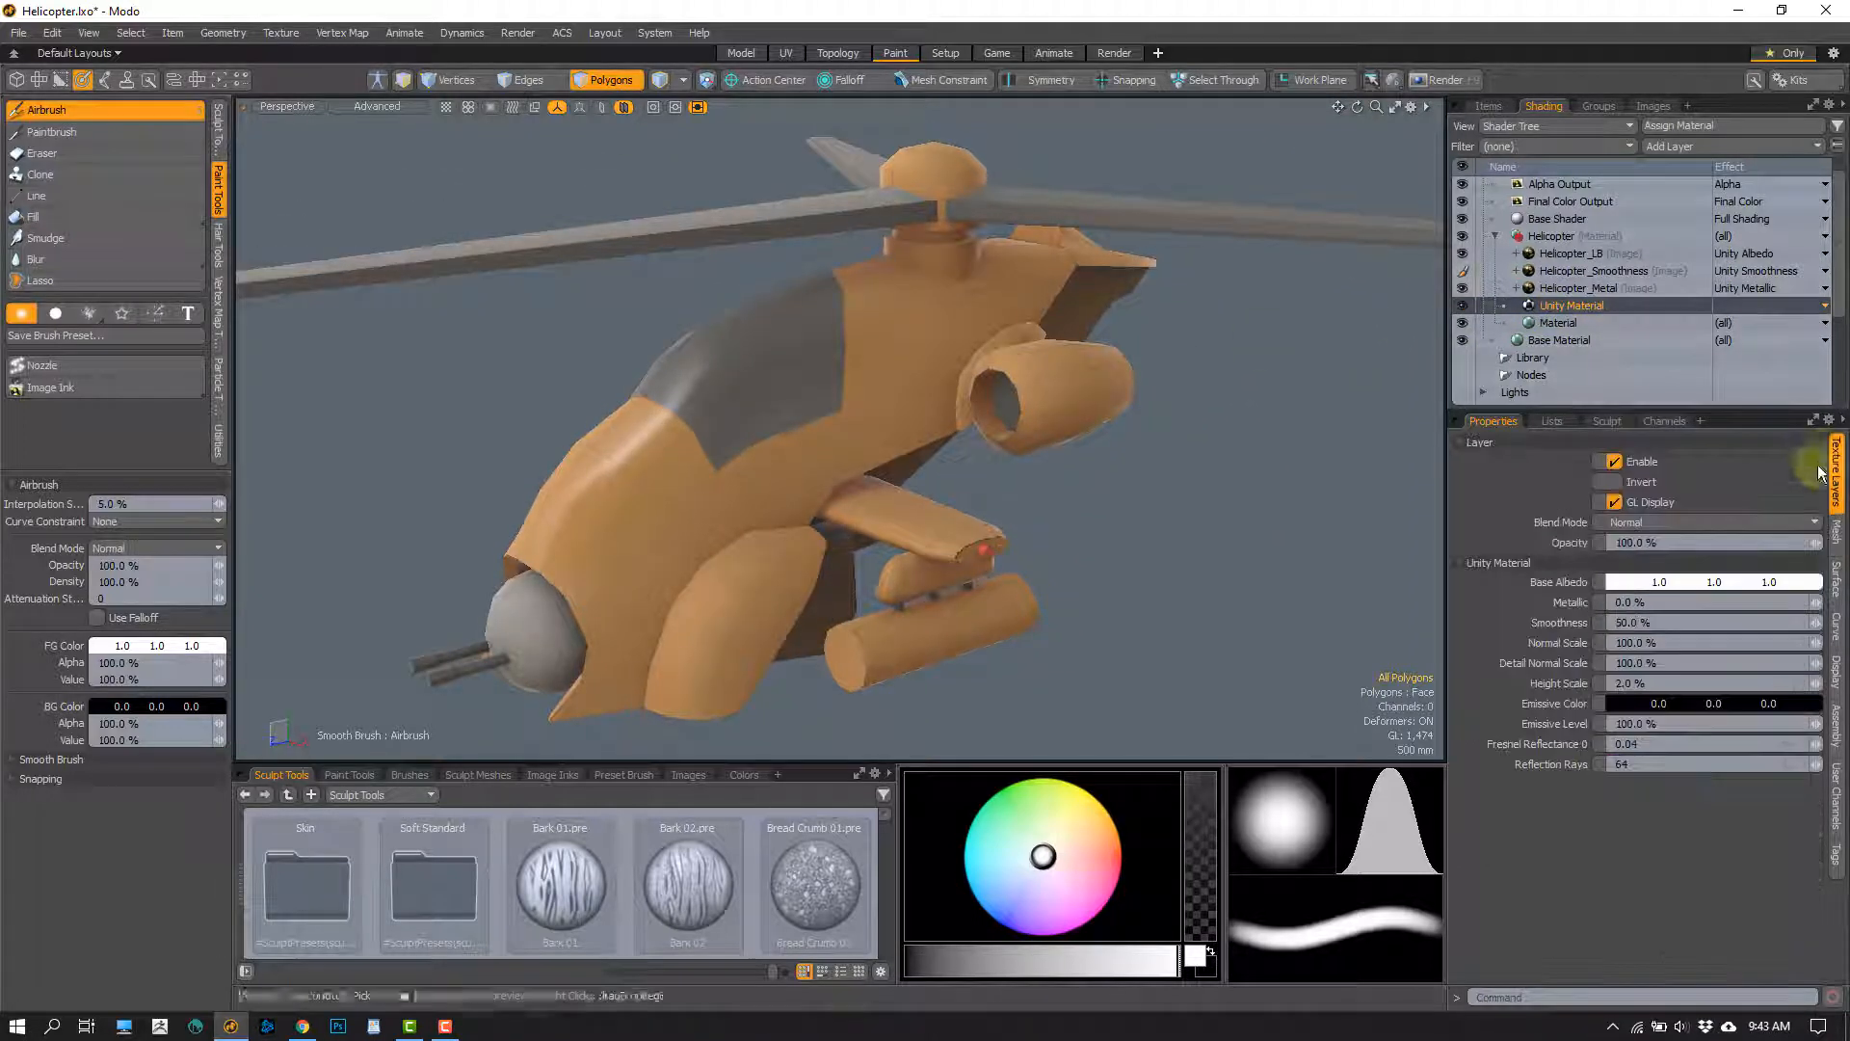
left_click(1563, 289)
left_click(1553, 305)
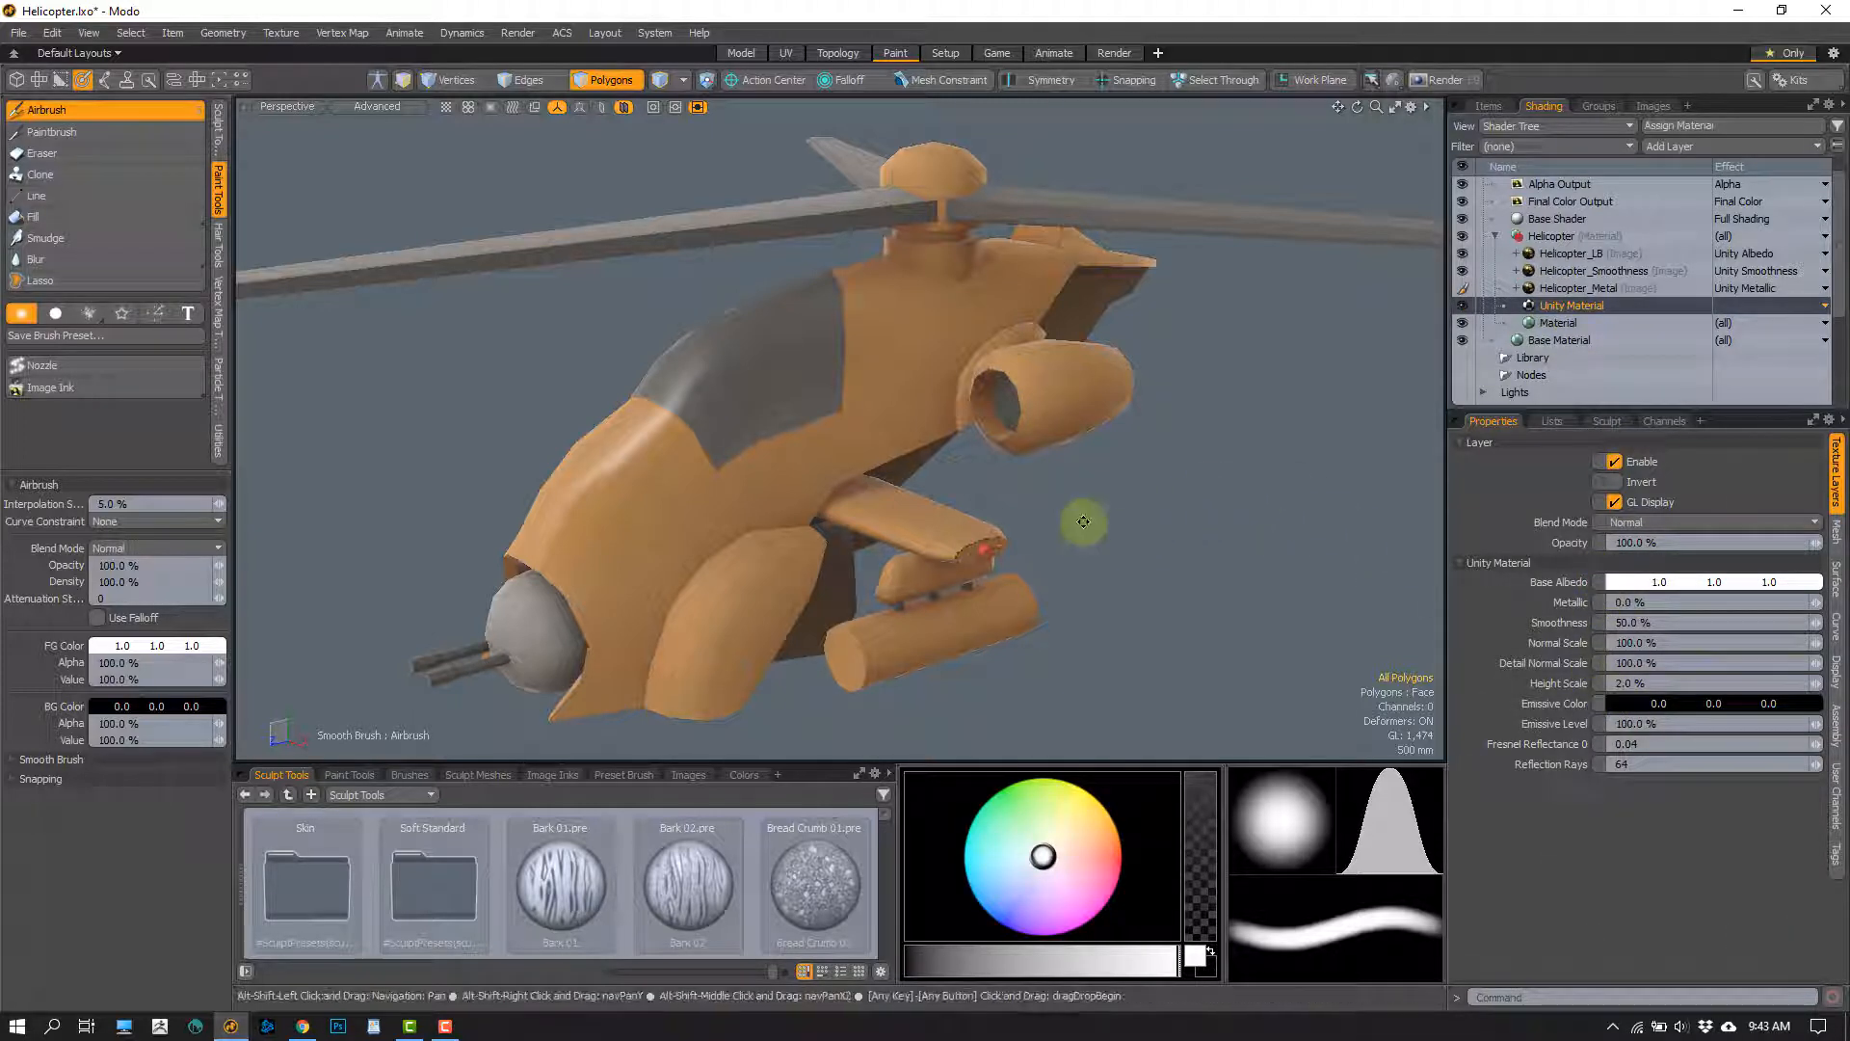
left_click_drag(1083, 522, 1166, 501, "alt+shift")
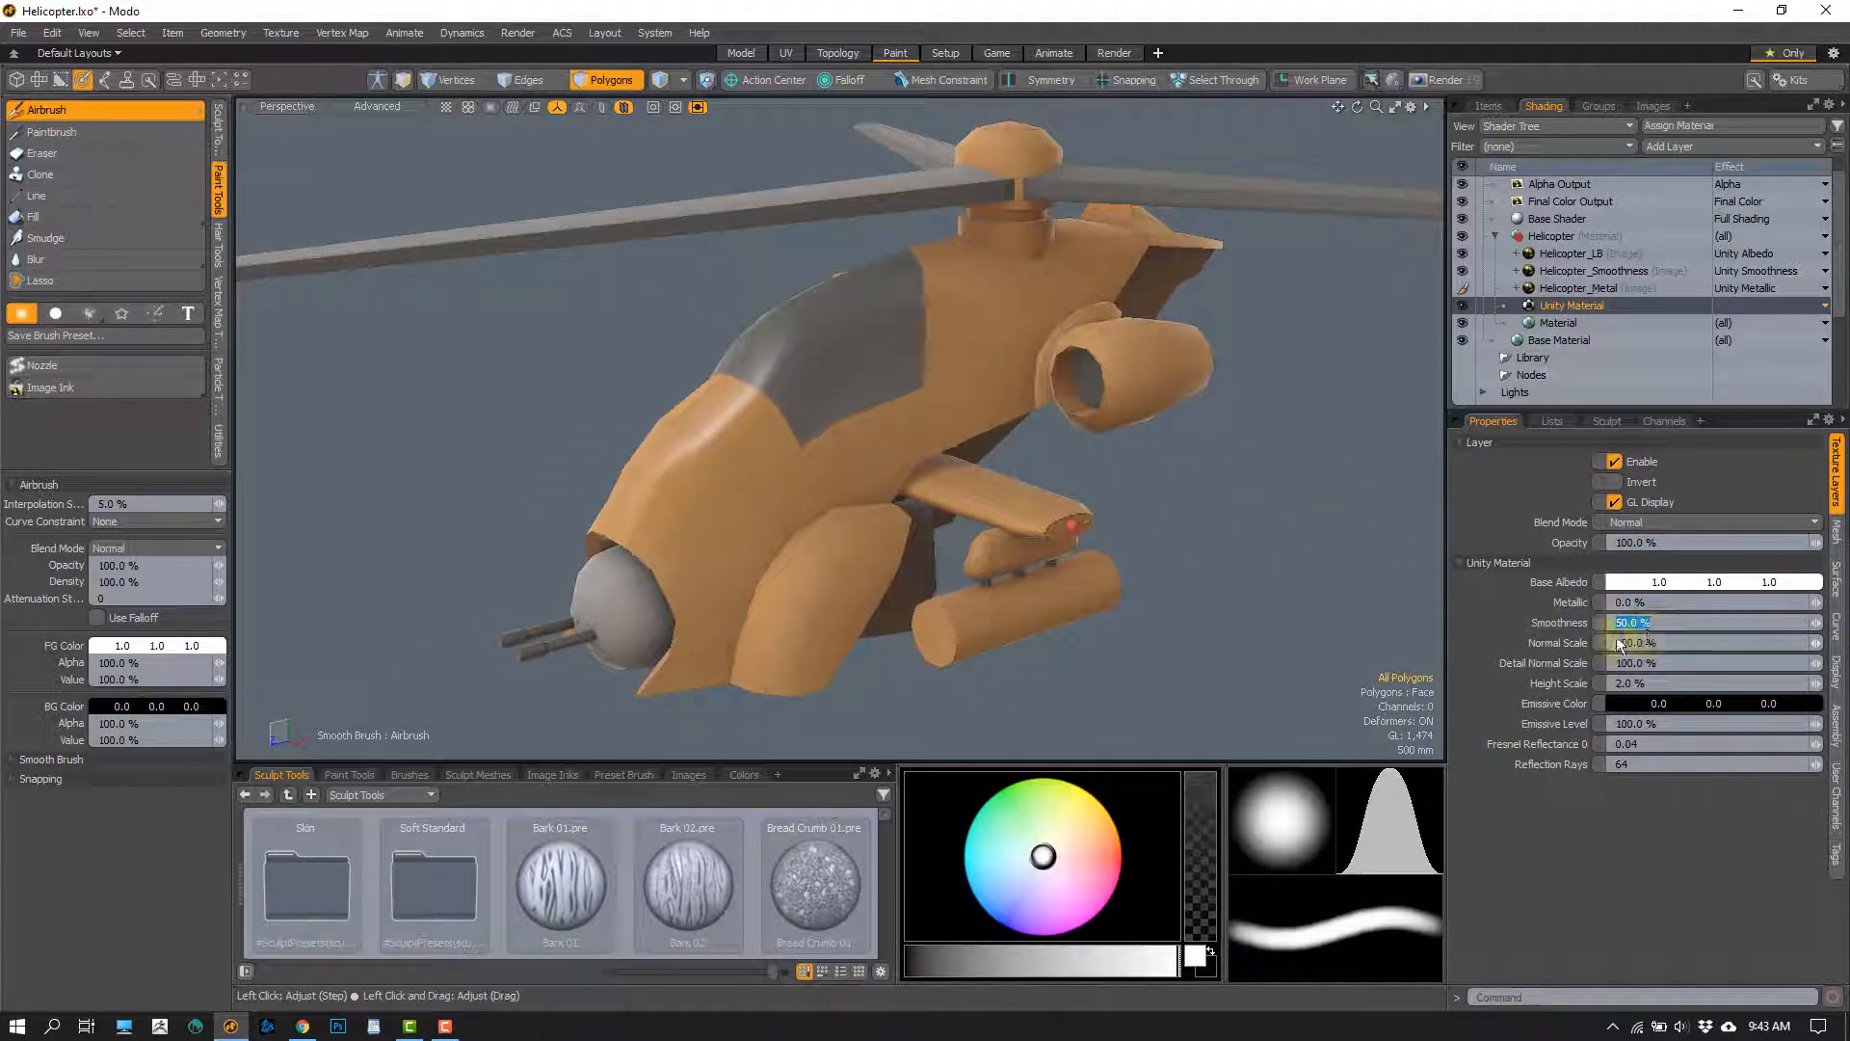
type("0")
key("Return")
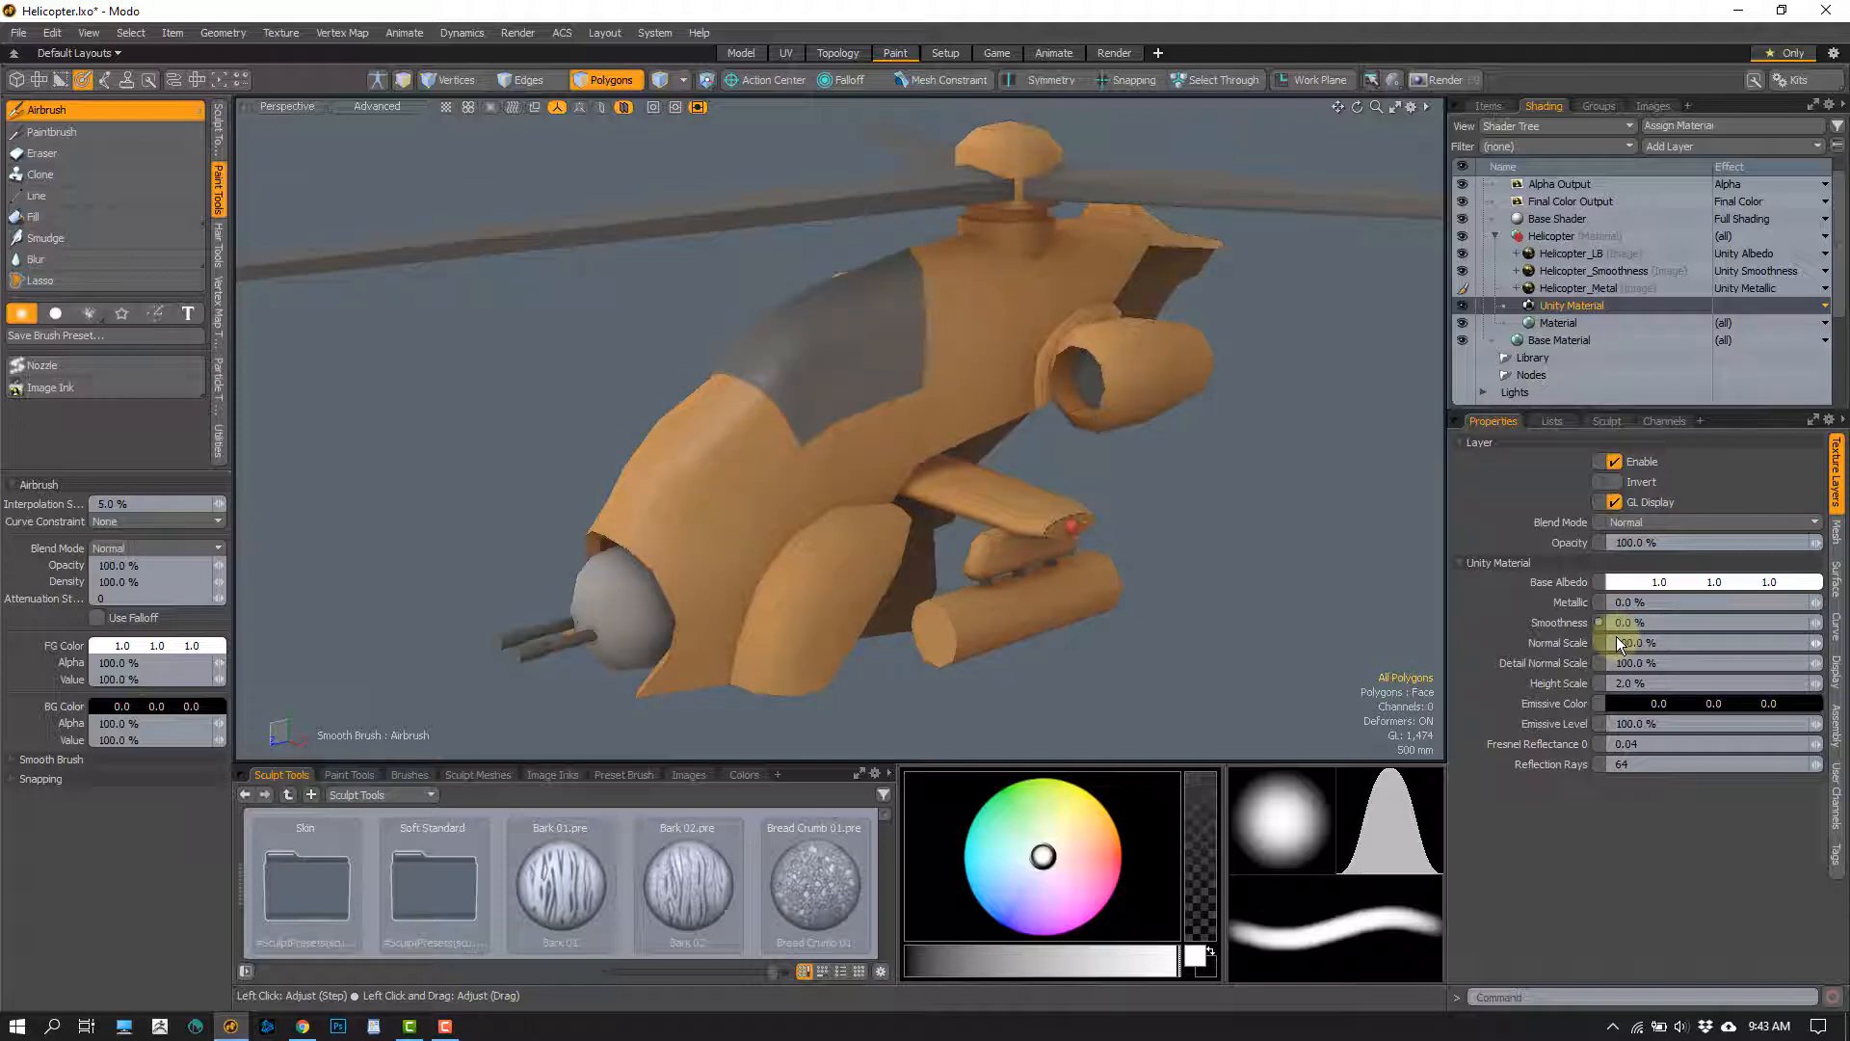
left_click_drag(1065, 503, 959, 554, "alt")
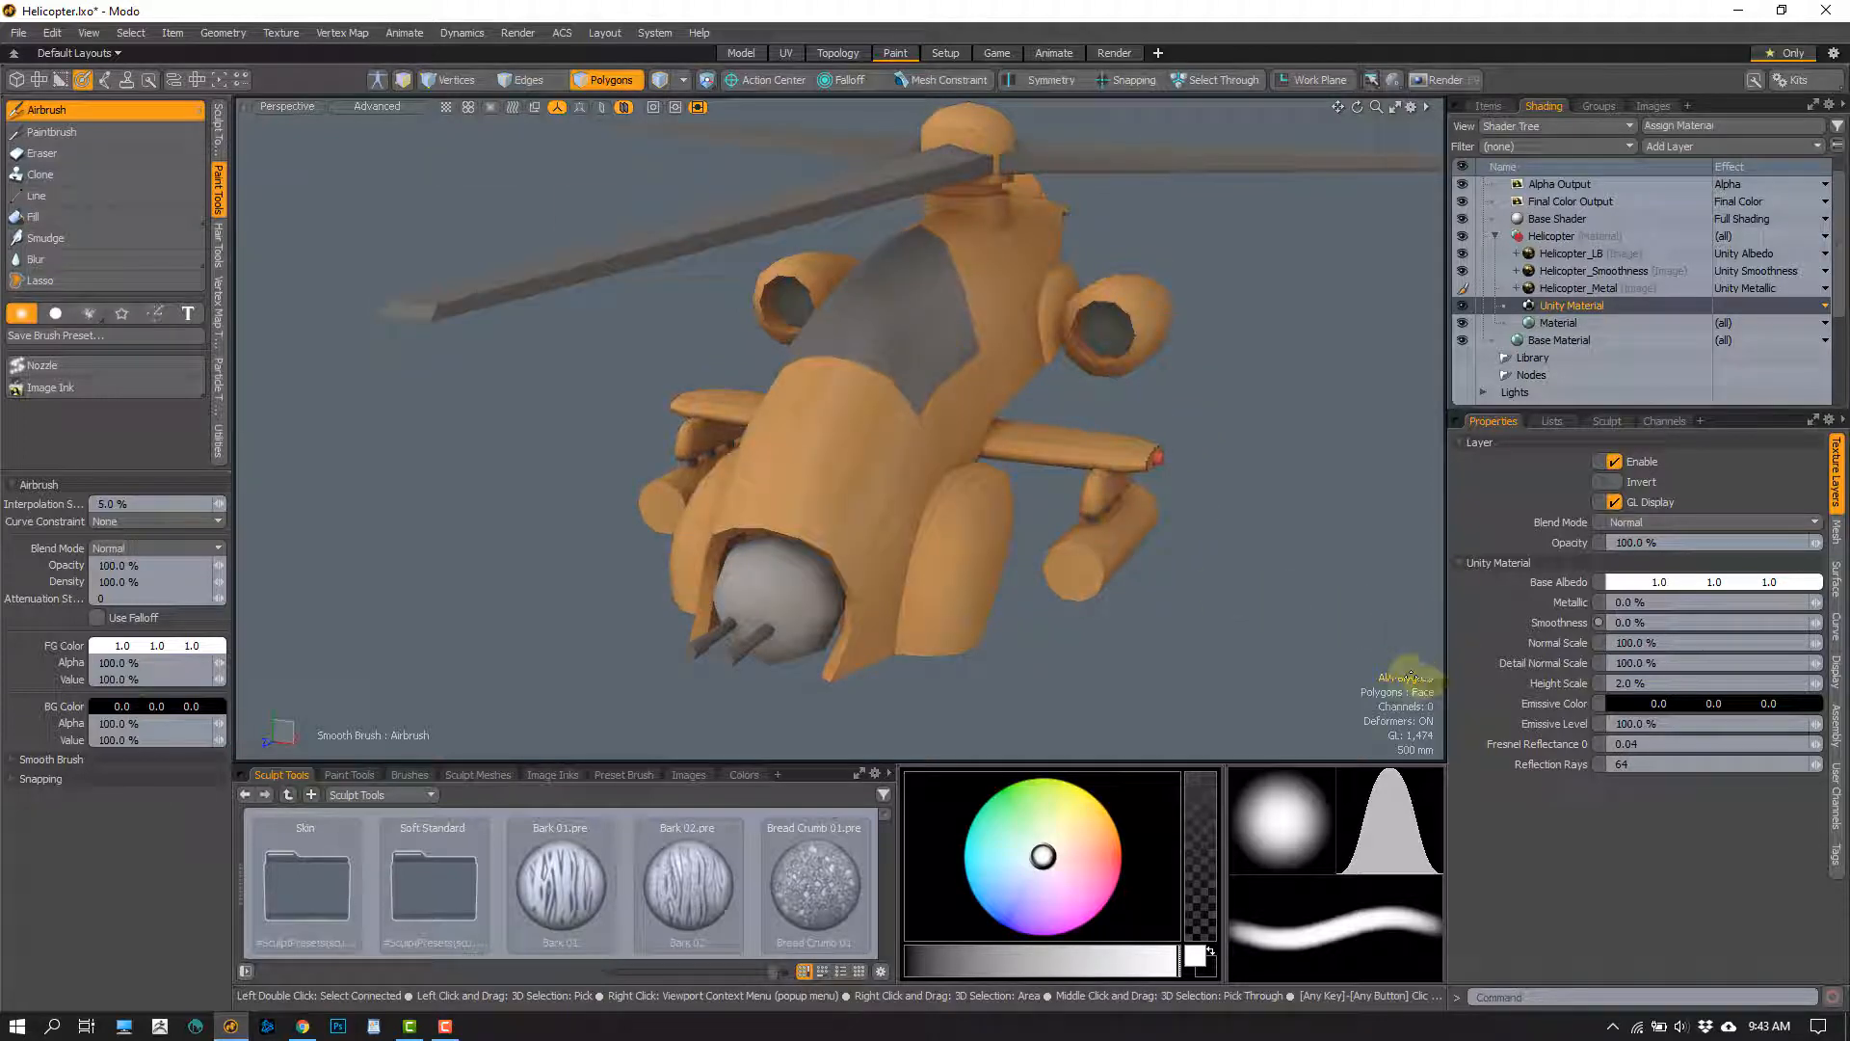
left_click_drag(980, 530, 969, 382, "alt")
scroll(885, 457, "up", 3)
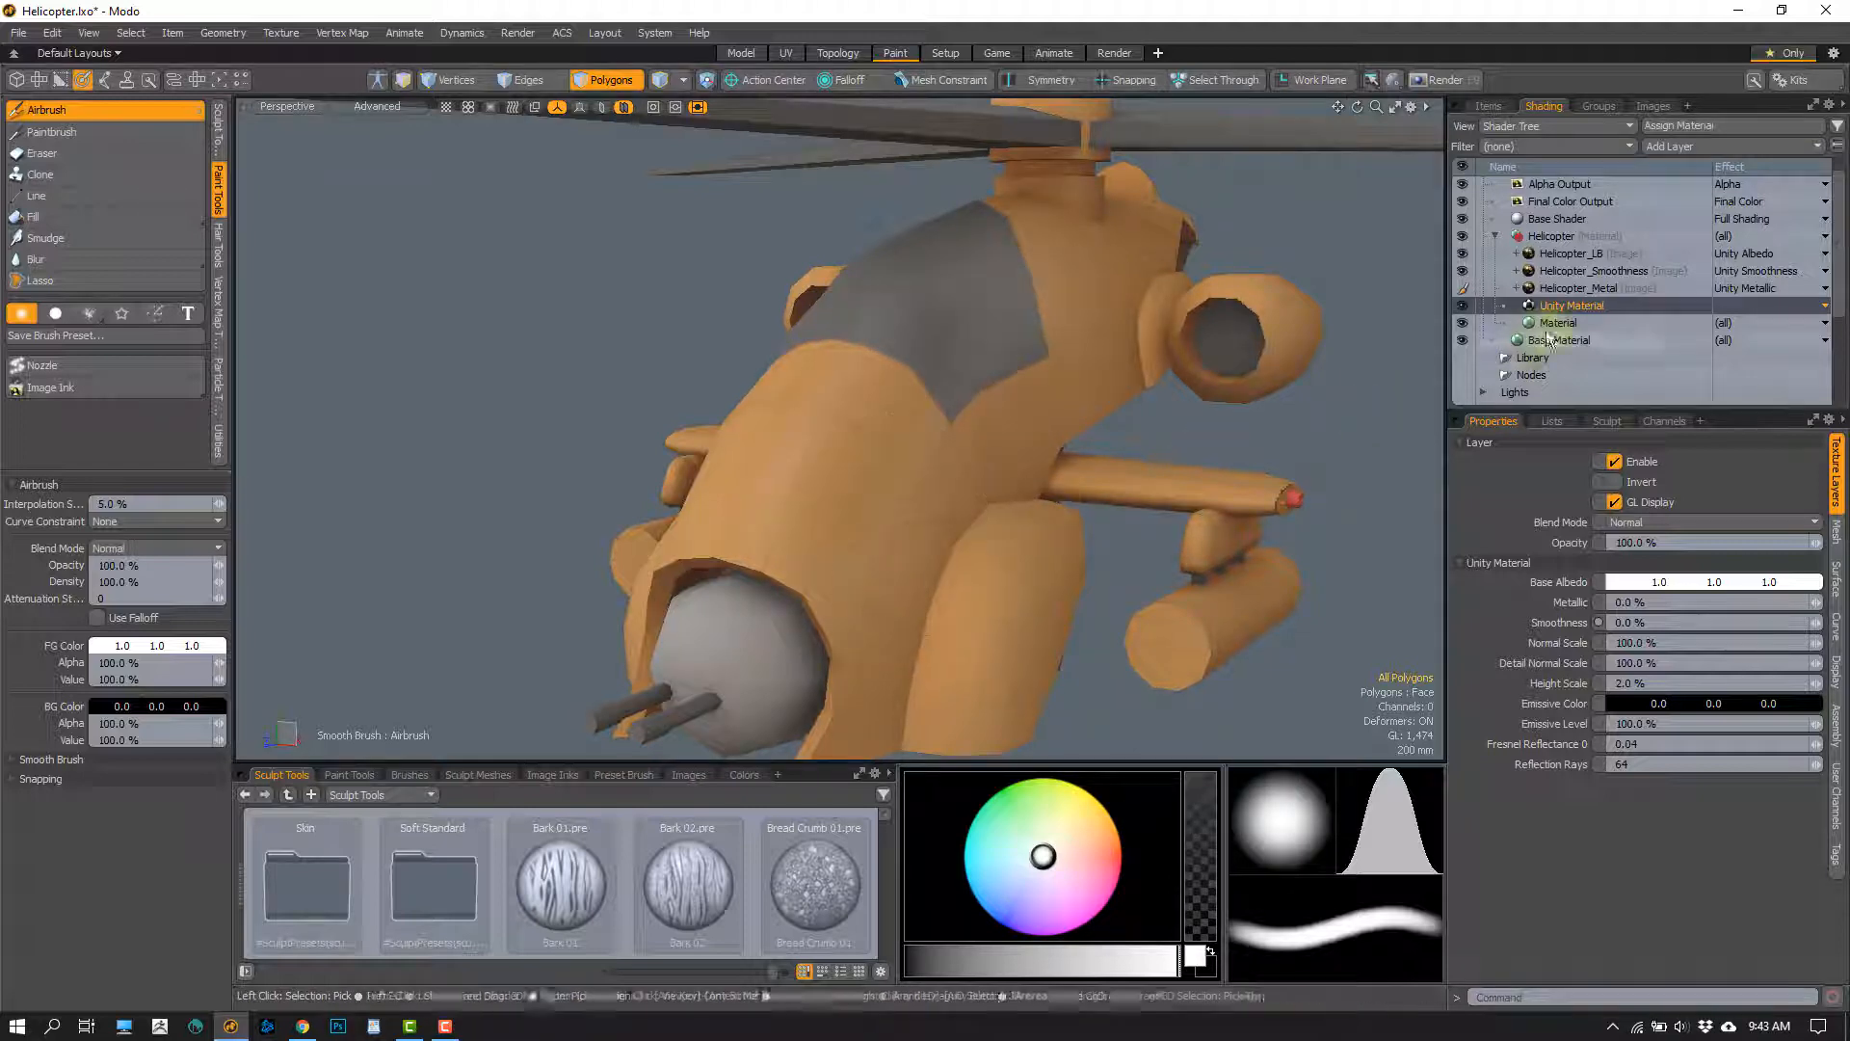
Try an airbrush stroke on the Helicopter_Smoothness layer and undo it together with the Unity Material's smoothness change
left_click(1595, 274)
mouse_move(886, 441)
left_mouse_down("alt")
mouse_move(813, 439)
mouse_move(745, 375)
mouse_move(797, 413)
mouse_move(880, 425)
mouse_move(701, 619)
left_mouse_up("alt")
key("ctrl+z")
key("ctrl+z")
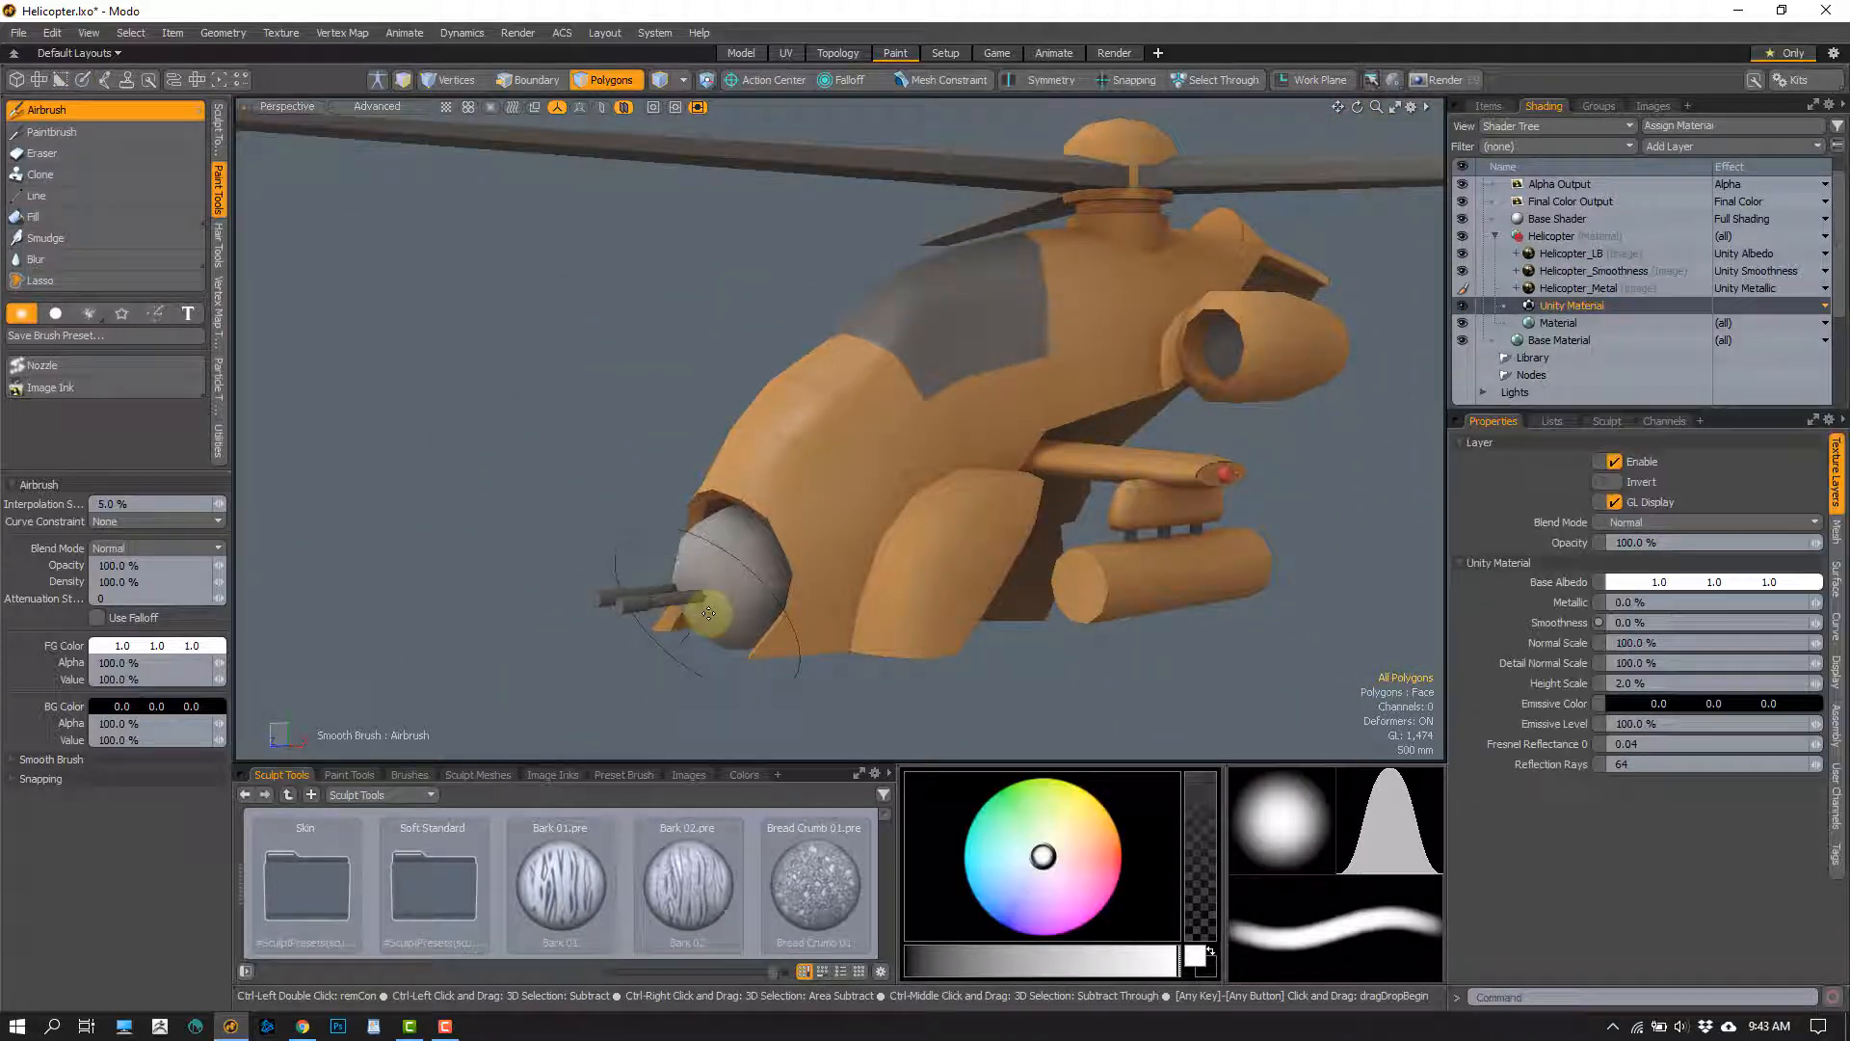
key("ctrl+z")
key("ctrl+z")
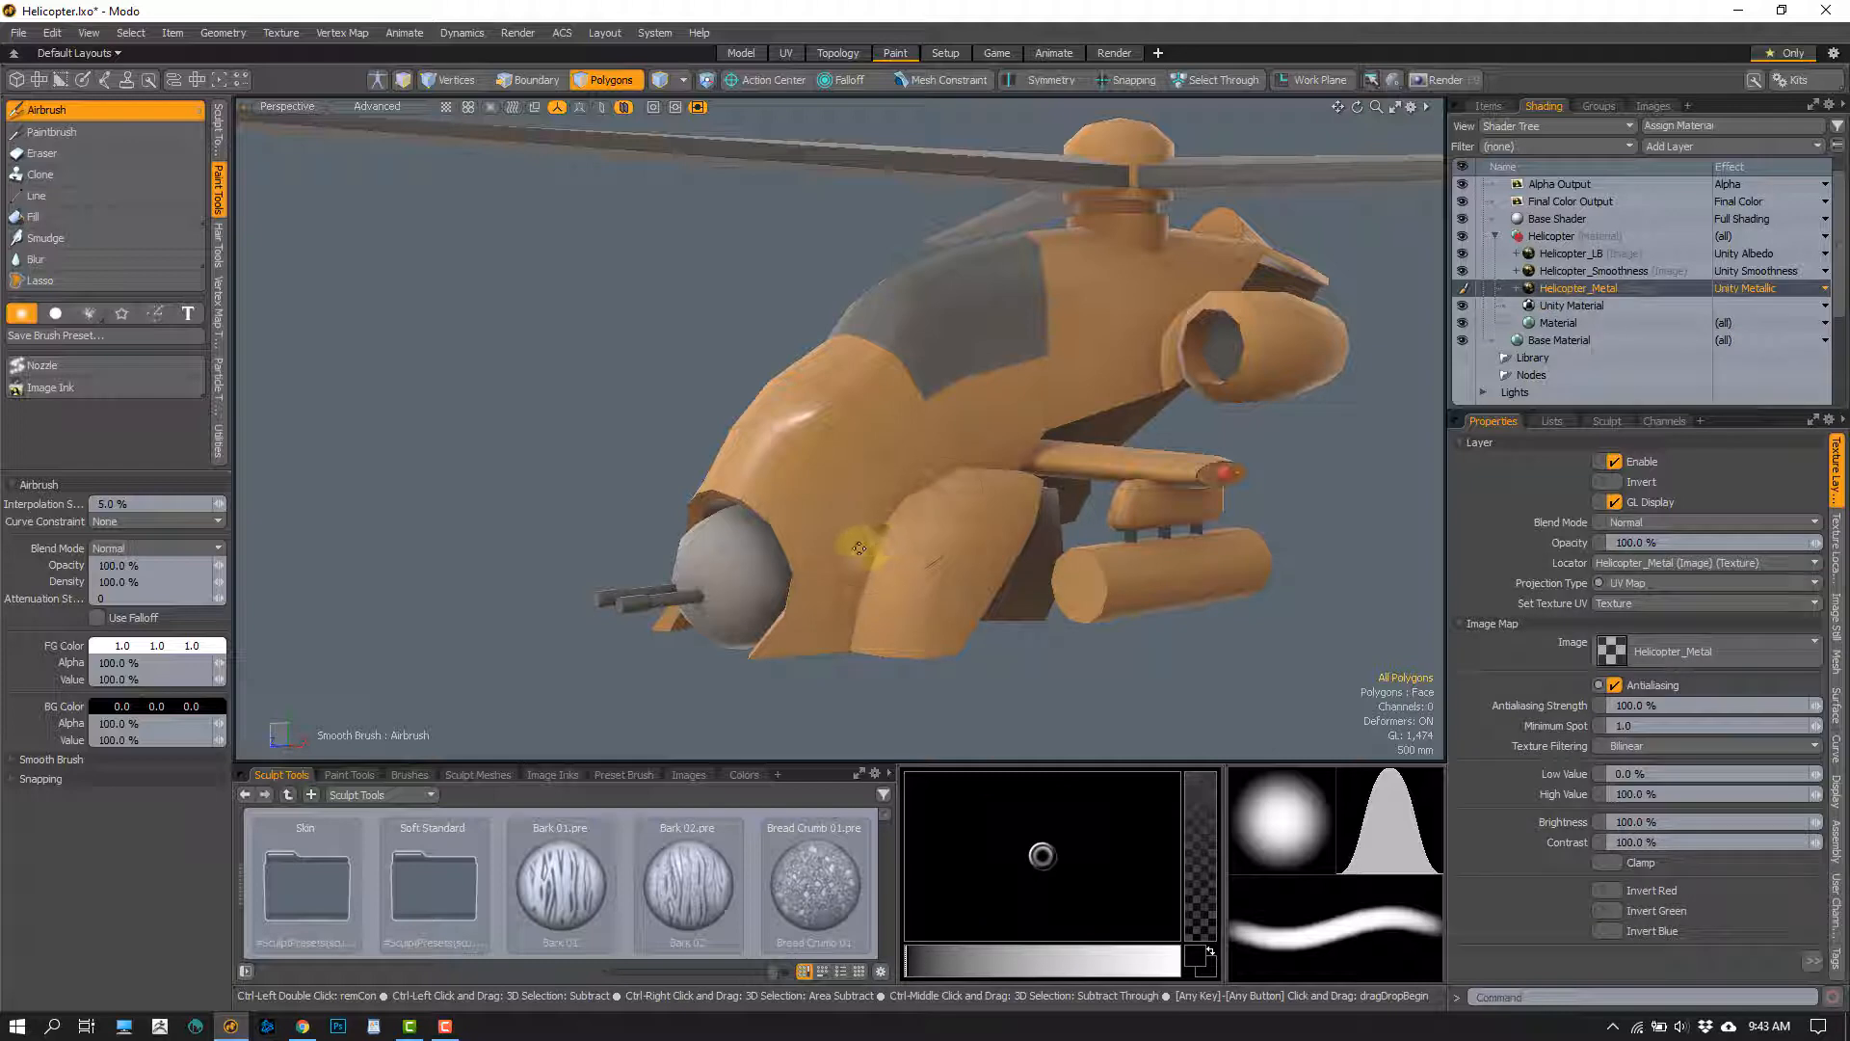
key("ctrl+z")
key("ctrl+z")
key("ctrl+z")
Set the Unity Material's Smoothness to 0% again and check the shading from several angles
left_click_drag(888, 406, 795, 398, "alt")
scroll(830, 412, "down", 1)
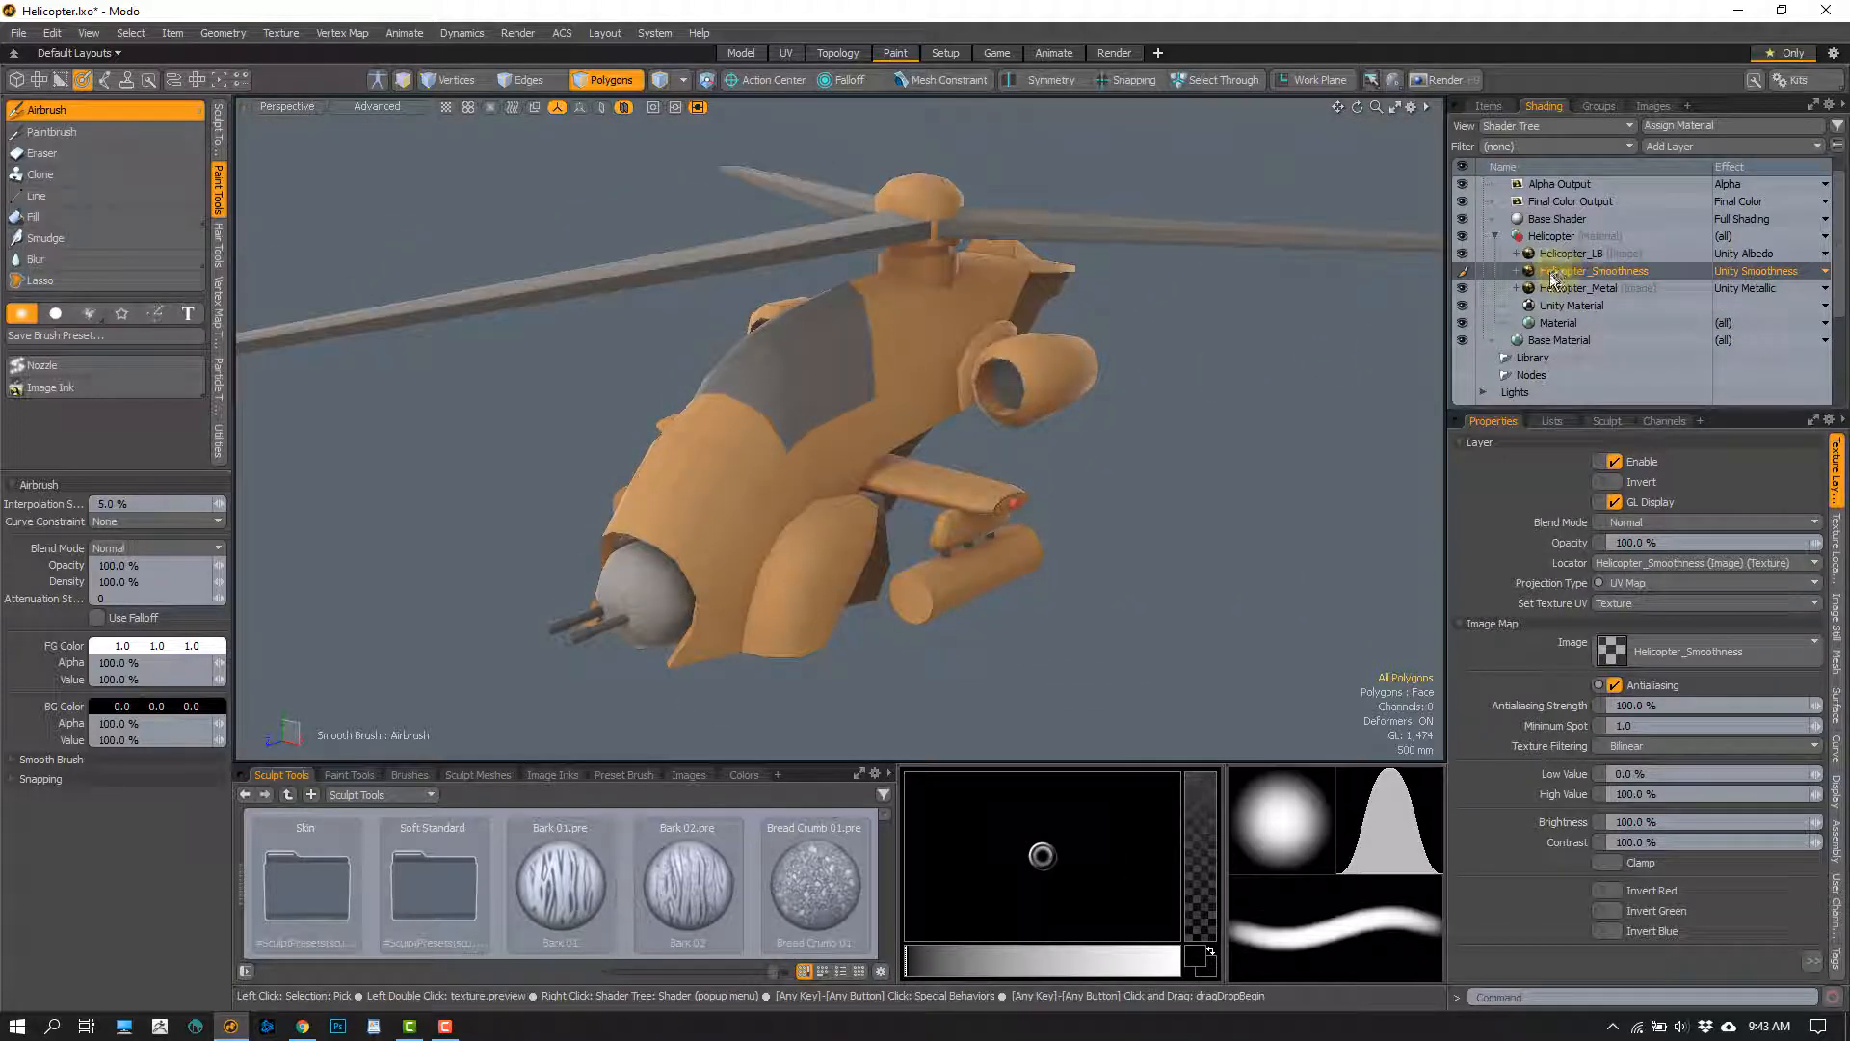
left_click(1563, 306)
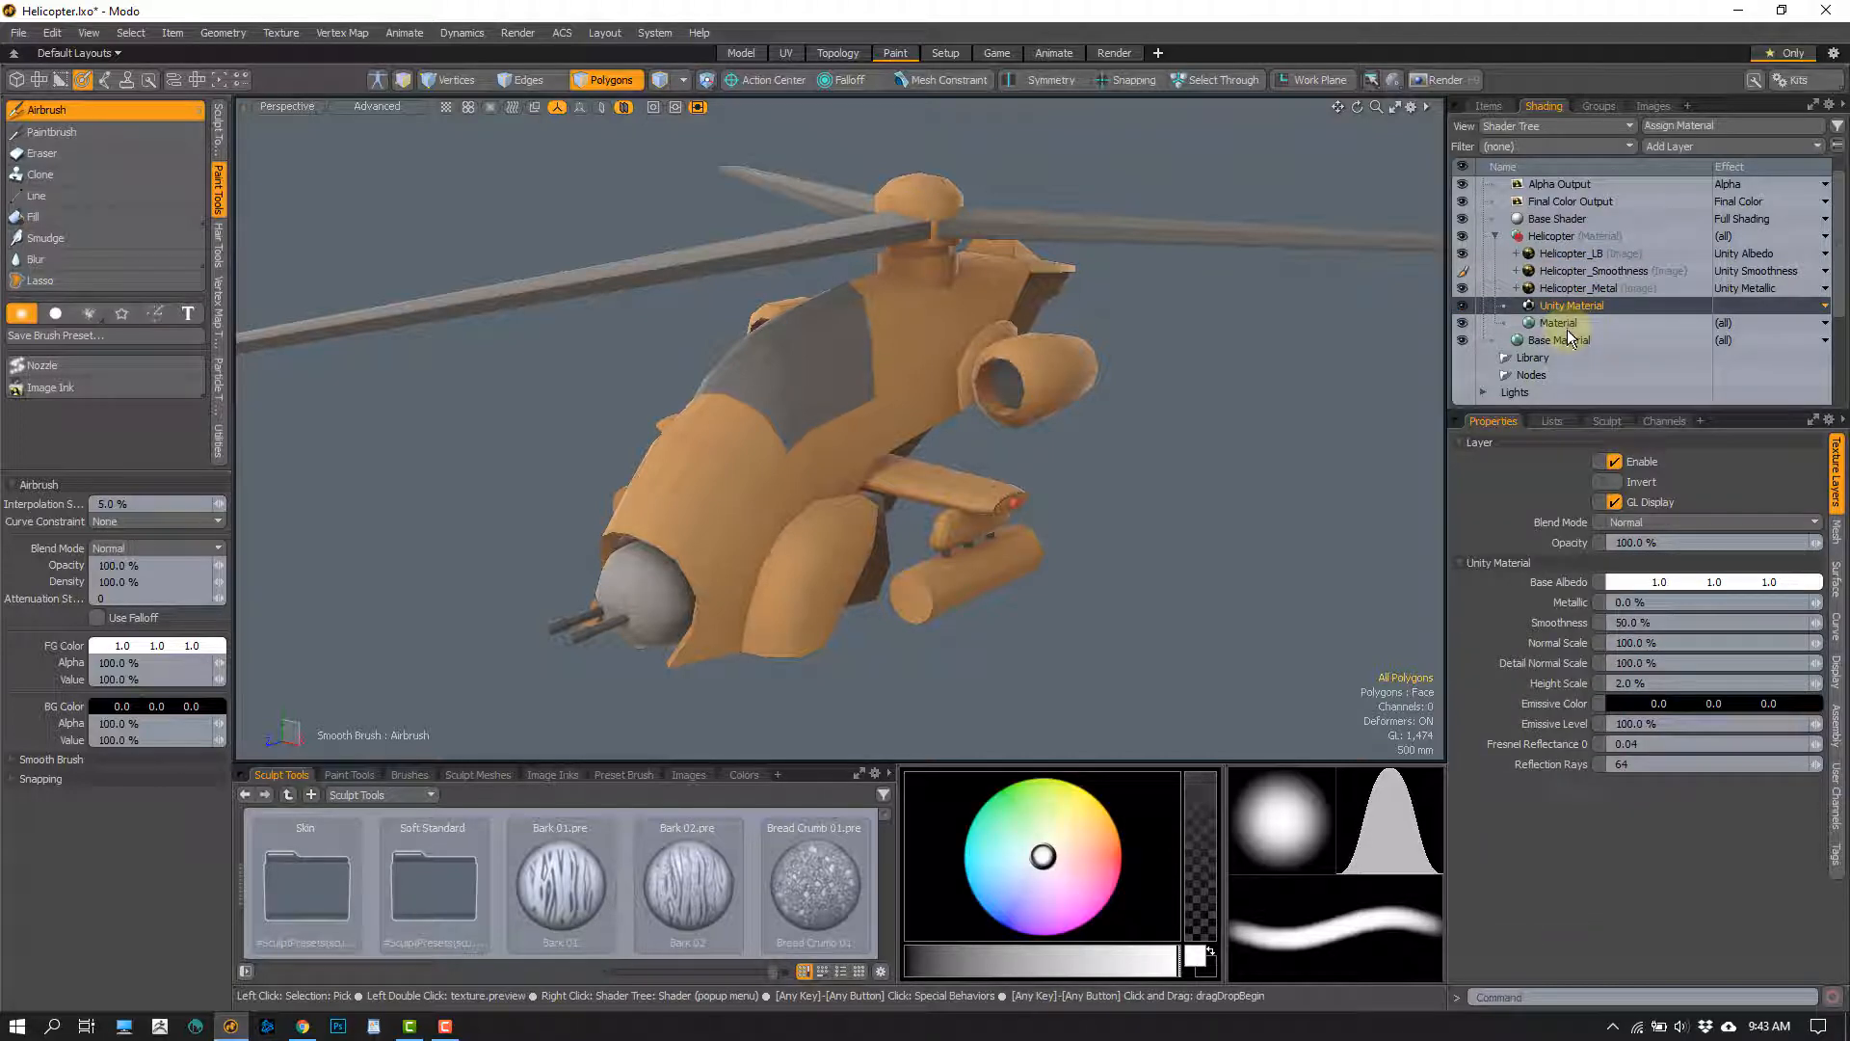
left_click(1633, 623)
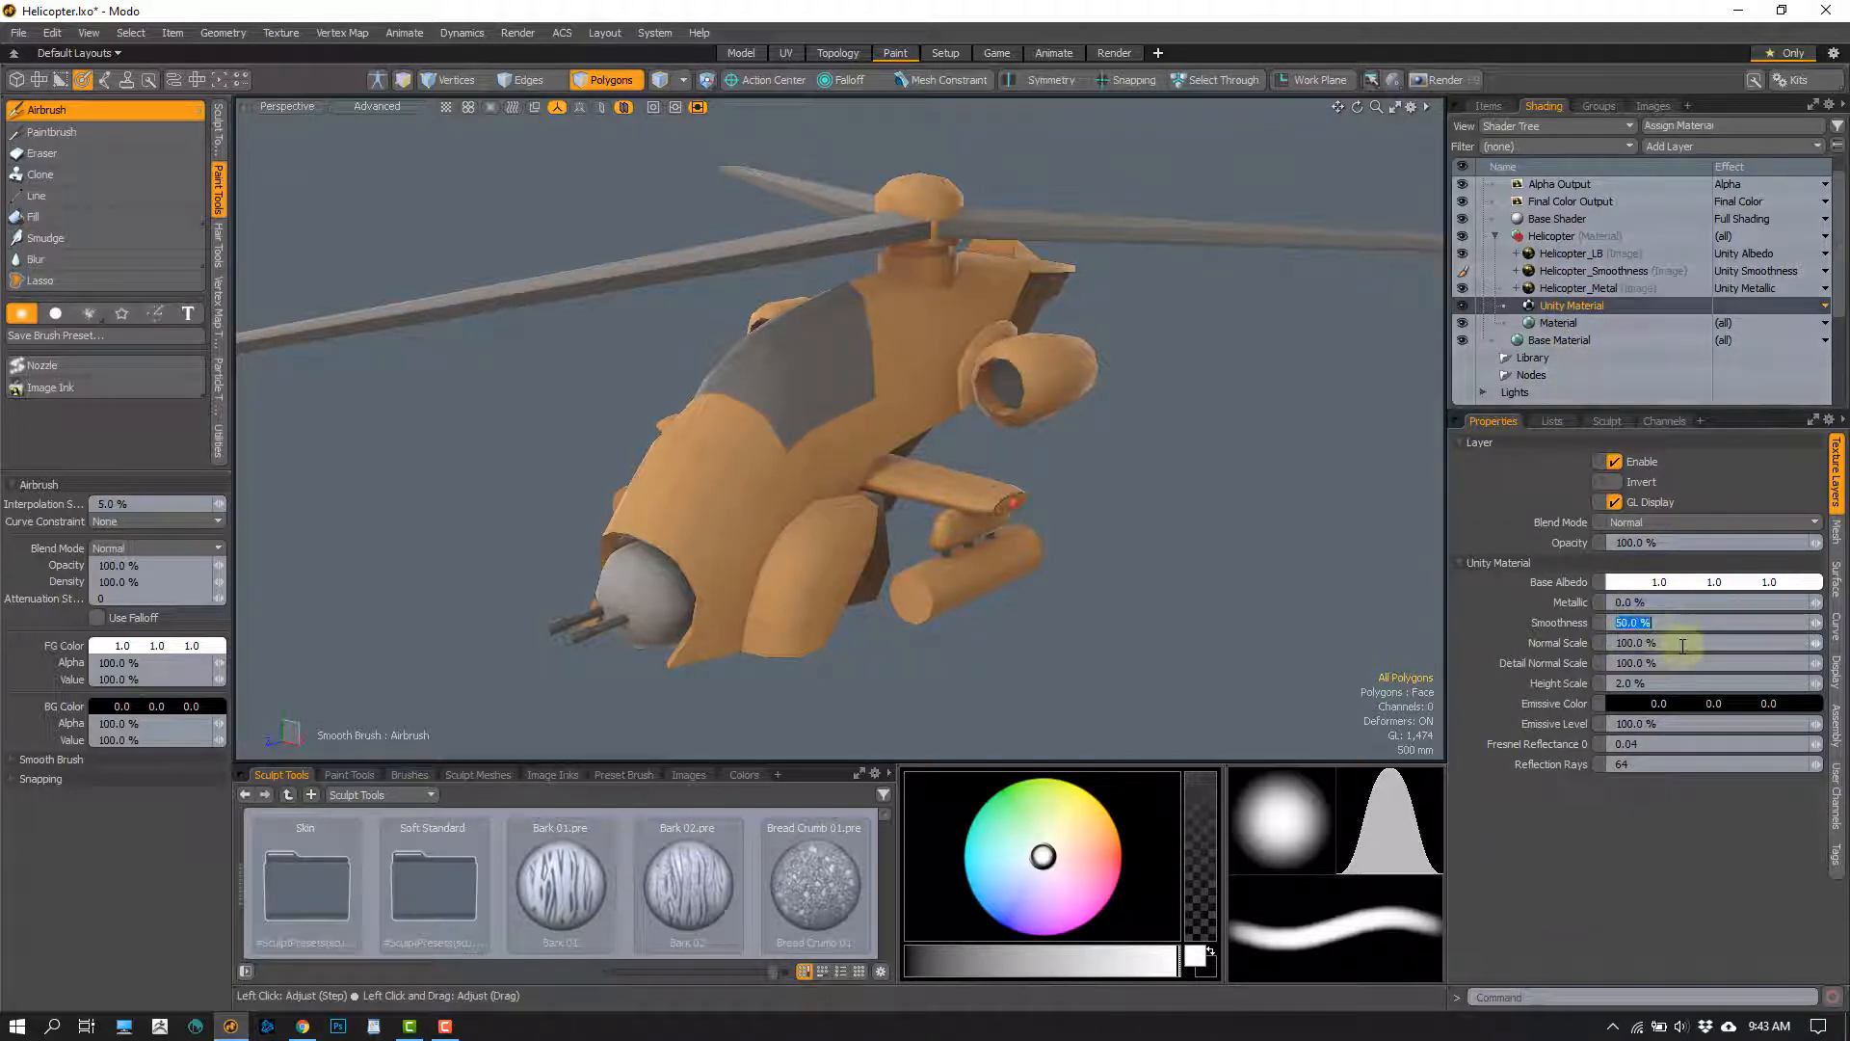
type("0")
key("Return")
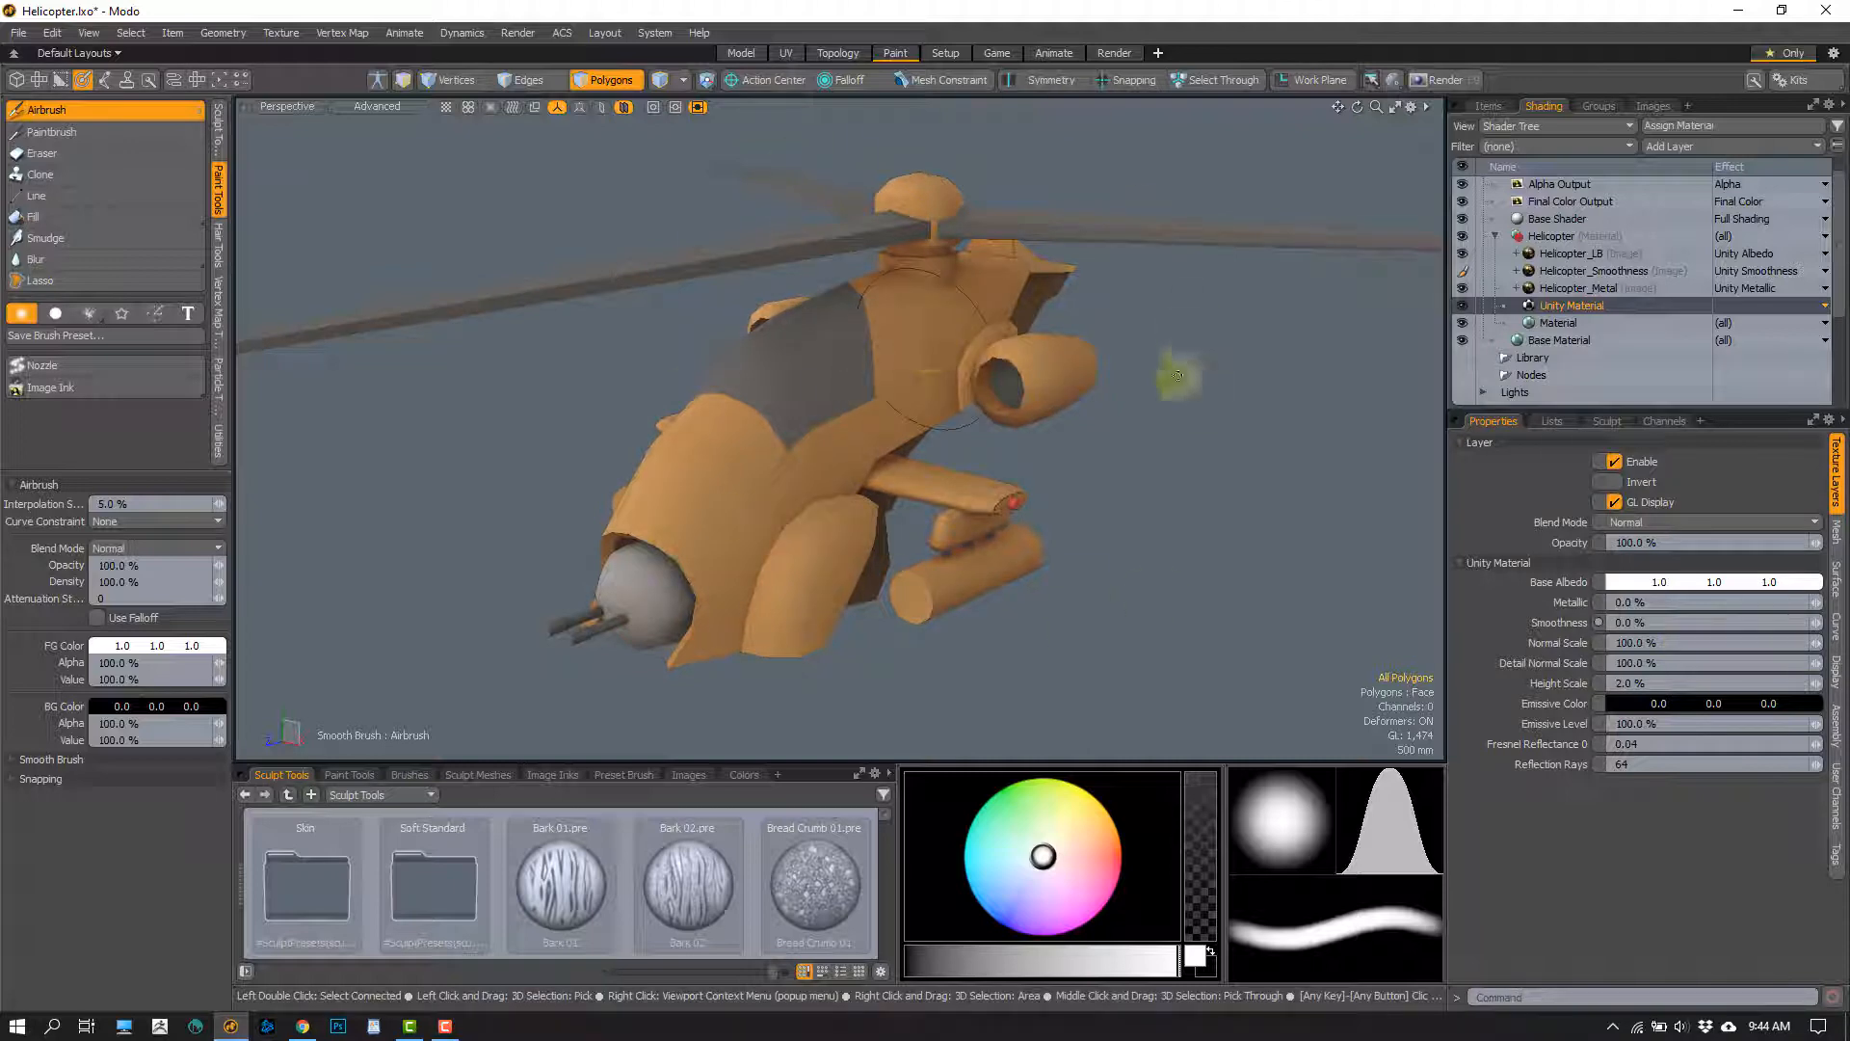
left_click_drag(1117, 585, 949, 448, "alt+shift")
left_click_drag(949, 448, 966, 481, "ctrl+alt")
left_click_drag(965, 558, 619, 384, "alt")
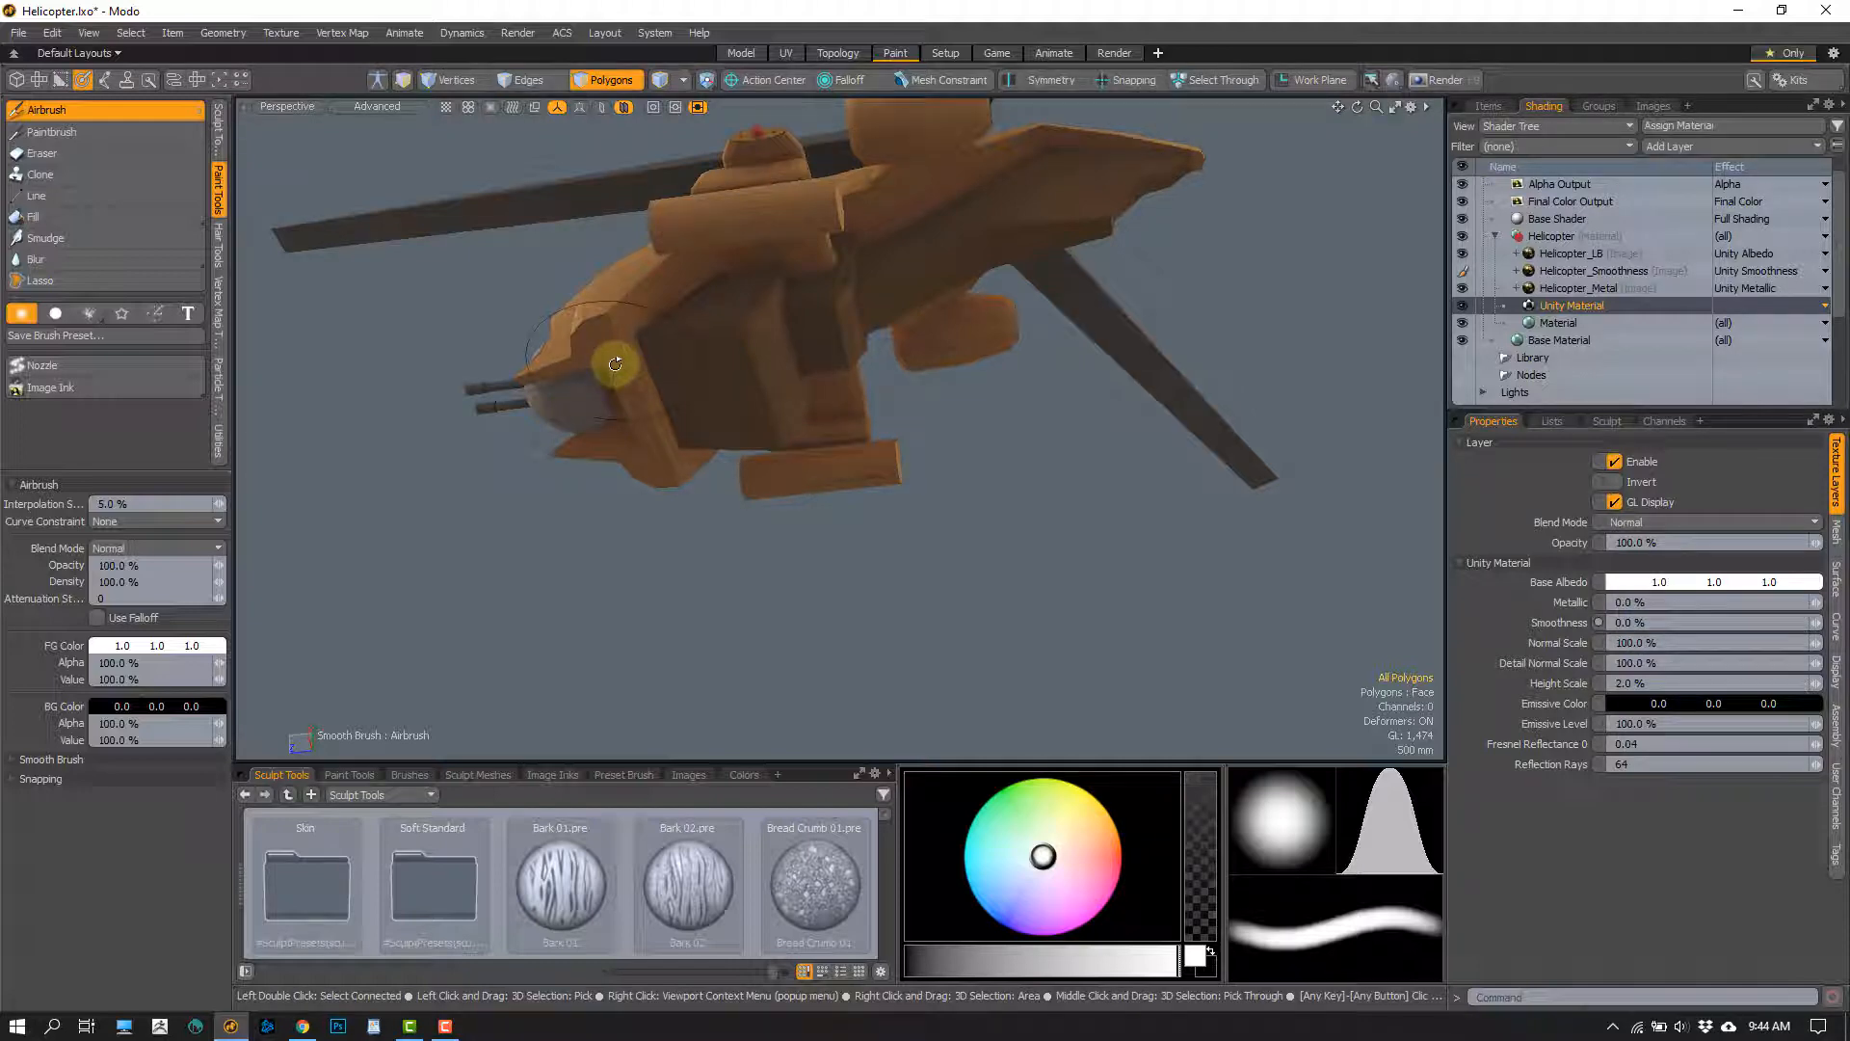
left_click_drag(797, 417, 1069, 524, "alt")
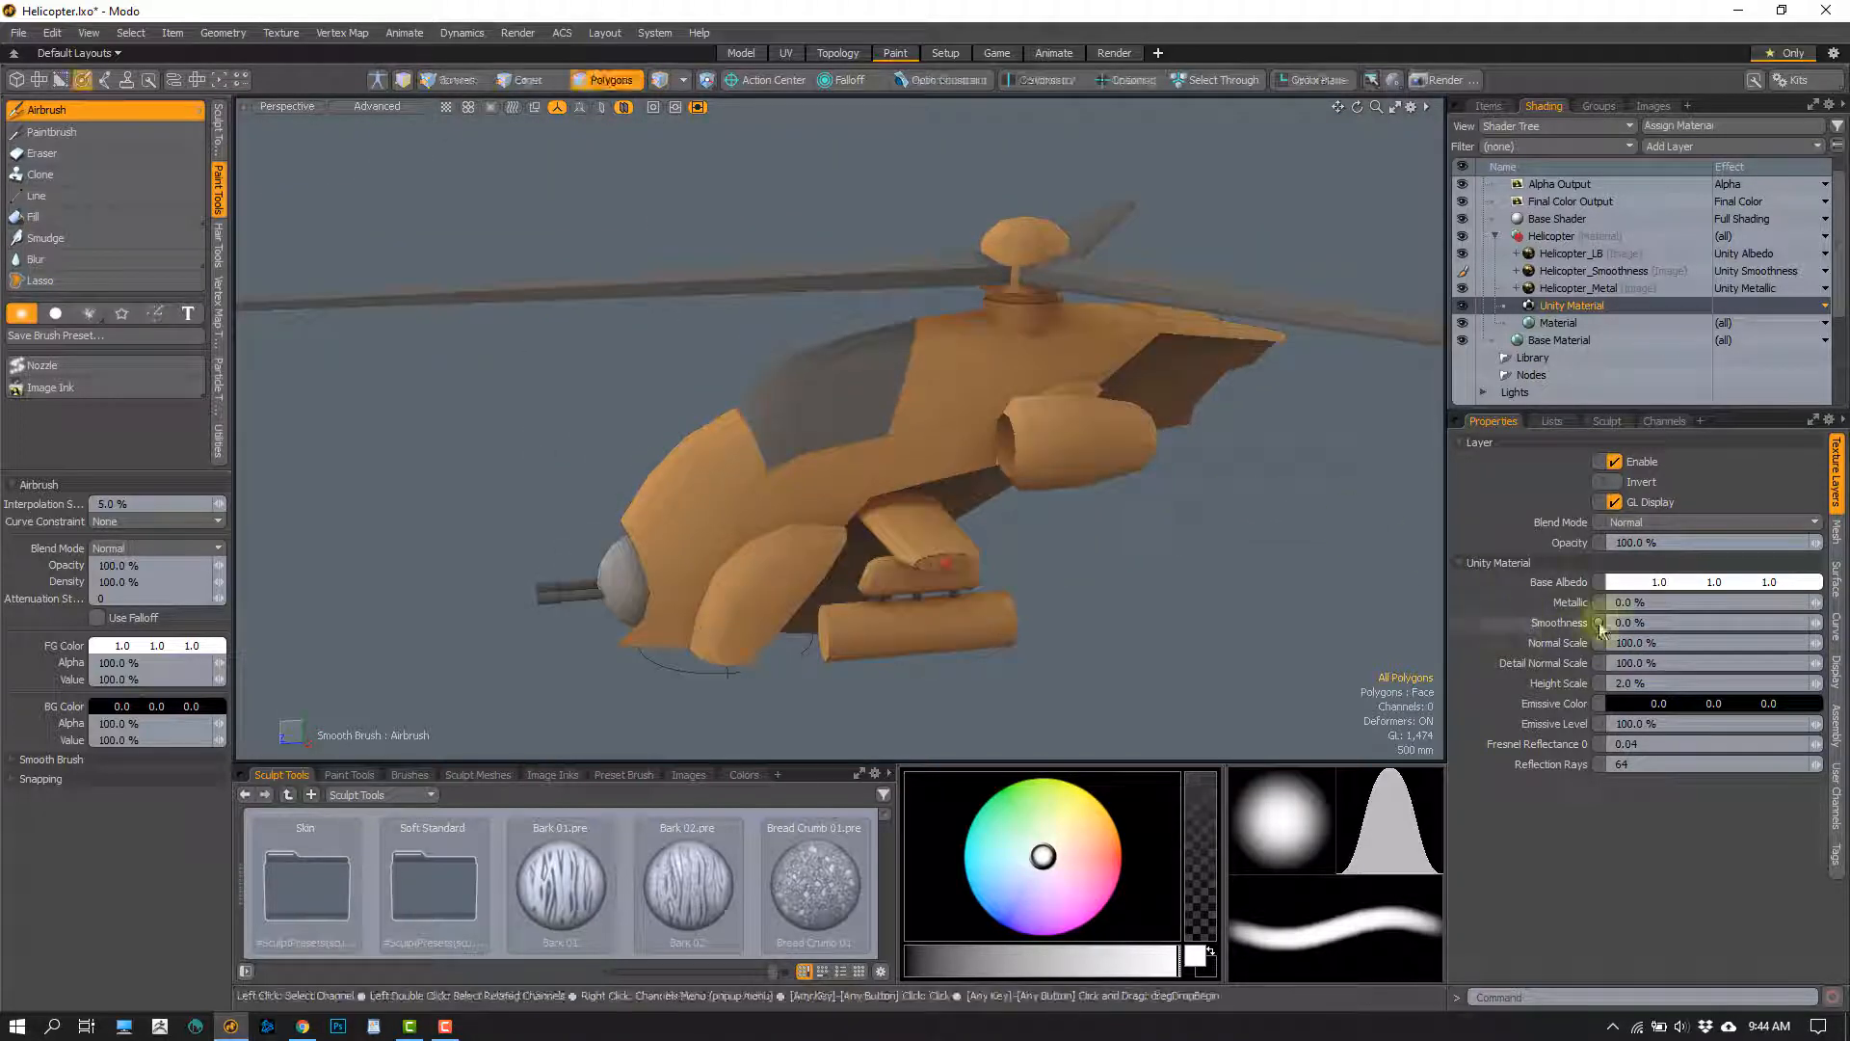
Set the Unity Material's Metallic to 90% and its Smoothness to 90%
left_click(1647, 603)
type("90")
key("Return")
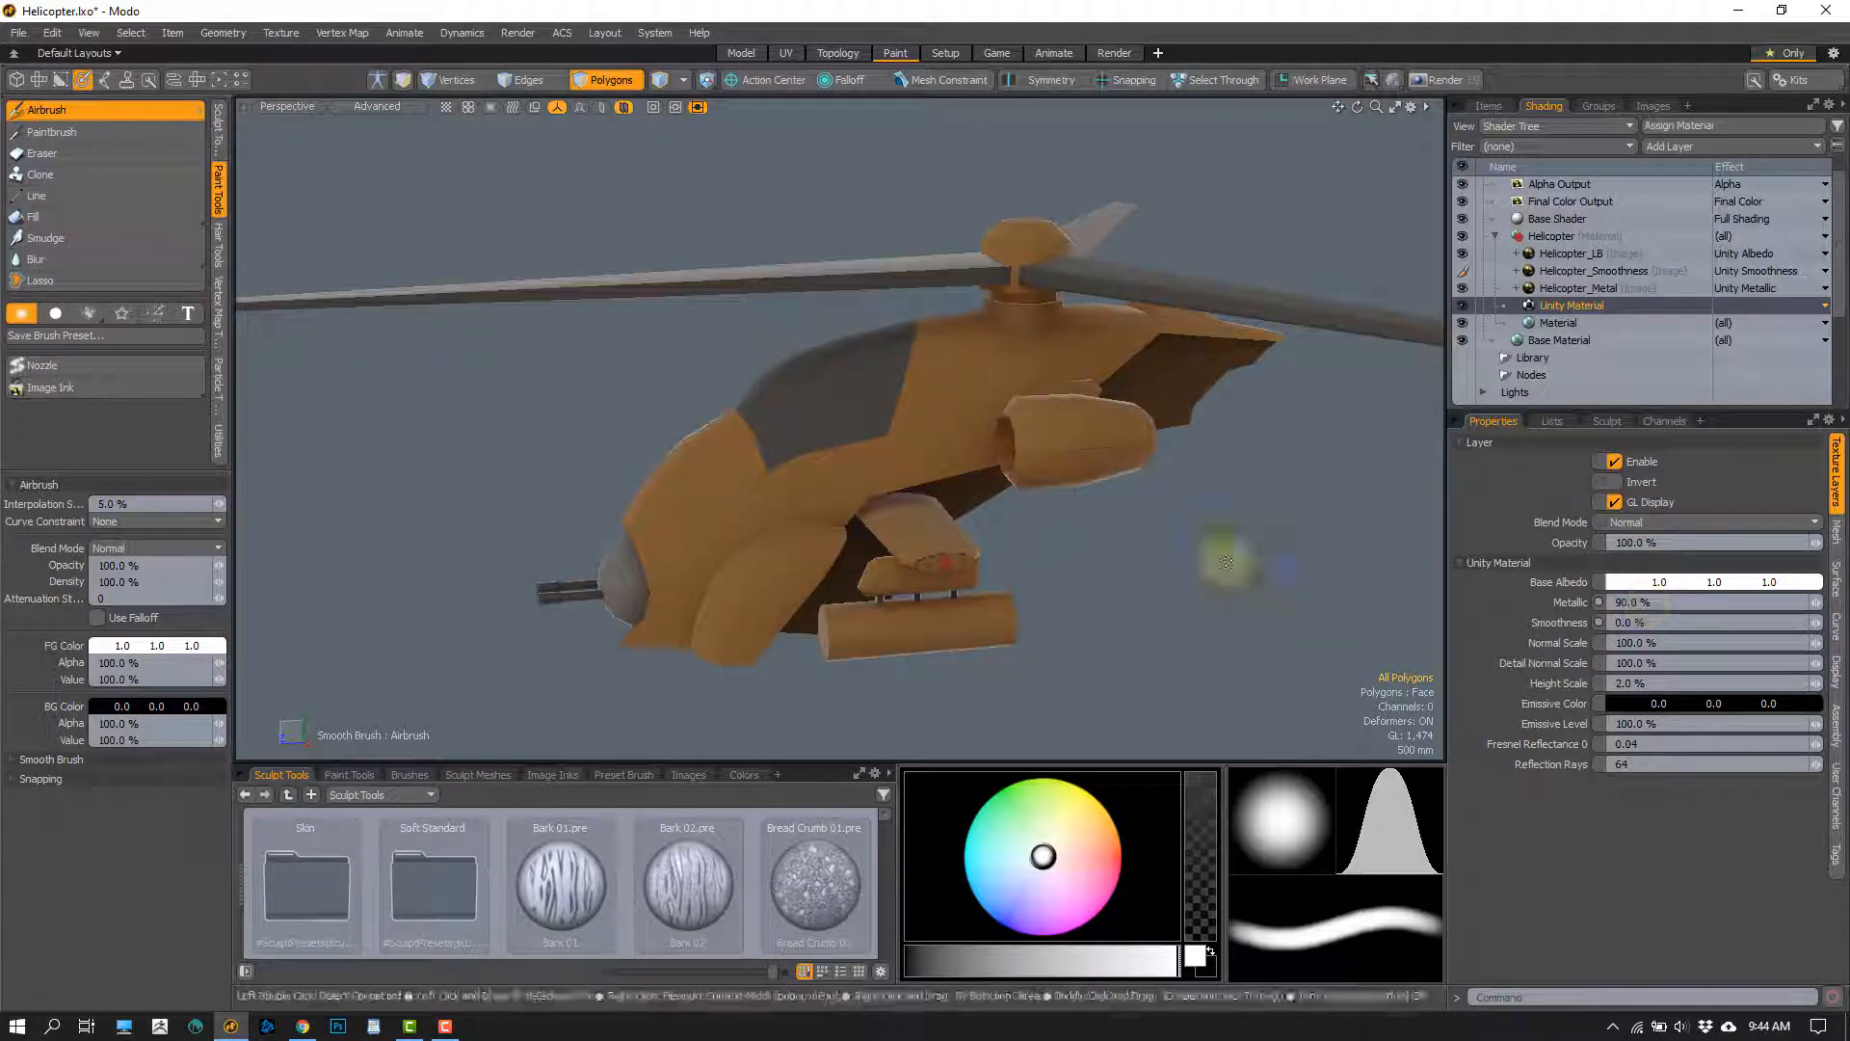
left_click_drag(872, 525, 1078, 421, "alt")
left_click_drag(1194, 429, 1281, 453, "alt")
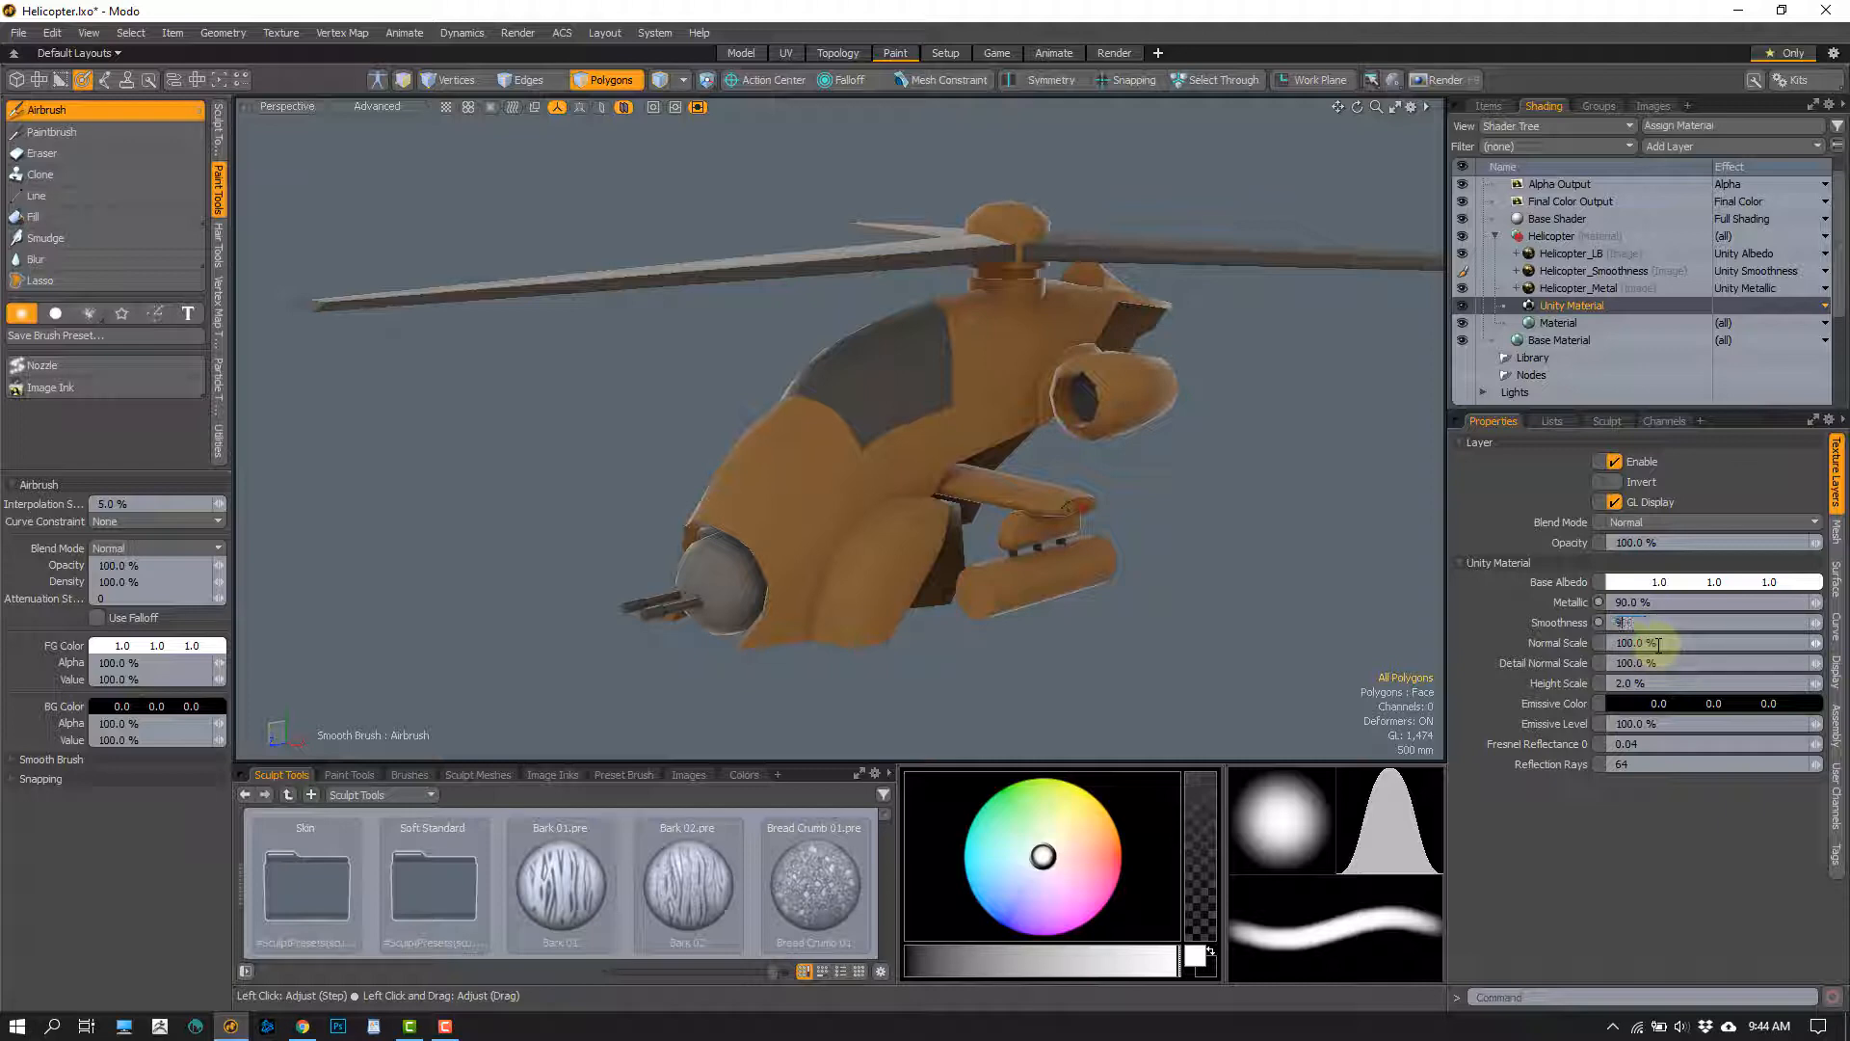
type("90")
key("Return")
left_click_drag(925, 506, 867, 481, "alt")
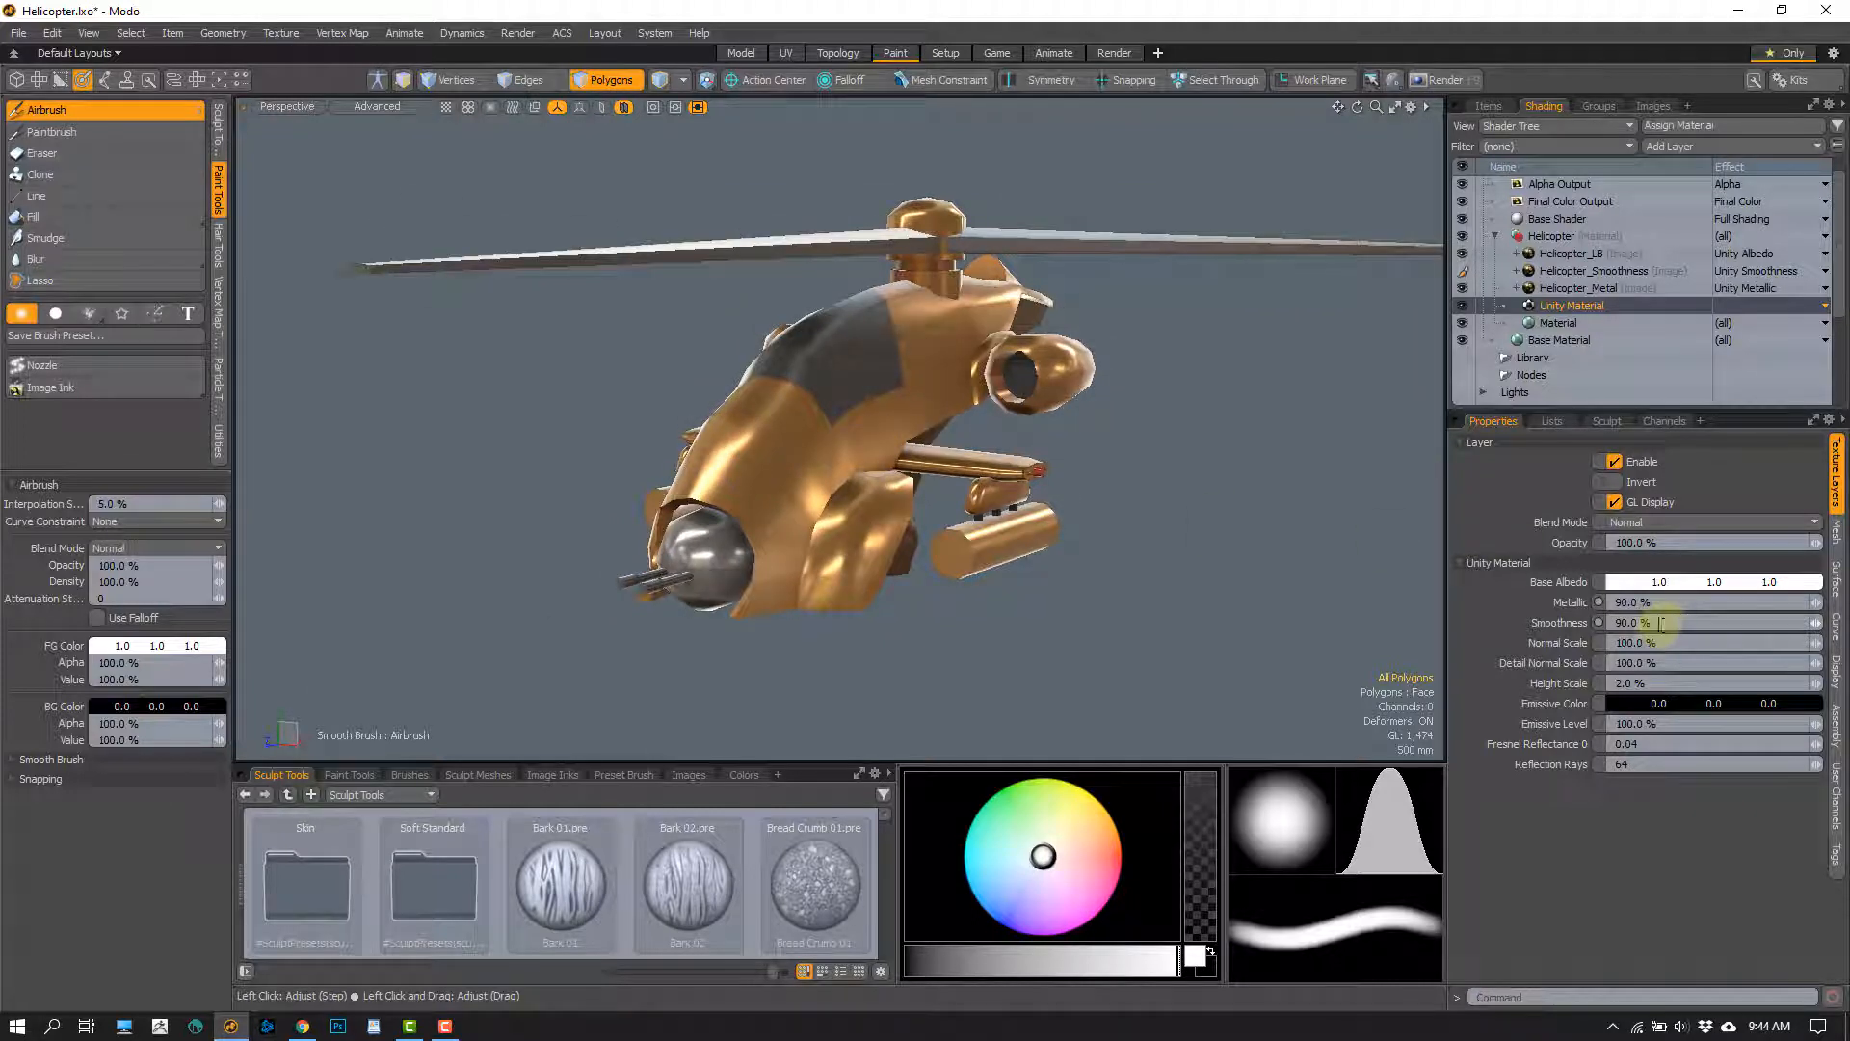
Reset both Metallic and Smoothness of the Unity Material to 0%
type("0")
key("Return")
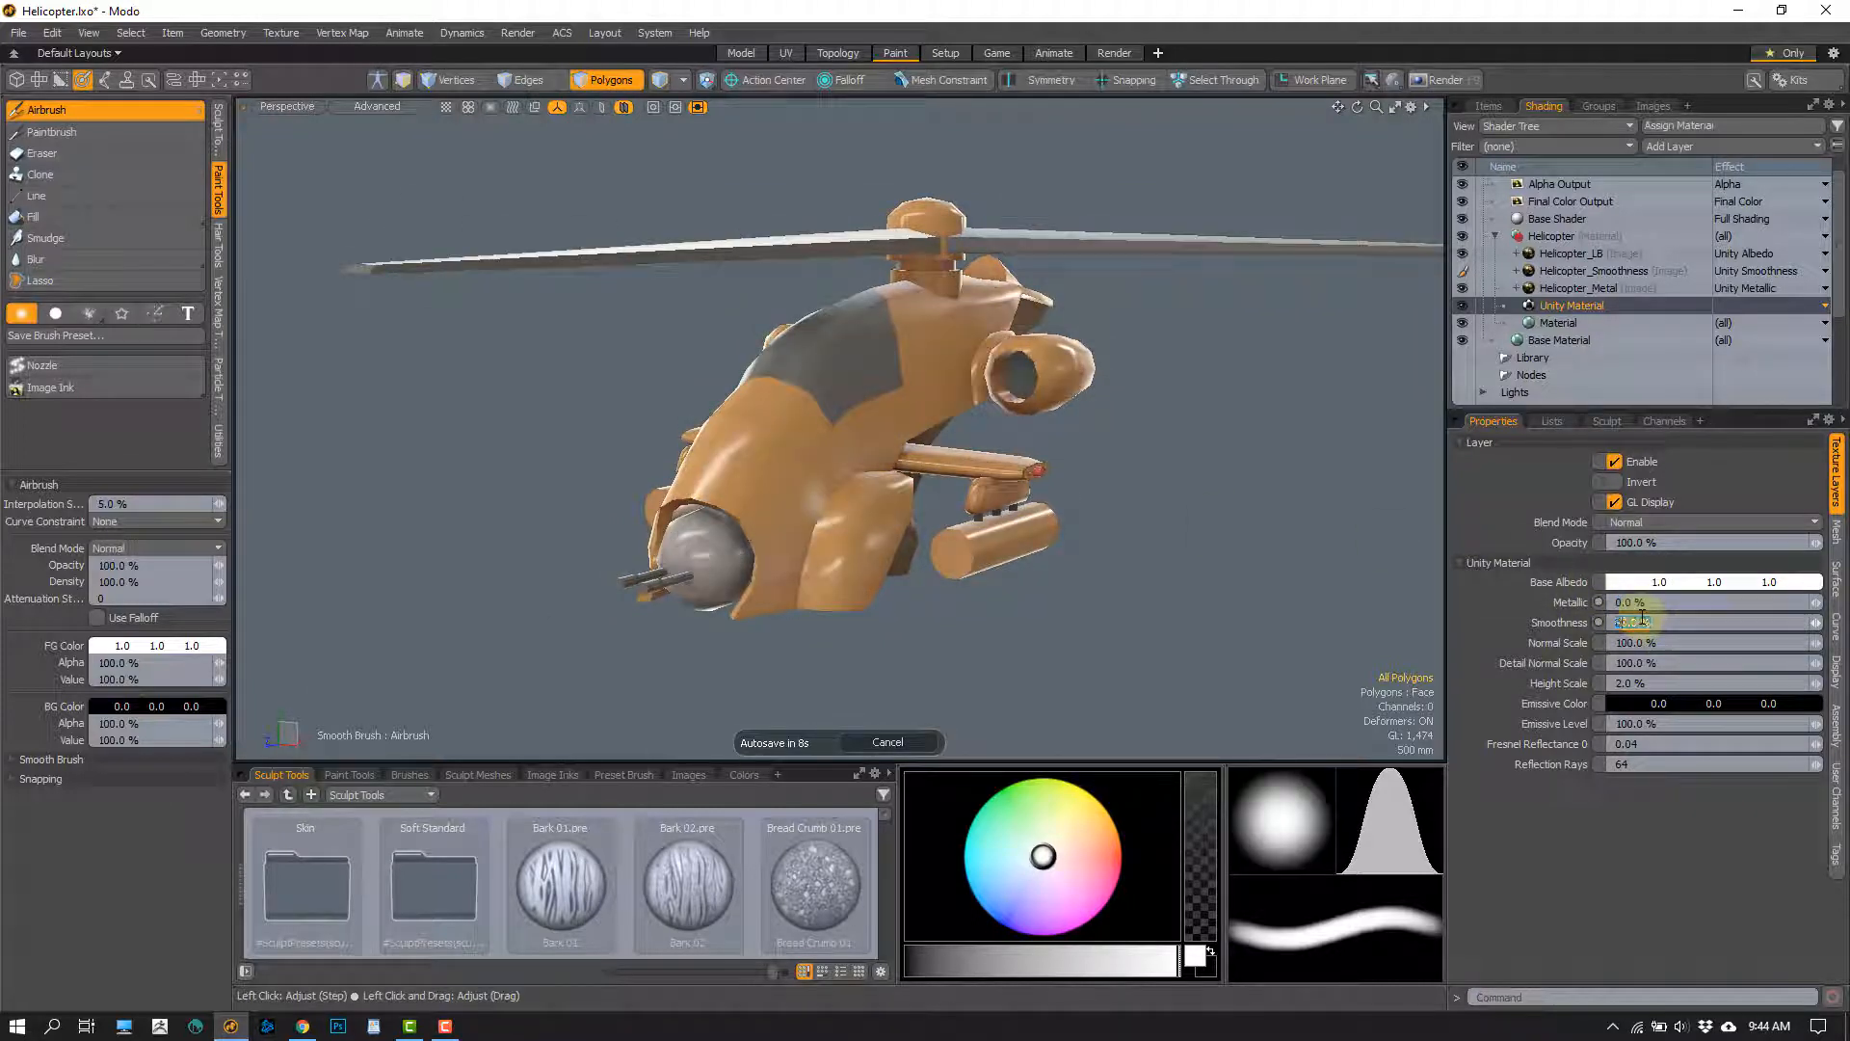
type("0")
key("Return")
Review the Helicopter_LB and Helicopter_Smoothness layers by selecting them in turn, finishing on Helicopter_Metal
left_click(1604, 254)
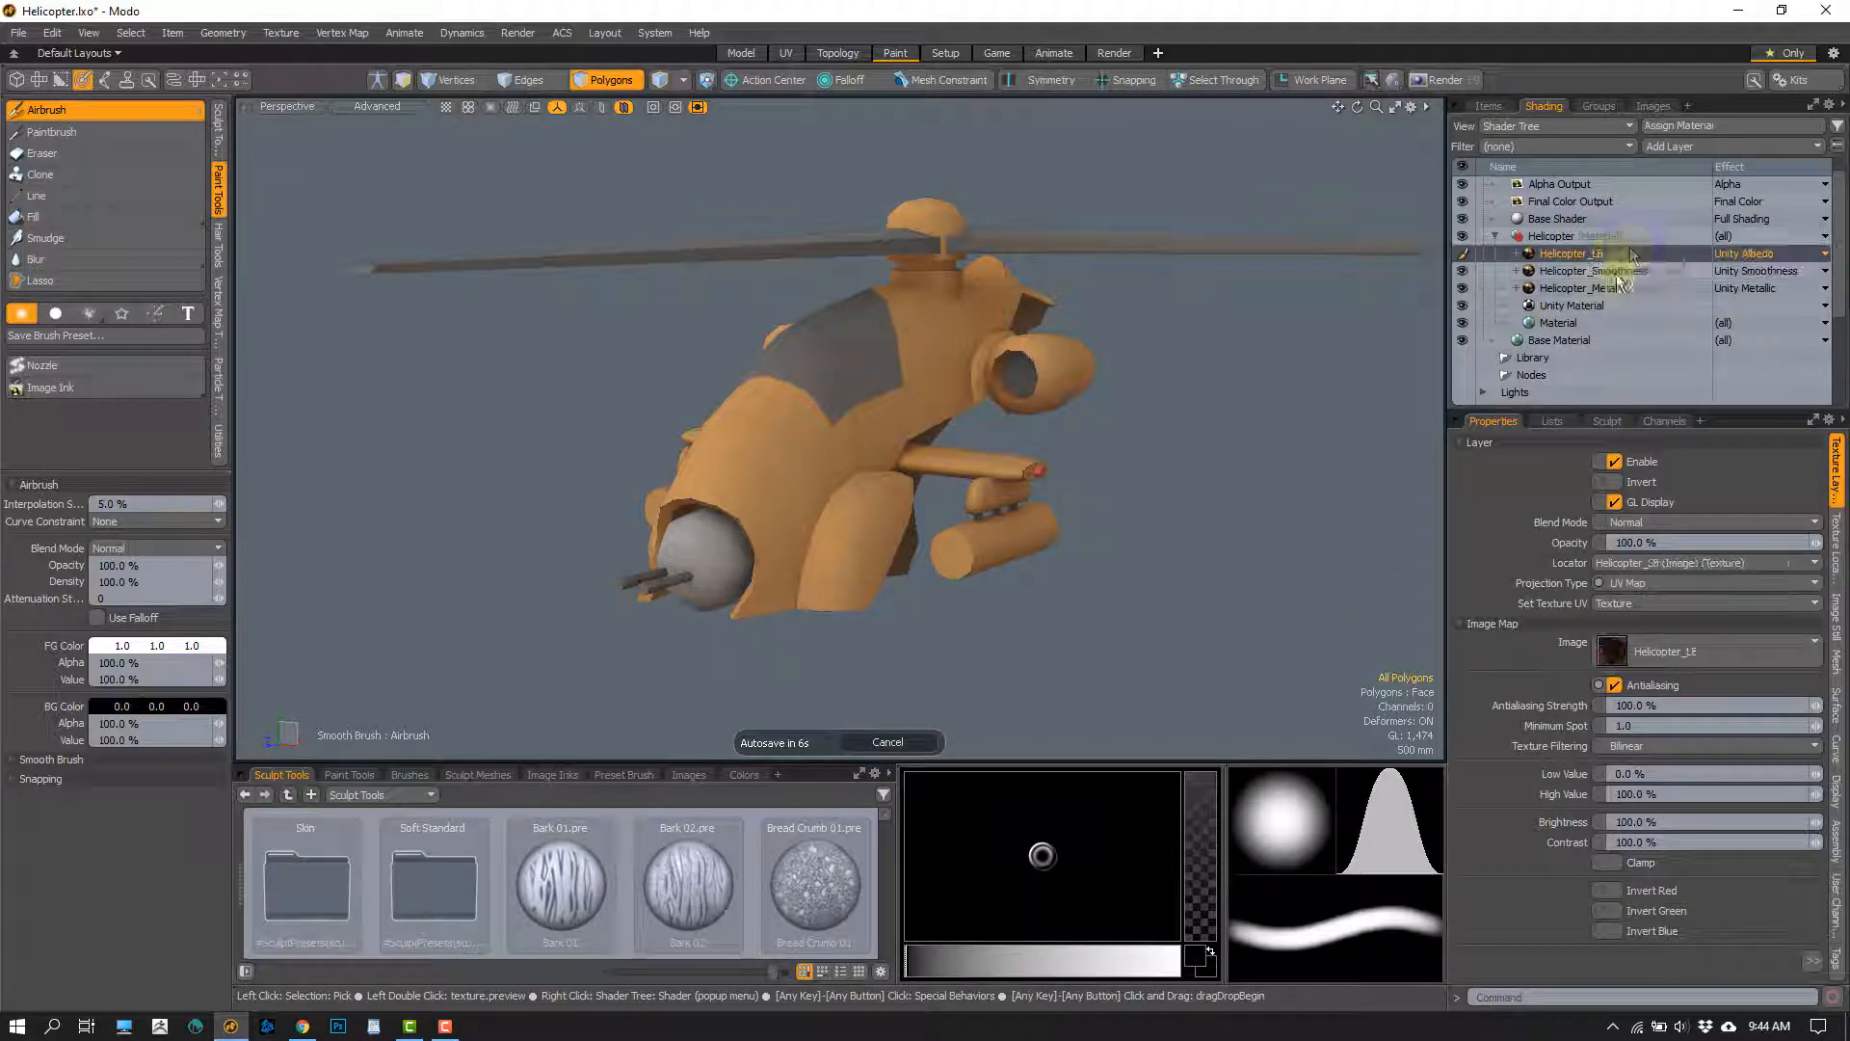
left_click(1650, 273)
left_click(1649, 256)
left_click(1644, 273)
left_click(1636, 289)
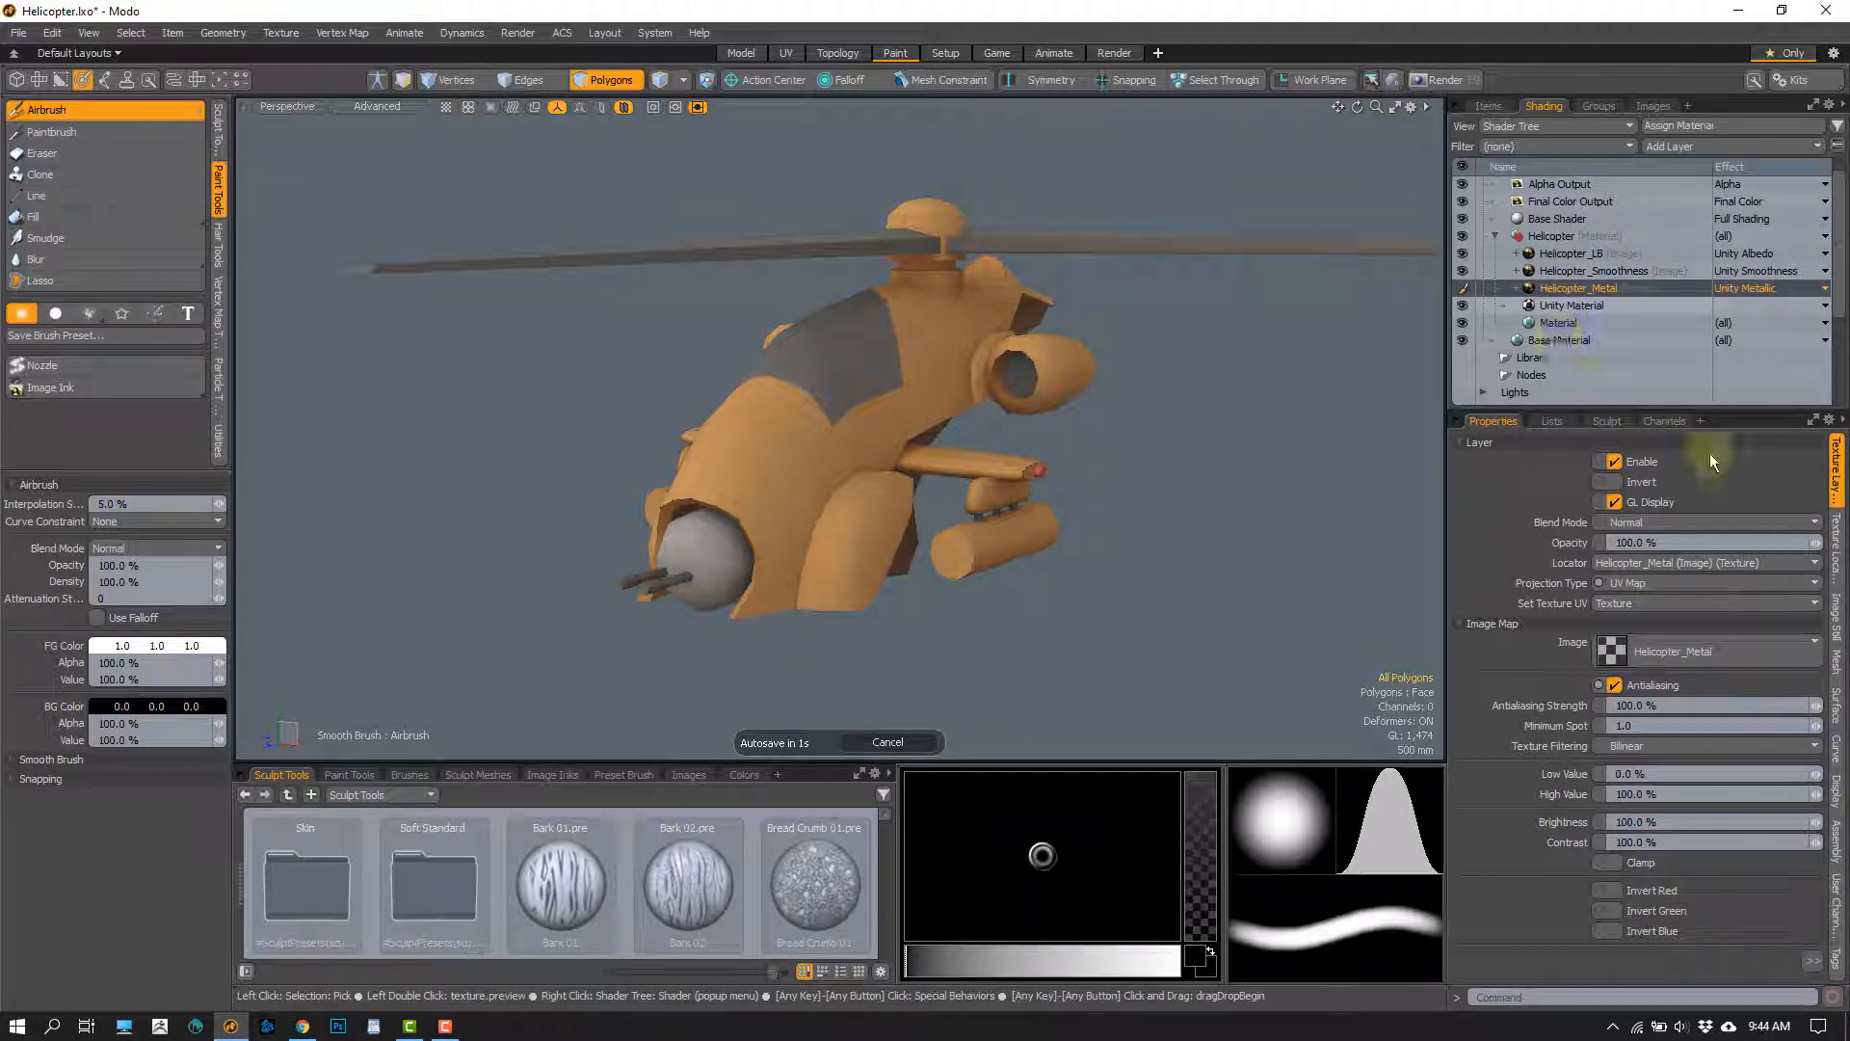
Try filling the helicopter on the Helicopter_Smoothness layer with pure white, and undo that fill
left_click(1556, 306)
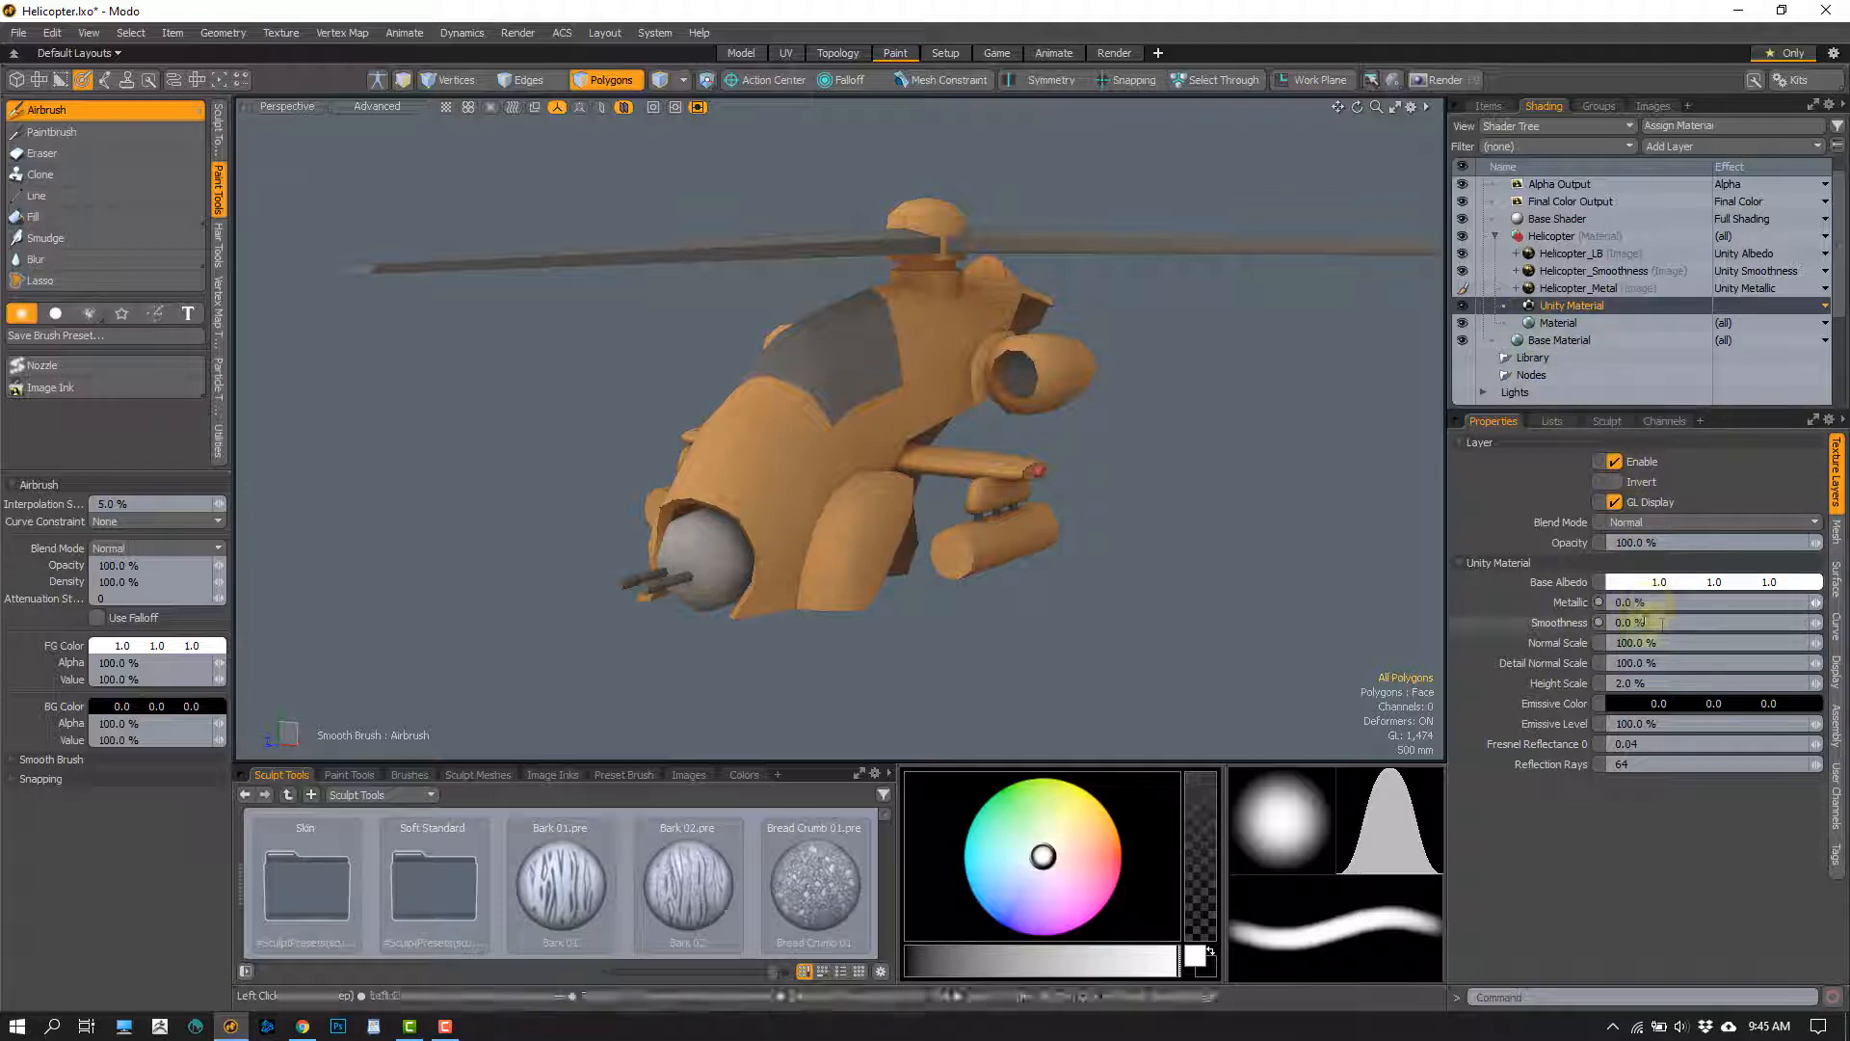
left_click_drag(894, 523, 810, 396, "alt")
left_click(1580, 271)
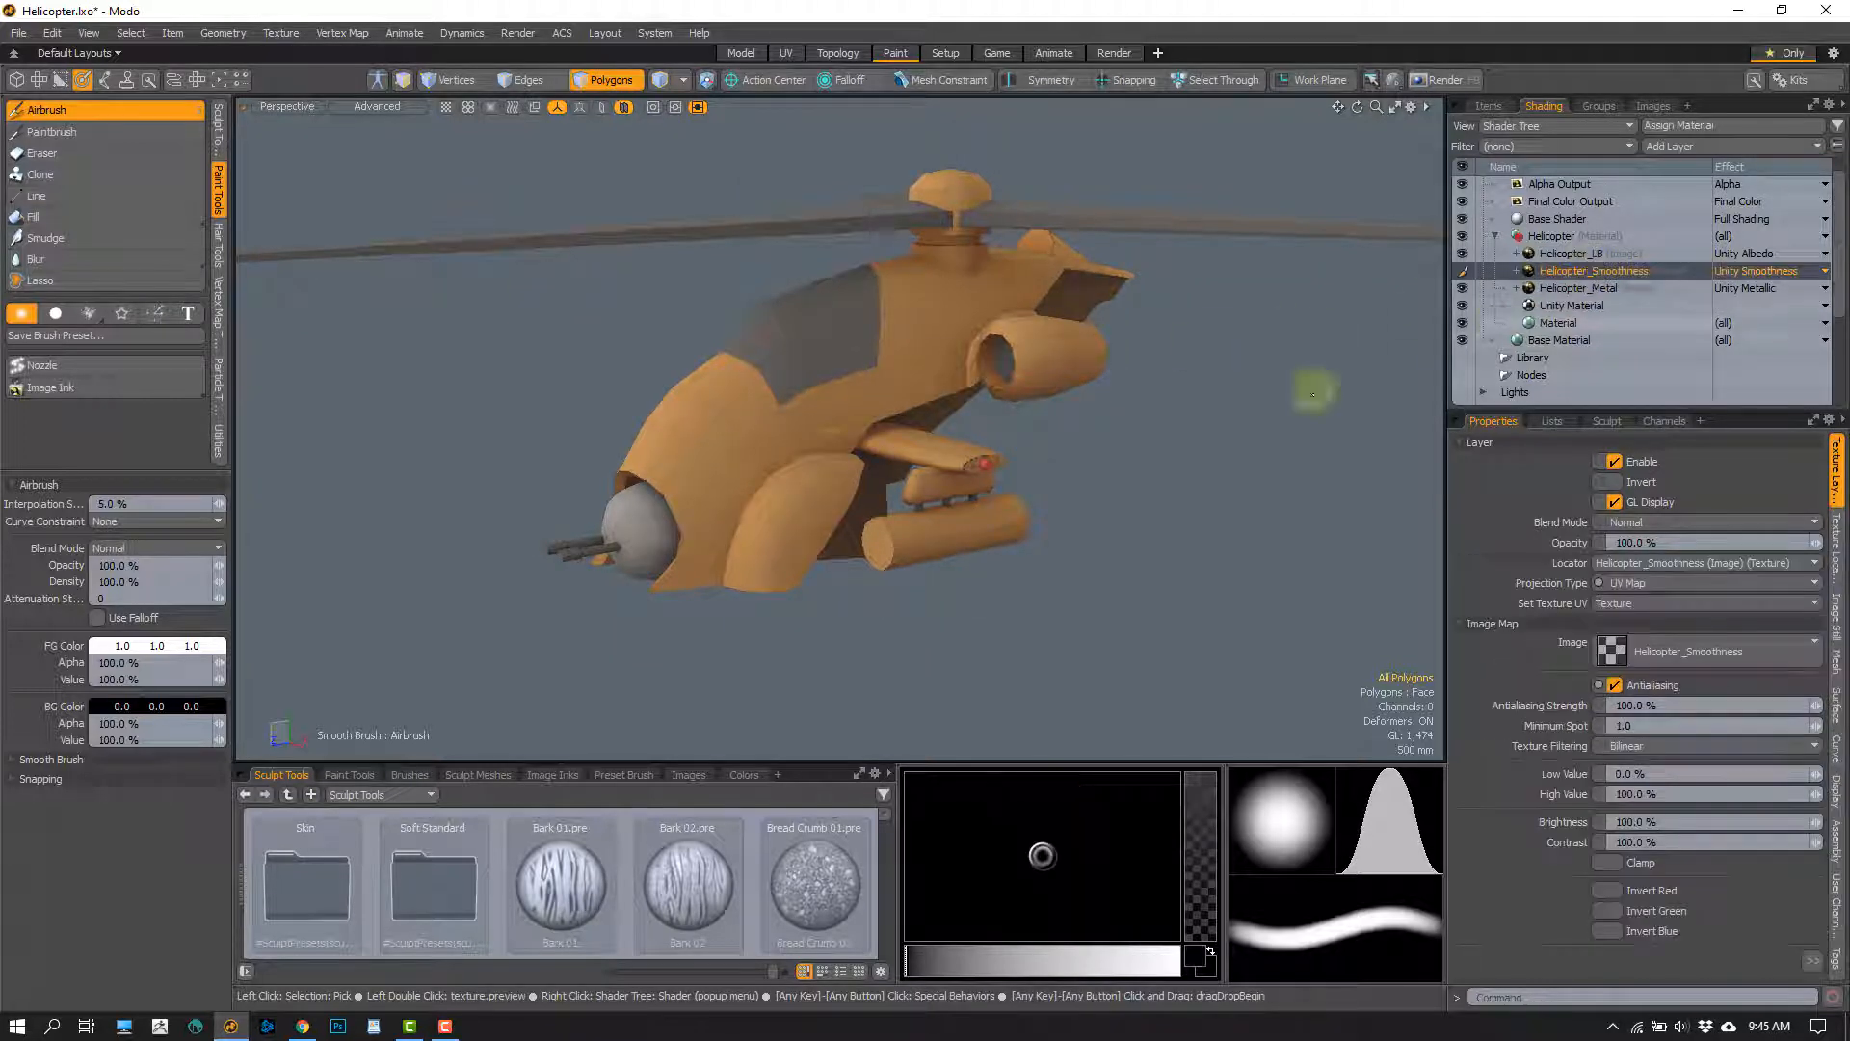
scroll(756, 426, "up", 2)
left_click(65, 219)
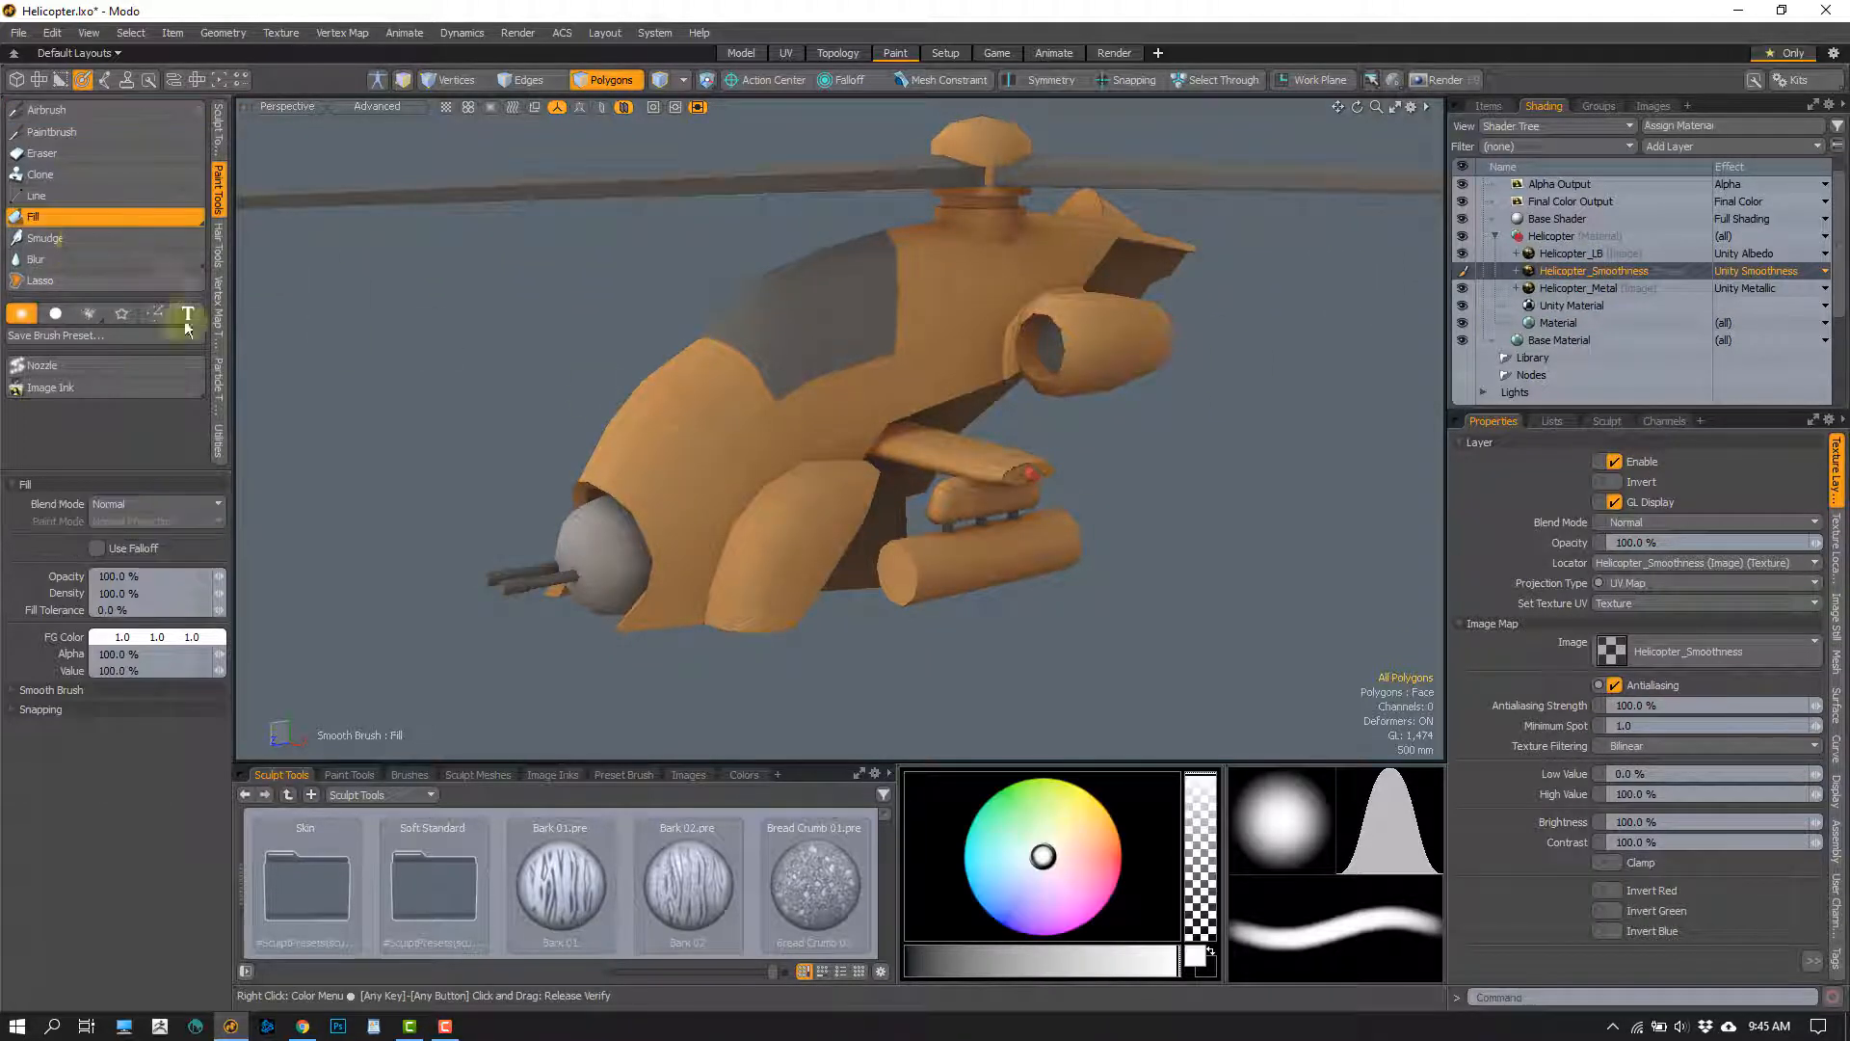
left_click_drag(685, 447, 756, 446, "alt+shift")
left_click(789, 439)
left_click_drag(1007, 520, 1055, 272, "alt")
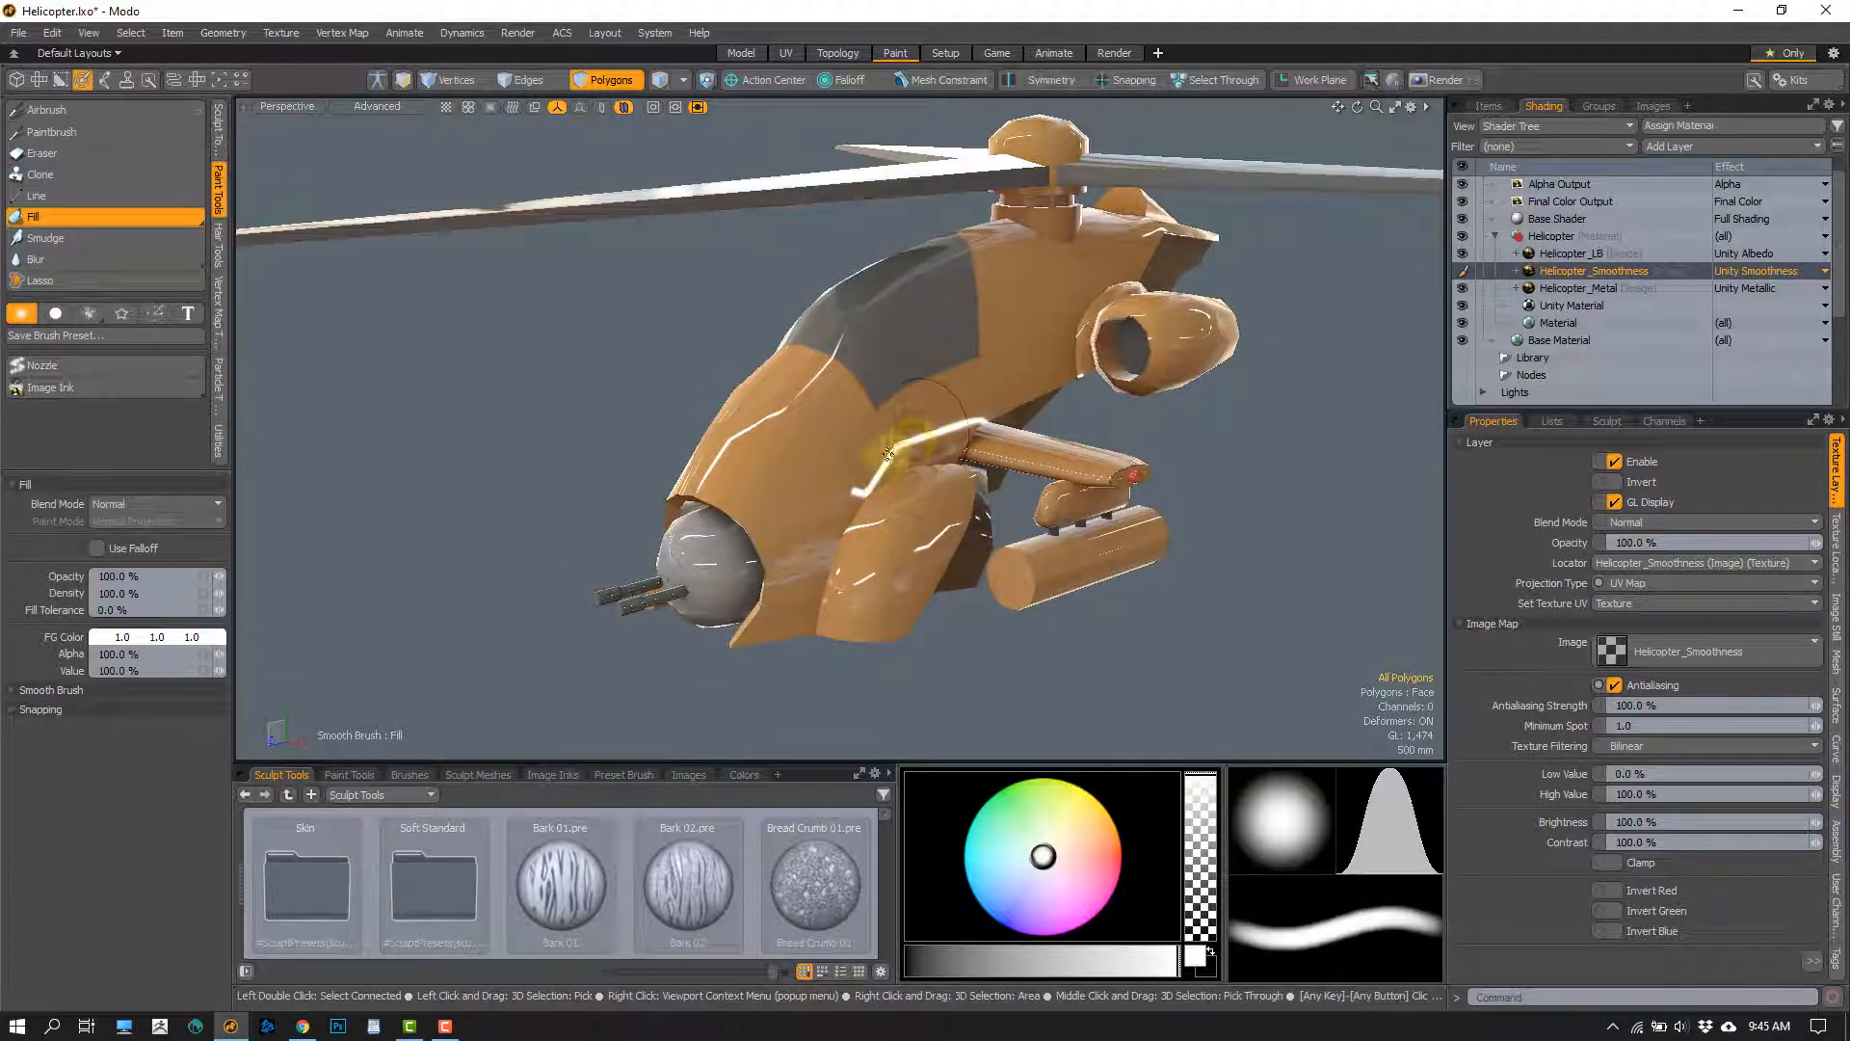
key("ctrl+z")
key("ctrl+z")
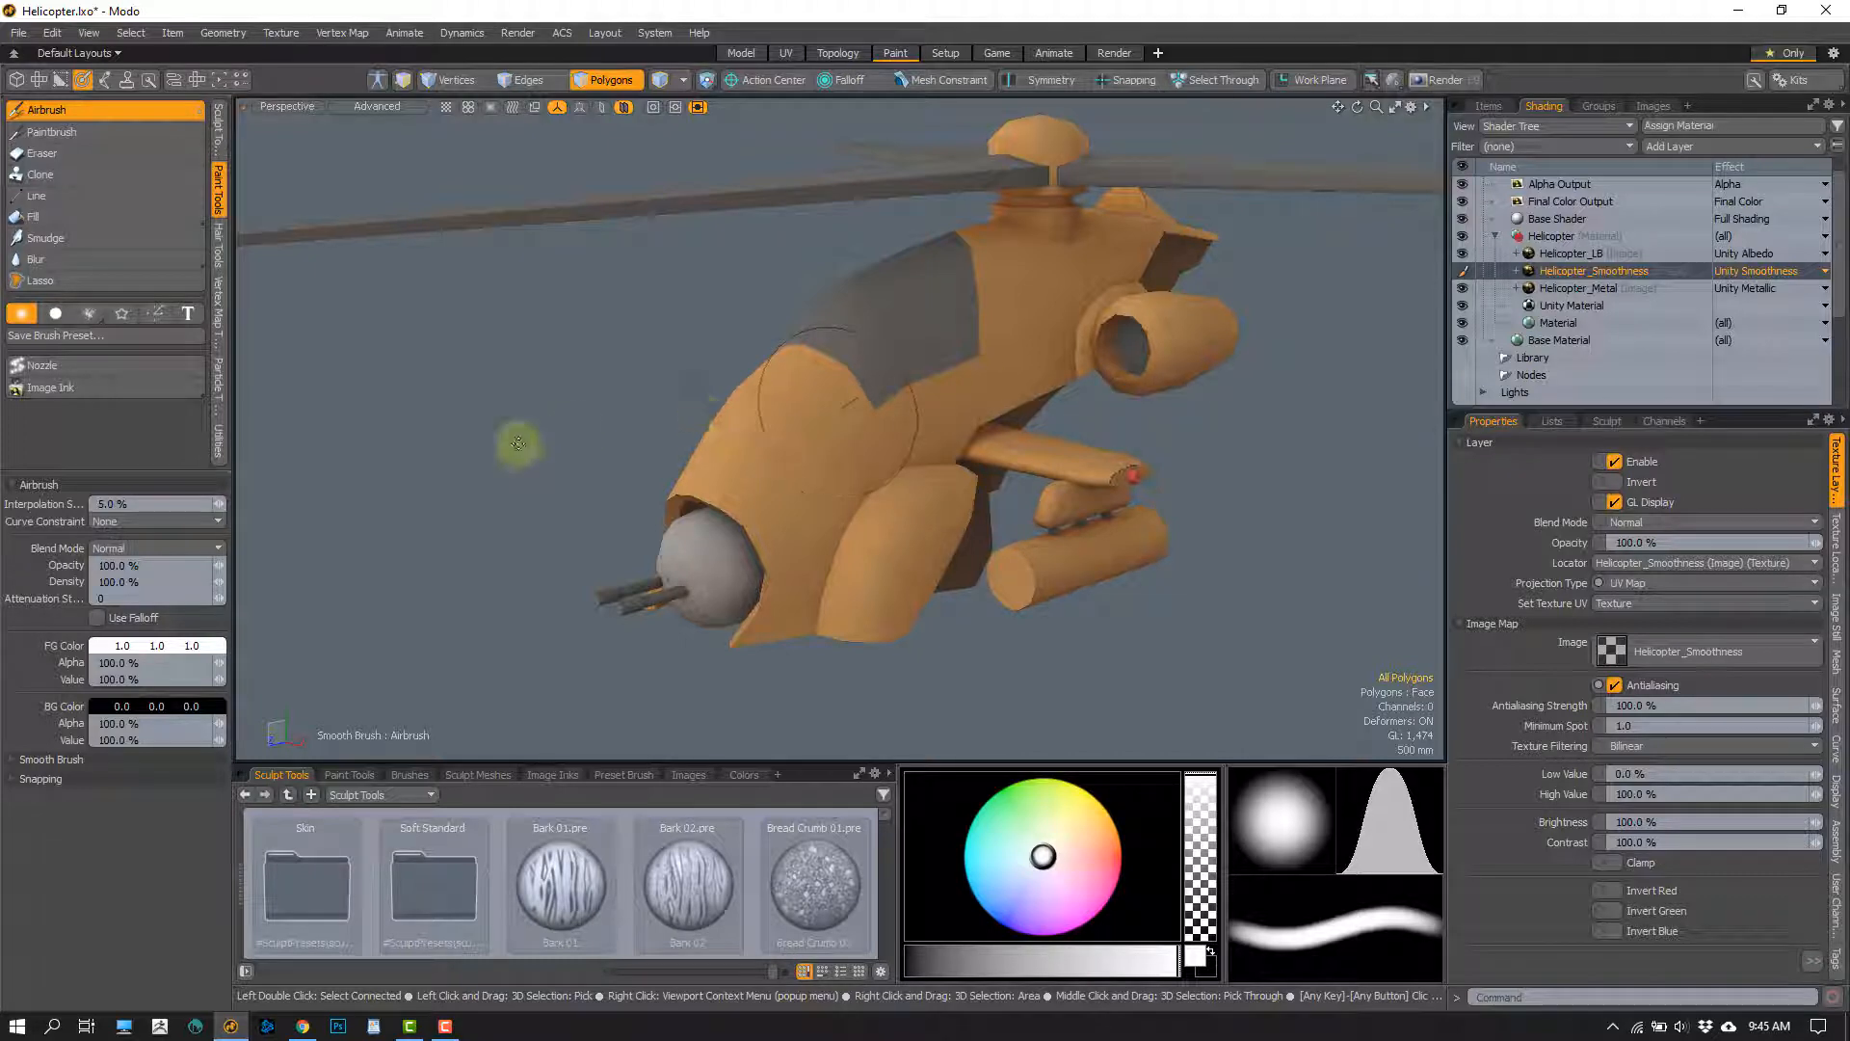
Set the foreground colour to a 0.6 grey and fill the helicopter with it on the Helicopter_Smoothness layer
left_click(159, 652)
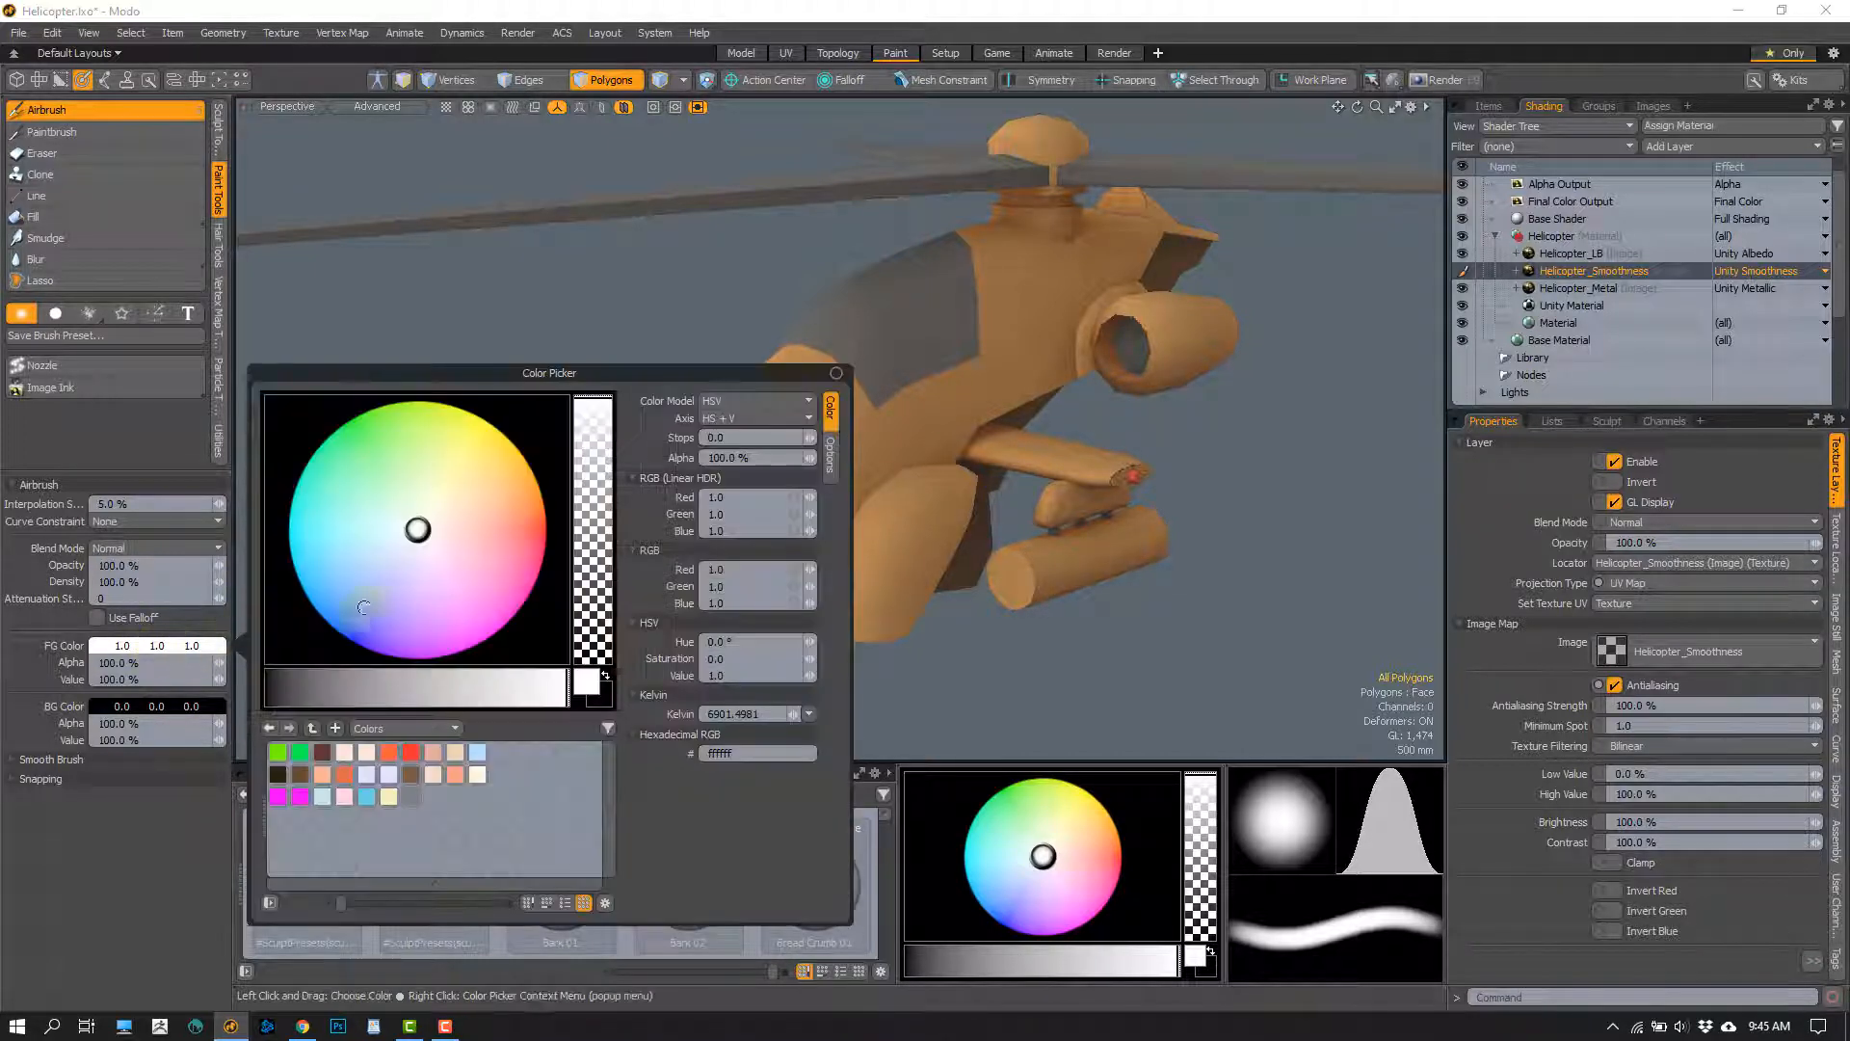
left_click_drag(432, 686, 359, 686)
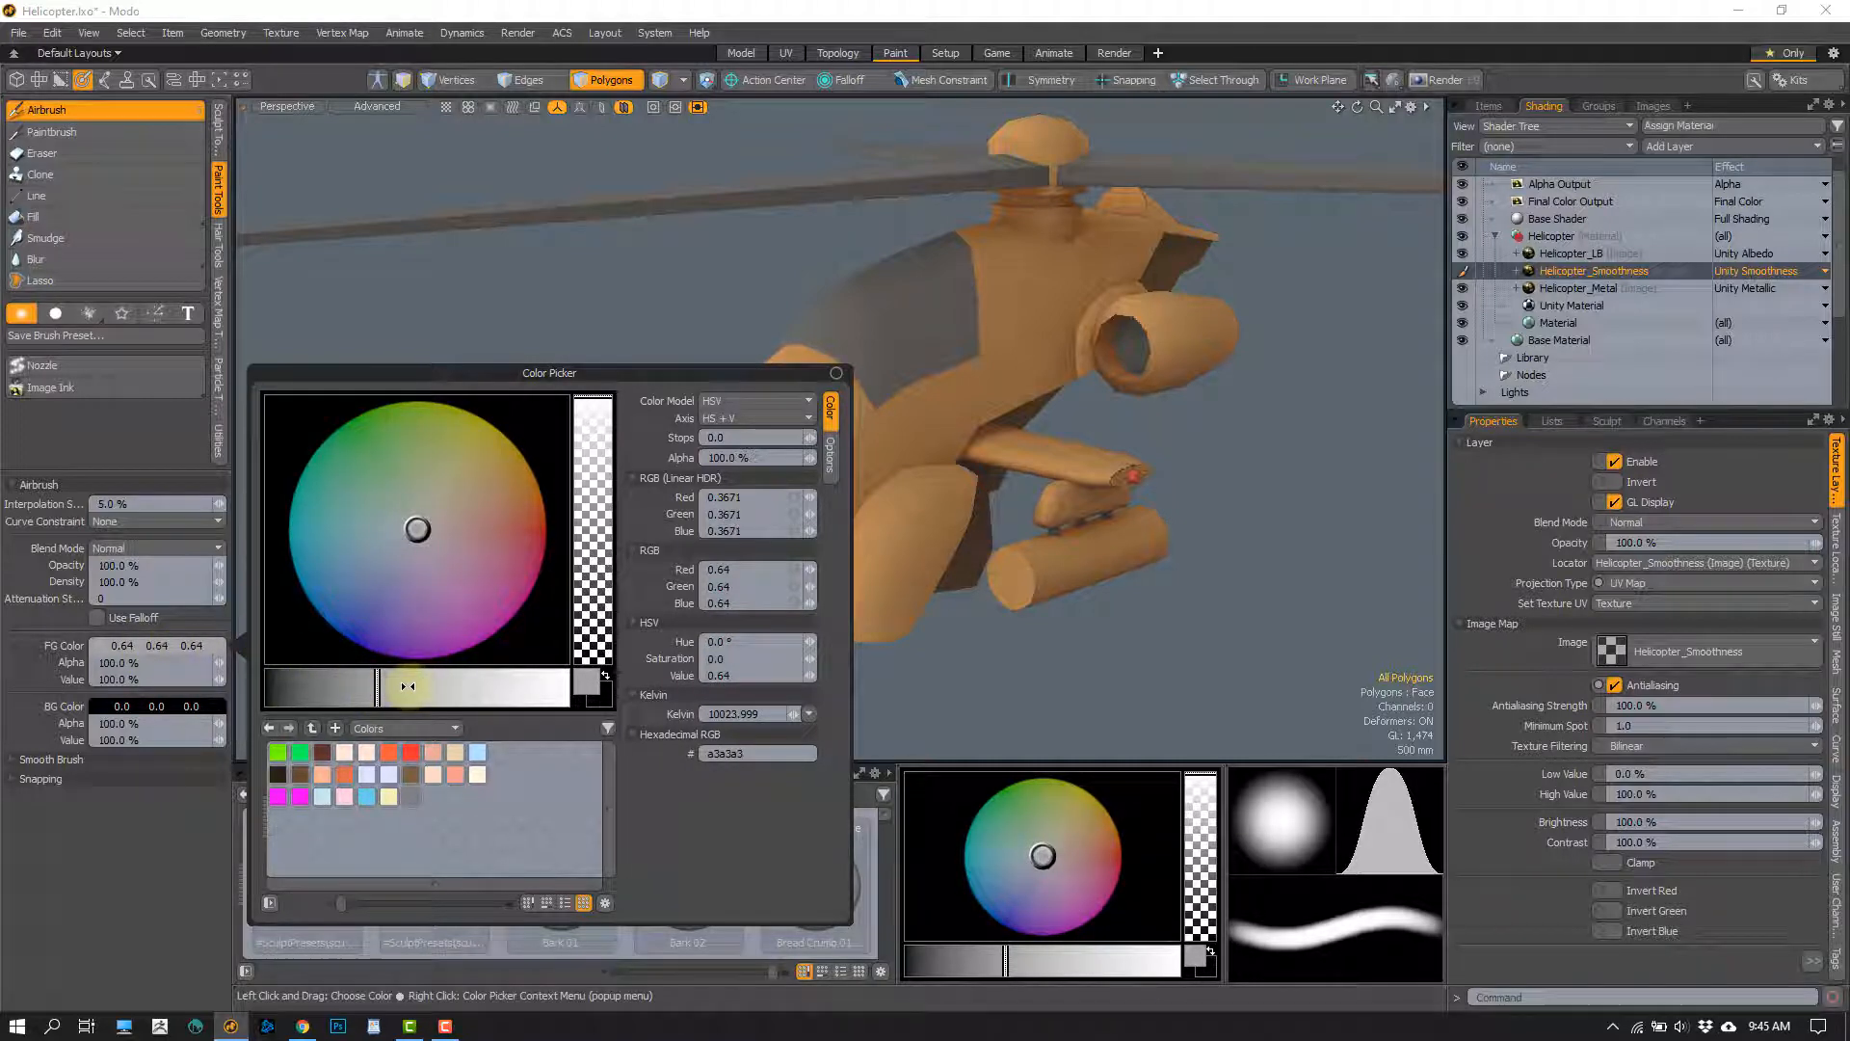
left_click_drag(413, 686, 561, 686)
mouse_move(383, 681)
left_mouse_down()
mouse_move(262, 675)
mouse_move(395, 686)
mouse_move(358, 687)
left_mouse_up()
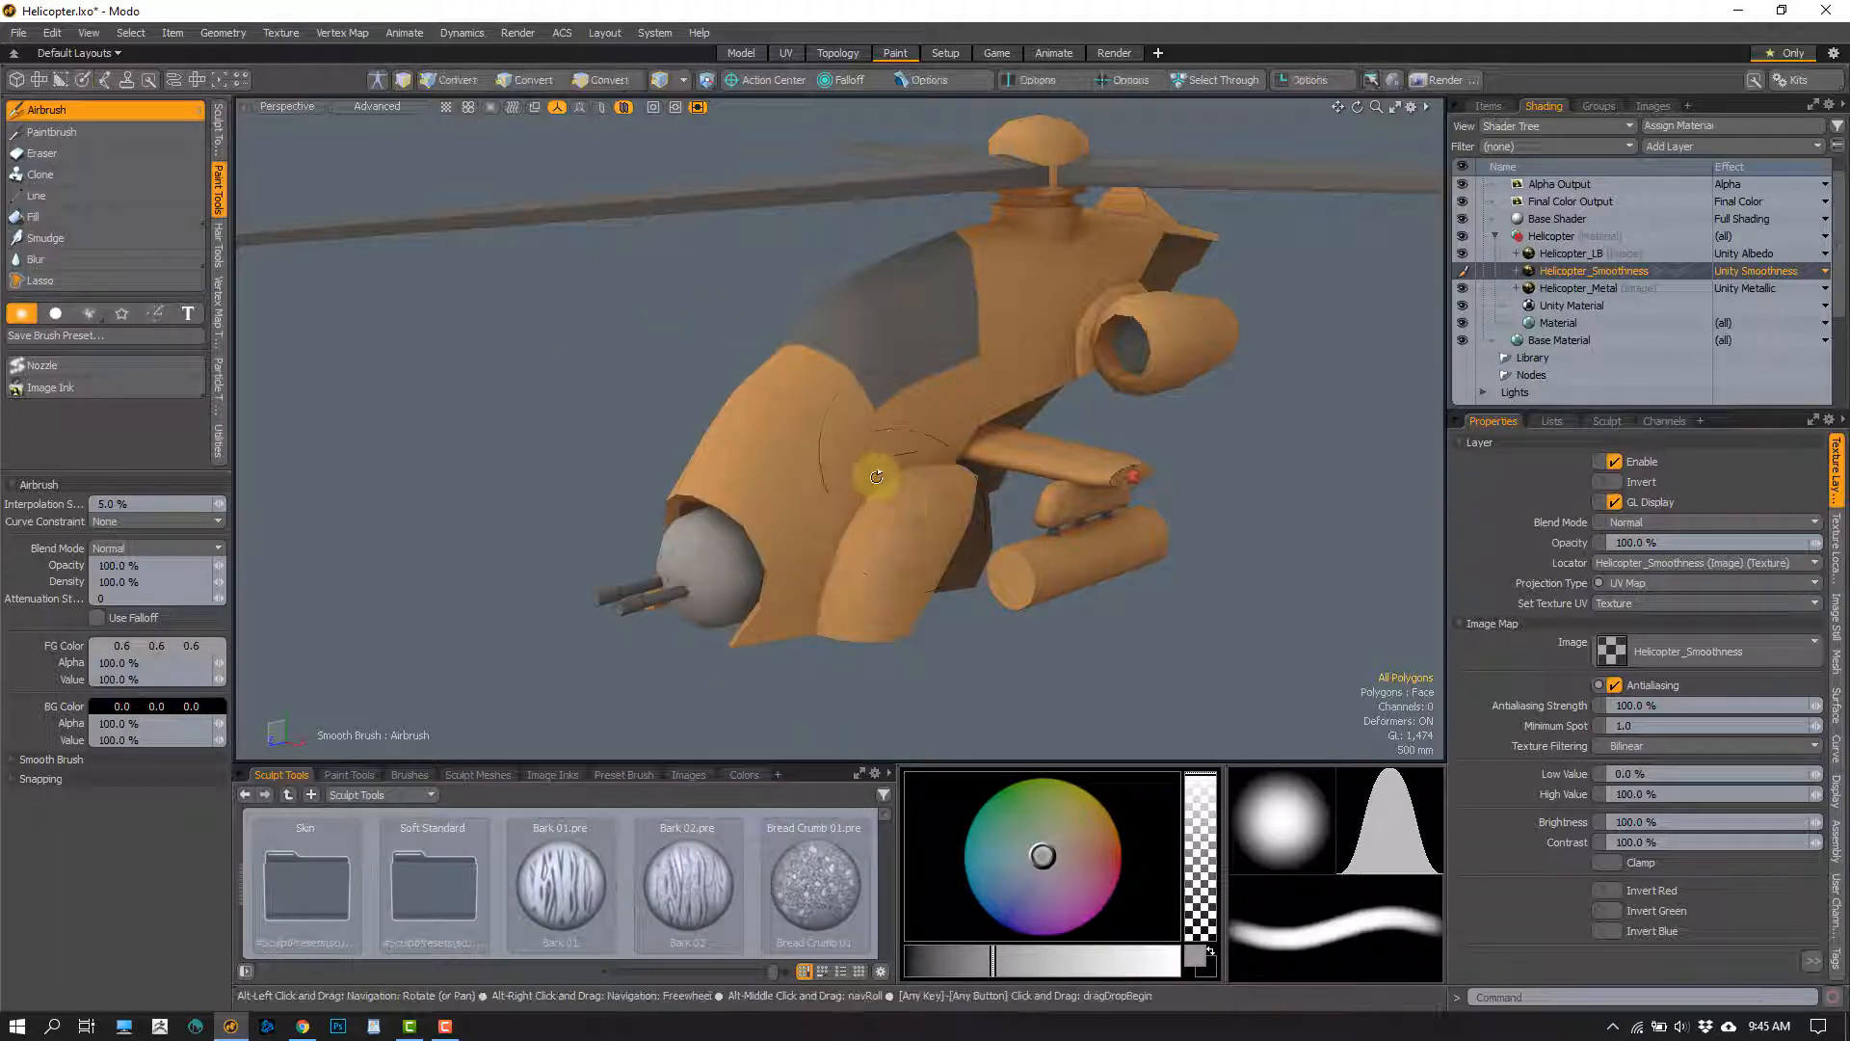
mouse_move(871, 471)
left_mouse_down("alt")
mouse_move(893, 425)
mouse_move(863, 483)
mouse_move(958, 516)
mouse_move(867, 489)
left_mouse_up("alt")
left_click(114, 220)
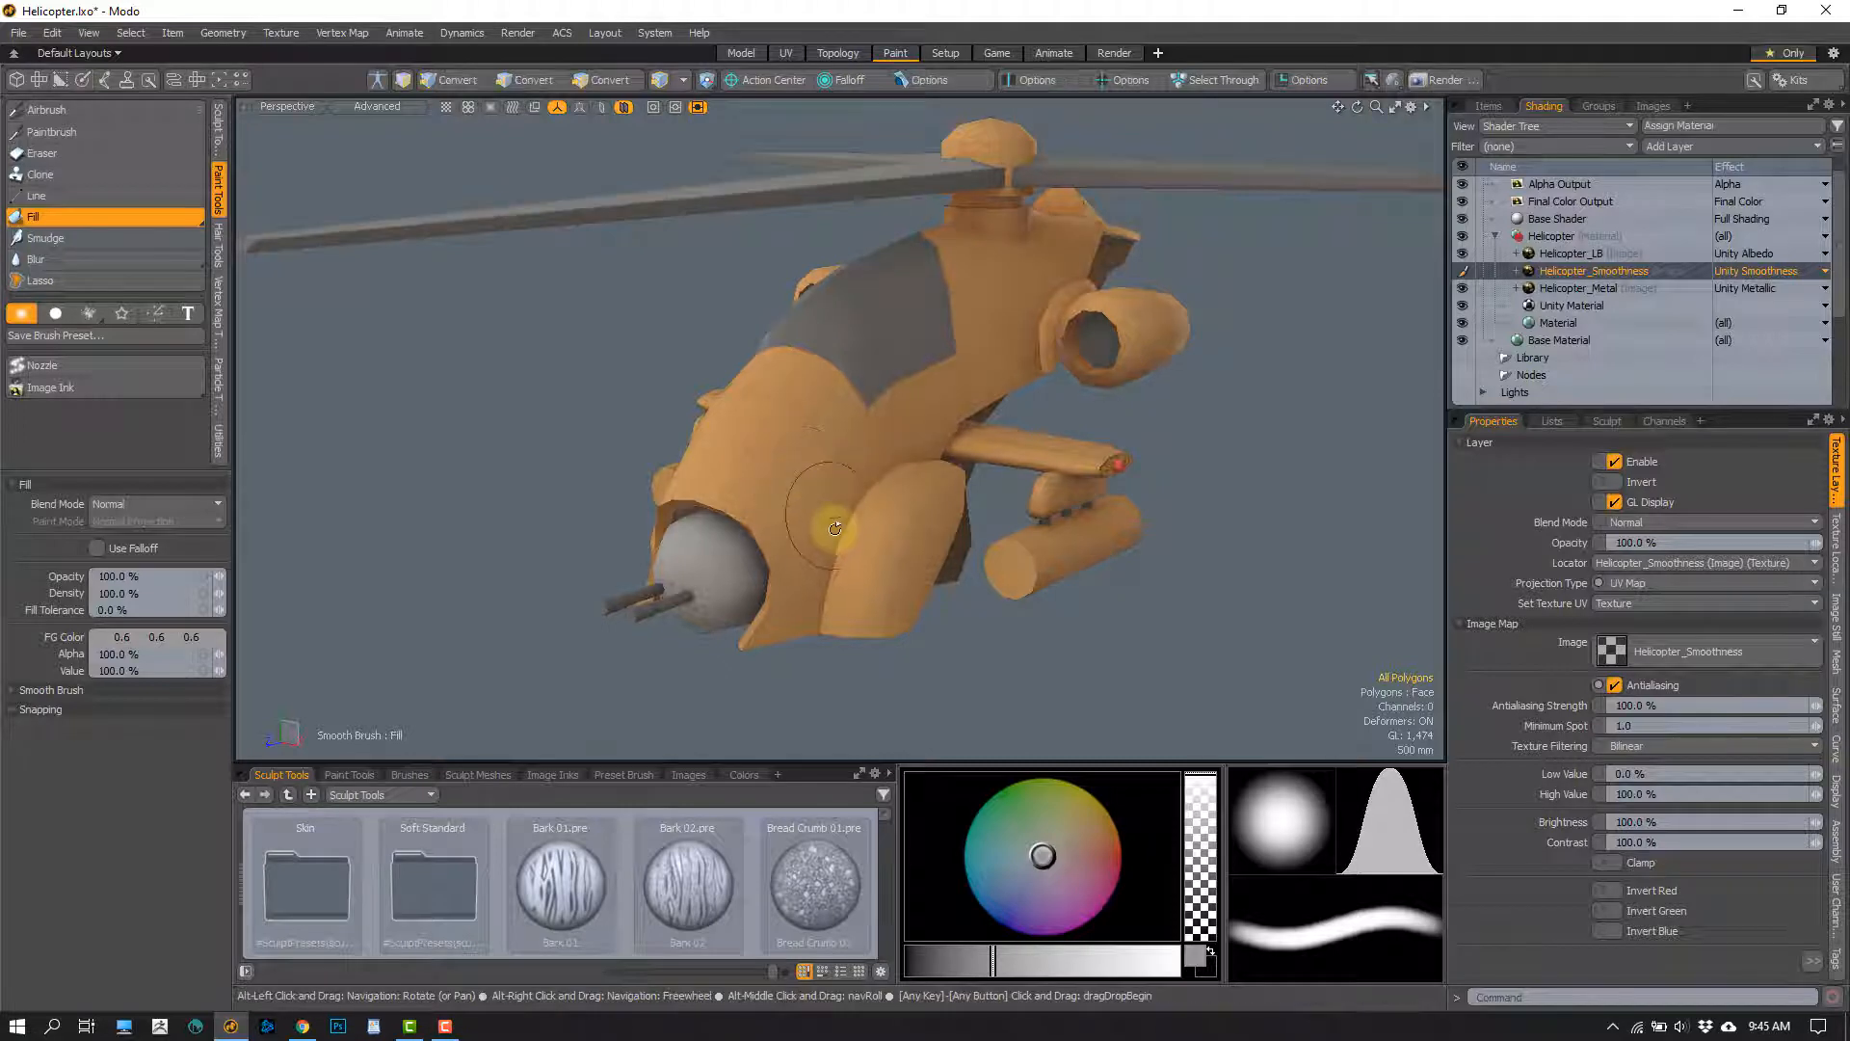
mouse_move(809, 488)
left_mouse_down("alt")
mouse_move(888, 446)
mouse_move(846, 434)
mouse_move(865, 426)
mouse_move(916, 446)
mouse_move(879, 453)
mouse_move(743, 396)
mouse_move(825, 332)
left_mouse_up("alt")
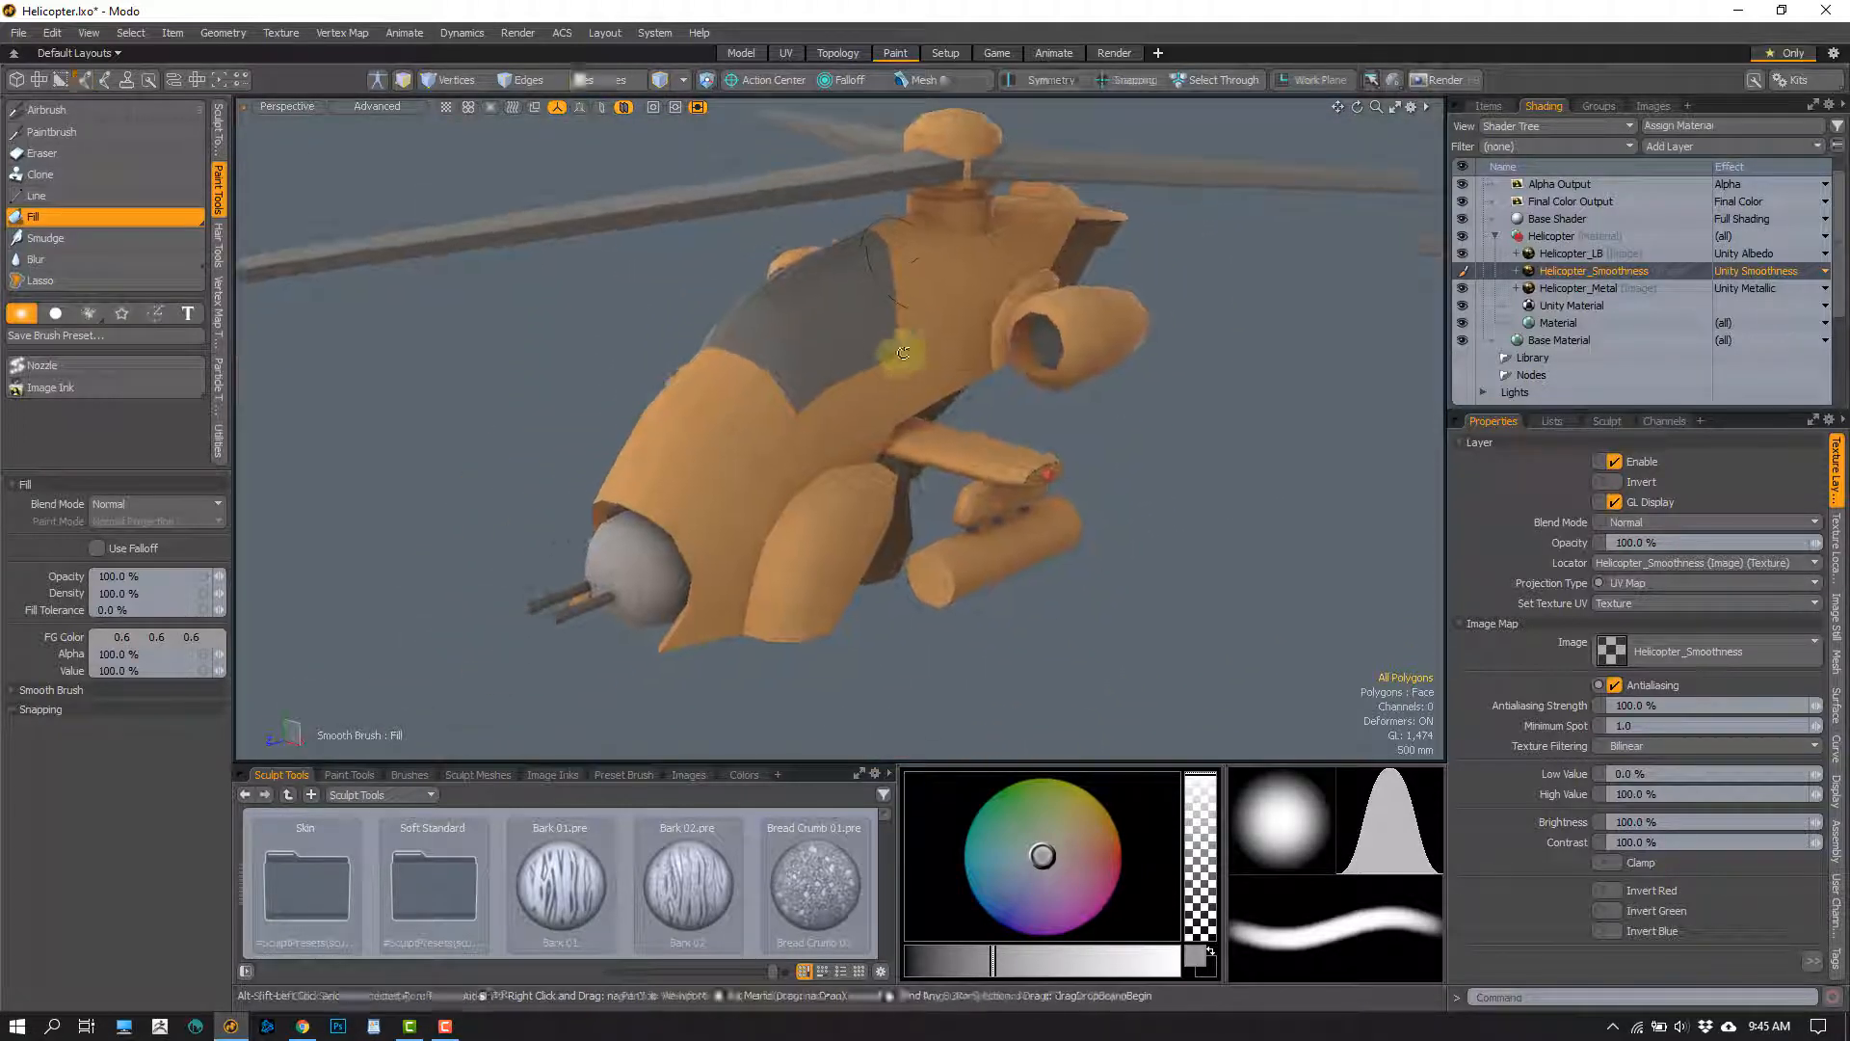
left_click_drag(755, 446, 743, 412, "alt")
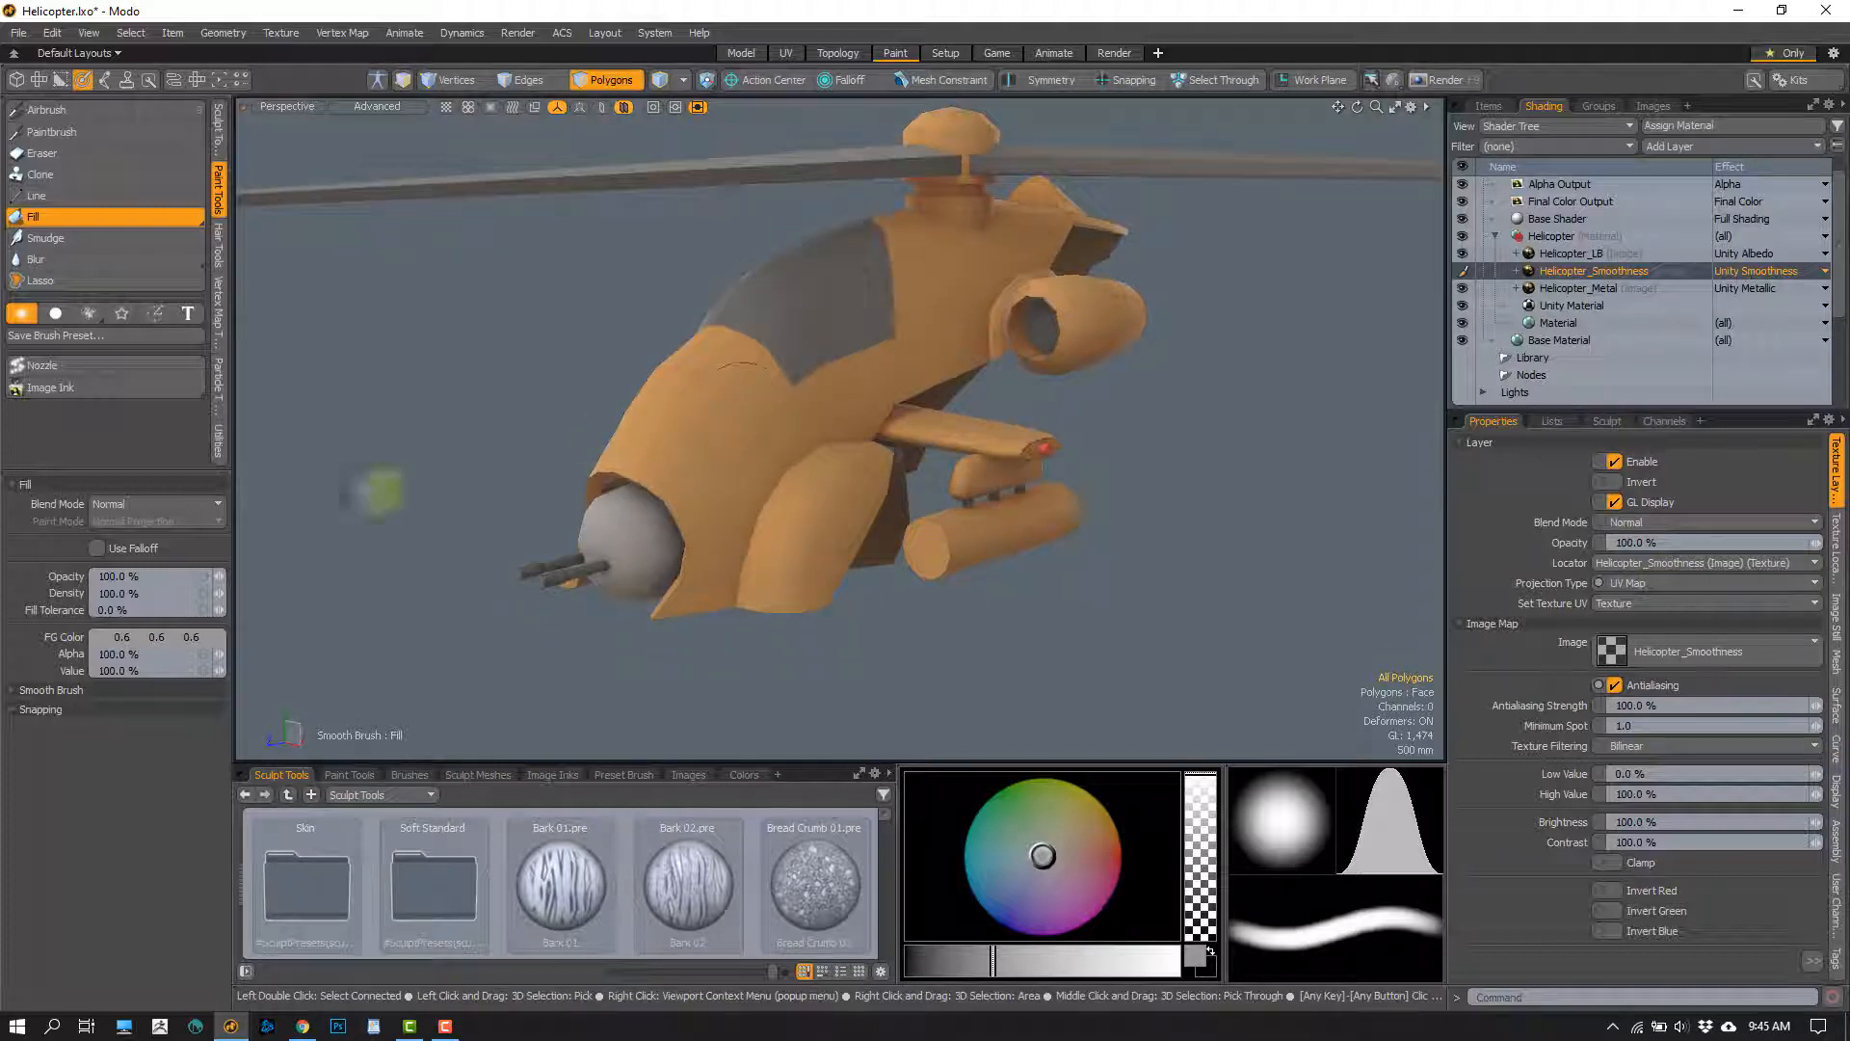
Lighten the foreground colour to 0.76 grey and refill the Helicopter_Smoothness layer
left_click(158, 636)
left_click_drag(381, 677, 425, 678)
left_click_drag(755, 392, 532, 547, "alt")
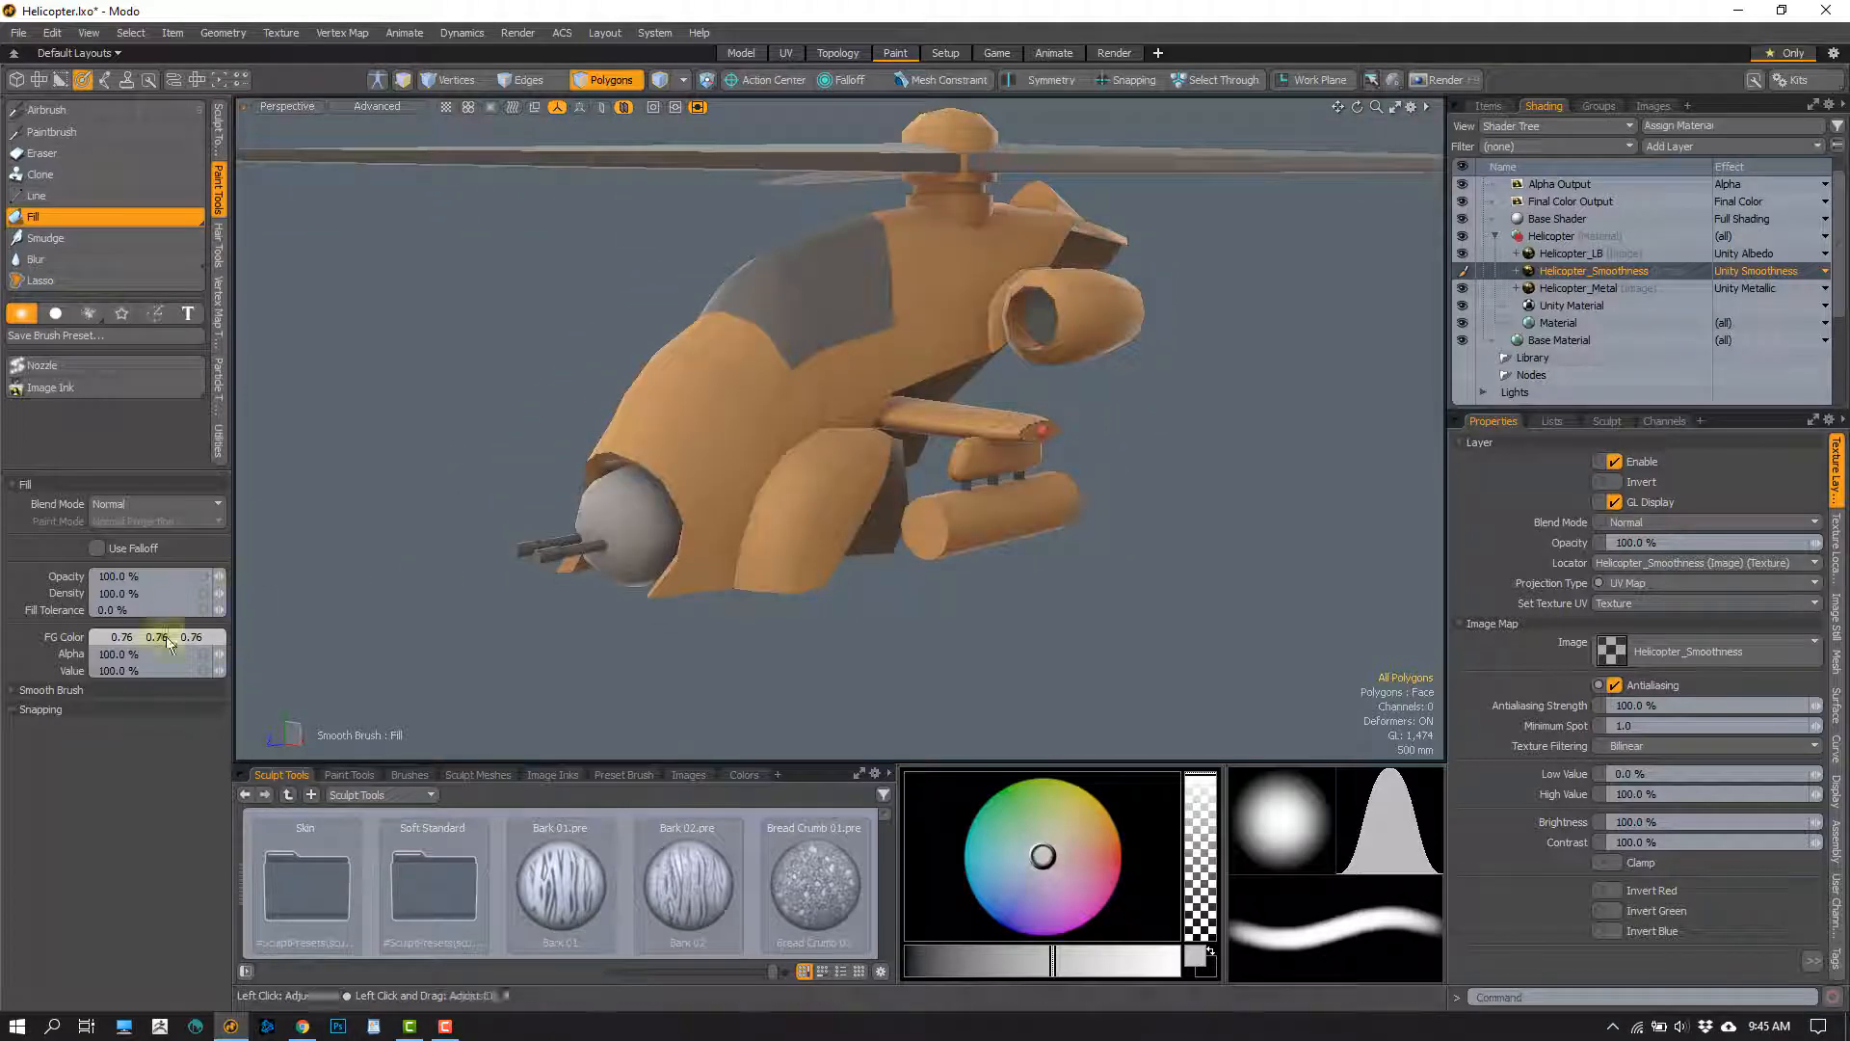
Raise the foreground colour to 0.81 grey and fill the helicopter's Helicopter_Smoothness layer again
left_click(158, 636)
left_click_drag(485, 669, 450, 671)
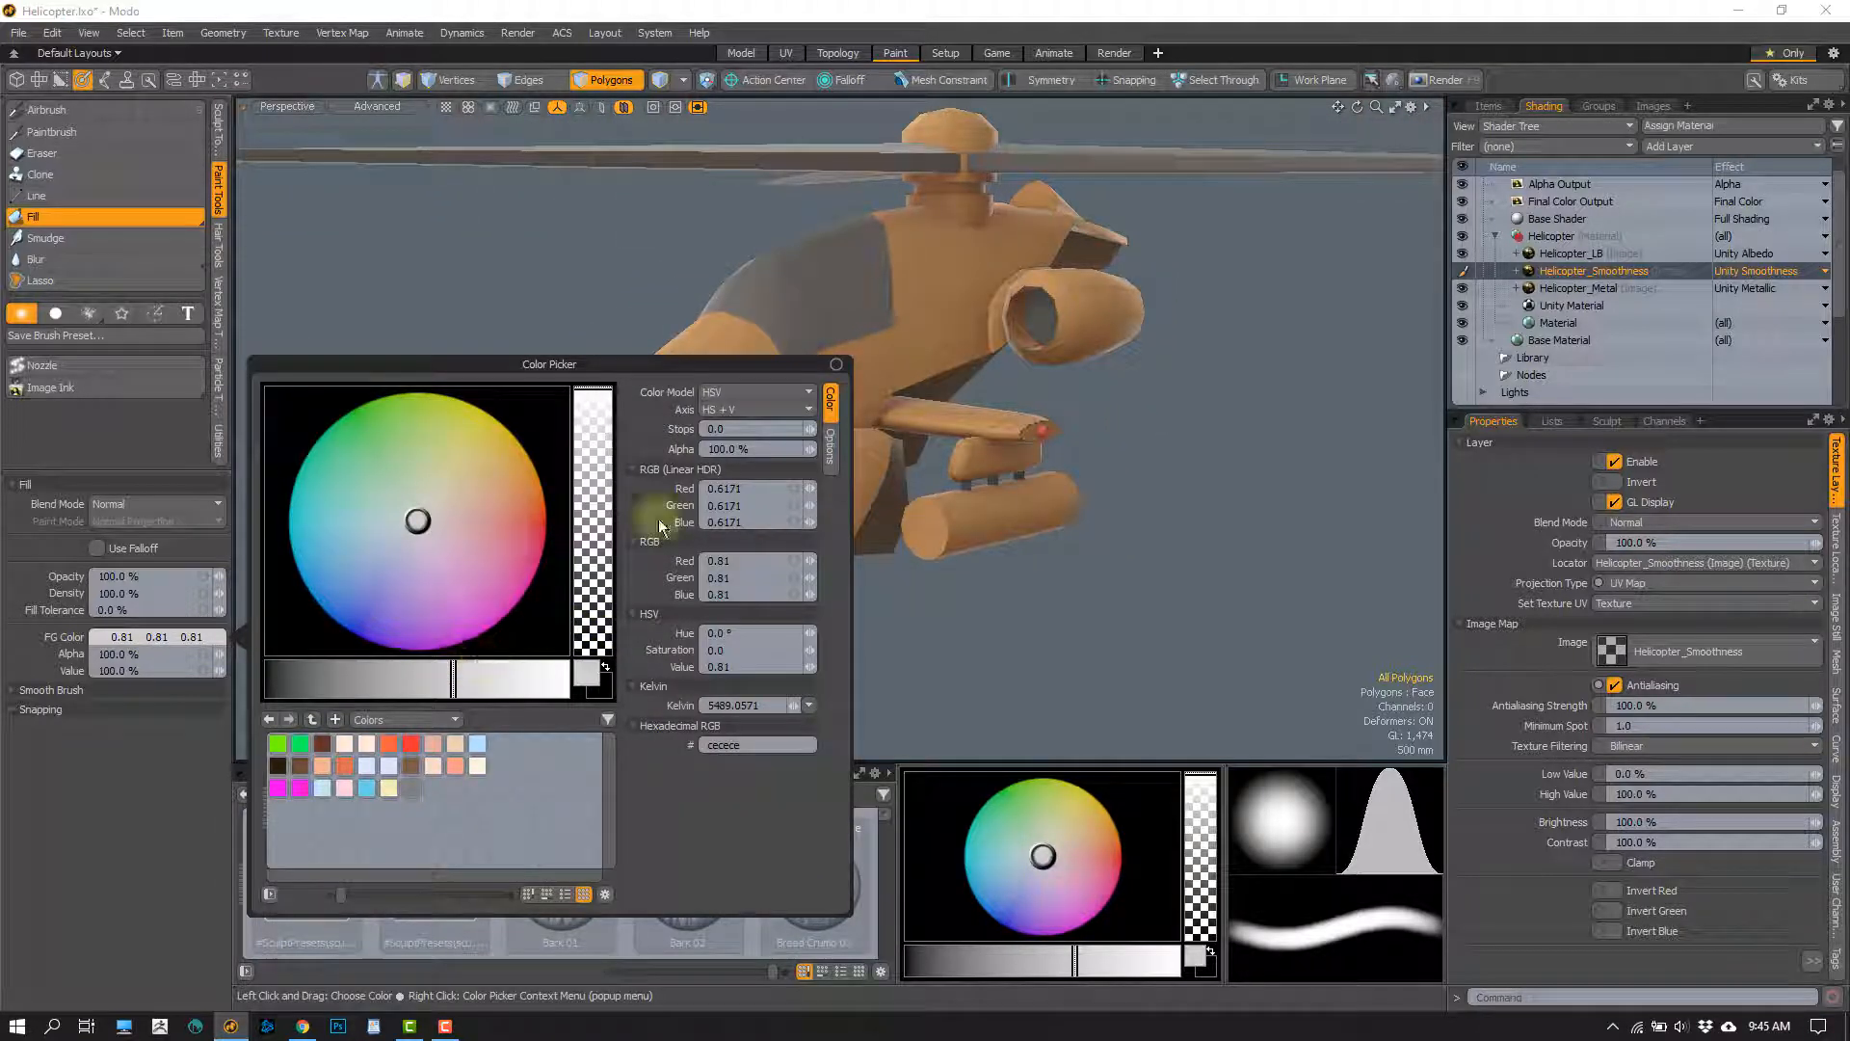
left_click_drag(671, 450, 721, 477, "alt")
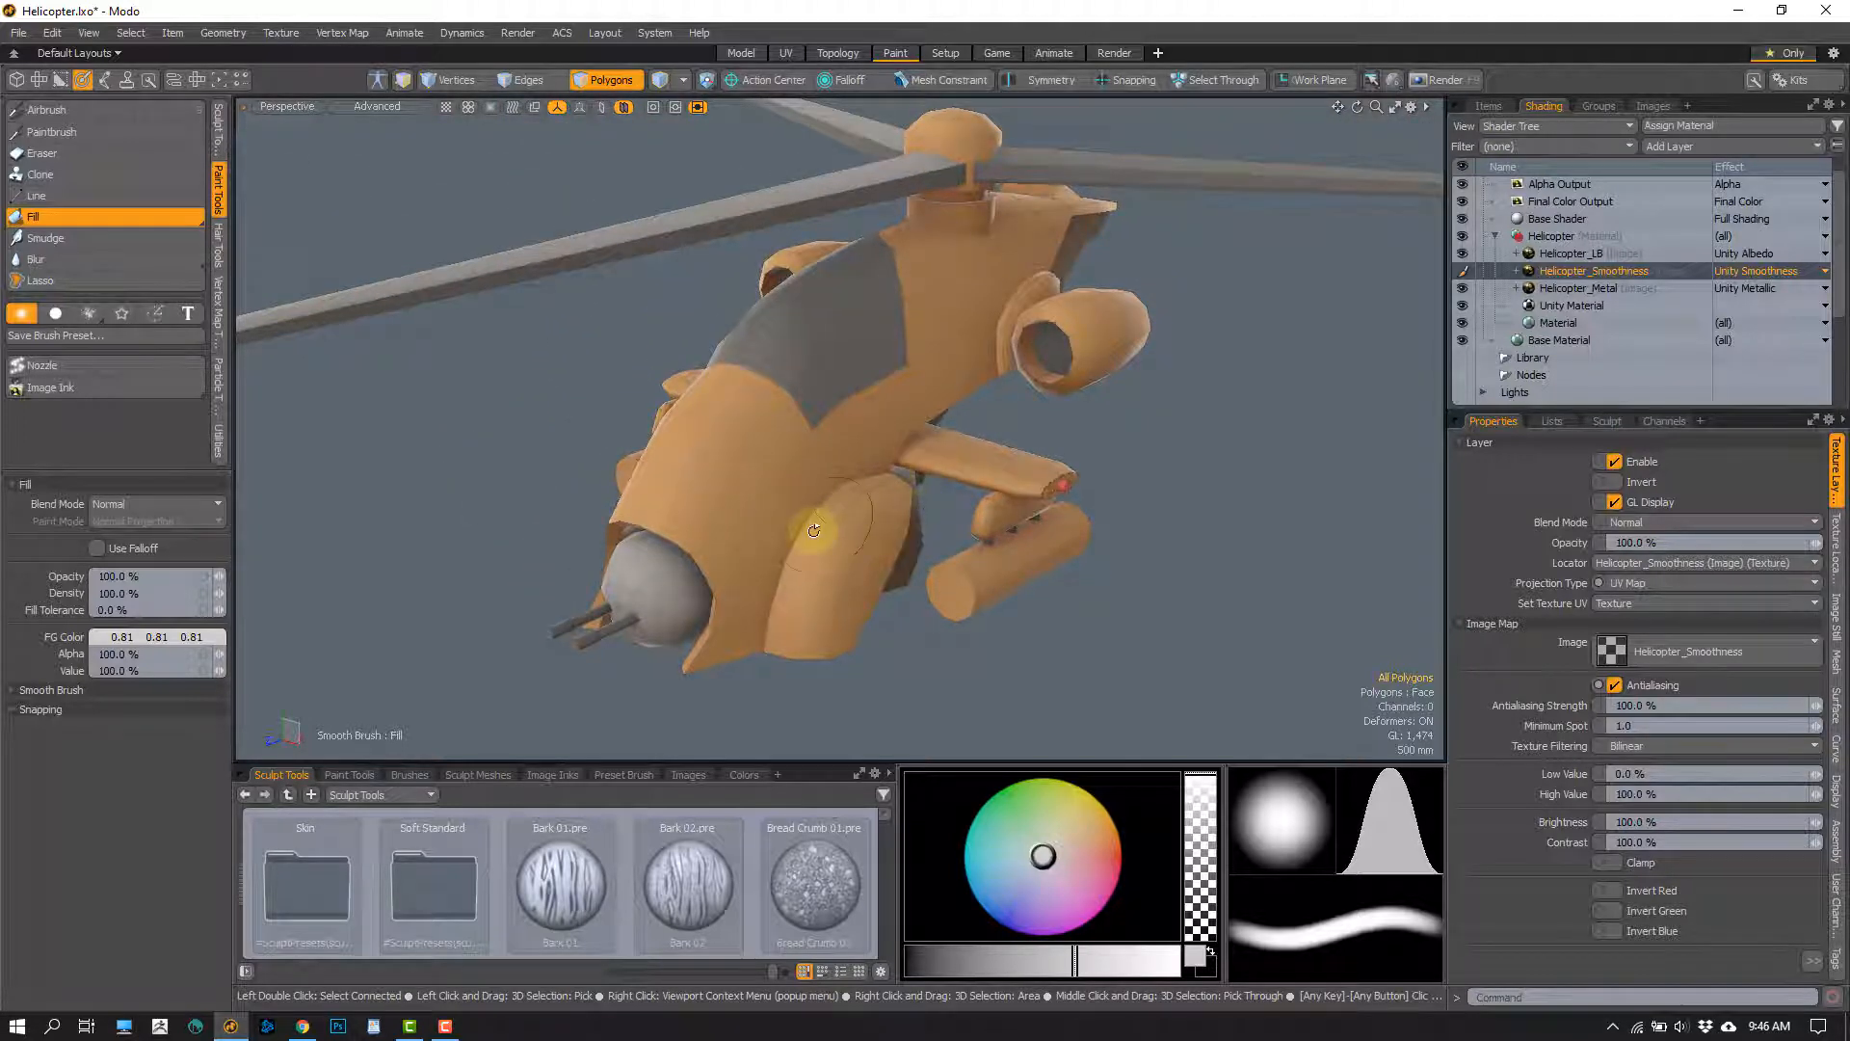
left_click_drag(815, 530, 564, 506, "alt")
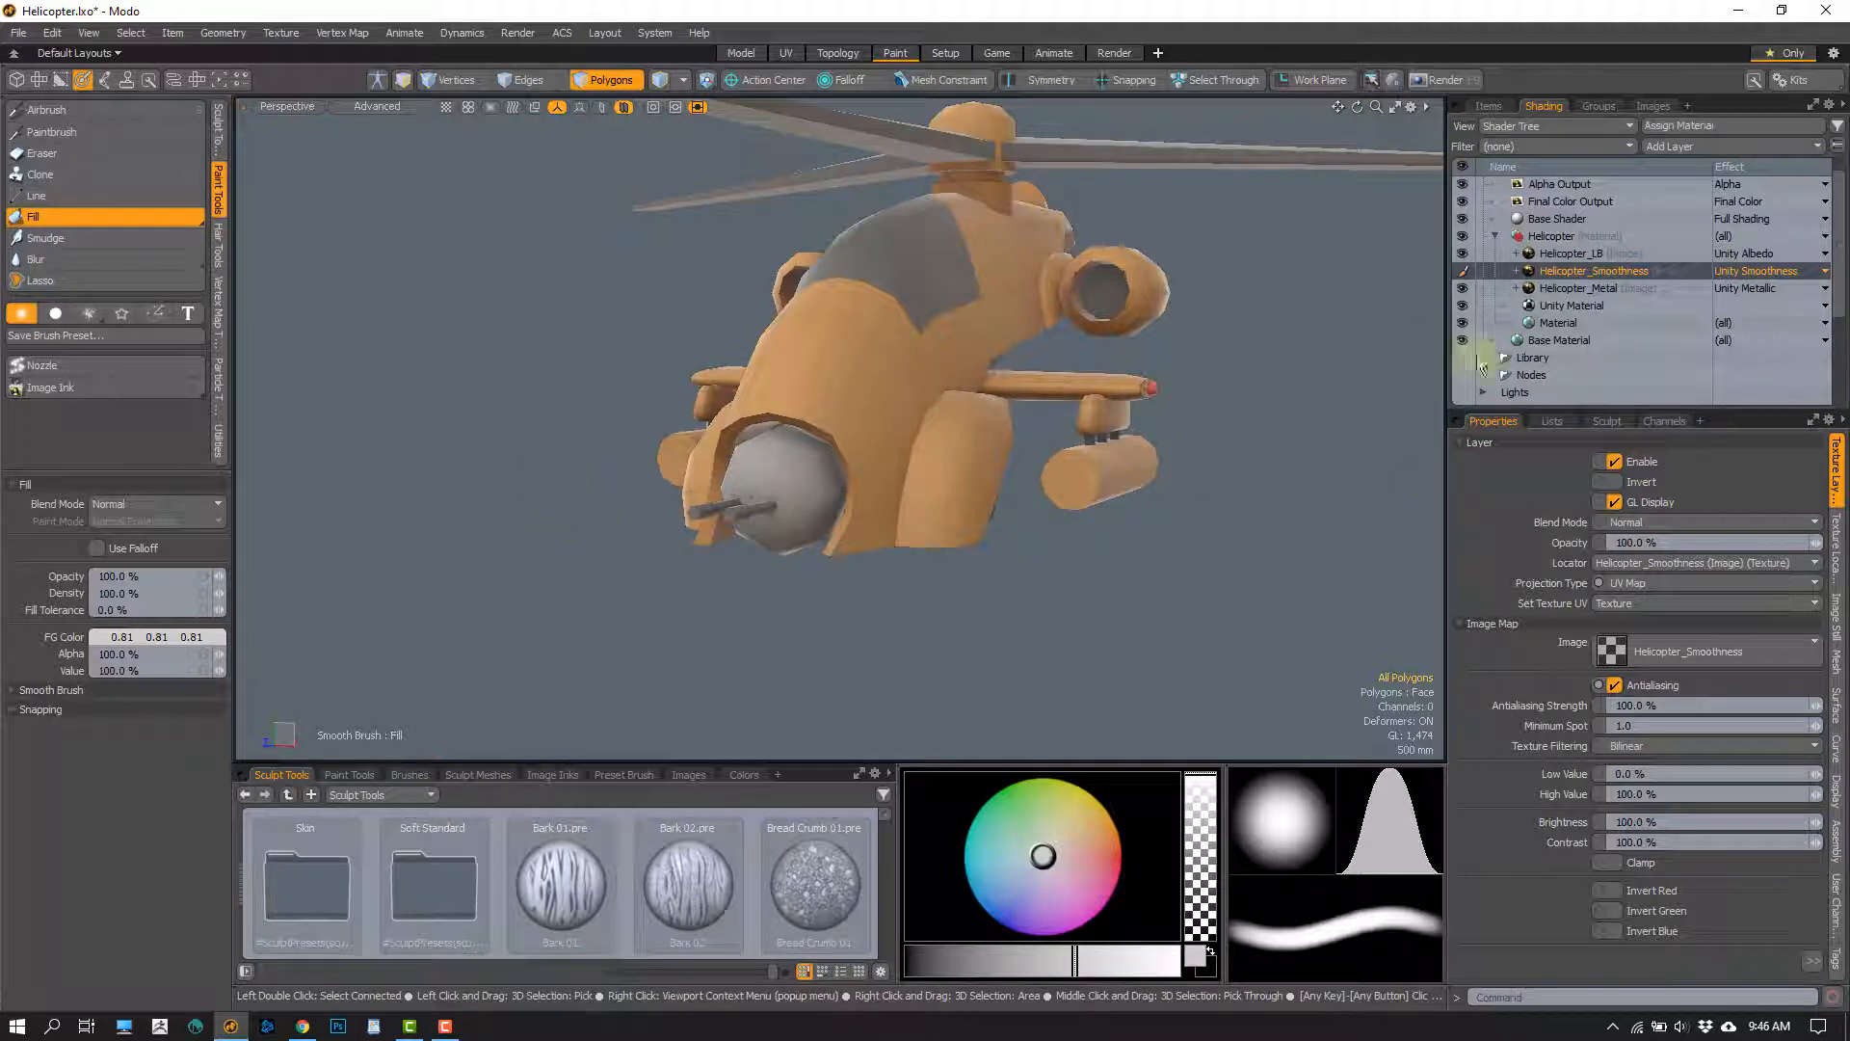
Fill the helicopter on the Helicopter_Metal layer with the 0.81 grey foreground colour
left_click(1565, 288)
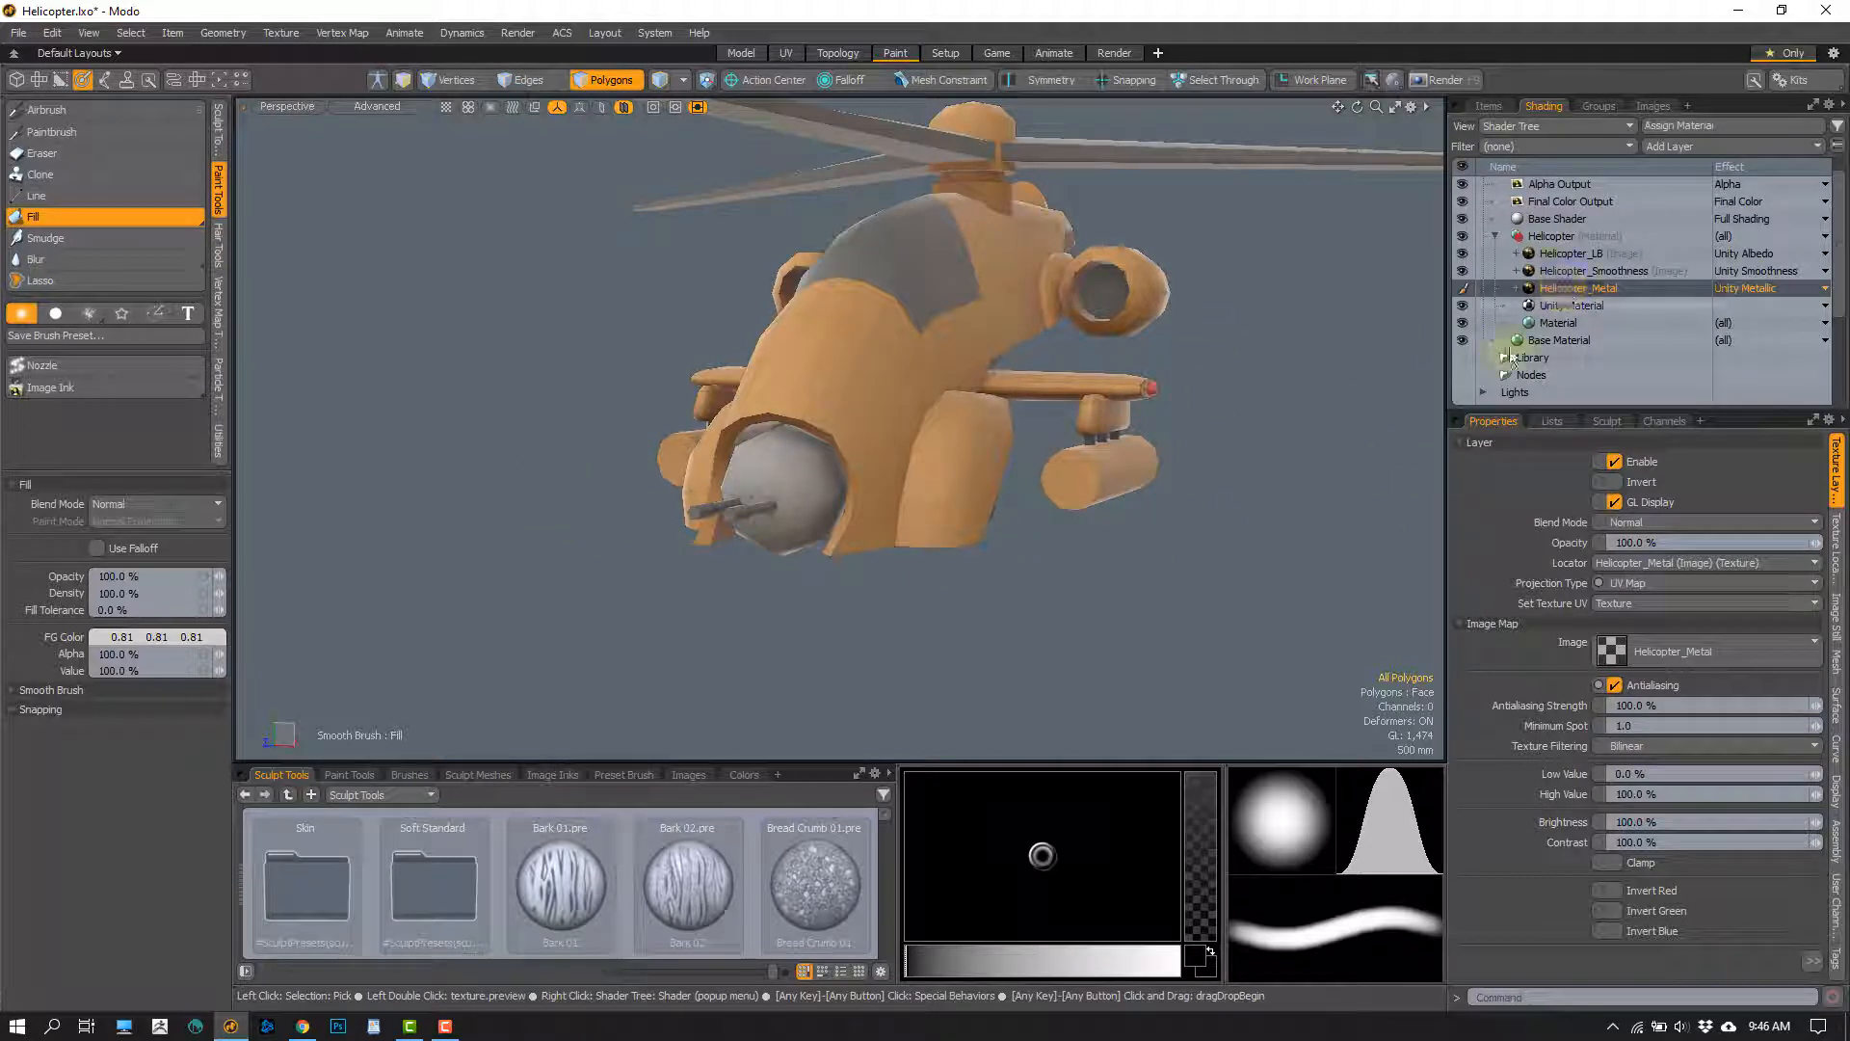
left_click_drag(782, 379, 727, 431, "alt")
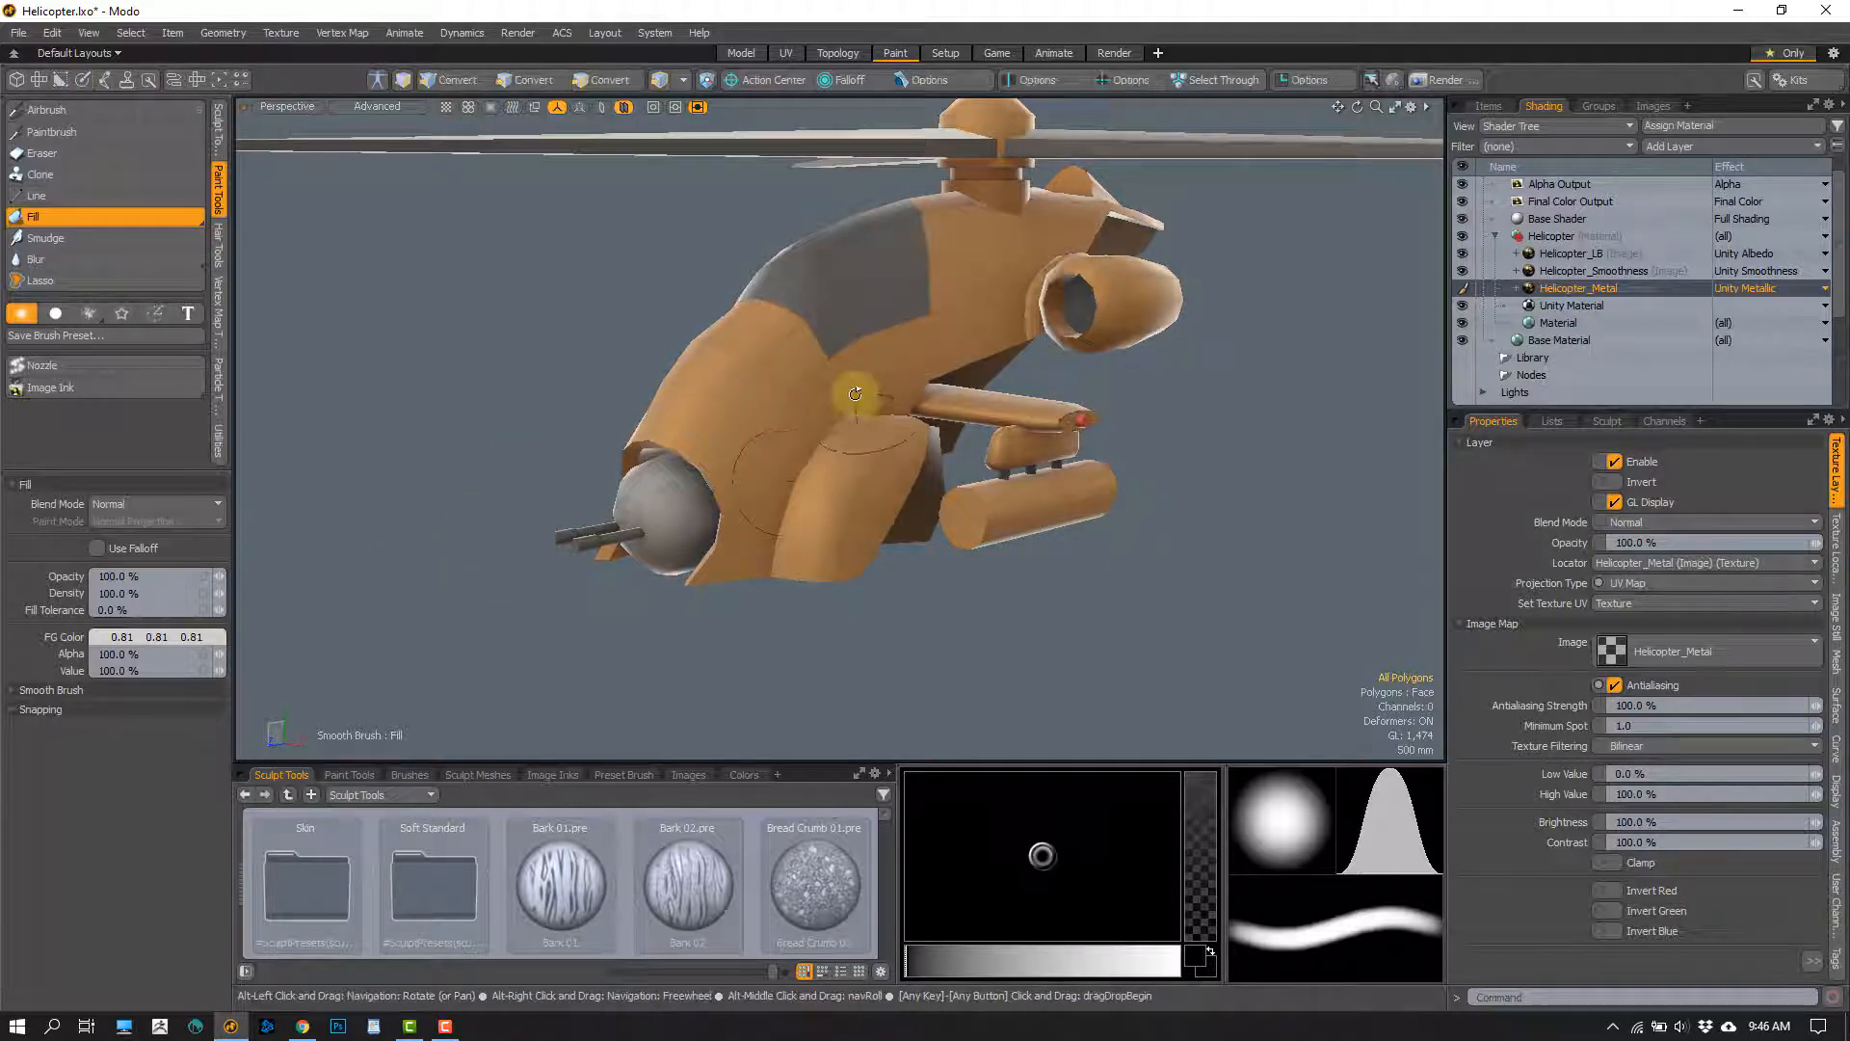
mouse_move(847, 393)
left_mouse_down("alt")
mouse_move(963, 396)
mouse_move(829, 406)
left_mouse_up("alt")
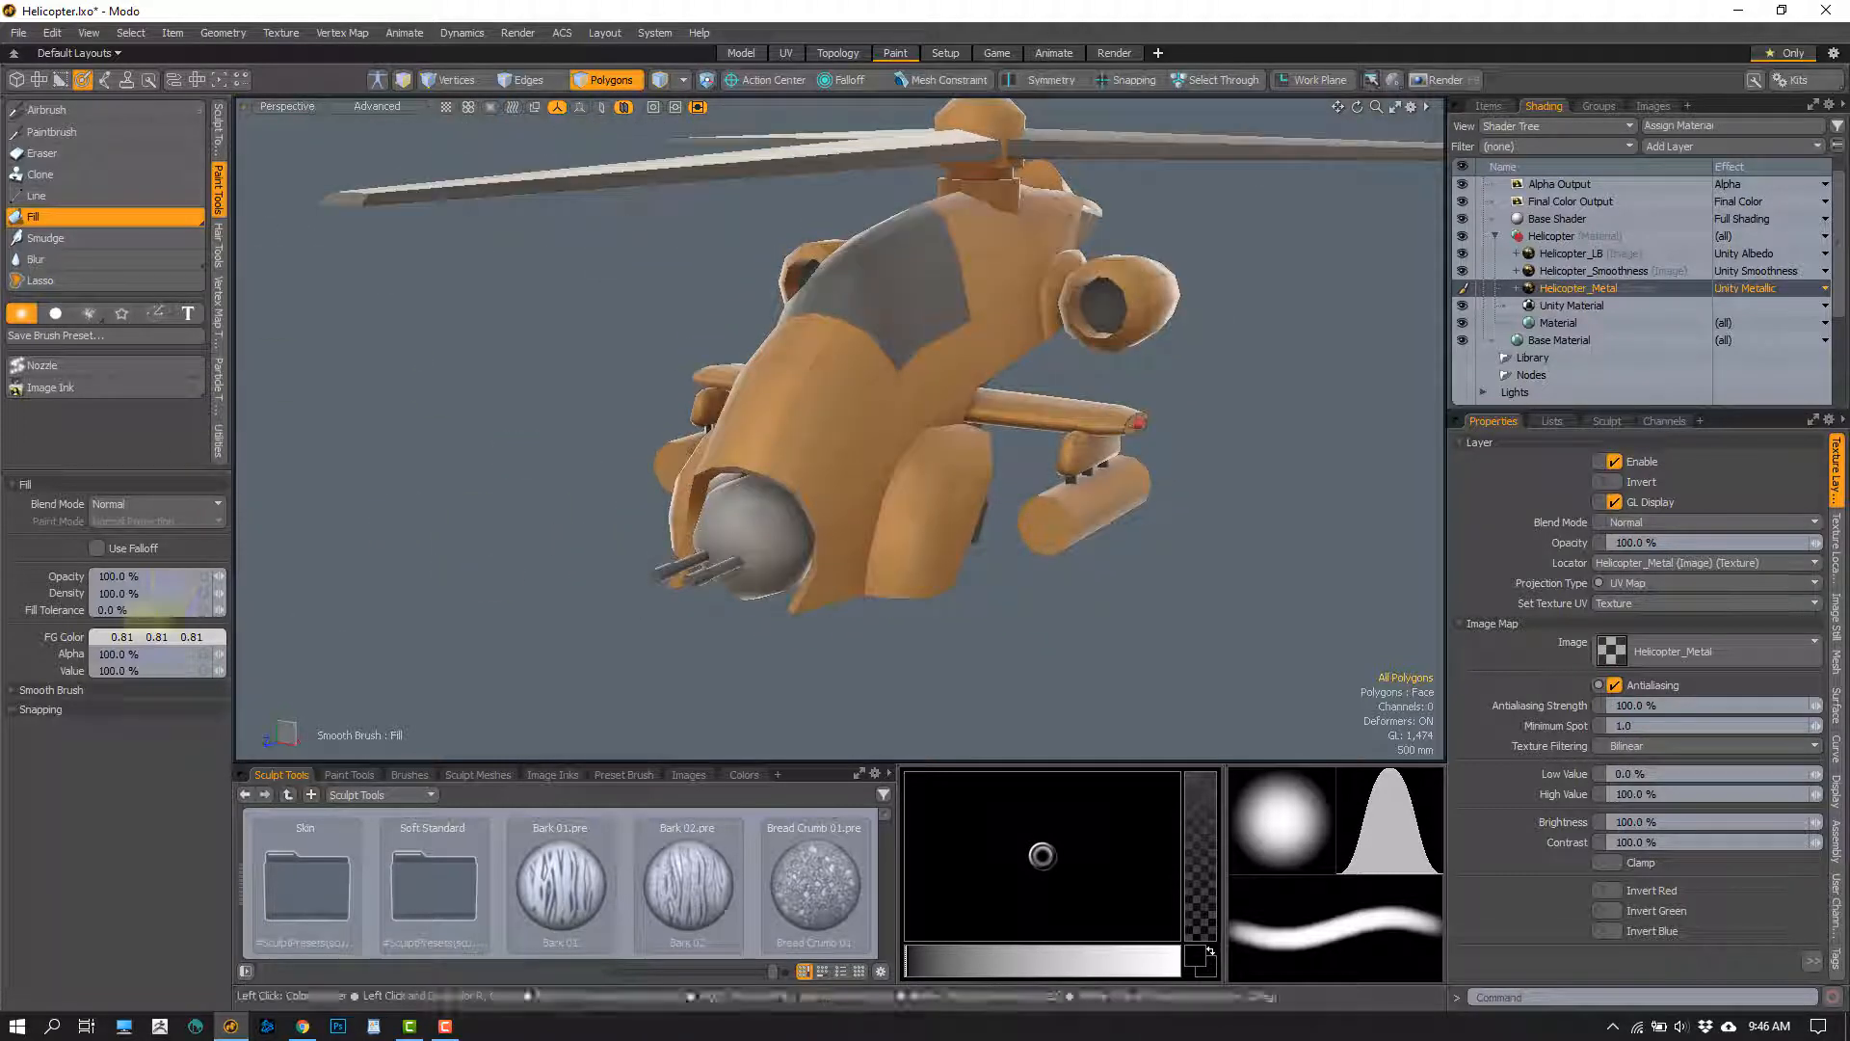
Set the foreground colour to 0.91 grey and refill the Helicopter_Metal layer with it
left_click(157, 637)
left_click_drag(466, 678, 508, 677)
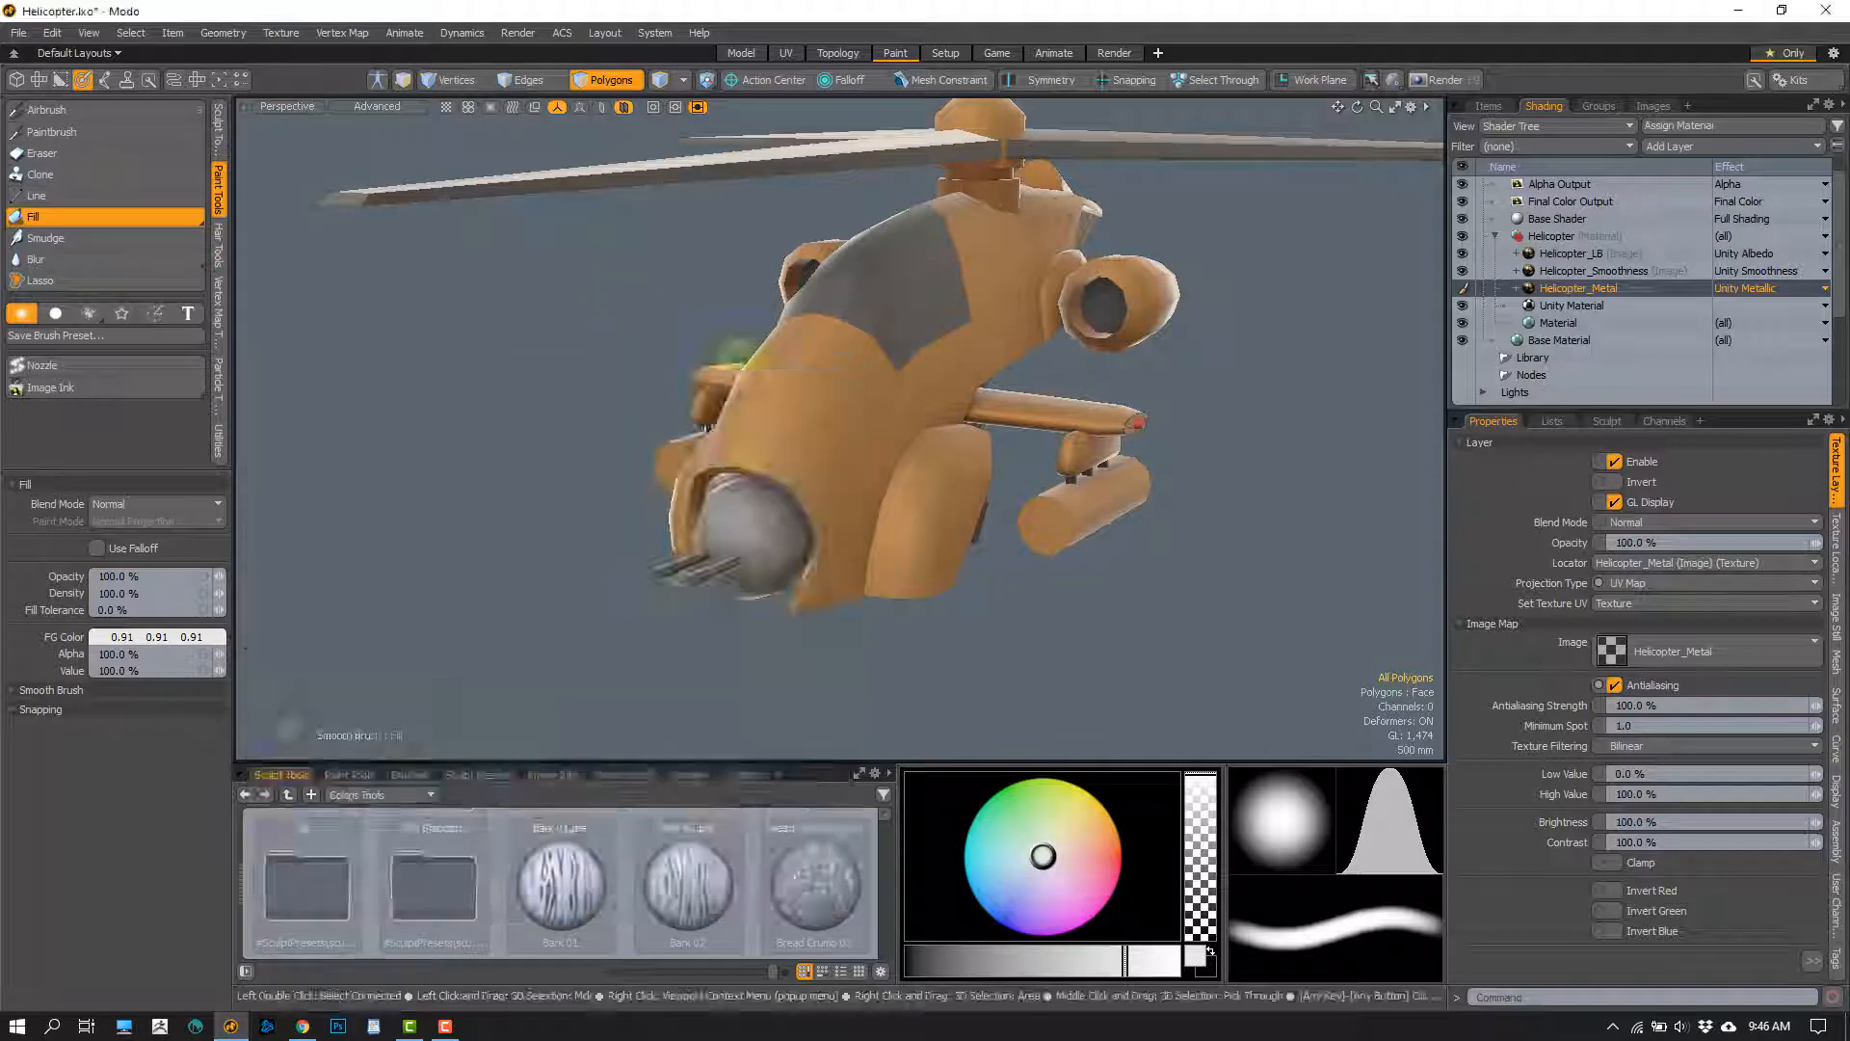
left_click_drag(867, 550, 694, 381, "alt")
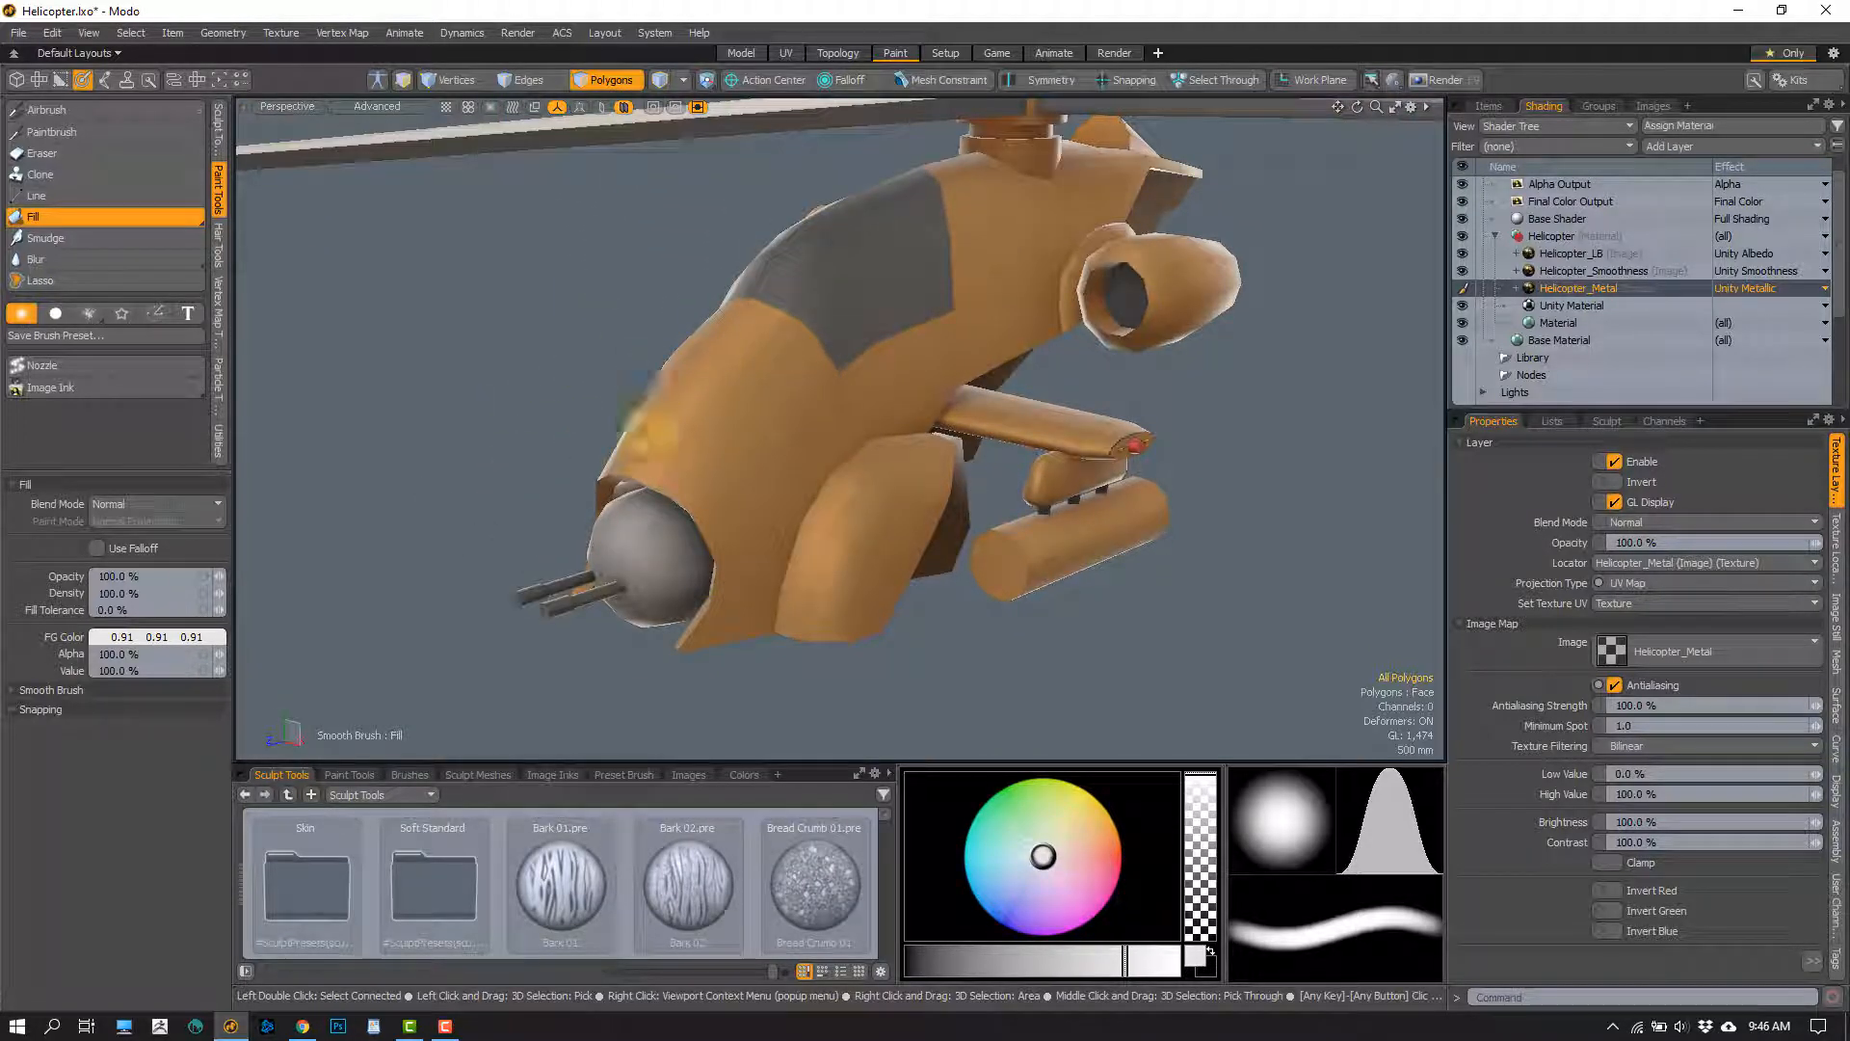
scroll(771, 380, "up", 1)
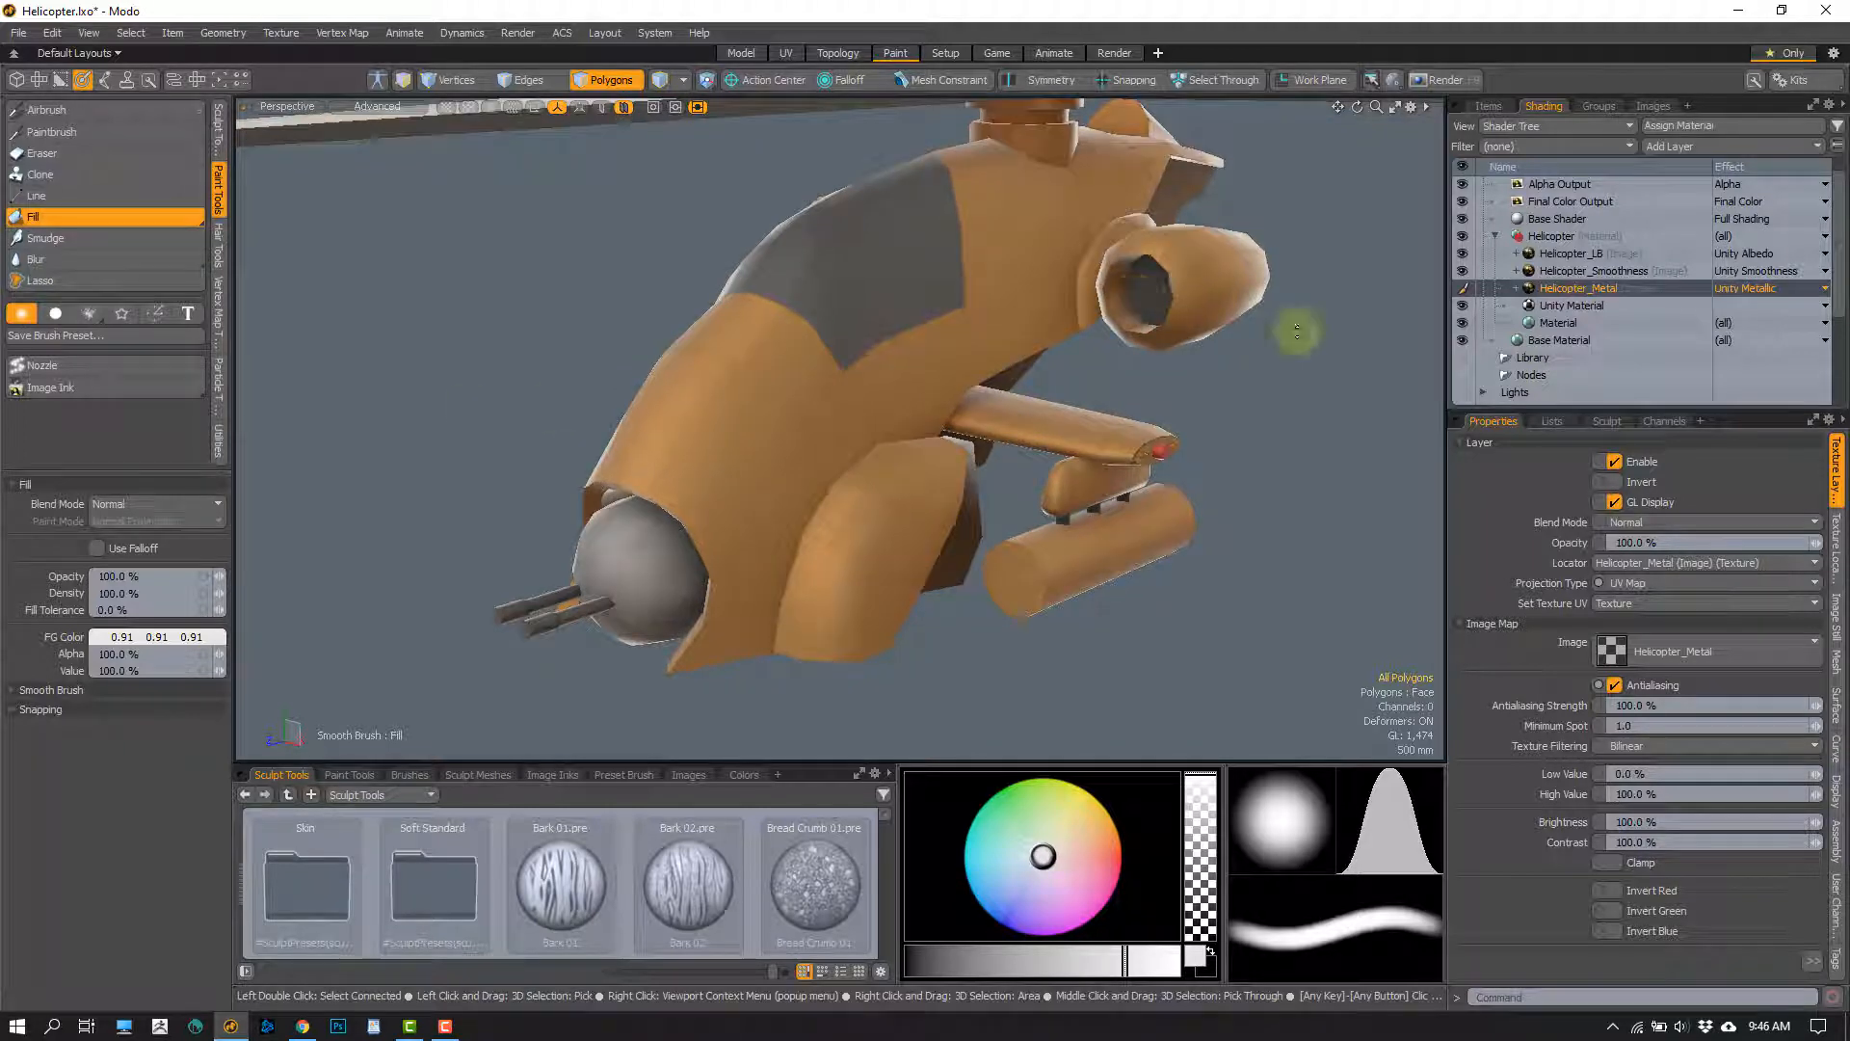
Airbrush the cockpit canopy with the 0.91 grey foreground colour on the Helicopter_Smoothness layer
left_click(1588, 271)
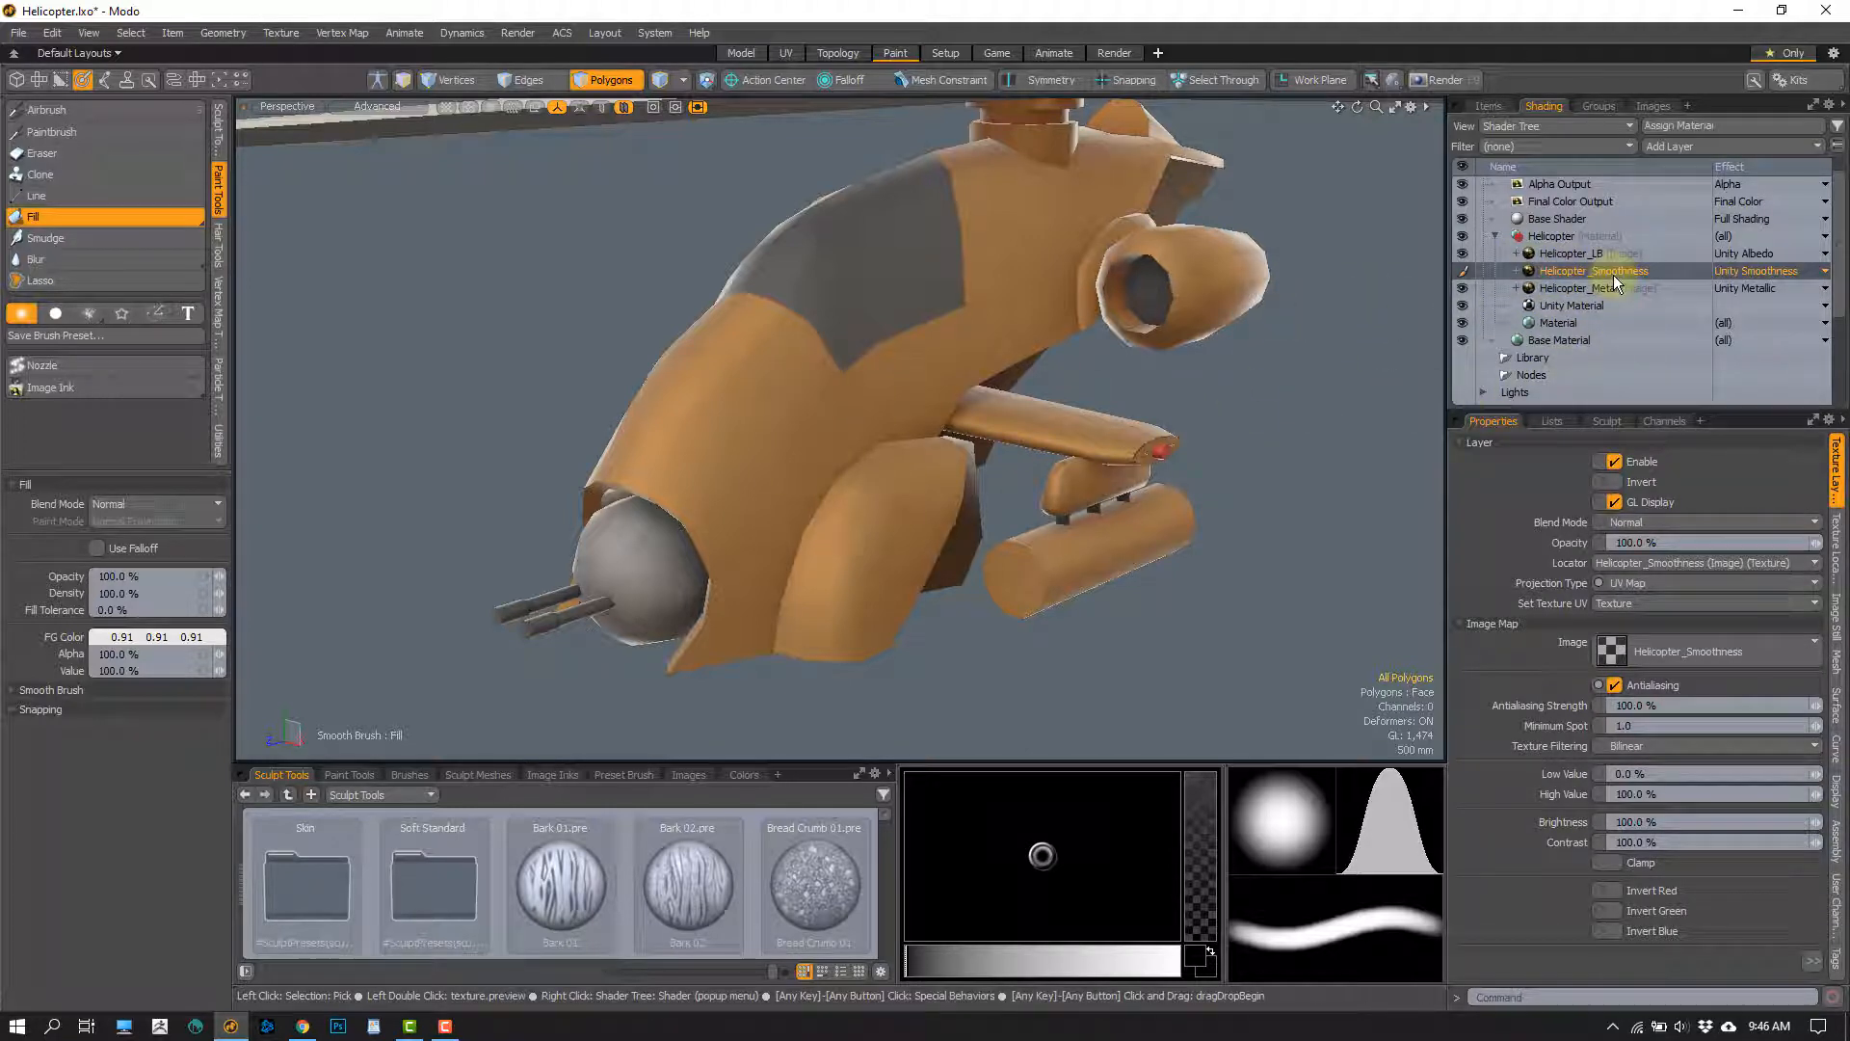
left_click(64, 116)
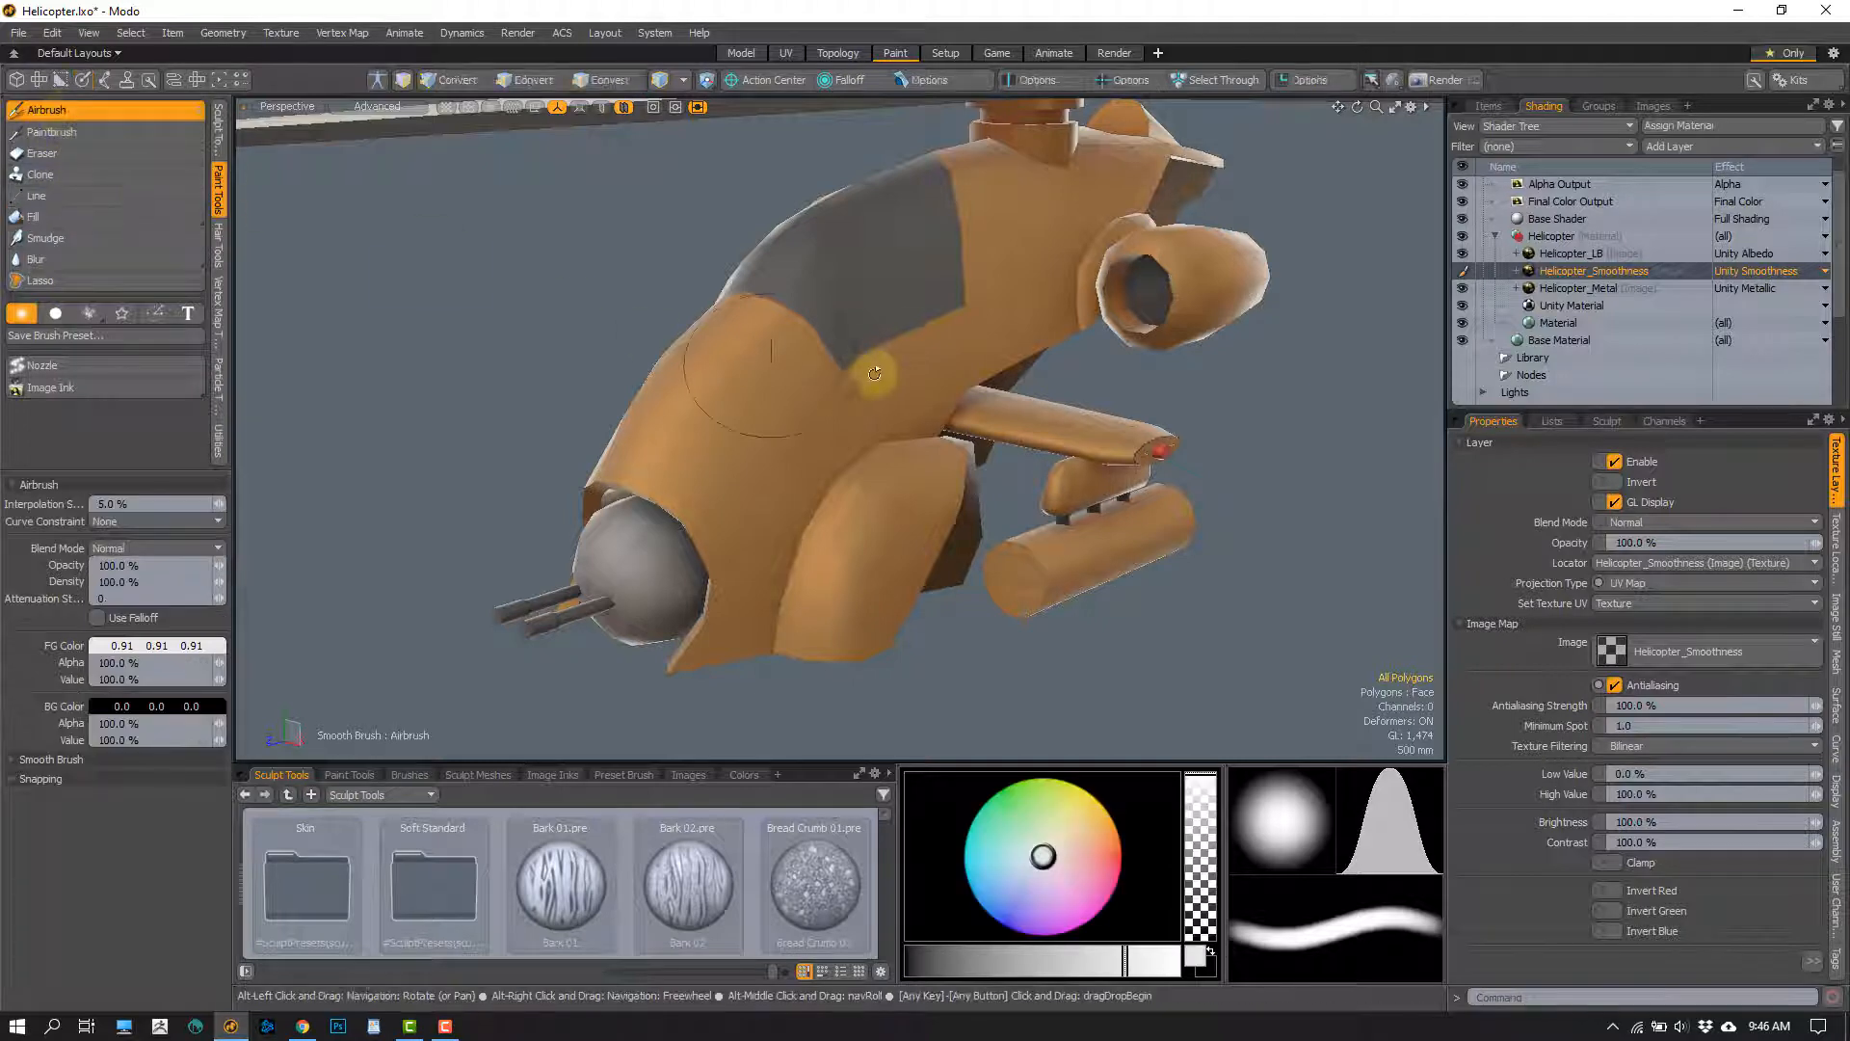
mouse_move(875, 374)
left_mouse_down("alt")
mouse_move(875, 323)
mouse_move(870, 371)
left_mouse_up("alt")
scroll(870, 372, "up", 3)
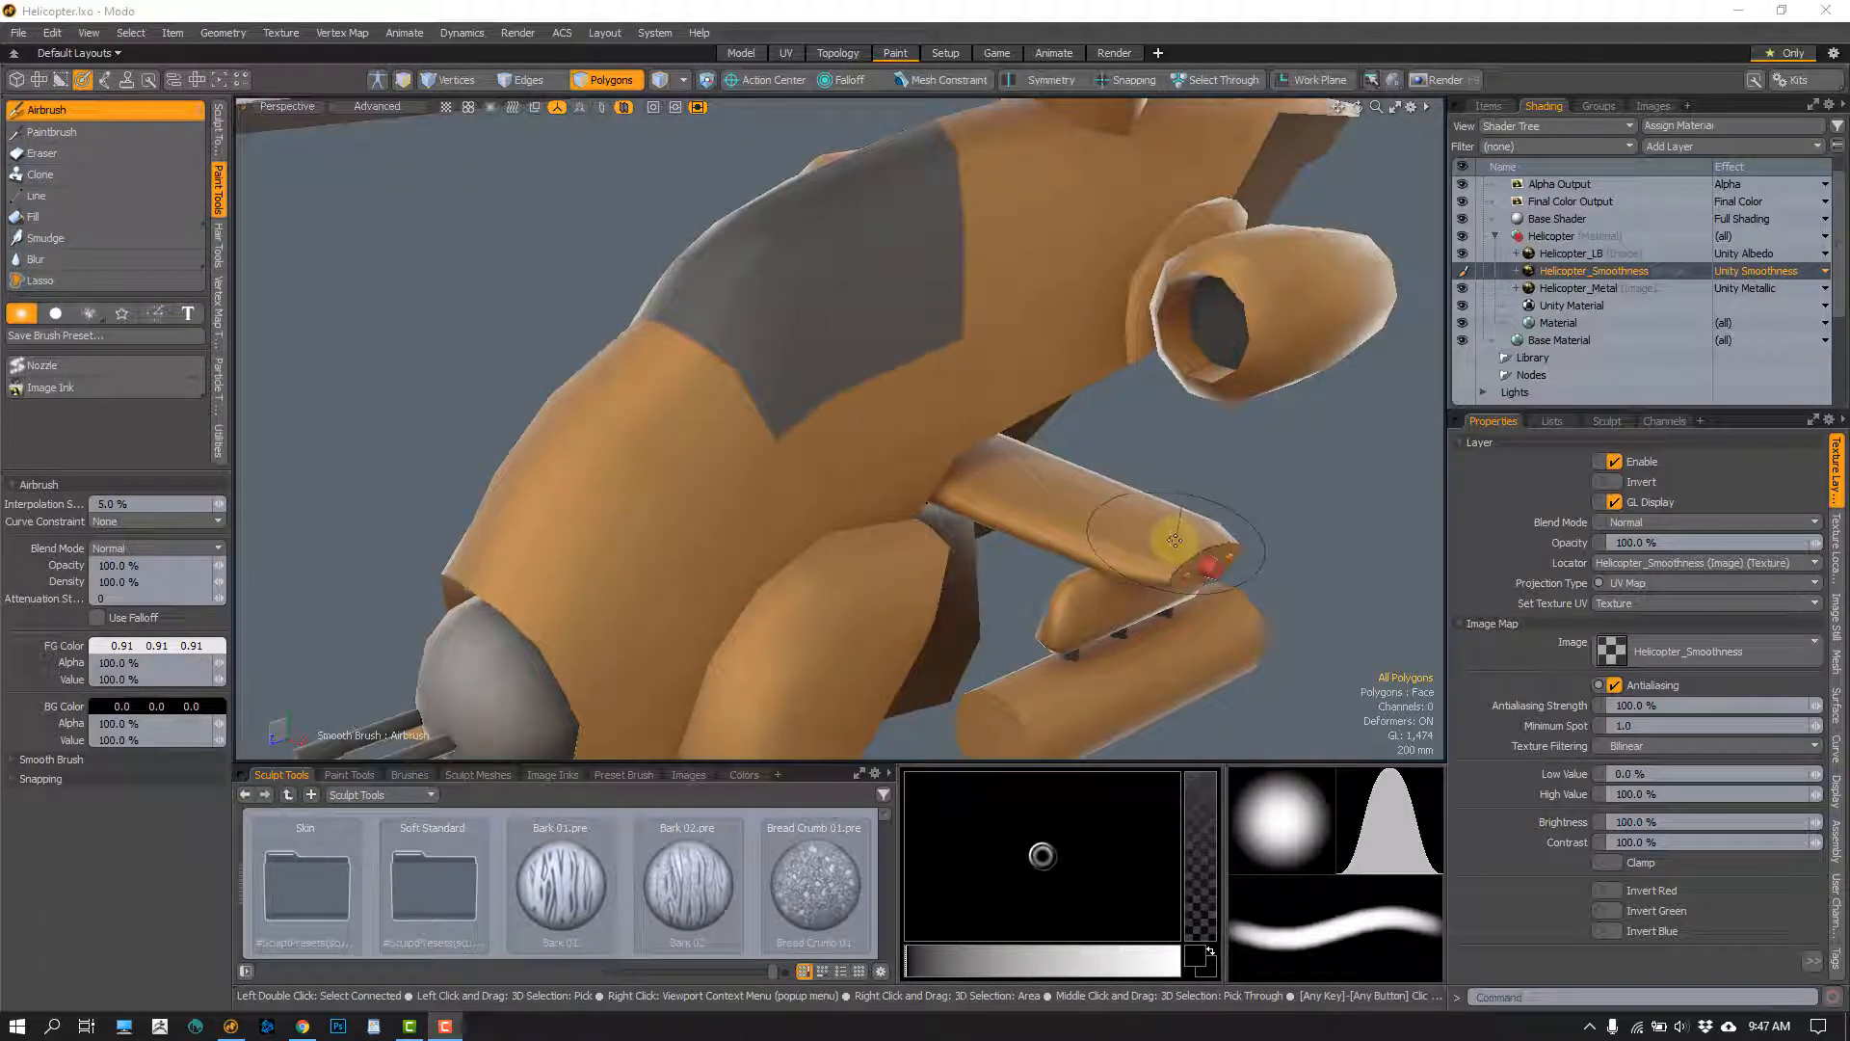
left_click_drag(791, 397, 830, 442, "alt")
left_click_drag(755, 518, 762, 451, "alt+shift")
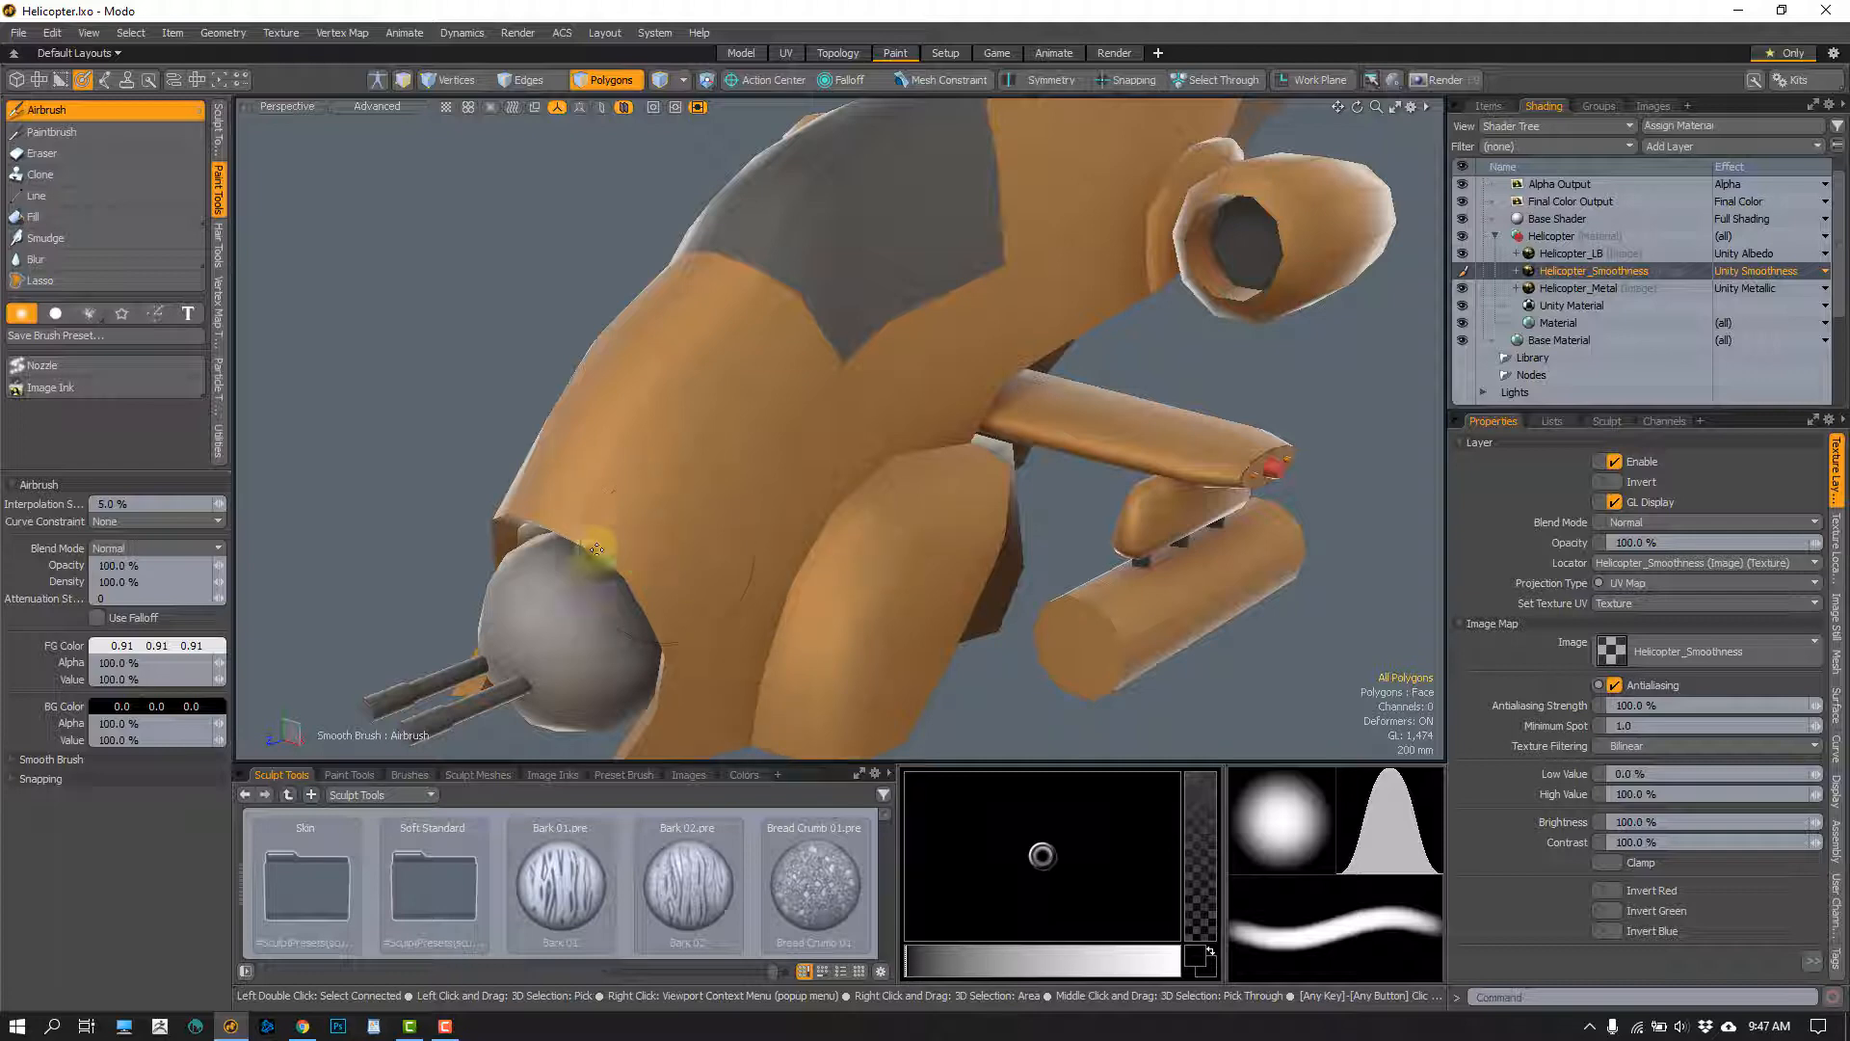
left_click_drag(789, 417, 731, 451, "alt")
scroll(742, 430, "up", 3)
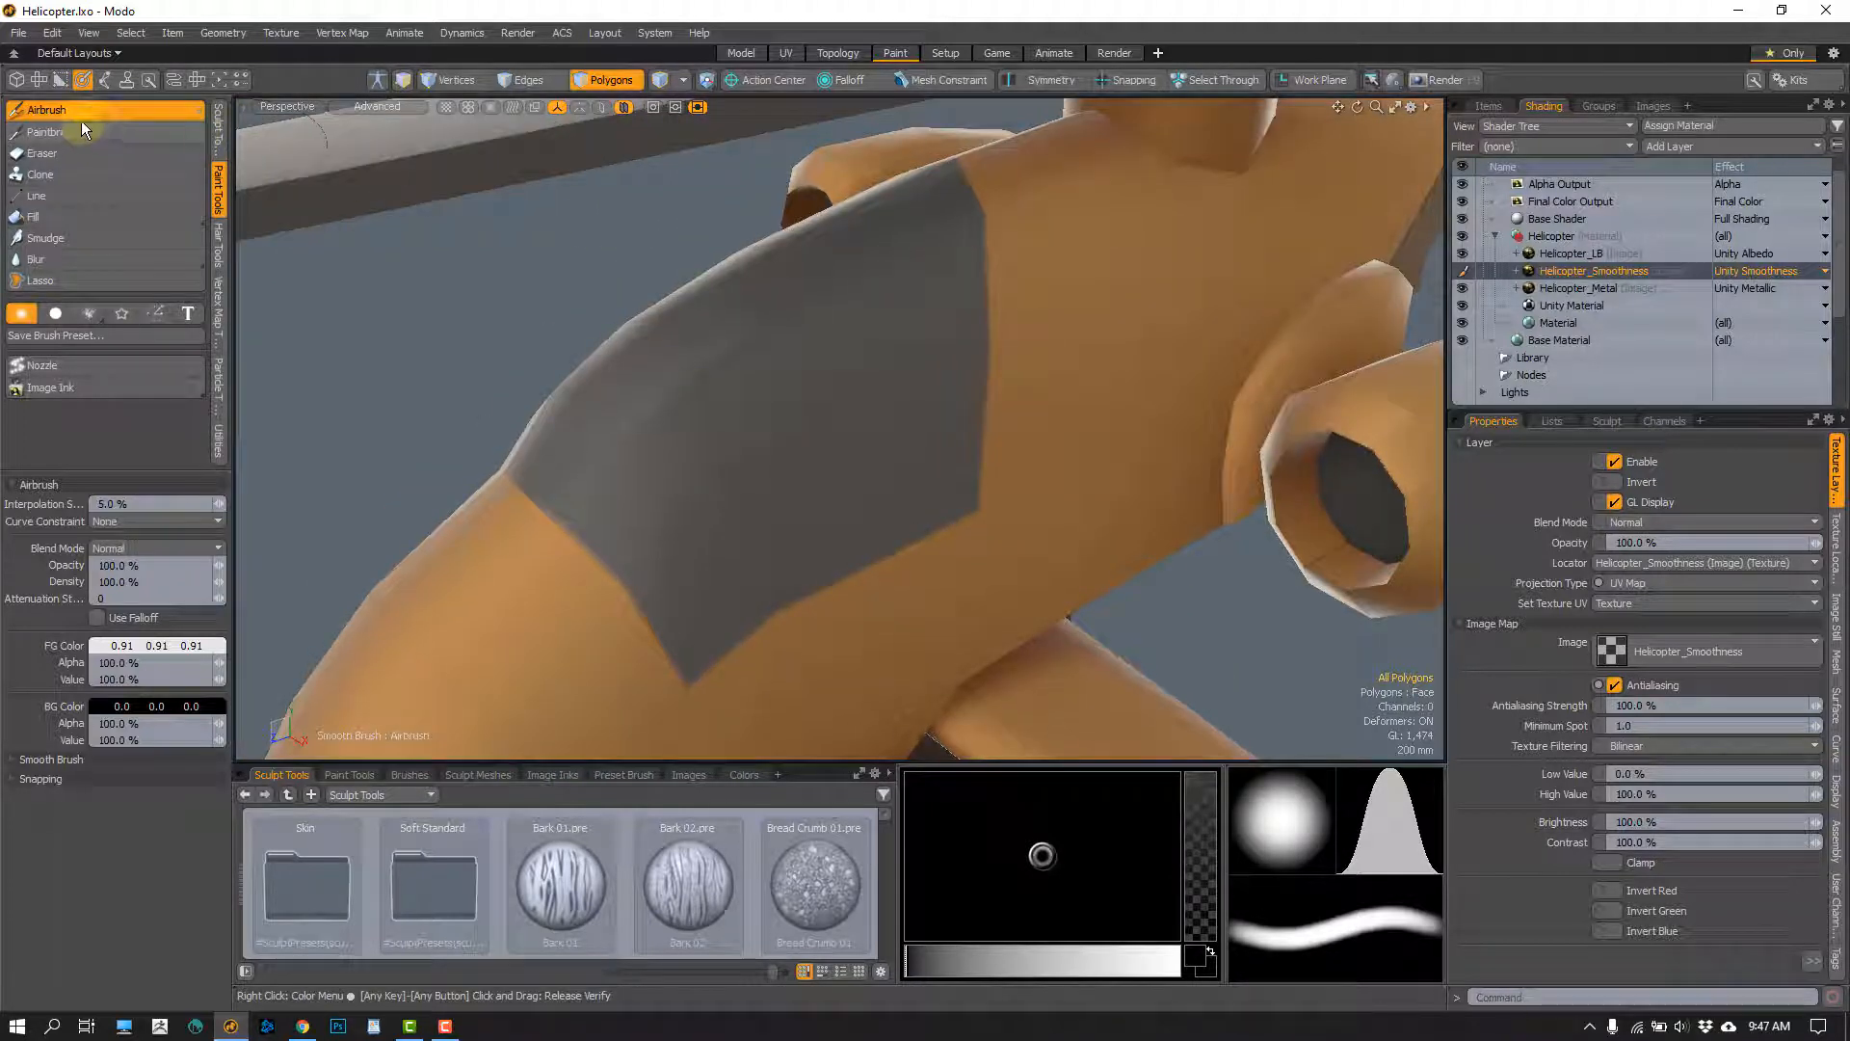
left_click(89, 112)
left_click(91, 113)
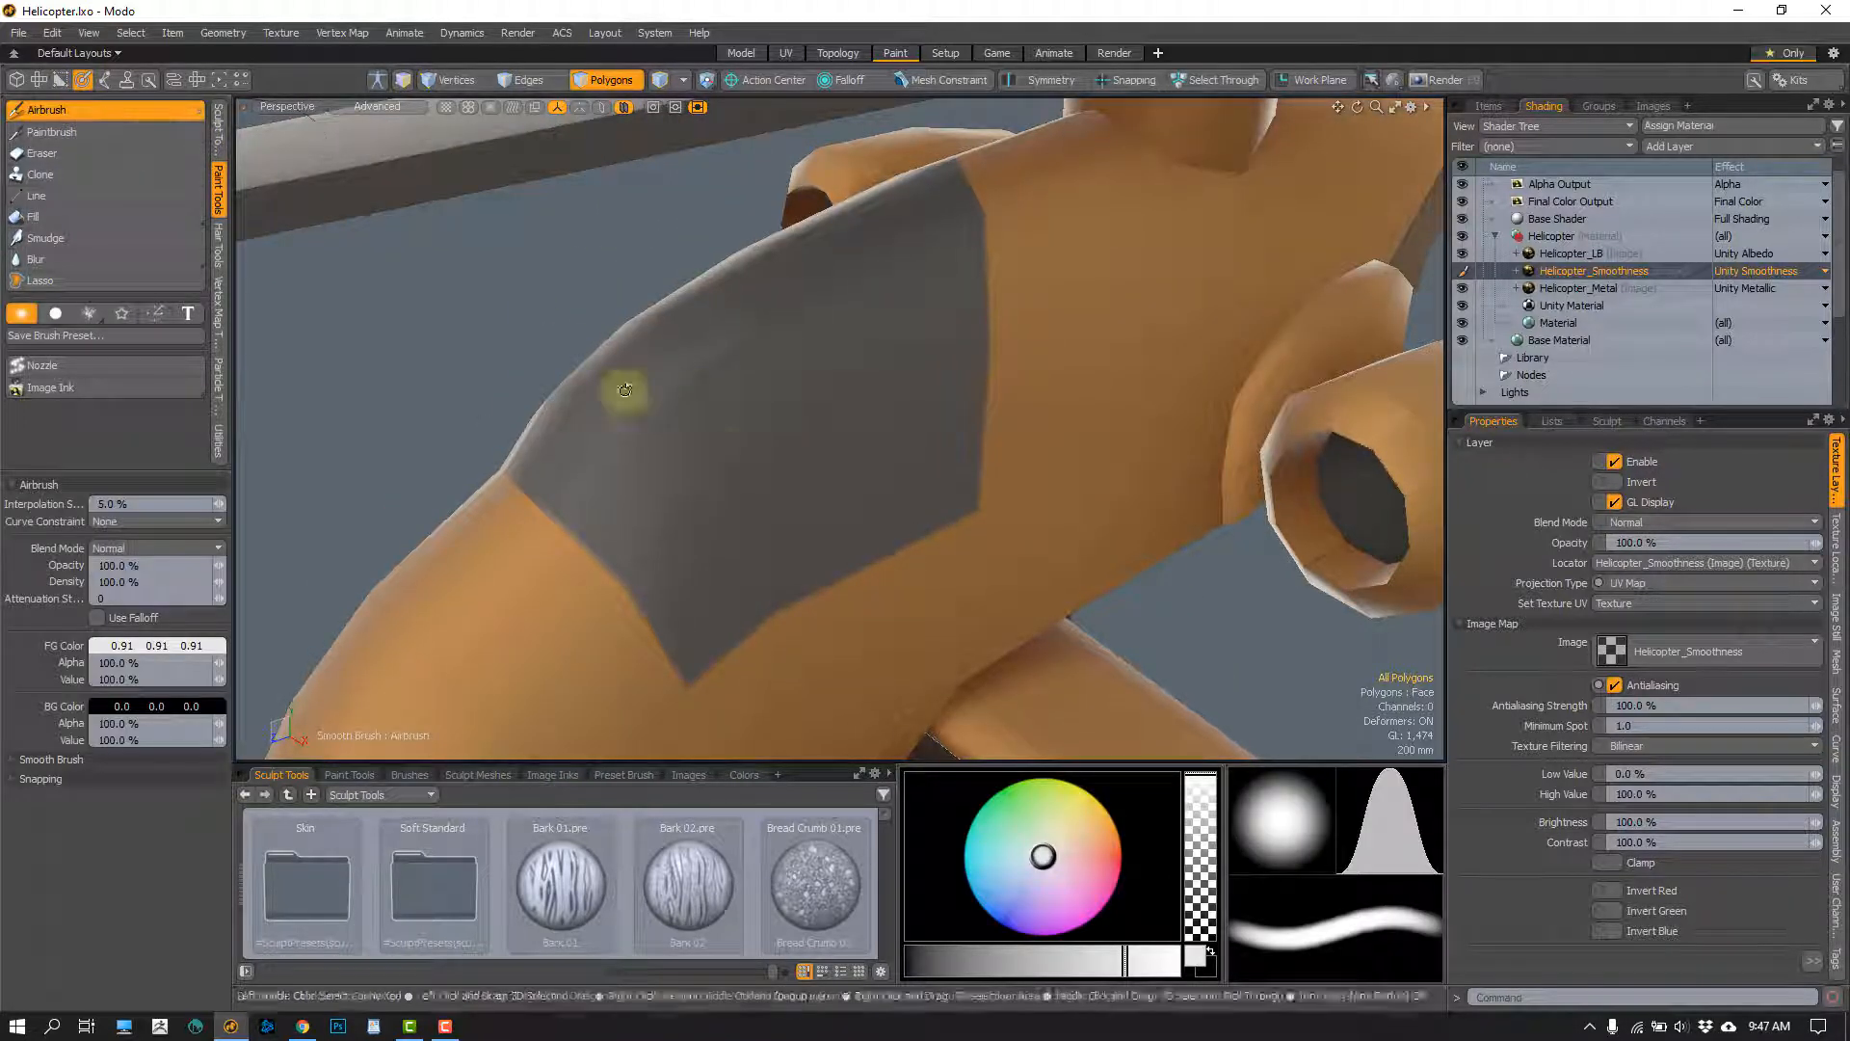
mouse_move(705, 451)
left_mouse_down("alt")
mouse_move(739, 427)
mouse_move(766, 320)
mouse_move(663, 384)
left_mouse_up("alt")
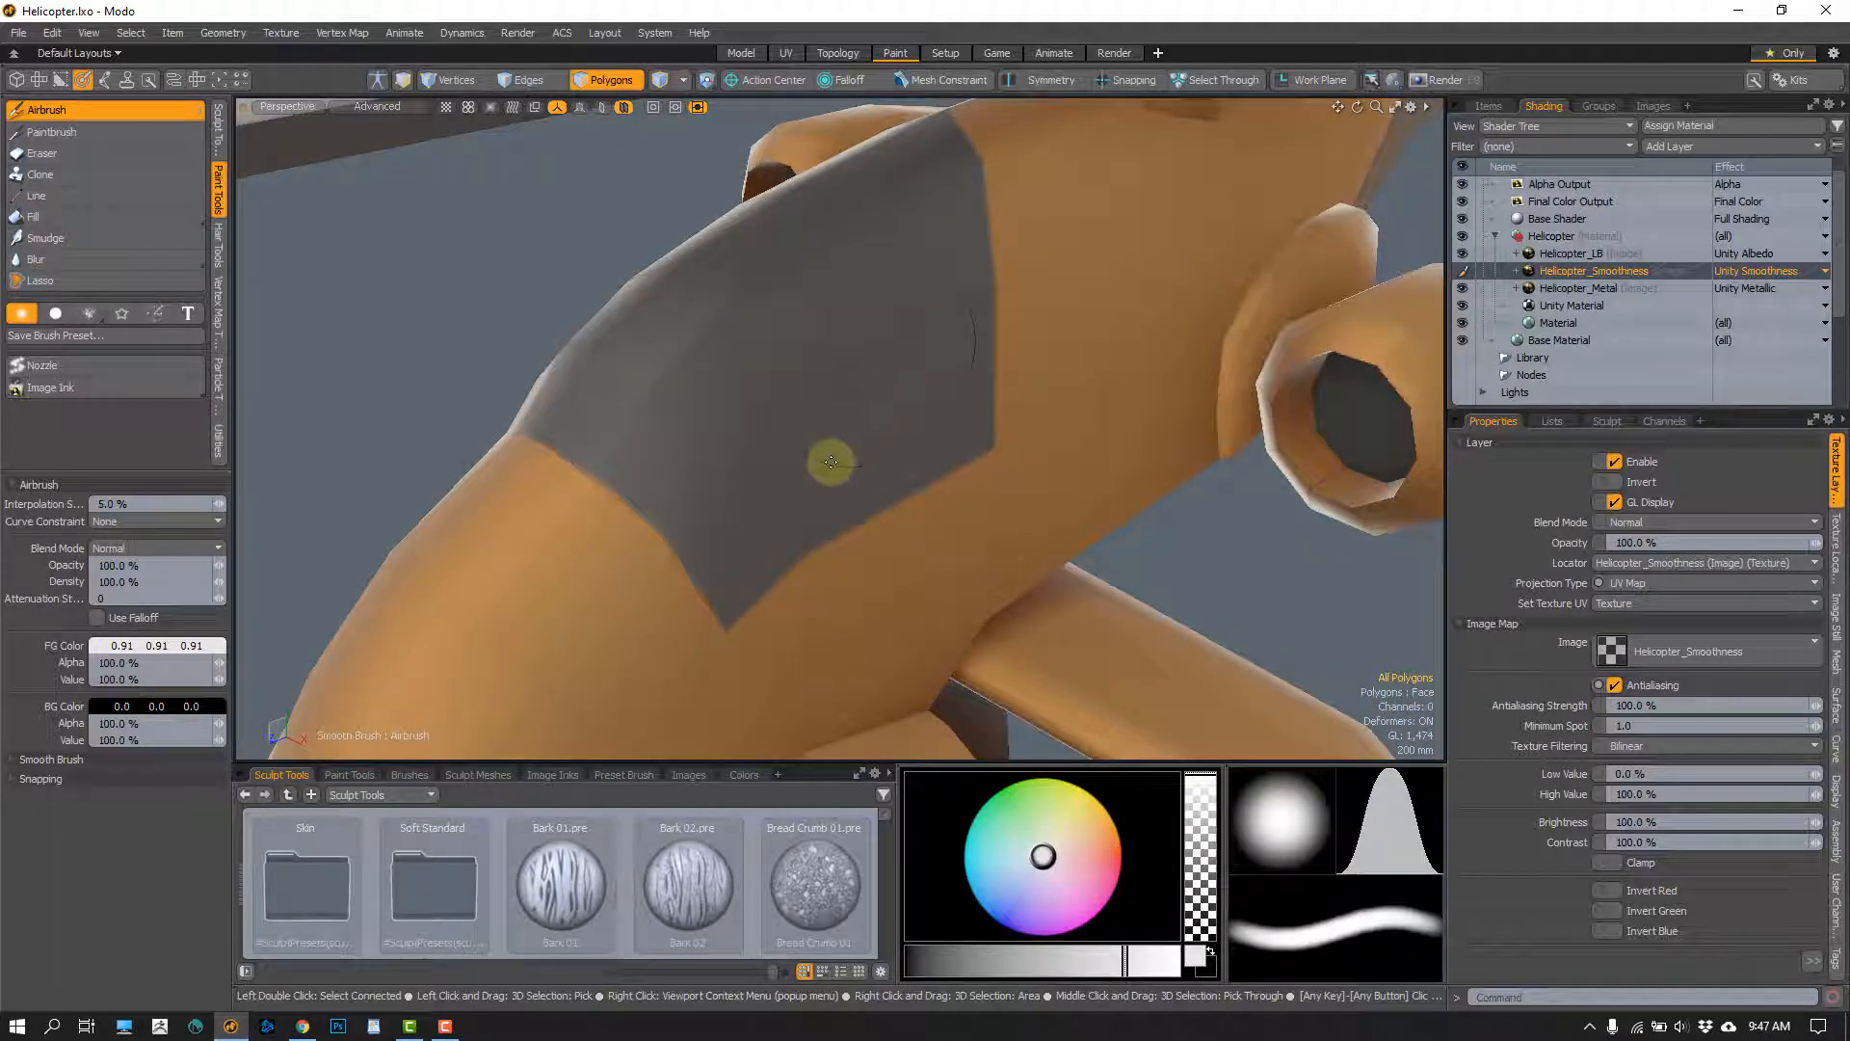
mouse_move(797, 396)
left_mouse_down("alt")
mouse_move(731, 351)
mouse_move(854, 331)
mouse_move(857, 405)
mouse_move(743, 372)
mouse_move(872, 347)
mouse_move(829, 410)
left_mouse_up("alt")
Set the foreground colour to black and airbrush the cockpit canopy on the Helicopter_Metal layer
left_click(1594, 288)
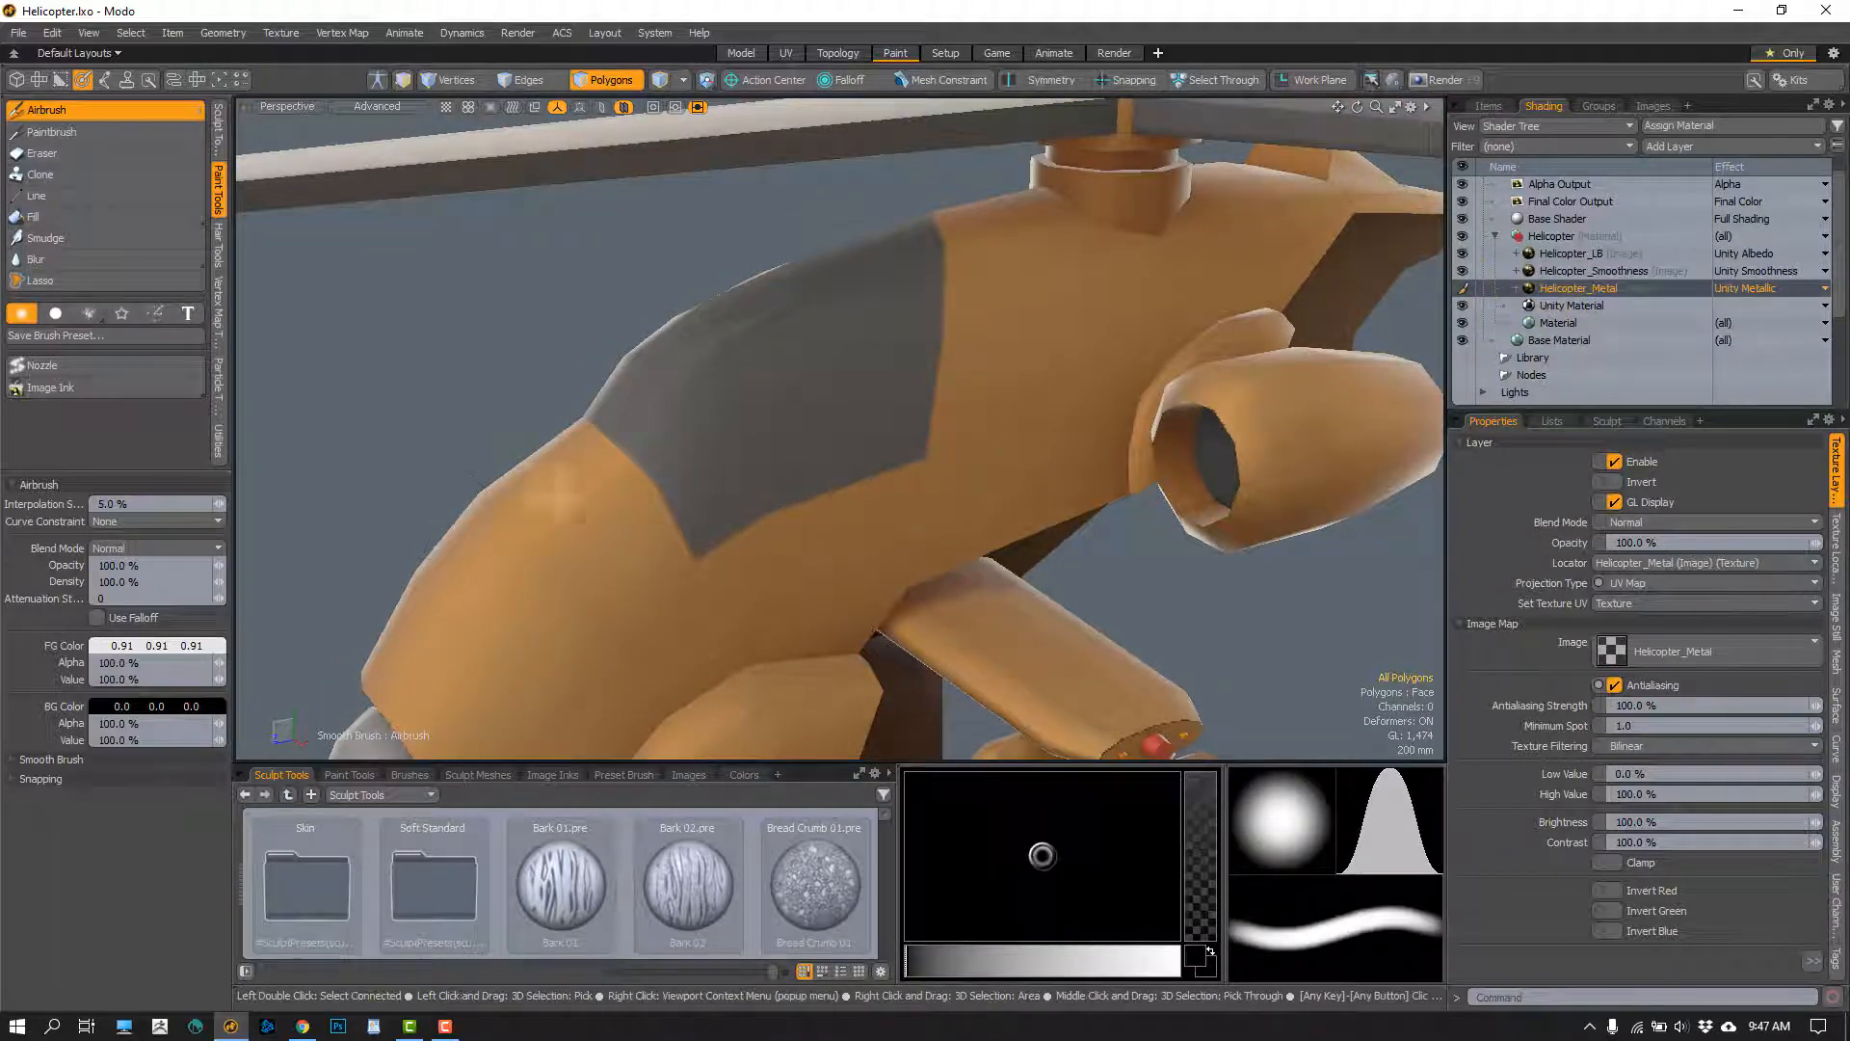
left_click(135, 650)
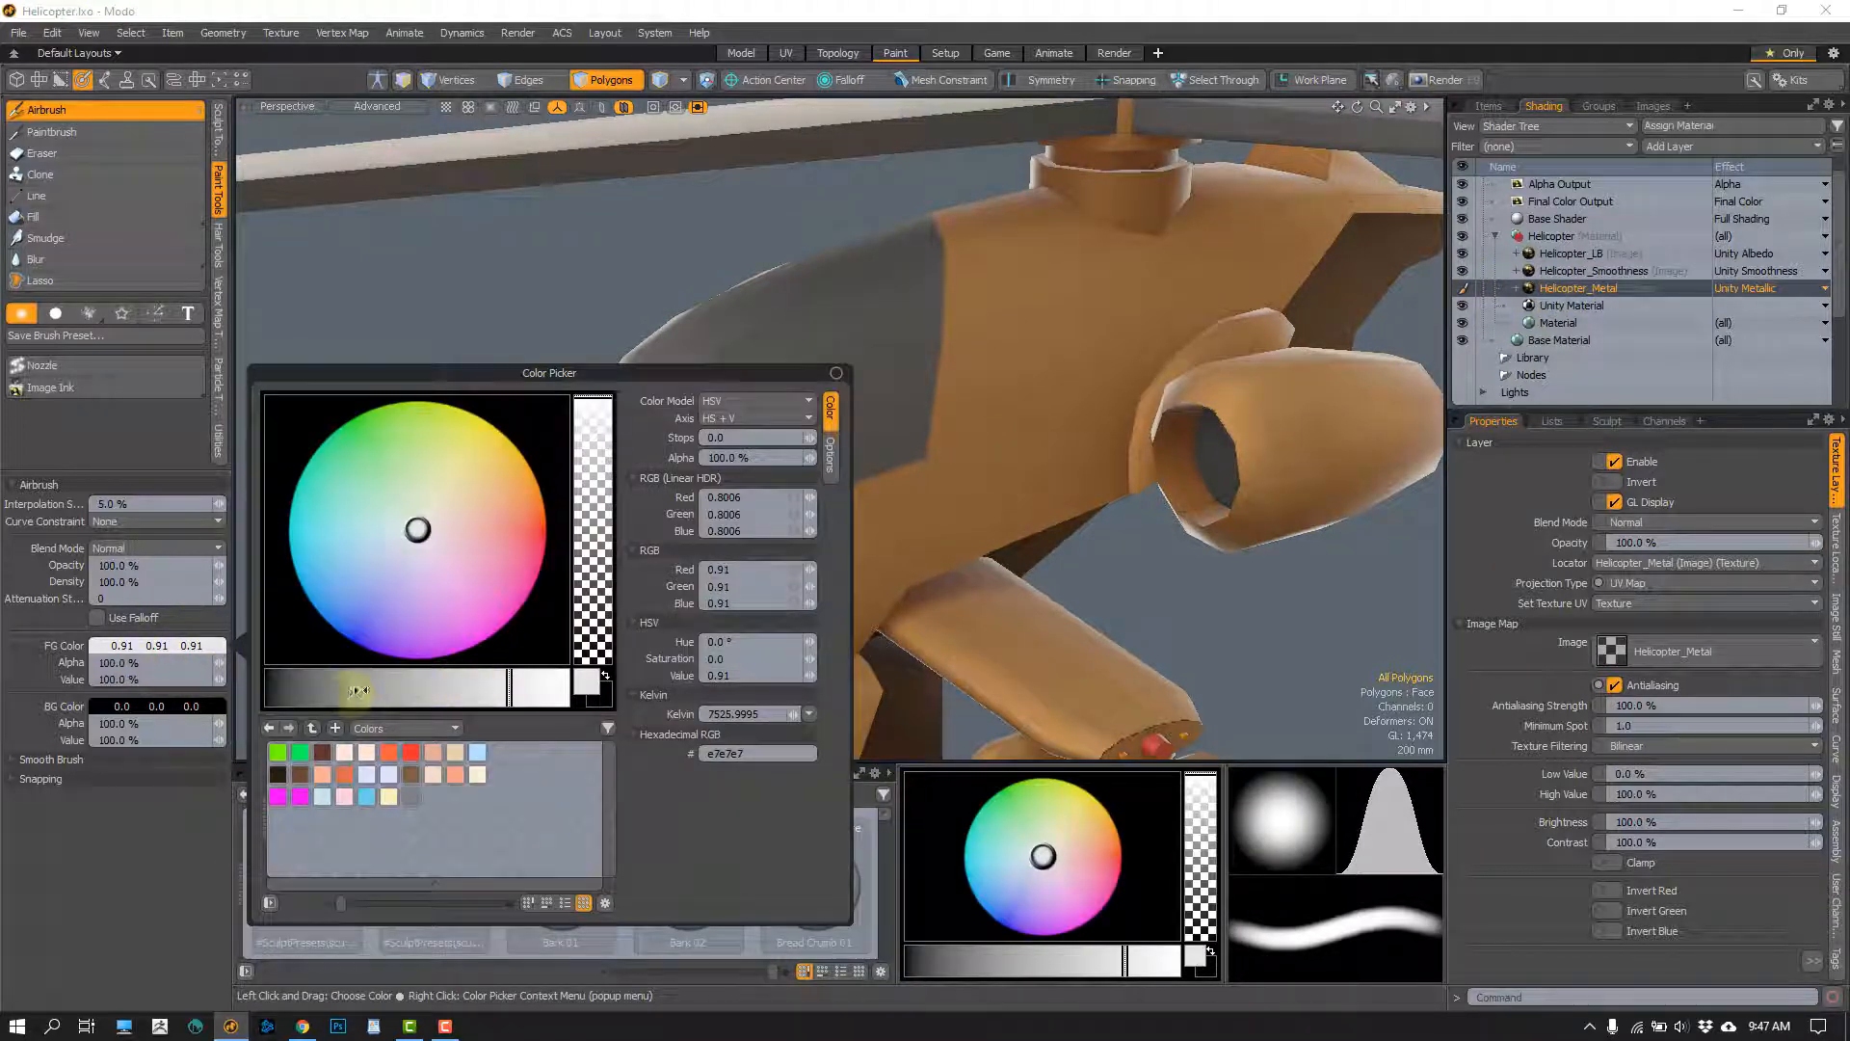
left_click_drag(359, 691, 211, 703)
scroll(808, 405, "up", 3)
mouse_move(813, 404)
left_mouse_down()
mouse_move(792, 396)
mouse_move(781, 293)
mouse_move(817, 321)
left_mouse_up()
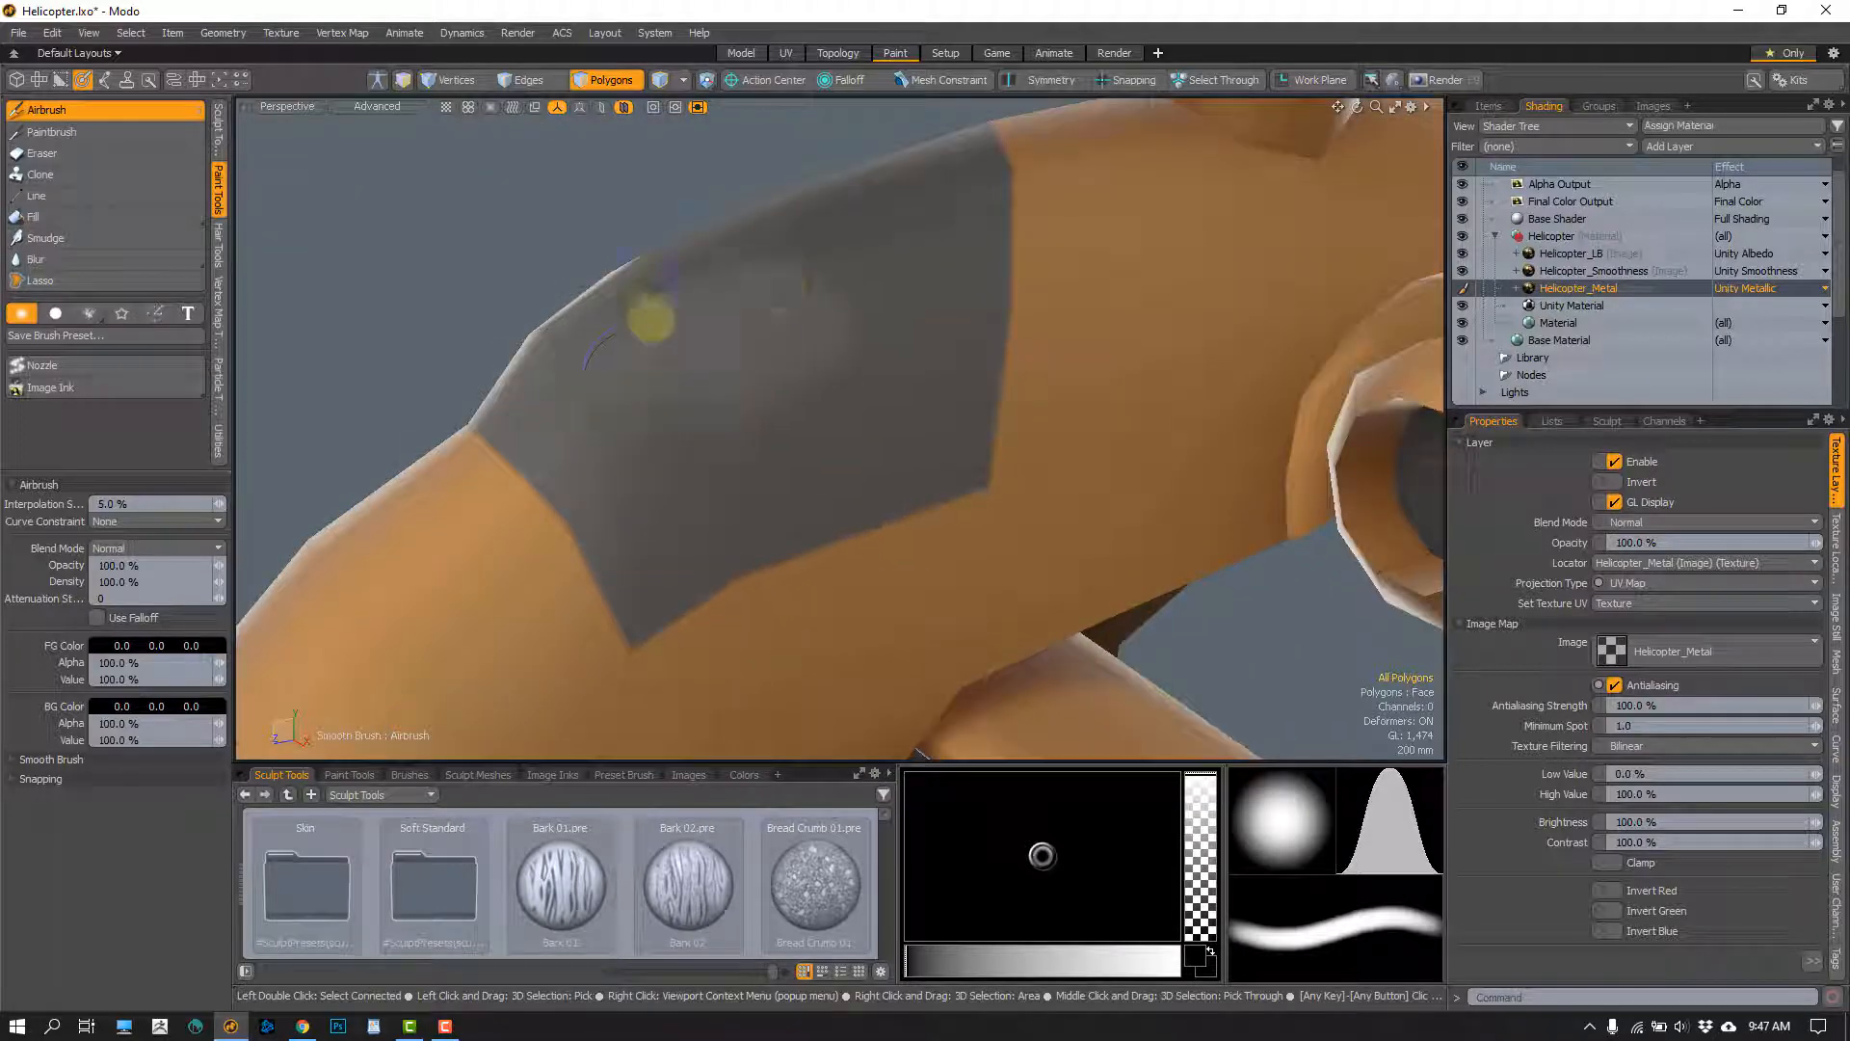
scroll(759, 385, "up", 2)
left_click_drag(726, 438, 700, 393, "alt+shift")
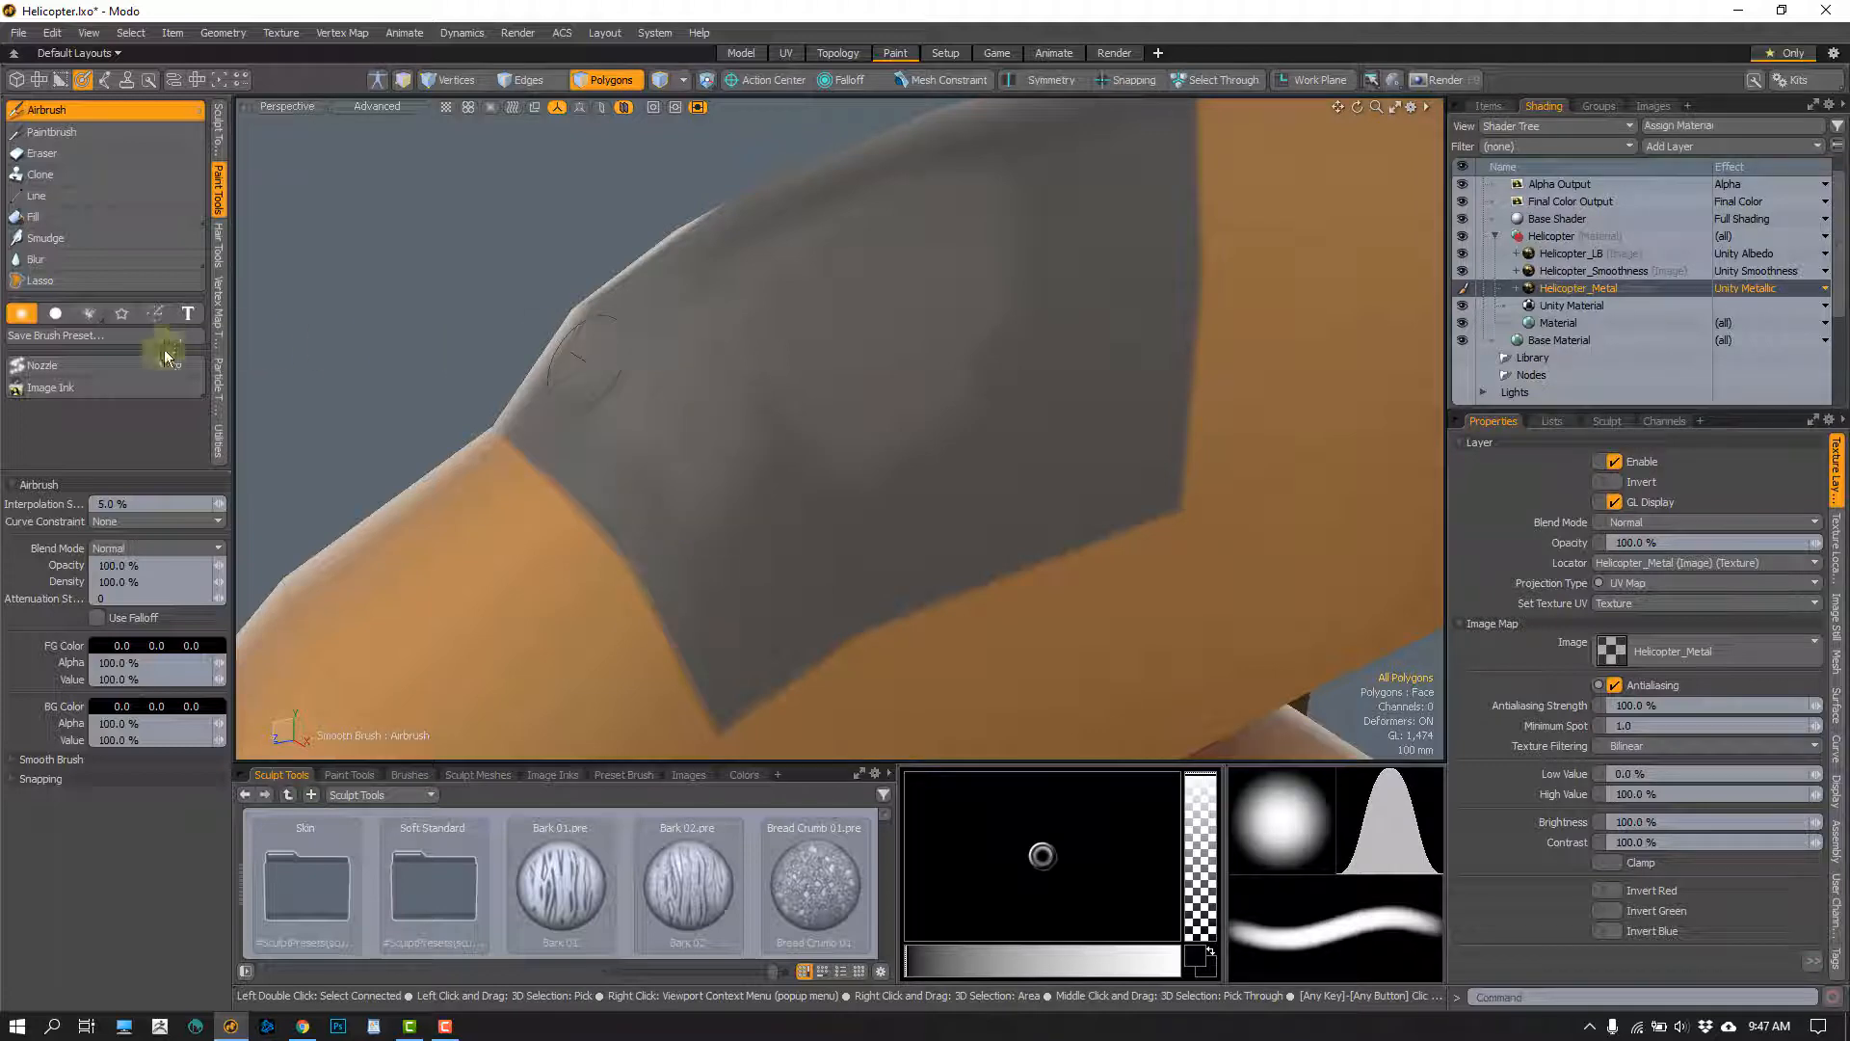
Switch the airbrush to a hard brush and paint the front and lower edges of the canopy black on the Helicopter_Metal layer
left_click(55, 312)
left_click_drag(639, 401, 593, 421, "alt")
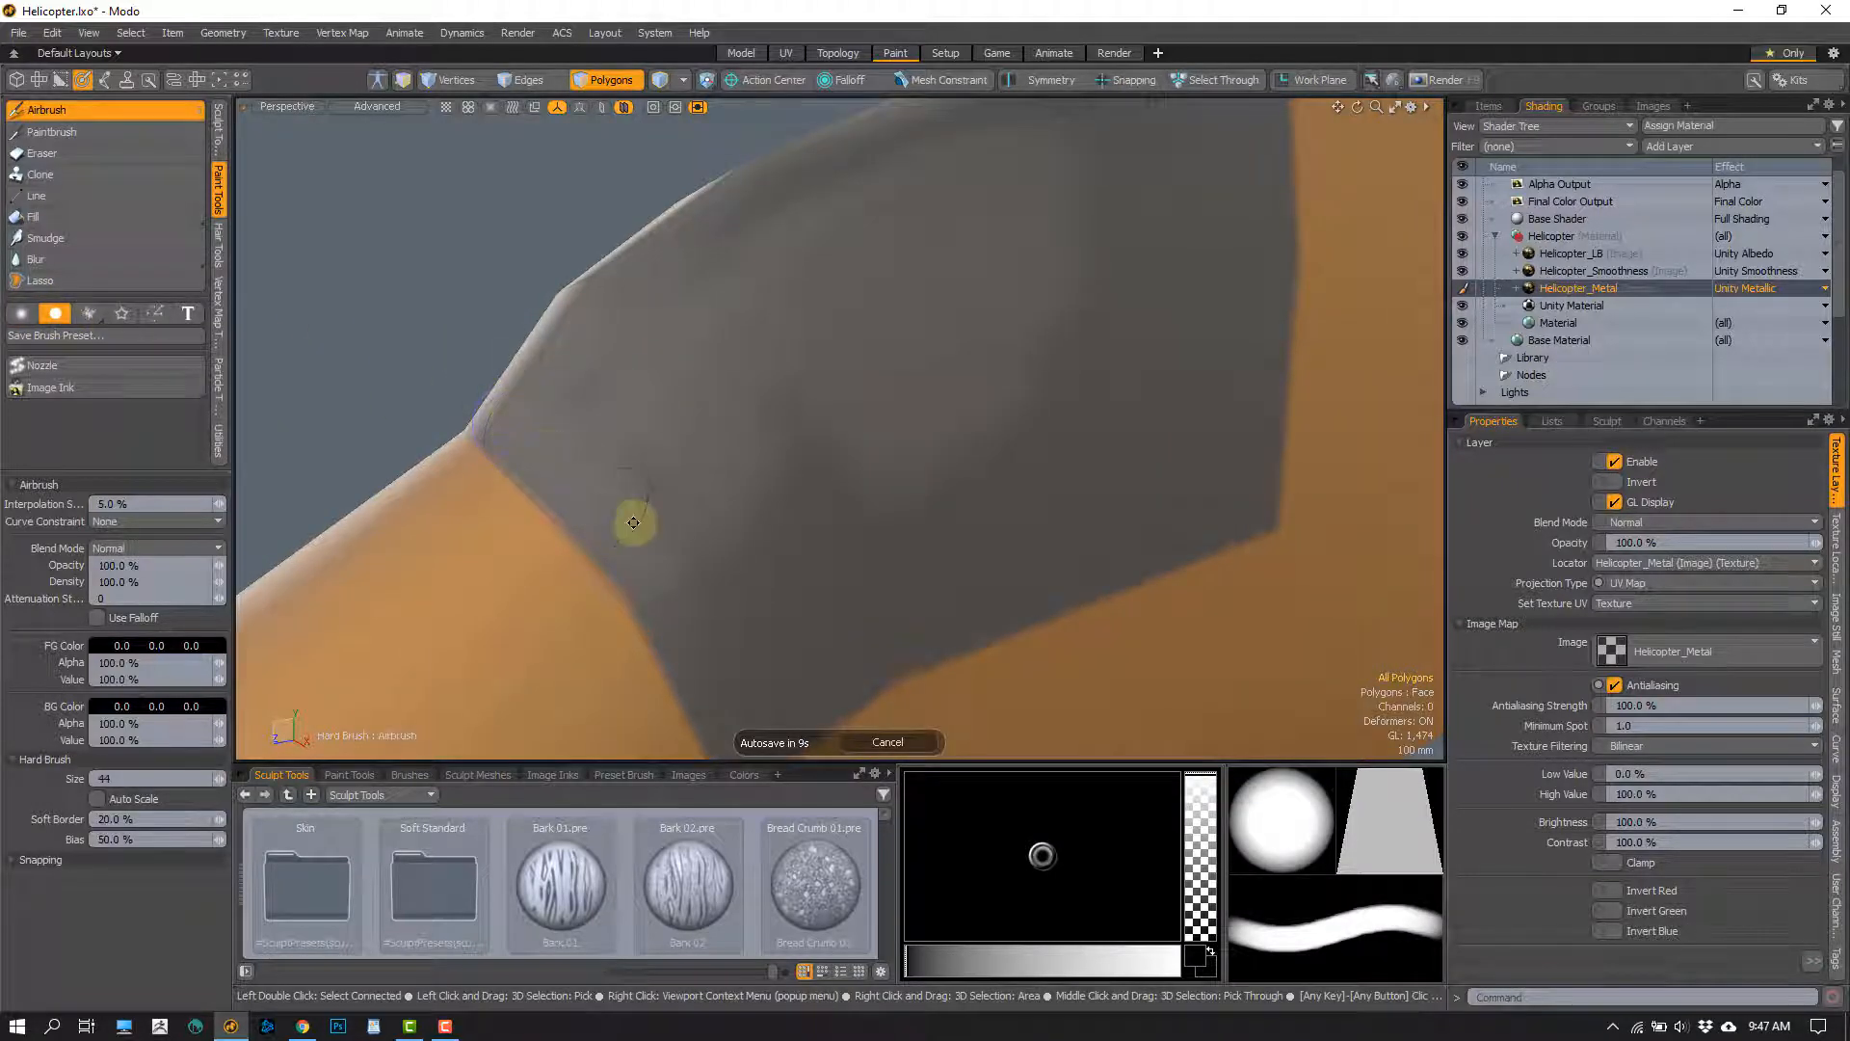
left_click_drag(633, 522, 569, 437, "alt")
left_click_drag(435, 287, 493, 337, "alt+shift")
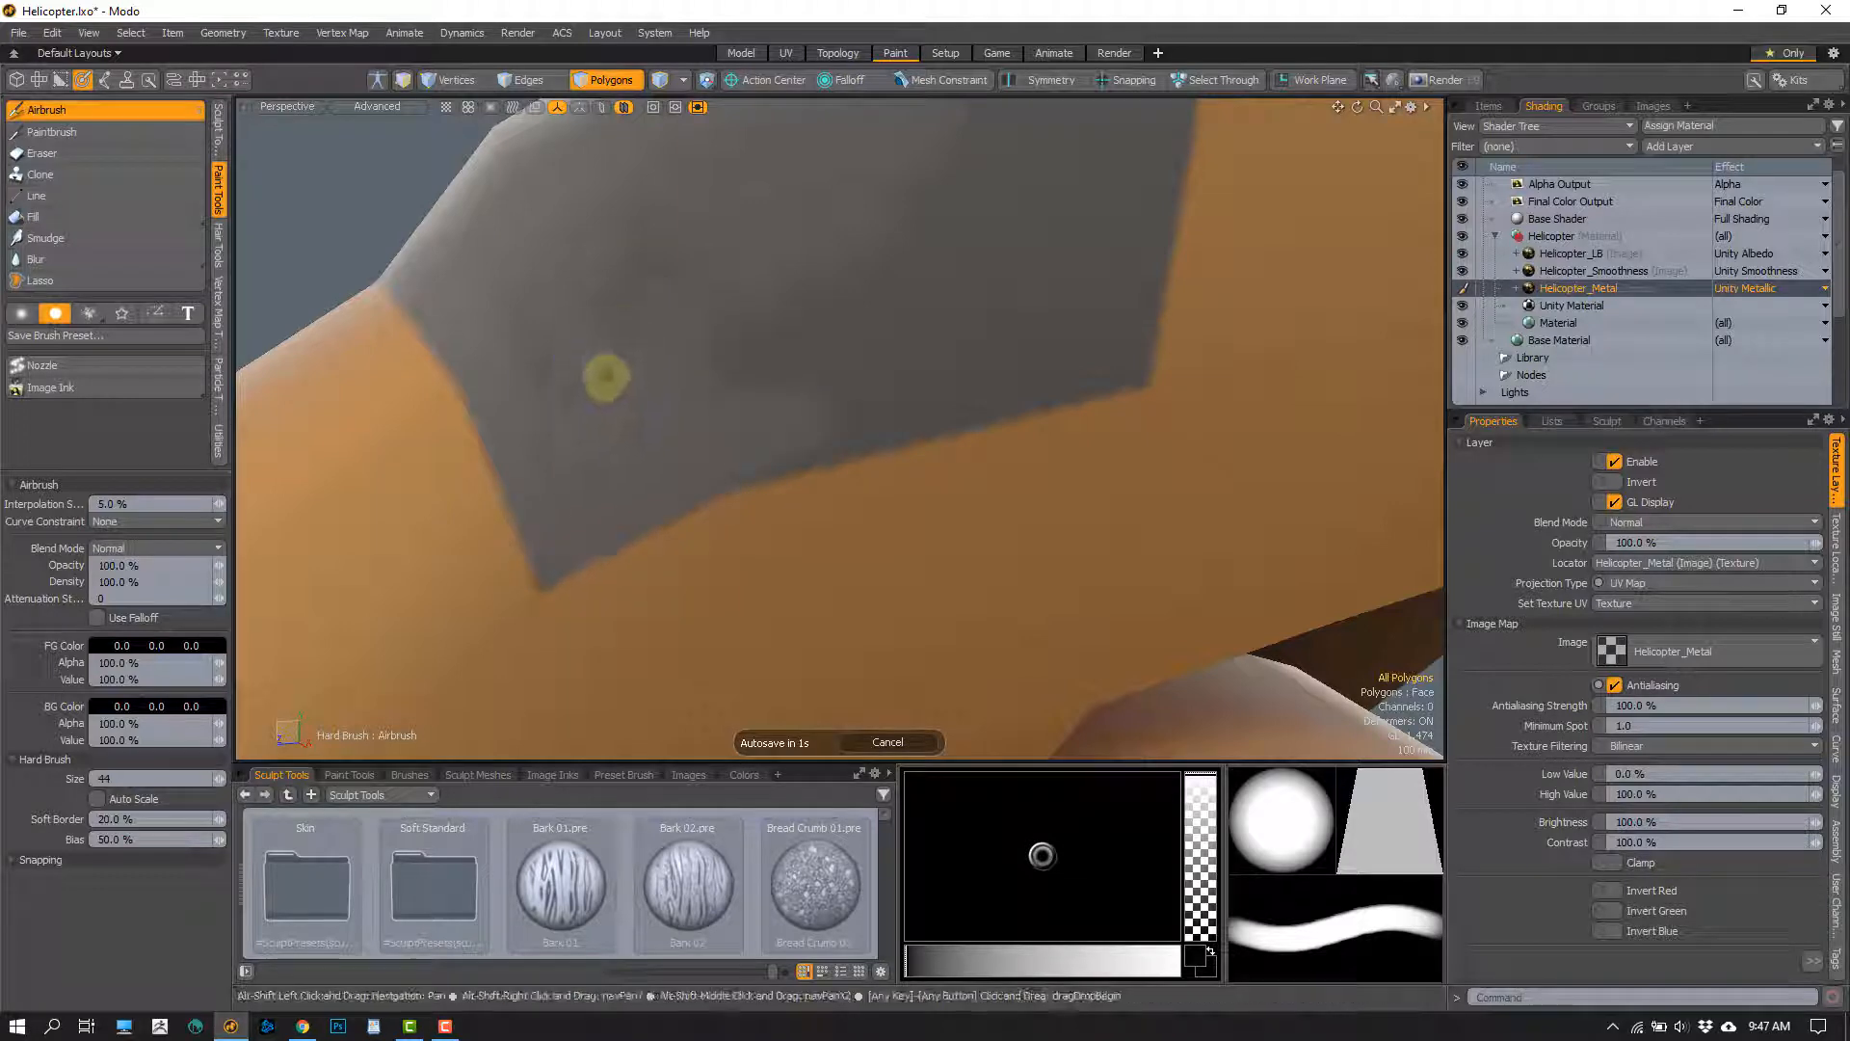
left_click_drag(607, 374, 640, 414, "alt+shift")
right_click_drag(652, 417, 701, 414)
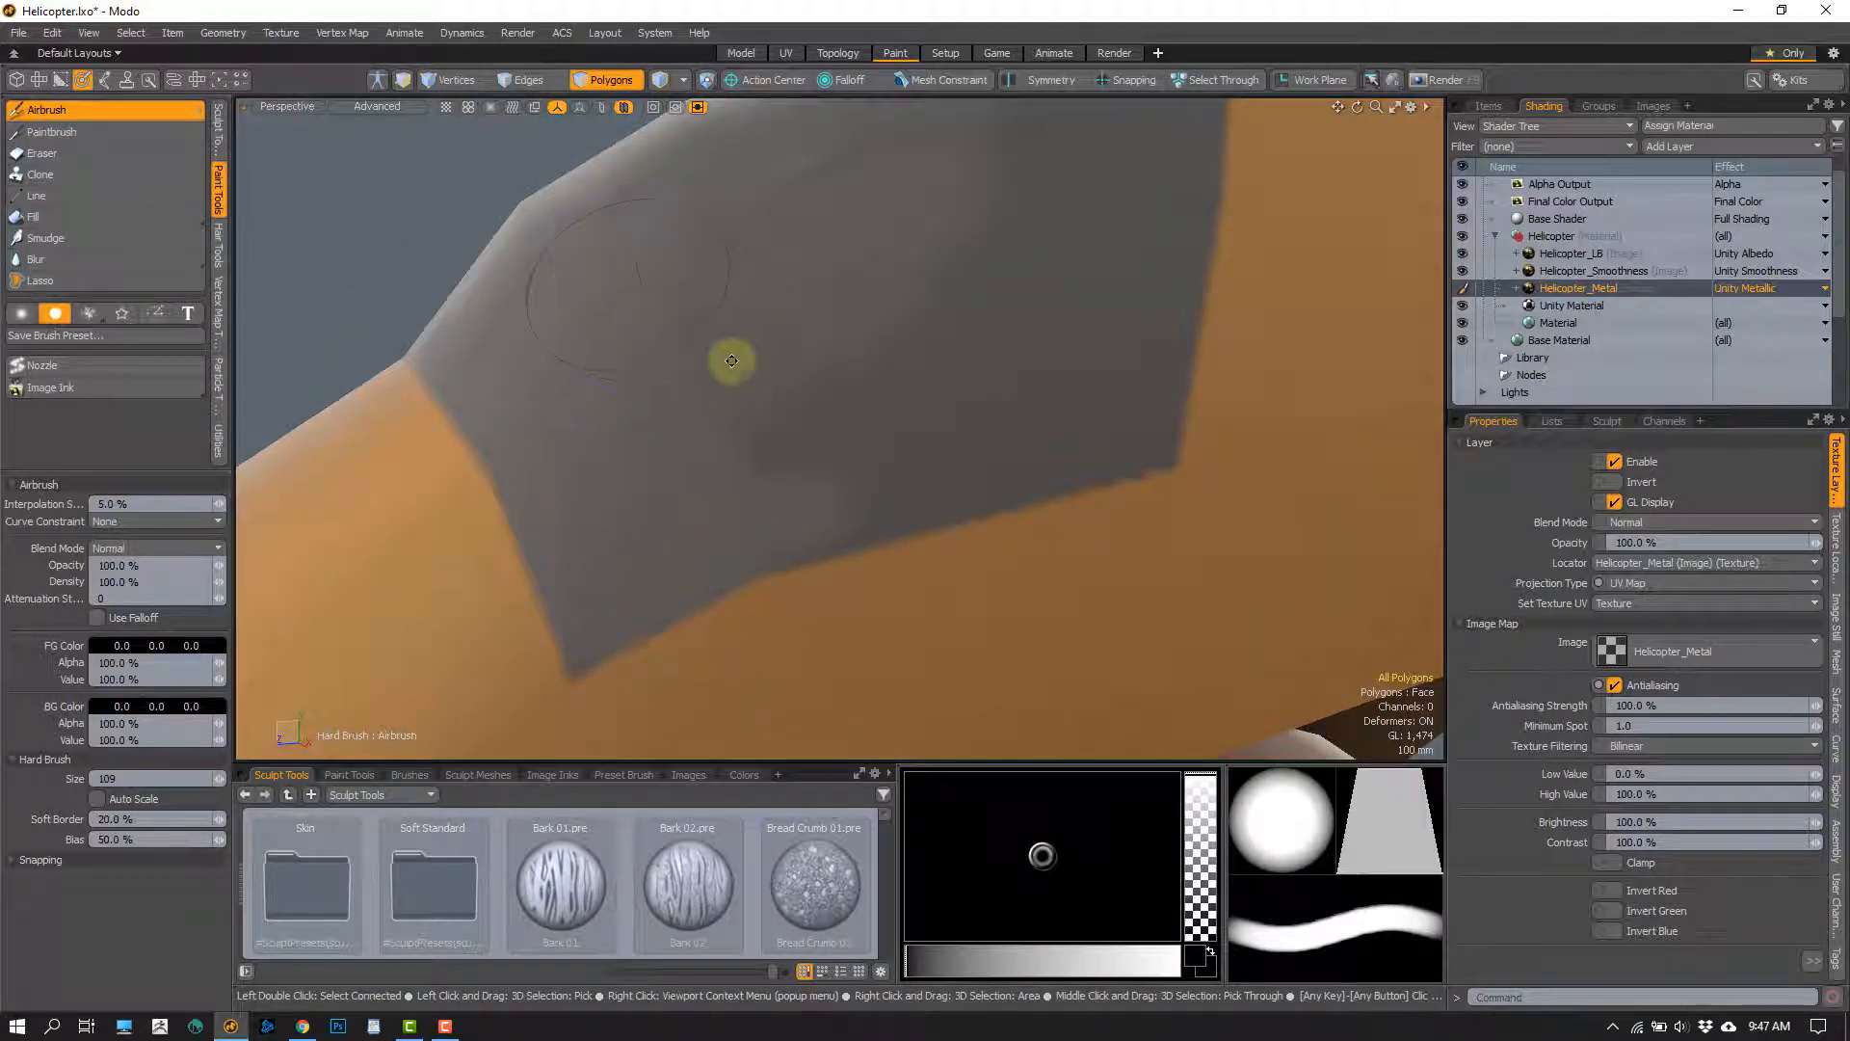
left_click_drag(769, 408, 624, 334, "alt+shift")
right_click_drag(799, 334, 740, 333)
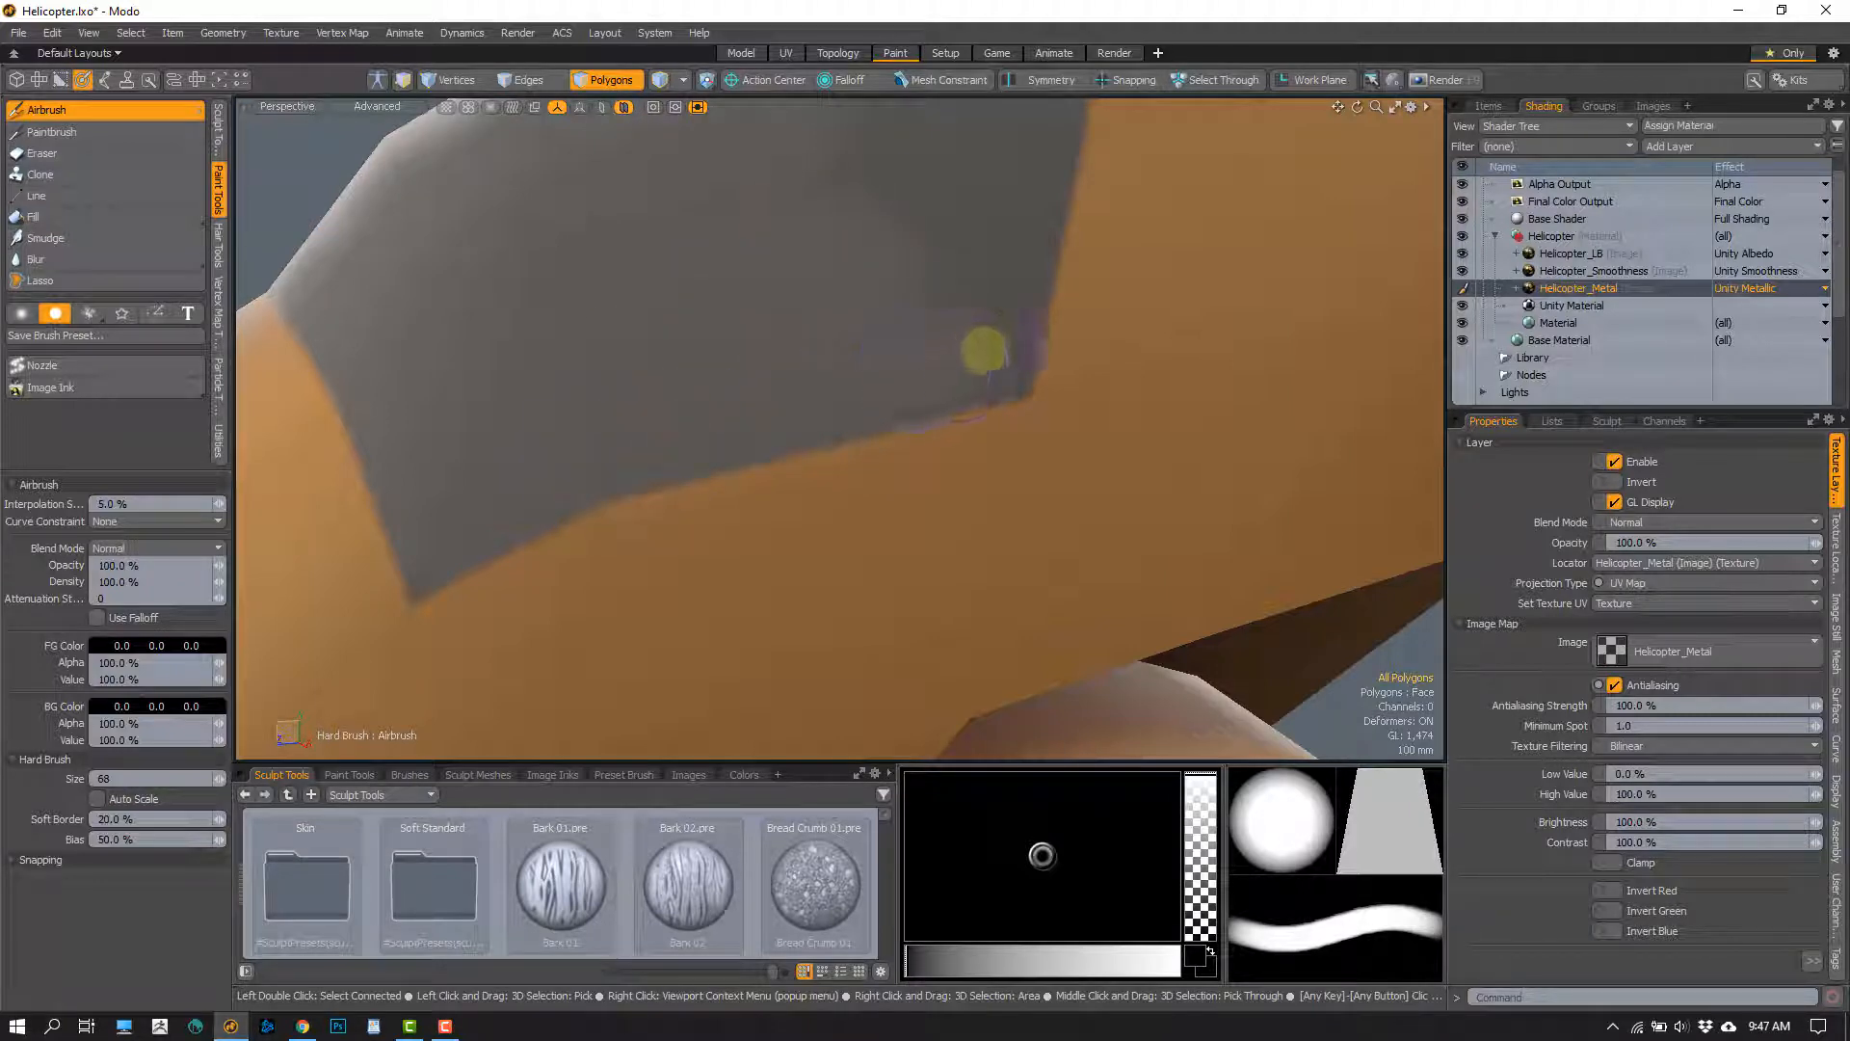
Airbrush the canopy's rear corner, rear edge and top black on the Helicopter_Metal layer with the hard brush at size 68
left_click_drag(982, 337, 837, 416, "alt")
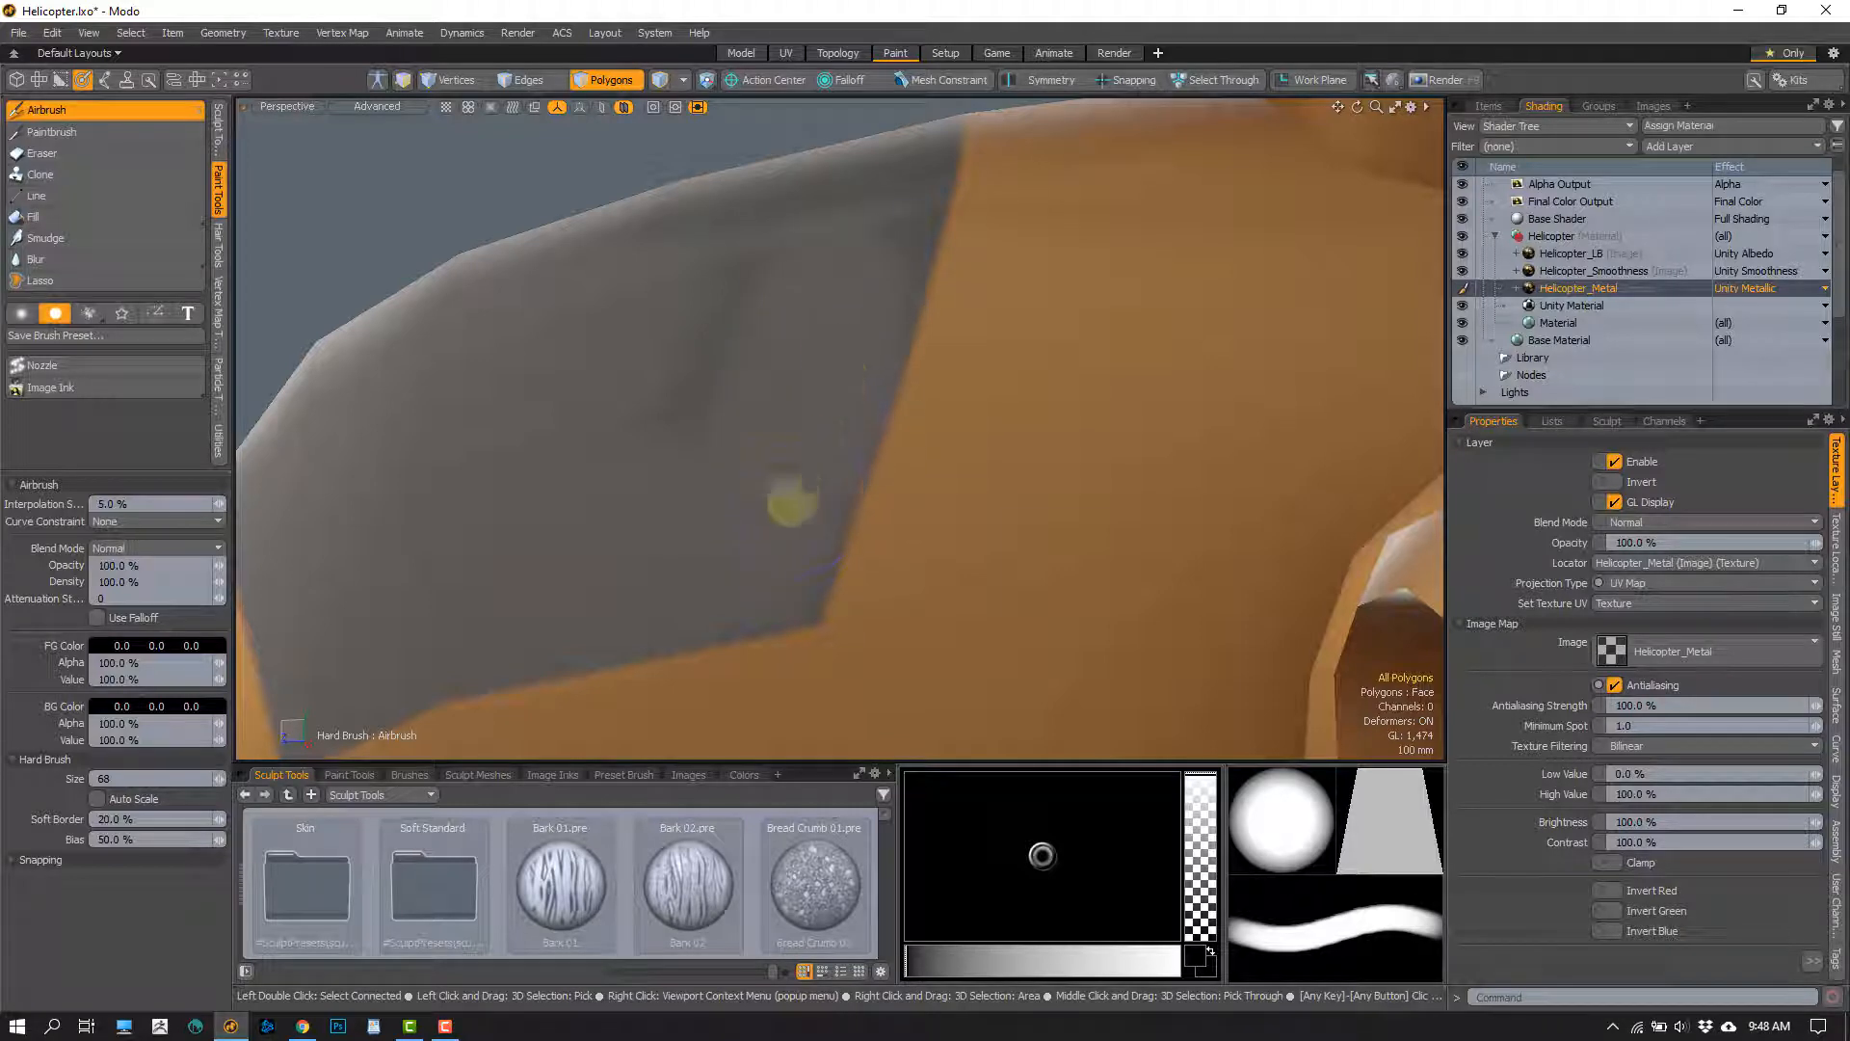
mouse_move(794, 433)
left_mouse_down("alt")
mouse_move(867, 396)
mouse_move(826, 372)
mouse_move(739, 524)
left_mouse_up("alt")
left_click_drag(777, 359, 839, 454, "alt")
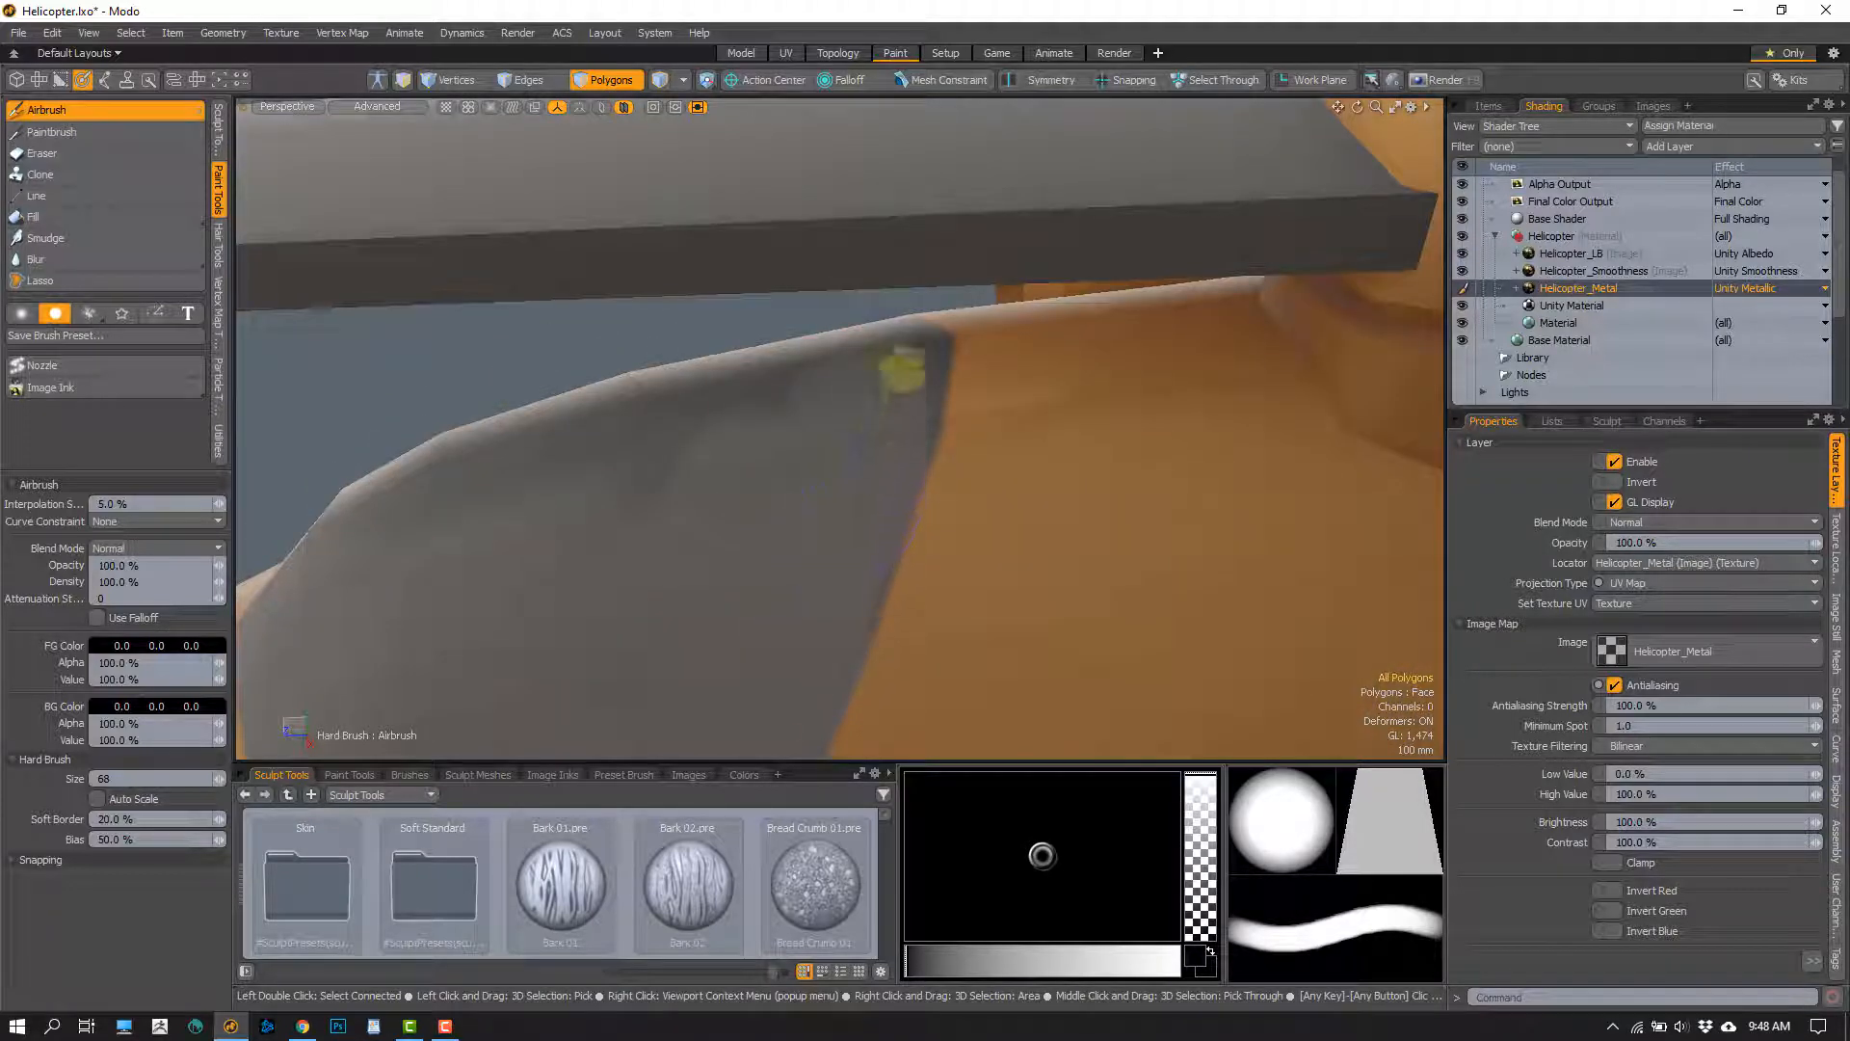
left_click_drag(903, 371, 842, 356, "alt")
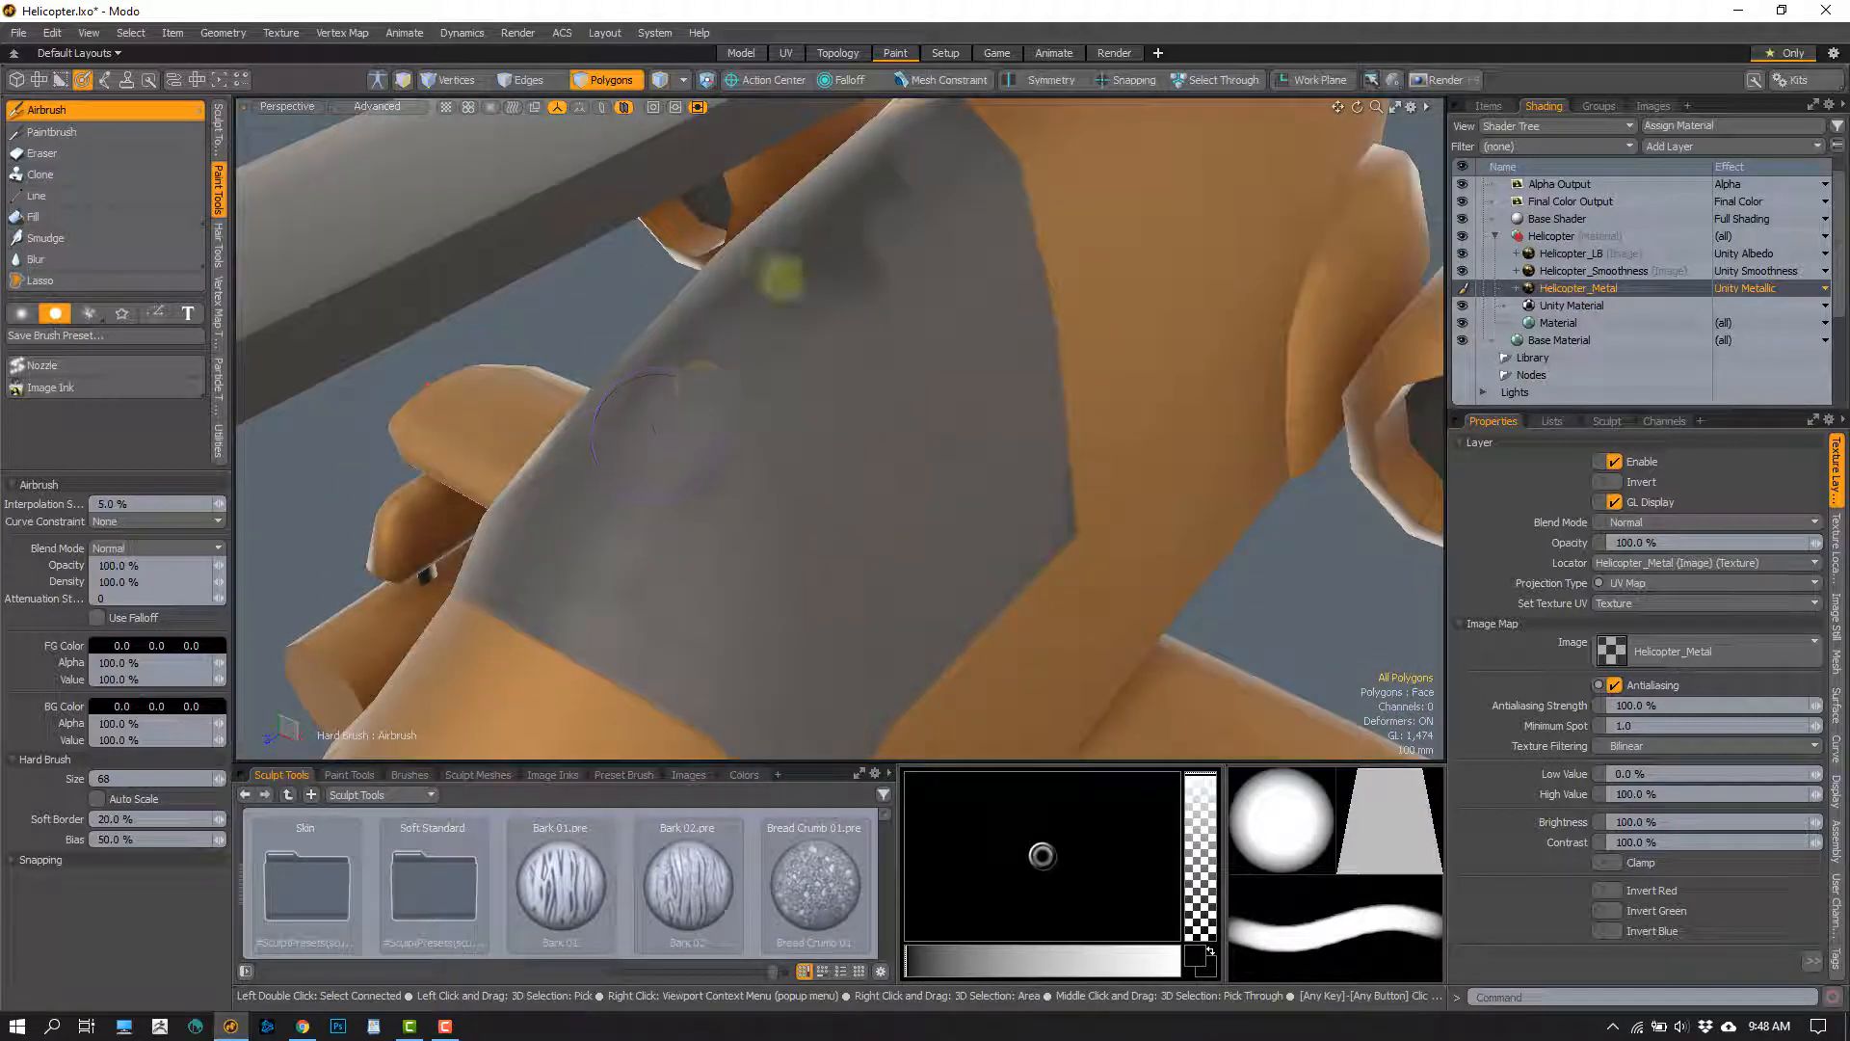
left_click_drag(838, 289, 876, 236, "alt")
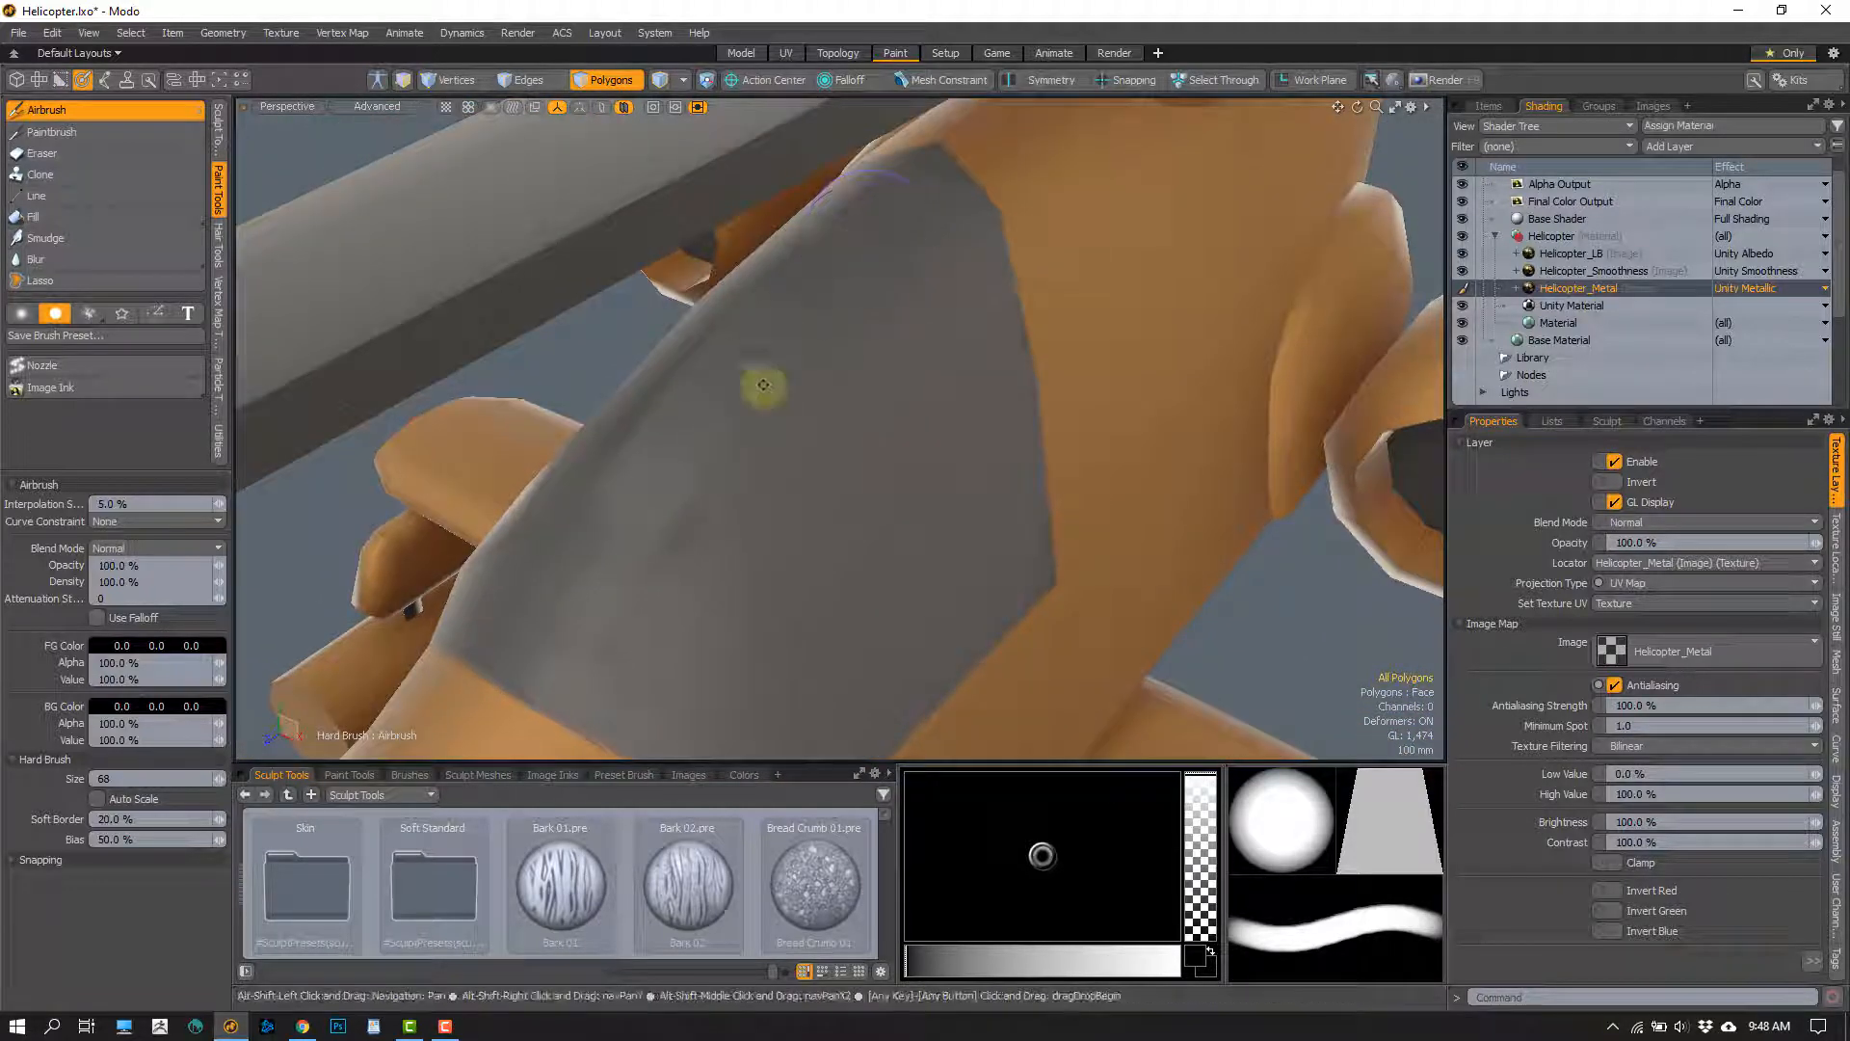
left_click_drag(763, 384, 632, 524, "alt")
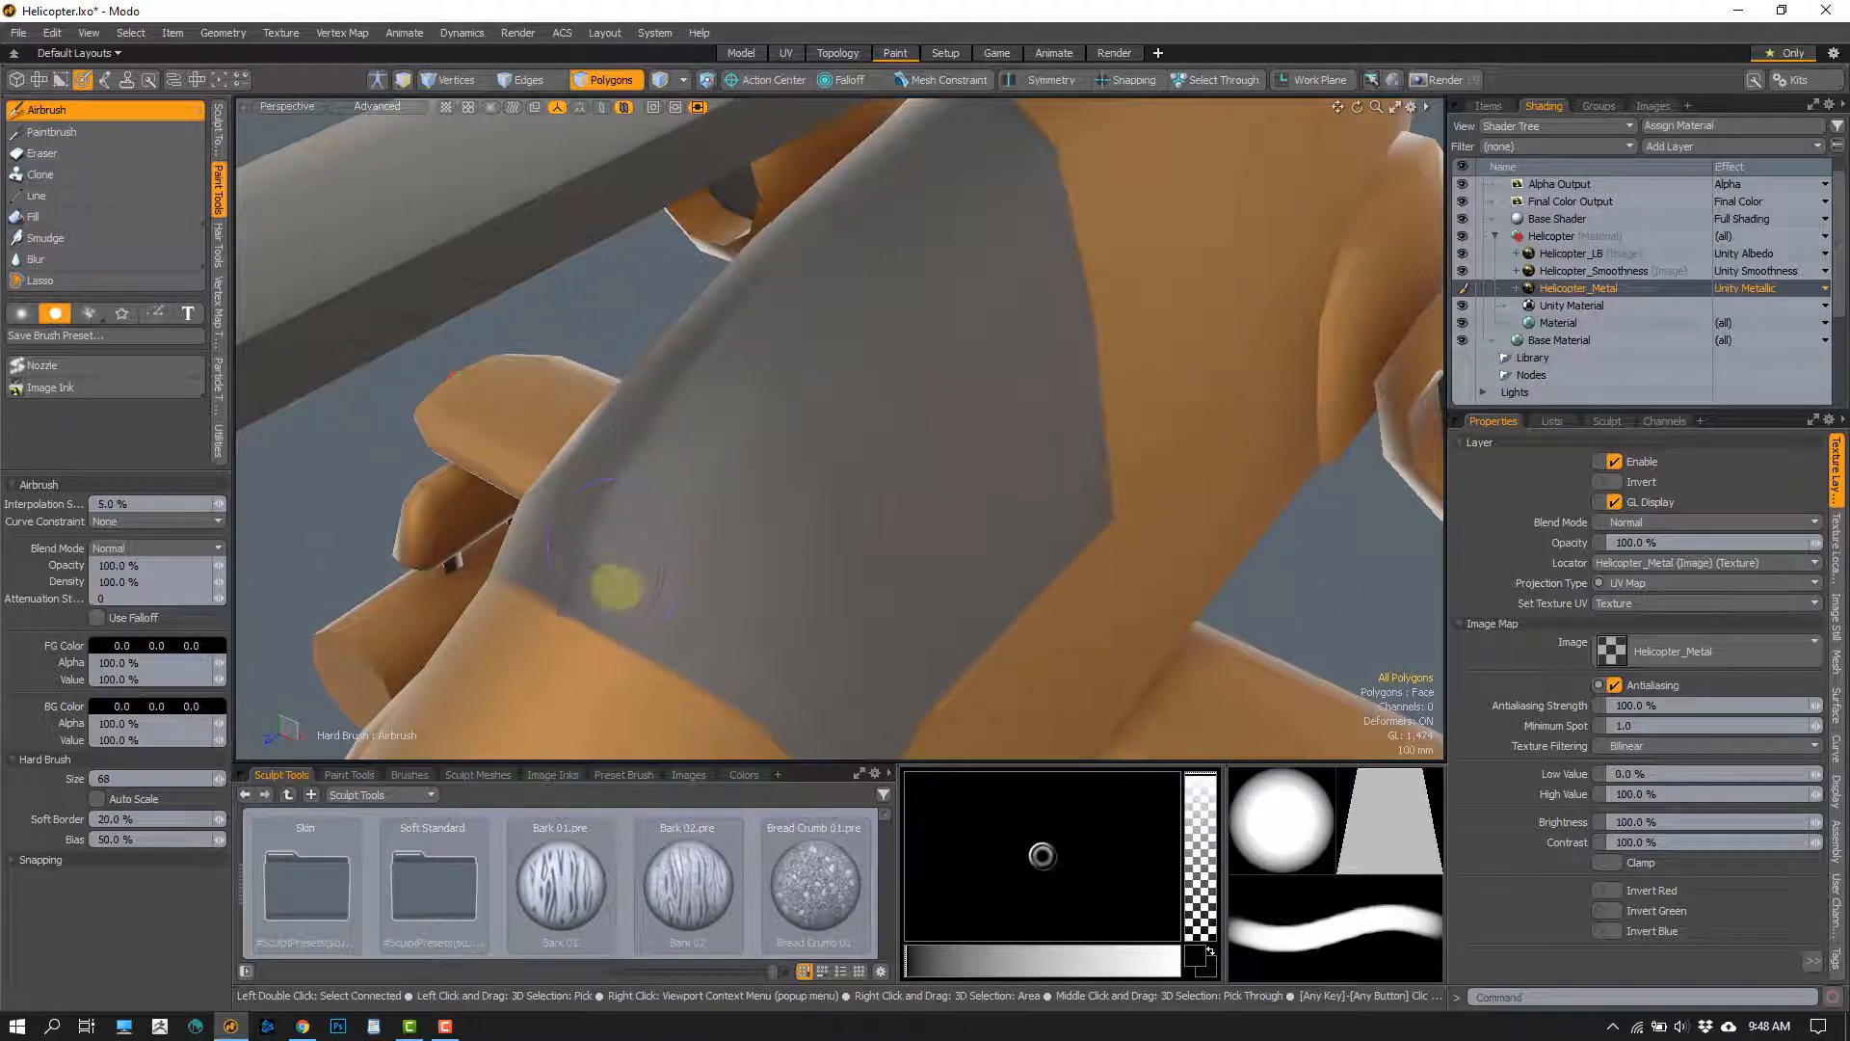
left_click_drag(859, 466, 868, 400, "alt")
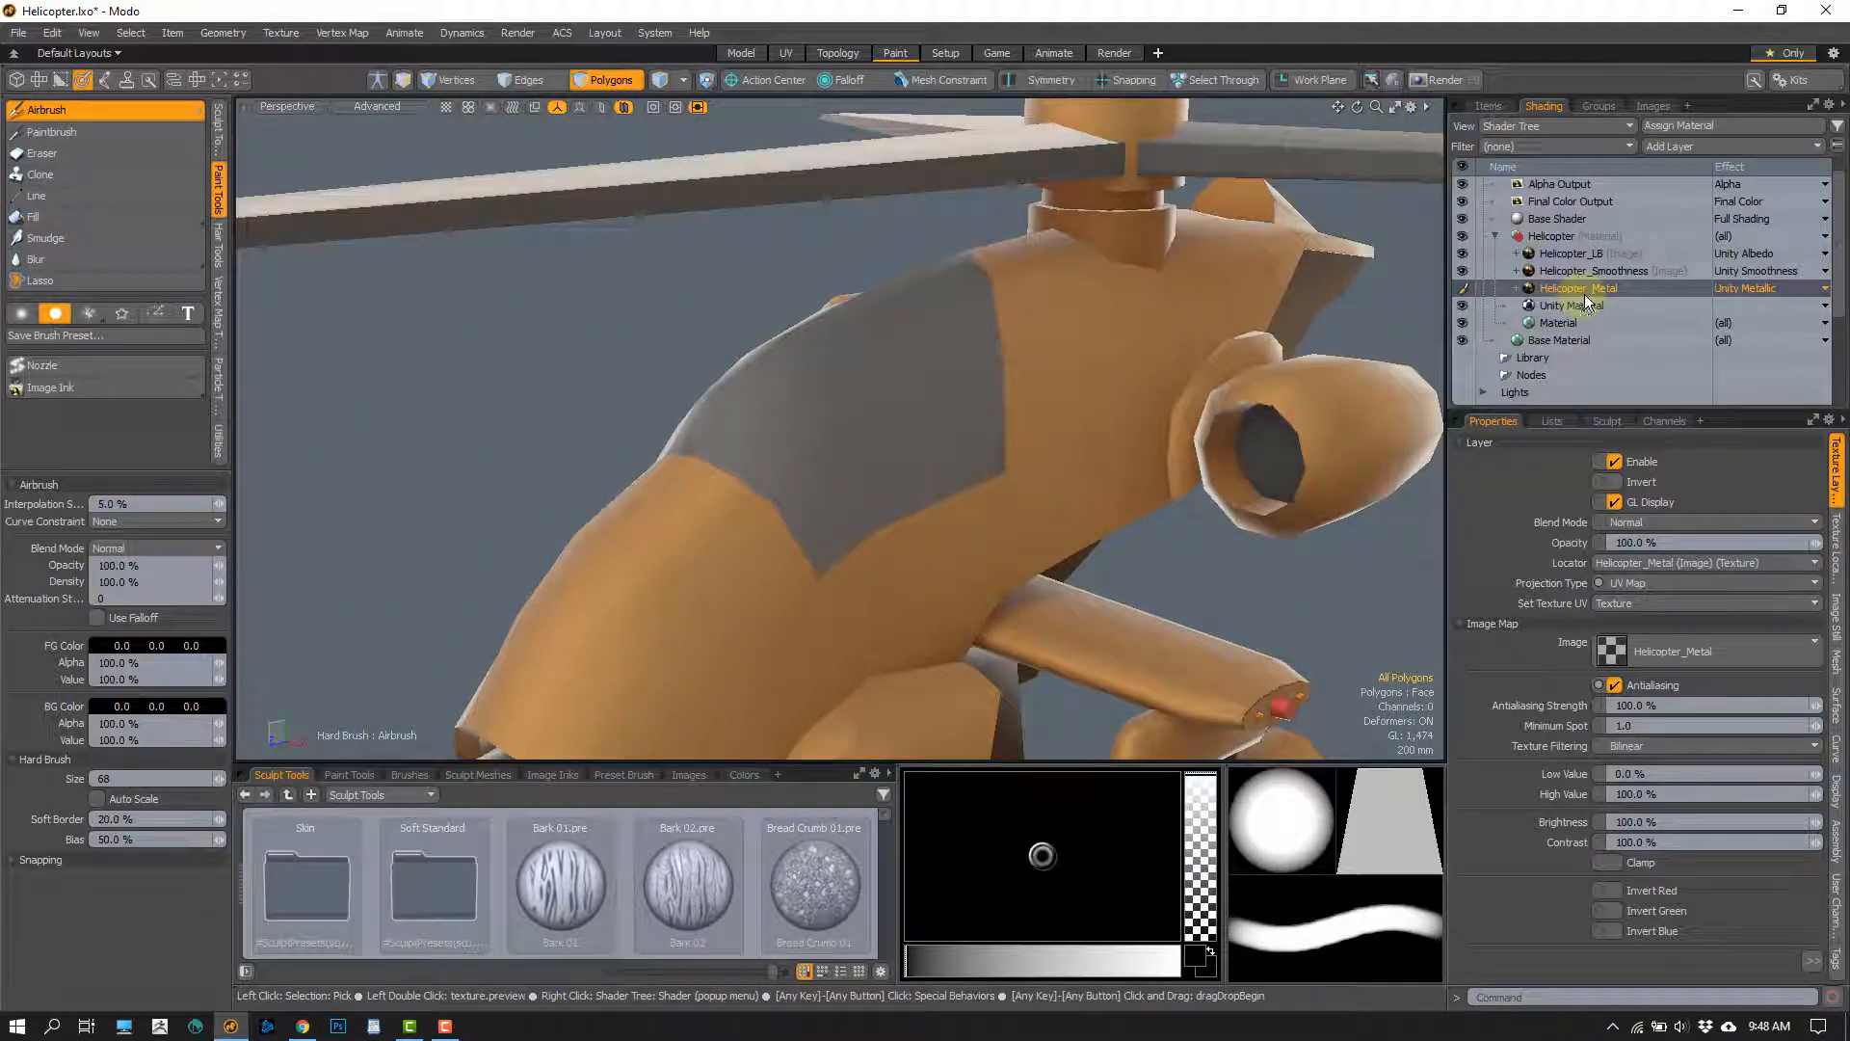
Set the foreground colour to 0.92 grey and airbrush the canopy with it on the Helicopter_Smoothness layer
left_click(1597, 270)
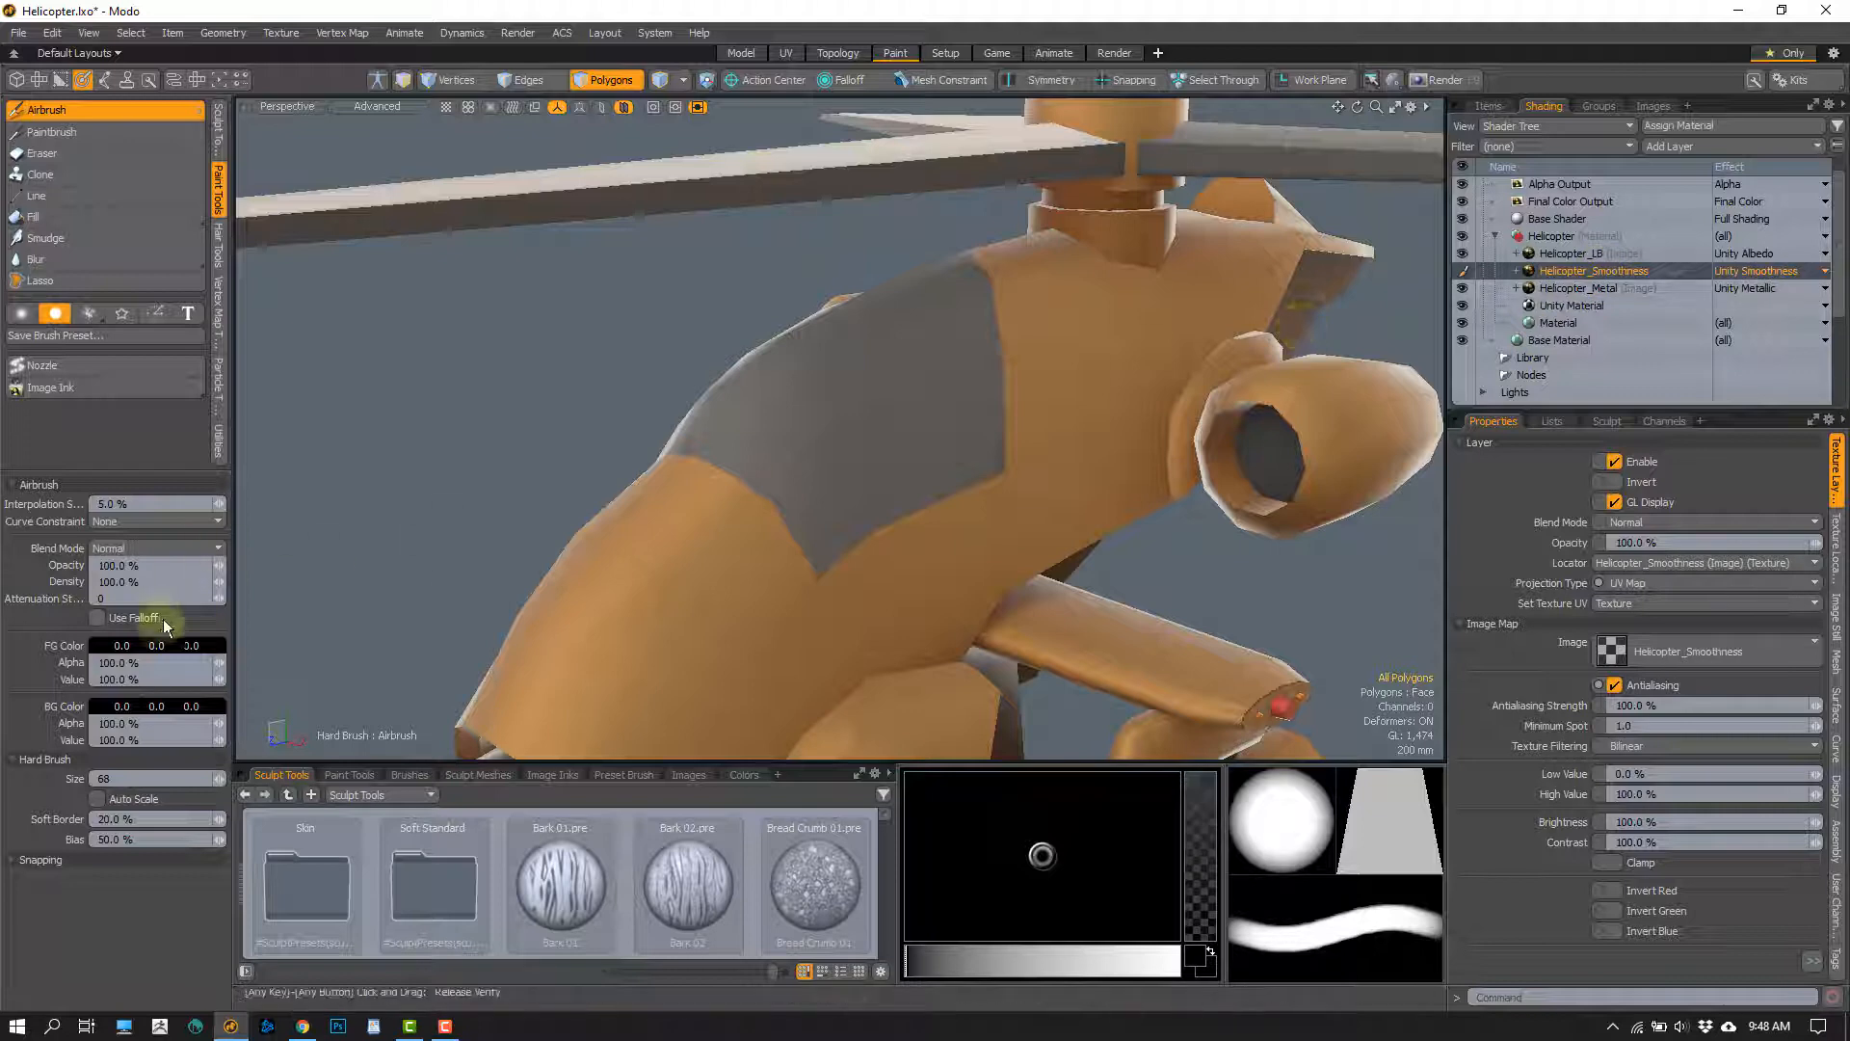
left_click(151, 651)
left_click(508, 682)
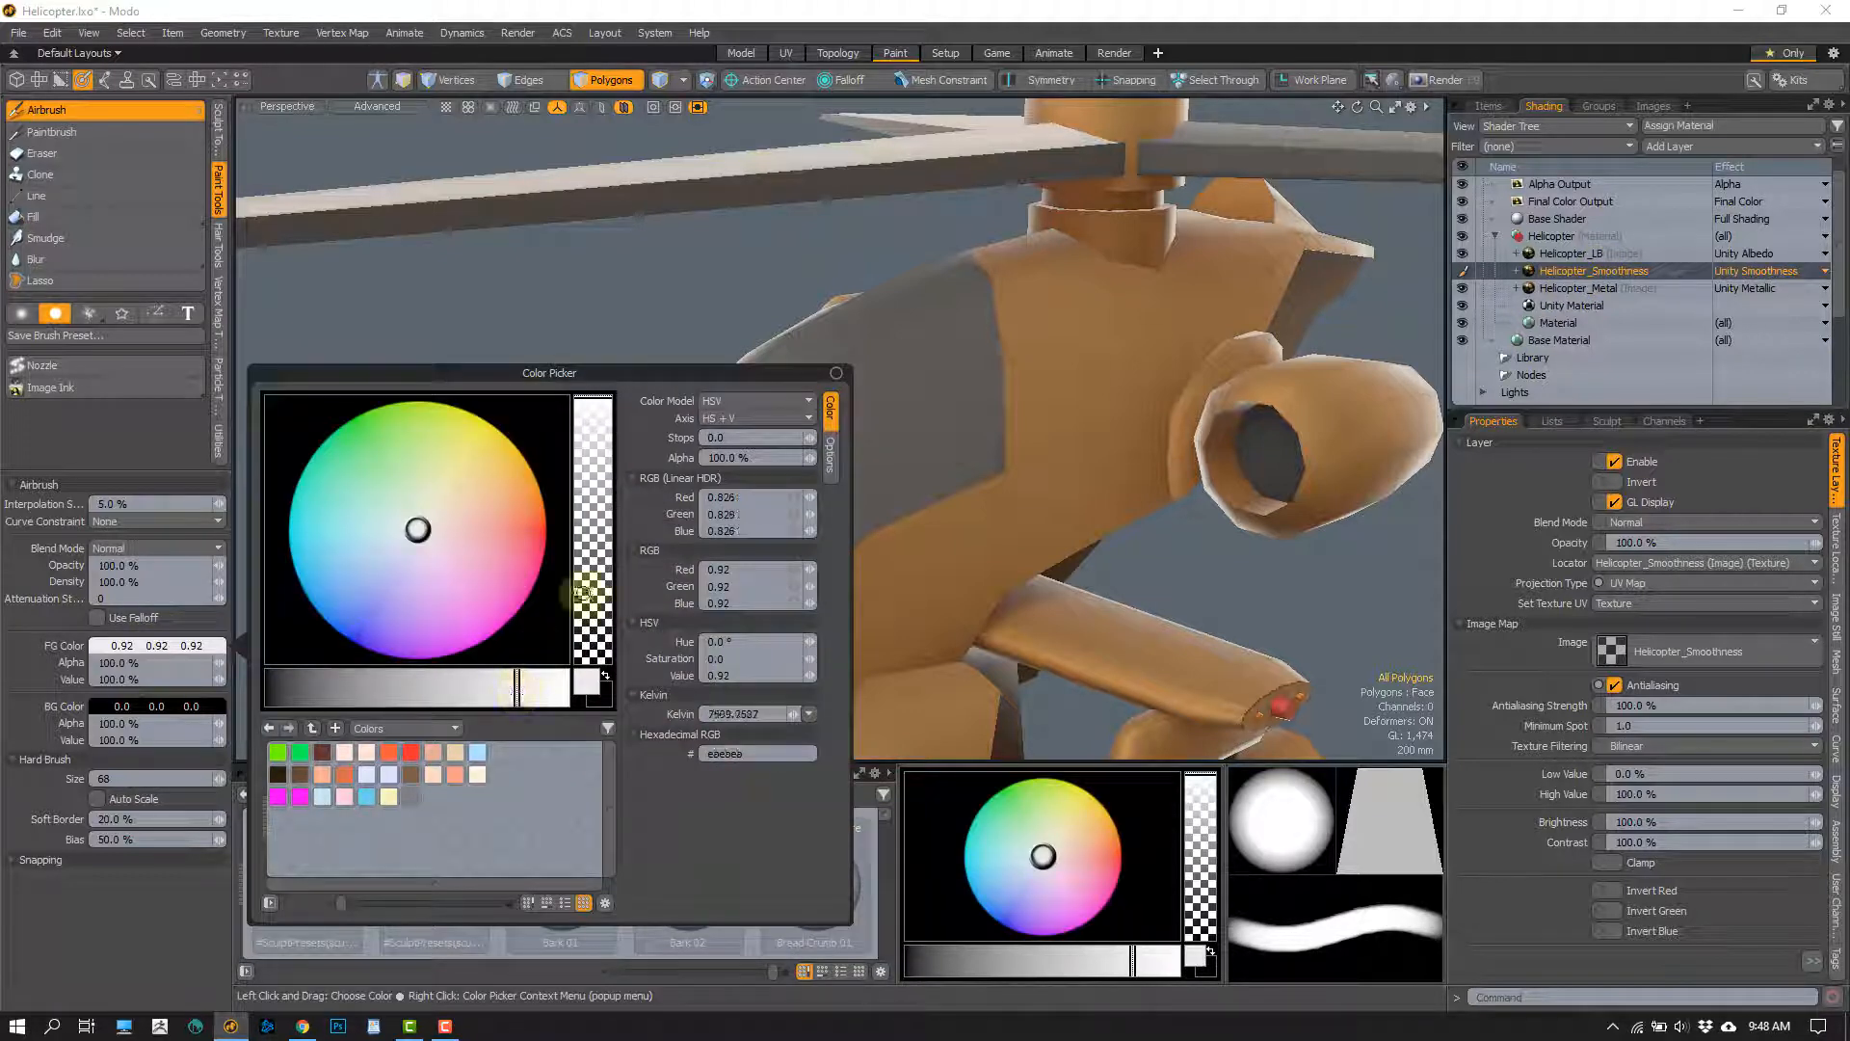
scroll(843, 361, "up", 8)
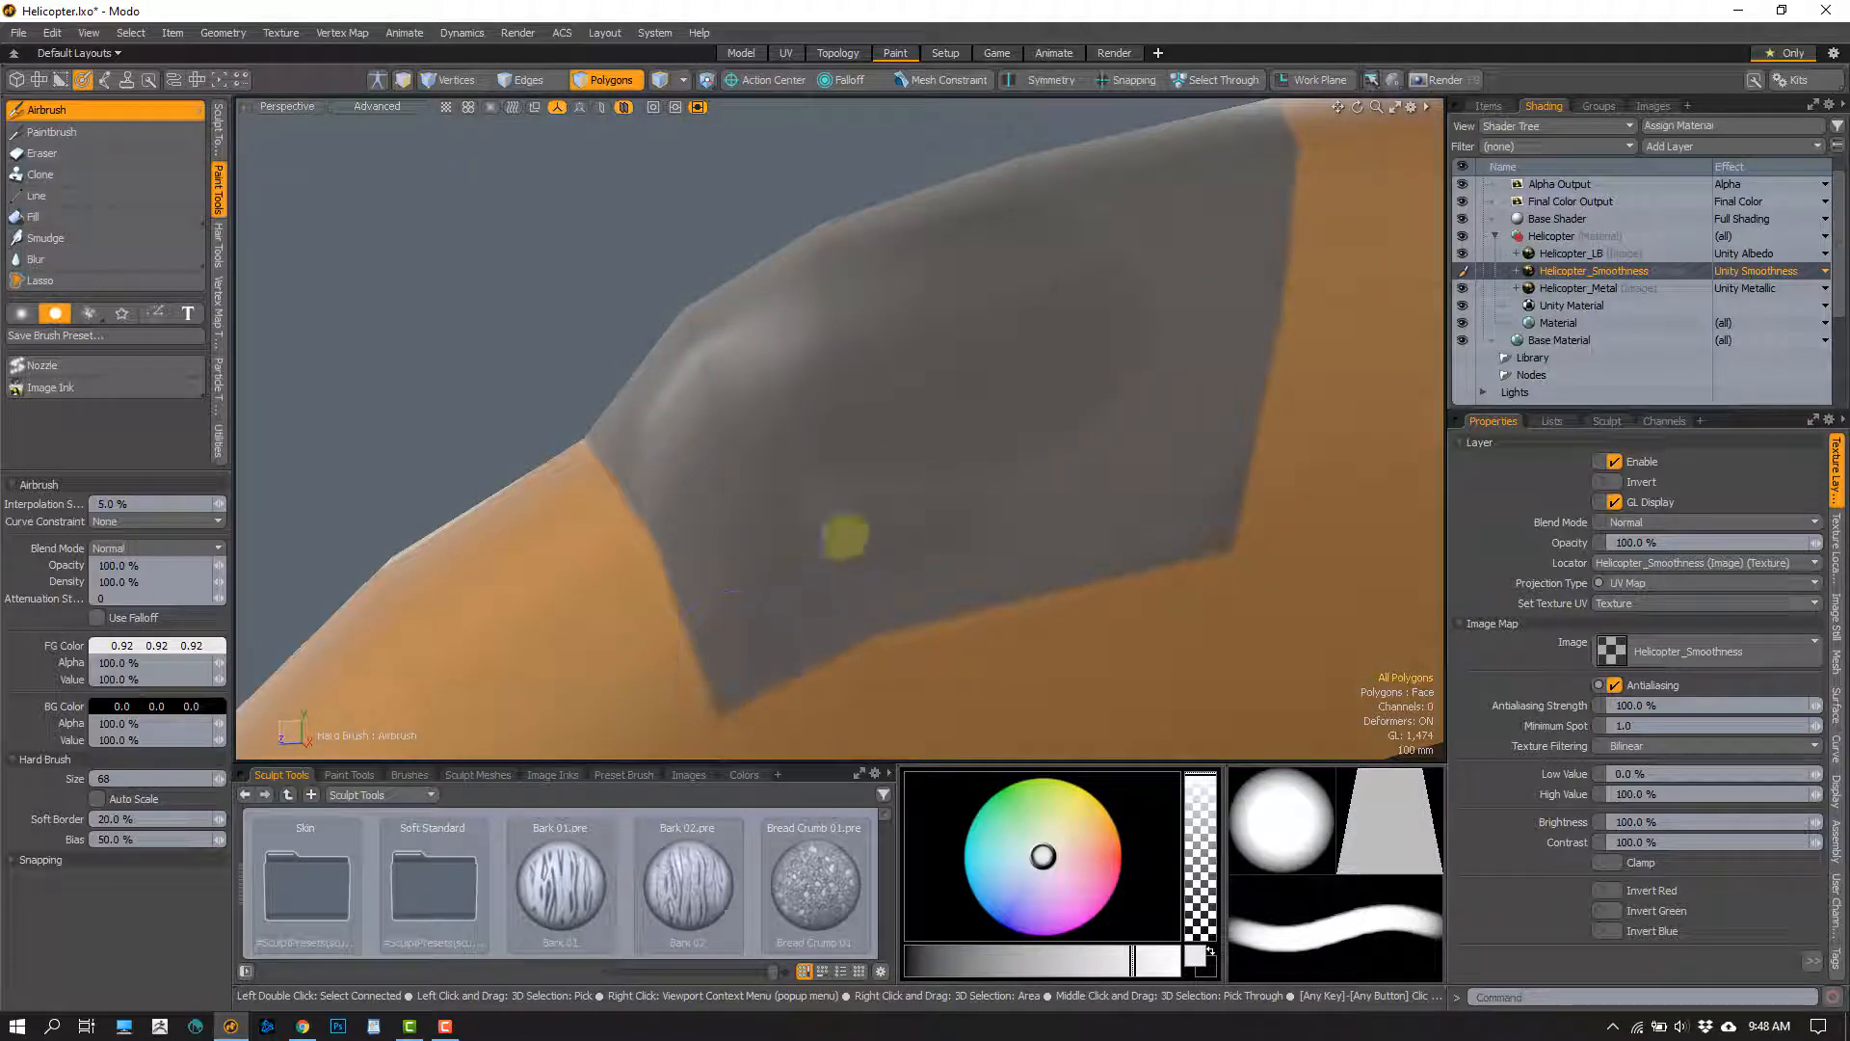
left_click_drag(760, 405, 770, 438, "alt")
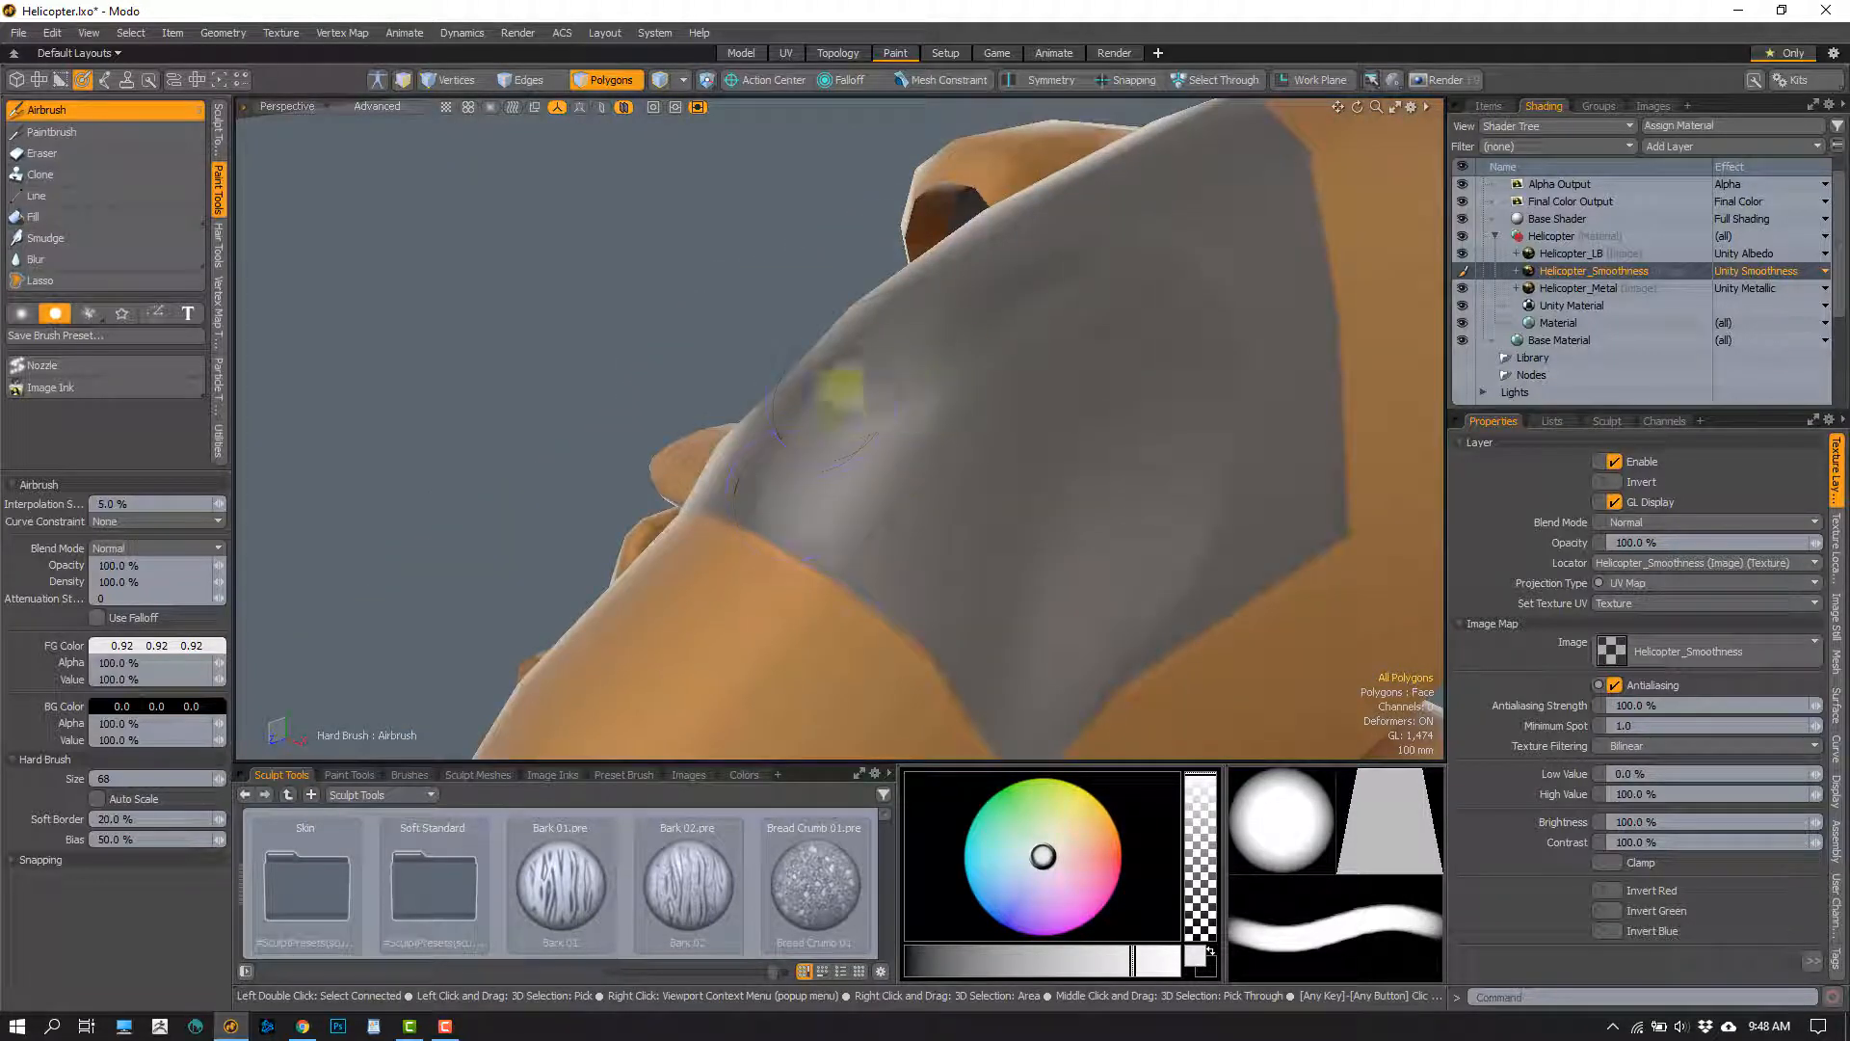
left_click_drag(980, 383, 692, 456, "alt")
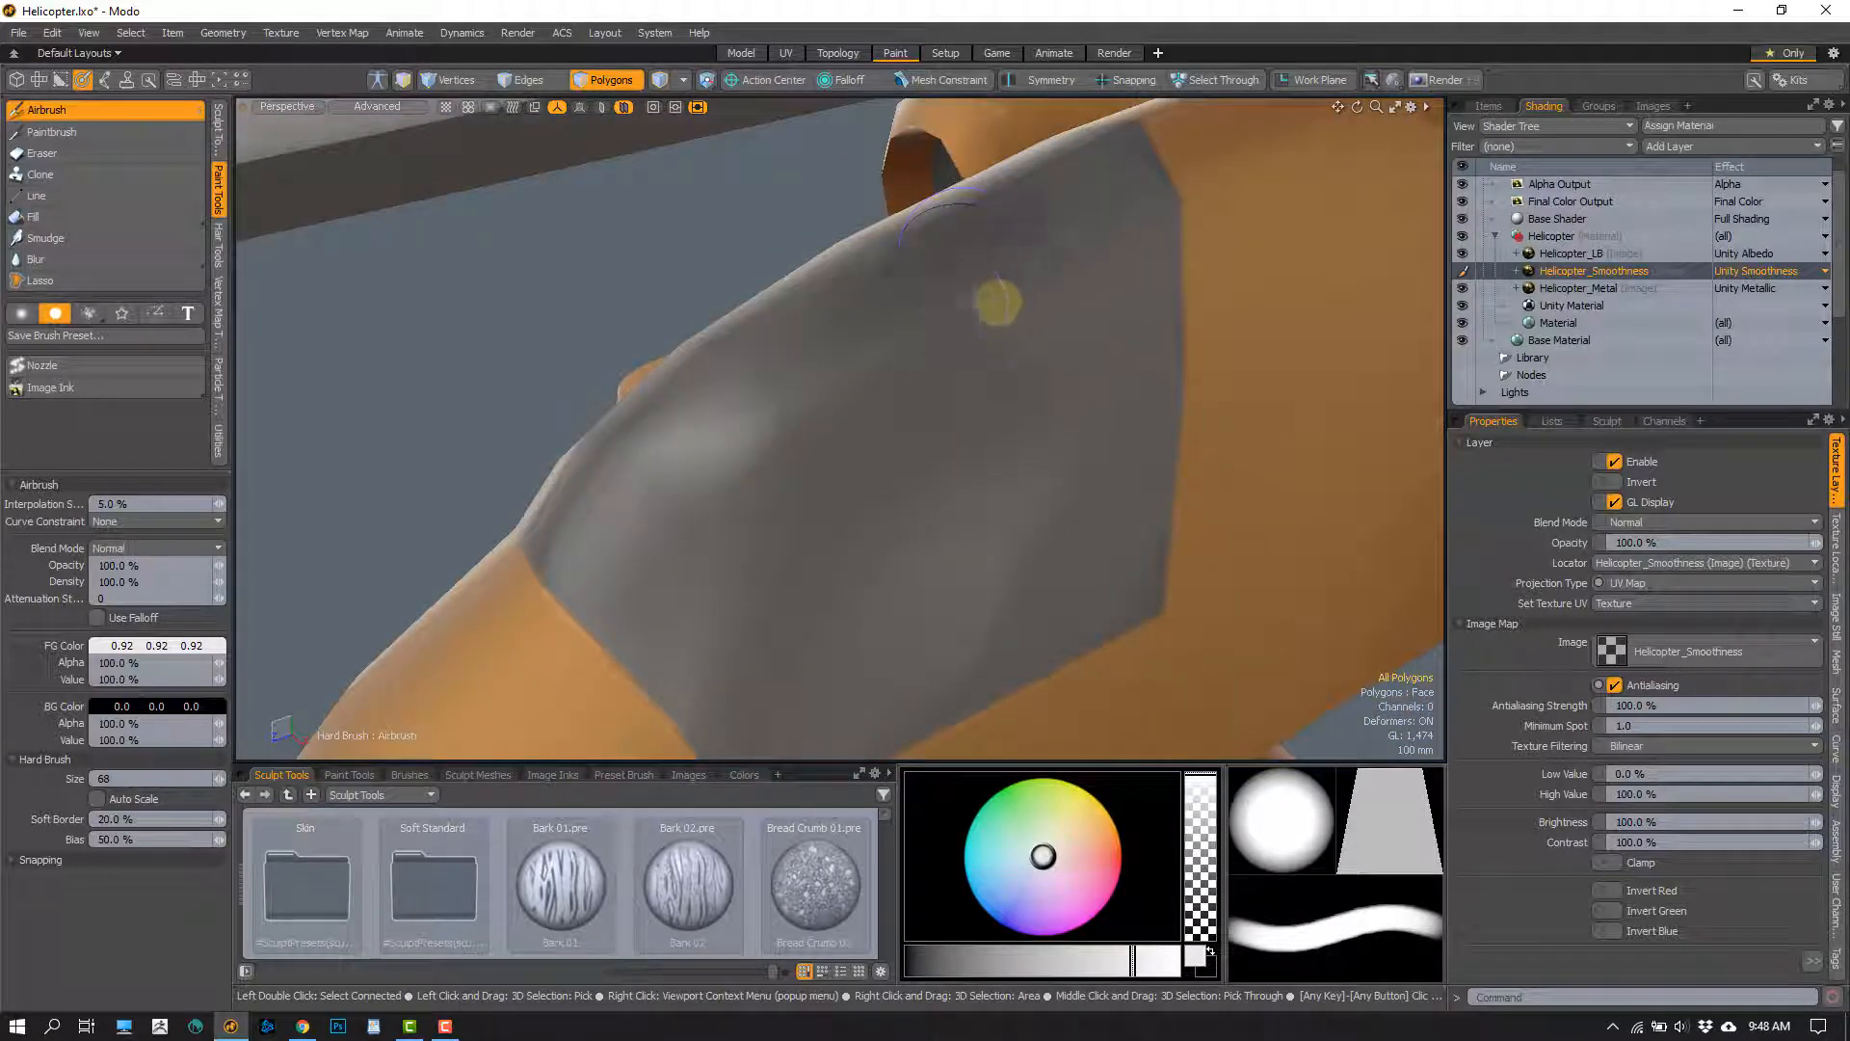
Set the foreground colour to 0.95 grey and airbrush the front and lower part of the canopy on the Helicopter_Smoothness layer
left_click(160, 645)
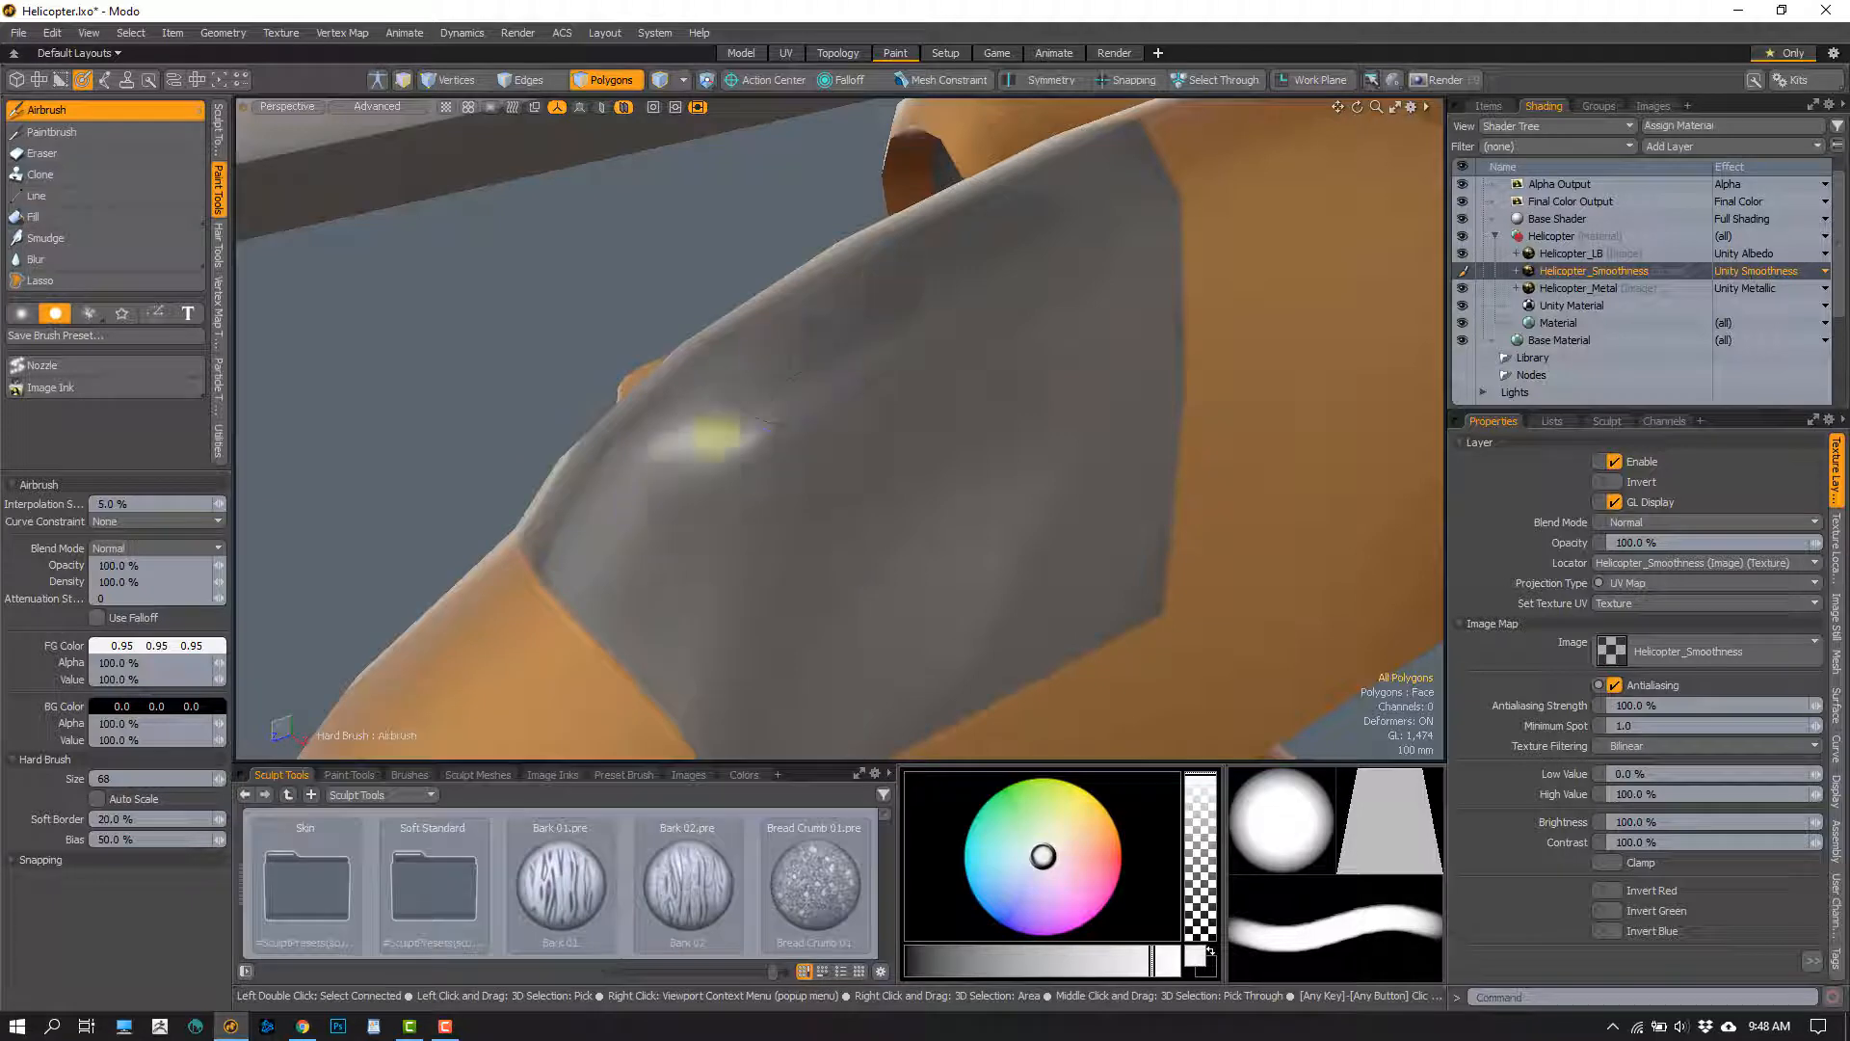
left_click_drag(842, 572, 761, 467, "alt")
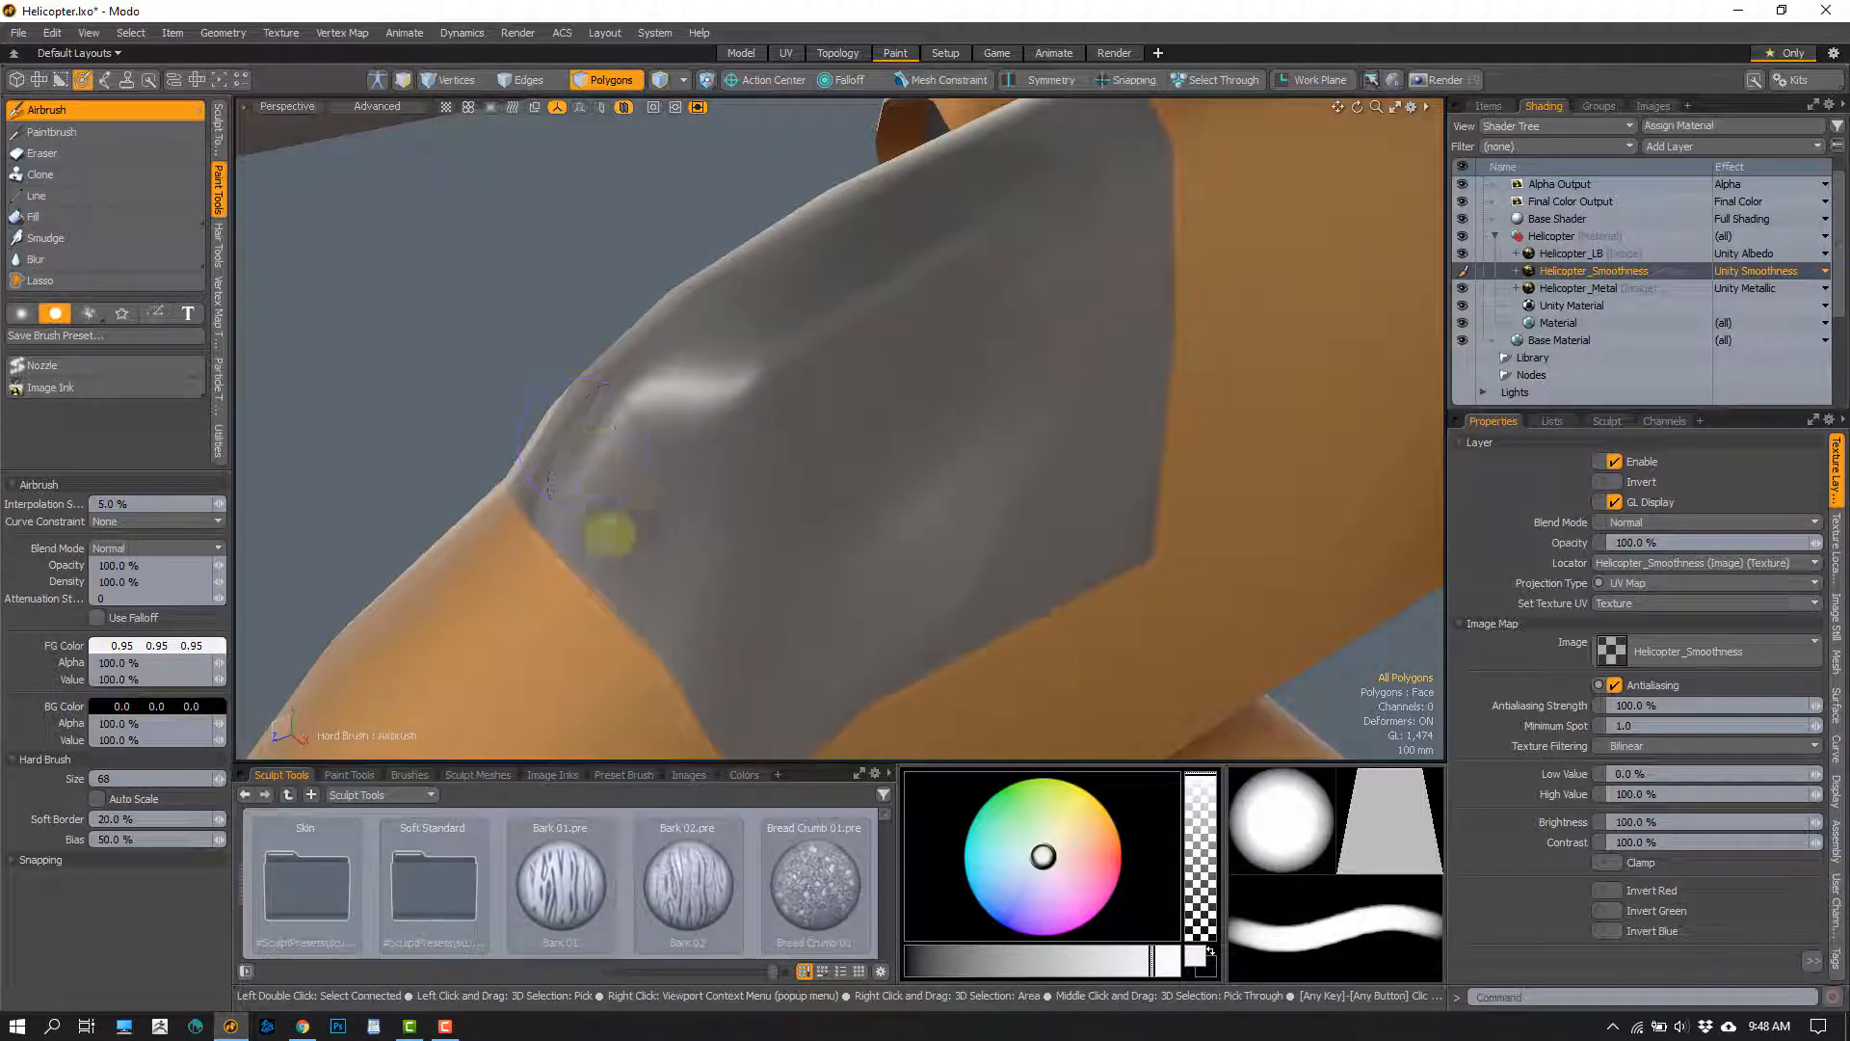
left_click_drag(695, 545, 535, 462, "alt")
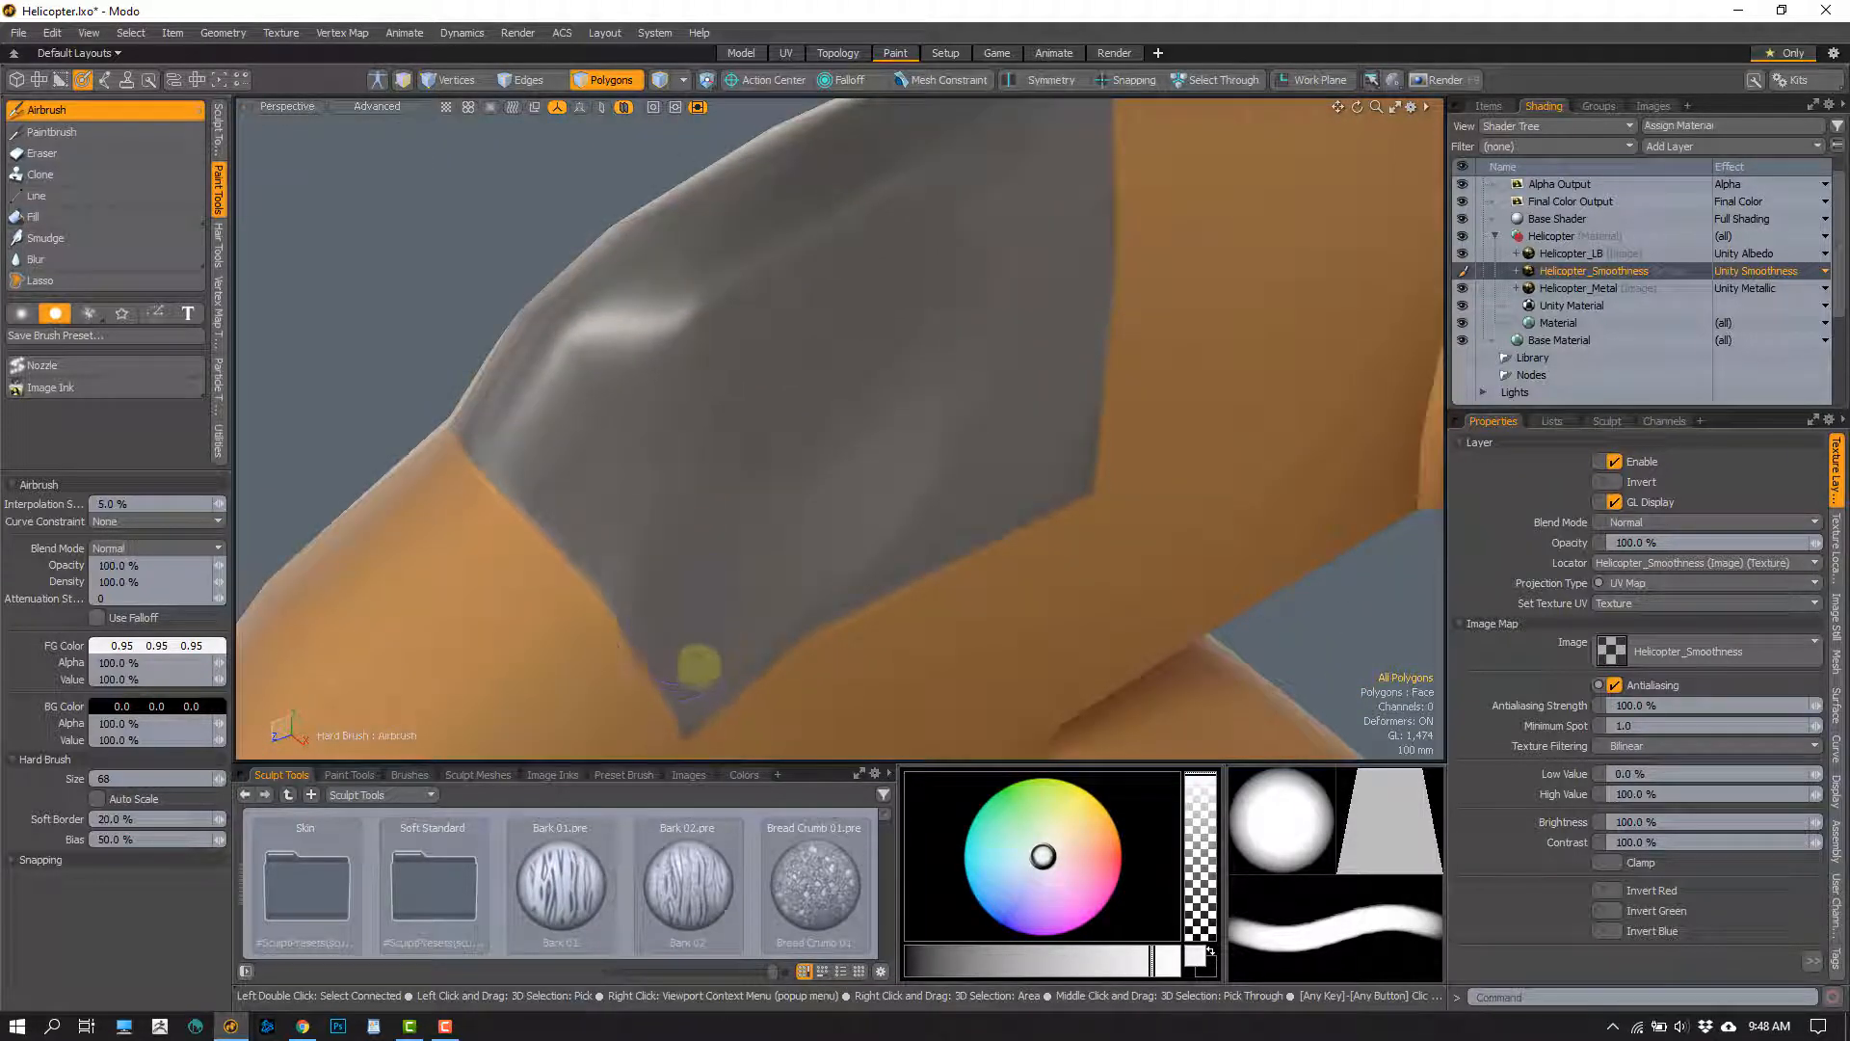
left_click_drag(708, 323, 598, 511, "alt")
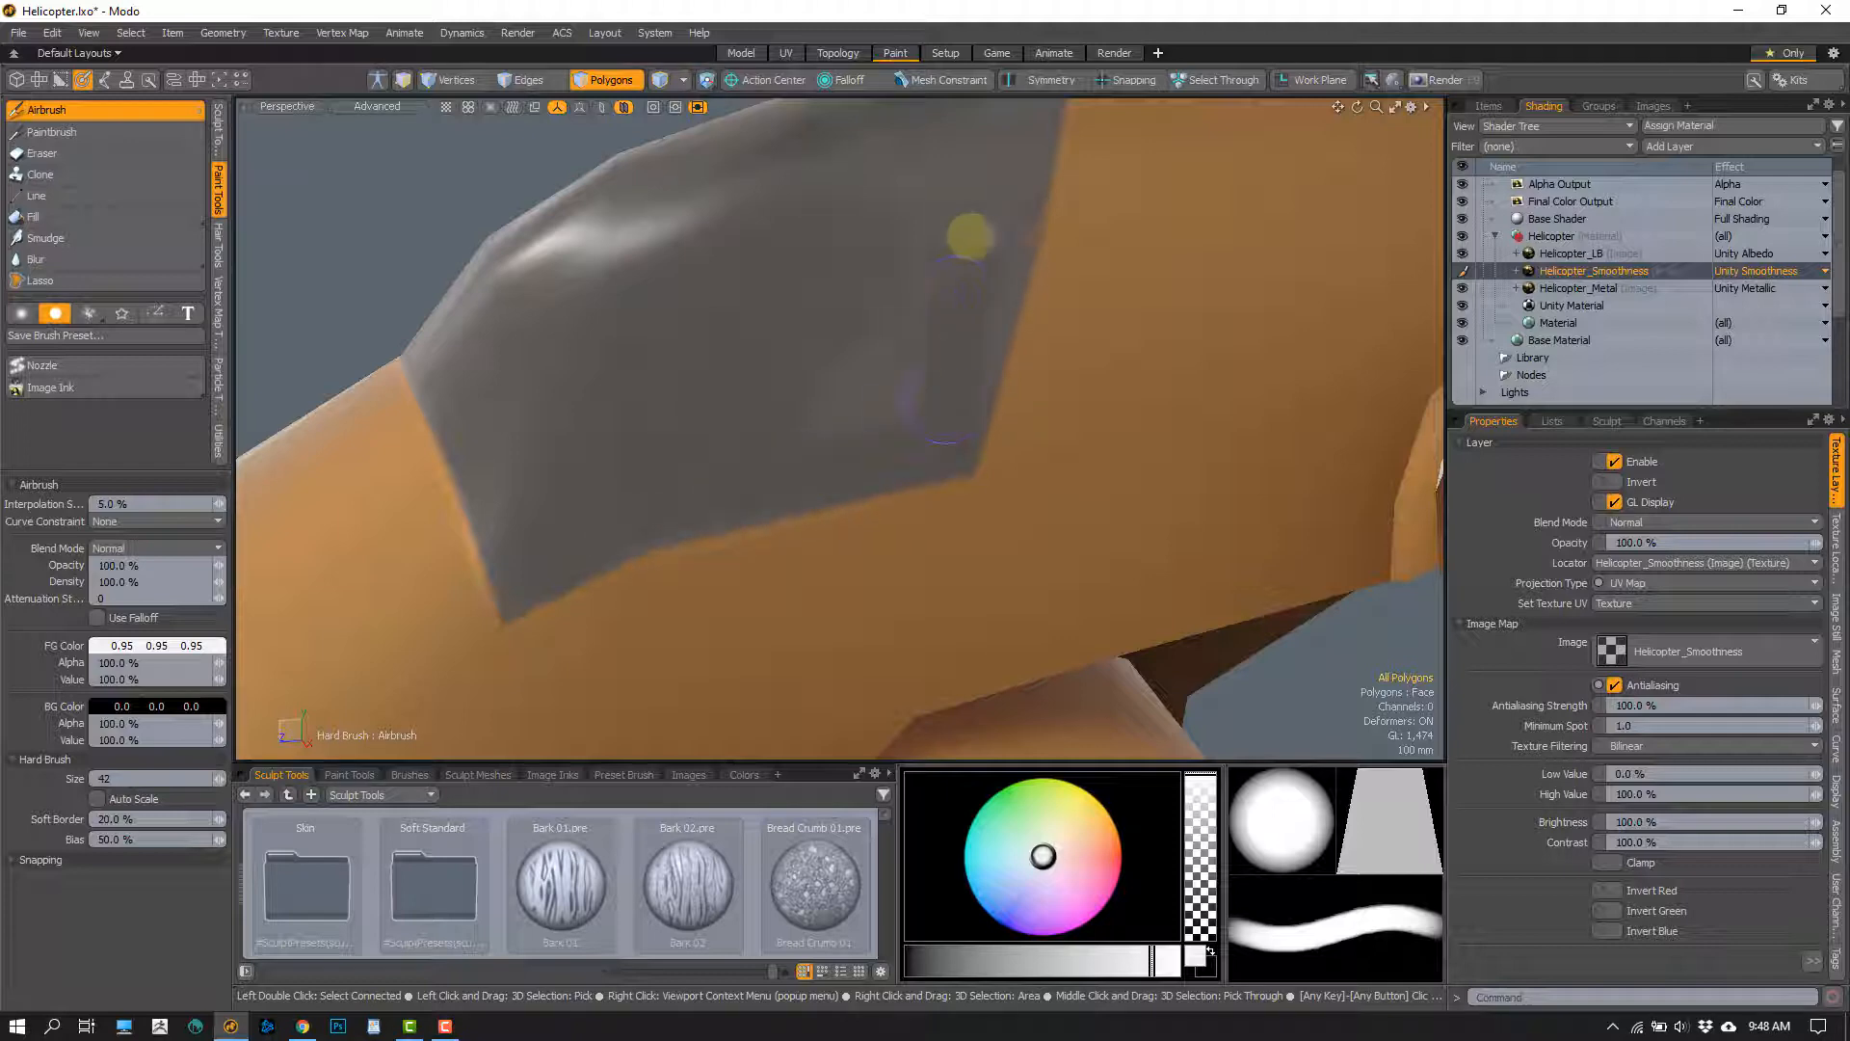
Airbrush the canopy's side and rear edge up to the orange fuselage with 0.95 grey, adjusting the brush size to 52
mouse_move(862, 371)
left_mouse_down("alt")
mouse_move(813, 405)
mouse_move(745, 397)
left_mouse_up("alt")
right_click_drag(747, 393, 788, 393)
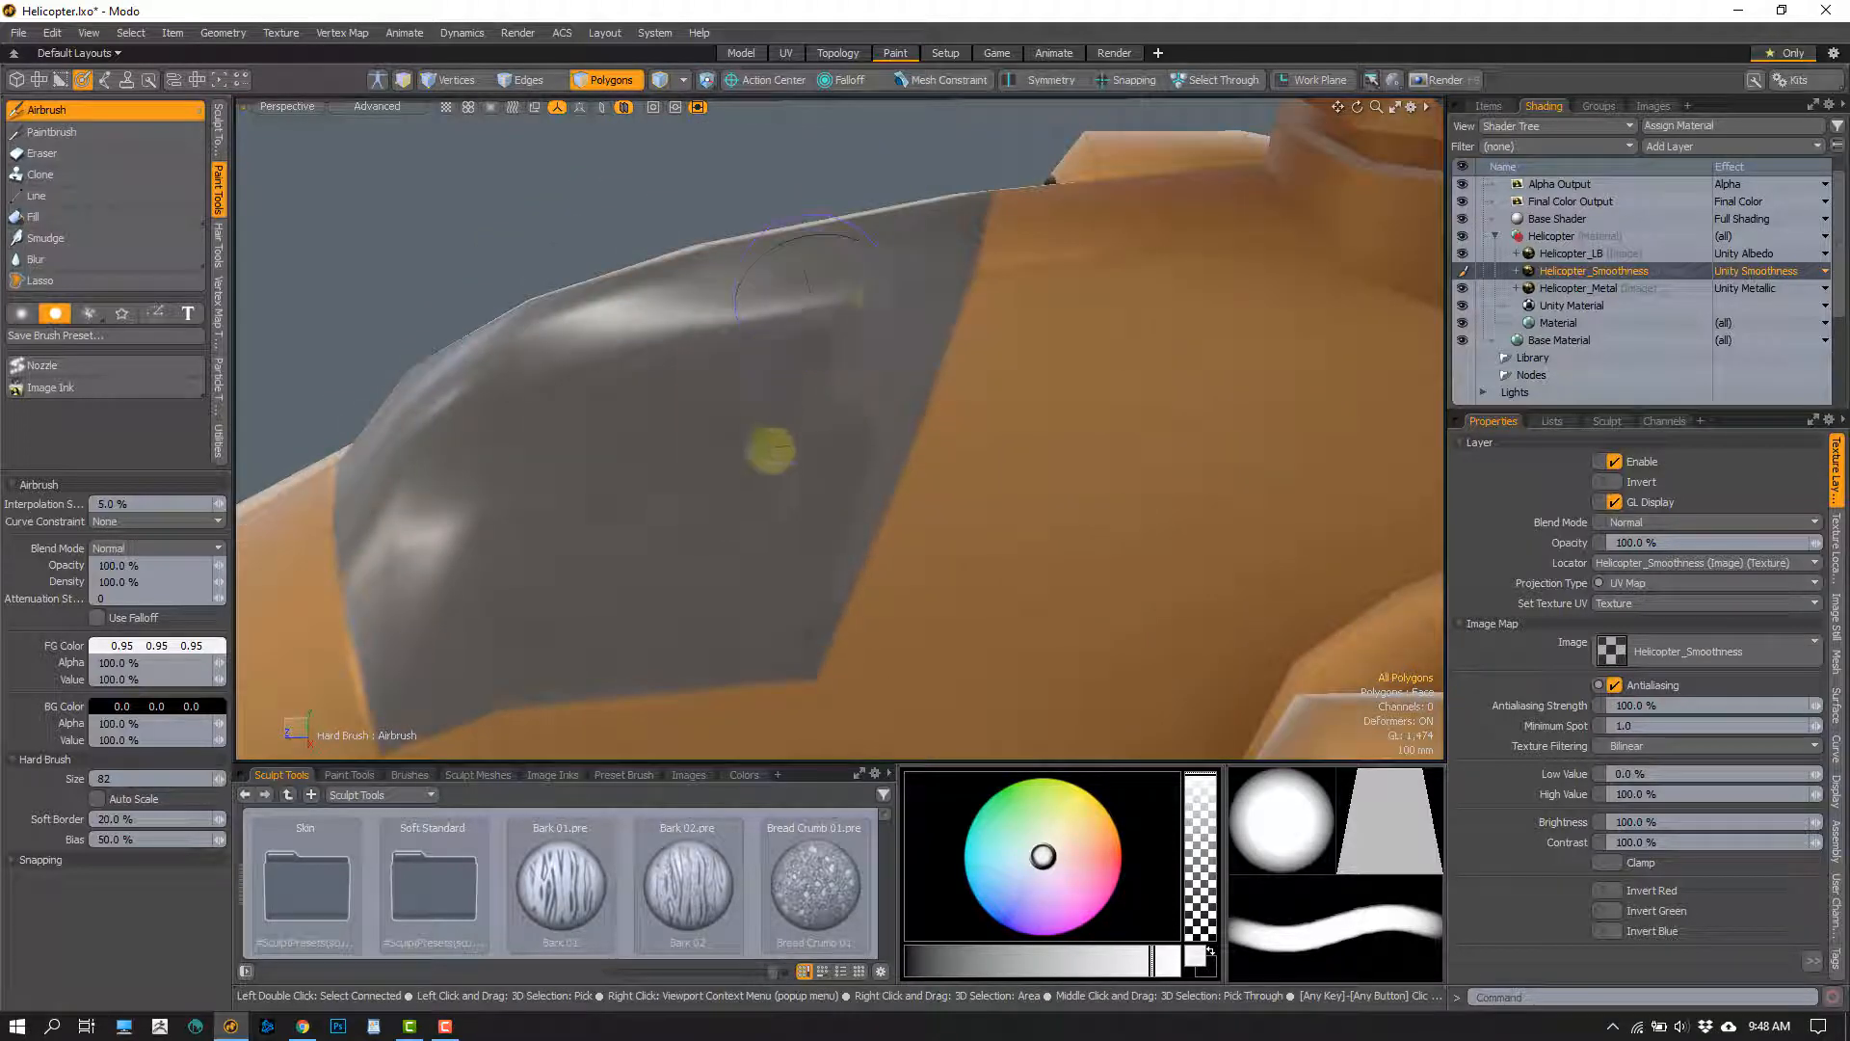
left_click_drag(816, 449, 891, 266, "alt")
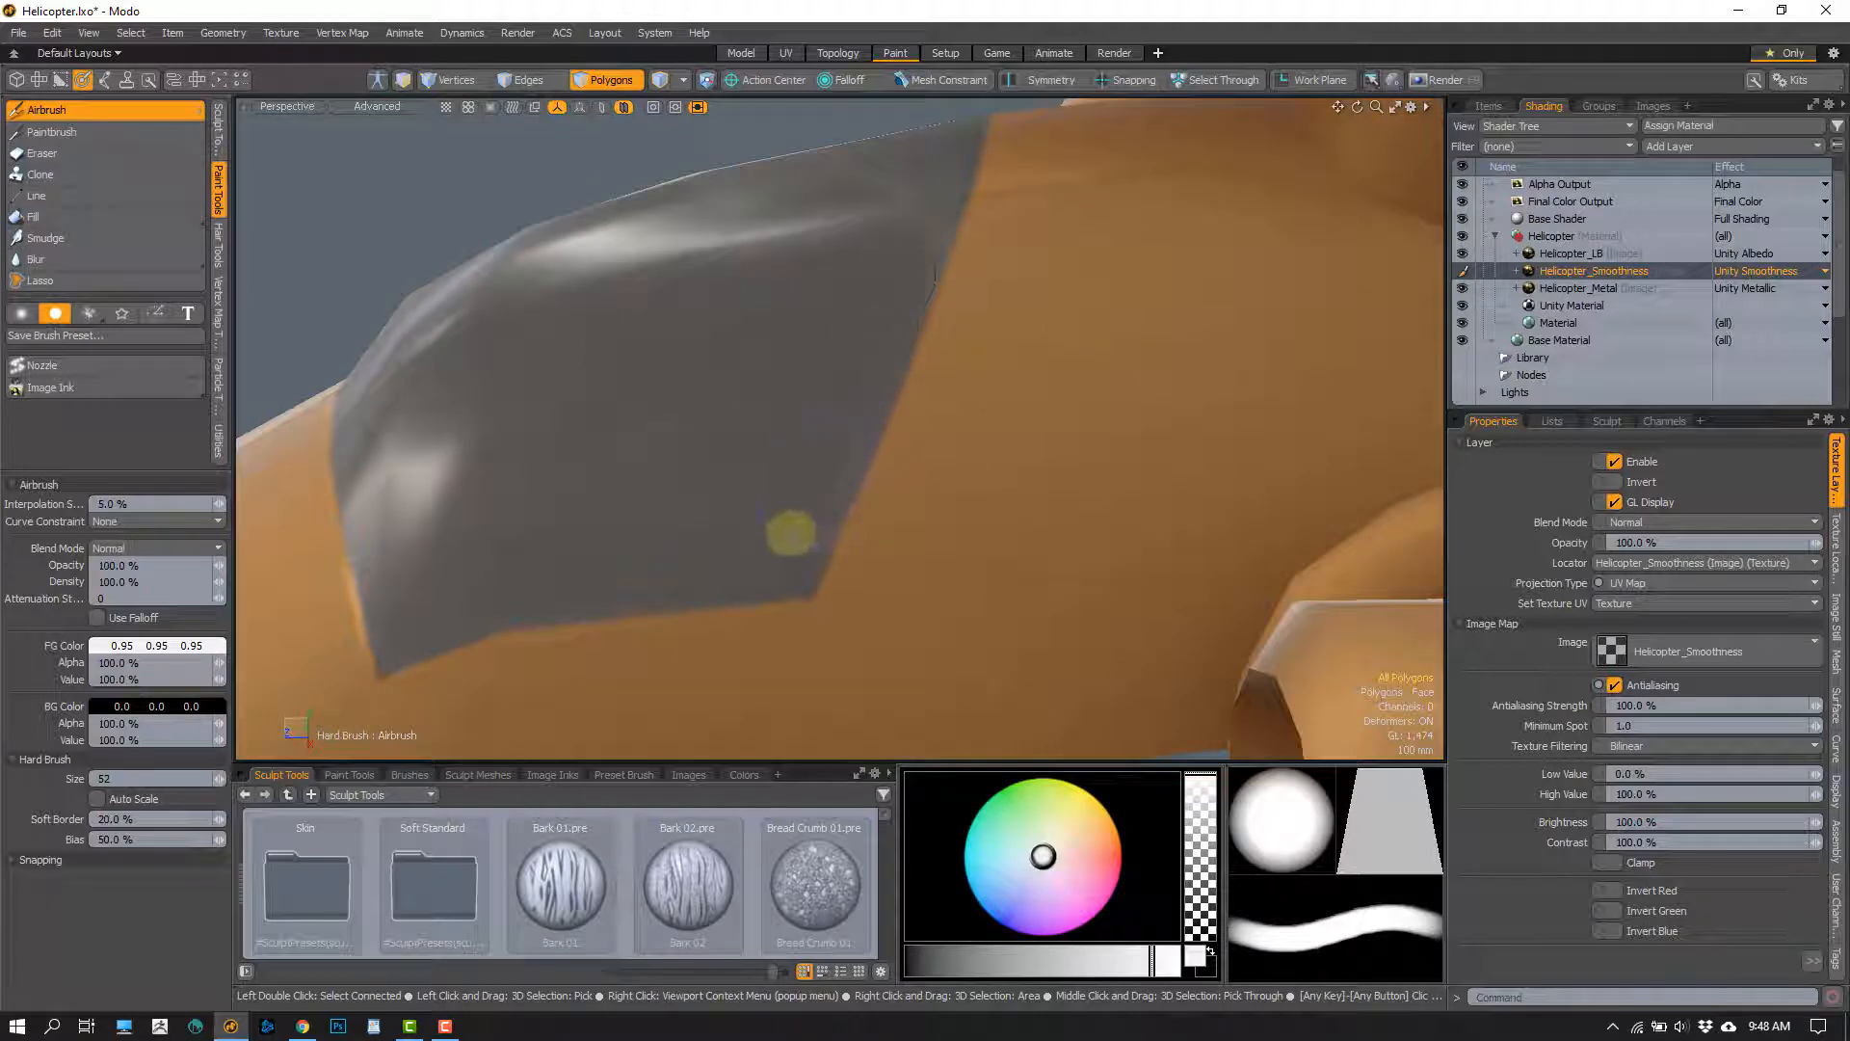
mouse_move(858, 376)
left_mouse_down("alt")
mouse_move(830, 415)
mouse_move(867, 383)
left_mouse_up("alt")
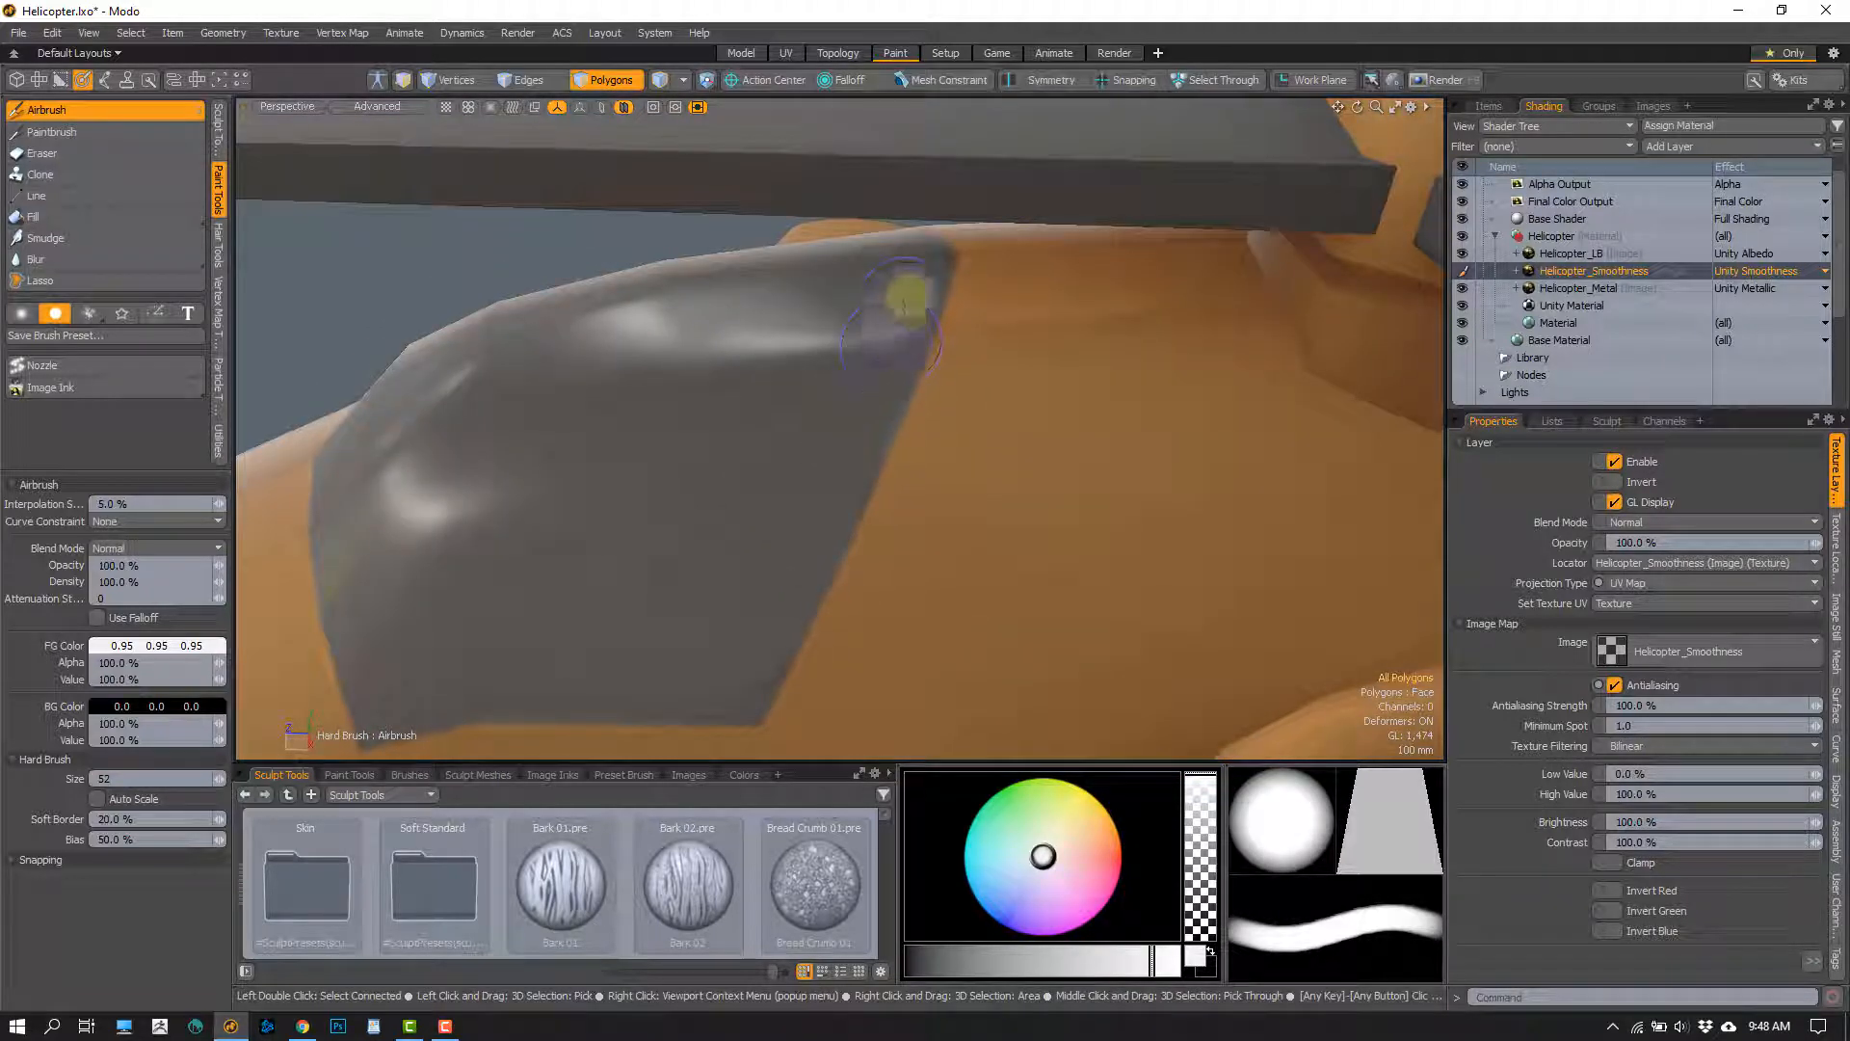
left_click_drag(729, 467, 835, 341, "alt")
left_click_drag(713, 414, 883, 270, "alt")
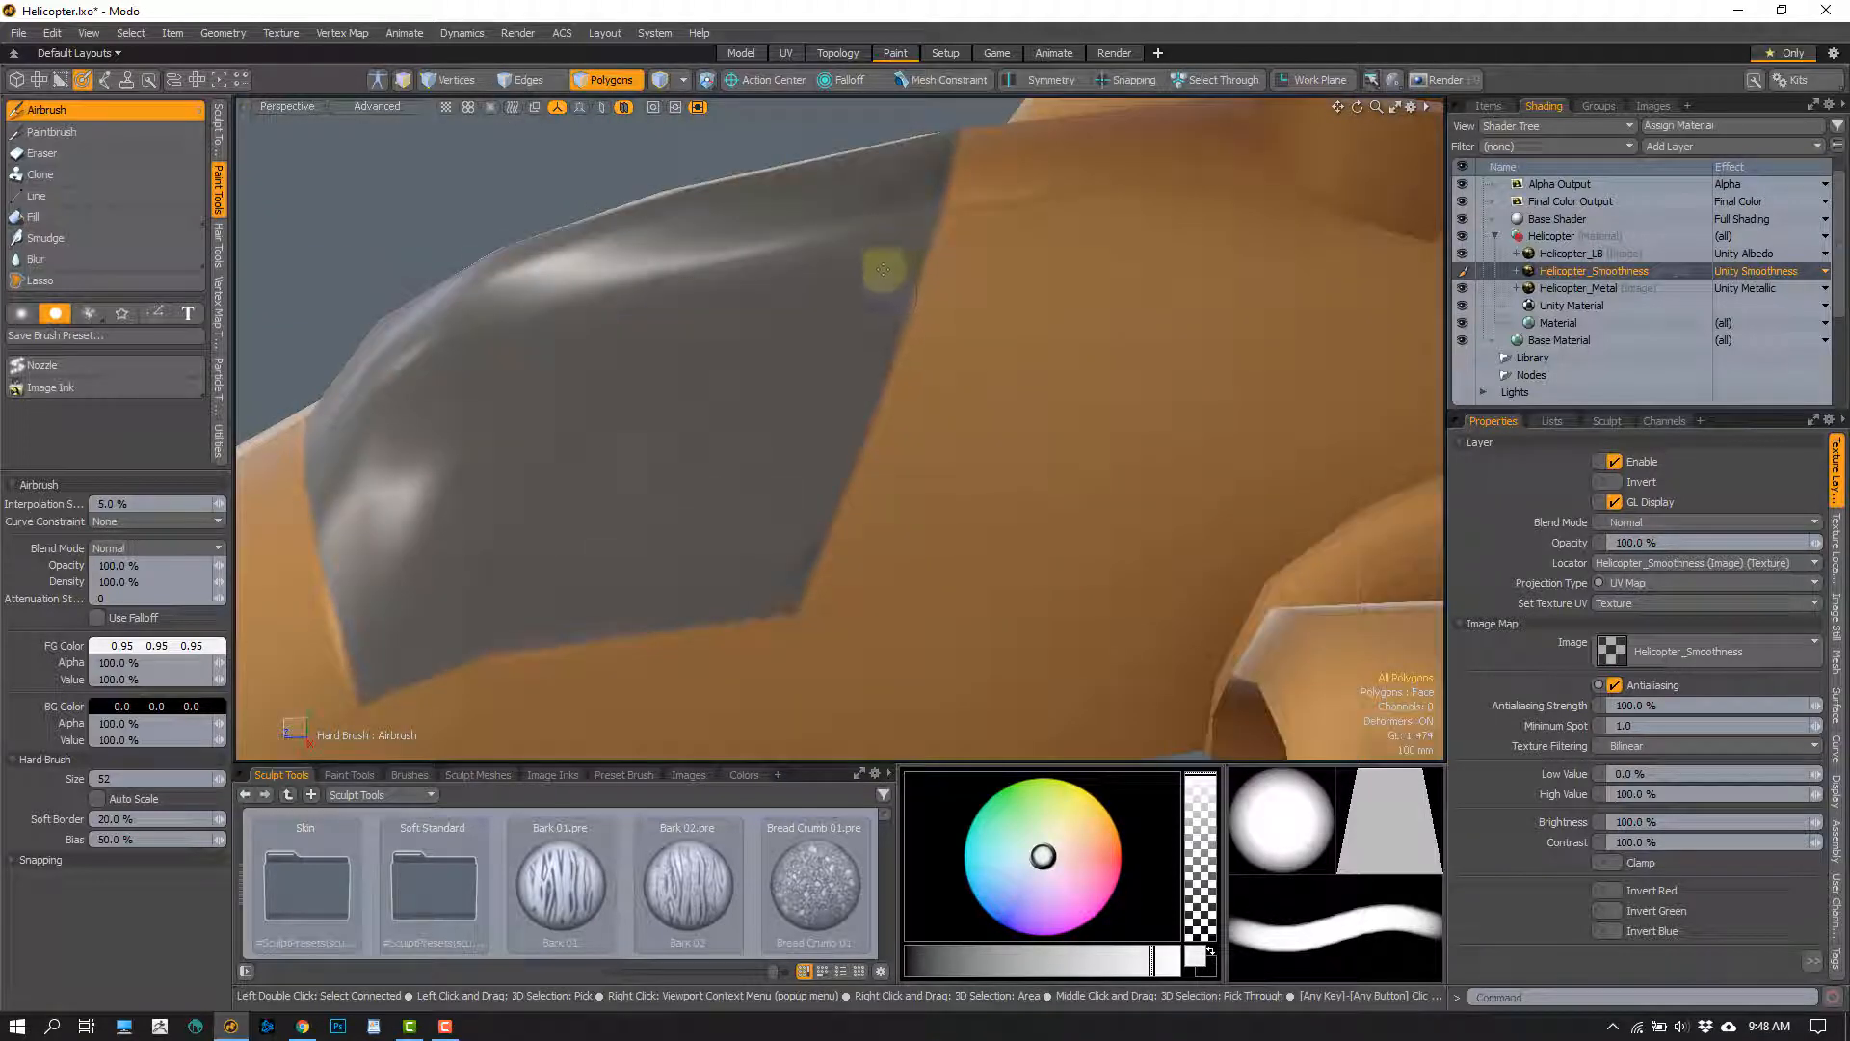
left_click_drag(780, 542, 859, 460, "alt")
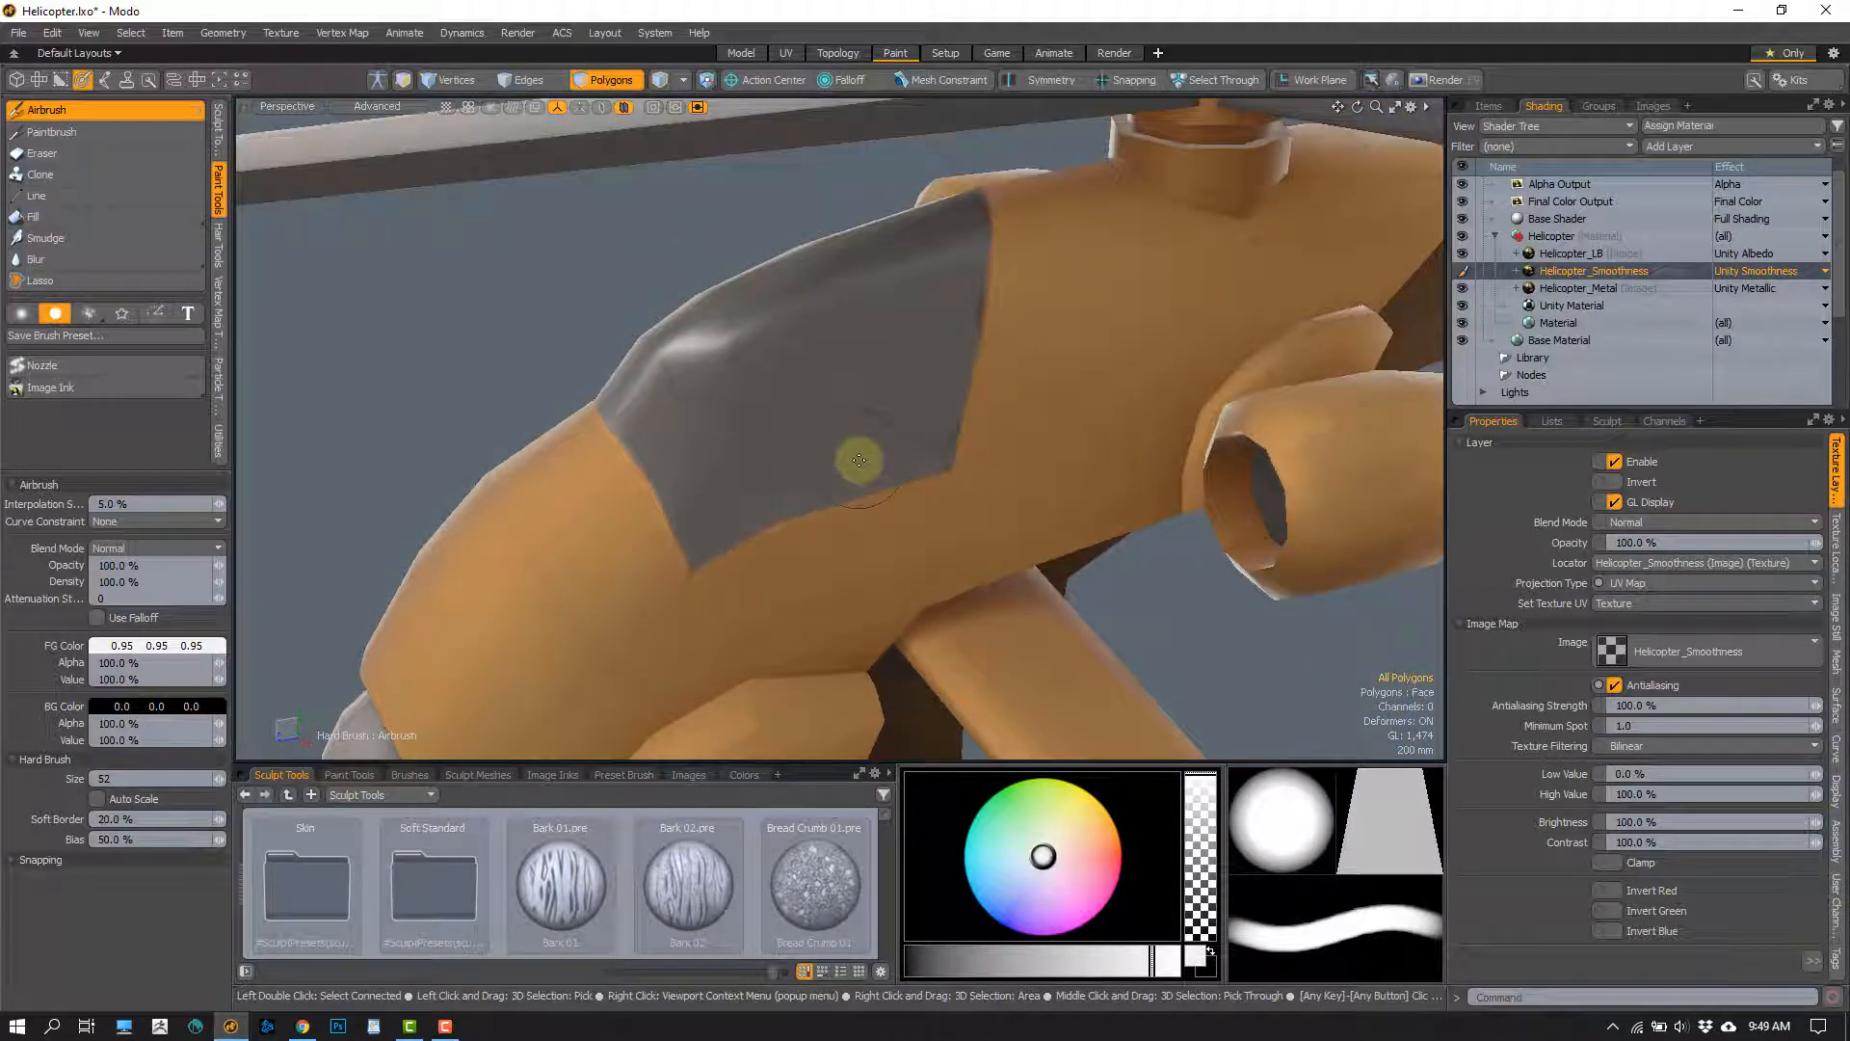
left_click_drag(1028, 384, 839, 324, "alt")
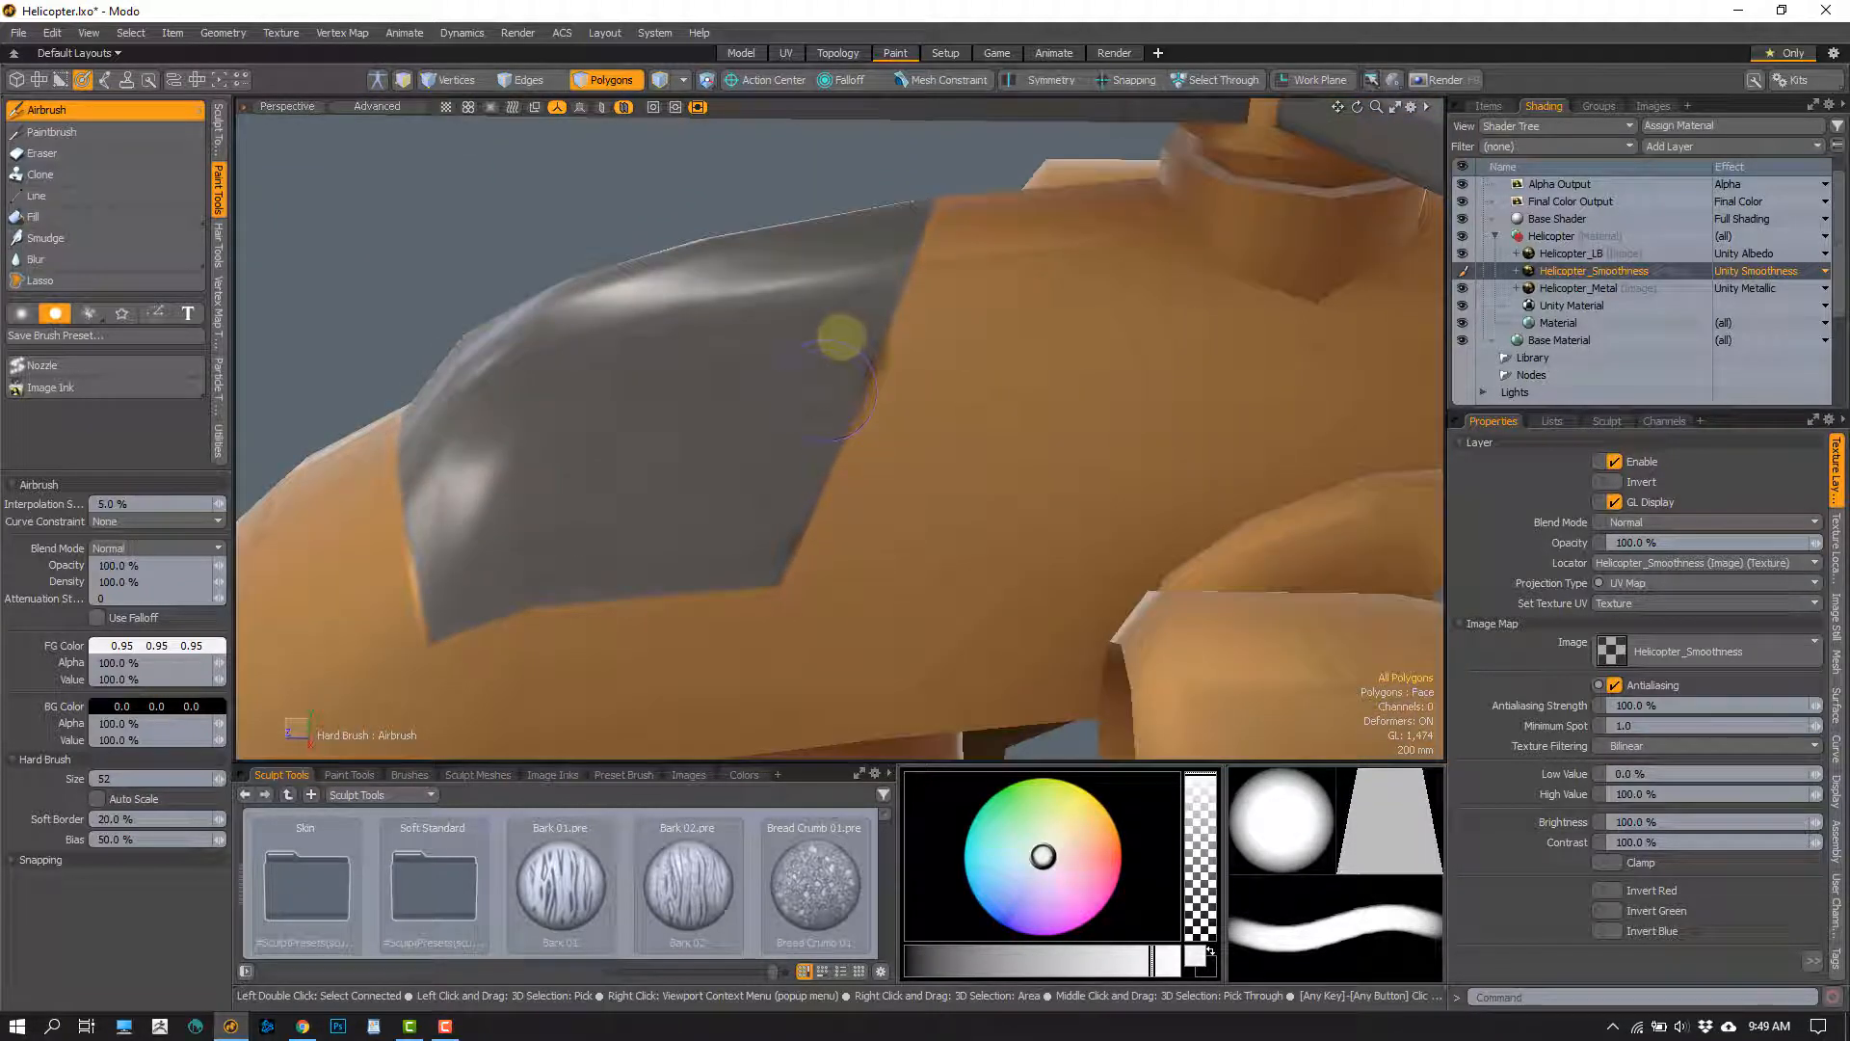
left_click_drag(760, 541, 836, 439, "alt")
Select all the canopy polygons and hide the rest of the helicopter to isolate the canopy
key("space")
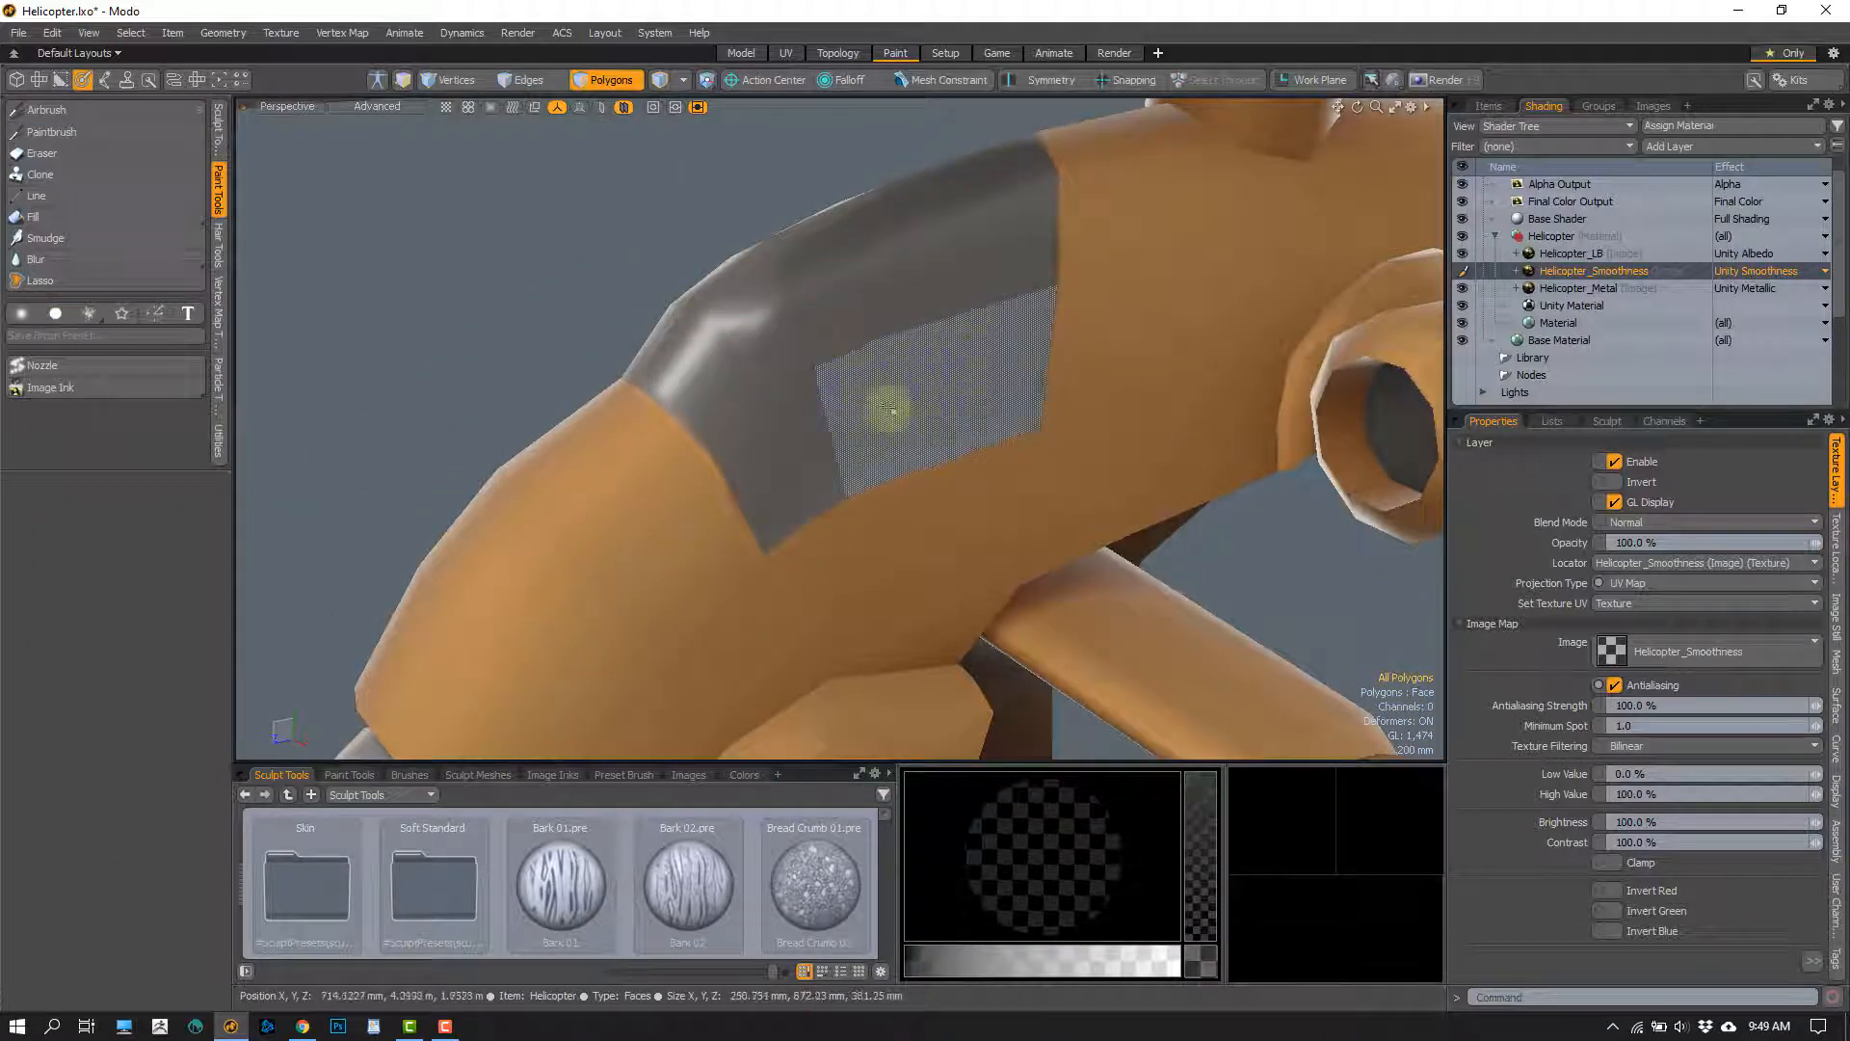
mouse_move(950, 377)
left_mouse_down()
mouse_move(772, 425)
mouse_move(710, 322)
mouse_move(958, 190)
mouse_move(751, 334)
left_mouse_up()
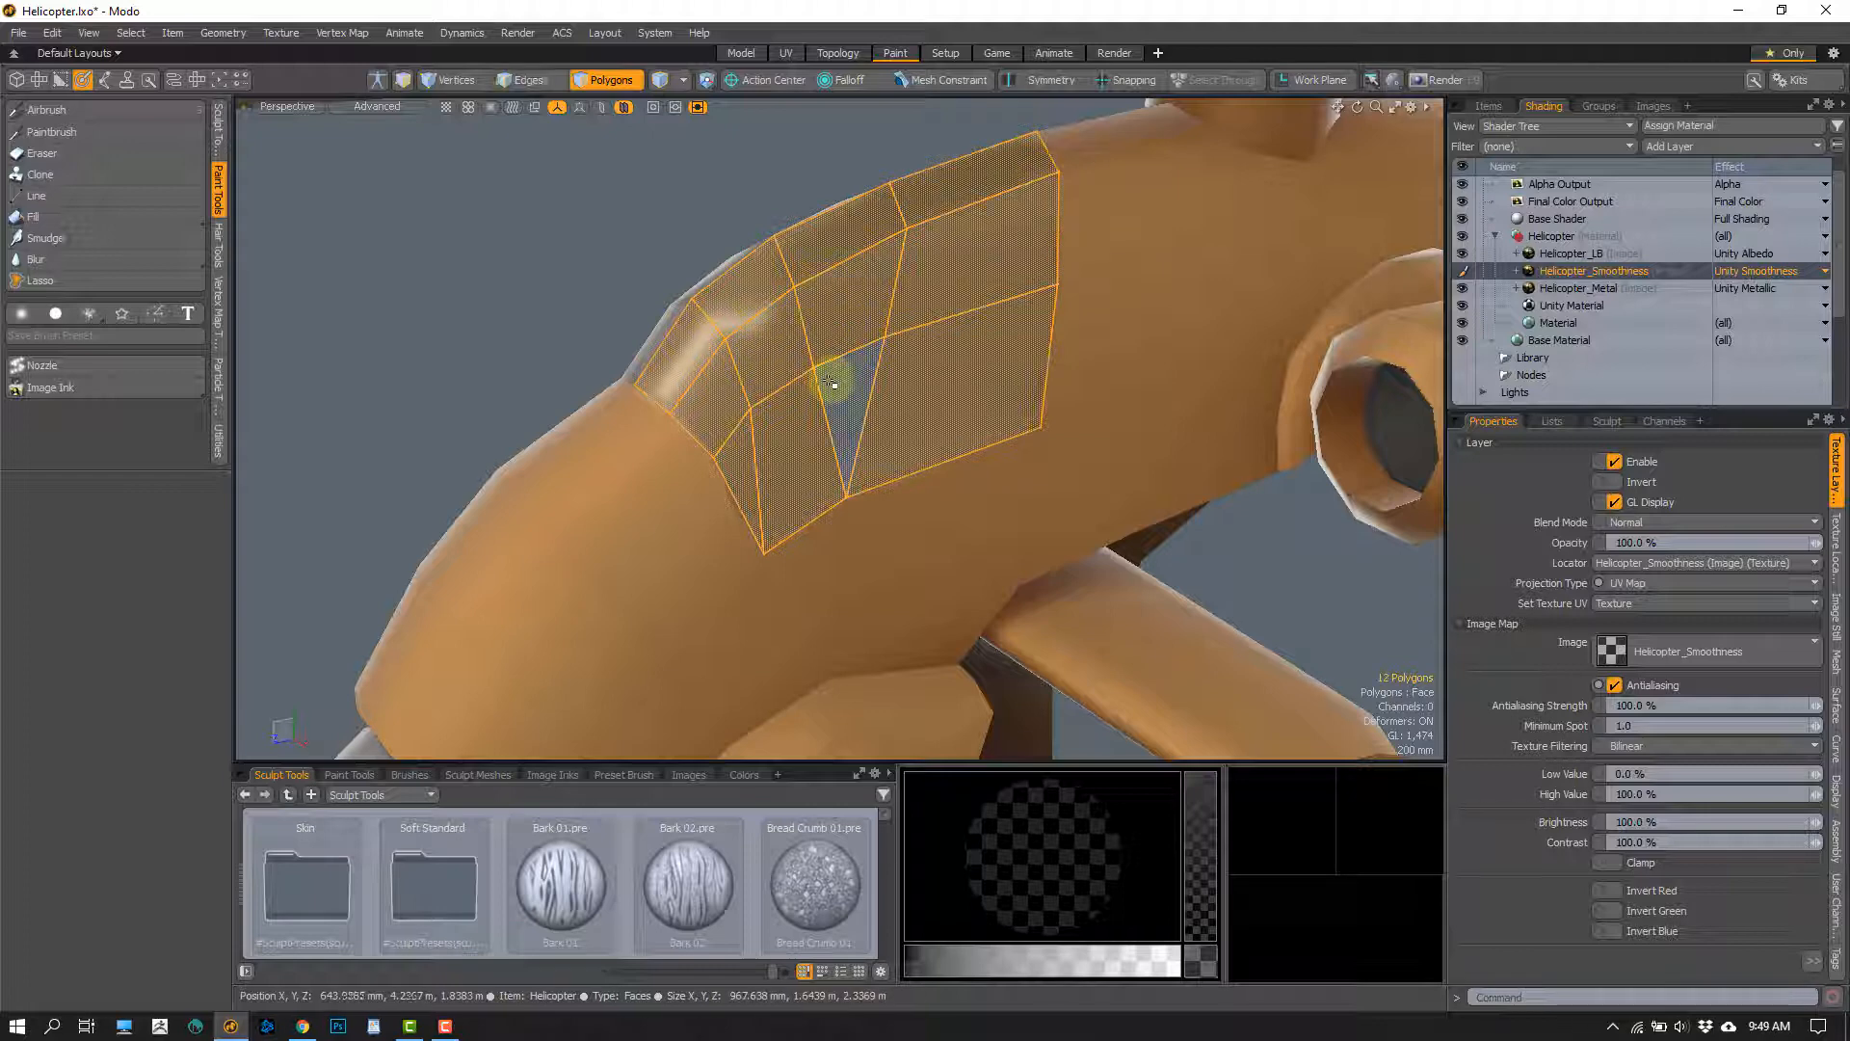
key("shift+h")
key("u")
mouse_move(713, 403)
left_mouse_down("alt")
mouse_move(904, 408)
mouse_move(1086, 381)
mouse_move(970, 441)
mouse_move(847, 363)
mouse_move(882, 168)
mouse_move(961, 363)
mouse_move(839, 433)
mouse_move(755, 430)
mouse_move(773, 449)
left_mouse_up("alt")
key("shift+h")
key("1")
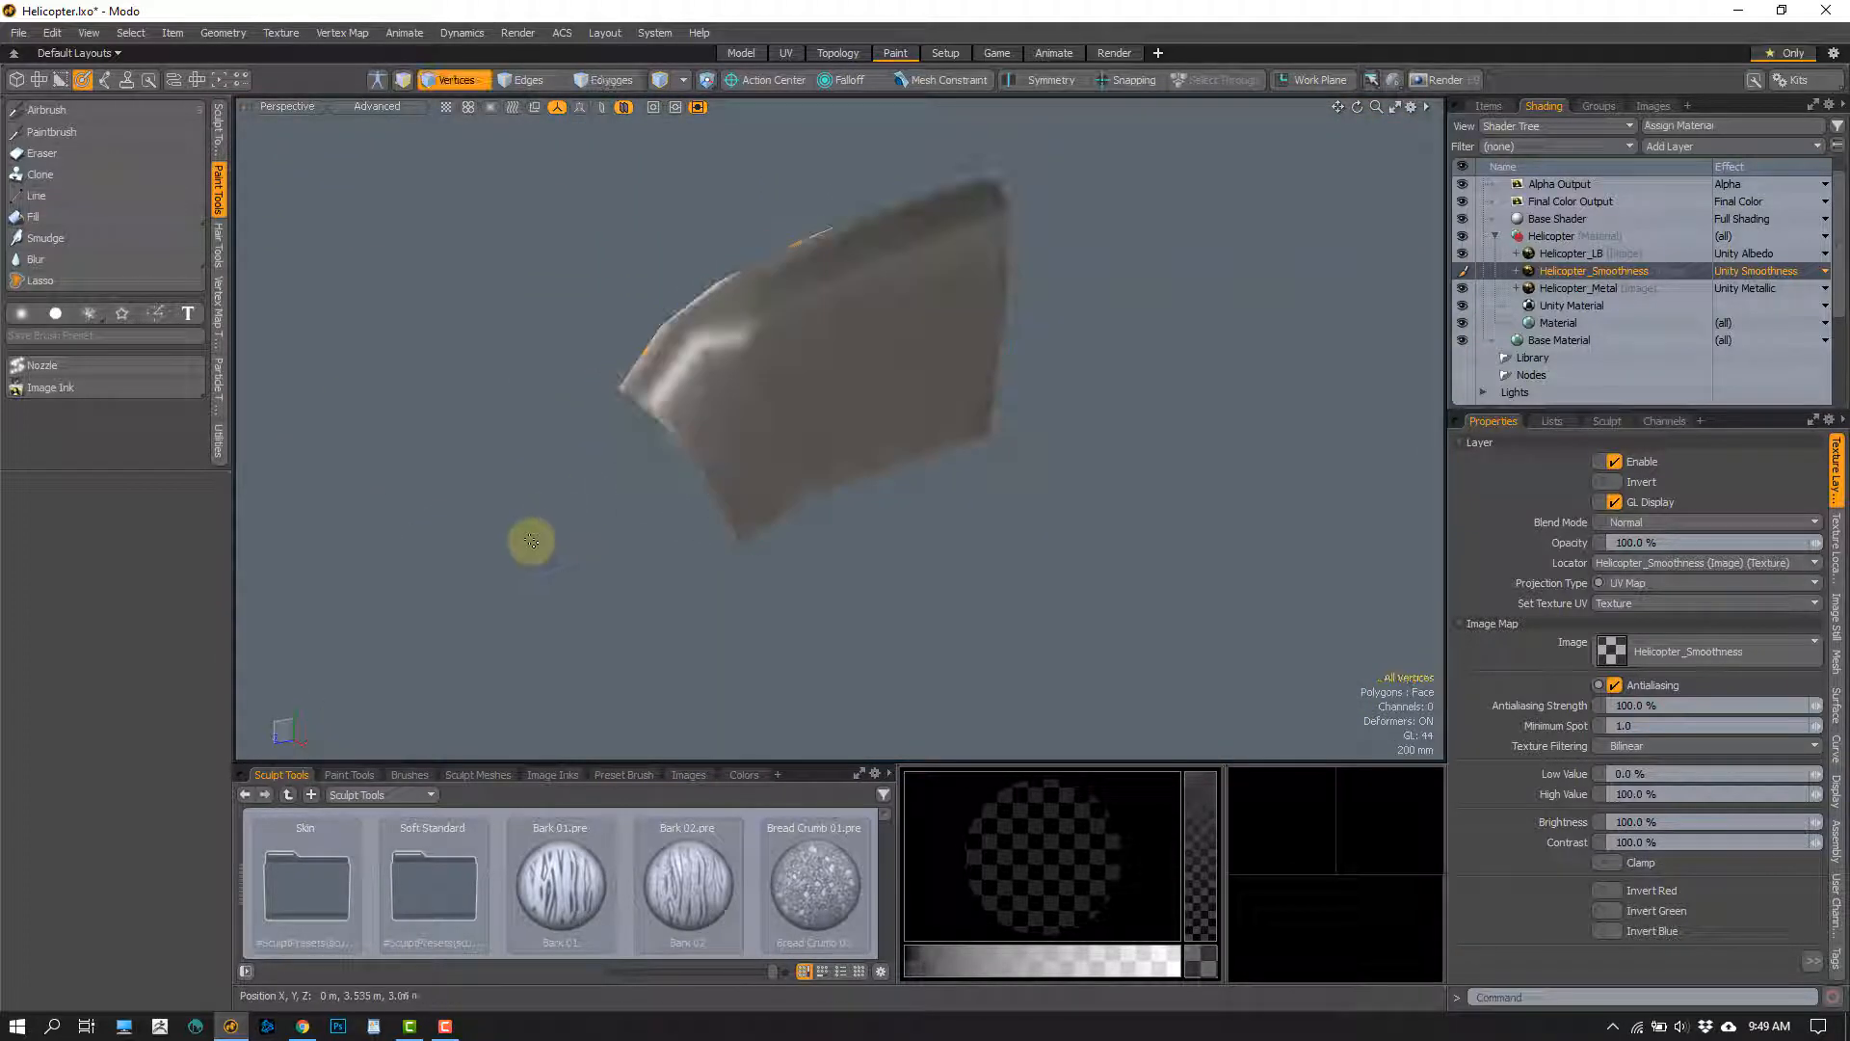
Airbrush the whole isolated canopy with 0.95 grey on the Helicopter_Smoothness layer using a hard brush of size 180
scroll(803, 467, "up", 4)
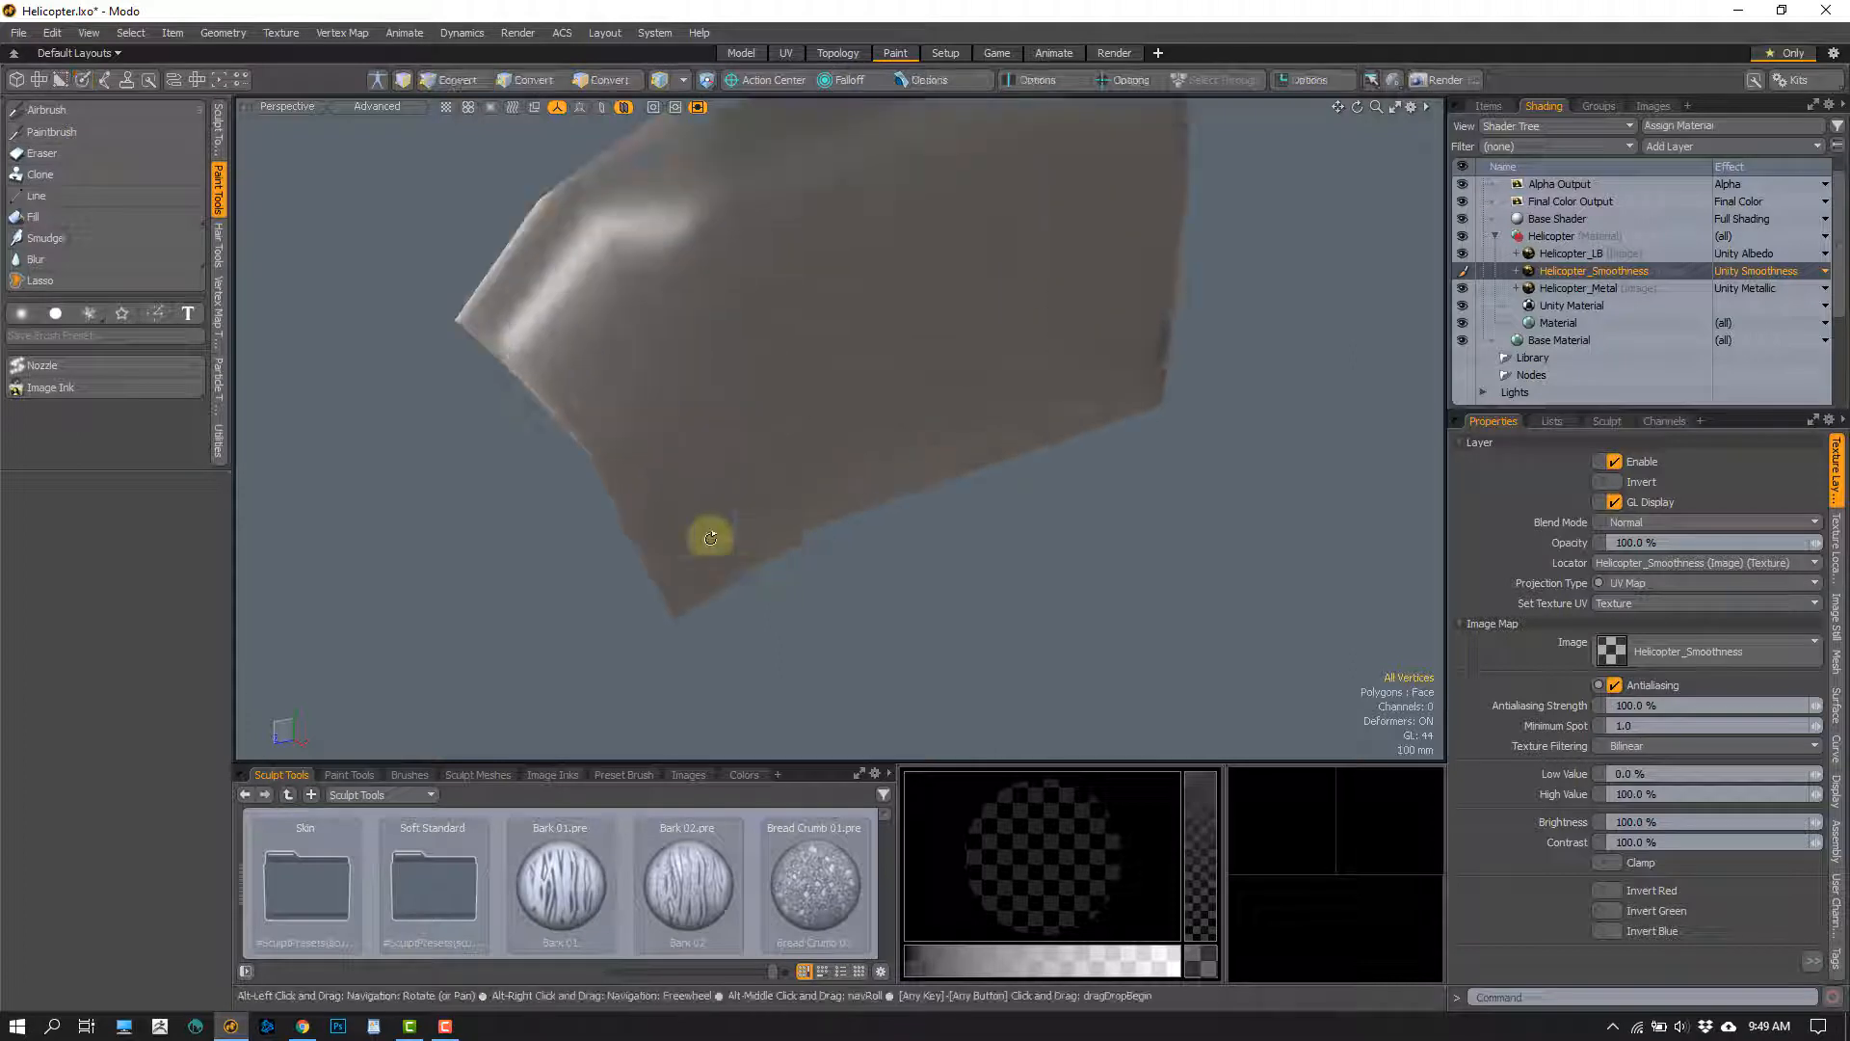
left_click_drag(711, 538, 650, 542, "alt")
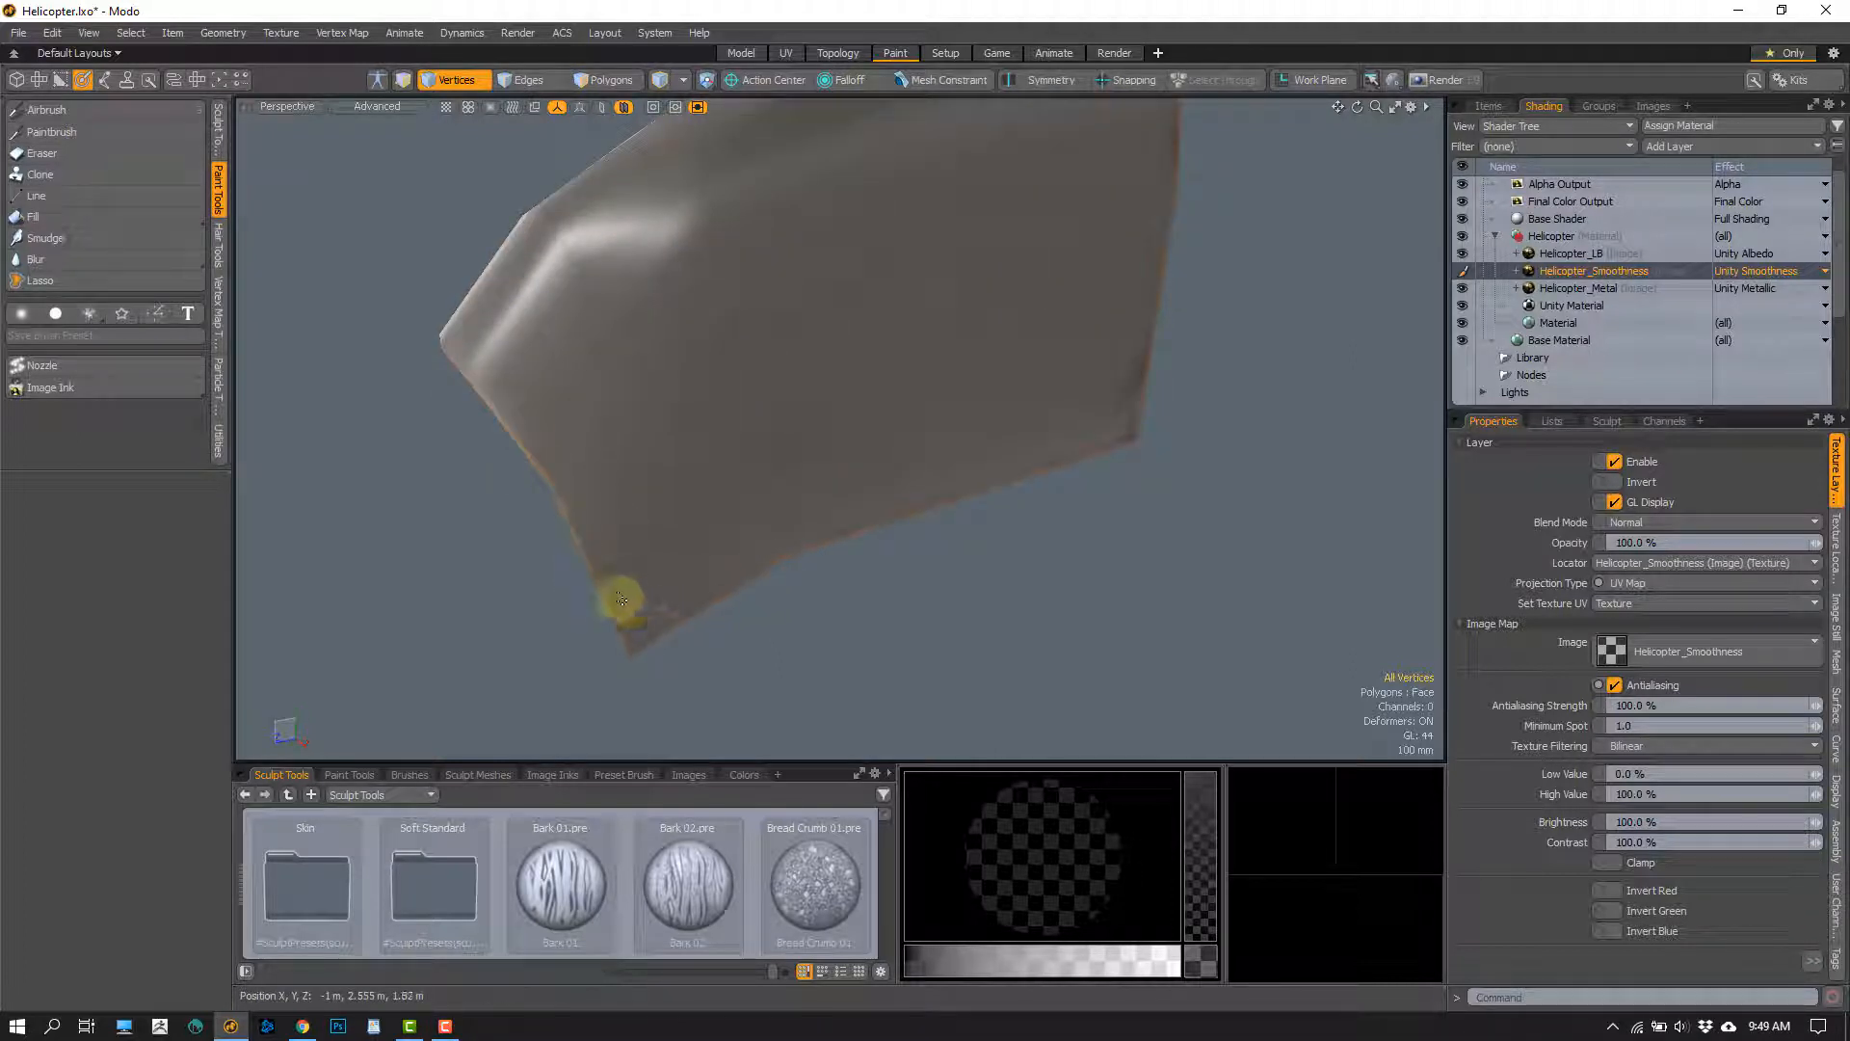
left_click_drag(702, 518, 807, 405, "alt")
scroll(807, 404, "down", 3)
mouse_move(1047, 205)
right_mouse_down()
mouse_move(830, 125)
mouse_move(1137, 443)
right_mouse_up()
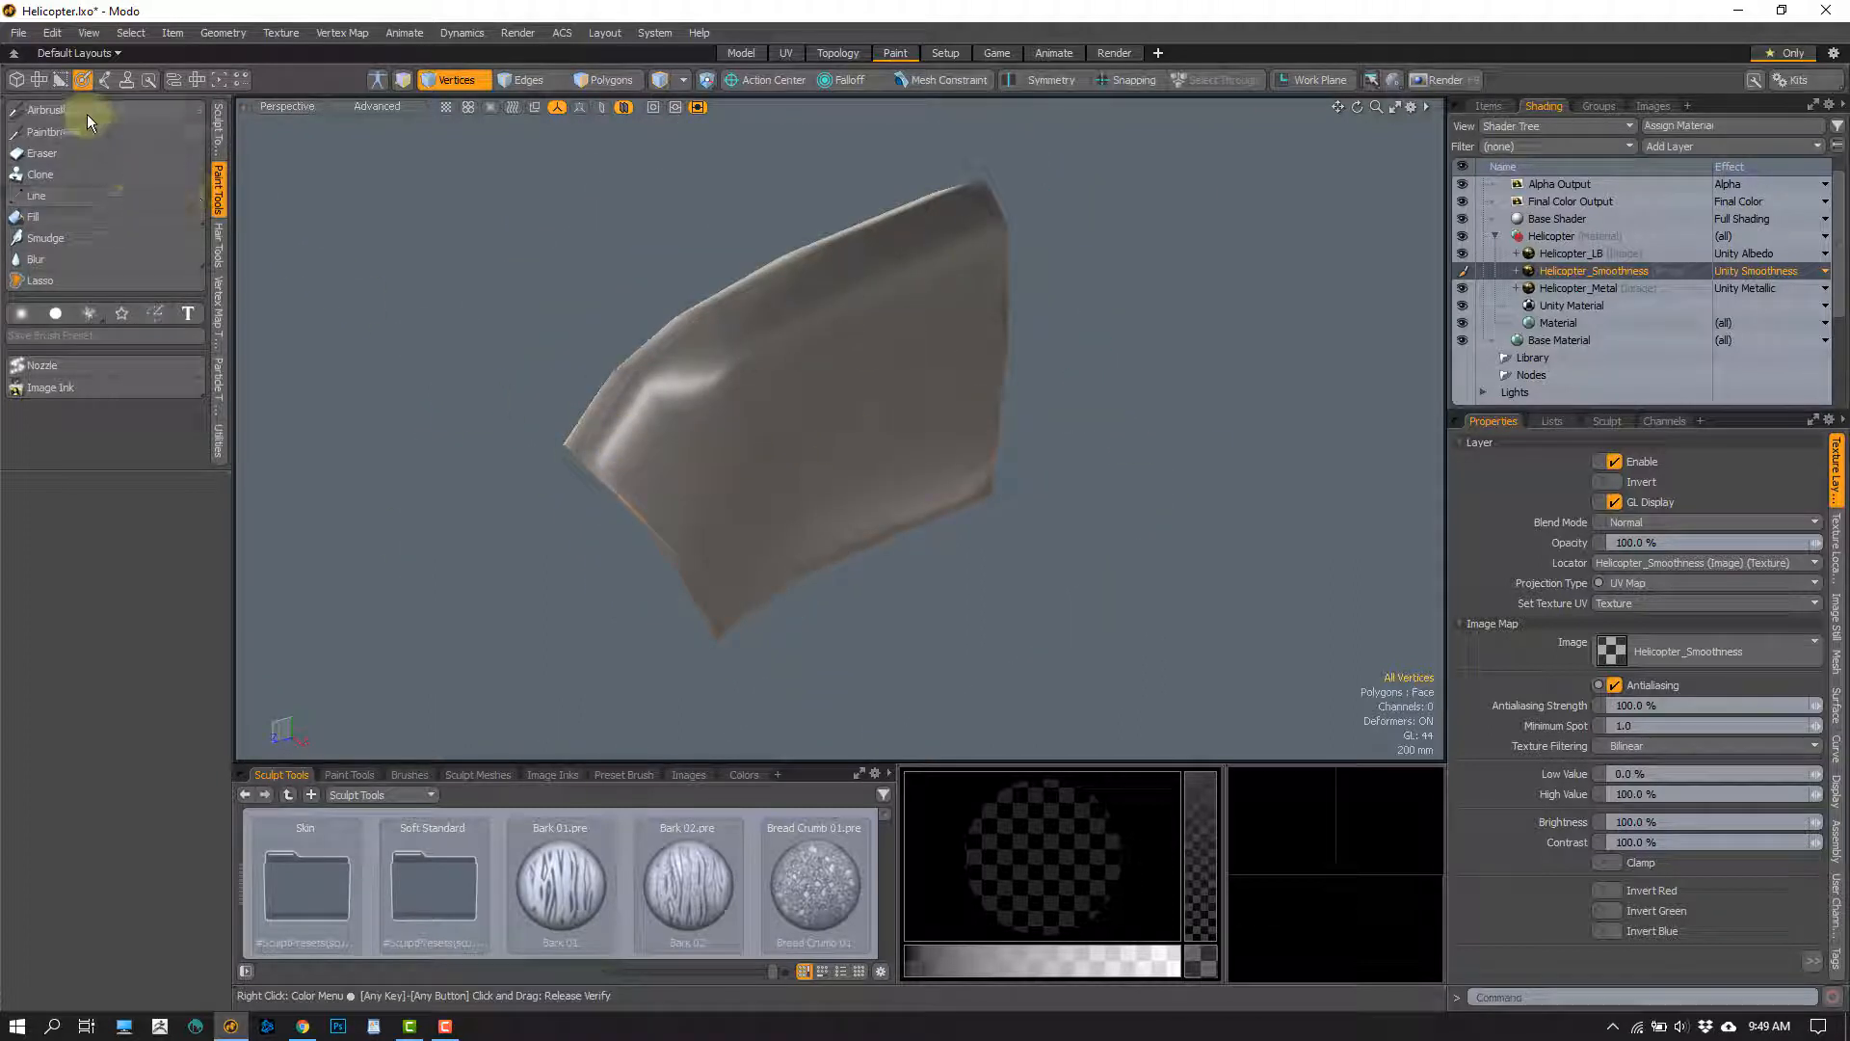
left_click(46, 110)
right_click_drag(814, 437, 906, 439)
scroll(784, 479, "down", 4)
mouse_move(777, 462)
left_mouse_down("alt")
mouse_move(784, 478)
mouse_move(710, 421)
mouse_move(880, 421)
mouse_move(1002, 376)
mouse_move(941, 425)
mouse_move(695, 478)
mouse_move(694, 454)
mouse_move(829, 359)
mouse_move(750, 470)
mouse_move(809, 454)
mouse_move(770, 443)
left_mouse_up("alt")
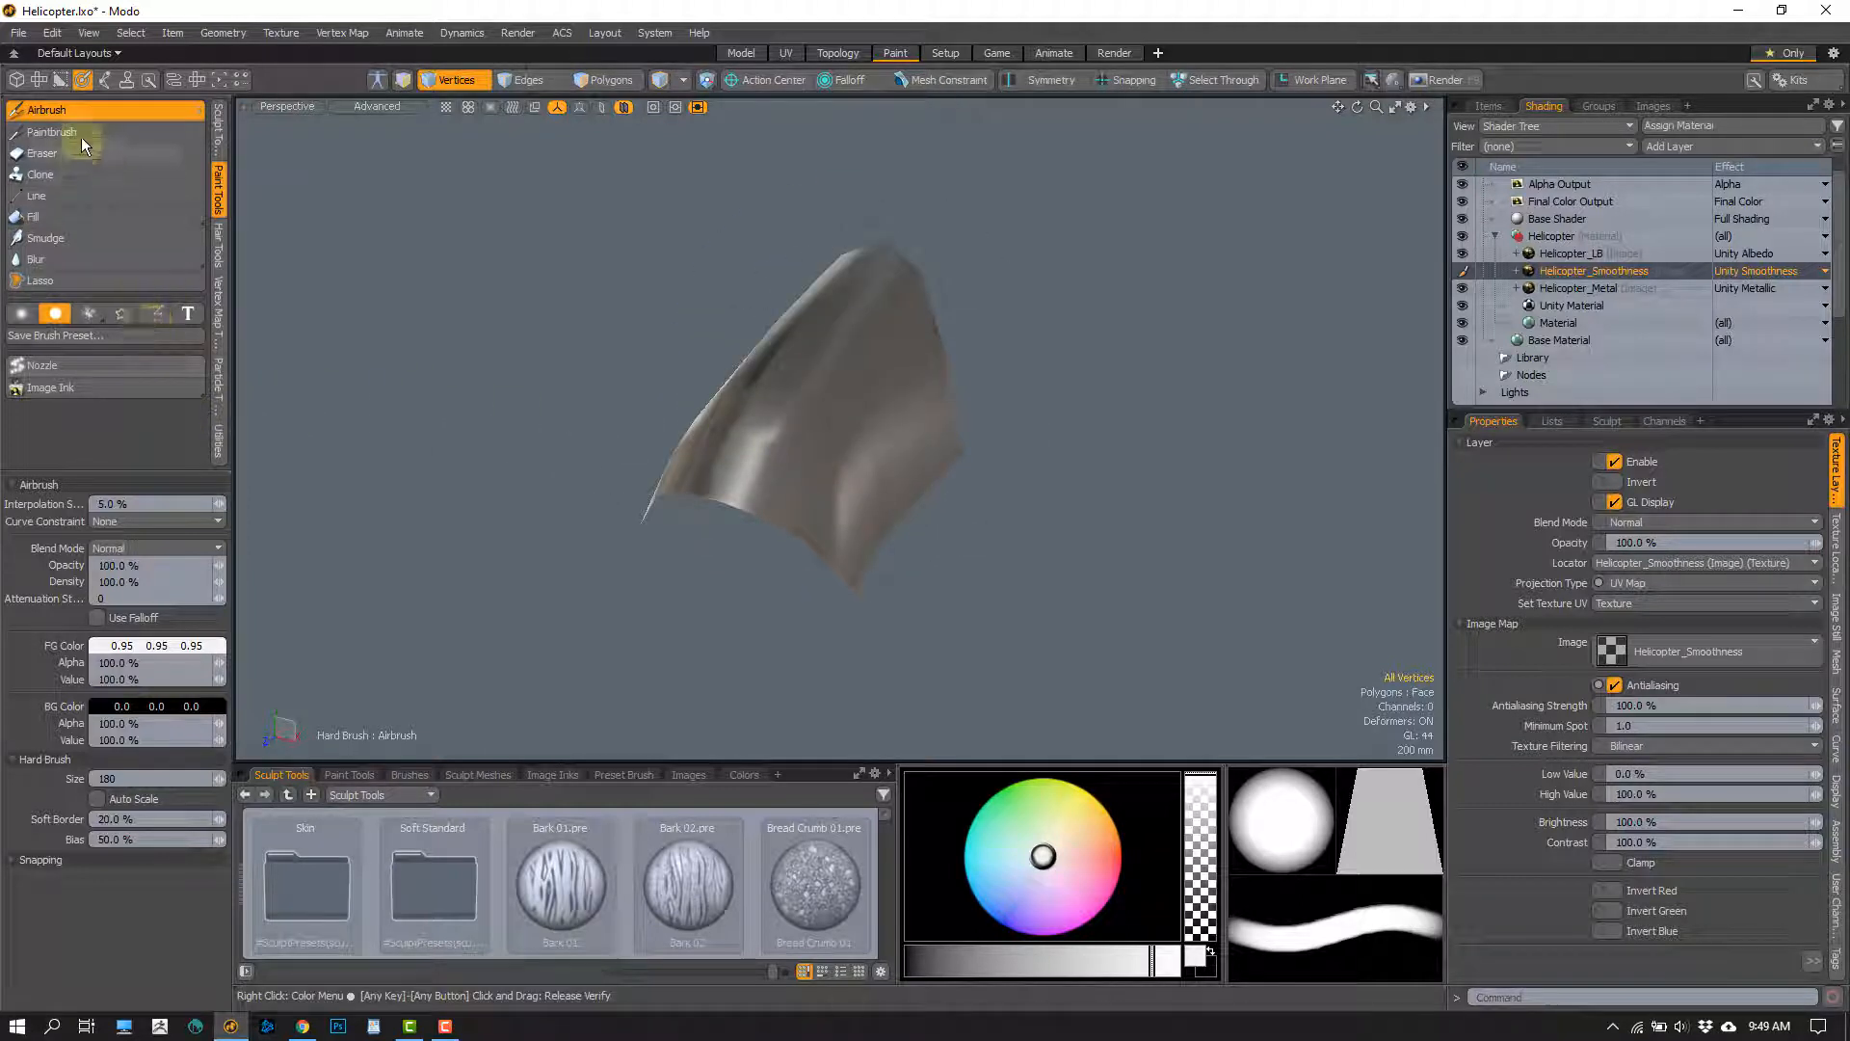
Set the foreground colour to black and airbrush the isolated canopy on the Helicopter_Metal layer
left_click(148, 645)
left_click_drag(422, 664, 268, 675)
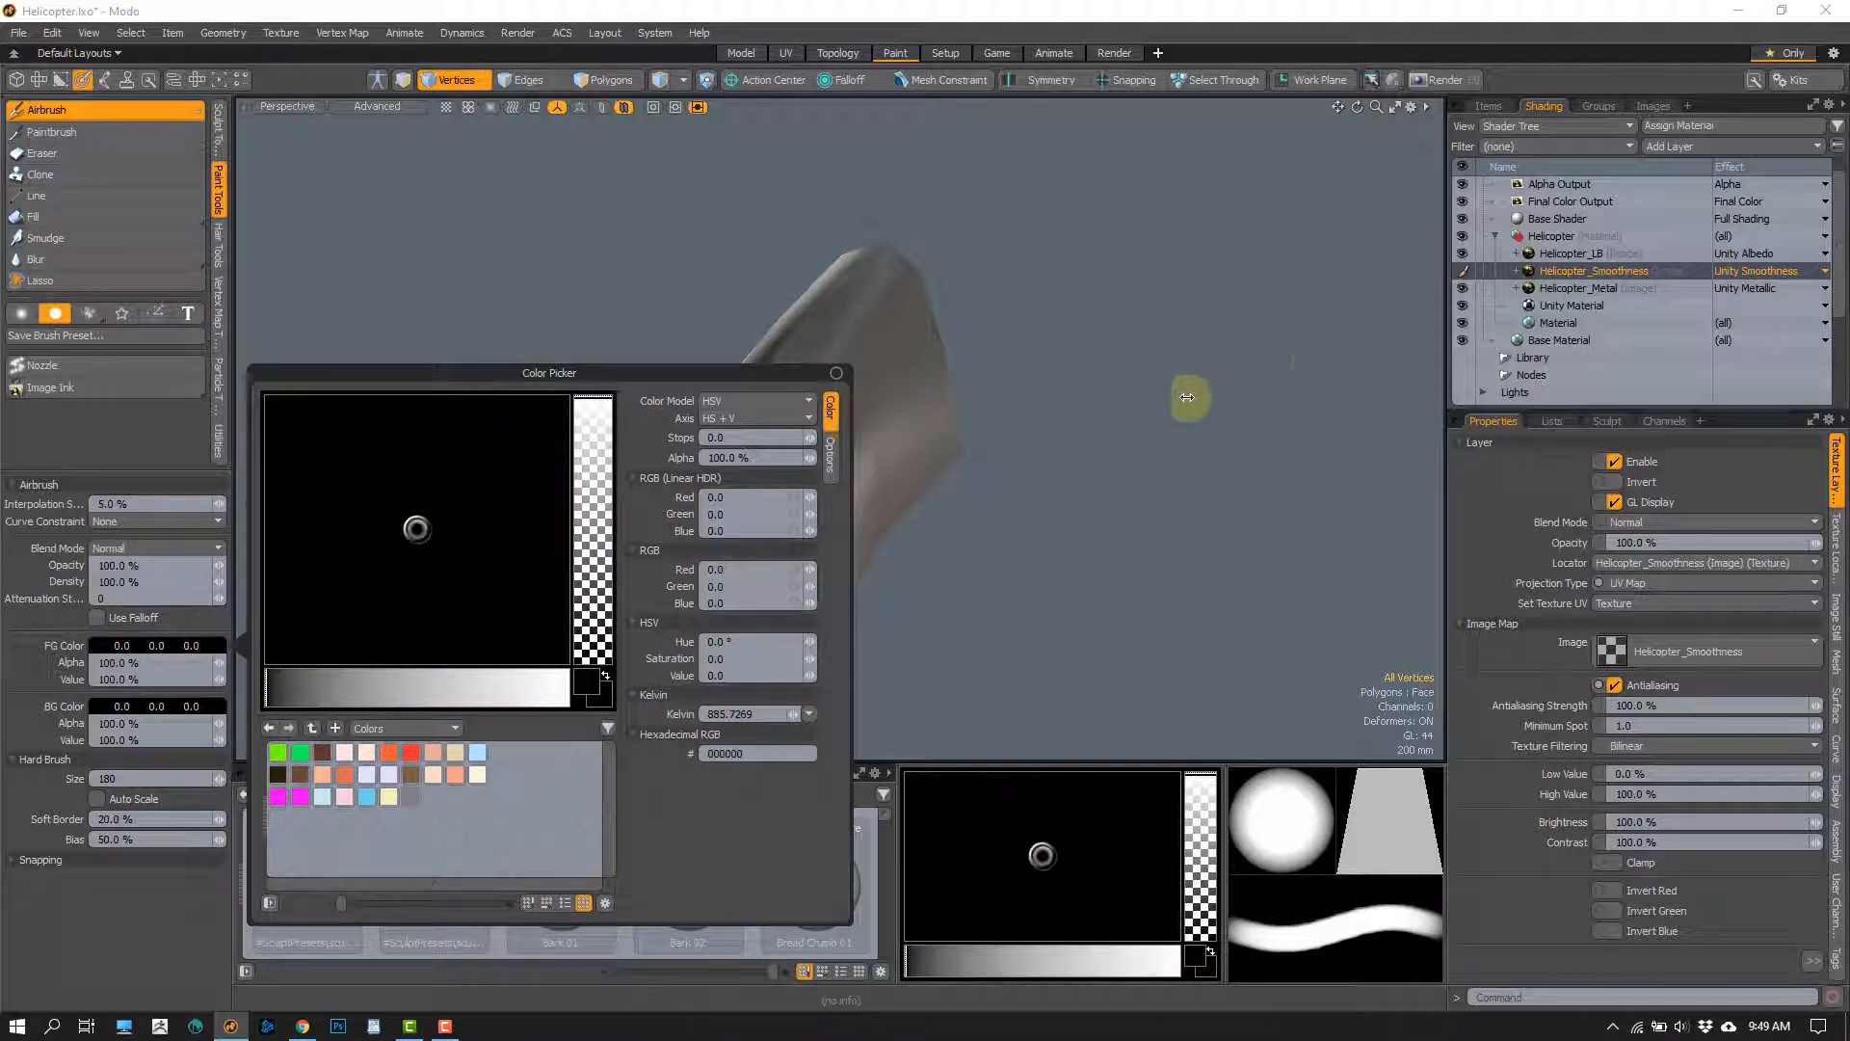
left_click_drag(968, 440, 860, 347, "alt")
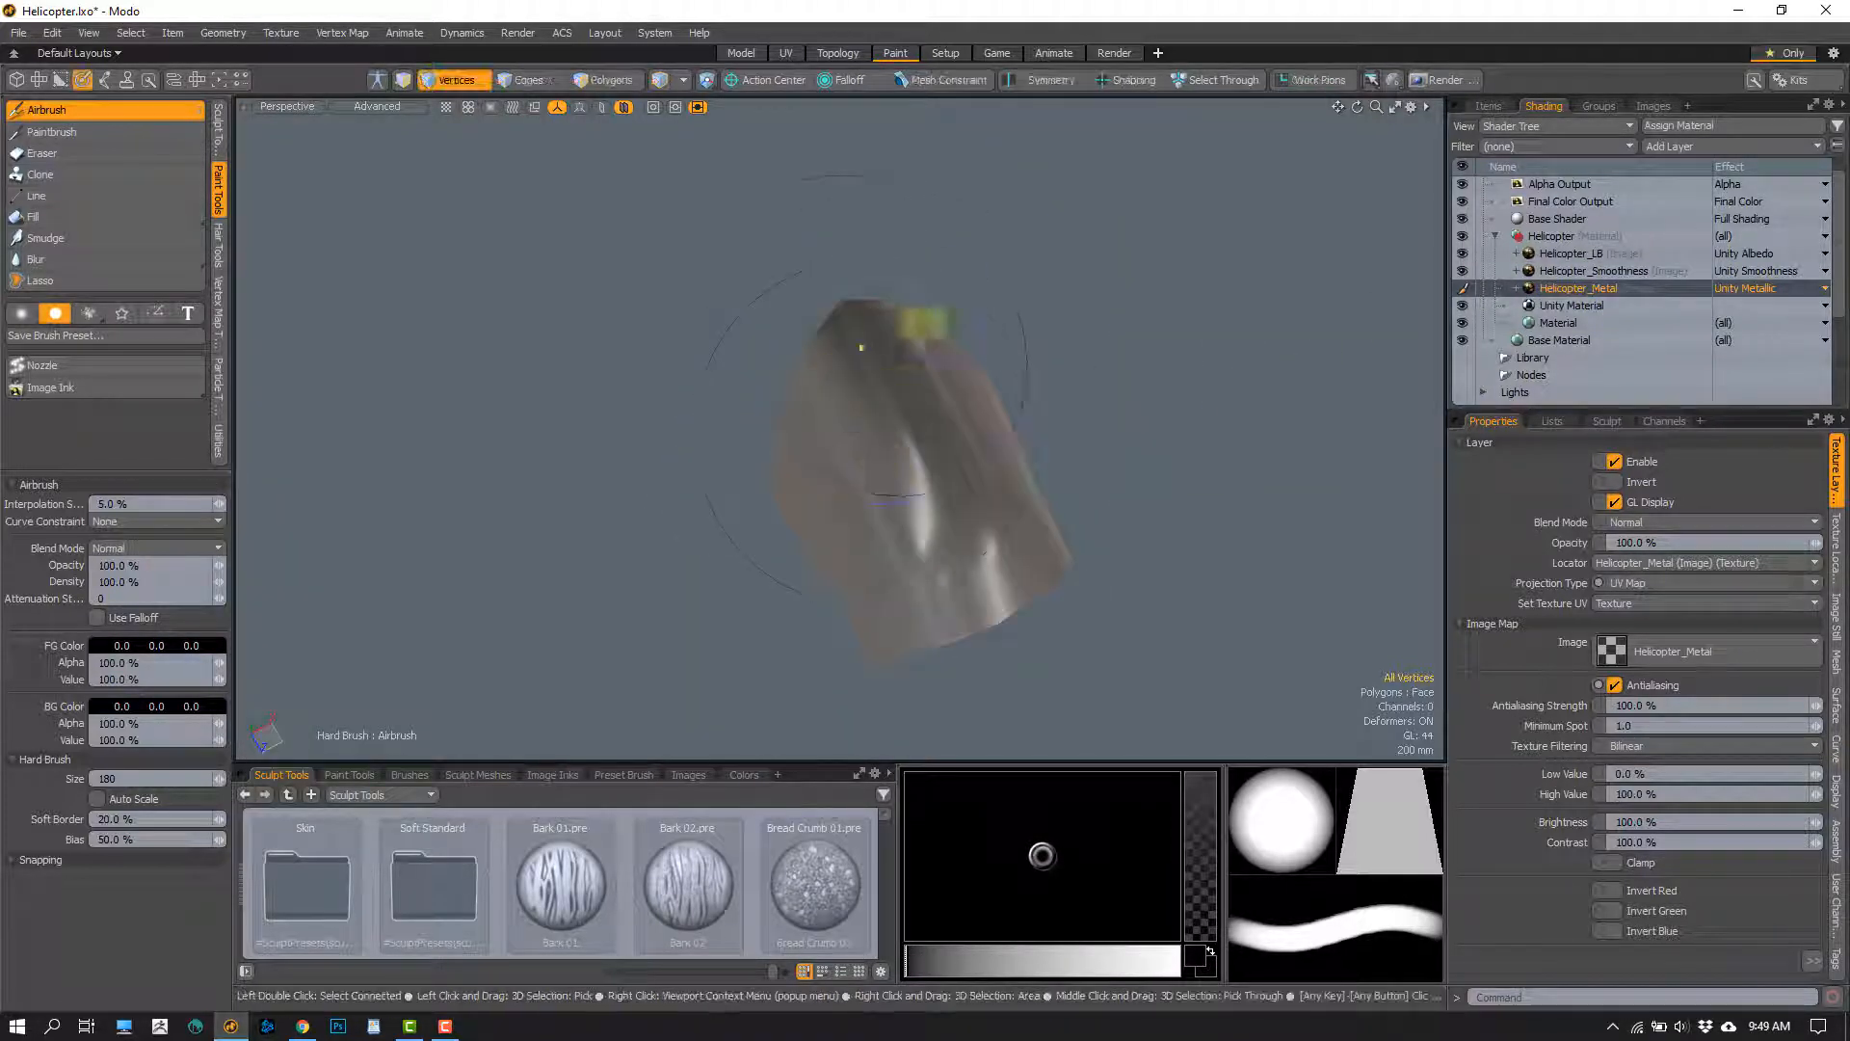
left_click_drag(817, 470, 775, 496, "alt")
left_click_drag(979, 507, 727, 421, "alt")
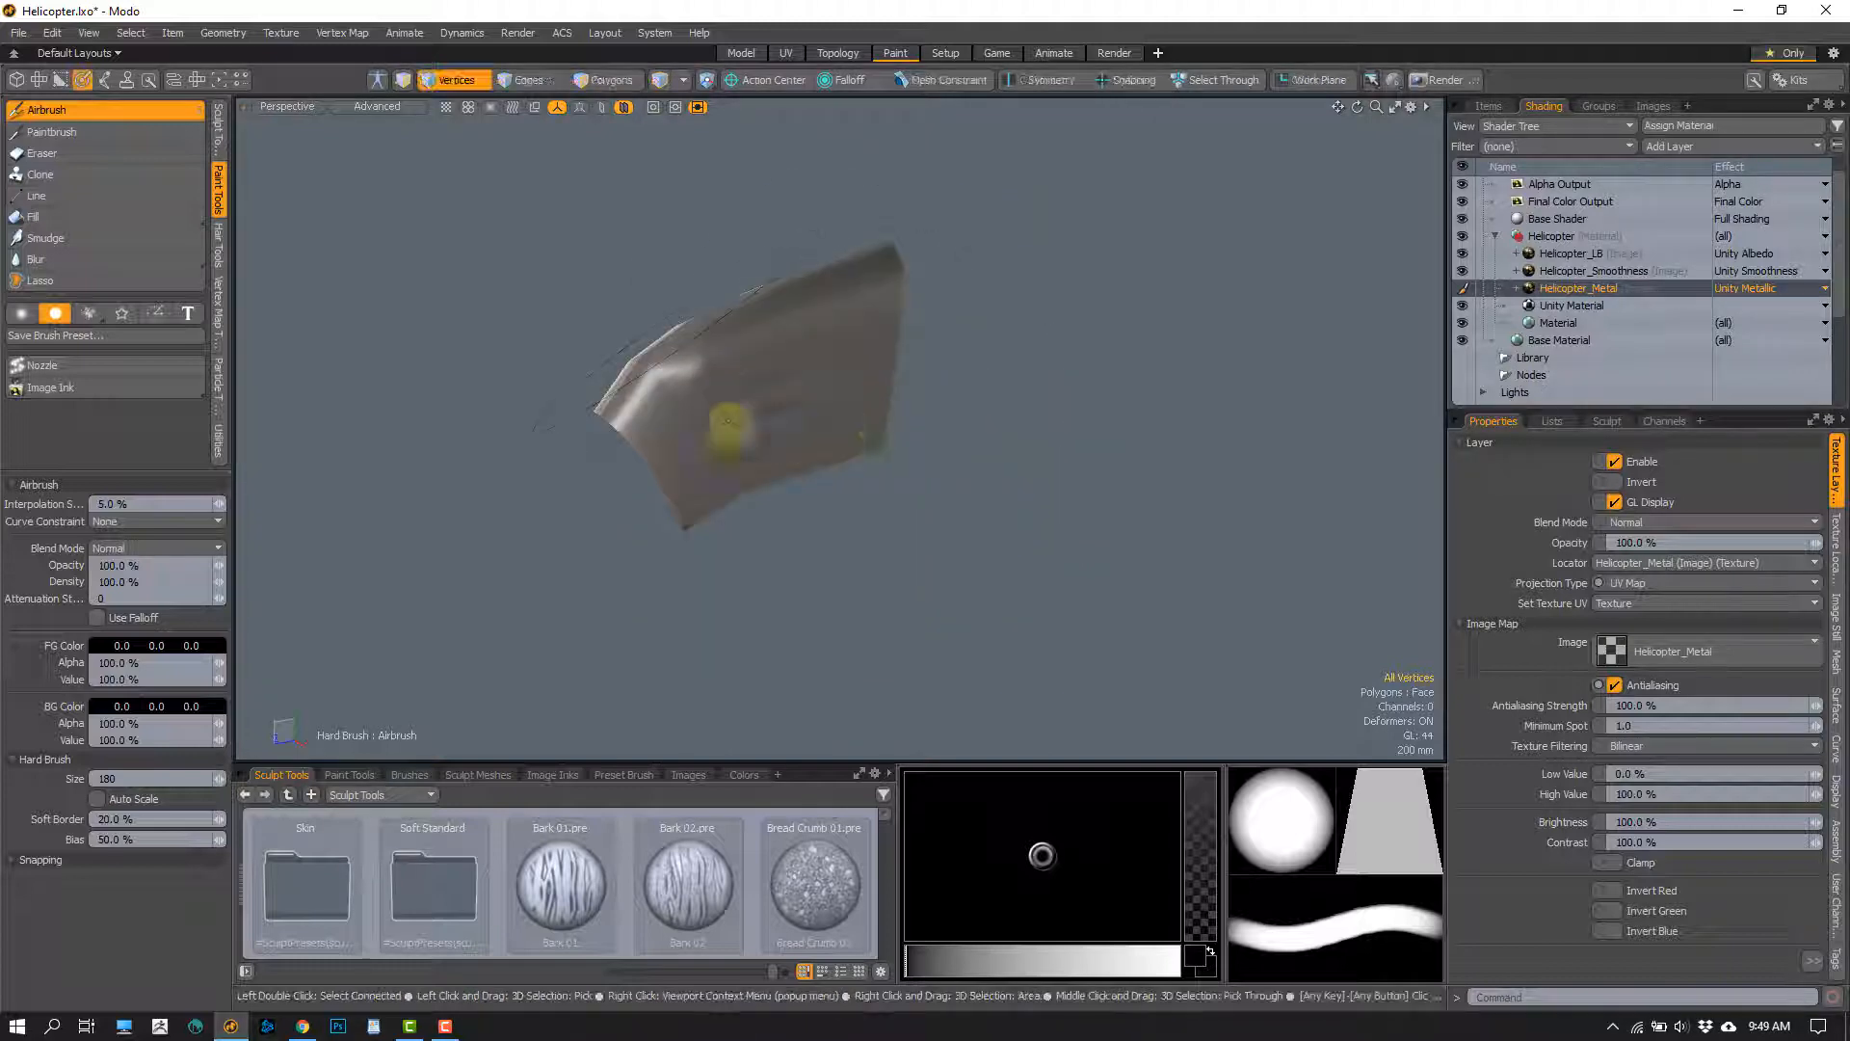
Unhide the rest of the helicopter and examine the painted canopy and the nose turret from several sides
scroll(782, 424, "down", 5)
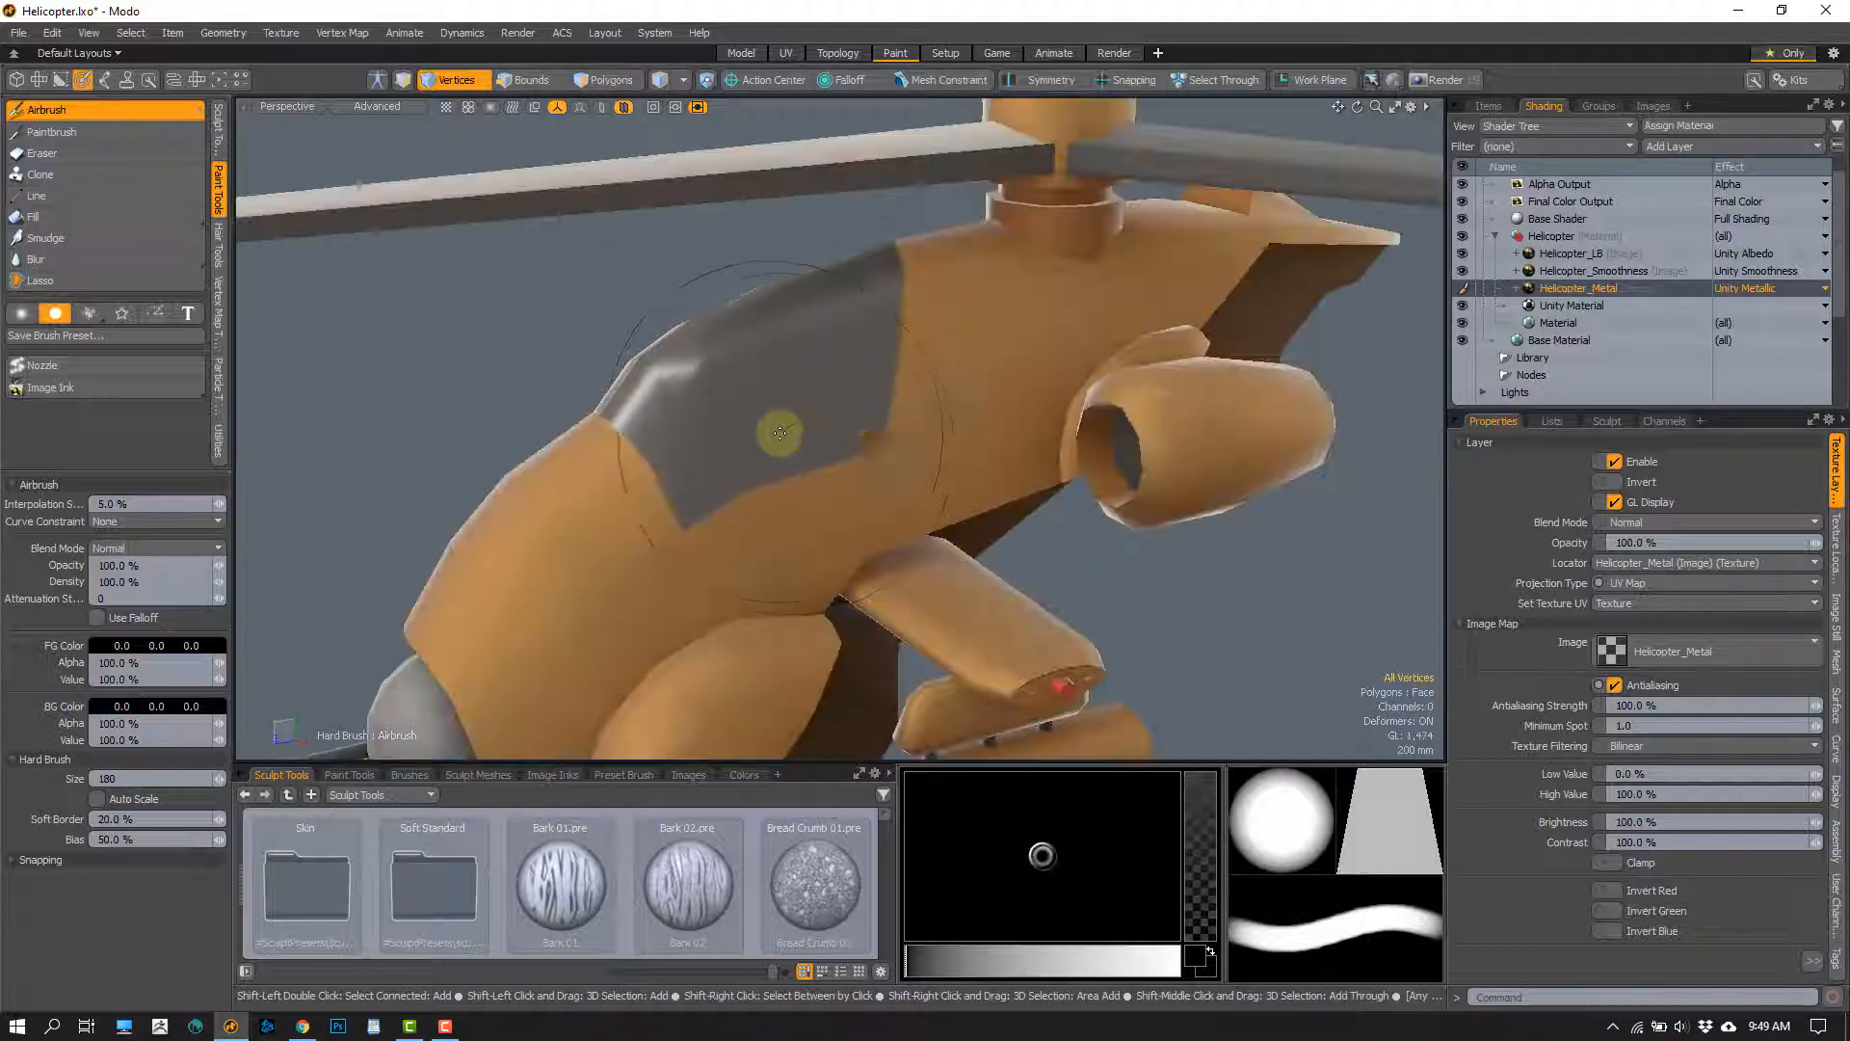
left_click_drag(802, 496, 675, 419, "alt")
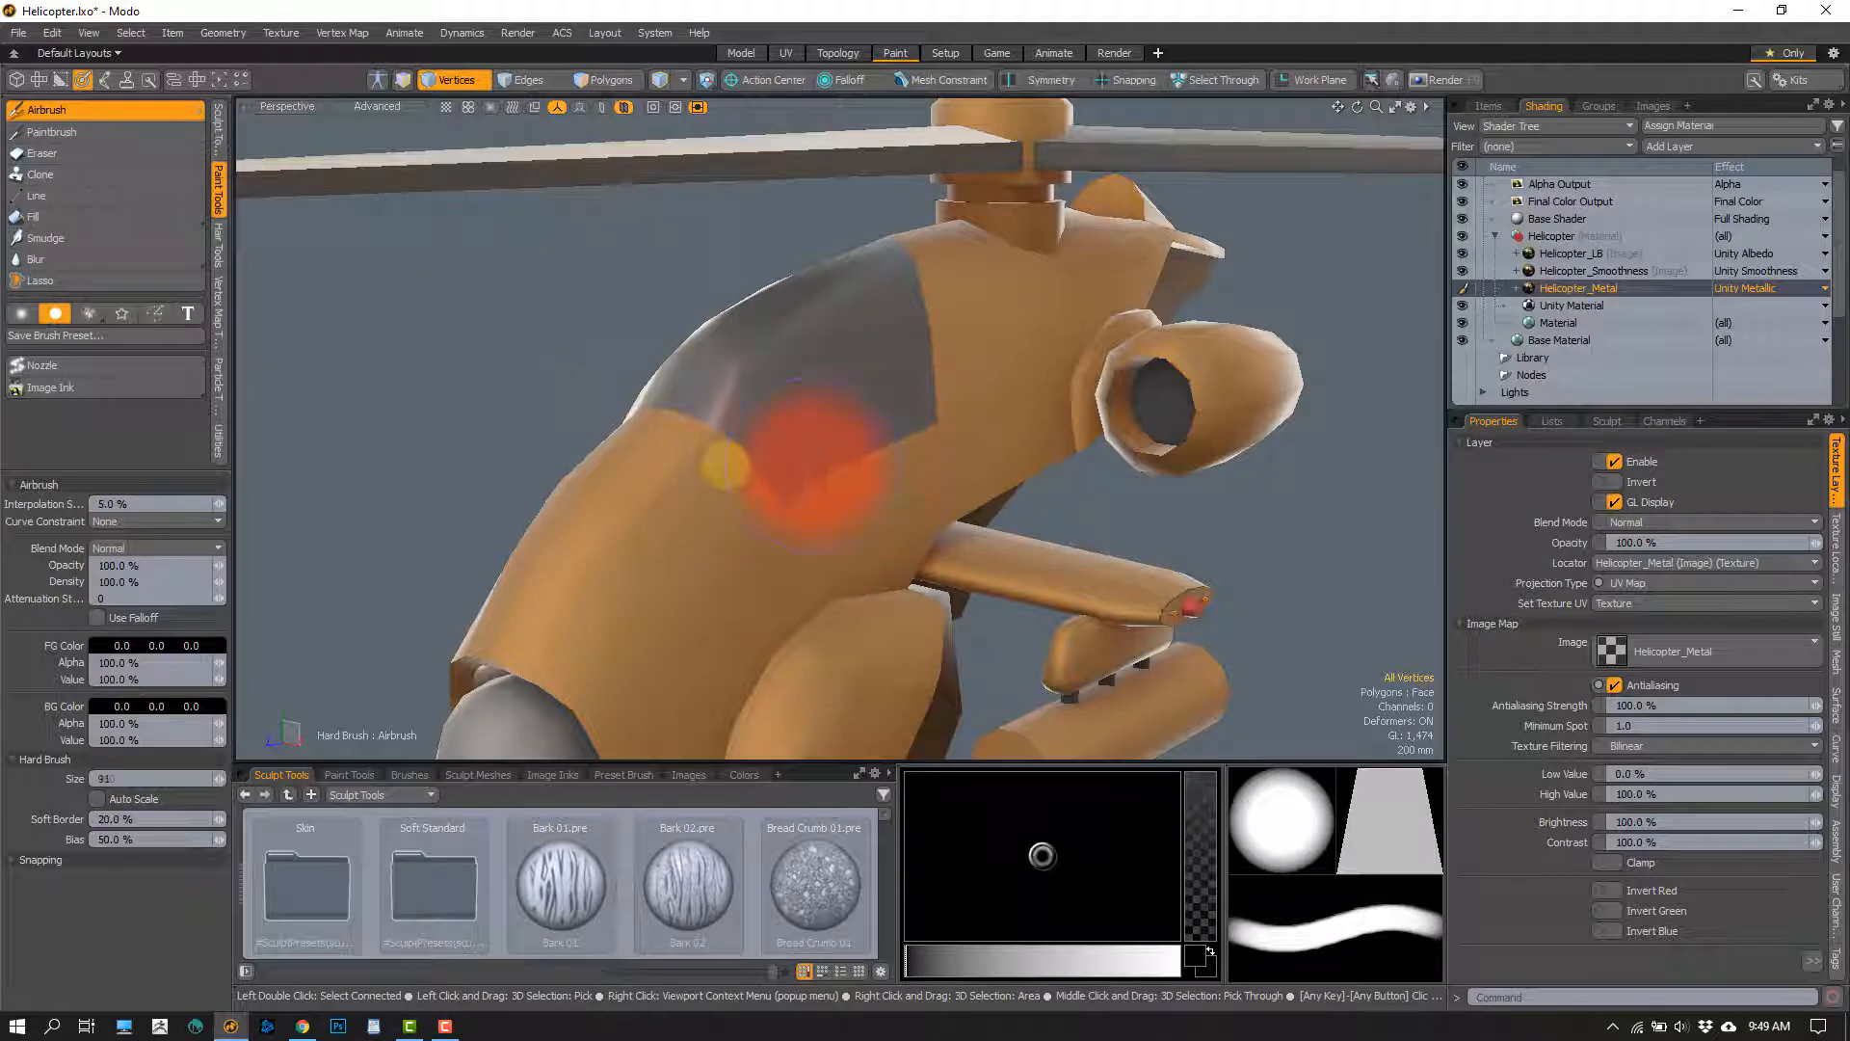
scroll(826, 500, "down", 3, "alt")
left_click_drag(826, 463, 562, 424, "alt")
scroll(705, 424, "up", 5, "alt")
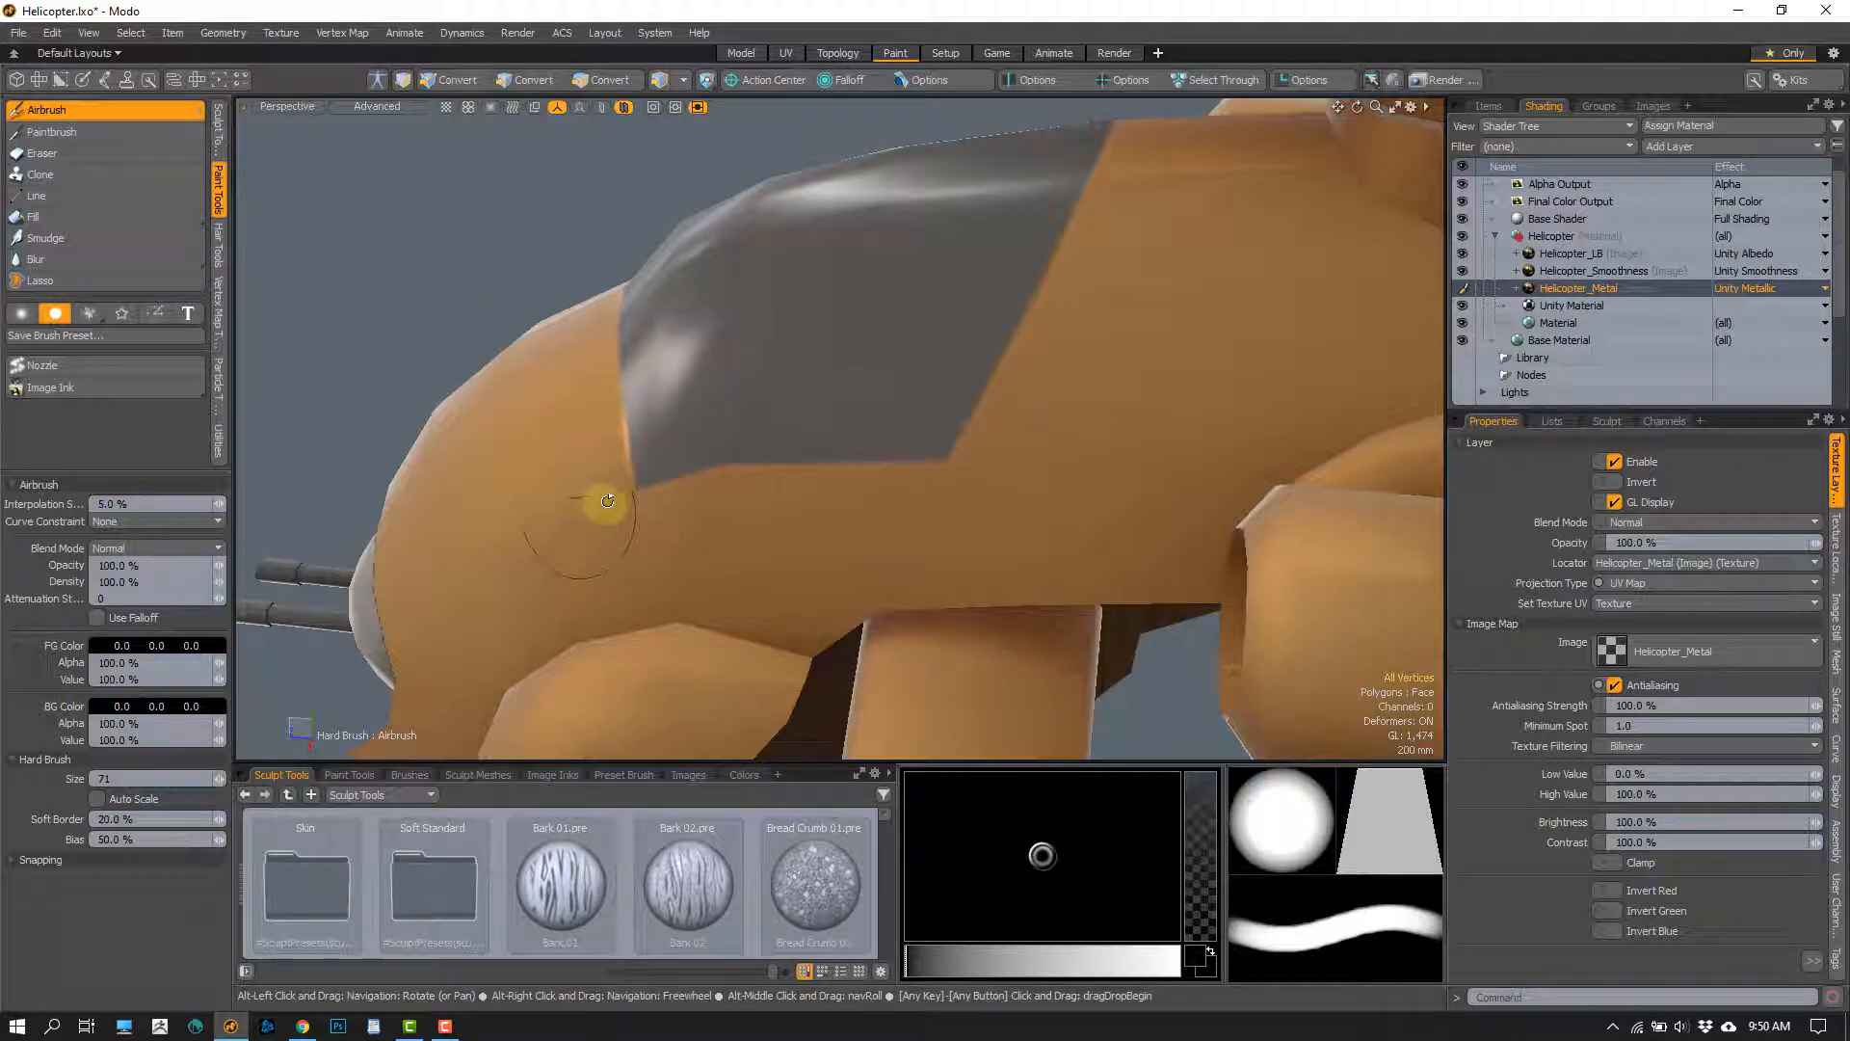
left_click_drag(603, 504, 740, 451, "alt")
left_click_drag(740, 451, 709, 444, "ctrl+alt")
left_click_drag(708, 443, 771, 406, "alt+shift")
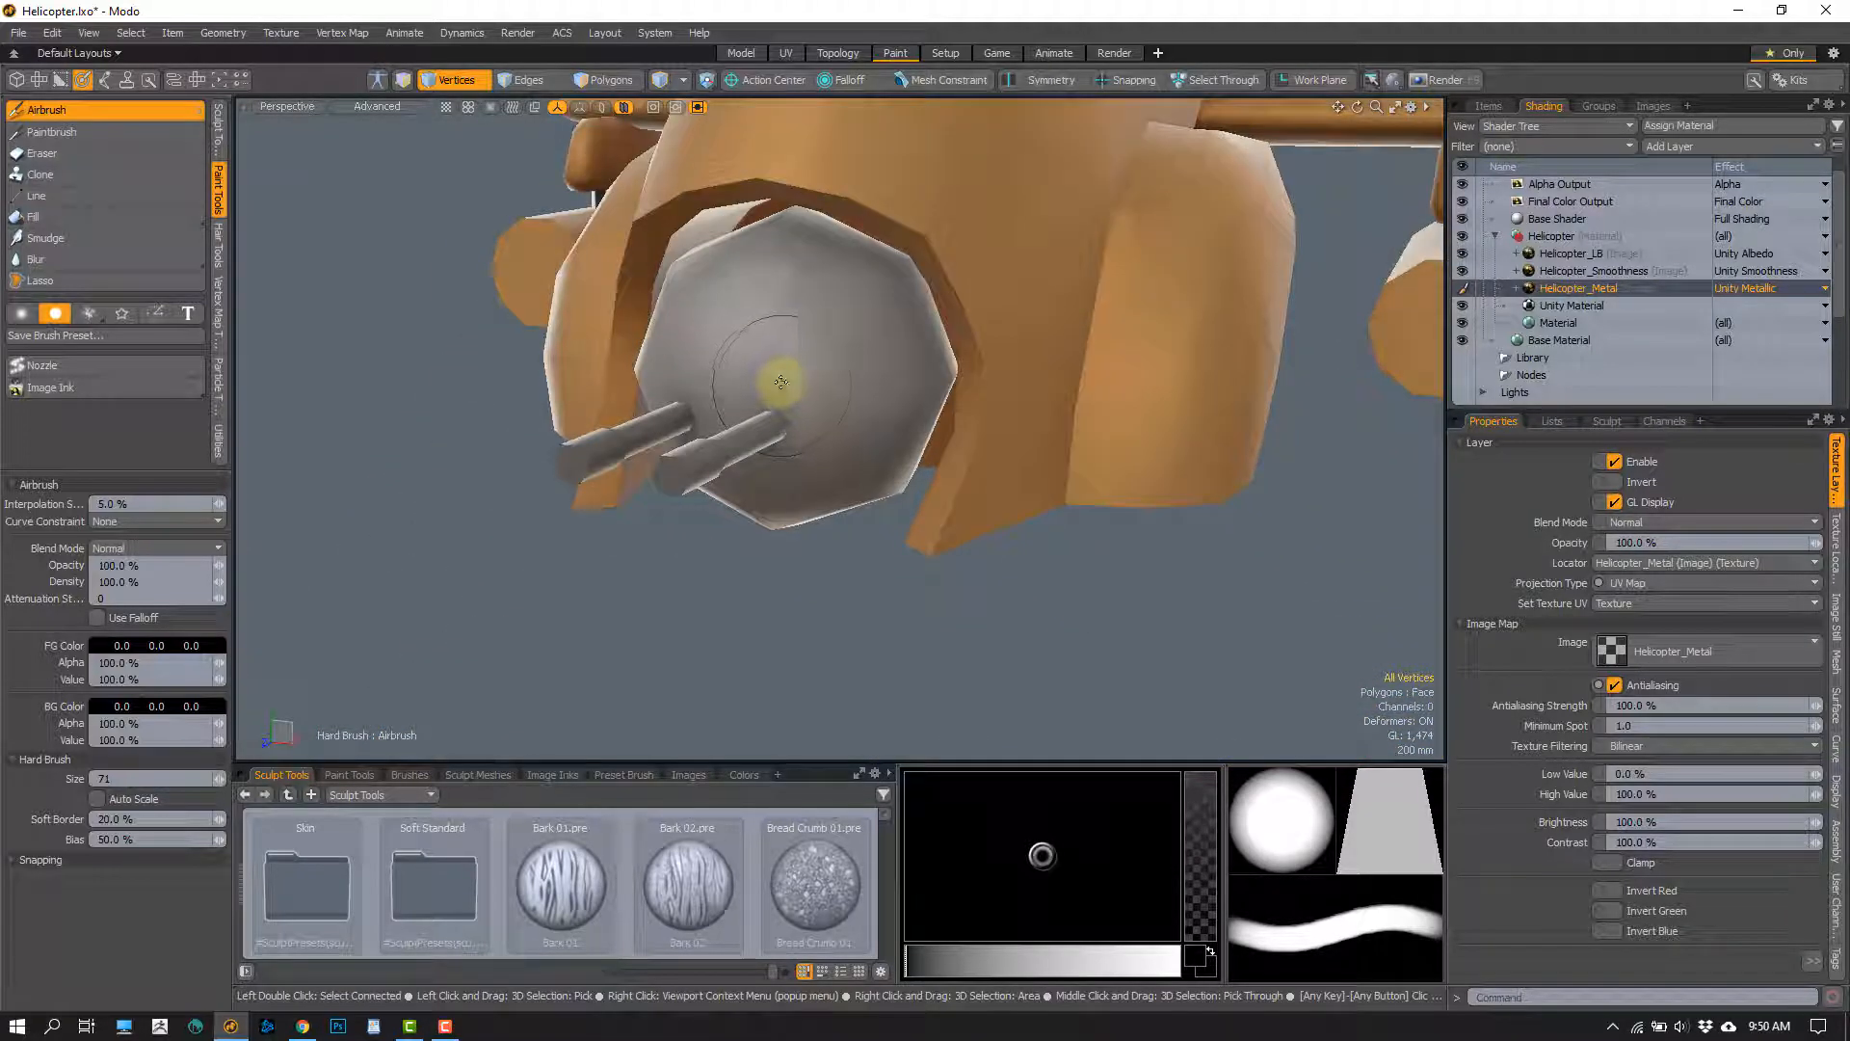
Select all polygons of the nose turret's ball and both gun barrels and hide the rest of the helicopter
key("space")
double_click(779, 383)
double_click(740, 447, "shift")
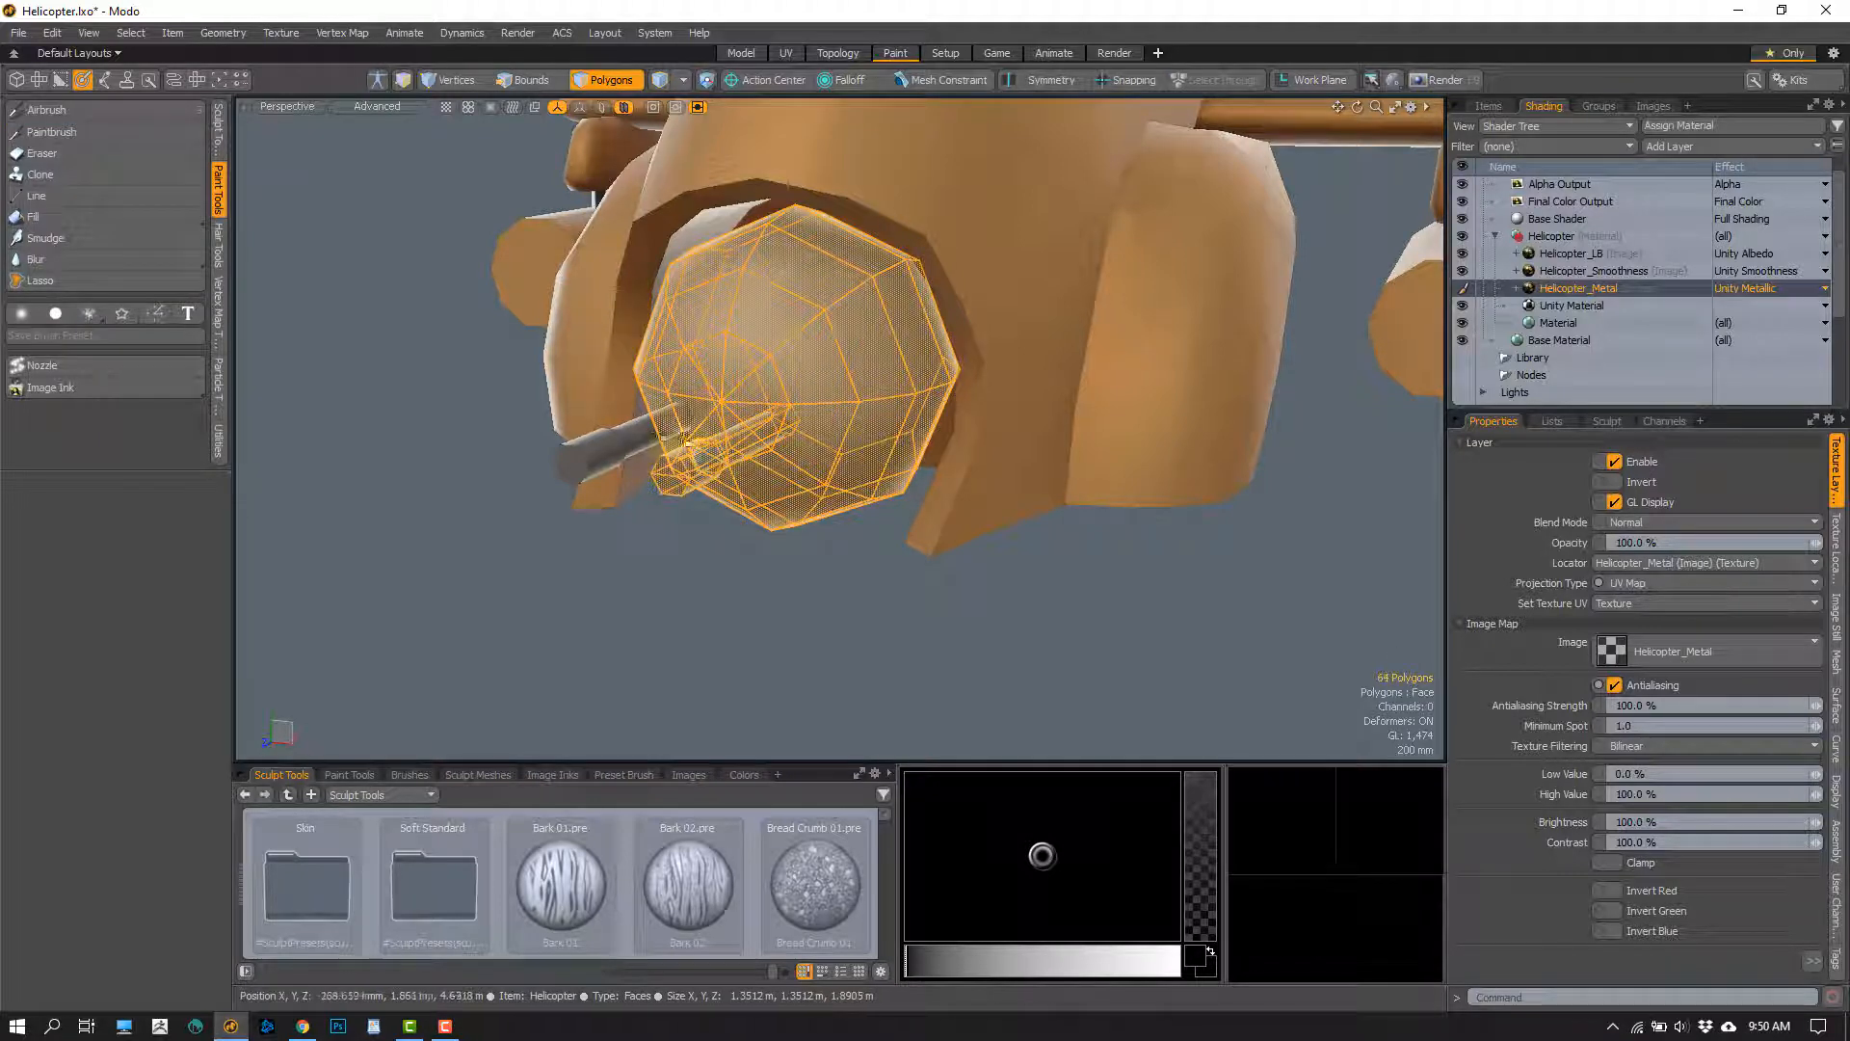
double_click(665, 432, "shift")
key("shift+h")
left_click(862, 601)
scroll(830, 607, "down", 3)
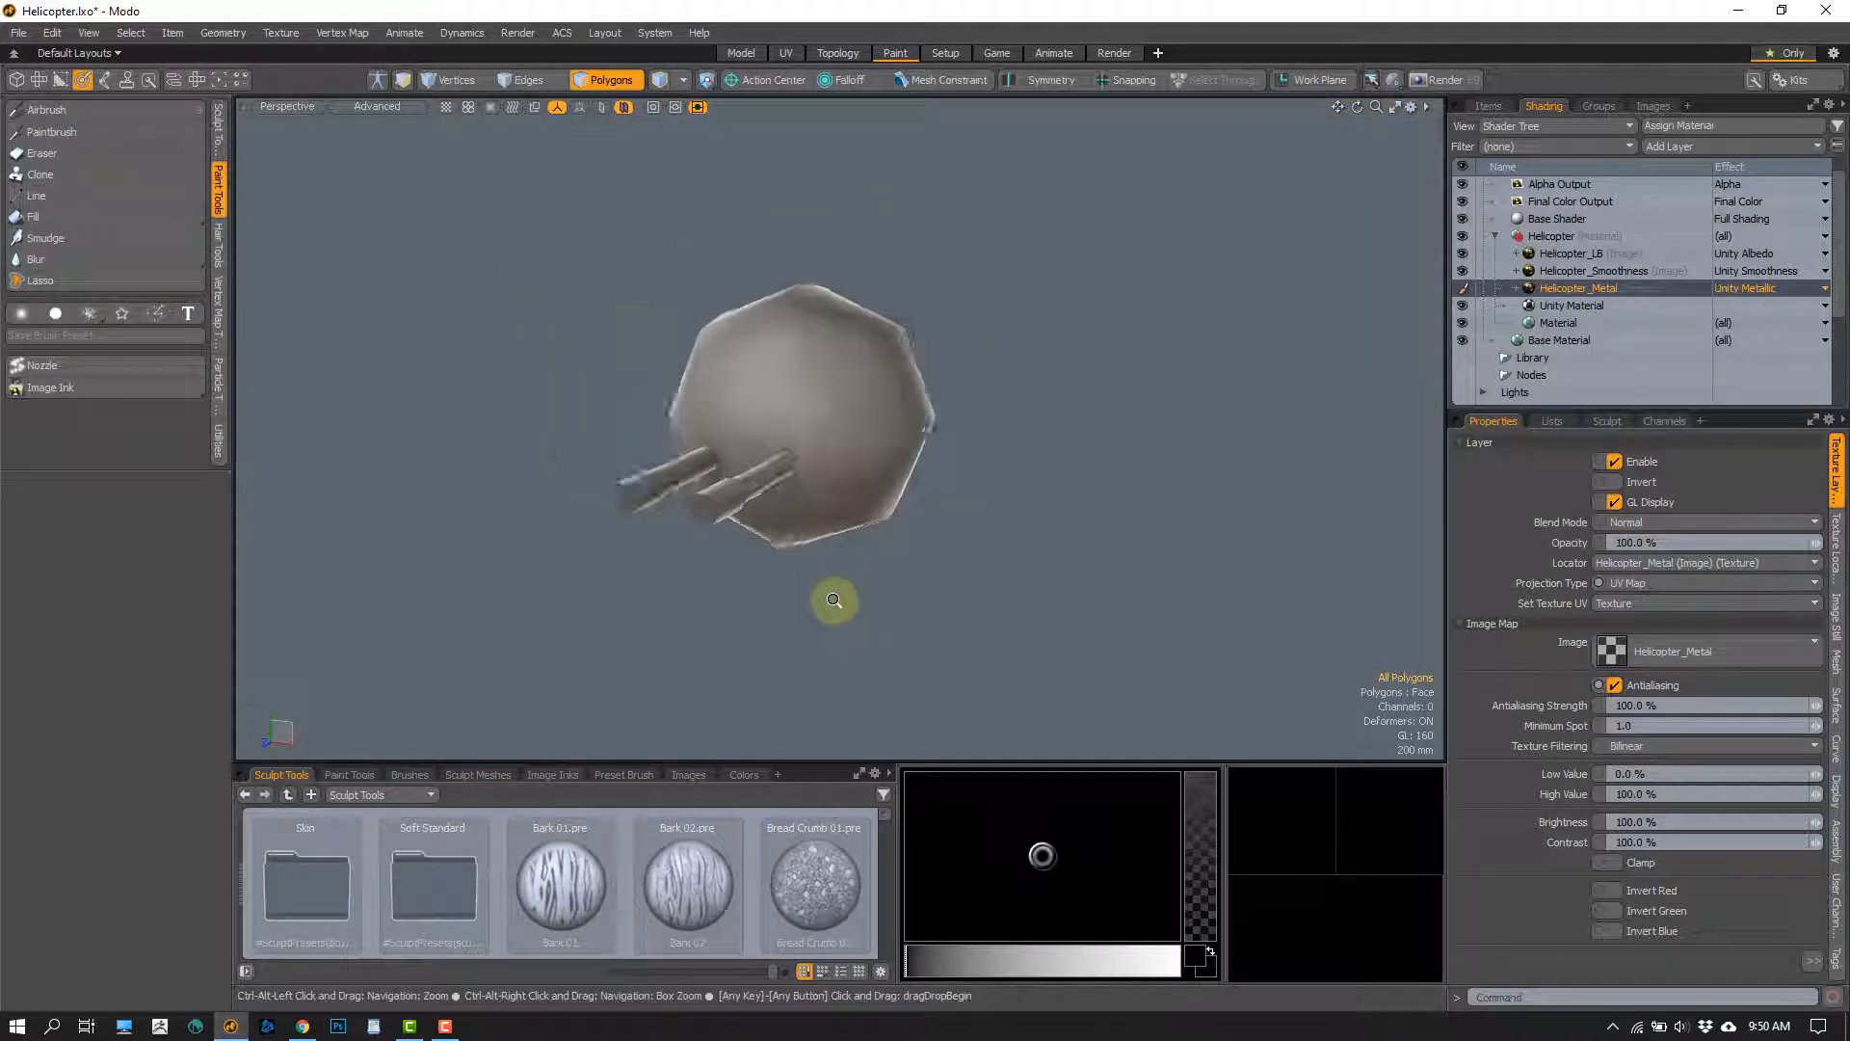
Airbrush the isolated turret and barrels with white (1.0) on the Helicopter_Metal layer using a hard brush of size 103
left_click(102, 130)
left_click(105, 115)
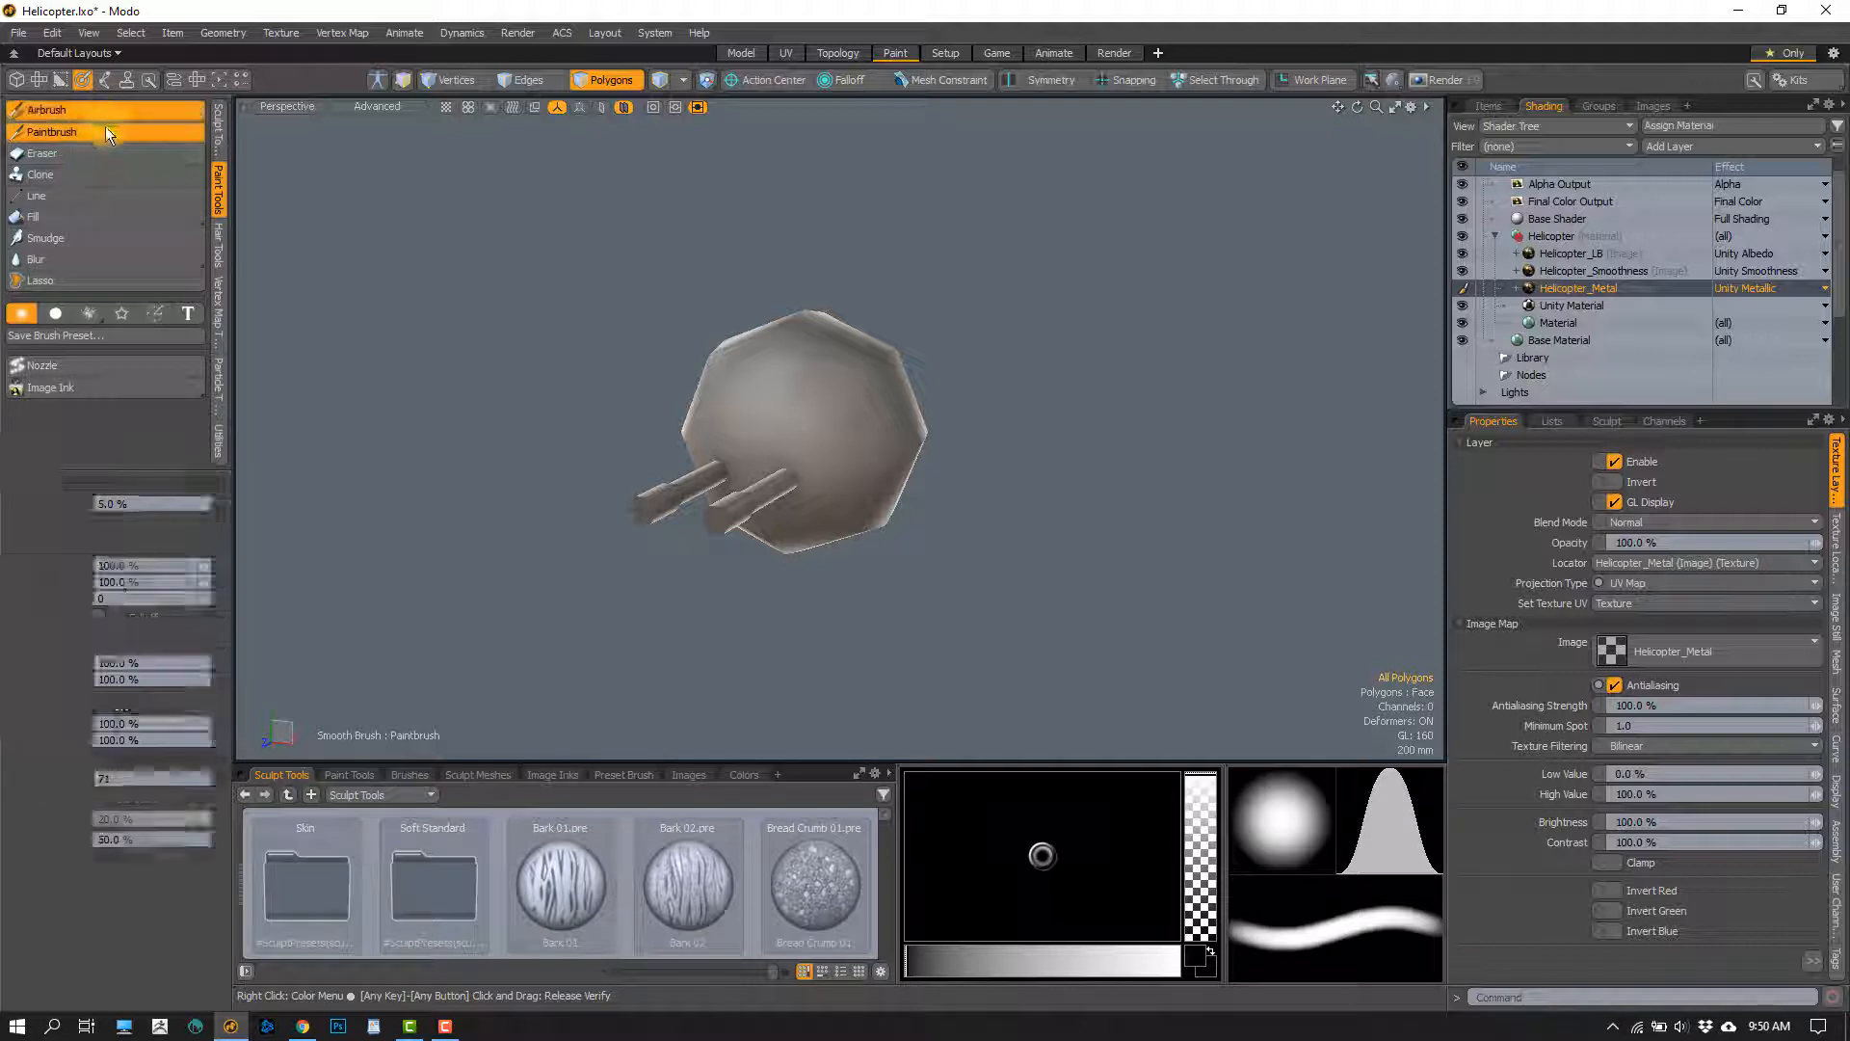
mouse_move(798, 472)
right_mouse_down()
mouse_move(872, 452)
mouse_move(809, 445)
right_mouse_up()
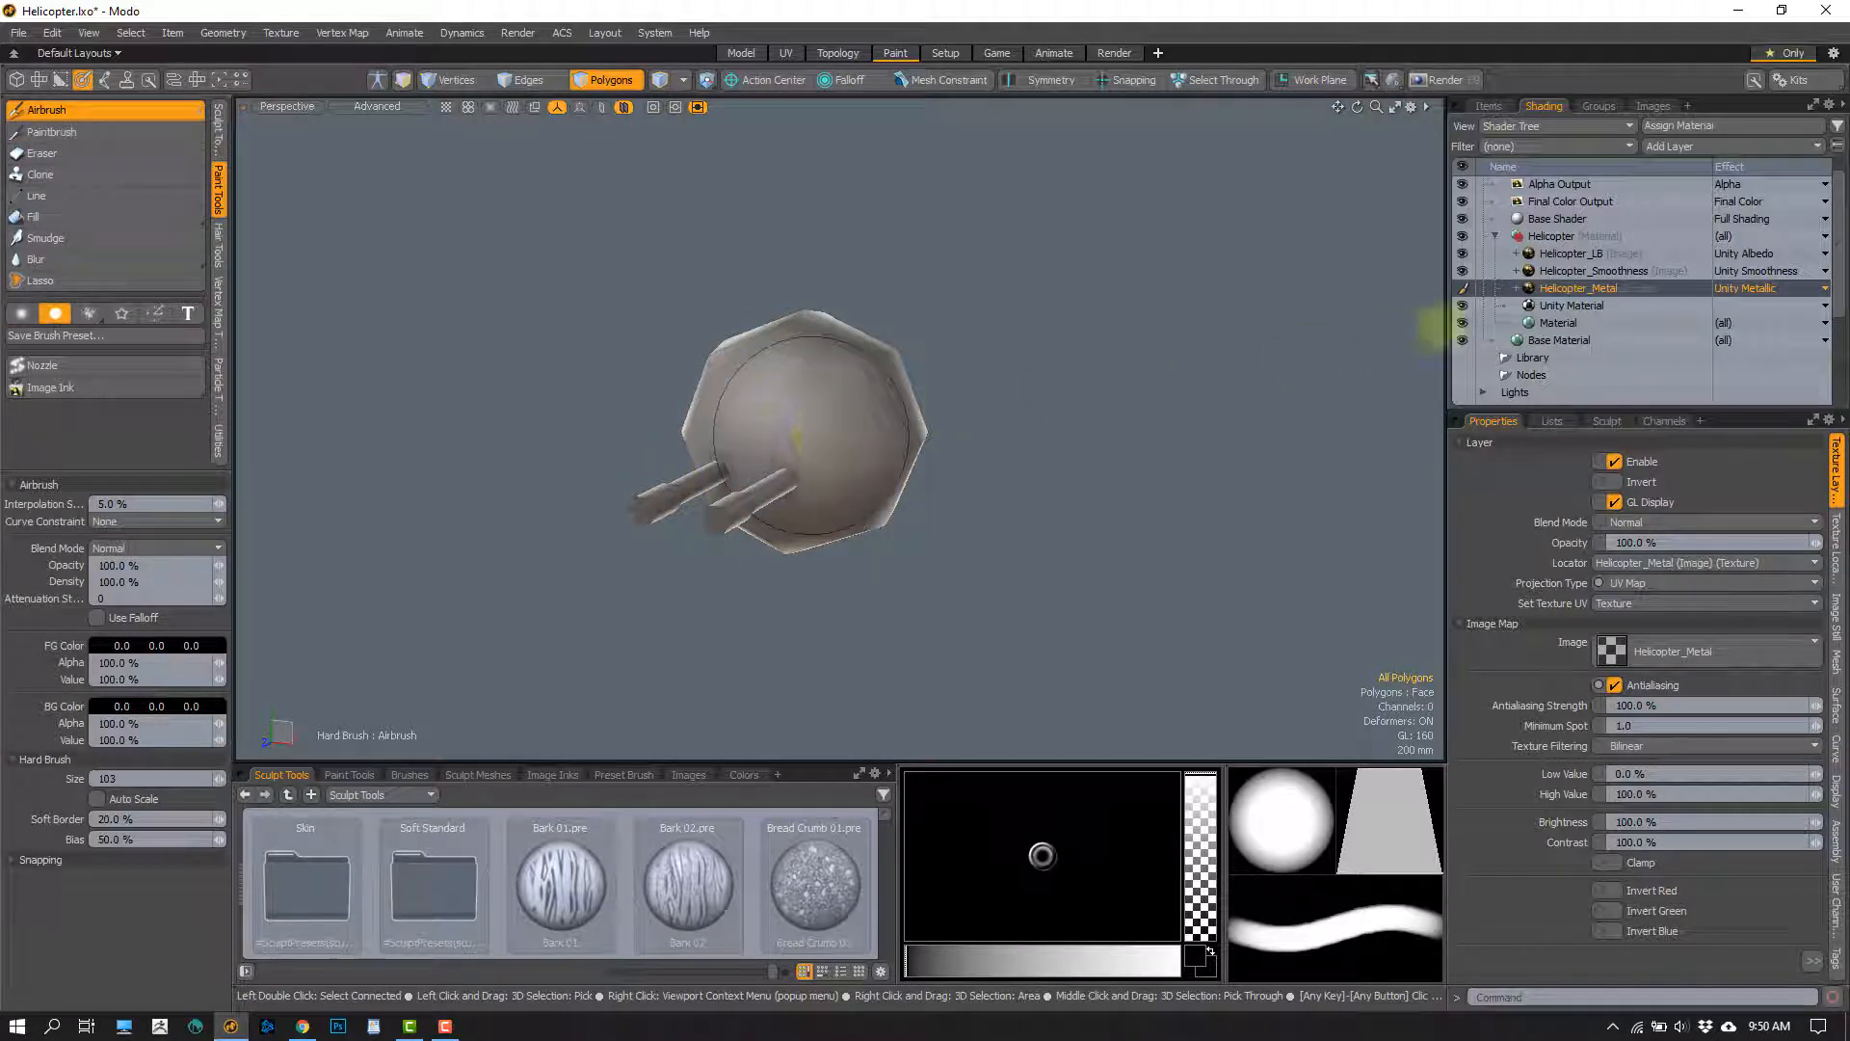
left_click(150, 644)
left_click(551, 682)
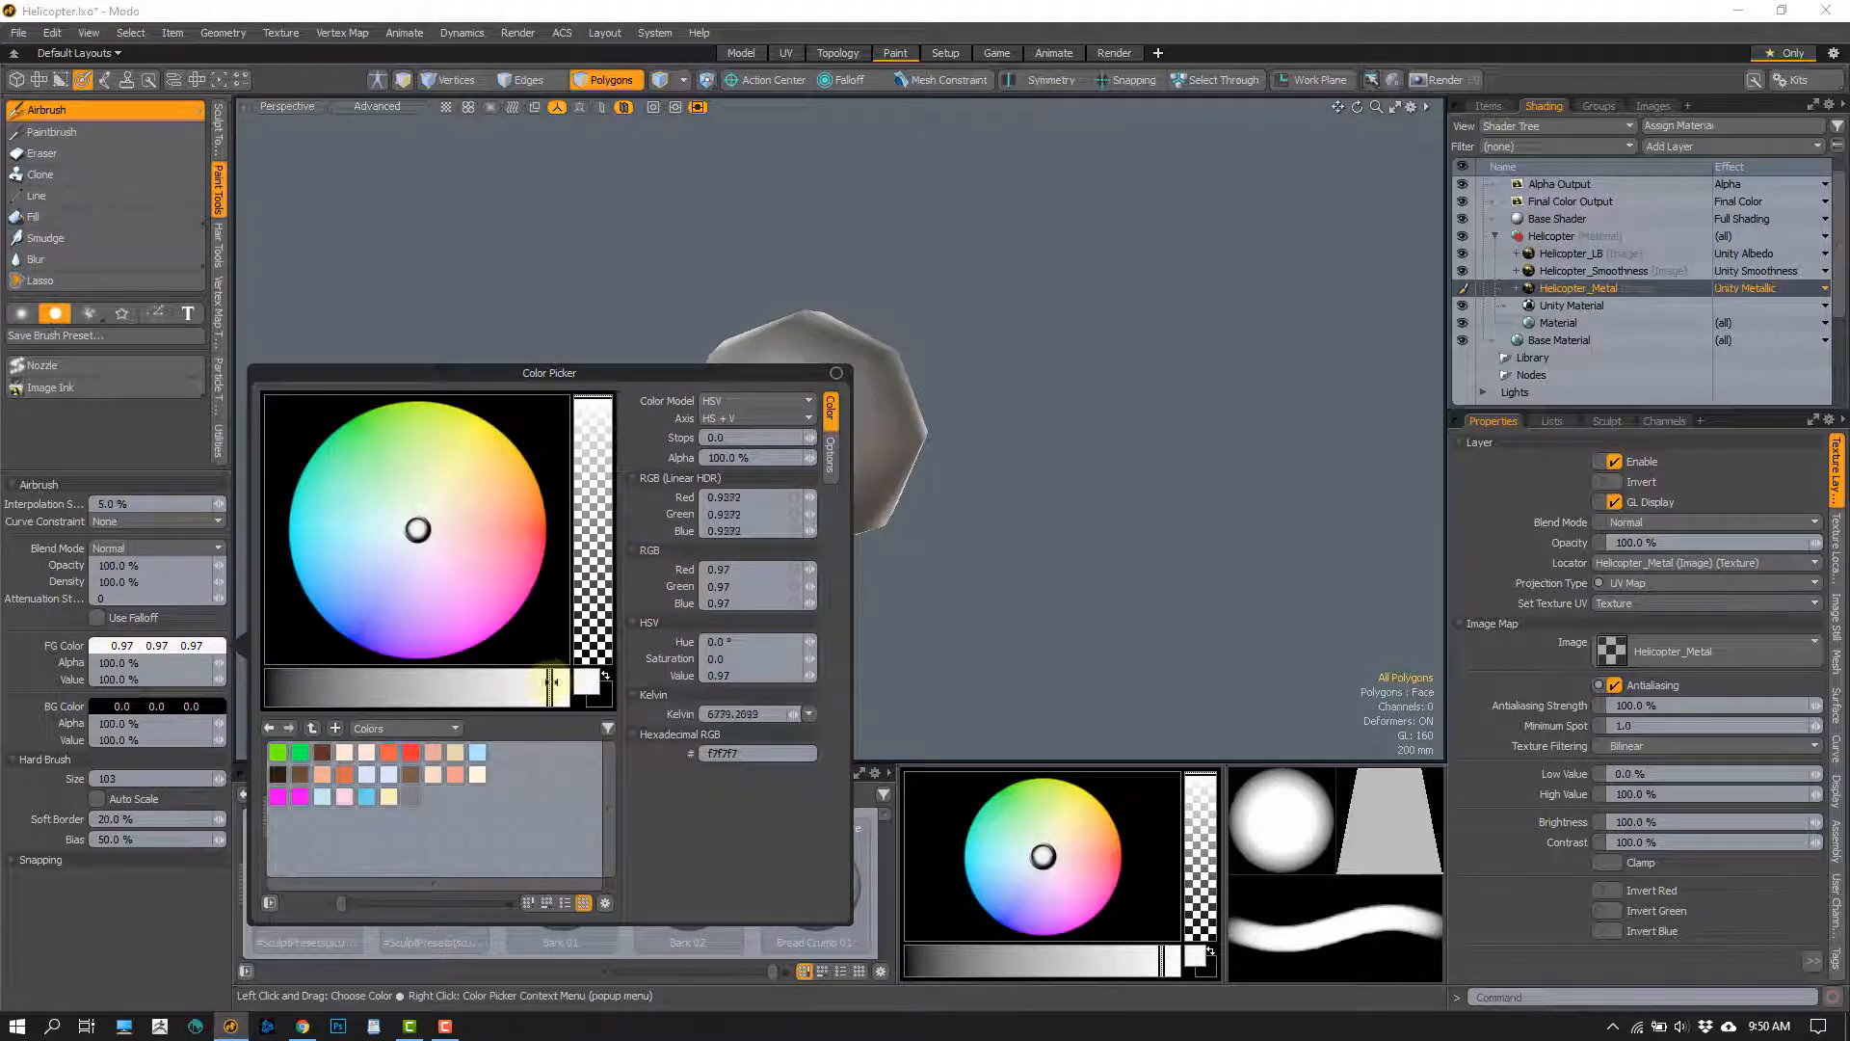
left_click_drag(564, 685, 574, 684)
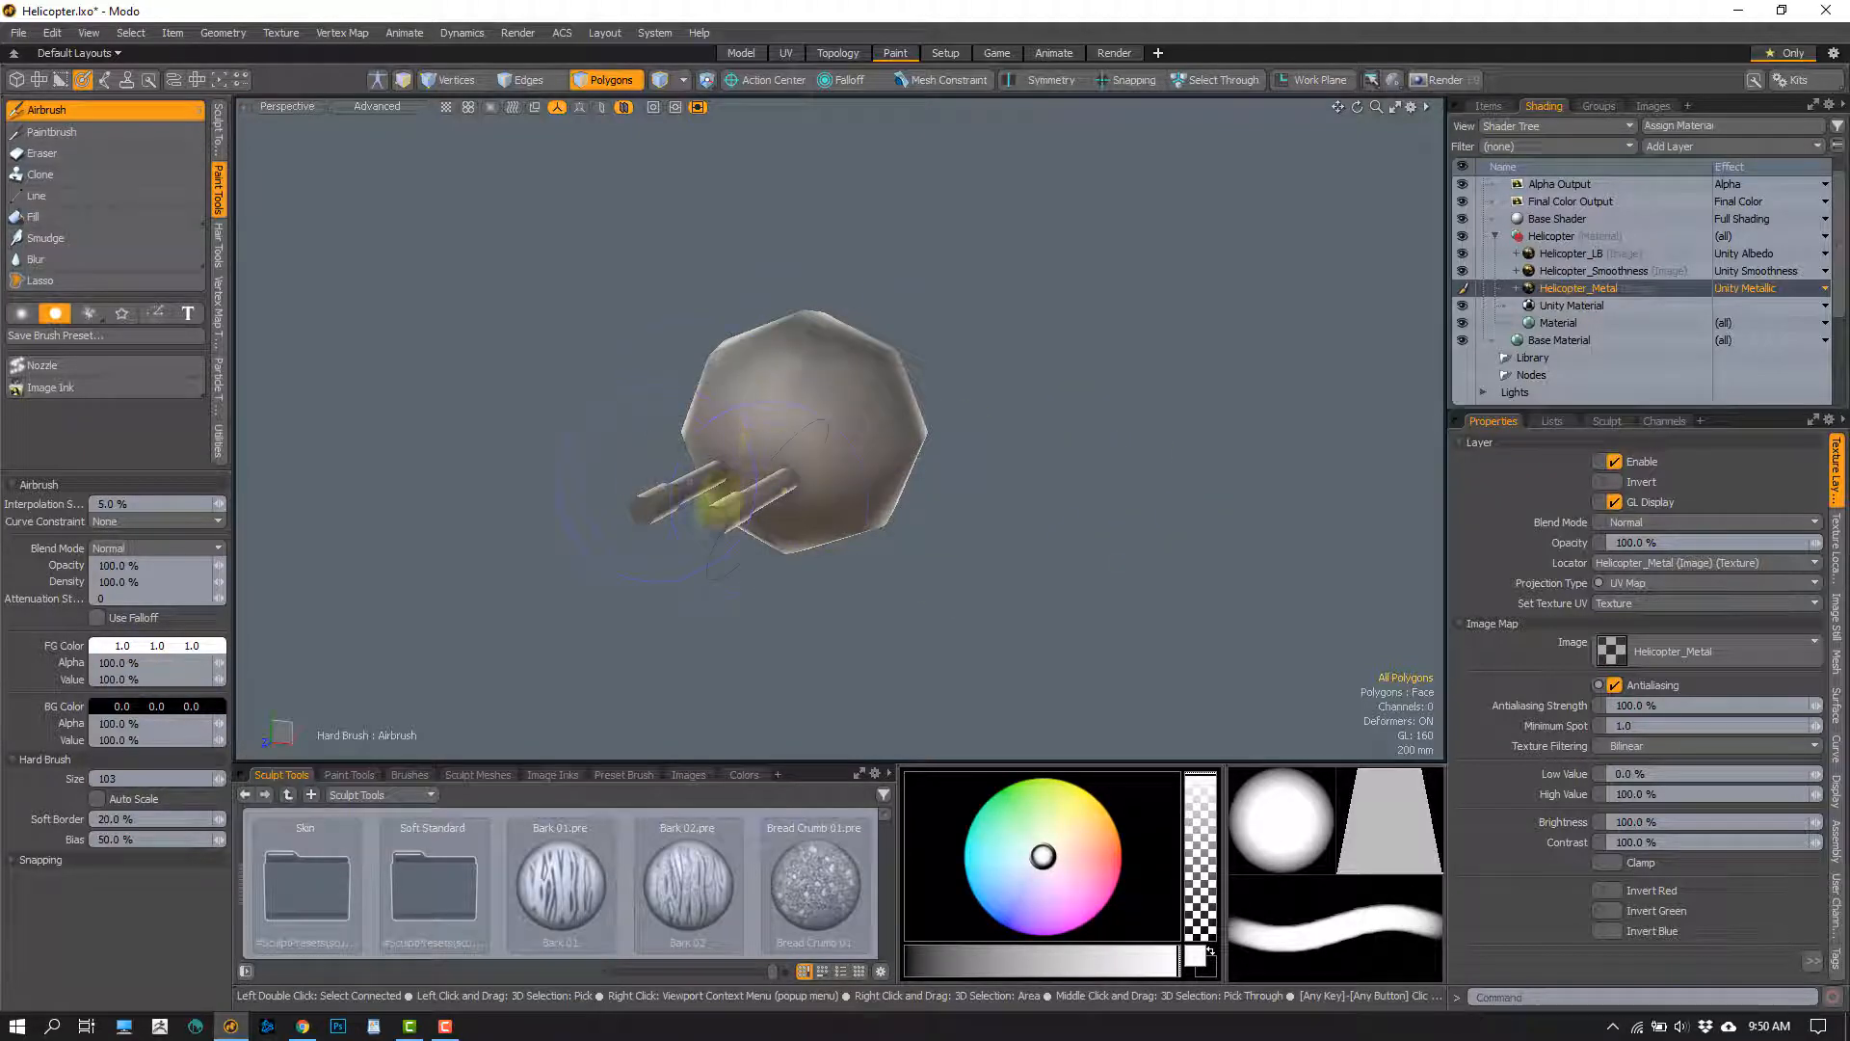
left_click_drag(719, 504, 900, 310, "alt")
left_click_drag(855, 211, 802, 404, "alt")
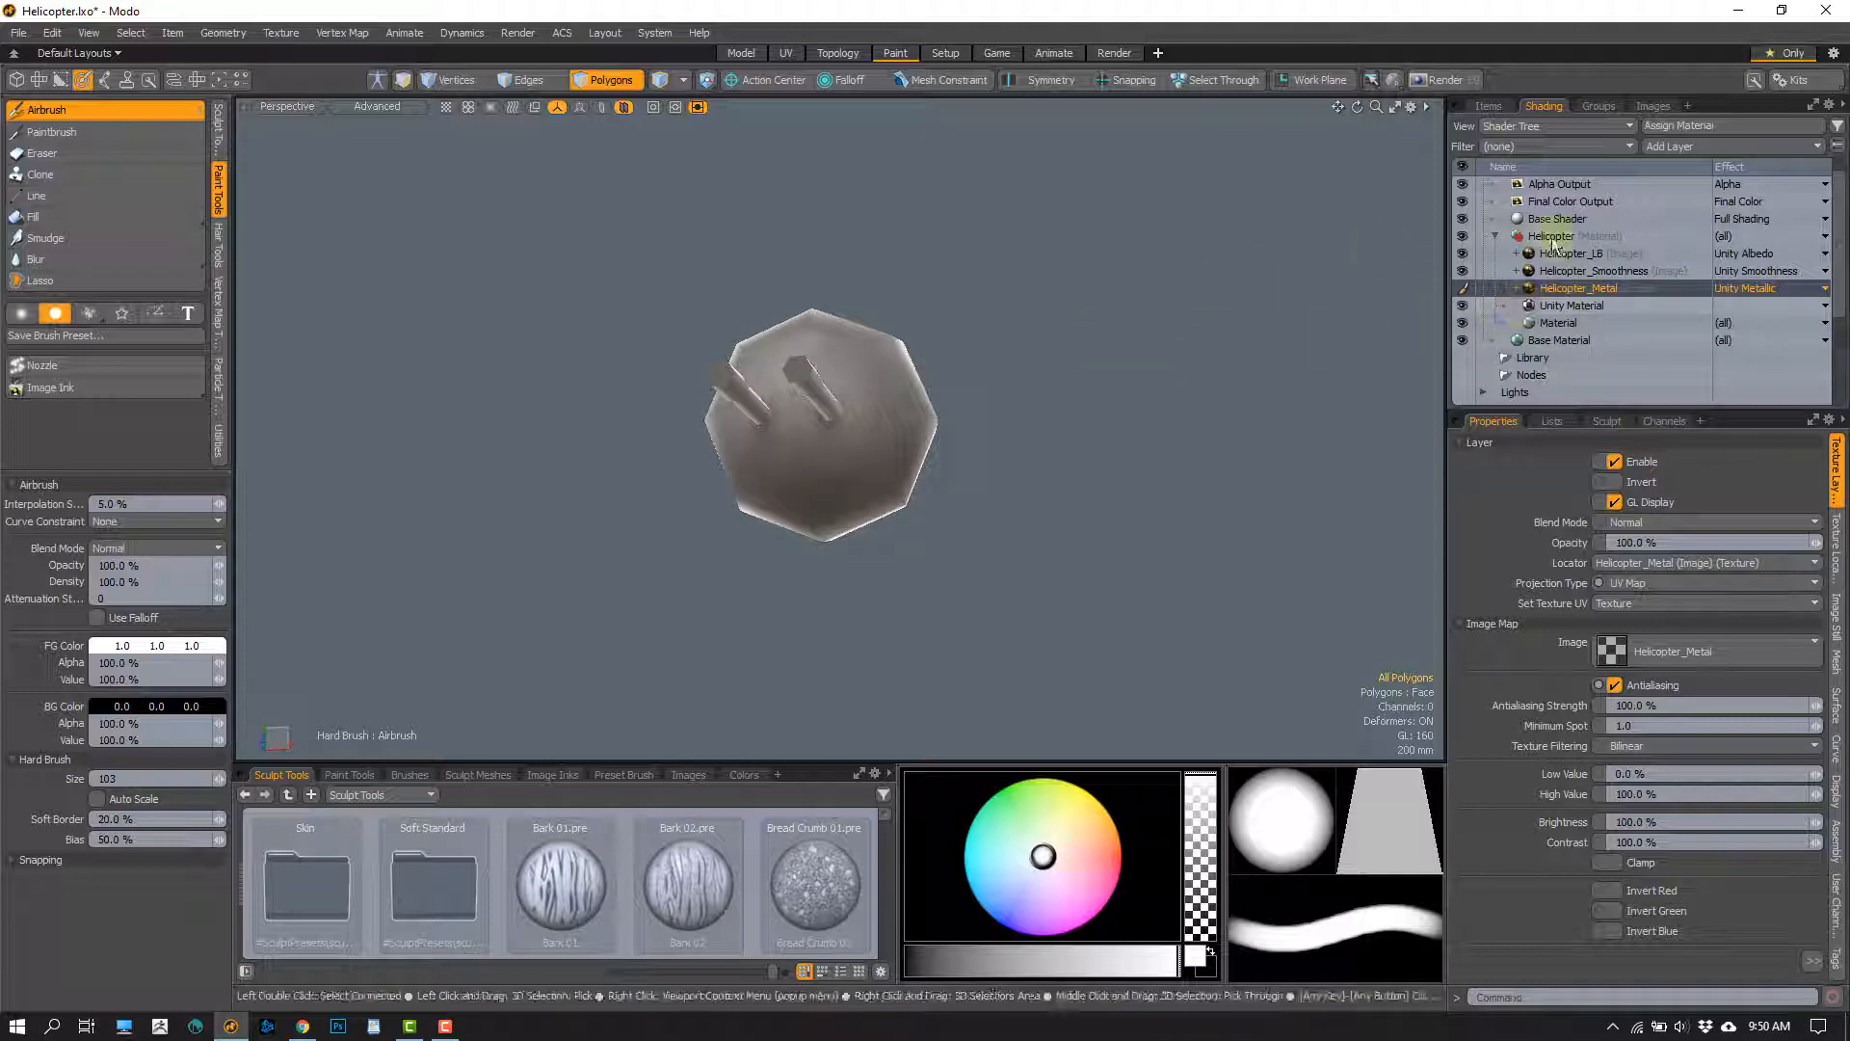
Airbrush the isolated turret and barrels with 0.89 grey on the Helicopter_Smoothness layer
left_click(1613, 270)
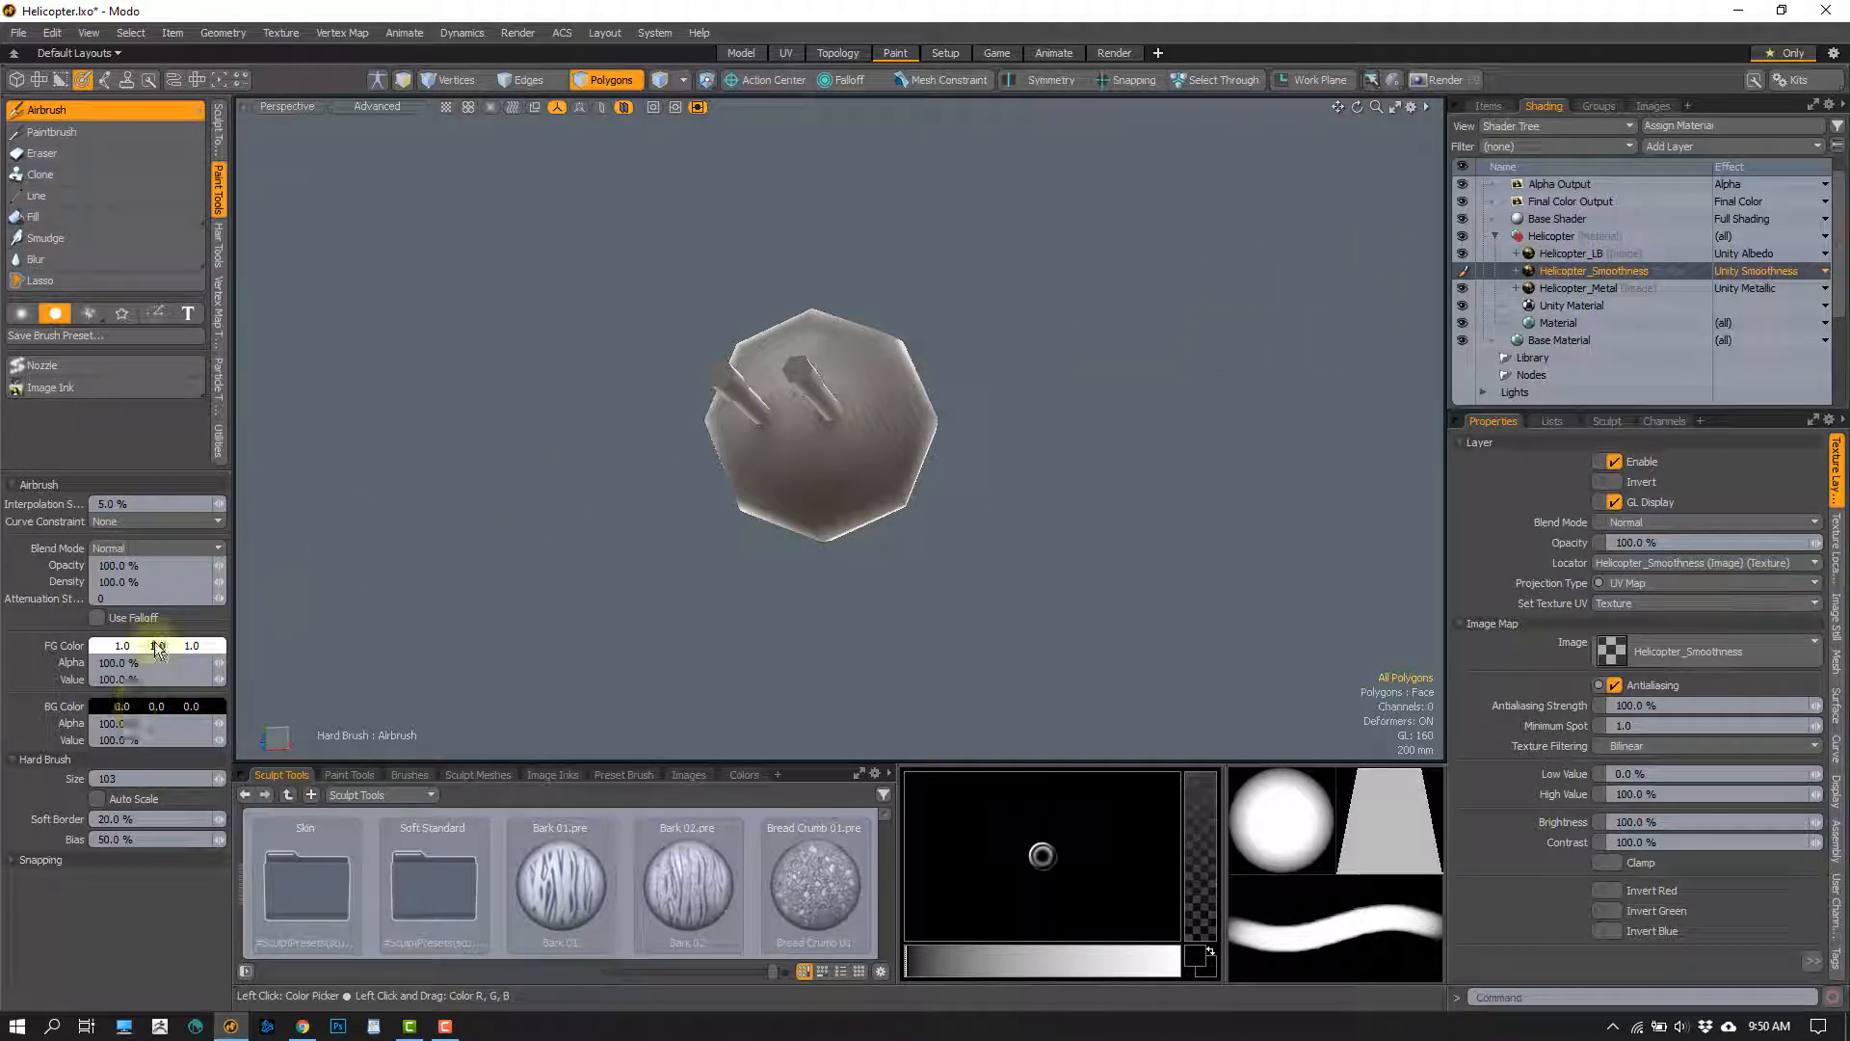
left_click(195, 662)
left_click_drag(462, 686, 500, 687)
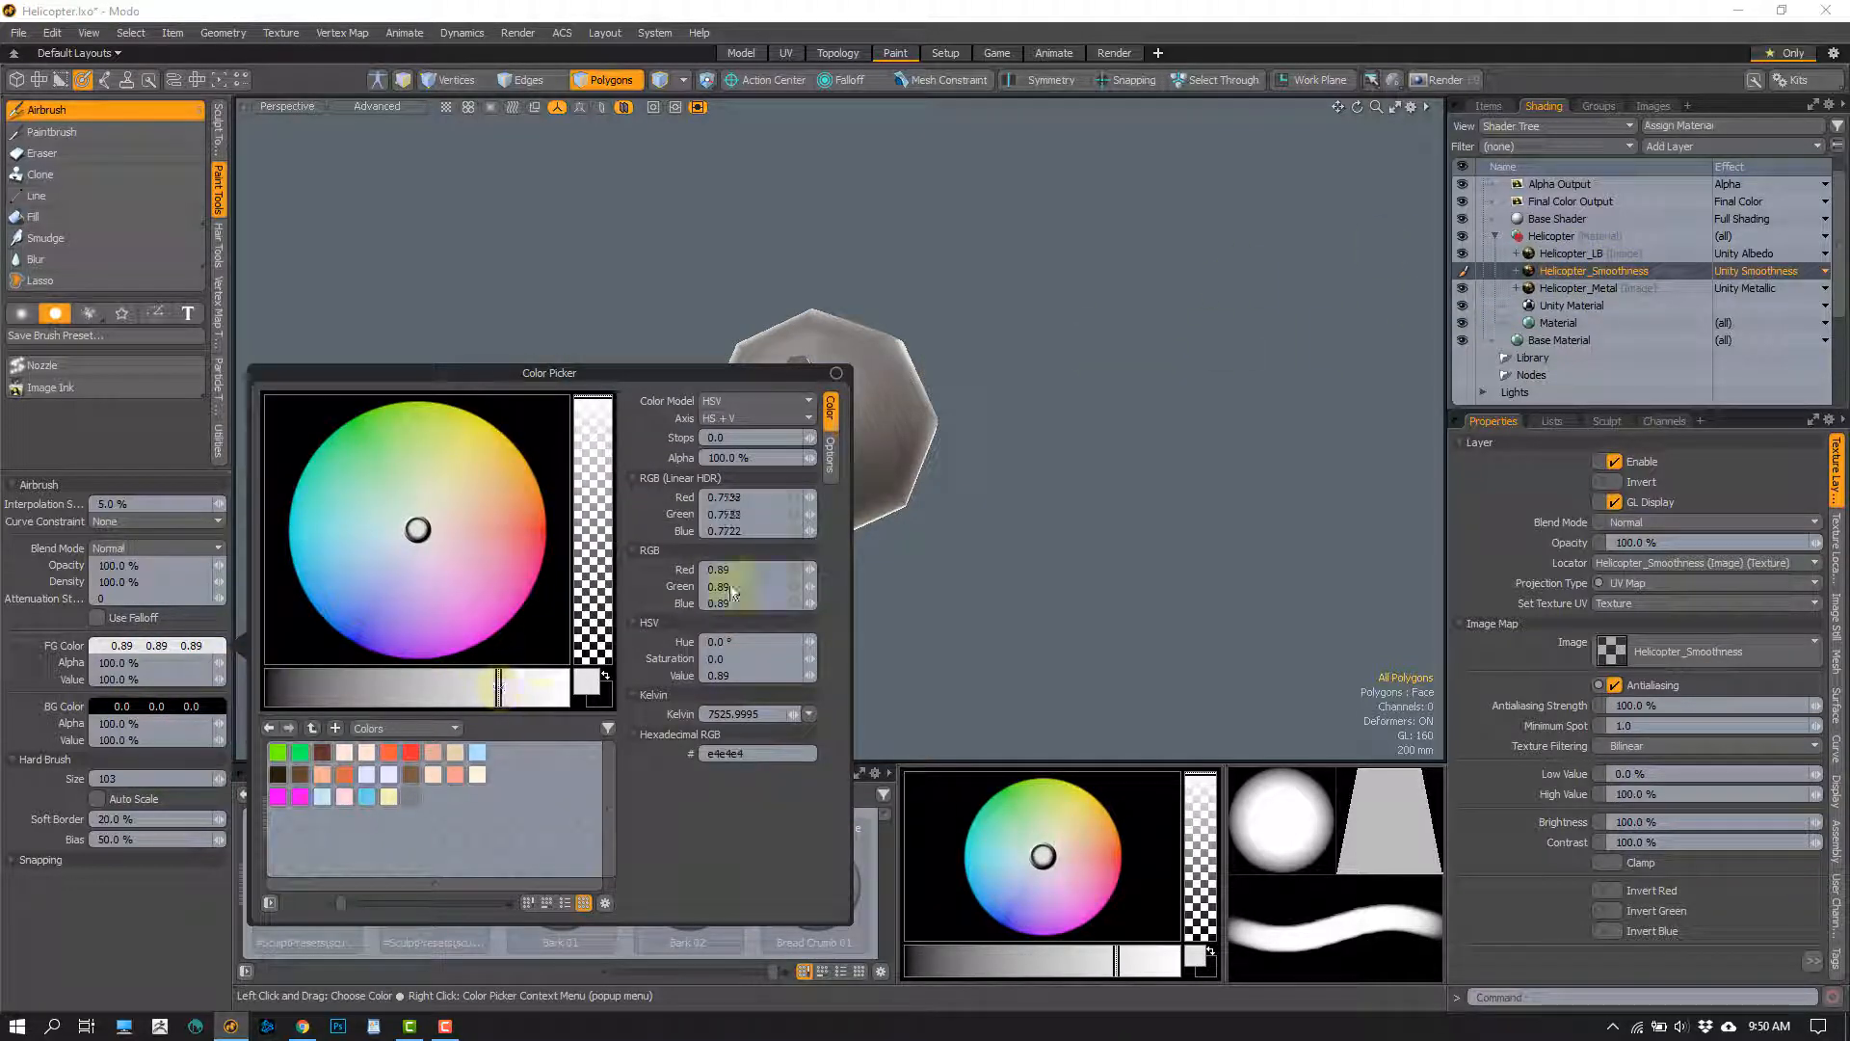
mouse_move(805, 401)
left_mouse_down()
mouse_move(772, 360)
mouse_move(896, 457)
mouse_move(692, 433)
mouse_move(846, 331)
left_mouse_up()
mouse_move(825, 454)
left_mouse_down("alt")
mouse_move(941, 309)
mouse_move(1024, 392)
mouse_move(905, 479)
left_mouse_up("alt")
left_click_drag(891, 390, 875, 573, "alt")
left_click_drag(896, 424, 736, 514, "alt")
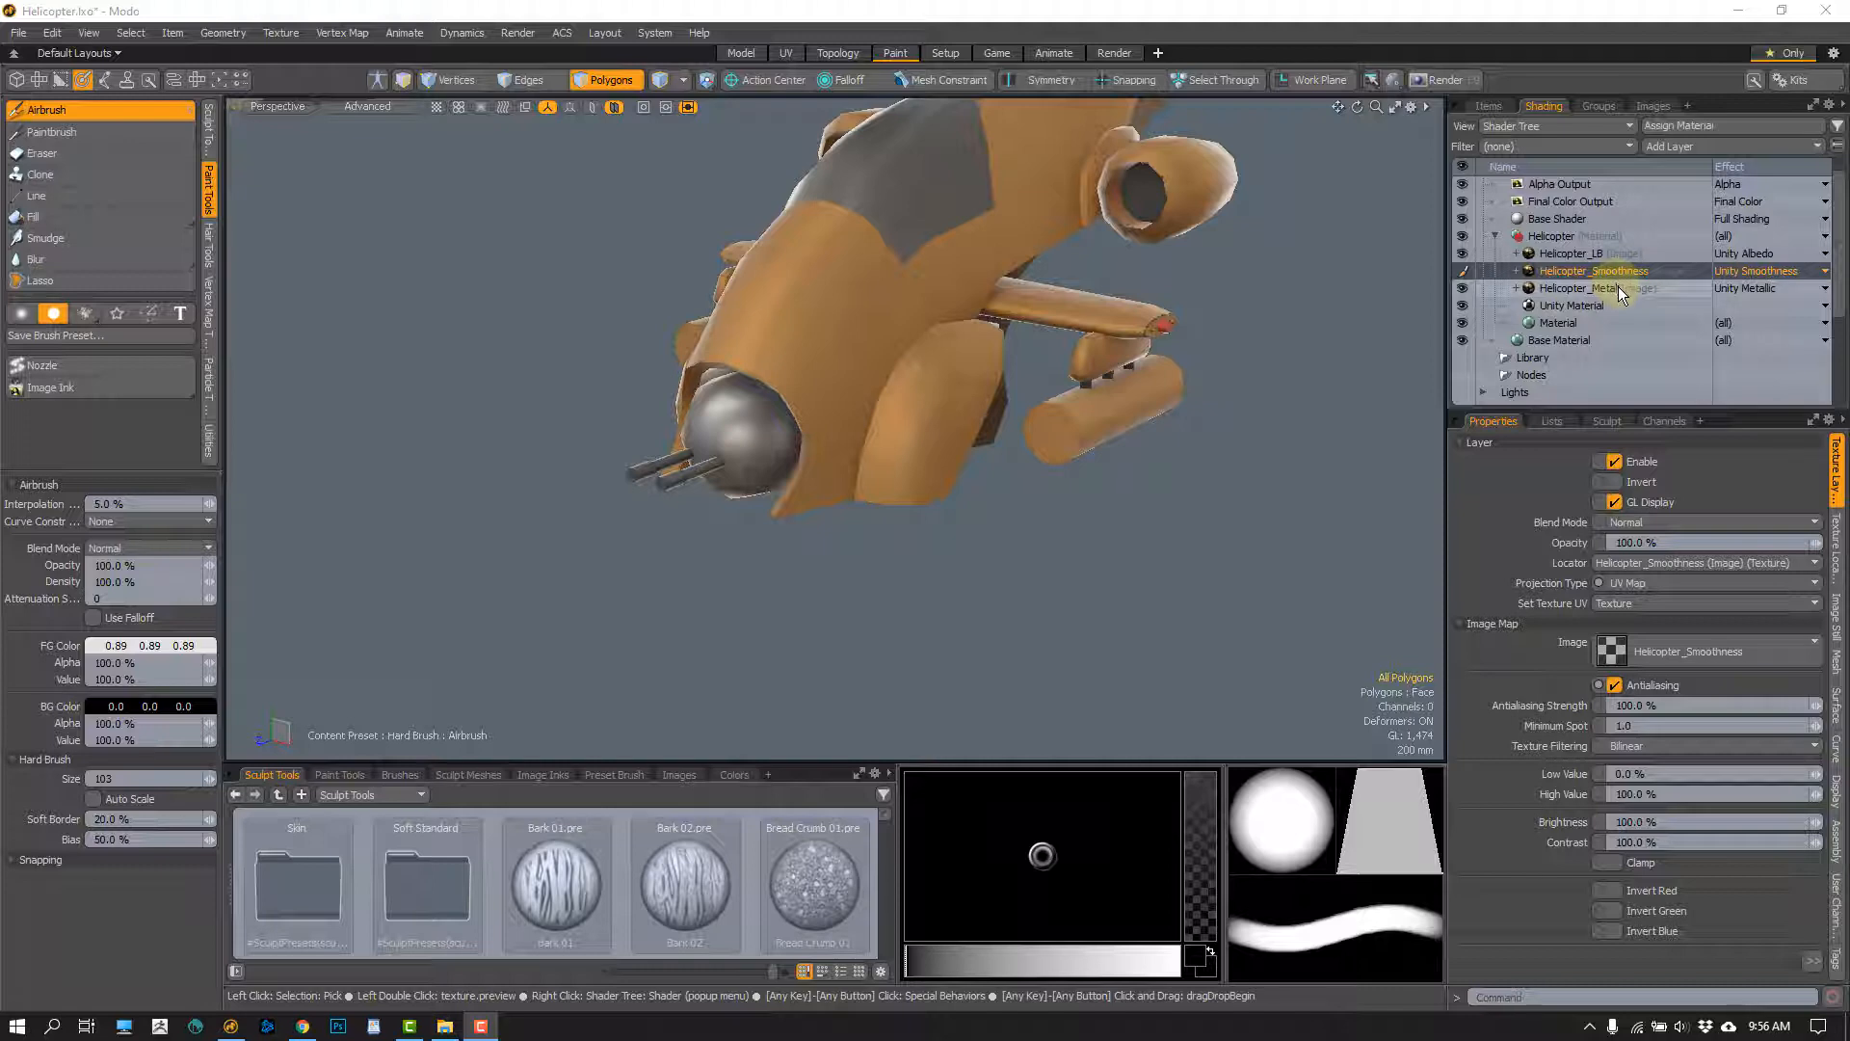
Load the Charcoal 01 paint preset, target the Helicopter_LB layer and set the foreground colour to white (1.0)
left_click(337, 773)
left_click(480, 883)
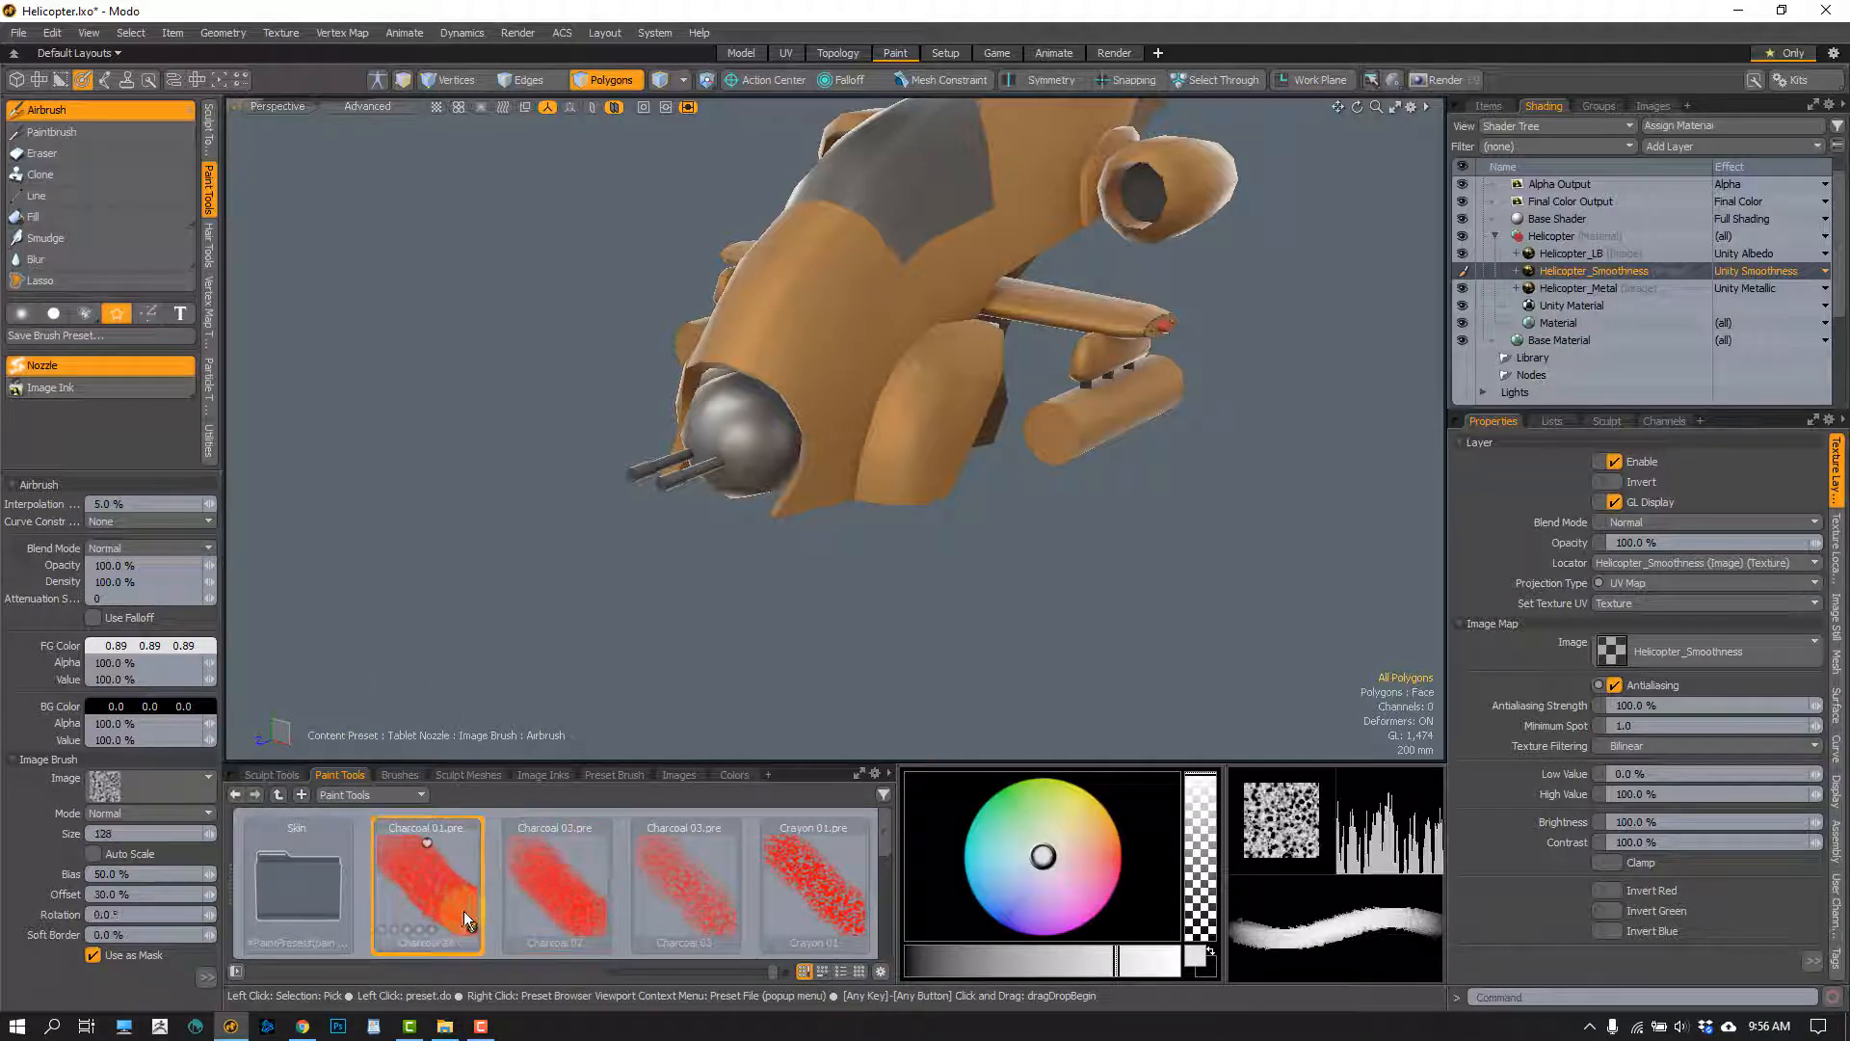
left_click(1578, 254)
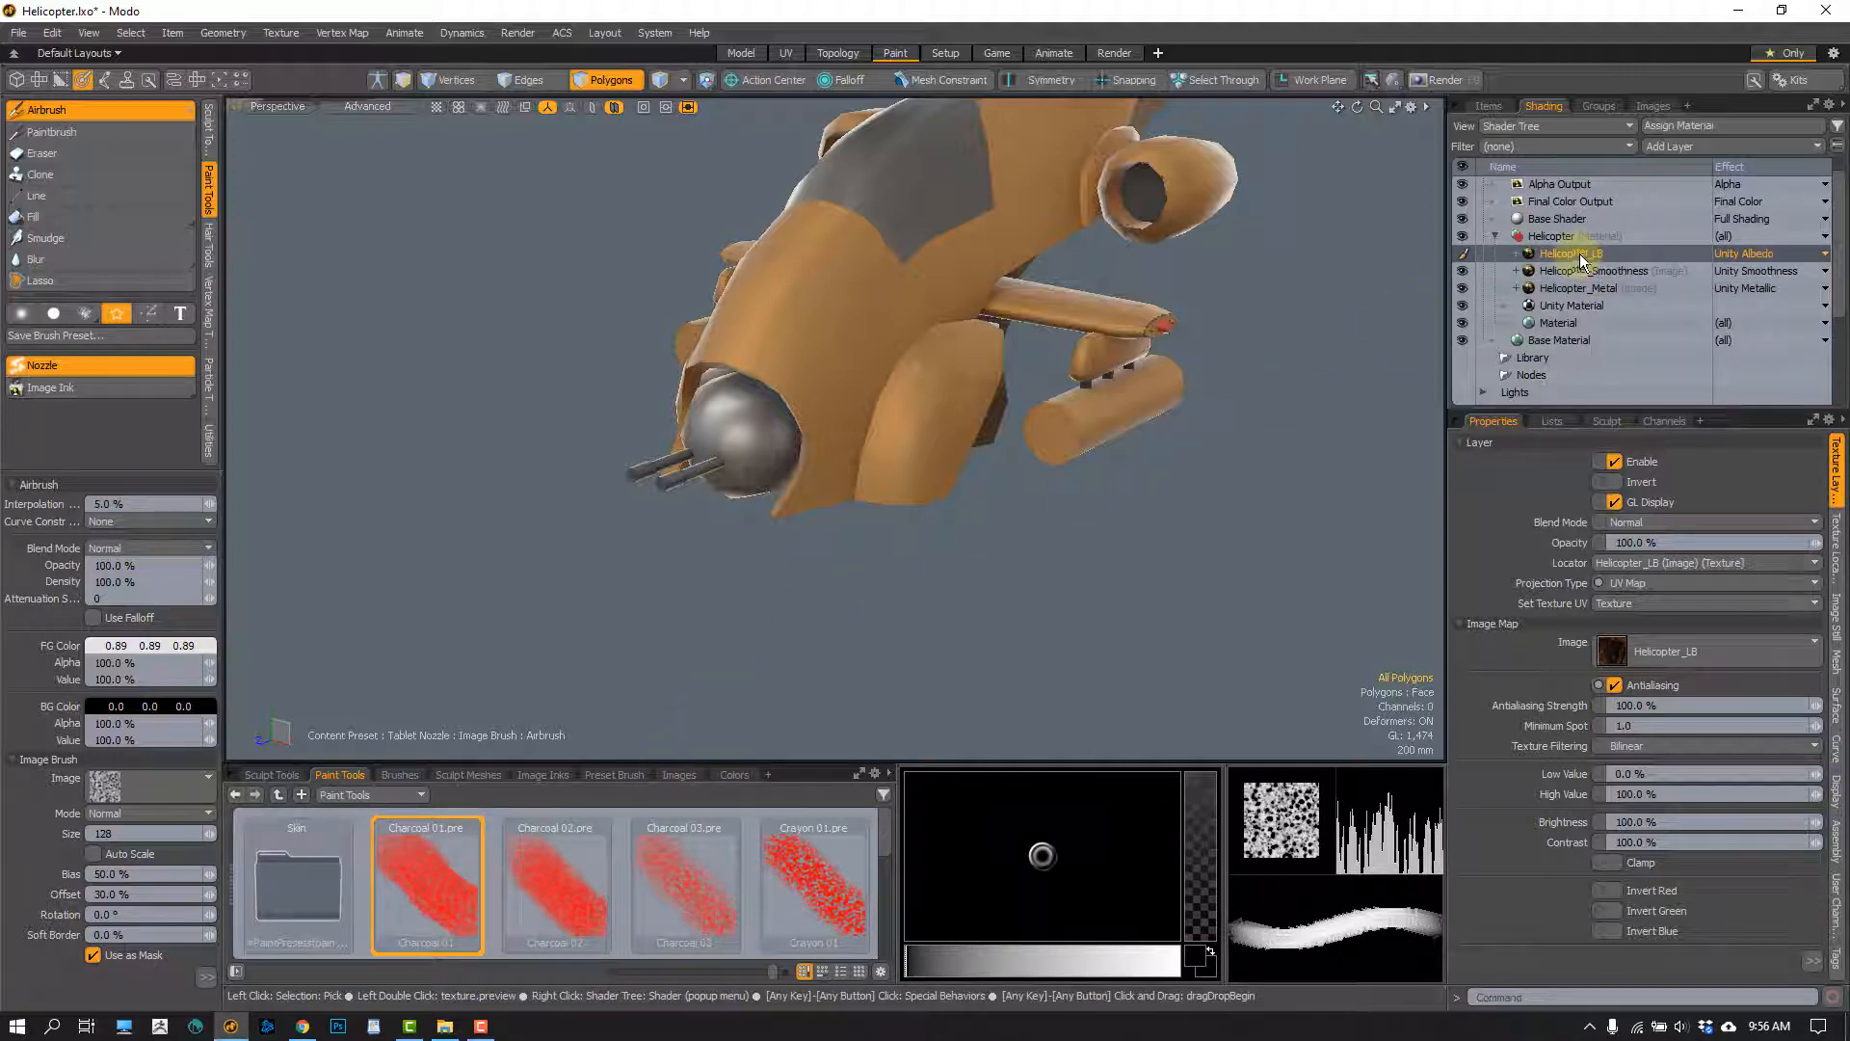
left_click(125, 646)
left_click_drag(507, 683, 559, 686)
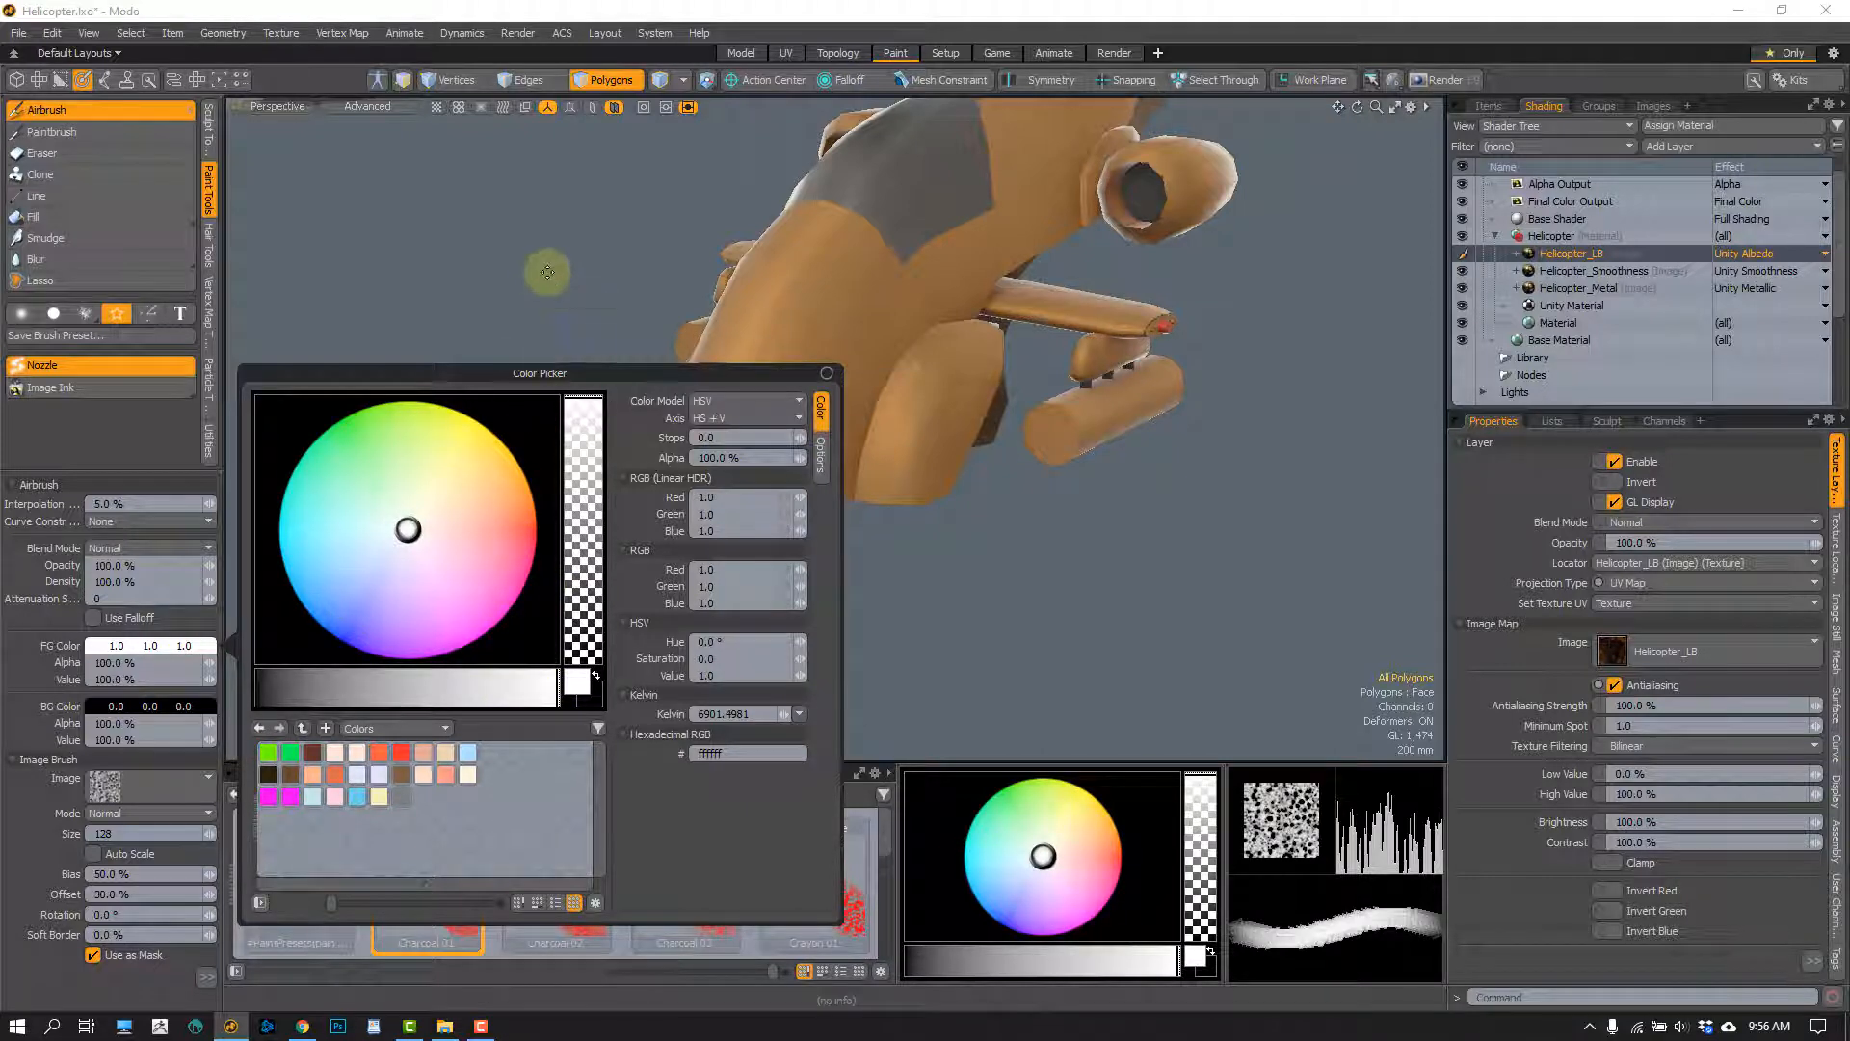
Try white Charcoal 01 strokes with a reduced brush size on the fuselage beside the nose turret and undo them
right_click_drag(787, 315, 770, 316)
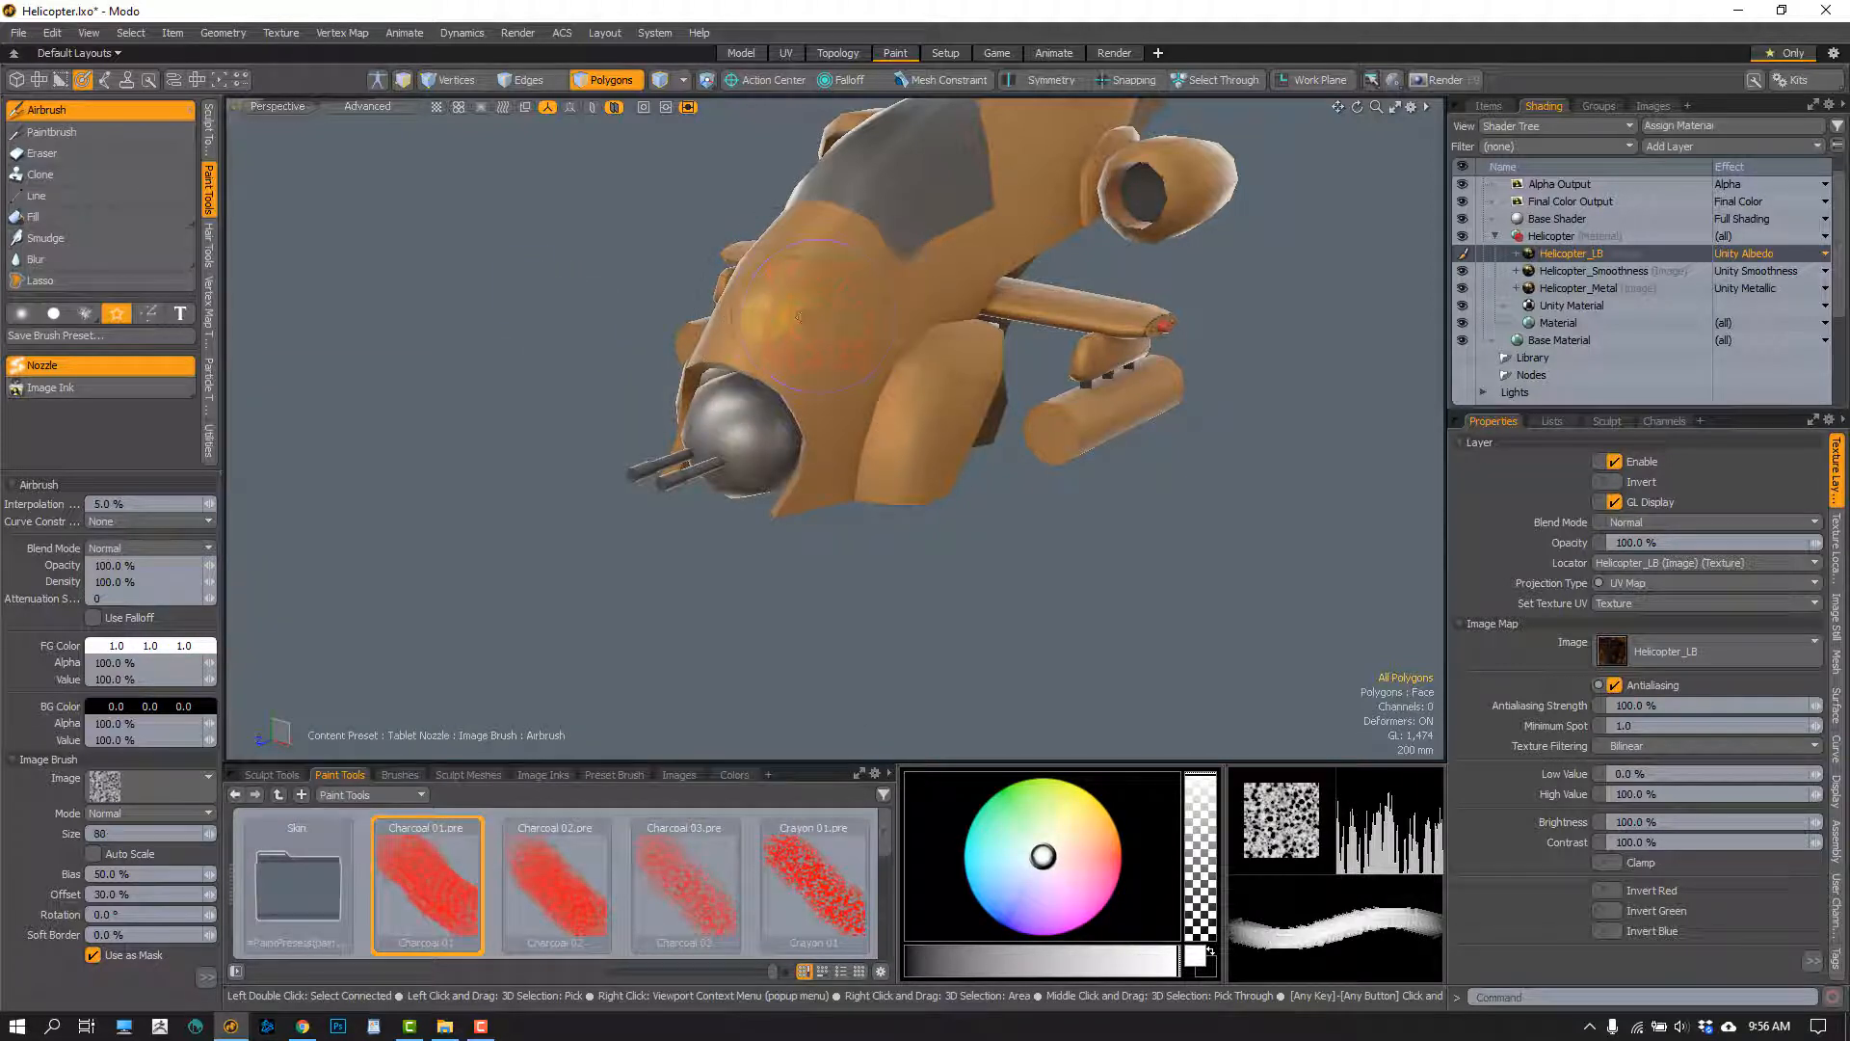
mouse_move(854, 279)
left_mouse_down()
mouse_move(824, 270)
mouse_move(848, 313)
mouse_move(843, 515)
left_mouse_up()
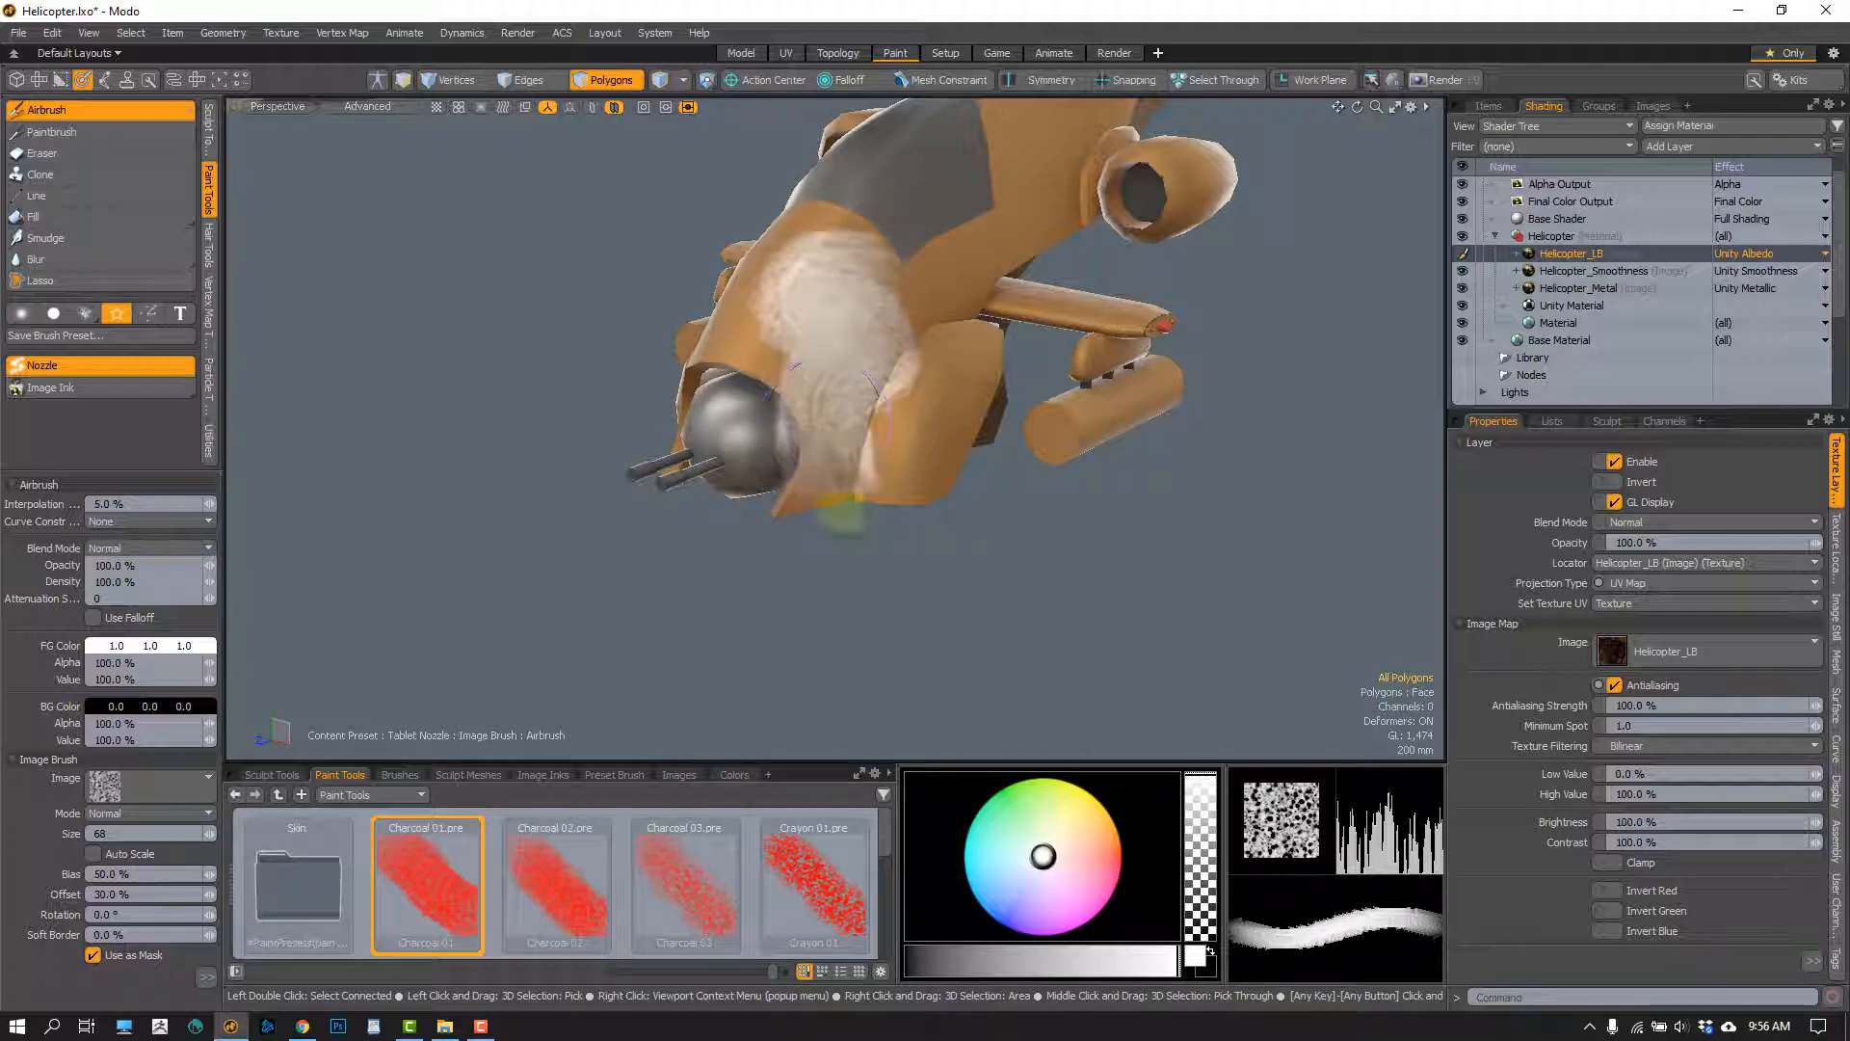
key("ctrl+z")
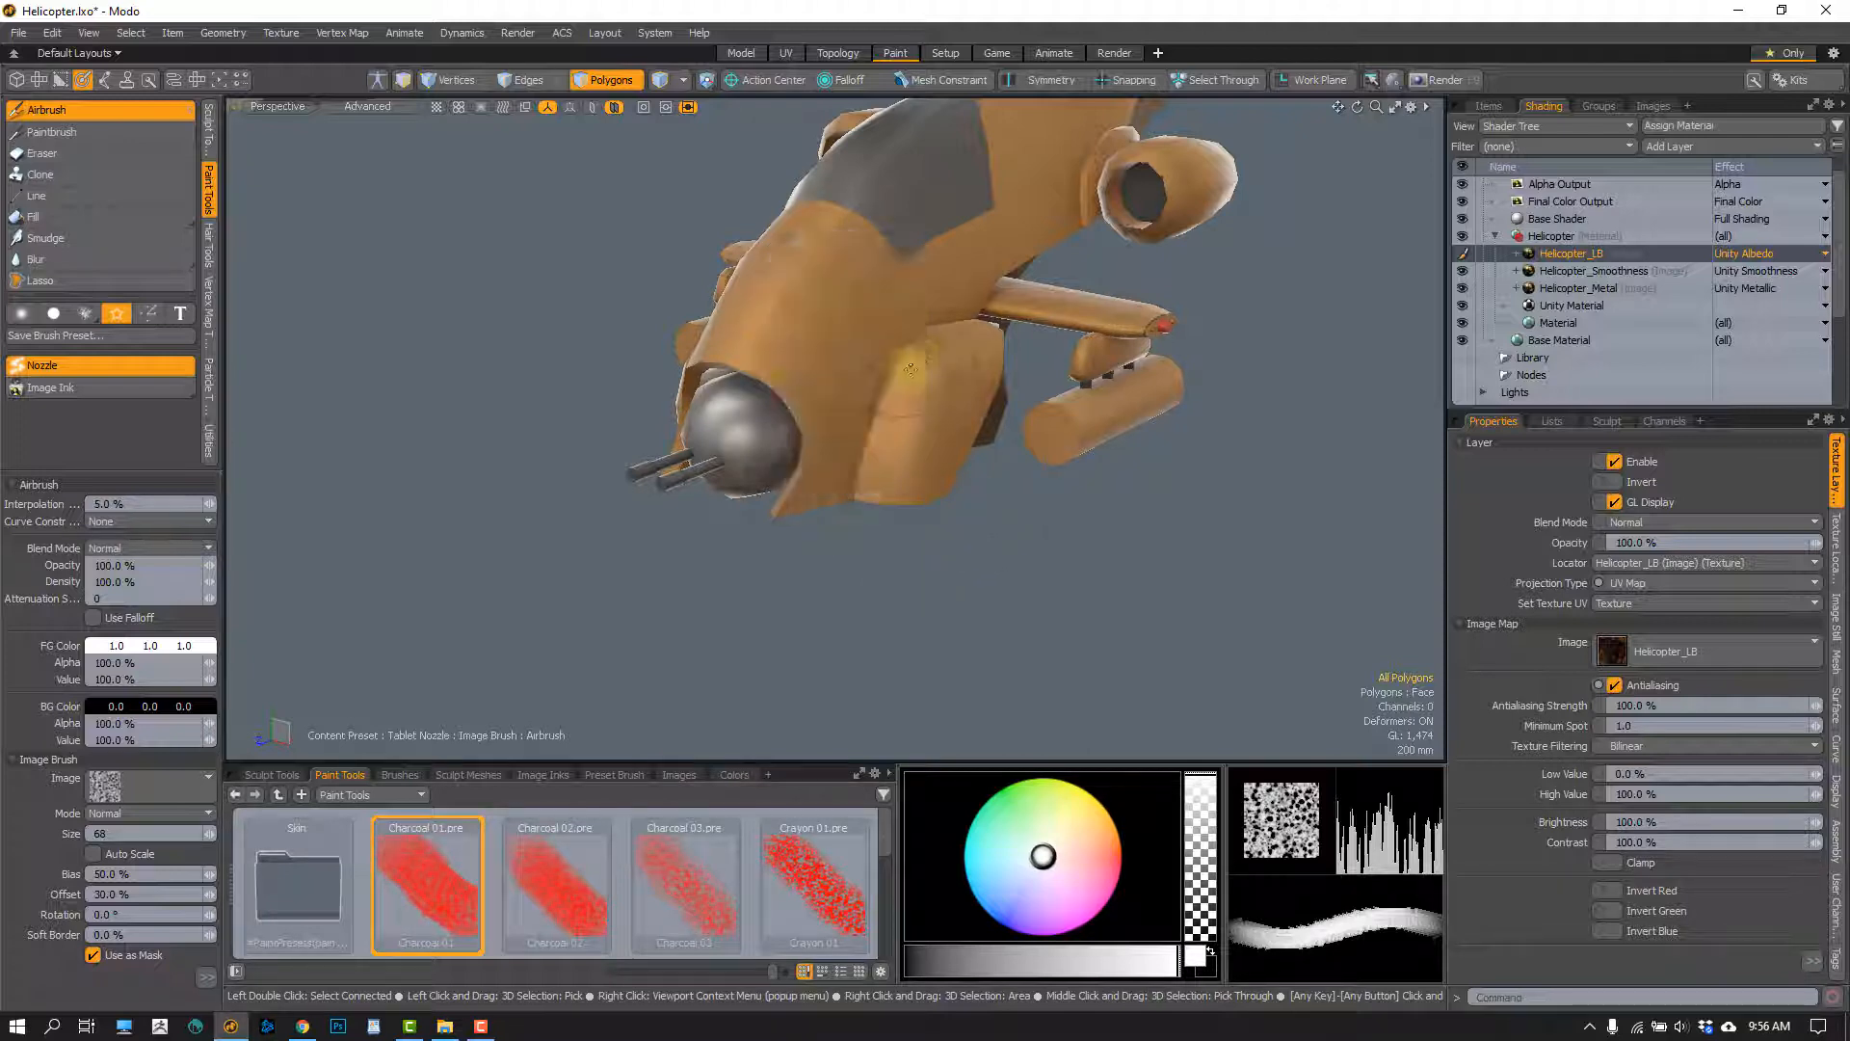
scroll(849, 339, "up", 3)
left_click_drag(855, 343, 812, 424, "alt")
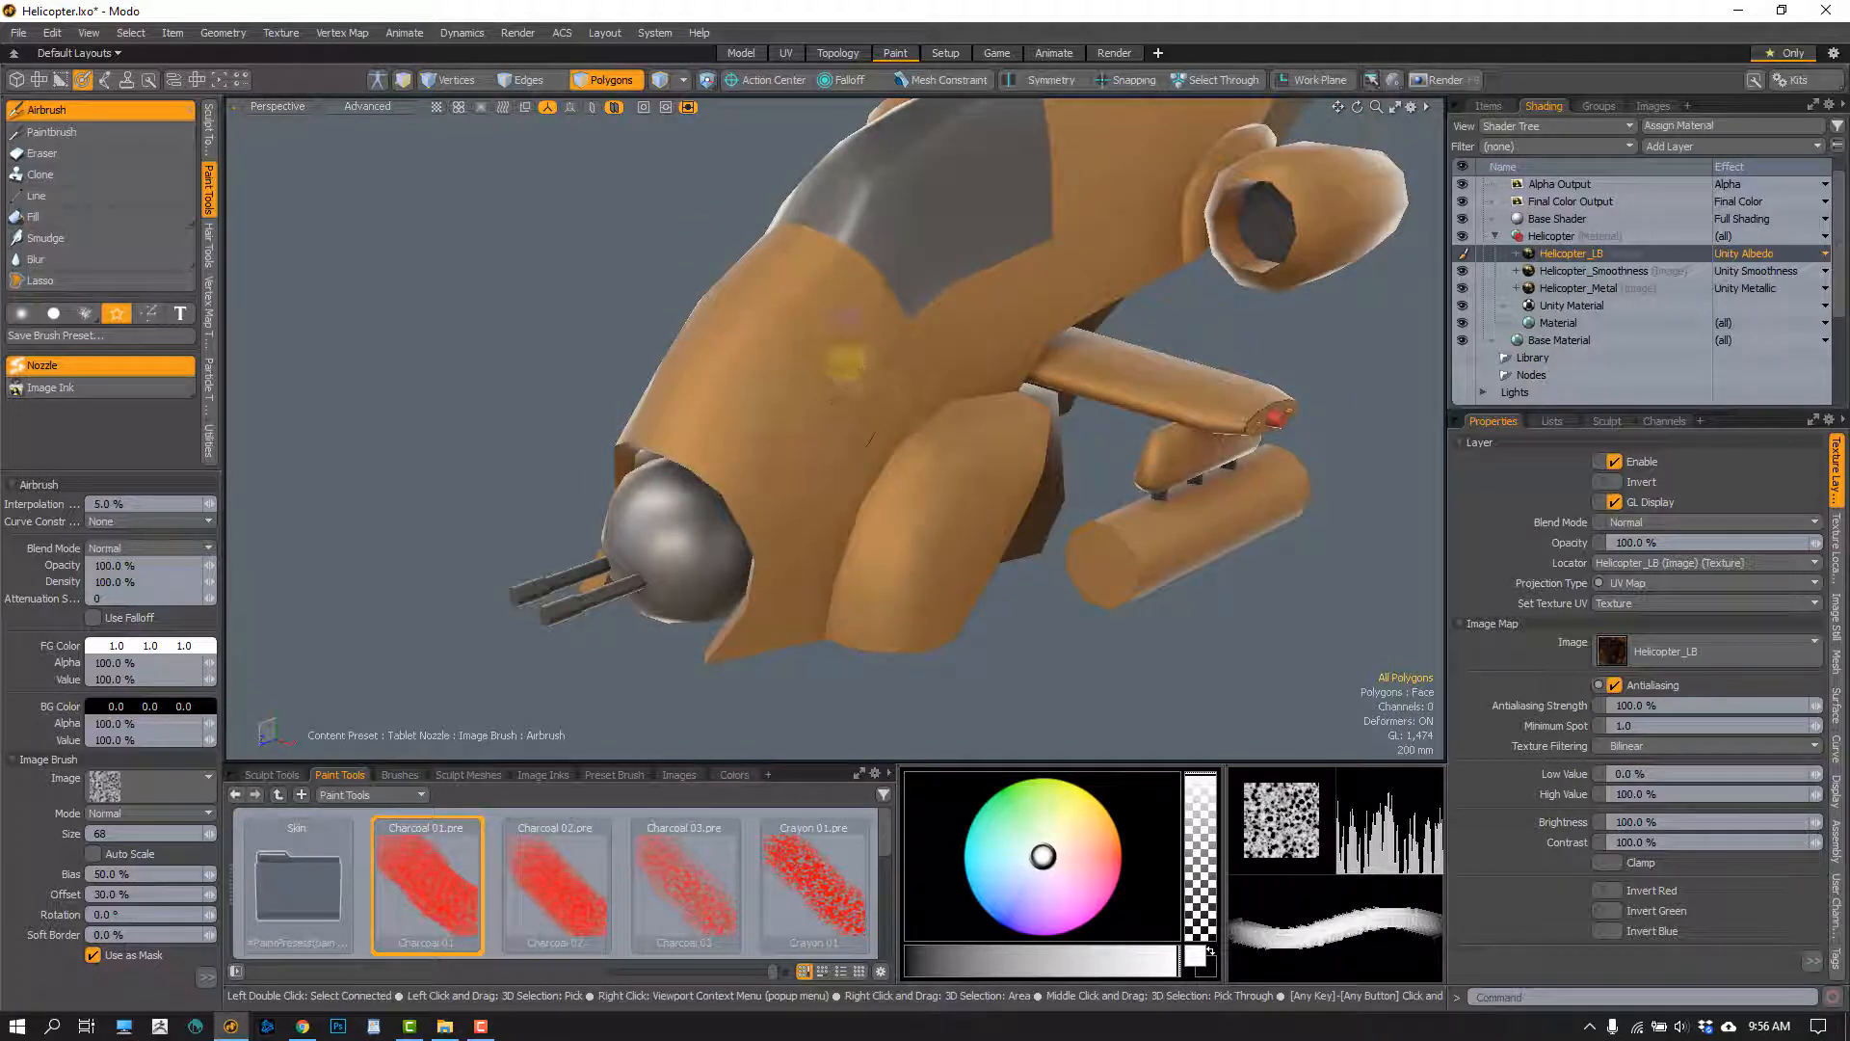
mouse_move(847, 298)
left_mouse_down()
mouse_move(800, 376)
mouse_move(856, 557)
left_mouse_up()
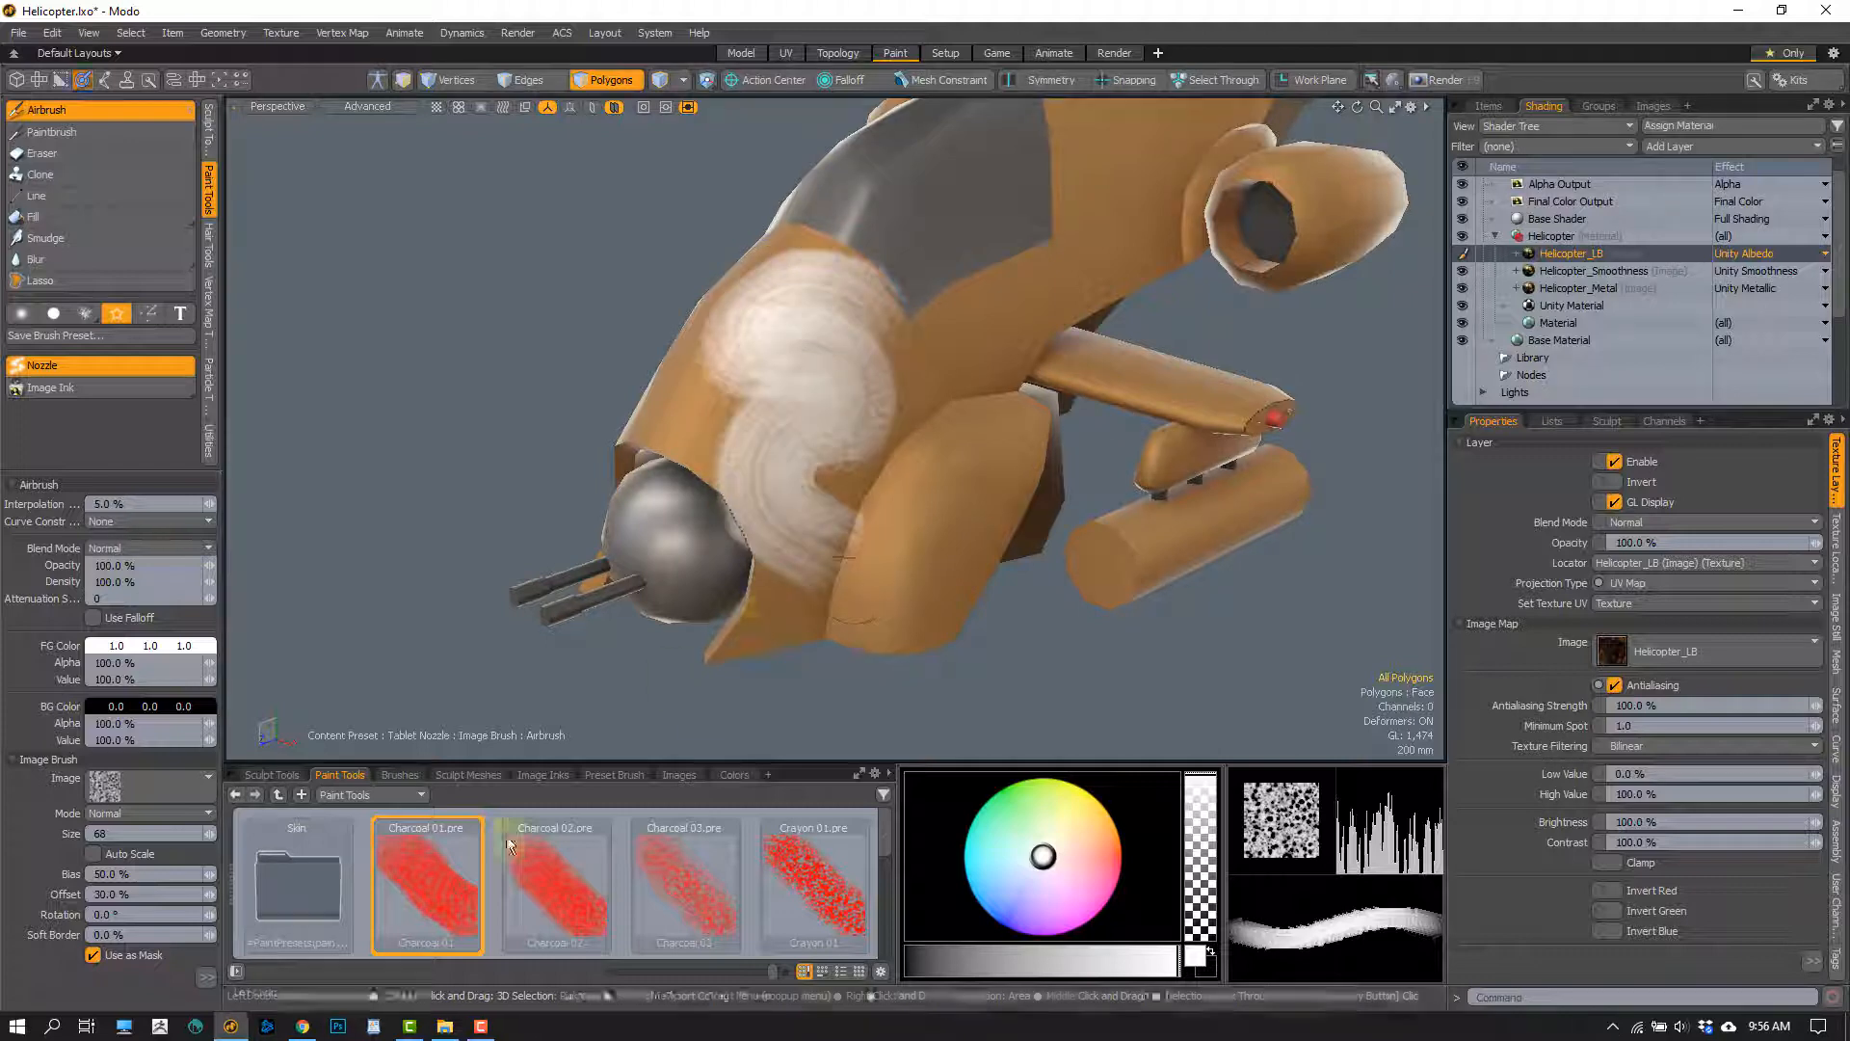
key("ctrl+z")
Try a white Charcoal 02 stroke of size 88 on the fuselage nose and undo it
left_click(535, 881)
mouse_move(848, 287)
left_mouse_down()
mouse_move(756, 362)
mouse_move(813, 524)
left_mouse_up()
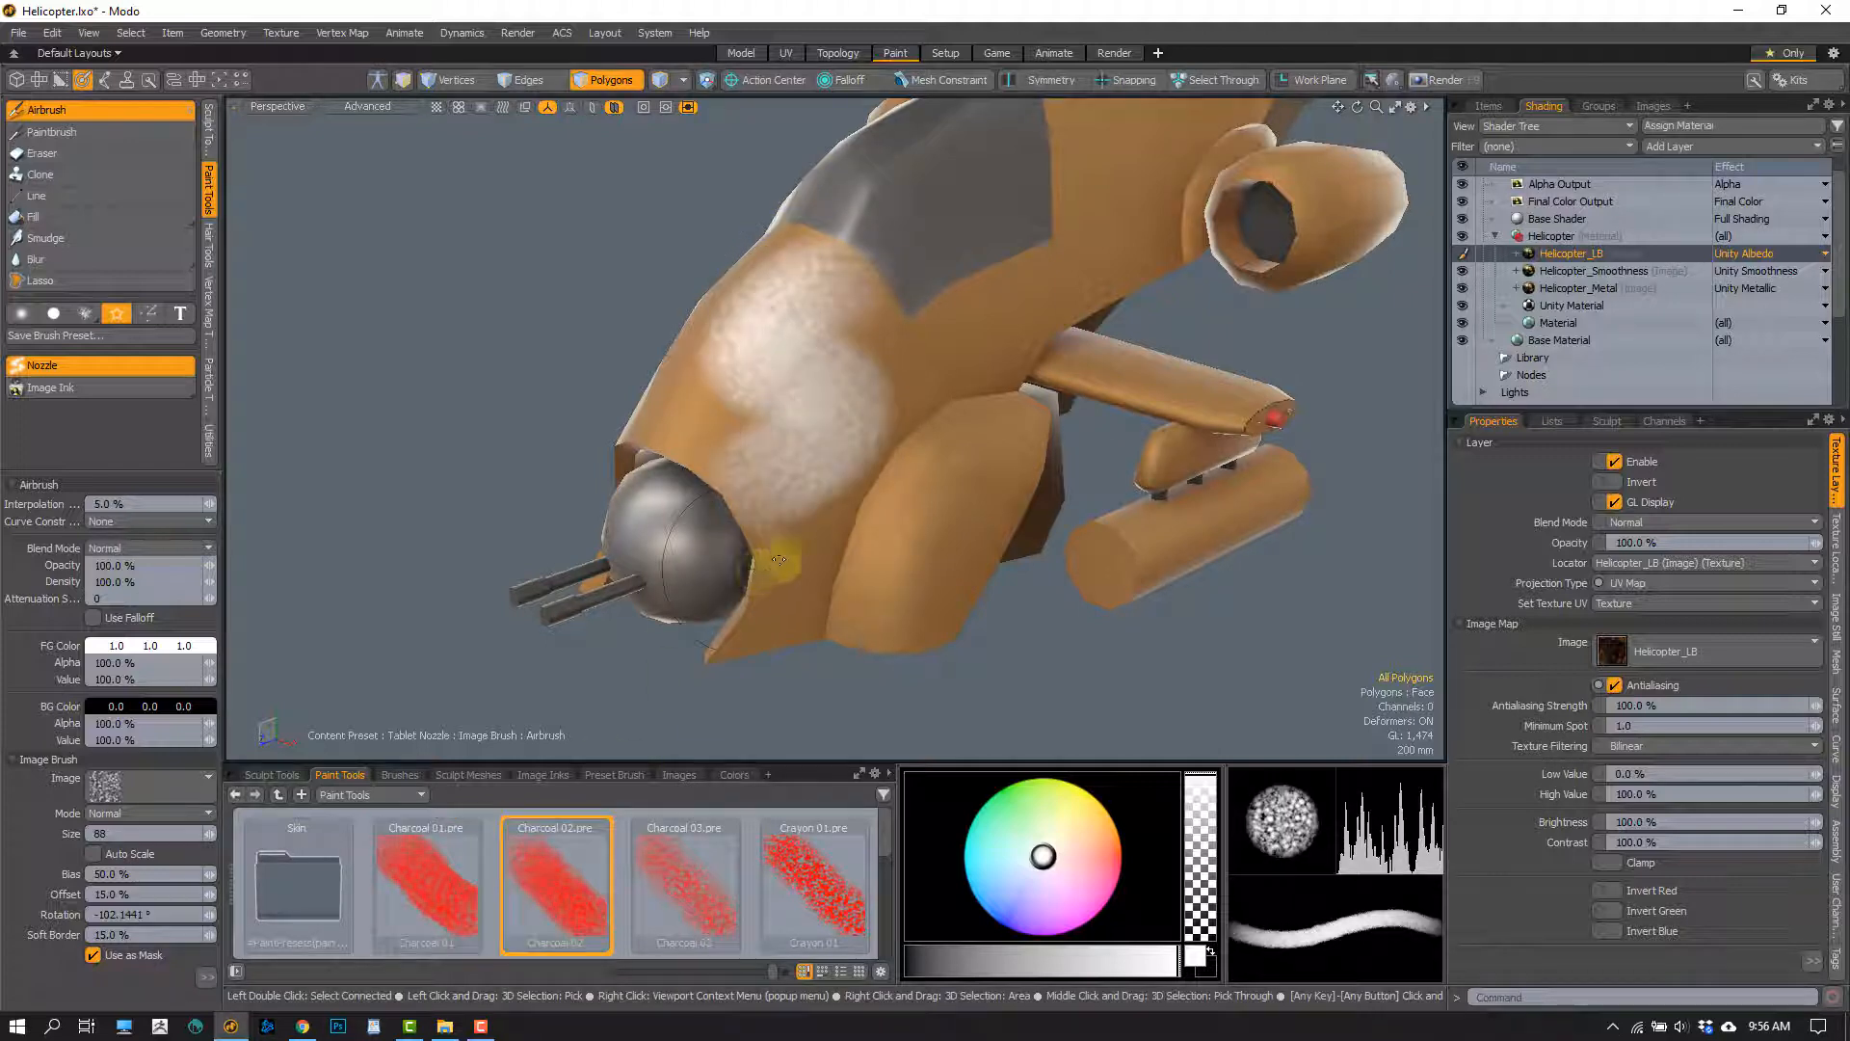
key("ctrl+z")
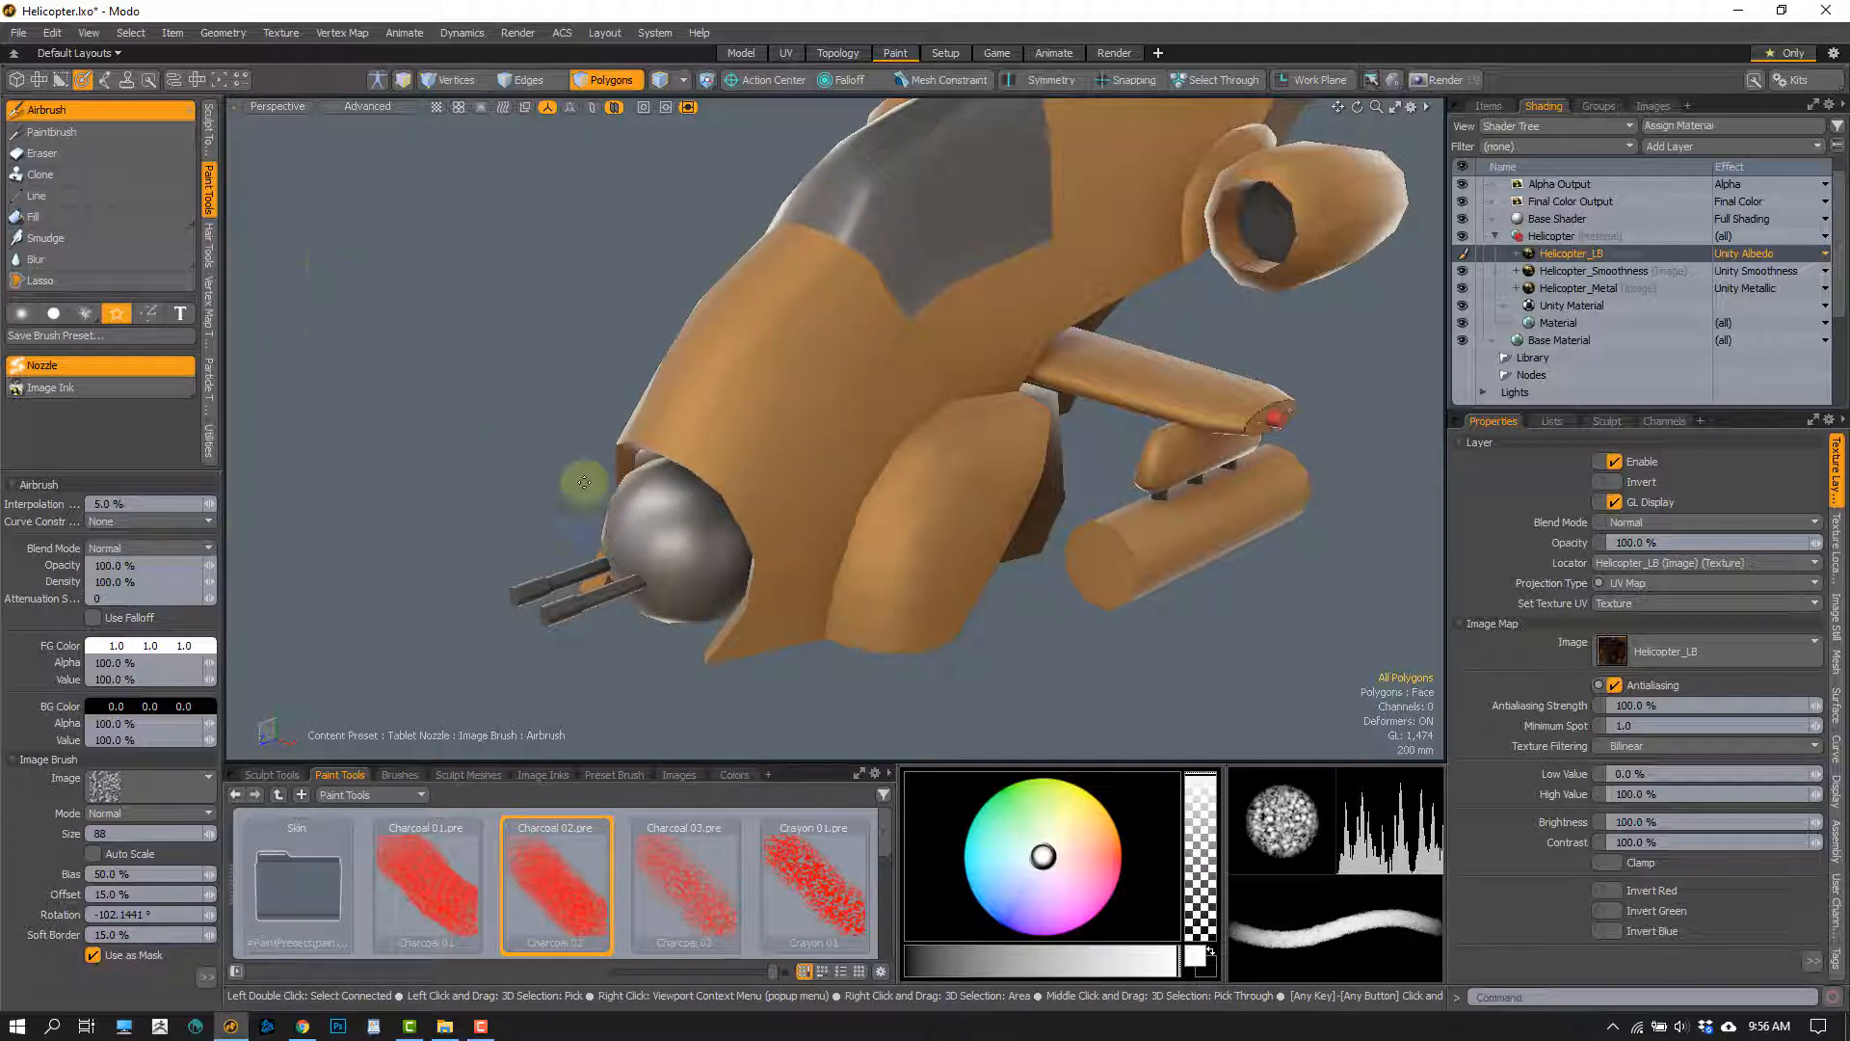
left_click_drag(491, 470, 479, 462, "alt+shift")
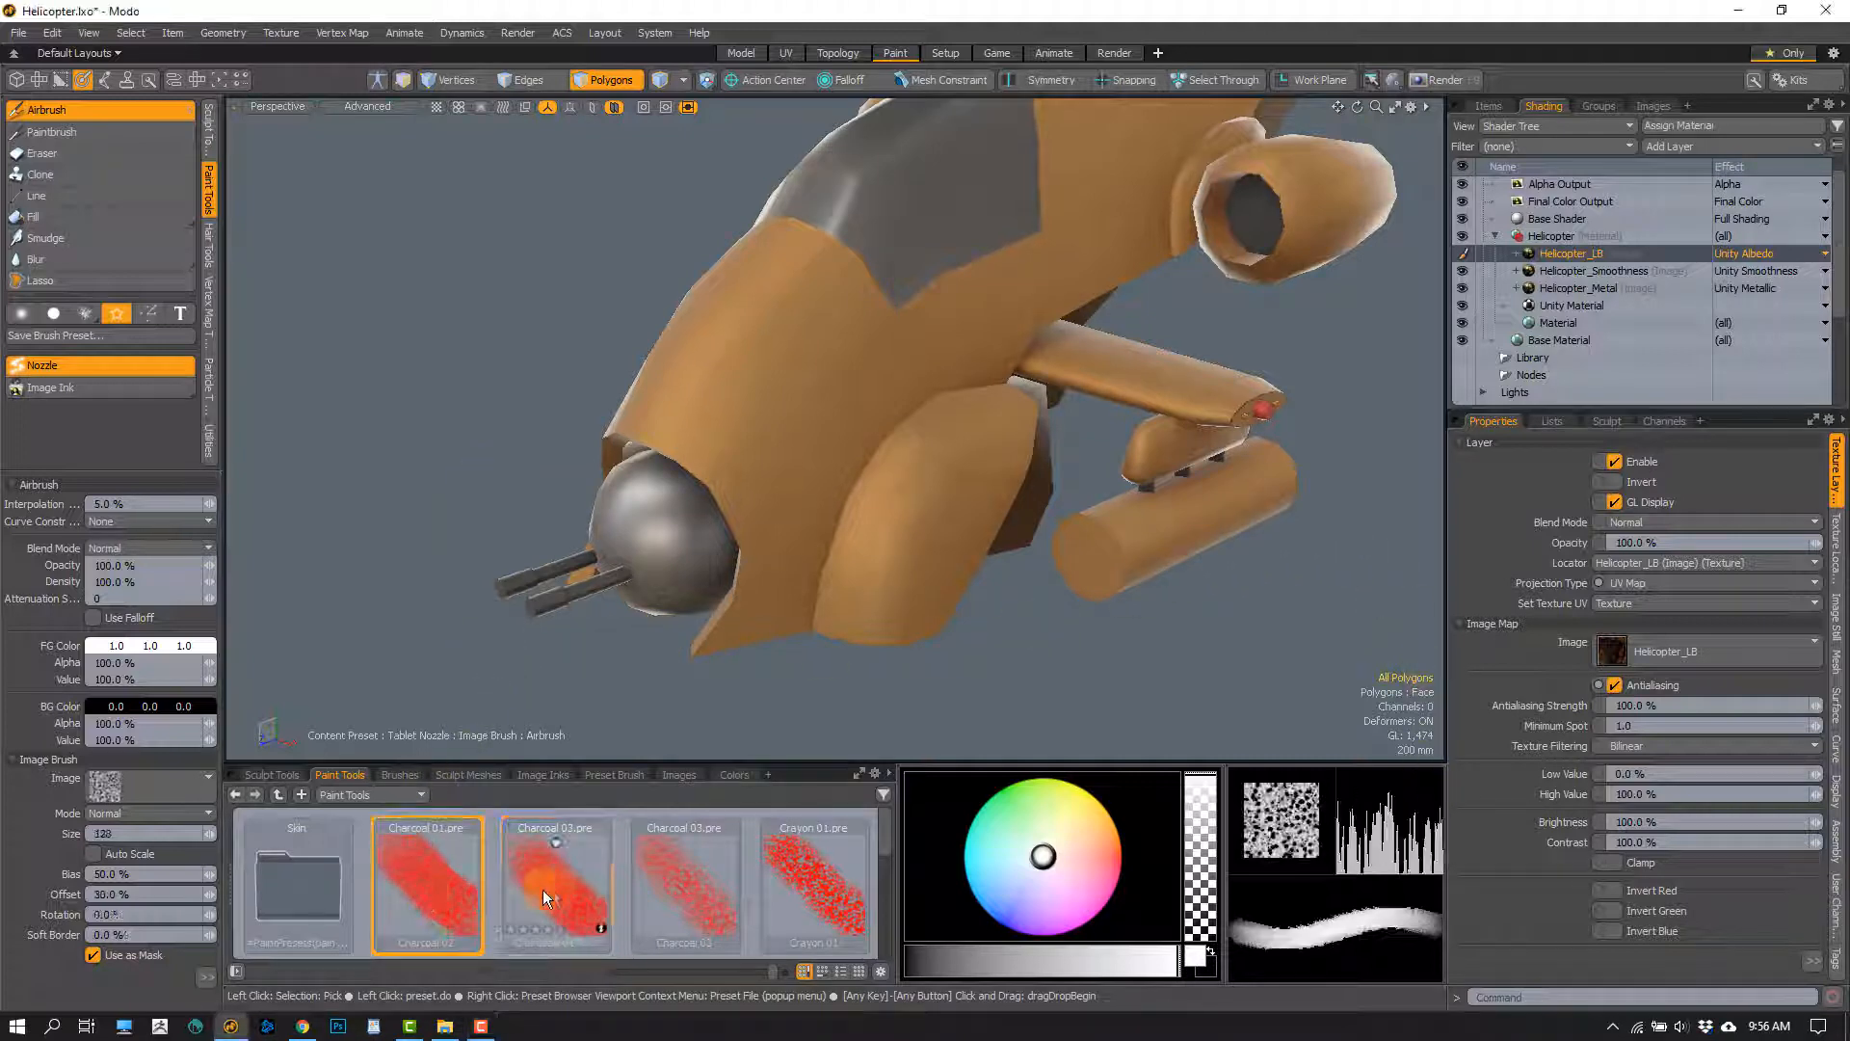
Turn off the Charcoal 01 preset's nozzle, try white smooth-brush strokes of two sizes on the fuselage nose and undo them
left_click(422, 891)
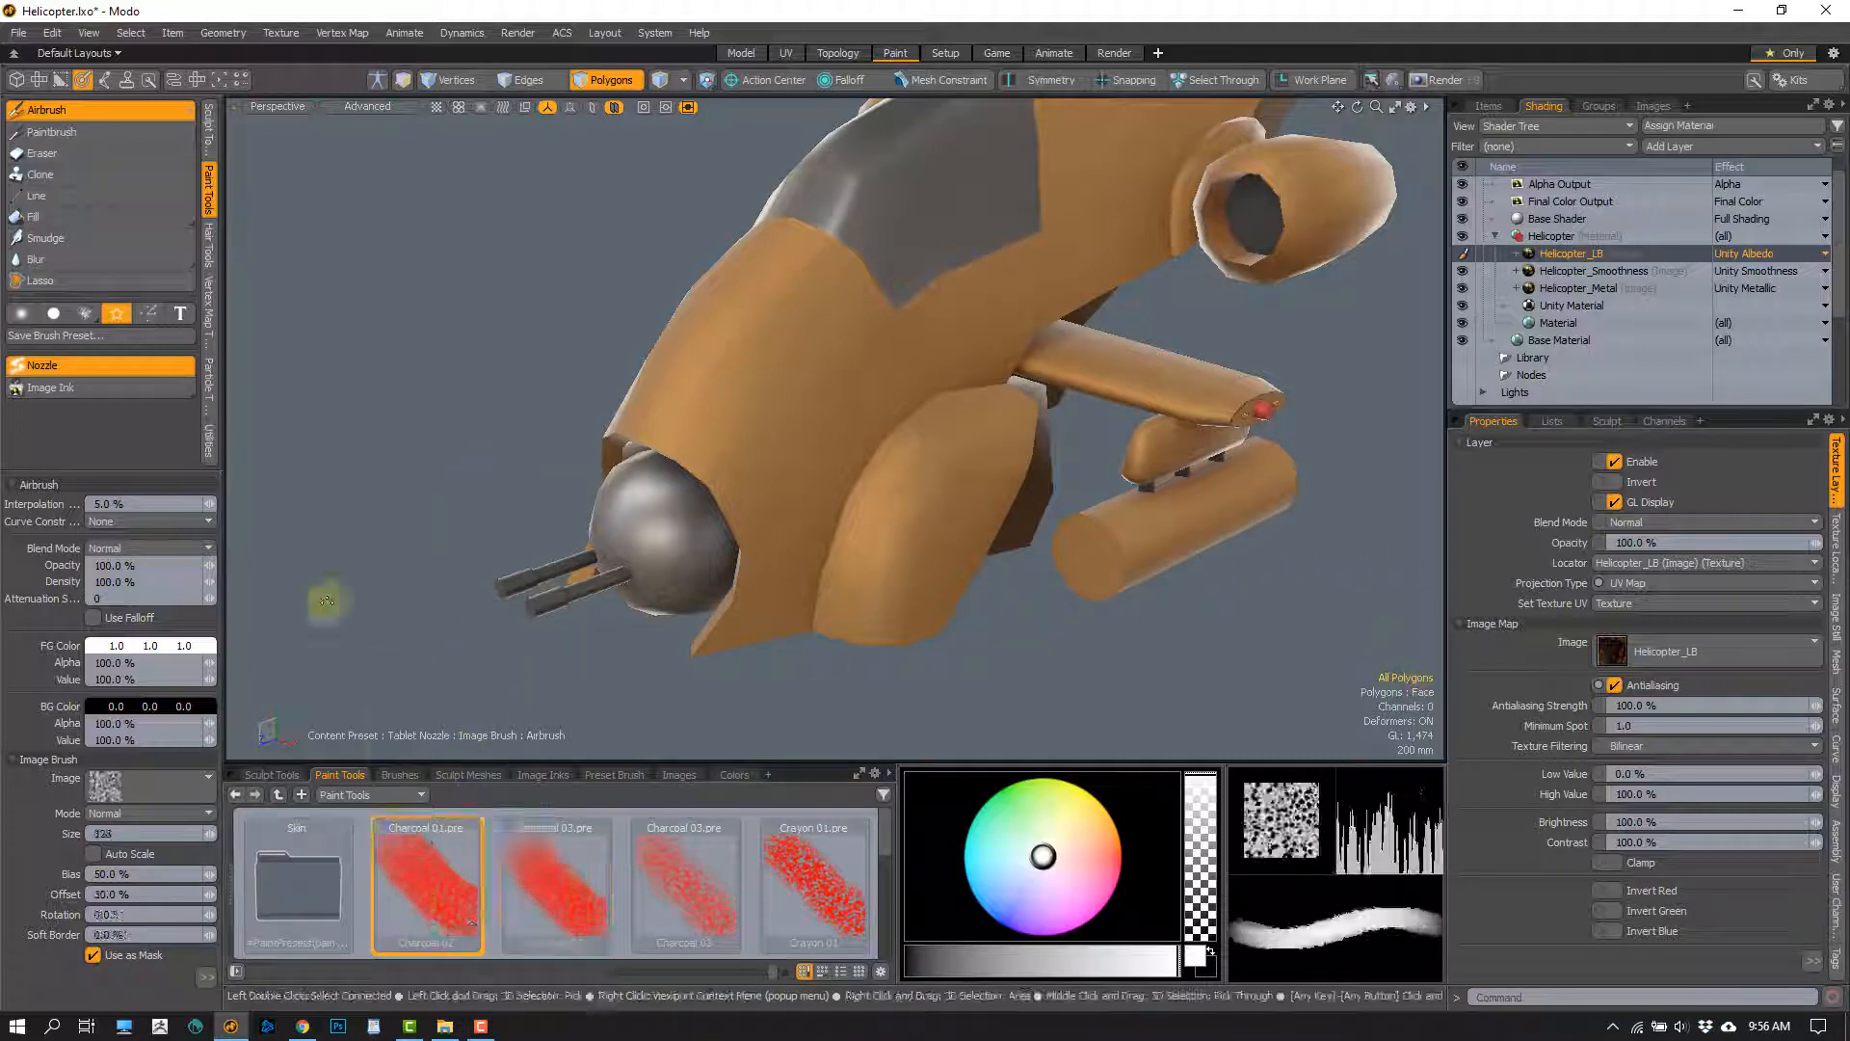
left_click(47, 367)
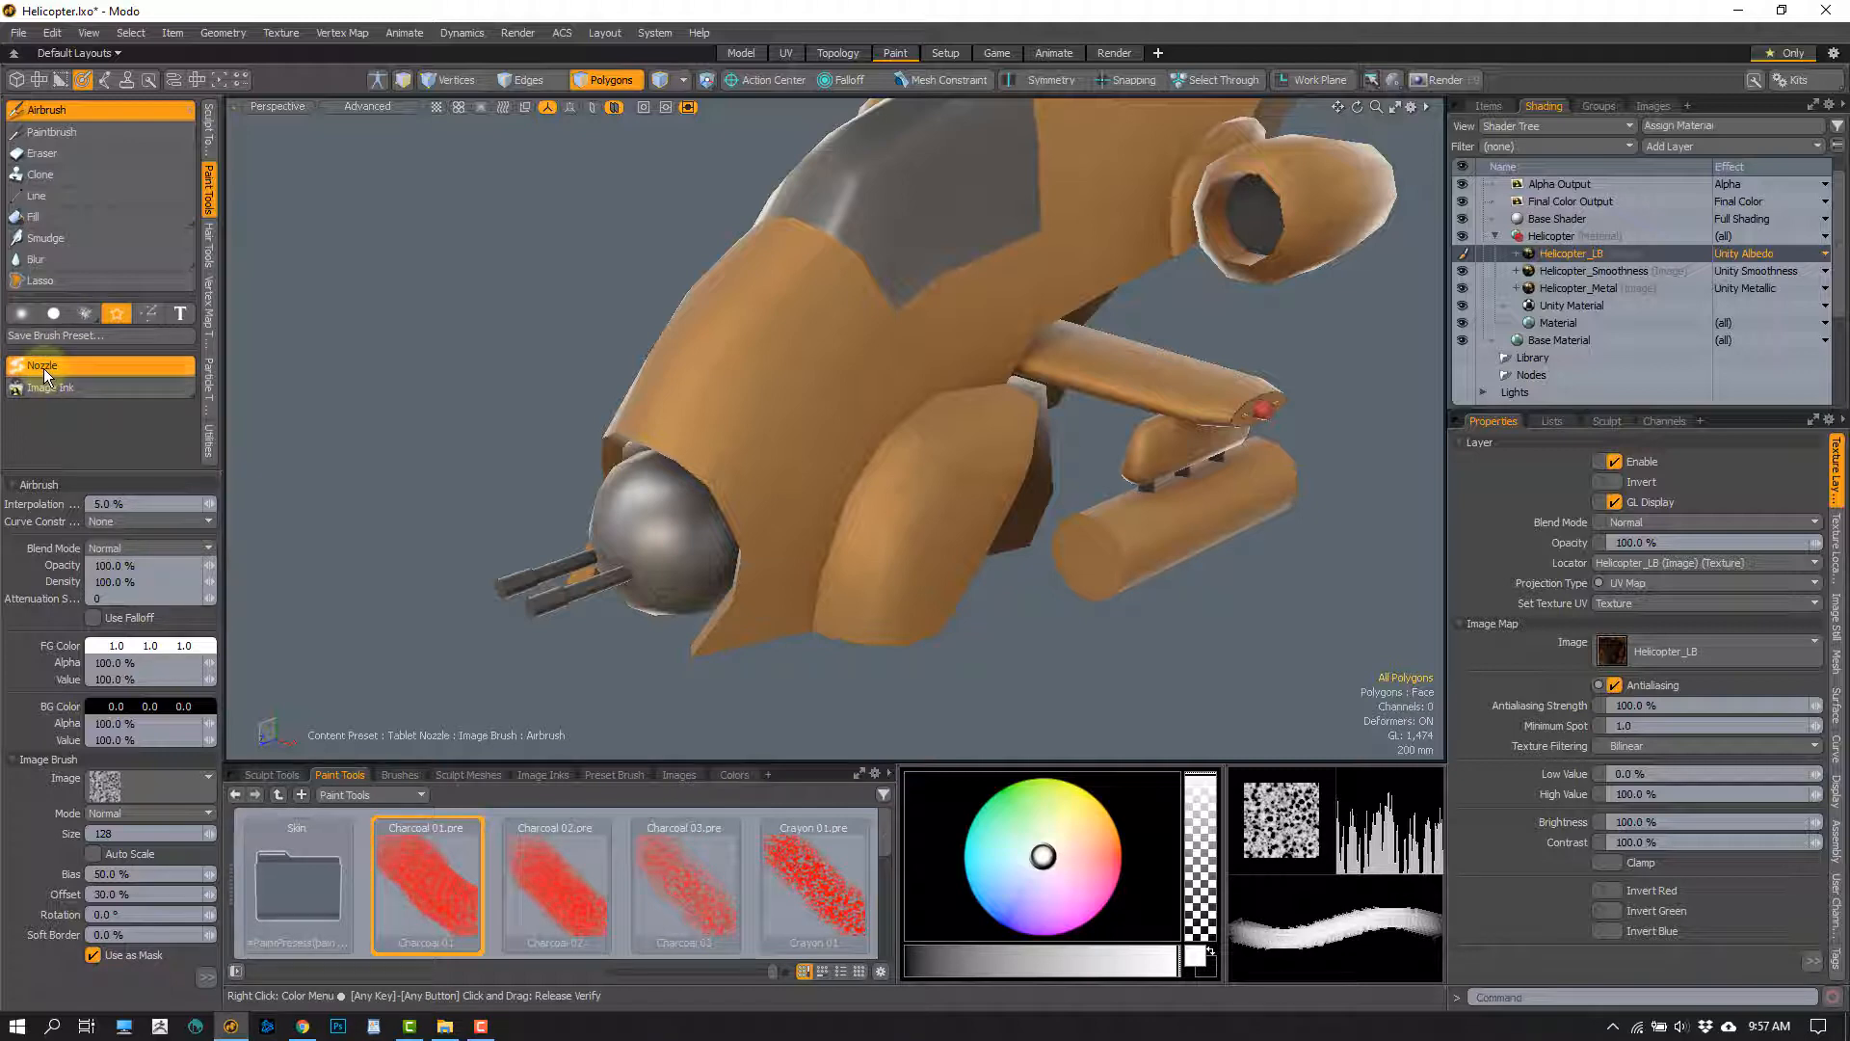
left_click(21, 313)
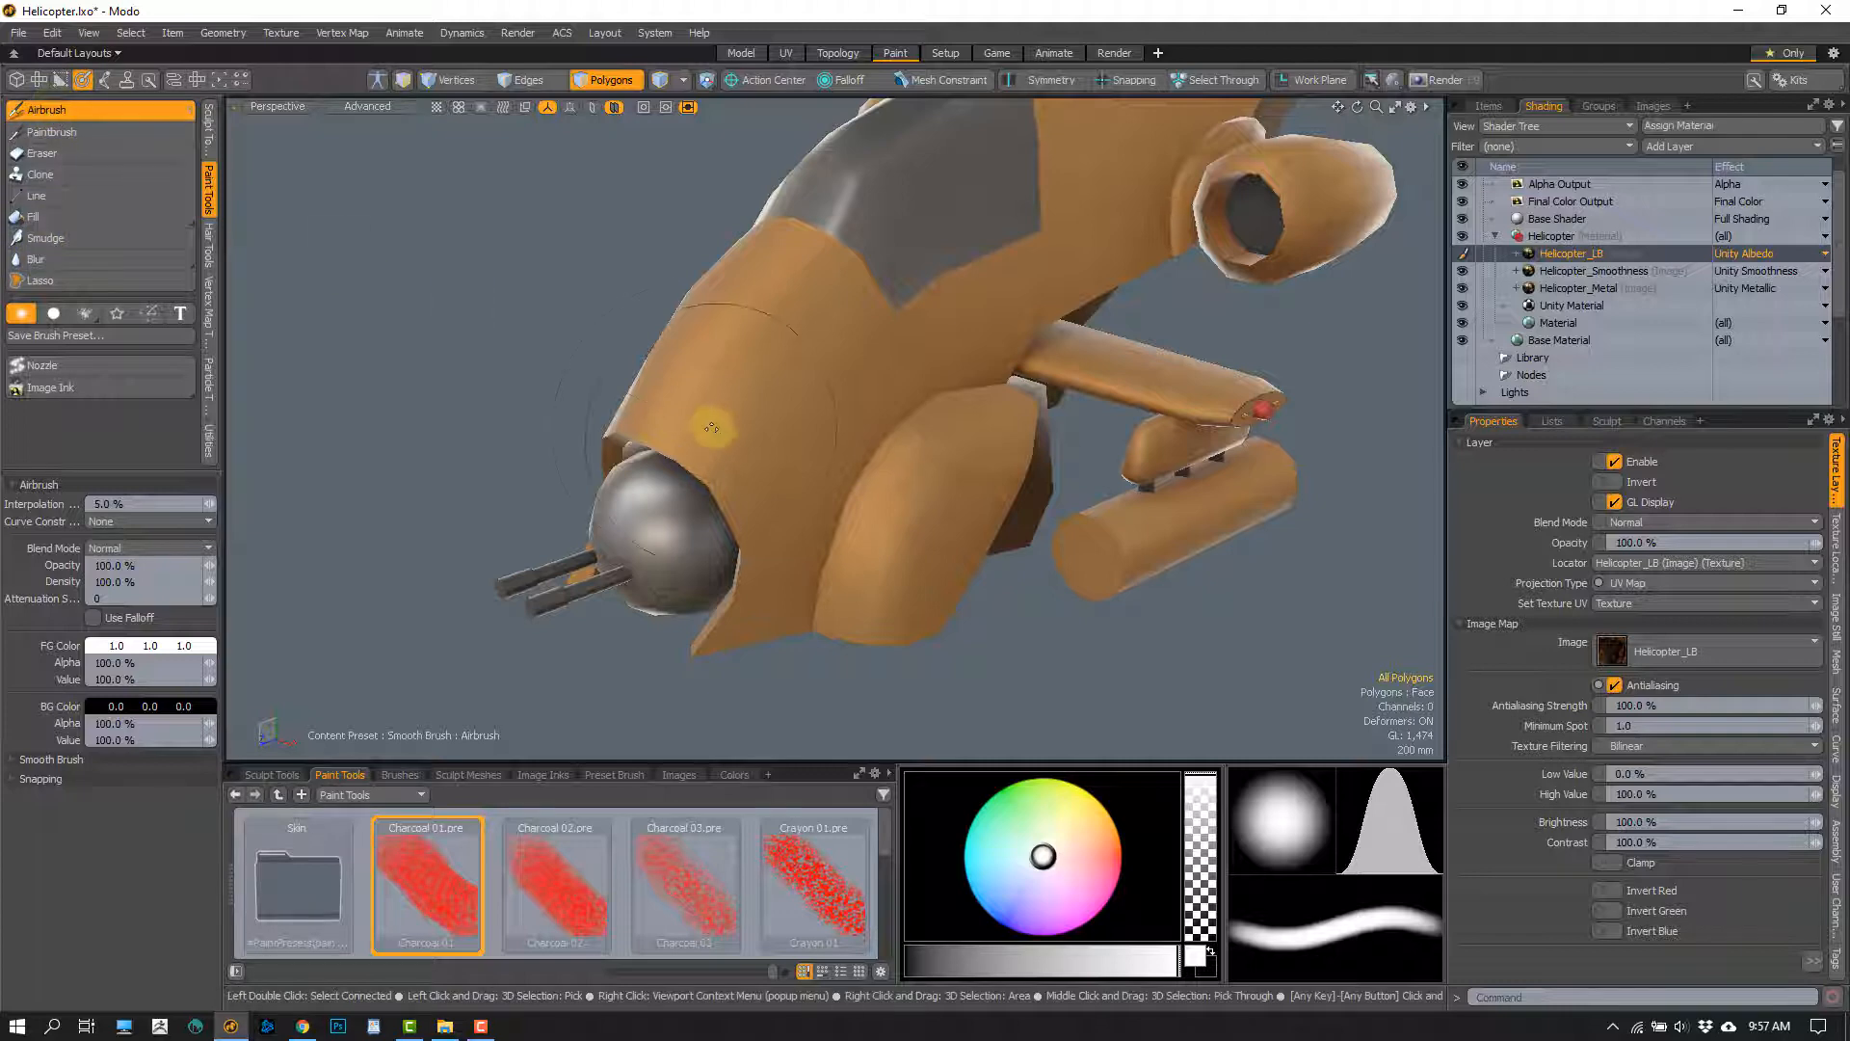
mouse_move(783, 311)
left_mouse_down()
mouse_move(806, 392)
mouse_move(790, 452)
left_mouse_up()
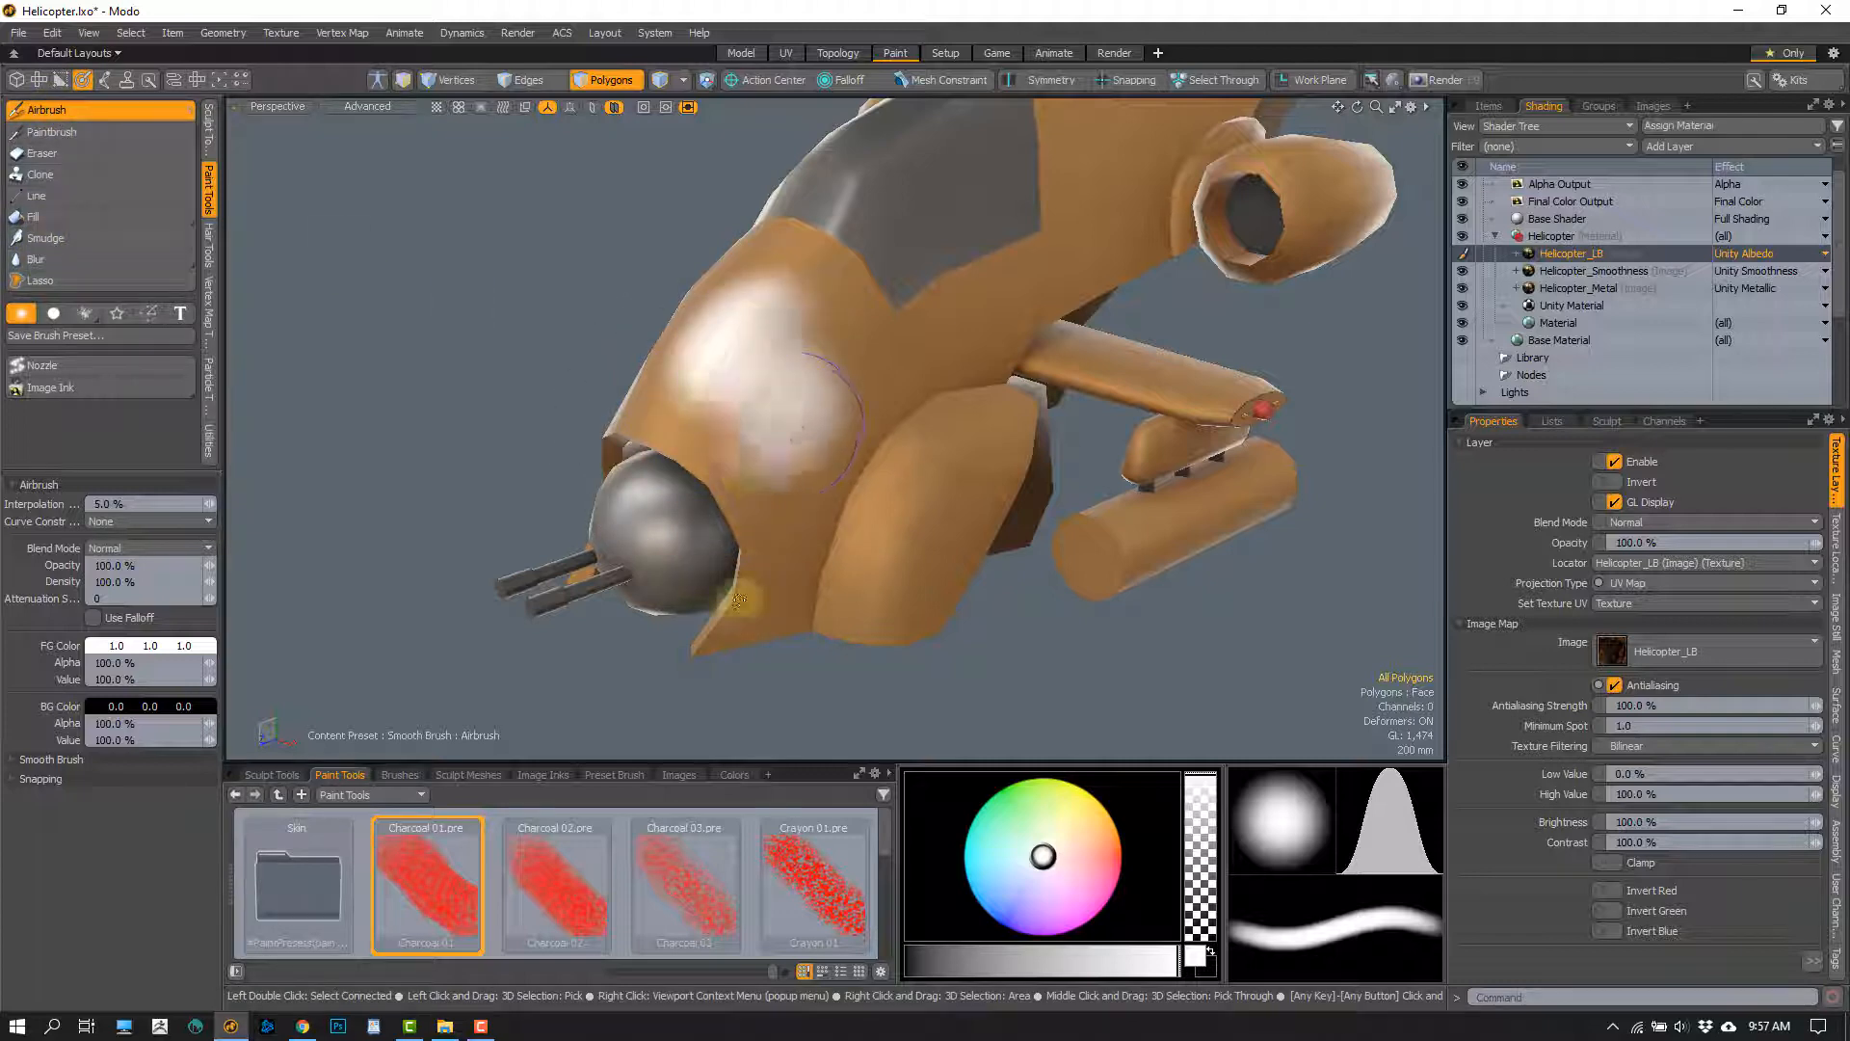
left_click_drag(880, 298, 848, 404)
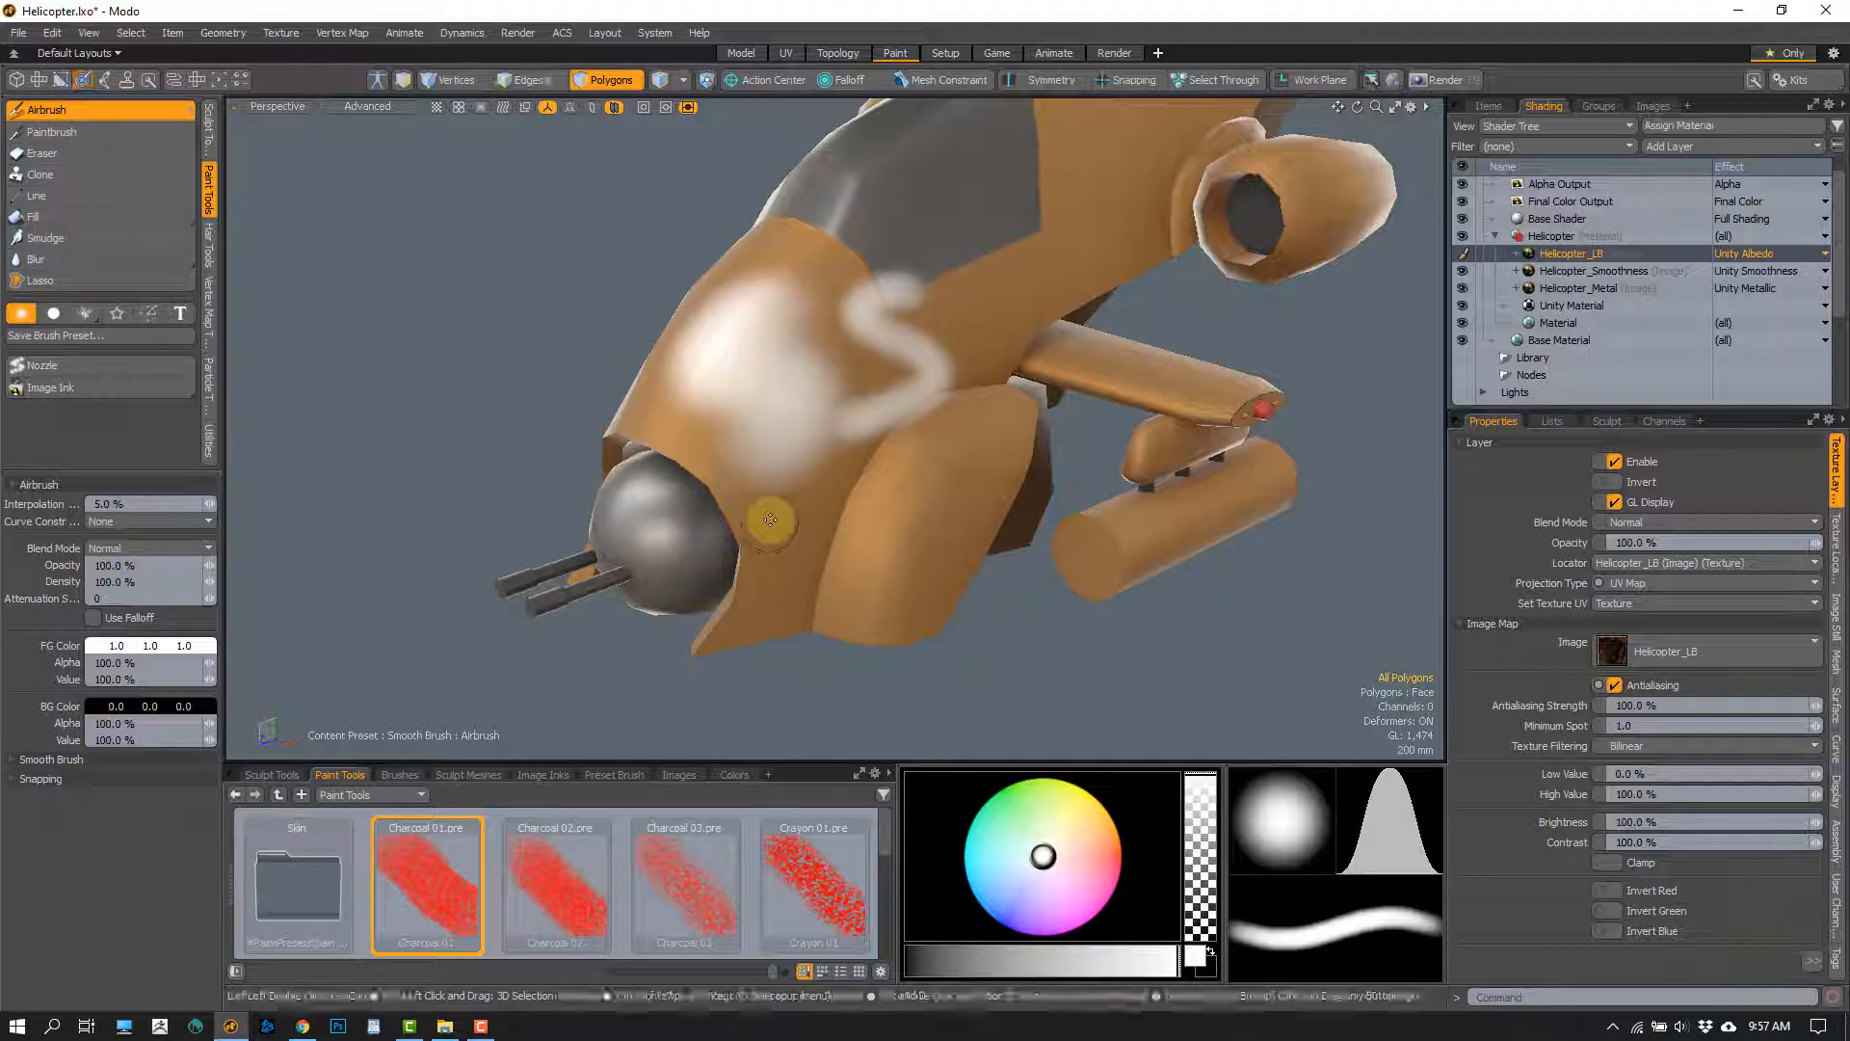
key("ctrl+z")
key("ctrl+z")
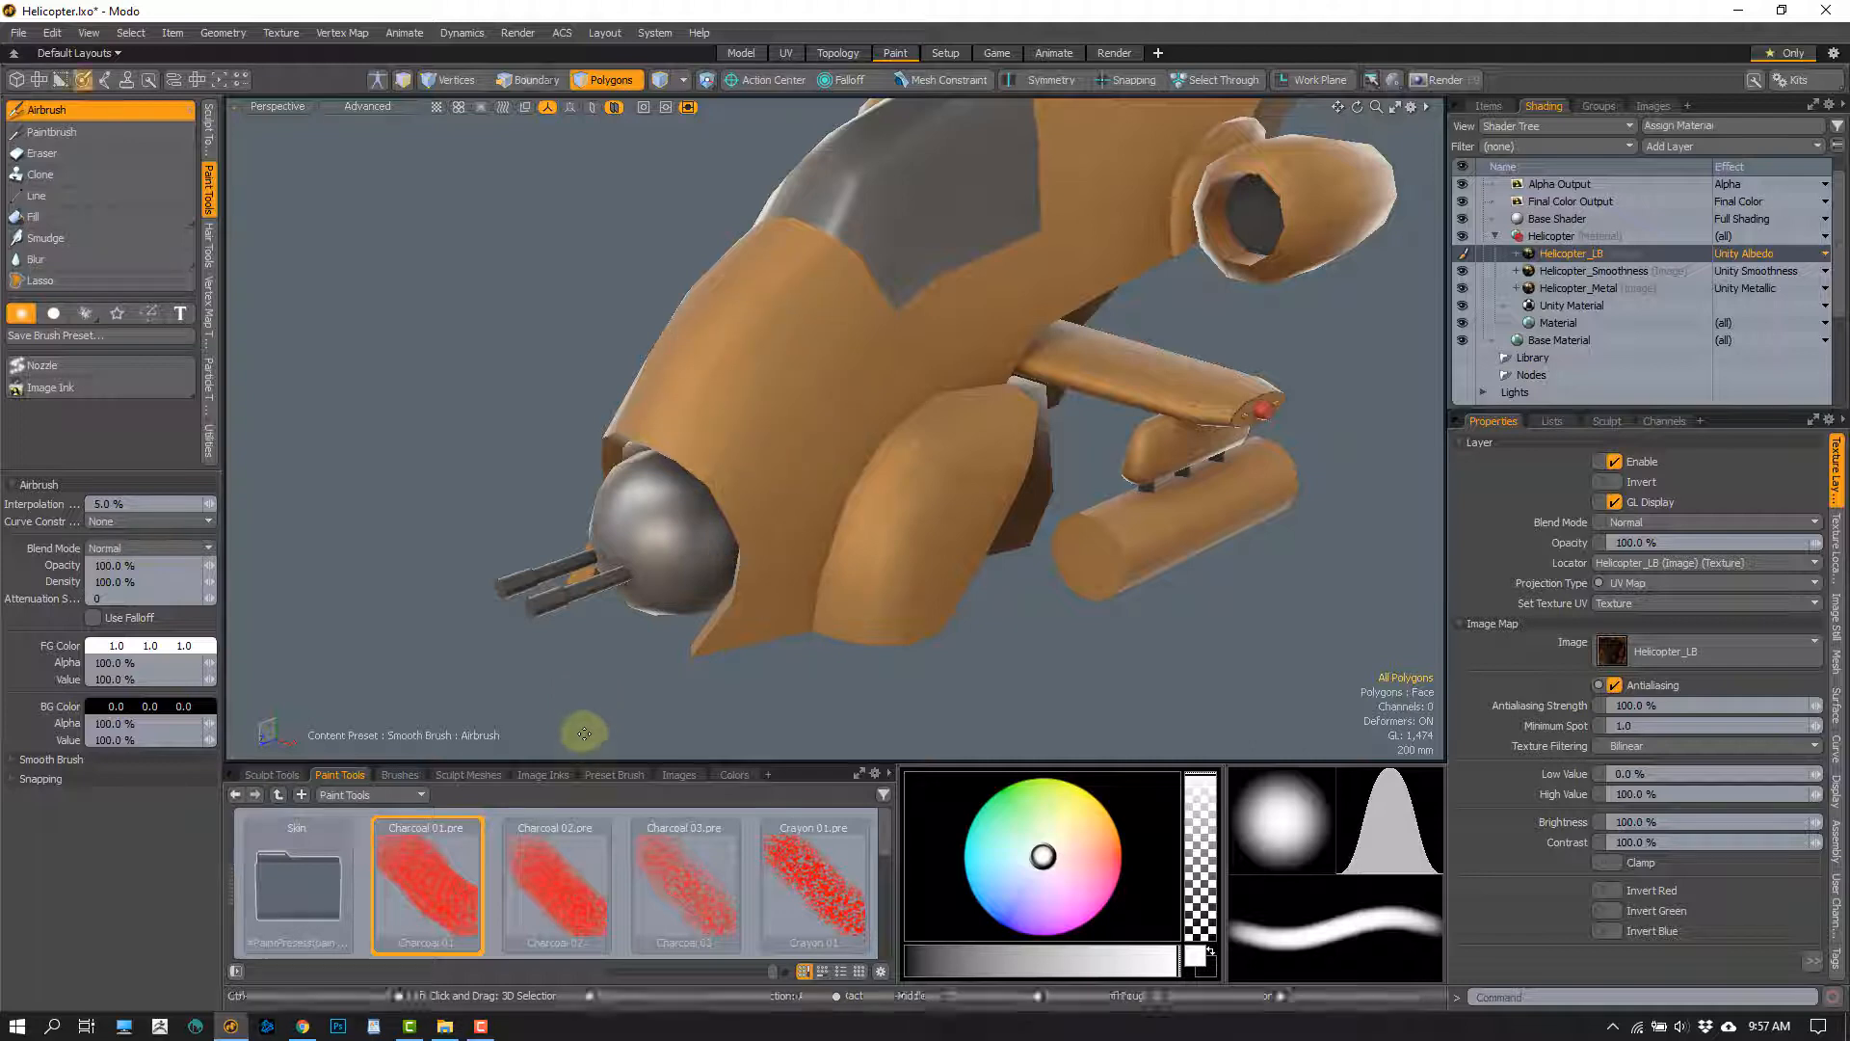
Airbrush a white textured patch on the fuselage nose using the Charcoal 02 preset with an image brush of size 88
double_click(552, 910)
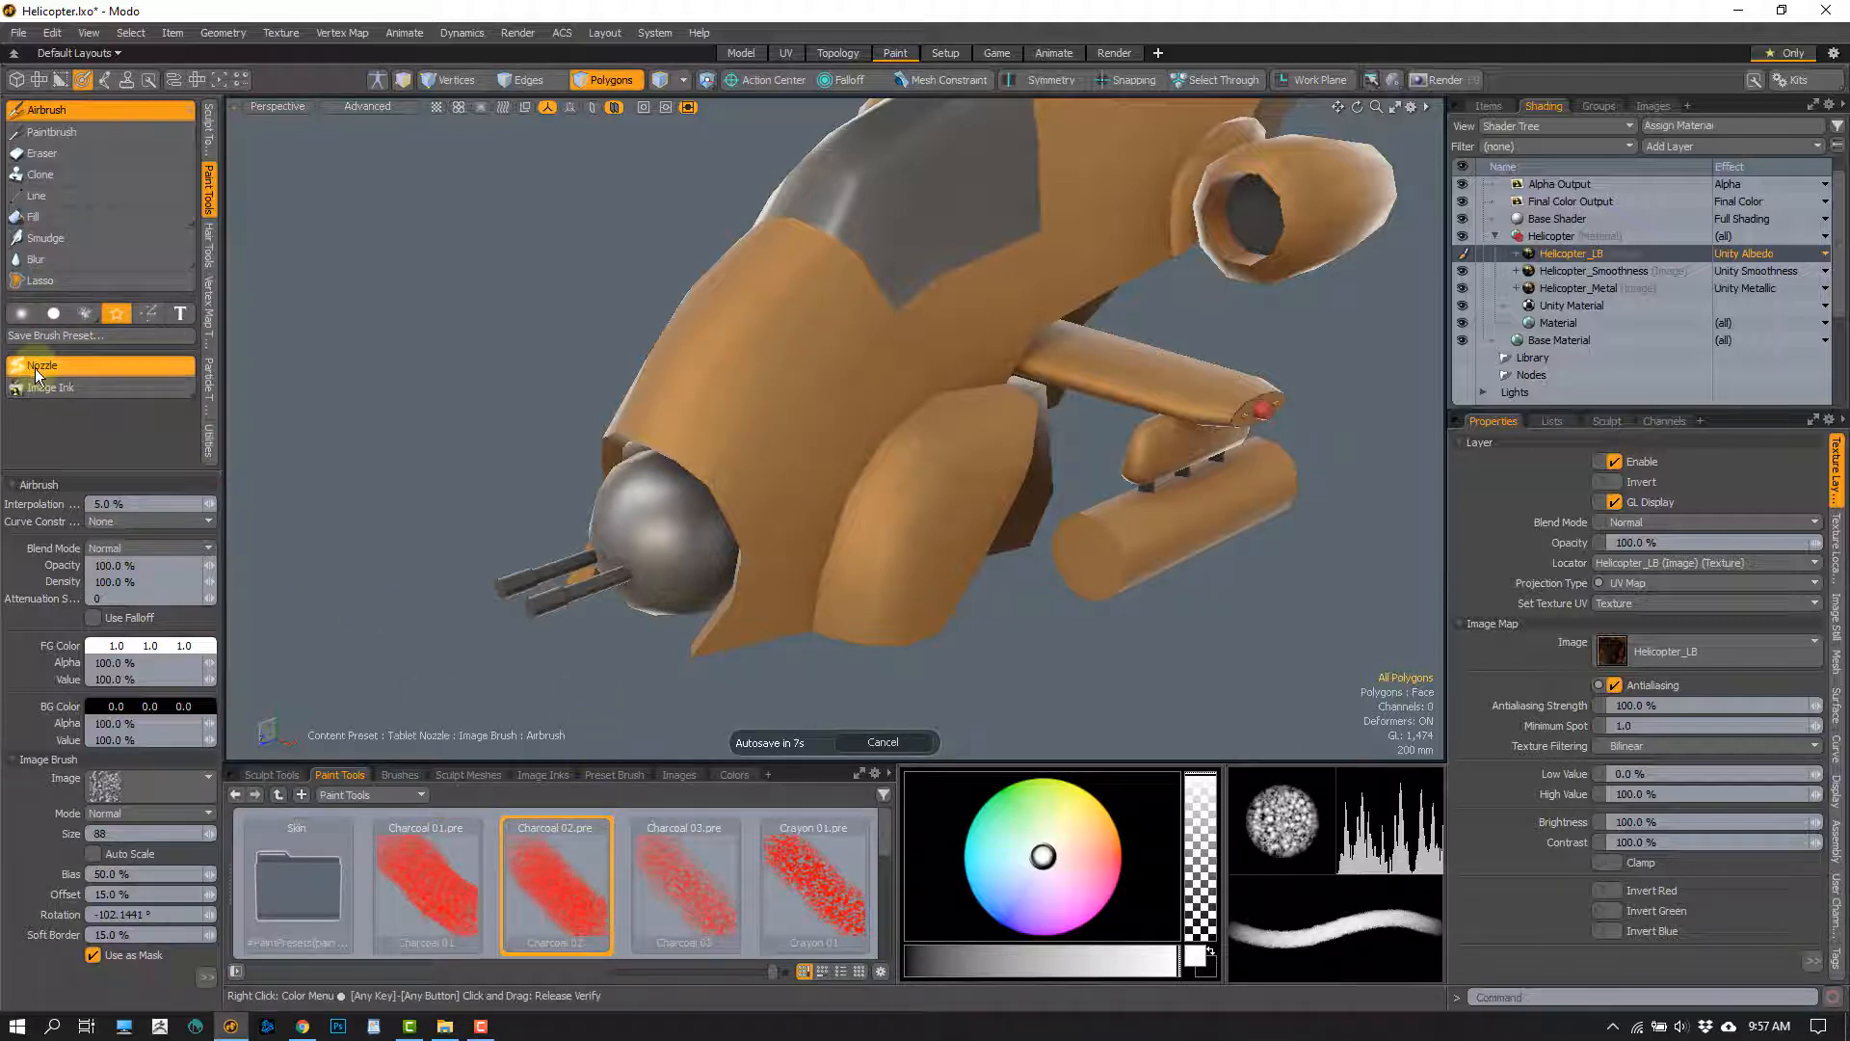
left_click(117, 313)
mouse_move(776, 395)
left_mouse_down()
mouse_move(764, 380)
mouse_move(806, 318)
mouse_move(770, 332)
mouse_move(747, 498)
left_mouse_up()
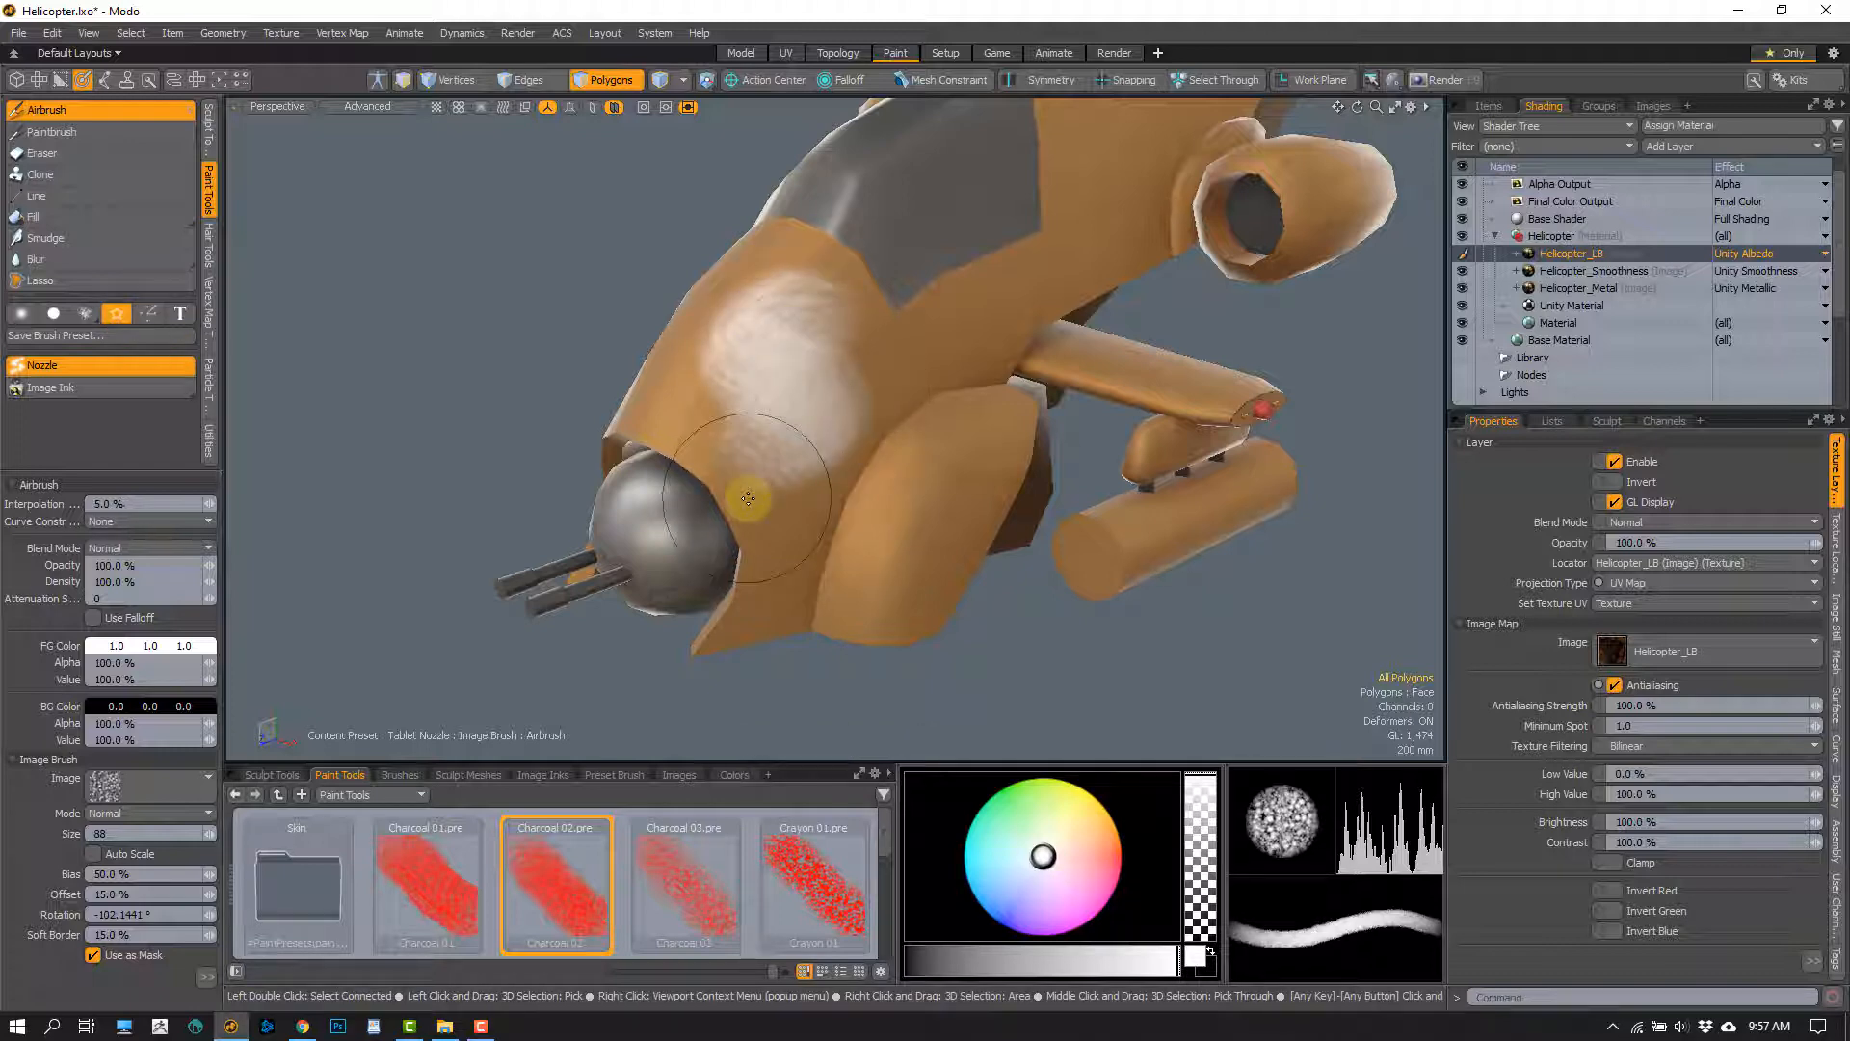
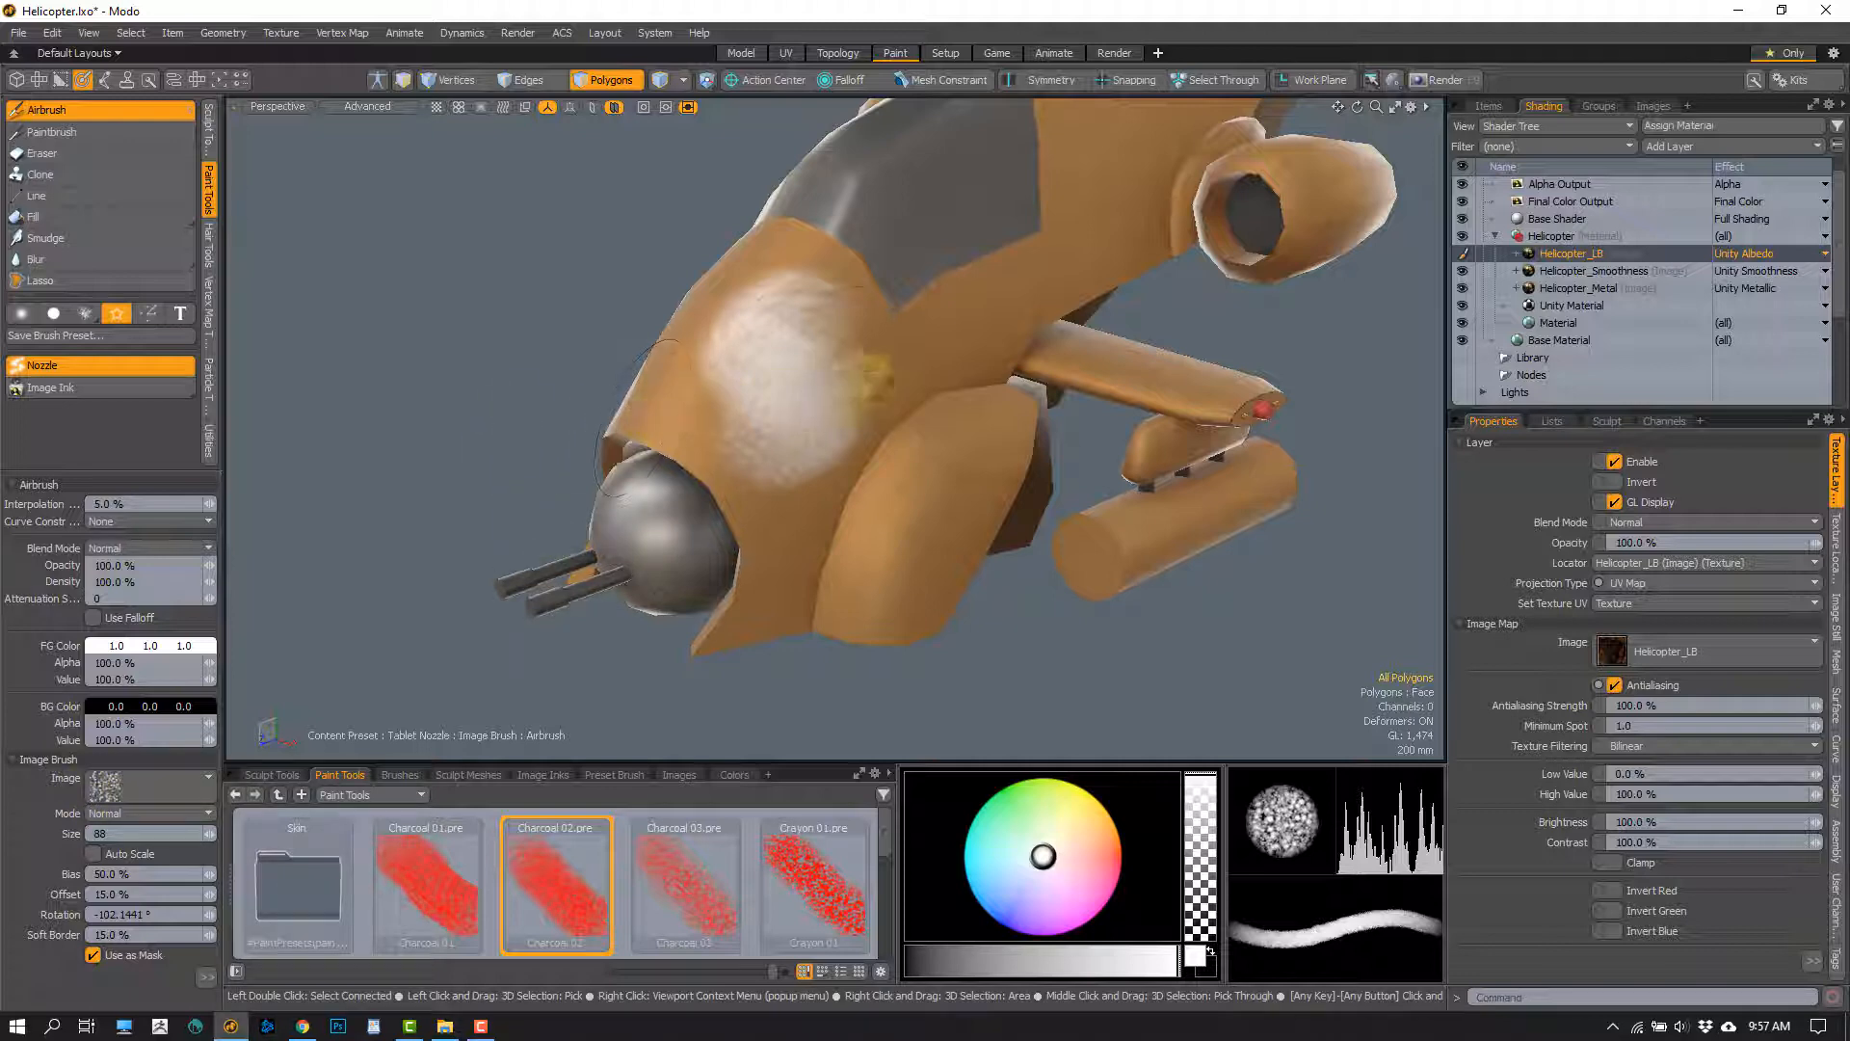
Extend the white textured patch on the fuselage nose with another stroke and undo the strokes
left_click_drag(906, 328, 817, 439)
key("ctrl+z")
key("ctrl+z")
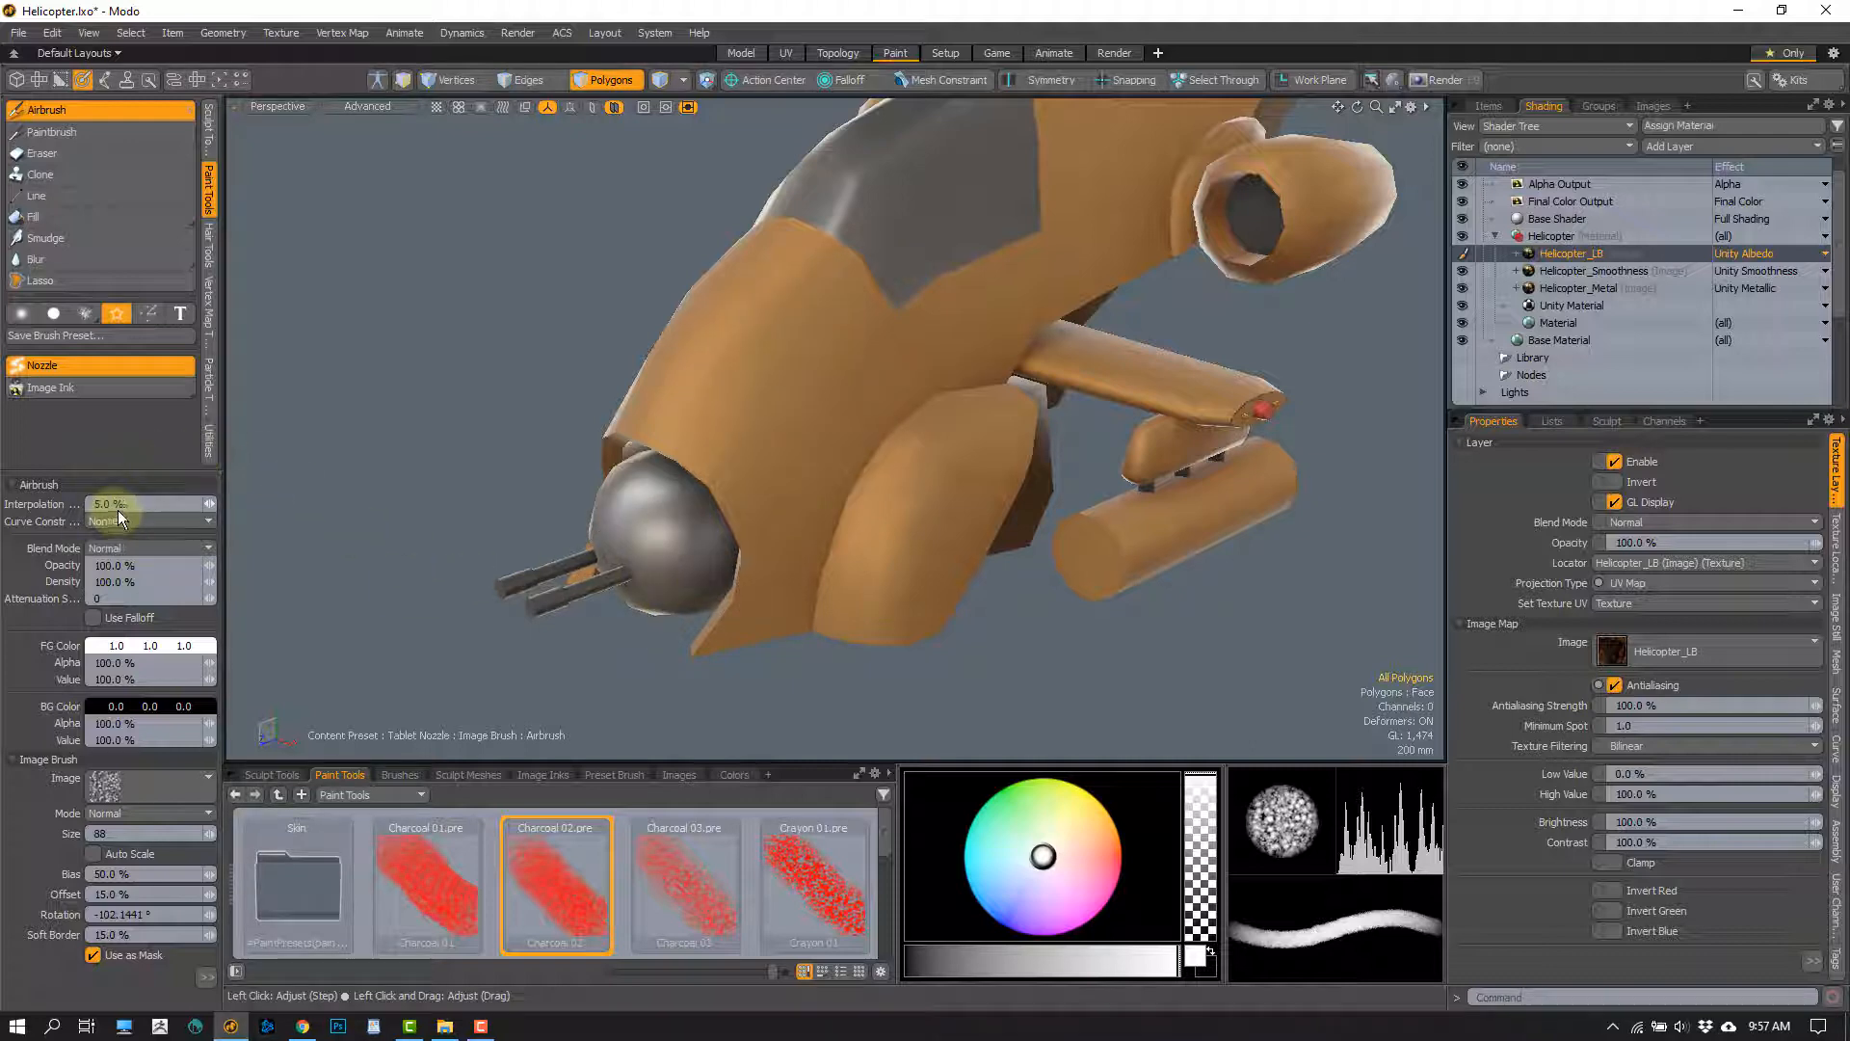
Set the airbrush interpolation to 30%, try white Charcoal 02 strokes on the fuselage nose and undo them
left_click(140, 504)
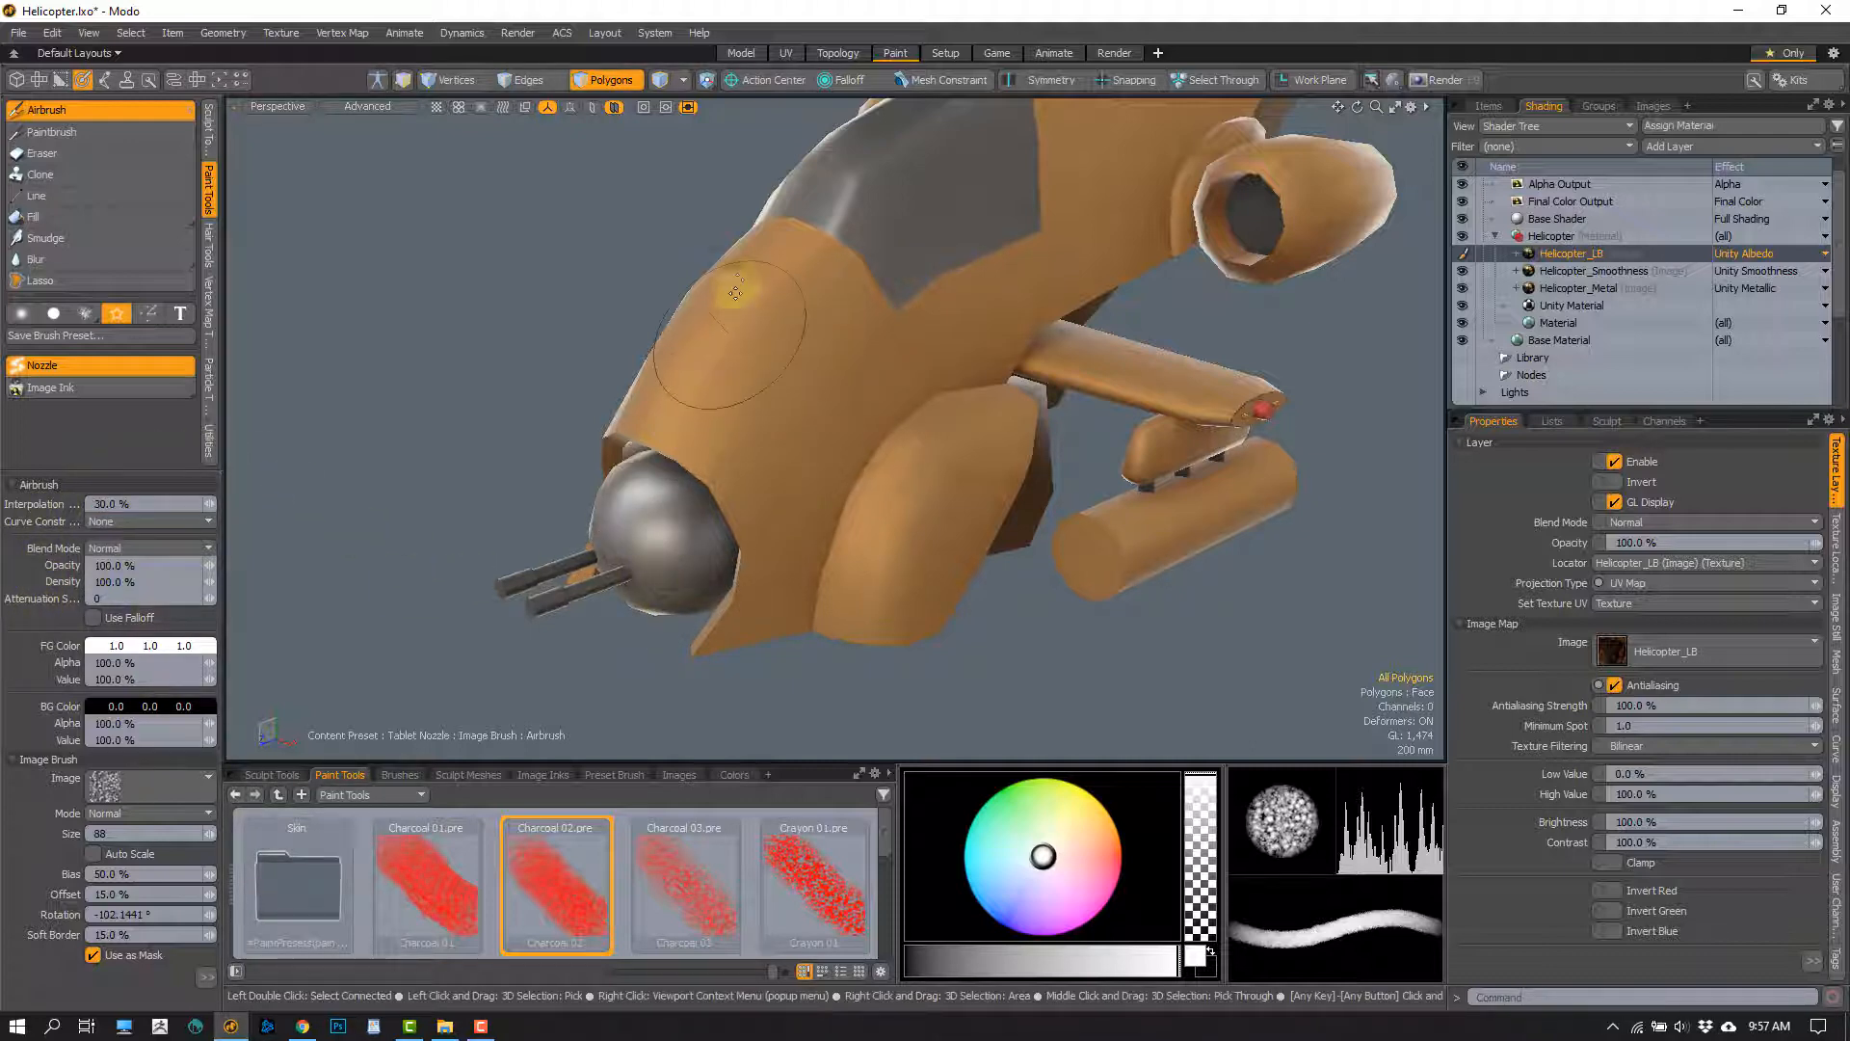
mouse_move(752, 299)
left_mouse_down()
mouse_move(742, 356)
mouse_move(823, 450)
left_mouse_up()
key("ctrl+z")
mouse_move(837, 272)
left_mouse_down()
mouse_move(807, 267)
mouse_move(747, 313)
mouse_move(847, 401)
mouse_move(780, 479)
mouse_move(771, 550)
left_mouse_up()
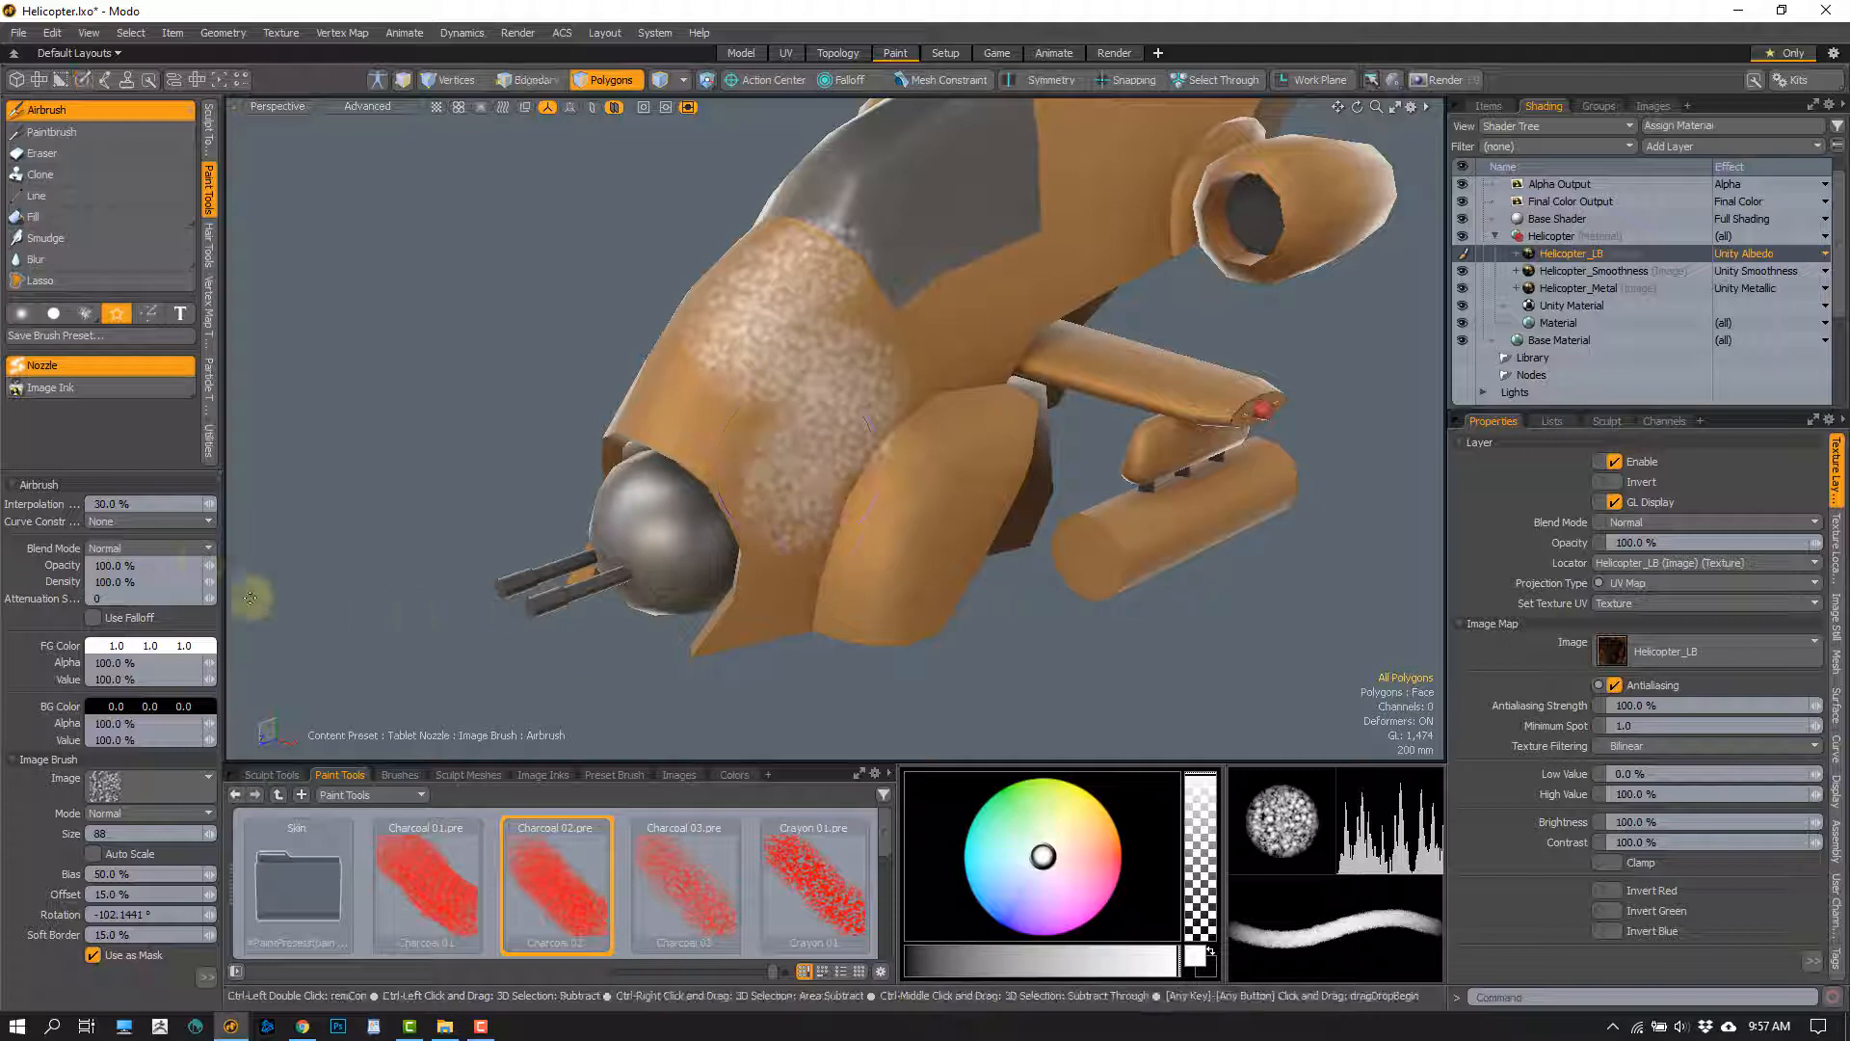
key("ctrl+z")
Set the airbrush interpolation to 20%, try white strokes of size 87 down the fuselage nose and undo them
left_click(148, 507)
type("20")
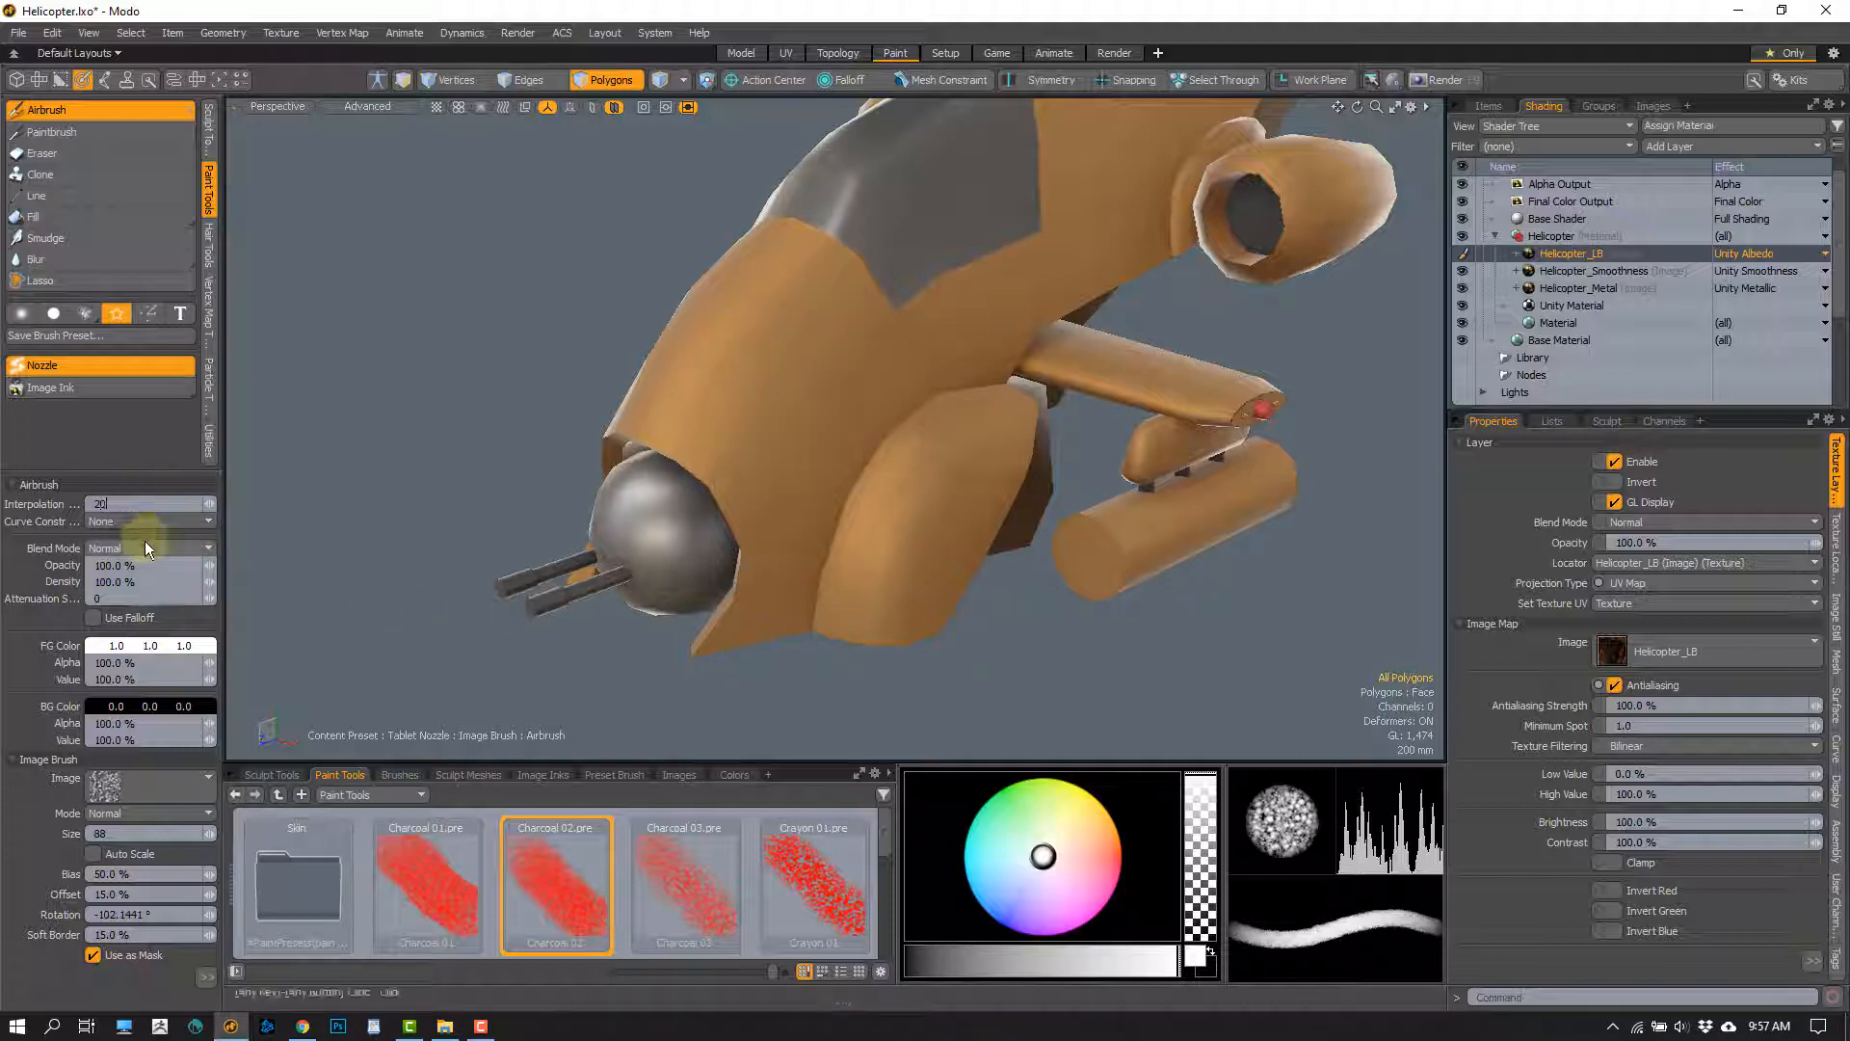
key("Return")
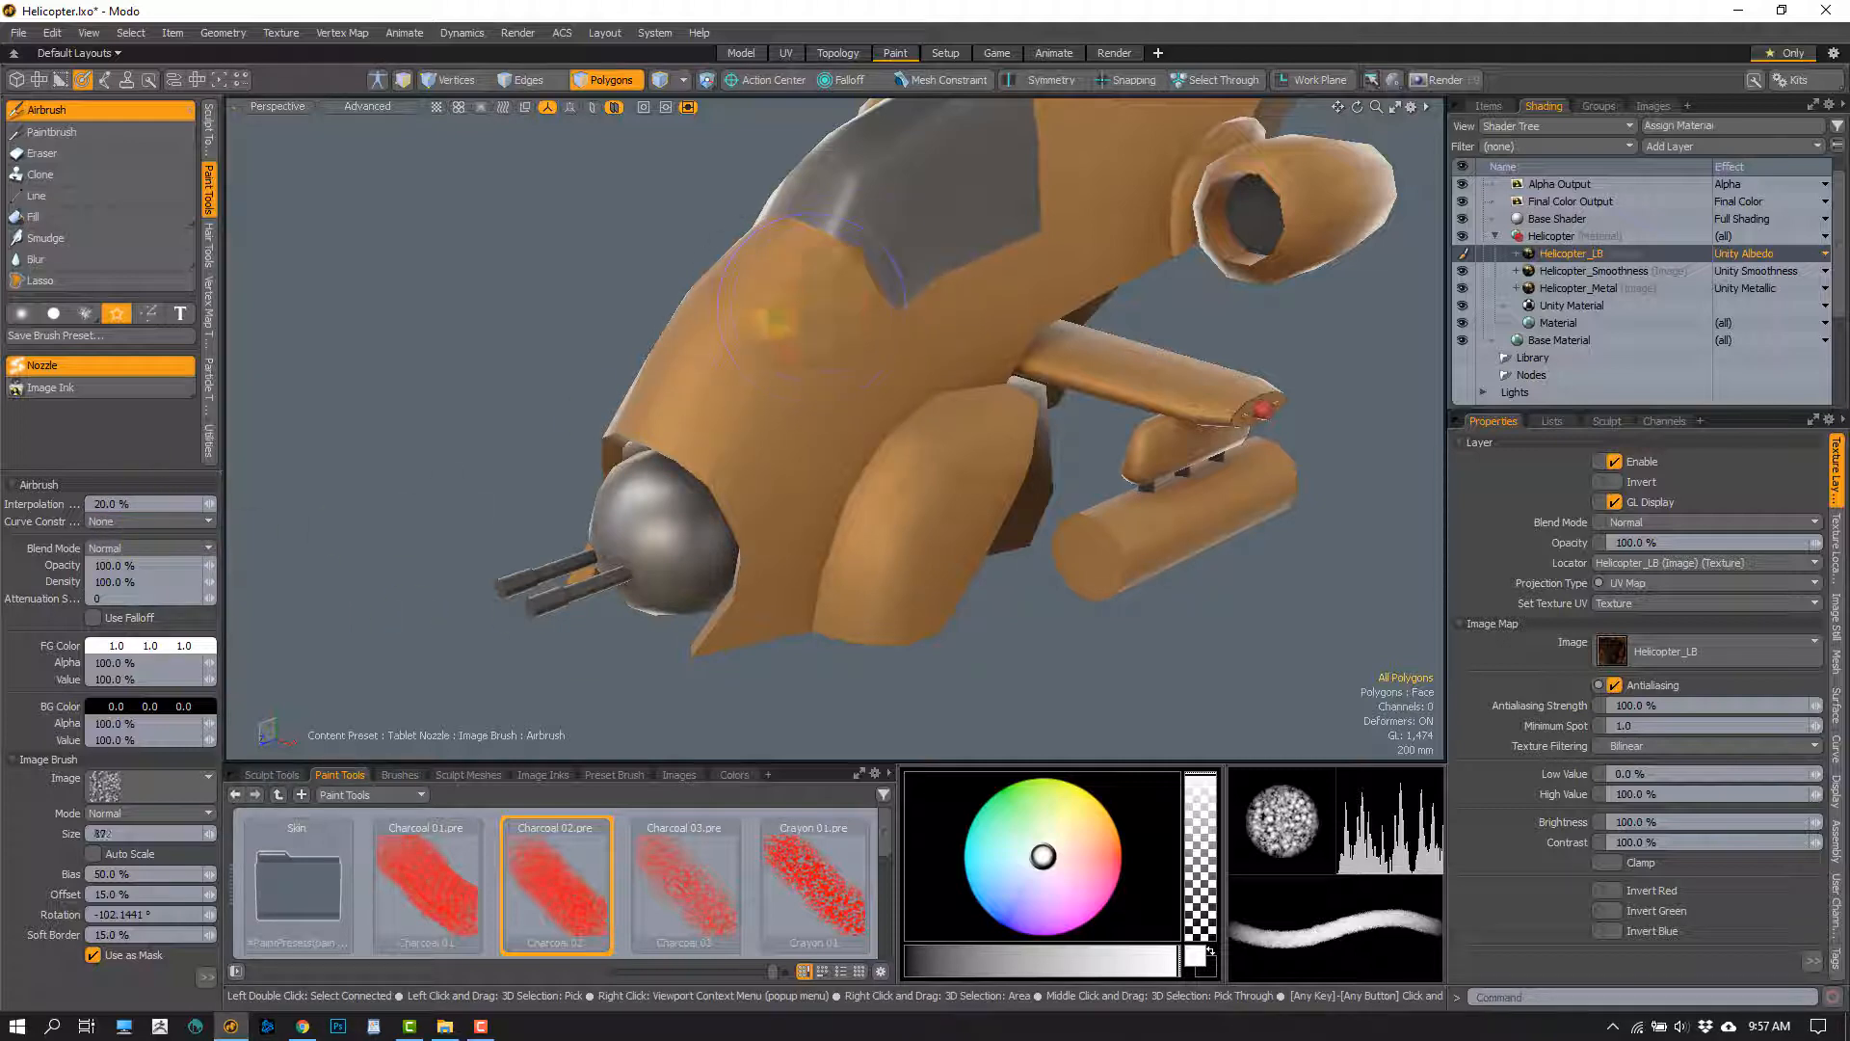
left_click_drag(800, 270, 769, 517)
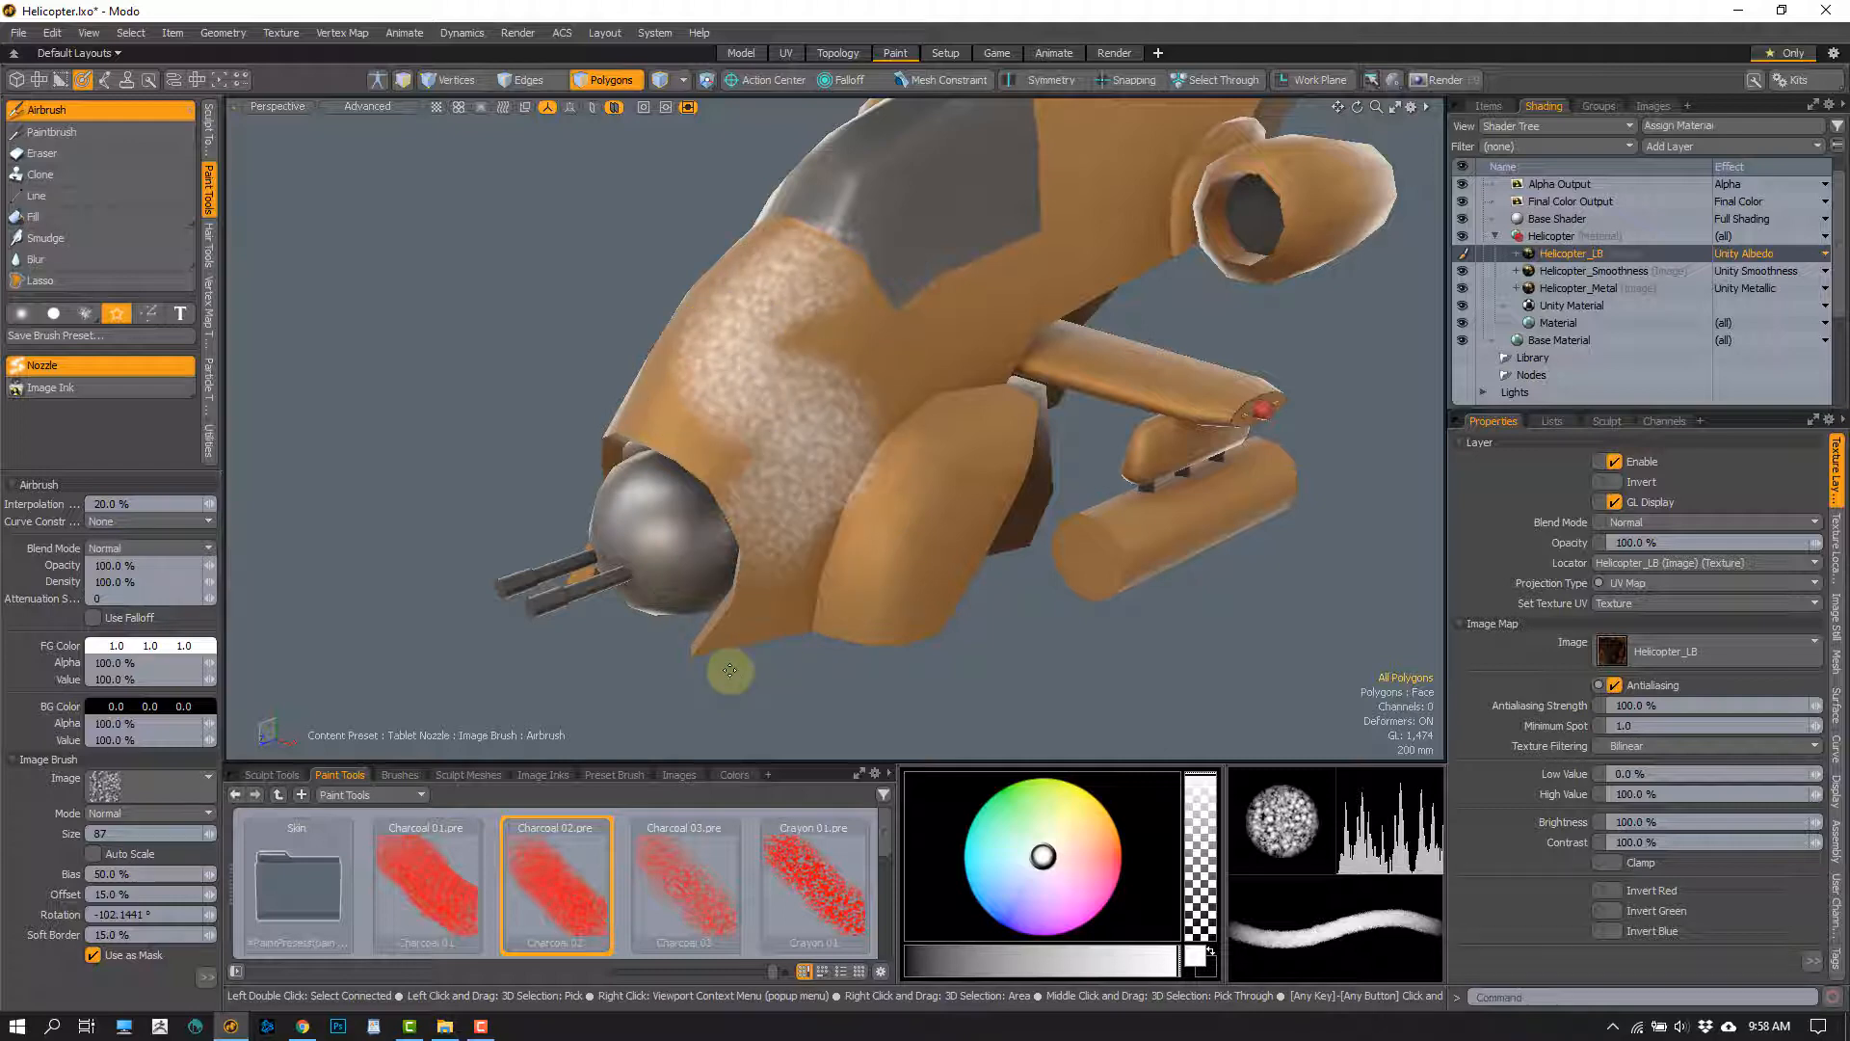
key("ctrl+z")
left_click_drag(798, 252, 668, 633)
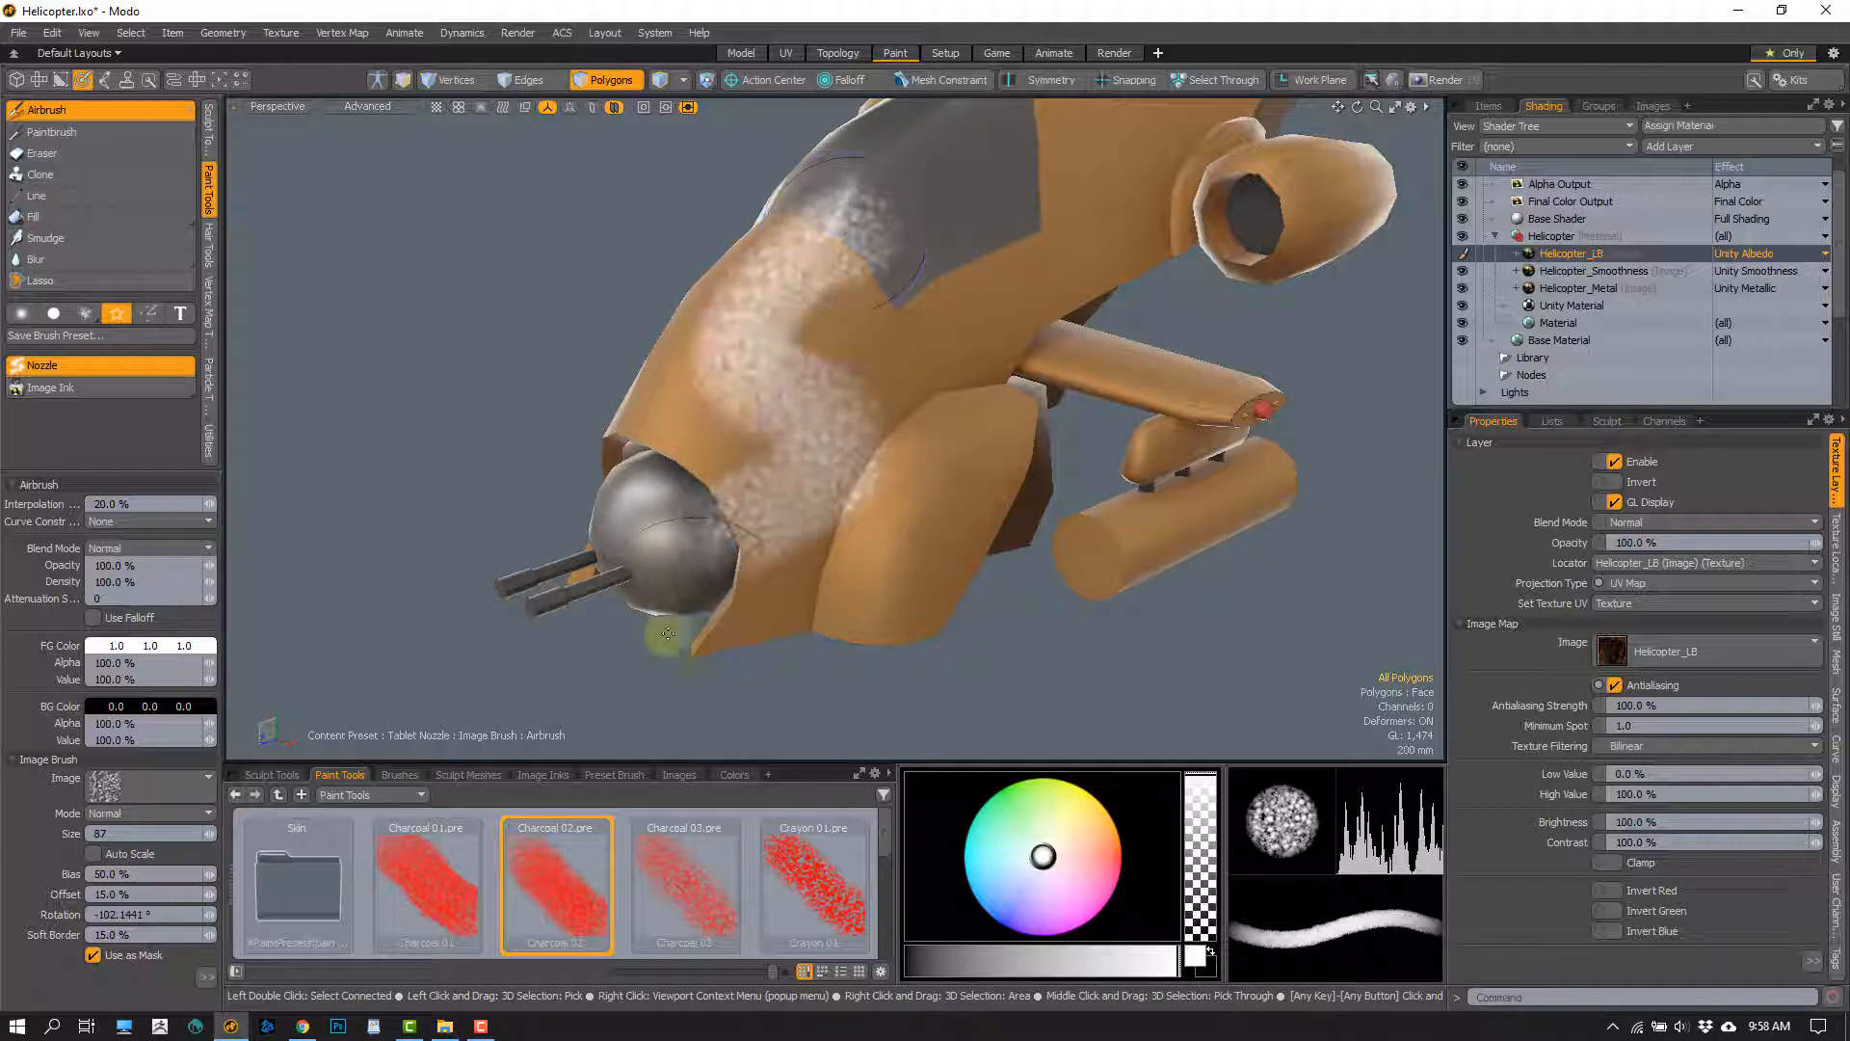
key("ctrl+z")
Select the Helicopter_Smoothness layer and try white Charcoal 02 strokes of size 87 on the fuselage nose
left_click(1594, 271)
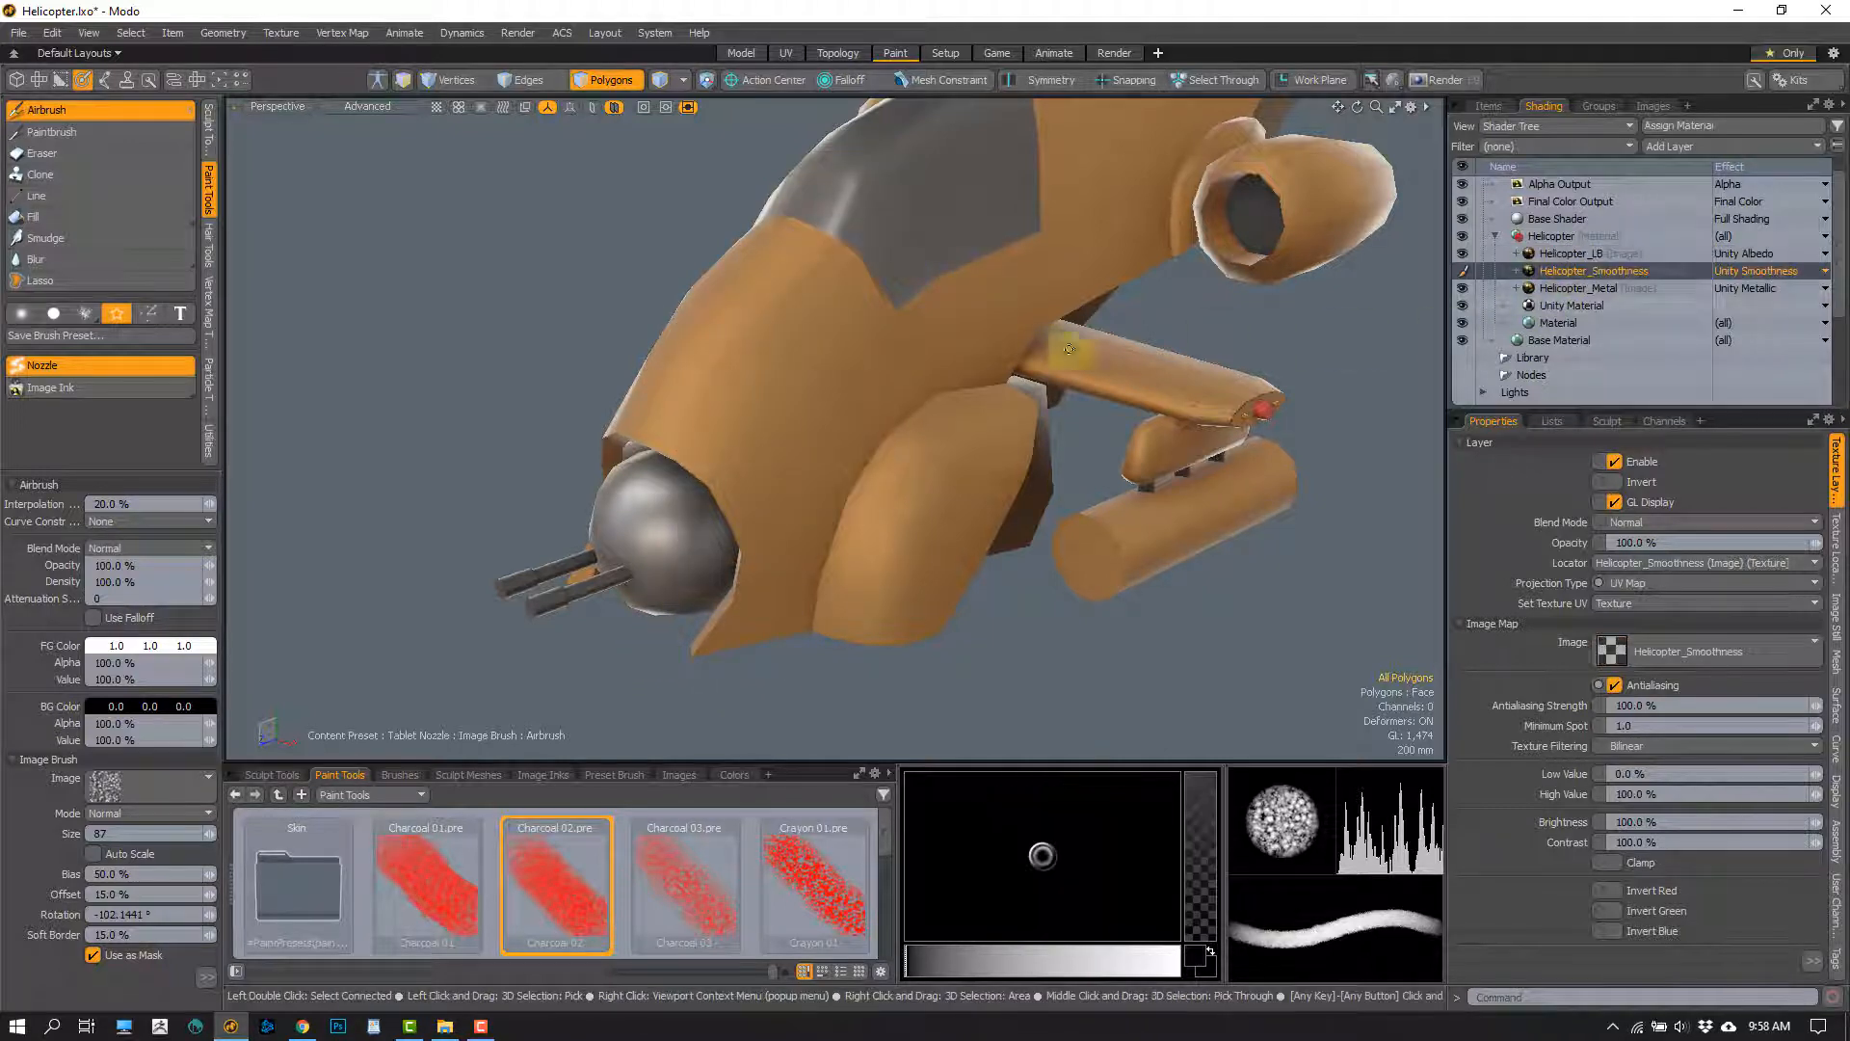
left_click_drag(732, 482, 755, 401, "alt")
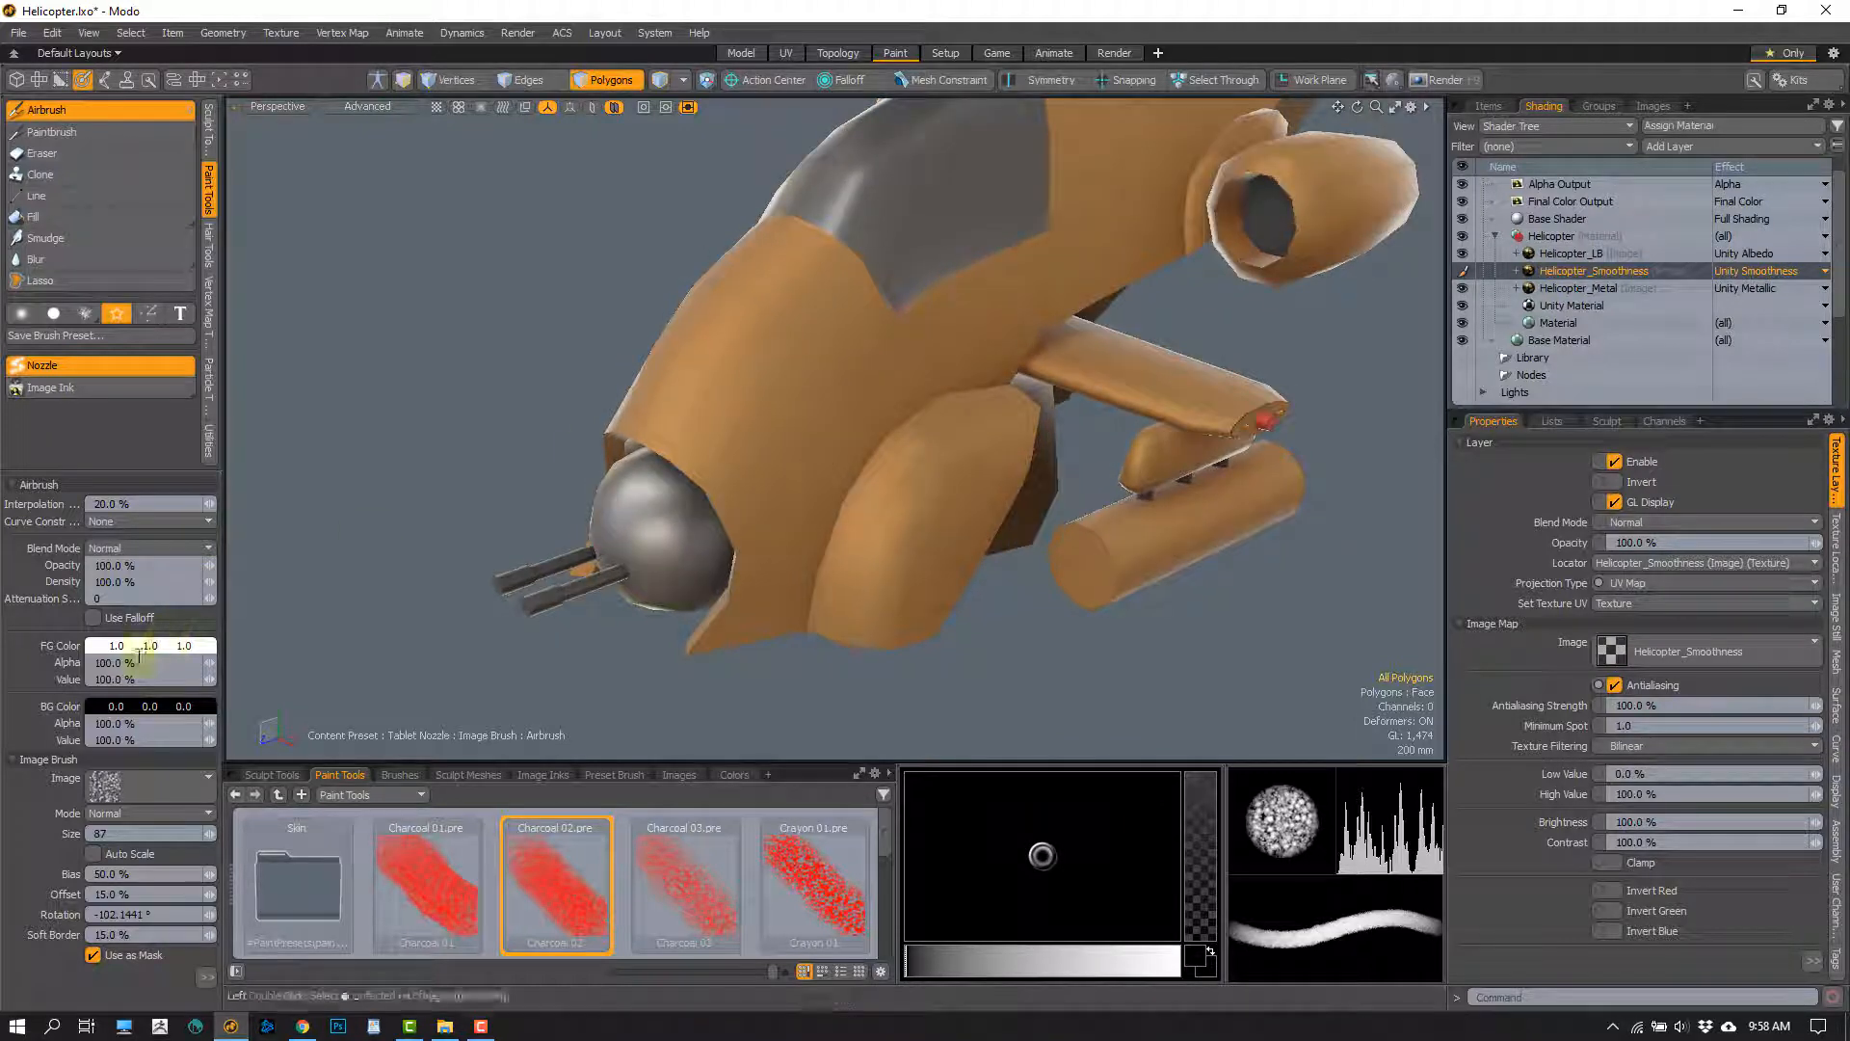
left_click_drag(827, 304, 792, 422)
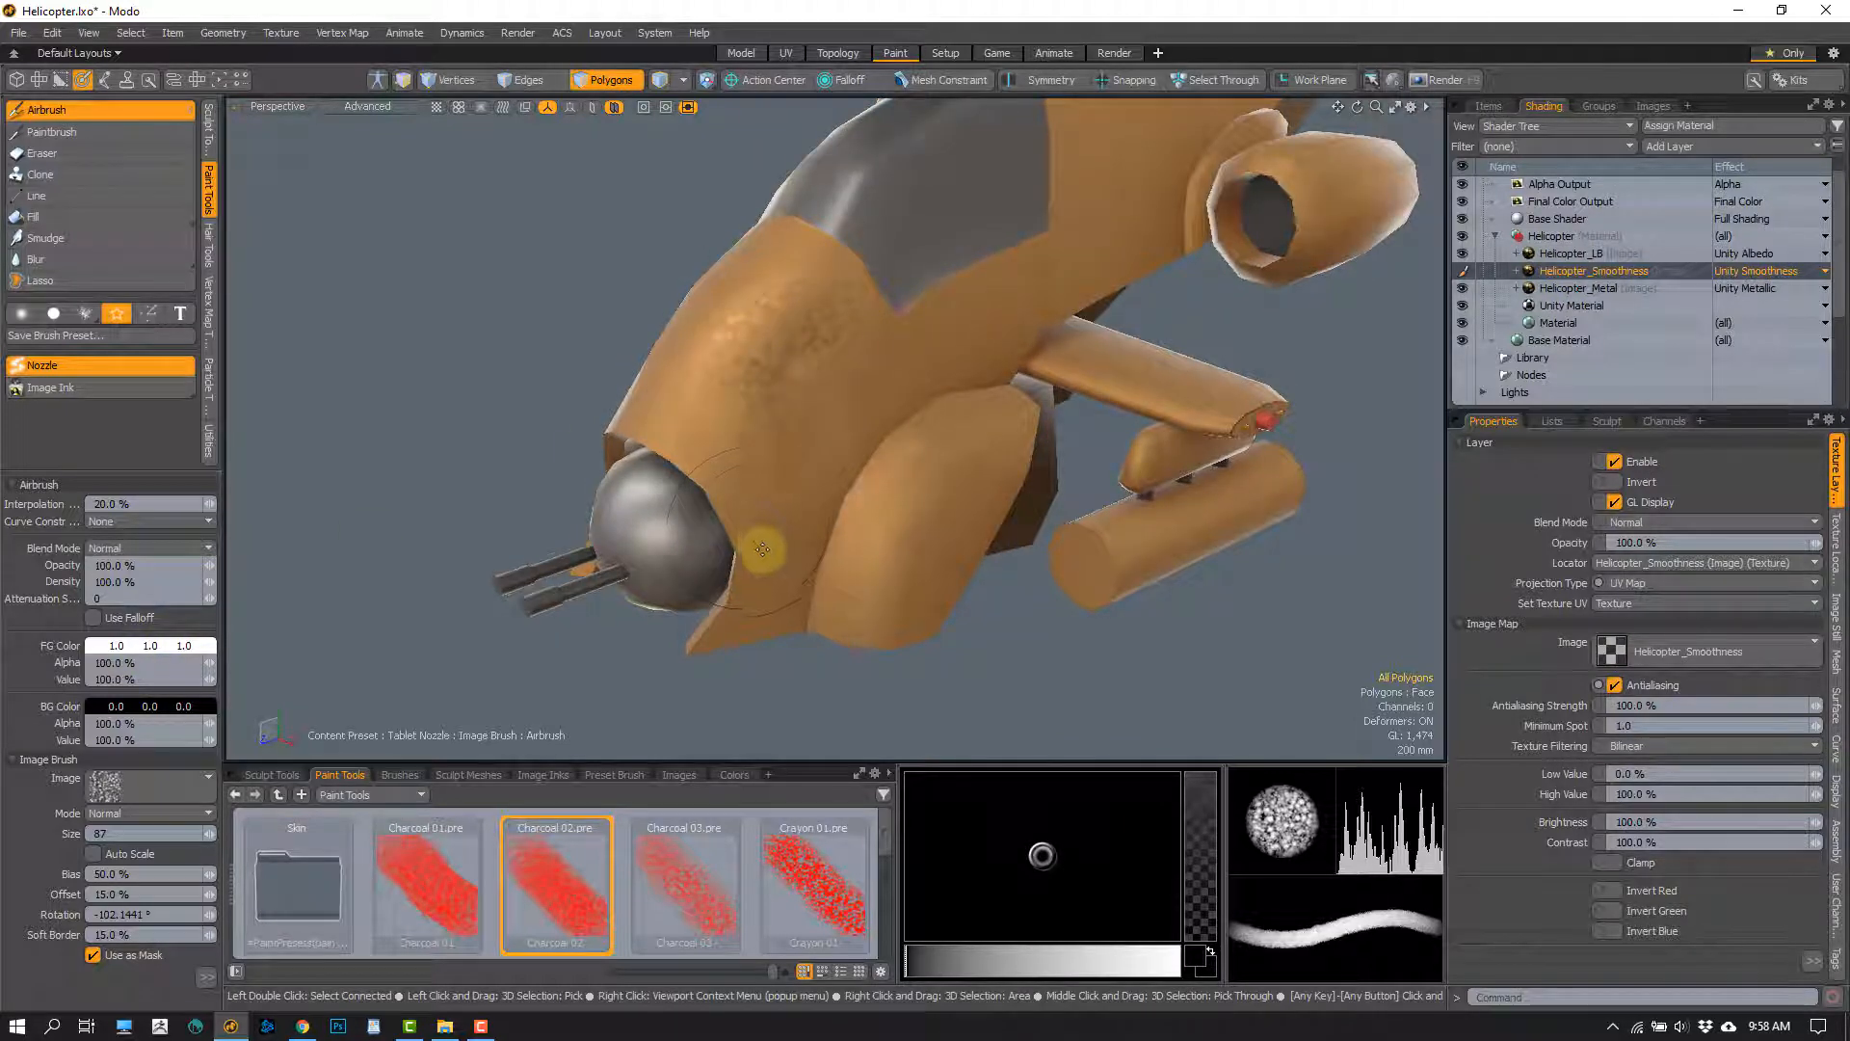
mouse_move(760, 551)
left_mouse_down("alt")
mouse_move(772, 430)
mouse_move(725, 458)
mouse_move(768, 363)
mouse_move(847, 338)
mouse_move(863, 500)
mouse_move(796, 483)
mouse_move(787, 354)
mouse_move(756, 413)
left_mouse_up("alt")
scroll(768, 432, "up", 4)
scroll(798, 477, "down", 3)
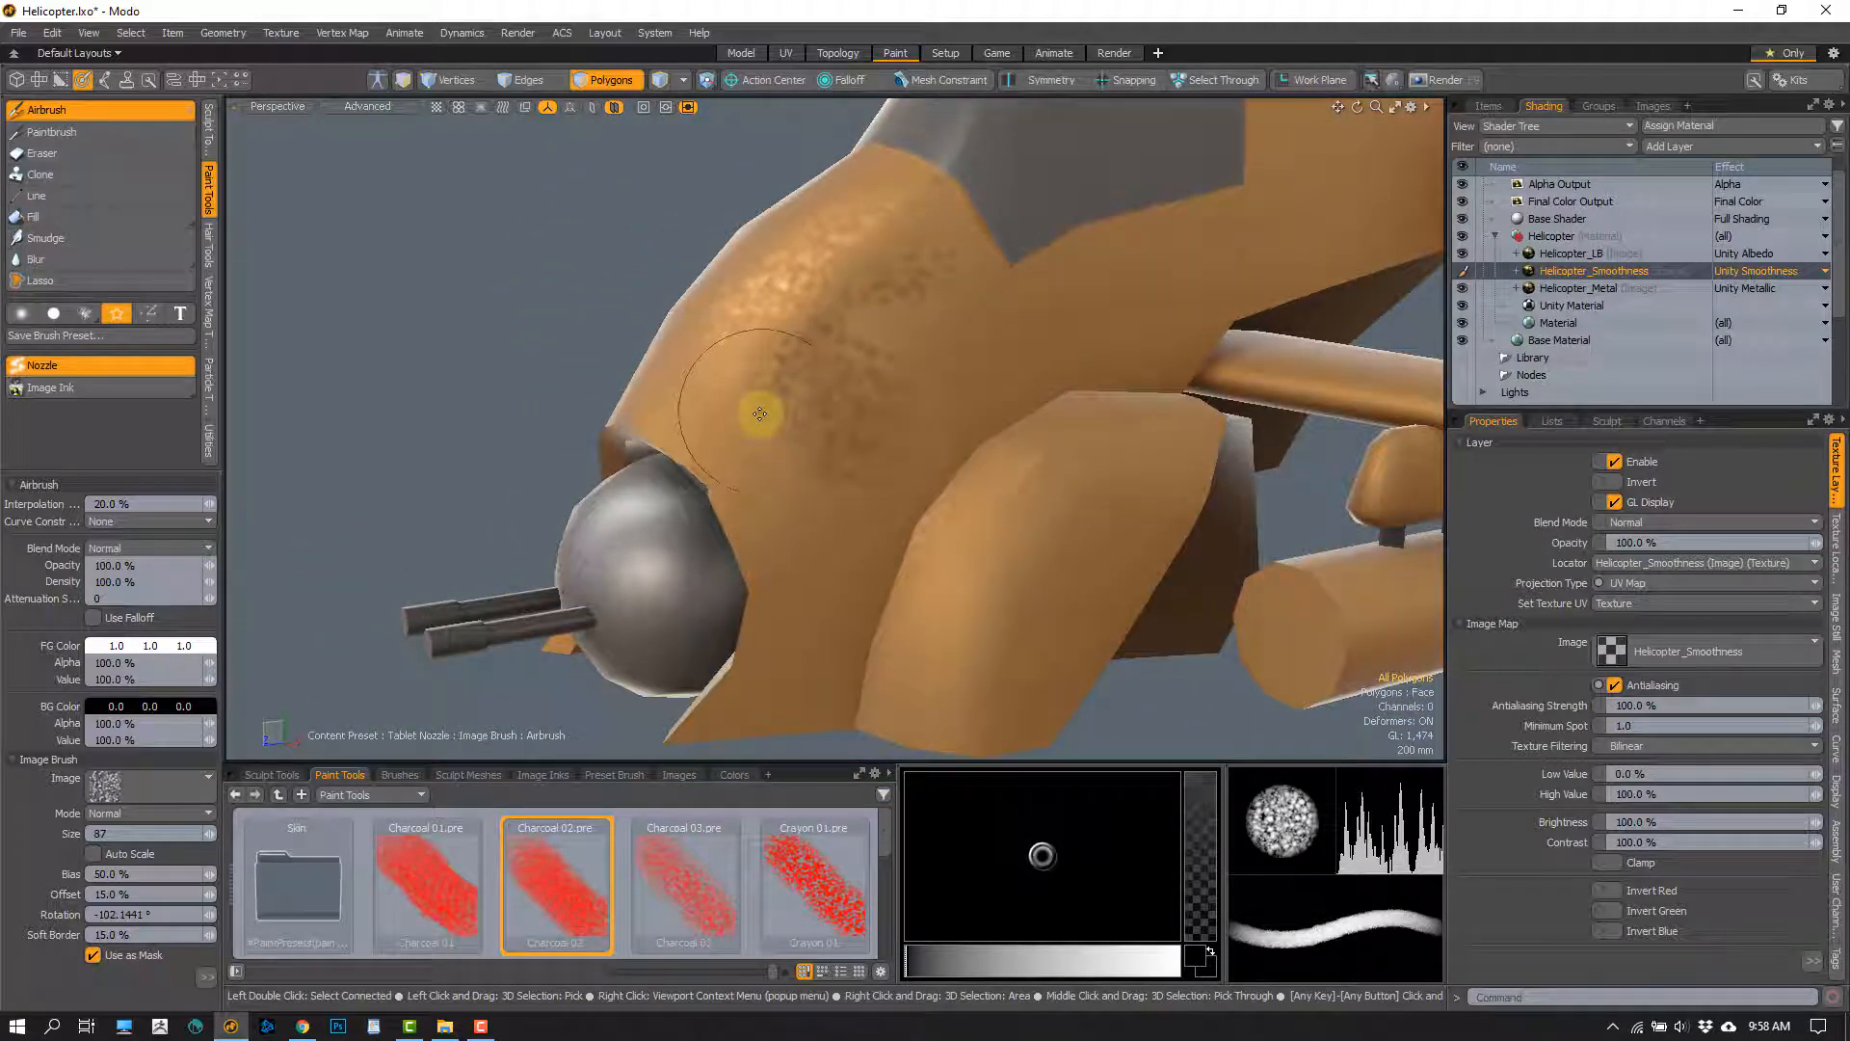
Set the foreground color to 0.77 grey and try a smoothness stroke on the fuselage nose
left_click(154, 650)
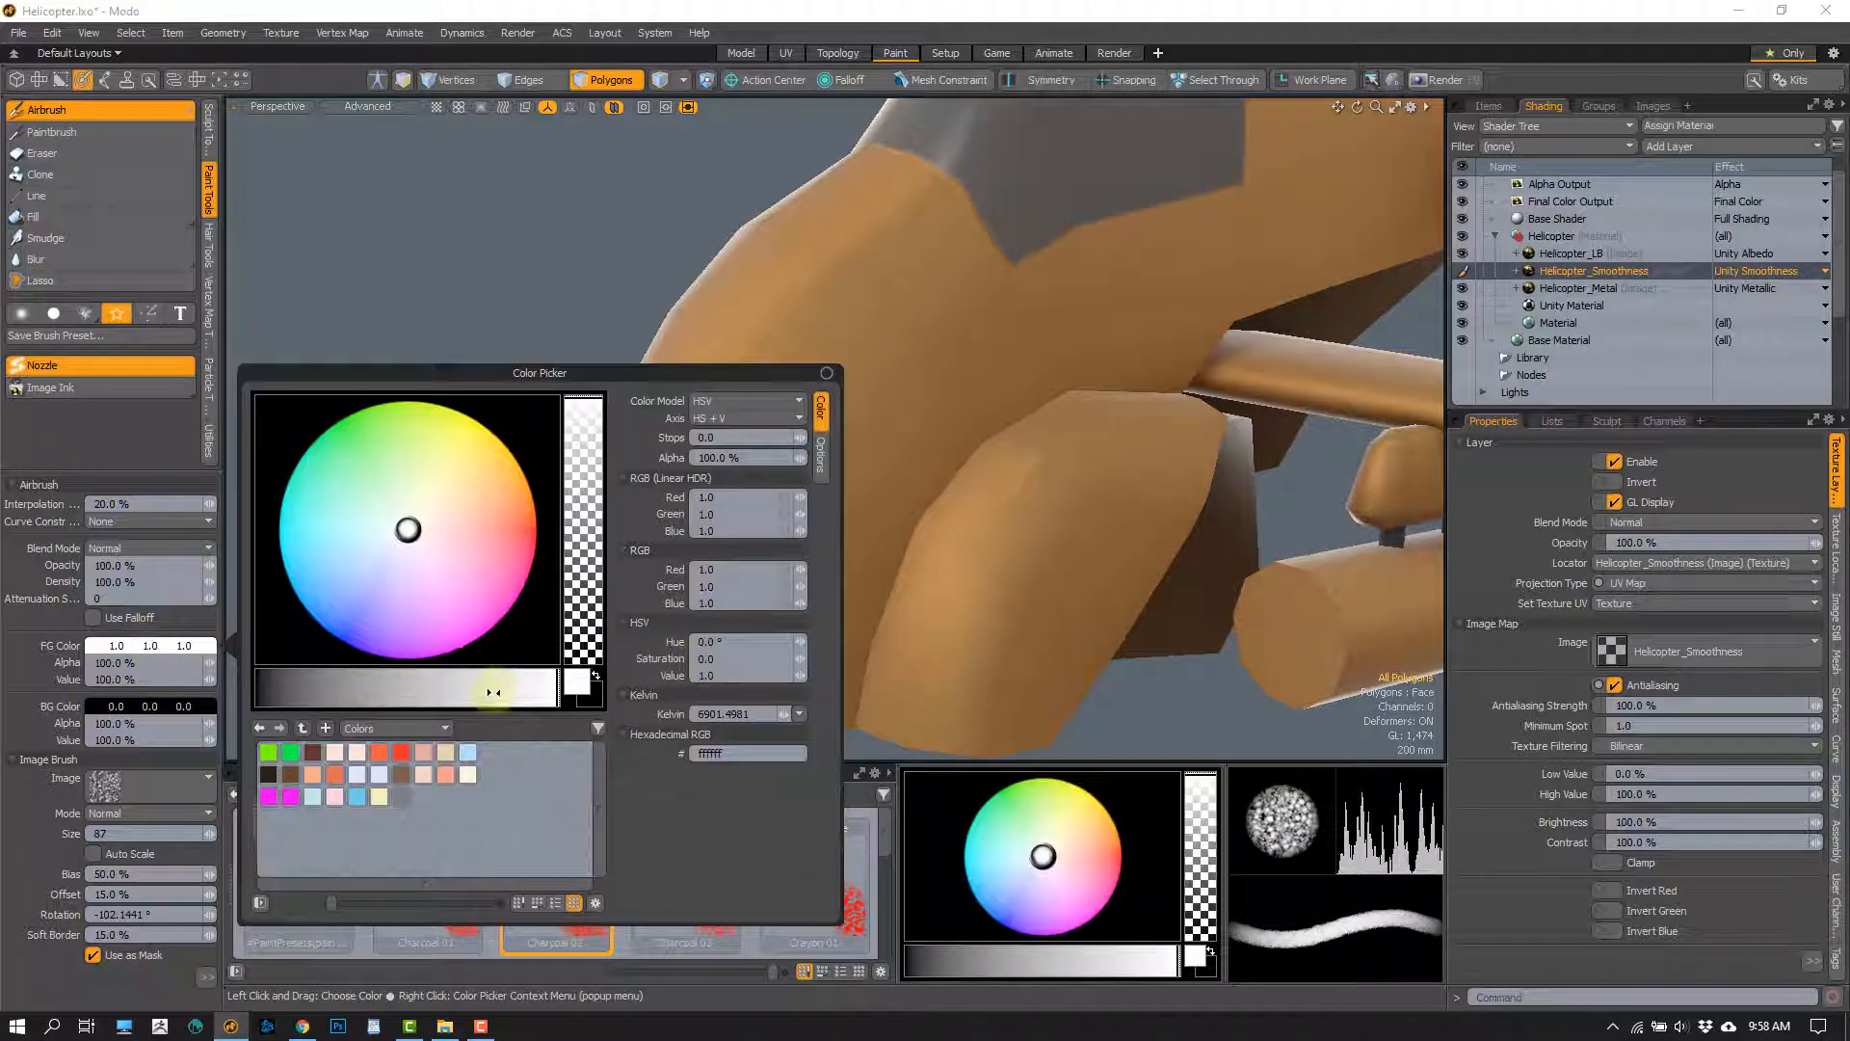
left_click_drag(488, 690, 422, 690)
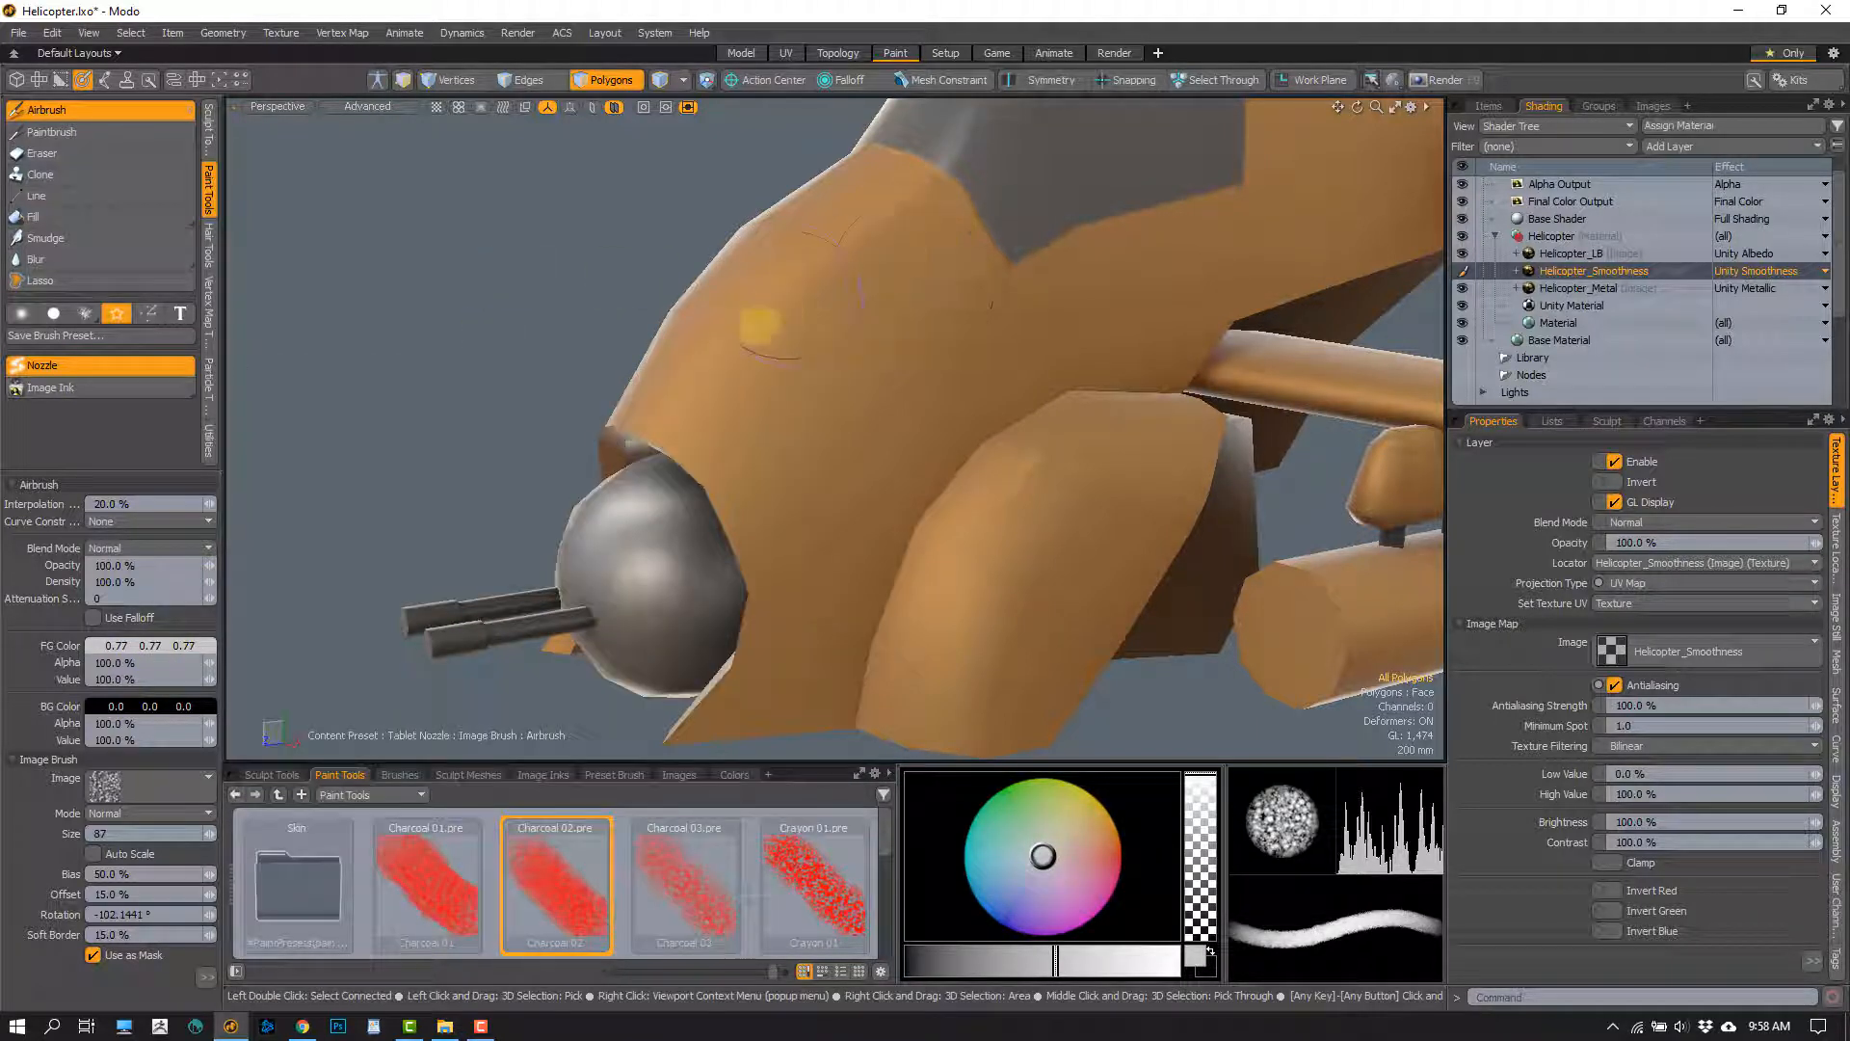
mouse_move(930, 349)
left_mouse_down("alt")
mouse_move(727, 466)
mouse_move(780, 482)
left_mouse_up("alt")
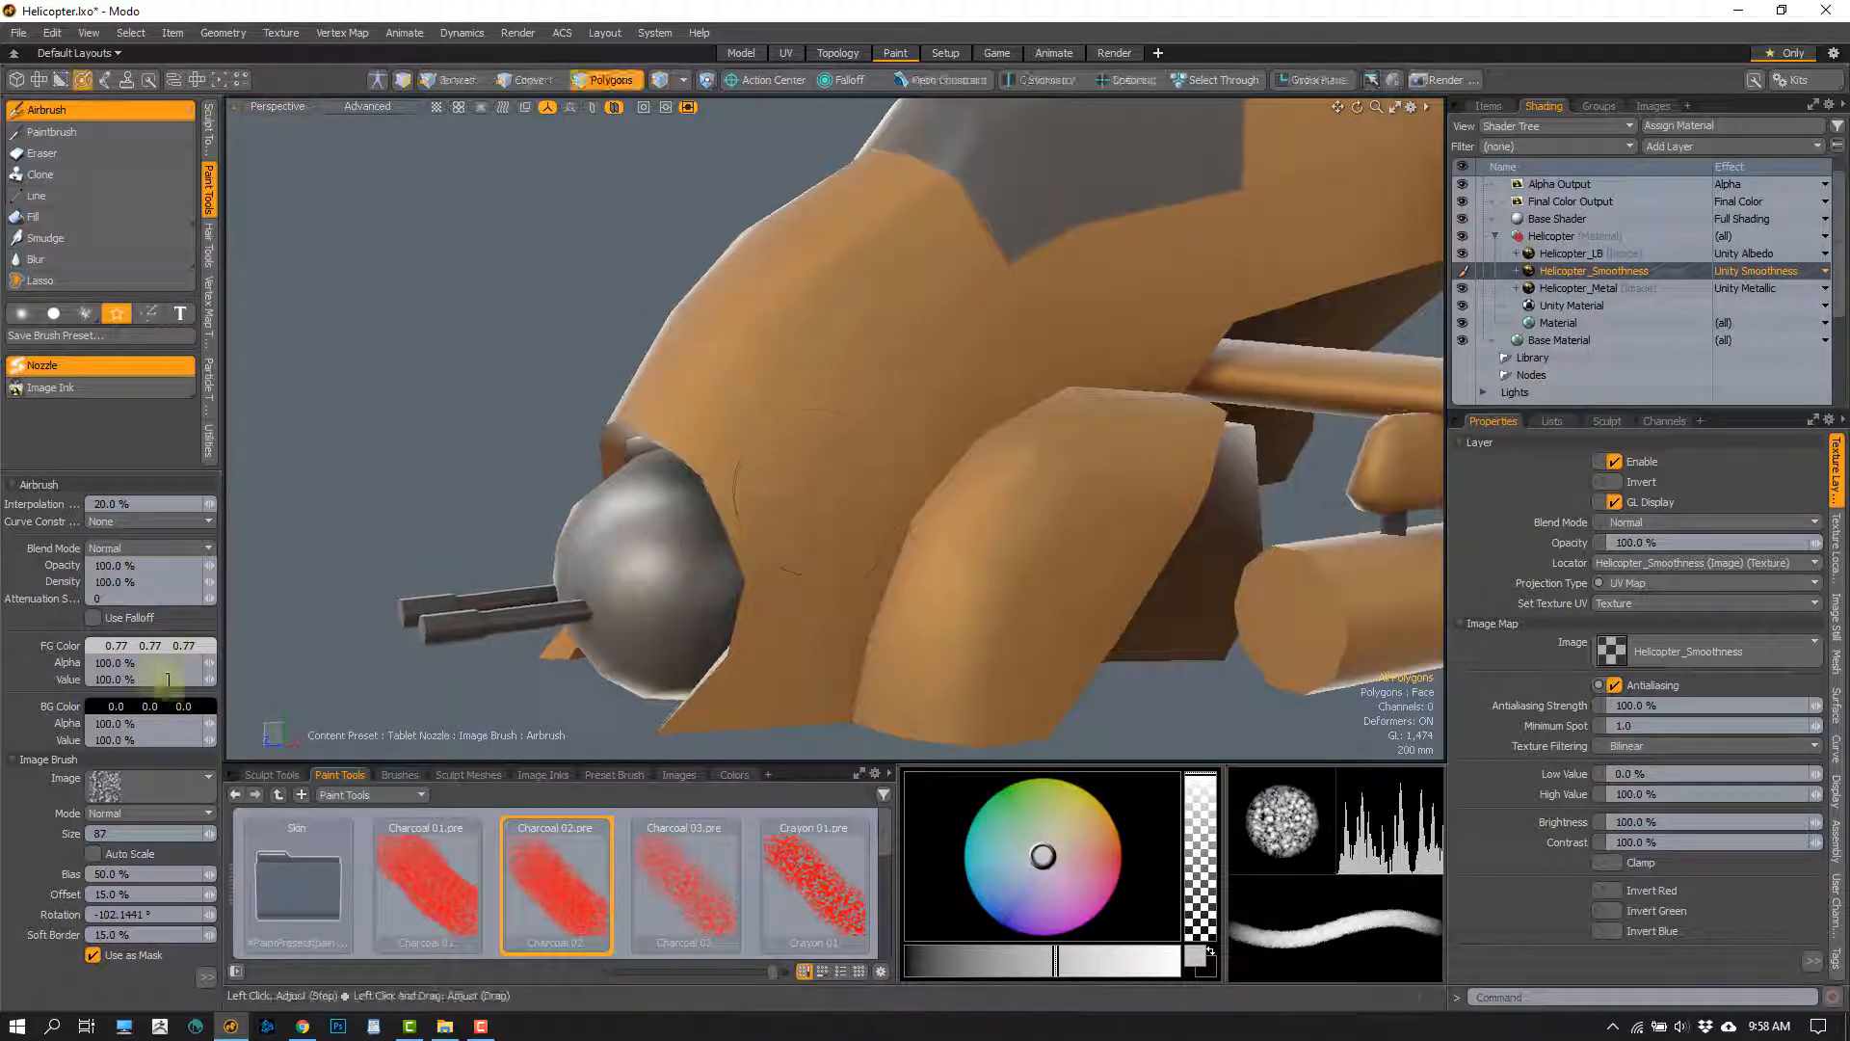
Try foreground grey values of 0.81, 0.76 and 0.64 for the smoothness brush
left_click(150, 647)
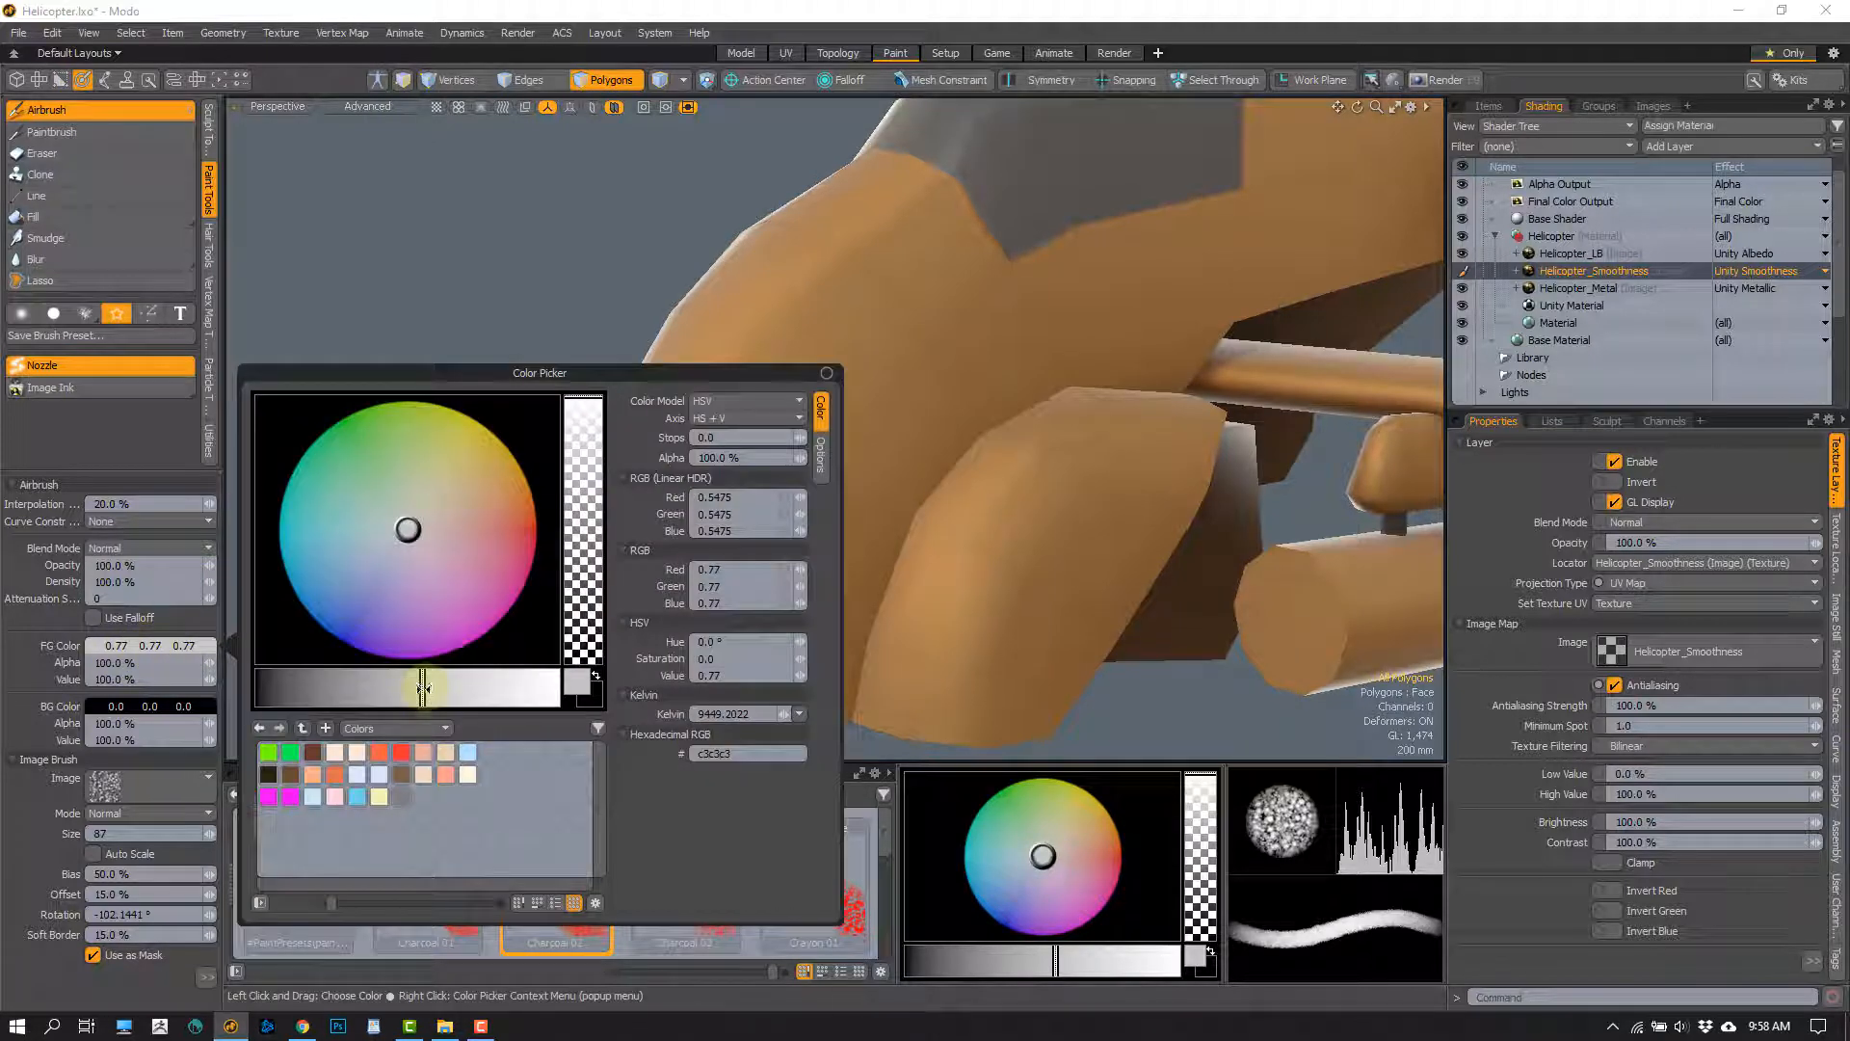
left_click(443, 687)
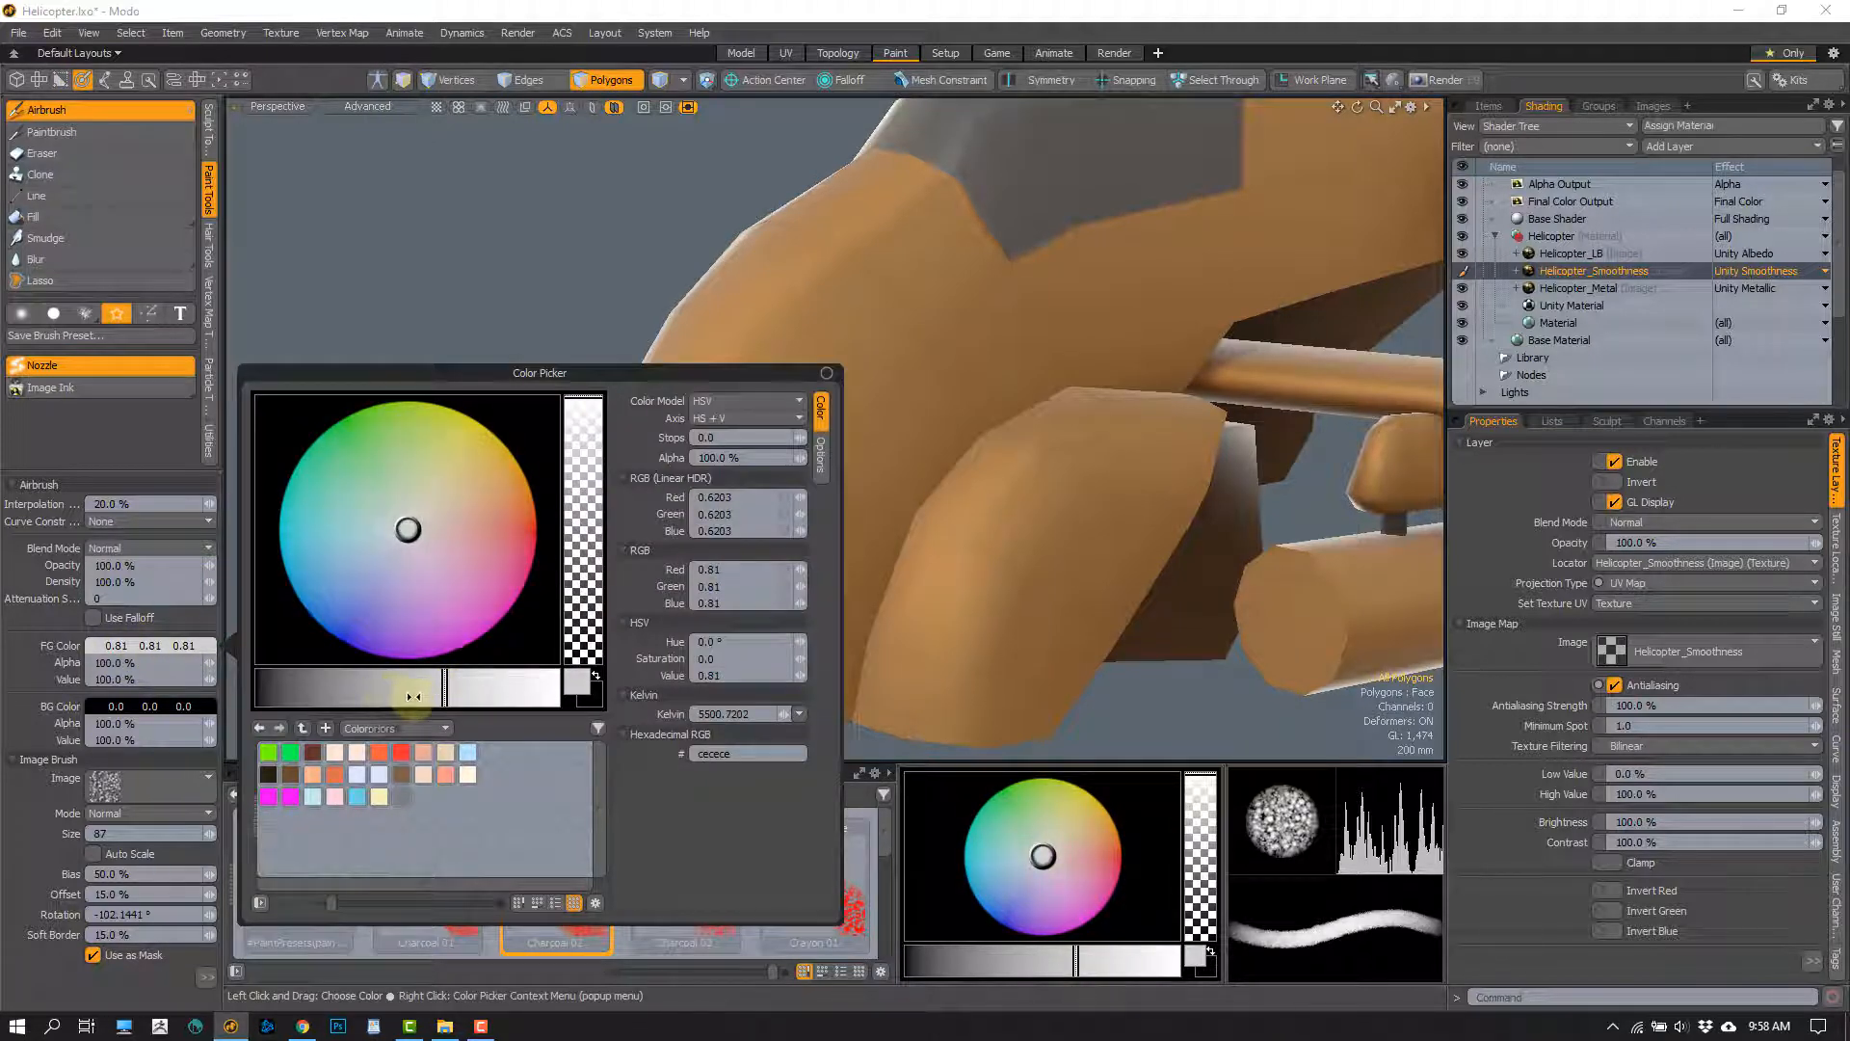
left_click(414, 696)
left_click(418, 280)
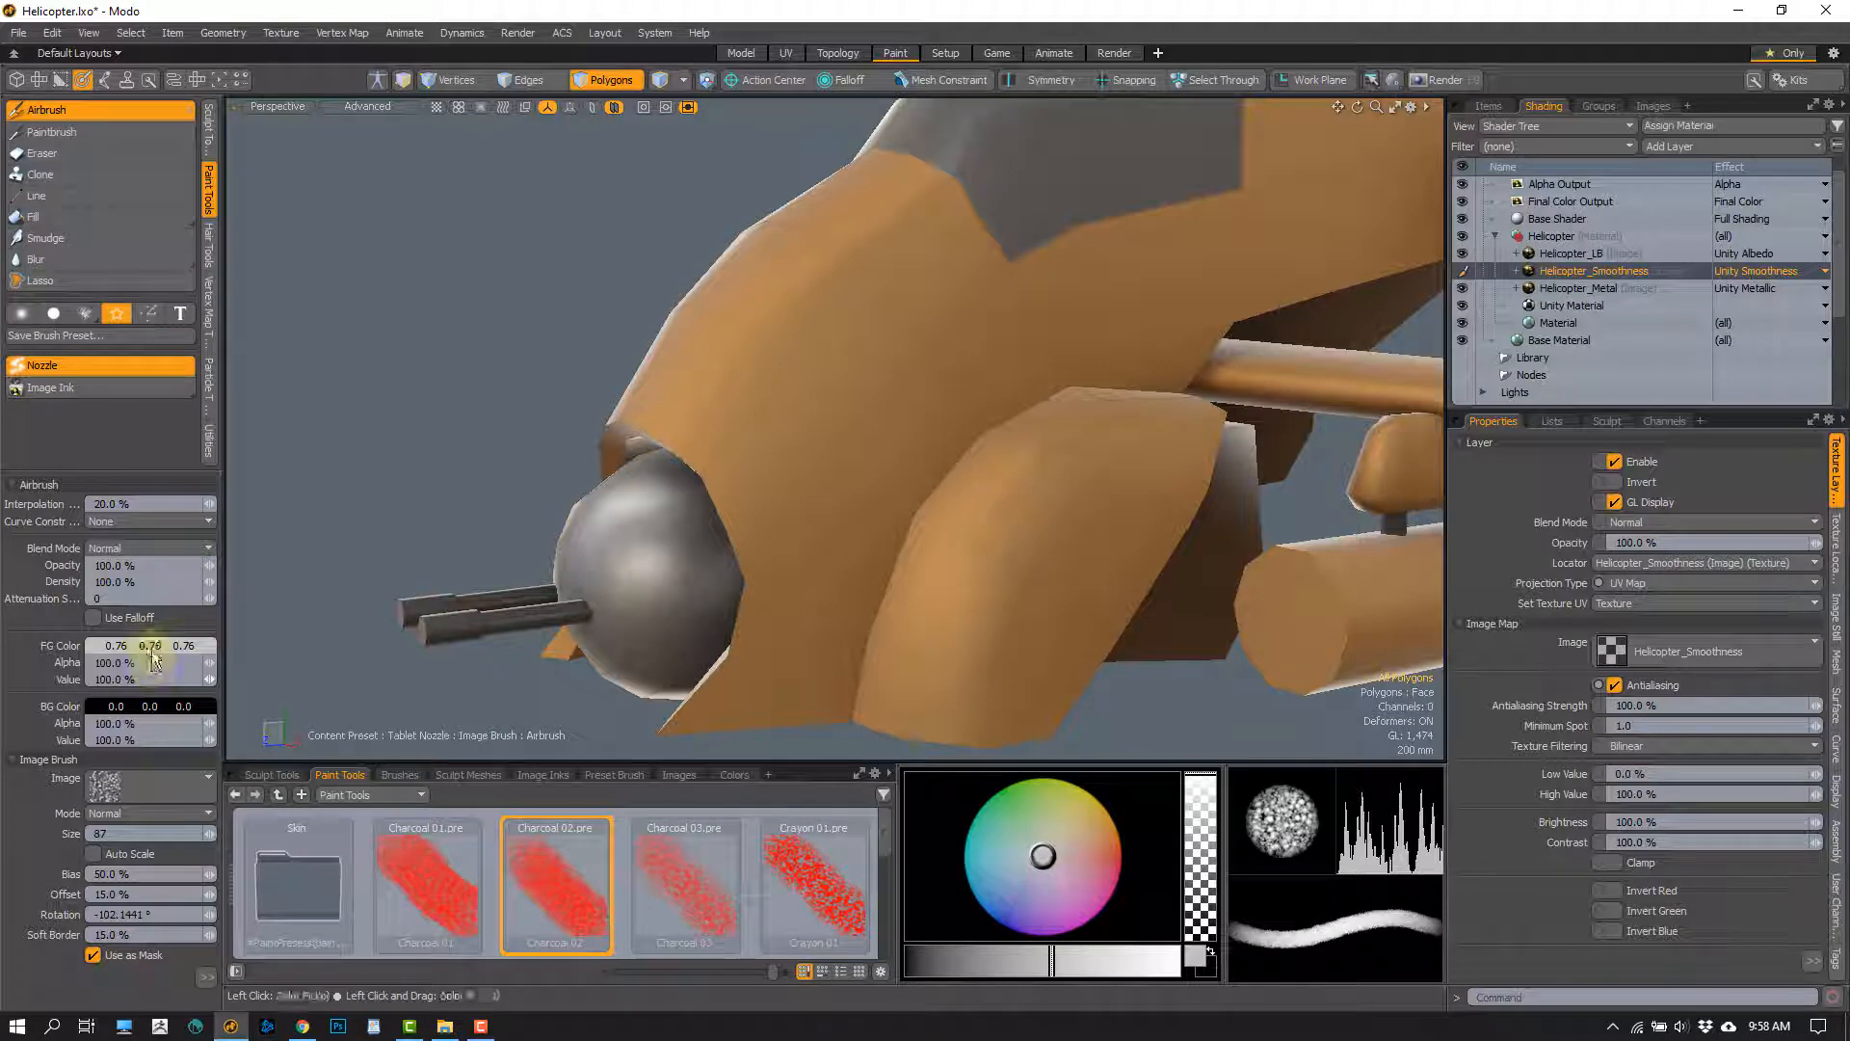
mouse_move(148, 644)
left_mouse_down("shift")
mouse_move(176, 646)
mouse_move(124, 654)
mouse_move(141, 659)
left_mouse_up("shift")
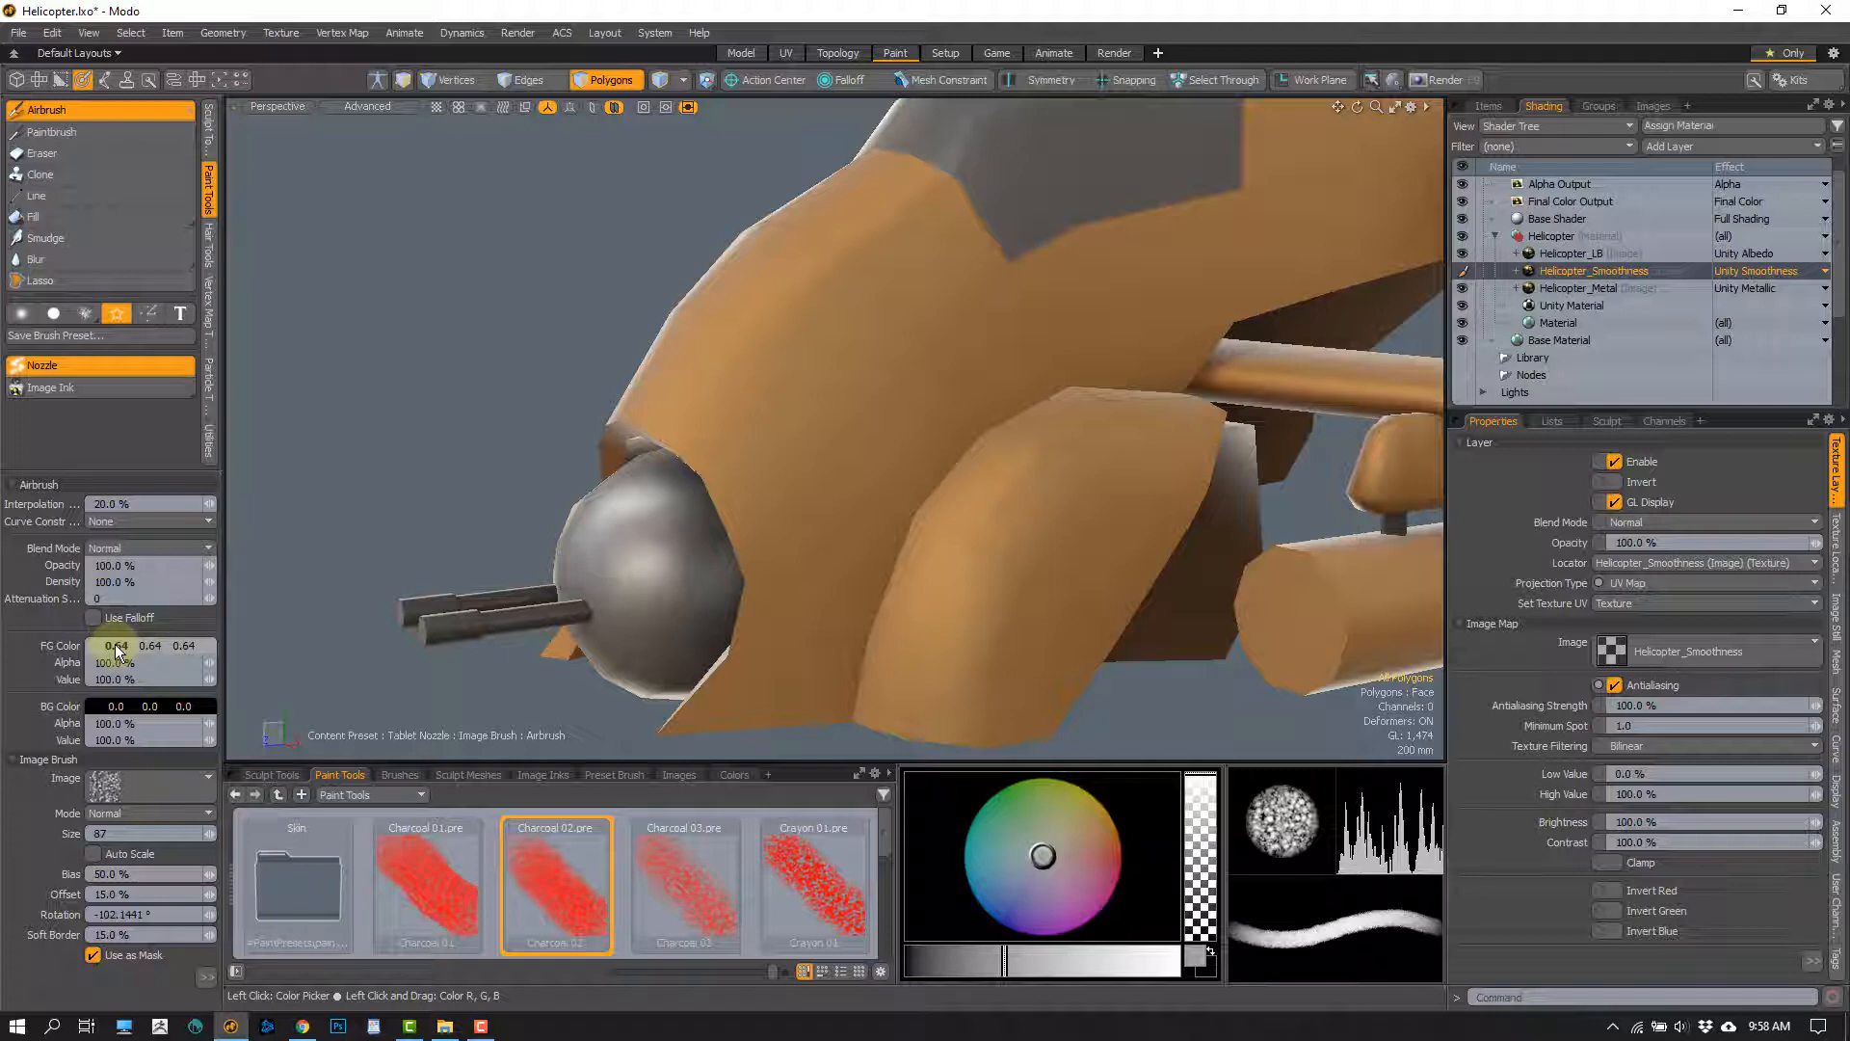
Try a red-orange foreground color of 1.0, 0.38, 0.25 and a near-white one of 1.0, 0.95, 0.92
mouse_move(150, 651)
left_mouse_down()
mouse_move(114, 649)
mouse_move(256, 639)
left_mouse_up()
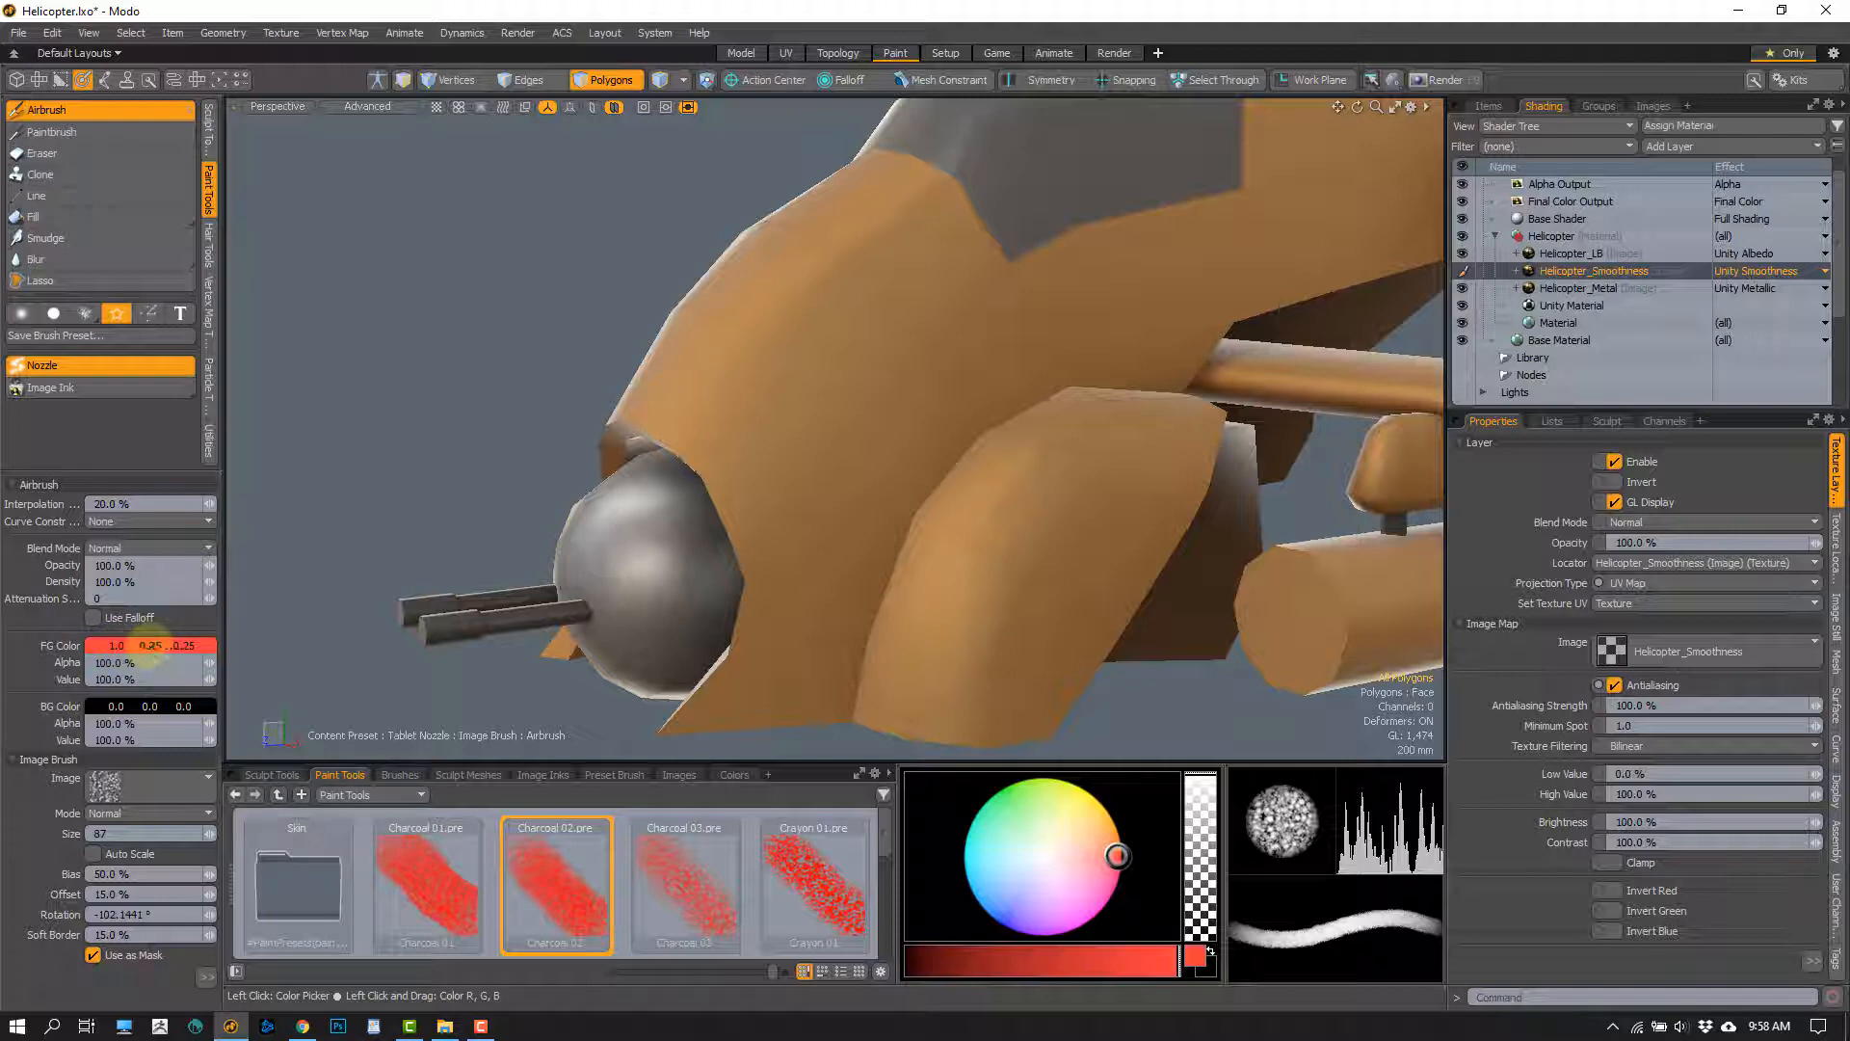
left_click_drag(146, 646, 185, 645)
left_click(185, 645)
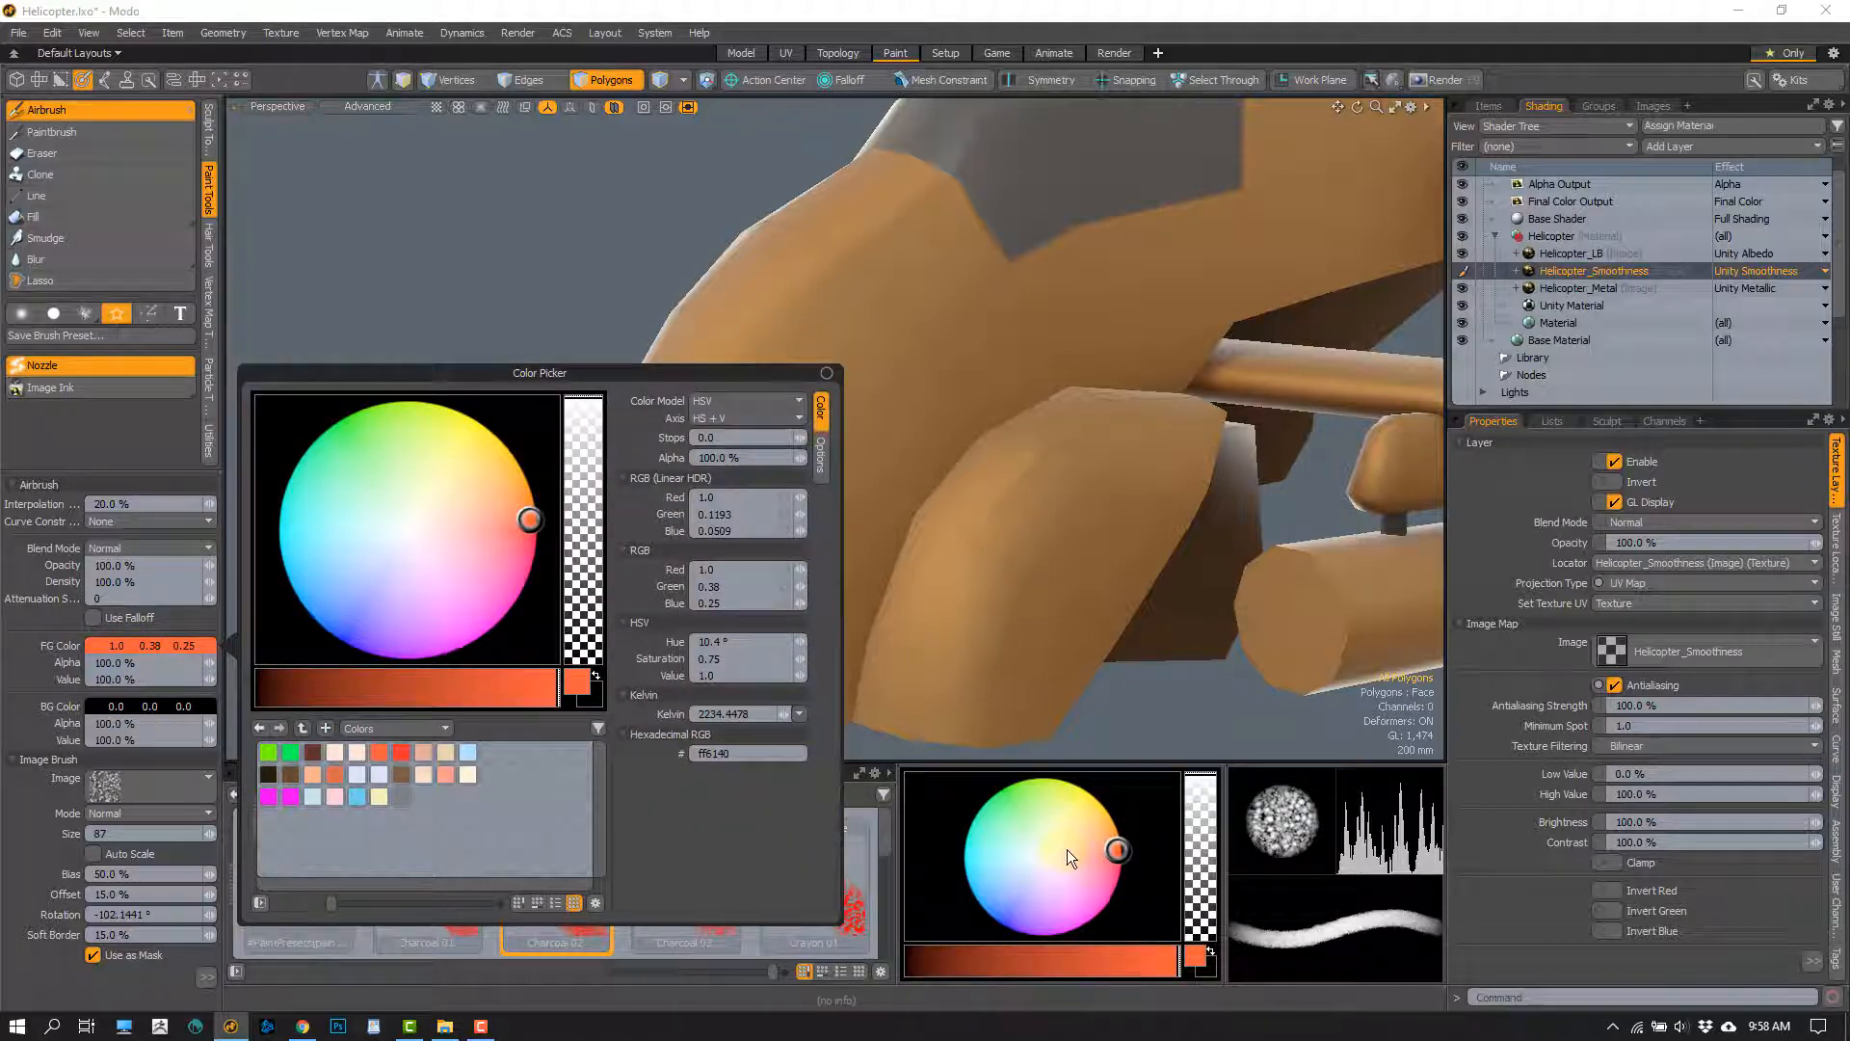
left_click_drag(1071, 855, 1066, 834)
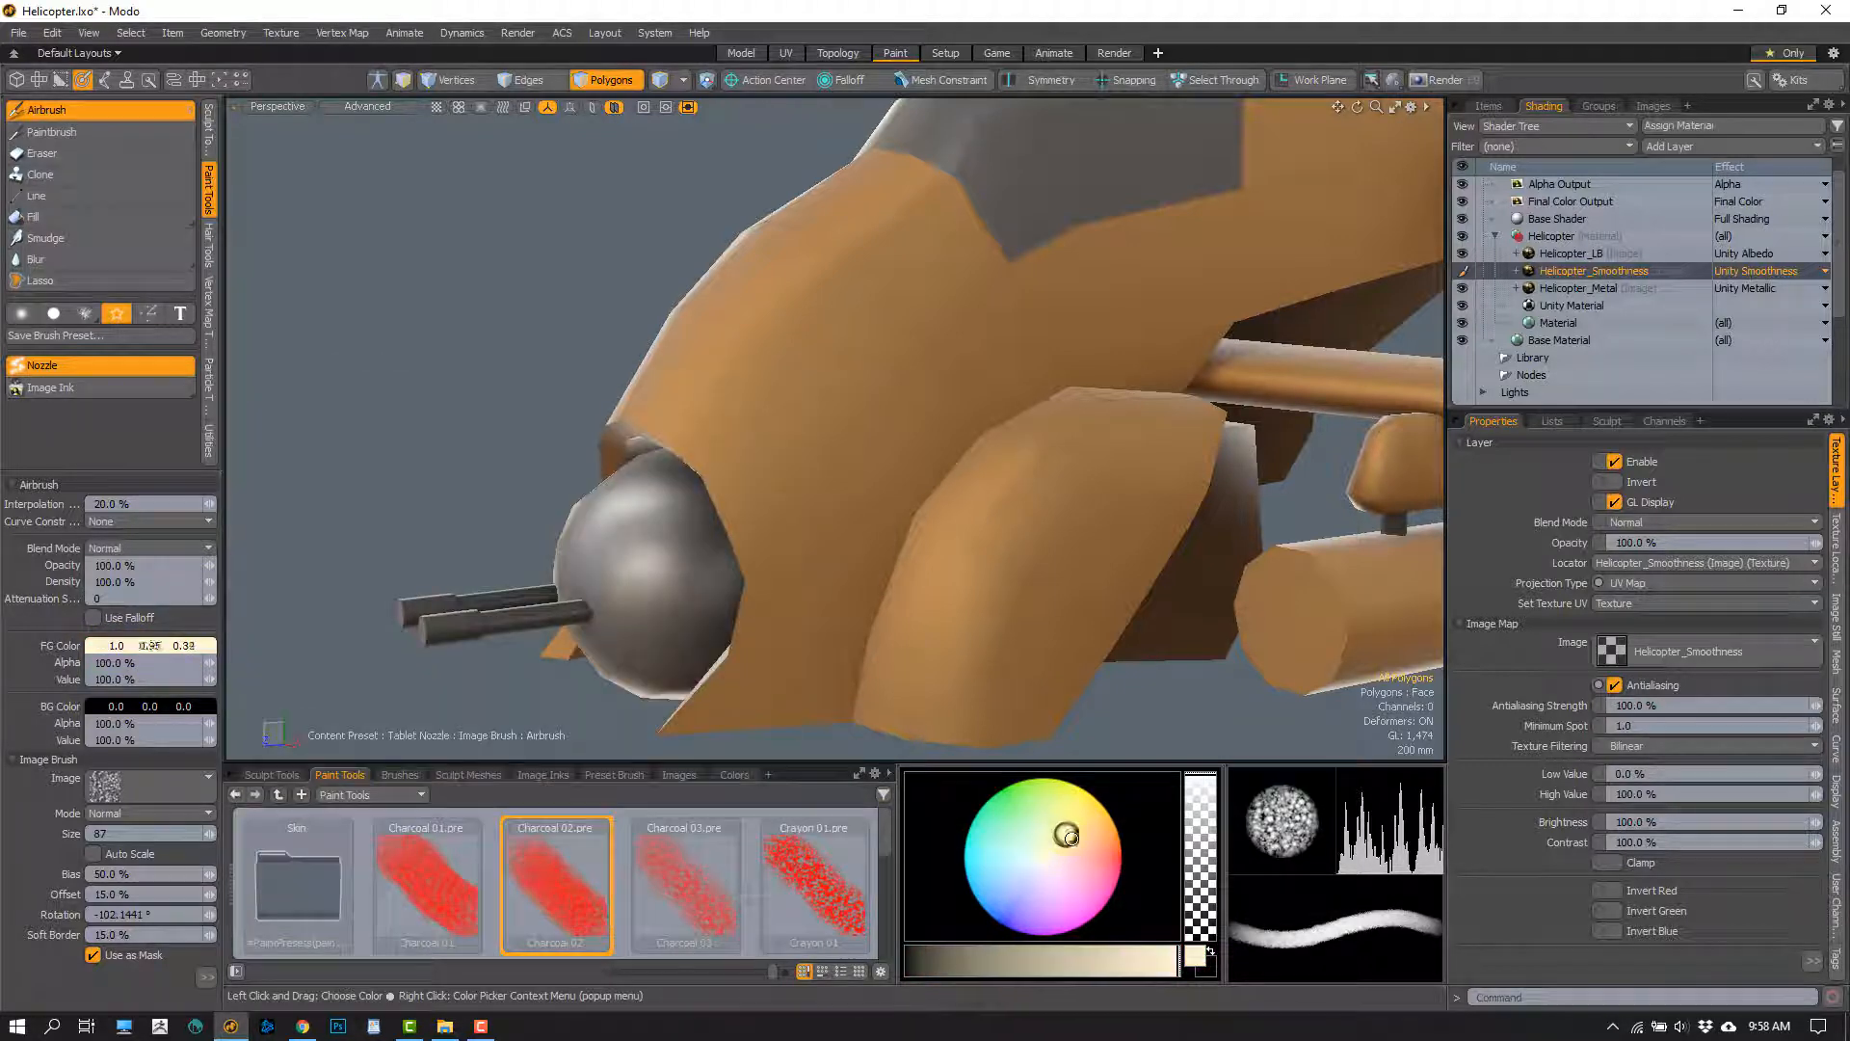
Try yellow foreground colors of 0.97, 0.92, 0.45 and 0.95, 0.91, 0.44, and return the color to white
left_click(147, 649)
left_click(149, 648)
left_click(180, 648)
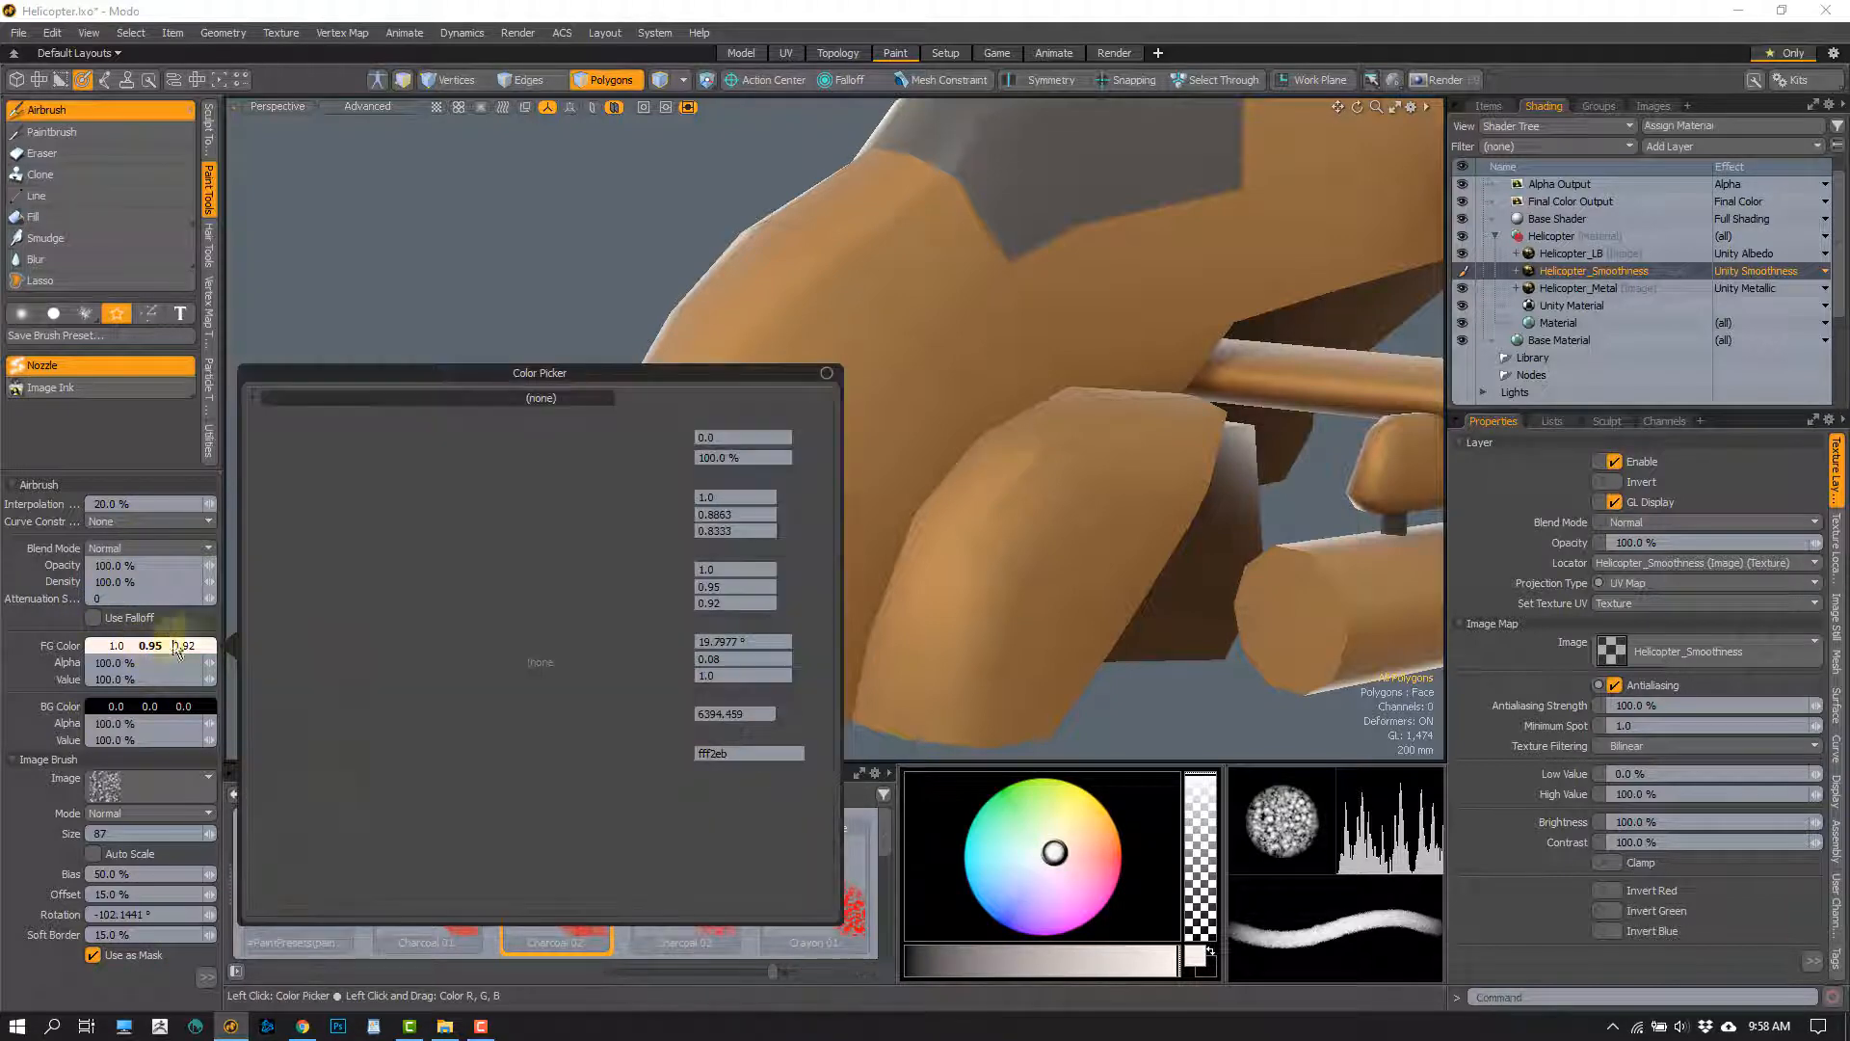
left_click_drag(182, 648, 149, 660)
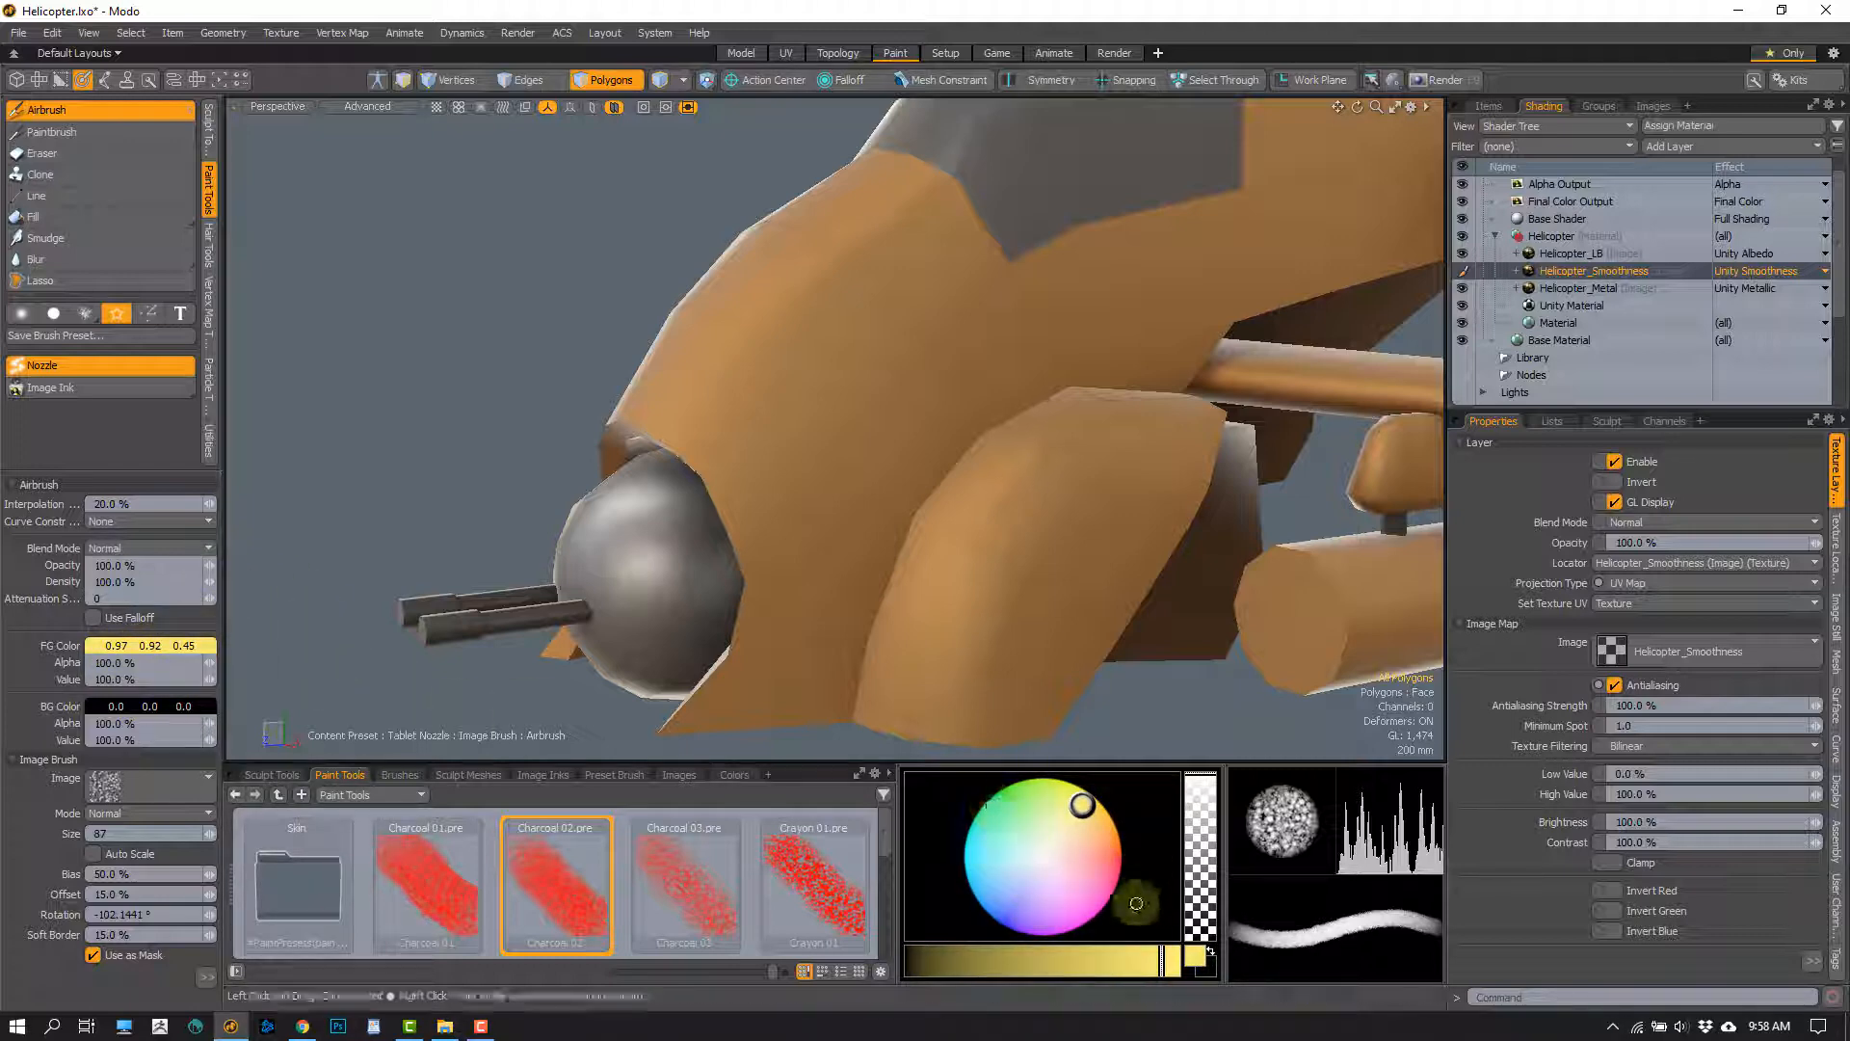
mouse_move(1162, 959)
left_mouse_down()
mouse_move(1060, 959)
mouse_move(1153, 960)
left_mouse_up()
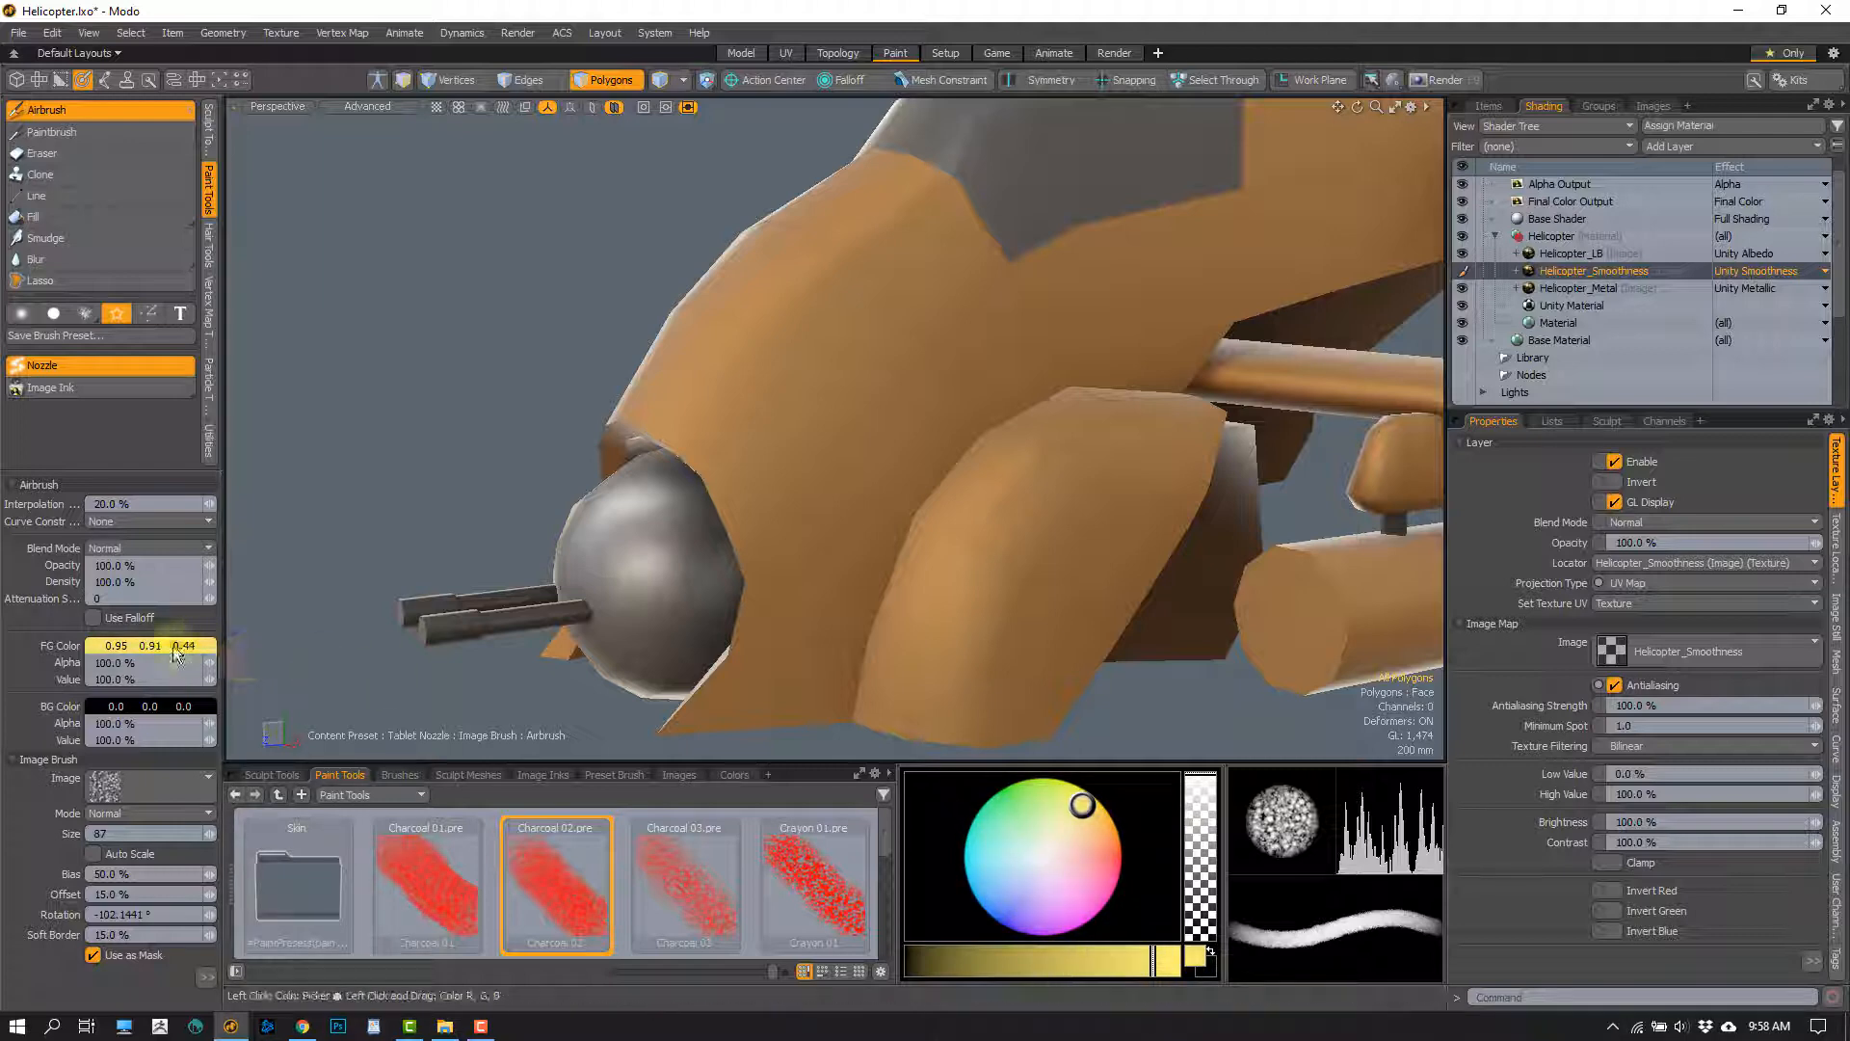
left_click_drag(144, 648, 264, 639, "shift")
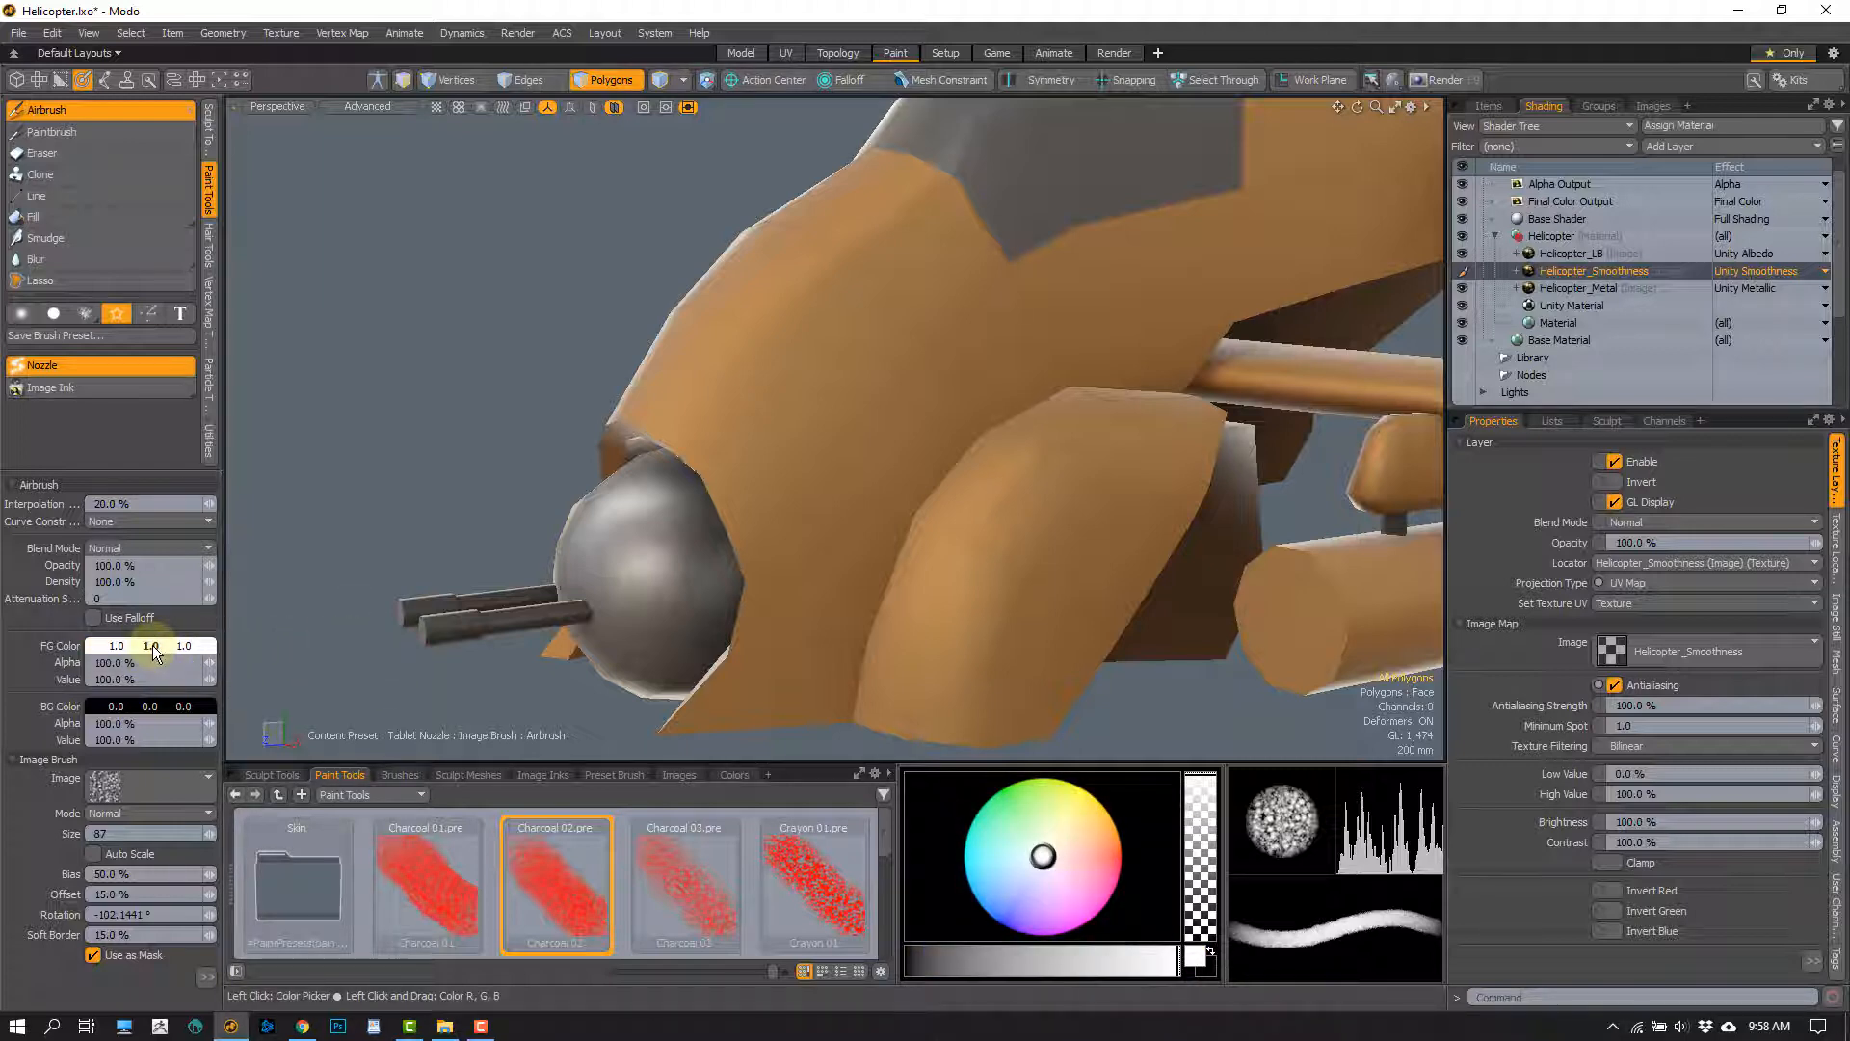
Set the foreground color to 0.88 grey and try a size 108 smoothness stroke on the fuselage nose
mouse_move(151, 651)
left_mouse_down("shift")
mouse_move(100, 646)
mouse_move(141, 647)
left_mouse_up("shift")
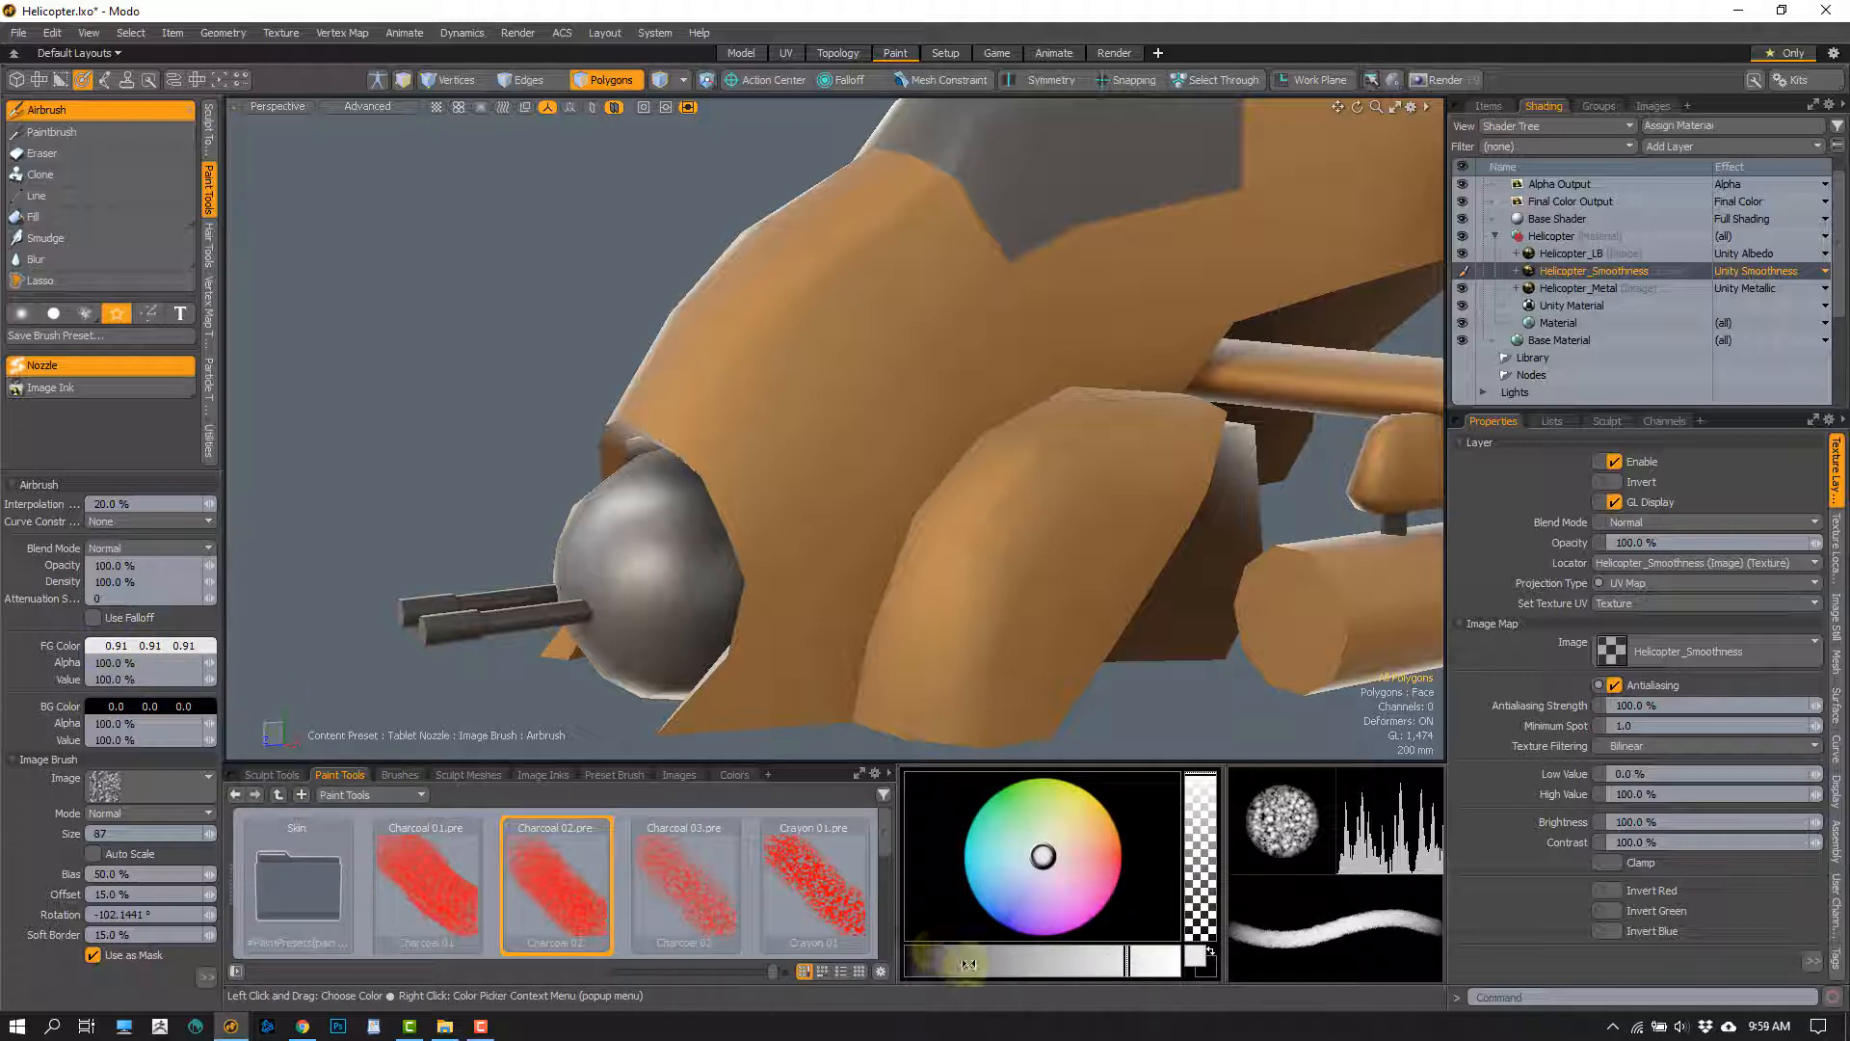
mouse_move(968, 963)
left_mouse_down()
mouse_move(1130, 959)
mouse_move(1085, 959)
left_mouse_up()
left_click_drag(150, 652, 152, 649, "shift")
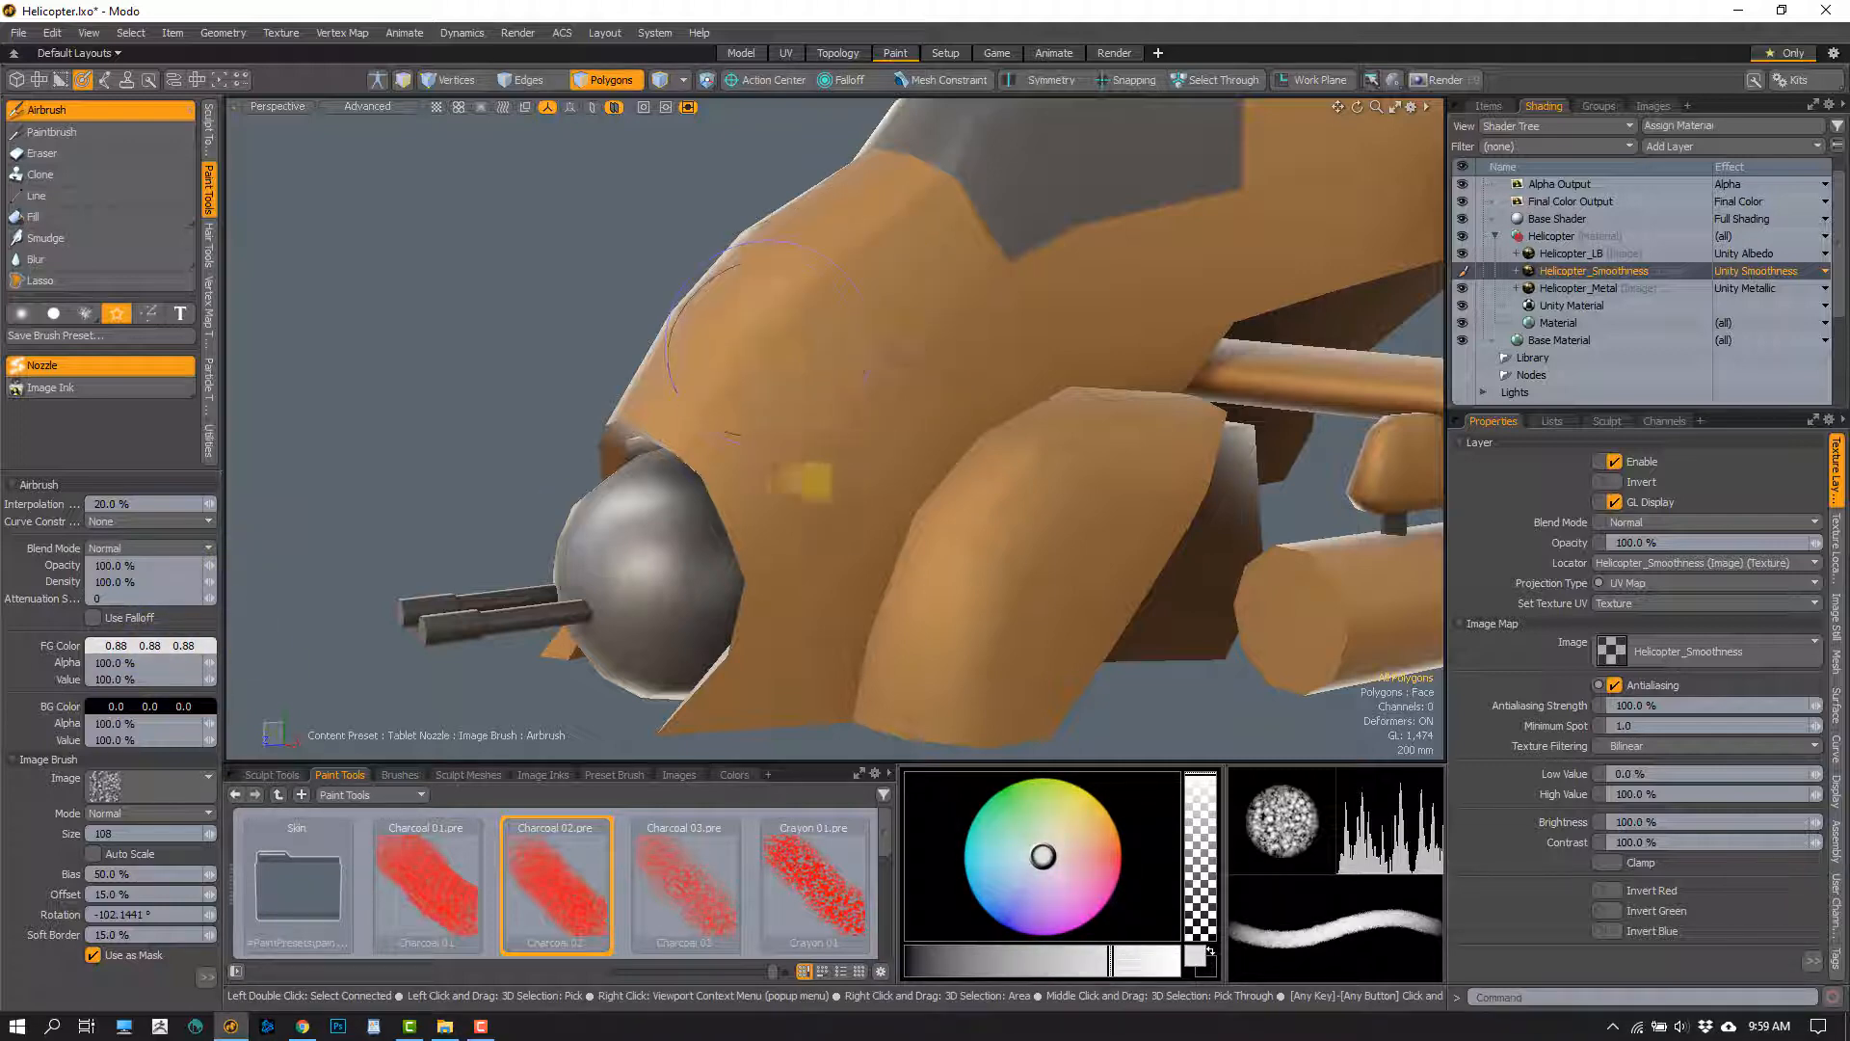
left_click_drag(807, 480, 805, 437, "alt")
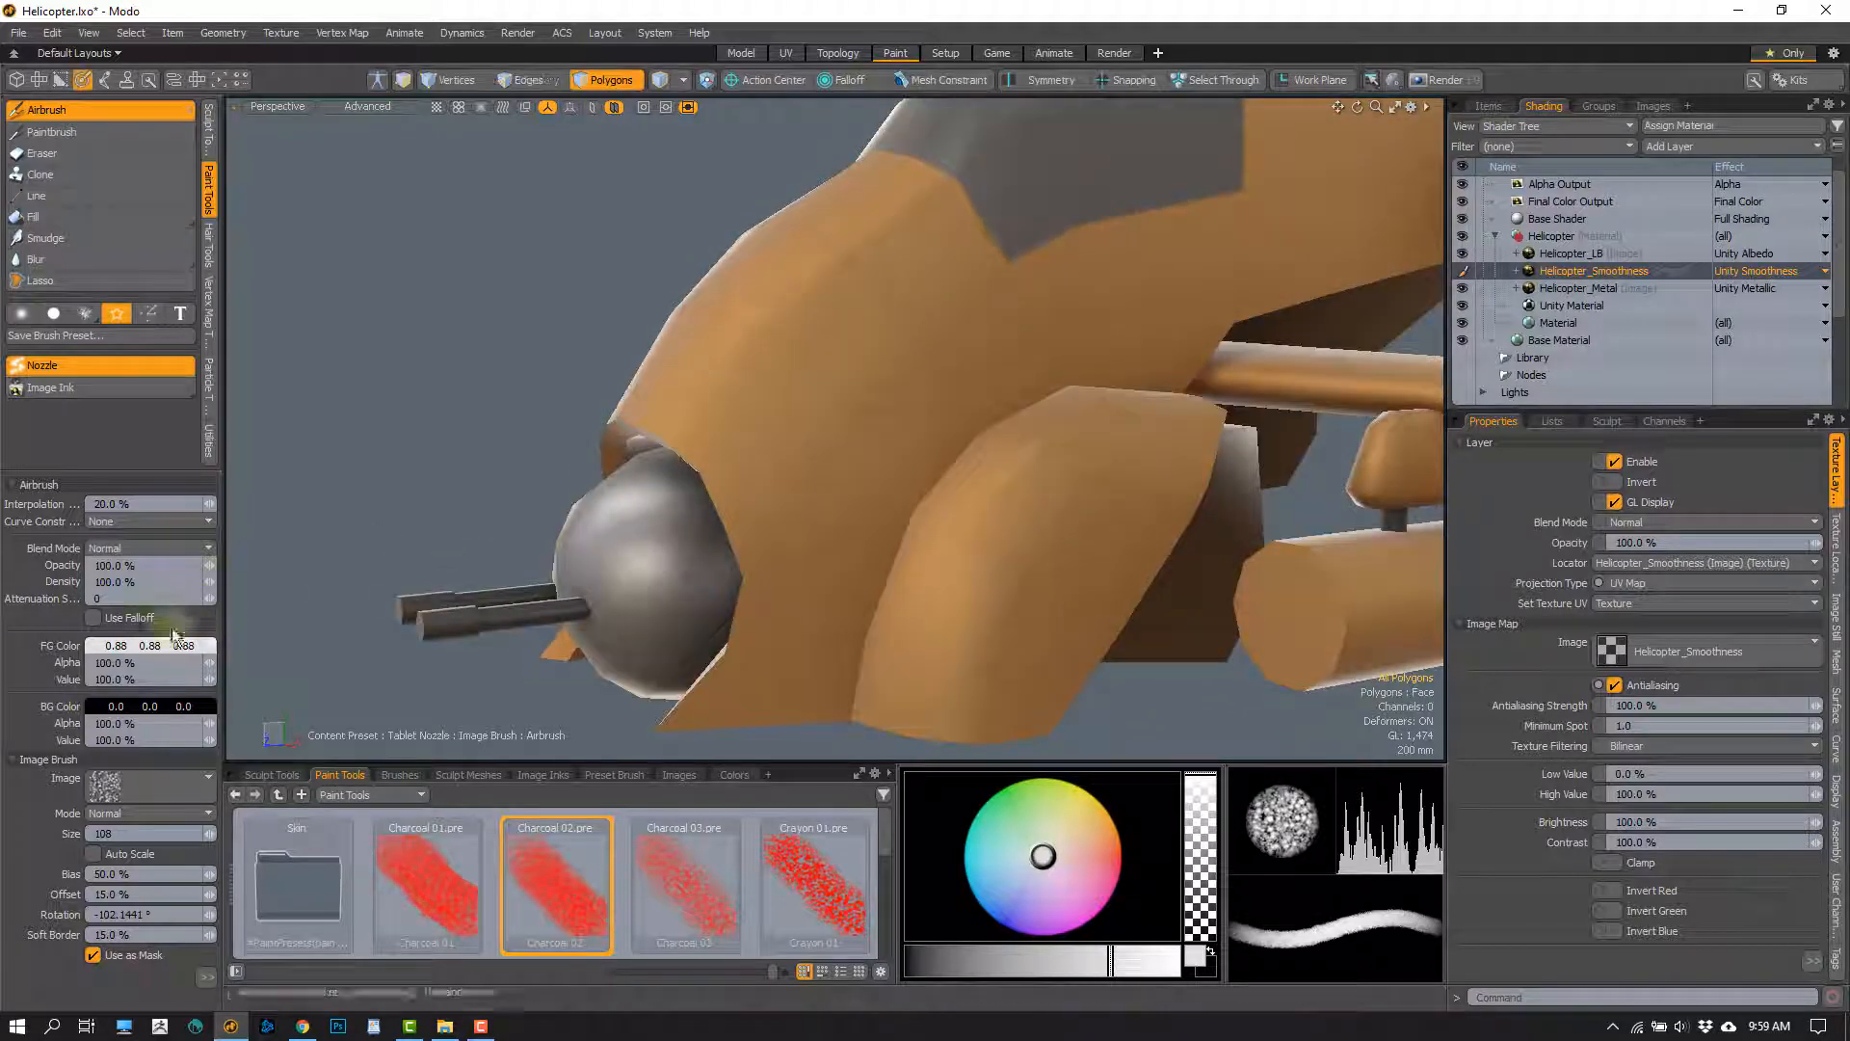
Set the foreground color to white and airbrush size 108 Charcoal 02 texture onto the fuselage nose in the smoothness layer
left_click_drag(151, 650, 165, 655, "shift")
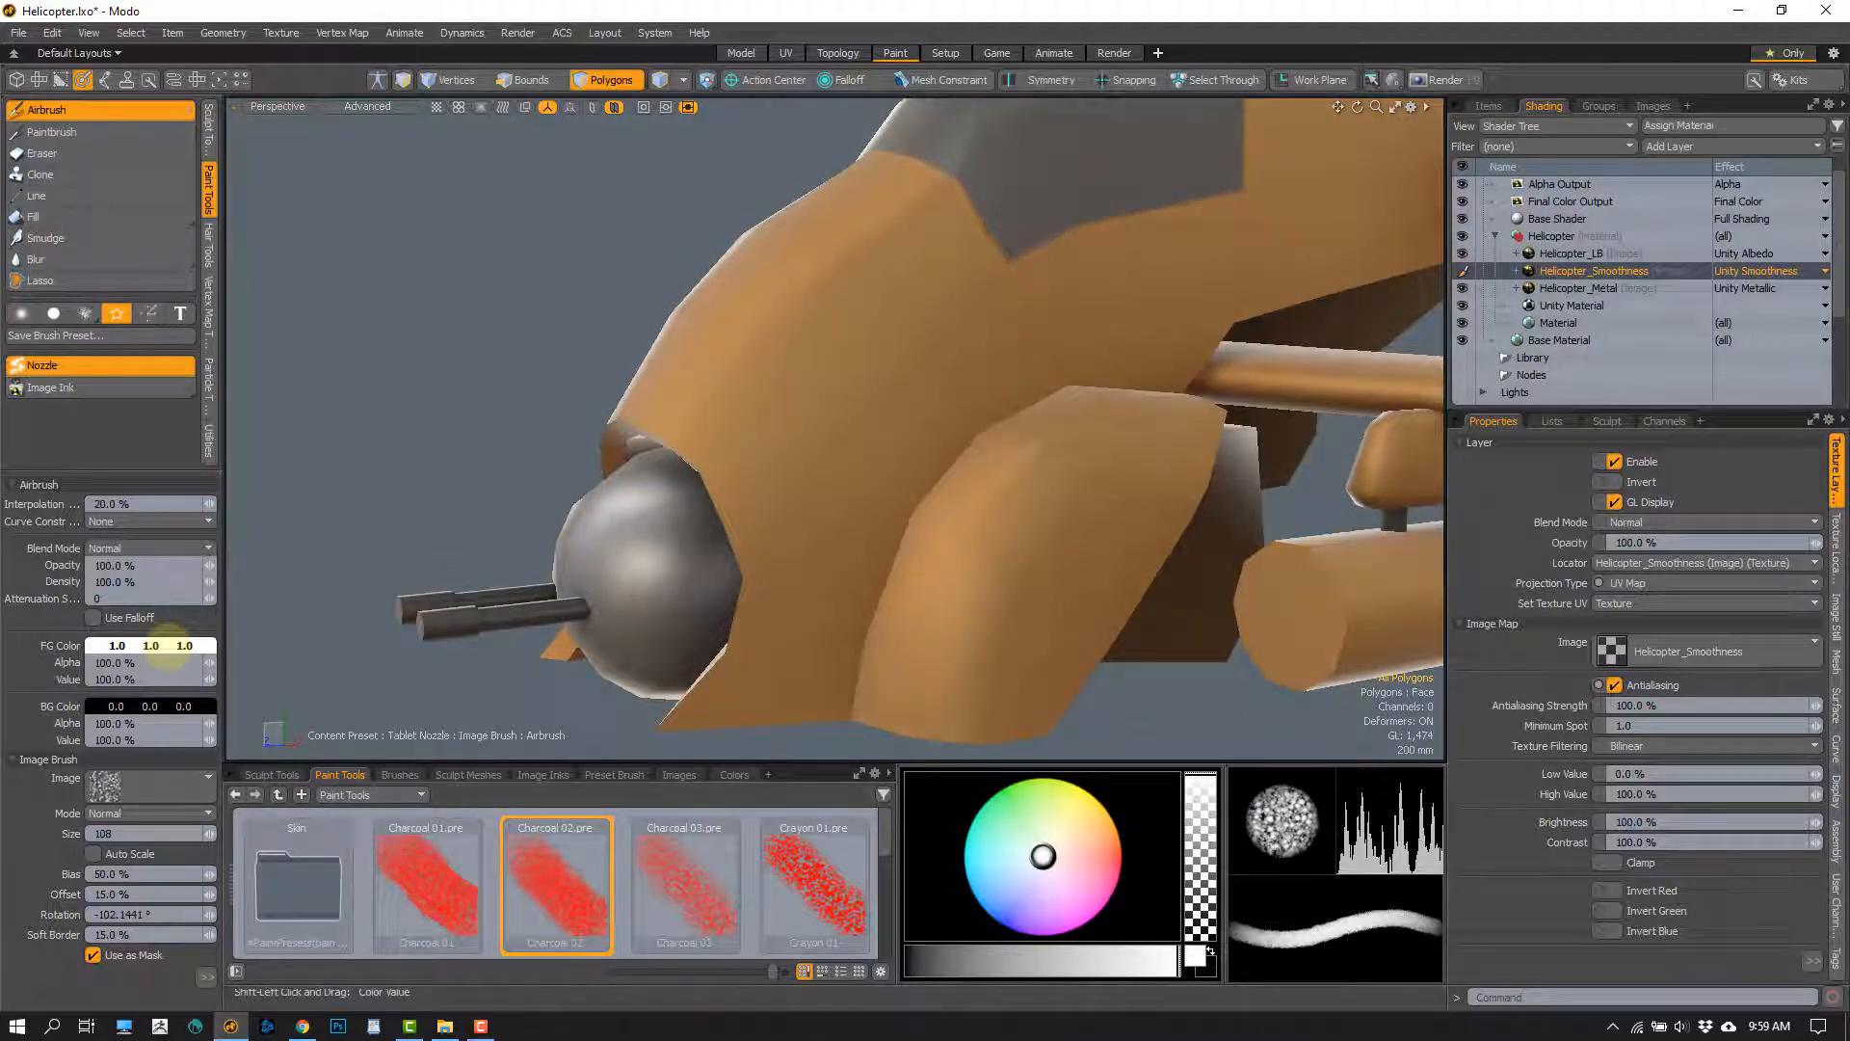
mouse_move(929, 425)
left_mouse_down("alt")
mouse_move(859, 396)
mouse_move(871, 280)
mouse_move(917, 408)
mouse_move(881, 416)
left_mouse_up("alt")
scroll(764, 489, "up", 3)
mouse_move(764, 488)
left_mouse_down("alt")
mouse_move(755, 447)
mouse_move(814, 540)
left_mouse_up("alt")
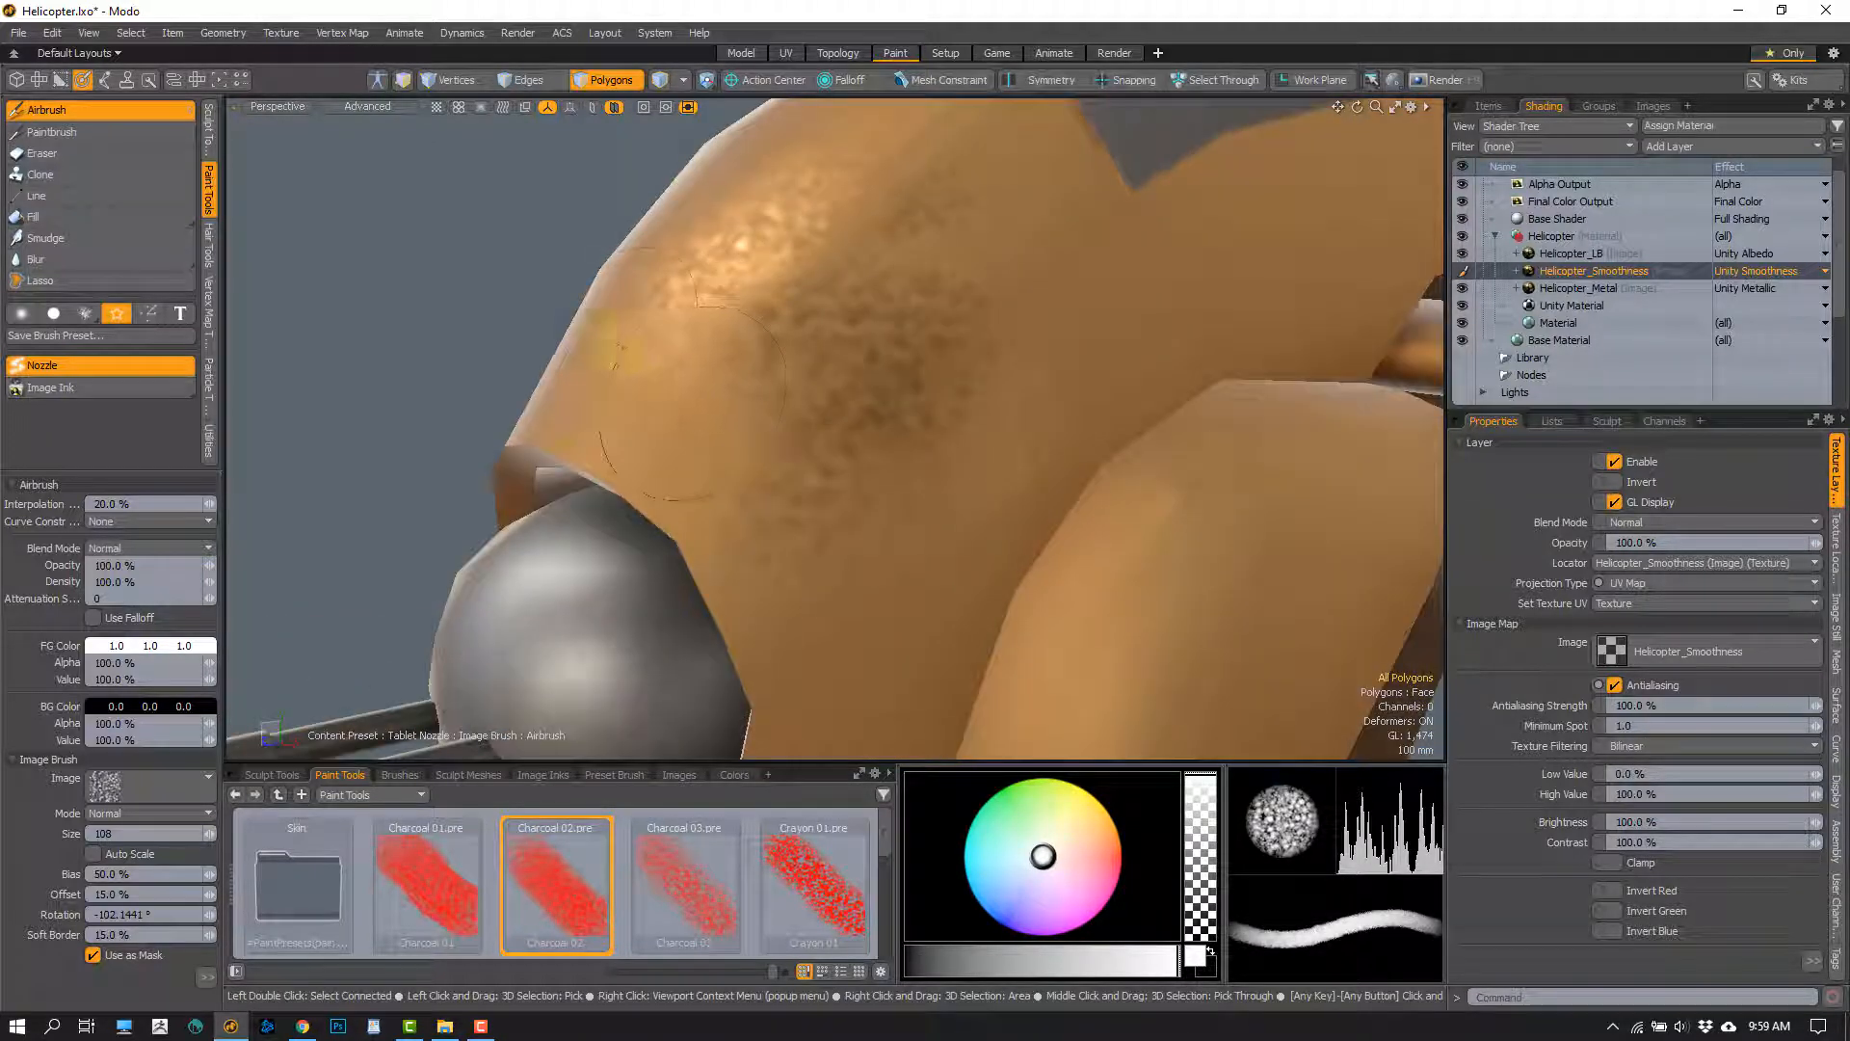
left_click_drag(819, 449, 907, 354, "alt")
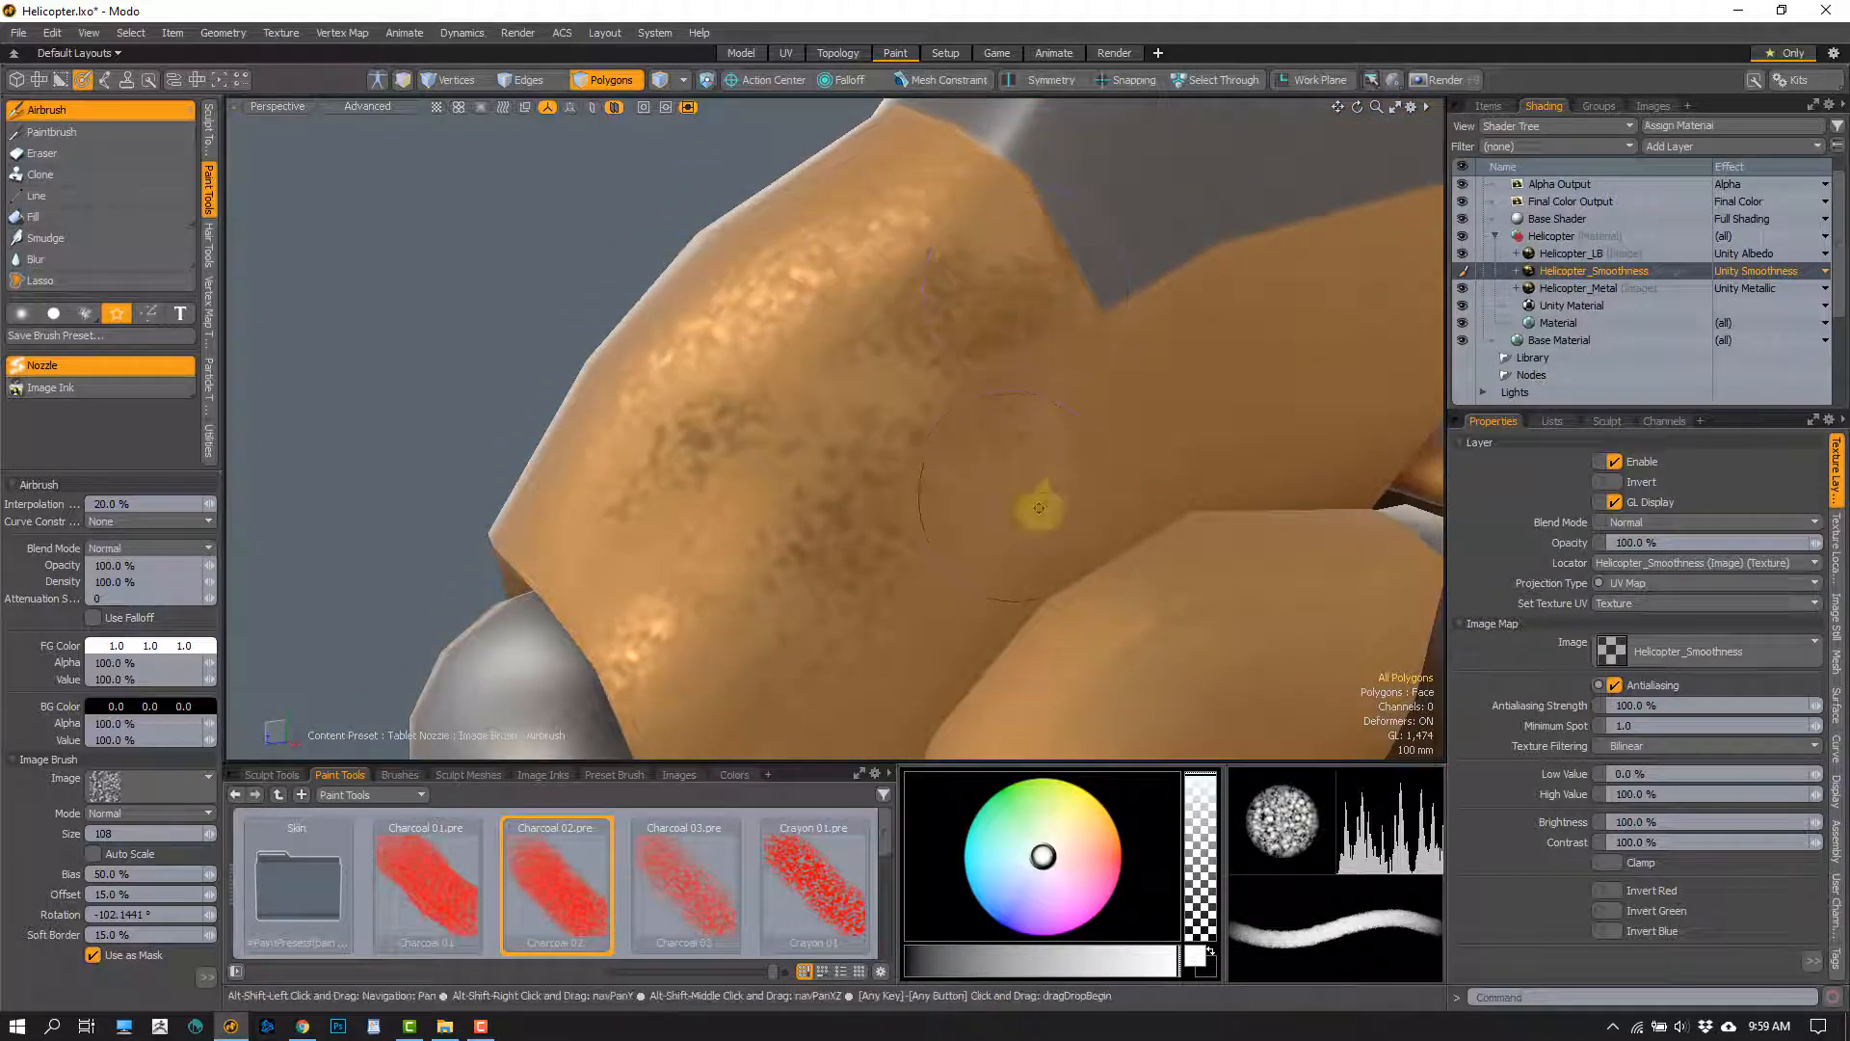
Enlarge the brush to 166 and airbrush more white smoothness texture across the fuselage nose below the canopy
mouse_move(1032, 504)
left_mouse_down("alt")
mouse_move(839, 376)
mouse_move(882, 337)
mouse_move(954, 429)
mouse_move(938, 488)
mouse_move(876, 338)
mouse_move(879, 392)
mouse_move(819, 409)
mouse_move(821, 387)
left_mouse_up("alt")
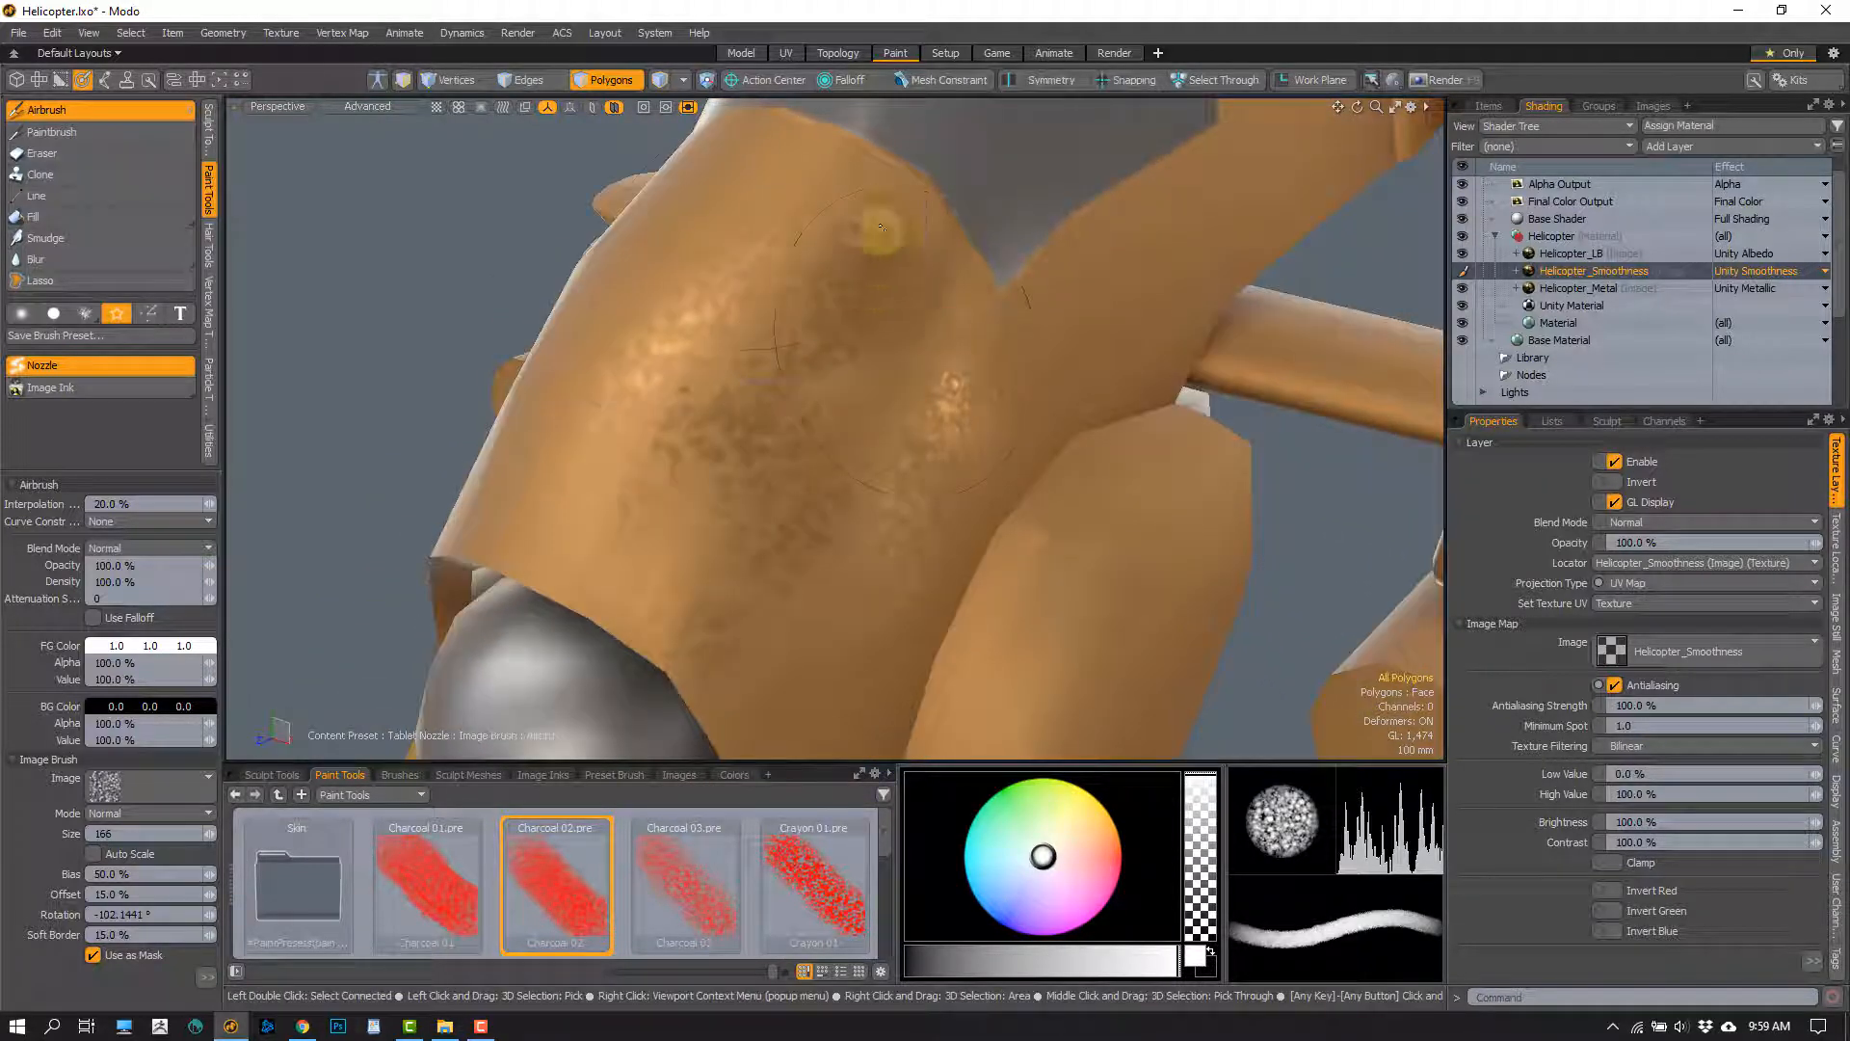
mouse_move(929, 569)
left_mouse_down("alt")
mouse_move(764, 418)
mouse_move(834, 454)
mouse_move(755, 286)
left_mouse_up("alt")
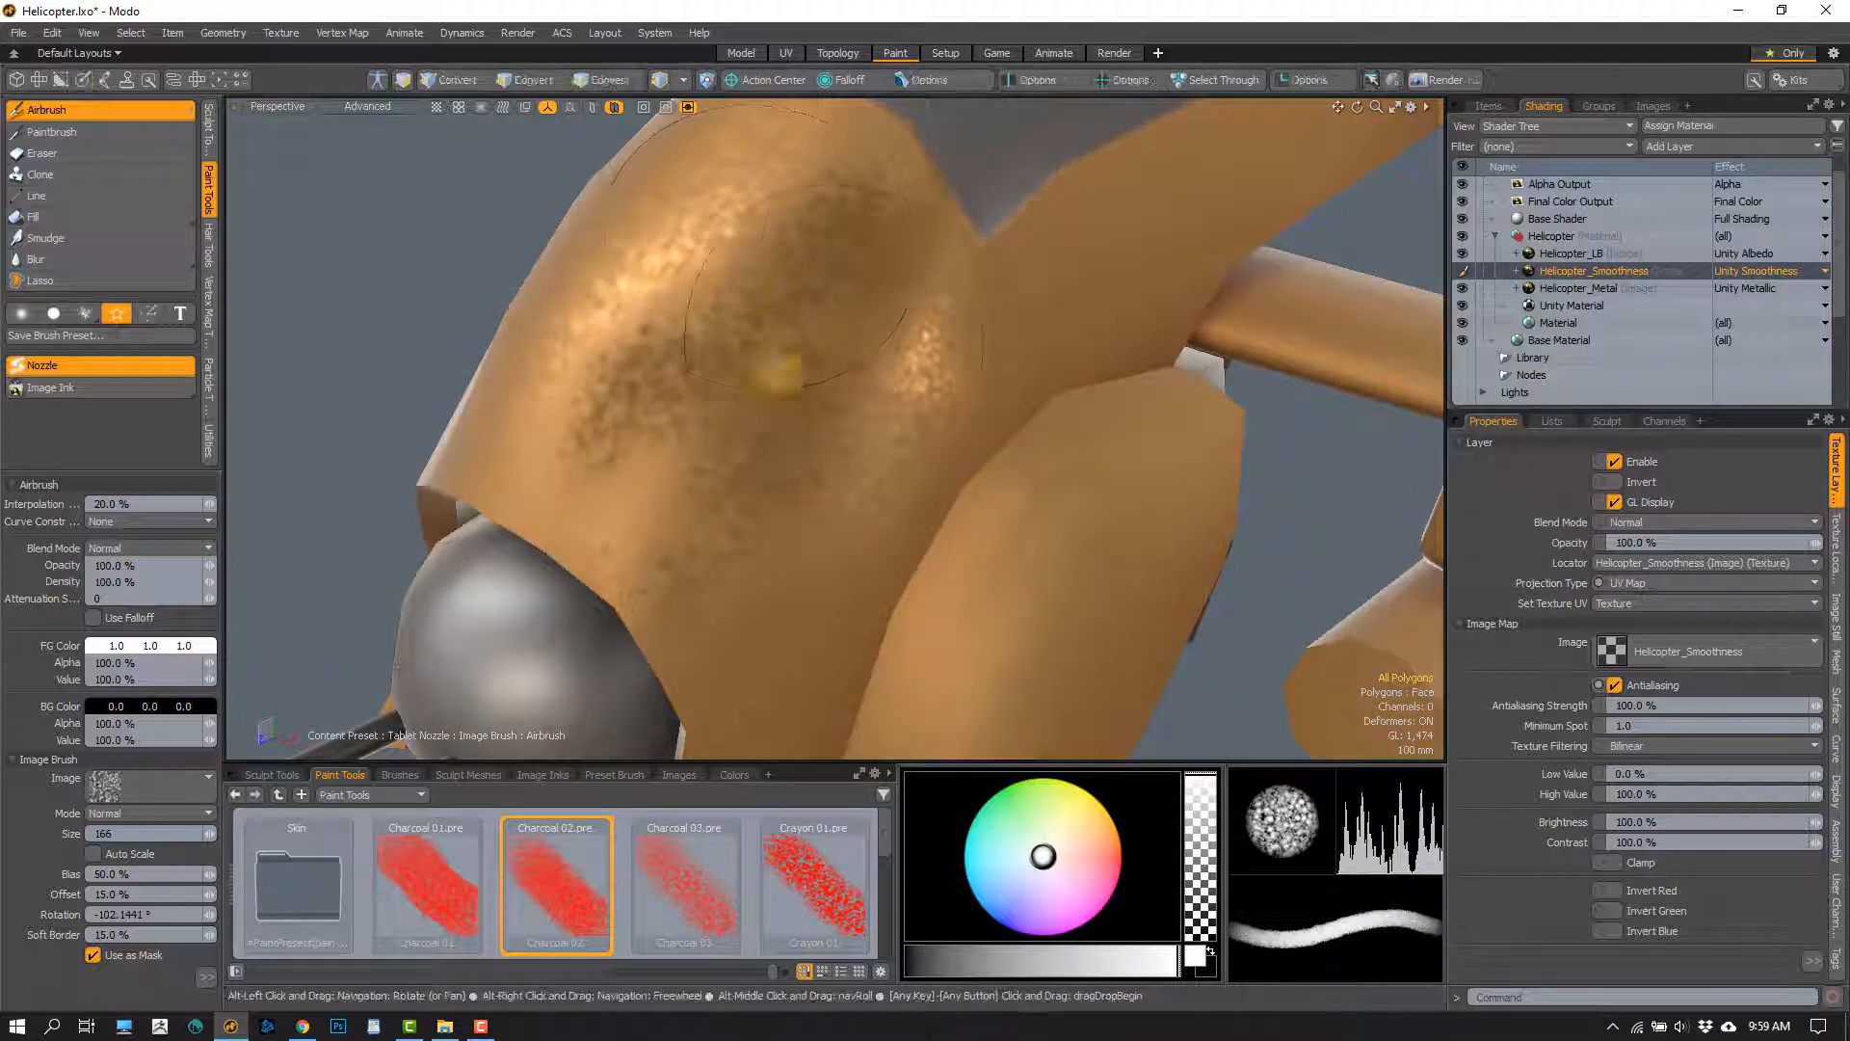
left_click_drag(779, 375, 818, 363, "alt")
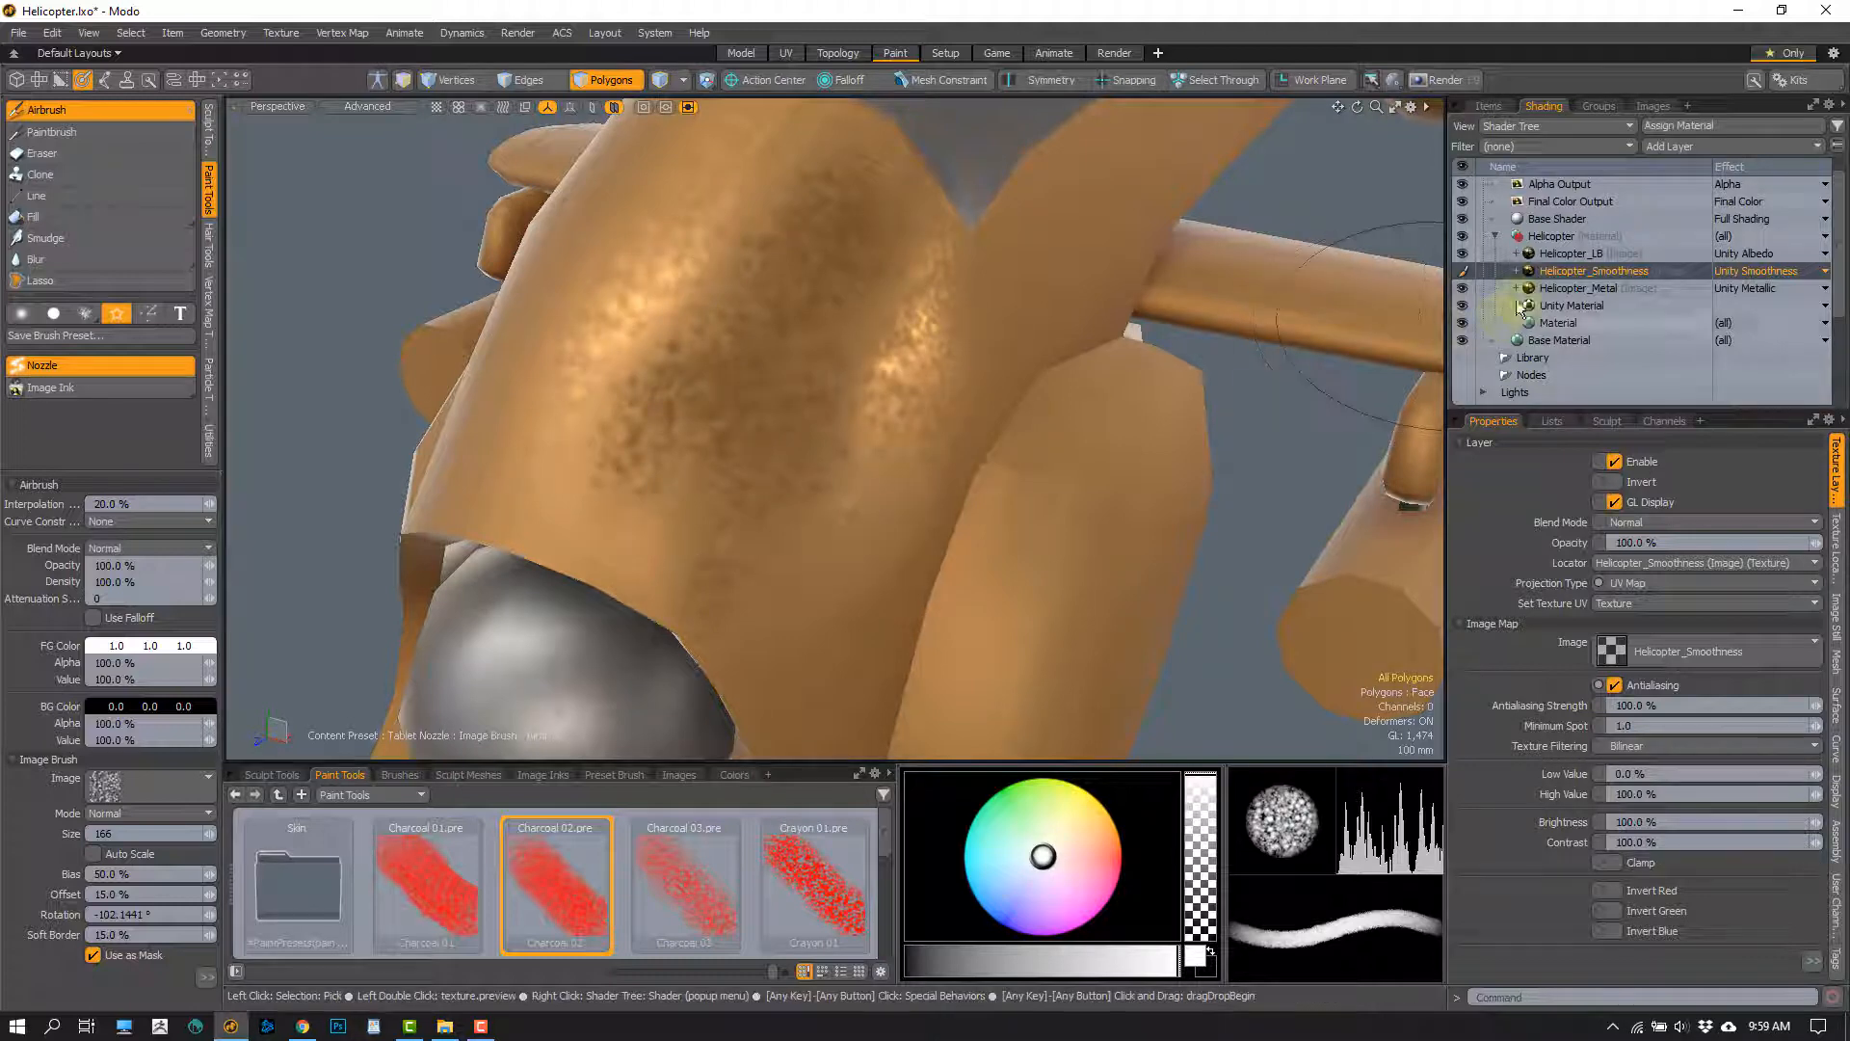
Airbrush white Charcoal 02 texture at size 166 onto the fuselage nose in the Helicopter_Metal layer
left_click(1590, 289)
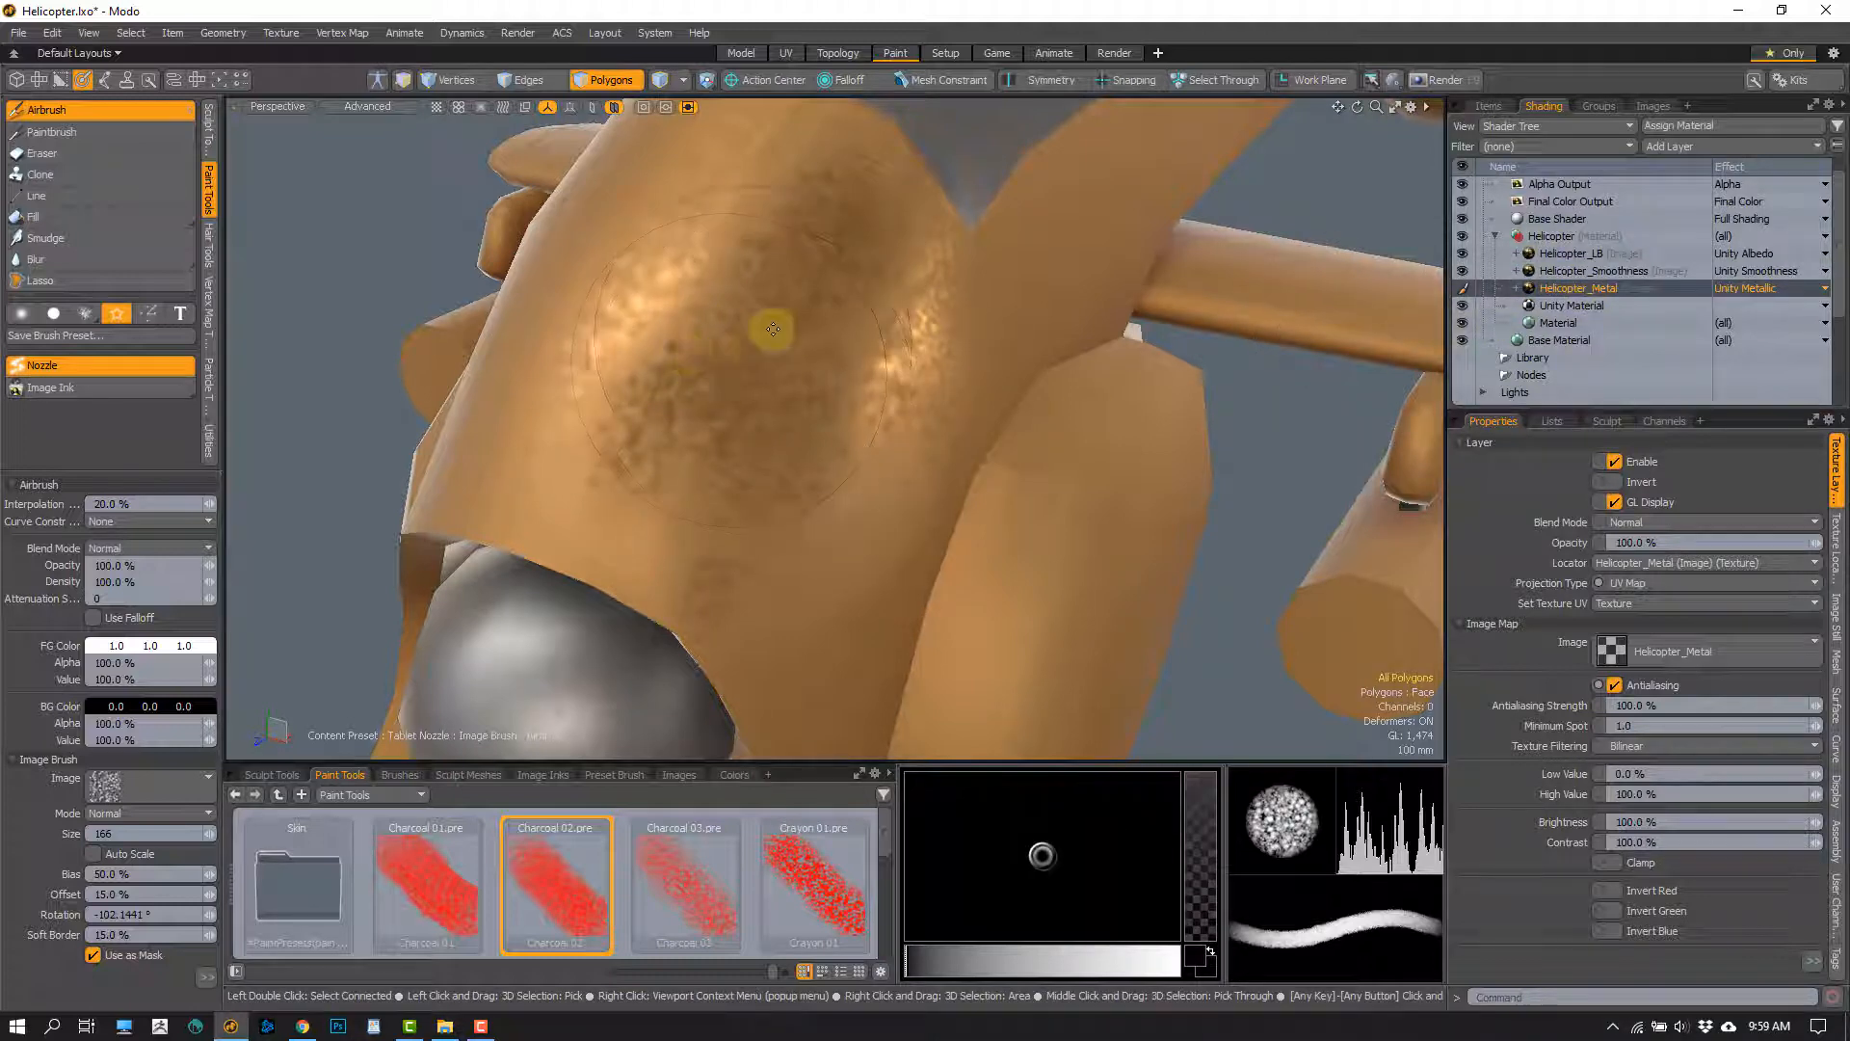
mouse_move(773, 329)
left_mouse_down("alt")
mouse_move(702, 338)
mouse_move(809, 206)
left_mouse_up("alt")
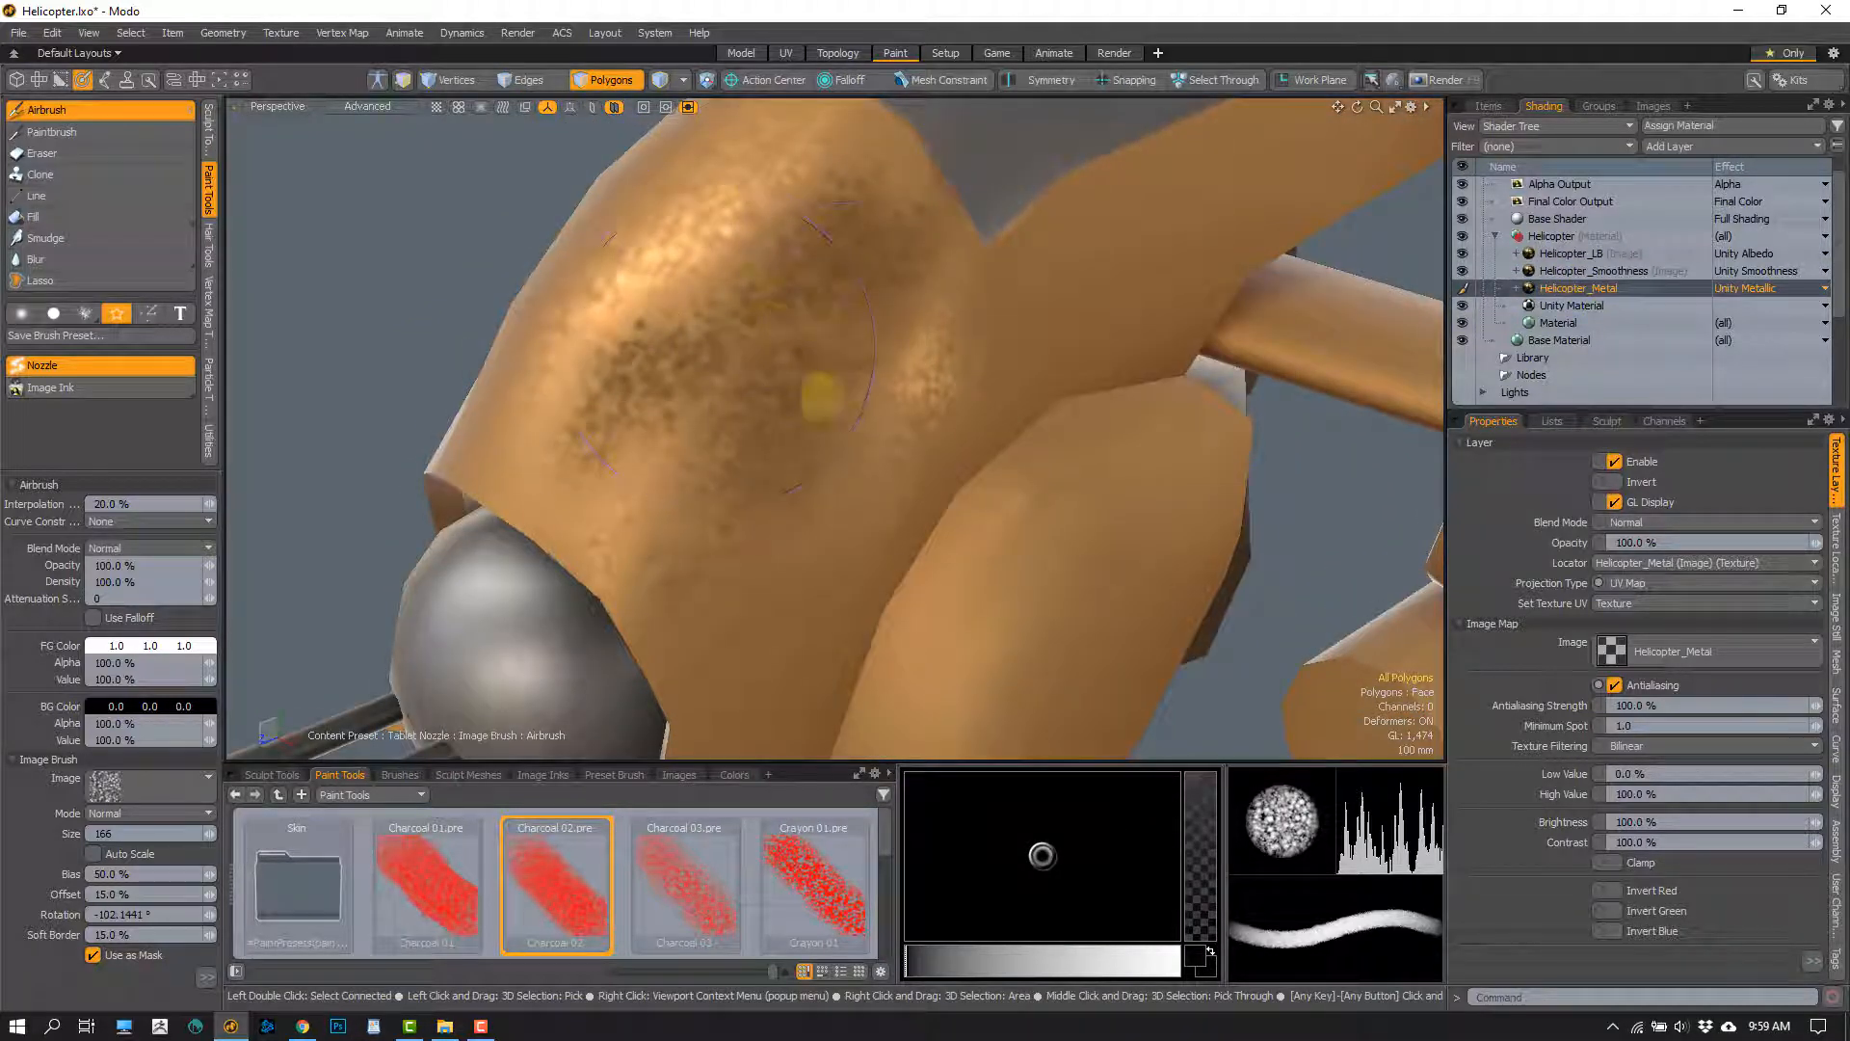
mouse_move(784, 413)
left_mouse_down("alt")
mouse_move(825, 434)
mouse_move(784, 364)
mouse_move(660, 289)
left_mouse_up("alt")
left_click_drag(786, 588, 737, 520, "alt")
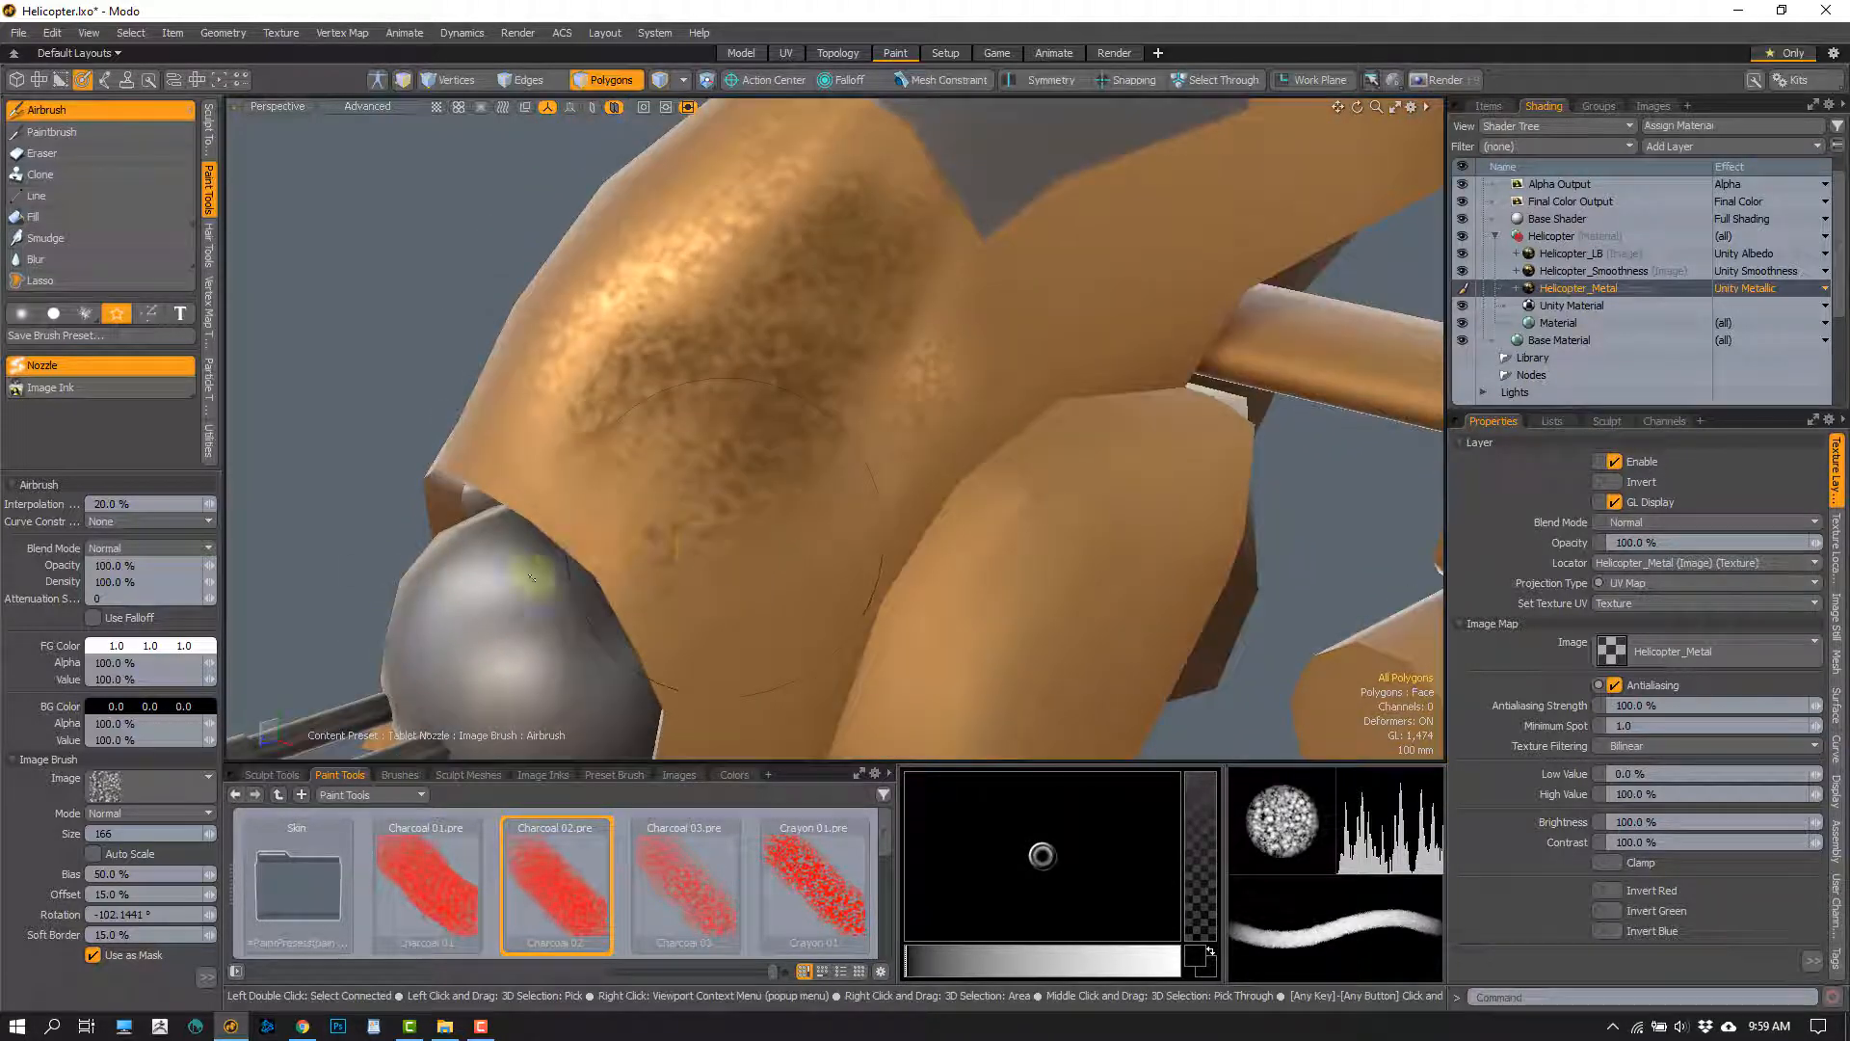
Set the foreground color to black and airbrush Charcoal 02 texture over the fuselage nose in the metallic layer
left_click_drag(152, 645, 59, 648, "ctrl")
mouse_move(782, 313)
left_mouse_down()
mouse_move(847, 194)
mouse_move(702, 380)
mouse_move(822, 462)
mouse_move(602, 424)
left_mouse_up()
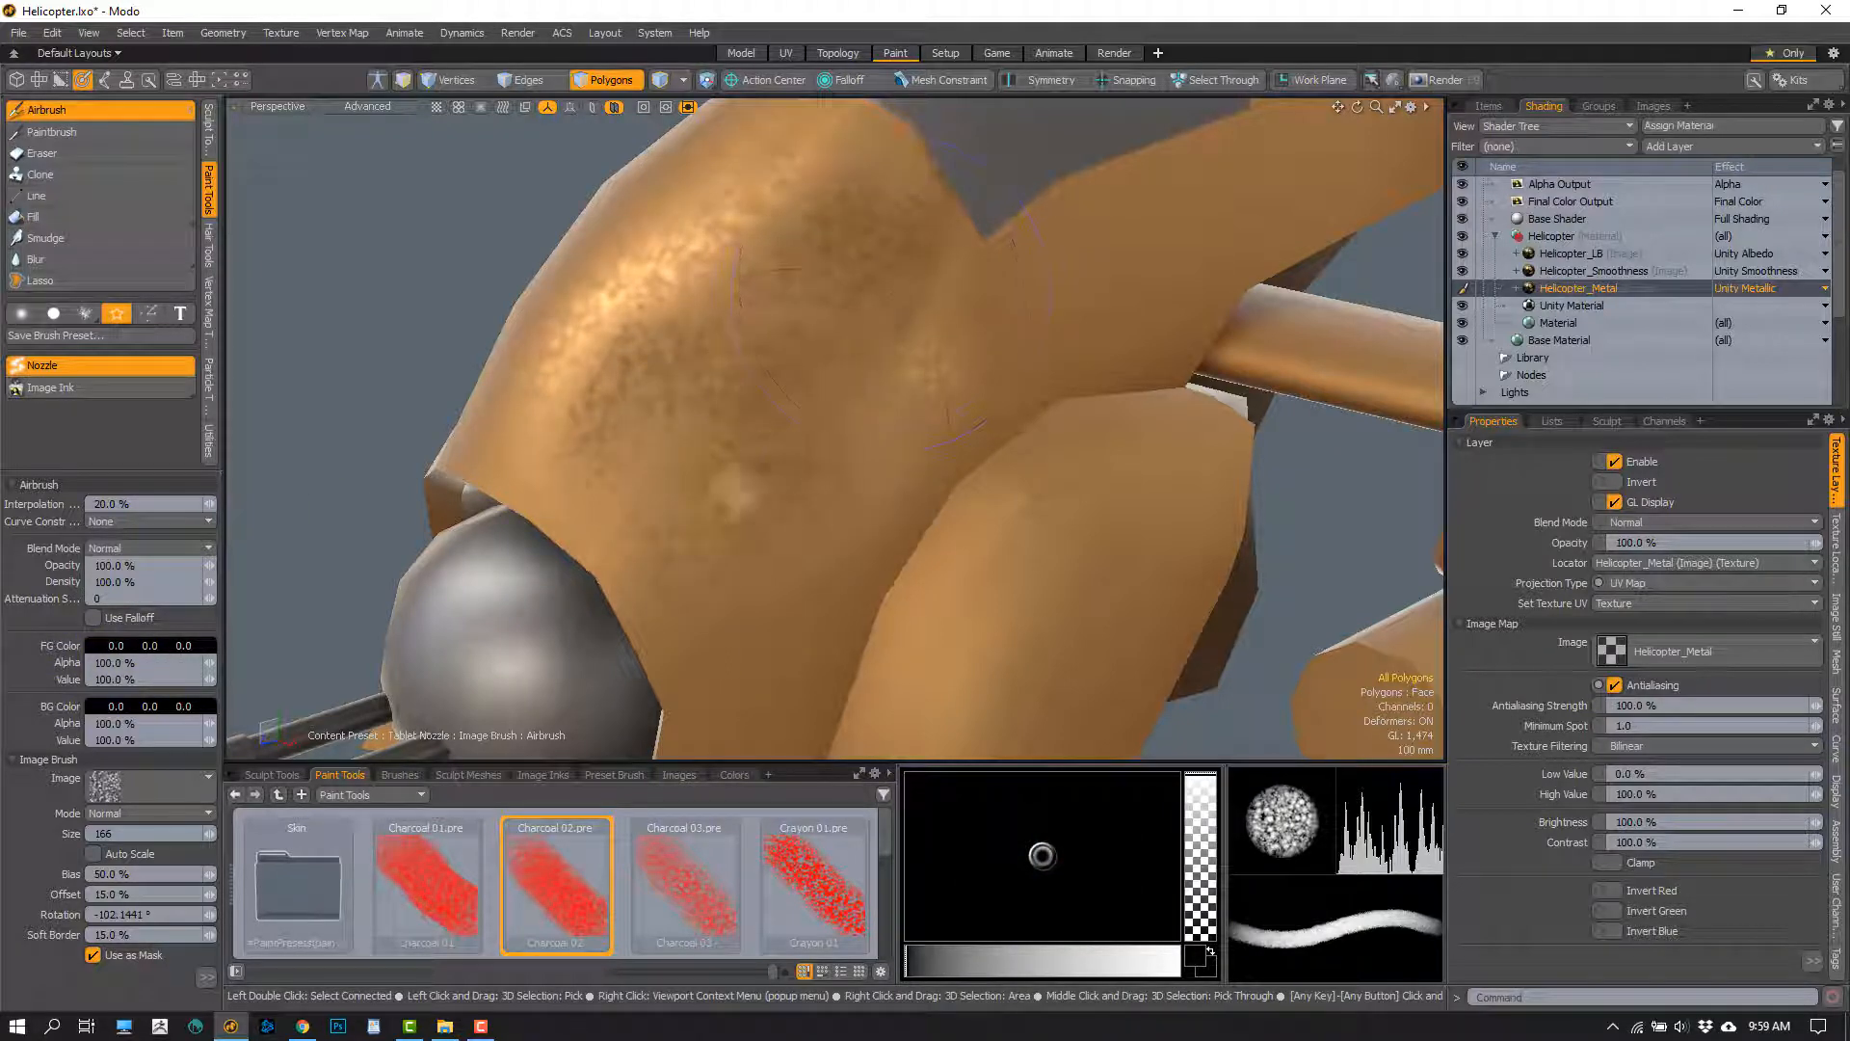
left_click_drag(847, 556, 742, 512, "alt")
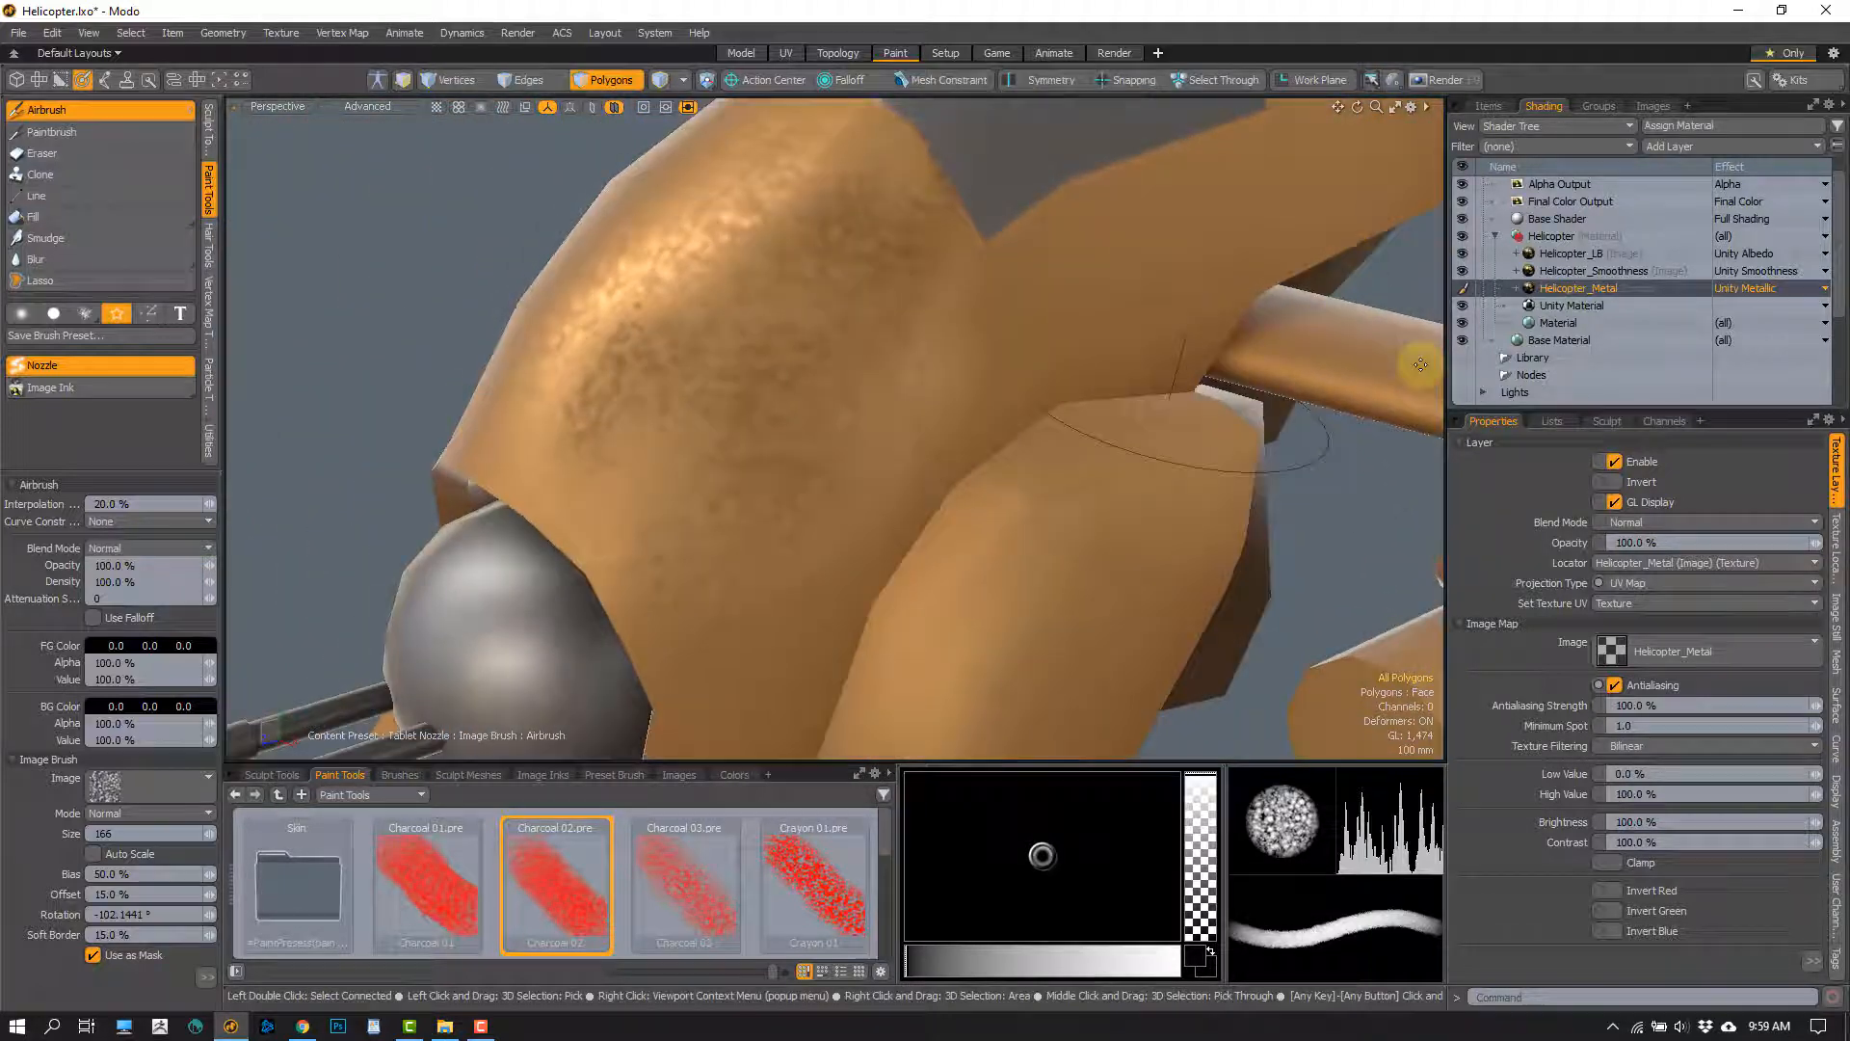
Hide the Helicopter_LB and Helicopter_Metal layers and set the Helicopter_Smoothness layer's effect to Unity Albedo
left_click(1464, 255)
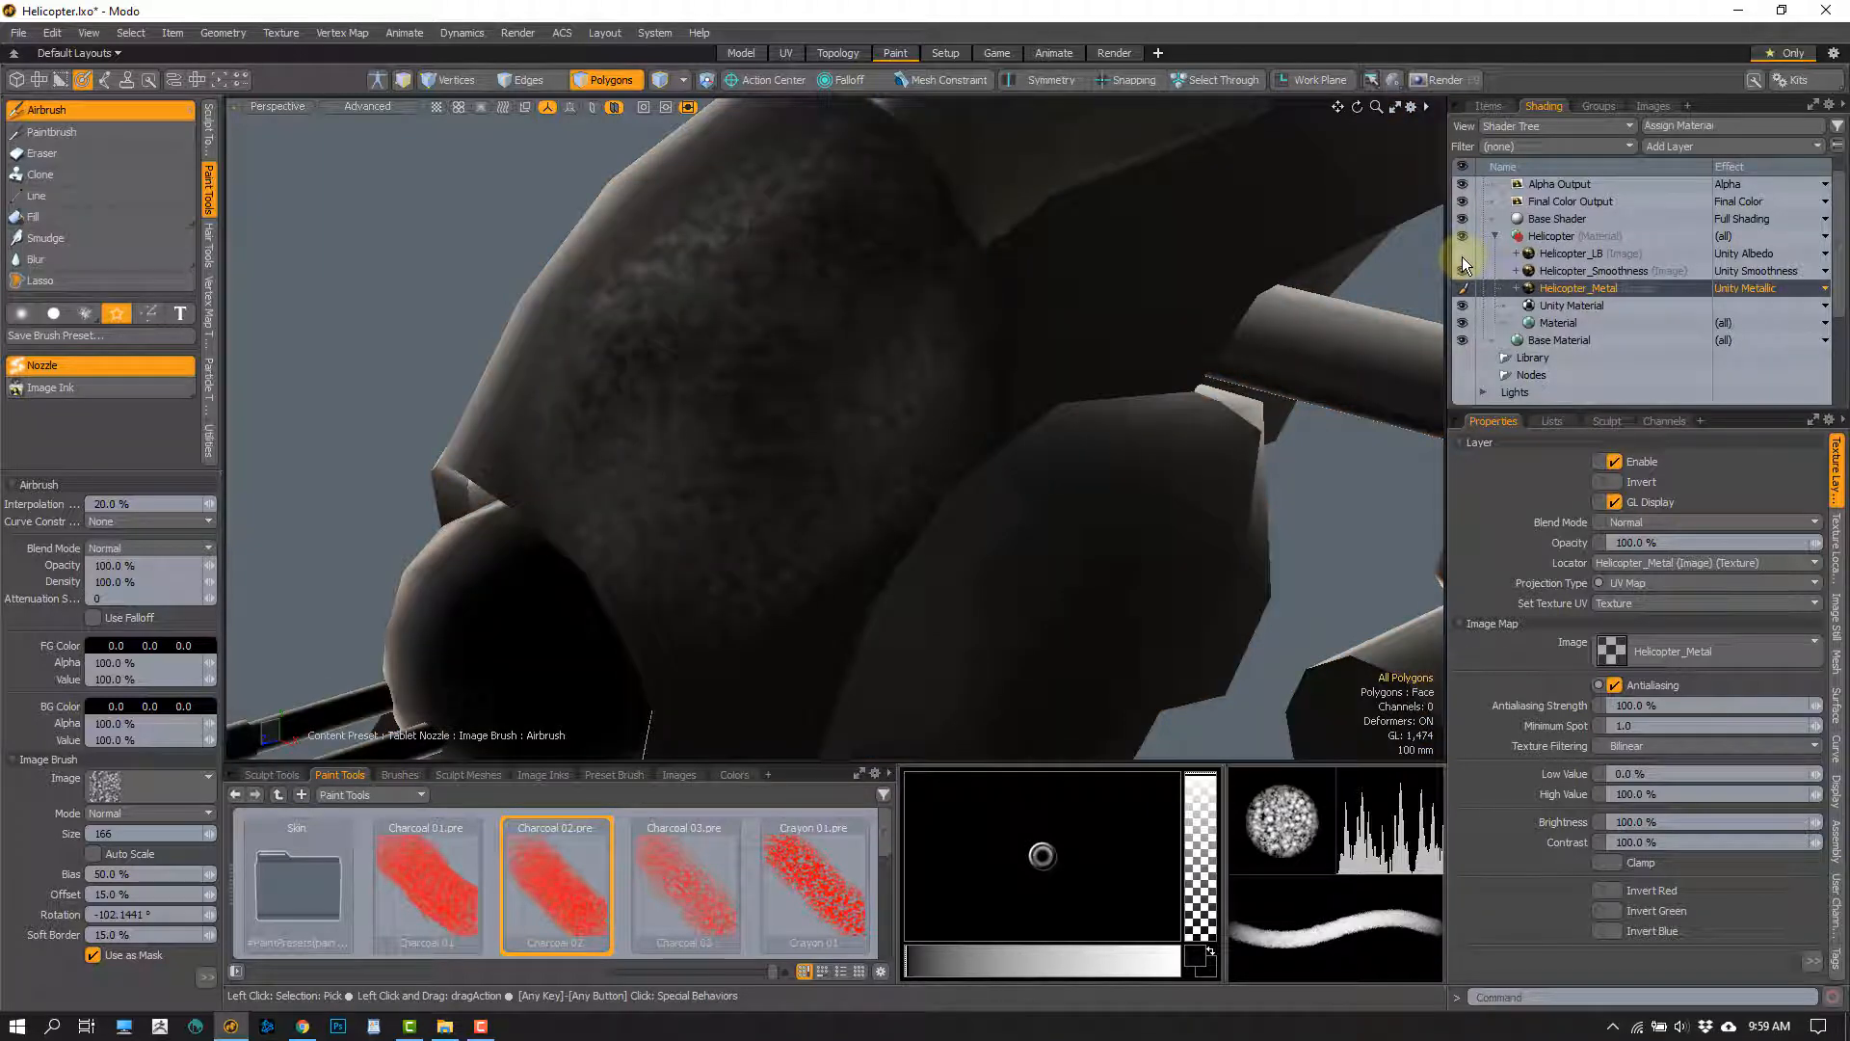
left_click(1463, 289)
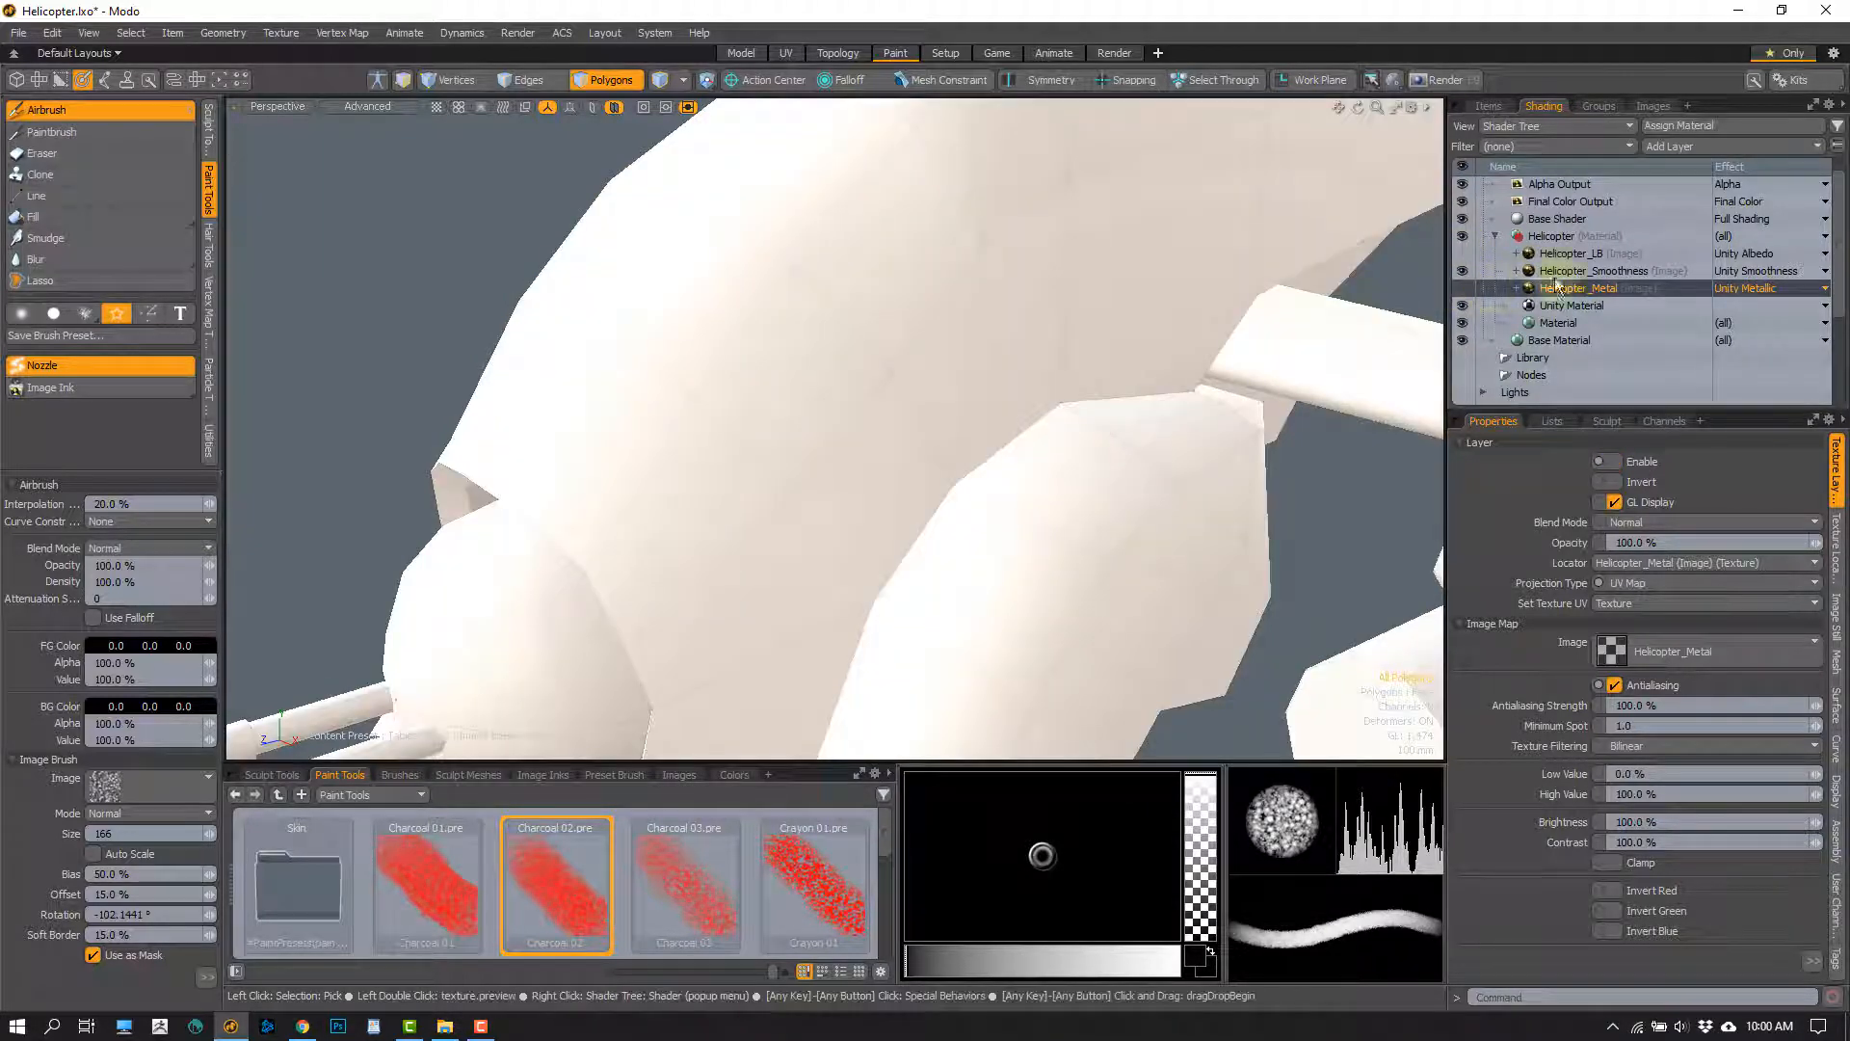
left_click(1613, 277)
left_click(1765, 270)
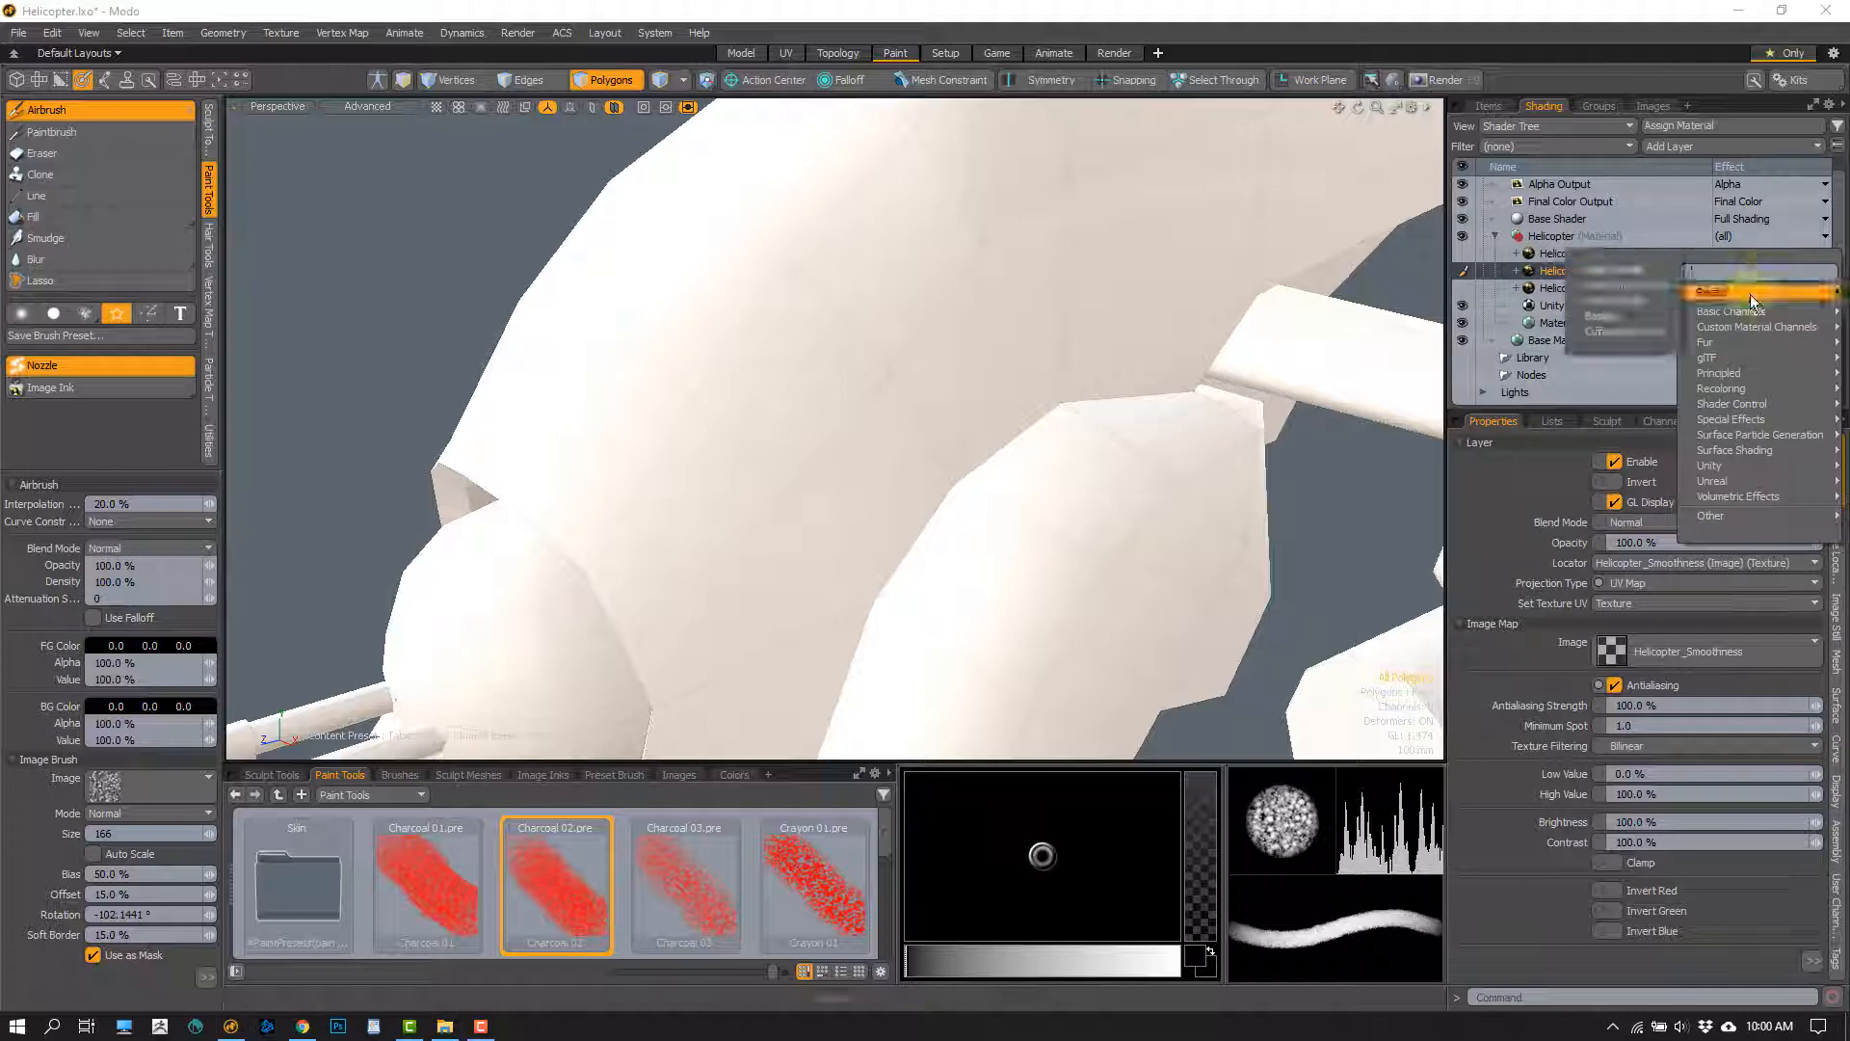
mouse_move(1750, 293)
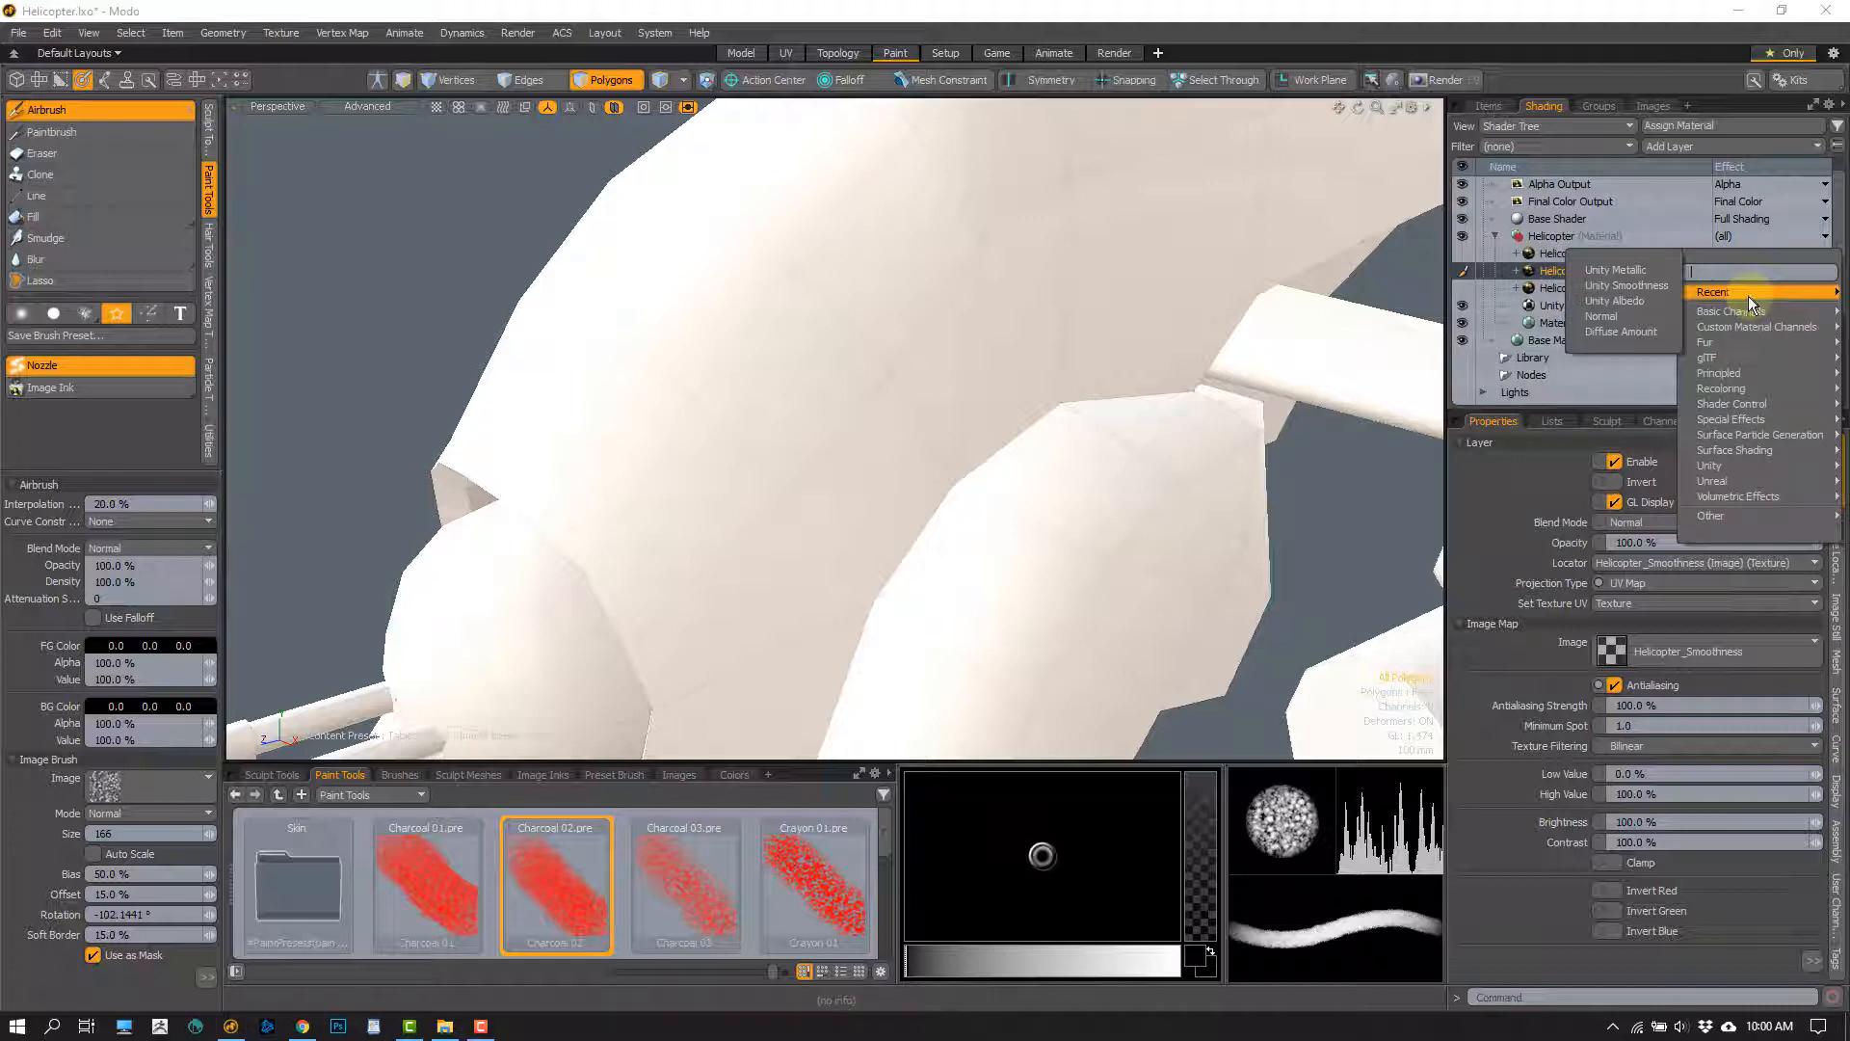
left_click(1627, 300)
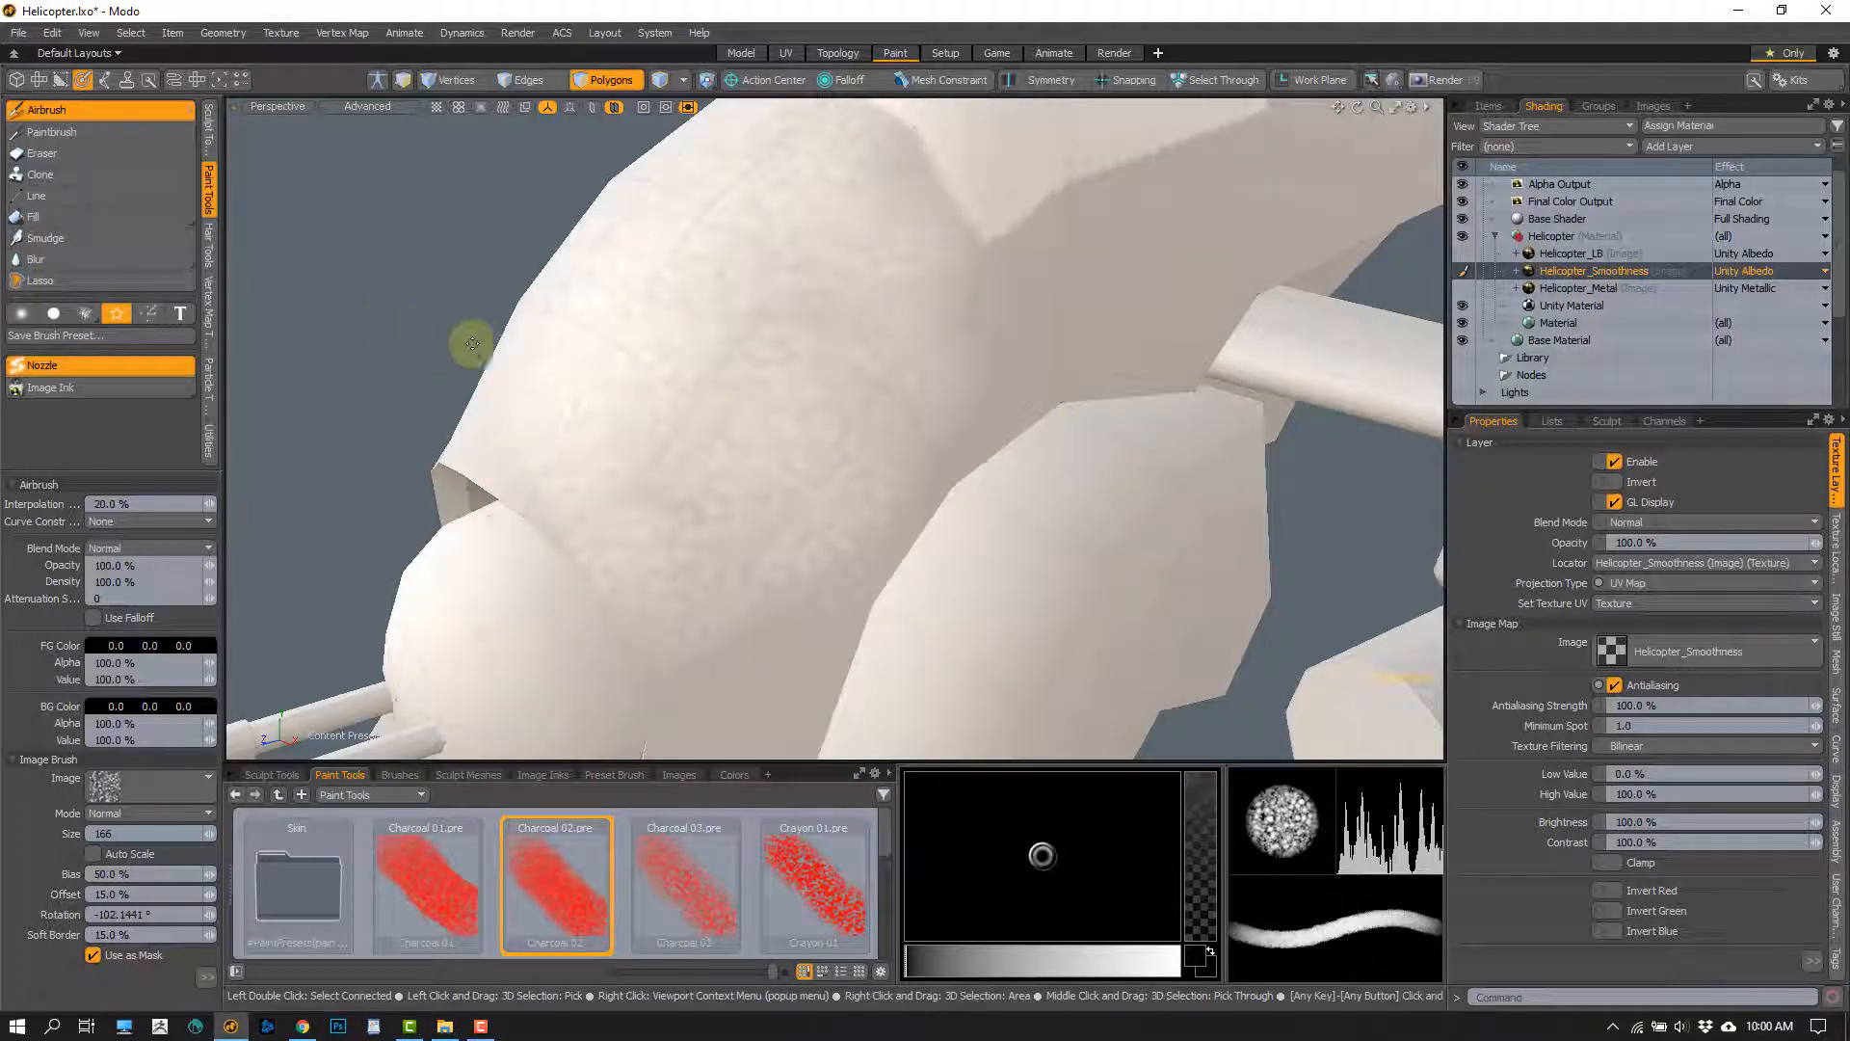
Set the viewport shading to Texture and examine the painted smoothness map around the fuselage nose
mouse_move(835, 439)
left_mouse_down("alt")
mouse_move(991, 471)
mouse_move(752, 400)
mouse_move(863, 355)
mouse_move(921, 441)
mouse_move(957, 458)
mouse_move(900, 421)
mouse_move(991, 413)
mouse_move(906, 433)
mouse_move(648, 392)
left_mouse_up("alt")
scroll(762, 455, "down", 4)
left_click(357, 106)
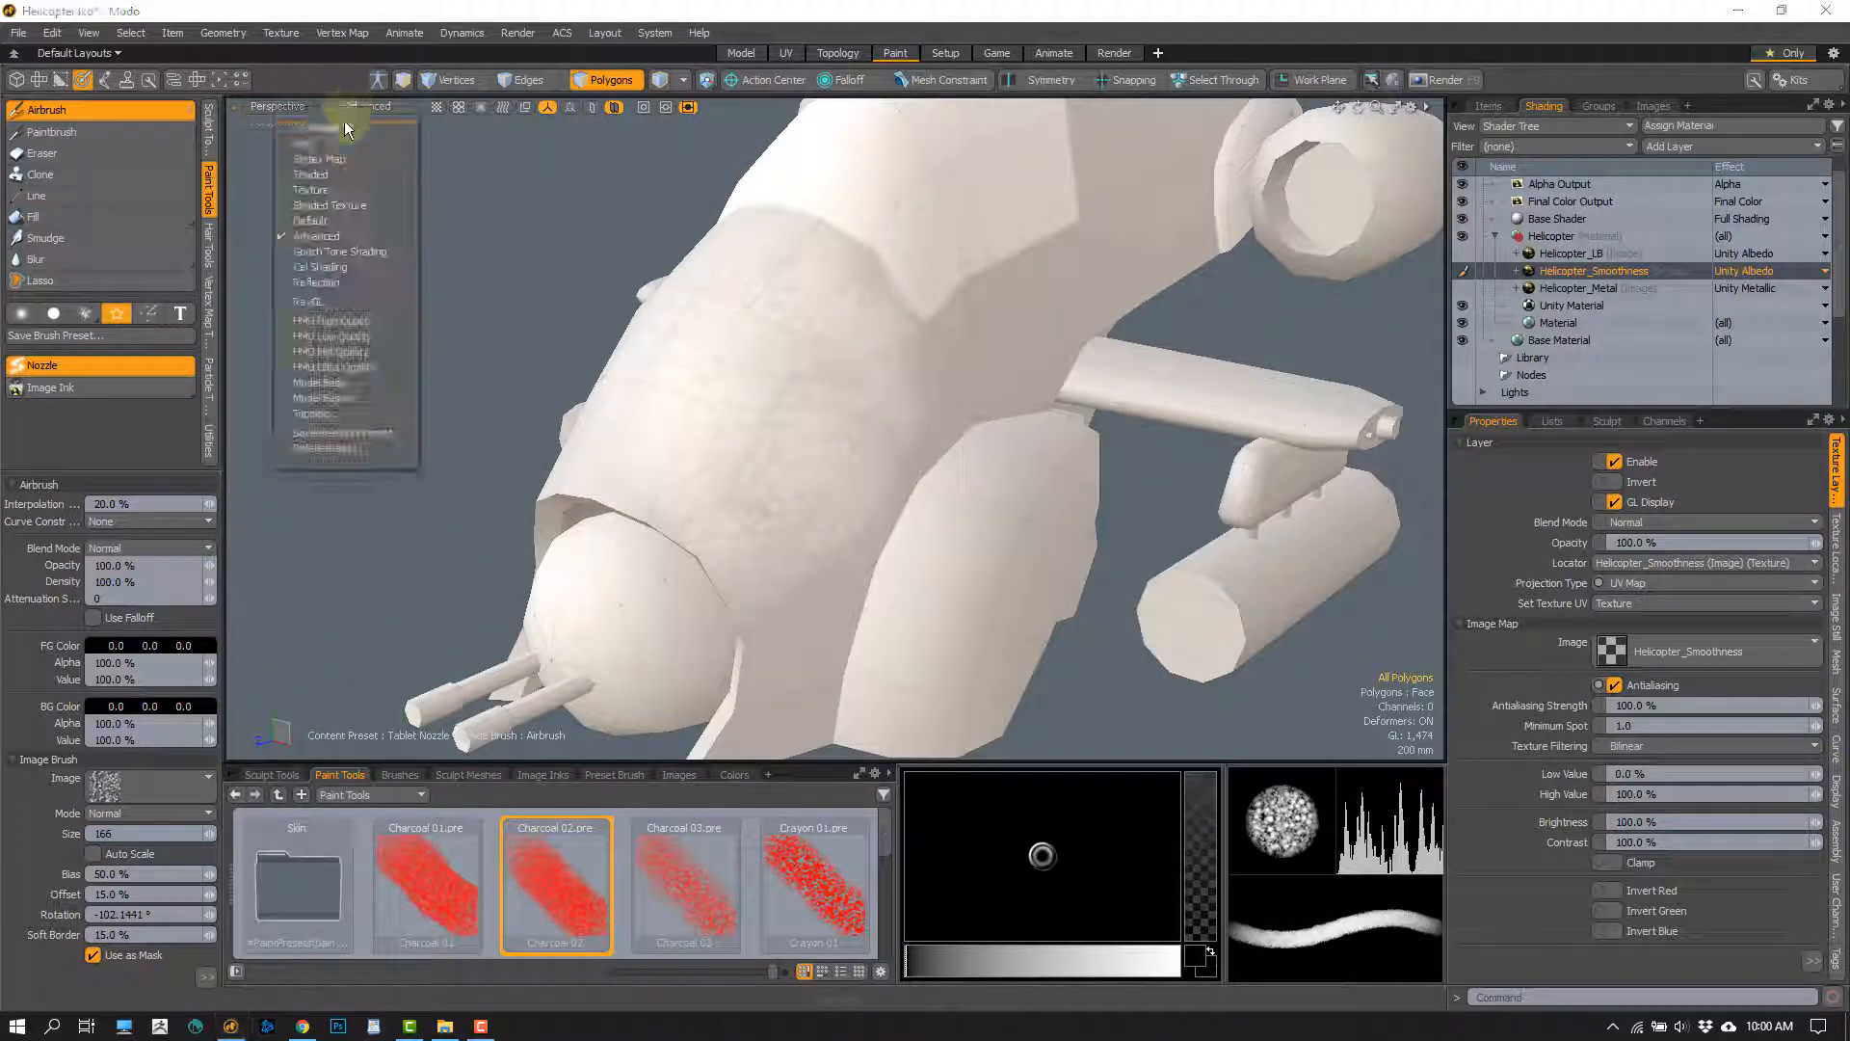
left_click(328, 192)
mouse_move(886, 449)
left_mouse_down("alt")
mouse_move(796, 396)
mouse_move(810, 421)
mouse_move(917, 401)
mouse_move(999, 430)
mouse_move(956, 434)
mouse_move(1139, 338)
left_mouse_up("alt")
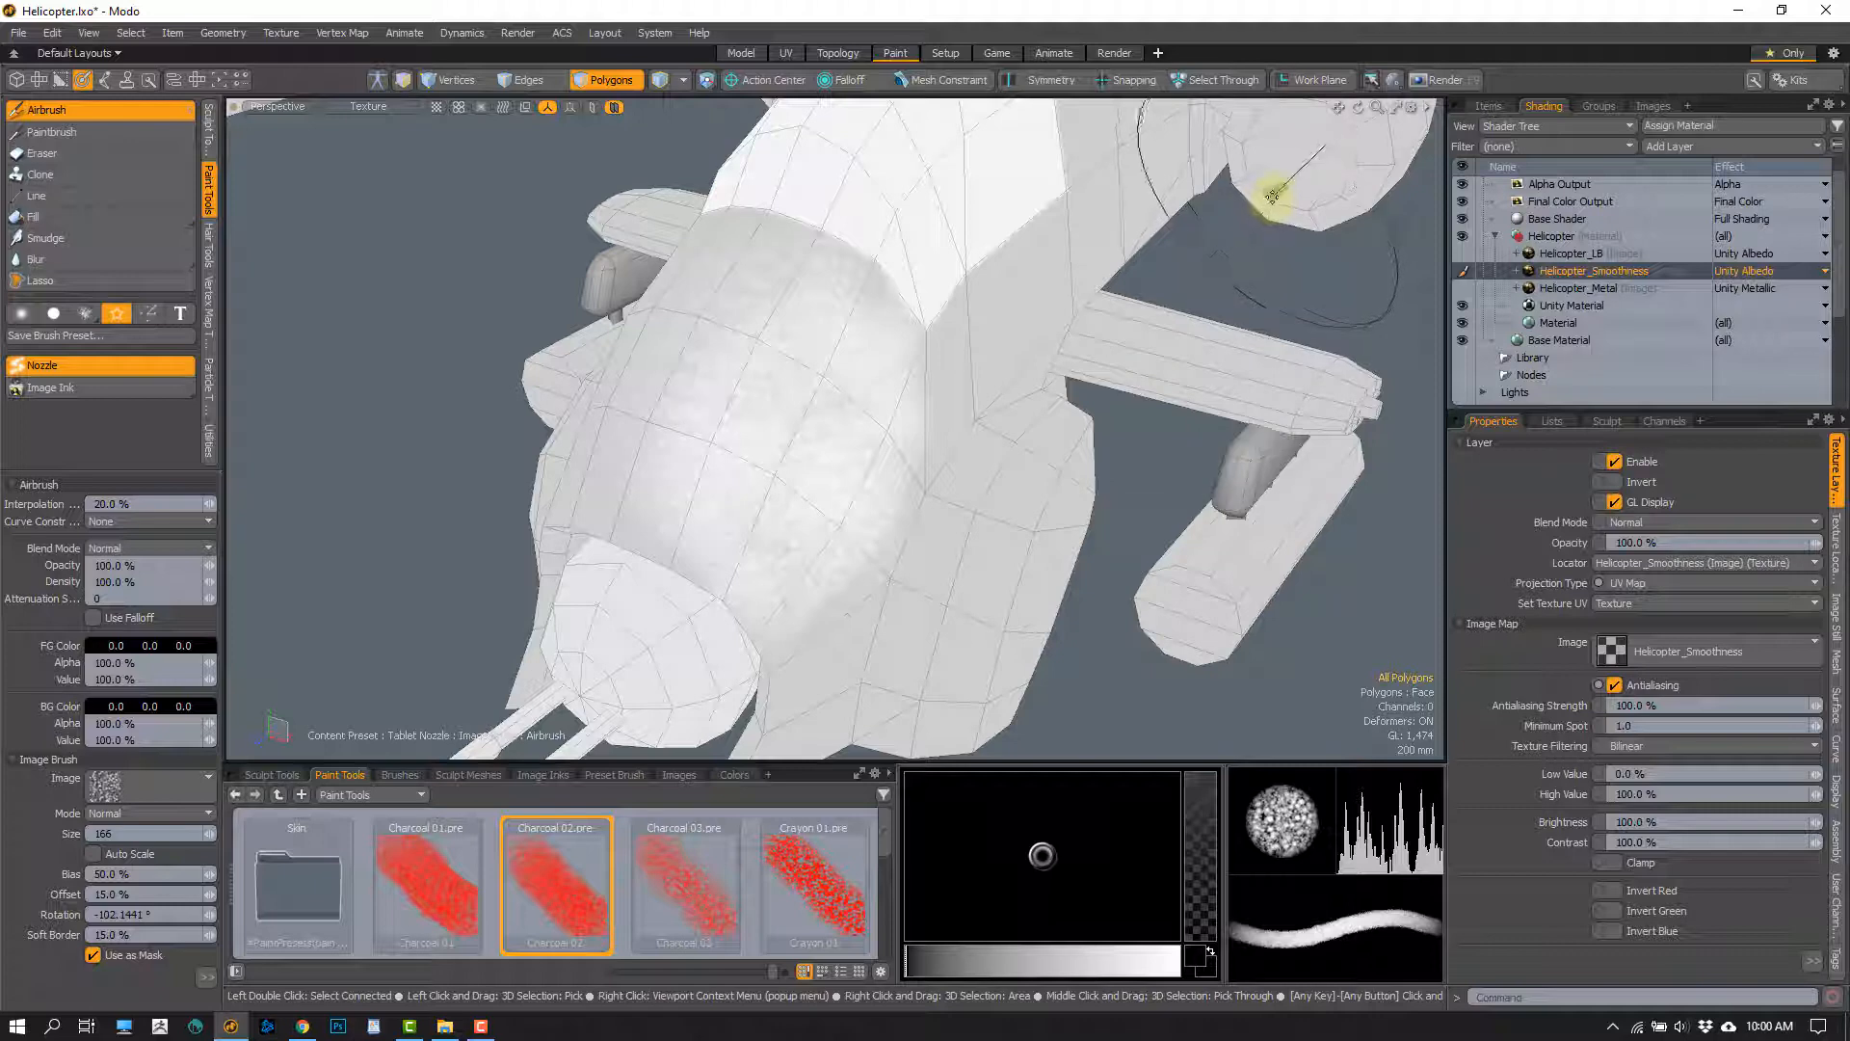
left_click_drag(1216, 237, 840, 462, "alt")
In the UV layout, display the Texture UV map and locate a lower fuselage polygon behind the gun turret in it
left_click(786, 54)
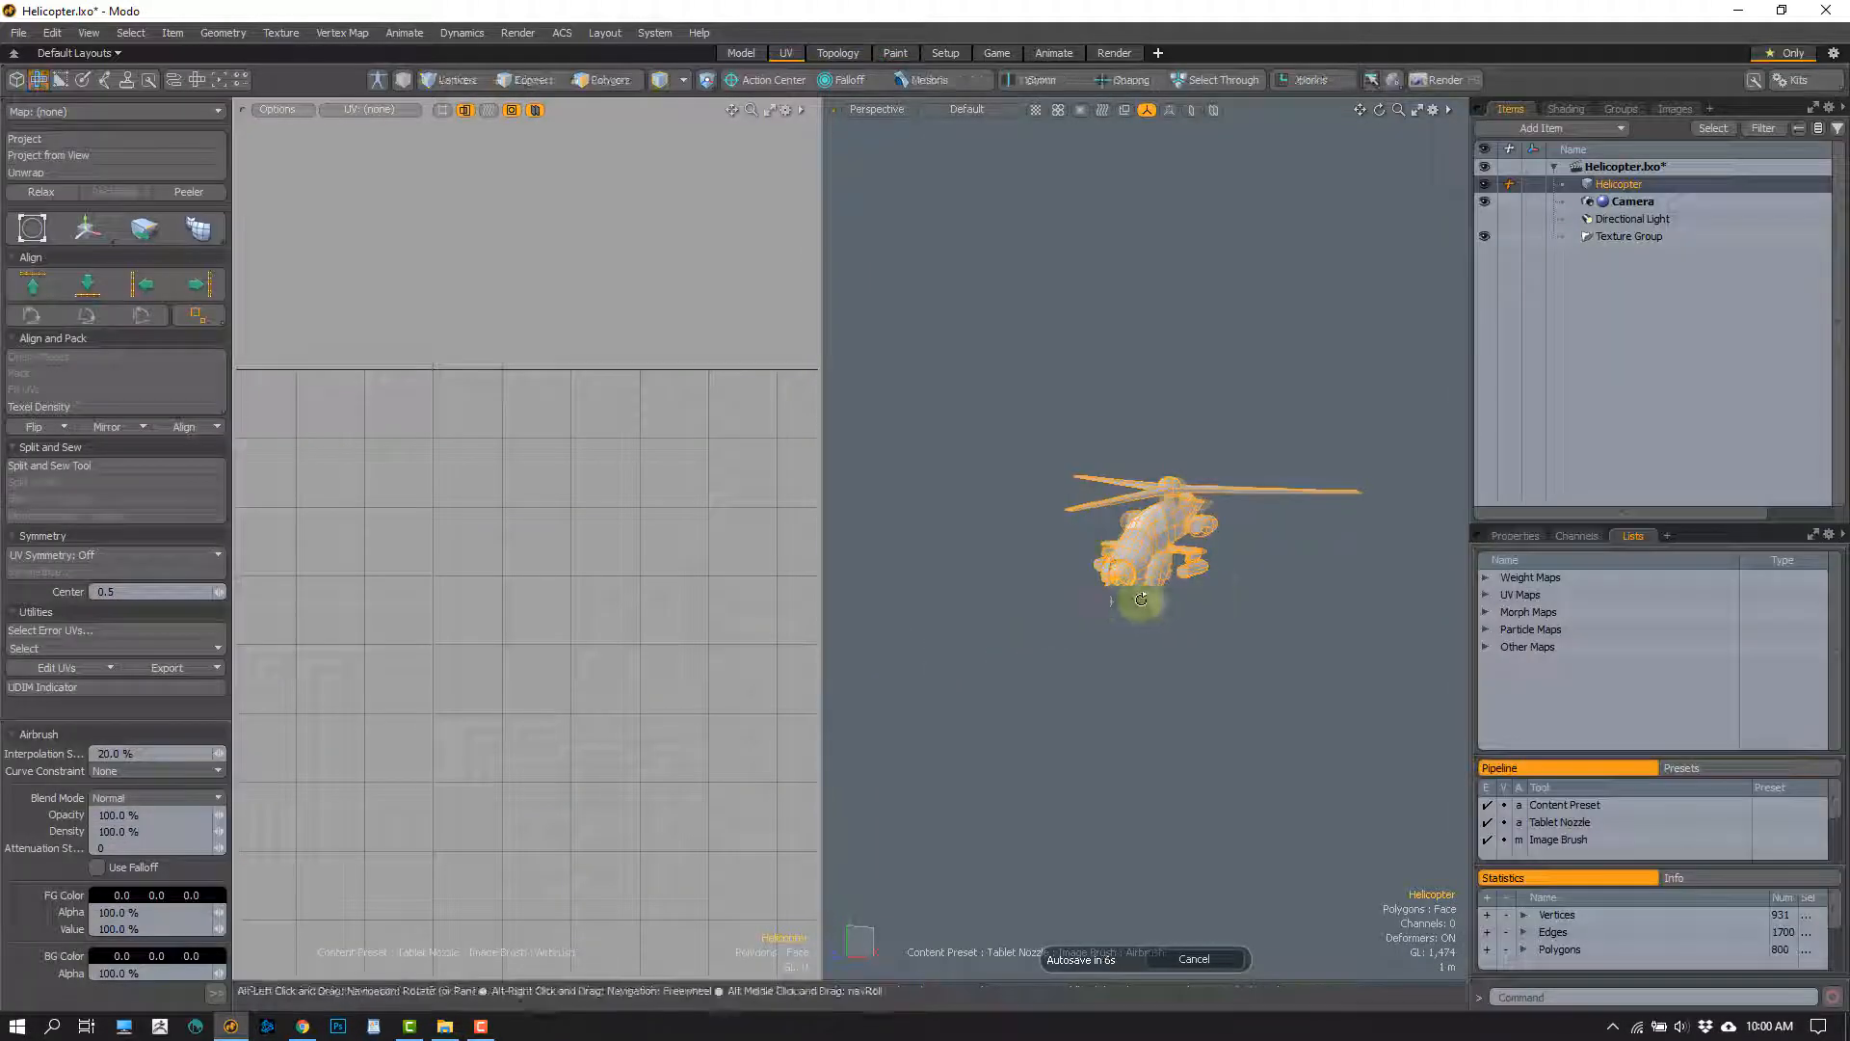
scroll(1107, 609, "up", 8)
left_click(1485, 594)
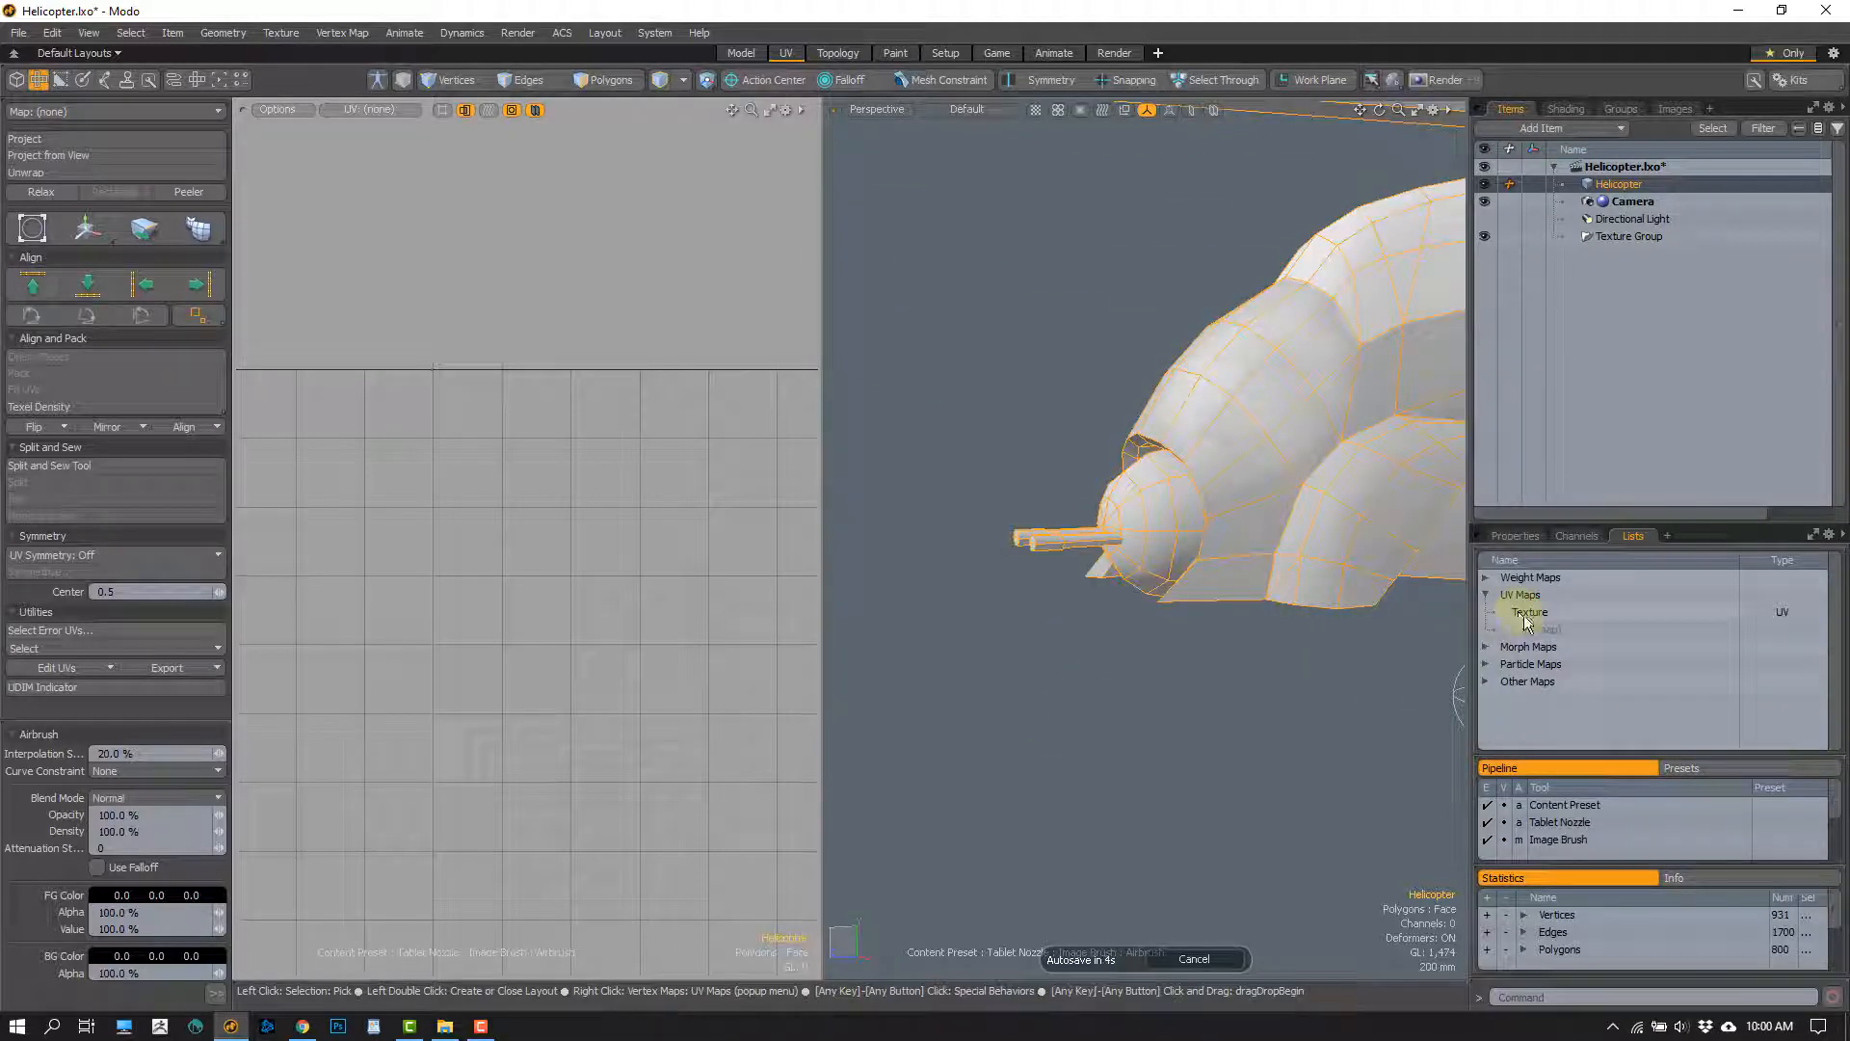
left_click(1530, 612)
left_click(1195, 602)
key("shift+a")
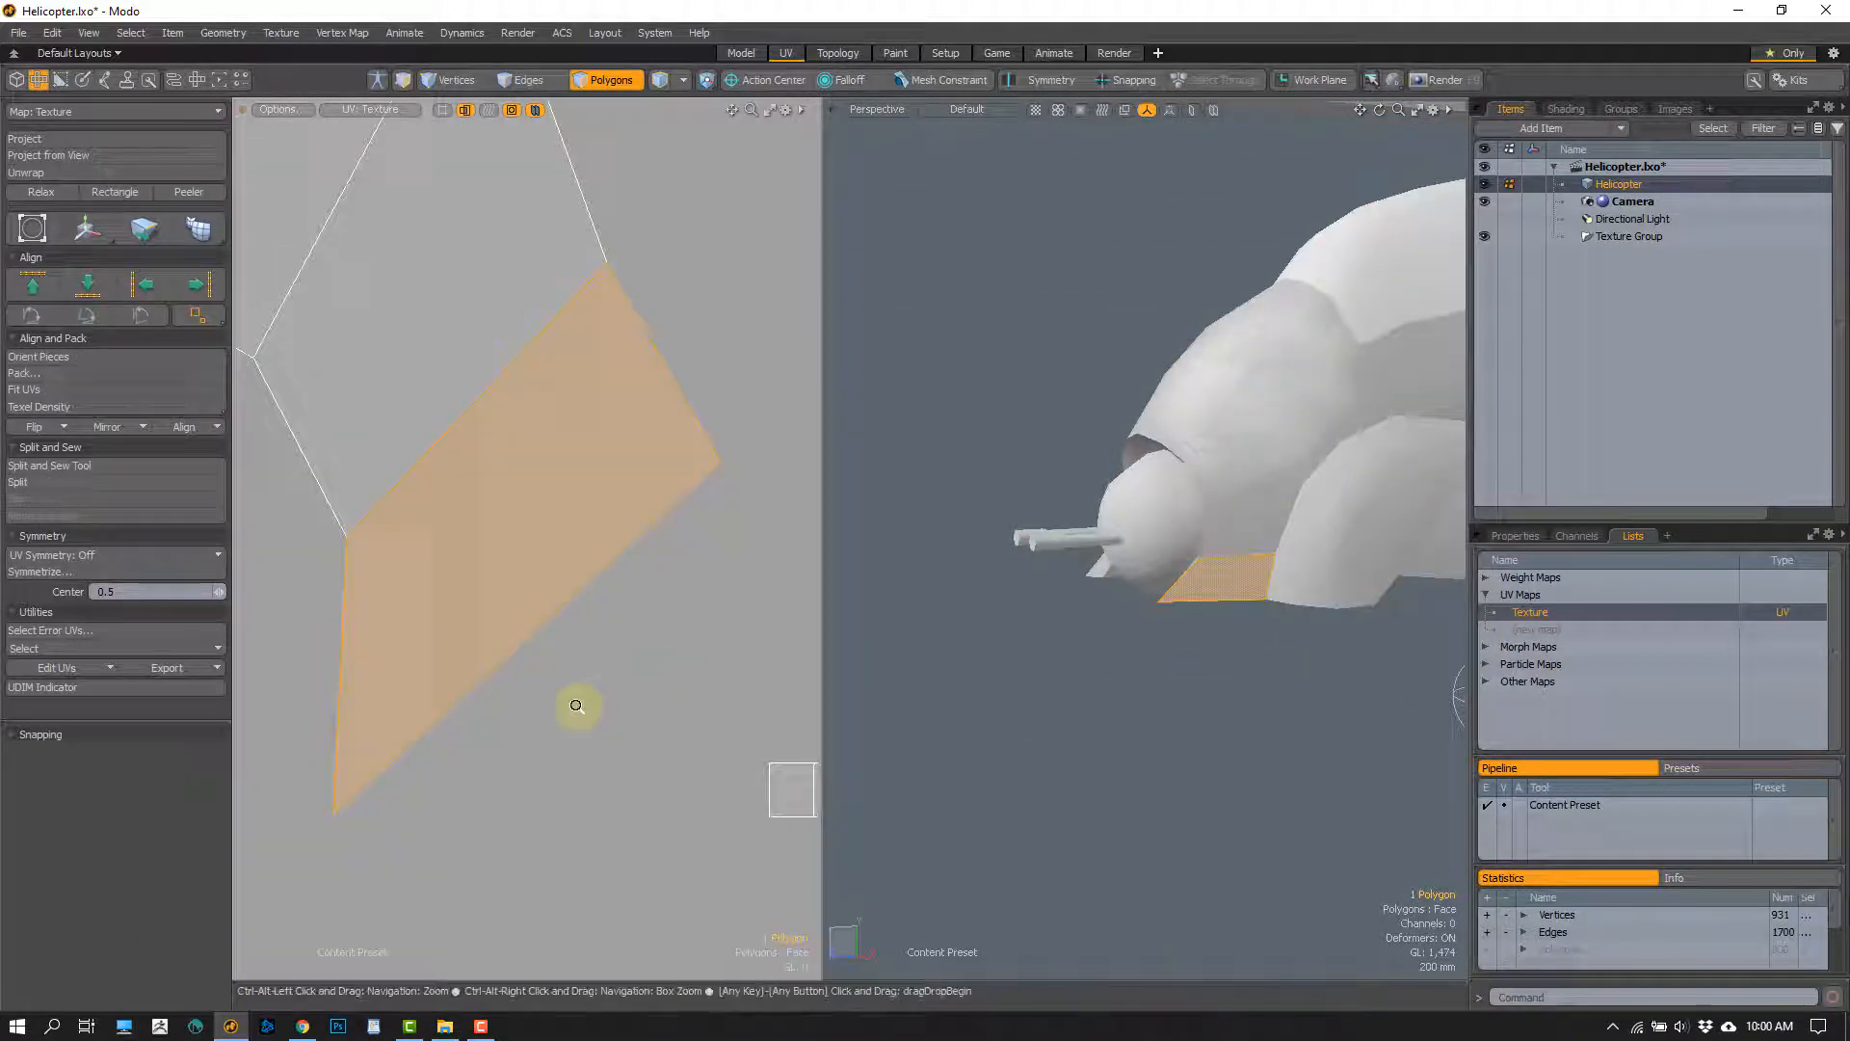
left_click_drag(575, 707, 524, 652, "ctrl+alt")
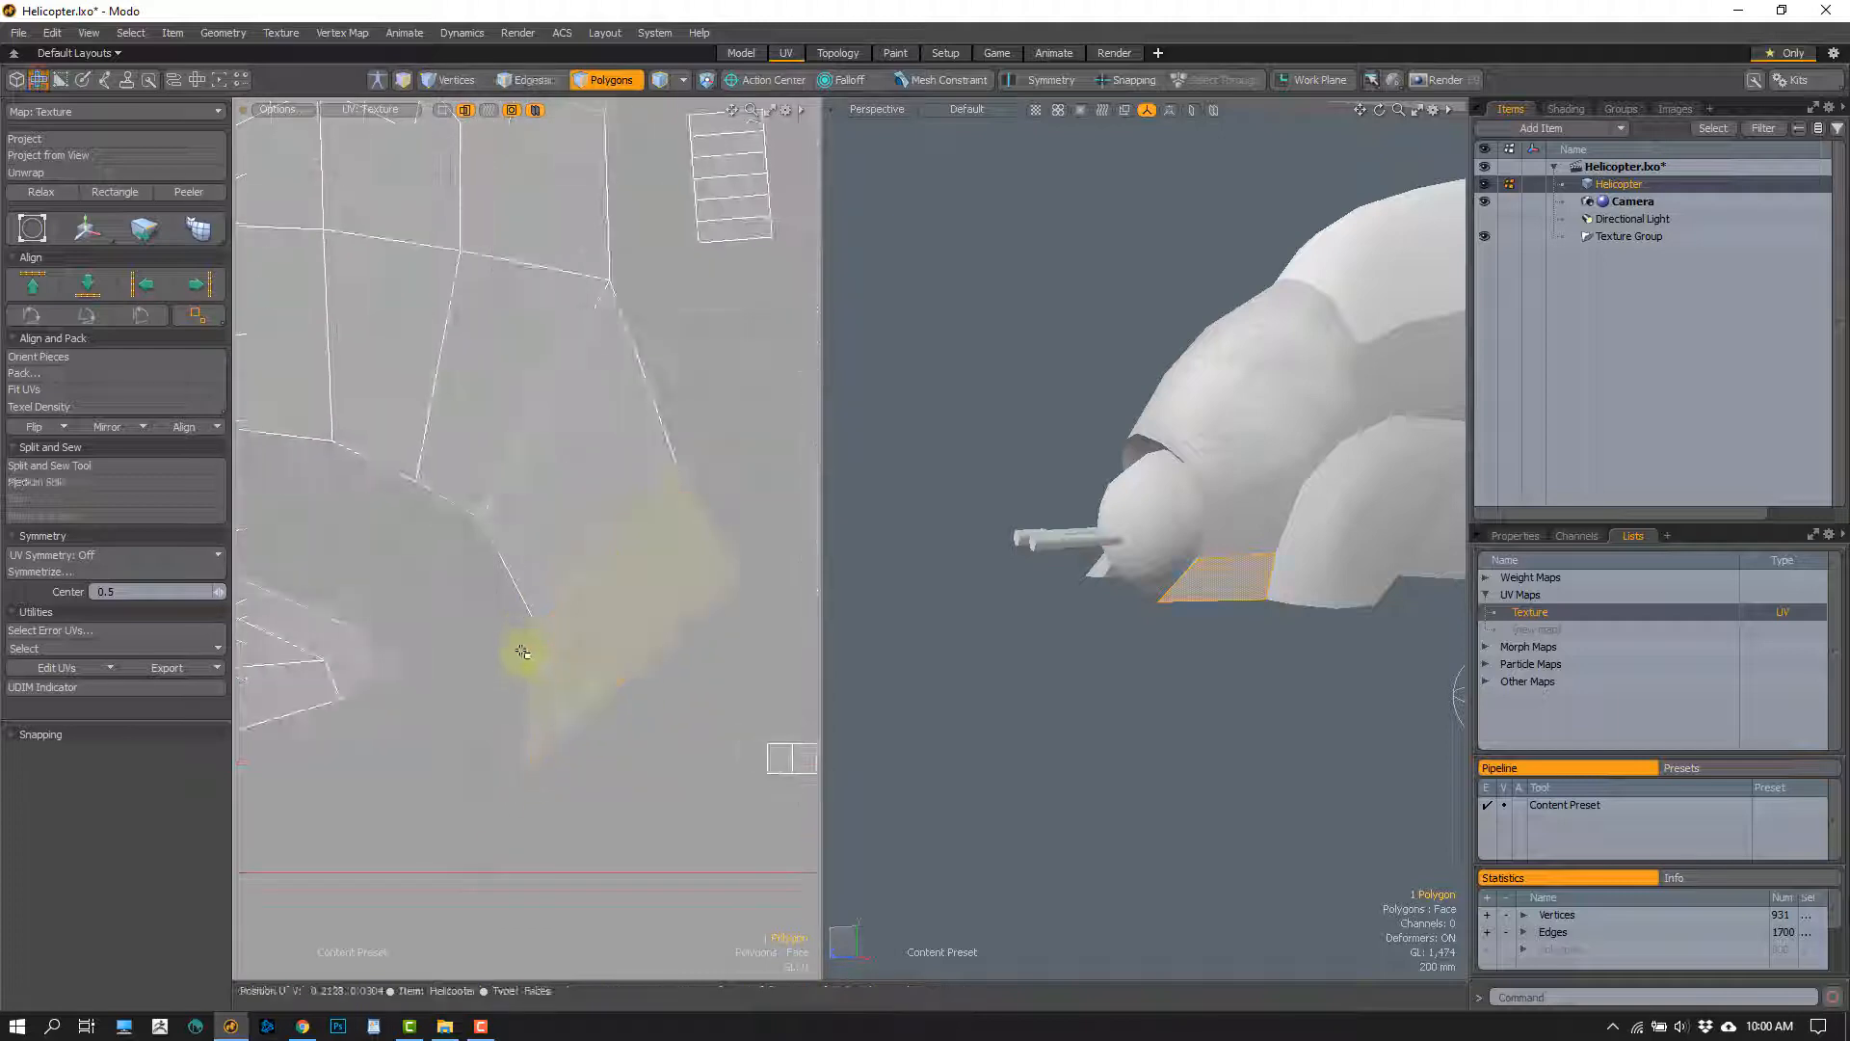
left_click(1193, 650)
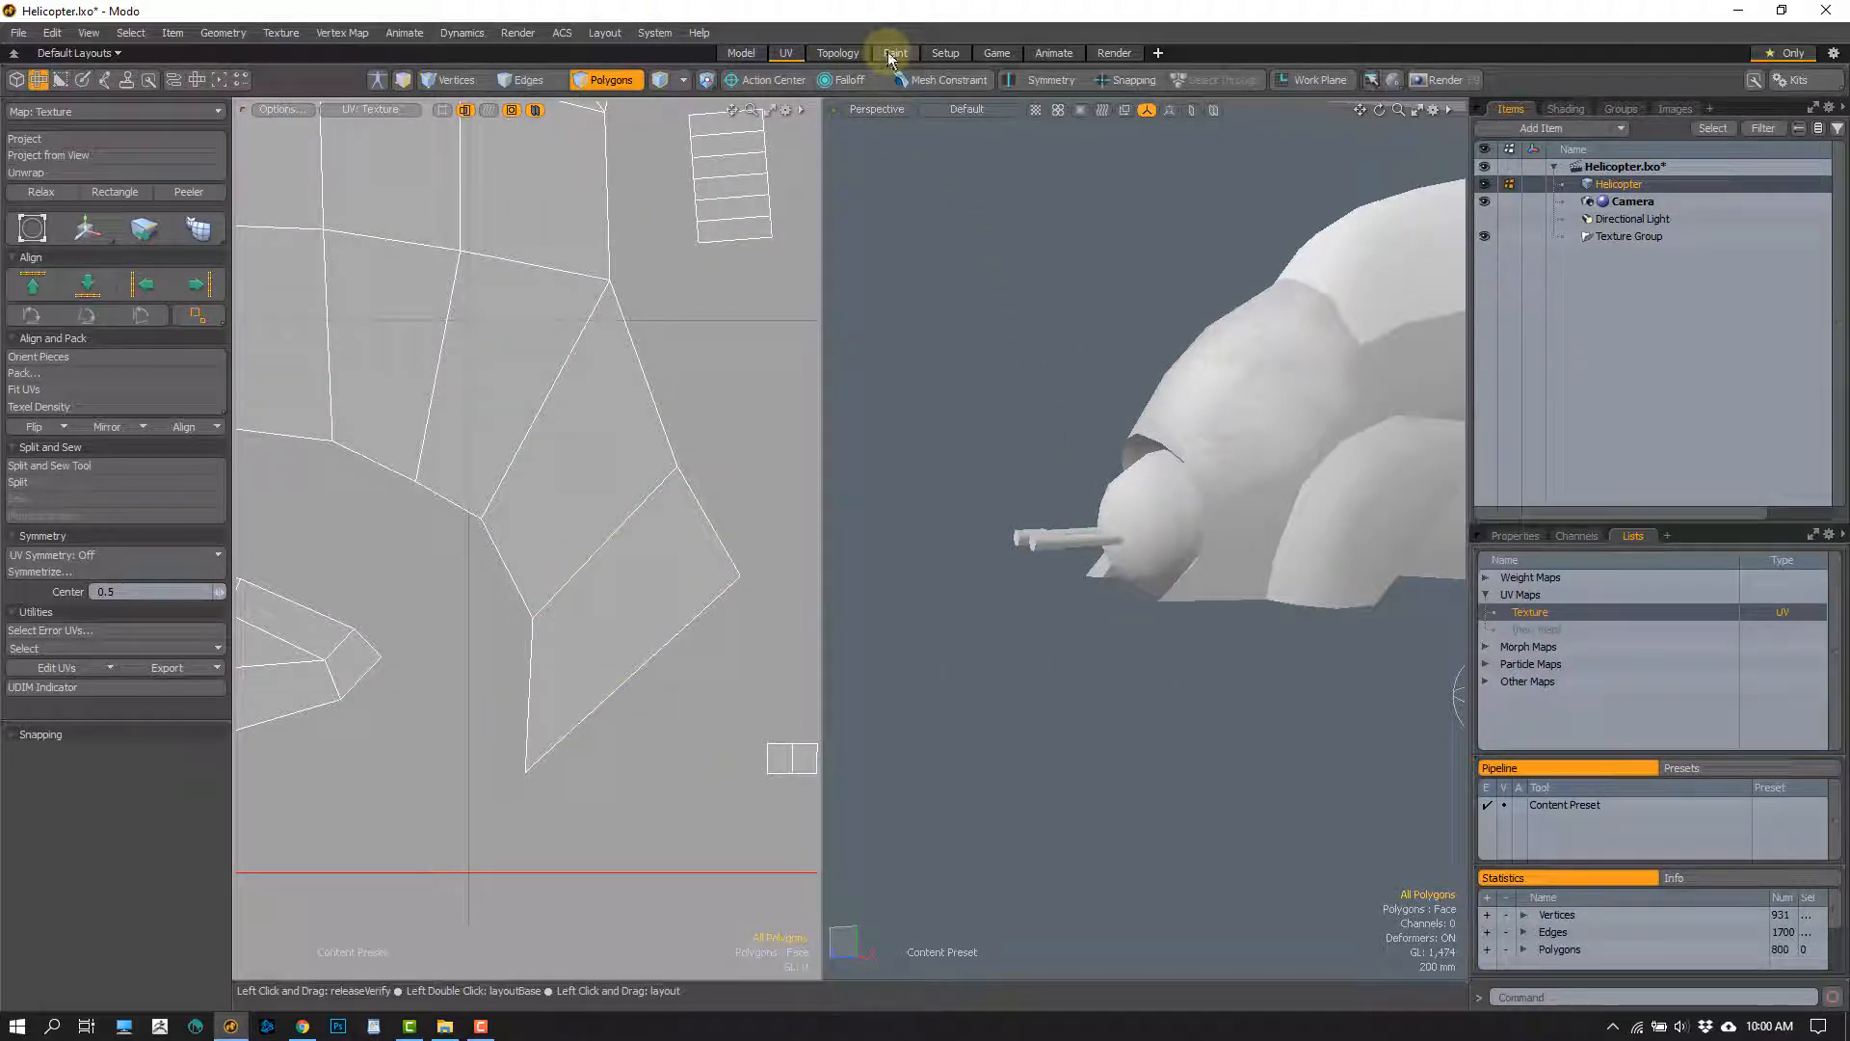
Return to the Paint layout and examine the smoothness texture on the nose and side of the helicopter
left_click(891, 59)
mouse_move(867, 707)
left_mouse_down("alt")
mouse_move(929, 665)
mouse_move(849, 614)
mouse_move(883, 640)
mouse_move(954, 537)
left_mouse_up("alt")
left_click_drag(1118, 397, 1164, 340, "alt+shift")
left_click_drag(1161, 422, 1026, 430, "alt")
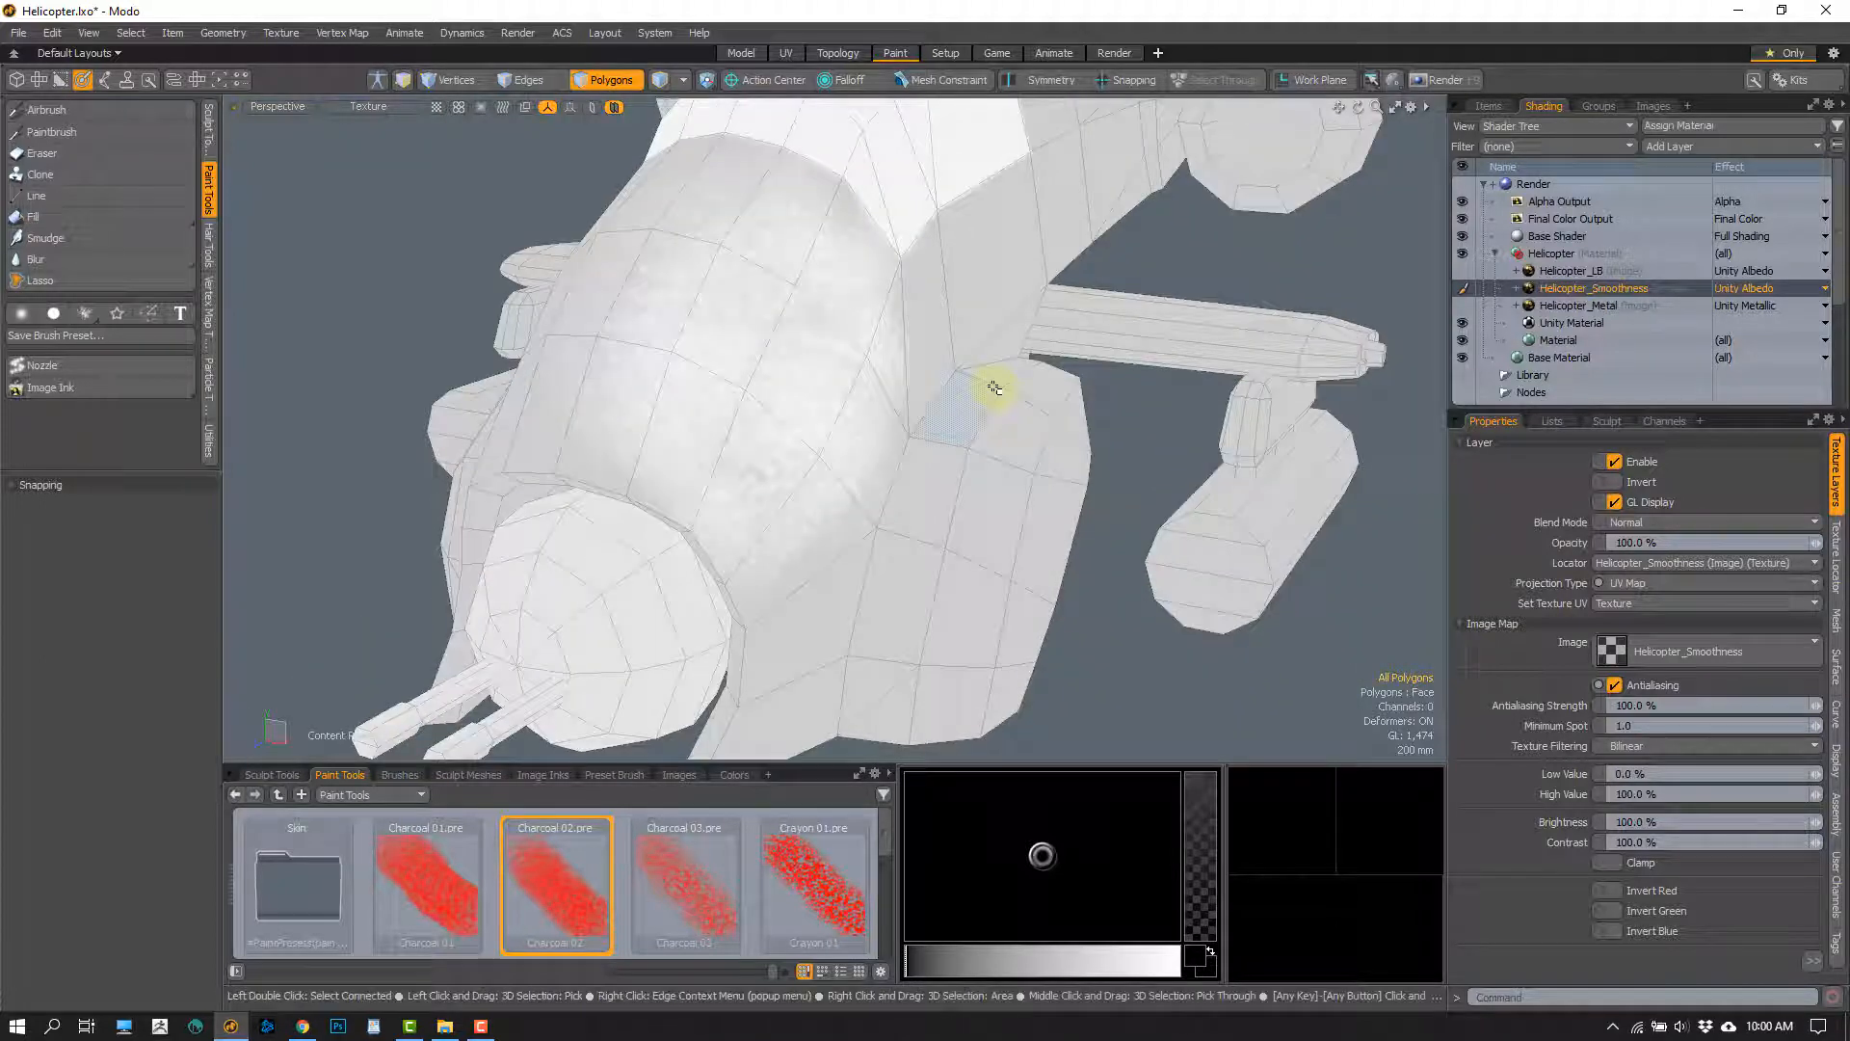
left_click_drag(1168, 269, 764, 454, "alt")
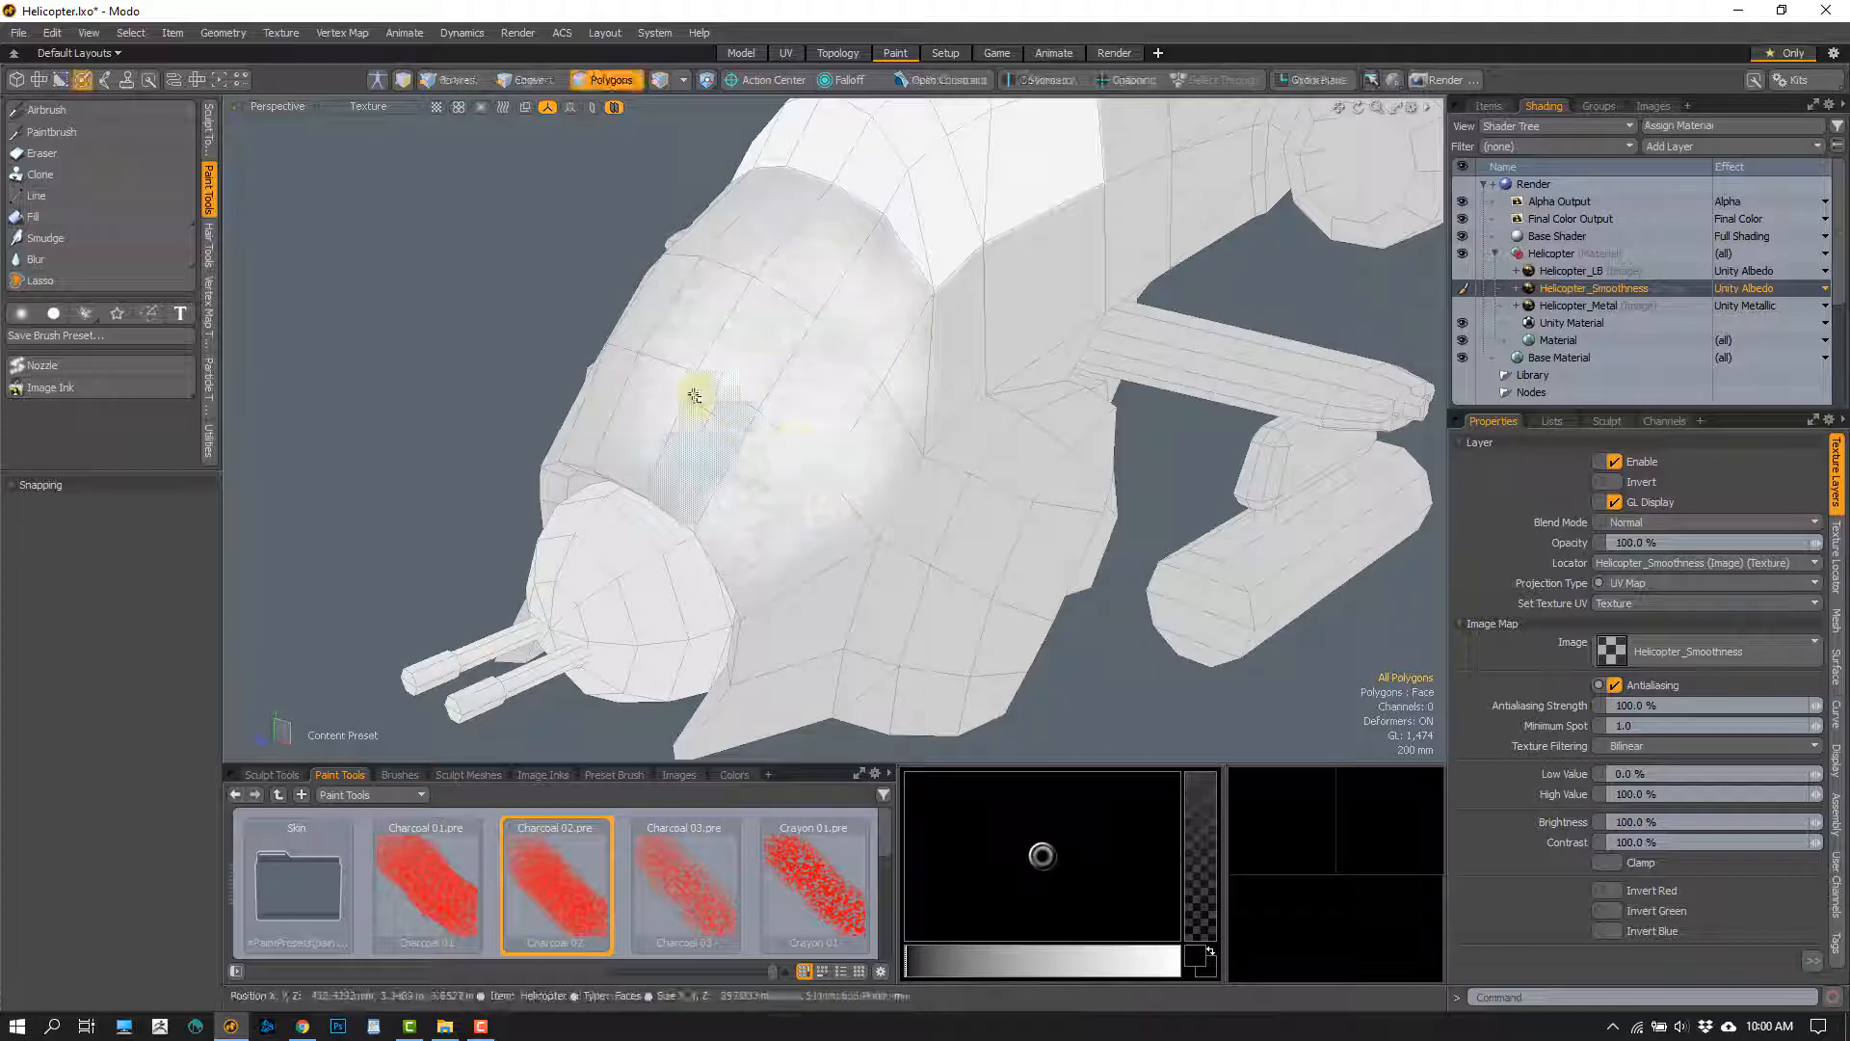
mouse_move(769, 385)
left_mouse_down("alt")
mouse_move(887, 462)
mouse_move(929, 186)
mouse_move(814, 524)
mouse_move(896, 443)
left_mouse_up("alt")
Save the modified Helicopter_Metal and Helicopter_Smoothness images from the clip list
left_click(1652, 106)
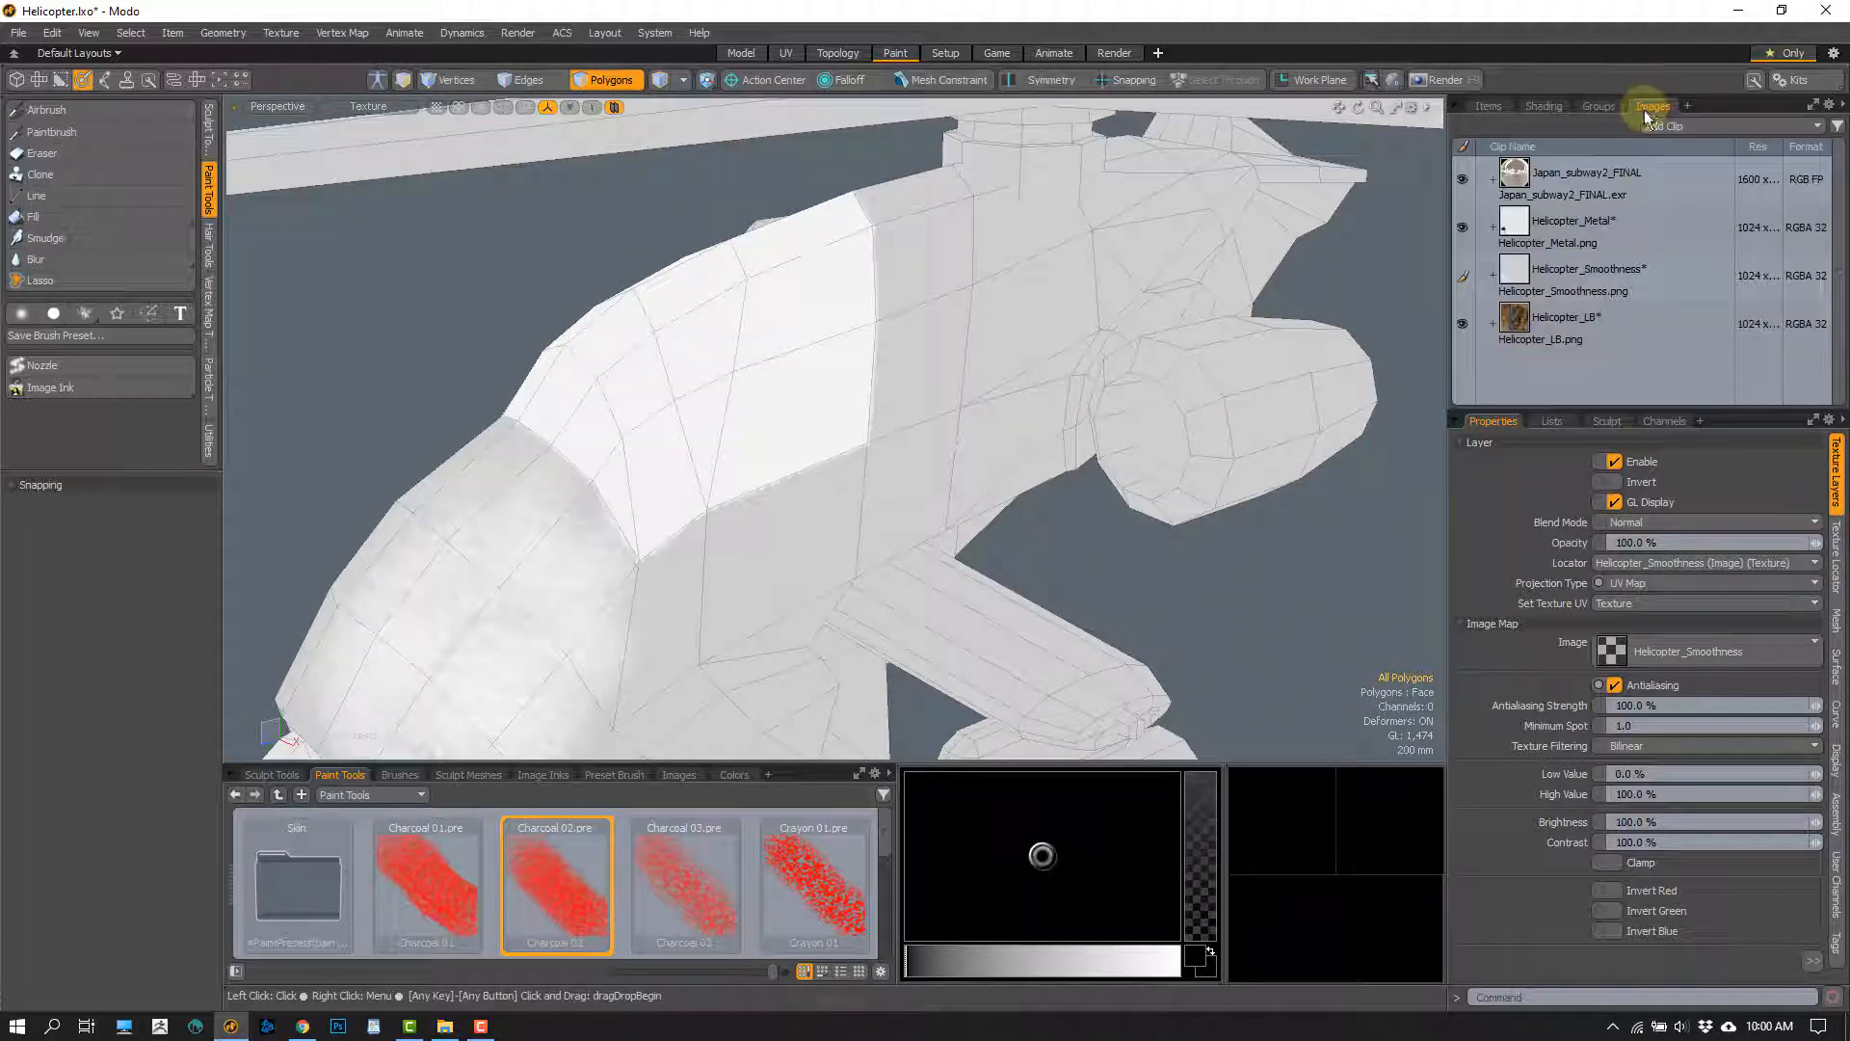
left_click(1629, 222)
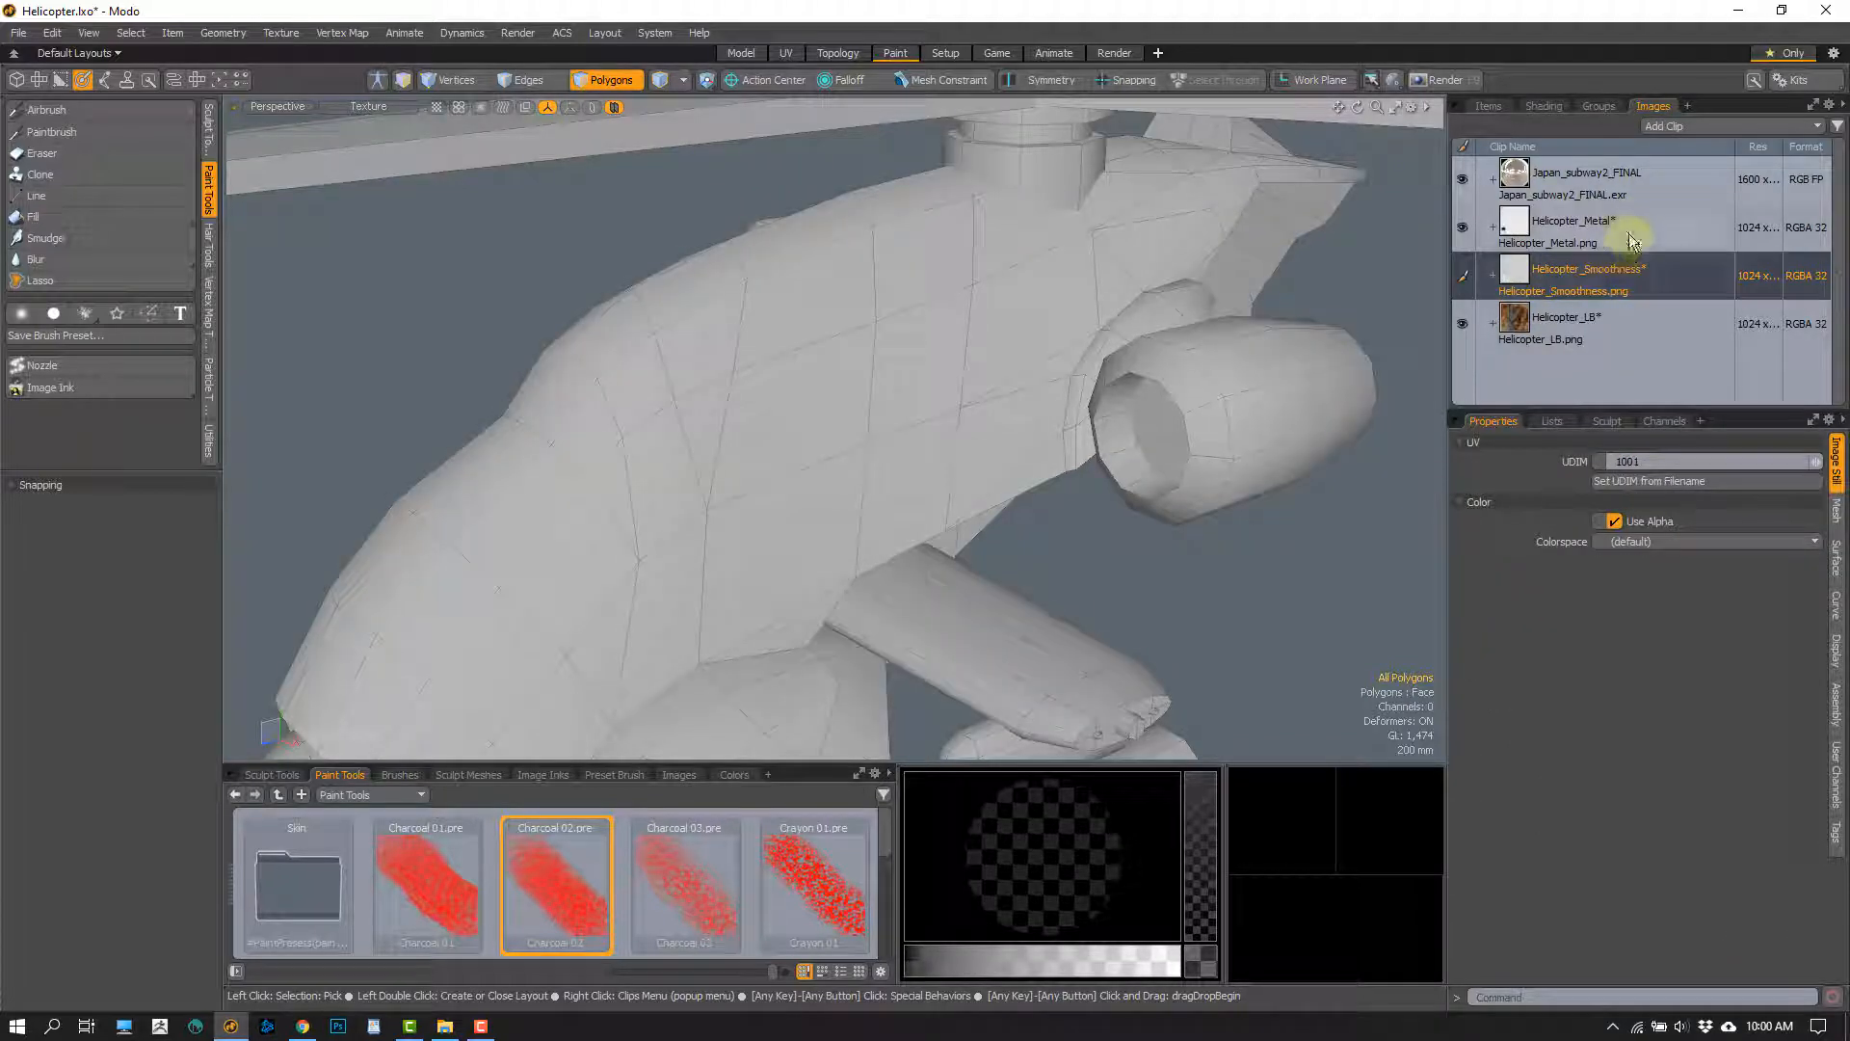
left_click(1621, 266)
left_click(1630, 237)
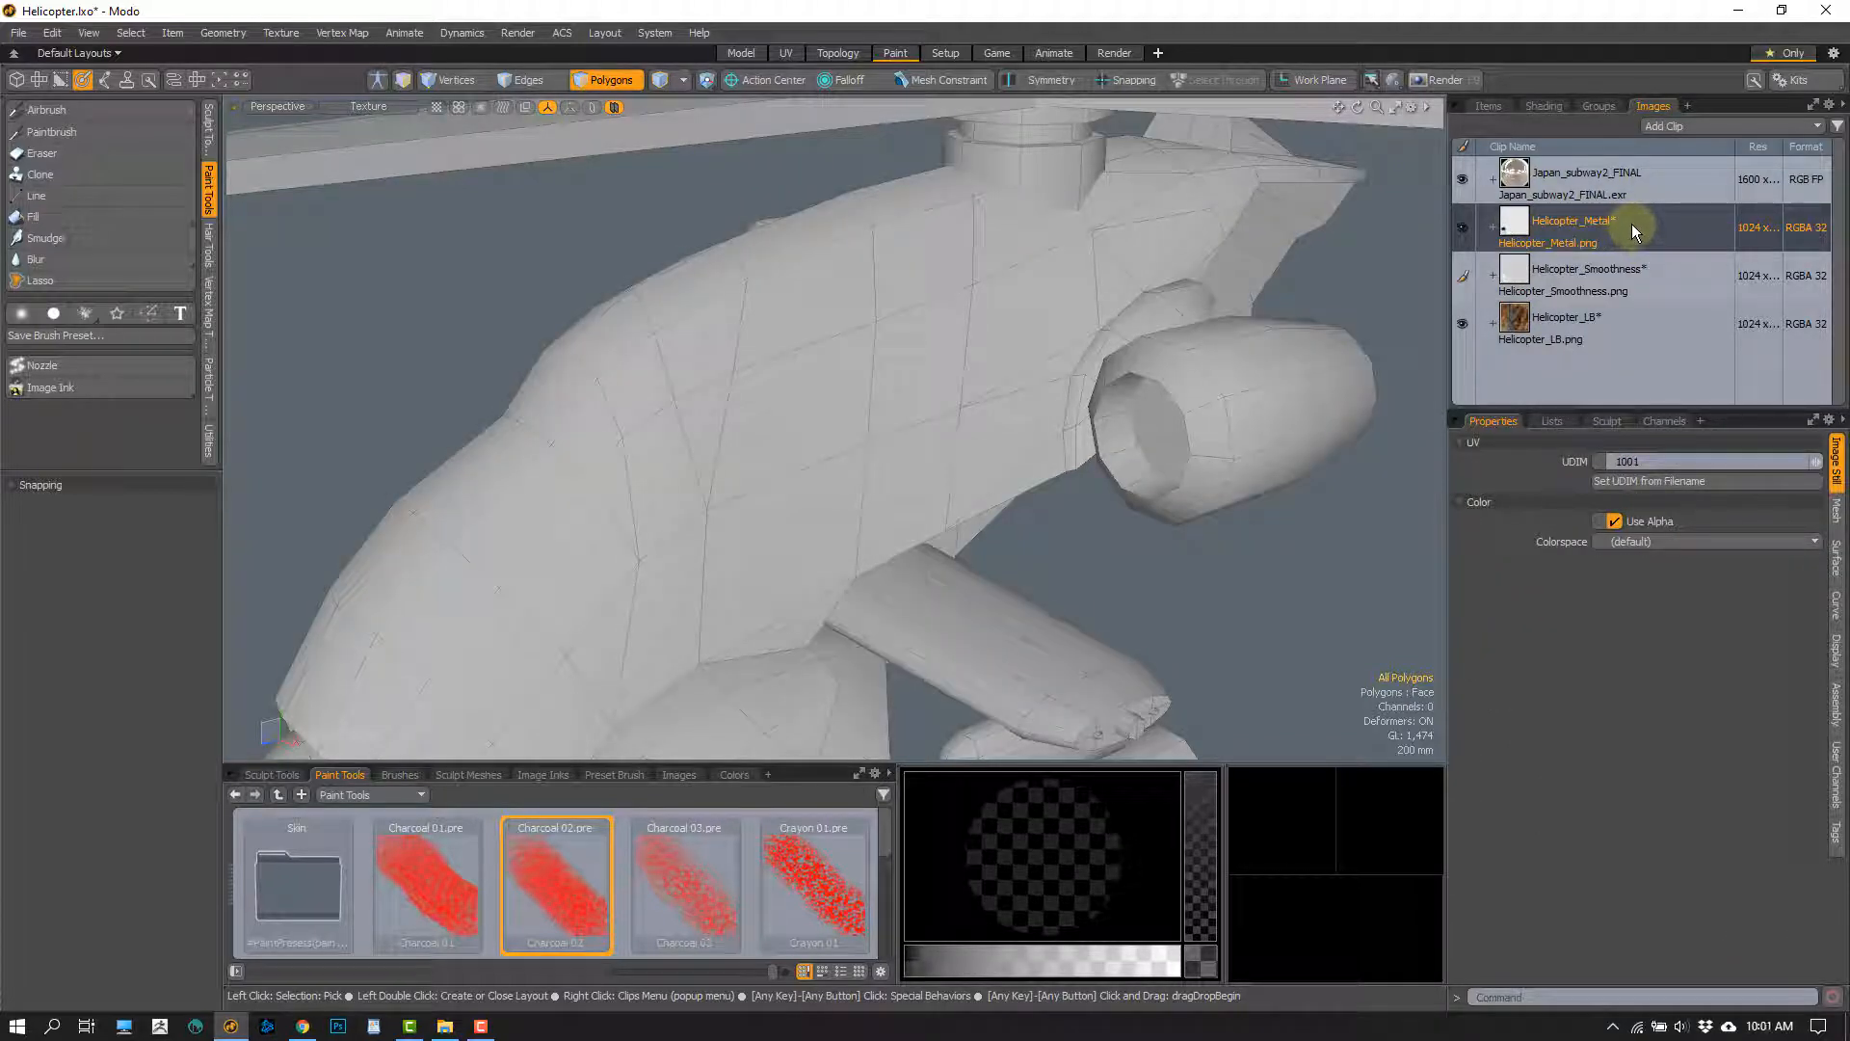
right_click(1632, 223)
left_click(1581, 394)
left_click(1624, 277)
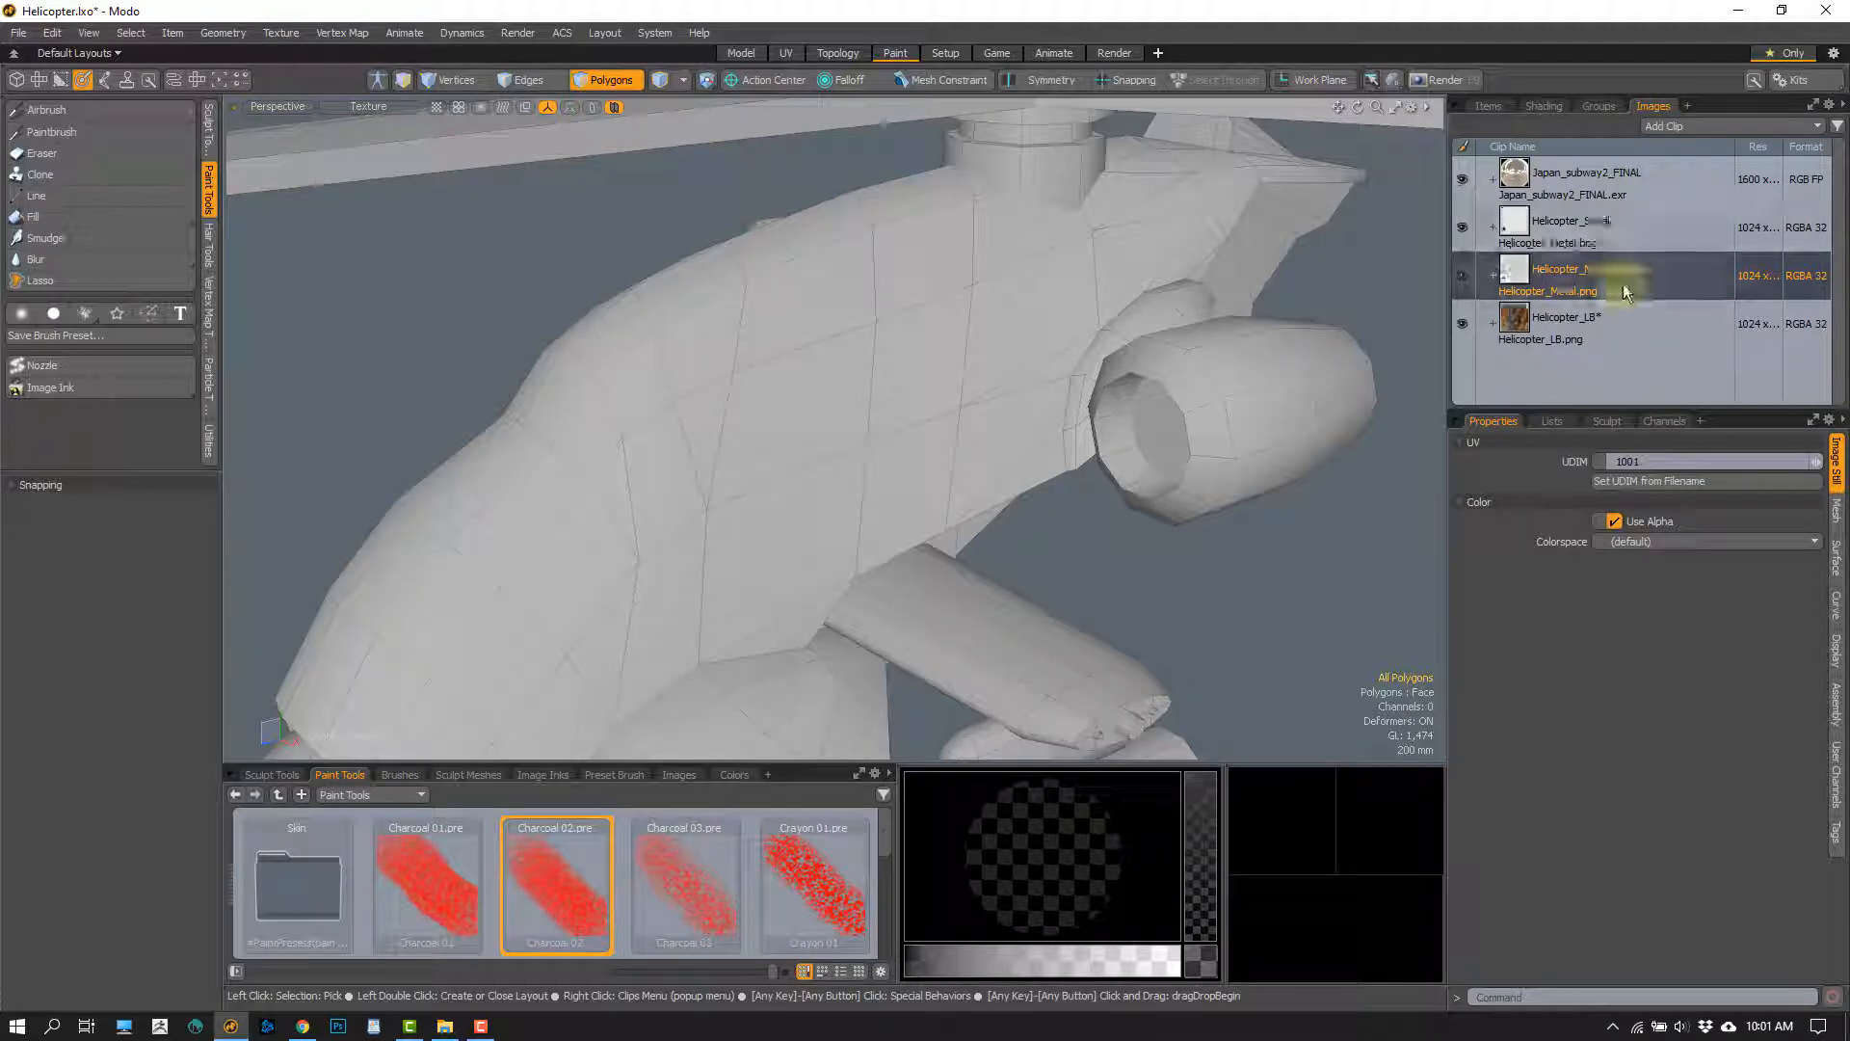
right_click(1625, 280)
left_click(1582, 440)
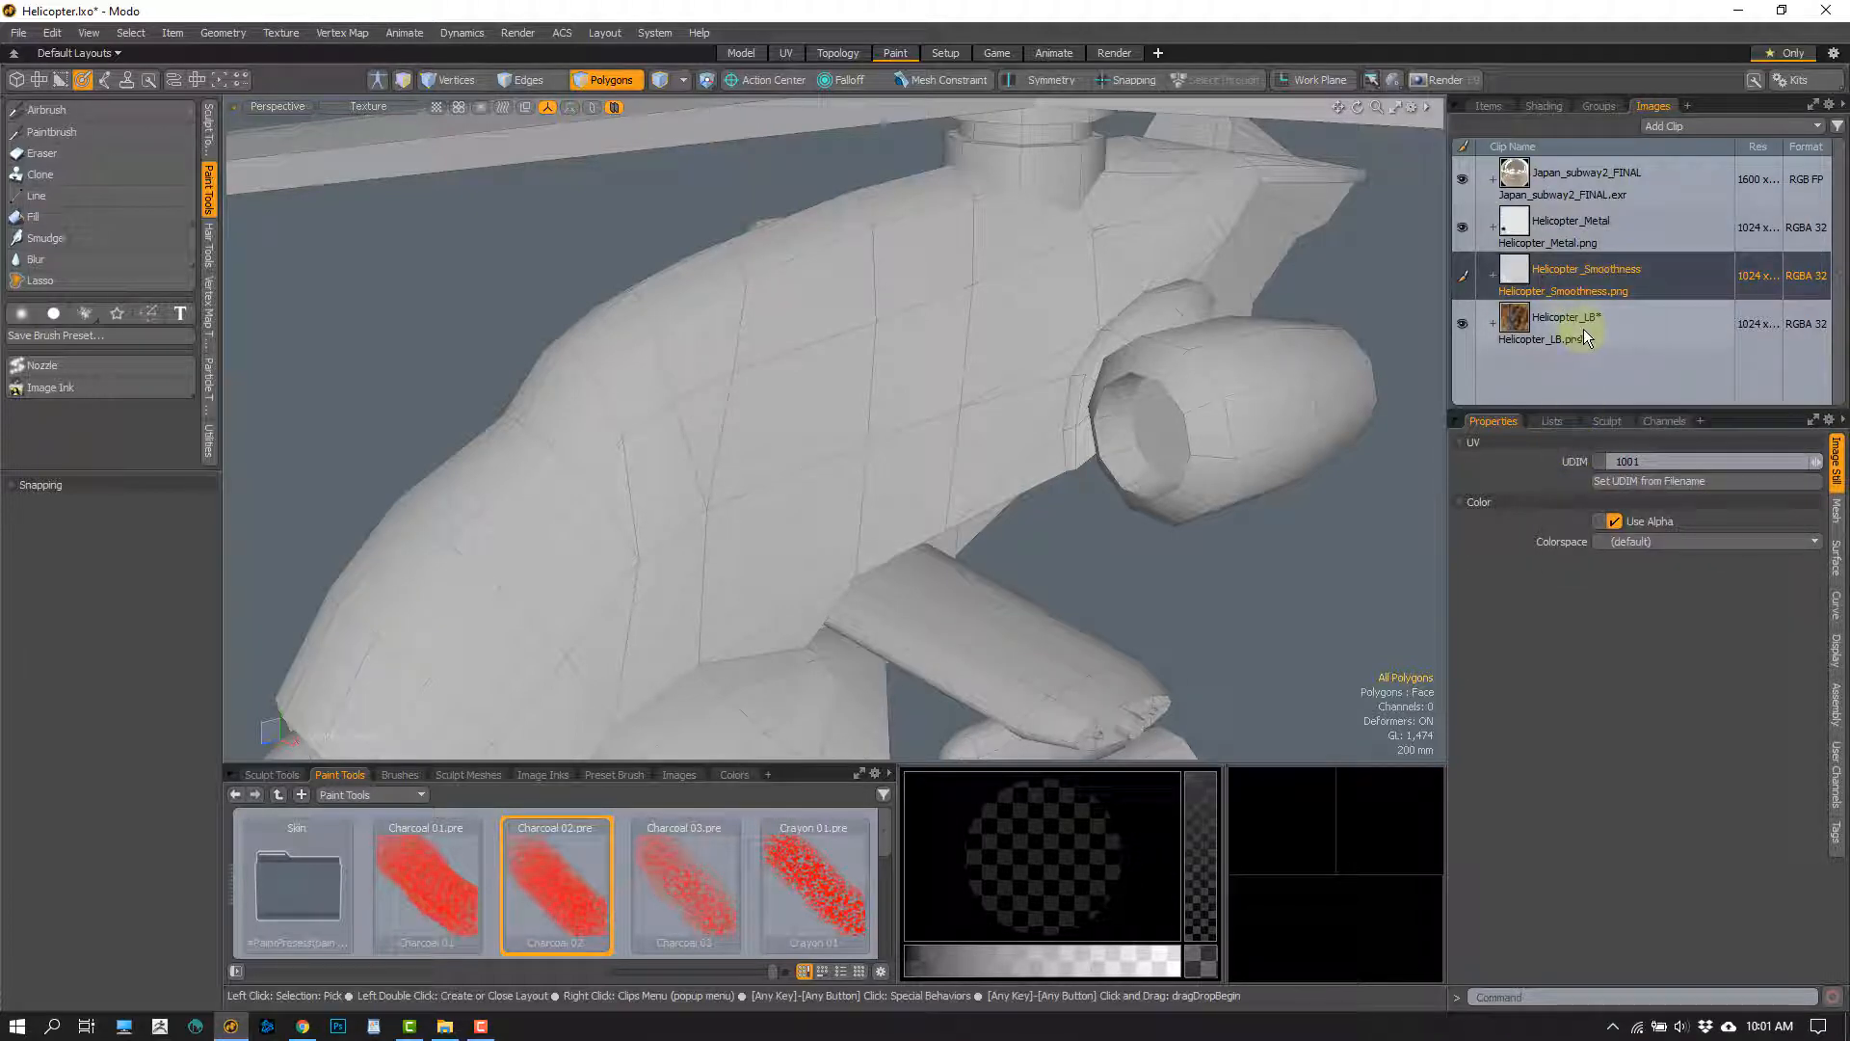
left_click(1538, 331)
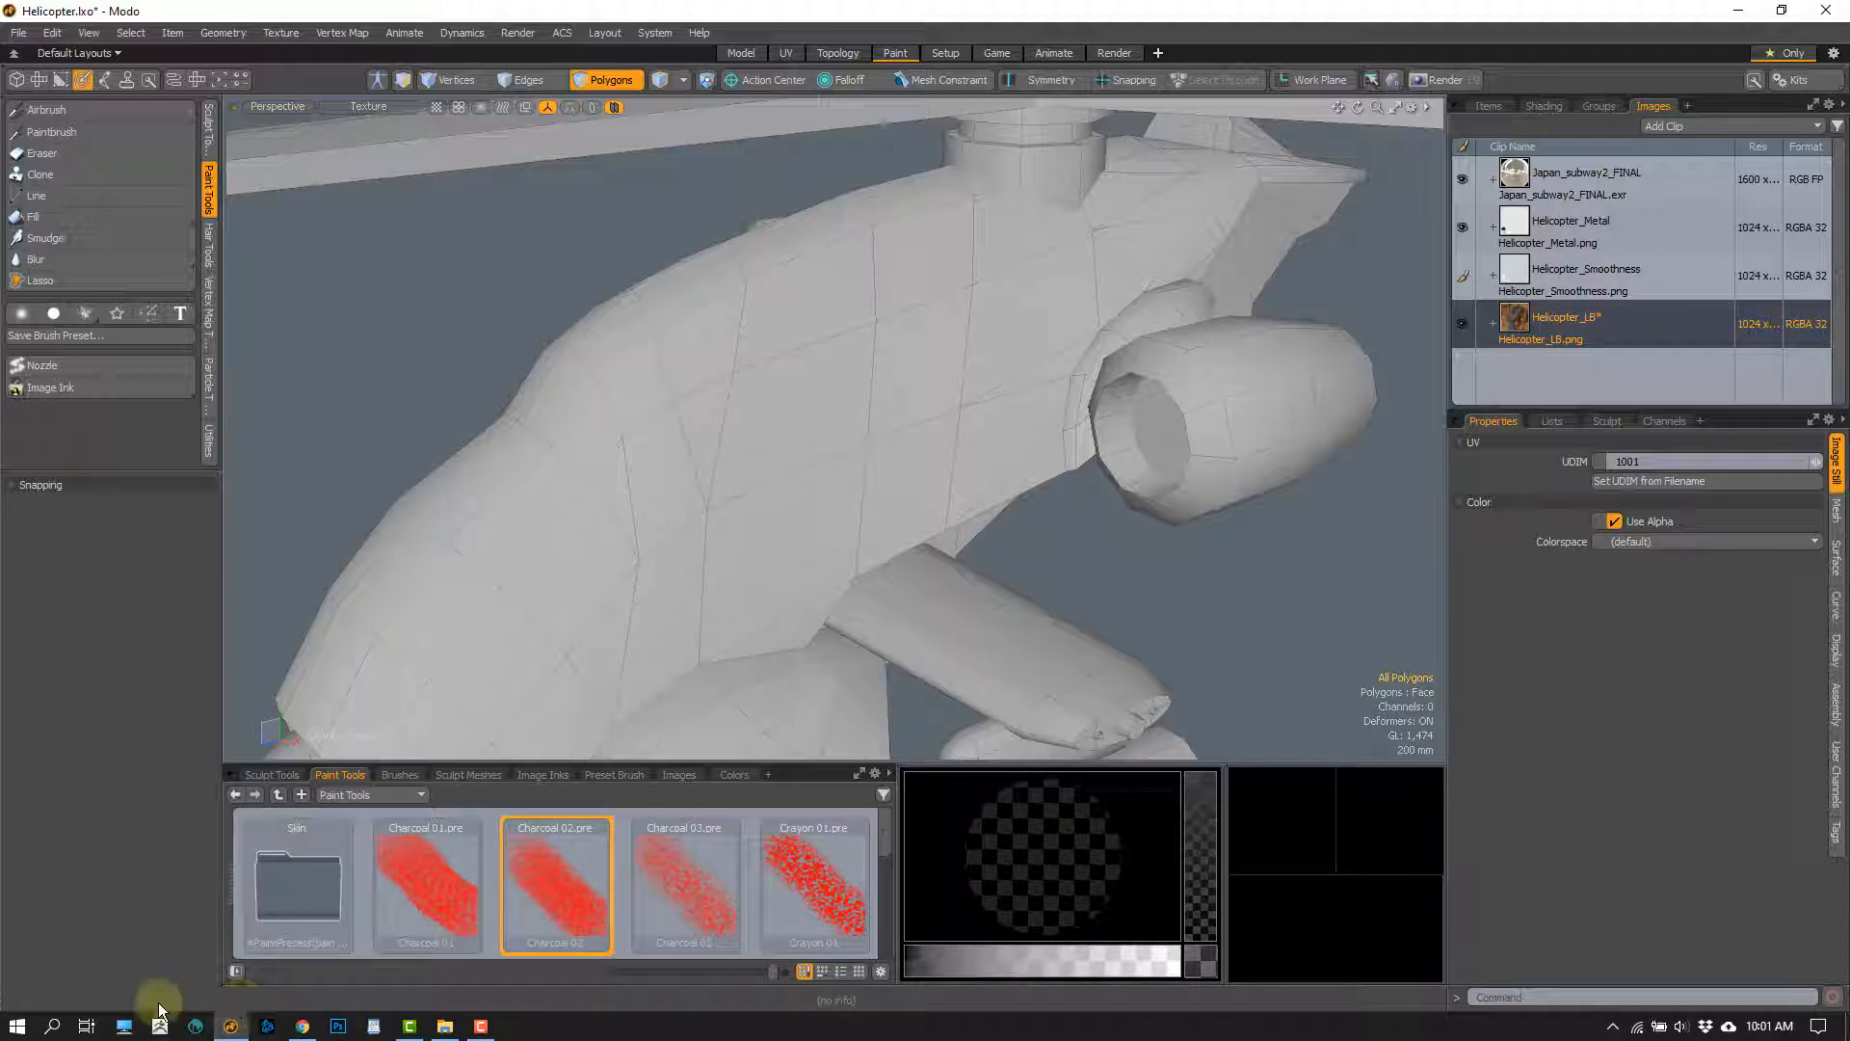
Switch to File Explorer and open Helicopter_Smoothness.png from the PBR Workflow folder, examining its painted areas up close
left_click(444, 1026)
left_click(525, 293)
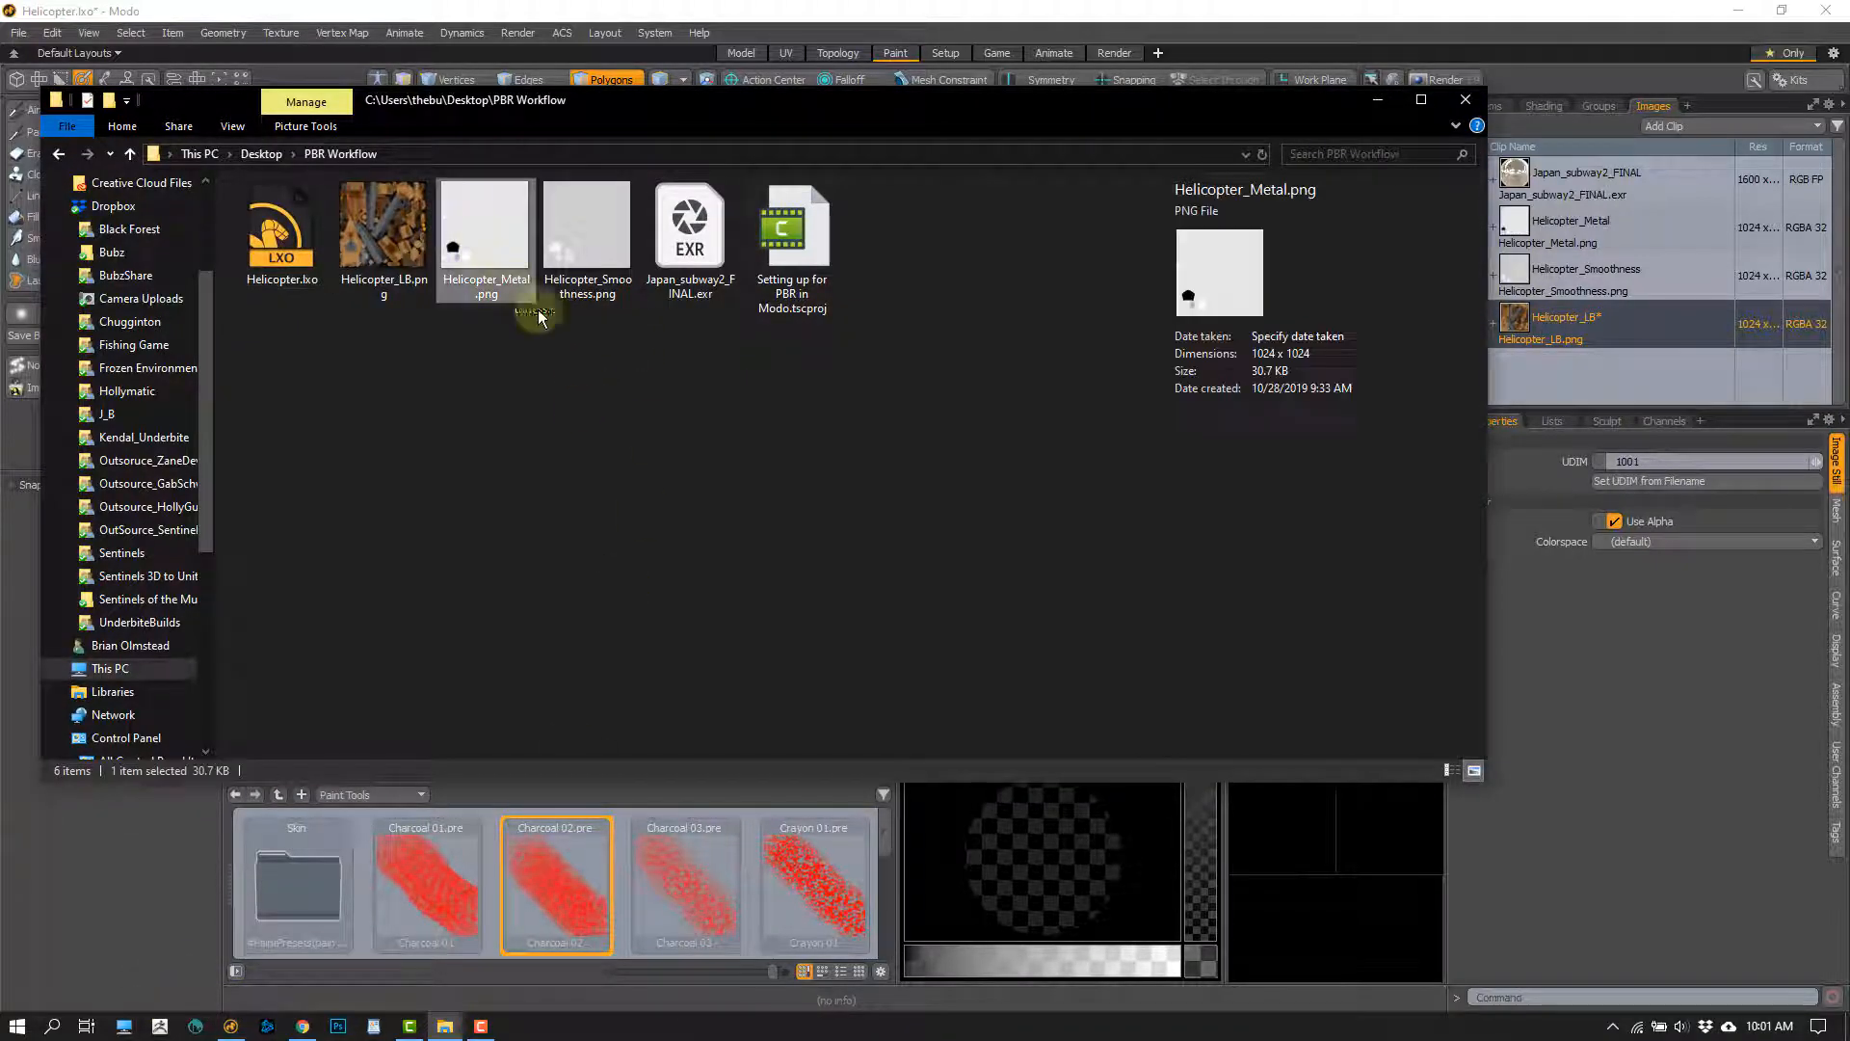
left_click(597, 305)
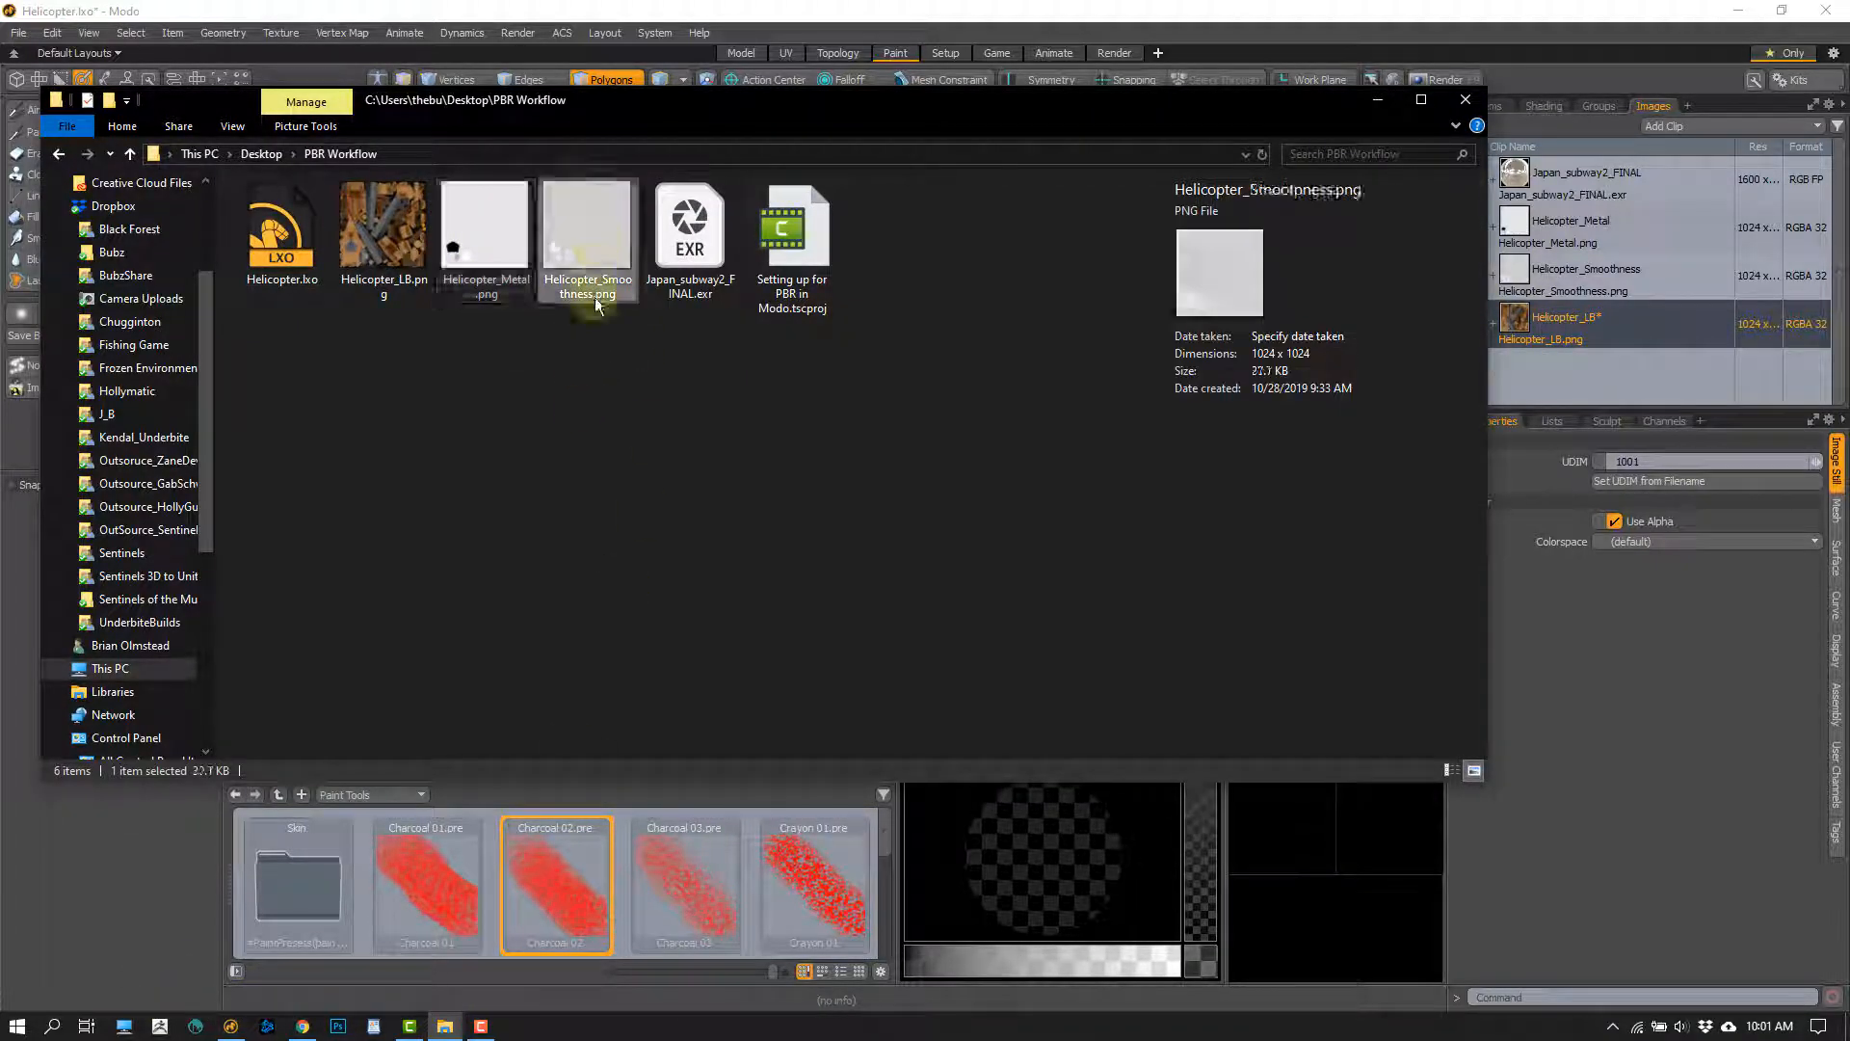
double_click(590, 235)
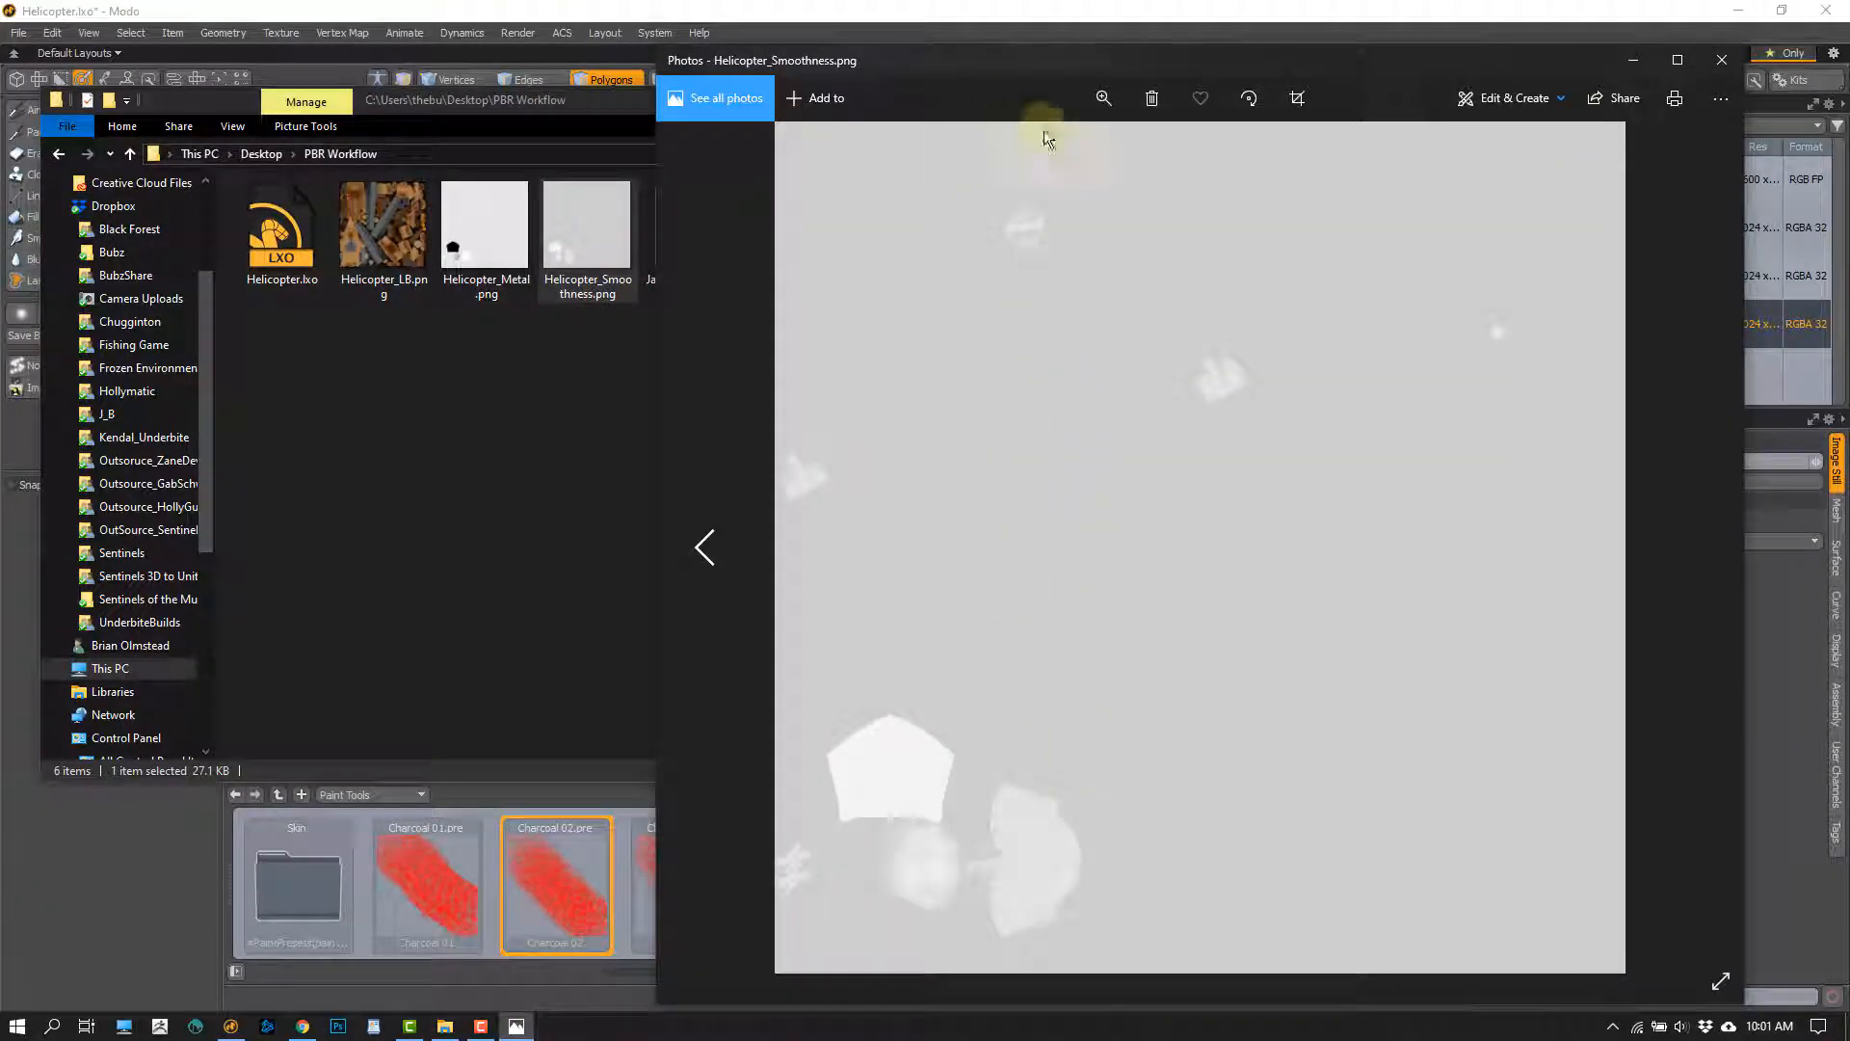
left_click(1100, 99)
left_click_drag(1032, 142, 1079, 144)
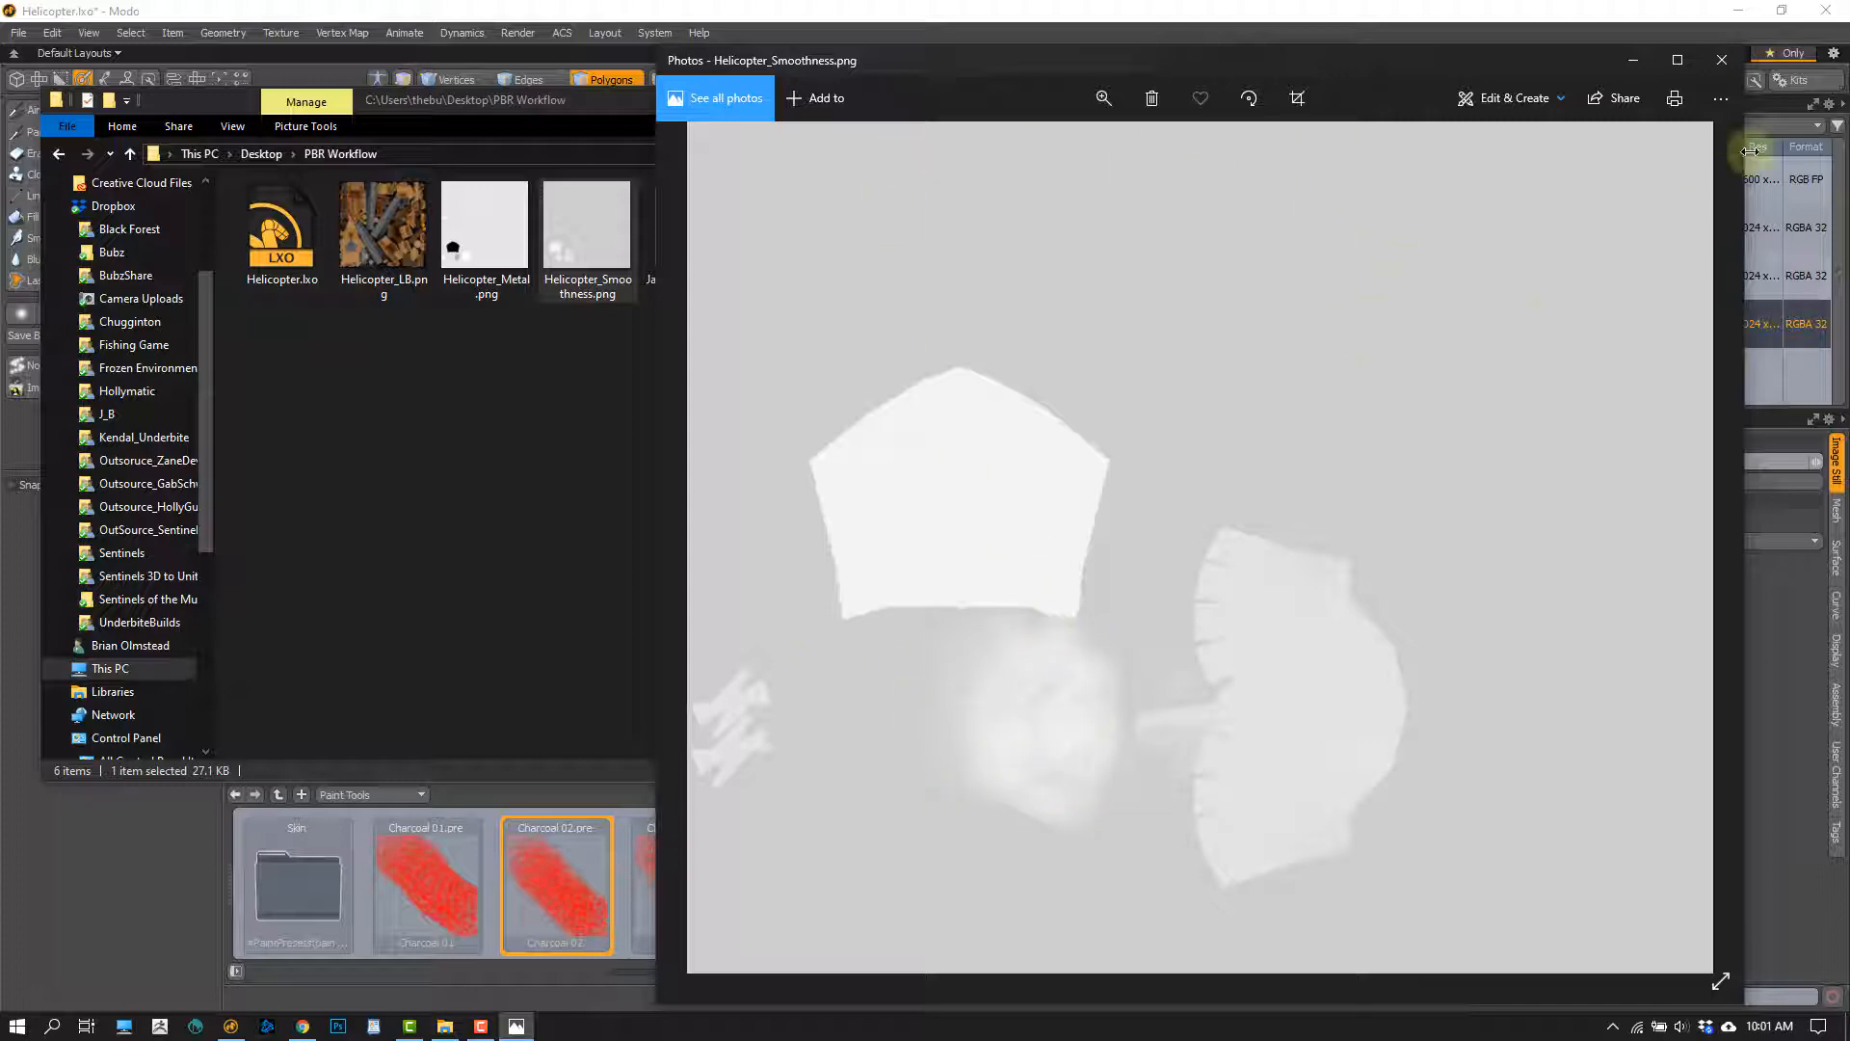
Compare the full Helicopter_Smoothness.png with Helicopter_Metal.png in Photos, then switch back to Modo
left_click(1721, 59)
double_click(590, 281)
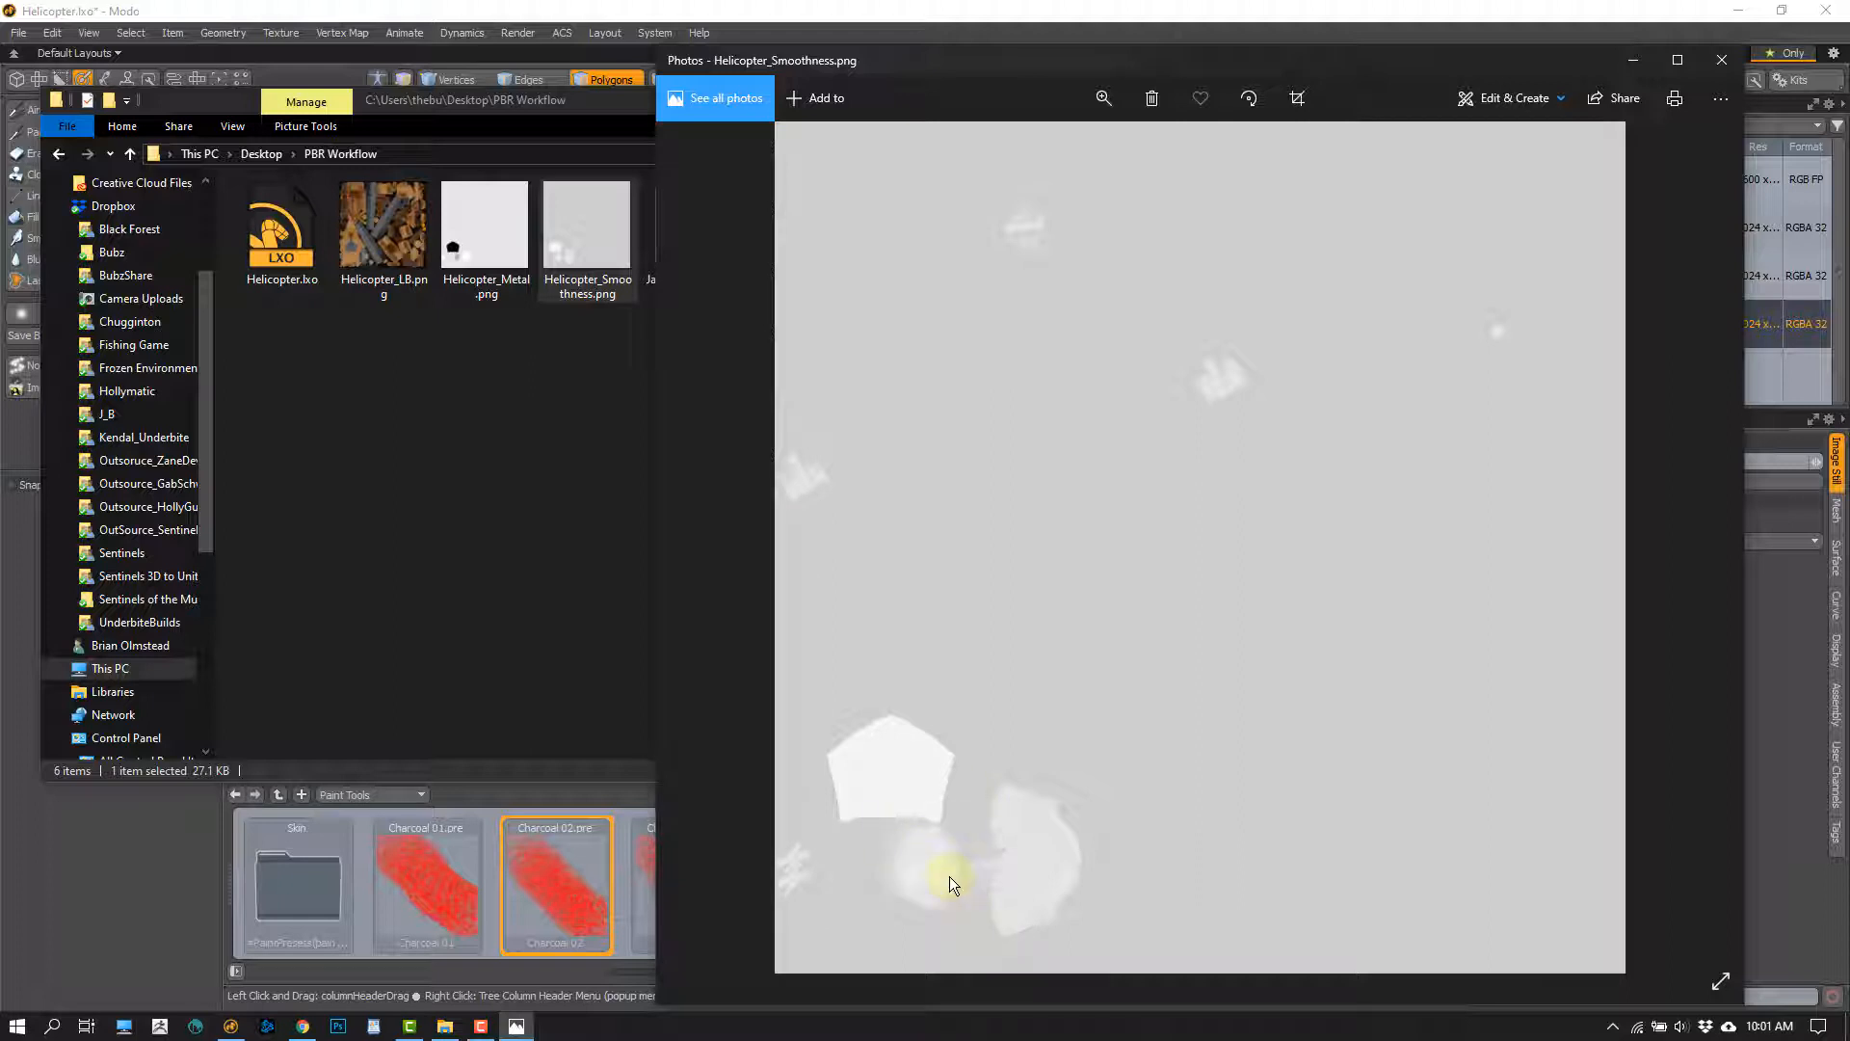
key("Left")
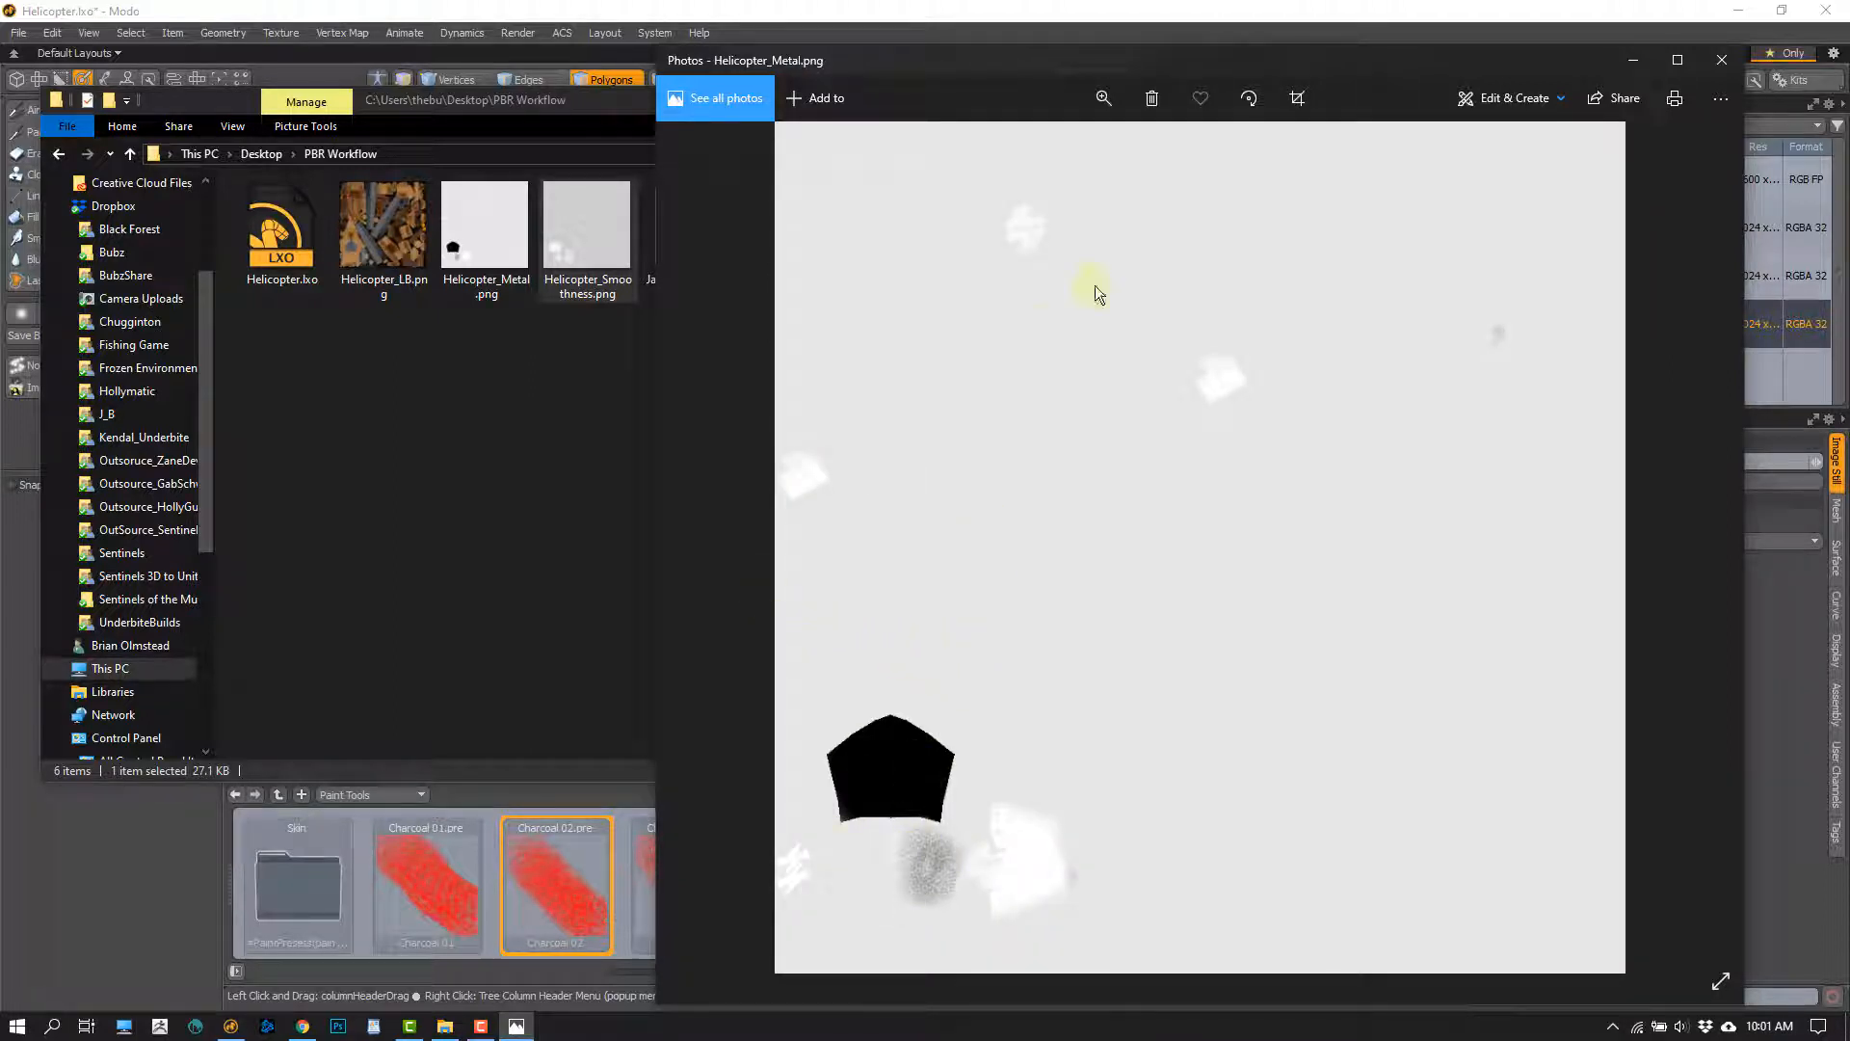
left_click(1632, 59)
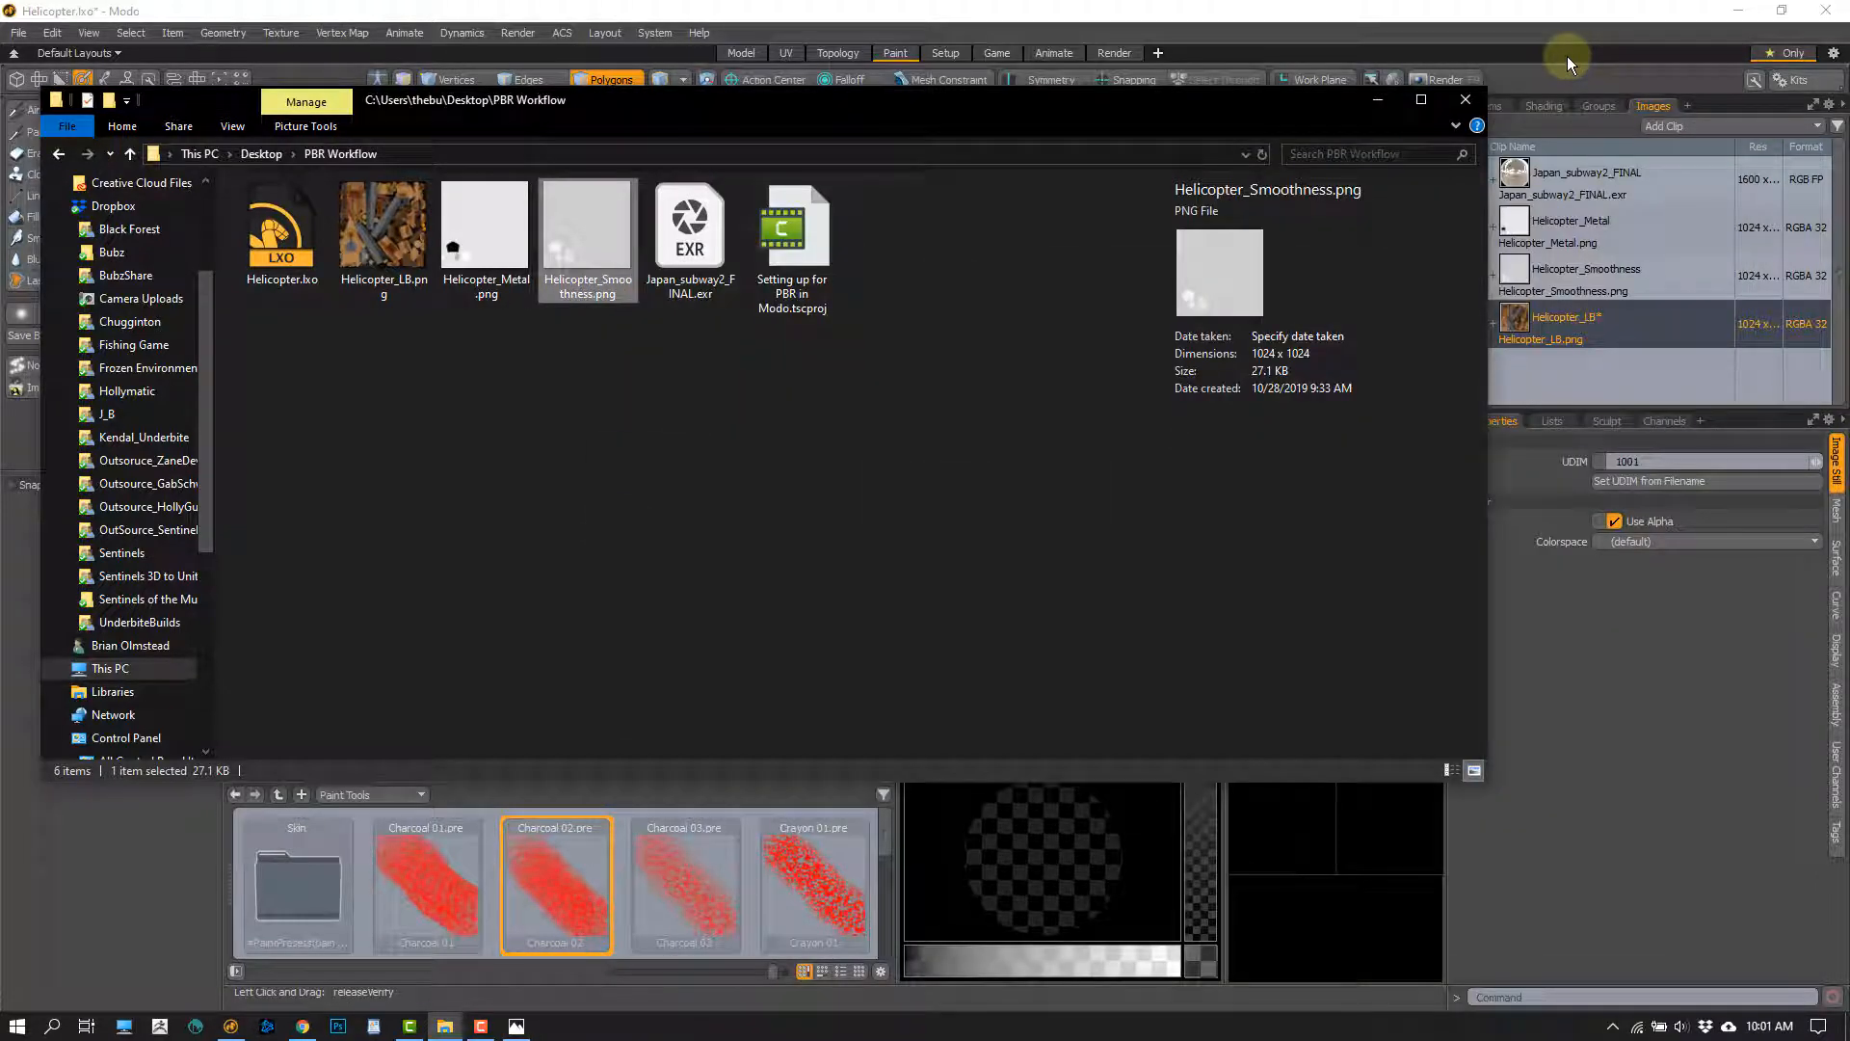
left_click(1377, 100)
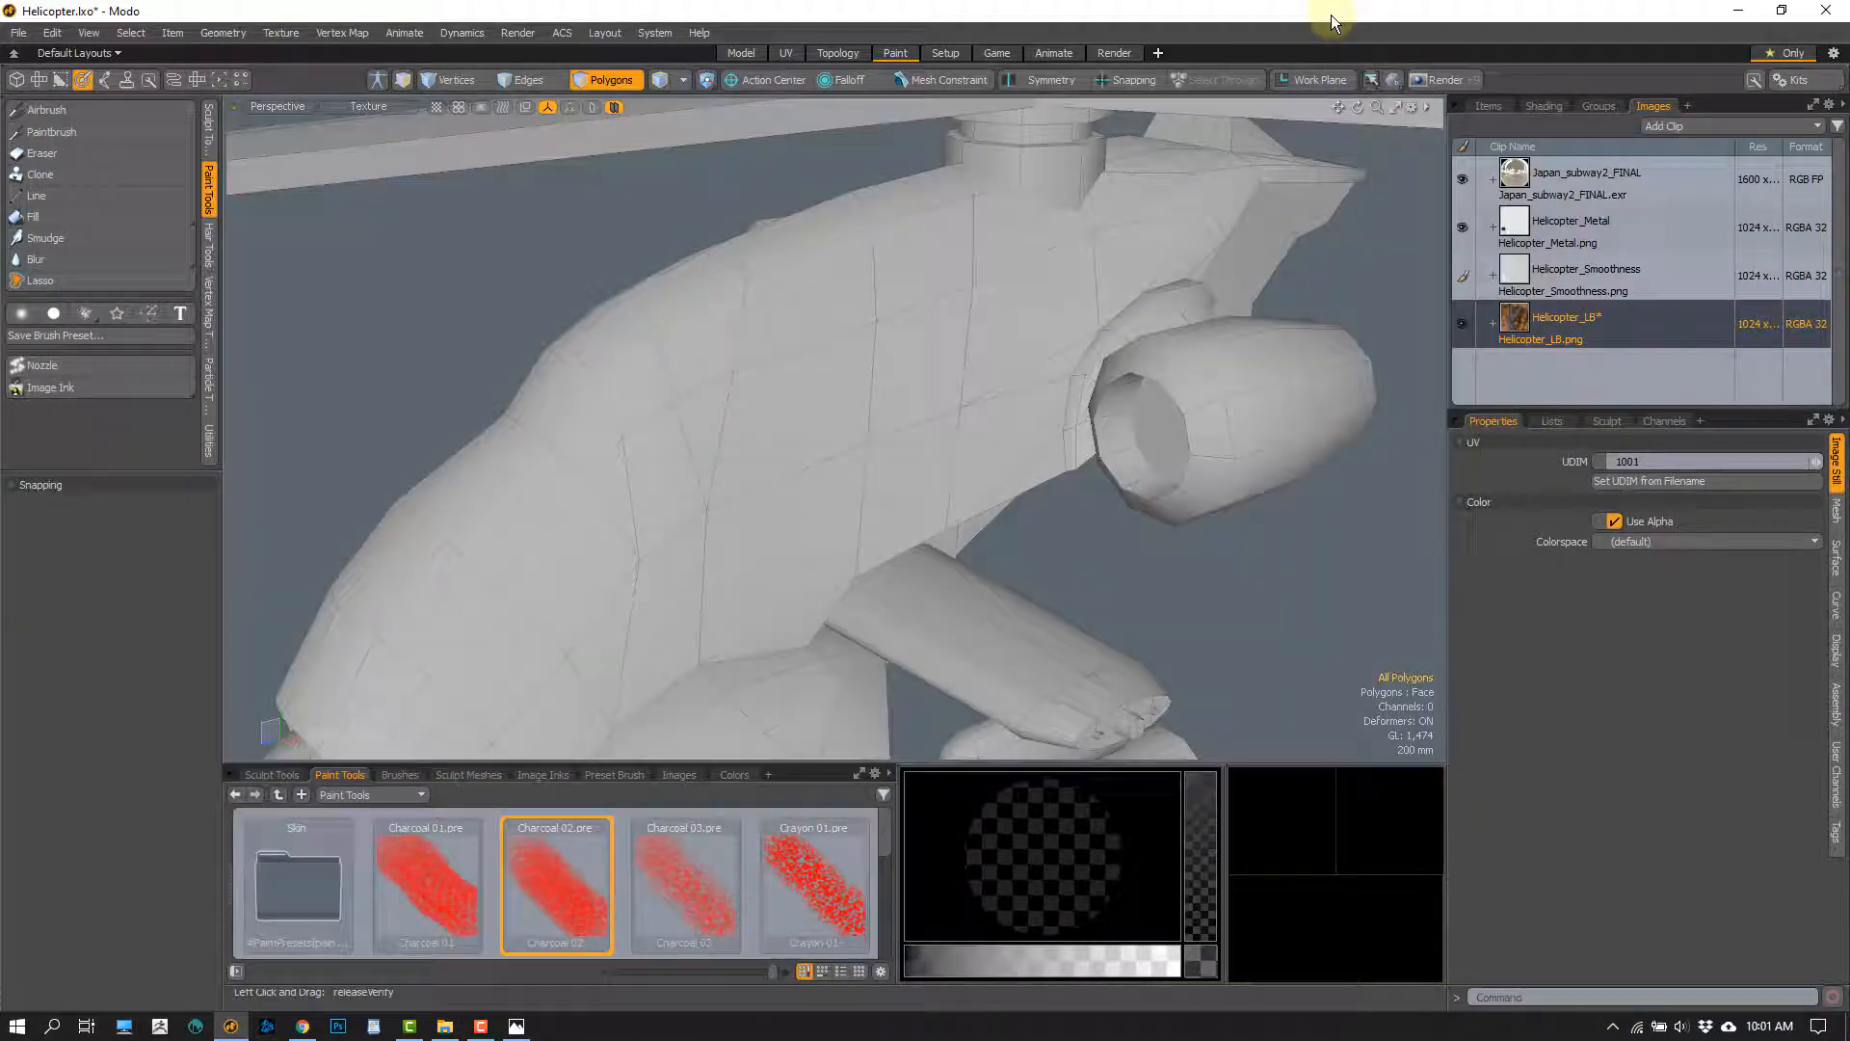
Display the helicopter's shader tree and switch the viewport to Advanced shading
scroll(683, 621, "down", 4)
left_click_drag(680, 602, 732, 559, "alt+shift")
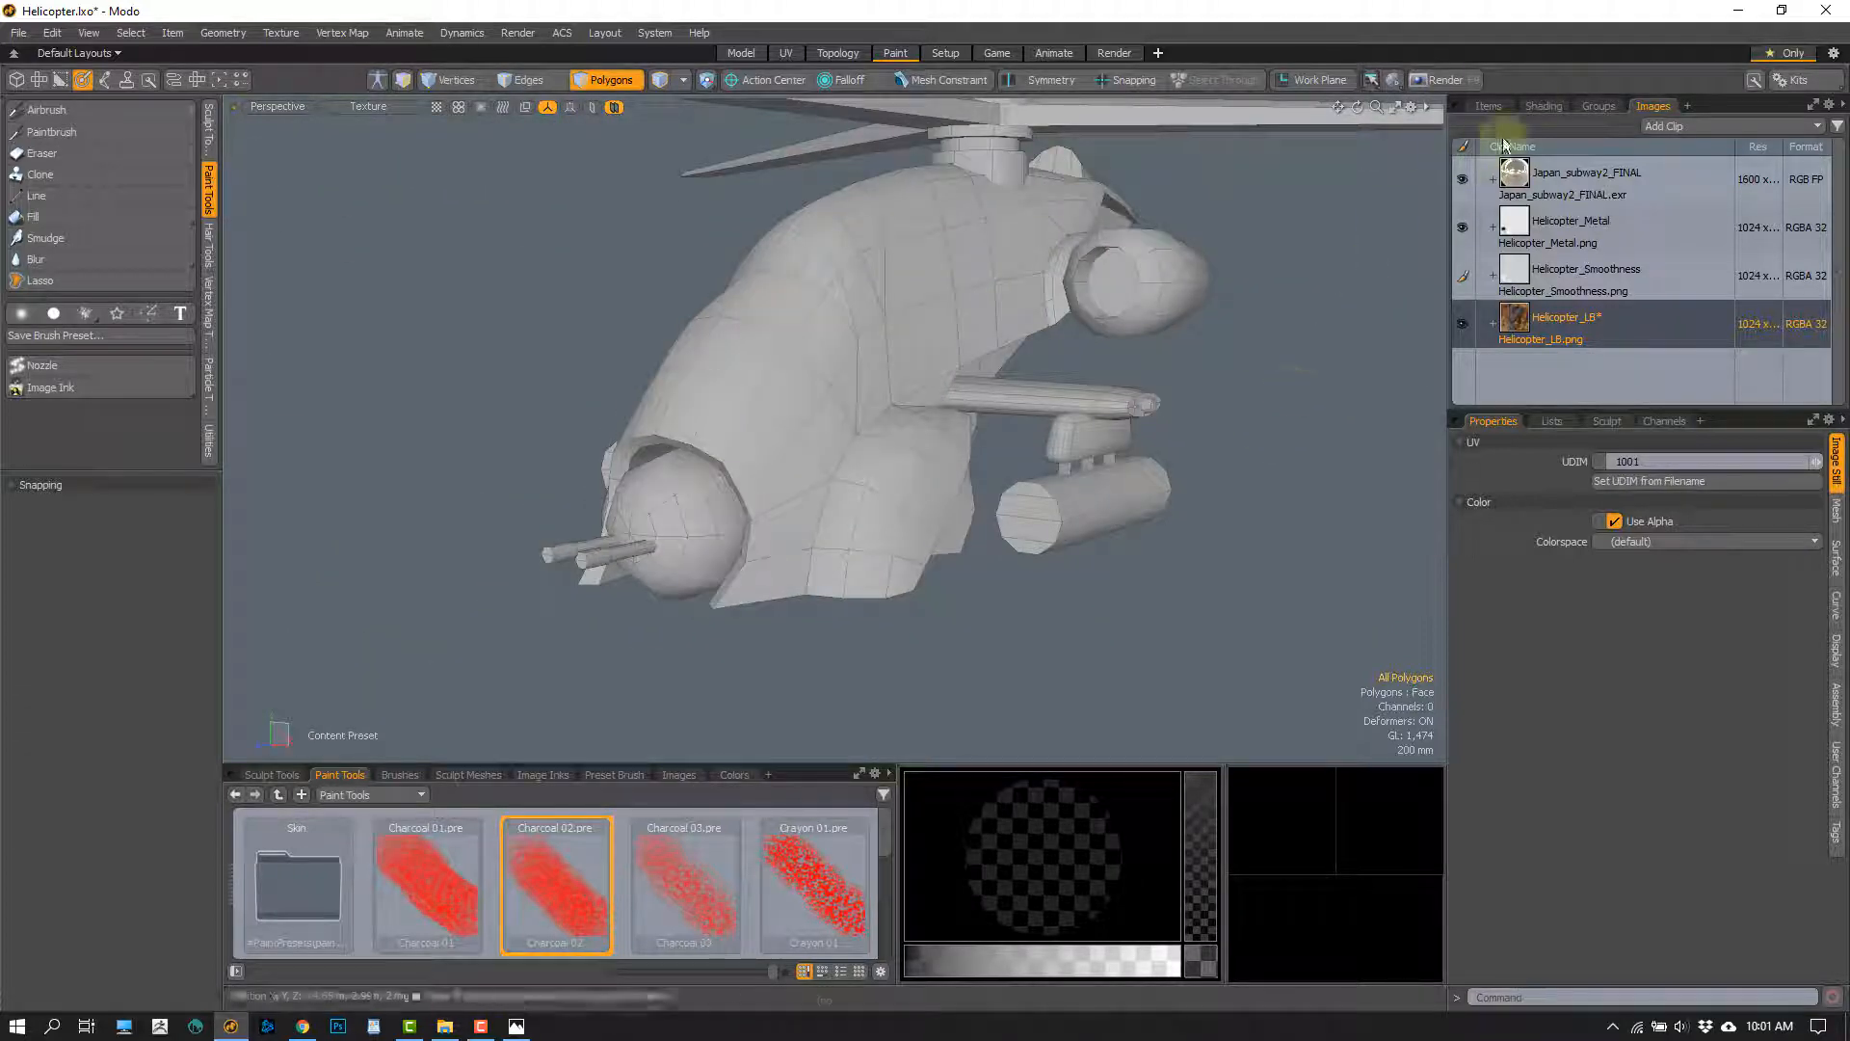
left_click(1540, 107)
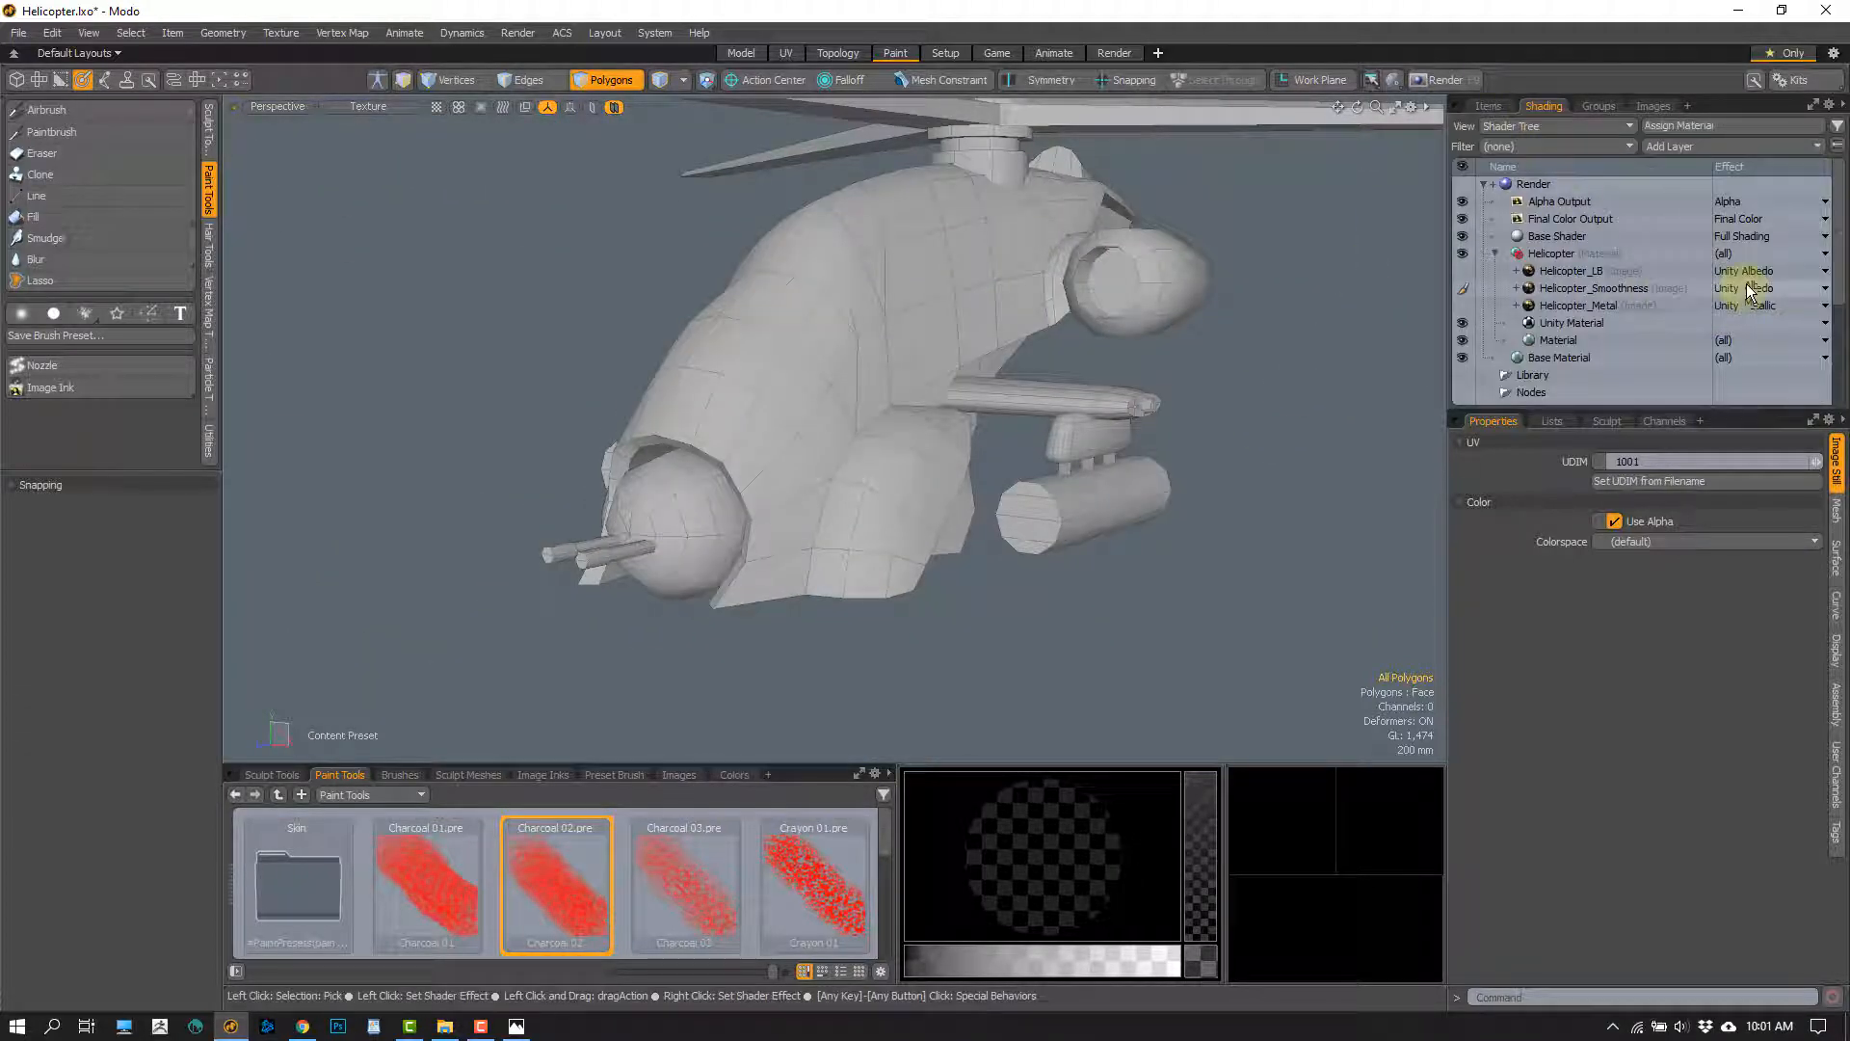
left_click_drag(1321, 384, 1003, 350, "alt")
left_click(364, 107)
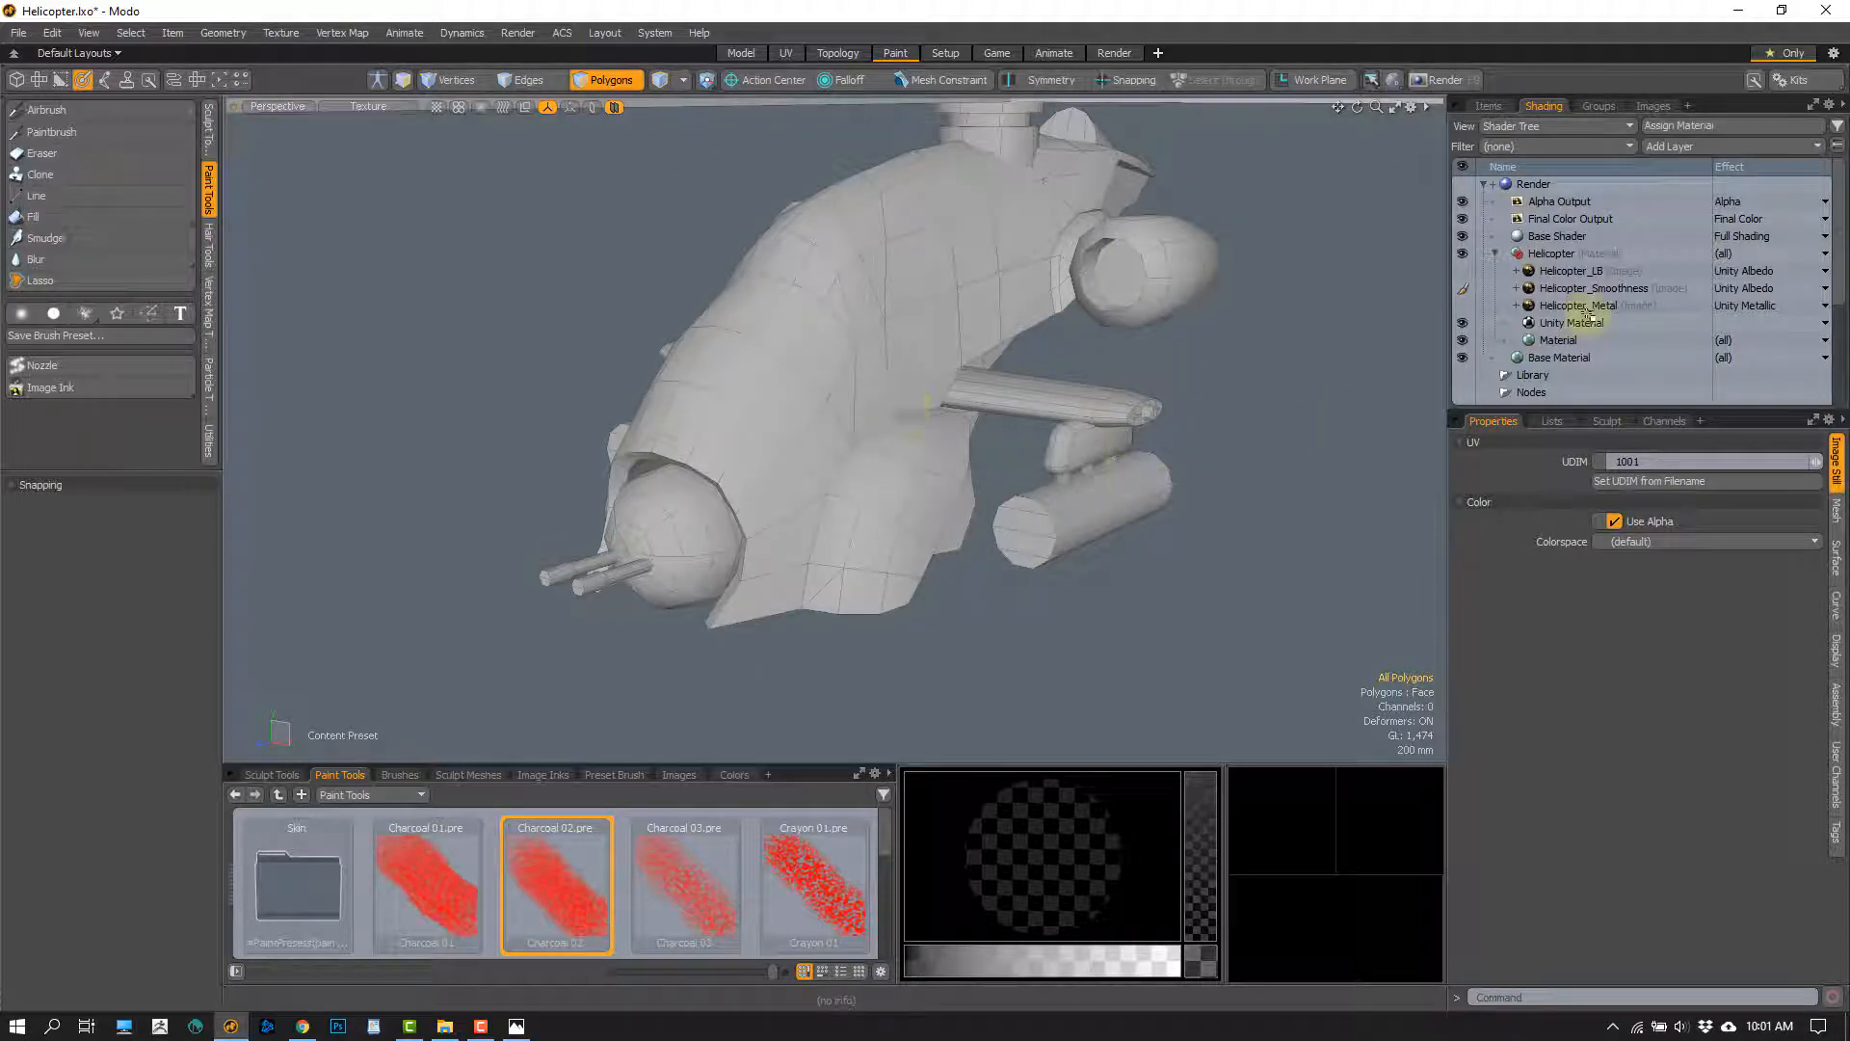
Set the Helicopter_Smoothness layer's effect to Unity Smoothness and enable the Helicopter_LB and Helicopter_Metal layers
left_click(1746, 291)
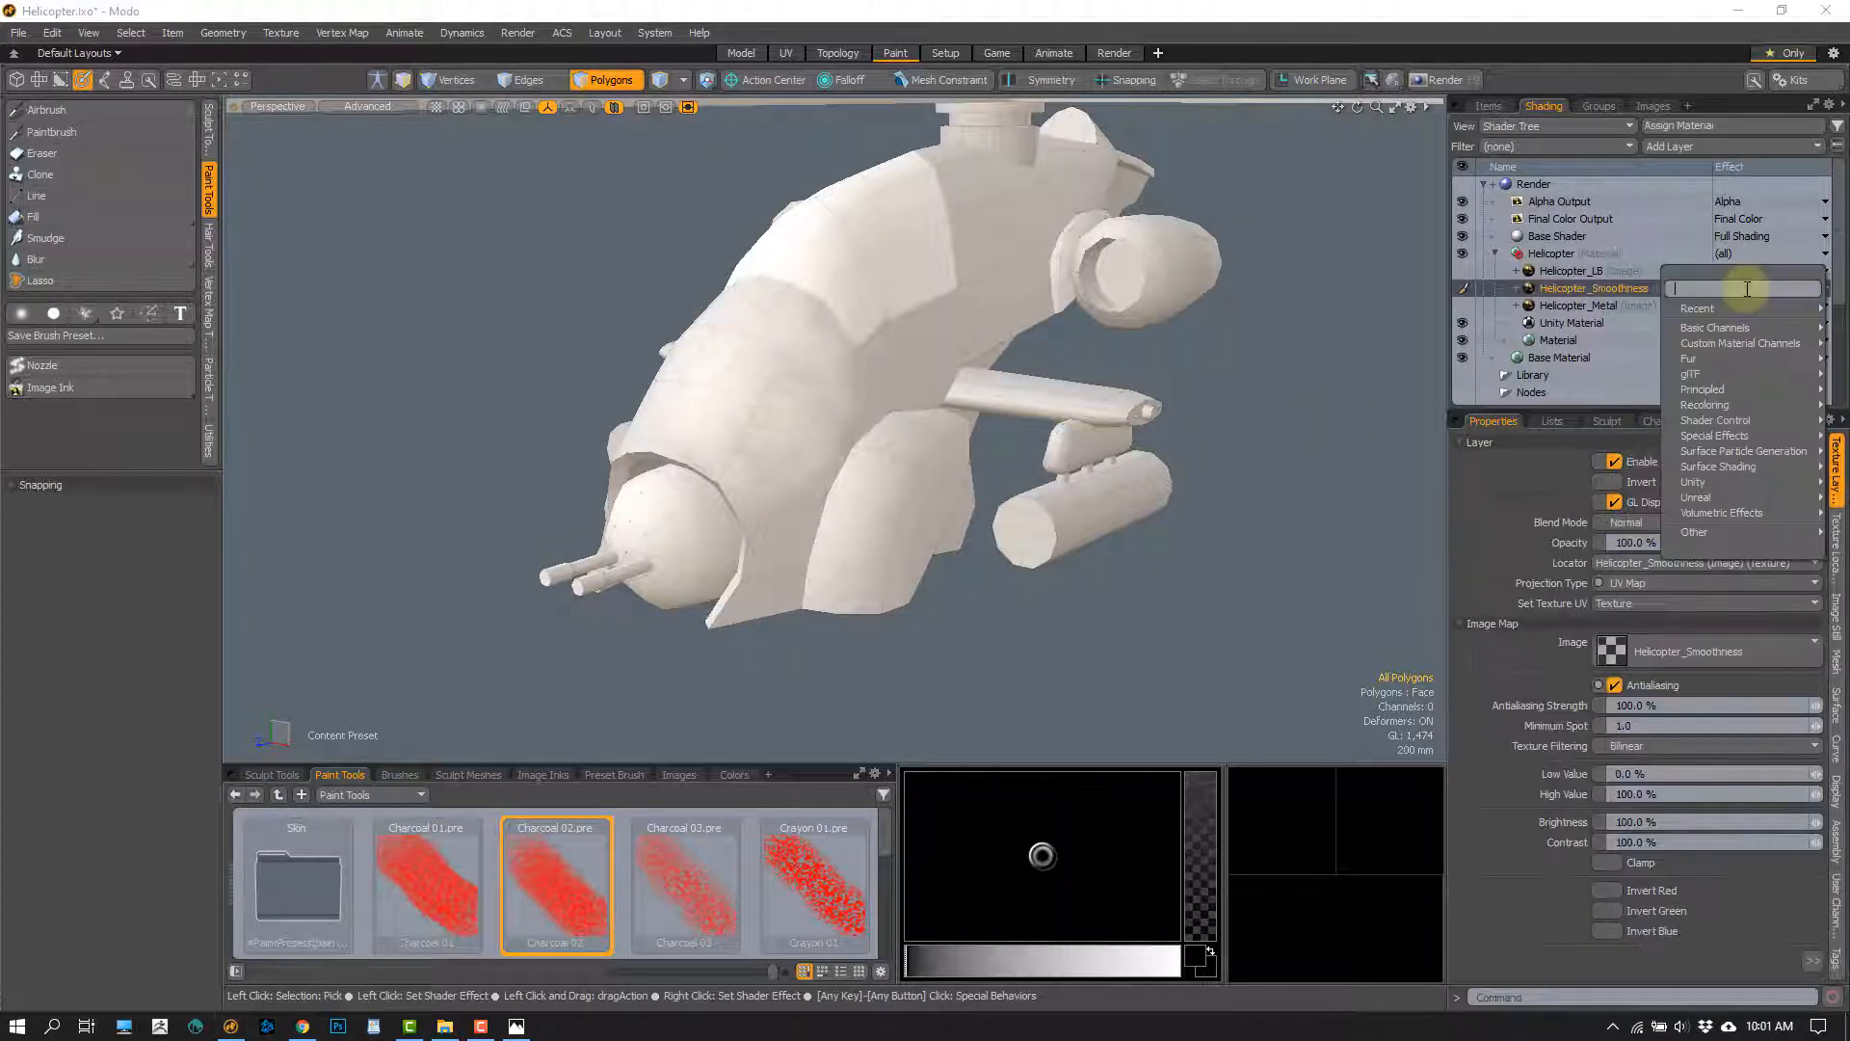
left_click(1666, 314)
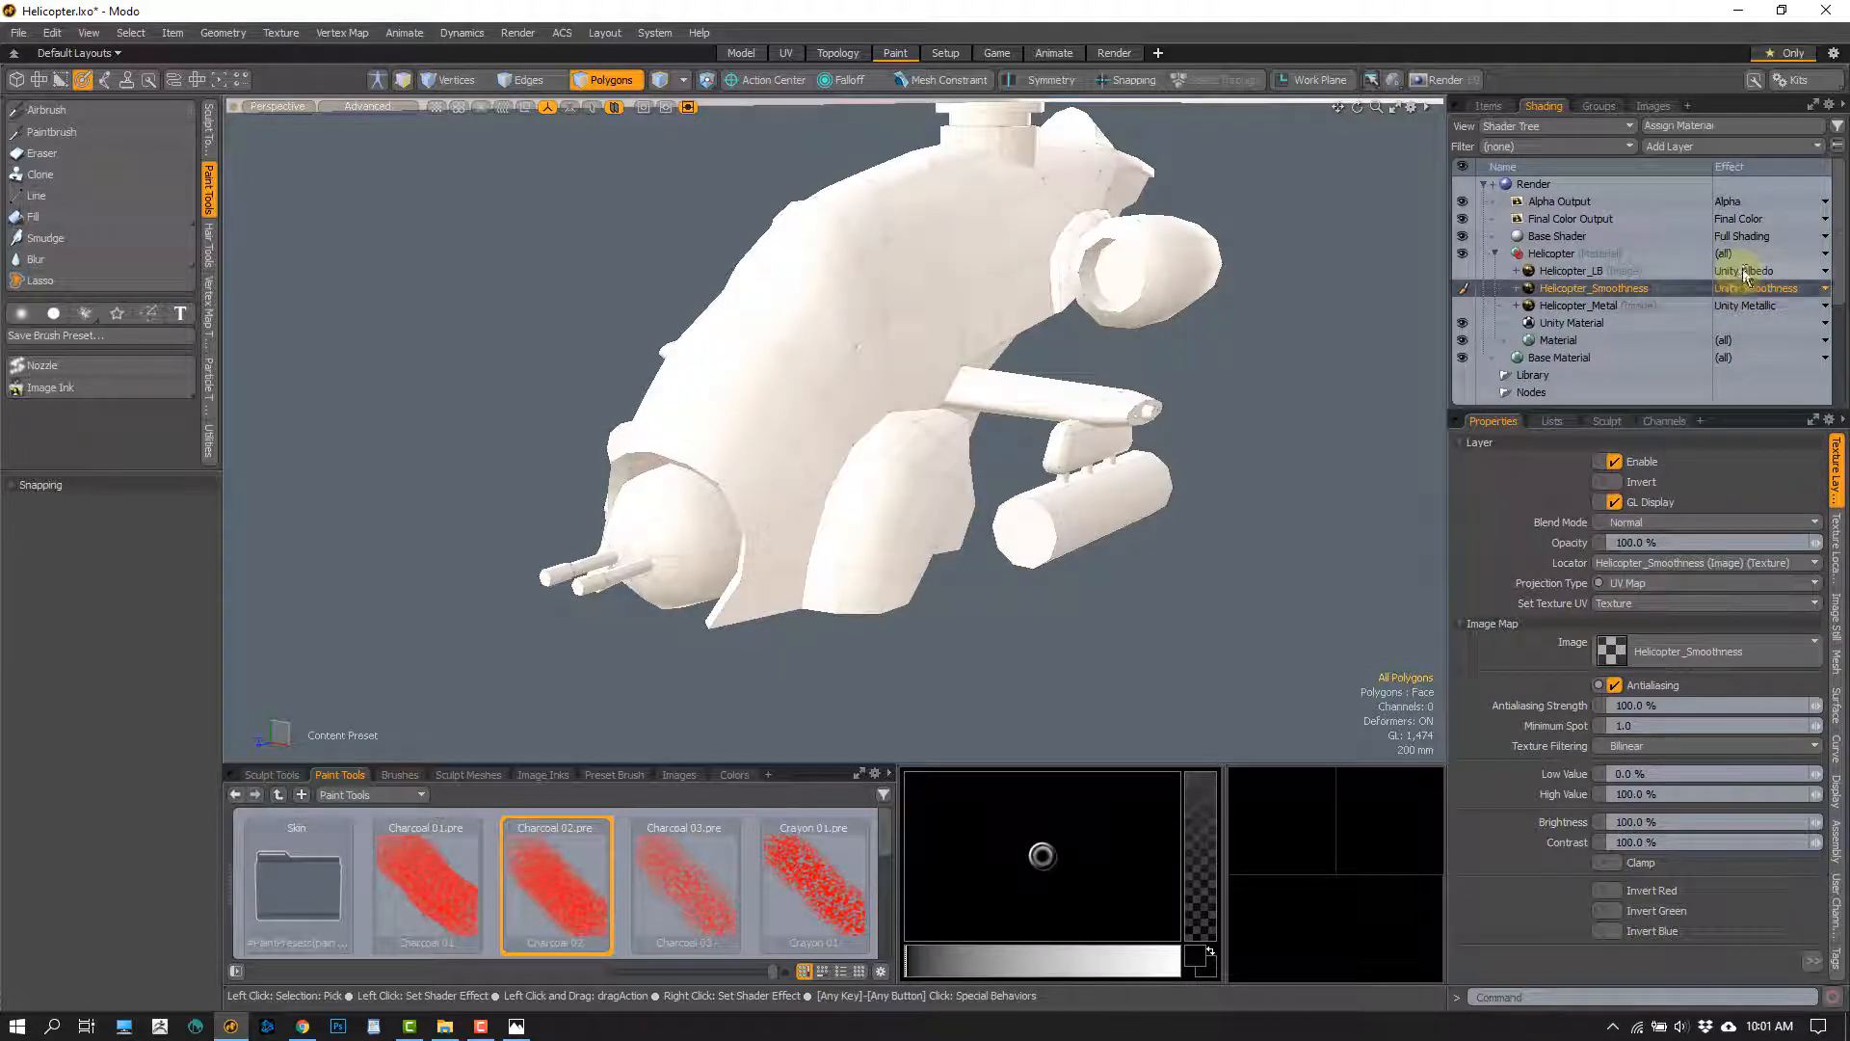
left_click(1754, 270)
left_click(1633, 284)
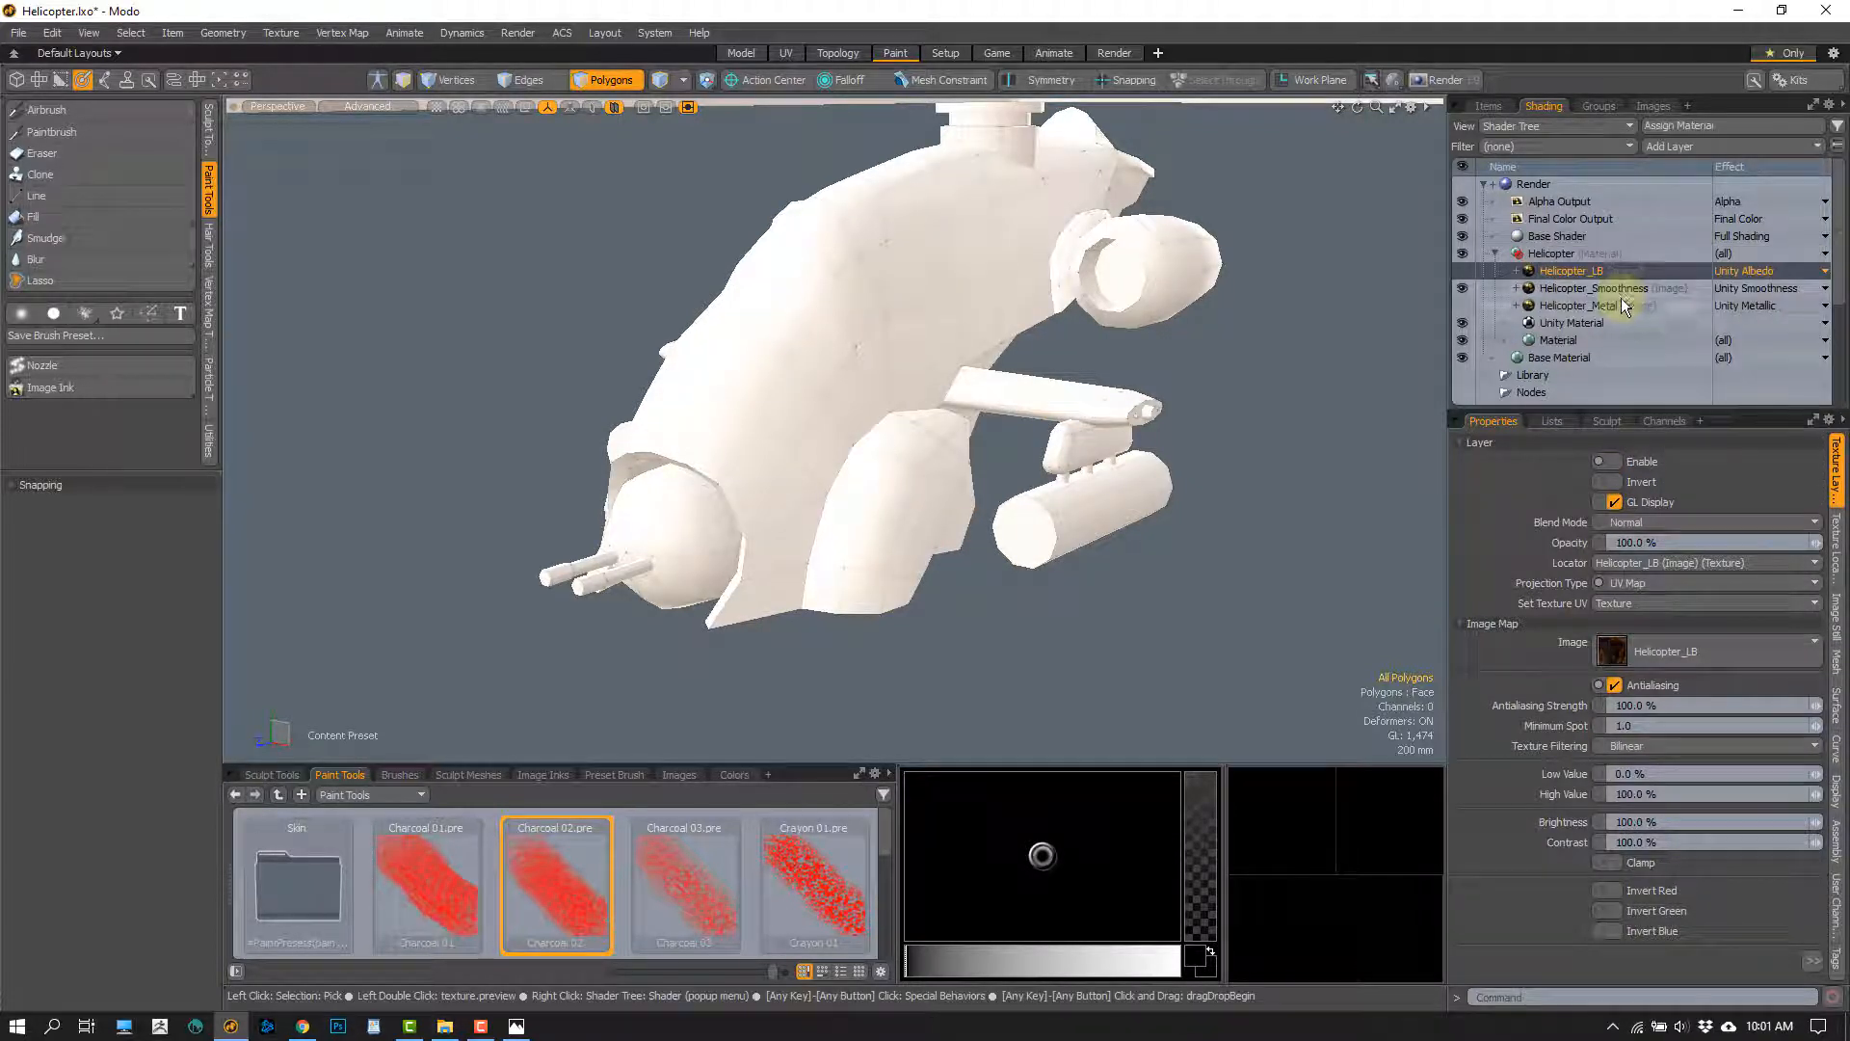
Examine the combined albedo, smoothness and metallic shading on the helicopter's nose, side pod and underside
mouse_move(808, 501)
left_mouse_down("alt")
mouse_move(727, 529)
mouse_move(849, 479)
mouse_move(714, 466)
mouse_move(777, 494)
mouse_move(834, 433)
mouse_move(789, 467)
mouse_move(838, 366)
mouse_move(876, 479)
mouse_move(825, 467)
left_mouse_up("alt")
scroll(771, 507, "up", 4)
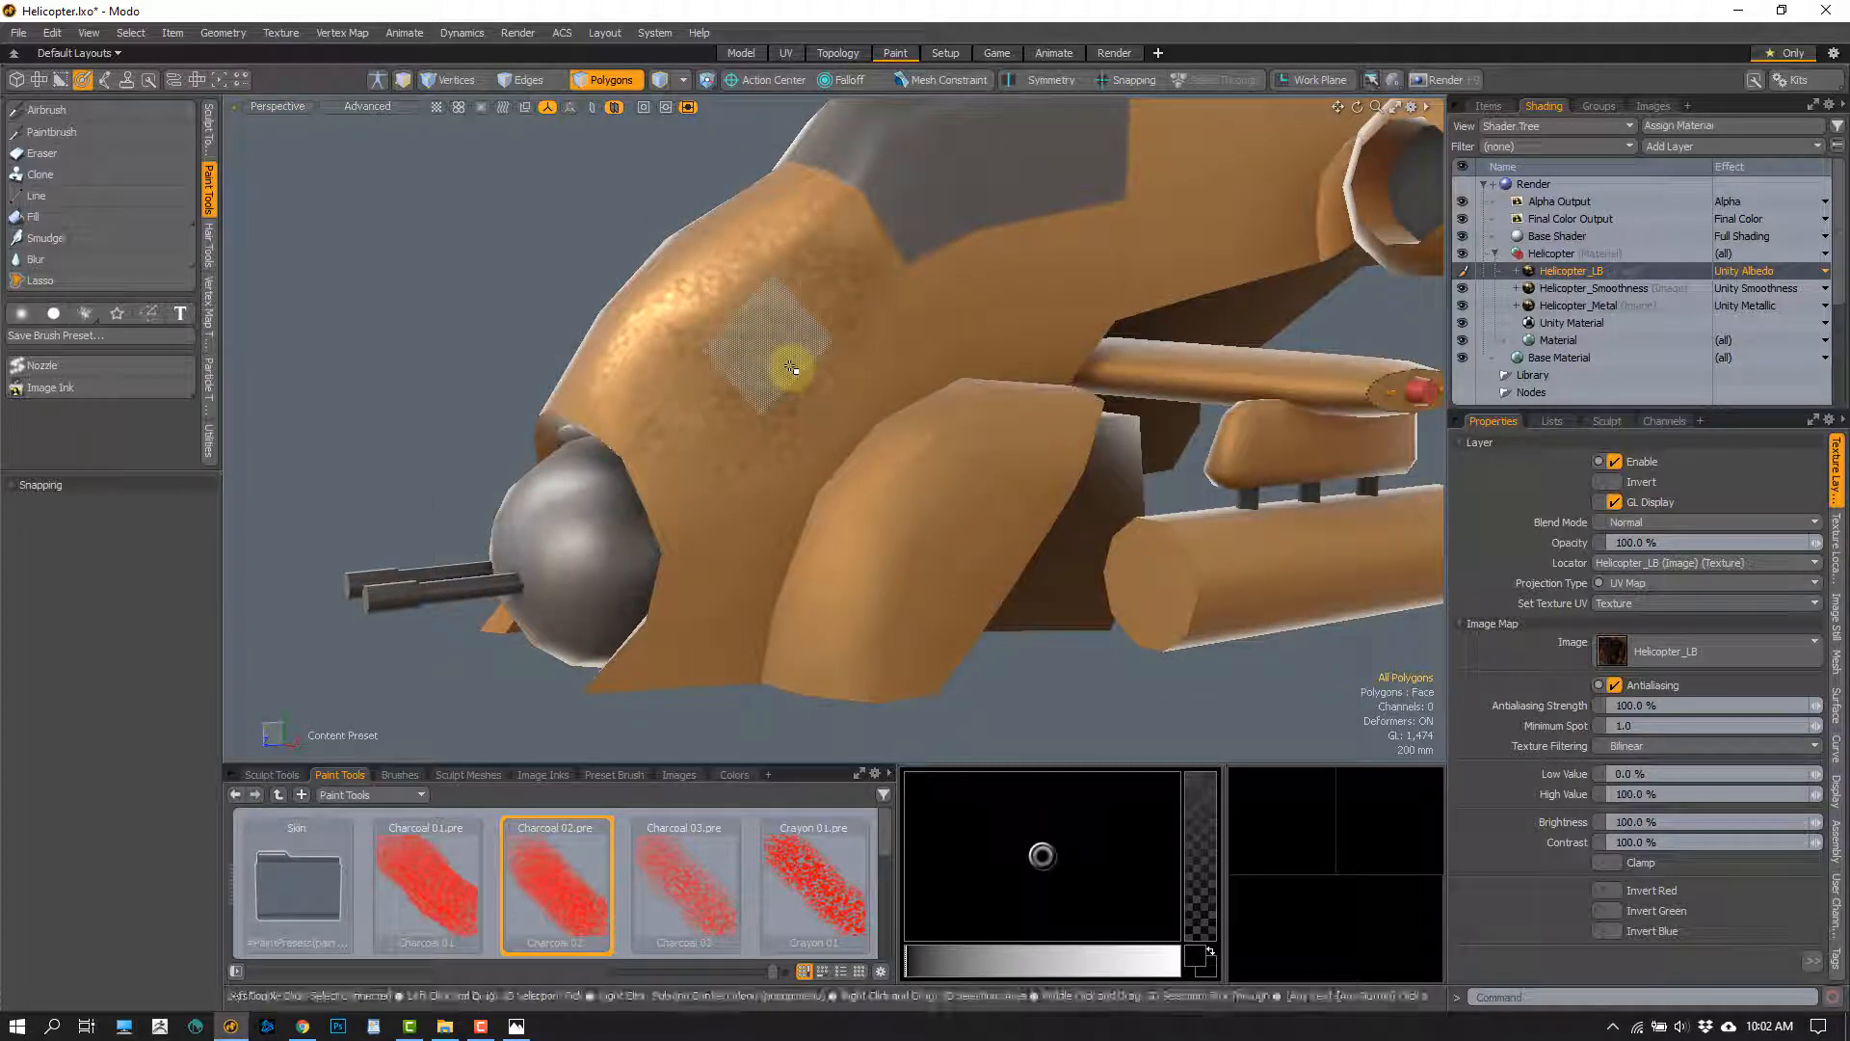
mouse_move(880, 529)
left_mouse_down("alt")
mouse_move(826, 524)
mouse_move(967, 451)
left_mouse_up("alt")
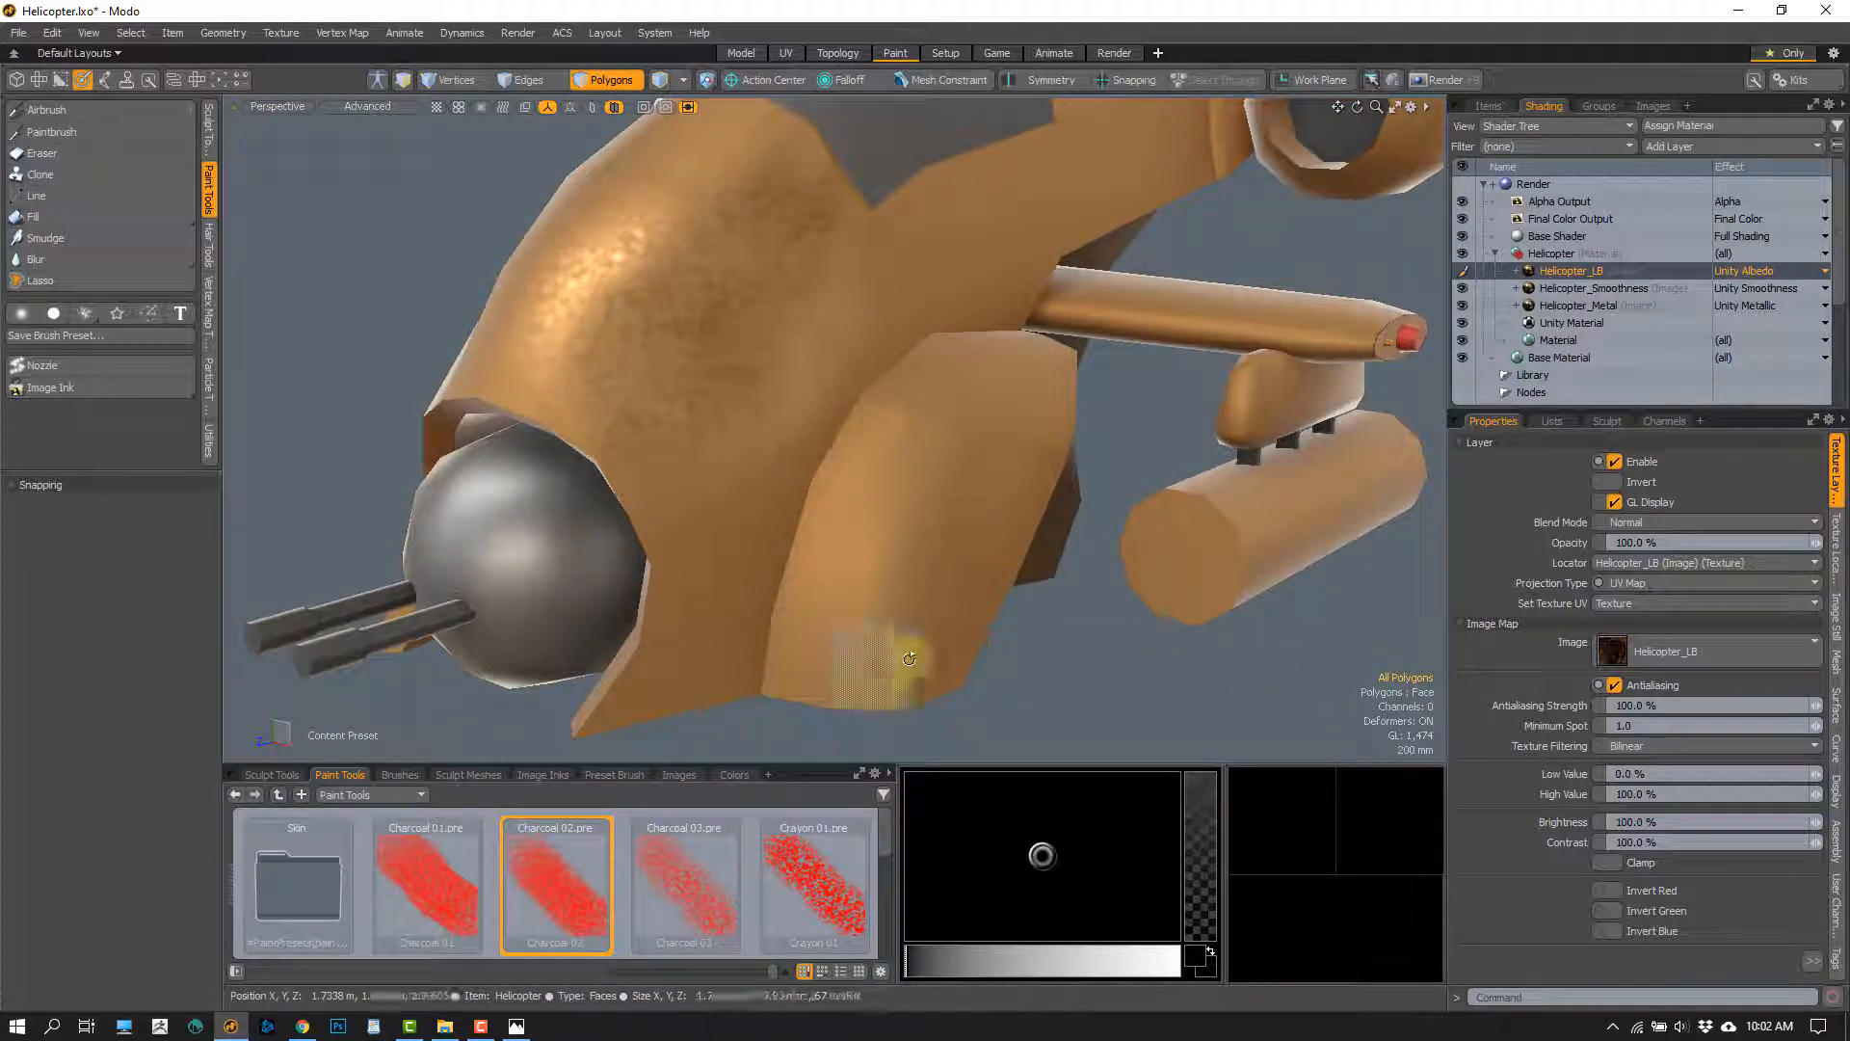
scroll(909, 658, "down", 5)
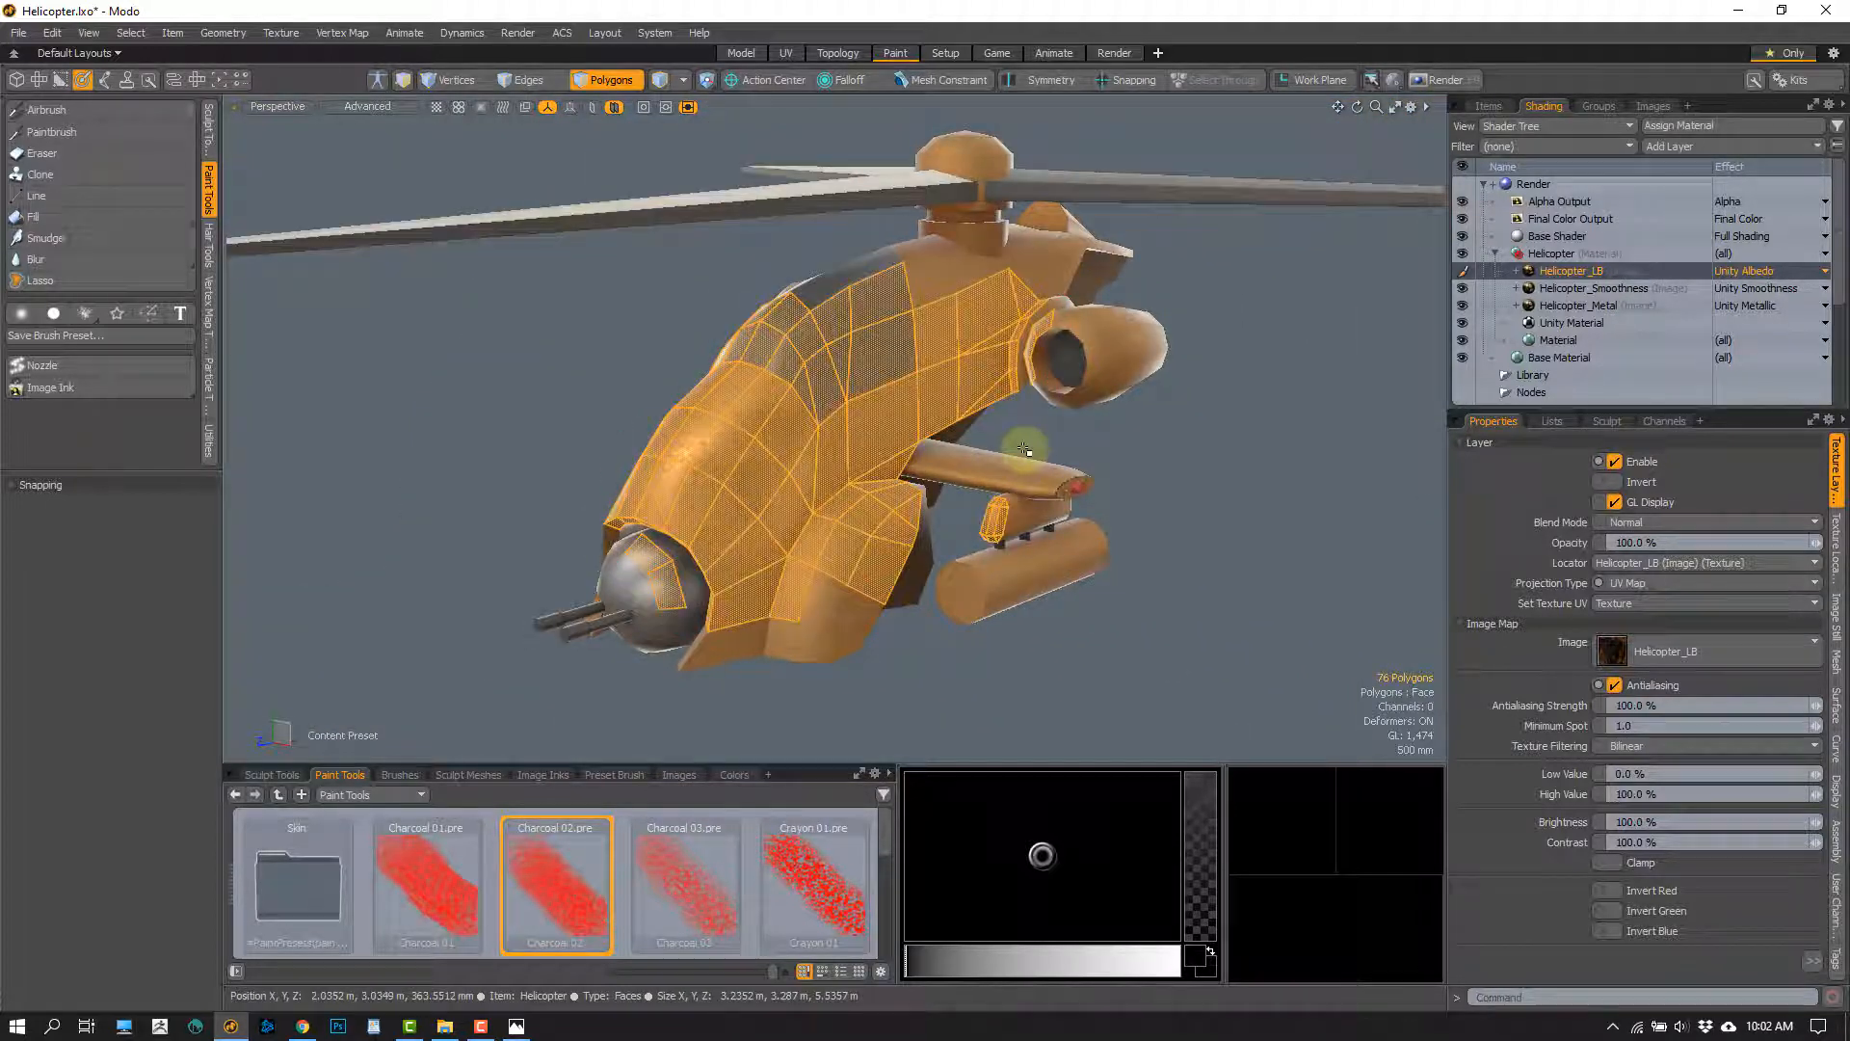
scroll(747, 520, "up", 4)
left_click_drag(776, 594, 929, 374, "alt")
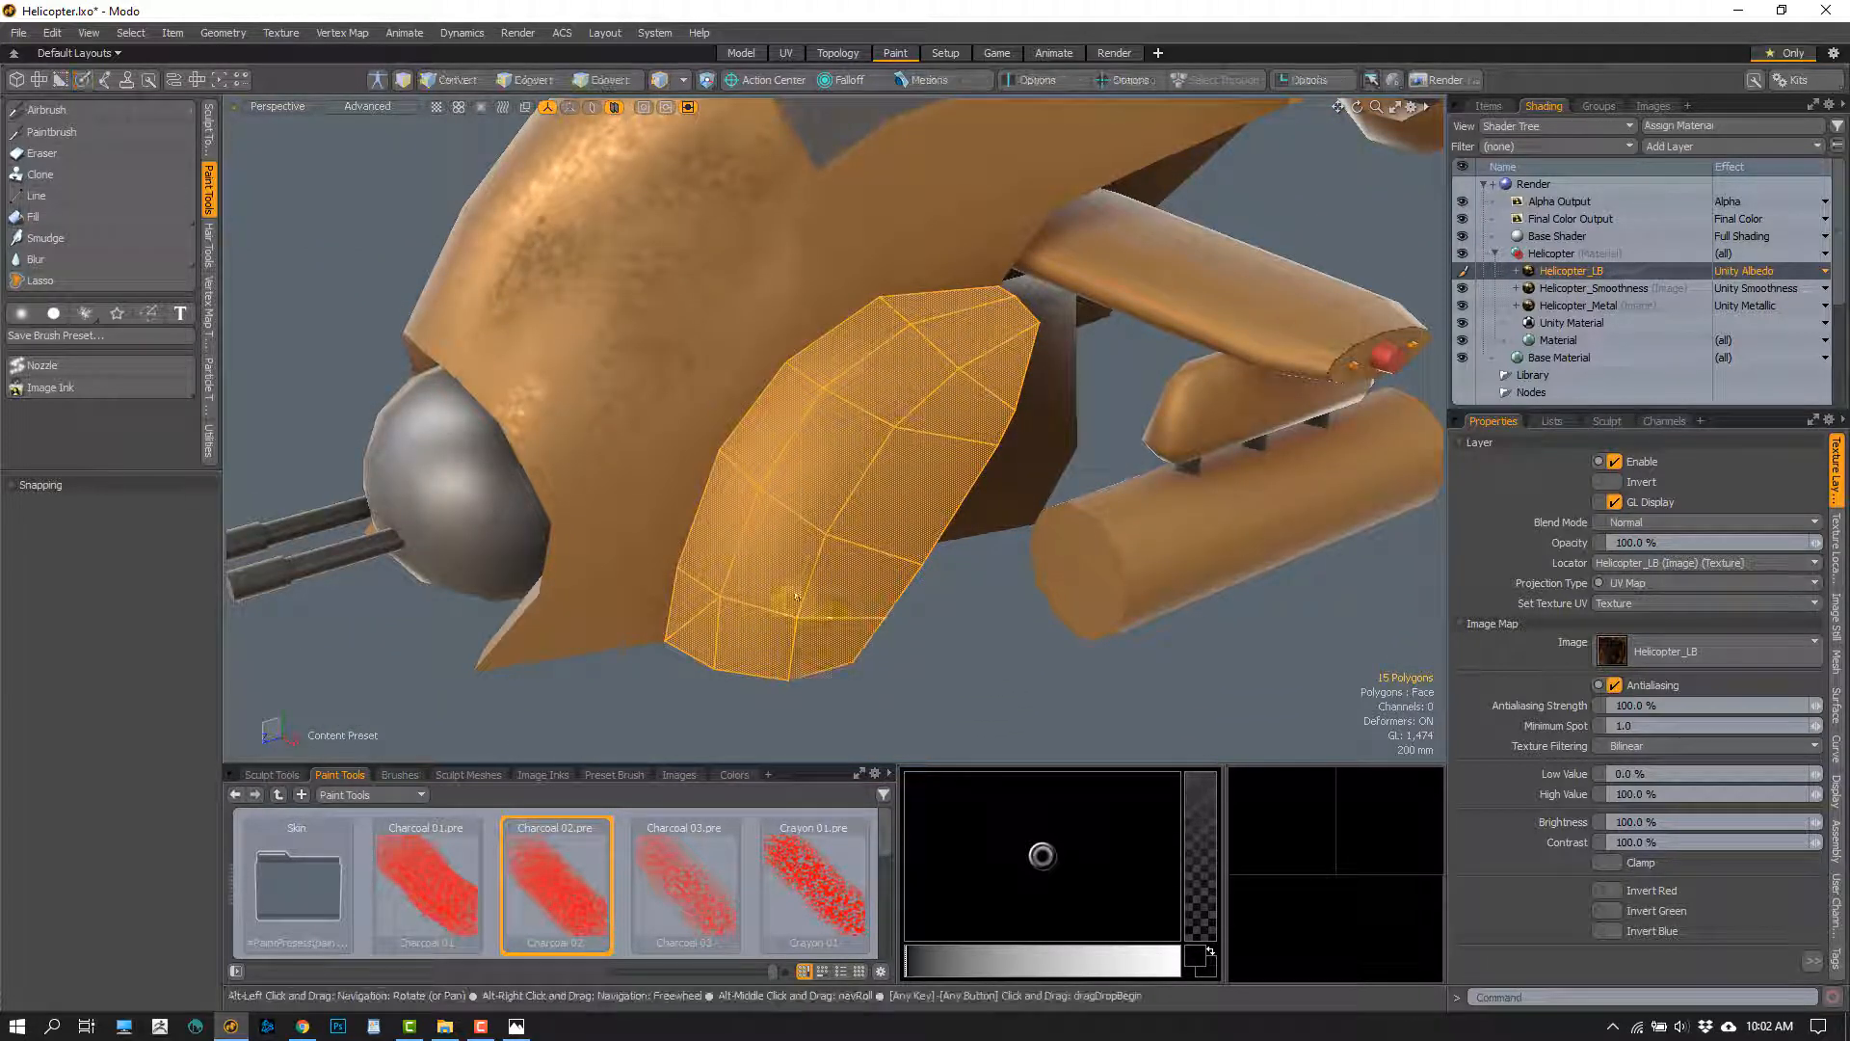
left_click_drag(796, 596, 884, 558, "alt")
left_click(948, 610)
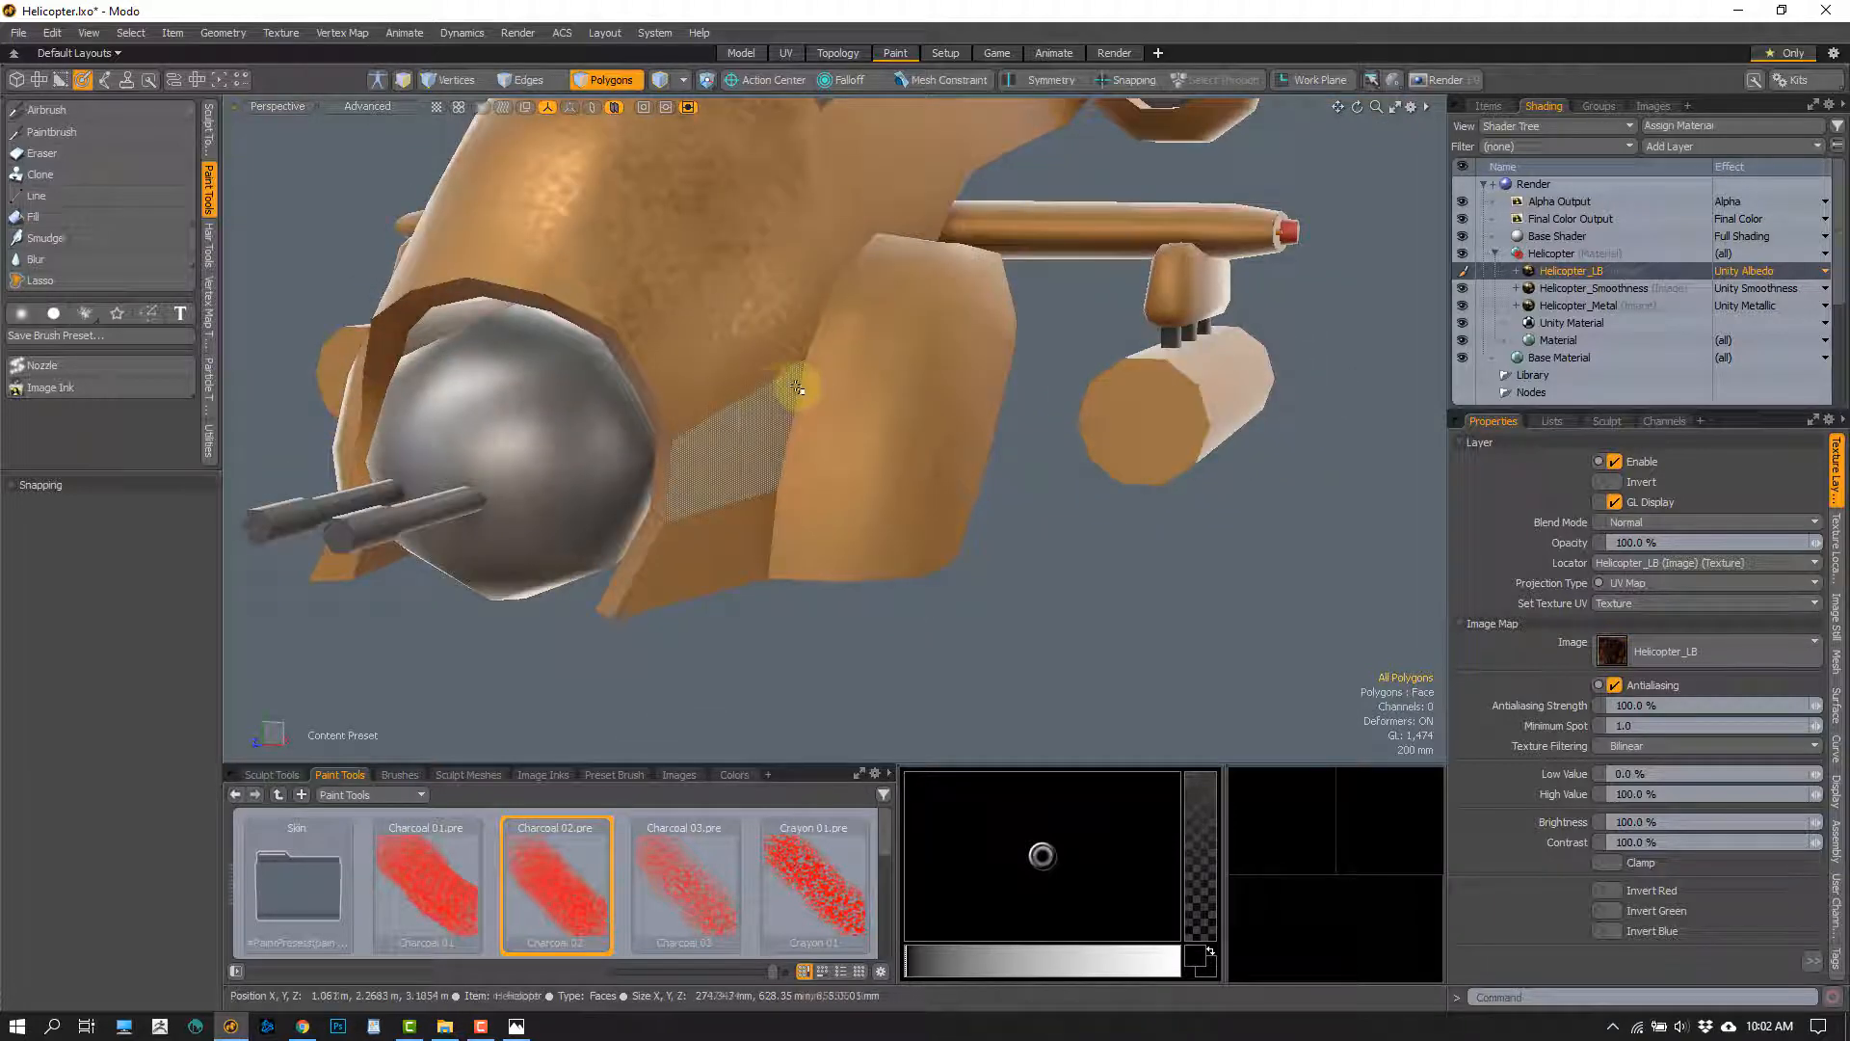
left_click_drag(789, 461, 847, 237, "alt")
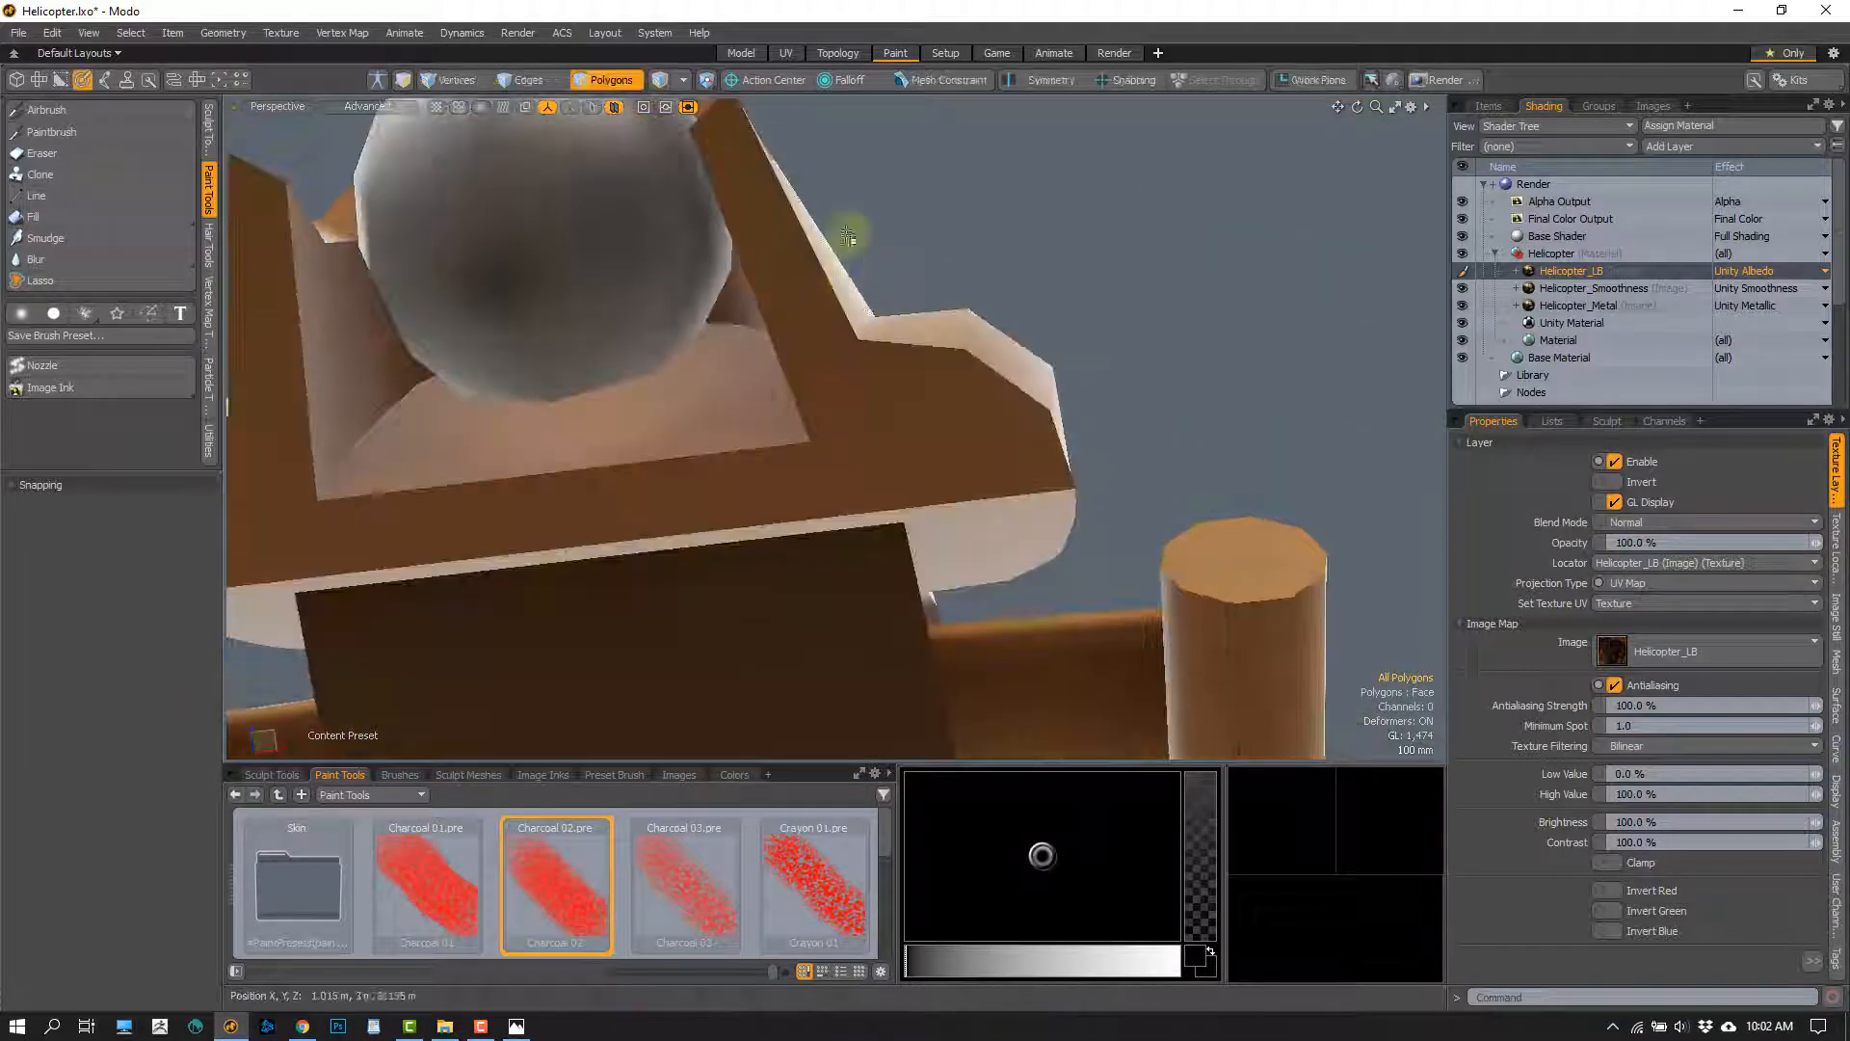
left_click_drag(897, 297, 758, 517, "alt")
Examine the shaded helicopter as a whole from above and from the front
scroll(756, 524, "down", 8)
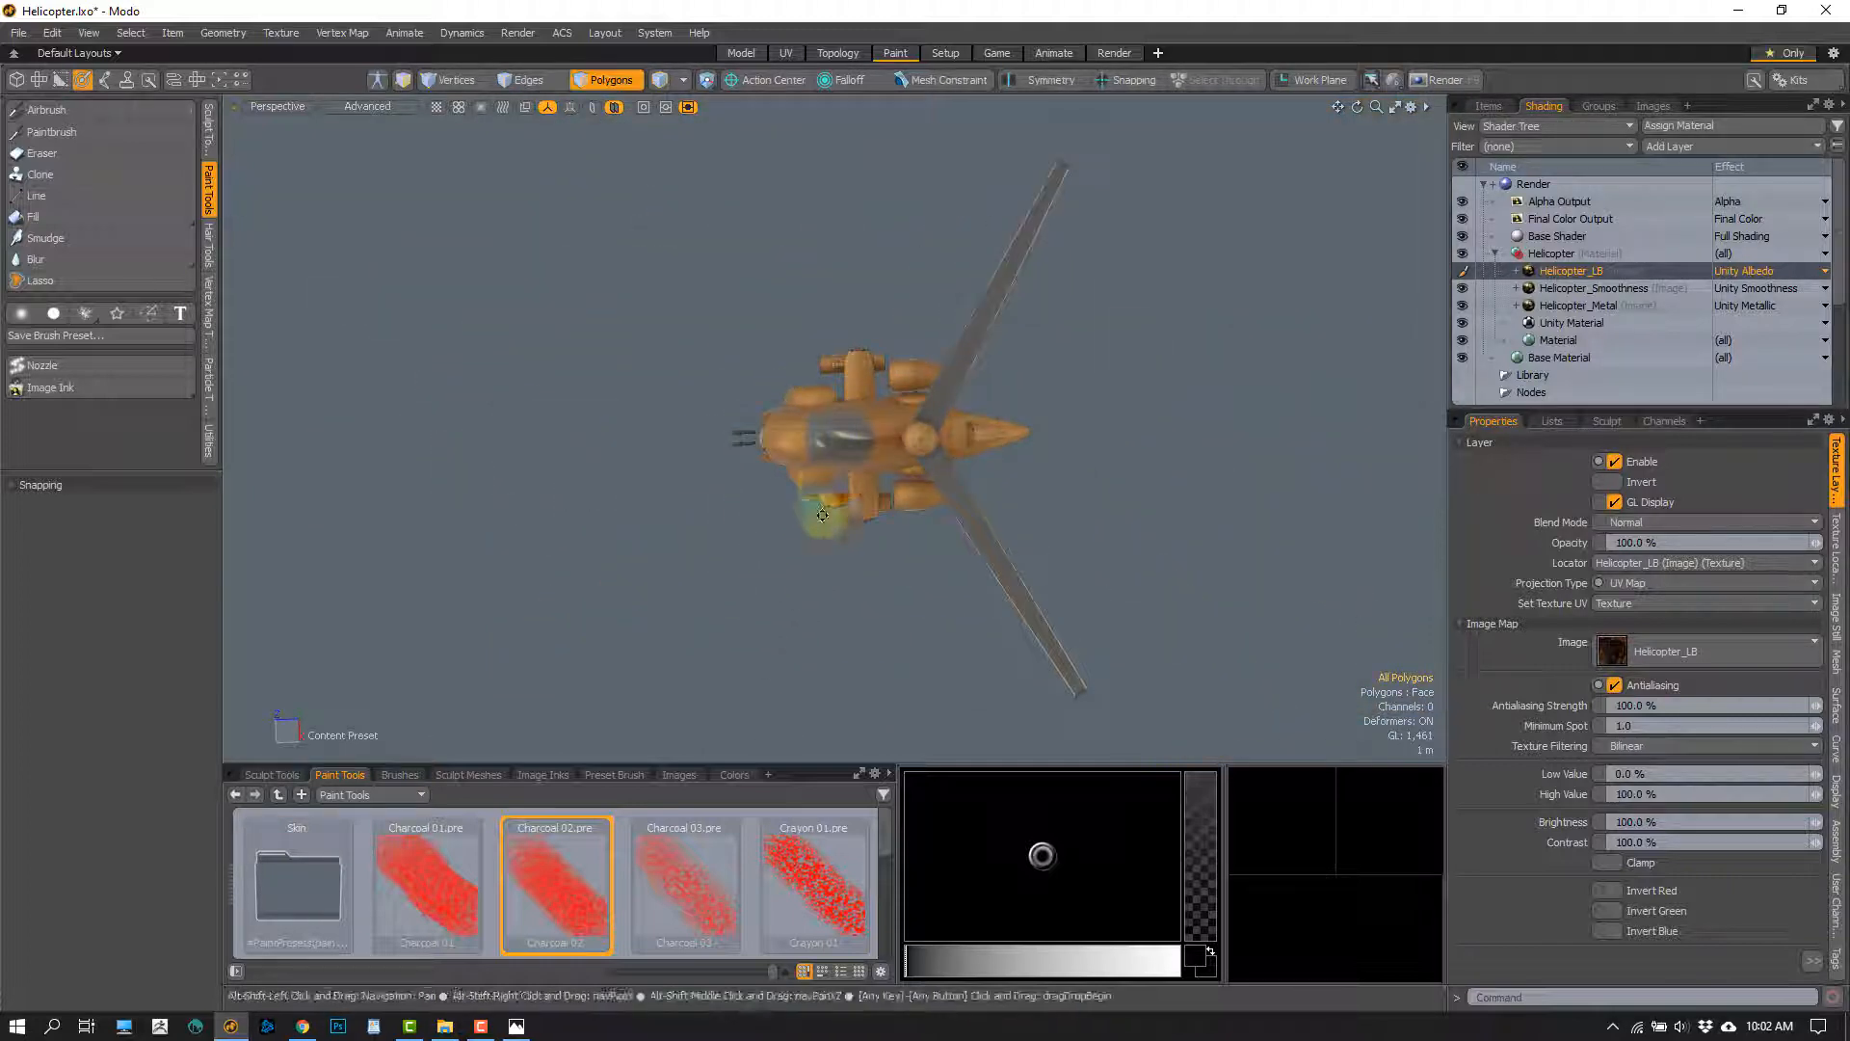
mouse_move(822, 514)
left_mouse_down("alt+shift")
mouse_move(1255, 524)
mouse_move(557, 523)
mouse_move(318, 546)
mouse_move(479, 537)
mouse_move(755, 421)
mouse_move(770, 500)
mouse_move(731, 475)
mouse_move(759, 496)
mouse_move(764, 437)
mouse_move(880, 360)
mouse_move(838, 520)
left_mouse_up("alt+shift")
scroll(755, 421, "up", 5)
scroll(732, 475, "up", 4)
scroll(759, 496, "up", 3)
scroll(760, 496, "down", 6)
double_click(859, 455)
left_click(853, 472)
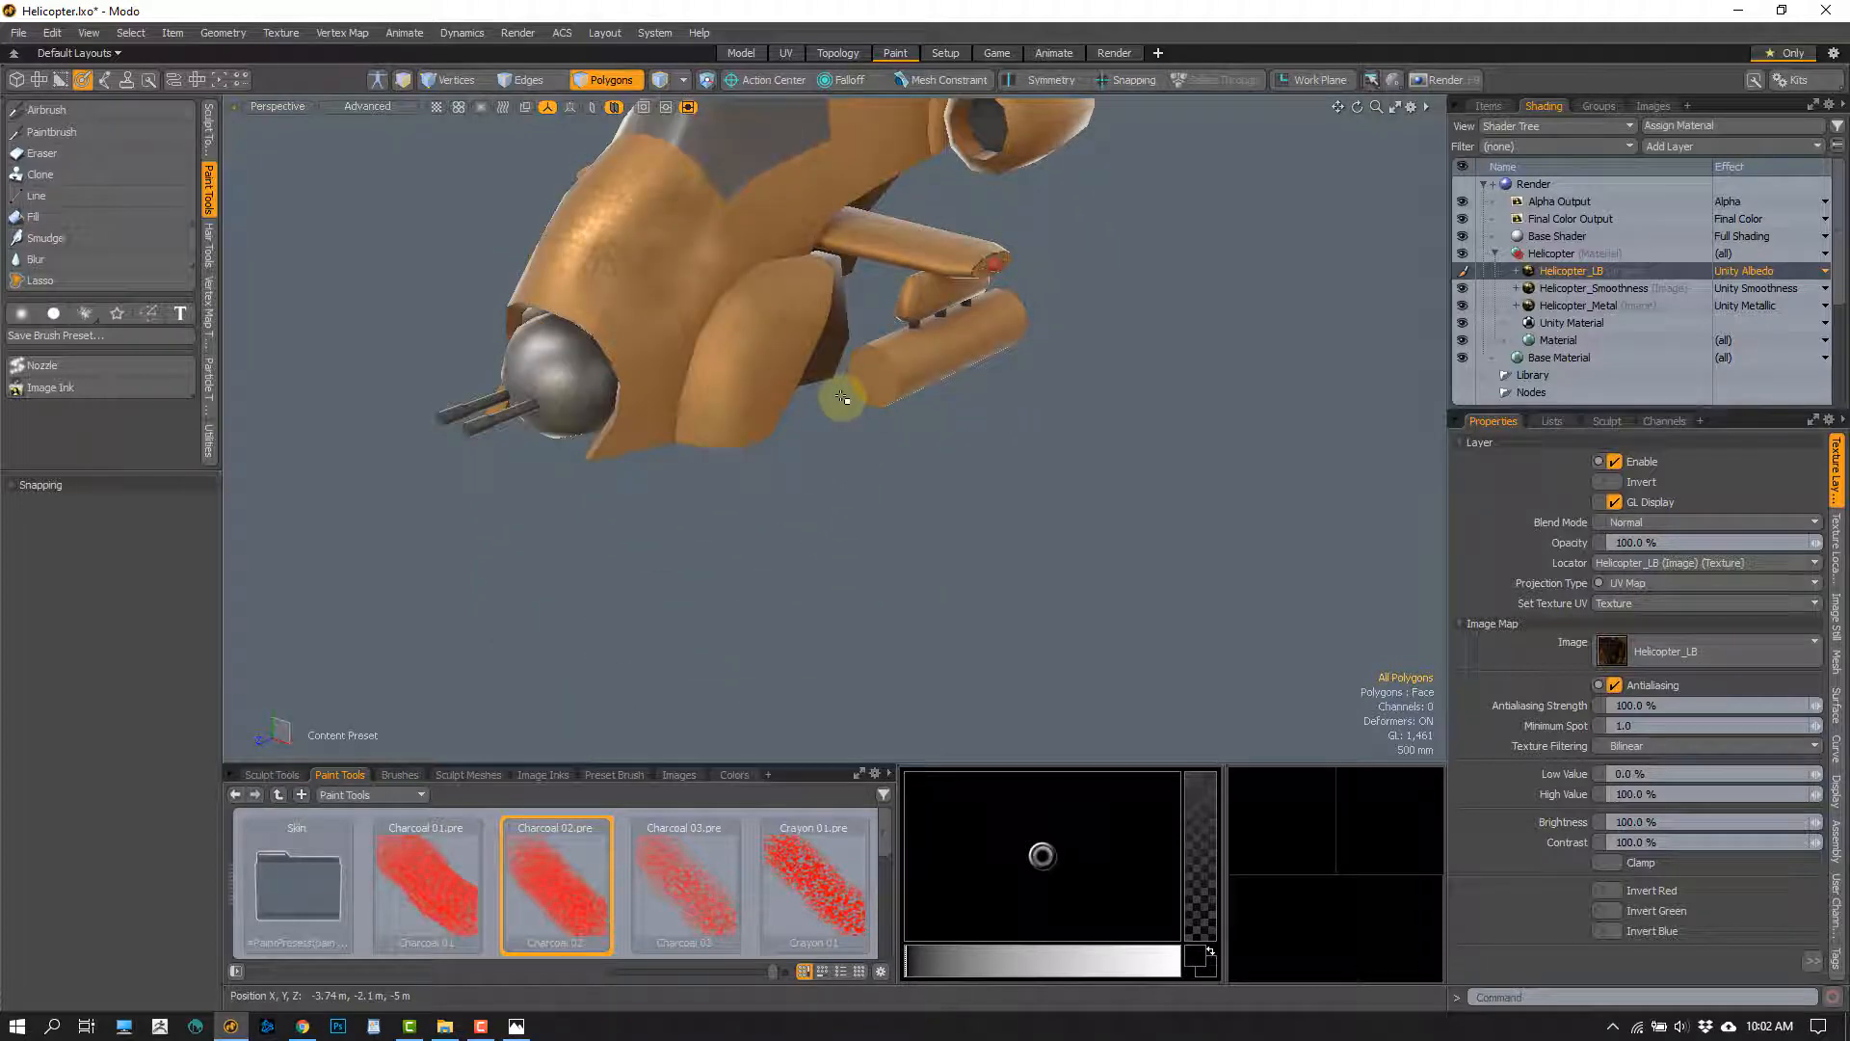
Inspect the canopy, engine and side pod, comparing the plain surfaces with the speckled wear on the nose up close
left_click_drag(913, 467, 927, 357, "alt")
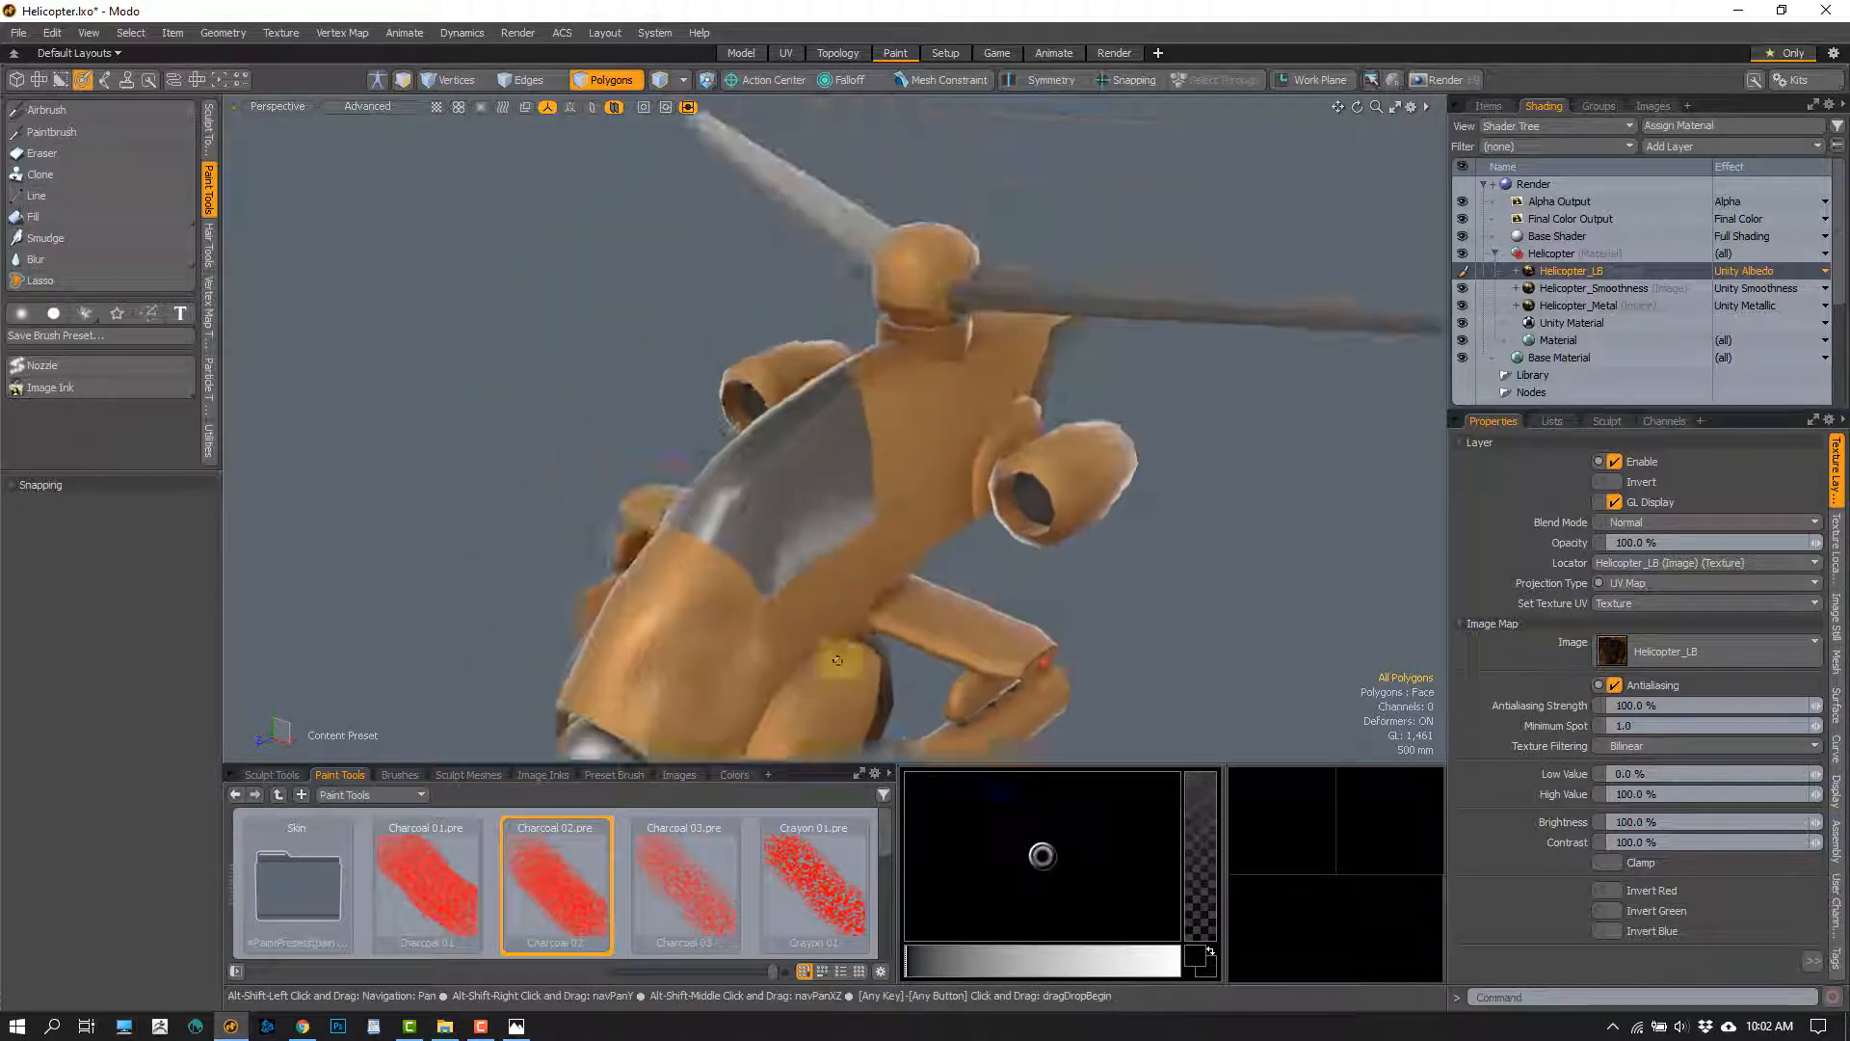
scroll(933, 332, "up", 3)
right_click_drag(854, 305, 875, 285)
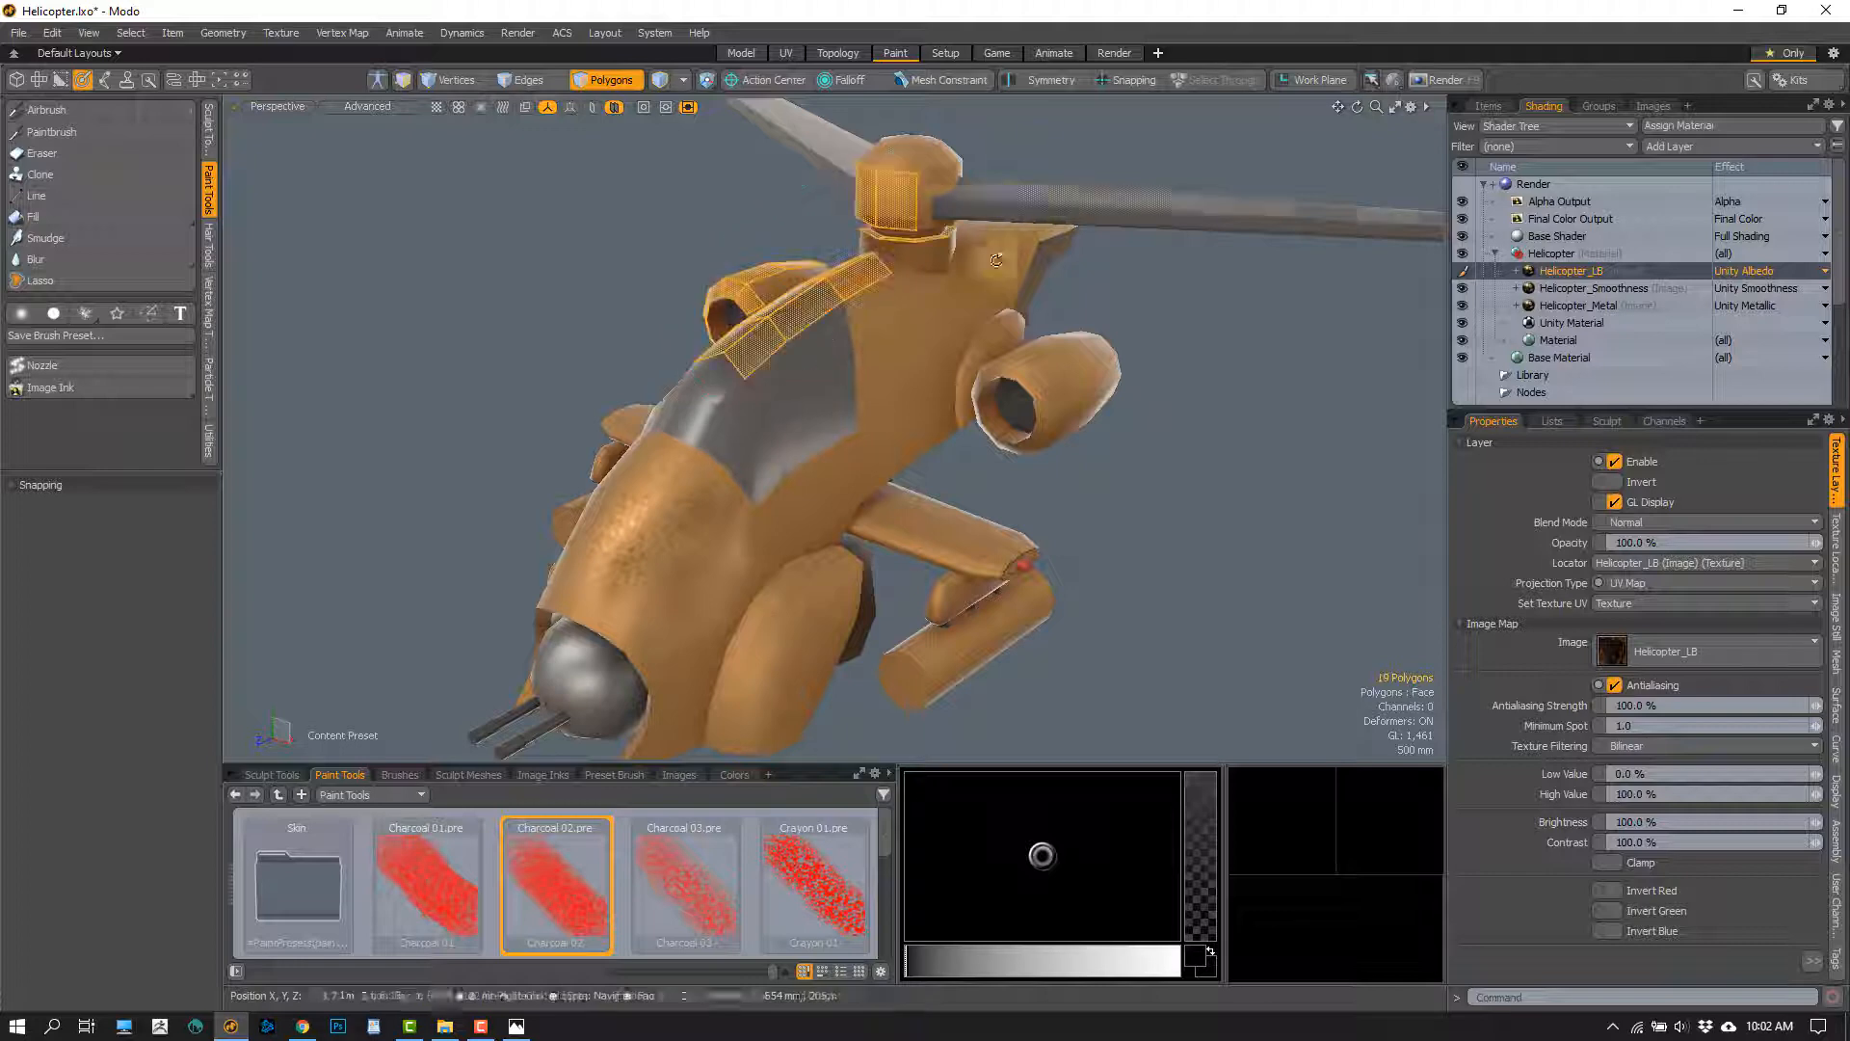
mouse_move(981, 247)
left_mouse_down("alt")
mouse_move(813, 338)
mouse_move(898, 441)
left_mouse_up("alt")
left_click_drag(798, 270, 845, 392, "alt")
scroll(941, 466, "up", 3)
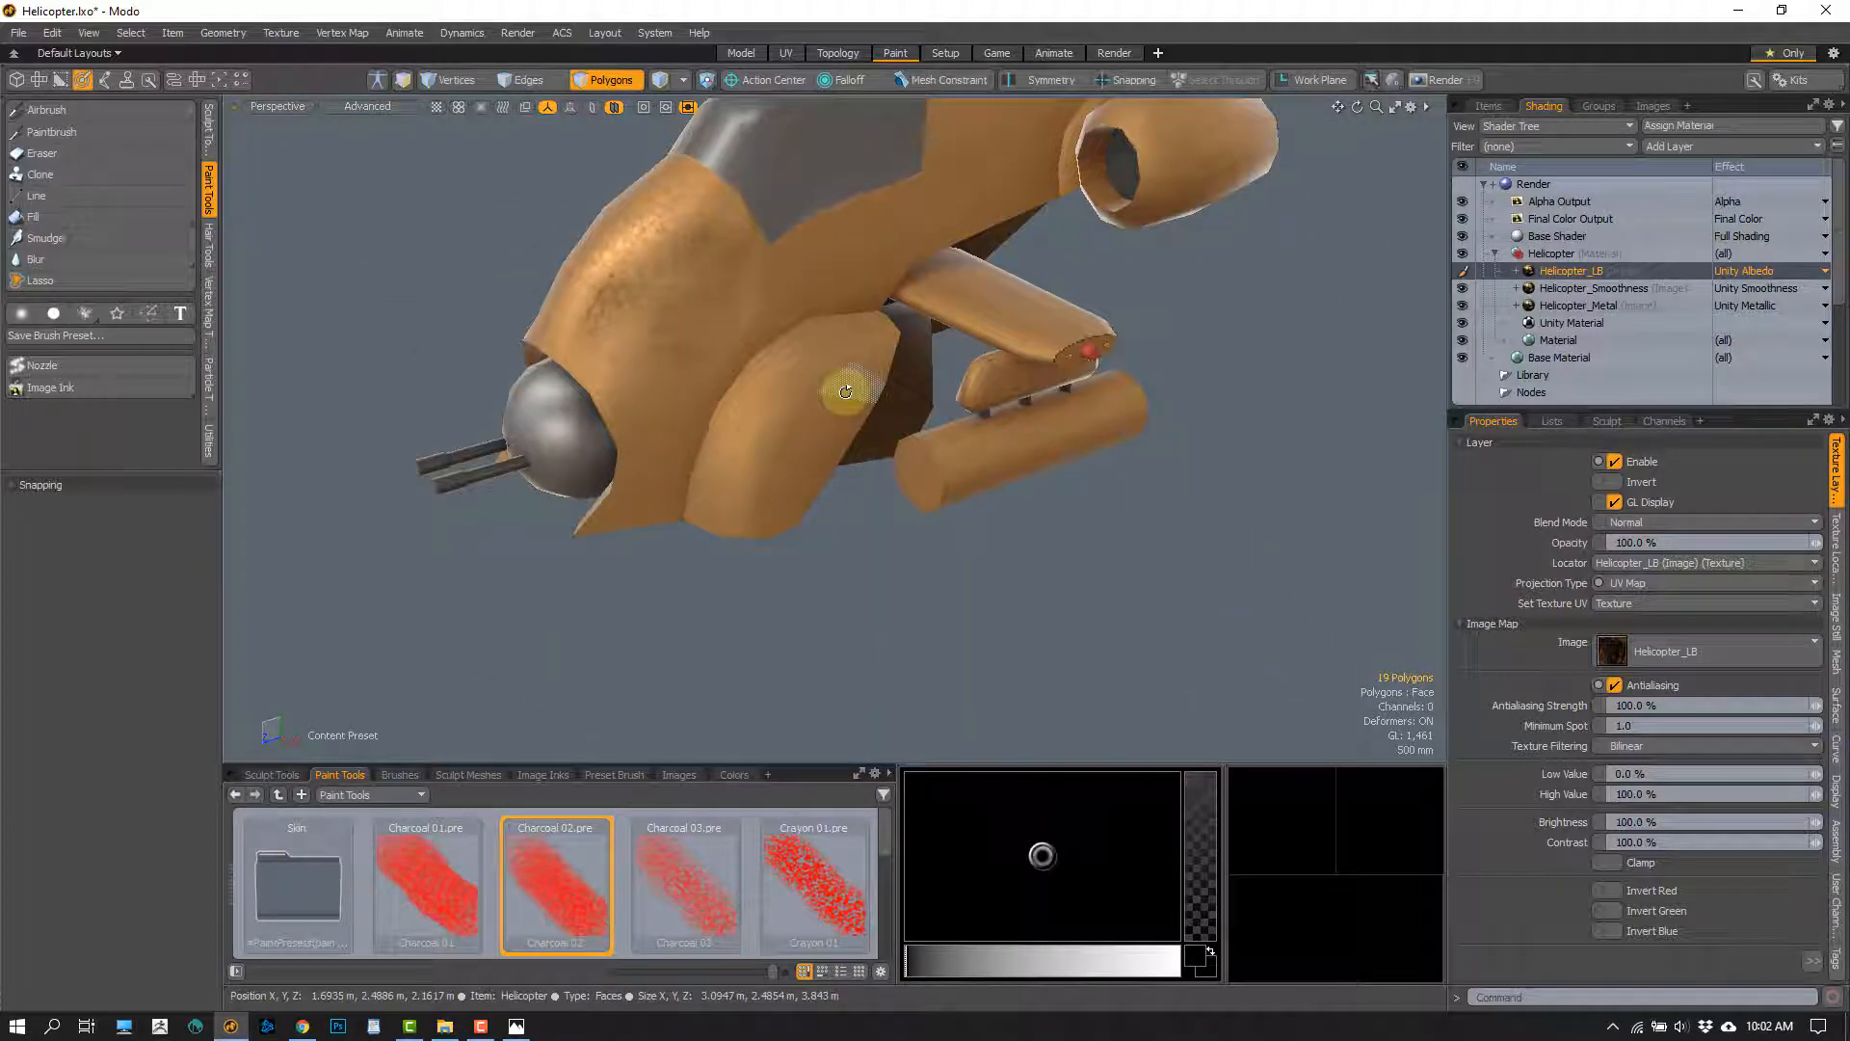
left_click_drag(732, 316, 776, 442, "alt")
scroll(801, 516, "up", 3)
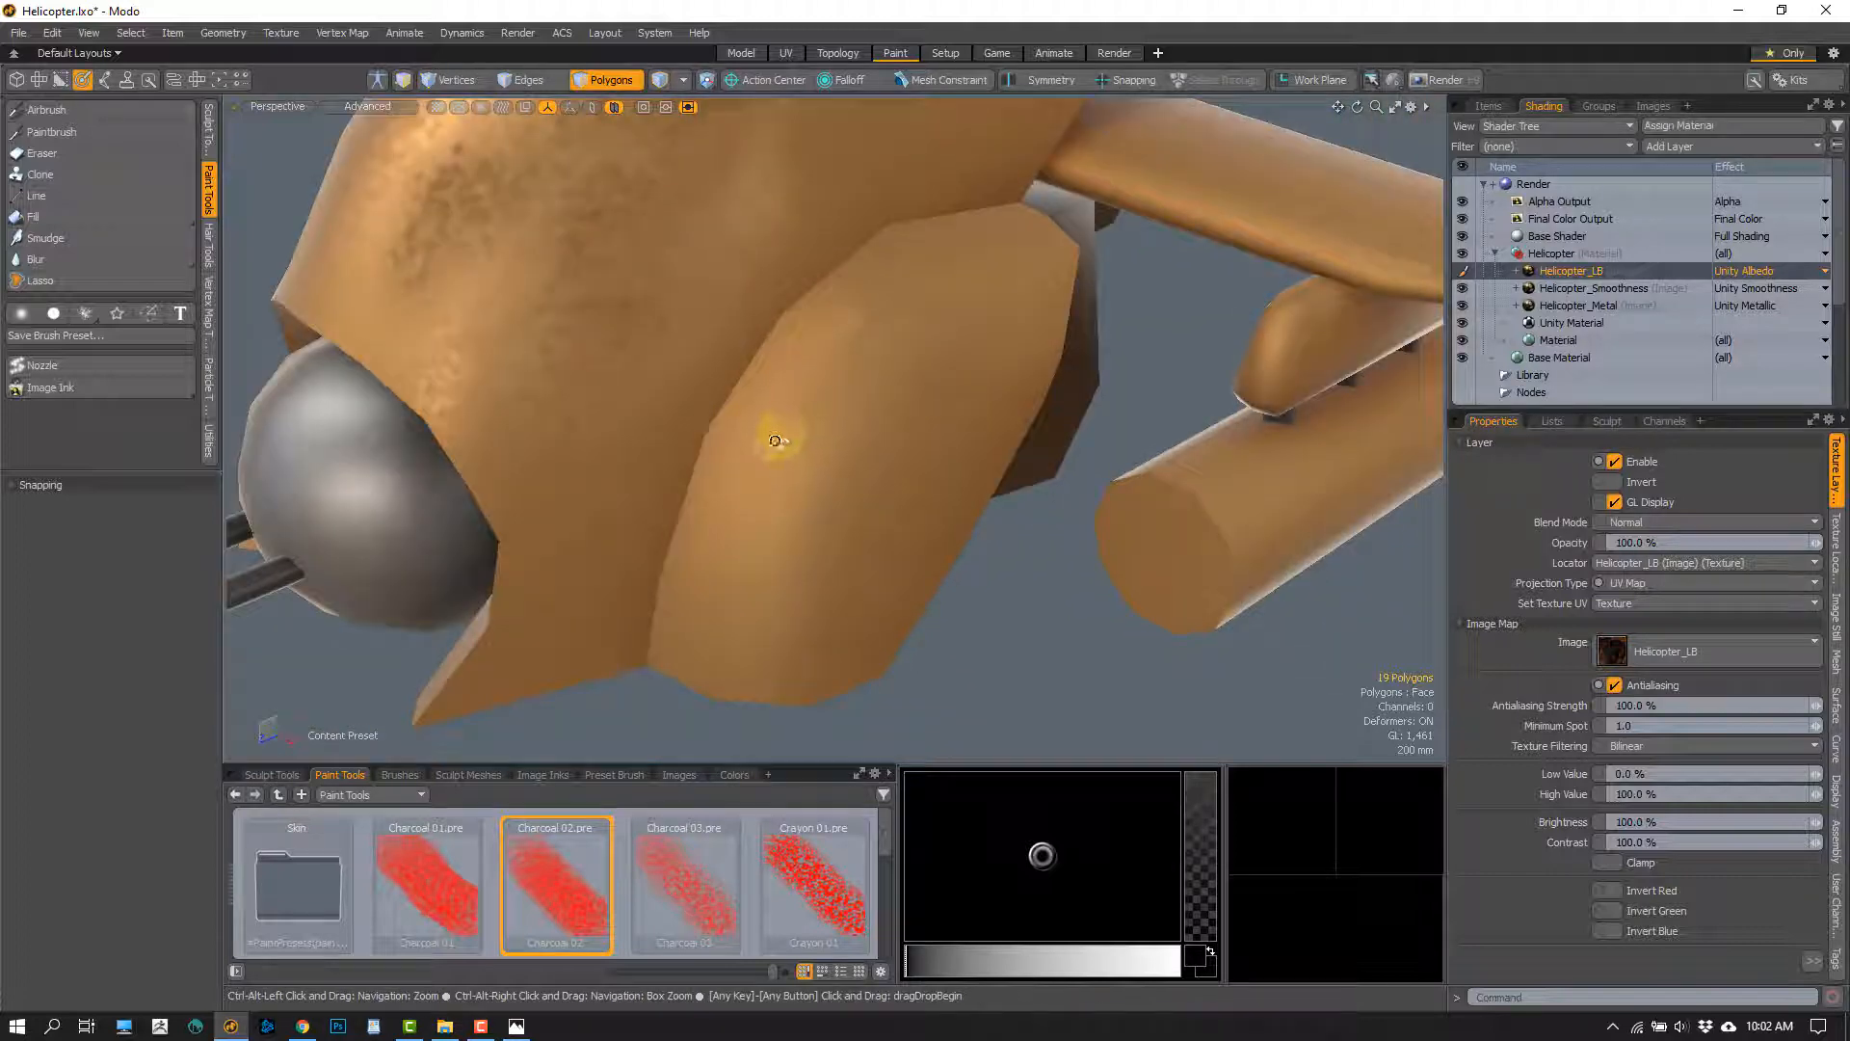
scroll(777, 443, "up", 1)
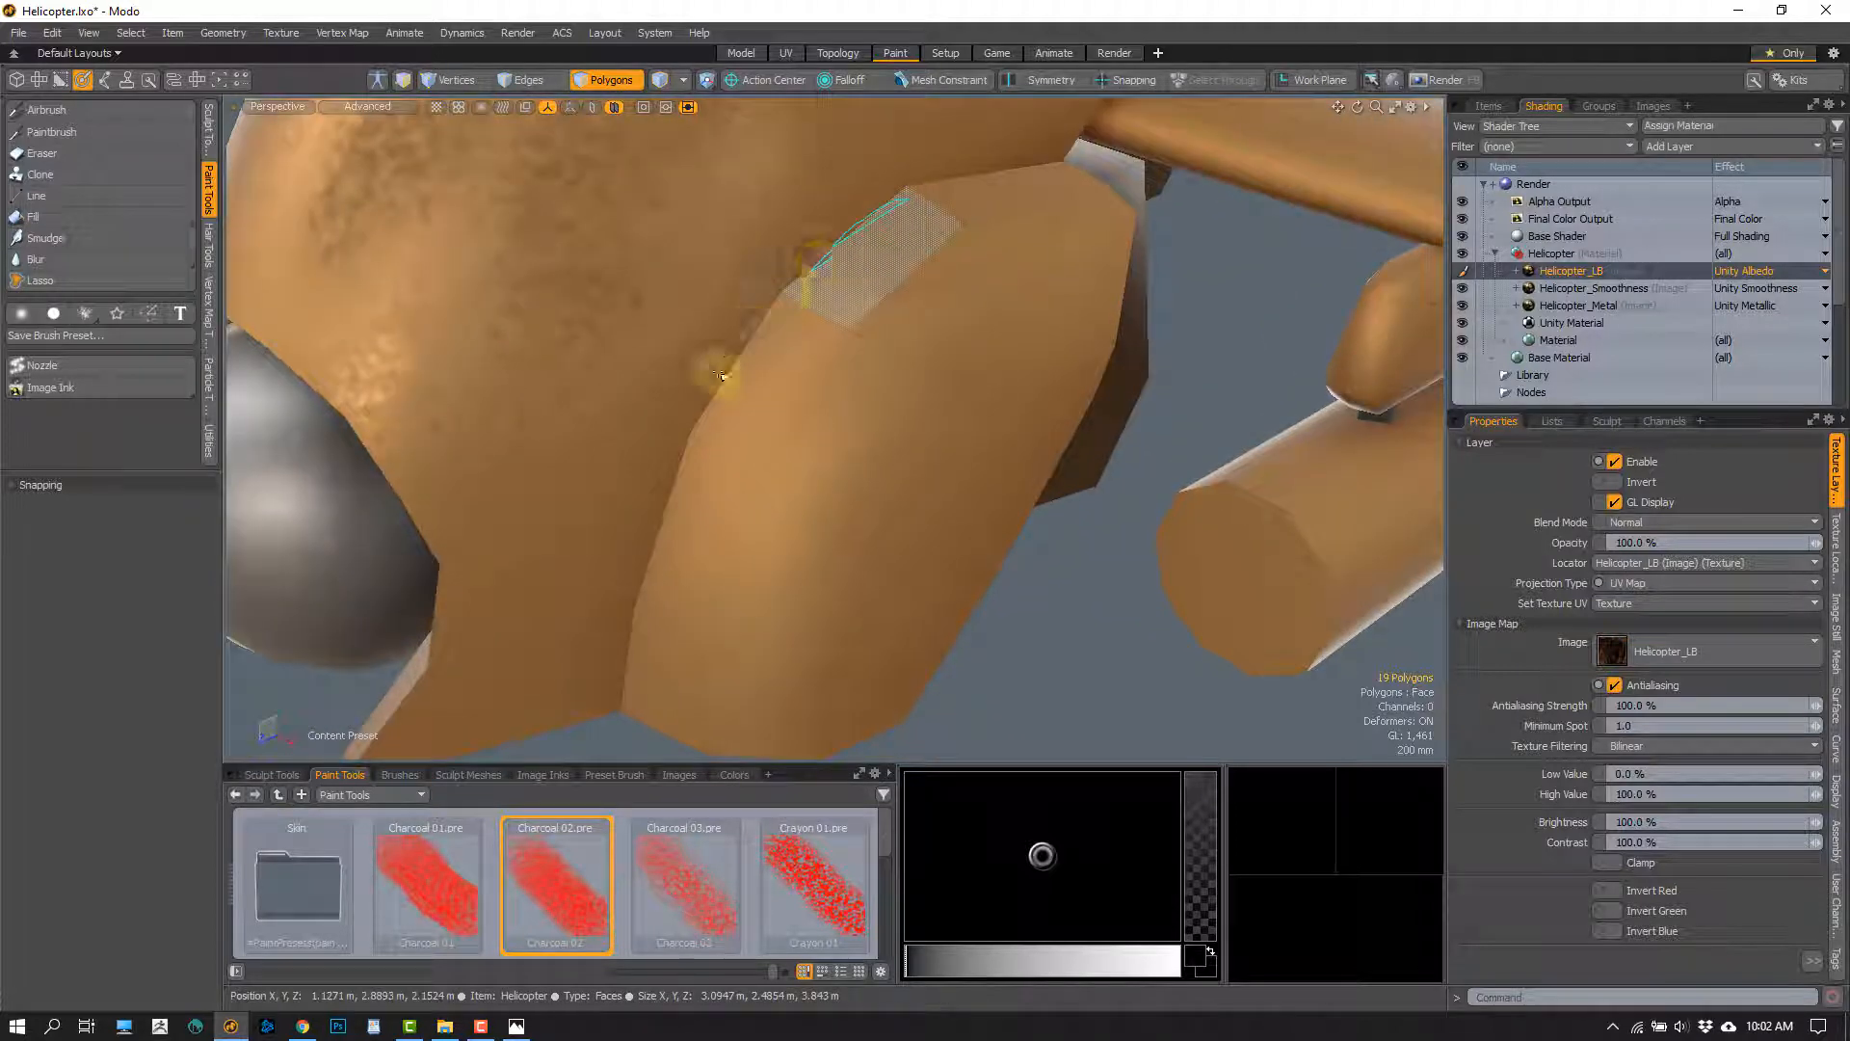
right_click_drag(887, 186, 946, 156)
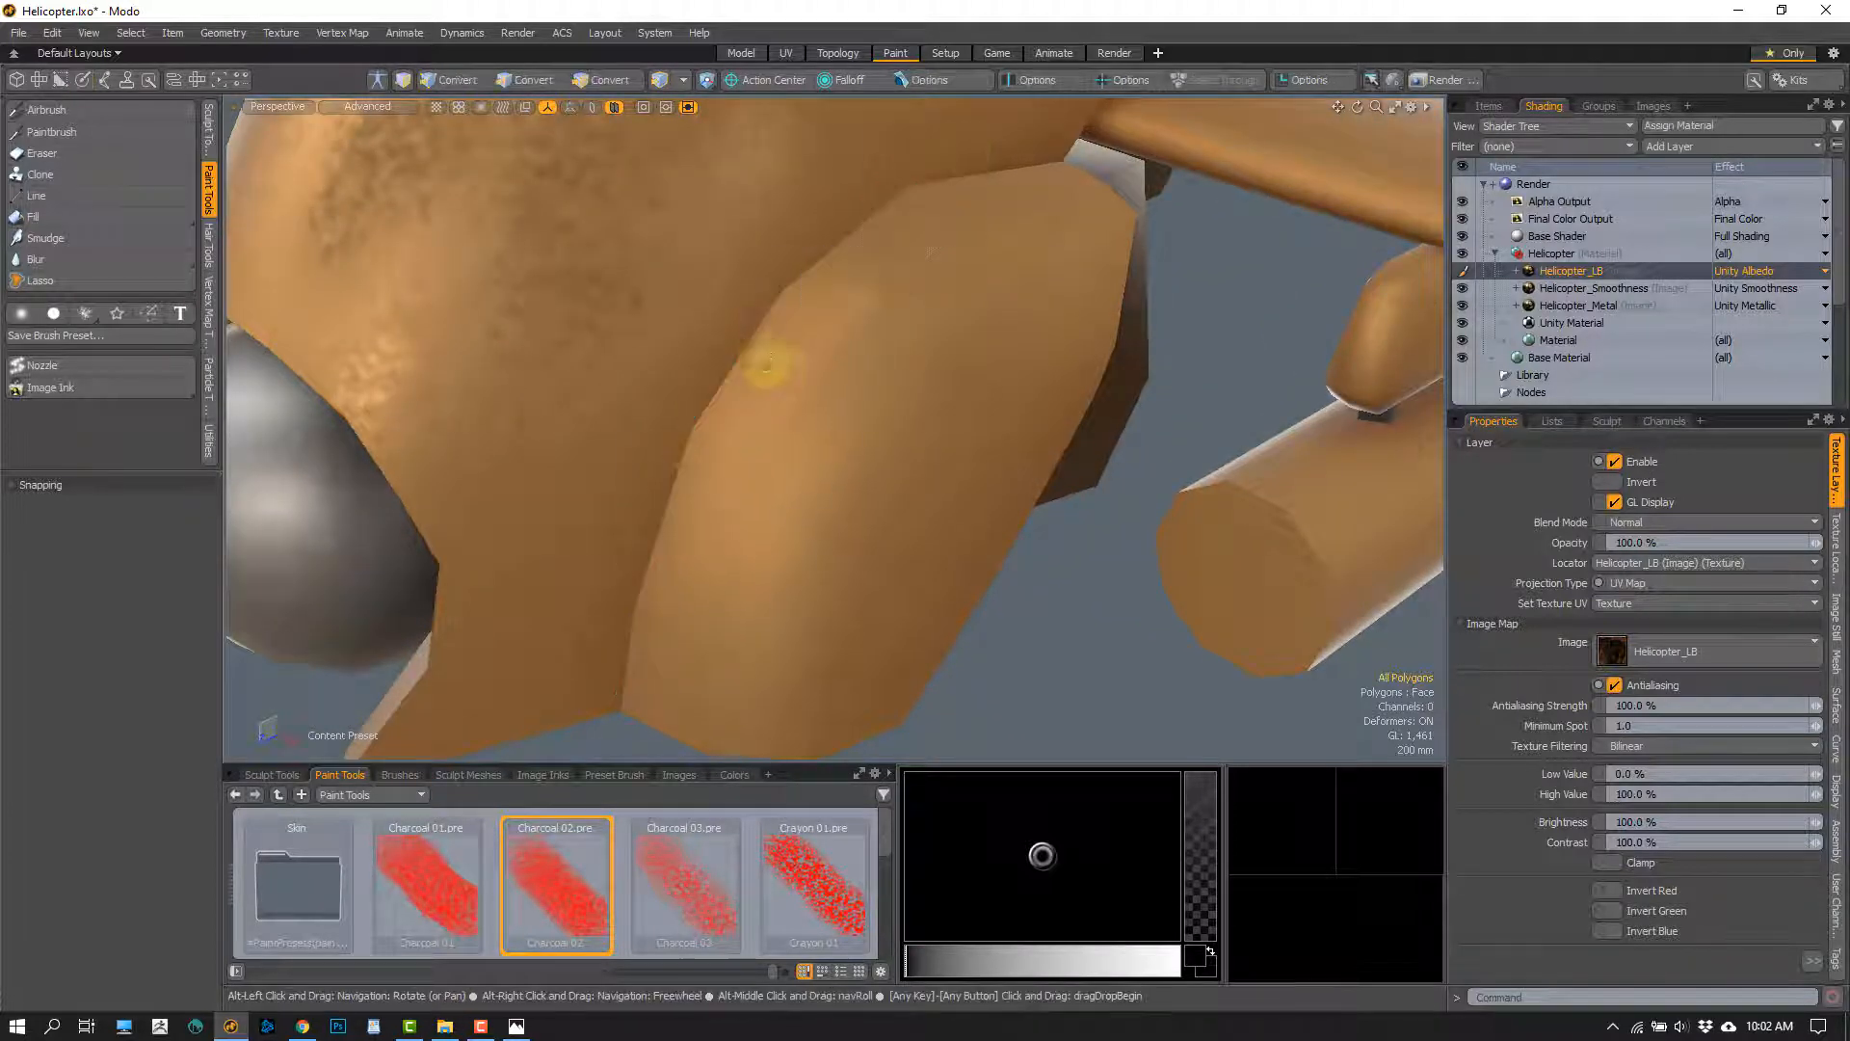
left_click_drag(768, 367, 761, 520, "alt")
scroll(758, 460, "down", 3)
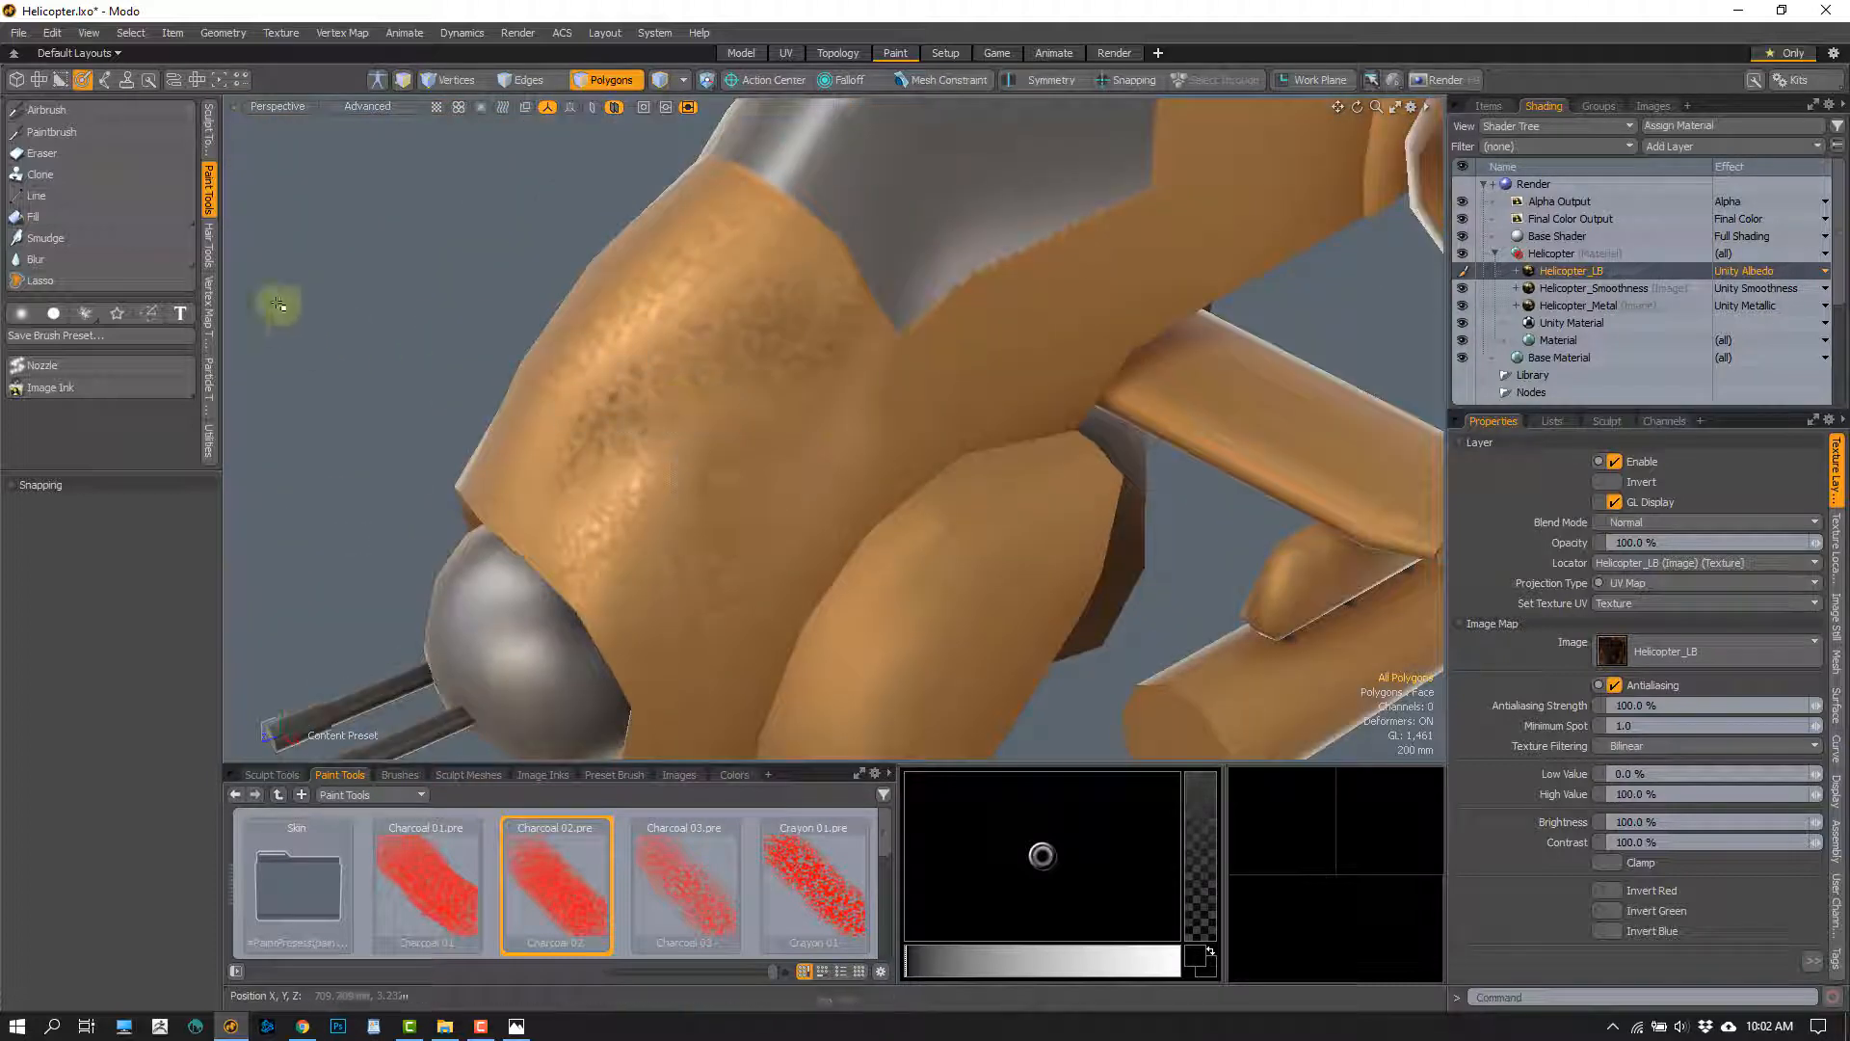
Choose the Airbrush with the Helicopter_Smoothness layer active, try black strokes on the nose, and undo the last stroke
left_click(53, 110)
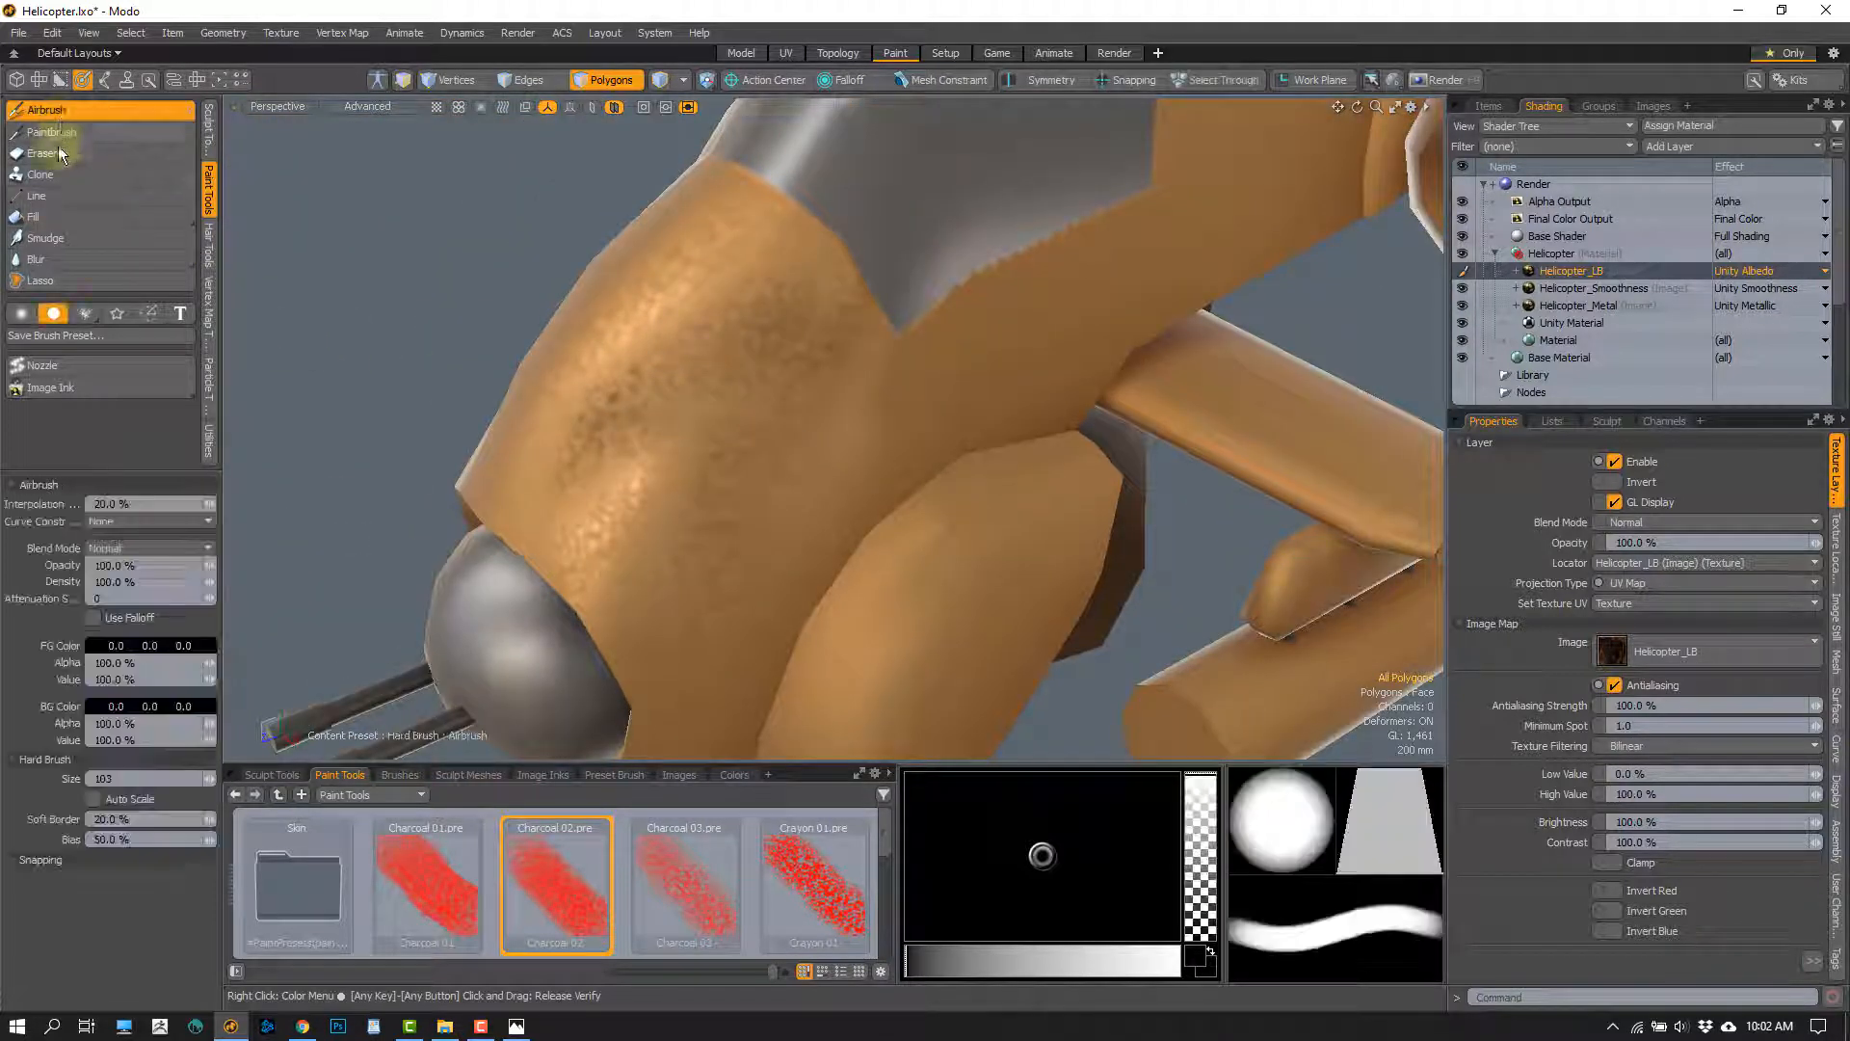
left_click(1628, 290)
left_click_drag(729, 460, 795, 435, "alt+shift")
right_click_drag(724, 417, 838, 427)
mouse_move(778, 372)
left_mouse_down()
mouse_move(772, 483)
mouse_move(847, 491)
mouse_move(789, 526)
mouse_move(806, 422)
left_mouse_up()
key("ctrl+z")
mouse_move(887, 359)
left_mouse_down("alt")
mouse_move(898, 470)
mouse_move(872, 510)
left_mouse_up("alt")
Set the Helicopter_Smoothness layer's effect to Unity Albedo and hide the Helicopter_LB layer
left_click(1744, 288)
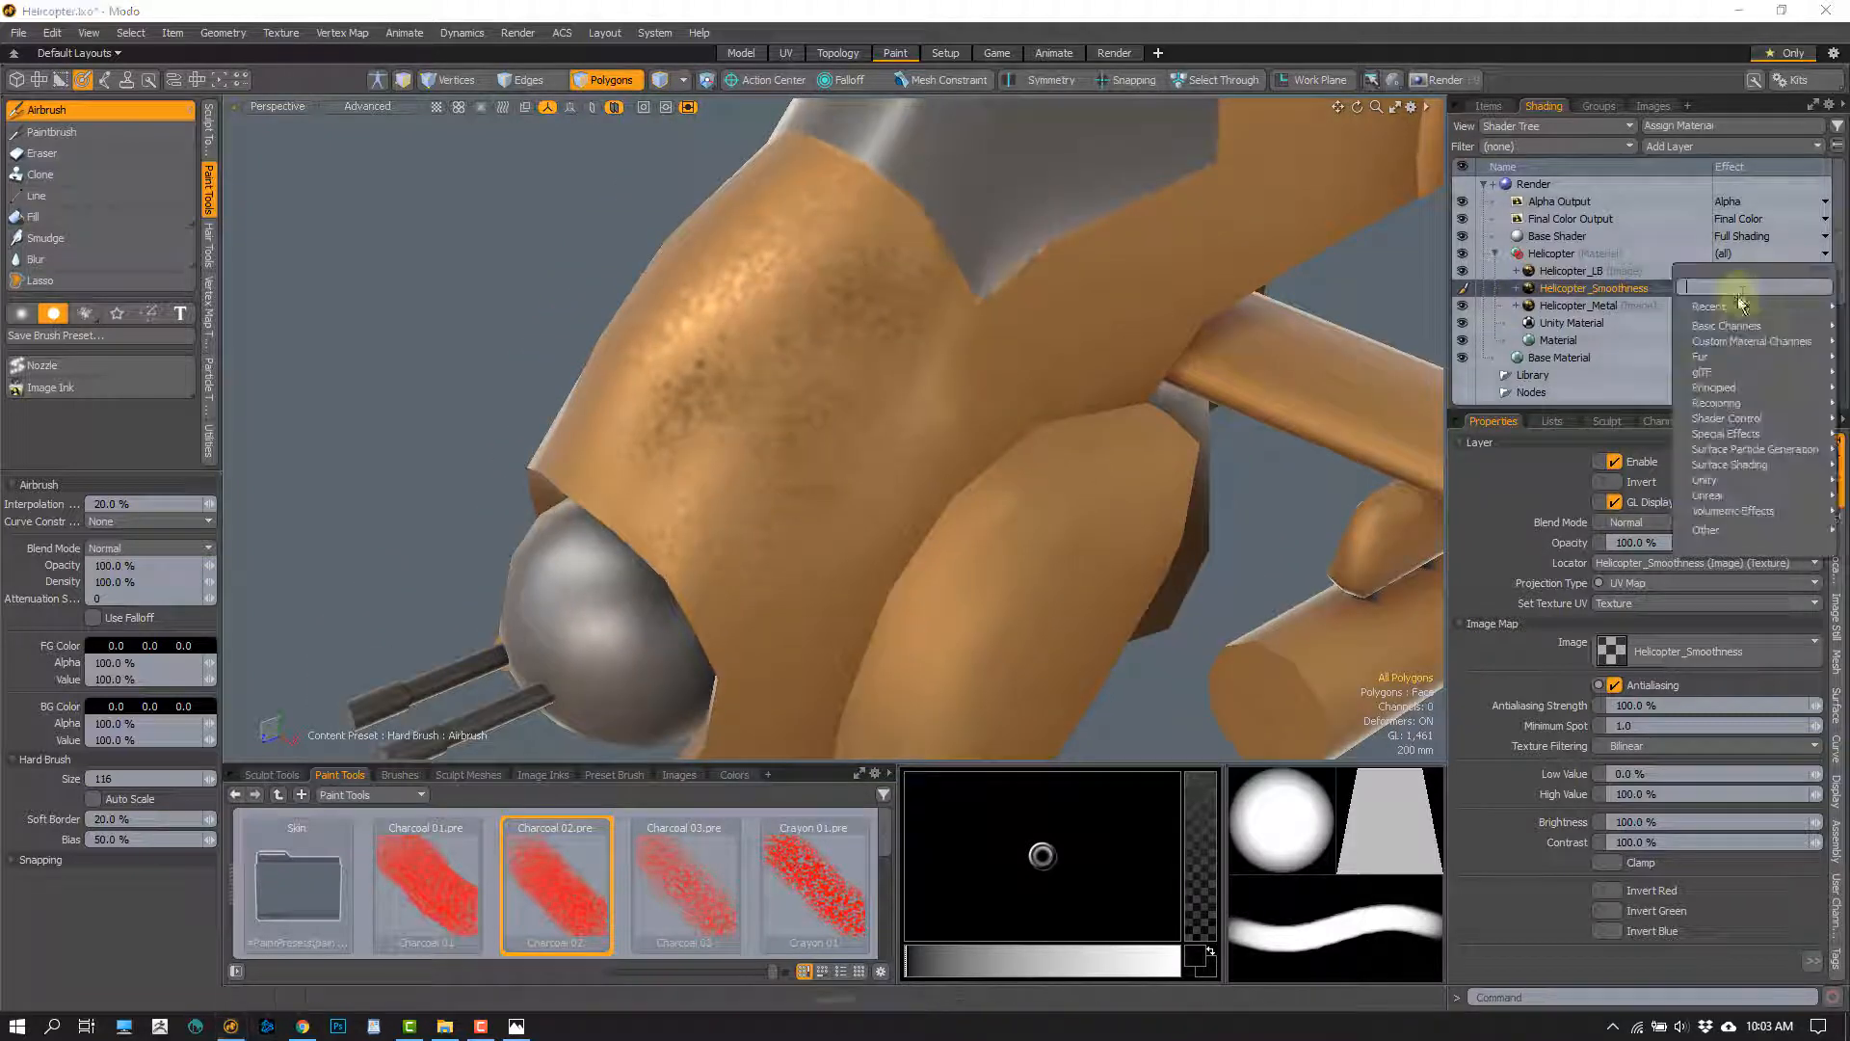
mouse_move(1724, 306)
left_click(1633, 282)
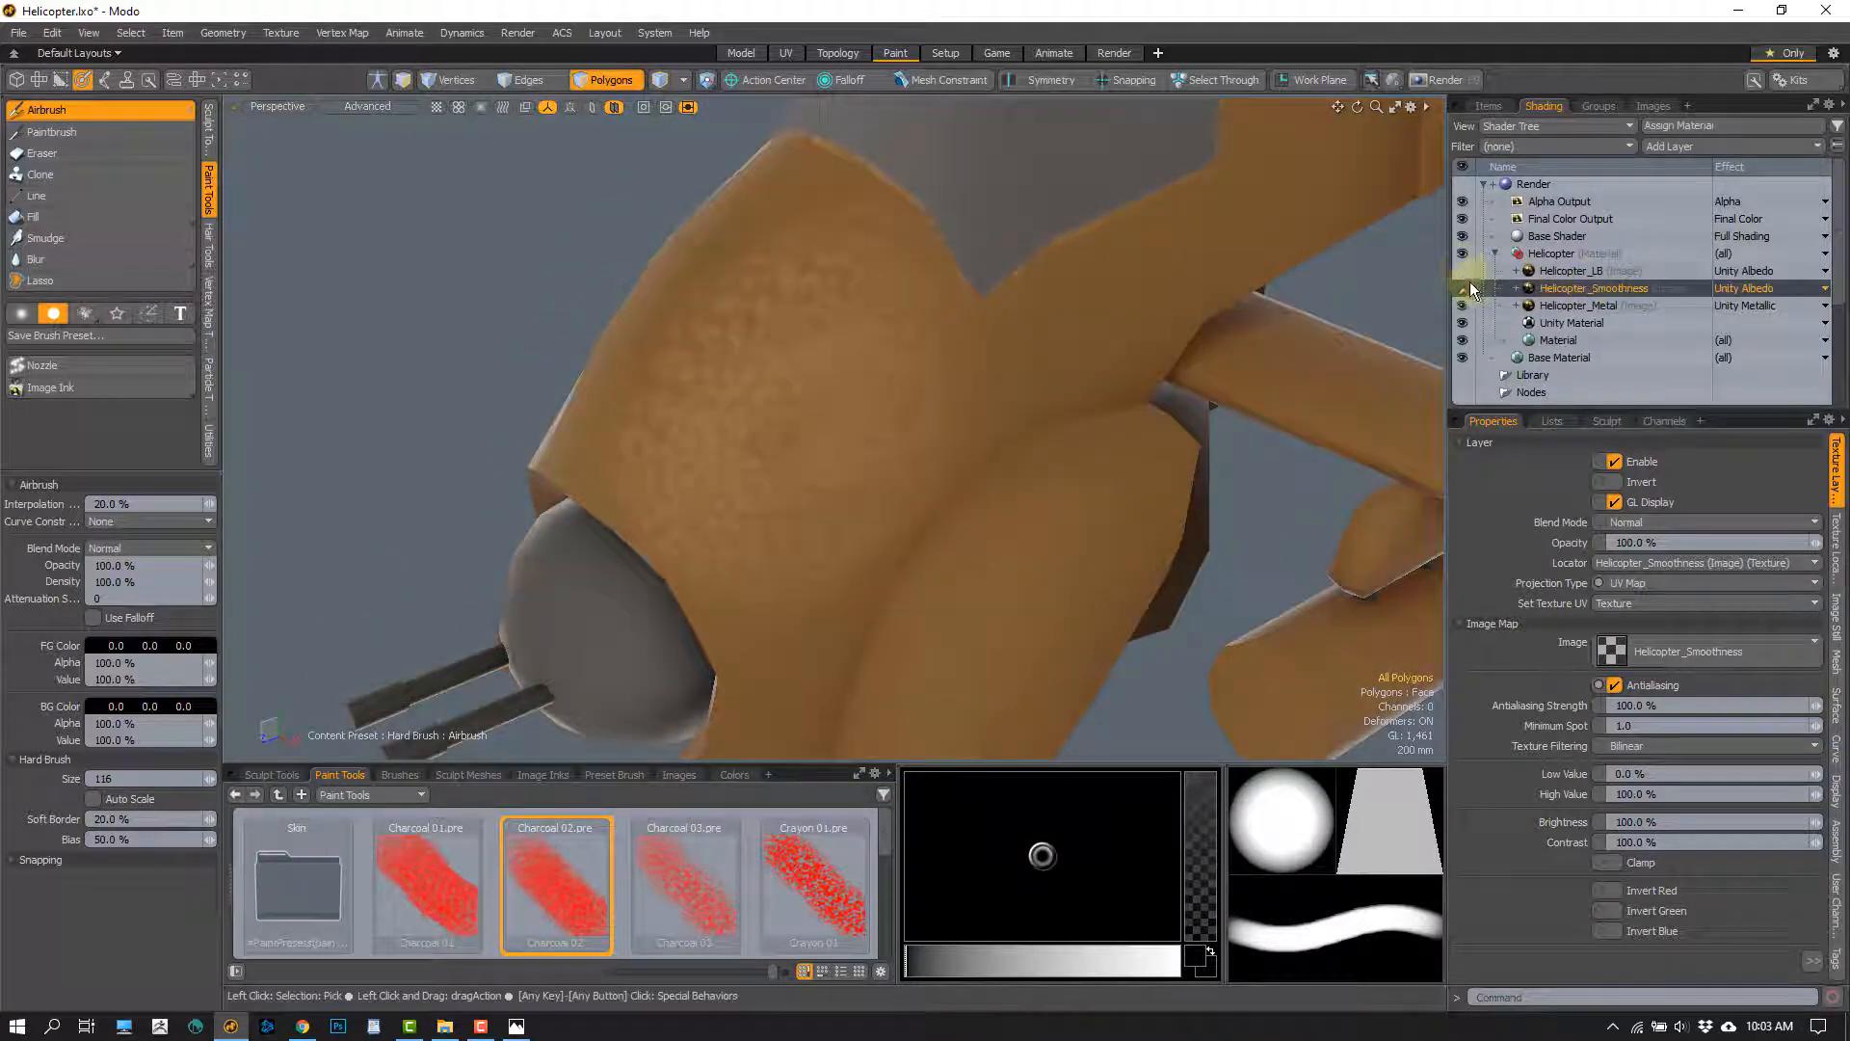
right_click_drag(1076, 332, 1081, 335)
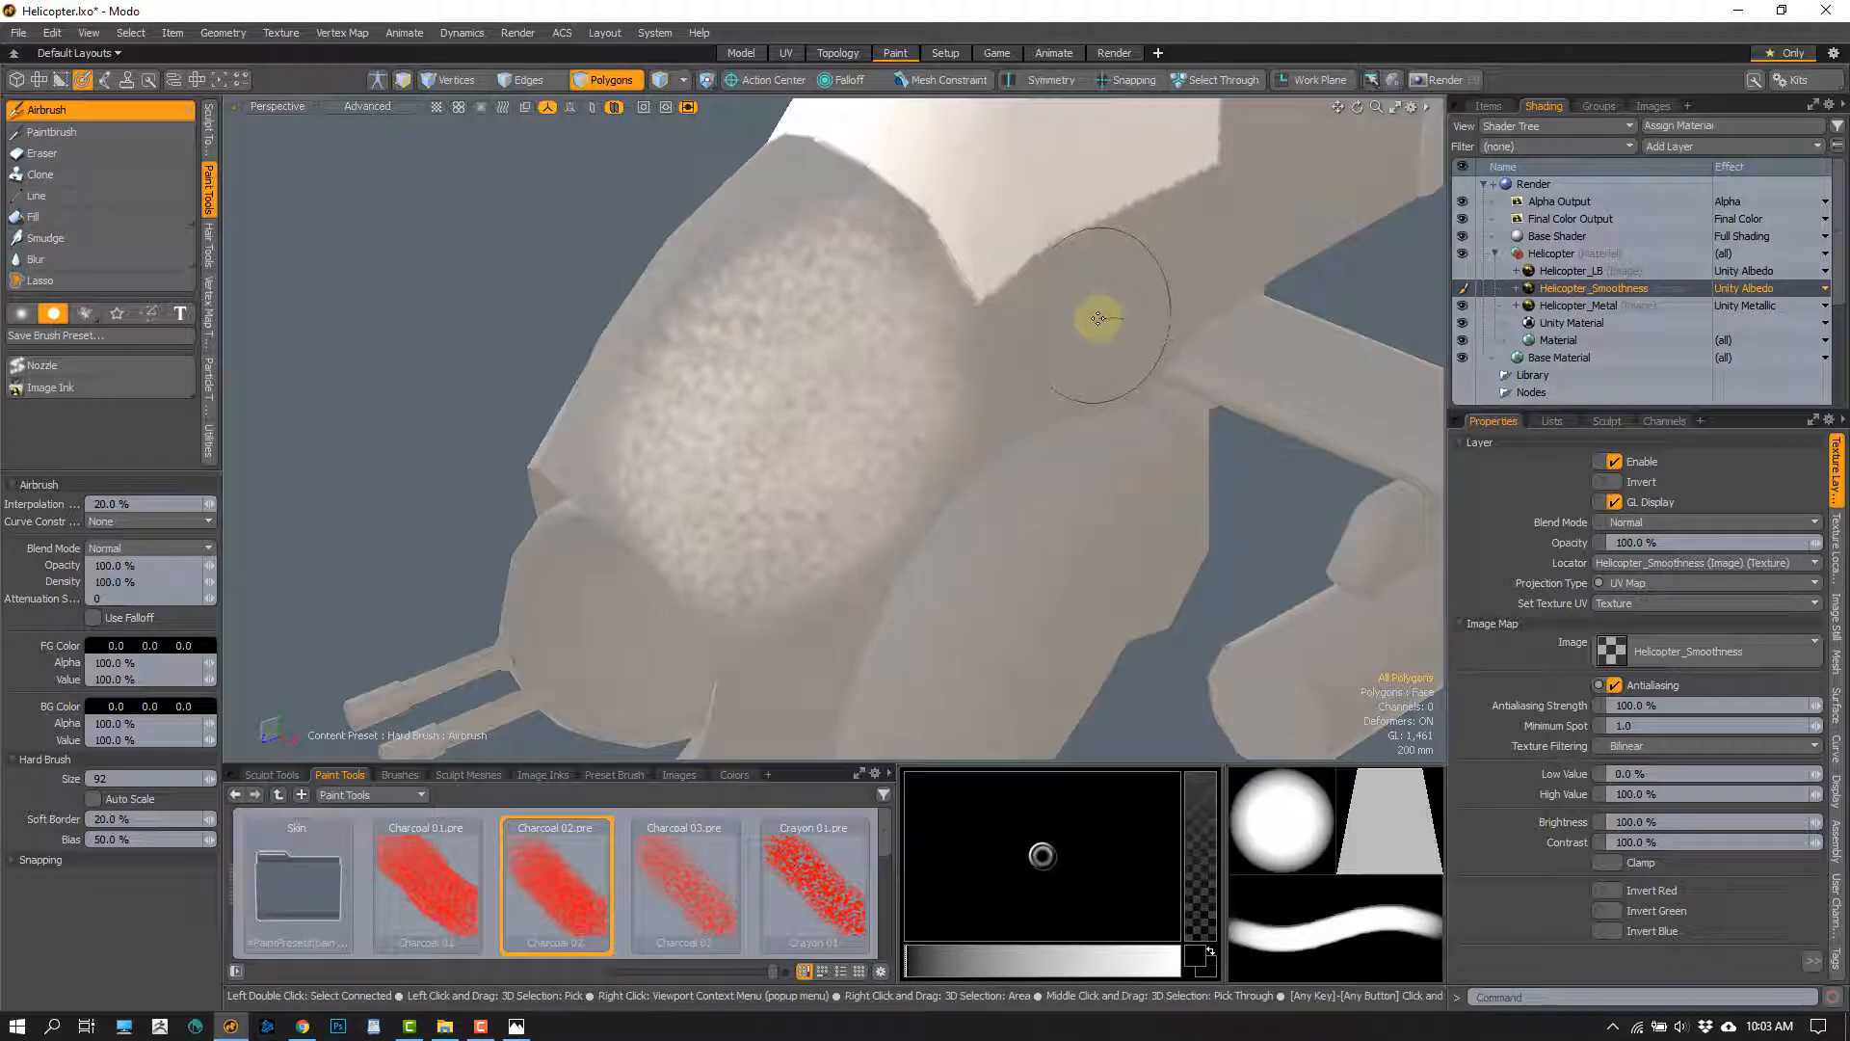
Airbrush over the speckled nose area on the Helicopter_Smoothness layer with grey 0.81, 0.81, 0.81, with the Helicopter_Metal layer hidden
right_click_drag(810, 442, 842, 372)
left_click(1462, 306)
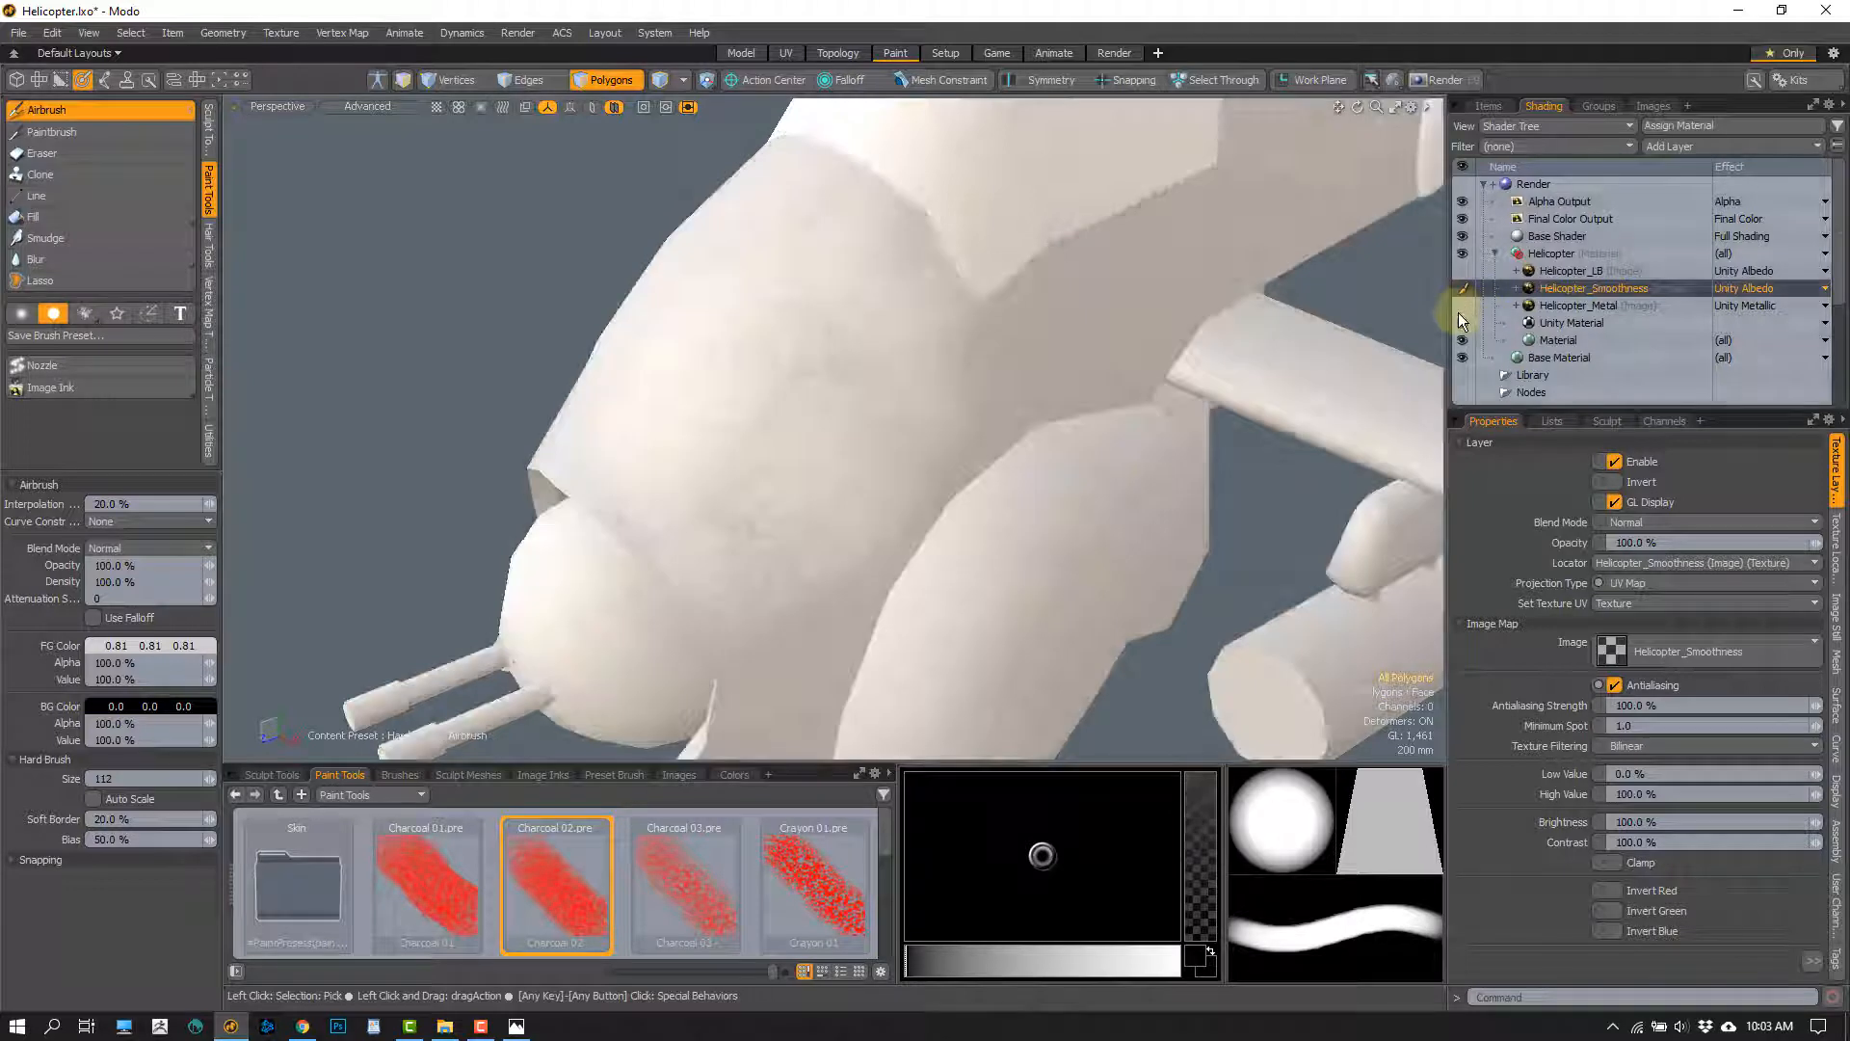
right_click_drag(799, 403, 826, 425)
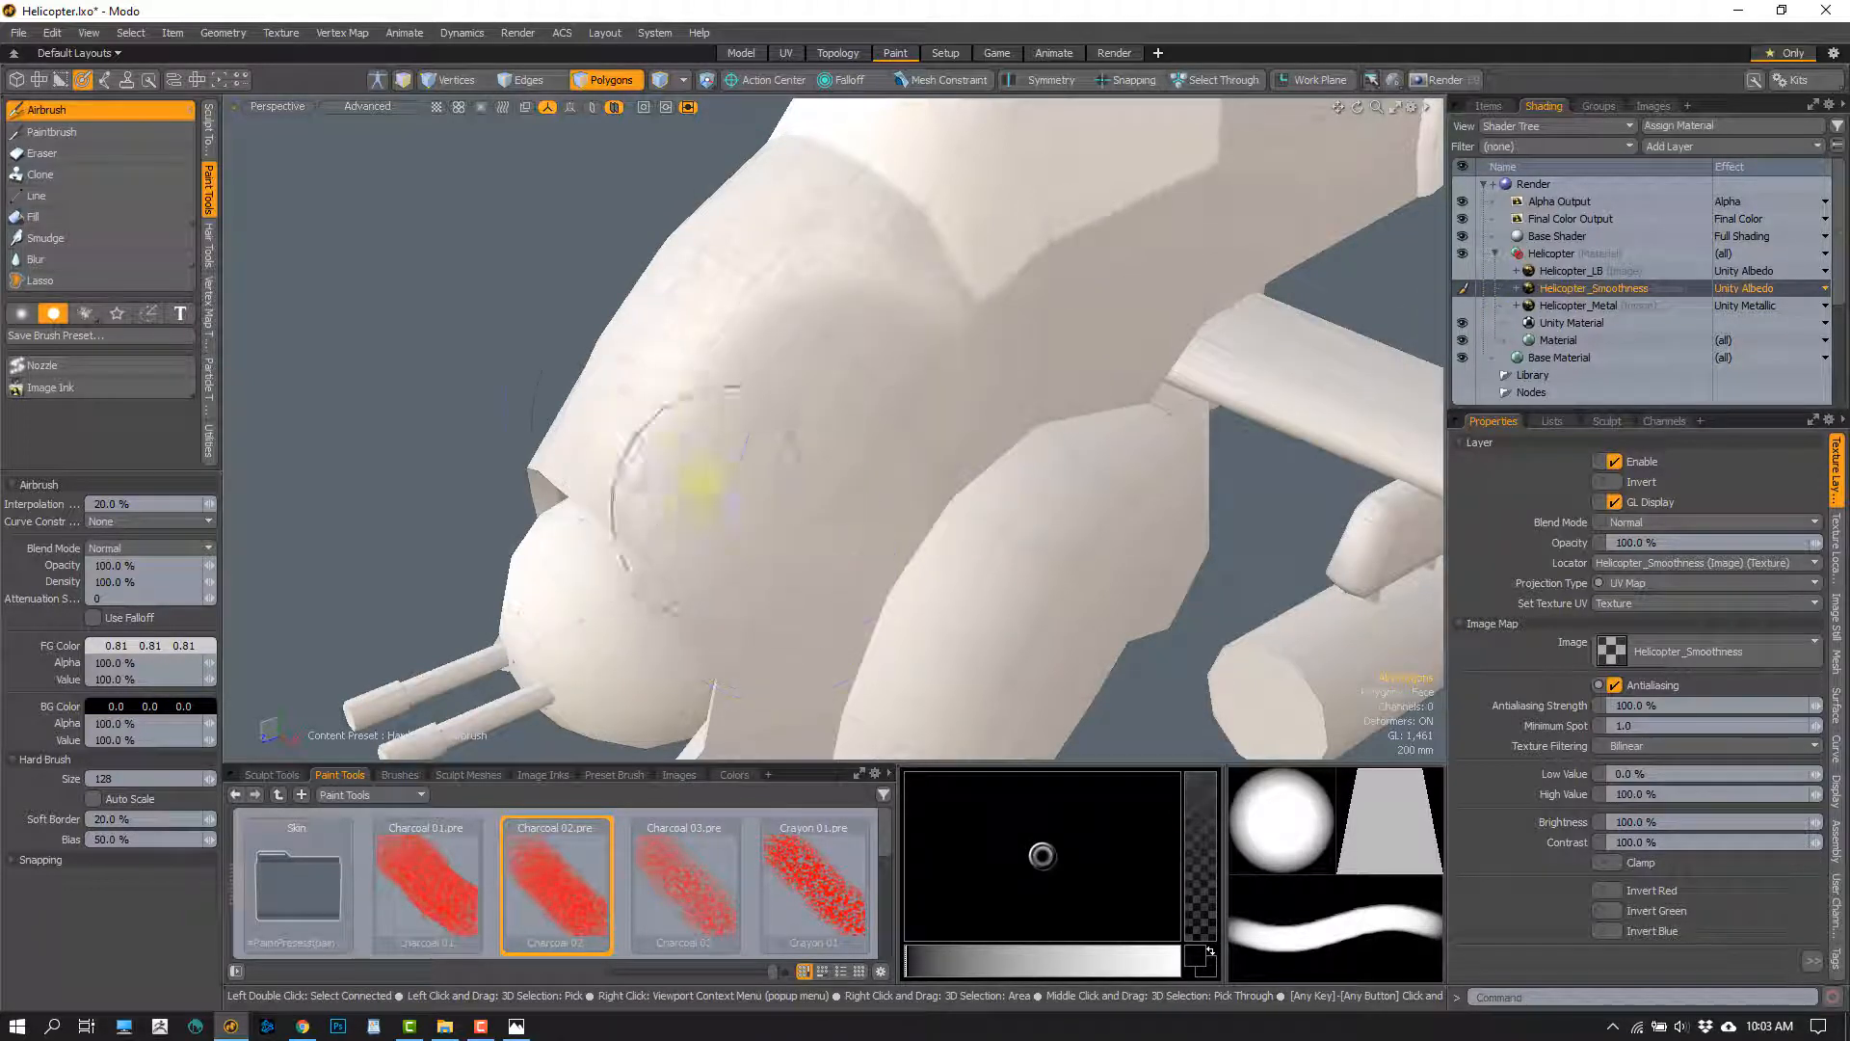
left_click_drag(702, 359, 806, 529, "alt")
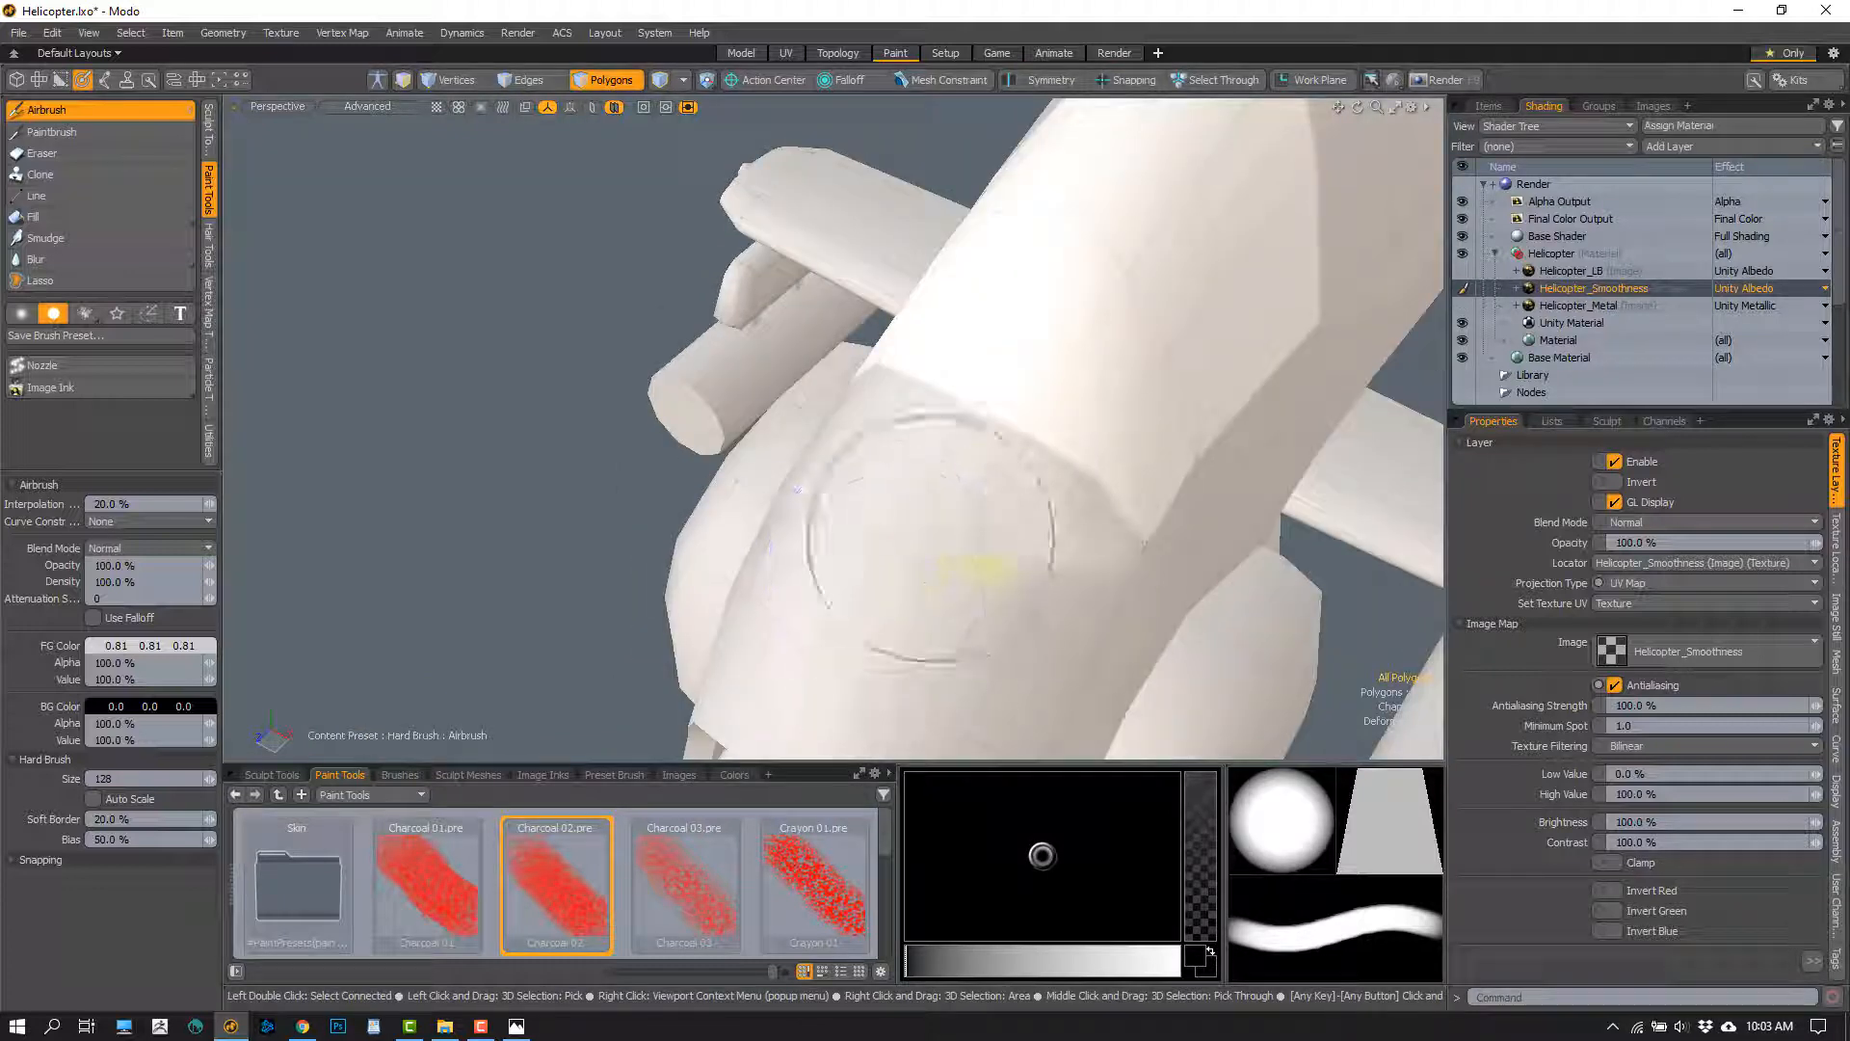
left_click_drag(886, 578, 818, 475, "alt")
right_click_drag(921, 414, 983, 484)
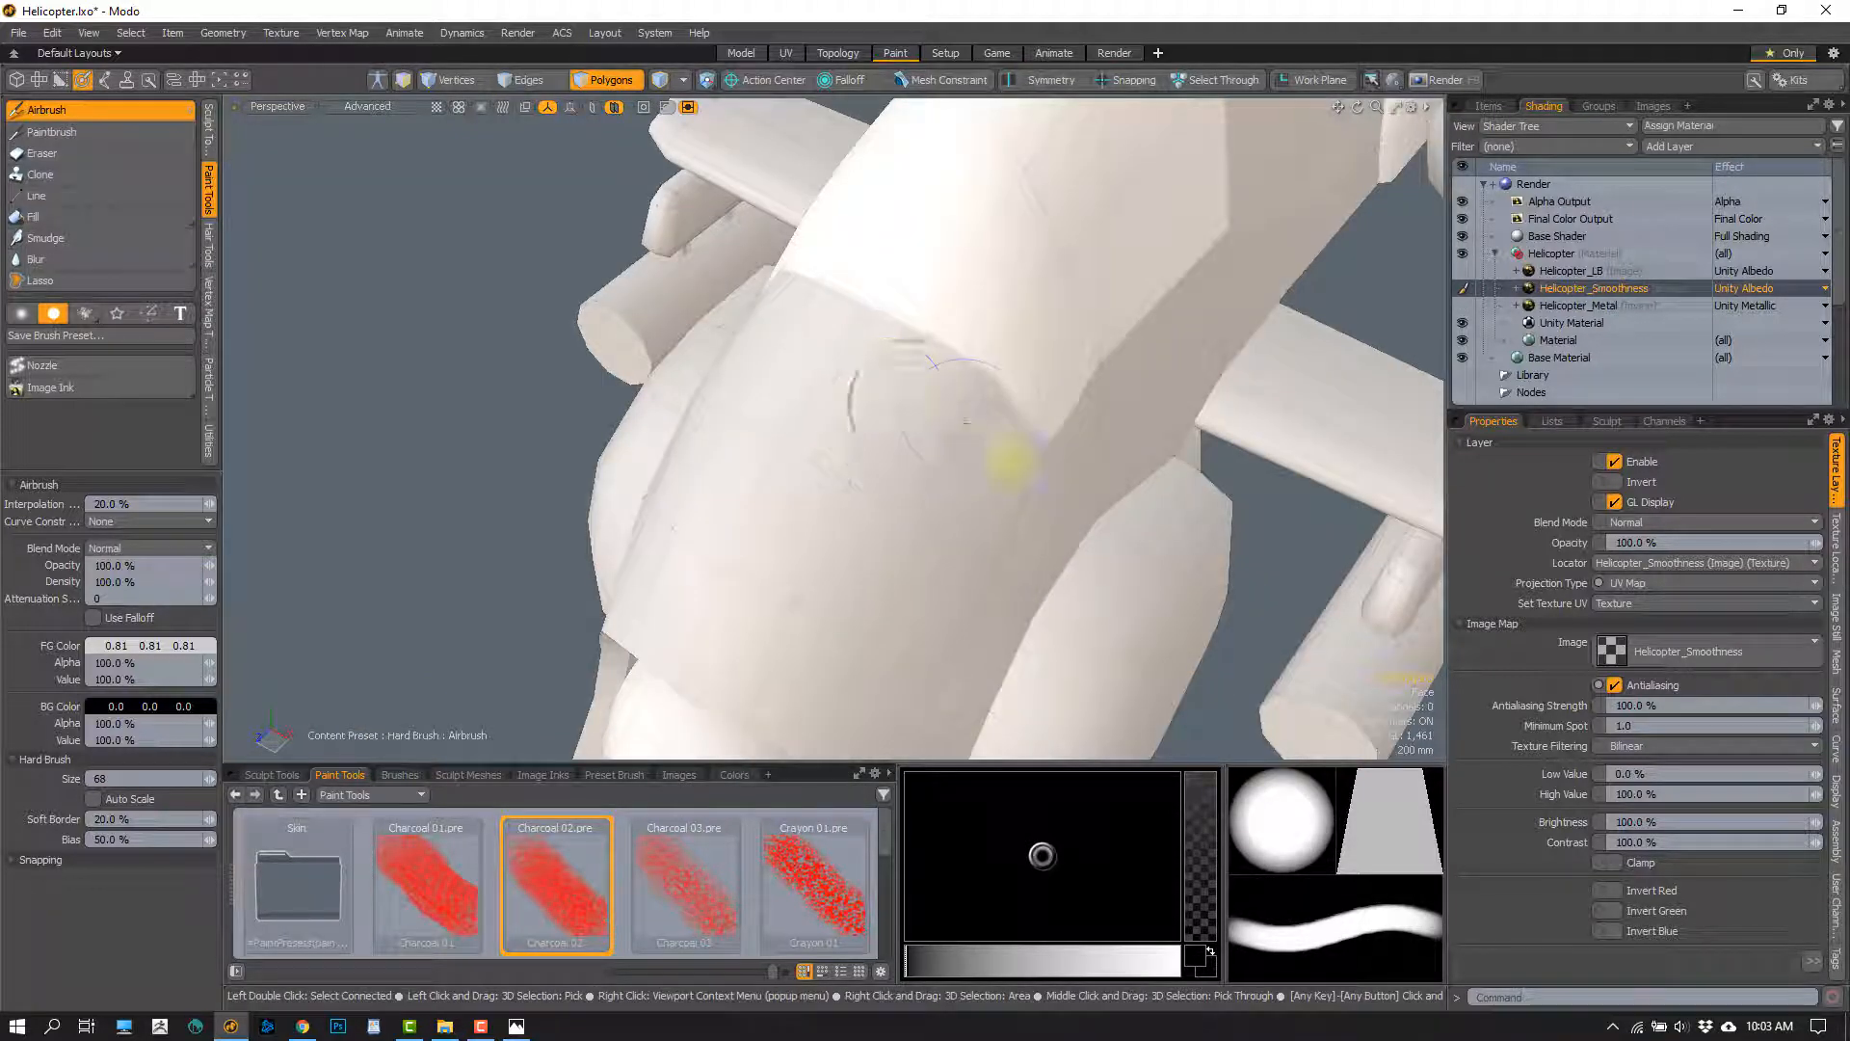
left_click_drag(879, 517, 772, 537, "alt")
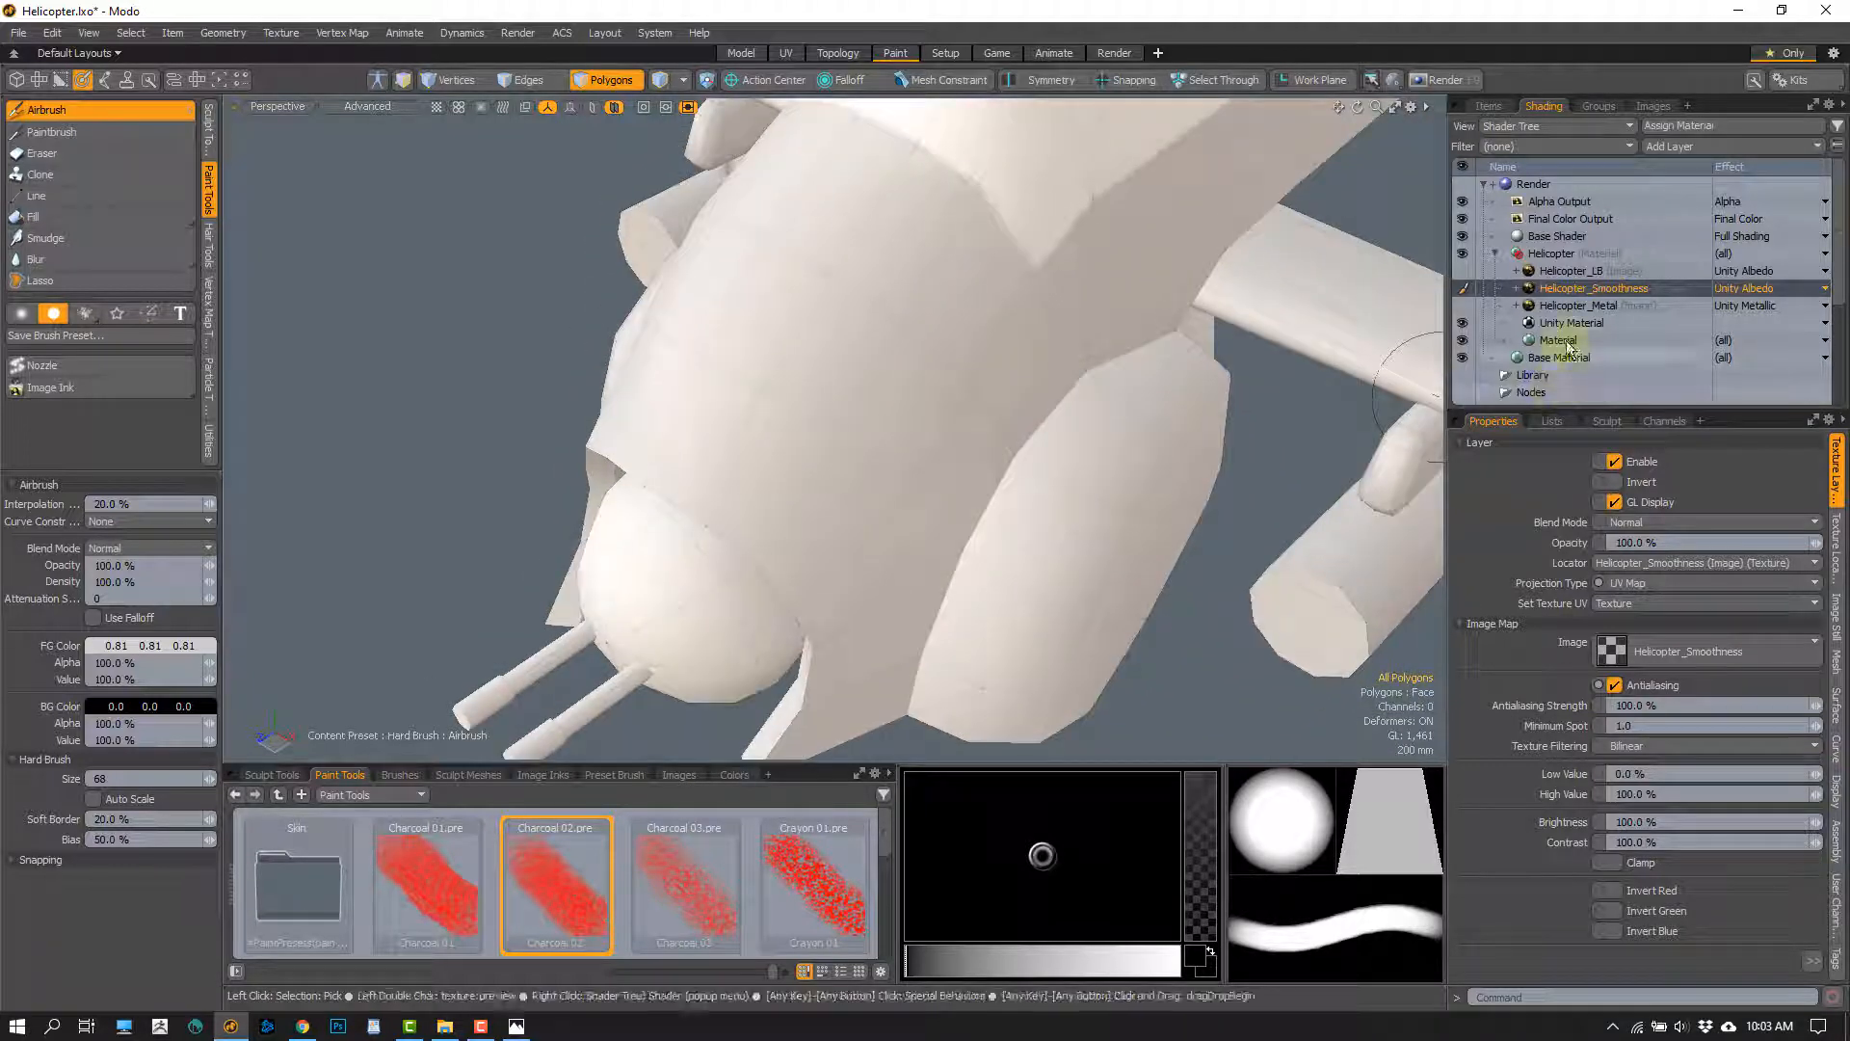
Enable the Helicopter_Metal layer as Unity Albedo and airbrush over its dark nose speckles with colour 0.91, 0.91, 0.91 at size 68
left_click(1590, 305)
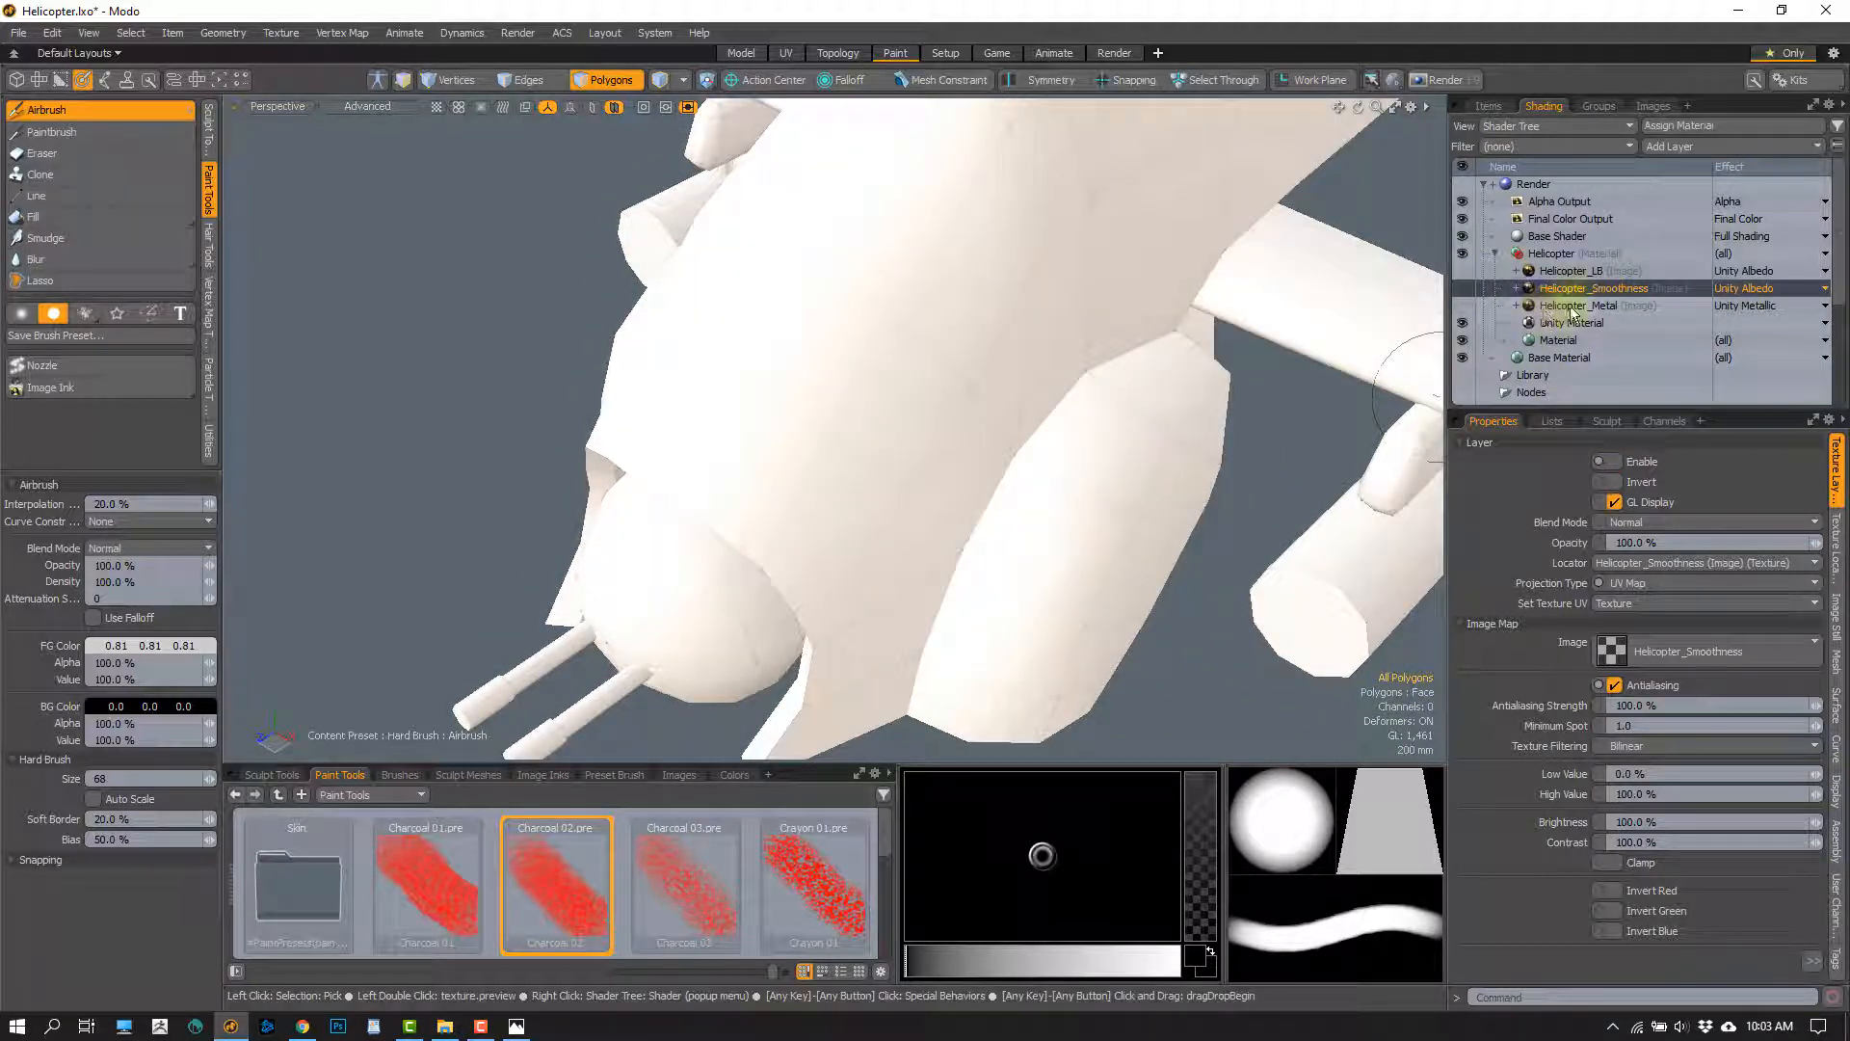
left_click(1749, 306)
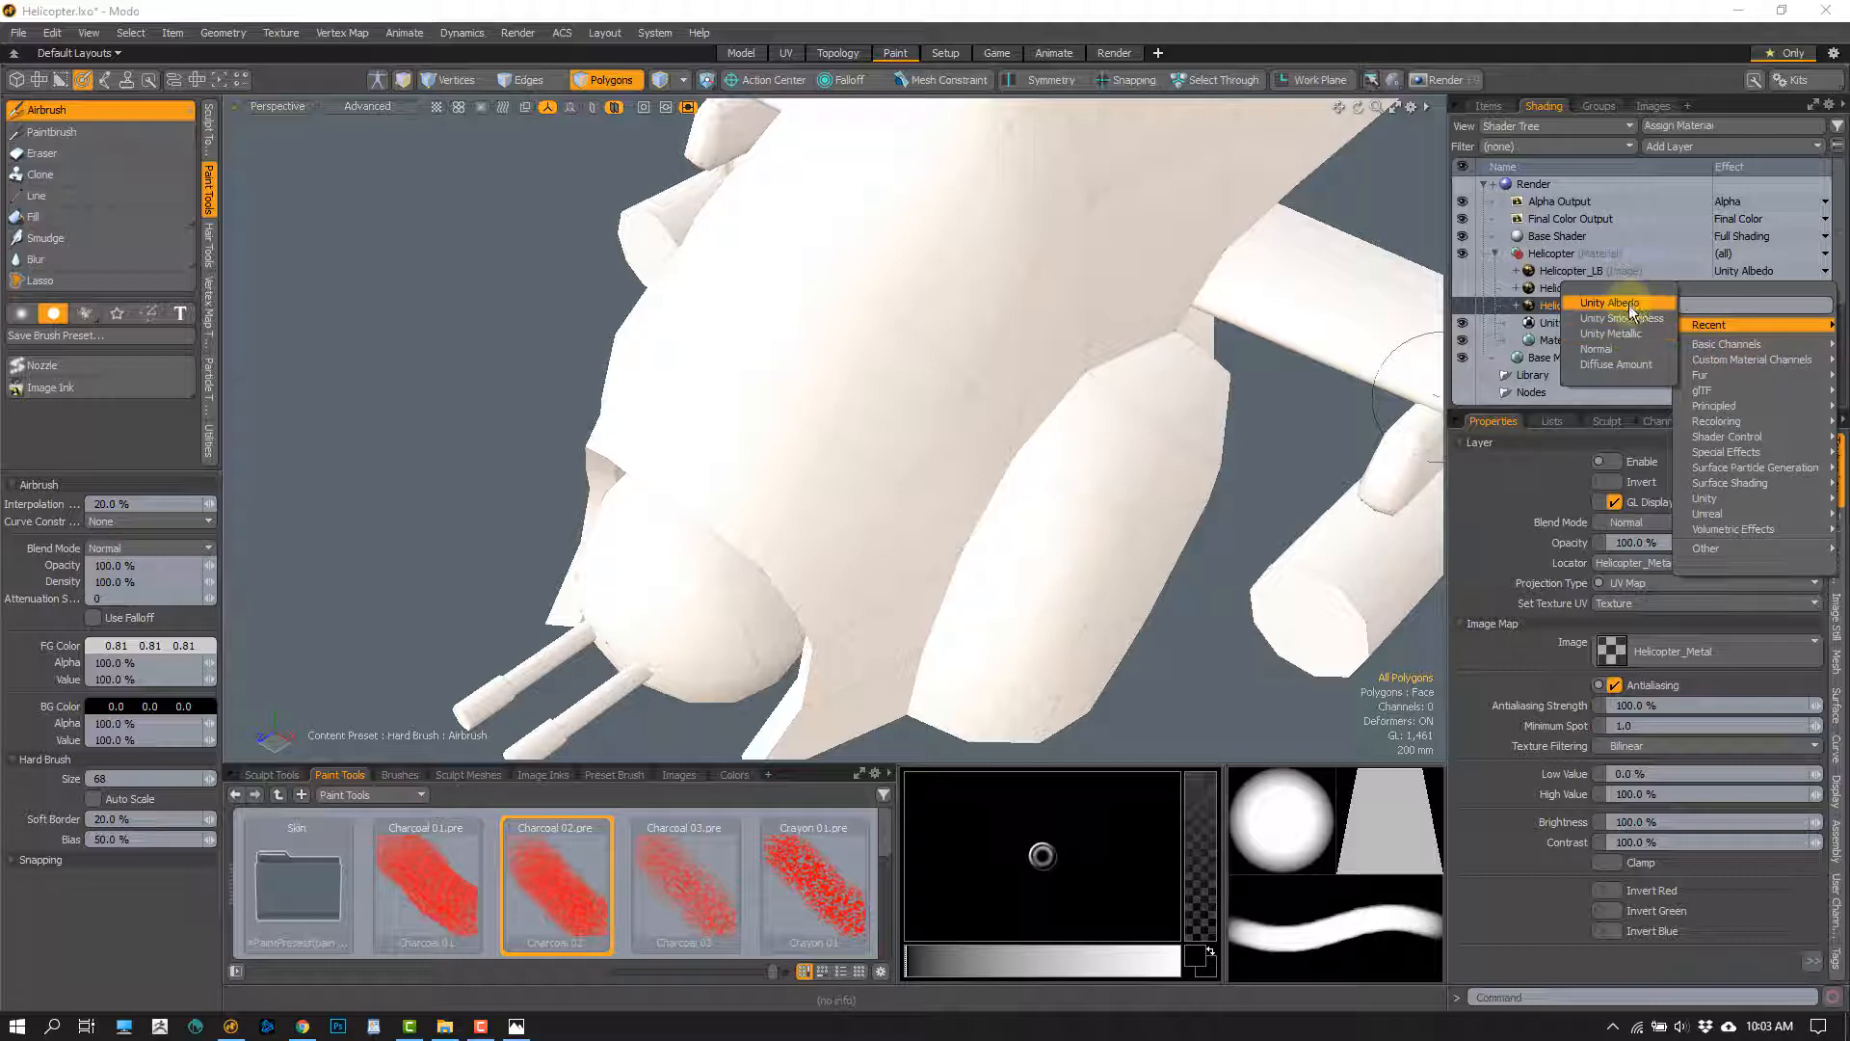
left_click(1628, 305)
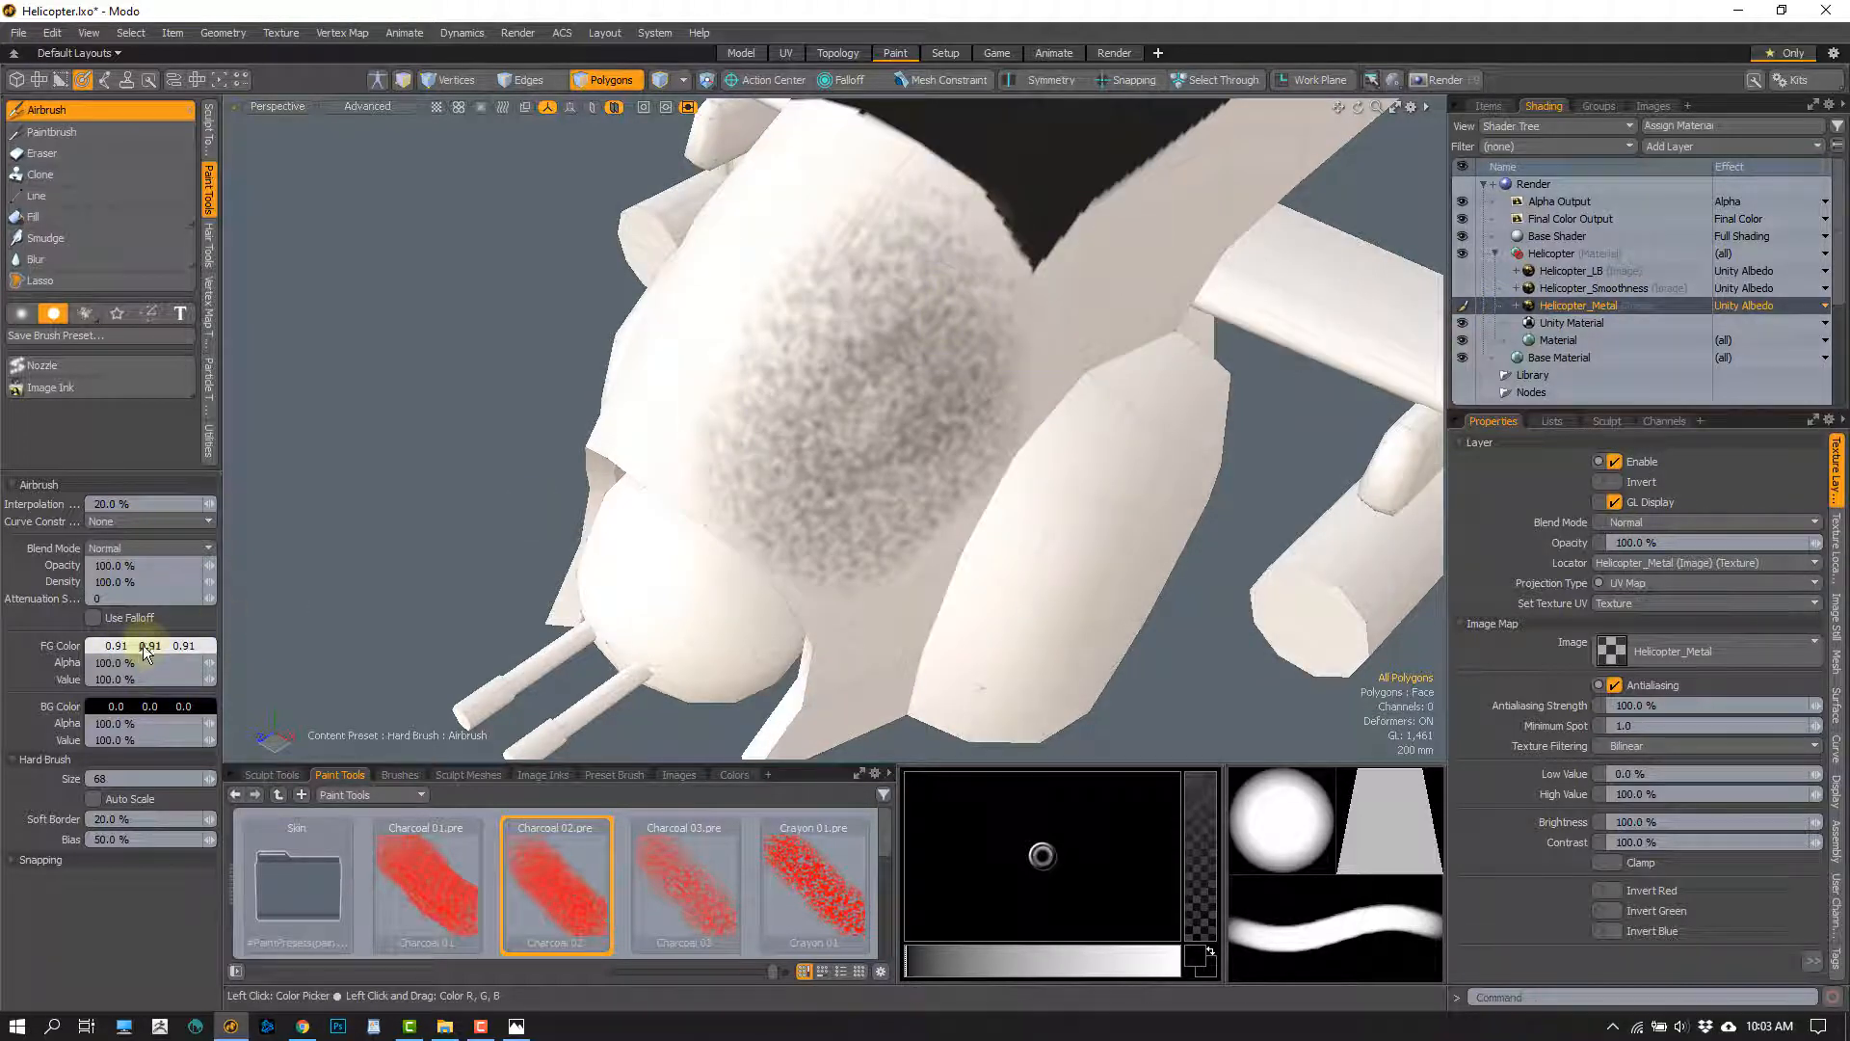
mouse_move(785, 483)
left_mouse_down()
mouse_move(710, 483)
mouse_move(723, 605)
mouse_move(800, 250)
mouse_move(906, 231)
mouse_move(944, 347)
mouse_move(867, 510)
left_mouse_up()
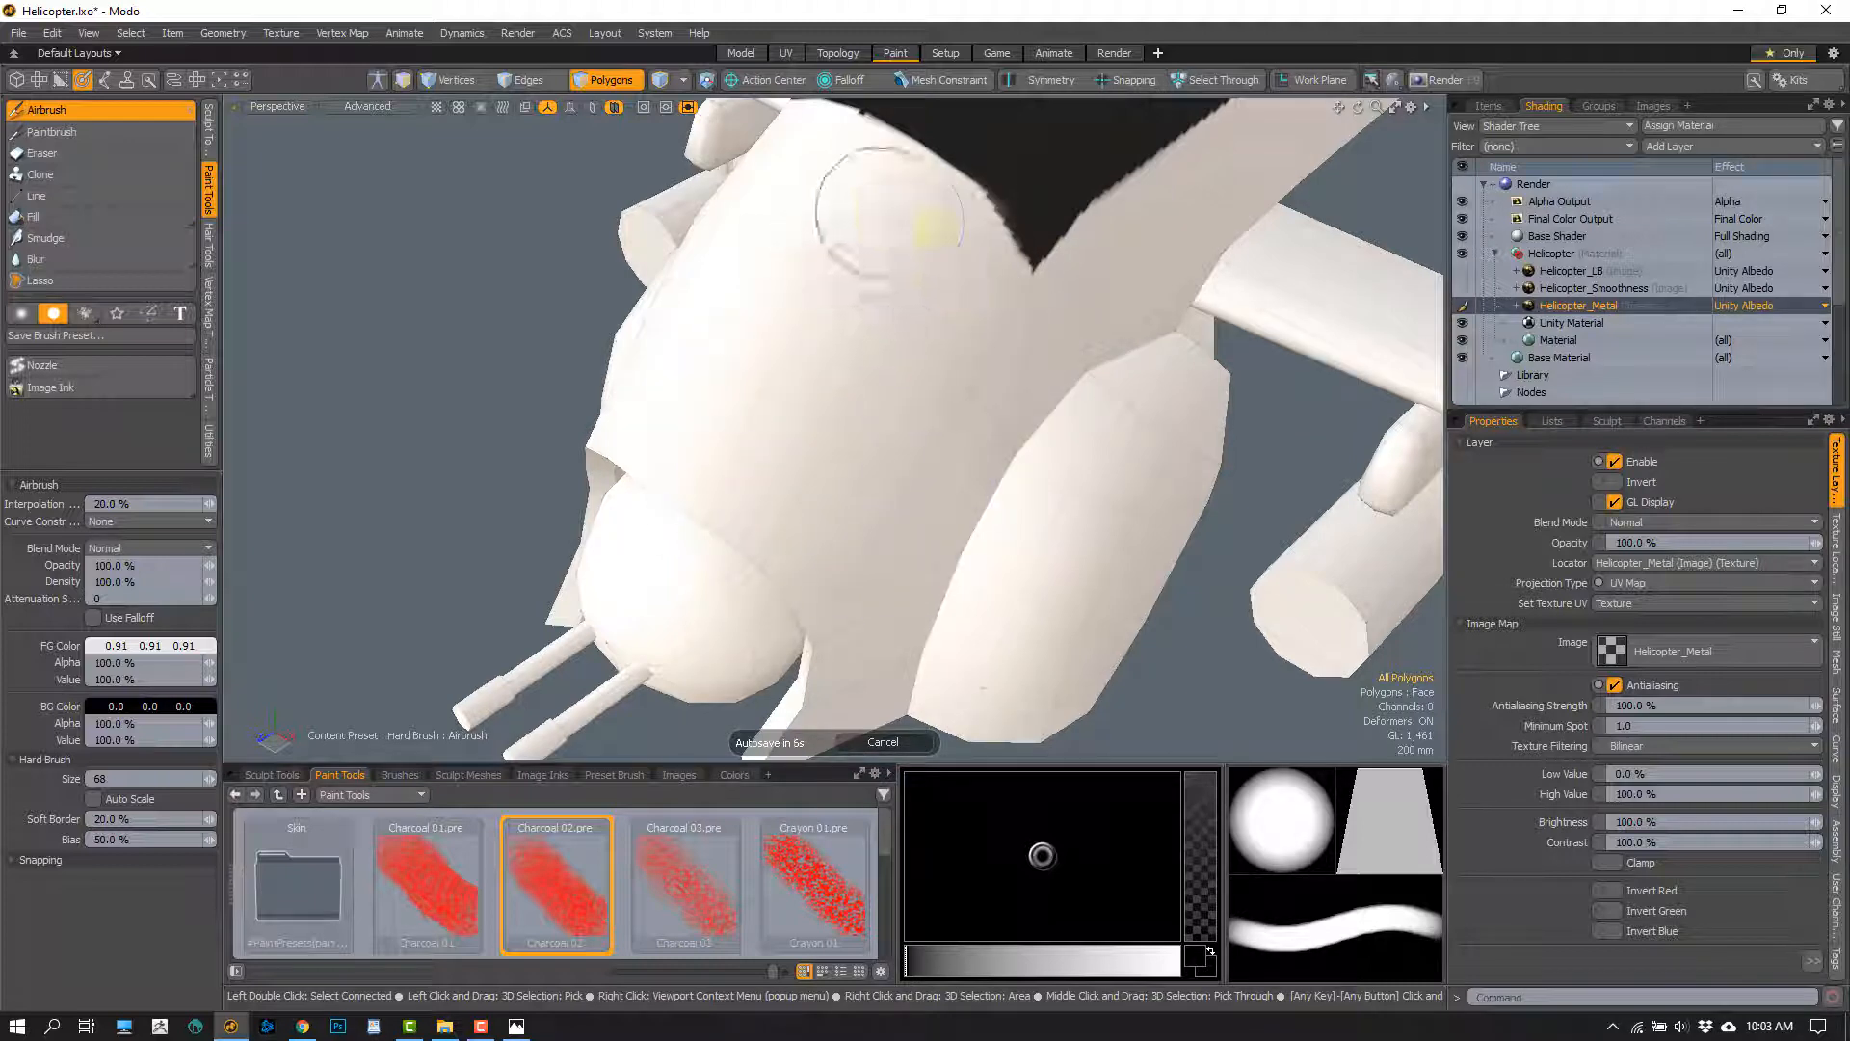
left_click_drag(867, 228, 877, 505)
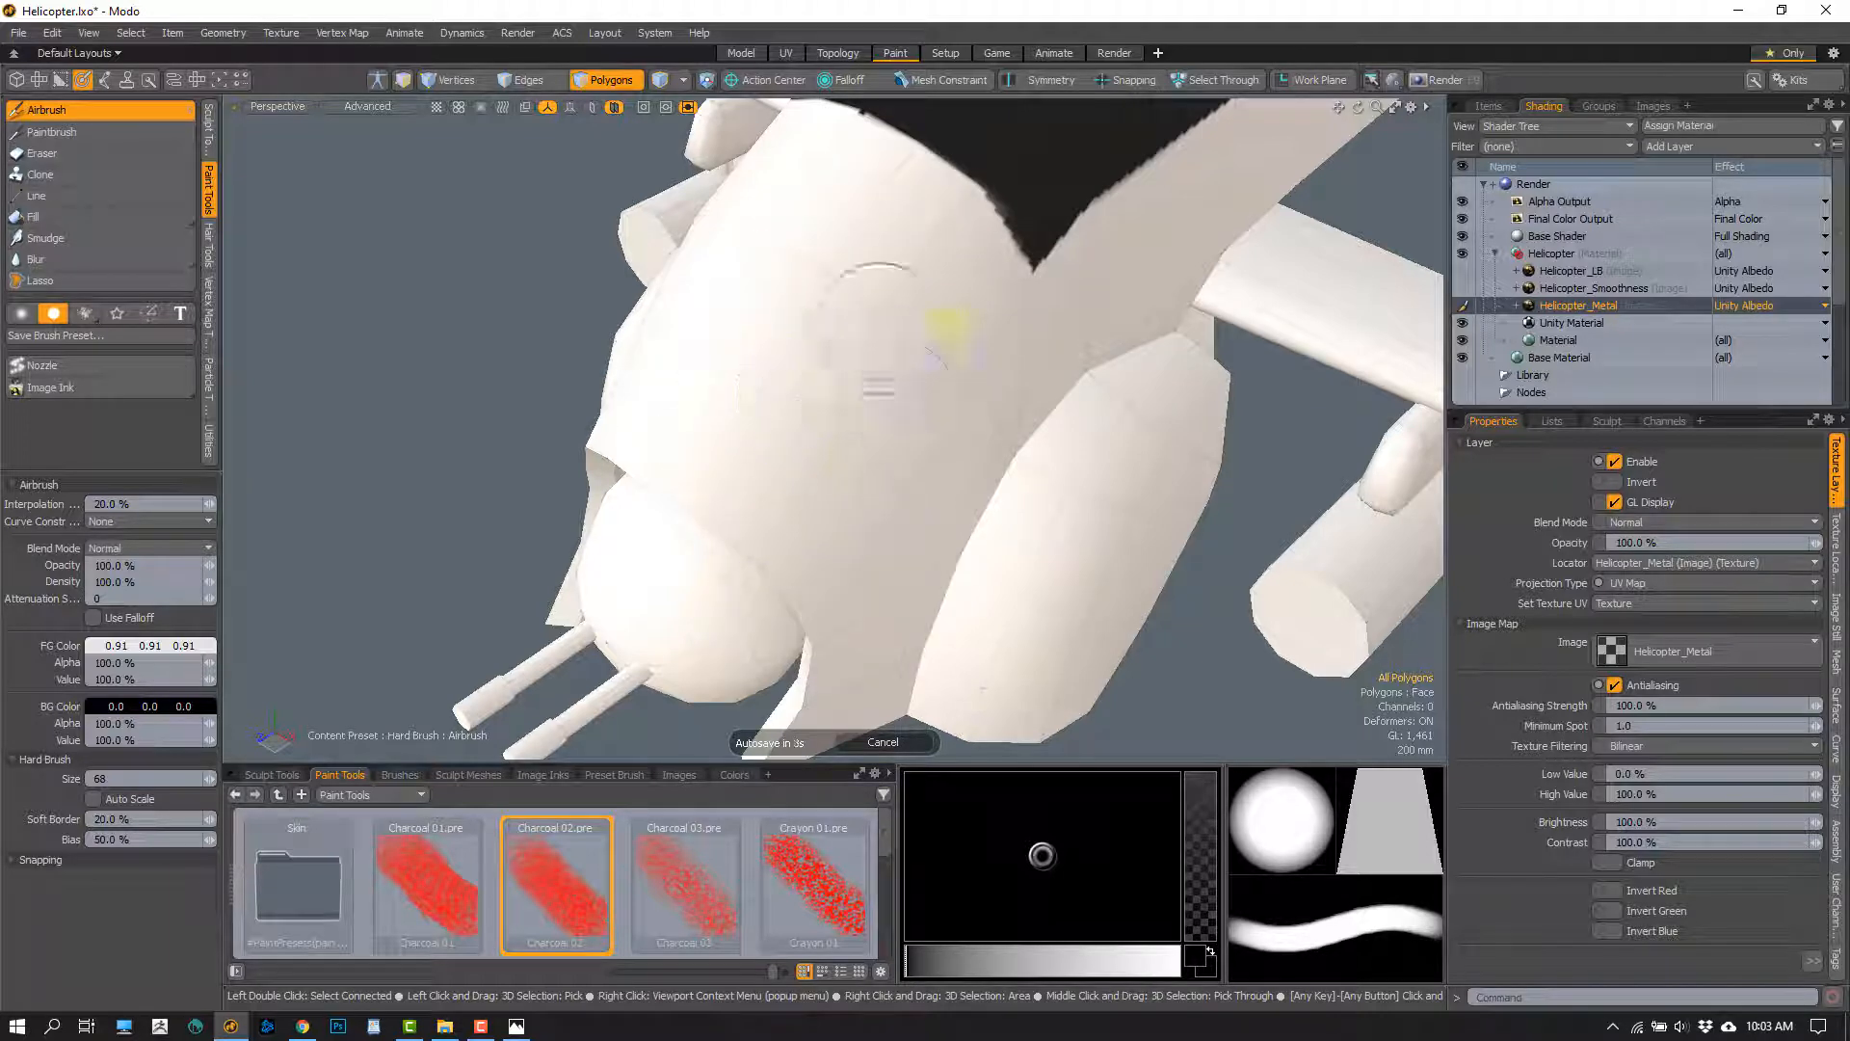
Return the Helicopter_Metal layer to Unity Metallic and Helicopter_Smoothness to Unity Smoothness, with all helicopter texture layers visible
left_click_drag(949, 332, 867, 520, "alt")
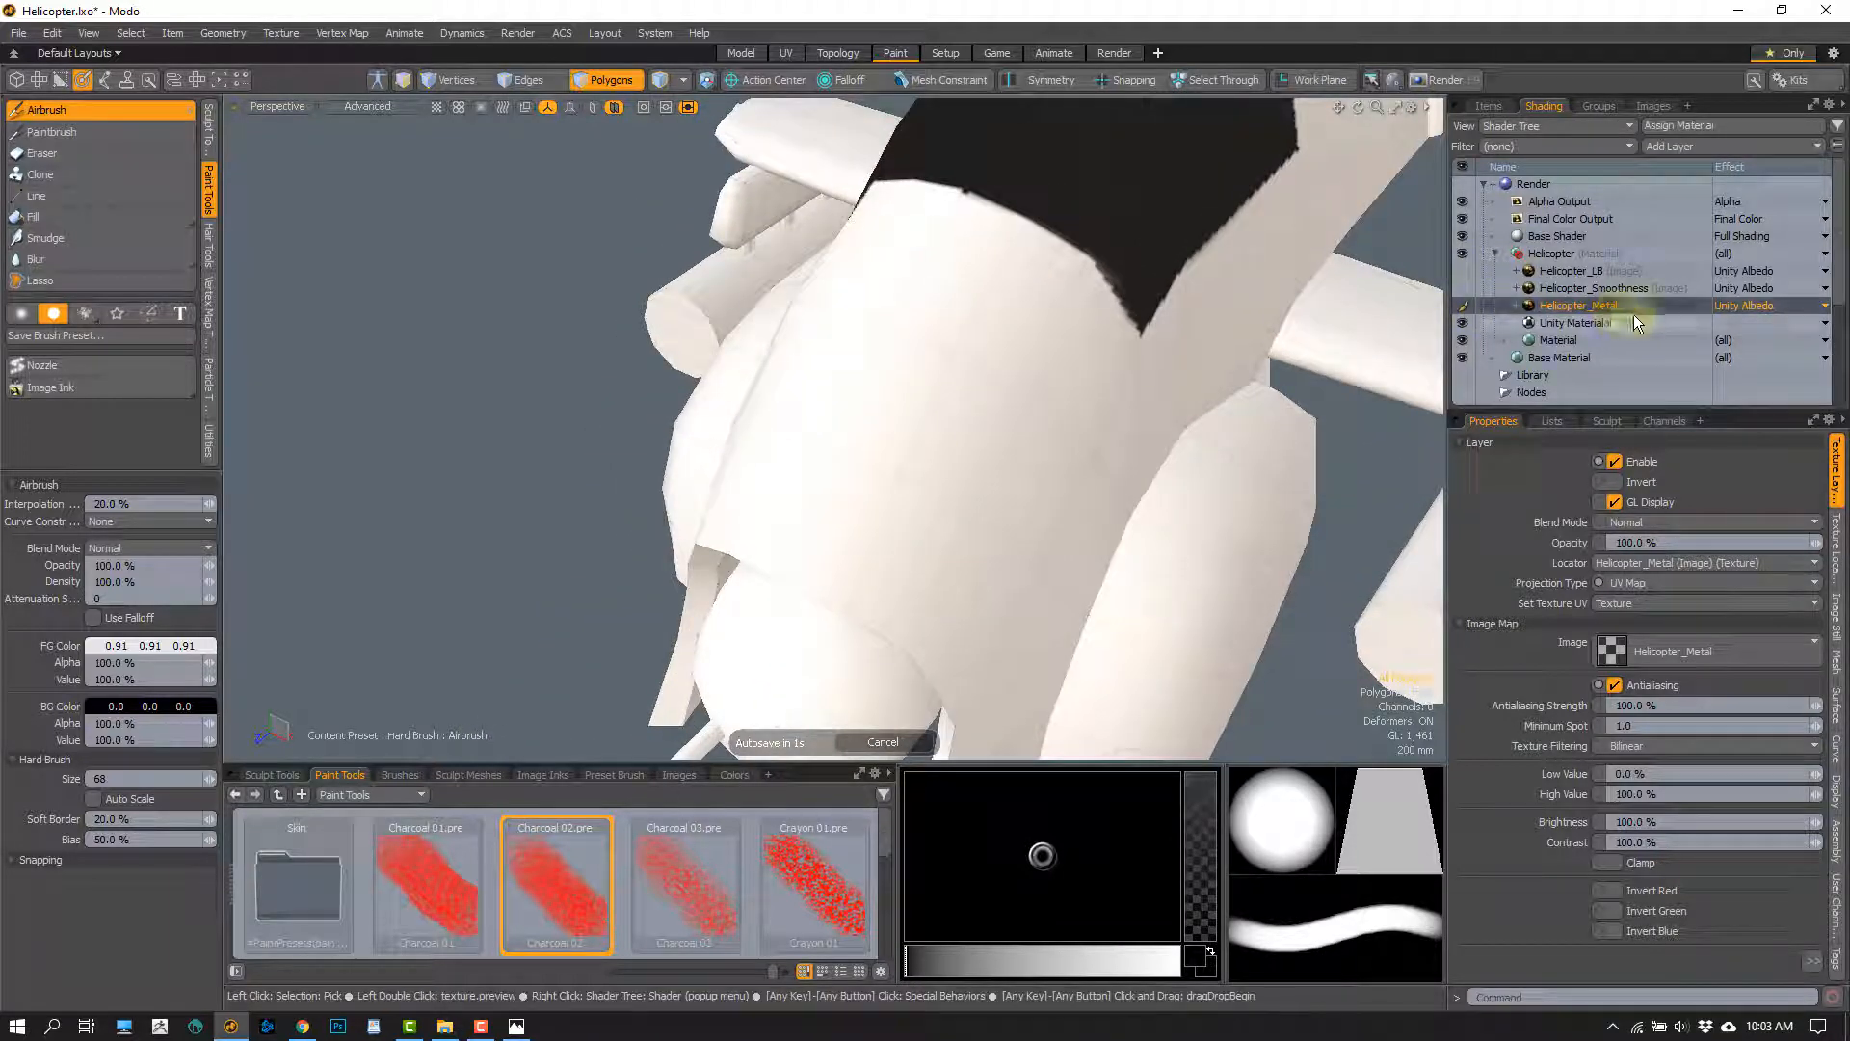
left_click(1749, 306)
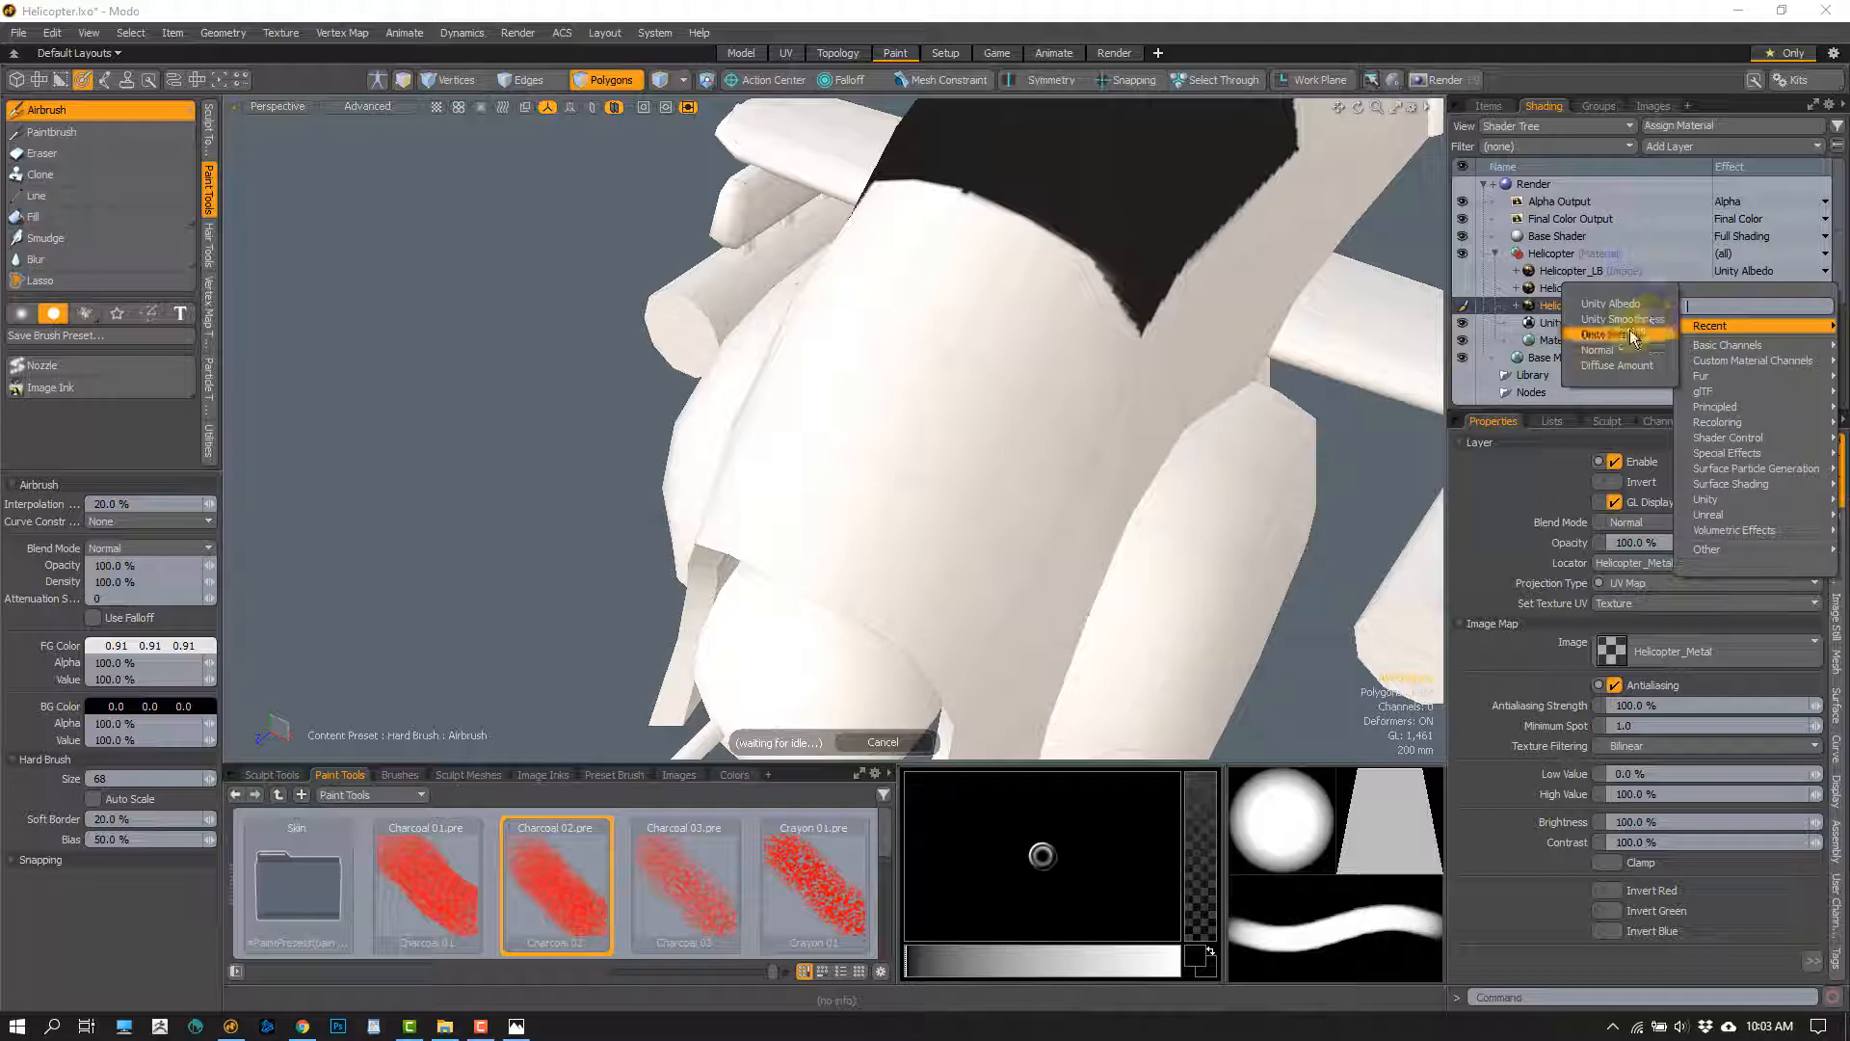
left_click(1628, 334)
left_click(1752, 289)
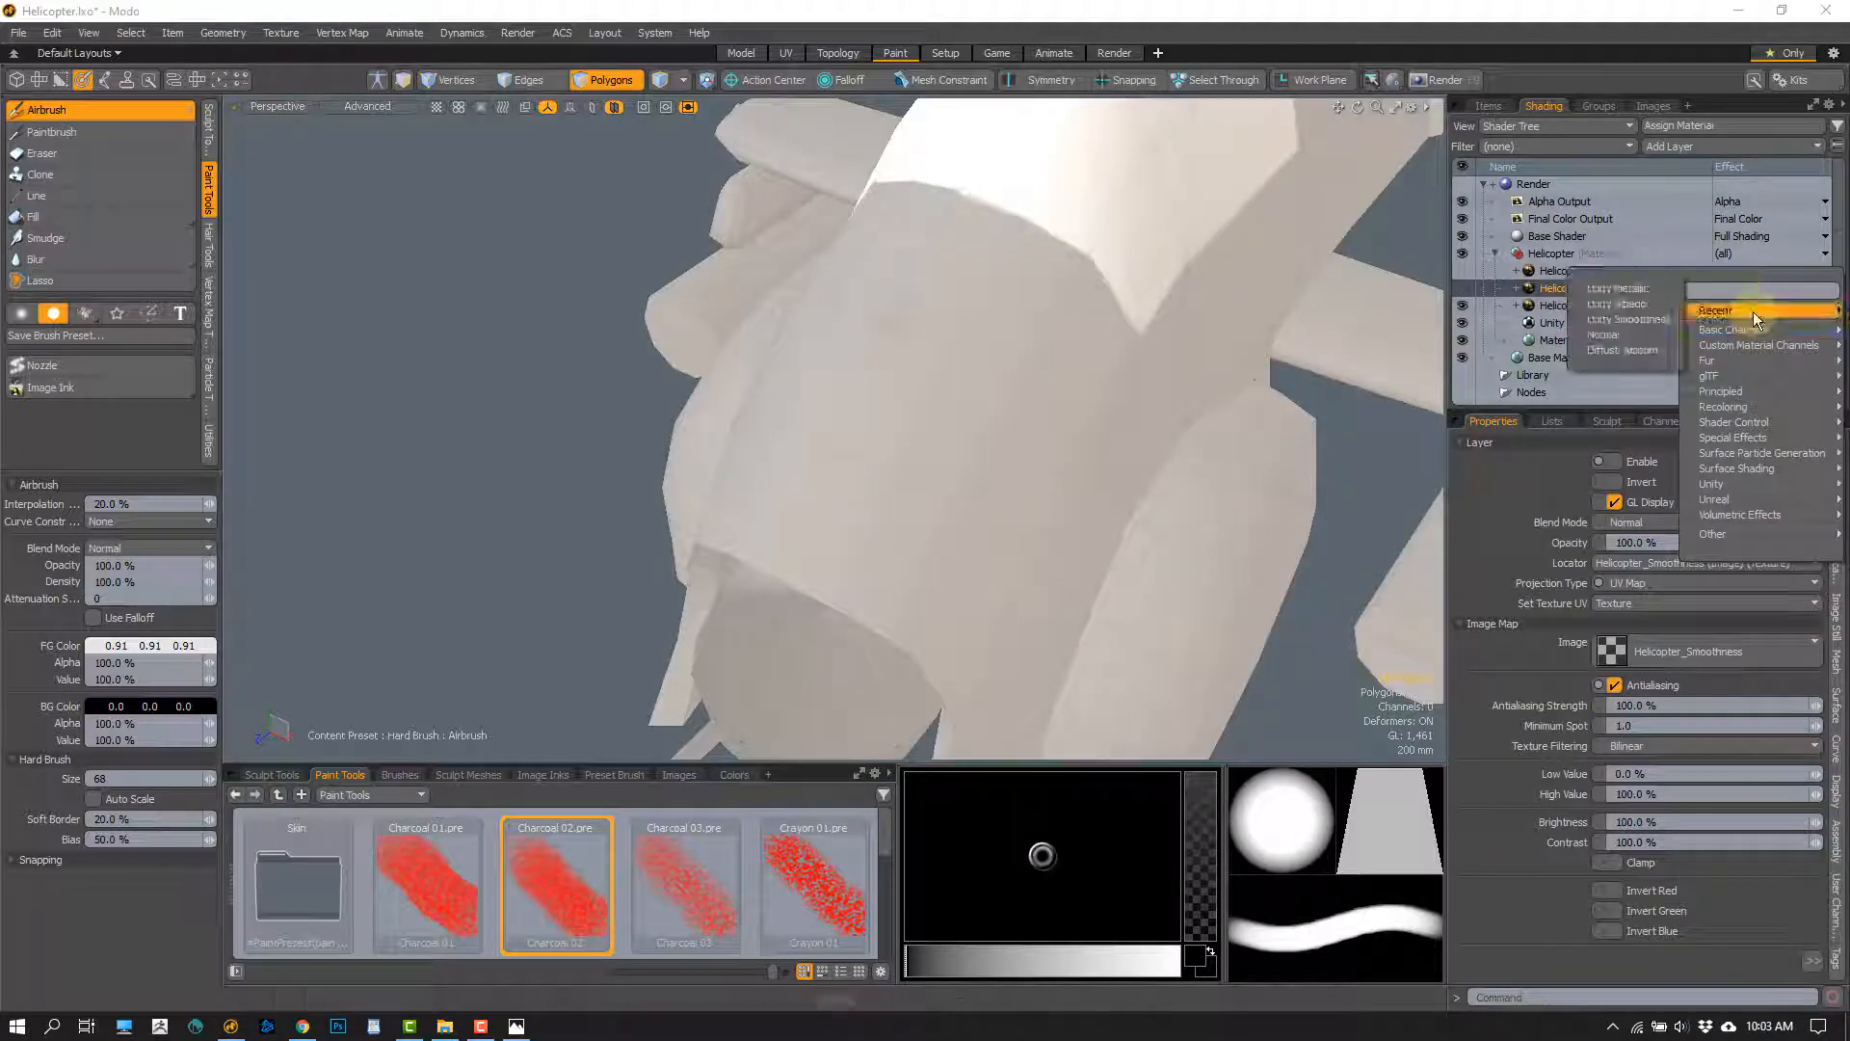
left_click(1641, 319)
left_click(1461, 271)
left_click(1462, 288)
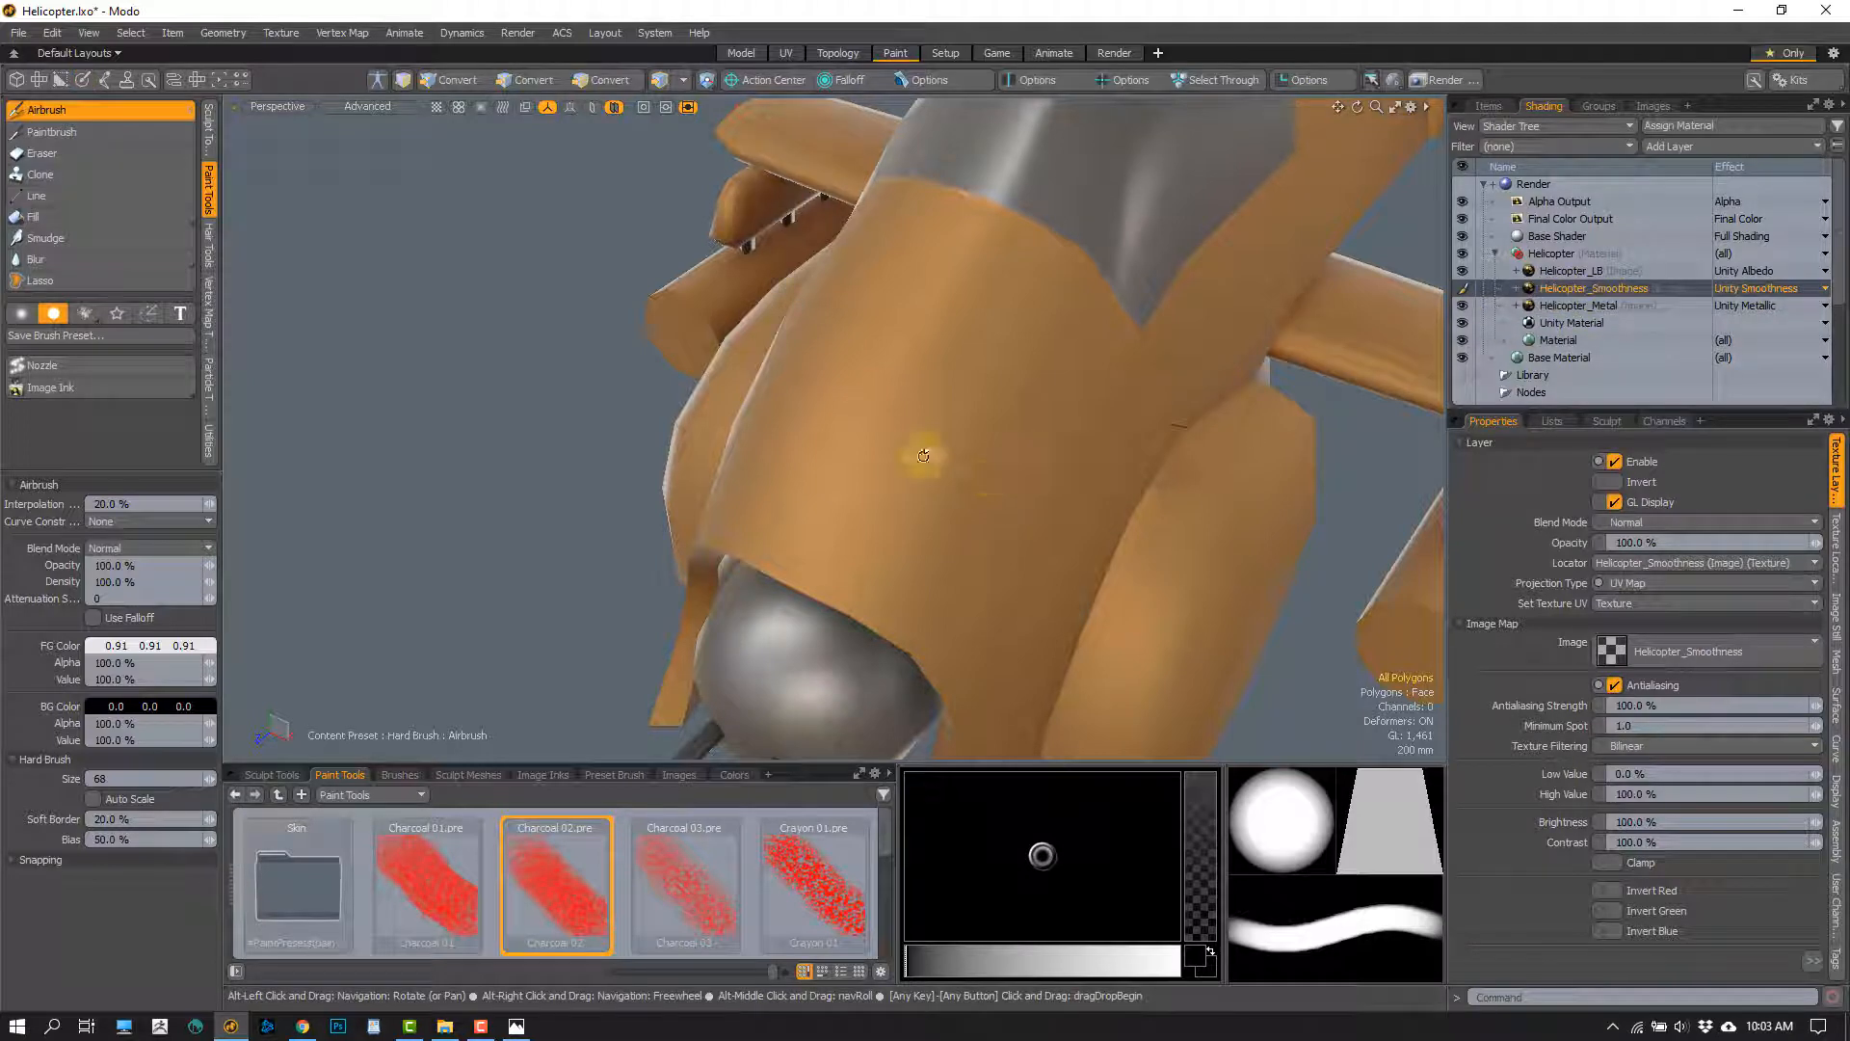
Review the whole front of the helicopter and save the scene
scroll(857, 463, "down", 4)
left_click_drag(924, 456, 840, 366, "alt")
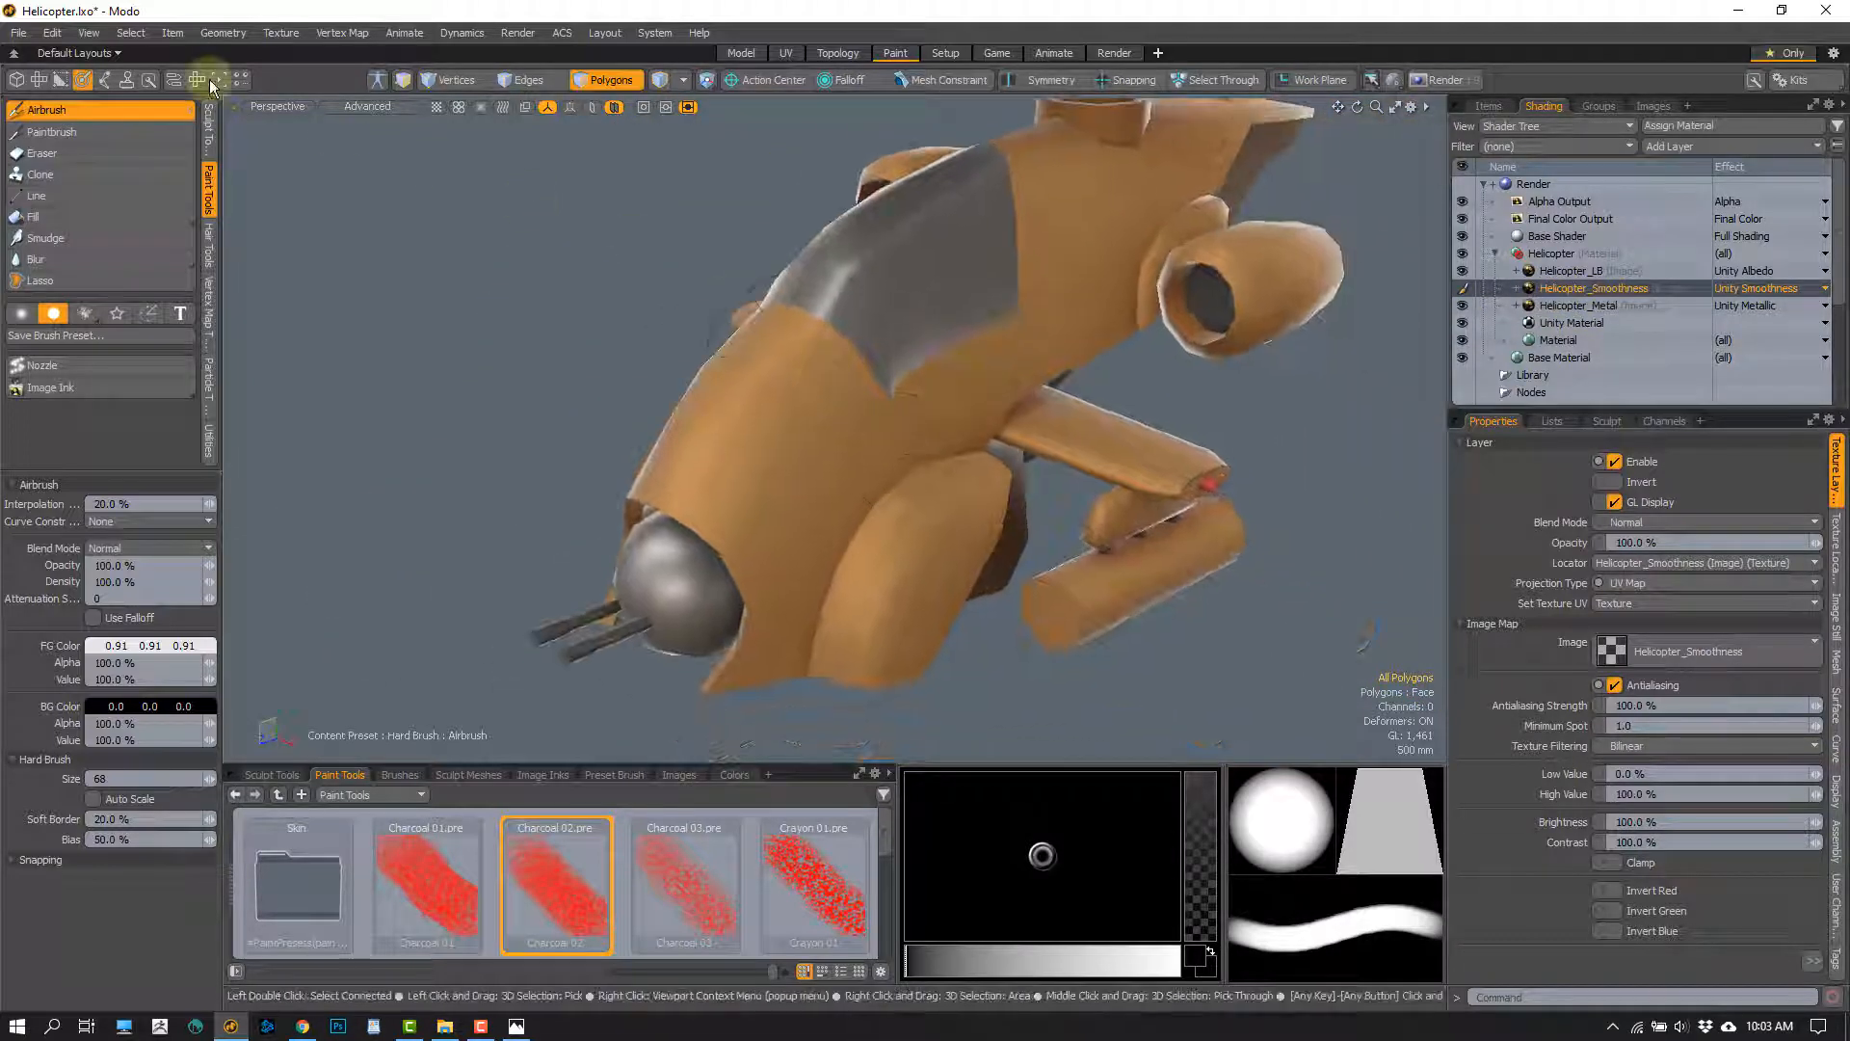
left_click(18, 35)
left_click(56, 216)
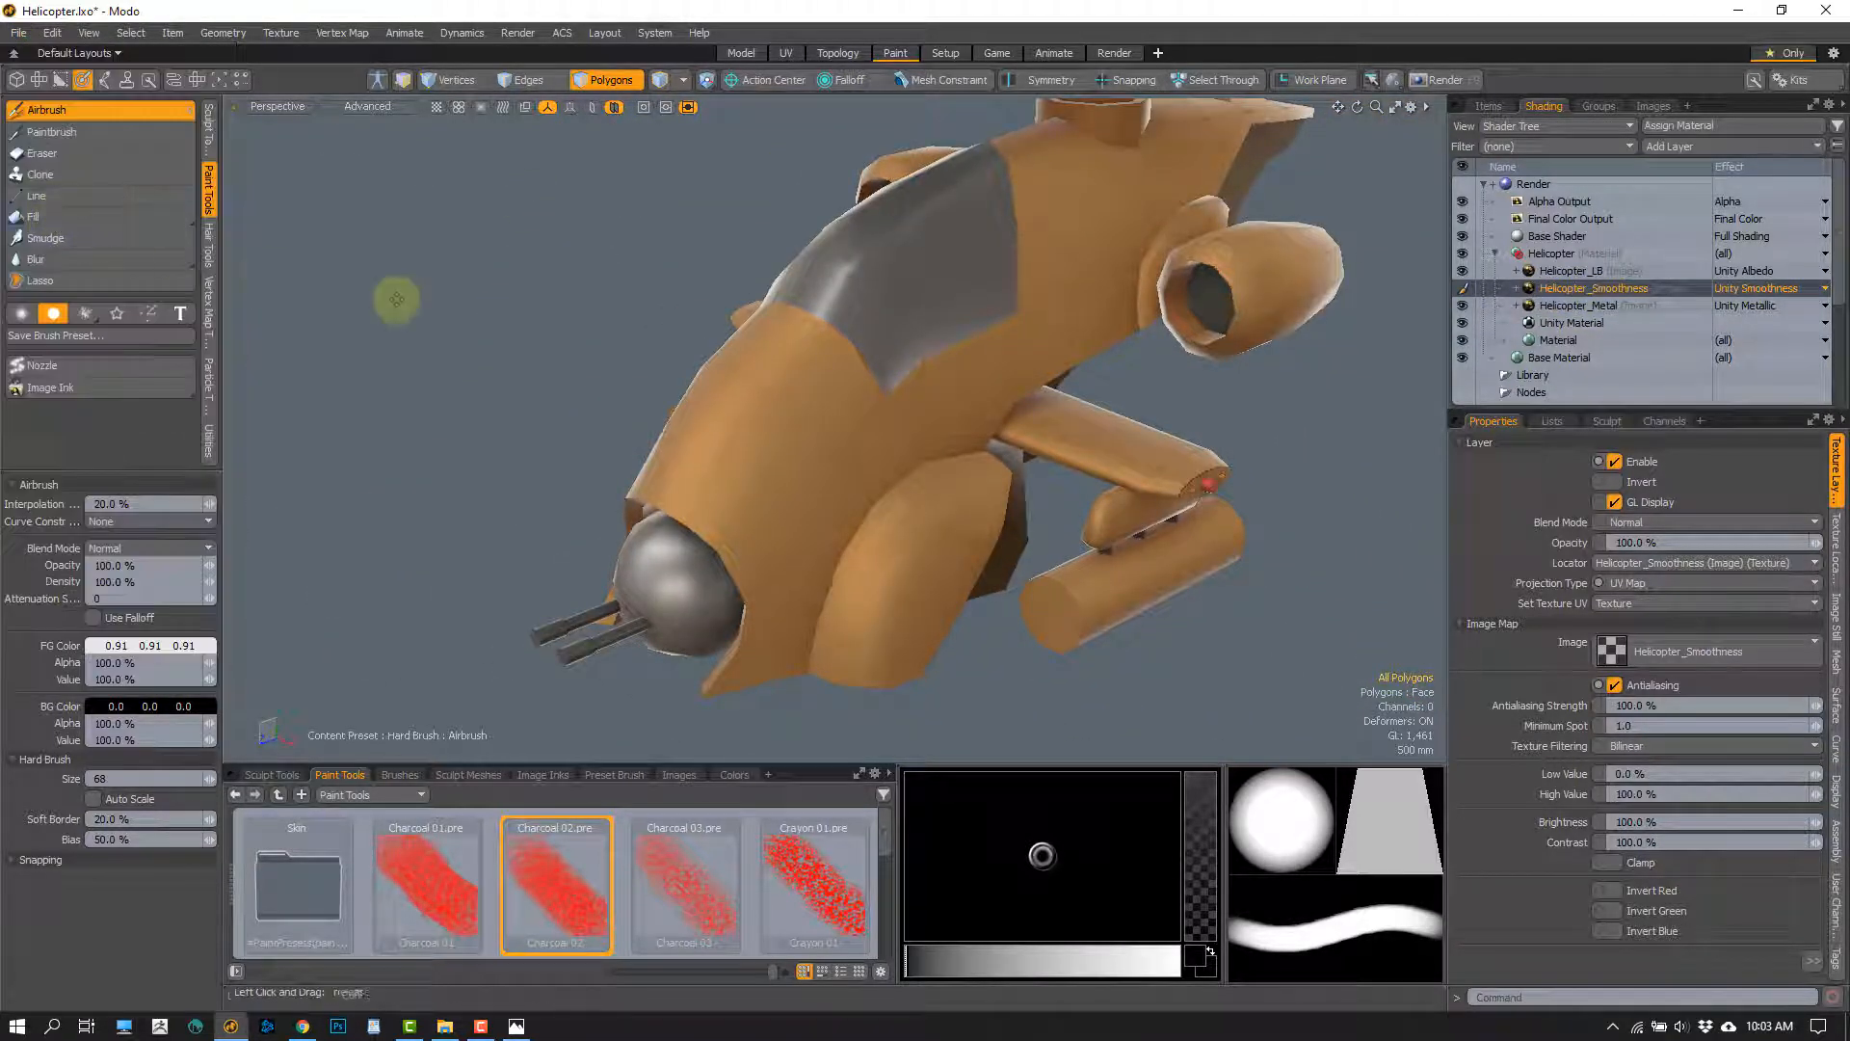
Save the painted Helicopter_Metal and Helicopter_Smoothness image clips to their PNG files
left_click(1652, 106)
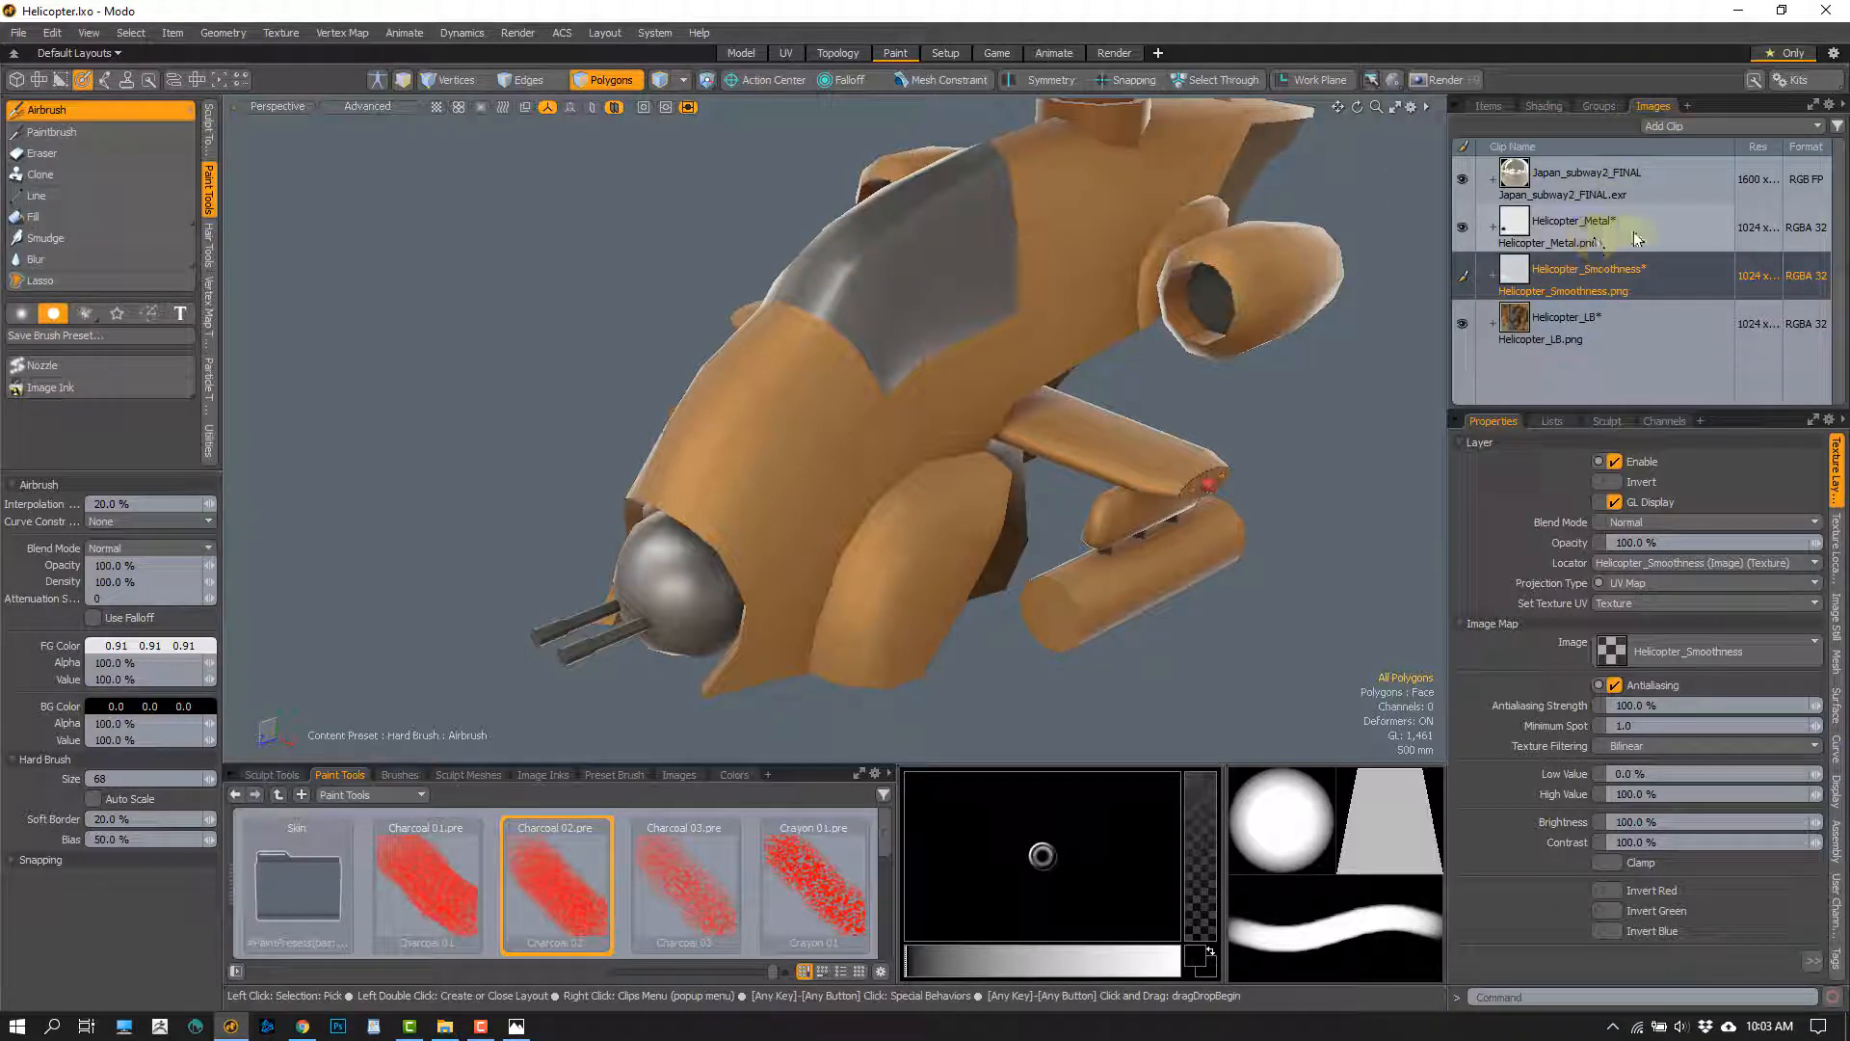
left_click(1645, 228)
right_click(1649, 229)
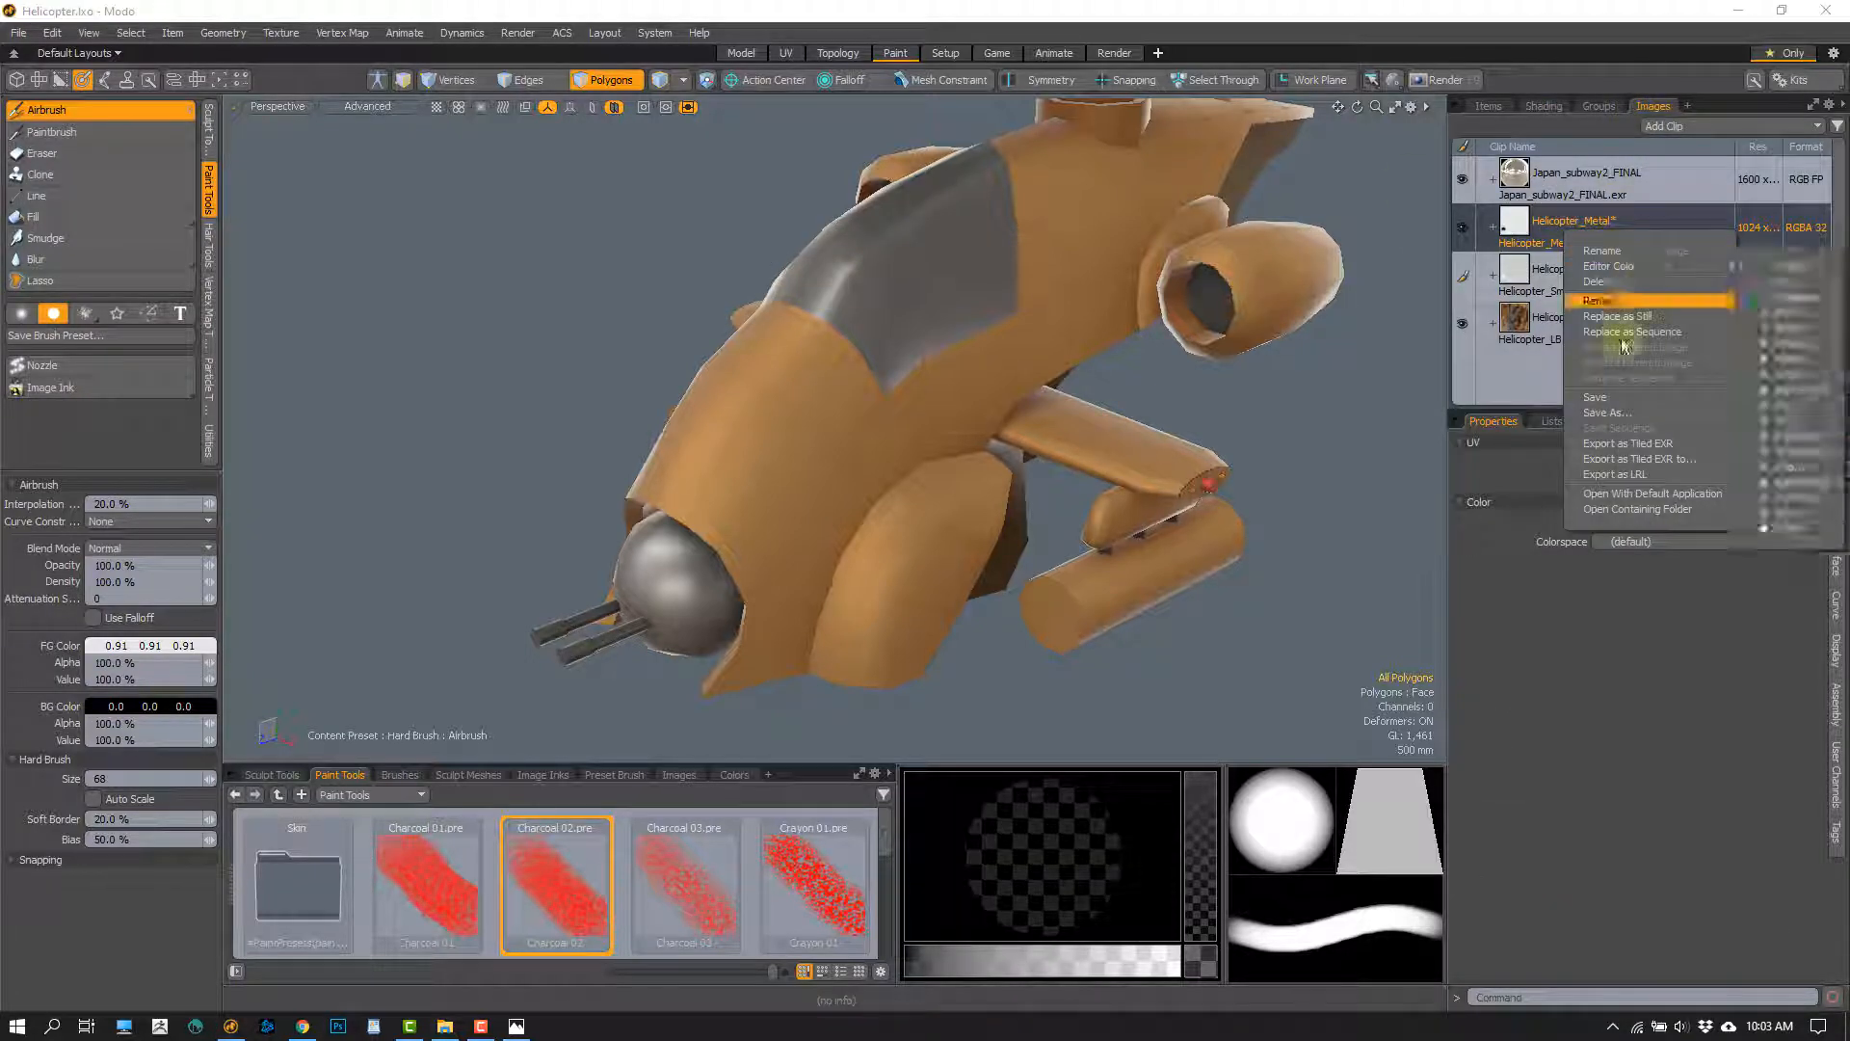
left_click(1595, 397)
left_click(1677, 273)
right_click(1678, 274)
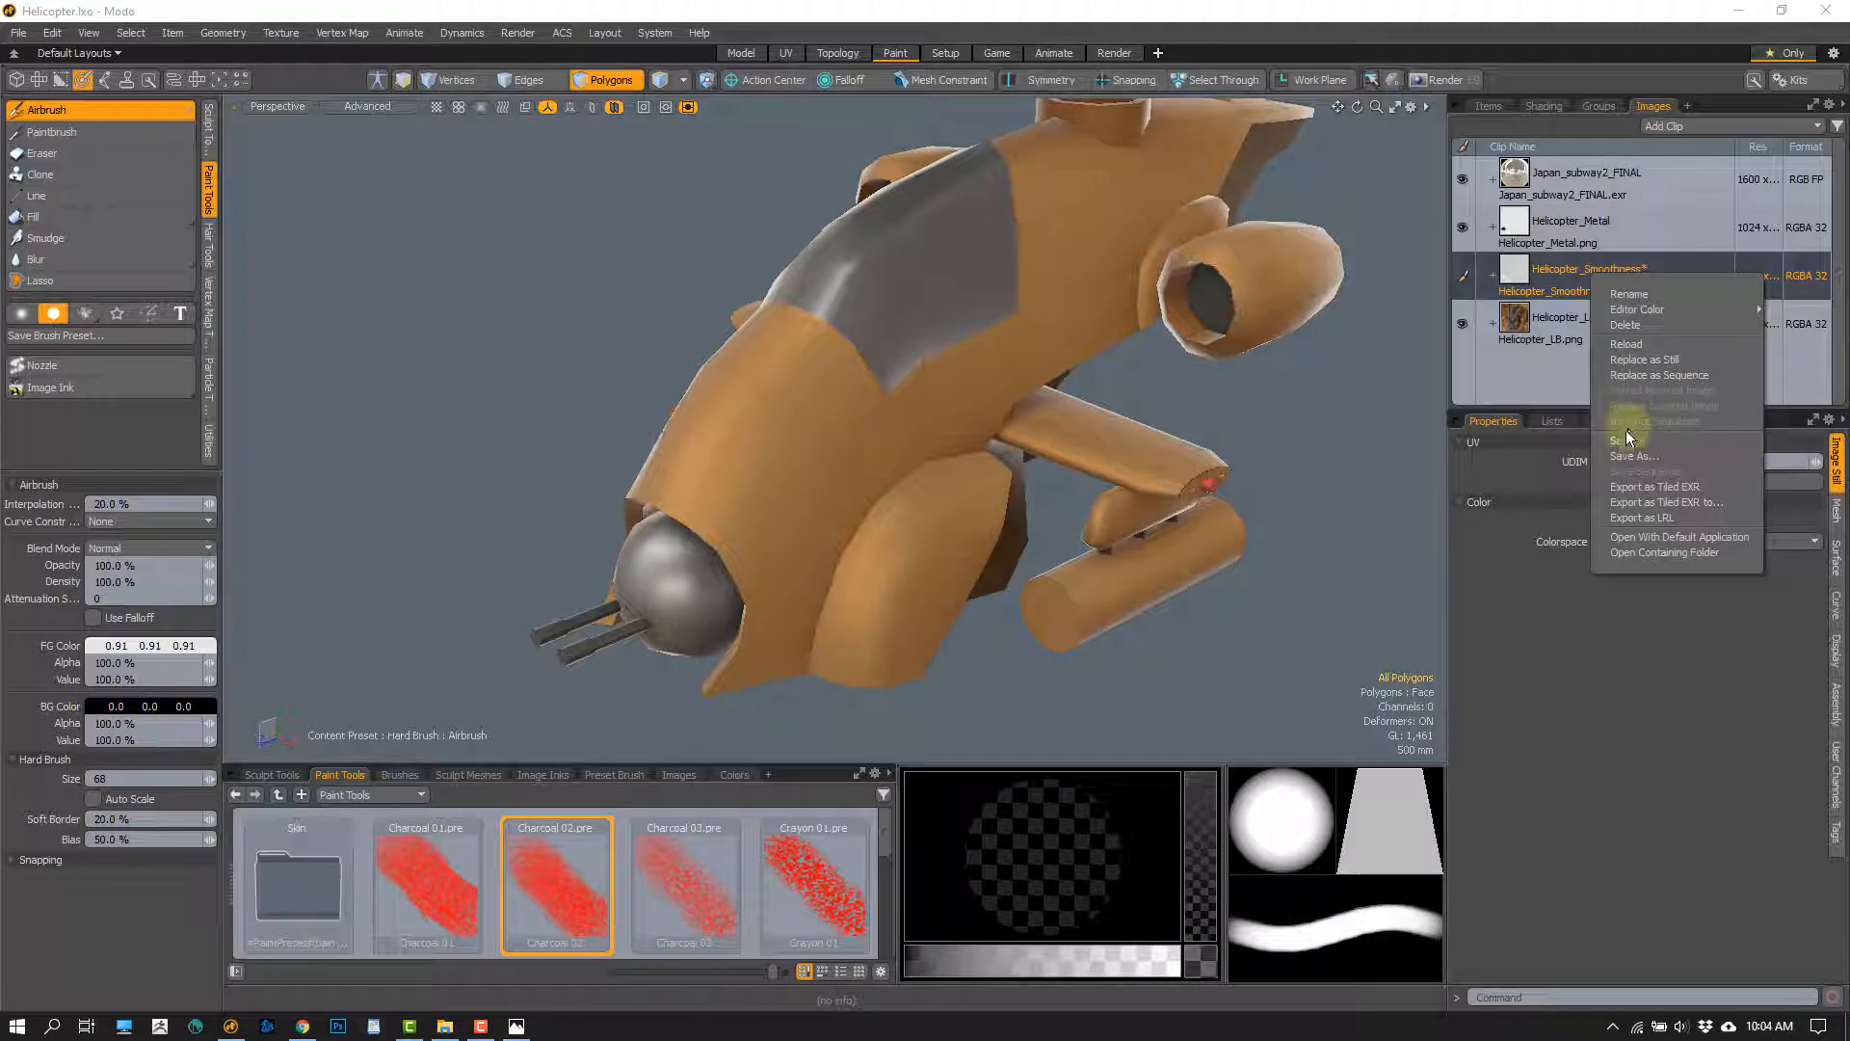
left_click(1625, 437)
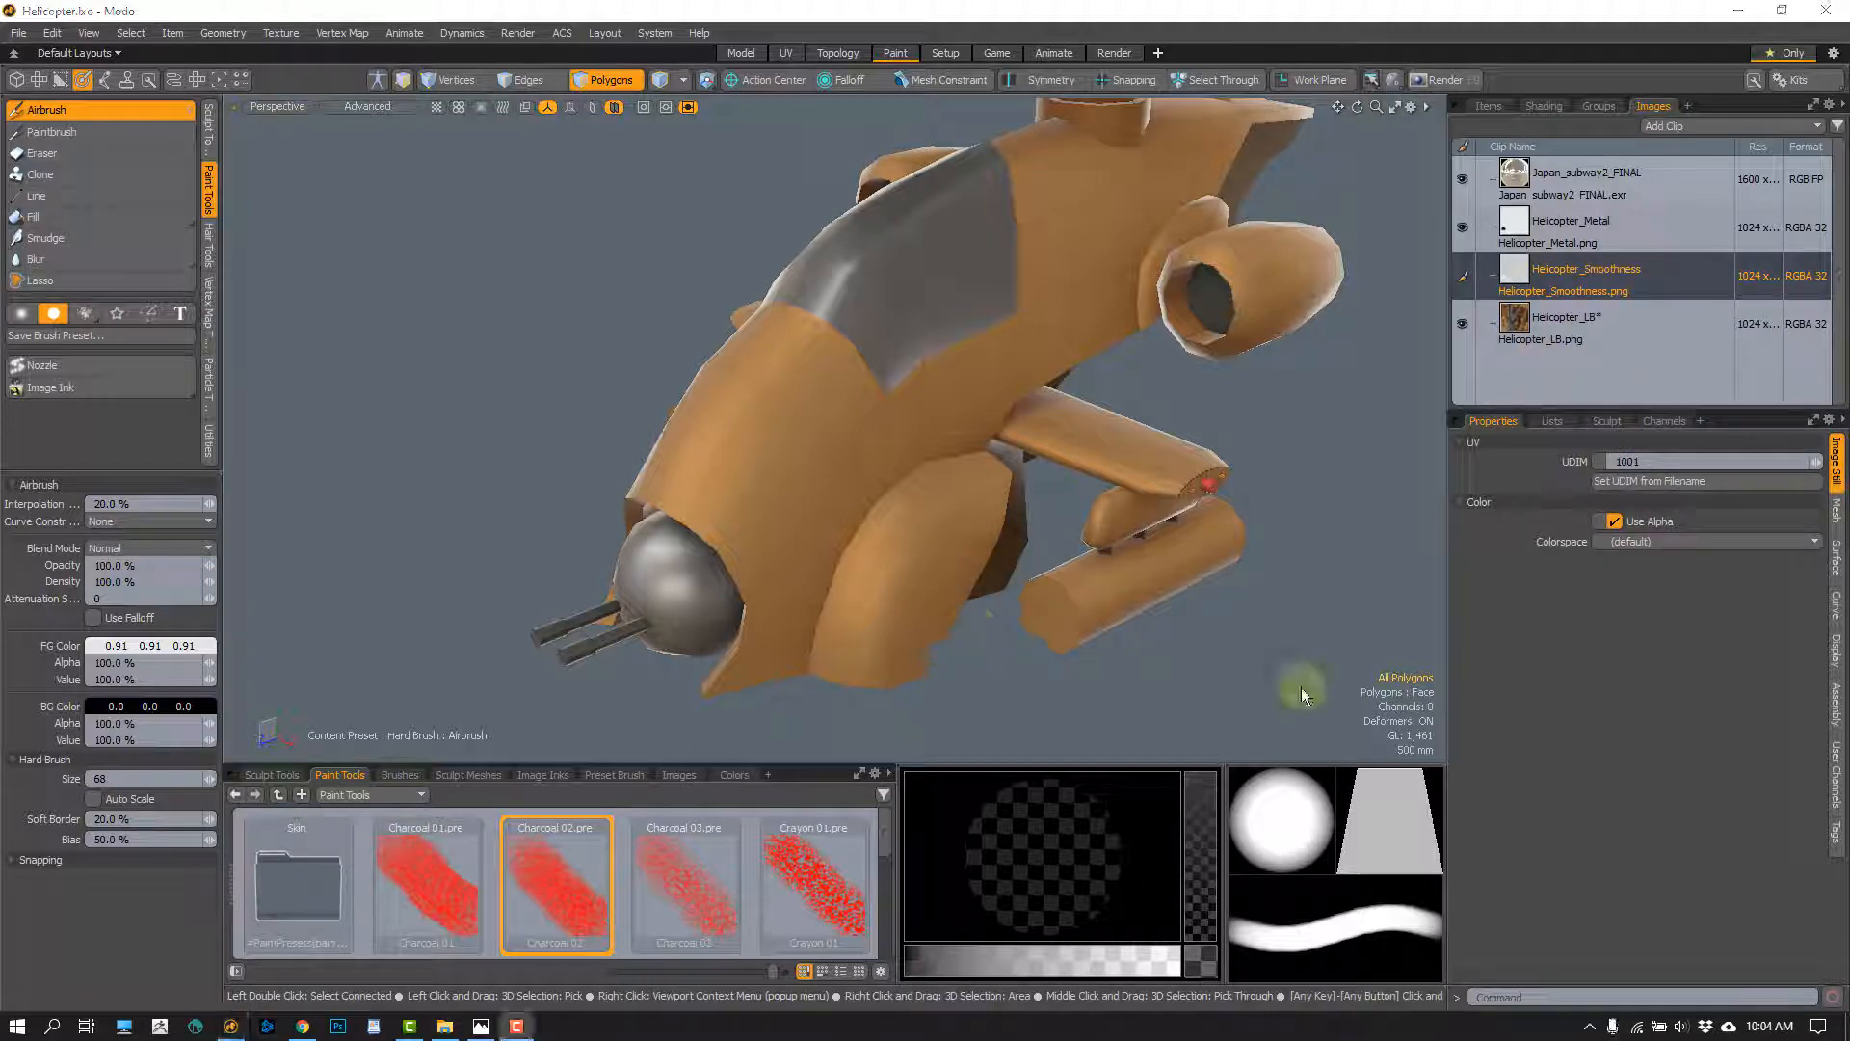
Choose the Charcoal 02 brush, set its interpolation to 20%, and try a stroke on the side of the nose
scroll(813, 590, "up", 5)
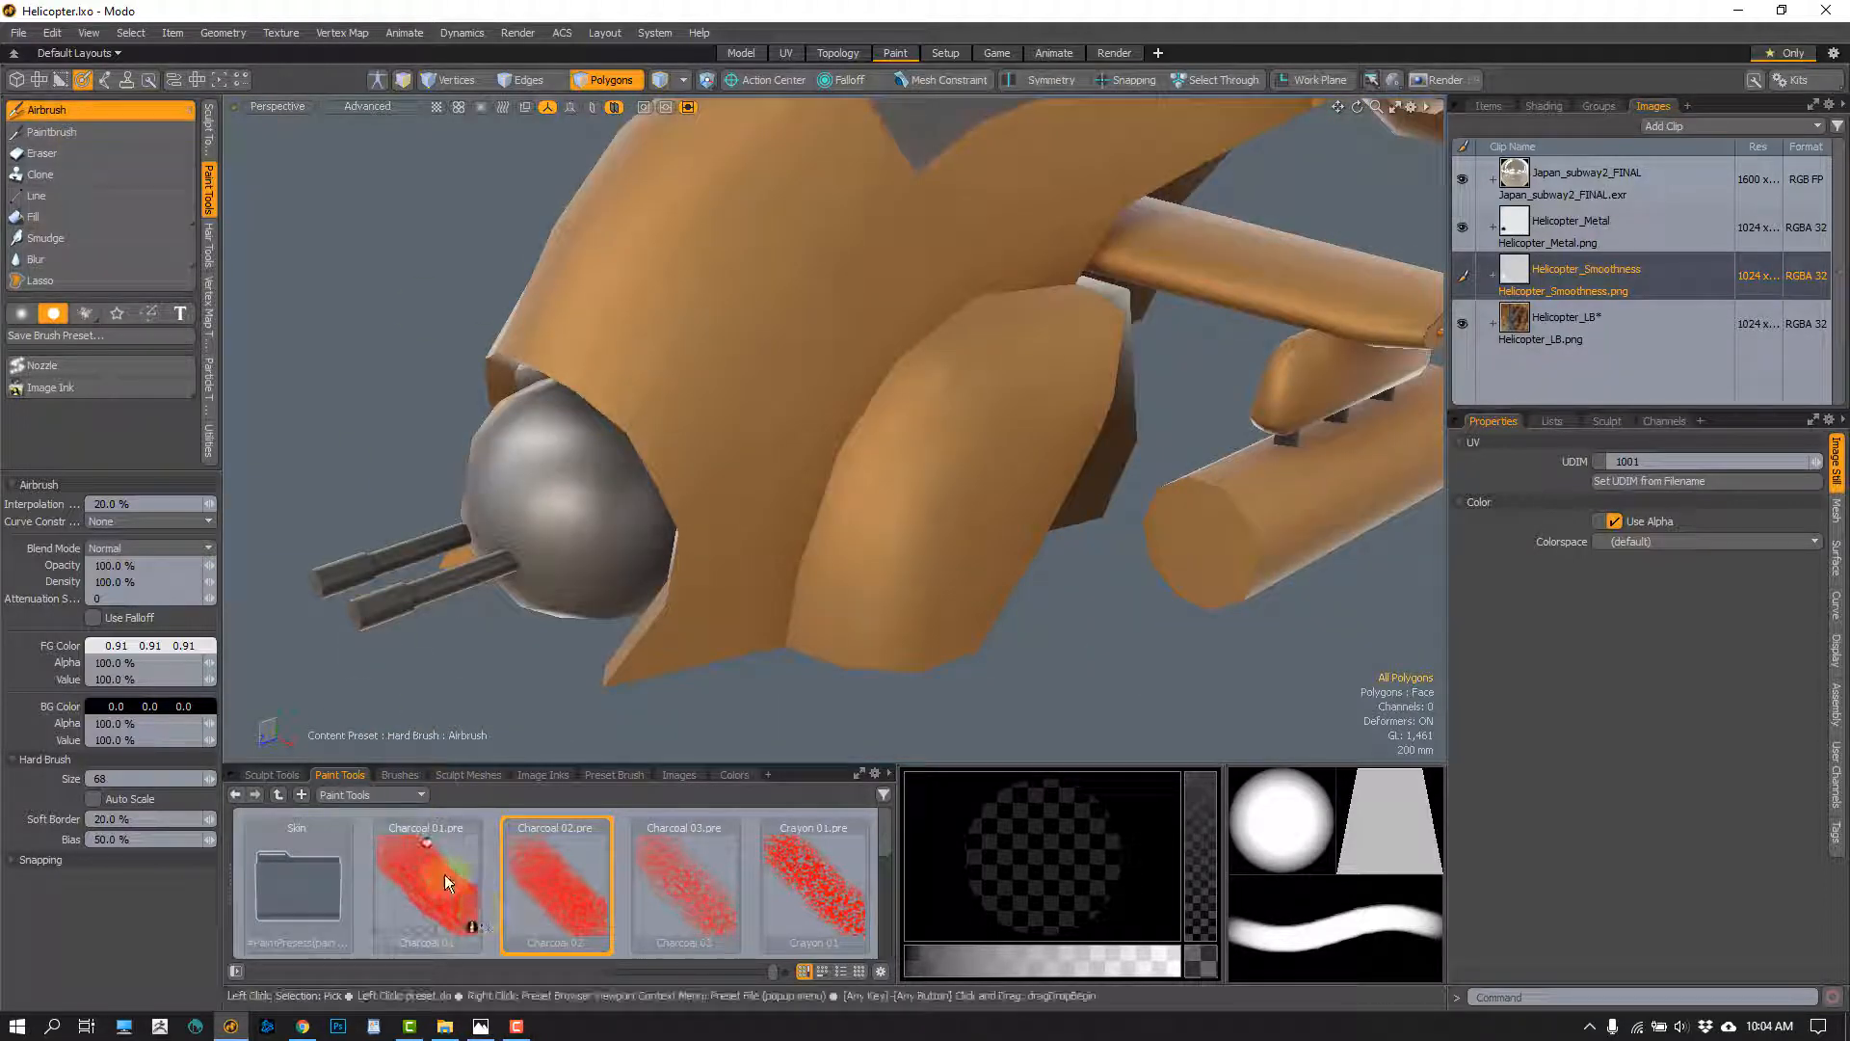
left_click(564, 865)
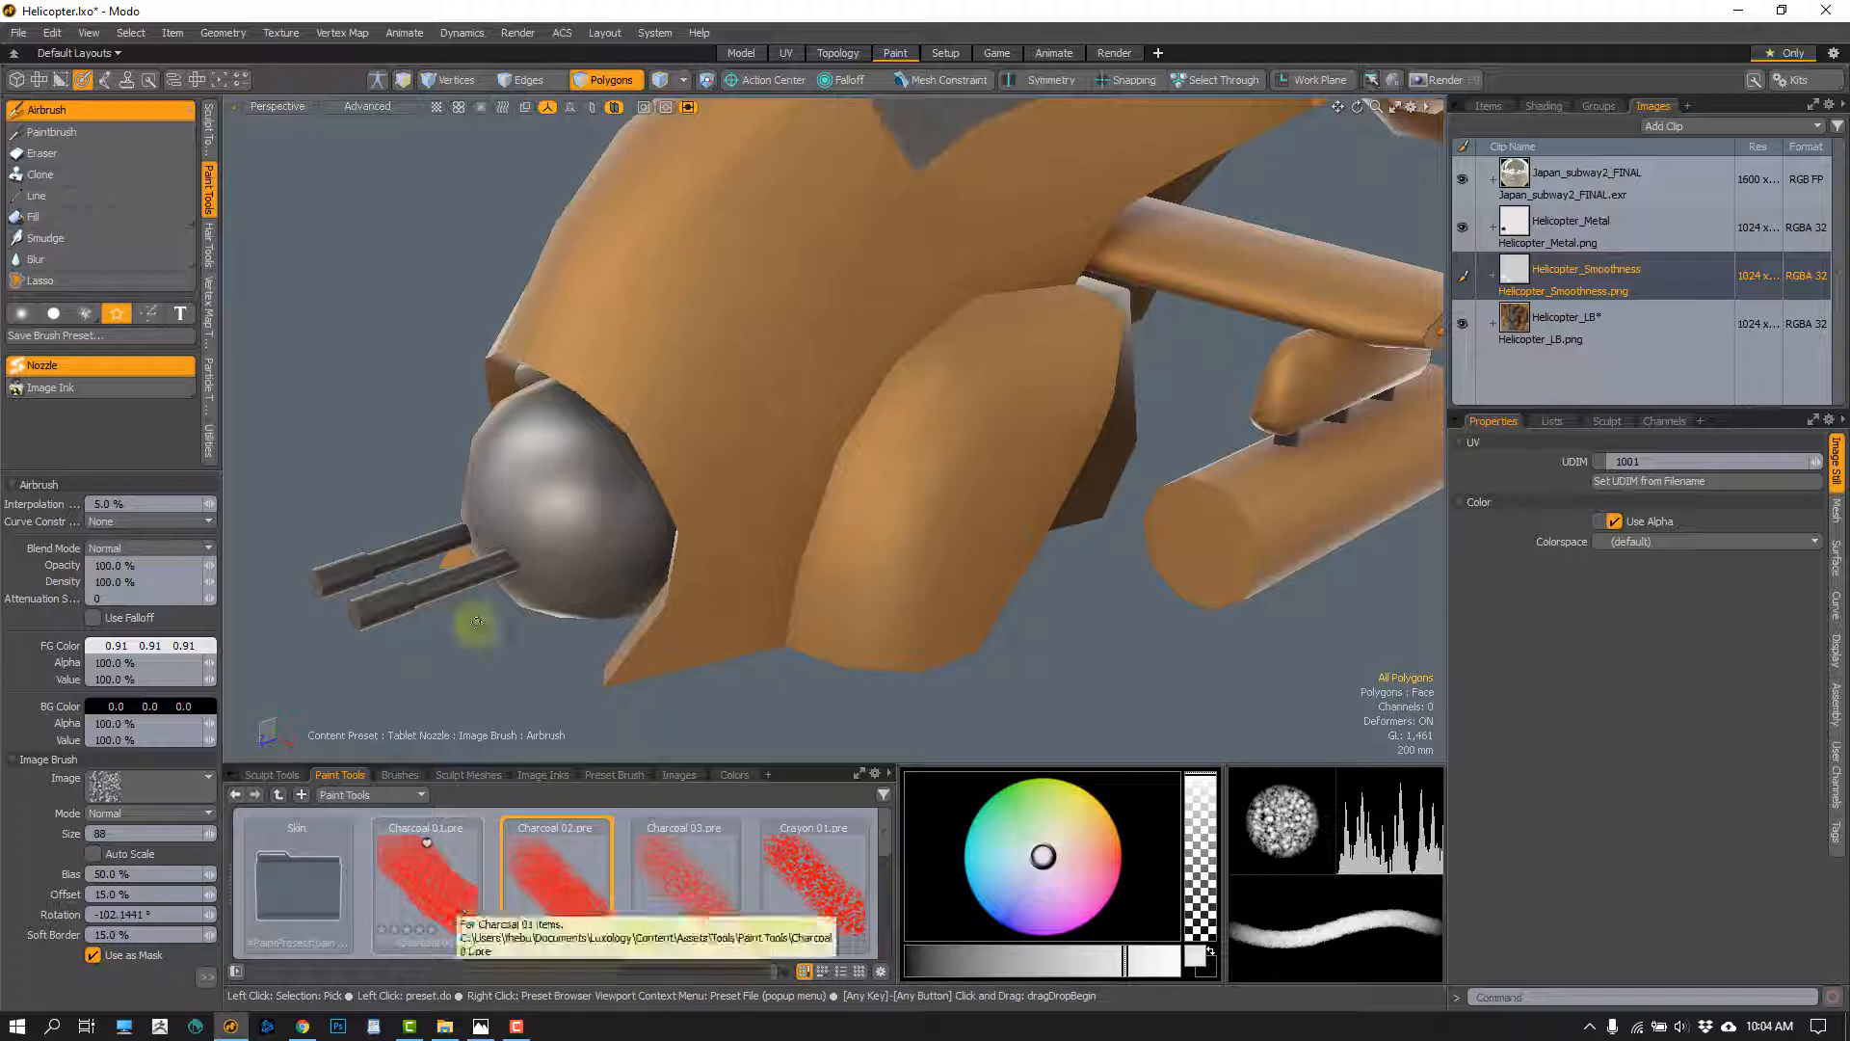
left_click(135, 505)
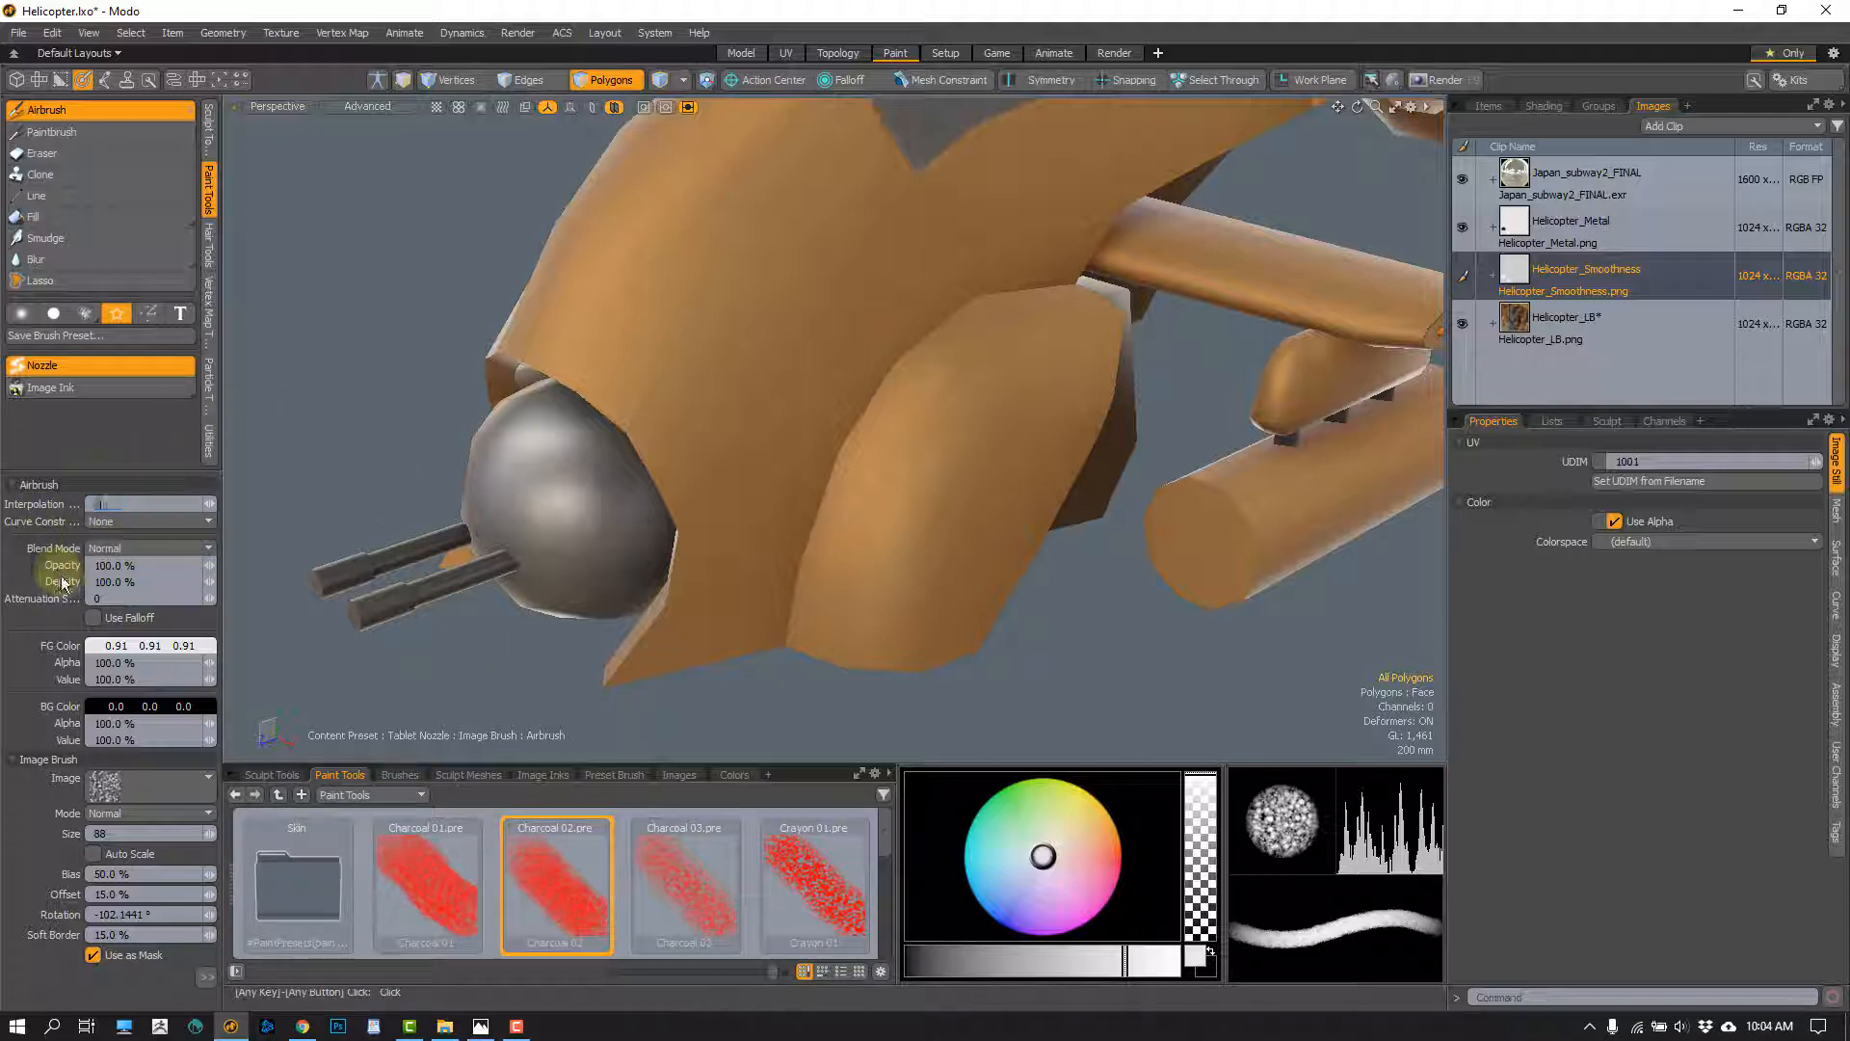
type("20")
key("Return")
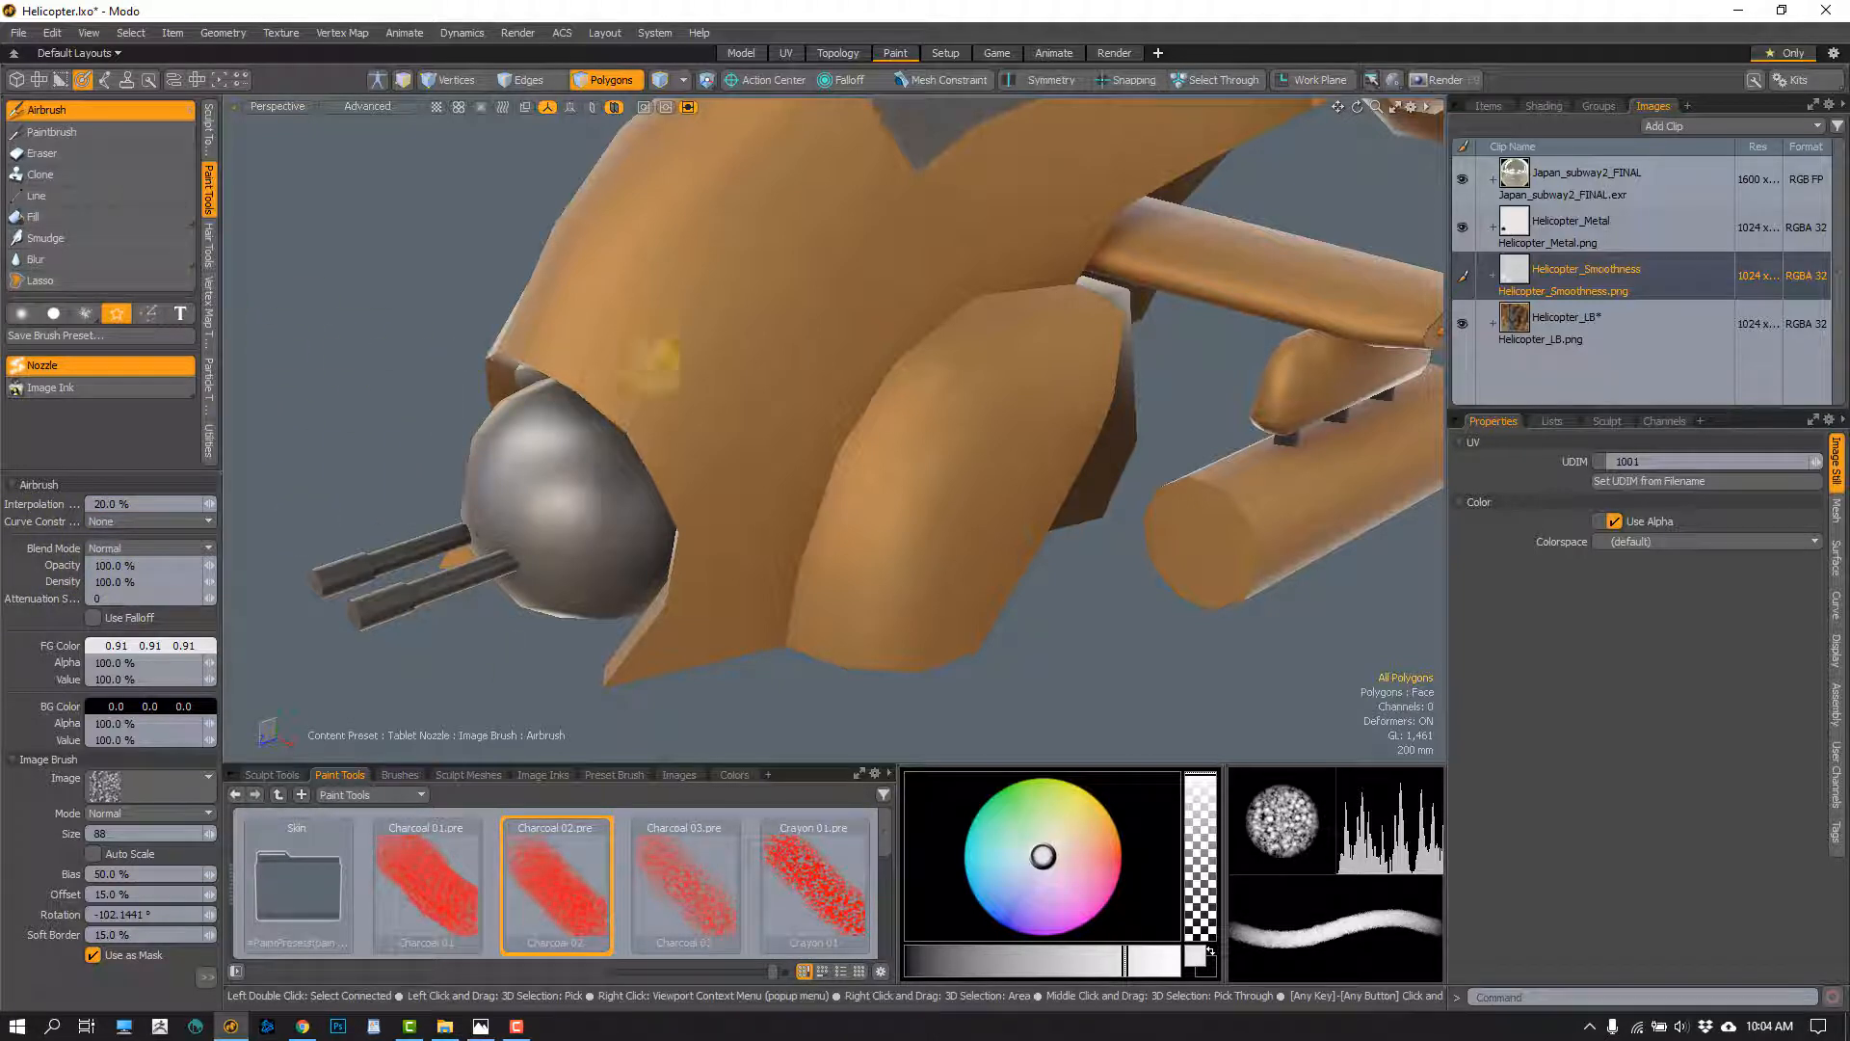
left_click_drag(761, 376, 751, 438, "alt")
scroll(758, 498, "down", 10)
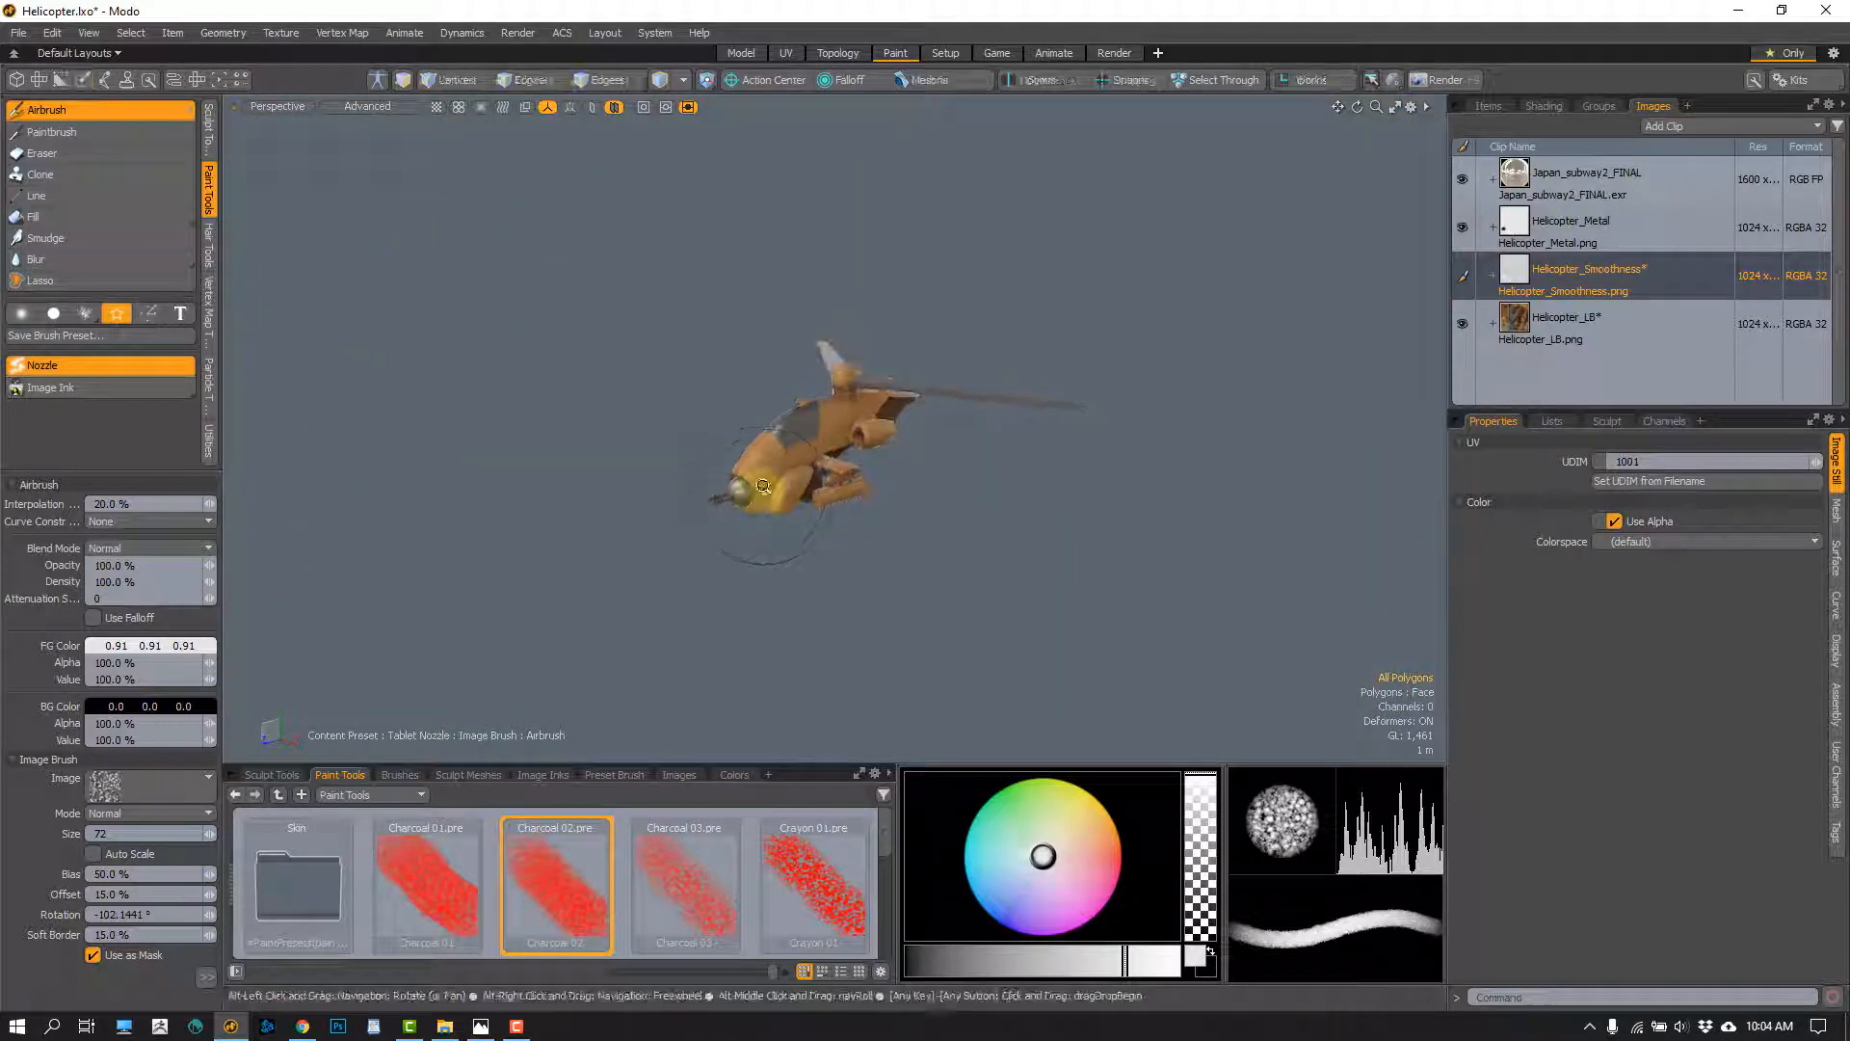
scroll(771, 499, "up", 10)
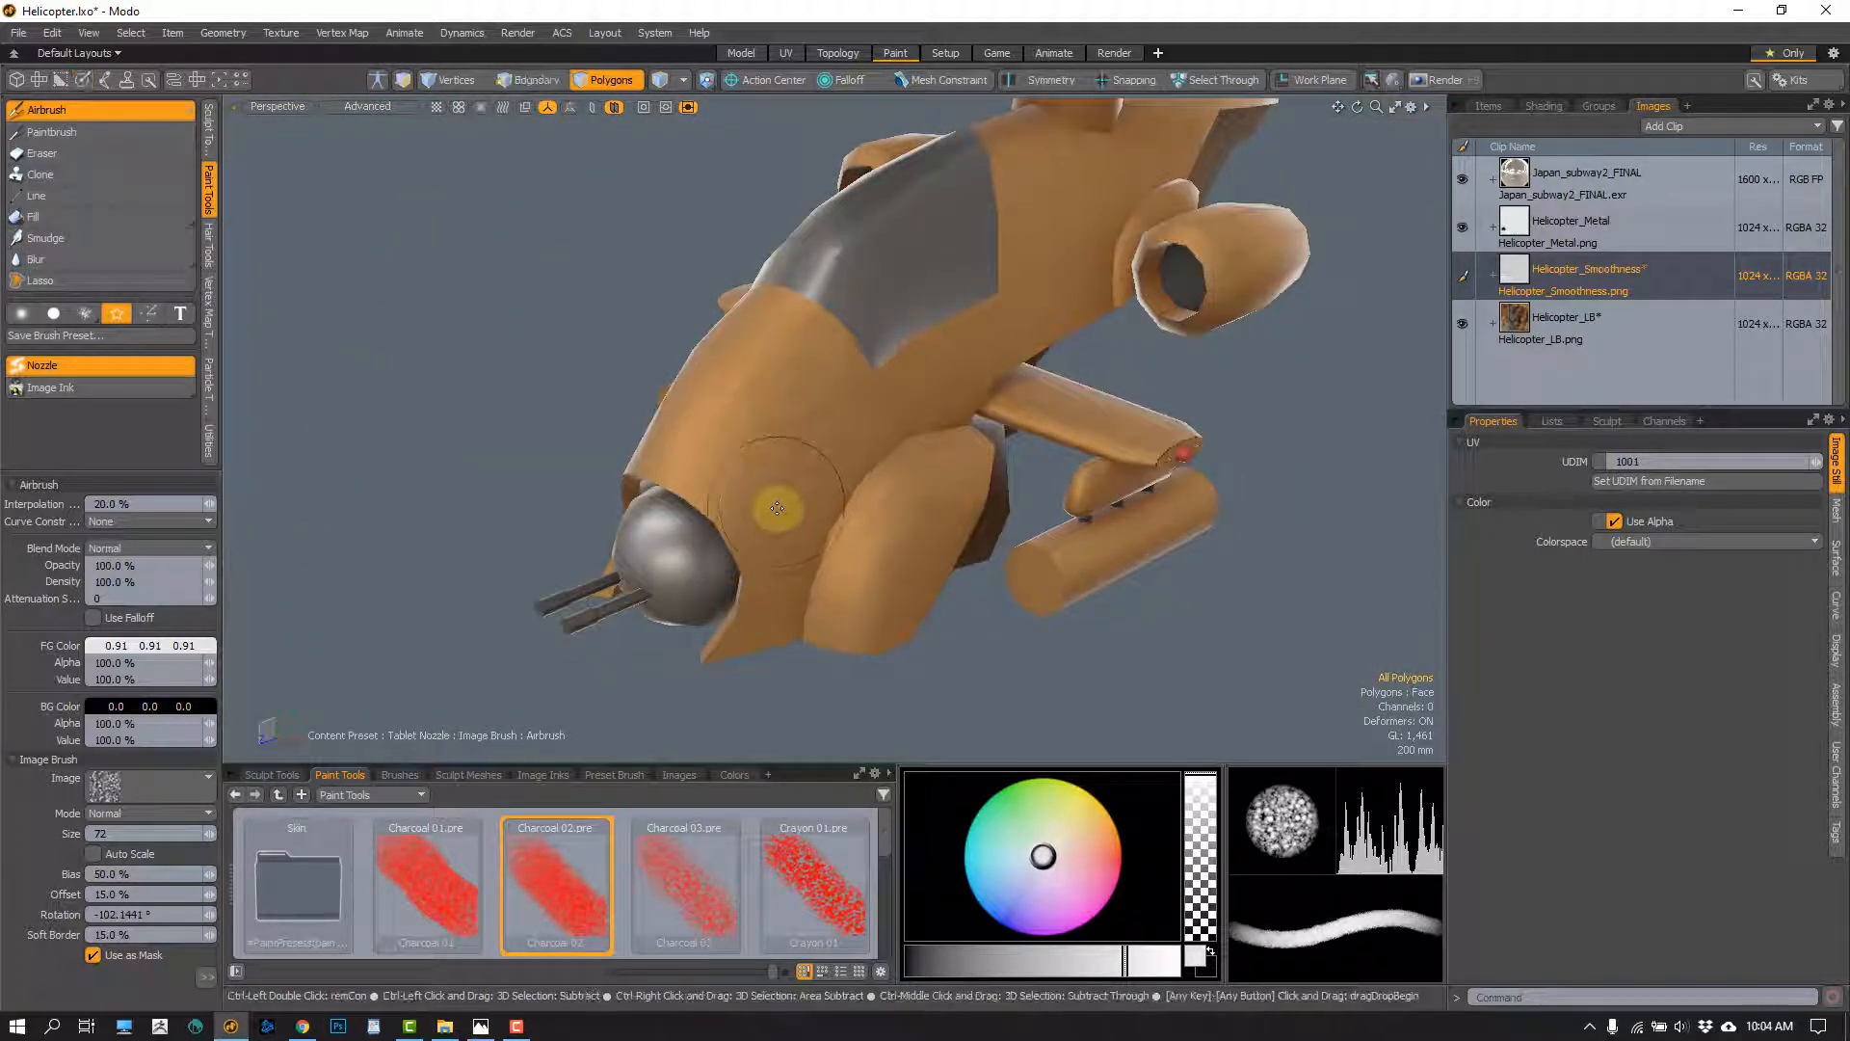
Frame the polygons on the side of the nose, clear the selection, and reactivate the Airbrush
scroll(785, 498, "down", 10)
mouse_move(784, 499)
left_mouse_down("alt")
mouse_move(725, 441)
mouse_move(781, 476)
left_mouse_up("alt")
key("space")
key("space")
key("space")
key("space")
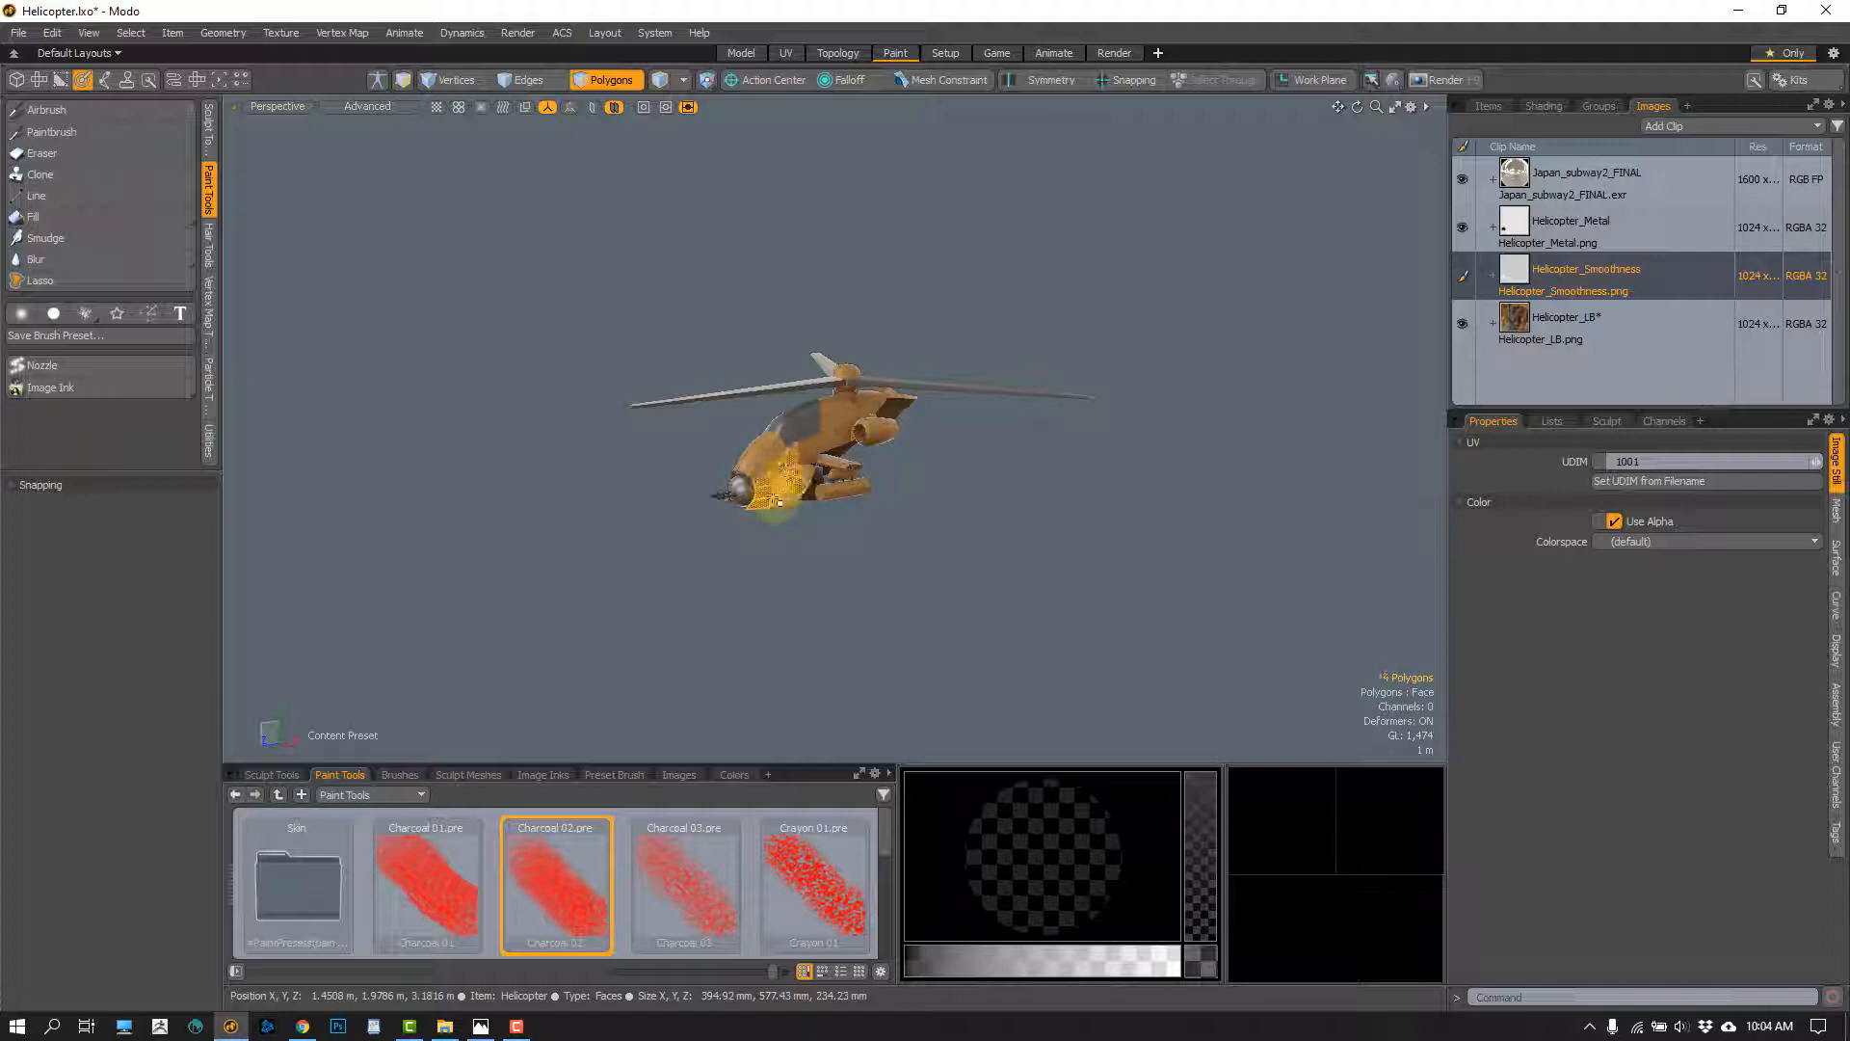
key("shift+a")
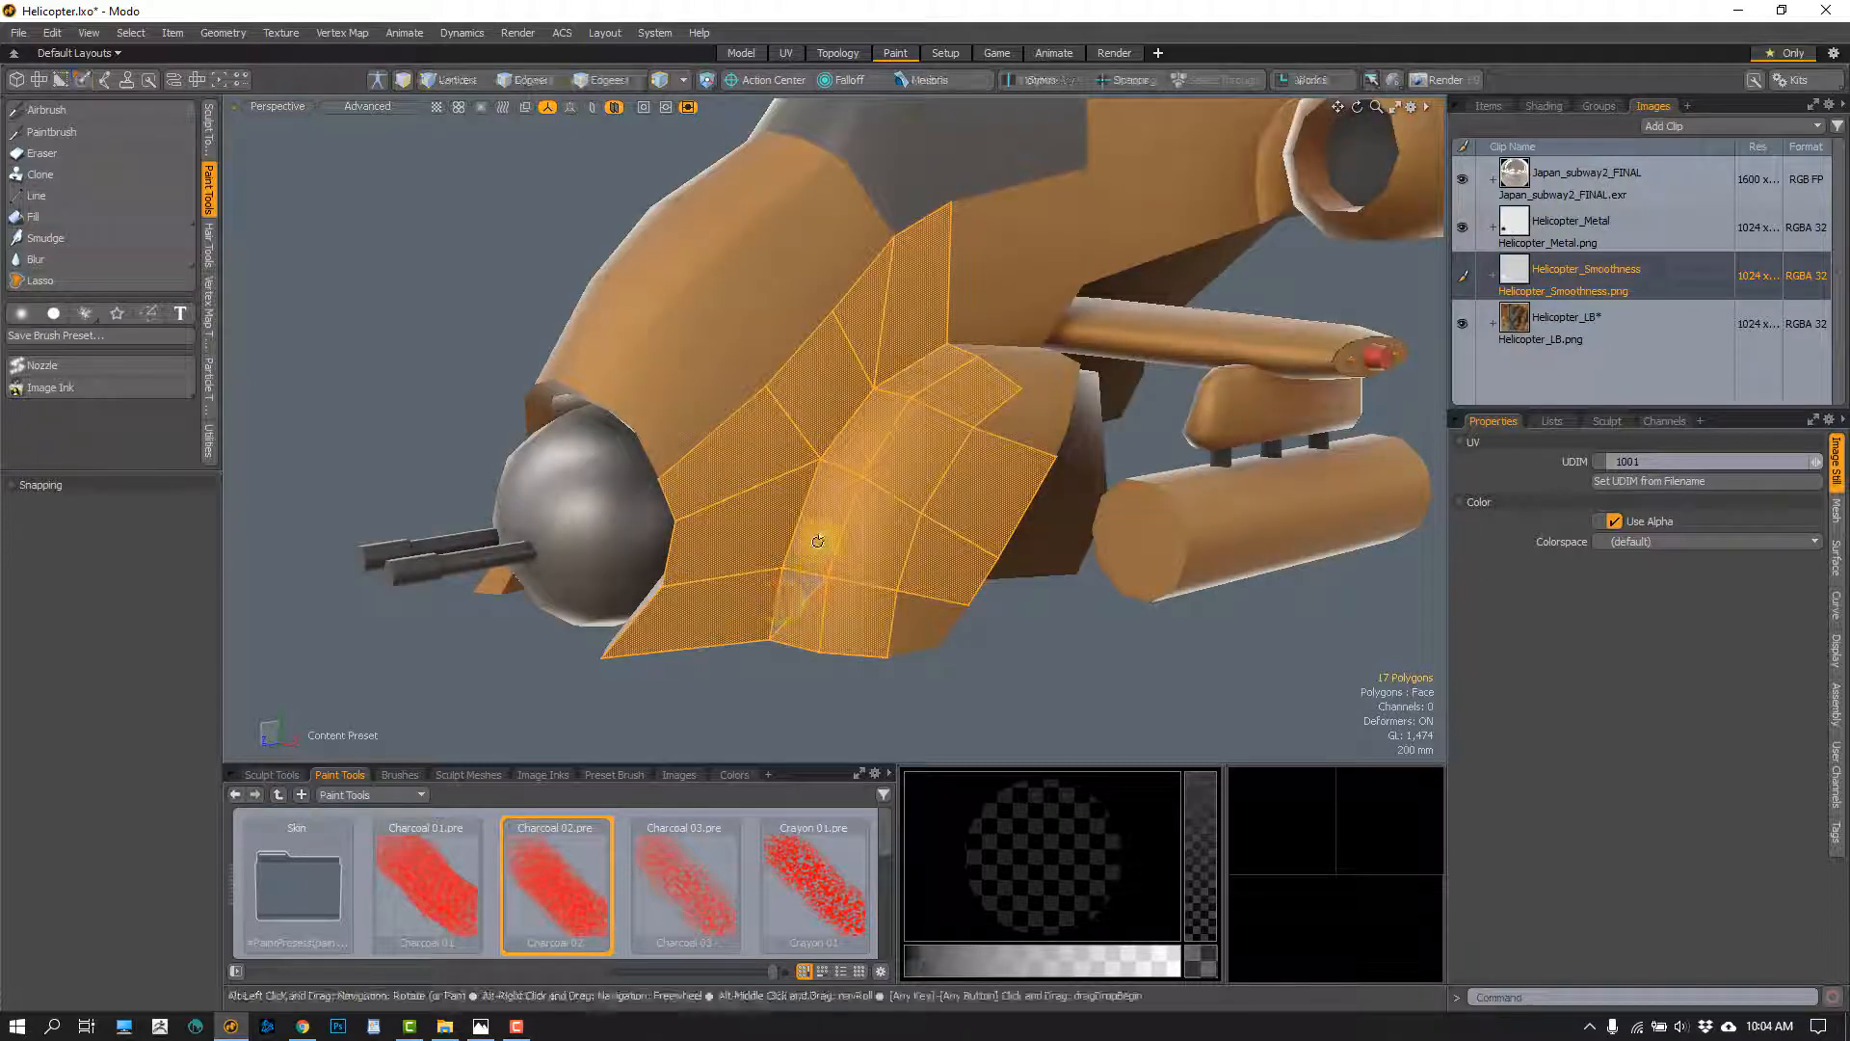
left_click_drag(813, 598, 788, 607, "alt")
left_click(1055, 659)
left_click(81, 110)
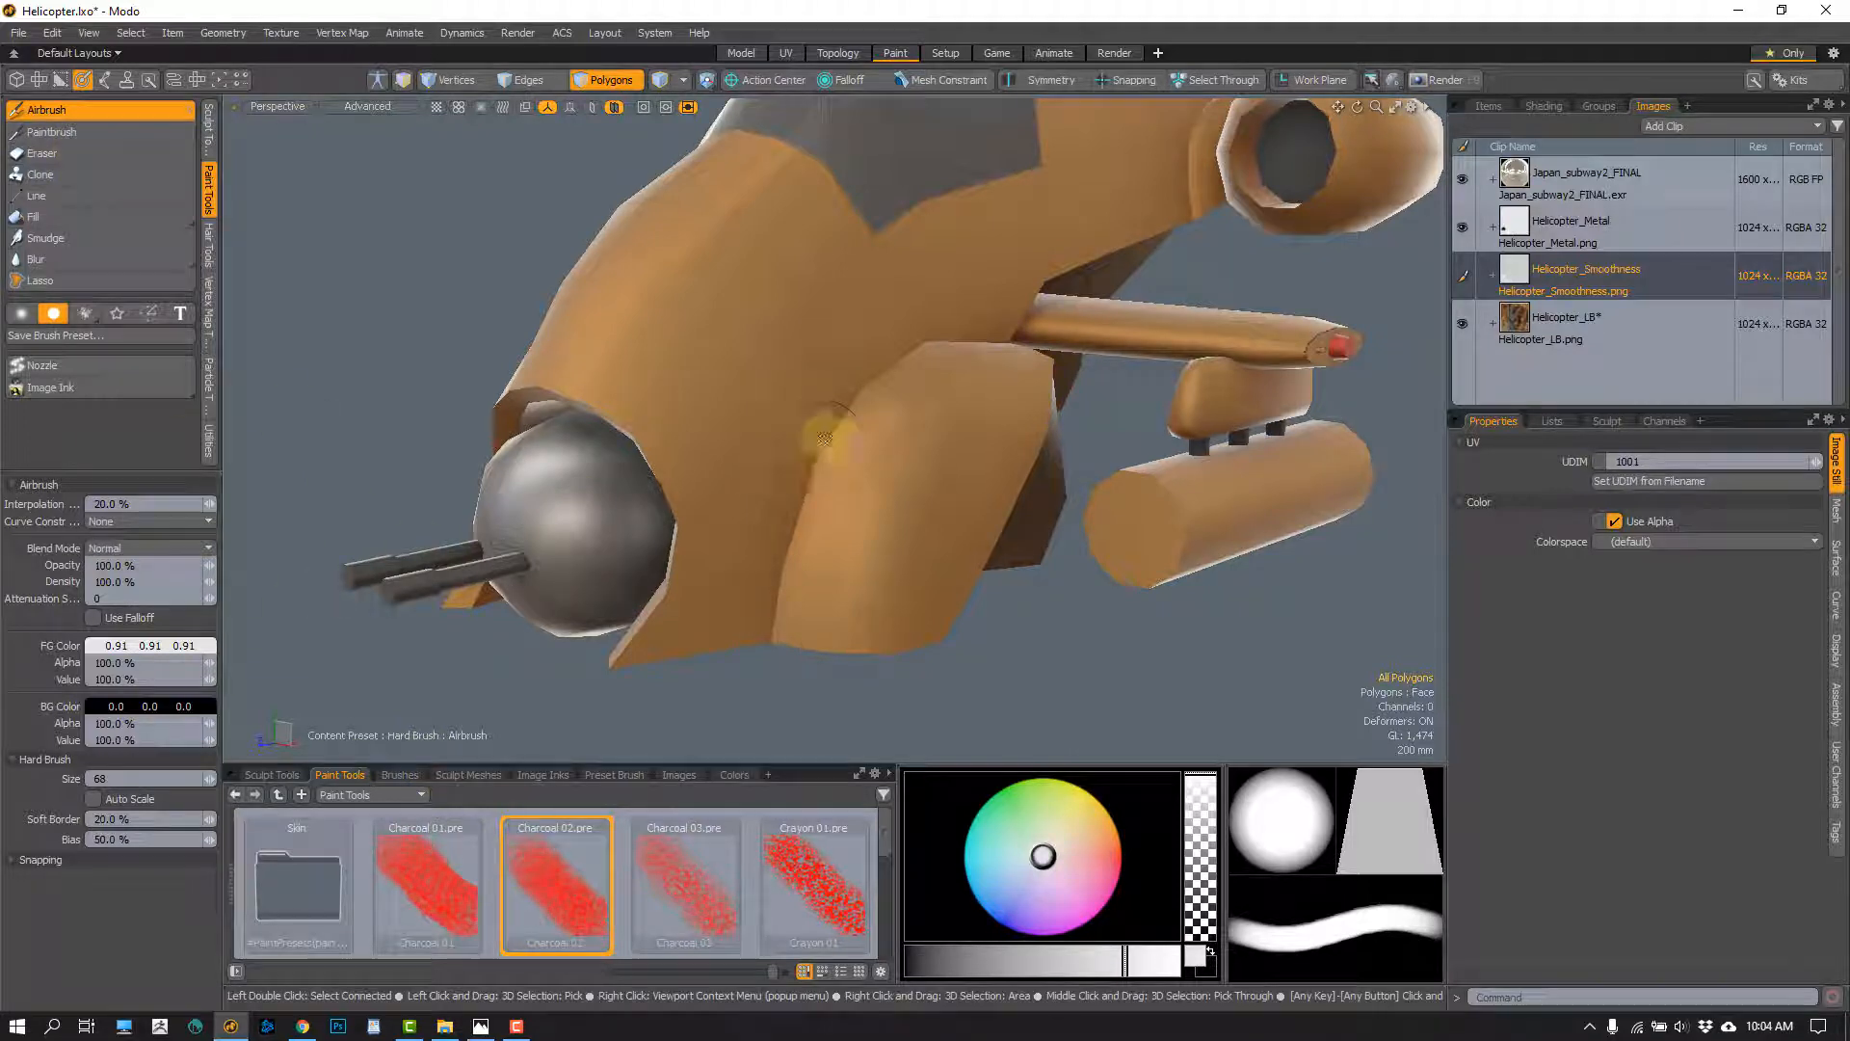
Use the Charcoal 02 brush with 20% interpolation to airbrush the nose side in light grey 0.91 at size 126
left_click_drag(802, 321, 764, 366)
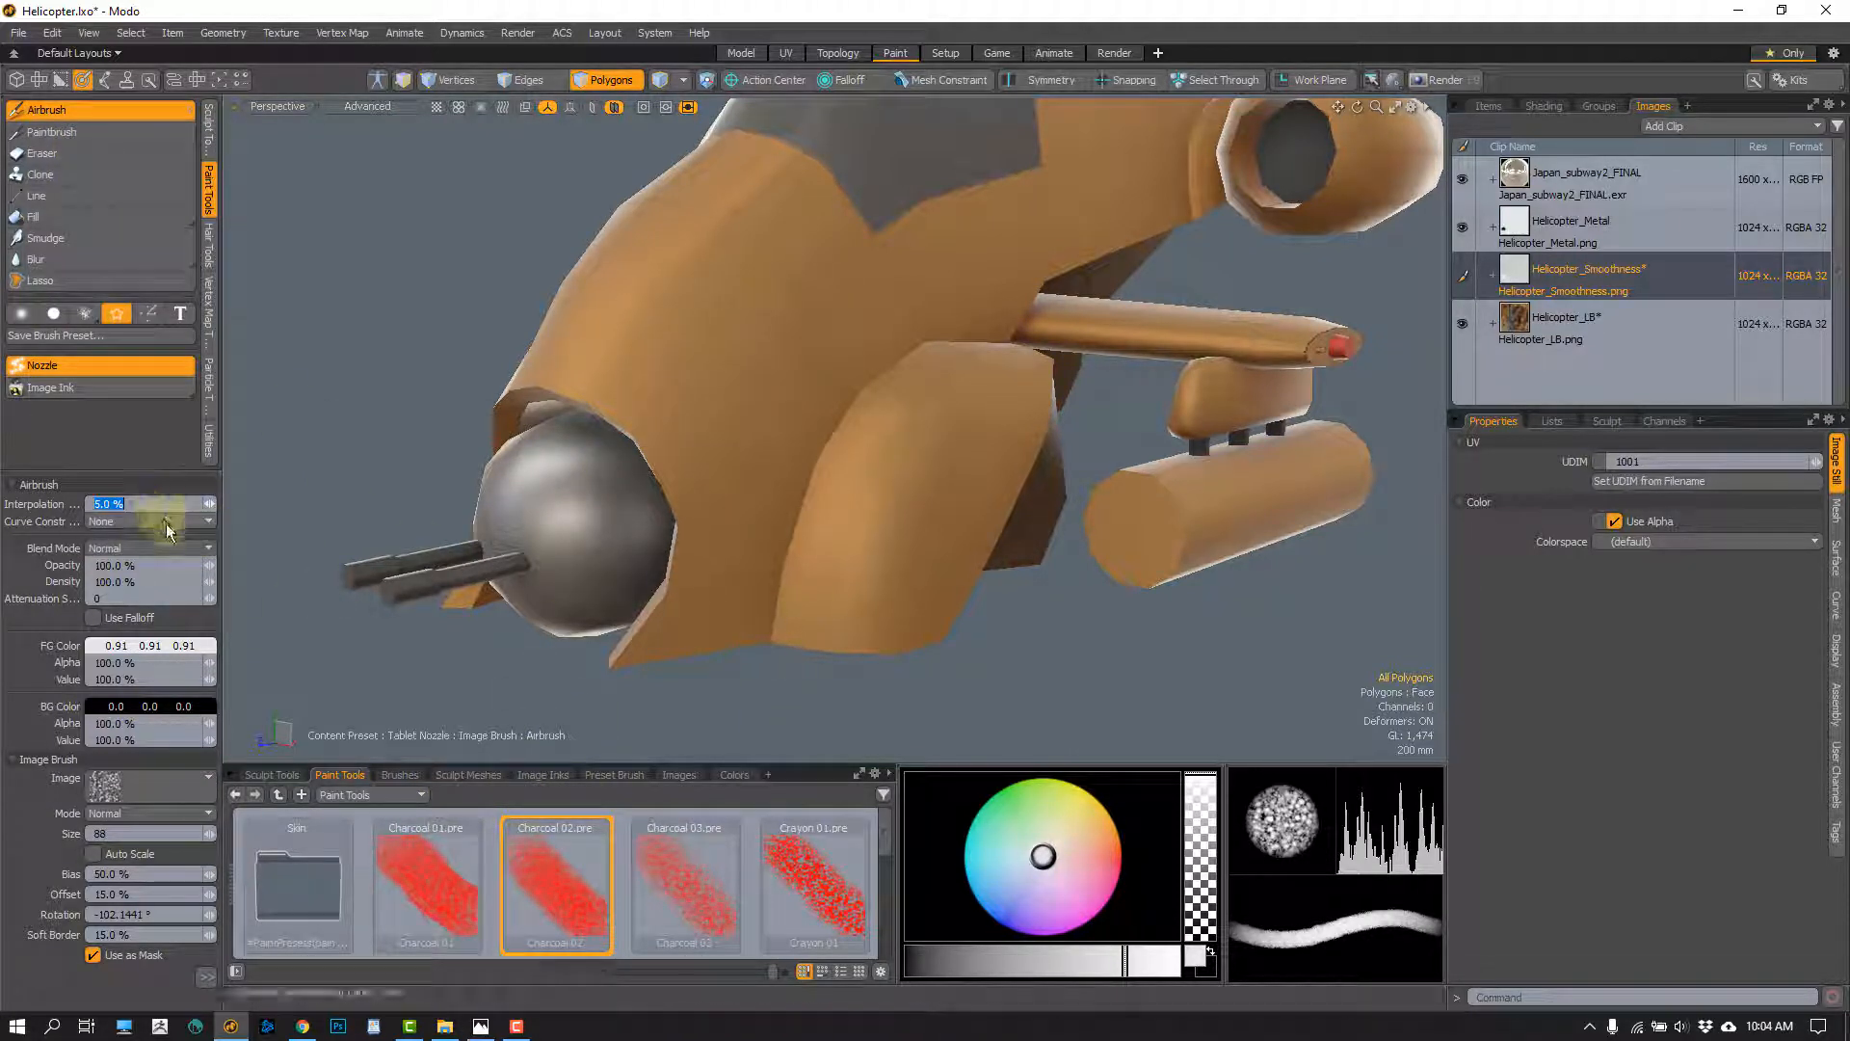
type("20")
key("Return")
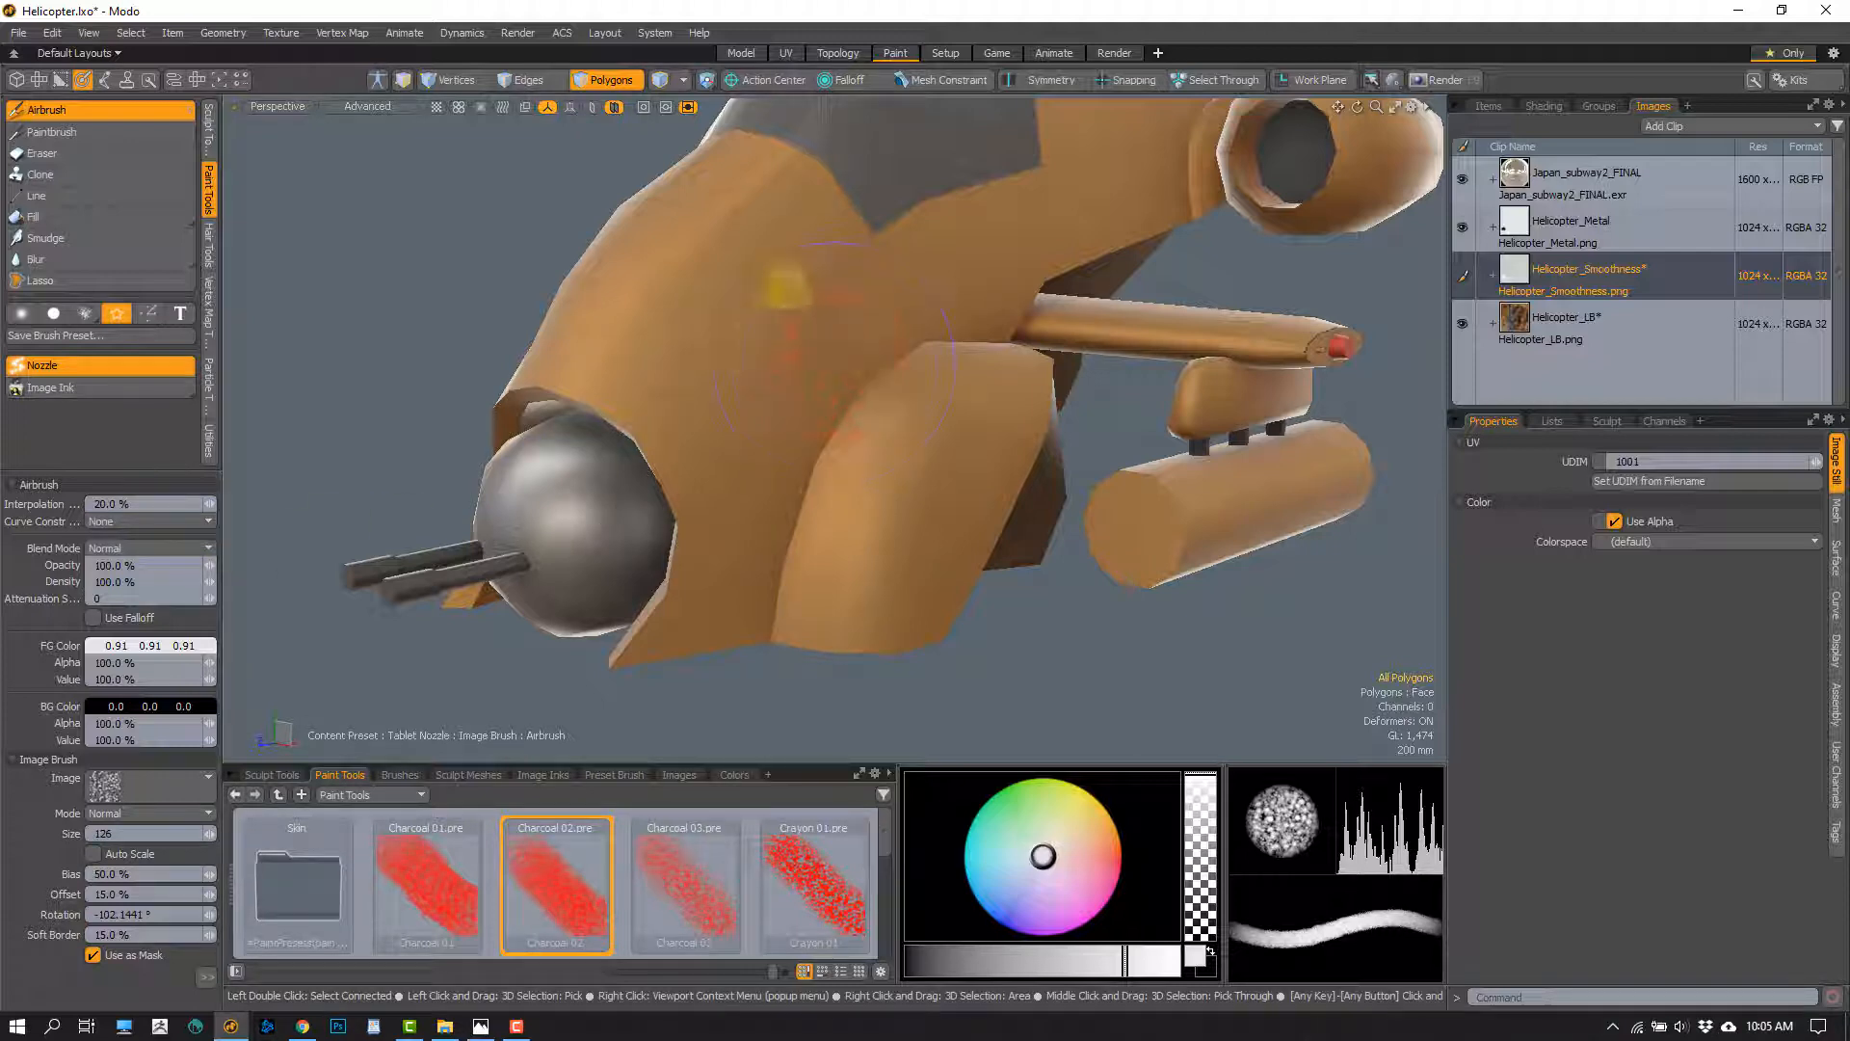
left_click_drag(747, 512, 789, 468, "alt")
scroll(766, 482, "up", 2)
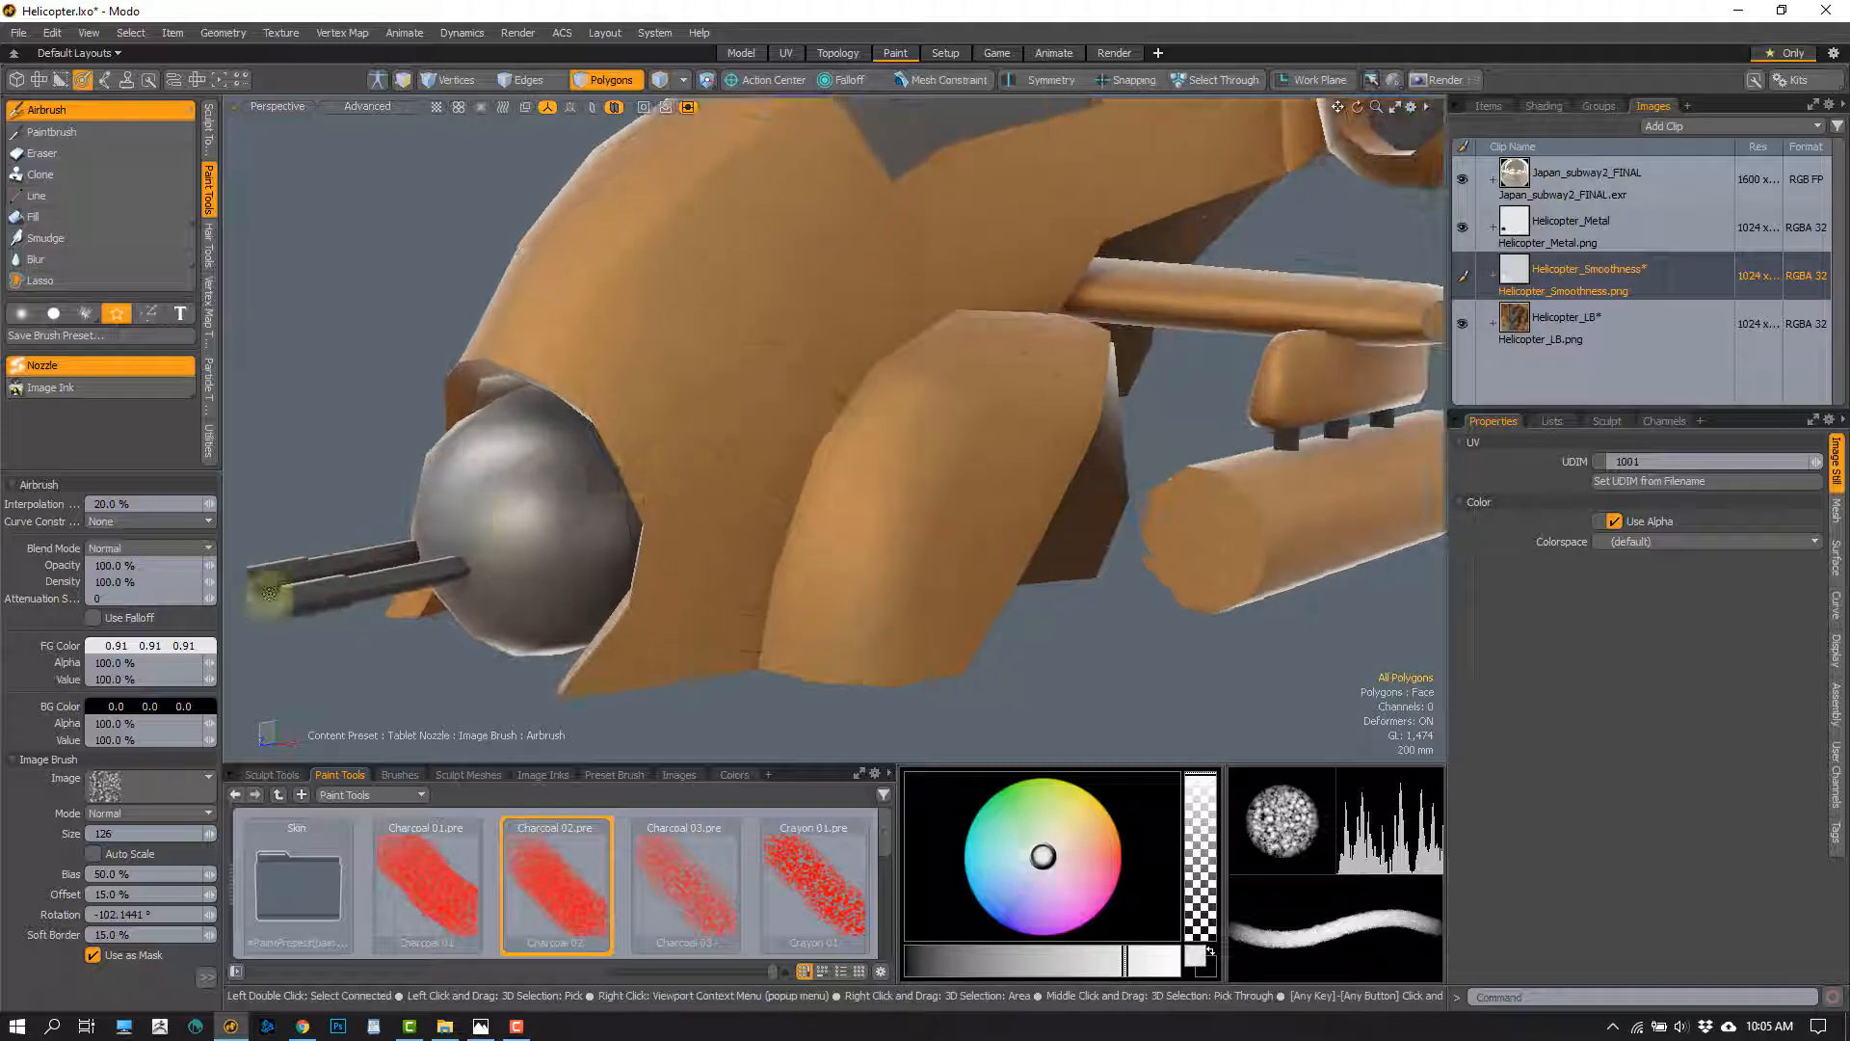
Set the foreground colour to 0.12, 0.12, 0.12 and try charcoal strokes along the seam beside the side pod
left_click_drag(153, 646, 81, 643, "shift")
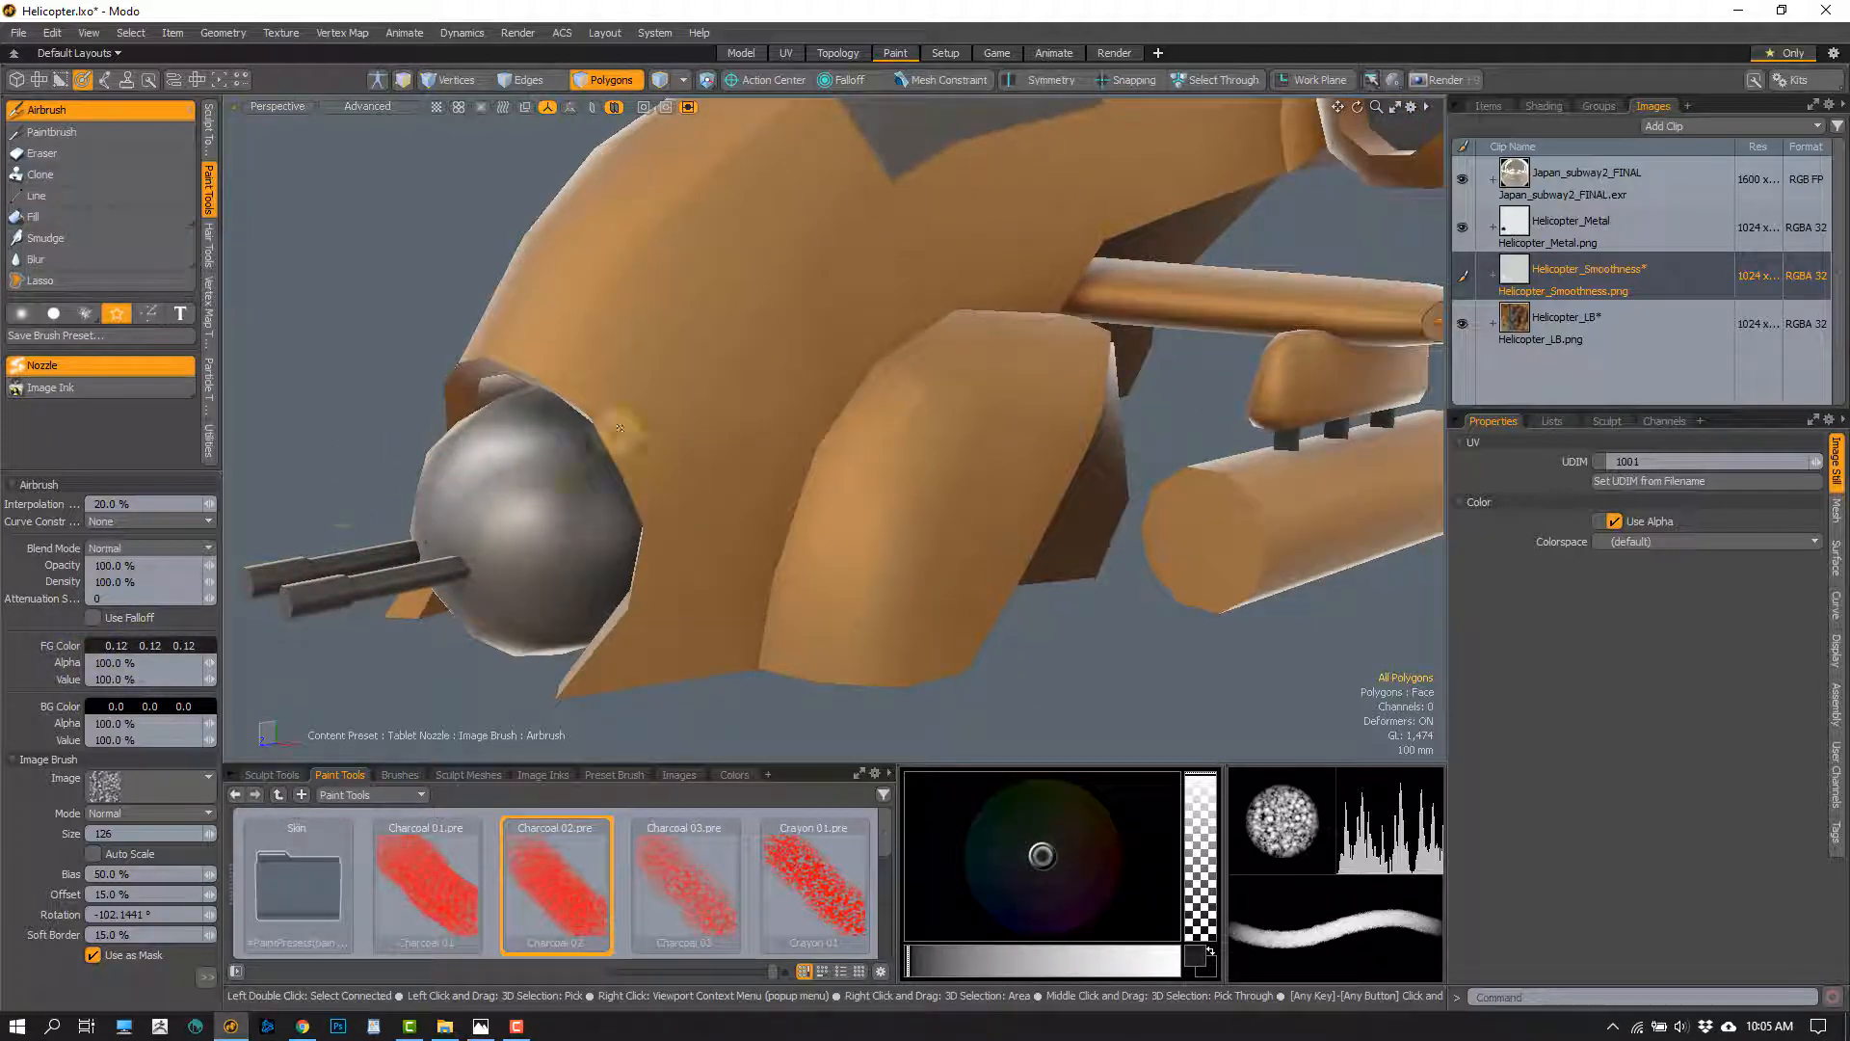
scroll(742, 435, "up", 1)
left_click_drag(752, 438, 885, 385, "alt")
right_click_drag(841, 350, 834, 355)
scroll(818, 399, "up", 2)
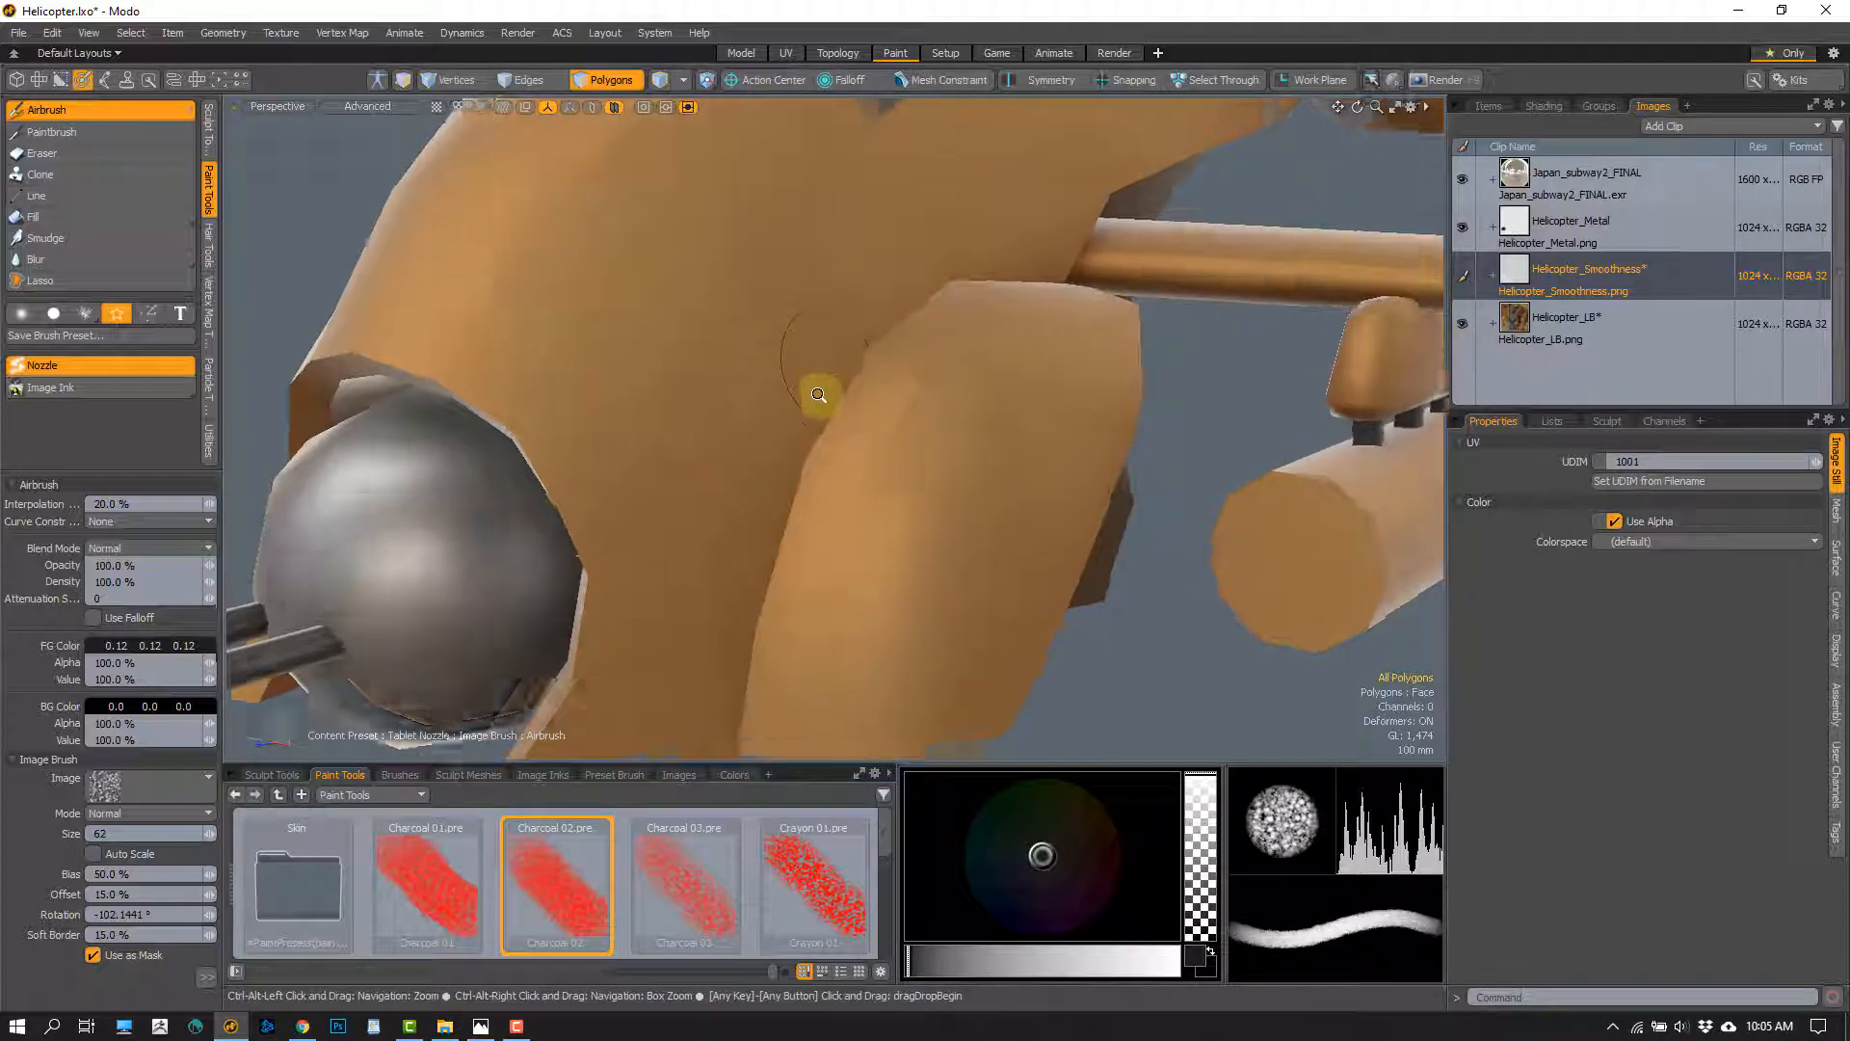
mouse_move(713, 400)
left_mouse_down("alt")
mouse_move(867, 392)
mouse_move(1019, 293)
mouse_move(965, 357)
mouse_move(977, 312)
left_mouse_up("alt")
right_click_drag(977, 312, 1021, 316)
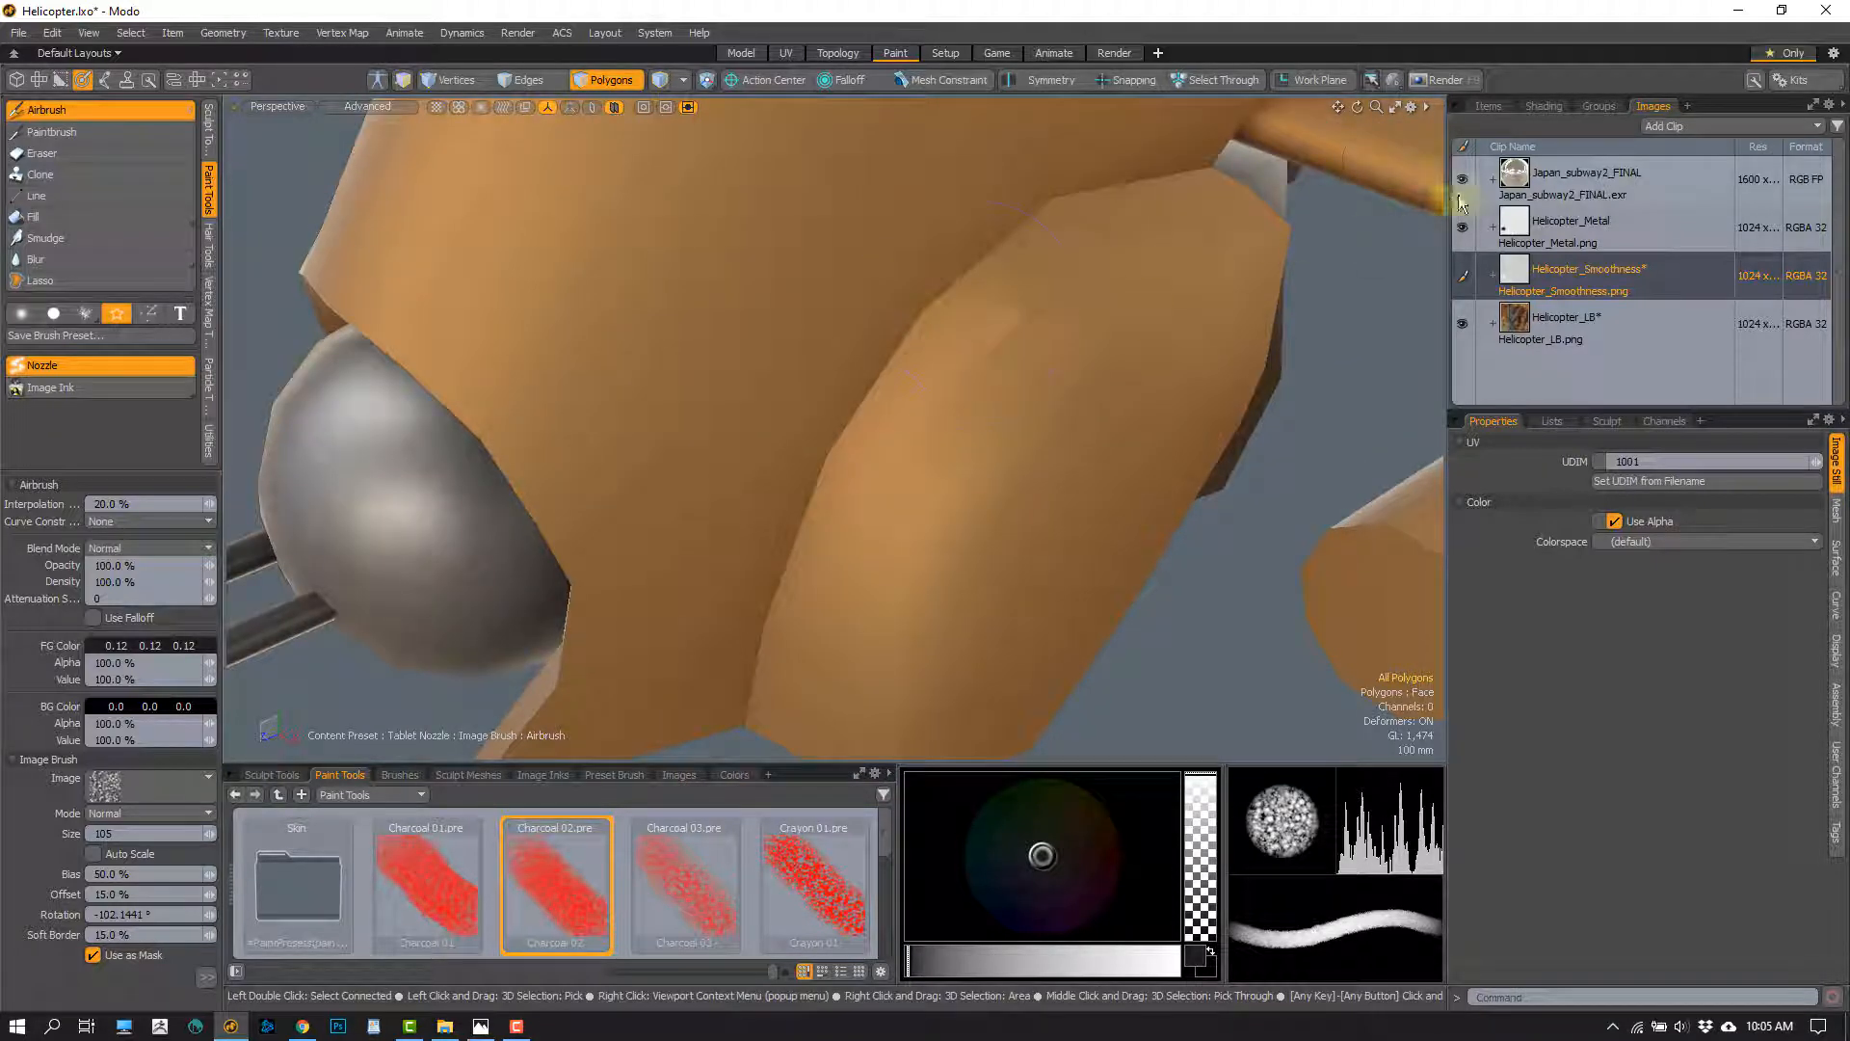
Show the shader tree, try more dark strokes around the side pod's front edge, and change the brush size to 120
left_click(1543, 106)
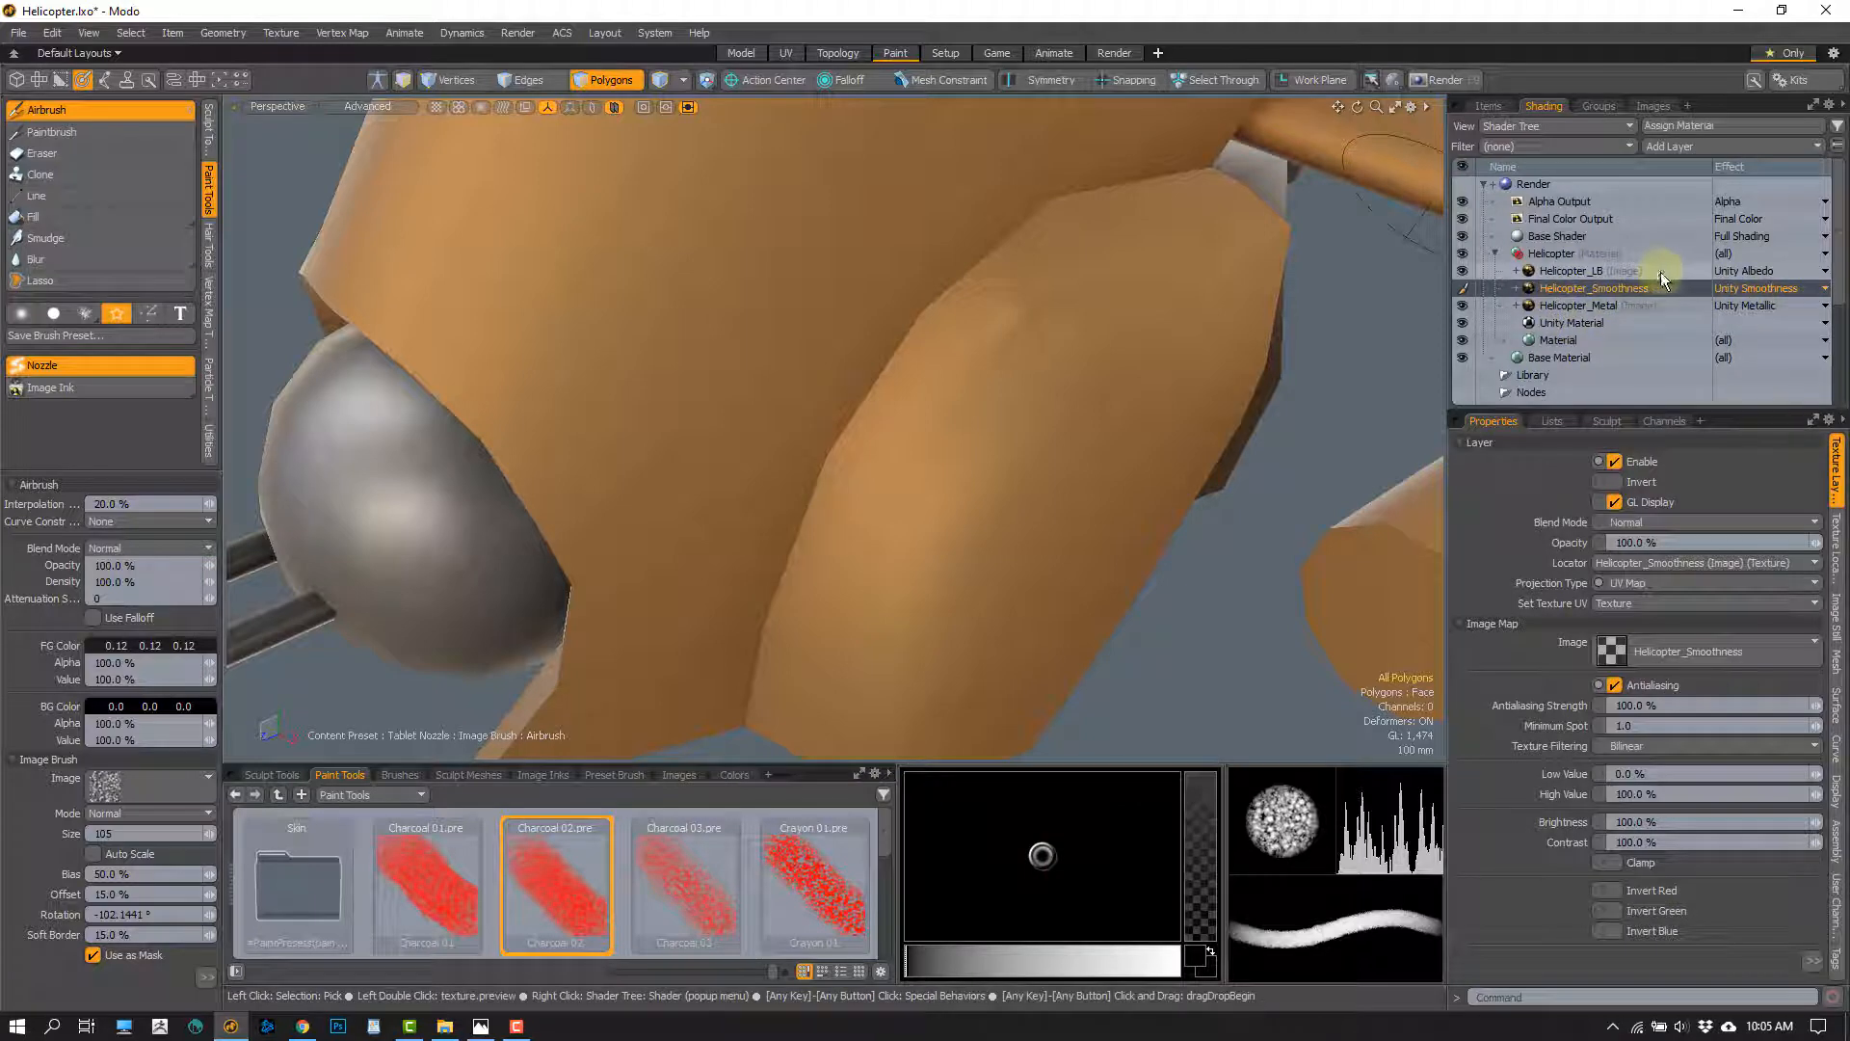
left_click(1106, 371)
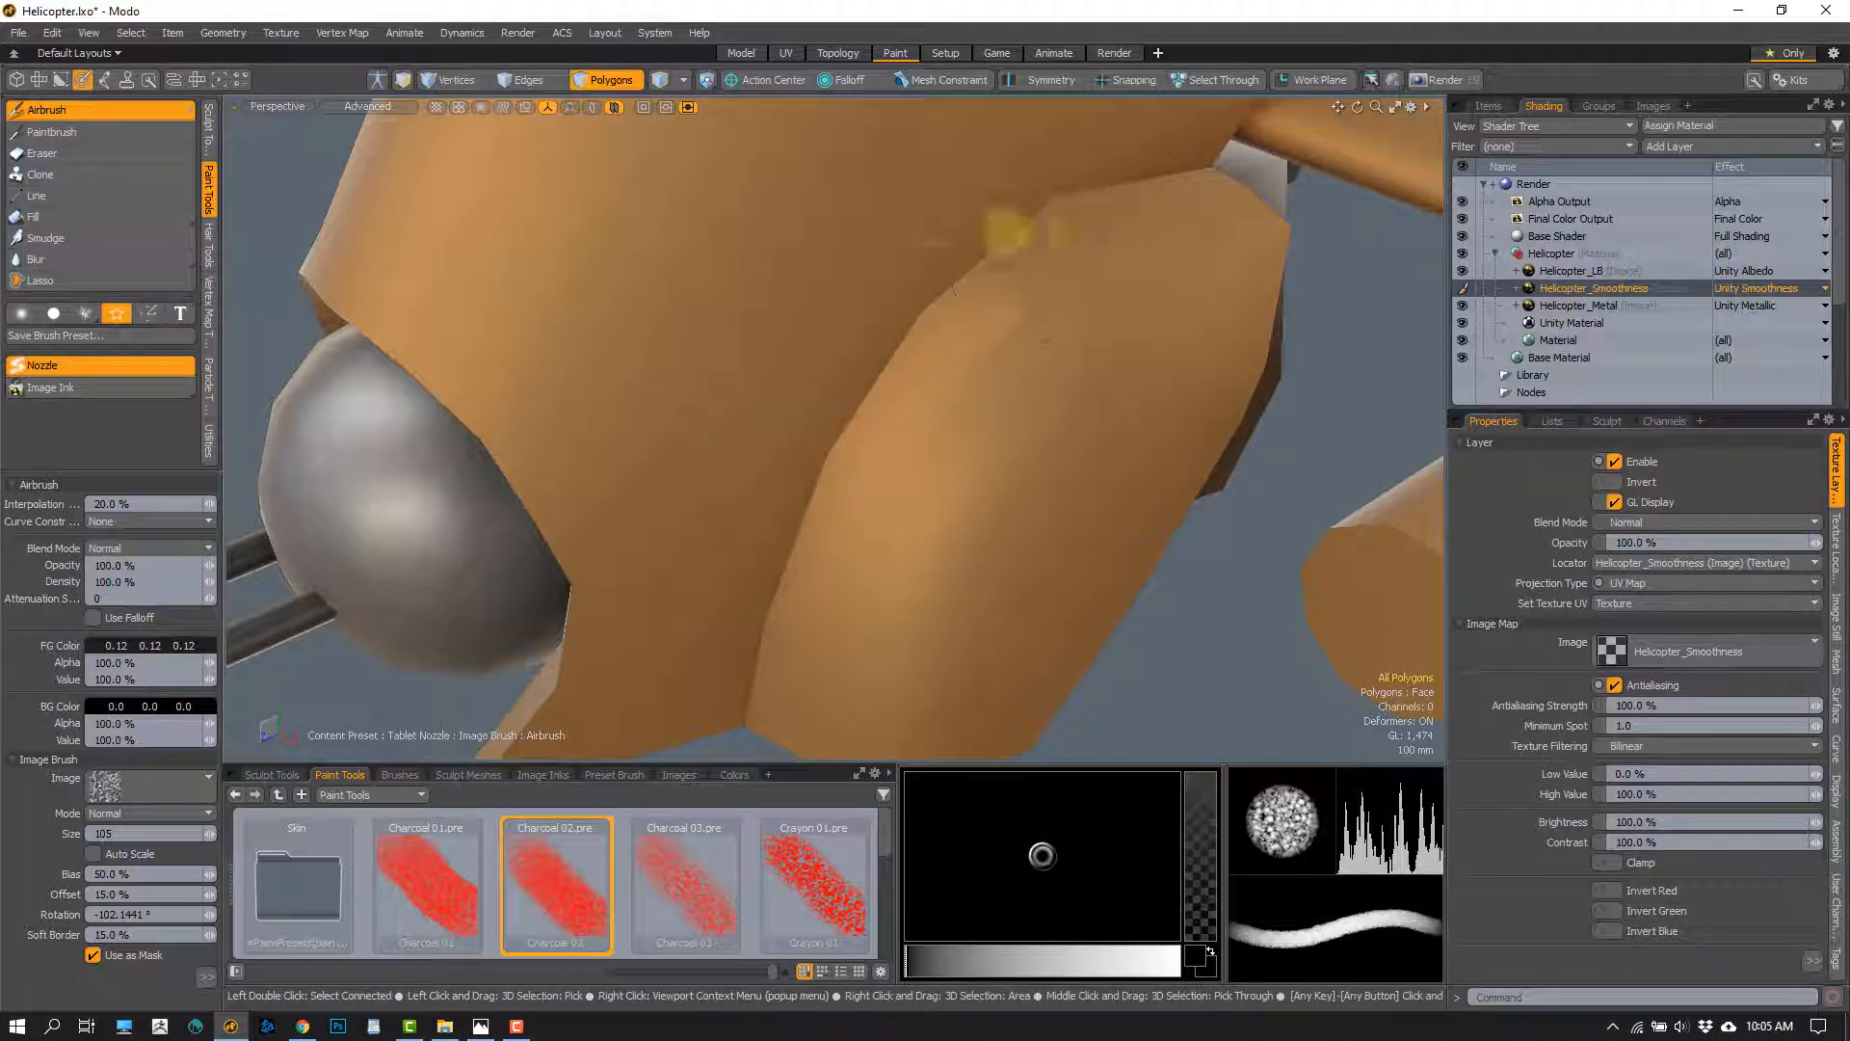
mouse_move(1007, 237)
left_mouse_down("alt")
mouse_move(958, 330)
mouse_move(834, 471)
mouse_move(848, 453)
mouse_move(742, 443)
left_mouse_up("alt")
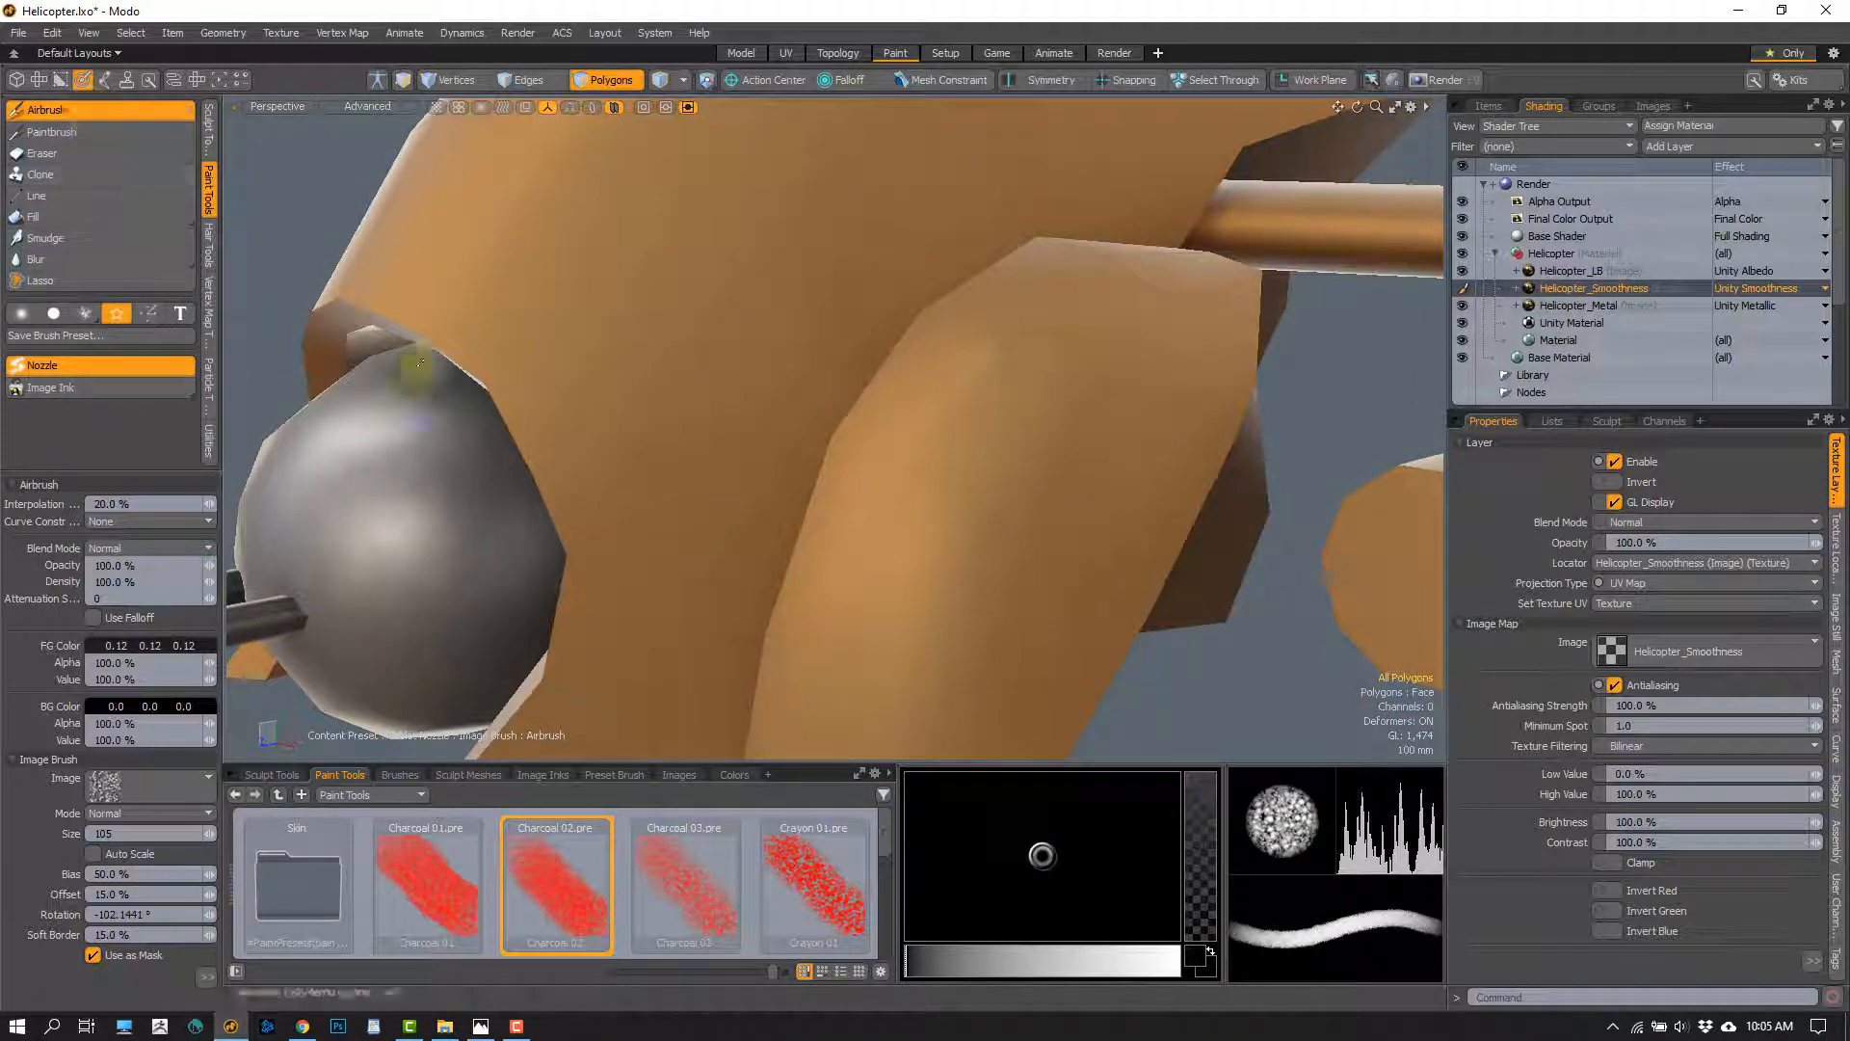
mouse_move(910, 349)
left_mouse_down()
mouse_move(826, 458)
mouse_move(846, 463)
left_mouse_up()
mouse_move(847, 587)
left_mouse_down("alt")
mouse_move(940, 527)
mouse_move(1032, 516)
mouse_move(879, 453)
mouse_move(780, 380)
mouse_move(850, 512)
mouse_move(992, 457)
mouse_move(871, 504)
left_mouse_up("alt")
mouse_move(896, 415)
left_mouse_down("alt")
mouse_move(921, 356)
mouse_move(1069, 318)
mouse_move(1025, 279)
mouse_move(1079, 228)
left_mouse_up("alt")
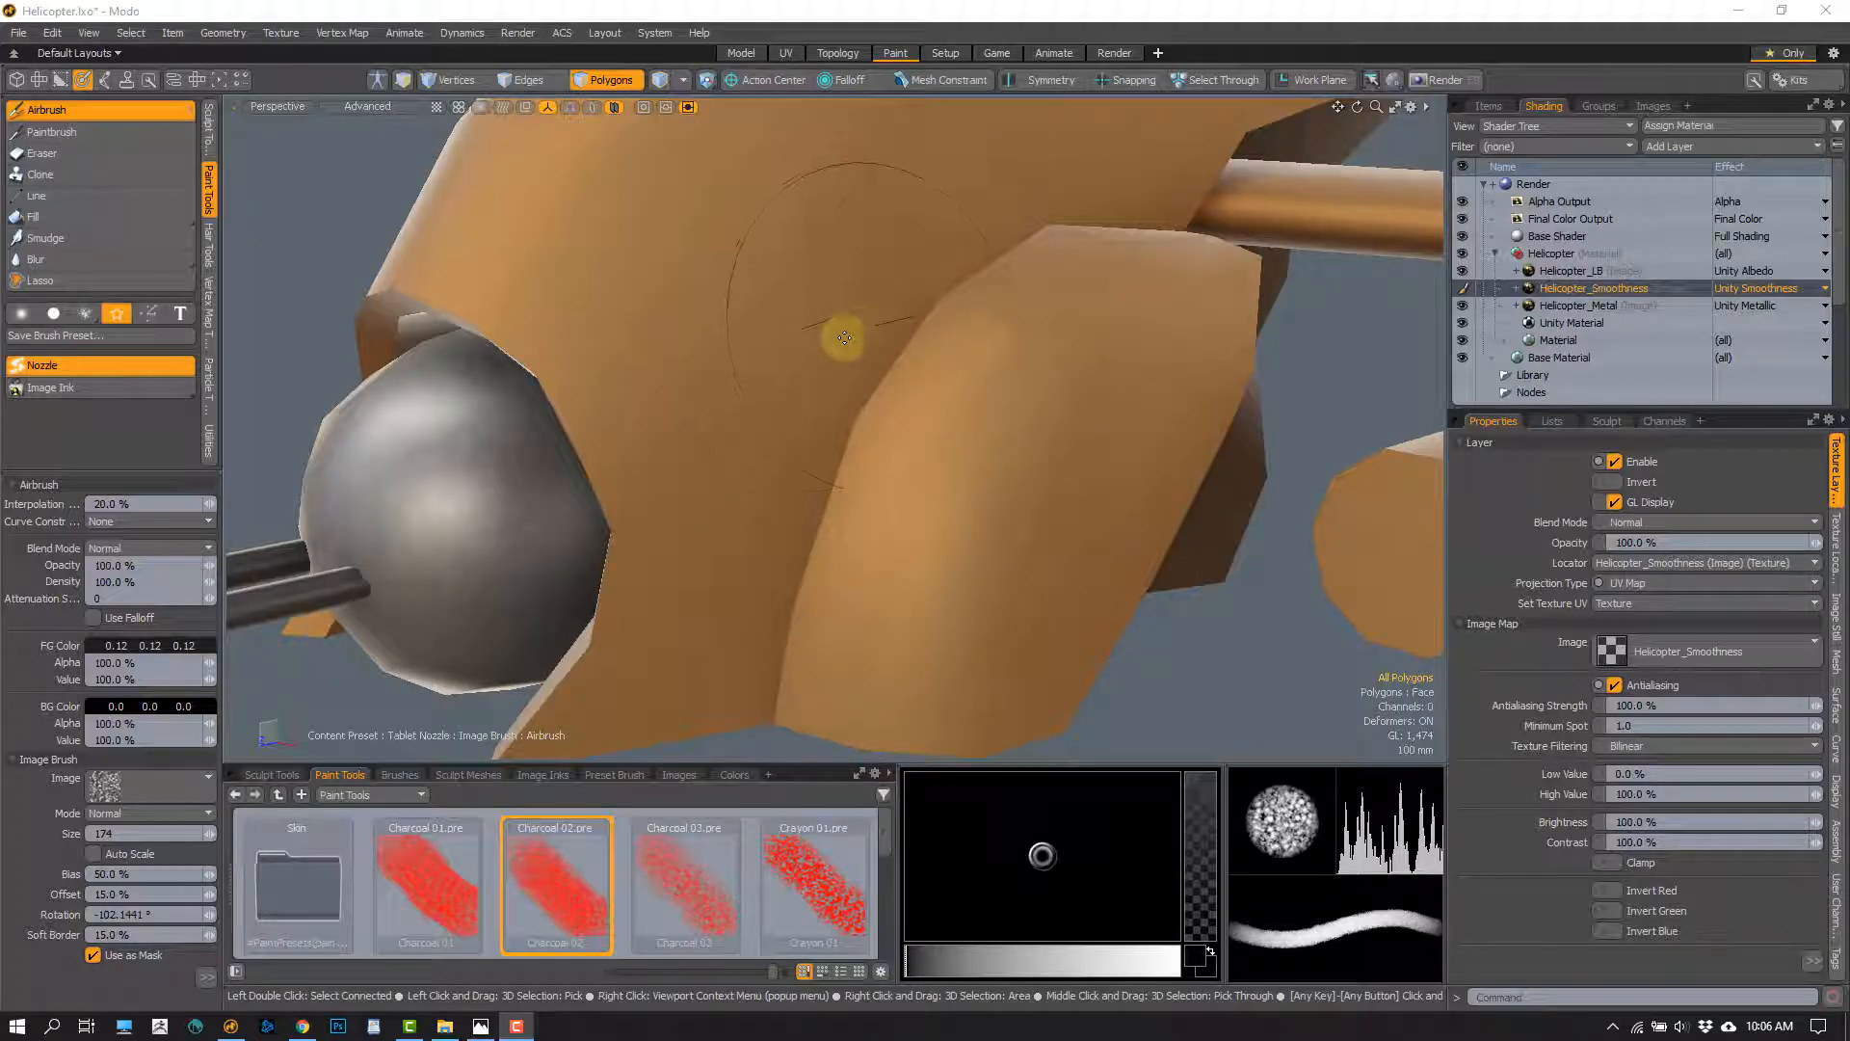
right_click_drag(899, 339, 847, 345)
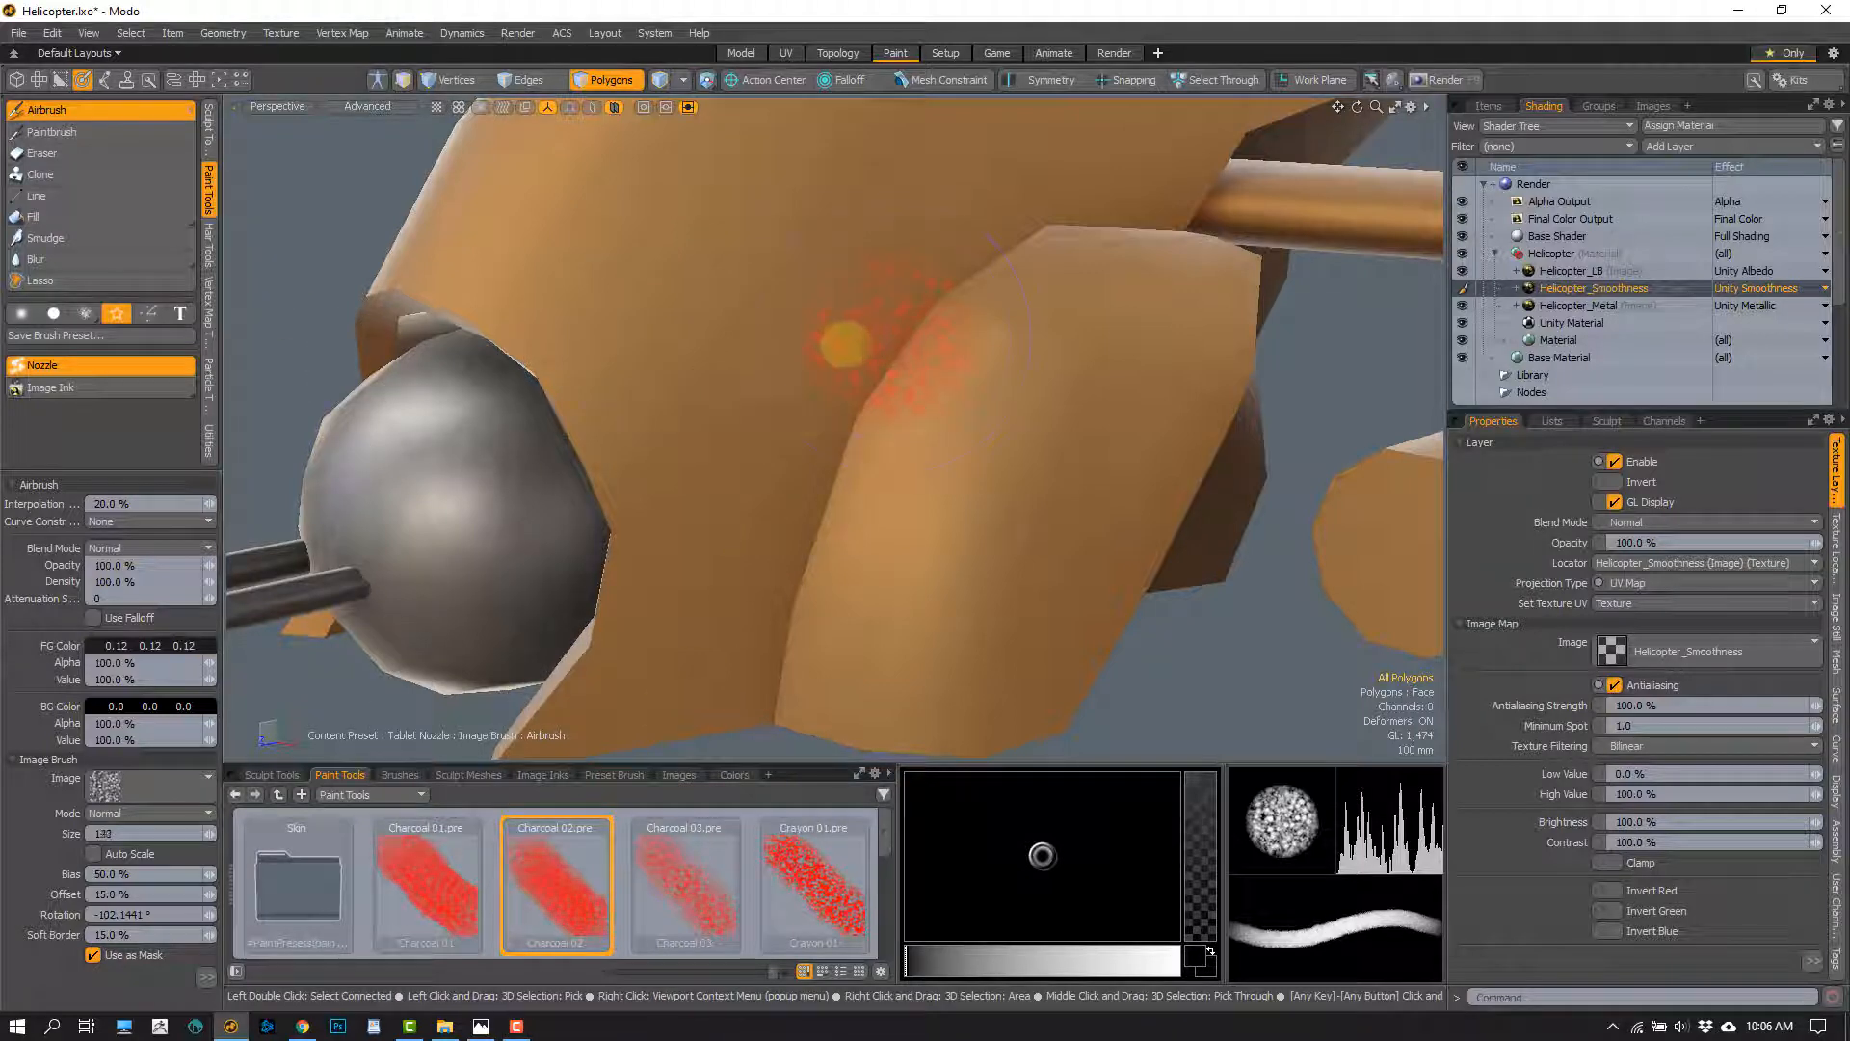
left_click_drag(790, 426, 791, 422, "alt+shift")
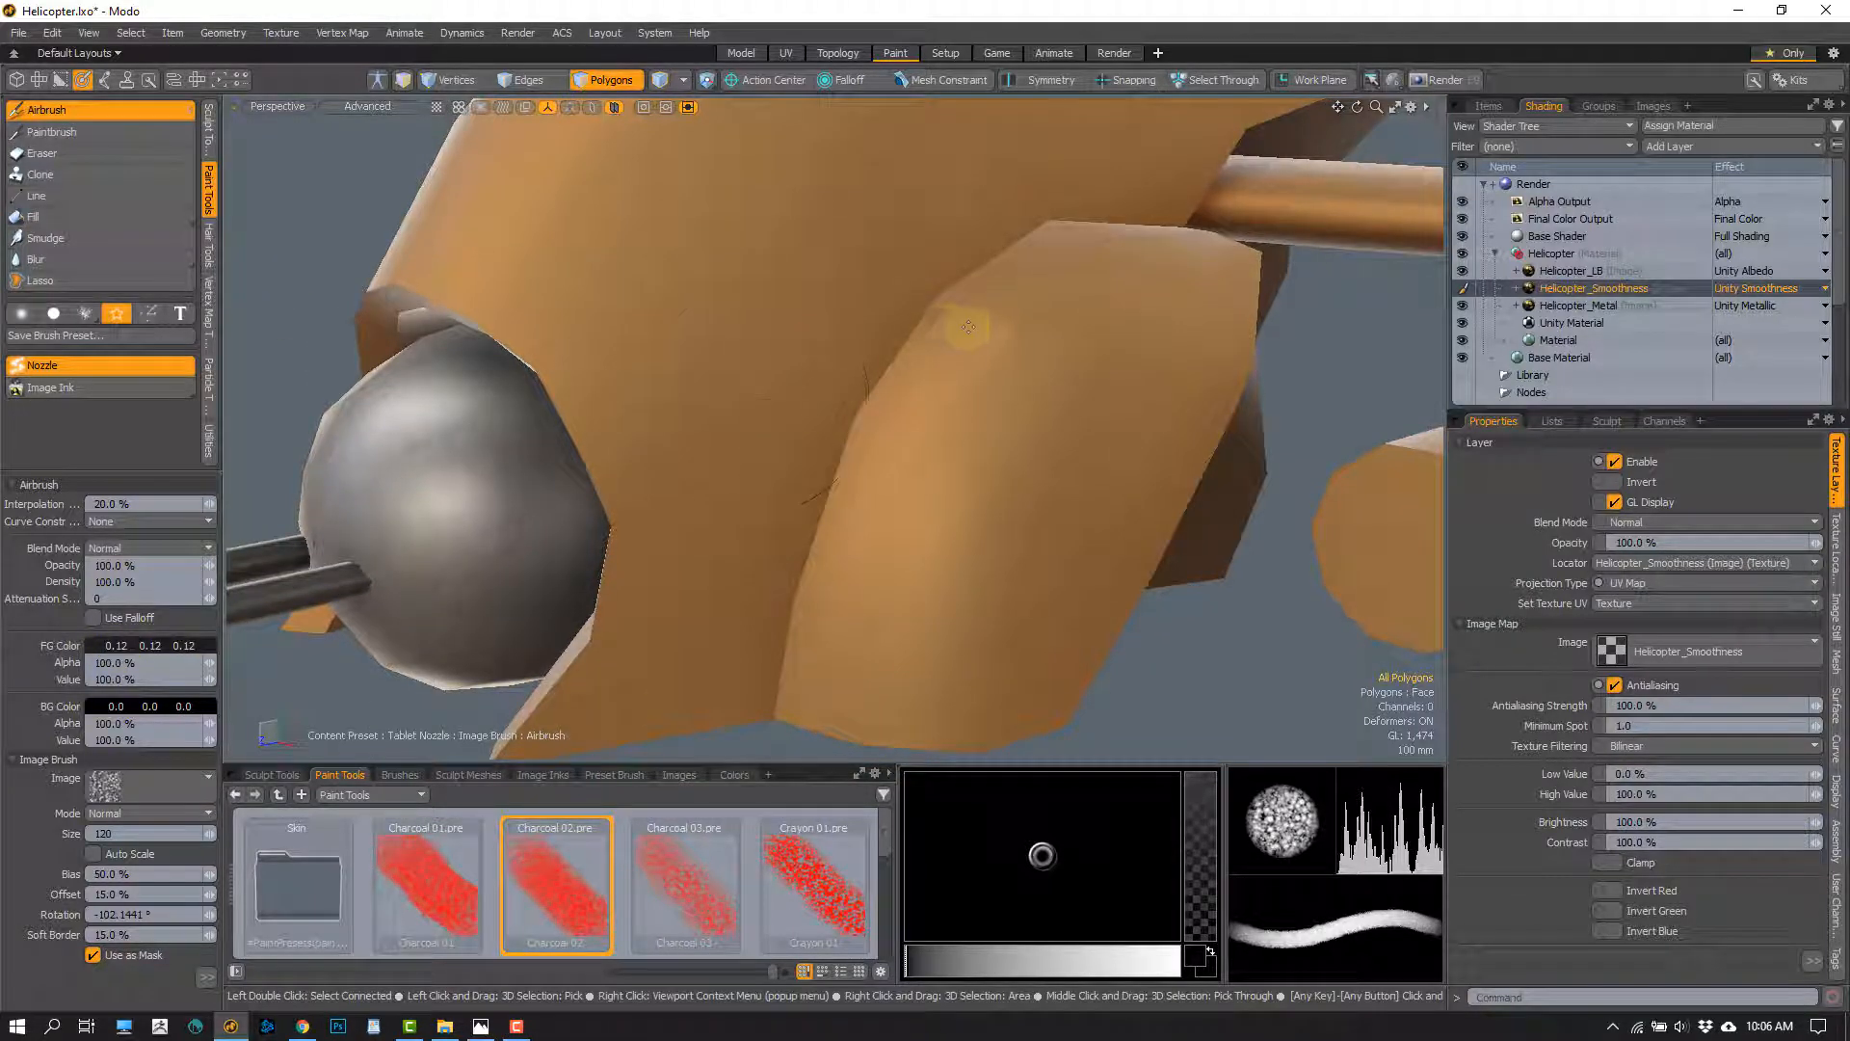
Airbrush charcoal wear along the side pod's front edge on Helicopter_Smoothness with colour 0.18, 0.18, 0.18 at size 120
left_click_drag(147, 645, 155, 646, "shift")
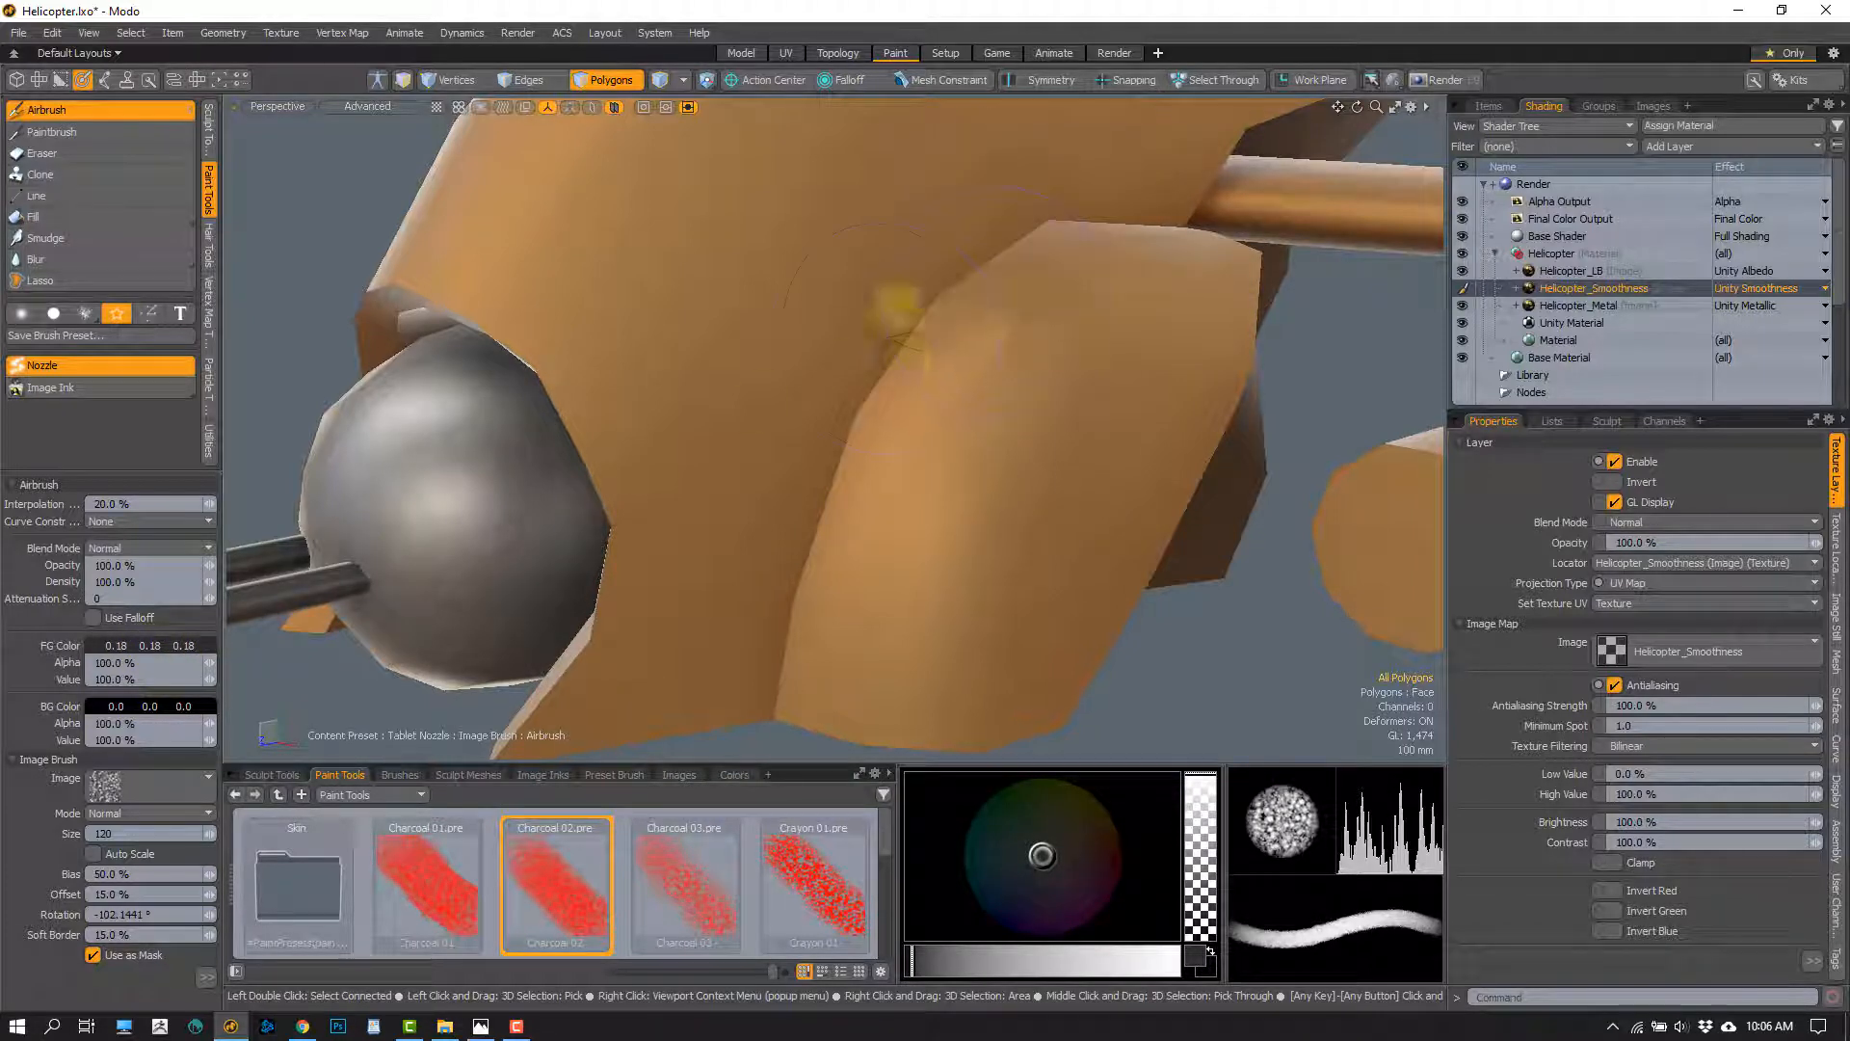
mouse_move(880, 376)
left_mouse_down()
mouse_move(858, 476)
mouse_move(744, 581)
left_mouse_up()
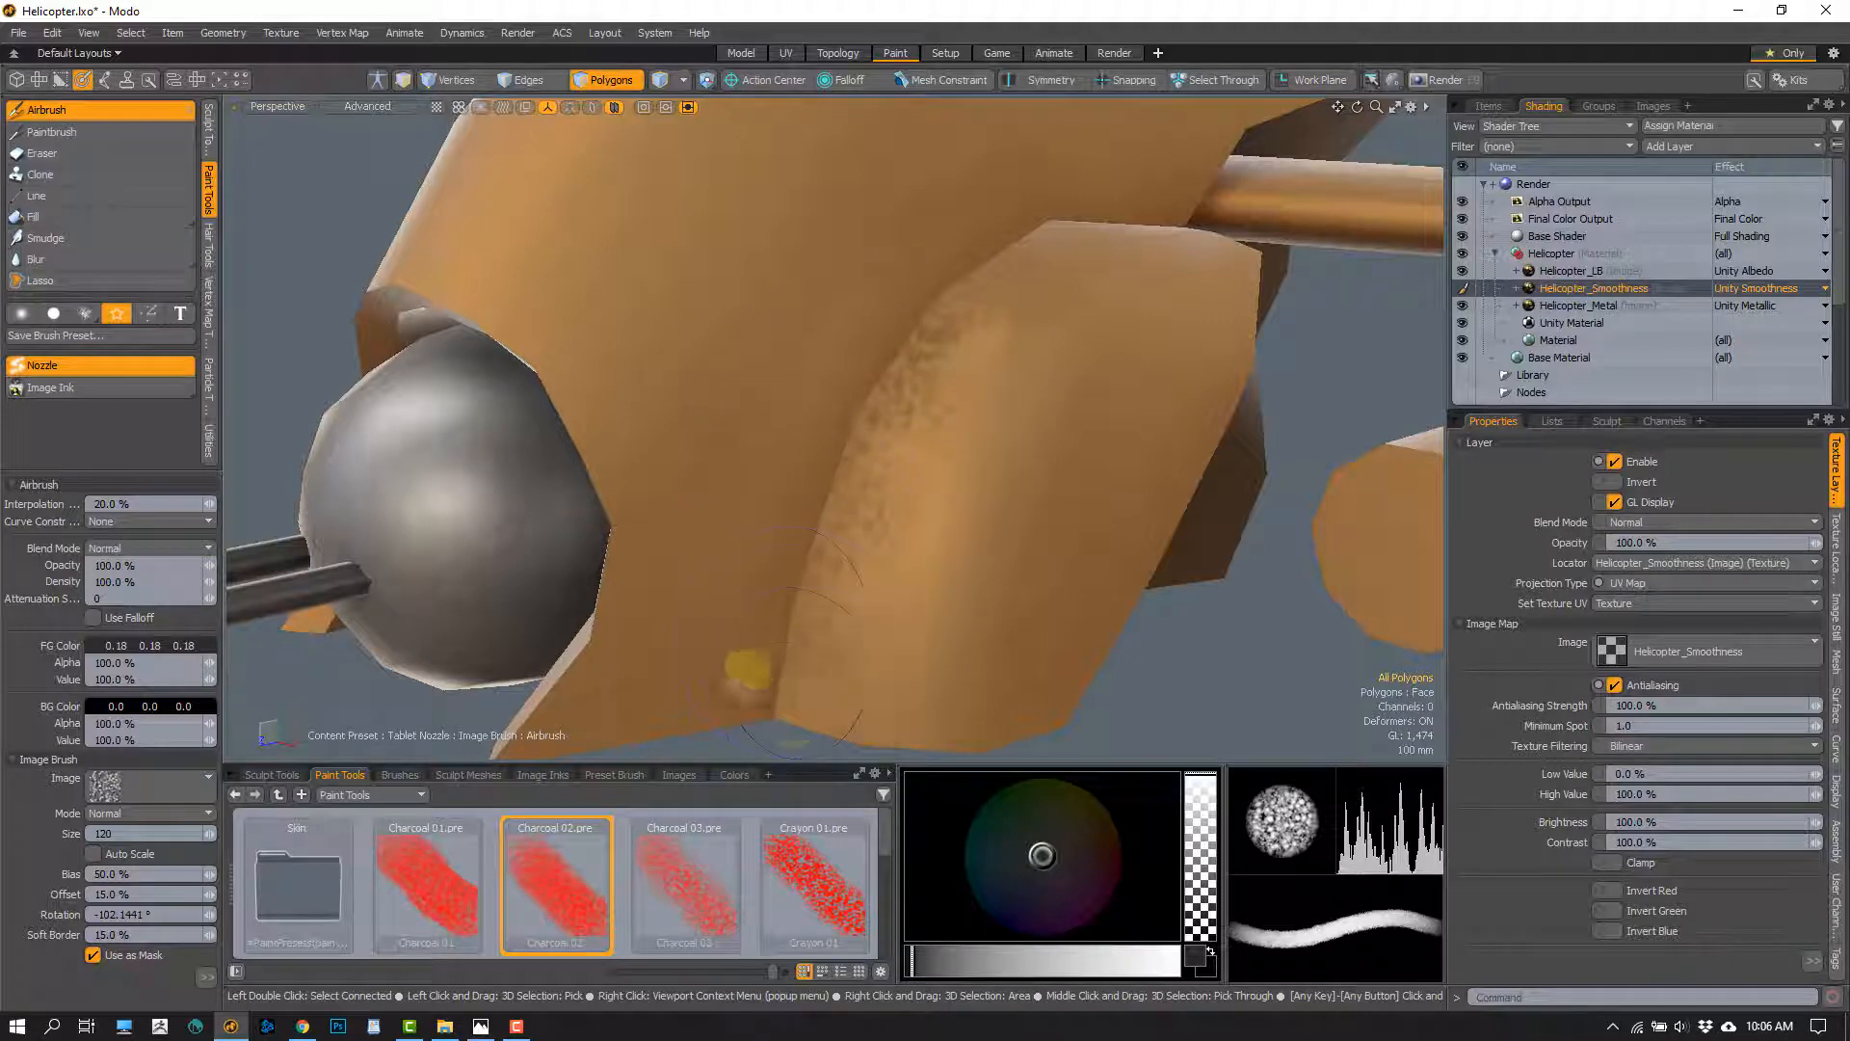
left_click_drag(886, 572, 879, 554, "alt")
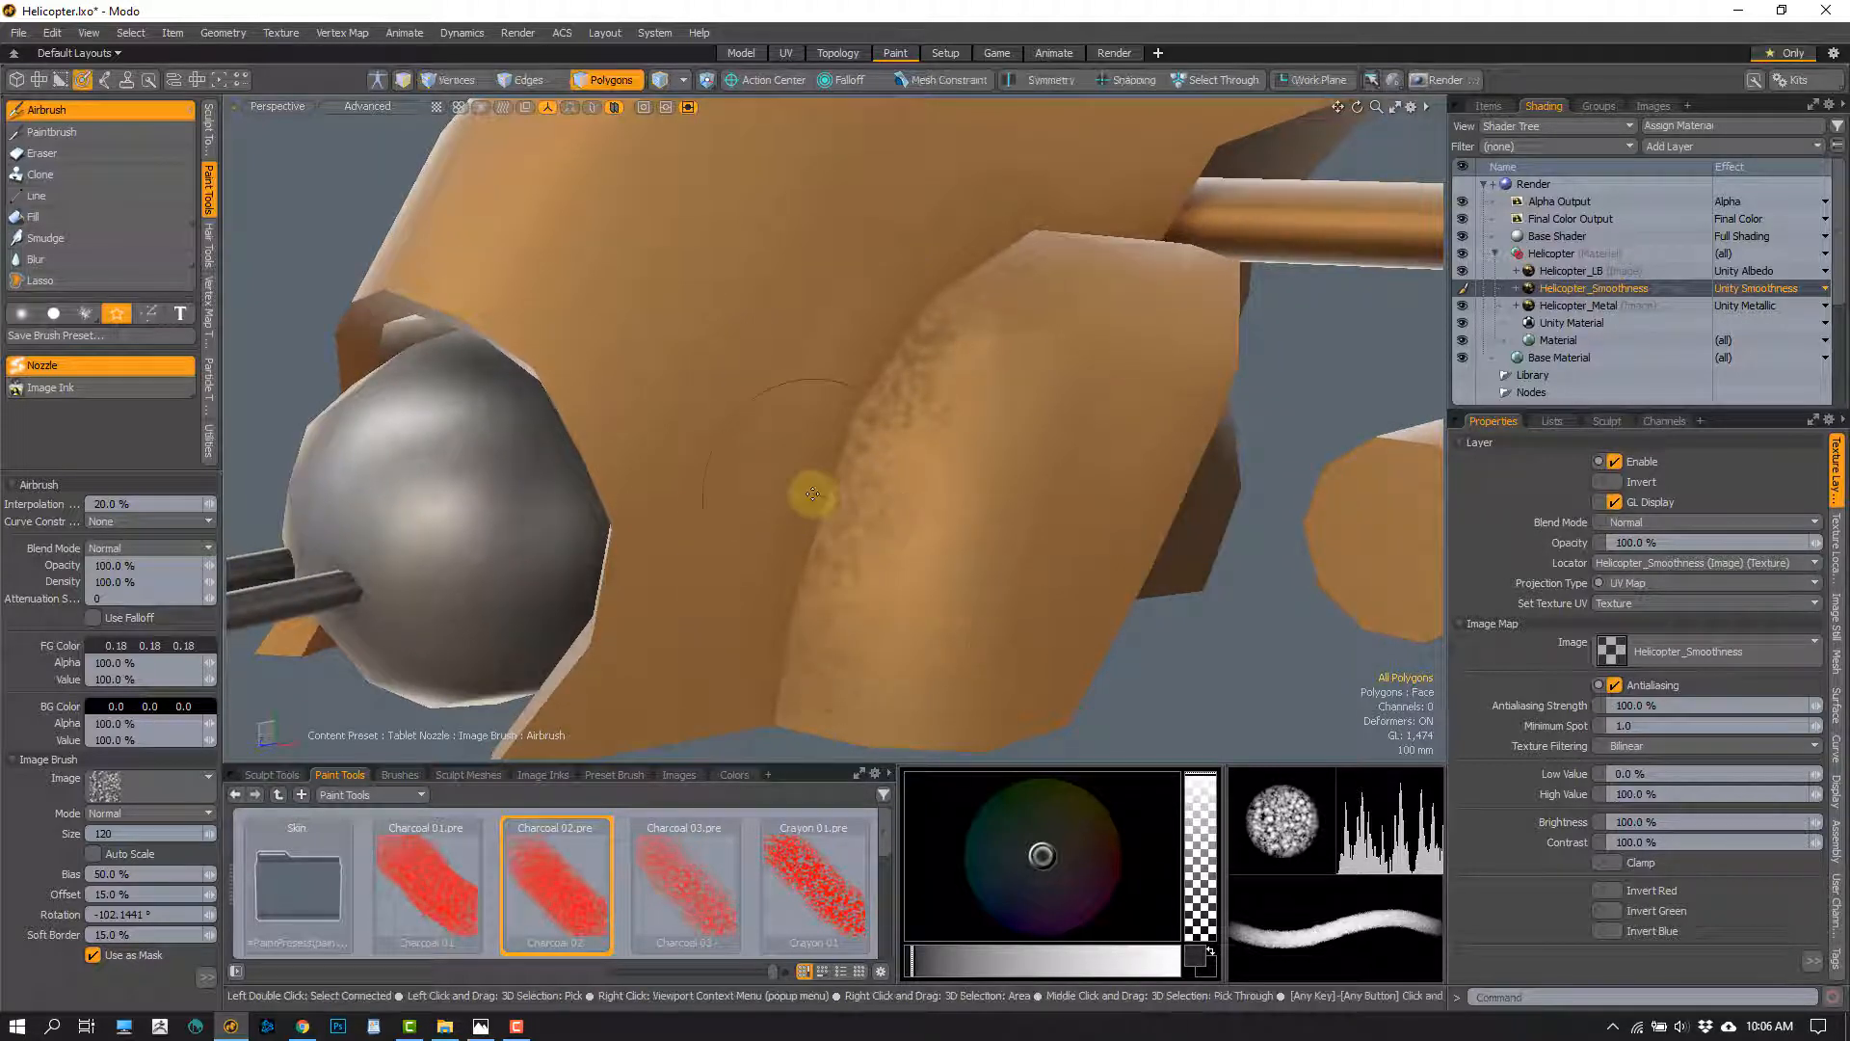
left_click_drag(825, 429, 931, 305, "alt")
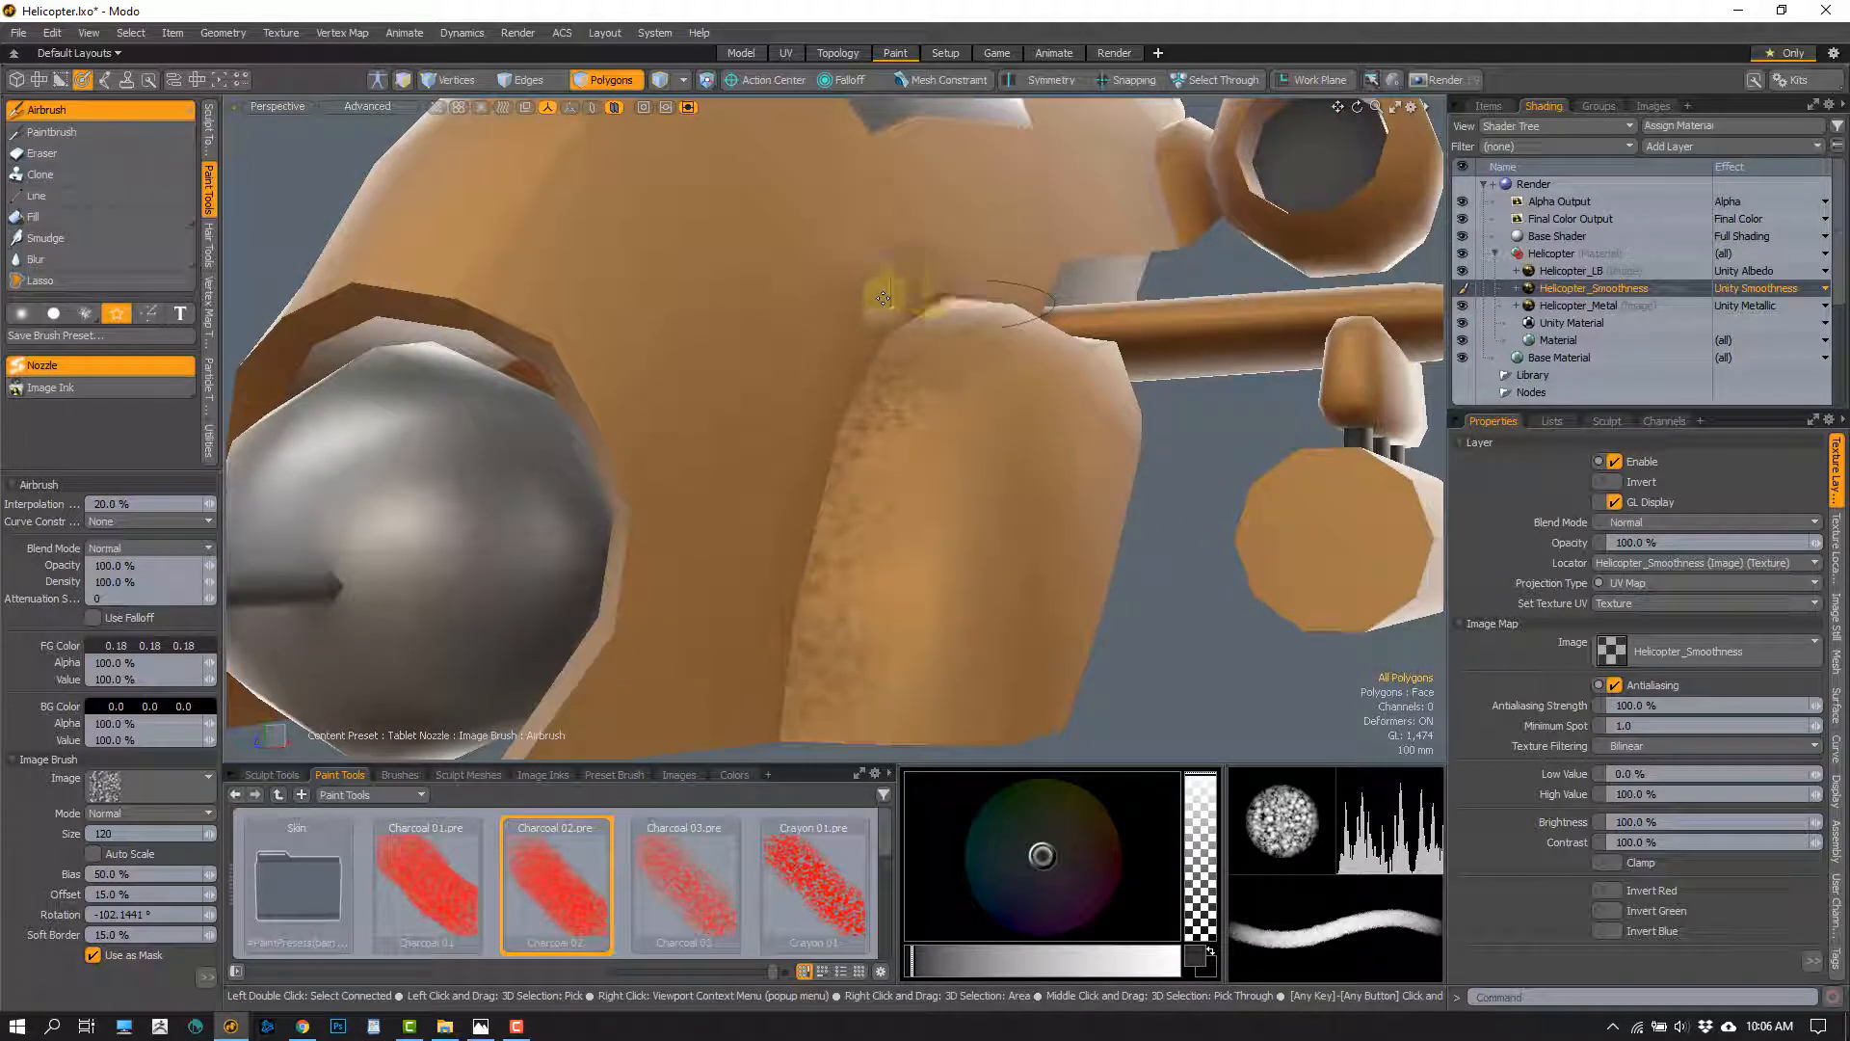
Make Helicopter_Metal the active paint layer and examine the worn front edge of the side pod from several angles
left_click_drag(879, 393, 816, 429, "alt")
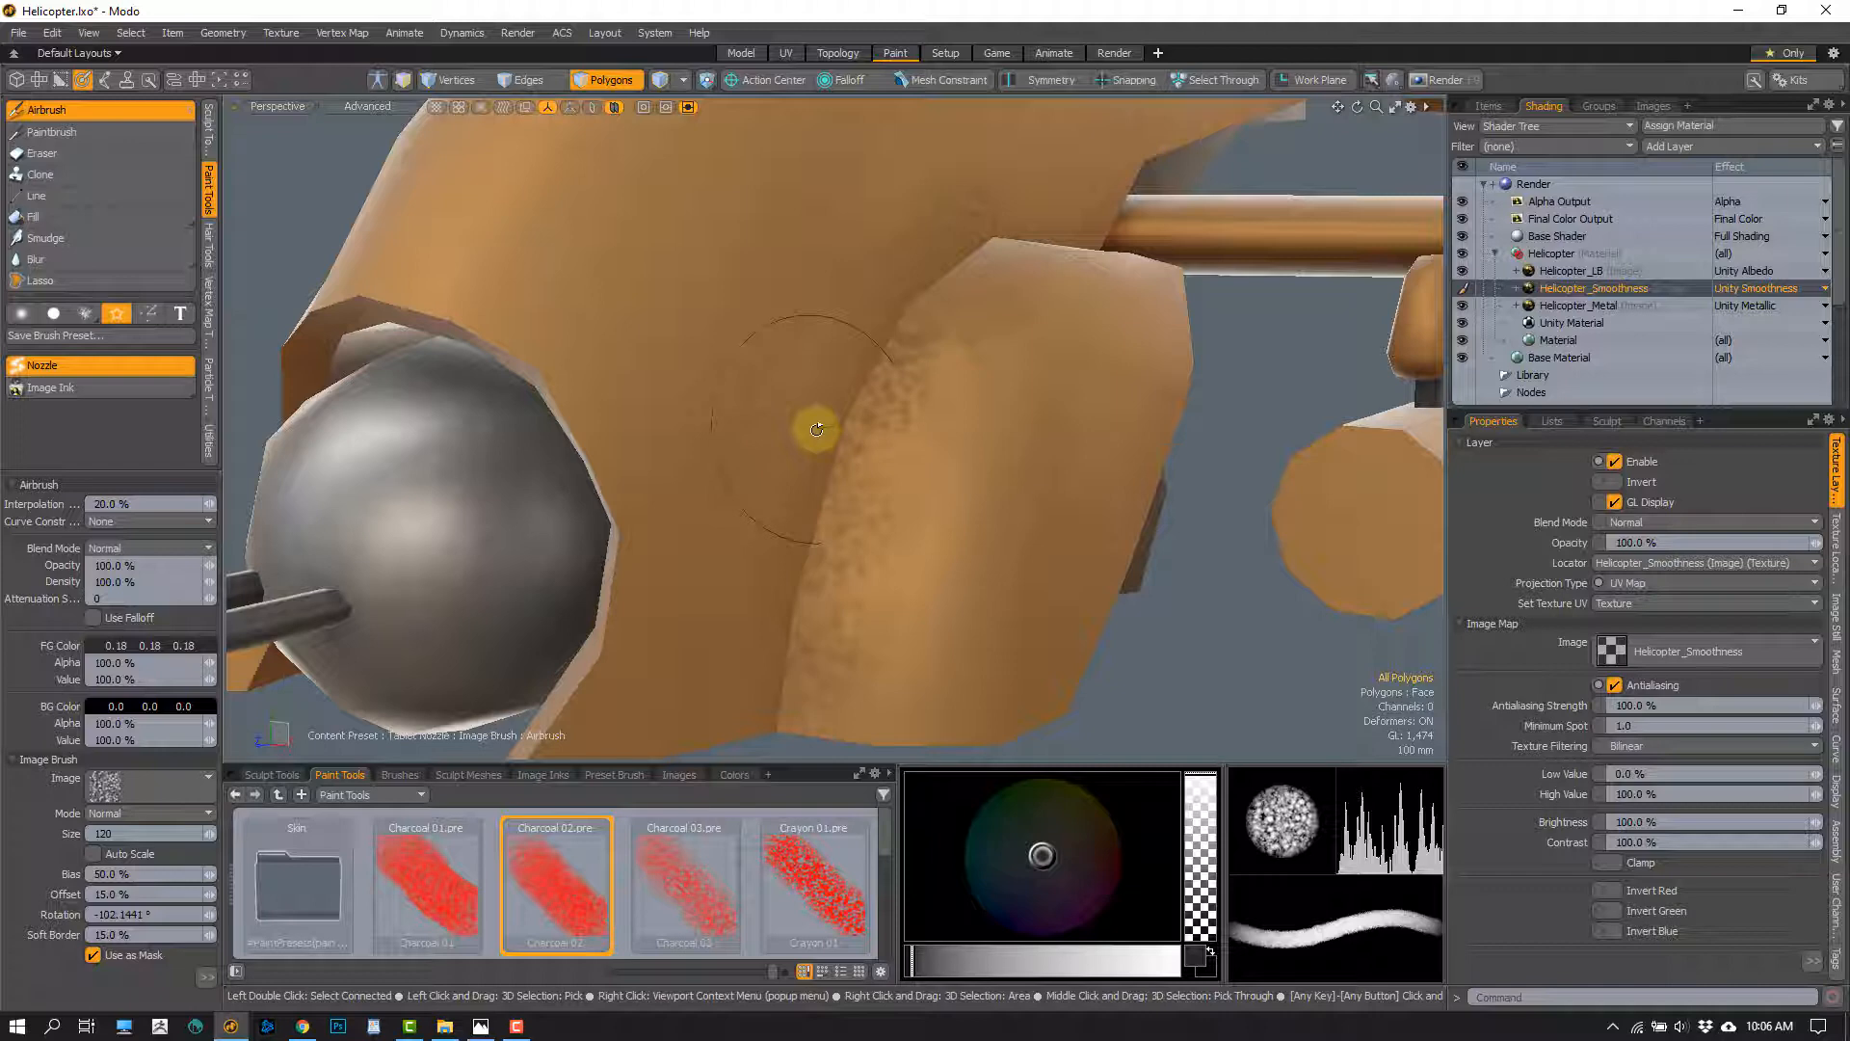
left_click(1573, 306)
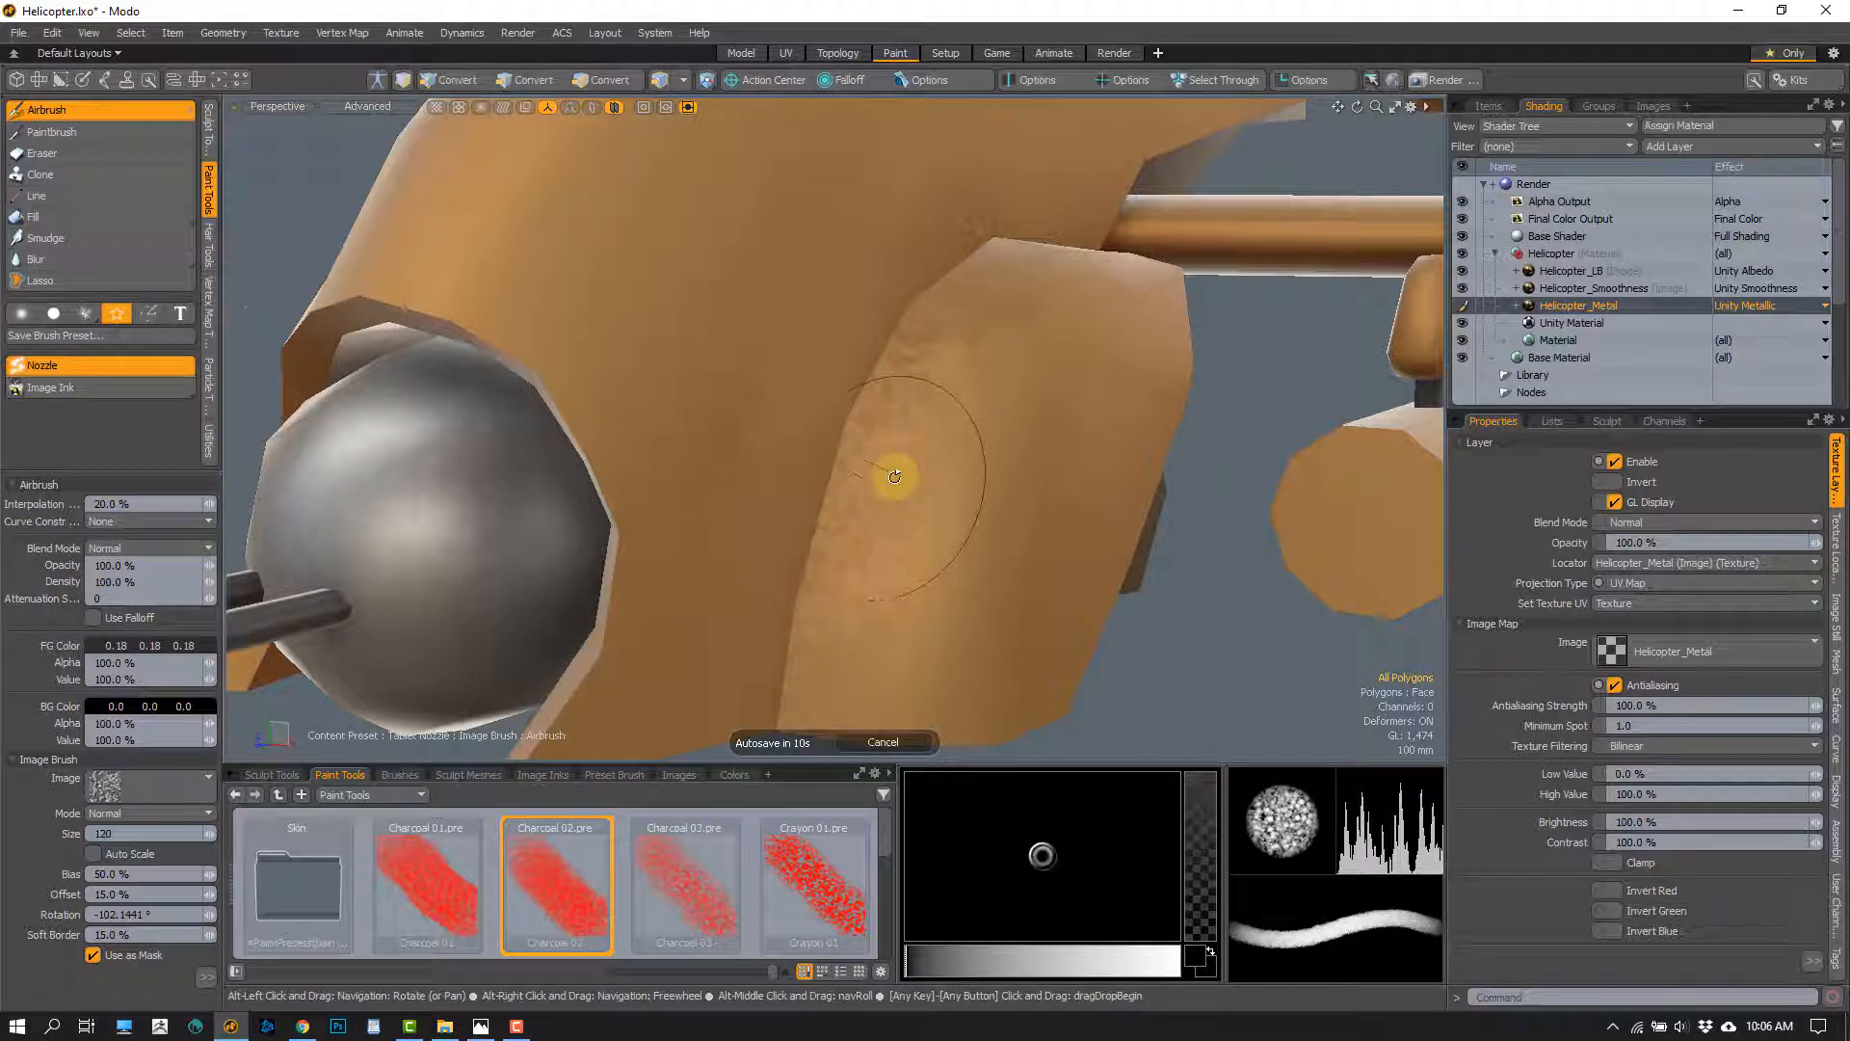
left_click_drag(880, 466, 652, 465, "alt")
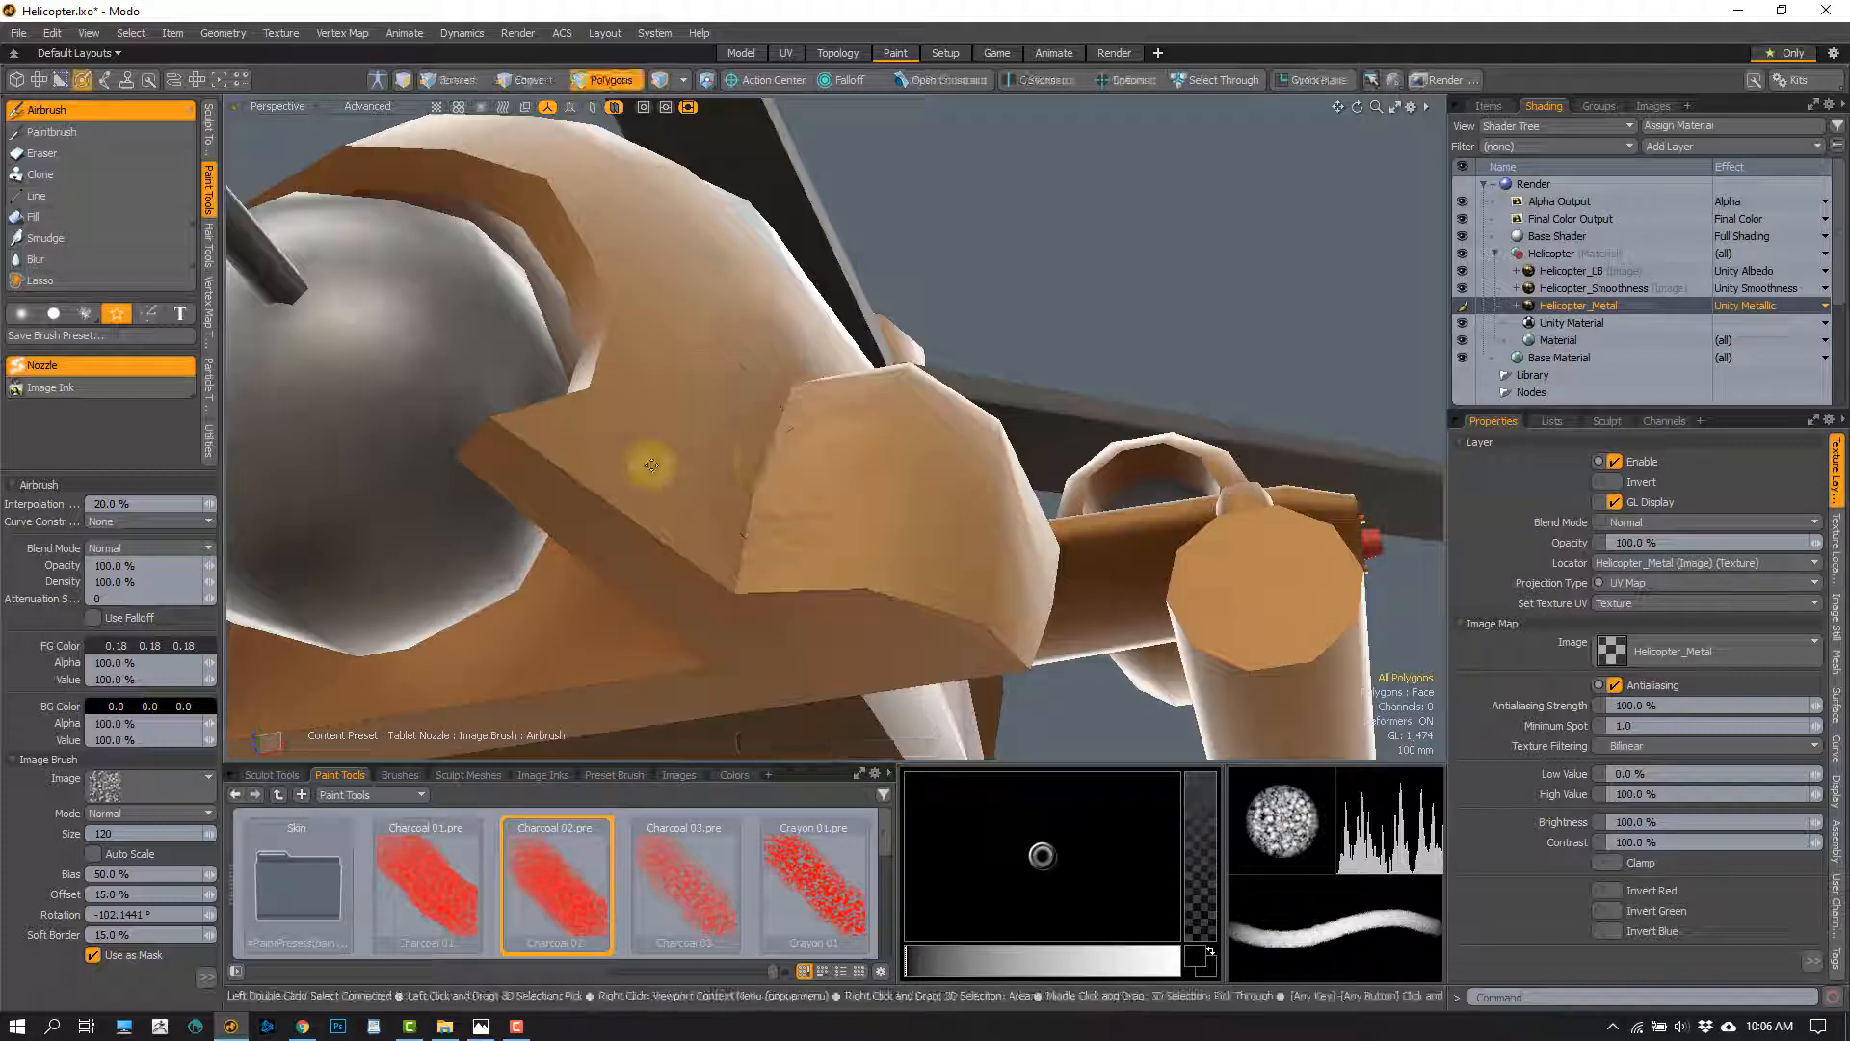
left_click_drag(837, 465, 590, 473, "alt")
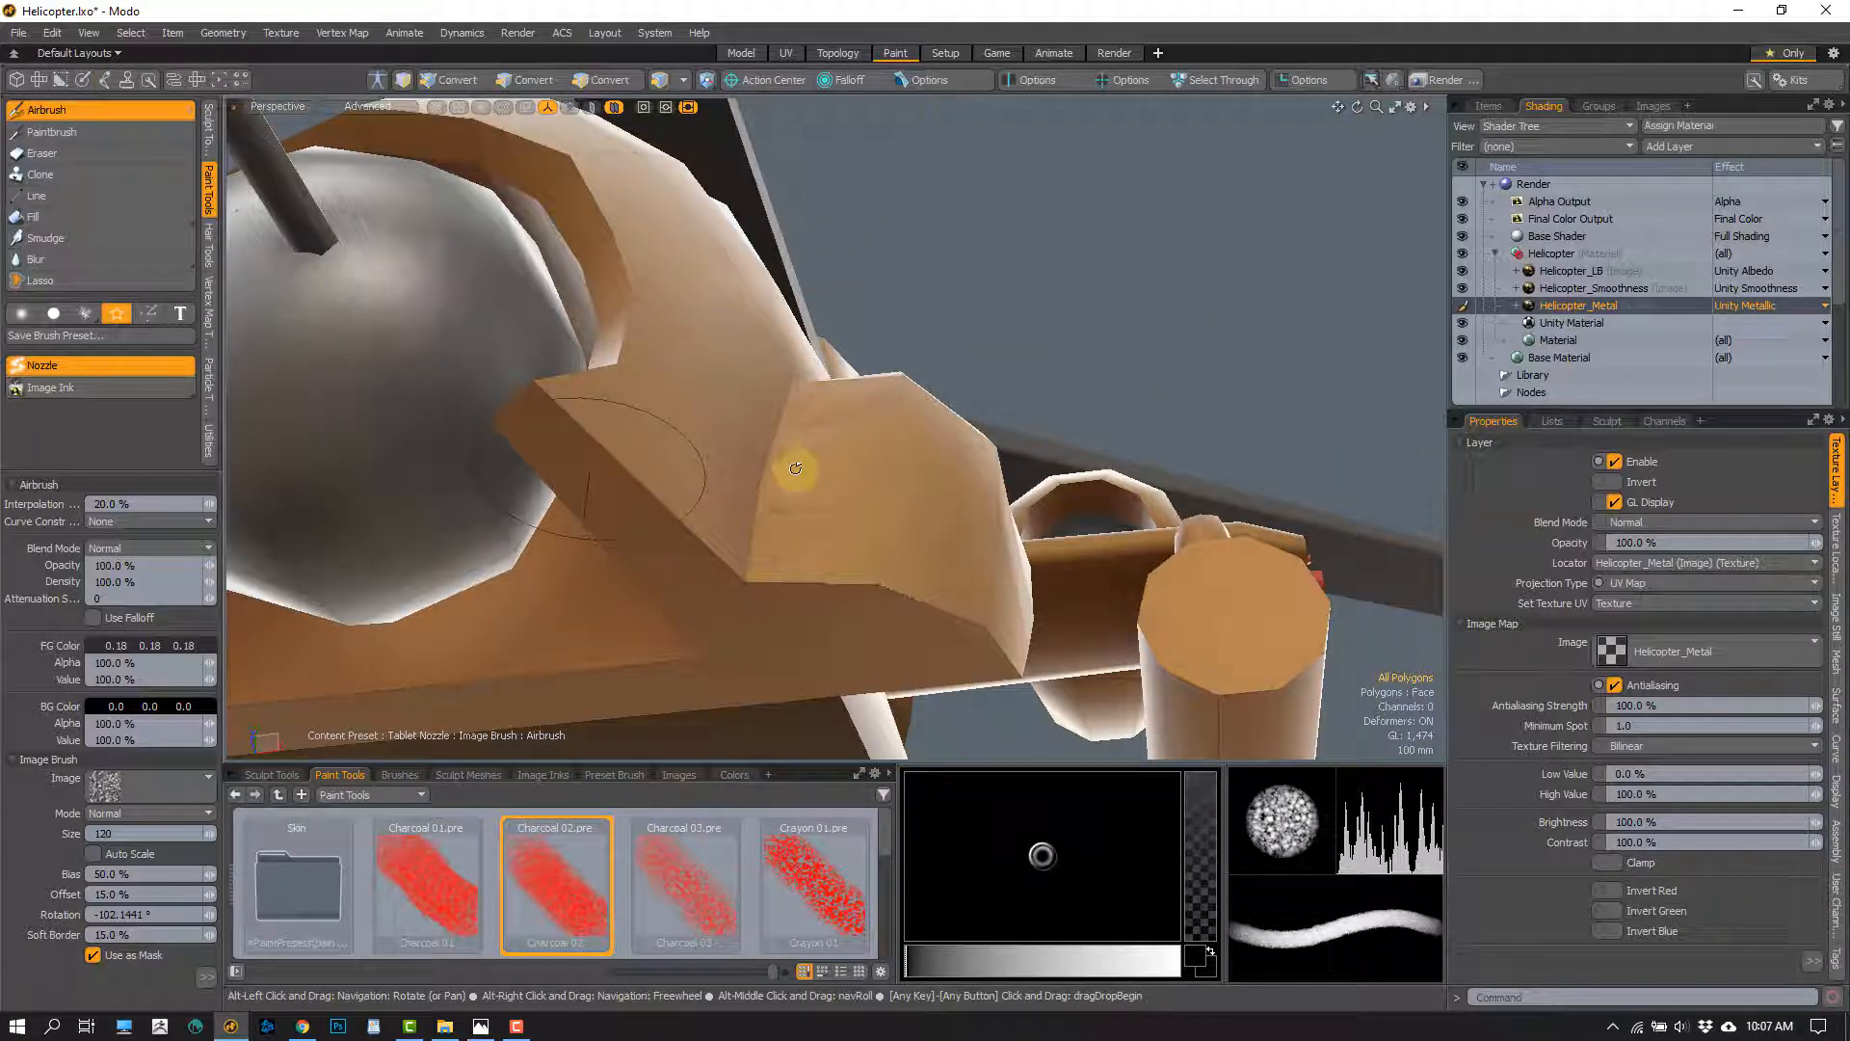
mouse_move(796, 466)
left_mouse_down("alt")
mouse_move(752, 516)
mouse_move(724, 492)
mouse_move(784, 483)
mouse_move(735, 462)
mouse_move(765, 380)
mouse_move(711, 467)
mouse_move(740, 483)
left_mouse_up("alt")
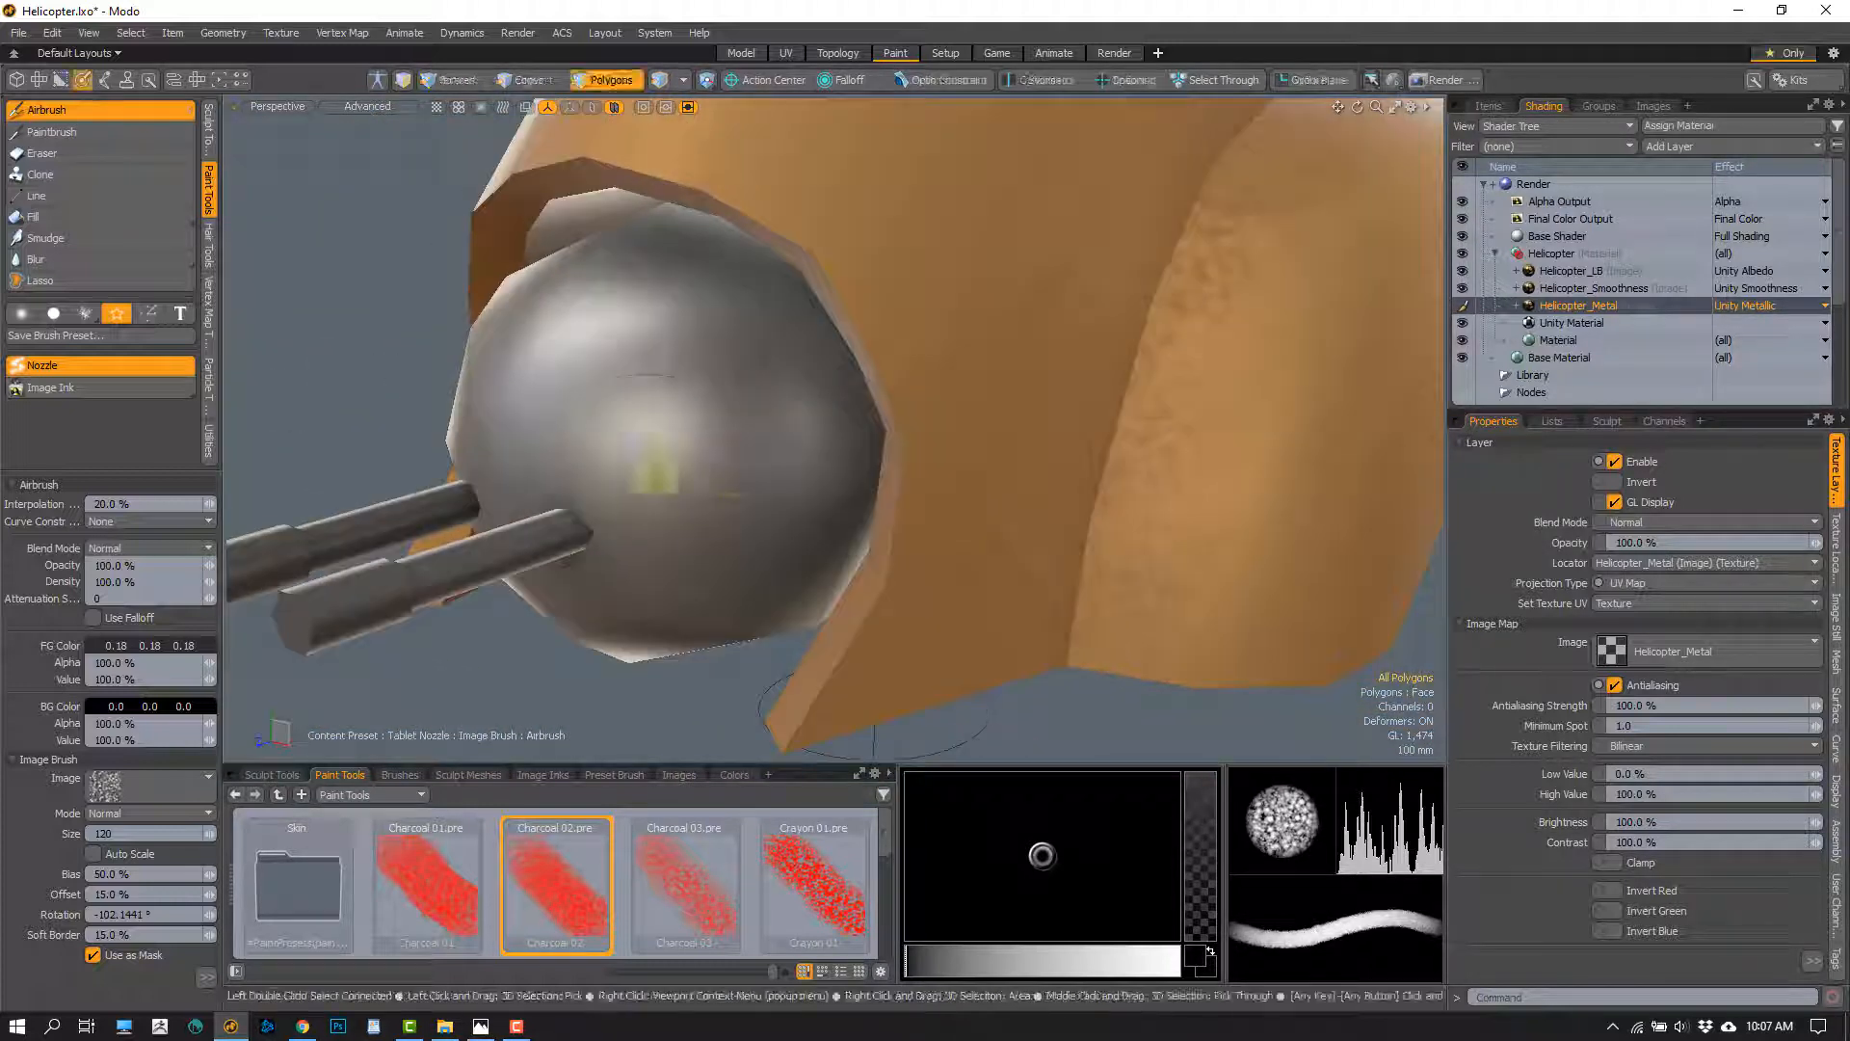
Set the charcoal brush size to 46, drop the nozzle and image brush, and switch the Airbrush to the Smooth Brush
right_click_drag(690, 390, 584, 399)
mouse_move(590, 401)
left_mouse_down("alt")
mouse_move(668, 440)
mouse_move(636, 434)
left_mouse_up("alt")
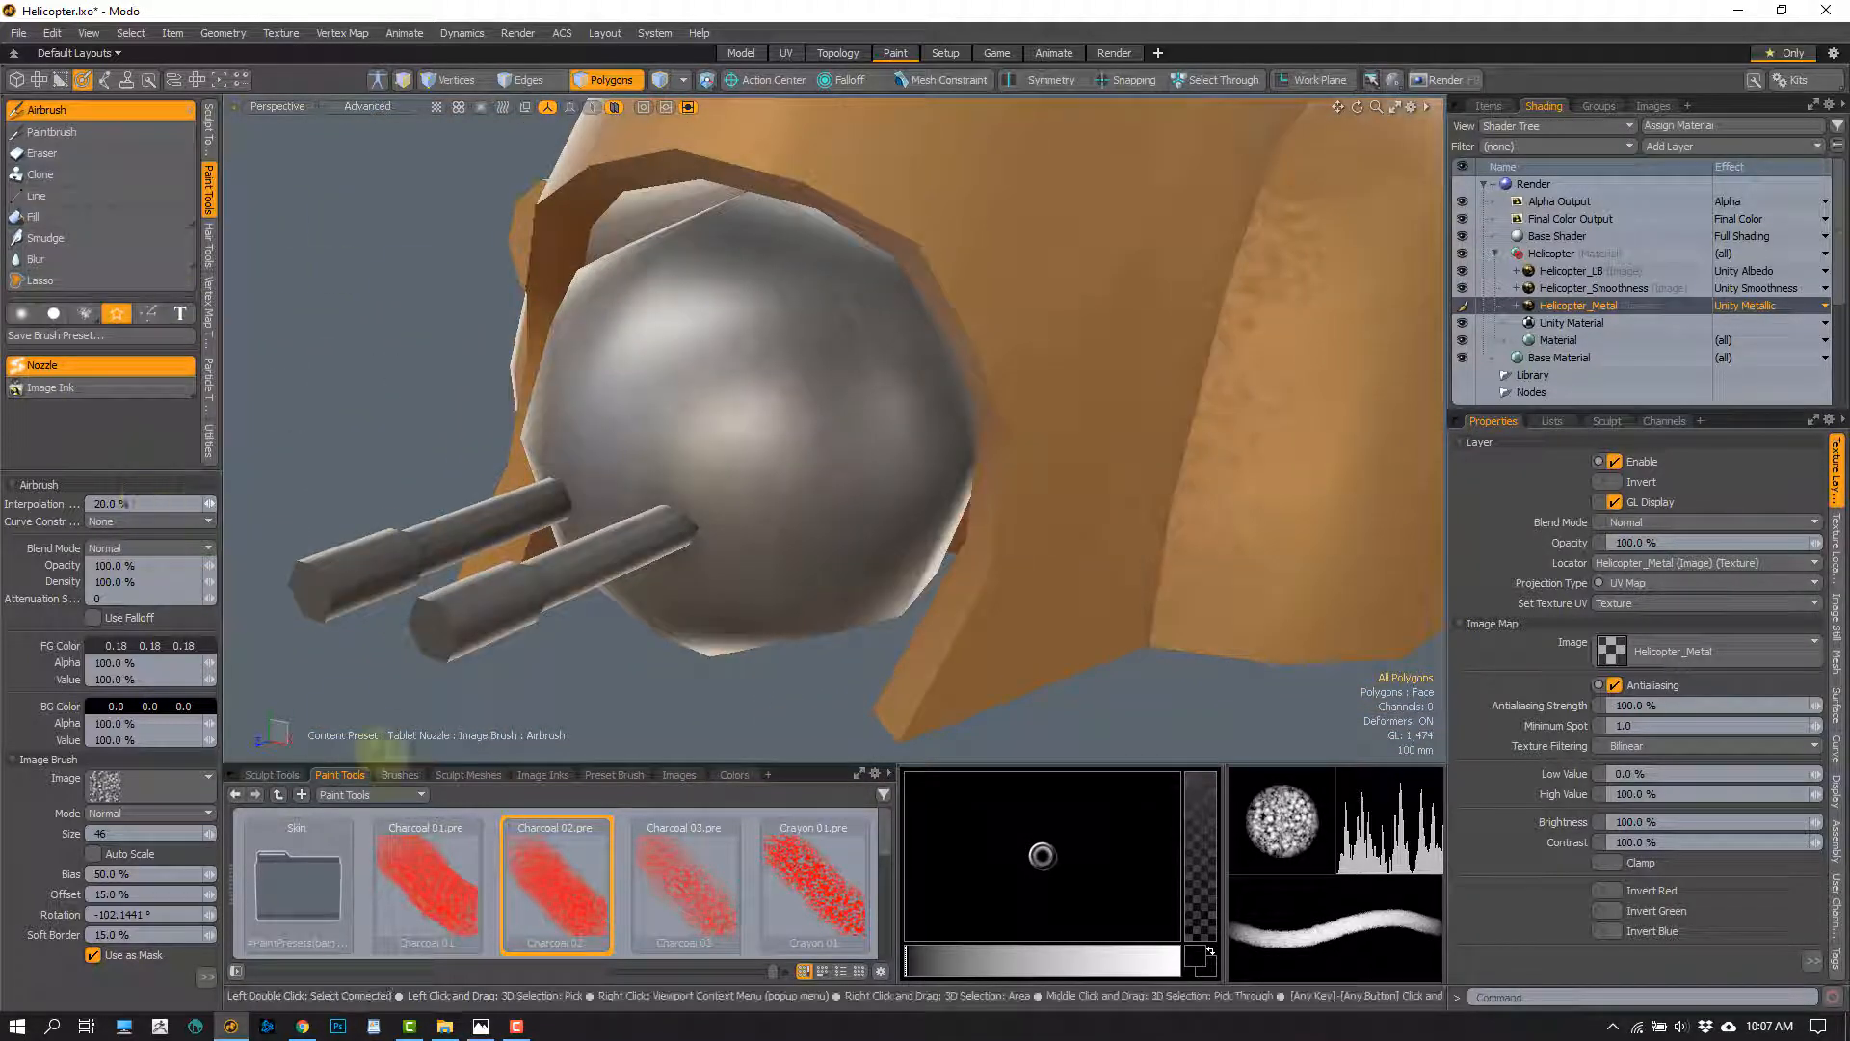
left_click(117, 315)
left_click(71, 370)
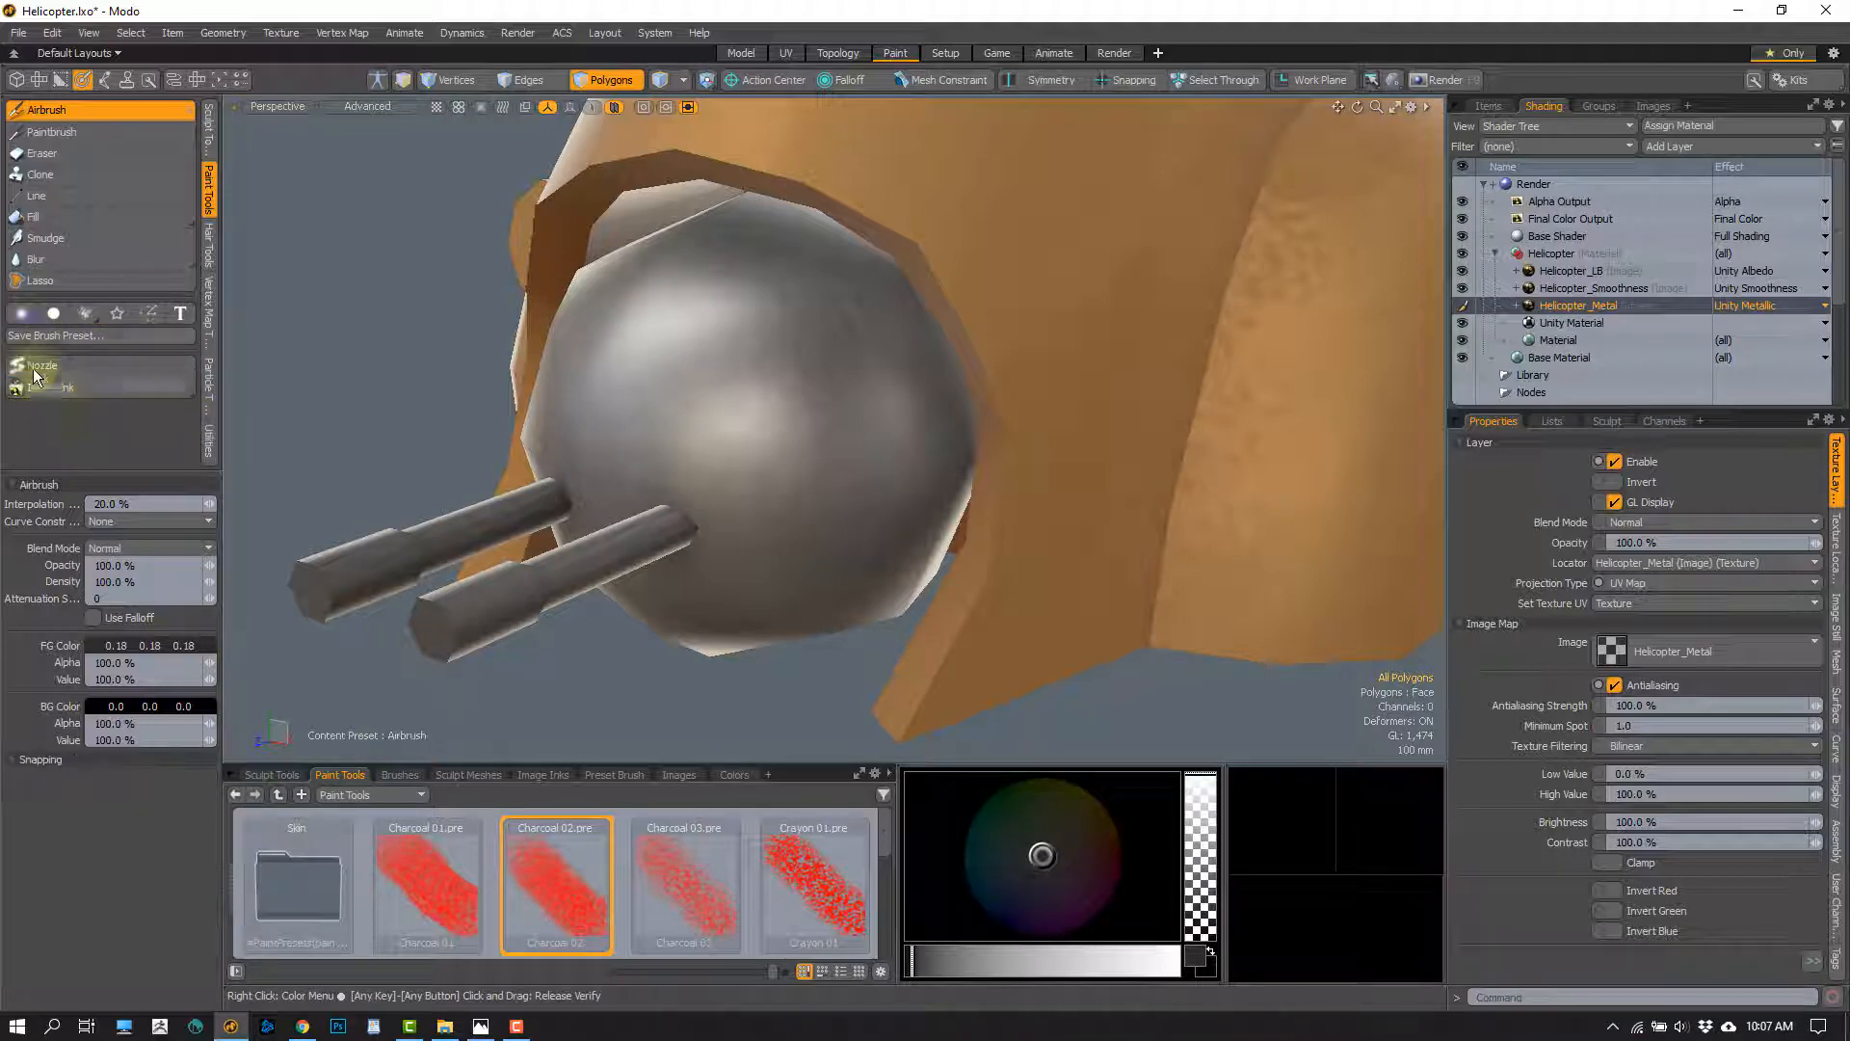
left_click(21, 313)
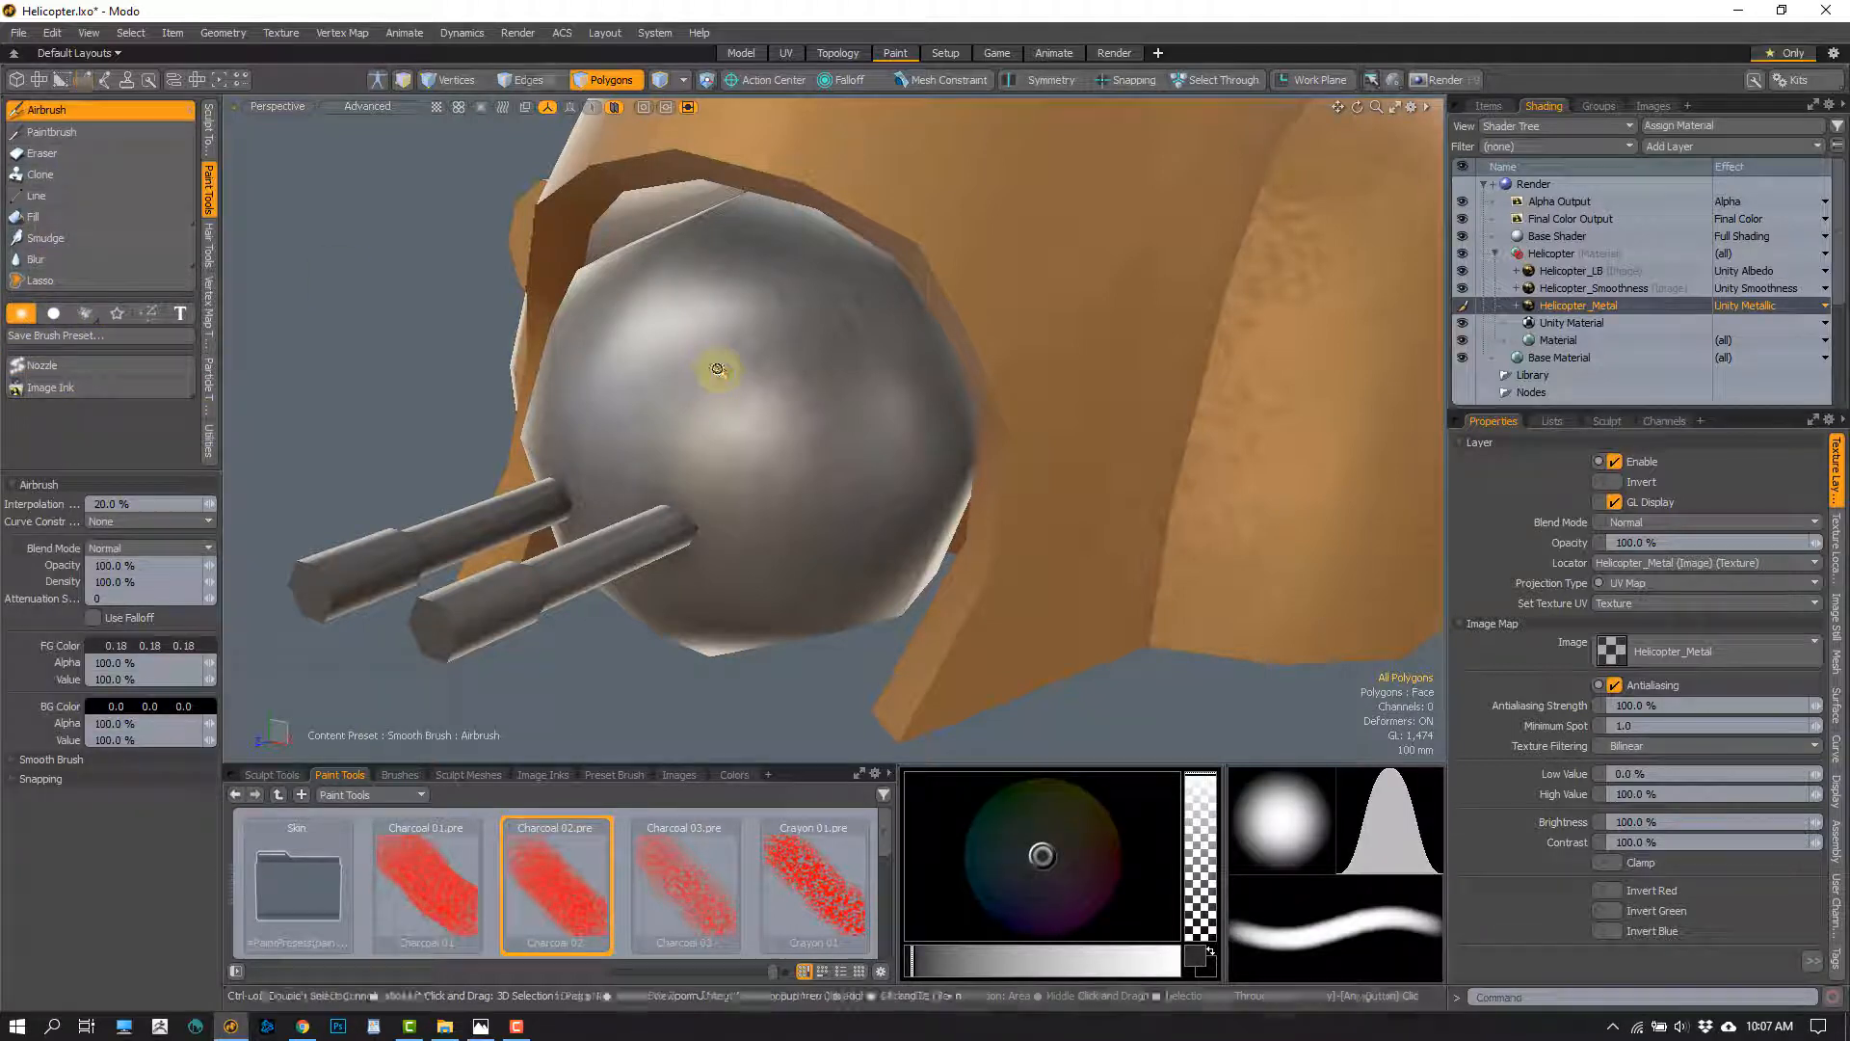
scroll(719, 372, "up", 2)
mouse_move(719, 375)
left_mouse_down("alt")
mouse_move(723, 409)
mouse_move(750, 407)
mouse_move(685, 392)
mouse_move(716, 393)
left_mouse_up("alt")
Try smooth airbrush strokes across the nose turret ball on Helicopter_Smoothness and undo them
left_click(1588, 288)
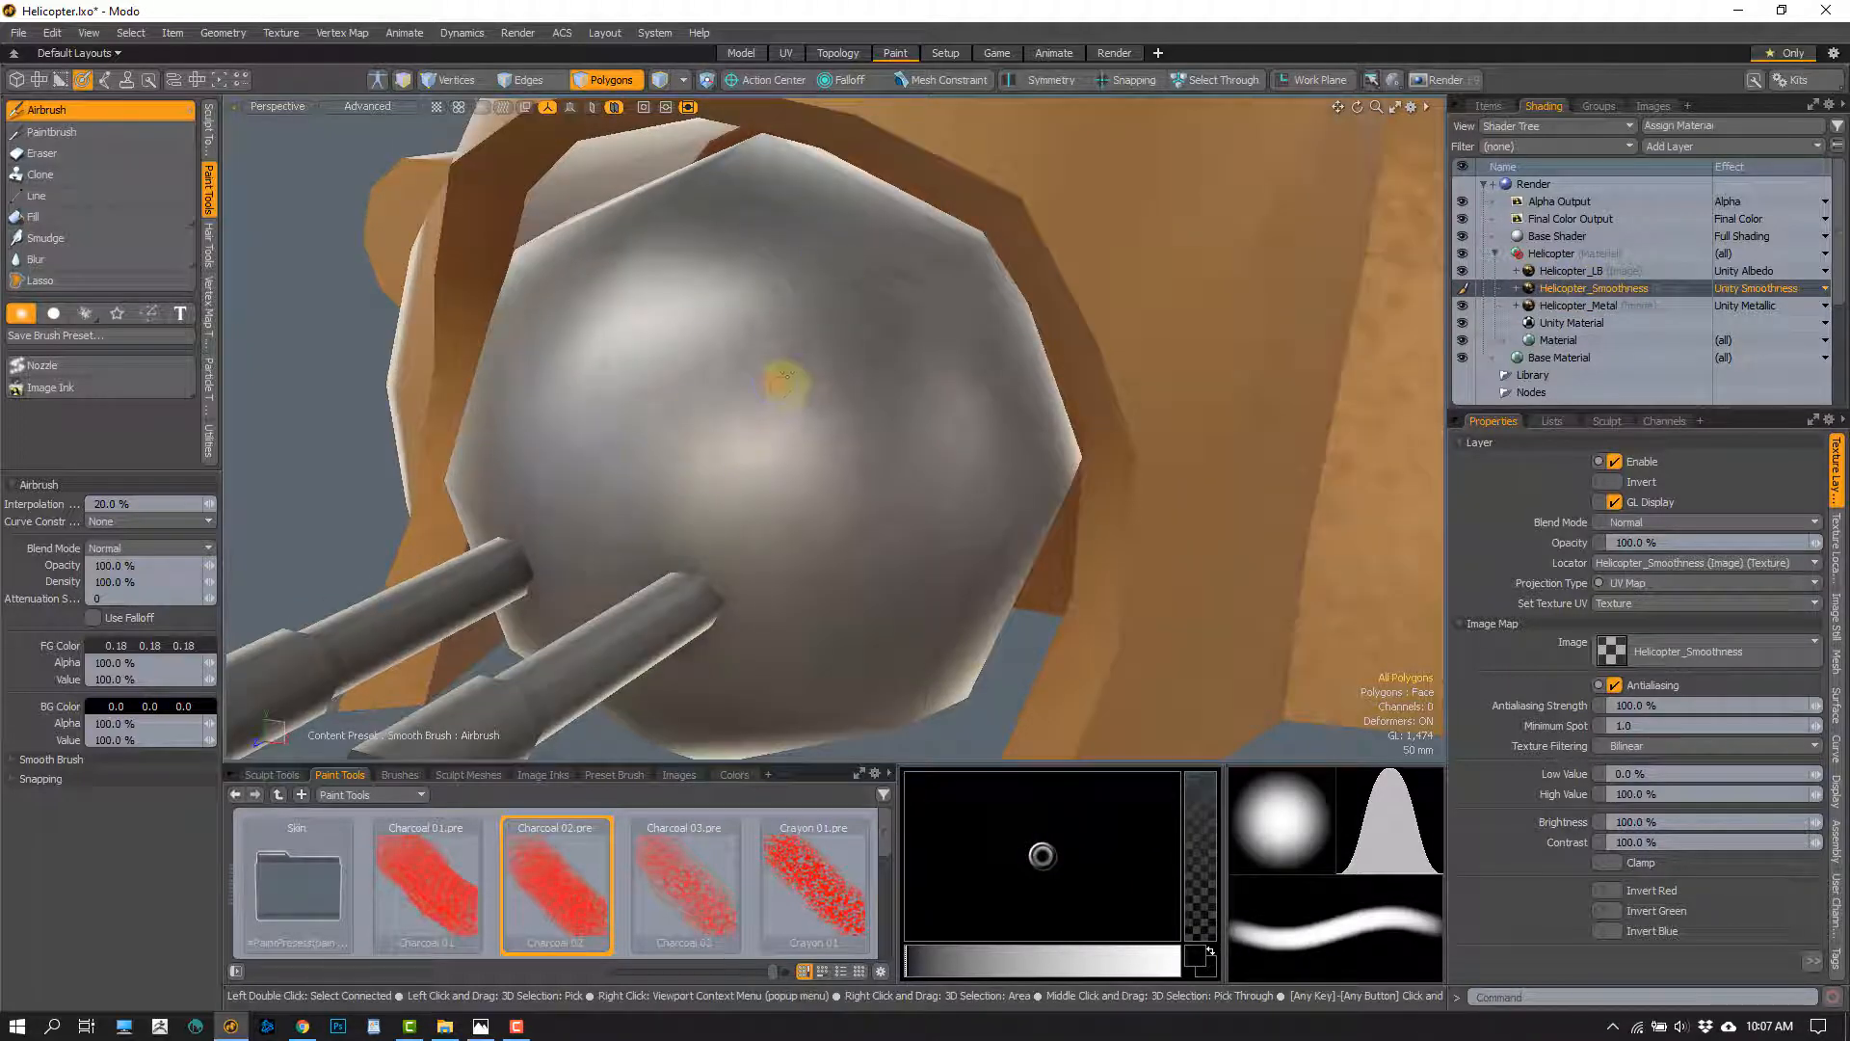
mouse_move(848, 291)
left_mouse_down()
mouse_move(628, 482)
mouse_move(805, 500)
mouse_move(838, 380)
left_mouse_up()
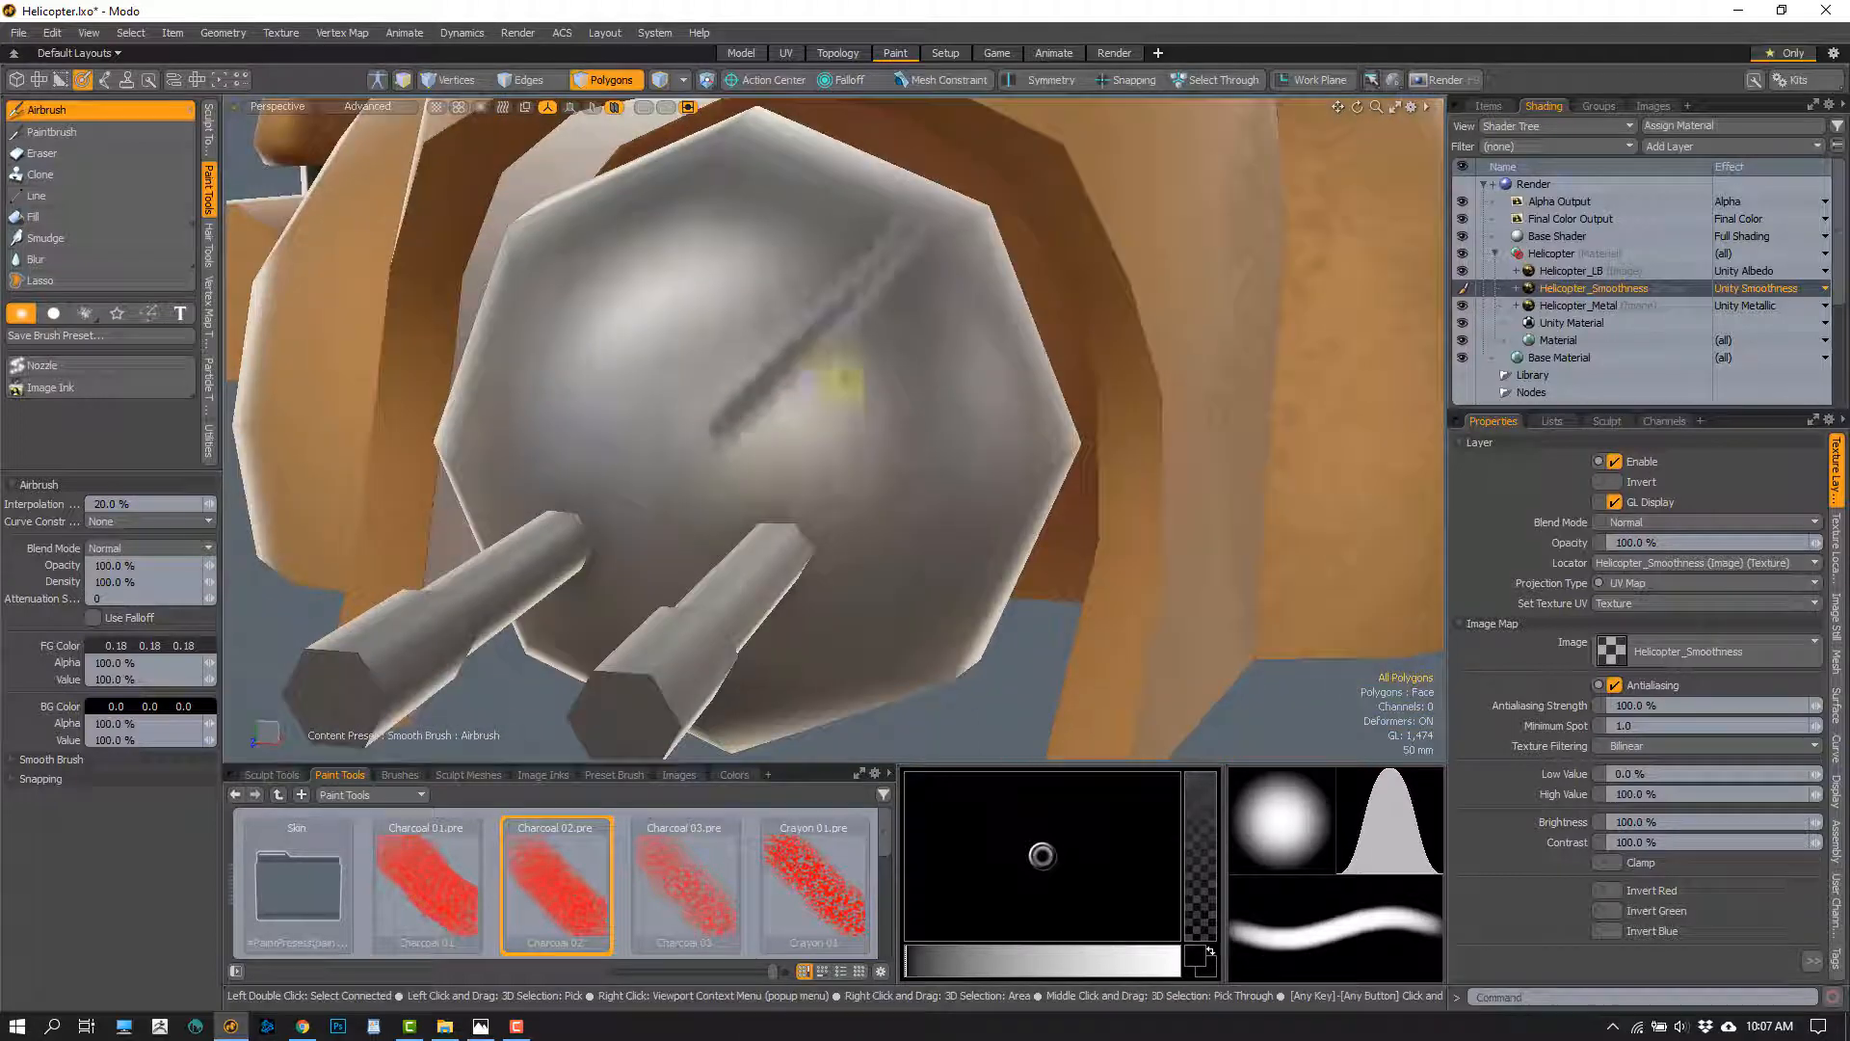
key("ctrl+z")
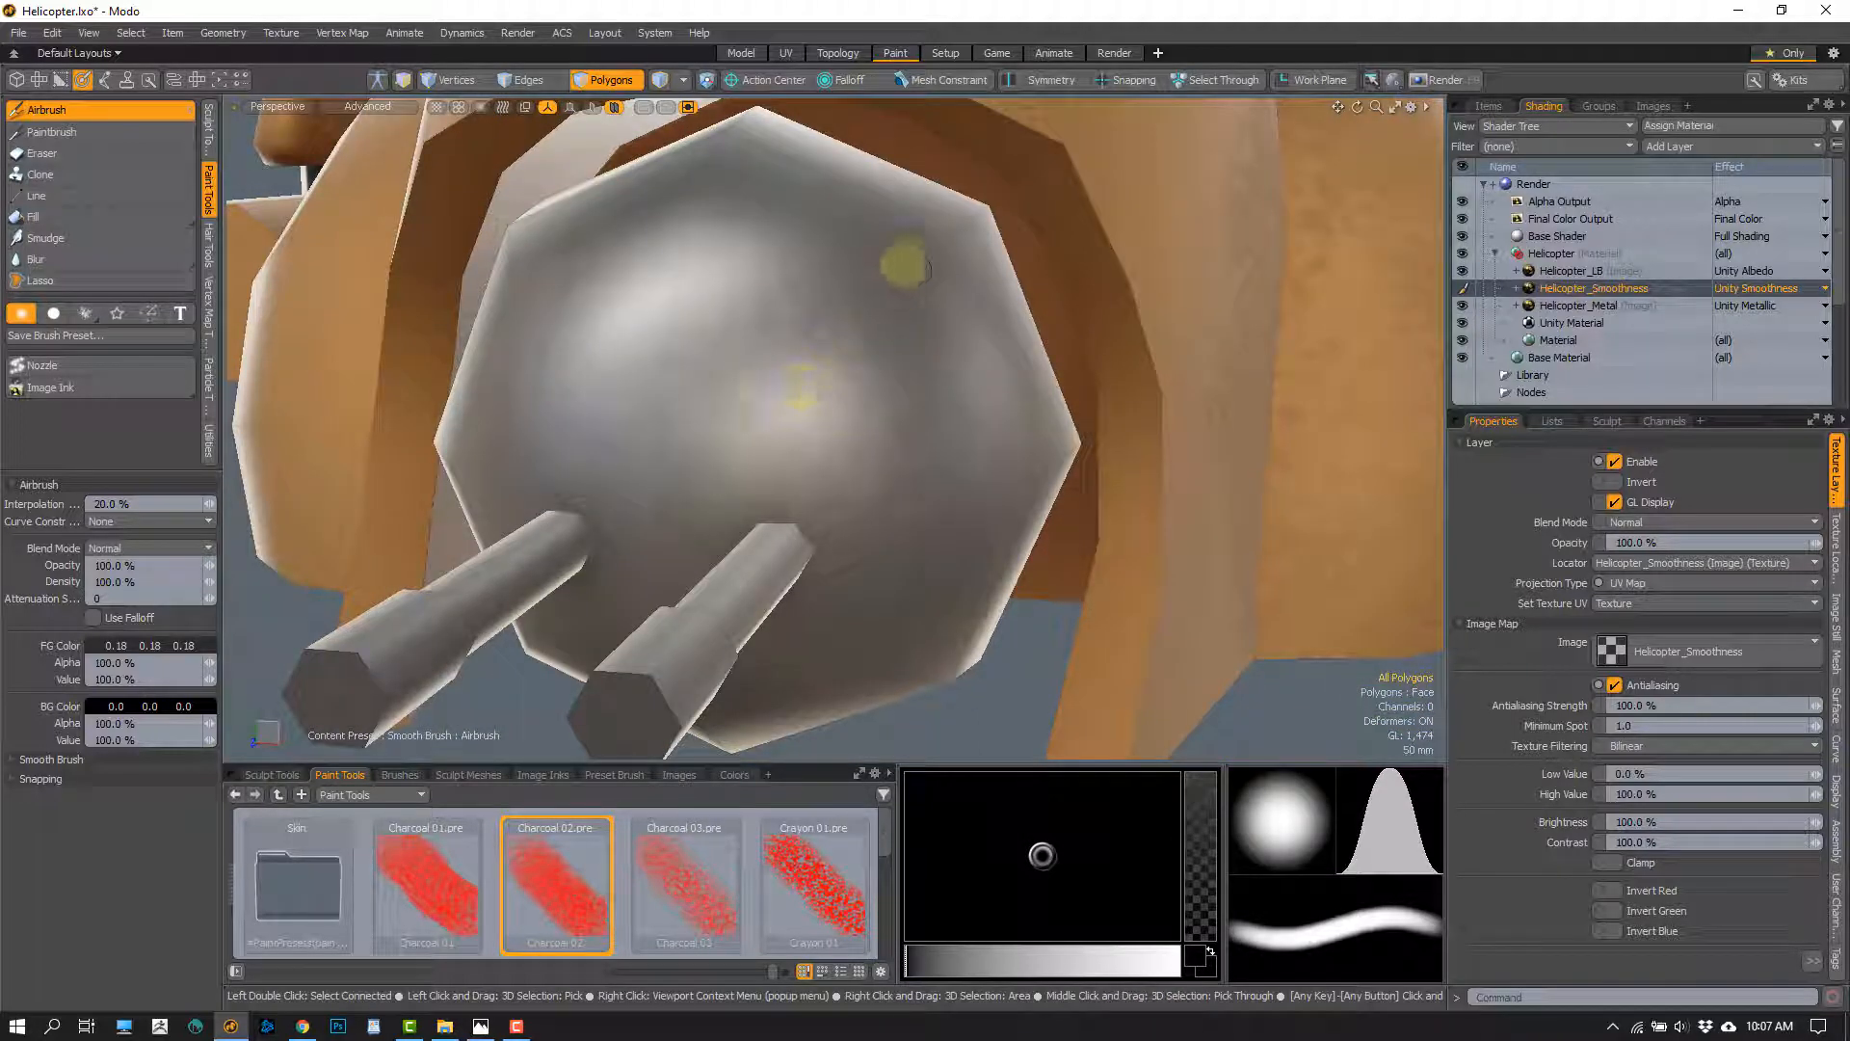
left_click_drag(905, 265, 814, 469)
key("ctrl+z")
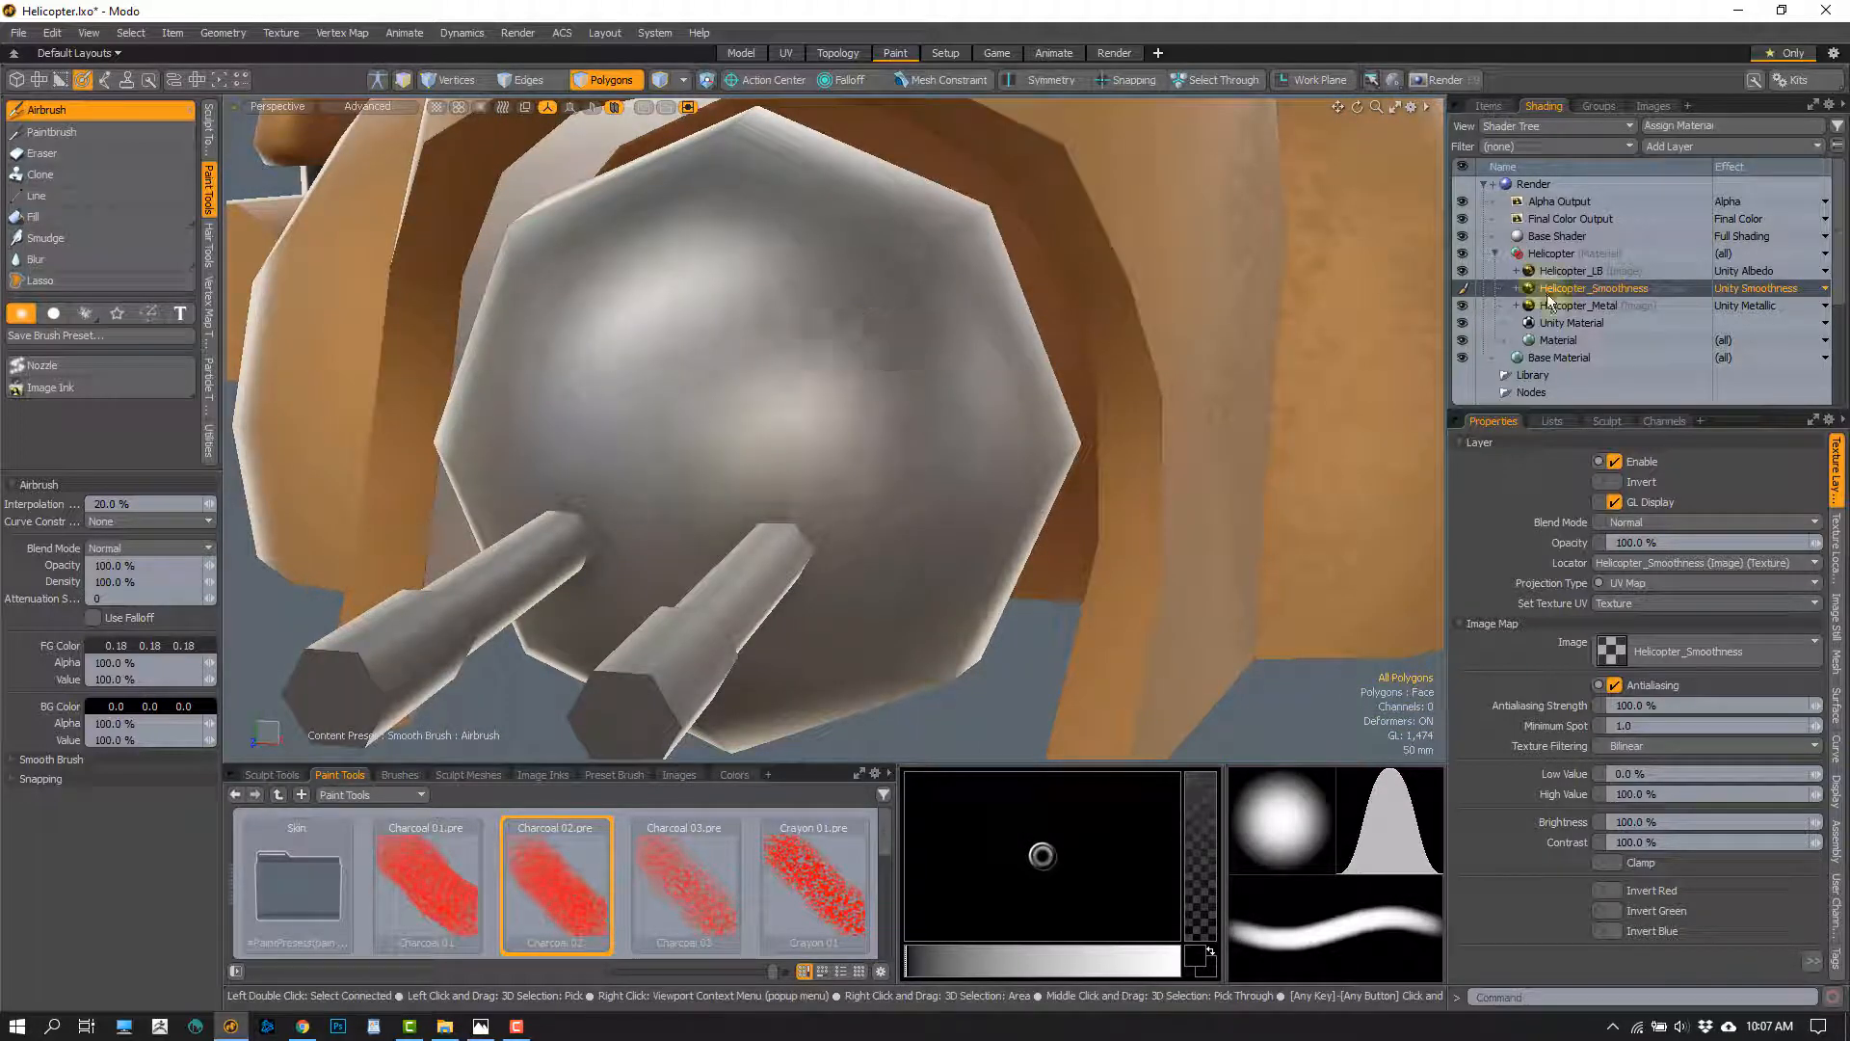
Airbrush a dark diagonal streak across the nose turret ball on Helicopter_LB with foreground colour 0.09, 0.09, 0.09
left_click(1574, 271)
left_click_drag(142, 645, 135, 644, "shift")
mouse_move(881, 256)
left_mouse_down()
mouse_move(661, 468)
mouse_move(674, 487)
left_mouse_up()
mouse_move(869, 282)
left_mouse_down()
mouse_move(669, 495)
mouse_move(871, 454)
left_mouse_up()
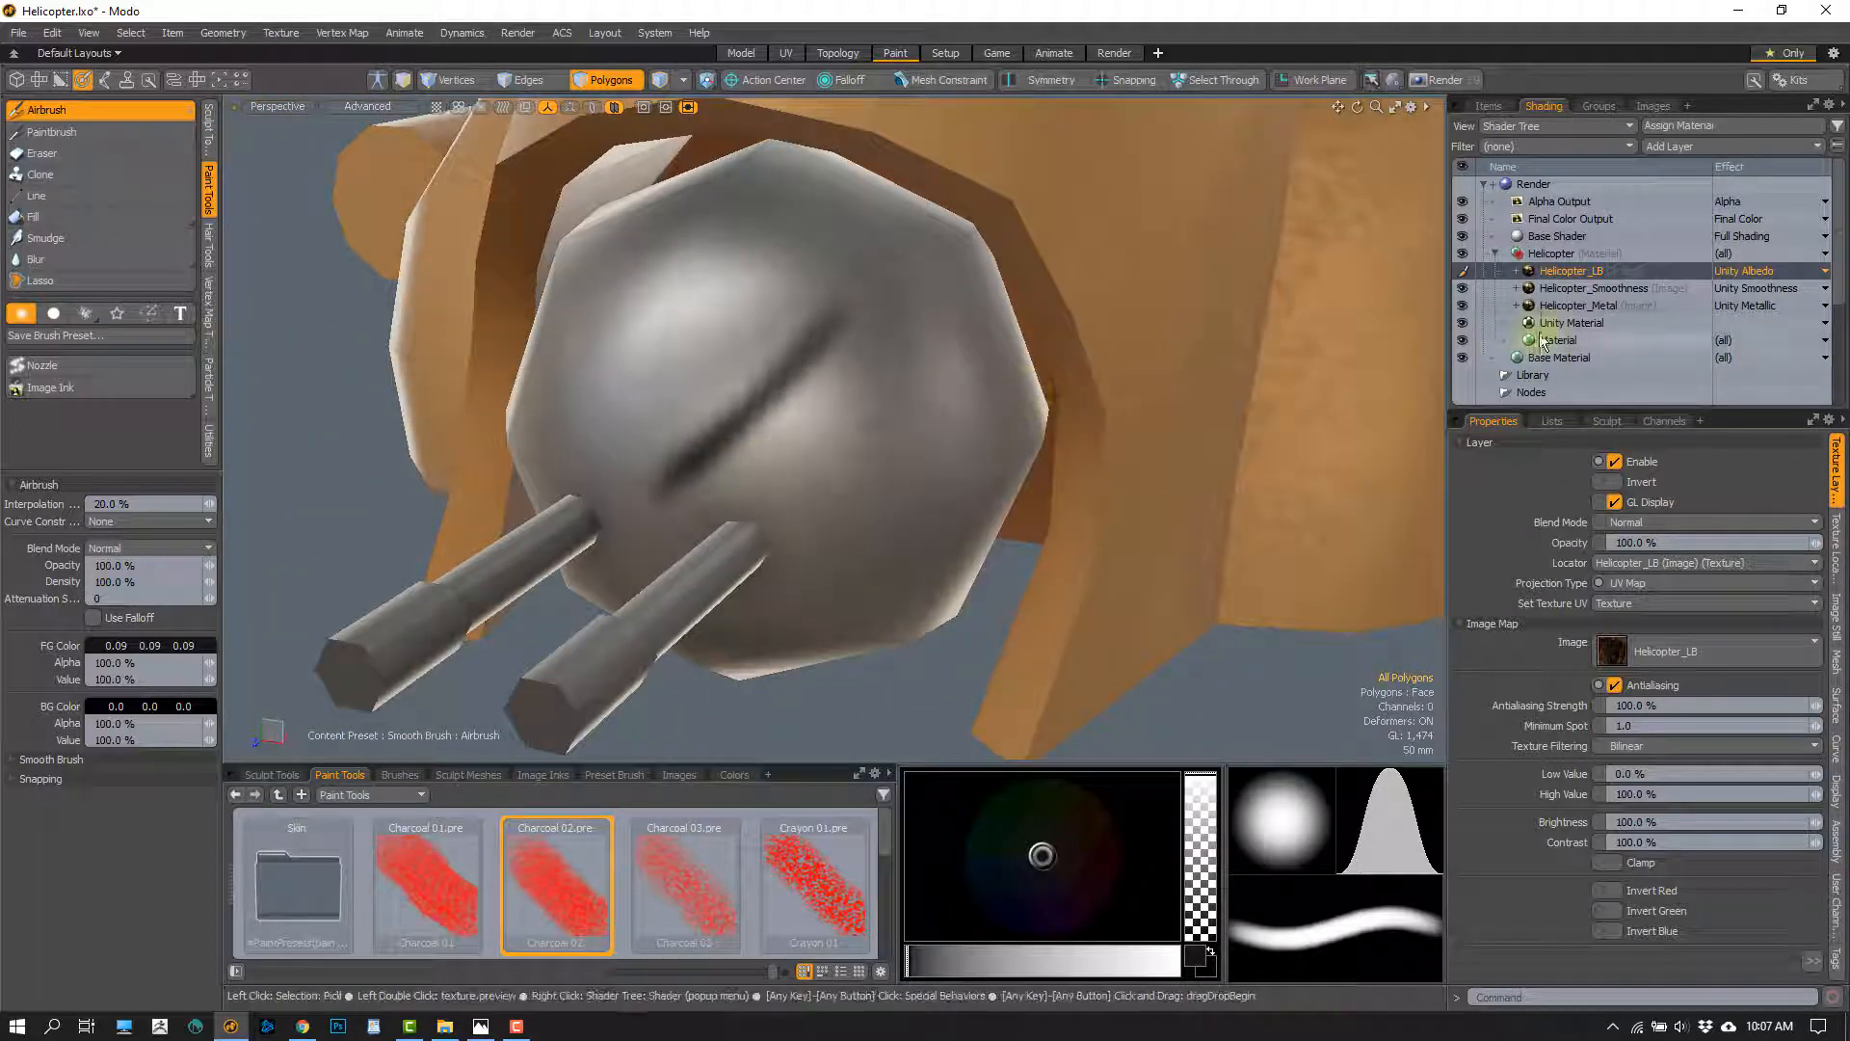
Airbrush over the turret ball's diagonal streak on Helicopter_Smoothness with the same dark foreground colour
left_click(1593, 289)
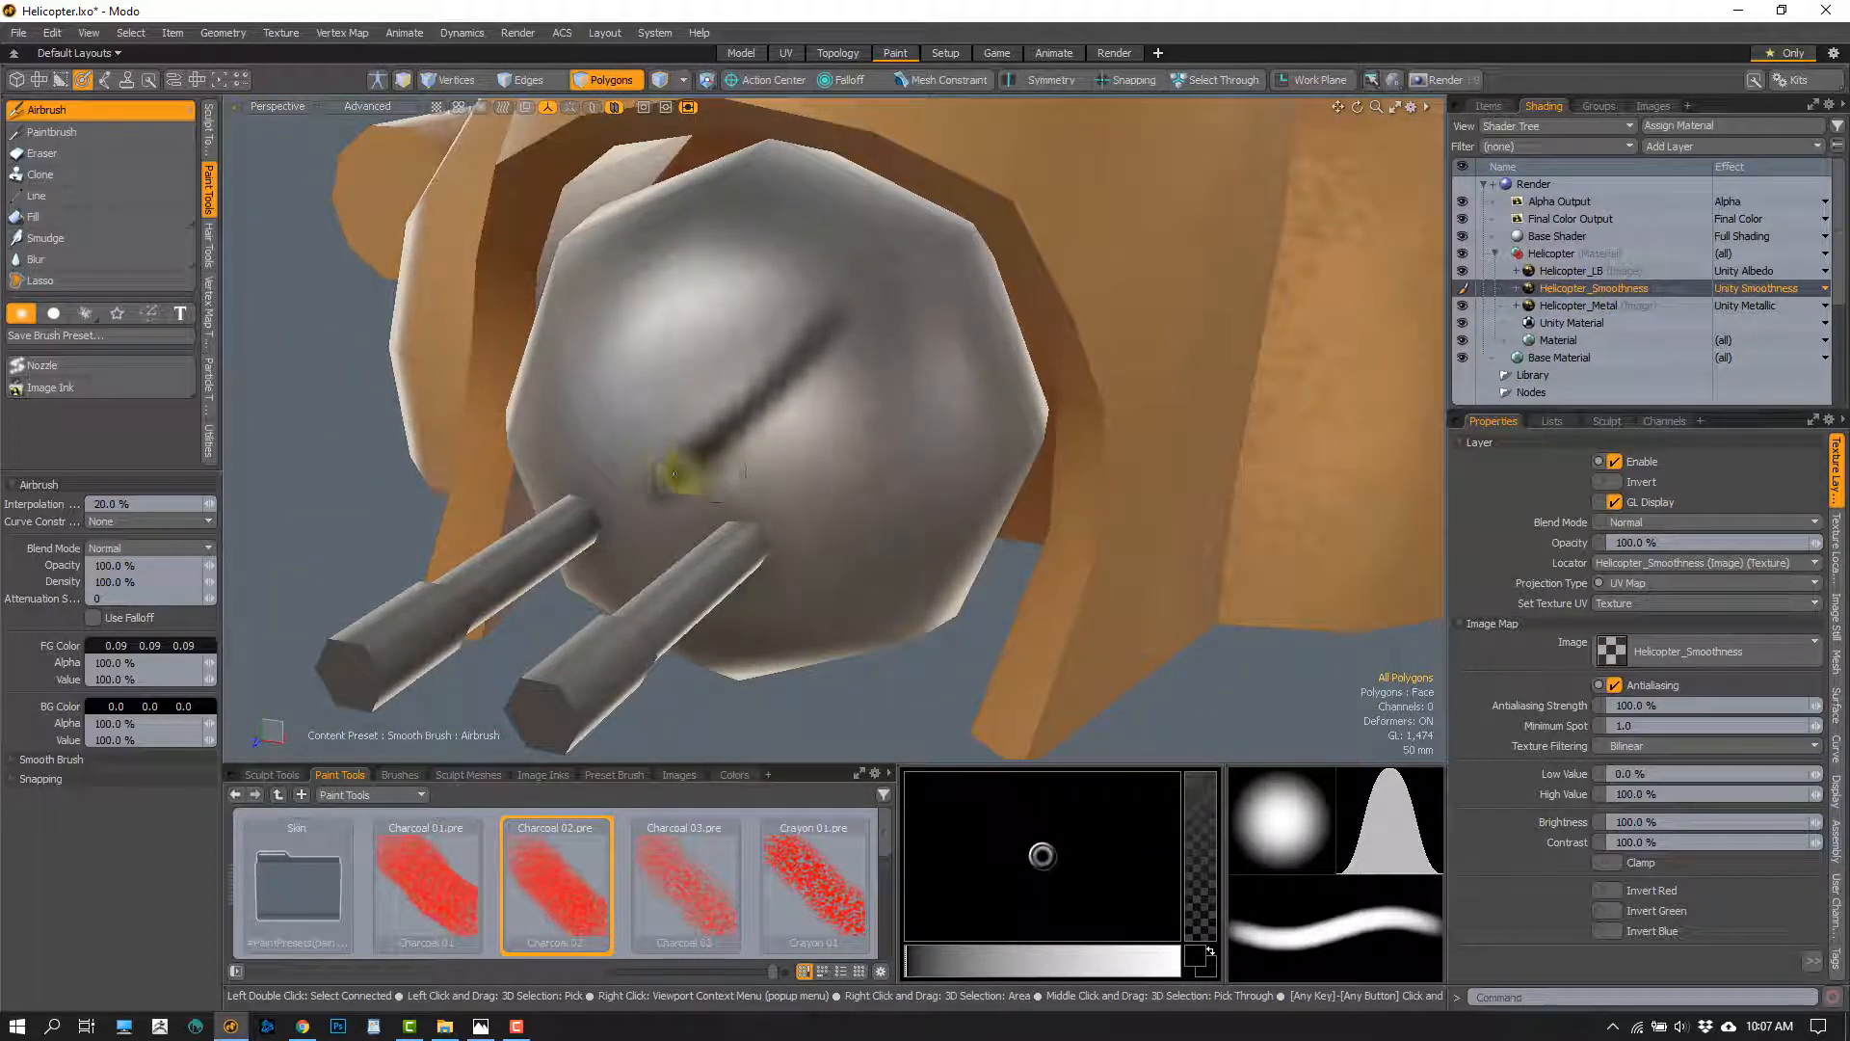
left_click_drag(675, 474, 805, 362)
left_click_drag(765, 463, 880, 445, "alt")
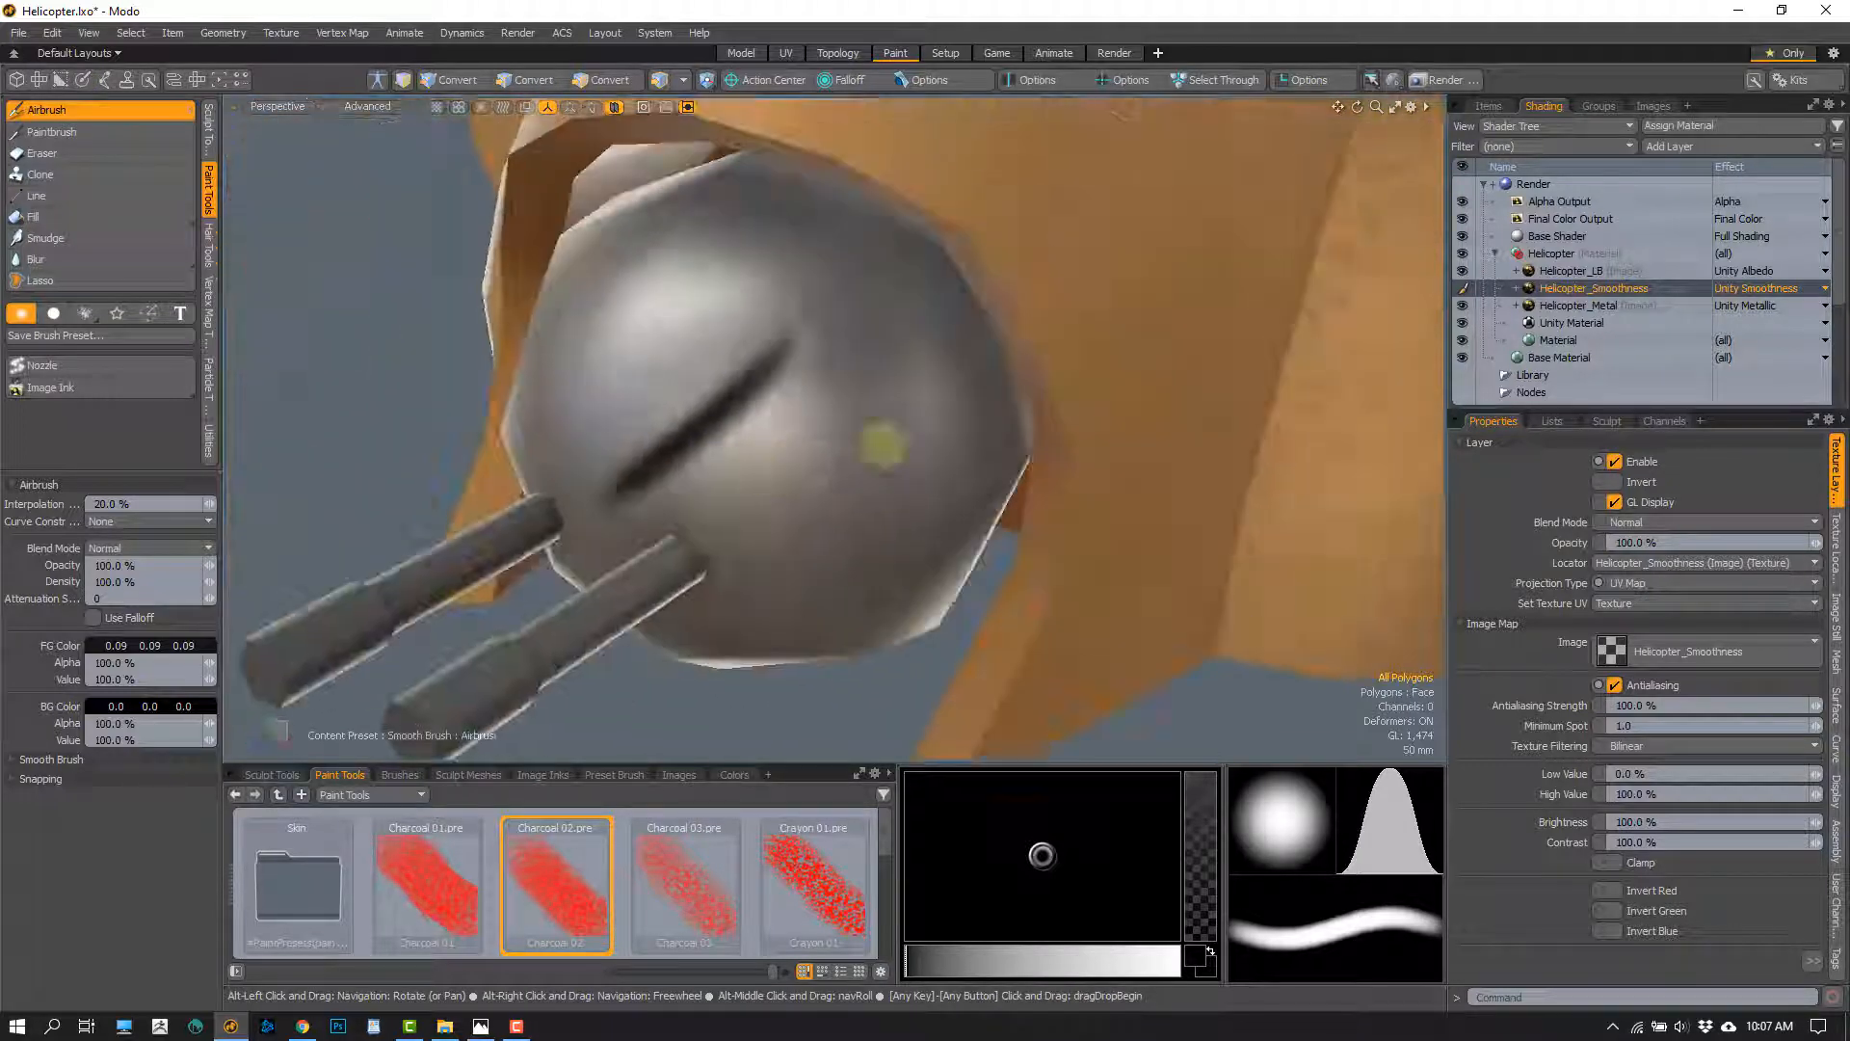
Set the foreground colour to 0.37, 0.37, 0.37 and airbrush over the turret ball's streak on Helicopter_Metal
left_click(1578, 306)
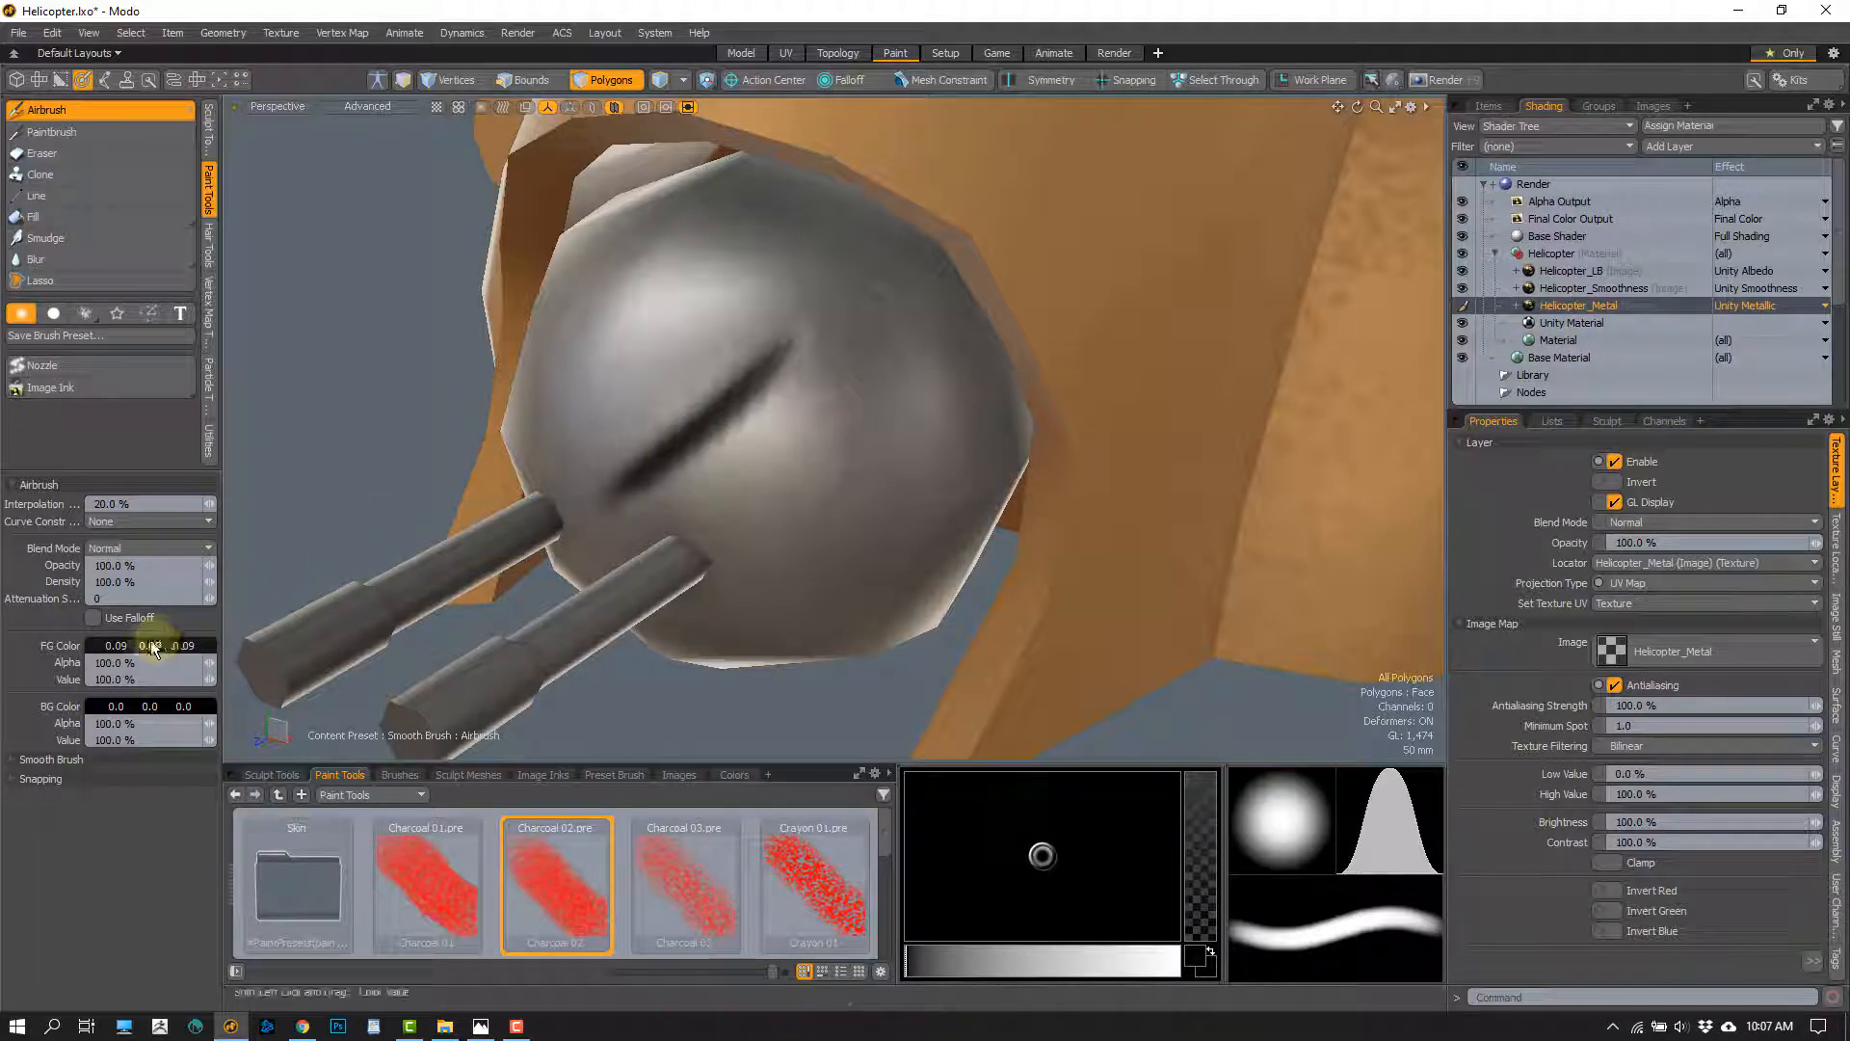
left_click_drag(145, 645, 181, 658, "shift")
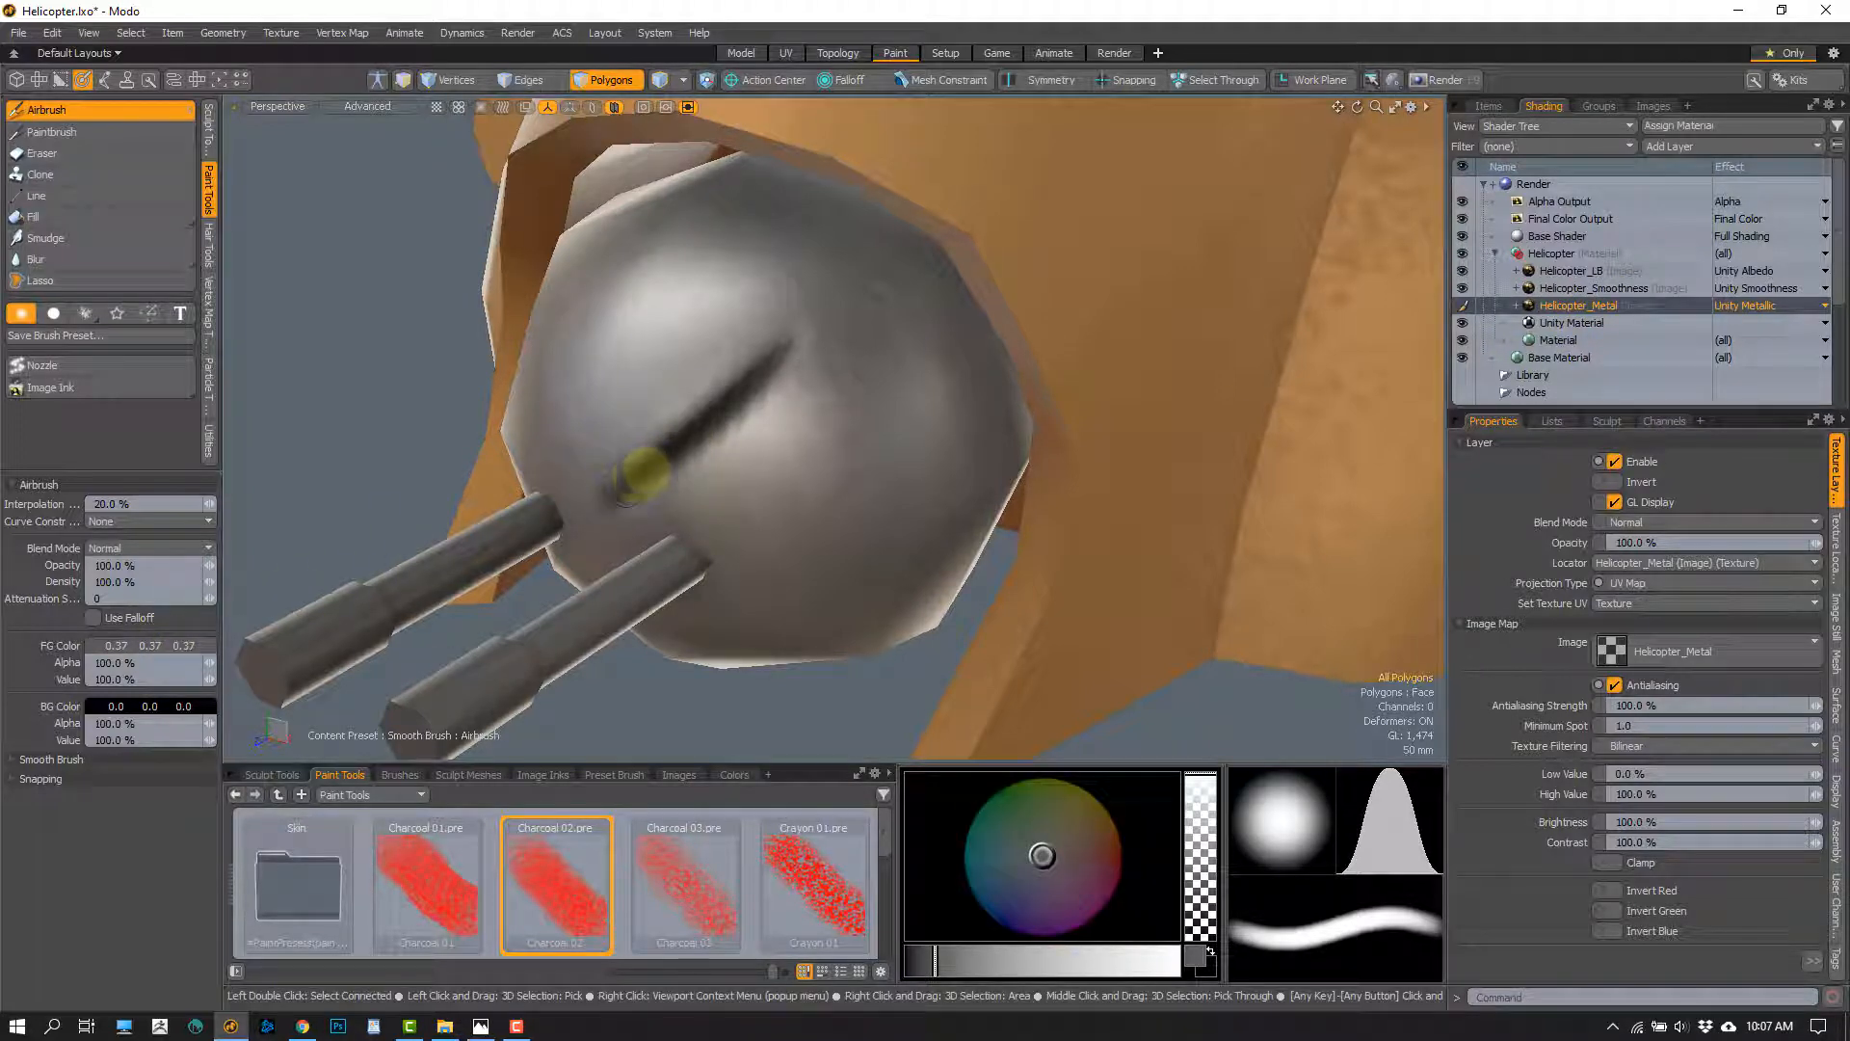
left_click_drag(761, 379, 836, 414, "alt")
Examine the turret streak's reflections from near and far, and compare them with the shiny canopy
scroll(677, 467, "down", 5)
scroll(743, 473, "down", 3)
key("ctrl+2")
left_click(989, 560)
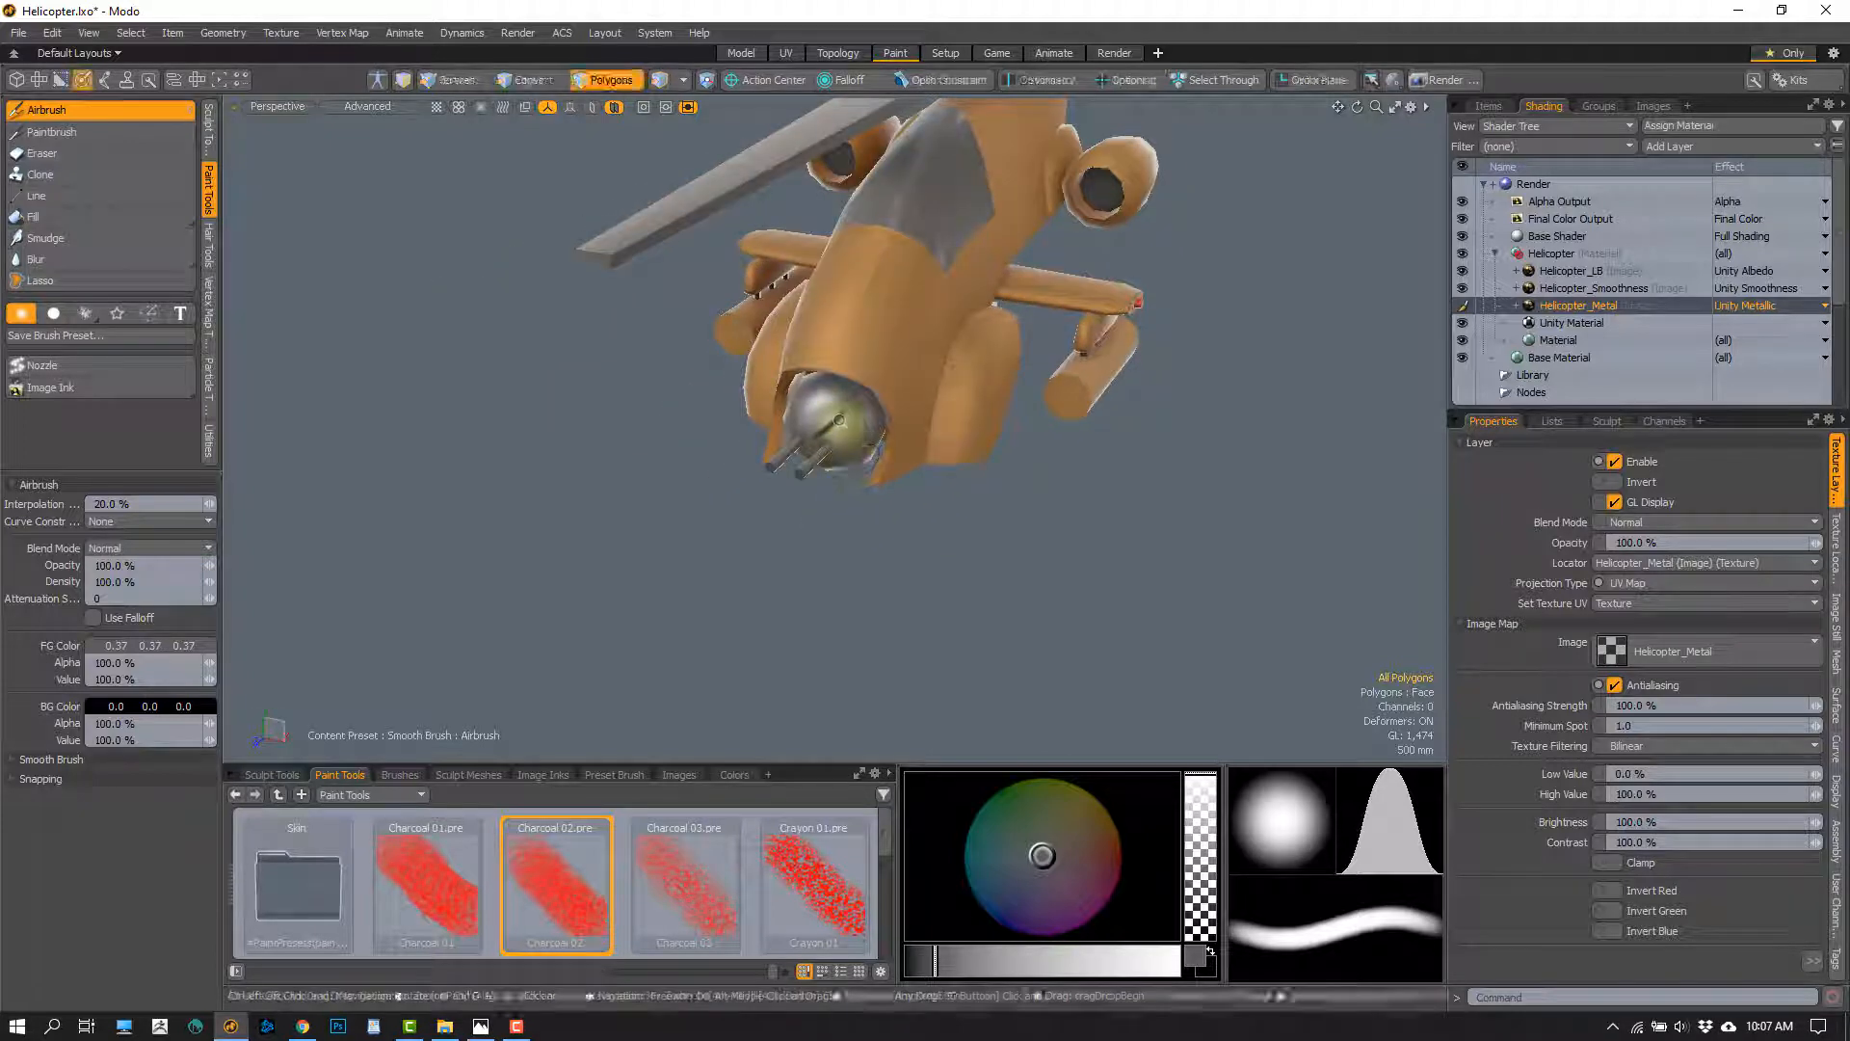
scroll(836, 414, "up", 5)
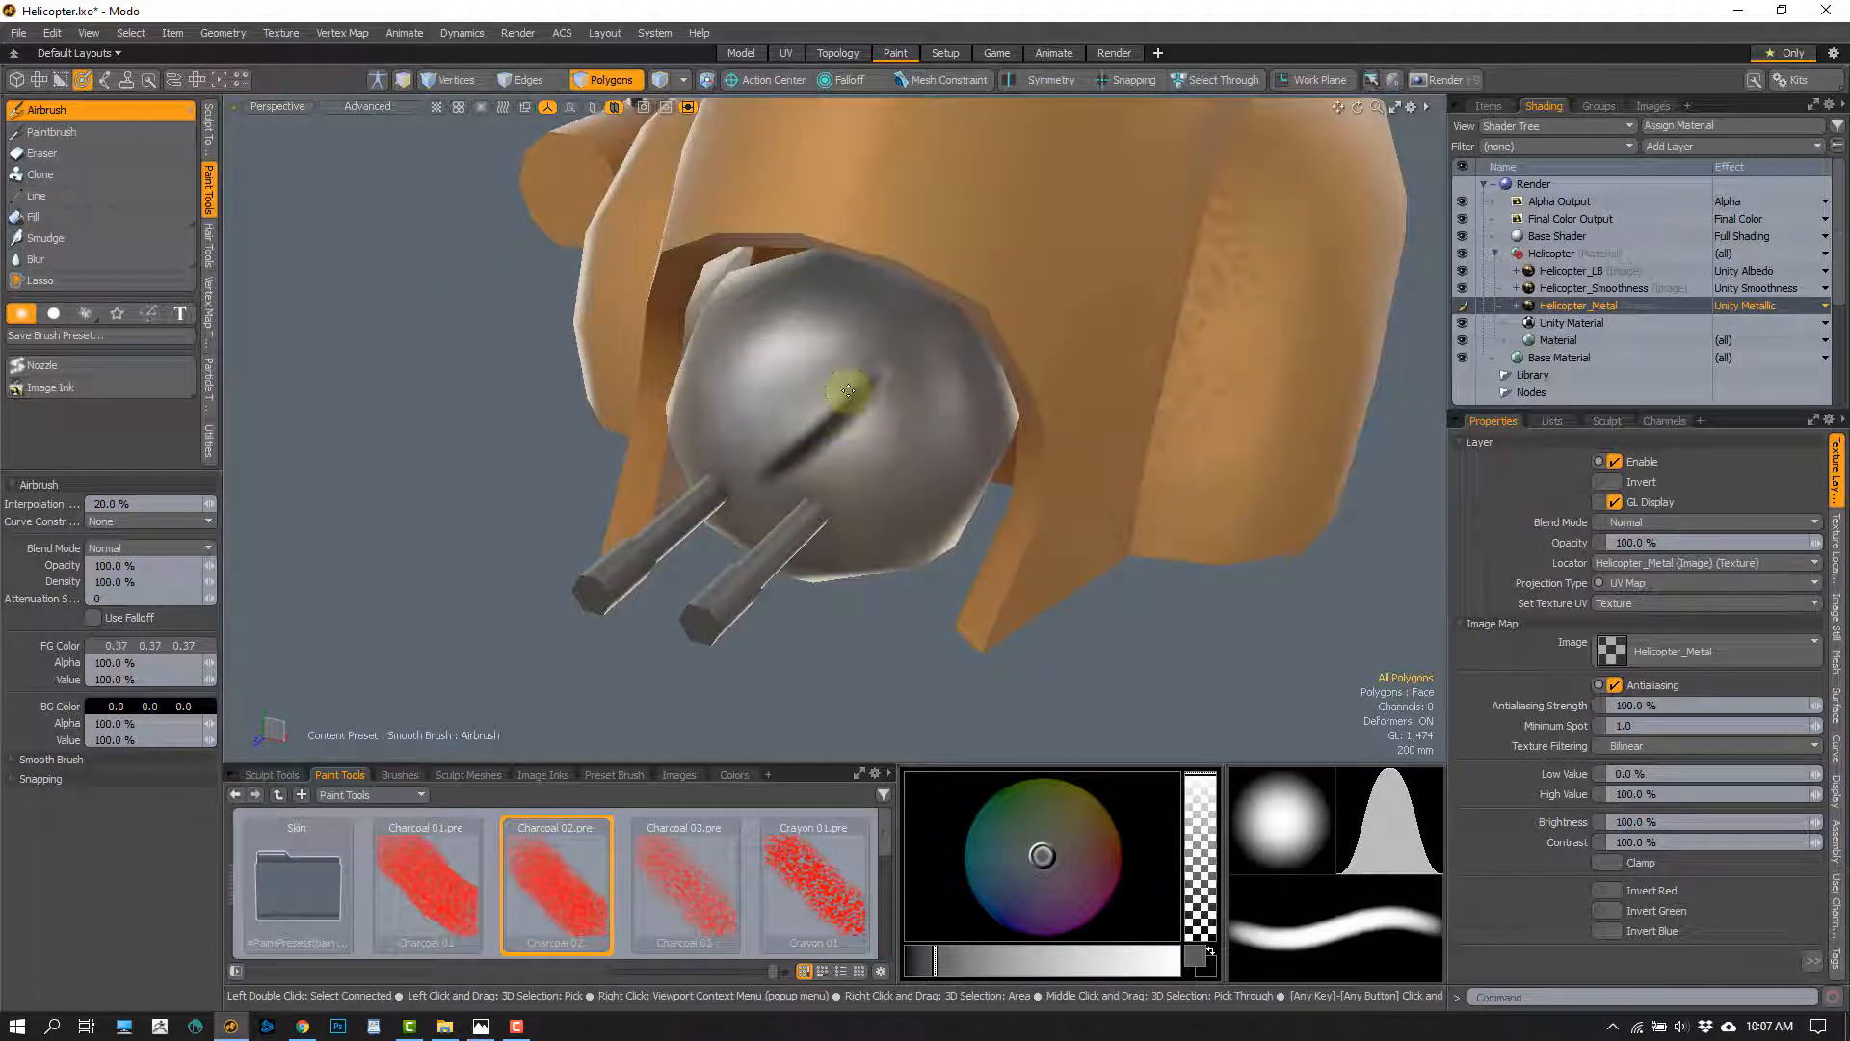
scroll(889, 533, "down", 5)
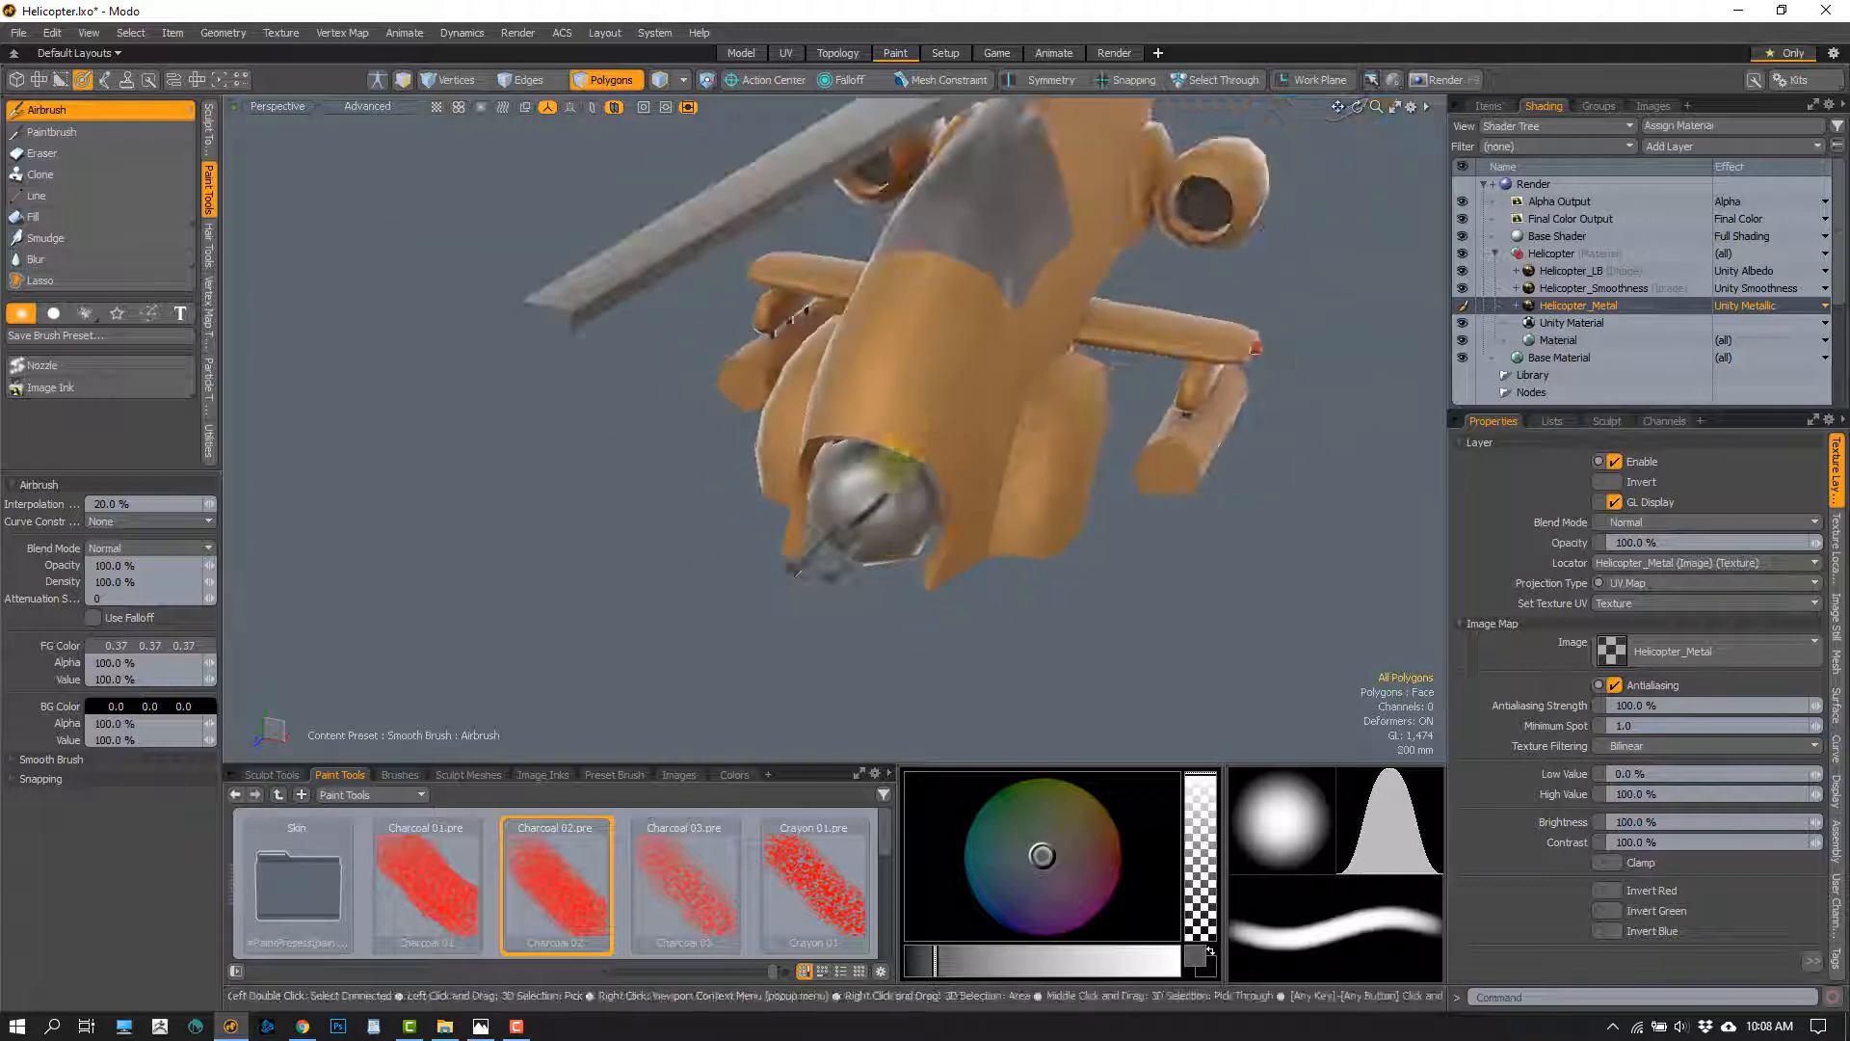
left_click_drag(884, 549, 706, 300, "alt")
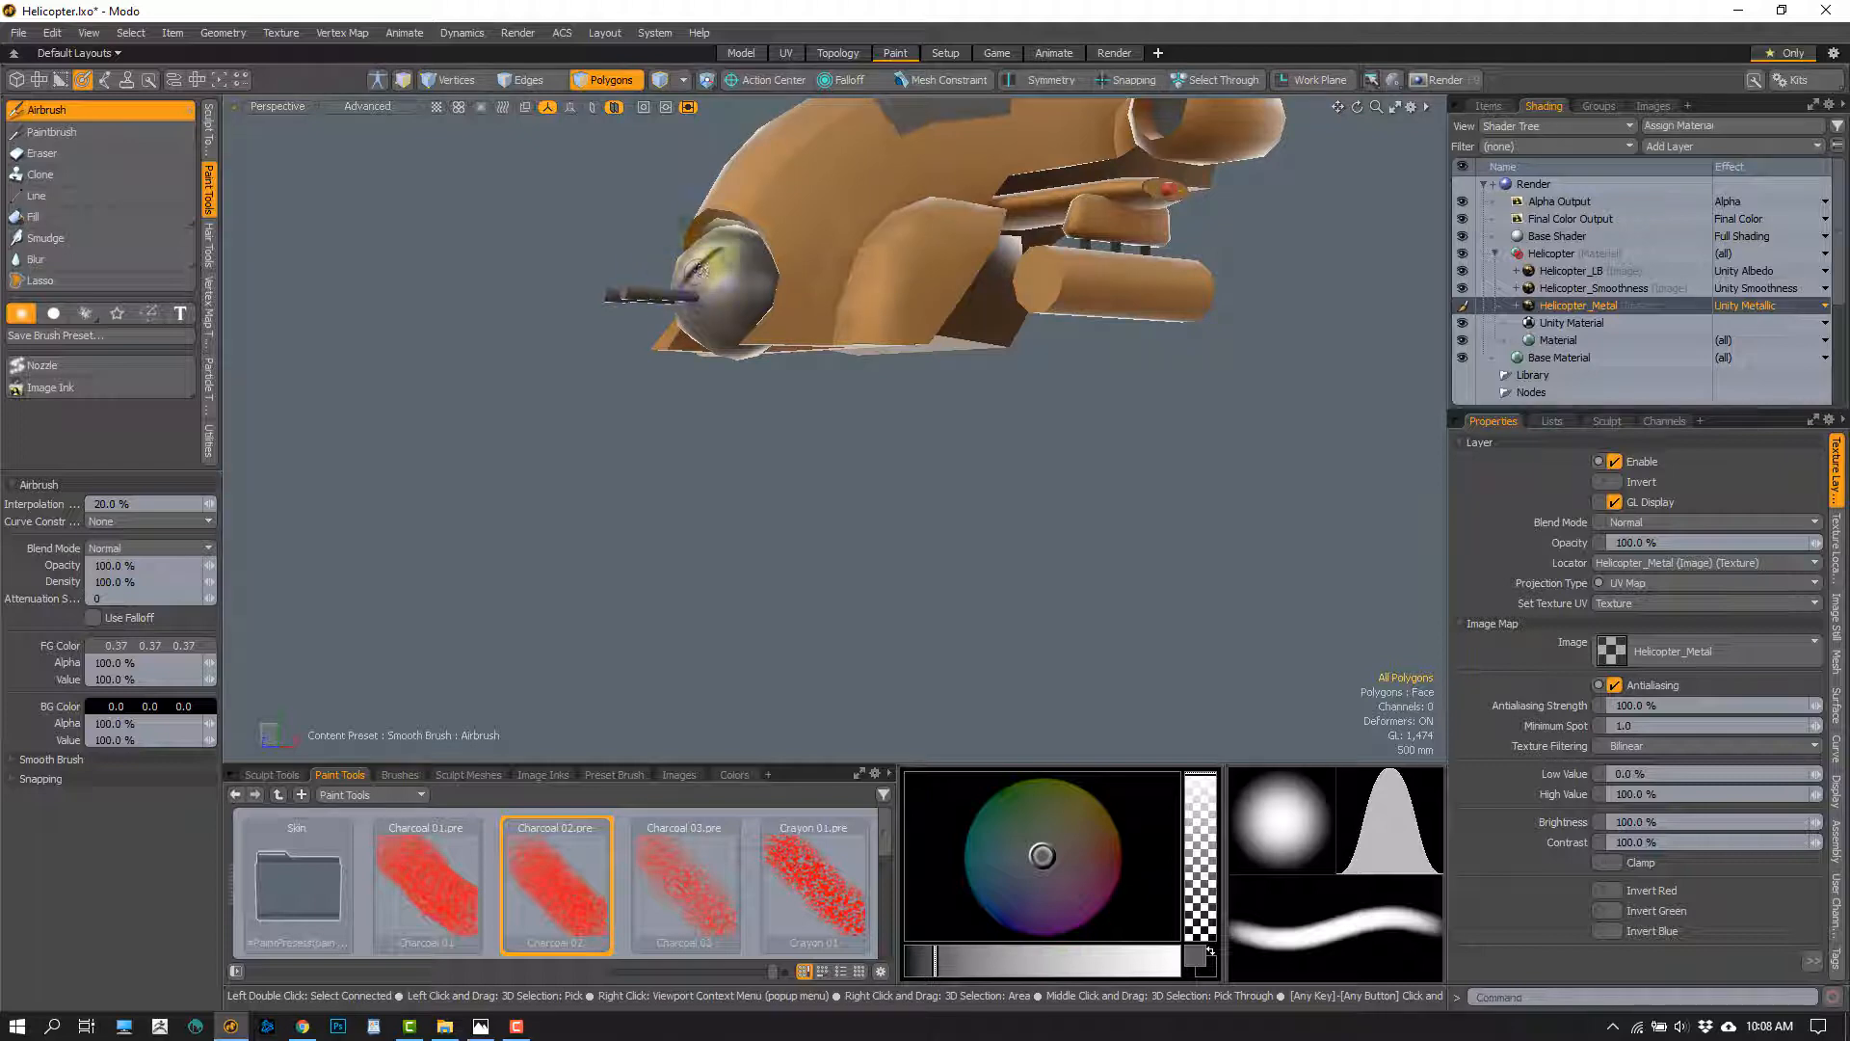
left_click_drag(702, 289, 846, 425, "alt")
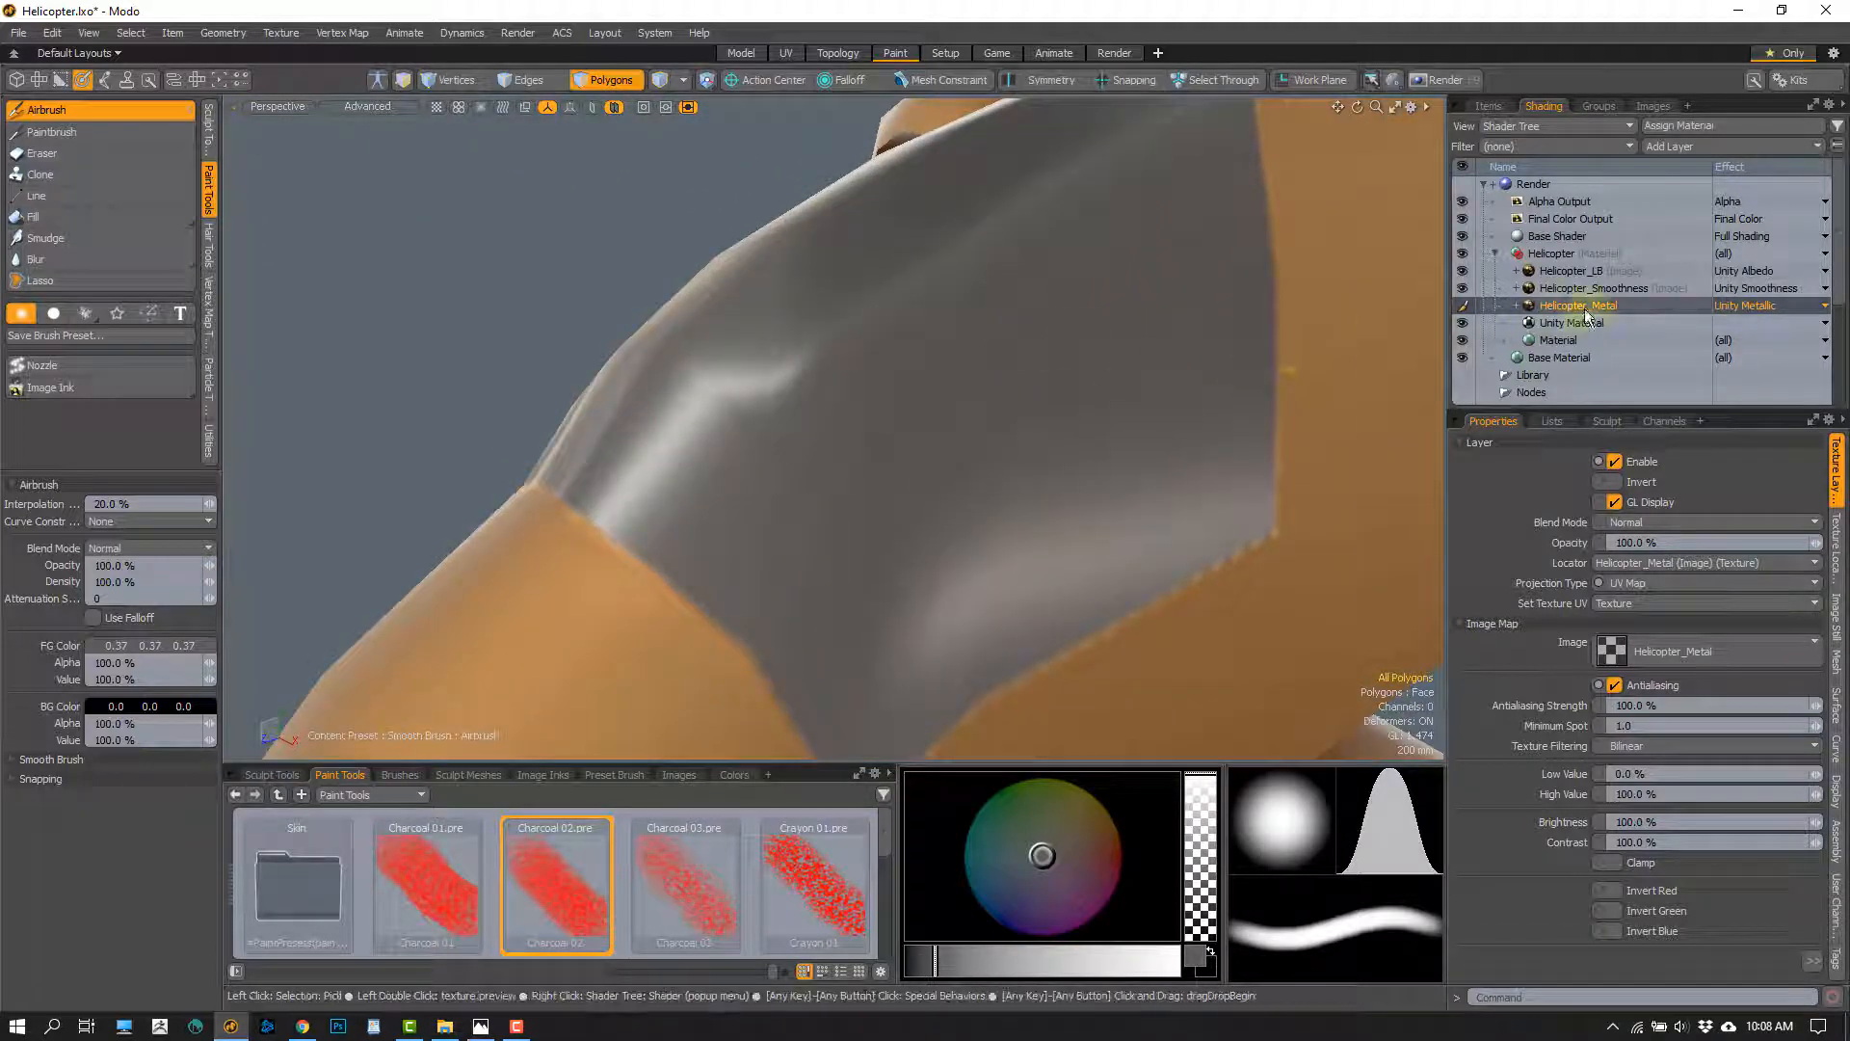
Set the foreground colour to 0.1, 0.1, 0.1 and airbrush across the canopy on Helicopter_Smoothness
left_click(1617, 289)
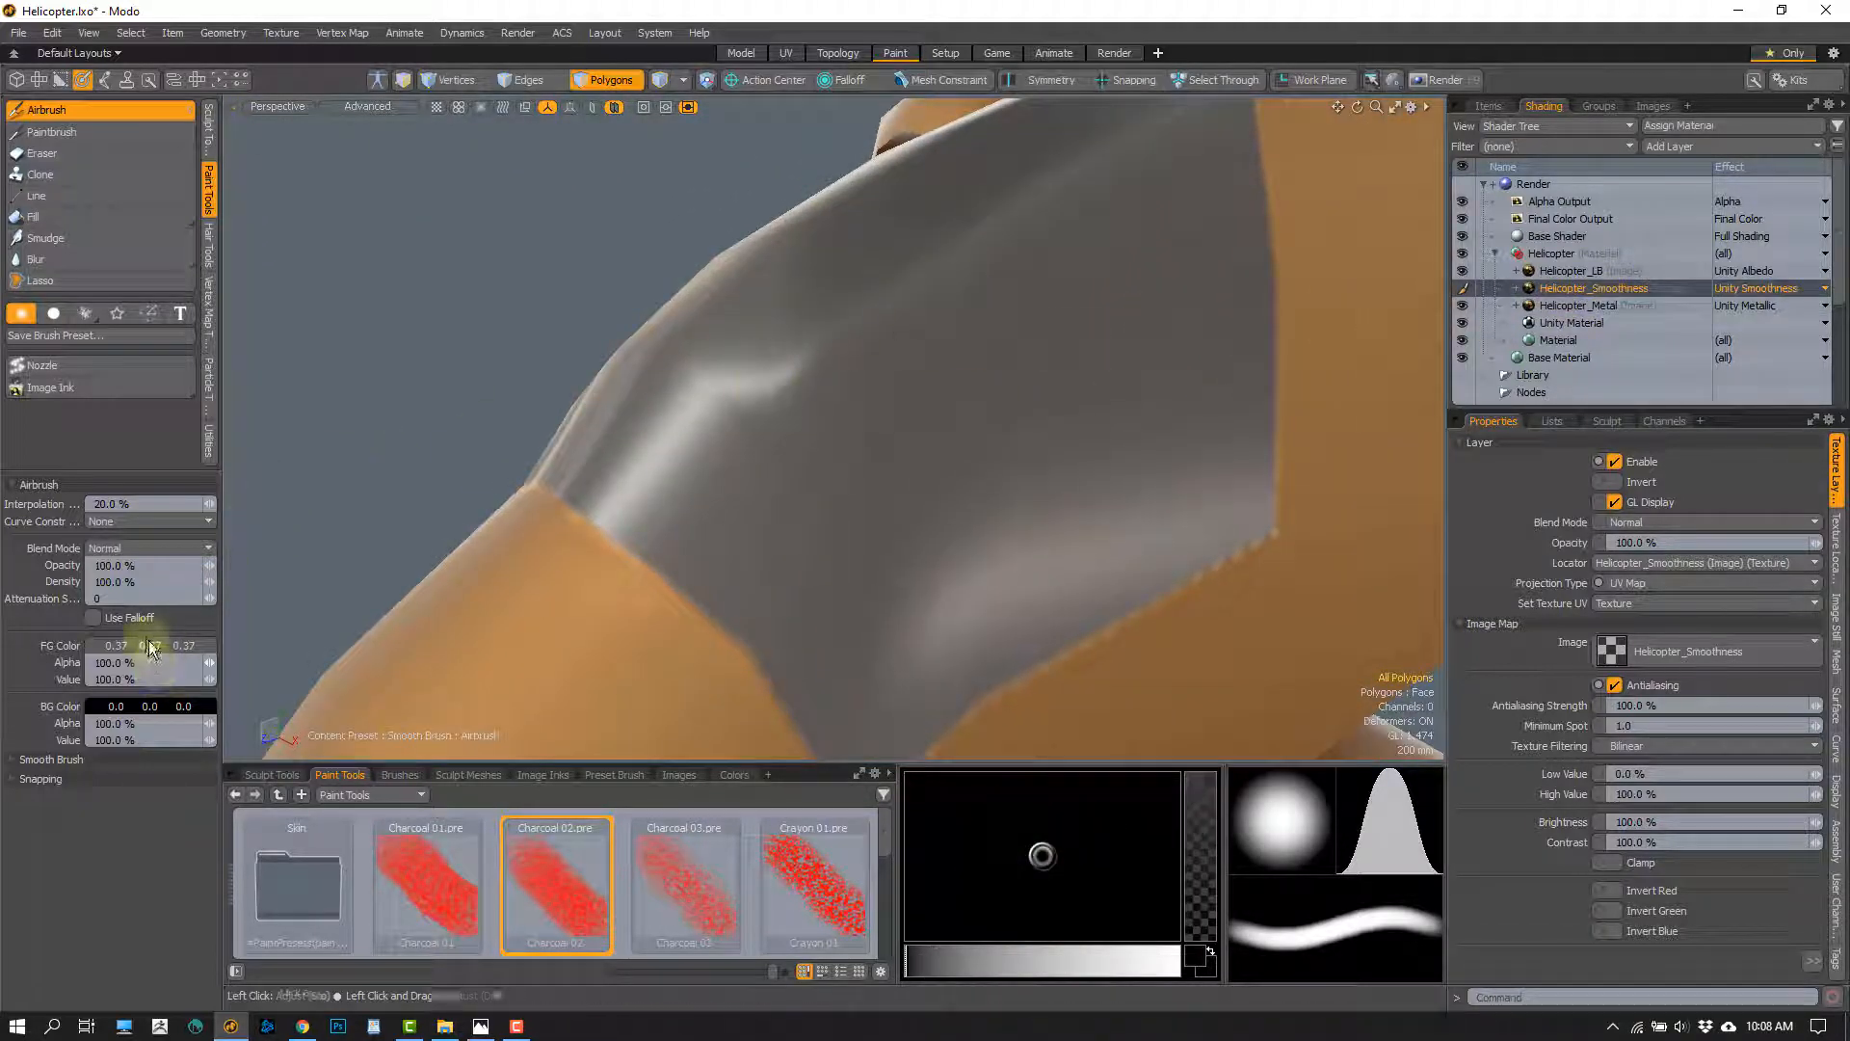
left_click_drag(153, 645, 111, 644, "ctrl")
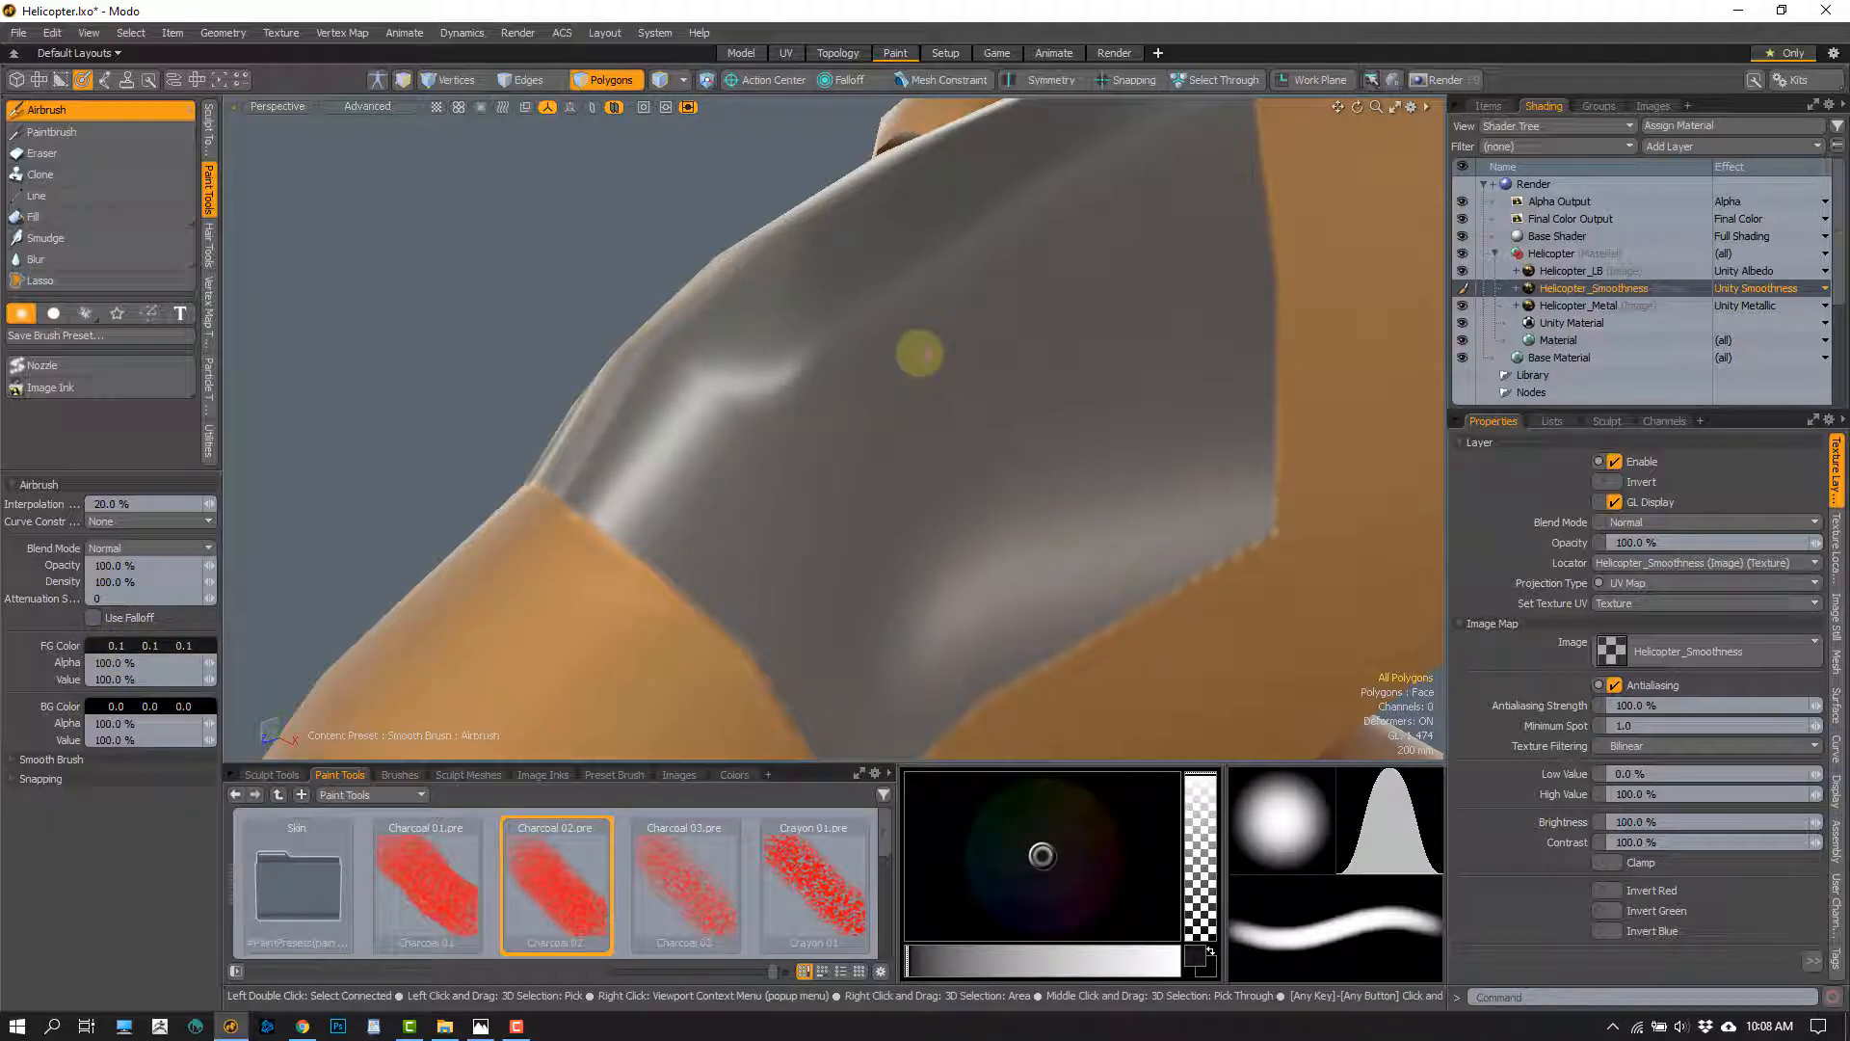
left_click_drag(911, 455, 798, 385, "alt")
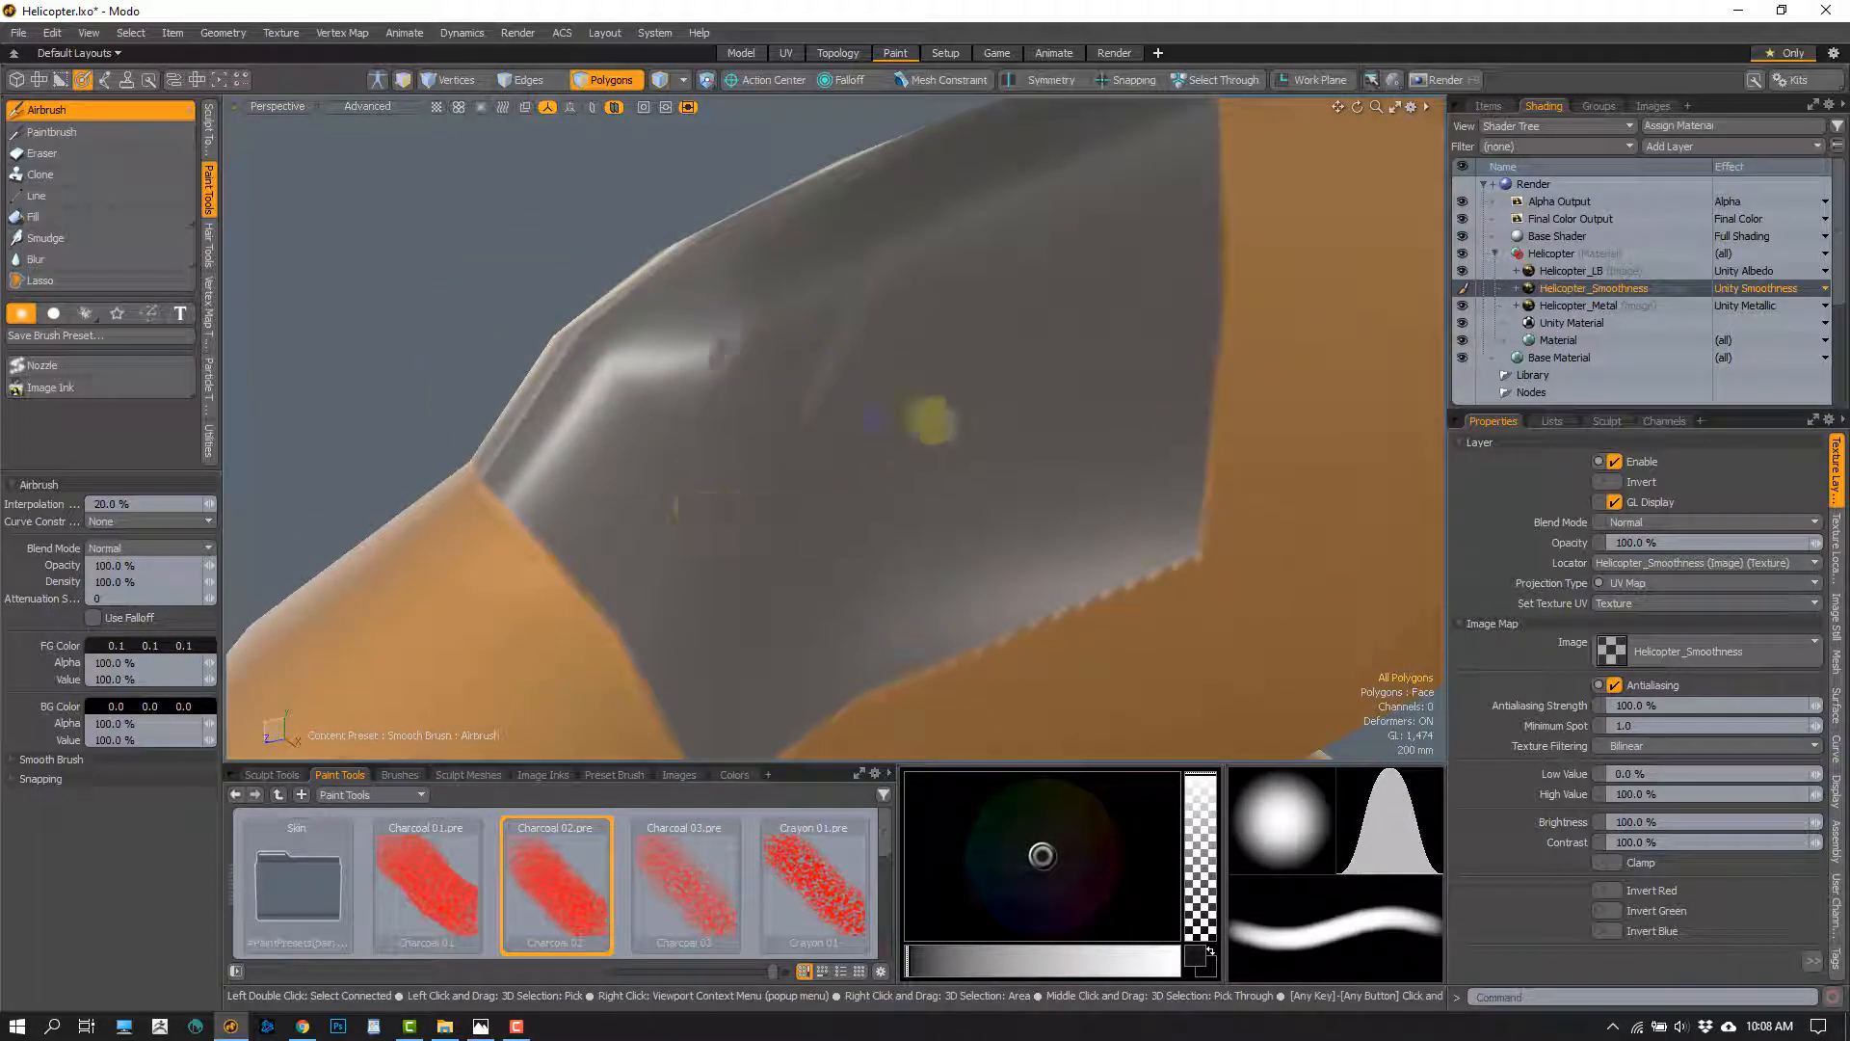
Examine the canopy's reflections and its border with the fuselage from several angles and distances
scroll(800, 482, "down", 5)
left_click_drag(801, 483, 876, 424, "alt")
scroll(995, 483, "up", 4)
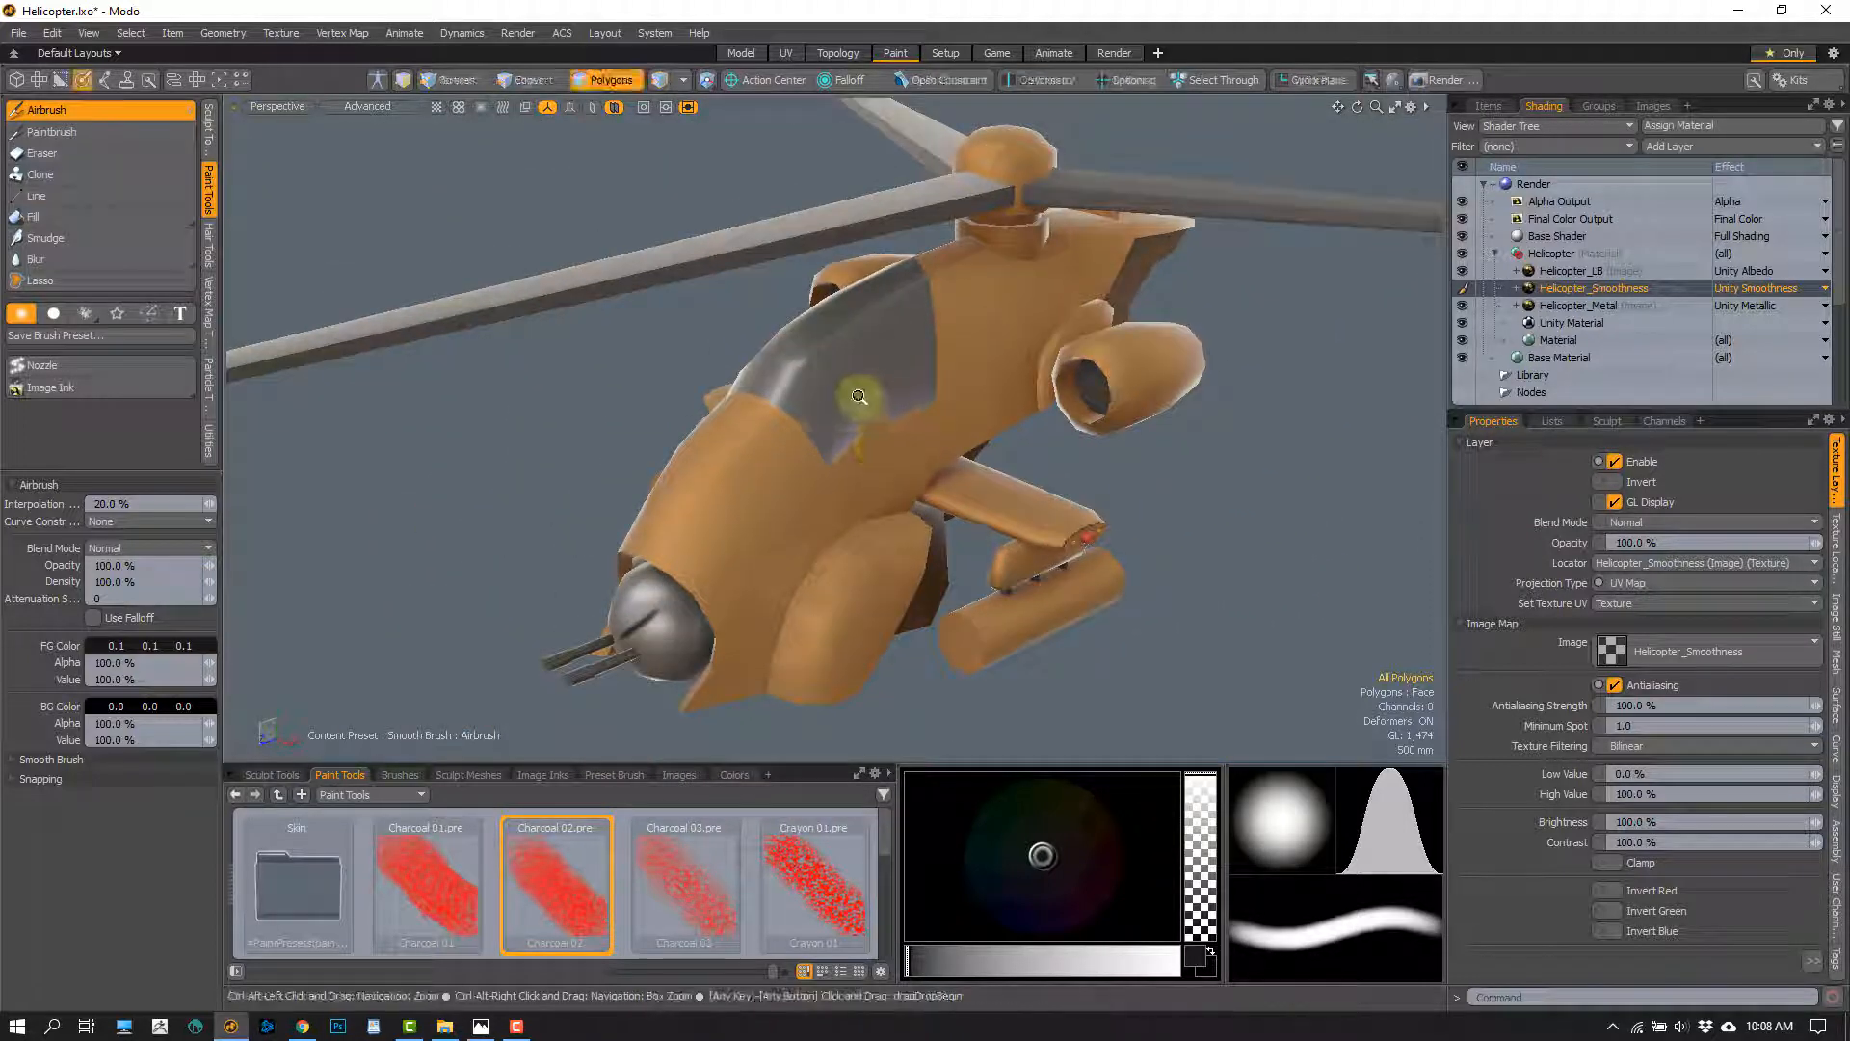
scroll(798, 436, "up", 3)
scroll(841, 350, "up", 4)
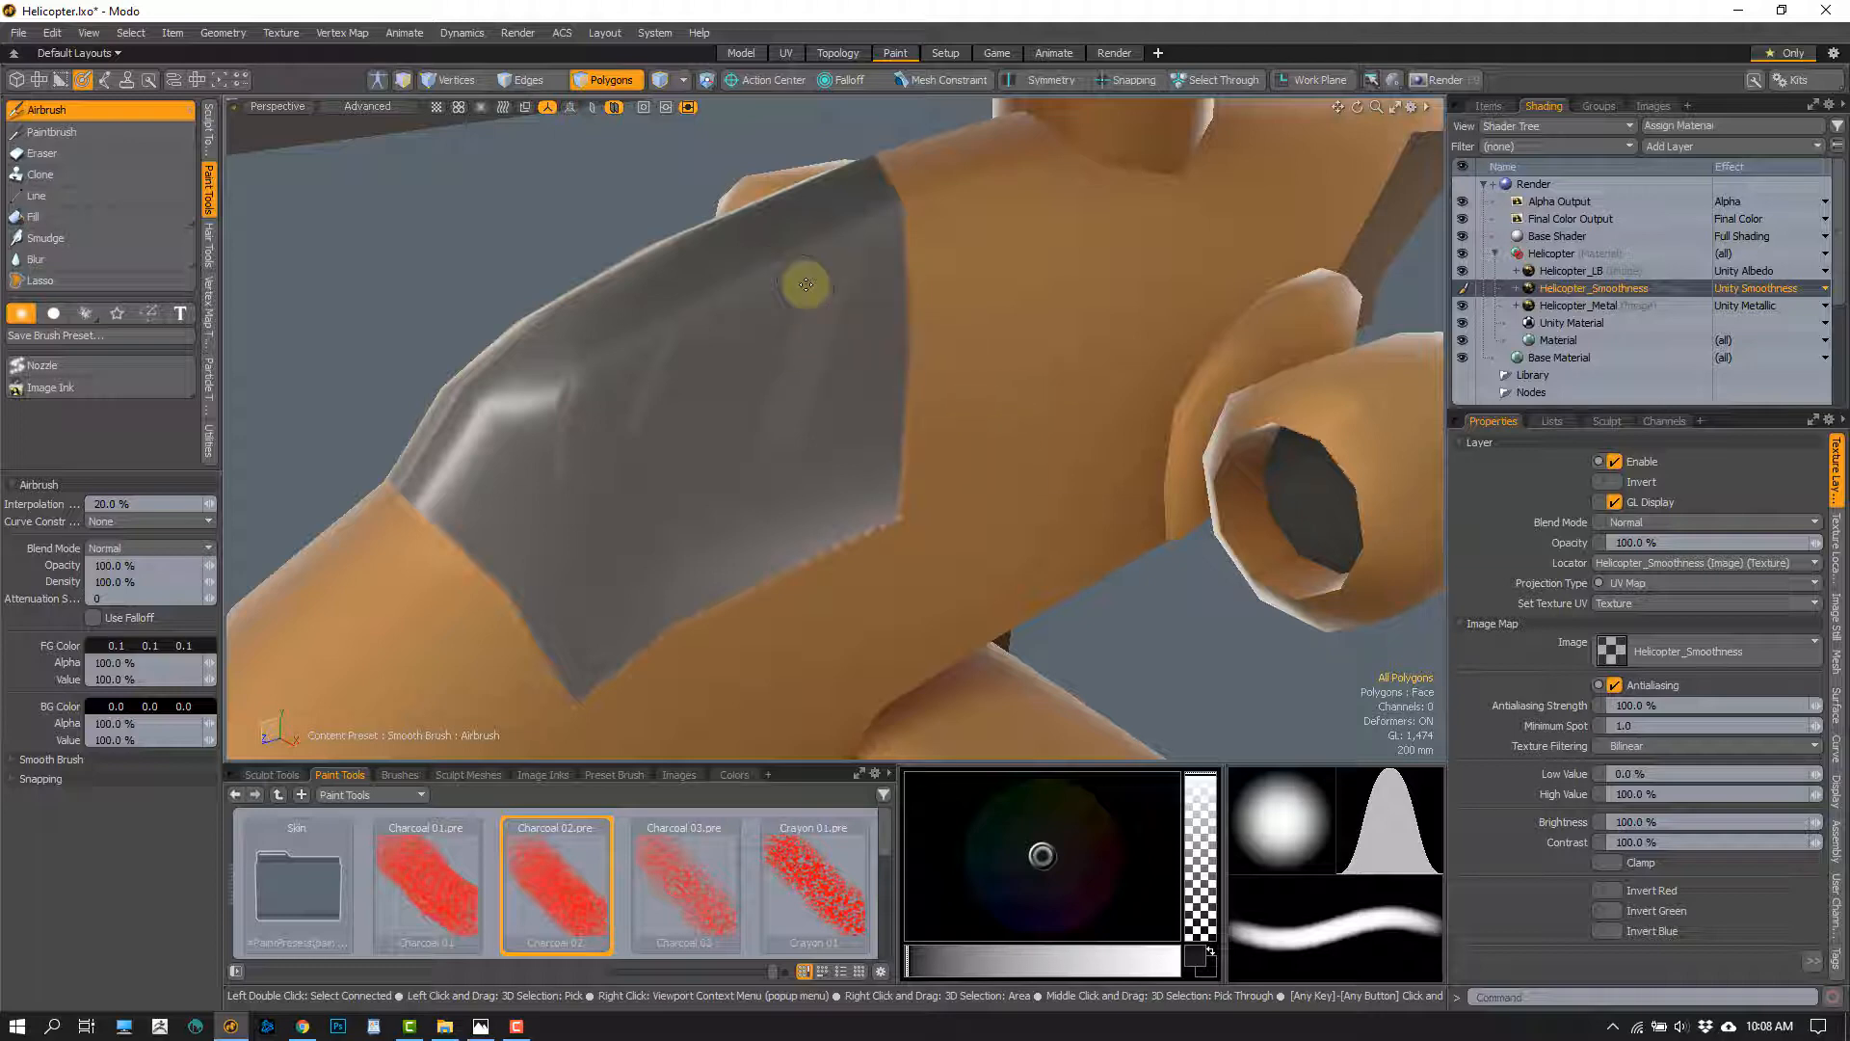
scroll(807, 452, "up", 2)
left_click_drag(765, 441, 854, 443, "alt")
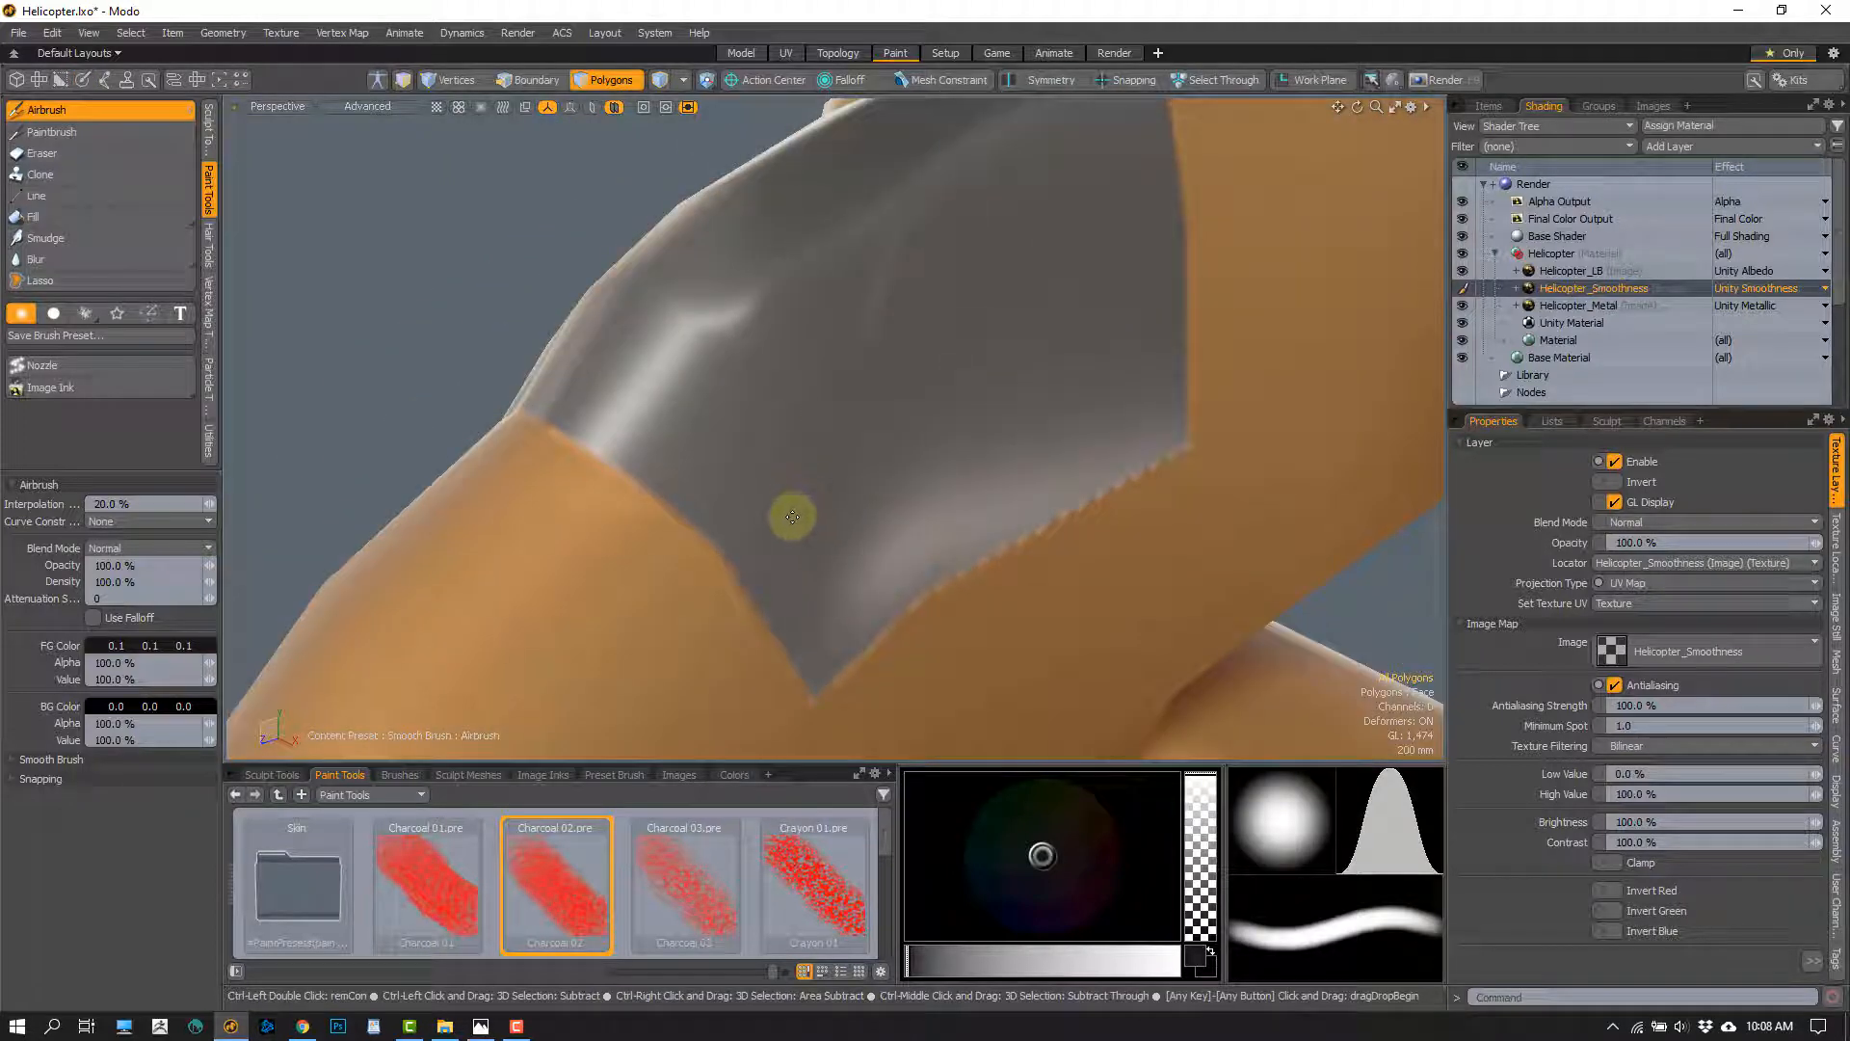
scroll(801, 488, "down", 5)
mouse_move(818, 546)
left_mouse_down("alt+shift")
mouse_move(800, 488)
mouse_move(736, 542)
mouse_move(690, 448)
mouse_move(483, 319)
left_mouse_up("alt+shift")
scroll(801, 490, "up", 5)
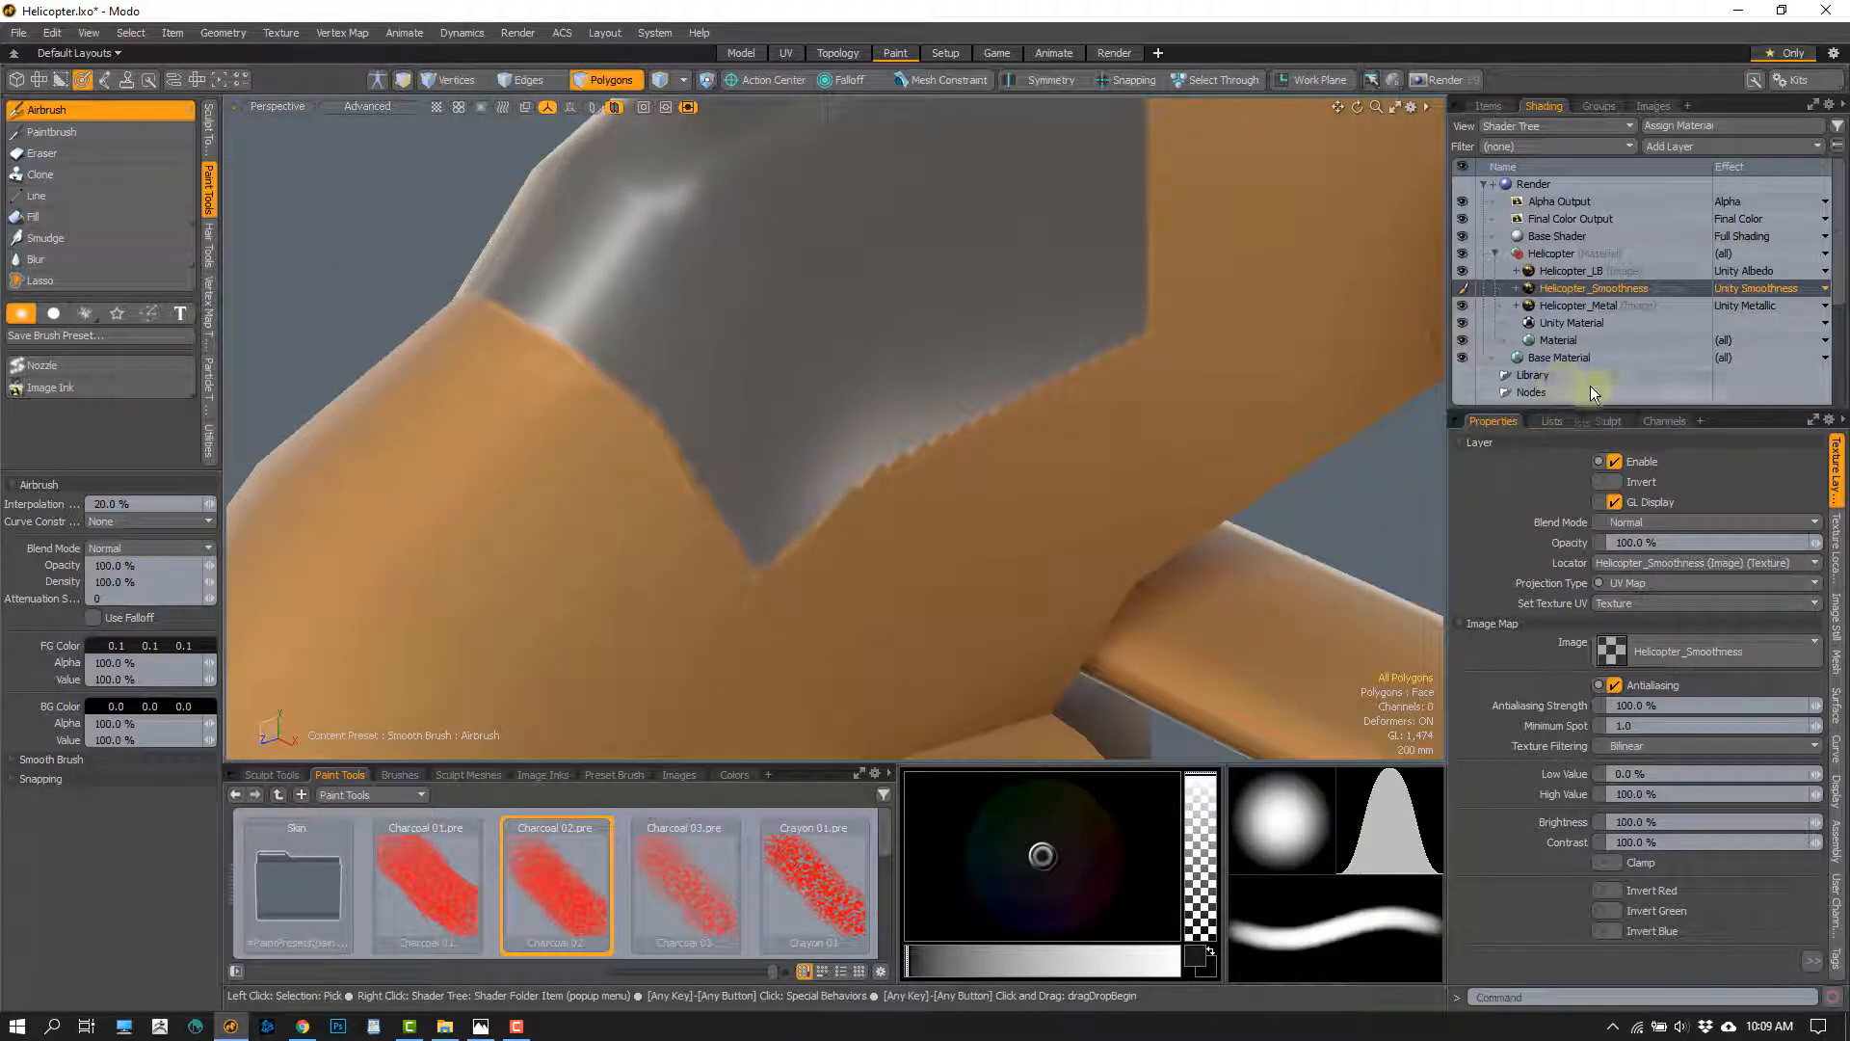
Make Helicopter_LB the paint layer, turn on X symmetry, clear the polygon selection, and restart the Airbrush with the Hard Brush
left_click(1569, 271)
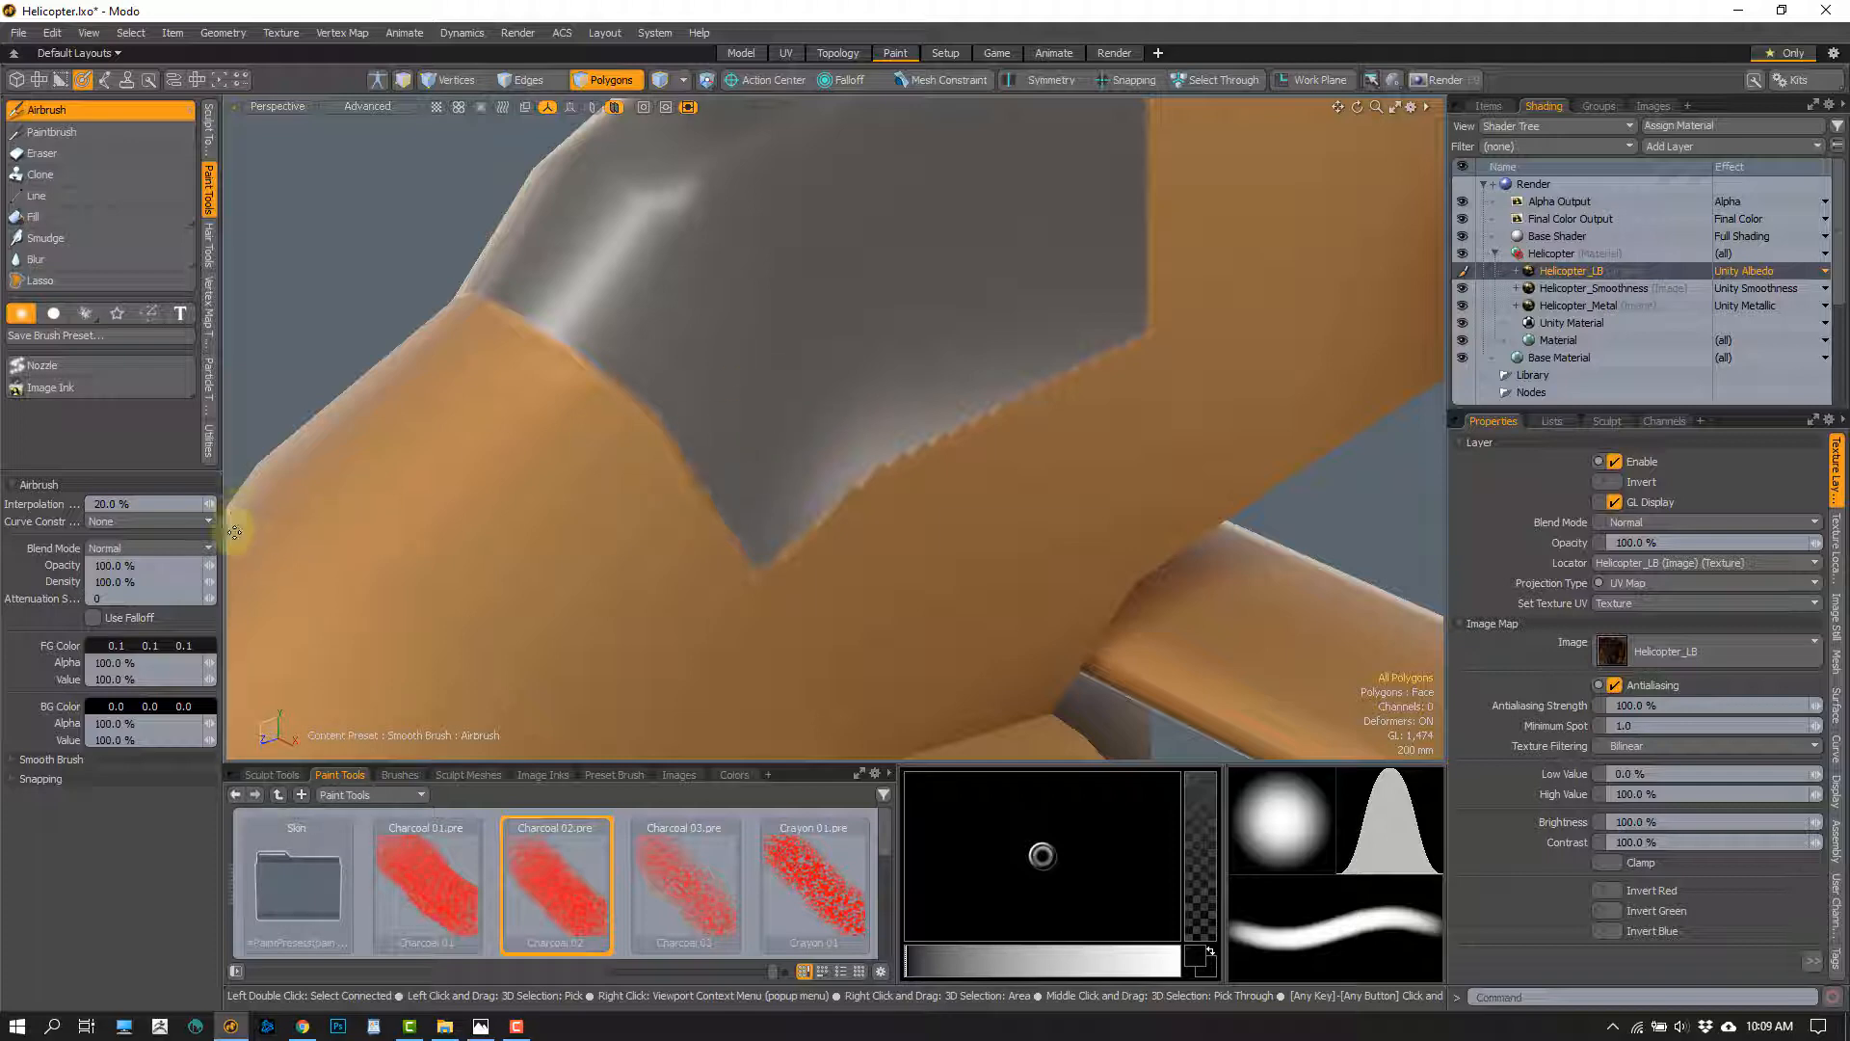
mouse_move(637, 422)
left_mouse_down("alt")
mouse_move(578, 467)
mouse_move(633, 457)
left_mouse_up("alt")
key("space")
mouse_move(615, 393)
left_mouse_down()
mouse_move(941, 551)
mouse_move(1079, 452)
left_mouse_up()
scroll(867, 481, "down", 3)
left_click_drag(848, 481, 743, 484, "alt")
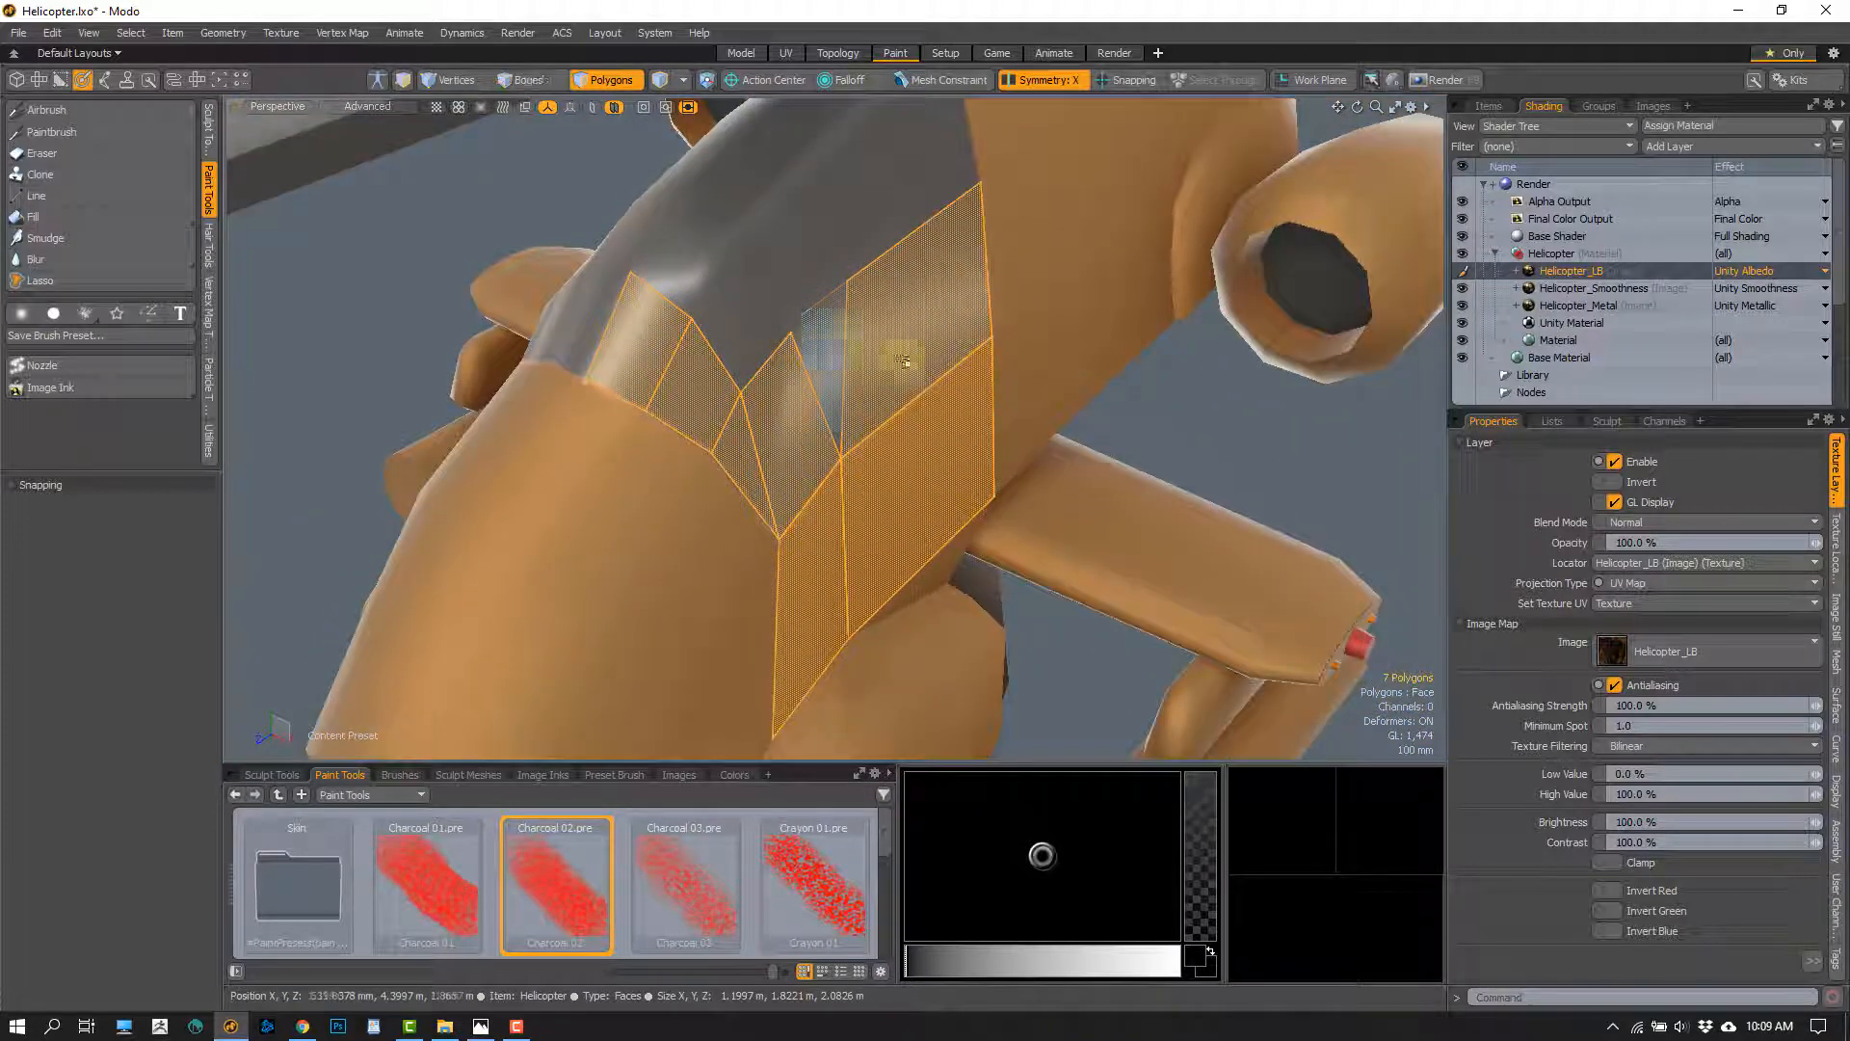
left_click(1169, 403)
left_click(78, 109)
scroll(578, 388, "up", 2)
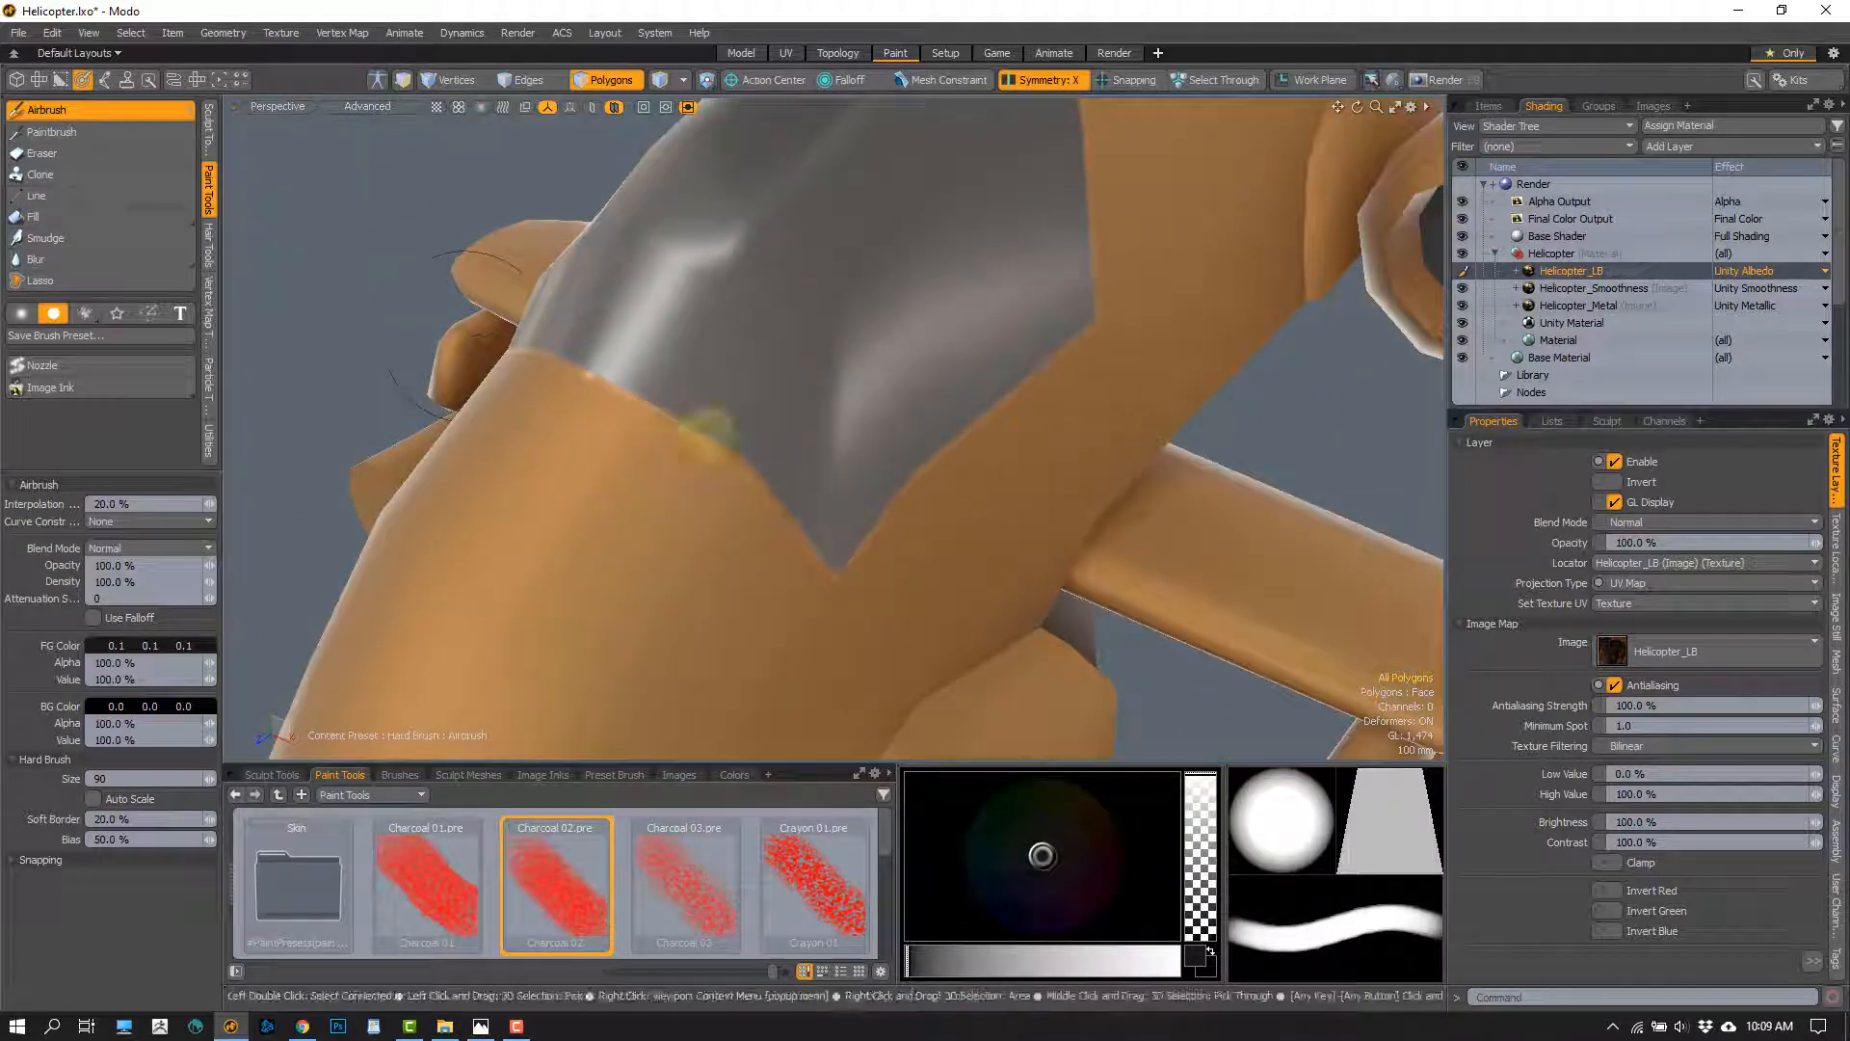
Try a hard-brush stroke along the canopy's lower edge on Helicopter_LB and undo it
right_click_drag(710, 428, 661, 429)
left_click_drag(819, 247, 944, 528)
key("ctrl+z")
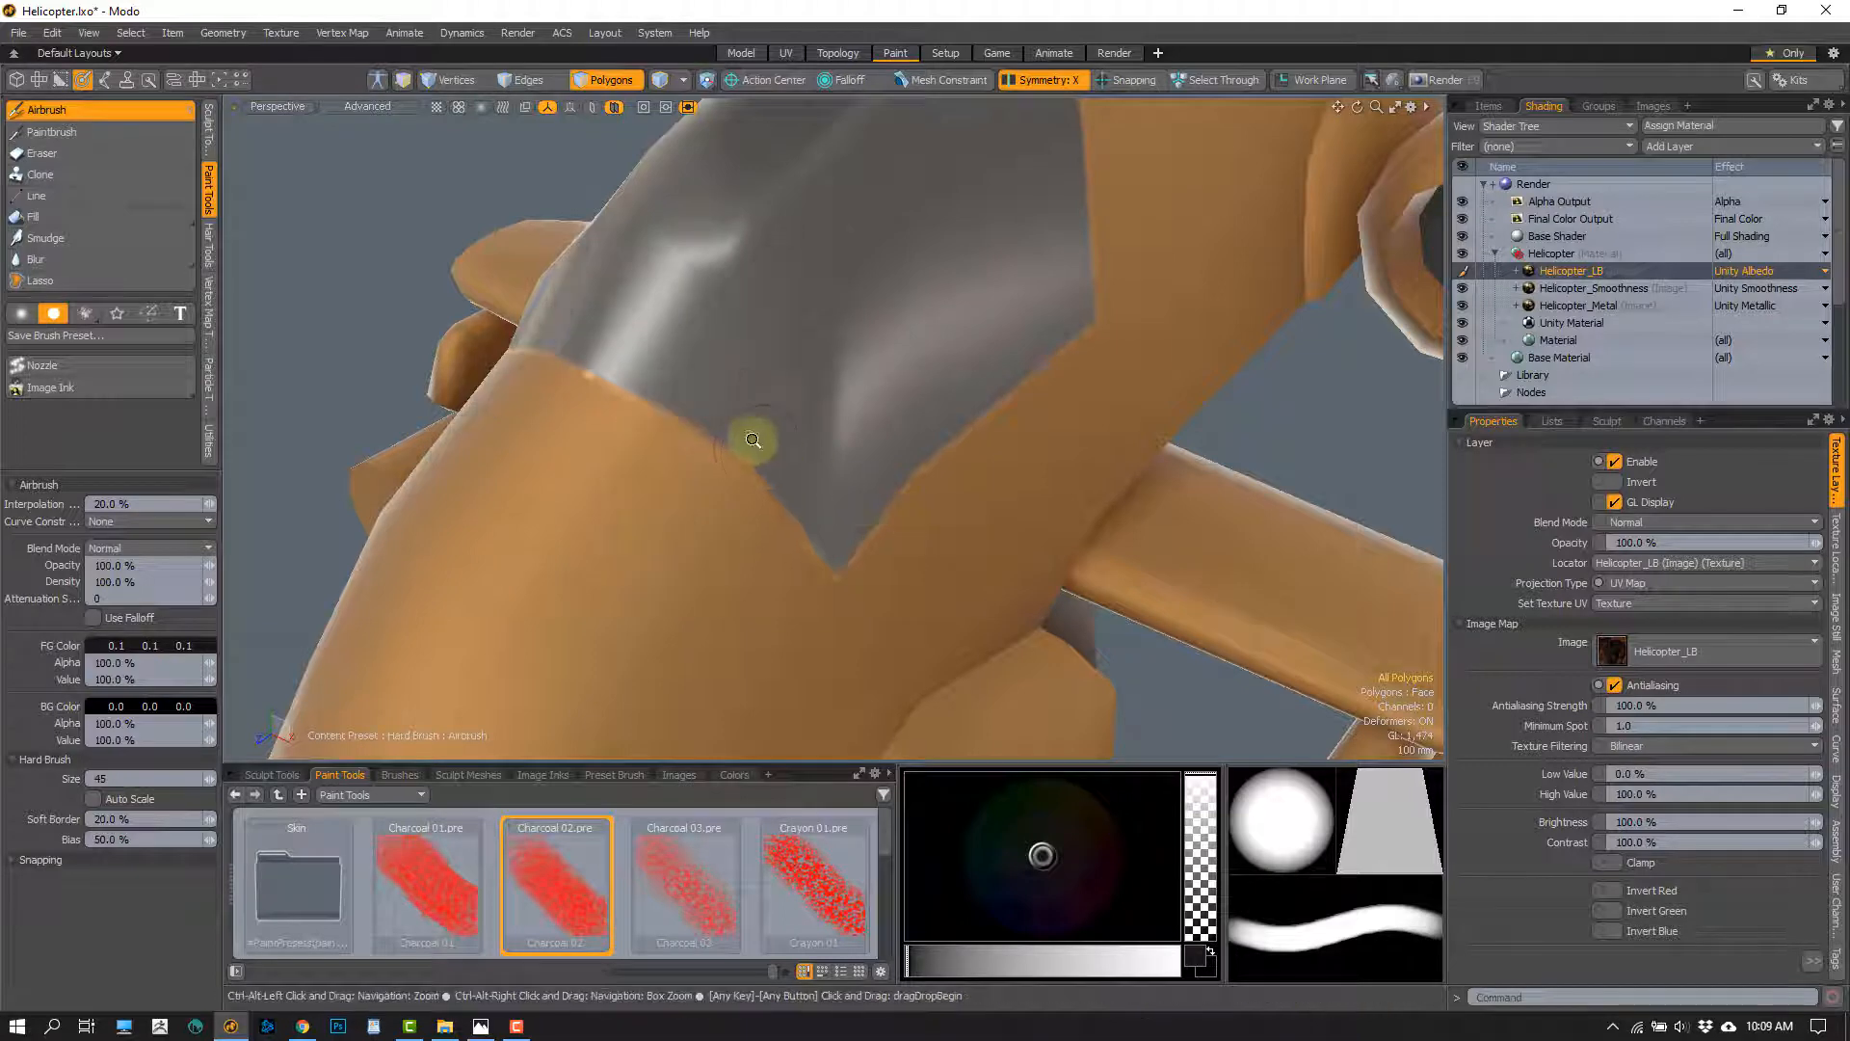
scroll(755, 442, "up", 2)
left_click_drag(611, 462, 608, 387, "alt")
right_click_drag(608, 388, 603, 372)
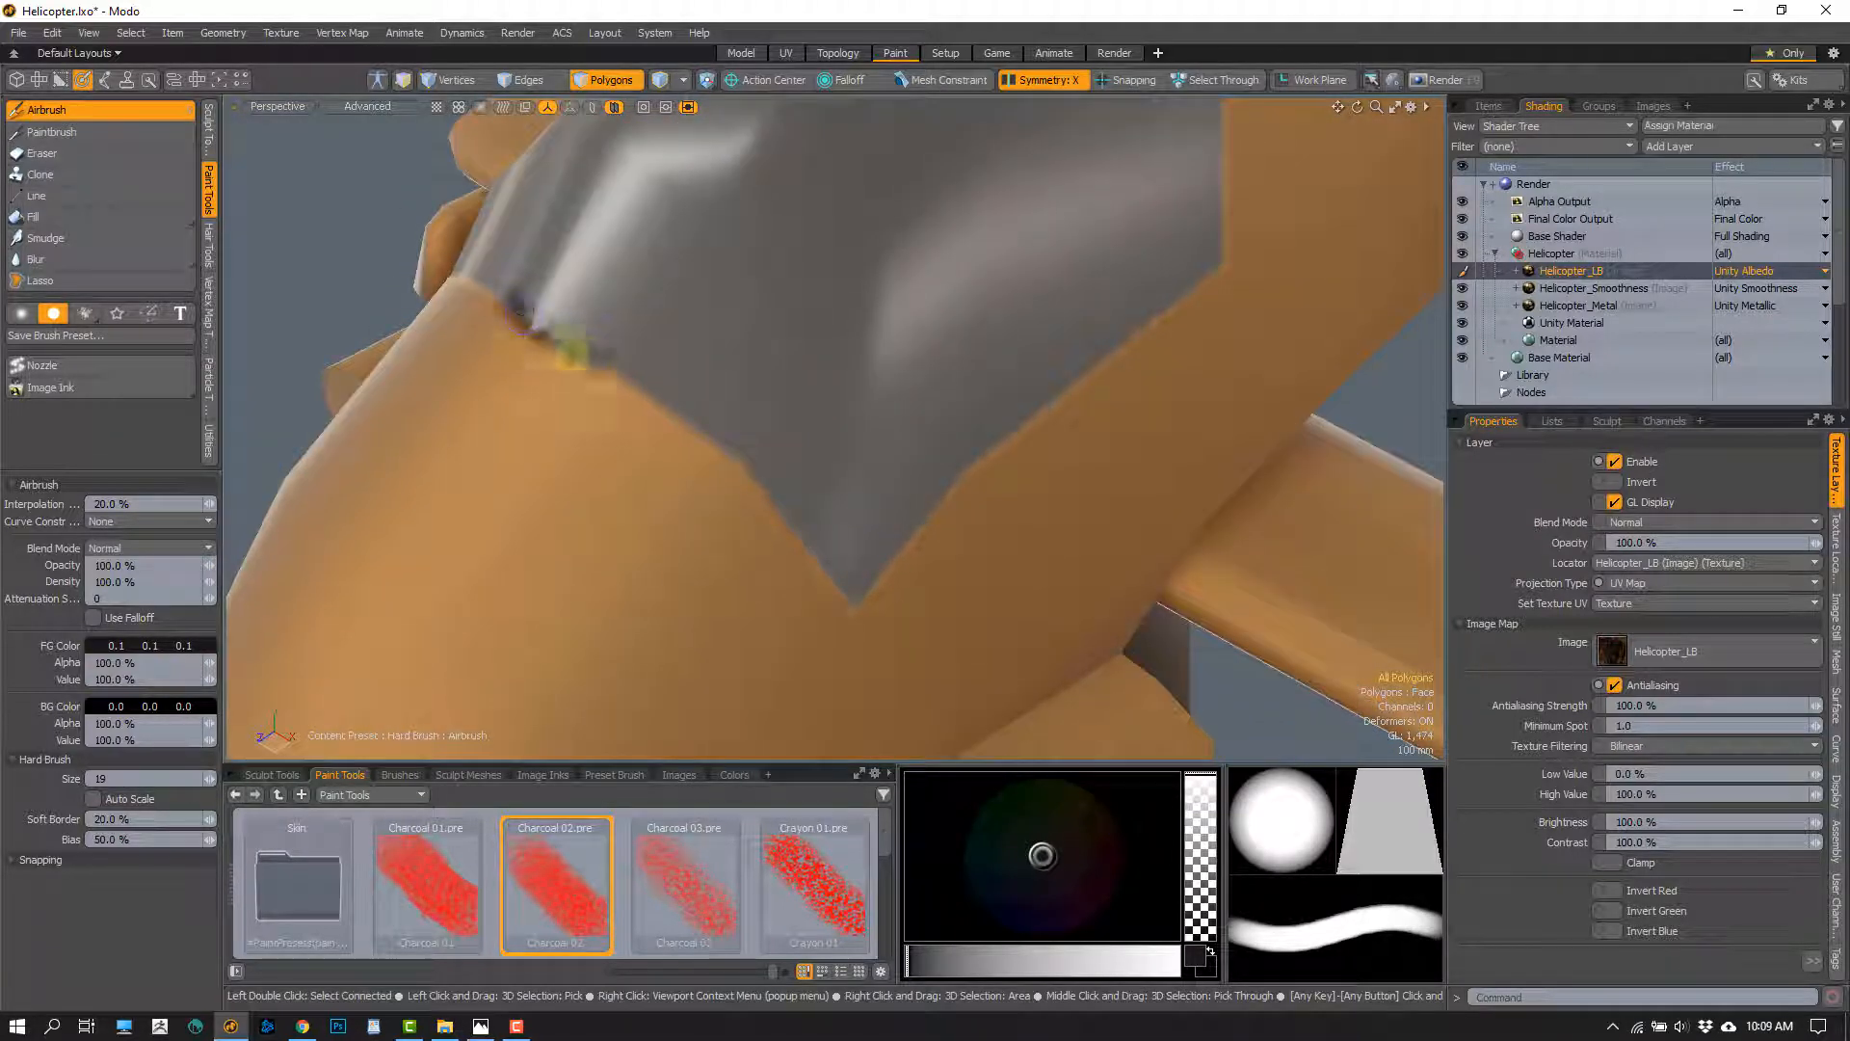
left_click_drag(570, 351, 692, 448)
mouse_move(487, 303)
left_mouse_down()
mouse_move(710, 434)
mouse_move(844, 587)
left_mouse_up()
key("ctrl+z")
key("ctrl+z")
On Helicopter_LB, airbrush a dark line with the Hard Brush at size 16 along the canopy's front and lower side edges, closing the pointed tip
left_click_drag(688, 427, 766, 490)
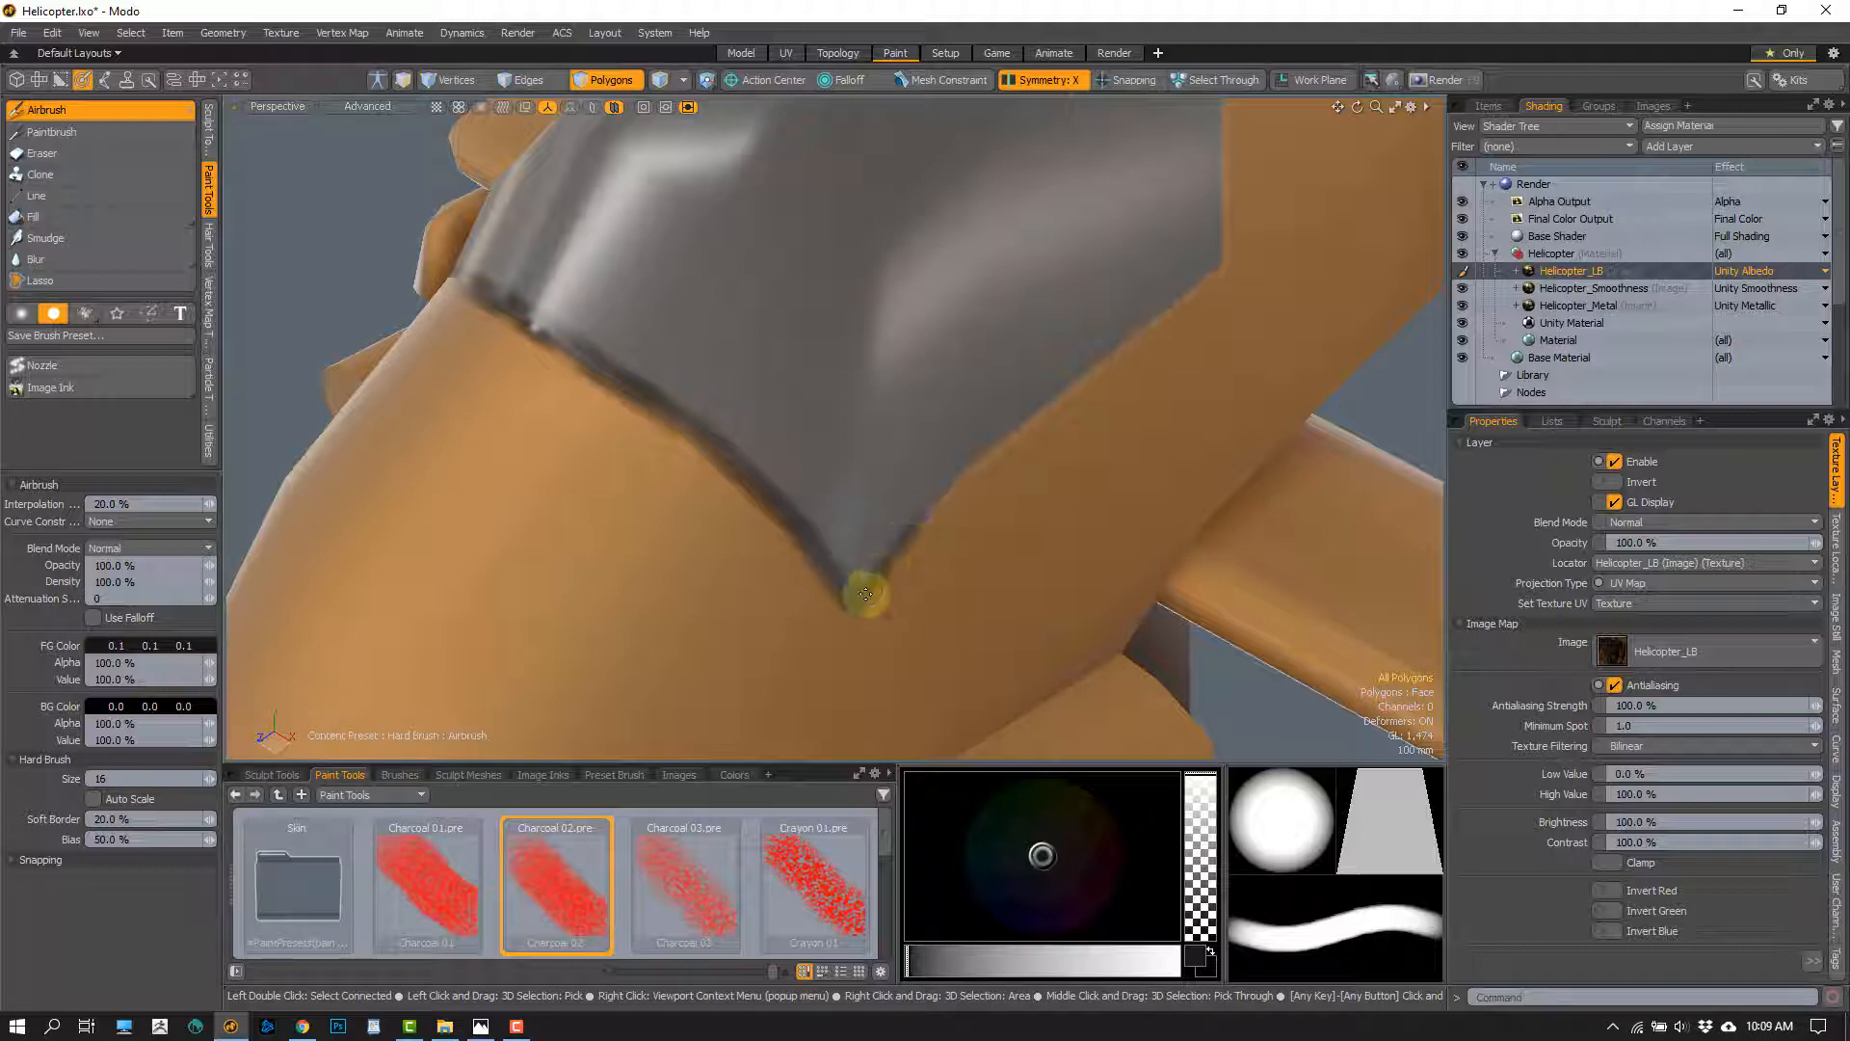
left_click_drag(886, 583, 800, 510, "alt")
left_click_drag(838, 476, 768, 535)
key("ctrl+z")
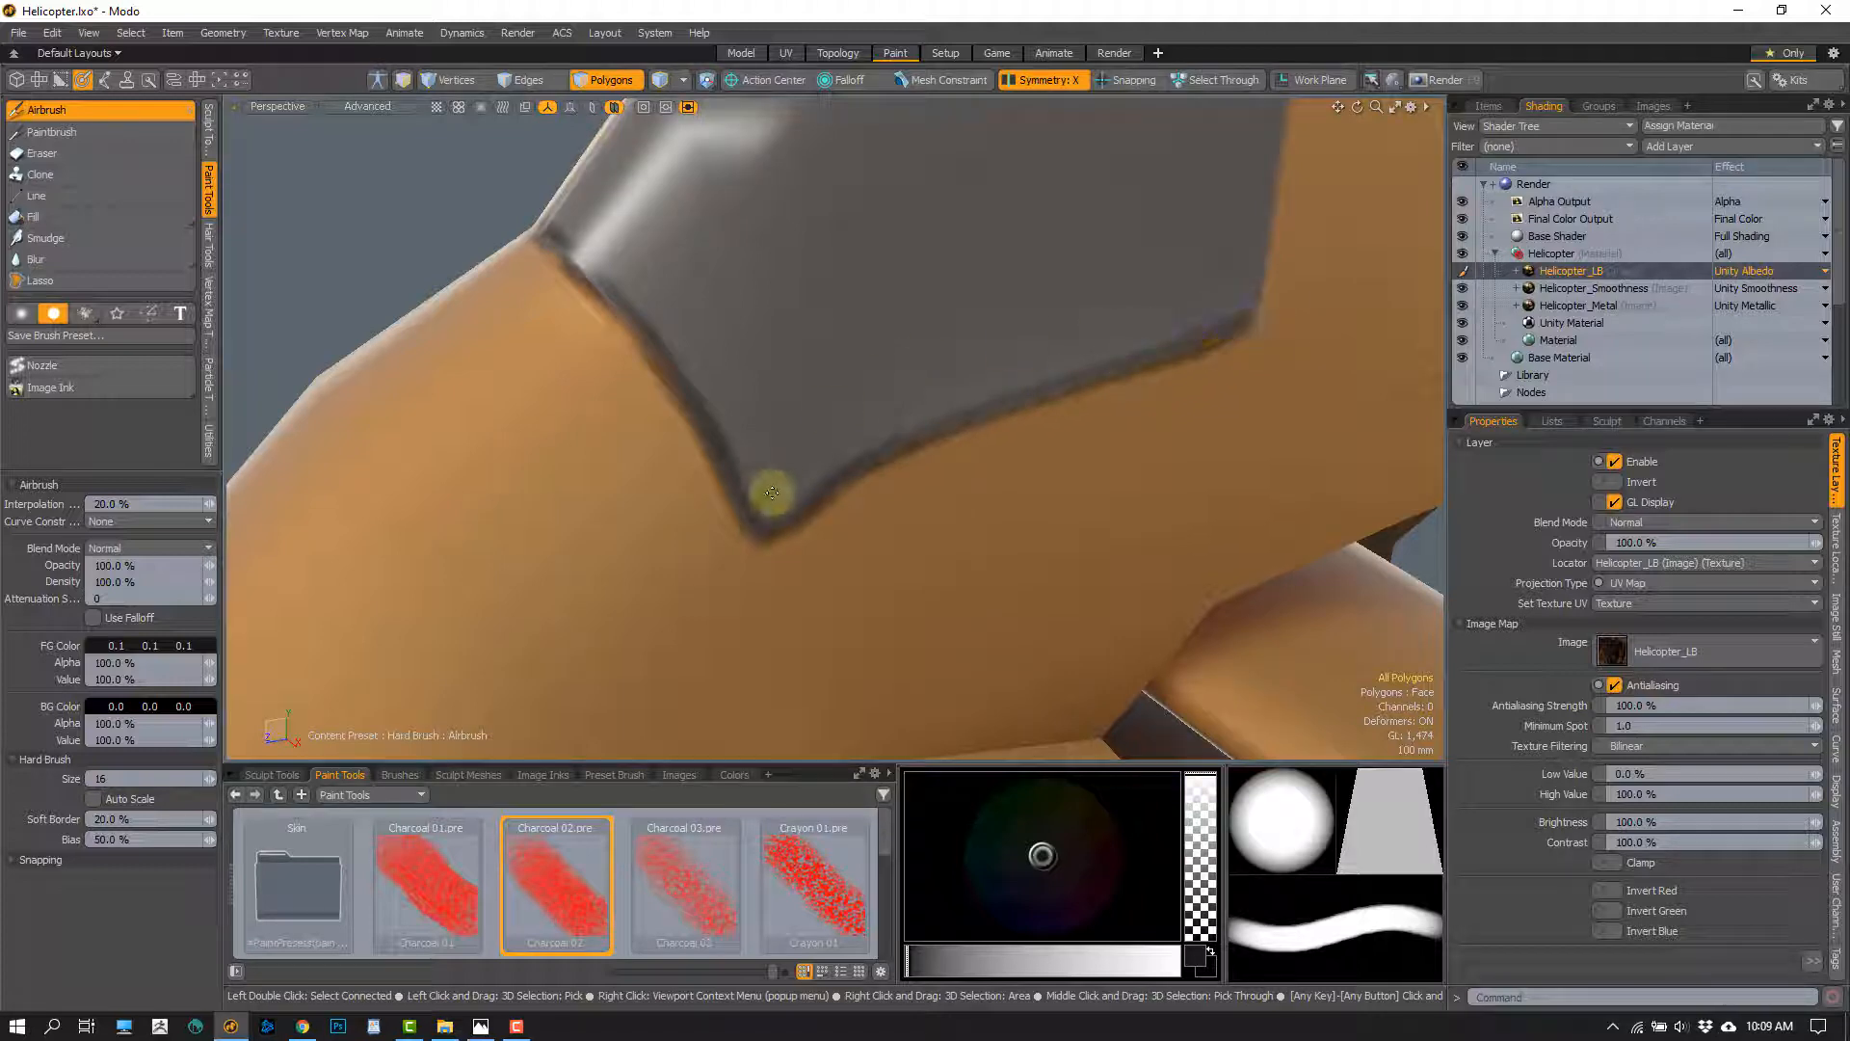
left_click_drag(762, 541, 858, 464)
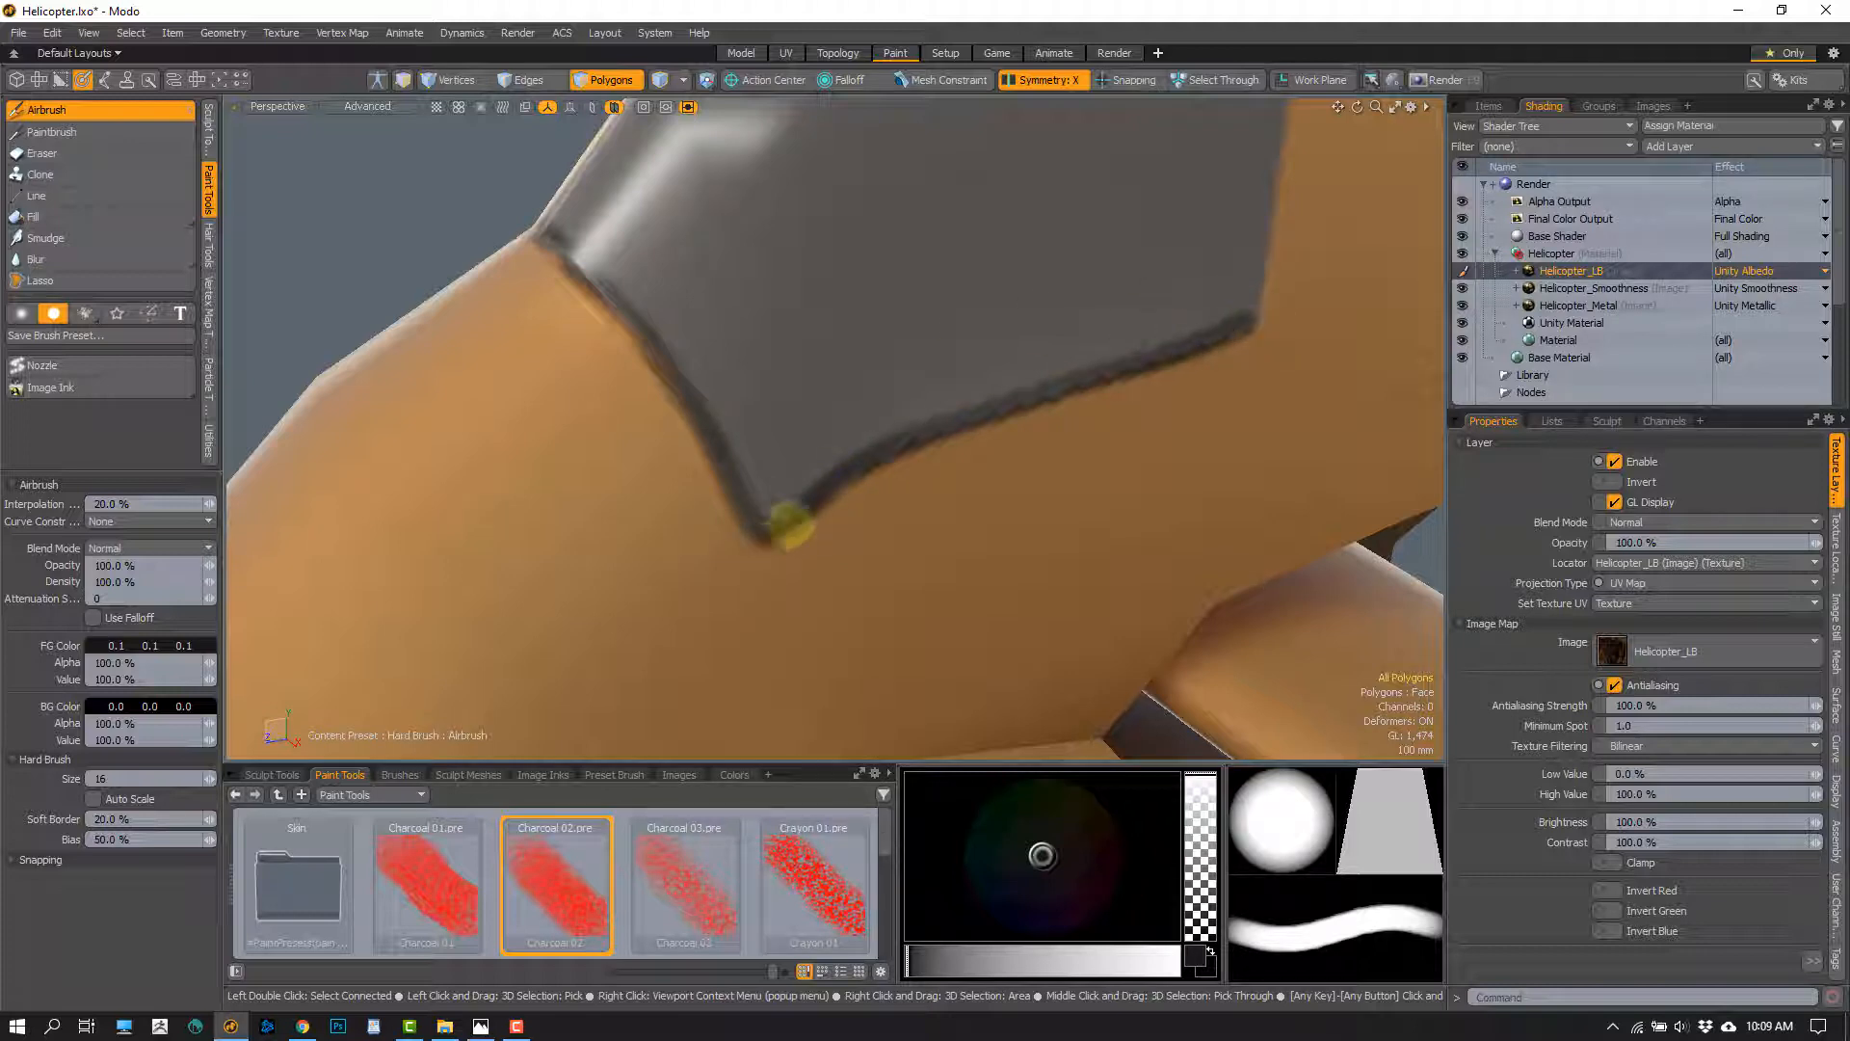
mouse_move(790, 525)
left_mouse_down()
mouse_move(899, 446)
mouse_move(745, 477)
left_mouse_up()
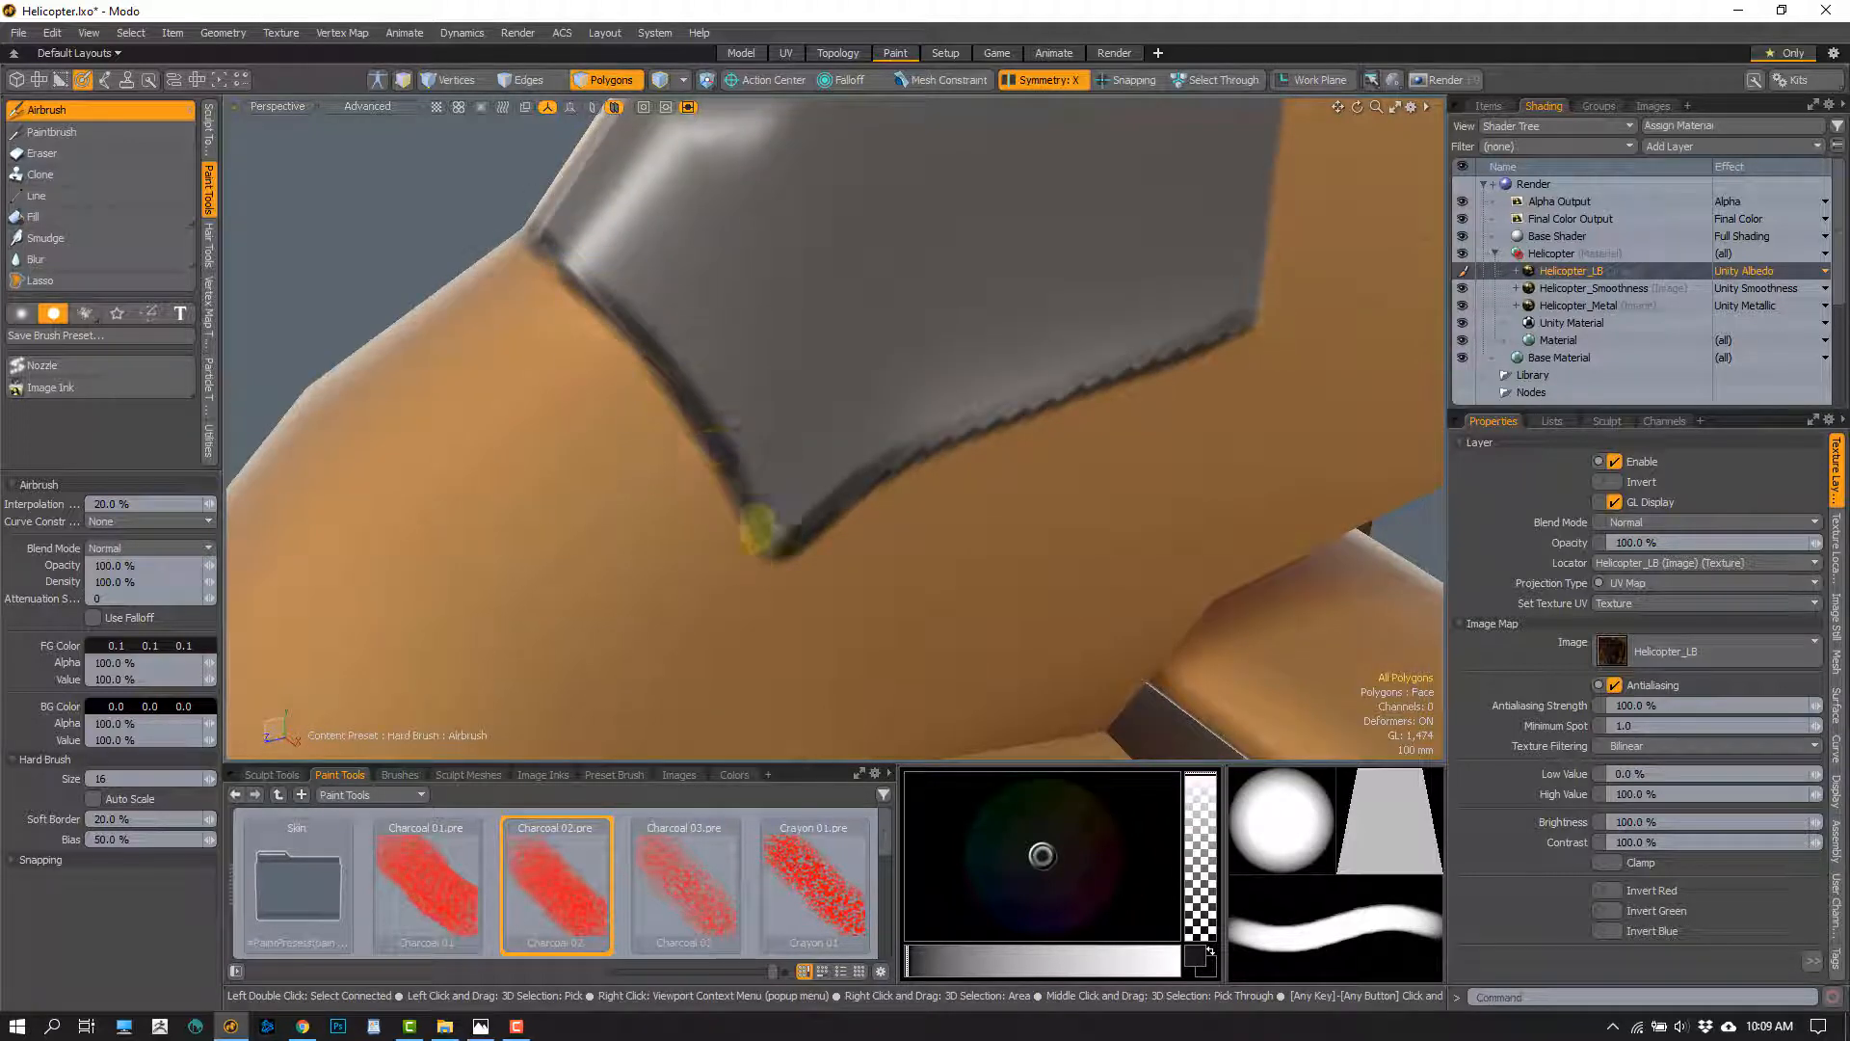
left_click_drag(974, 475, 950, 446, "alt")
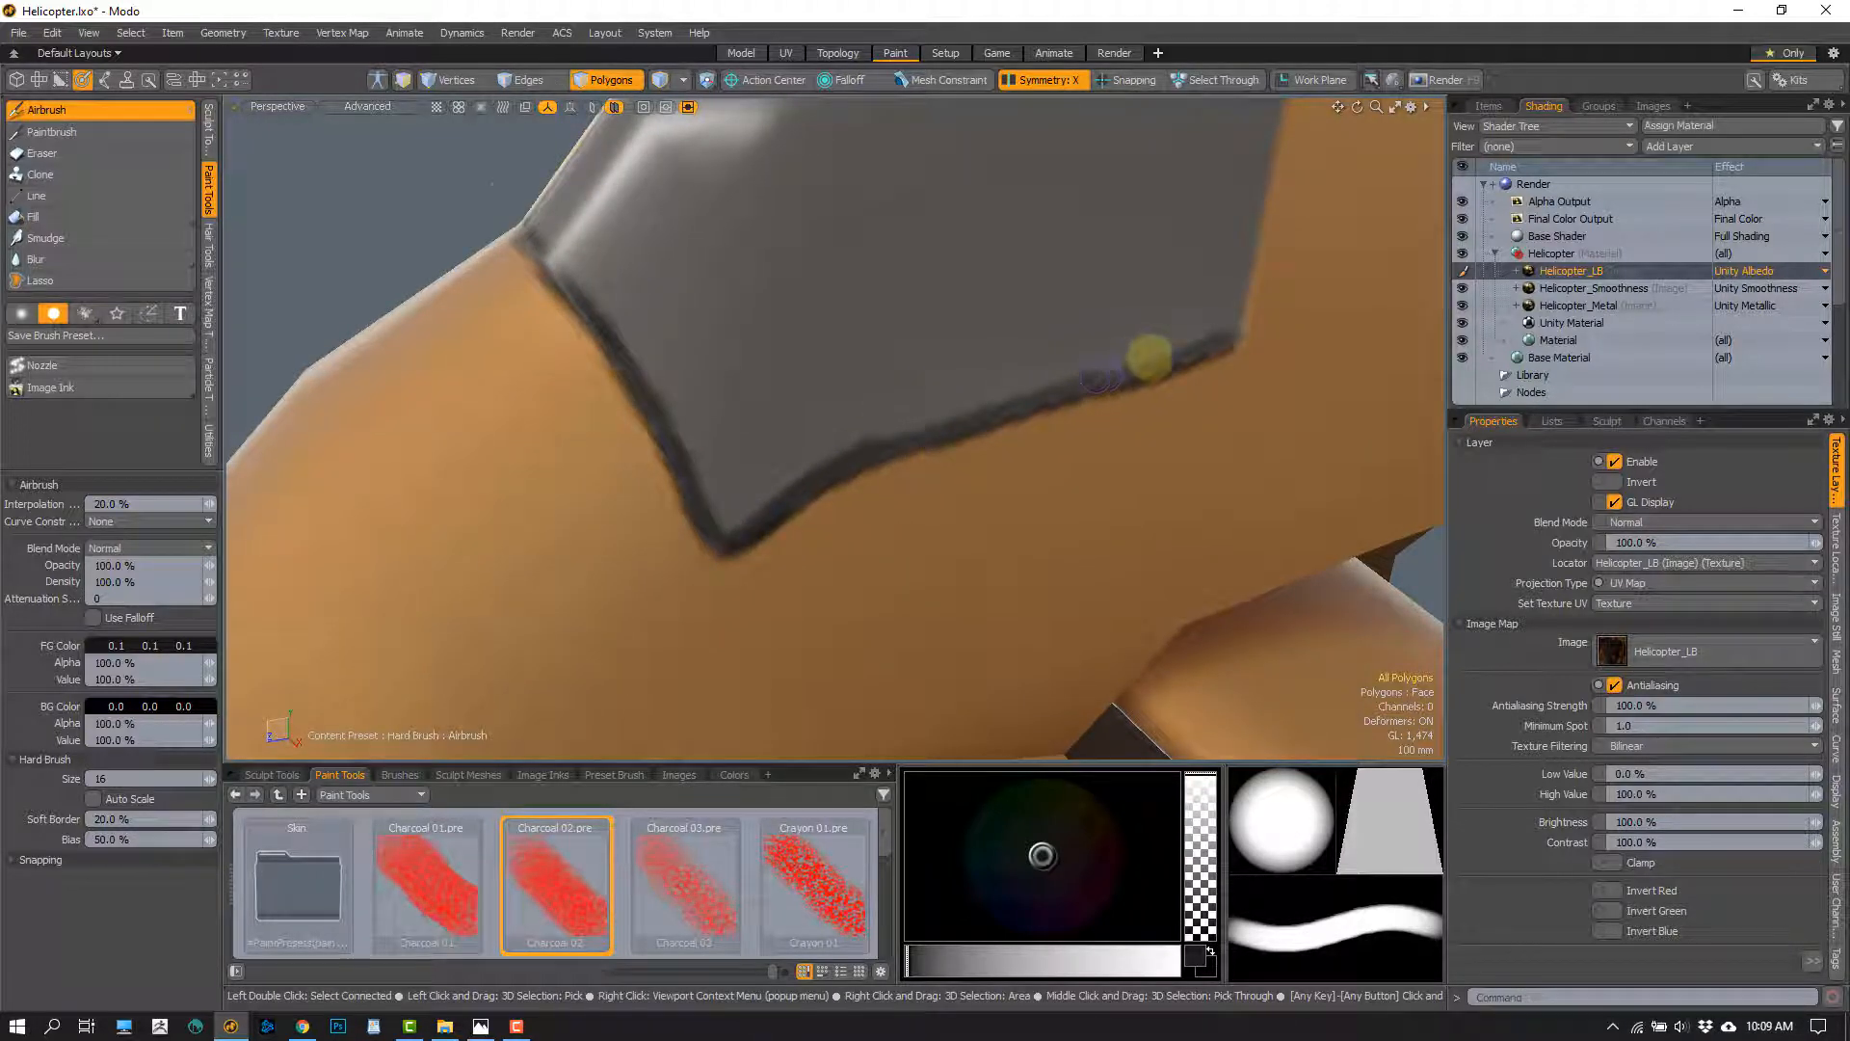
Continue the dark hard-brush line up the canopy's rear edge from its lower rear corner
left_click_drag(1147, 359, 1042, 447, "alt")
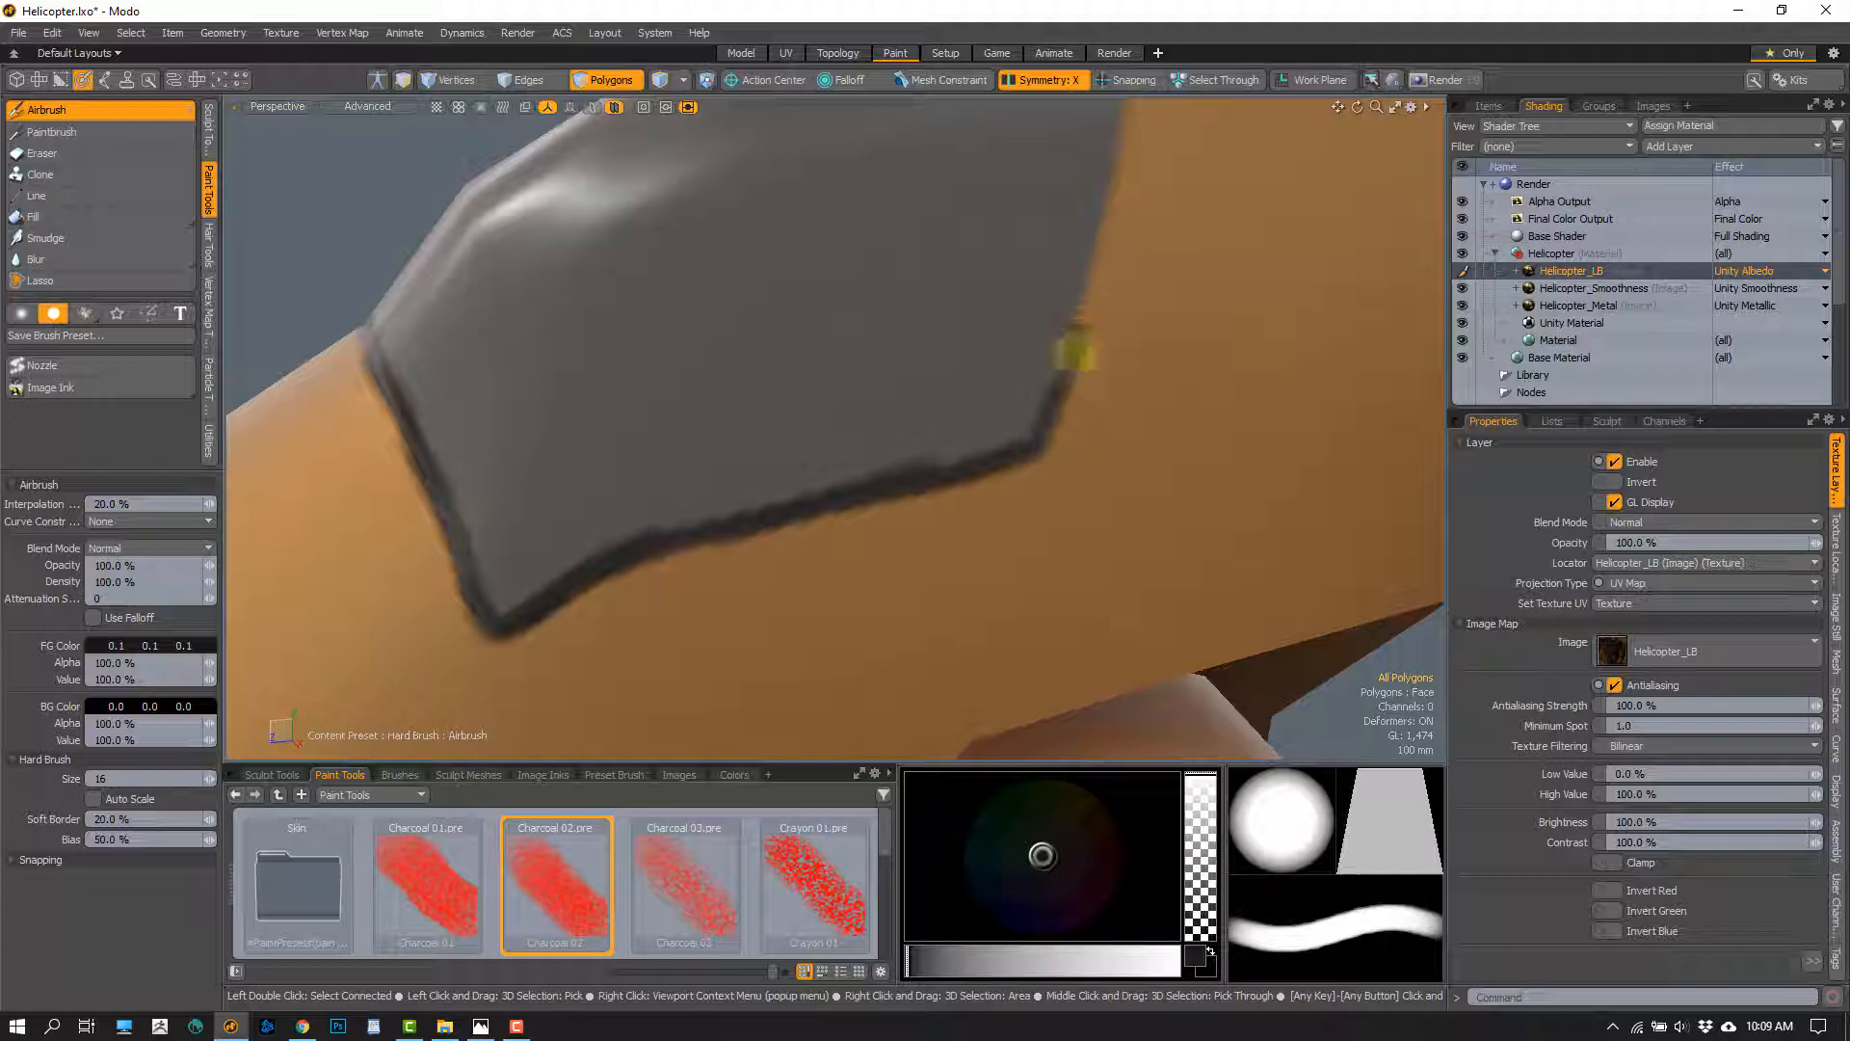
mouse_move(1078, 355)
left_mouse_down("alt")
mouse_move(1066, 425)
mouse_move(1011, 479)
left_mouse_up("alt")
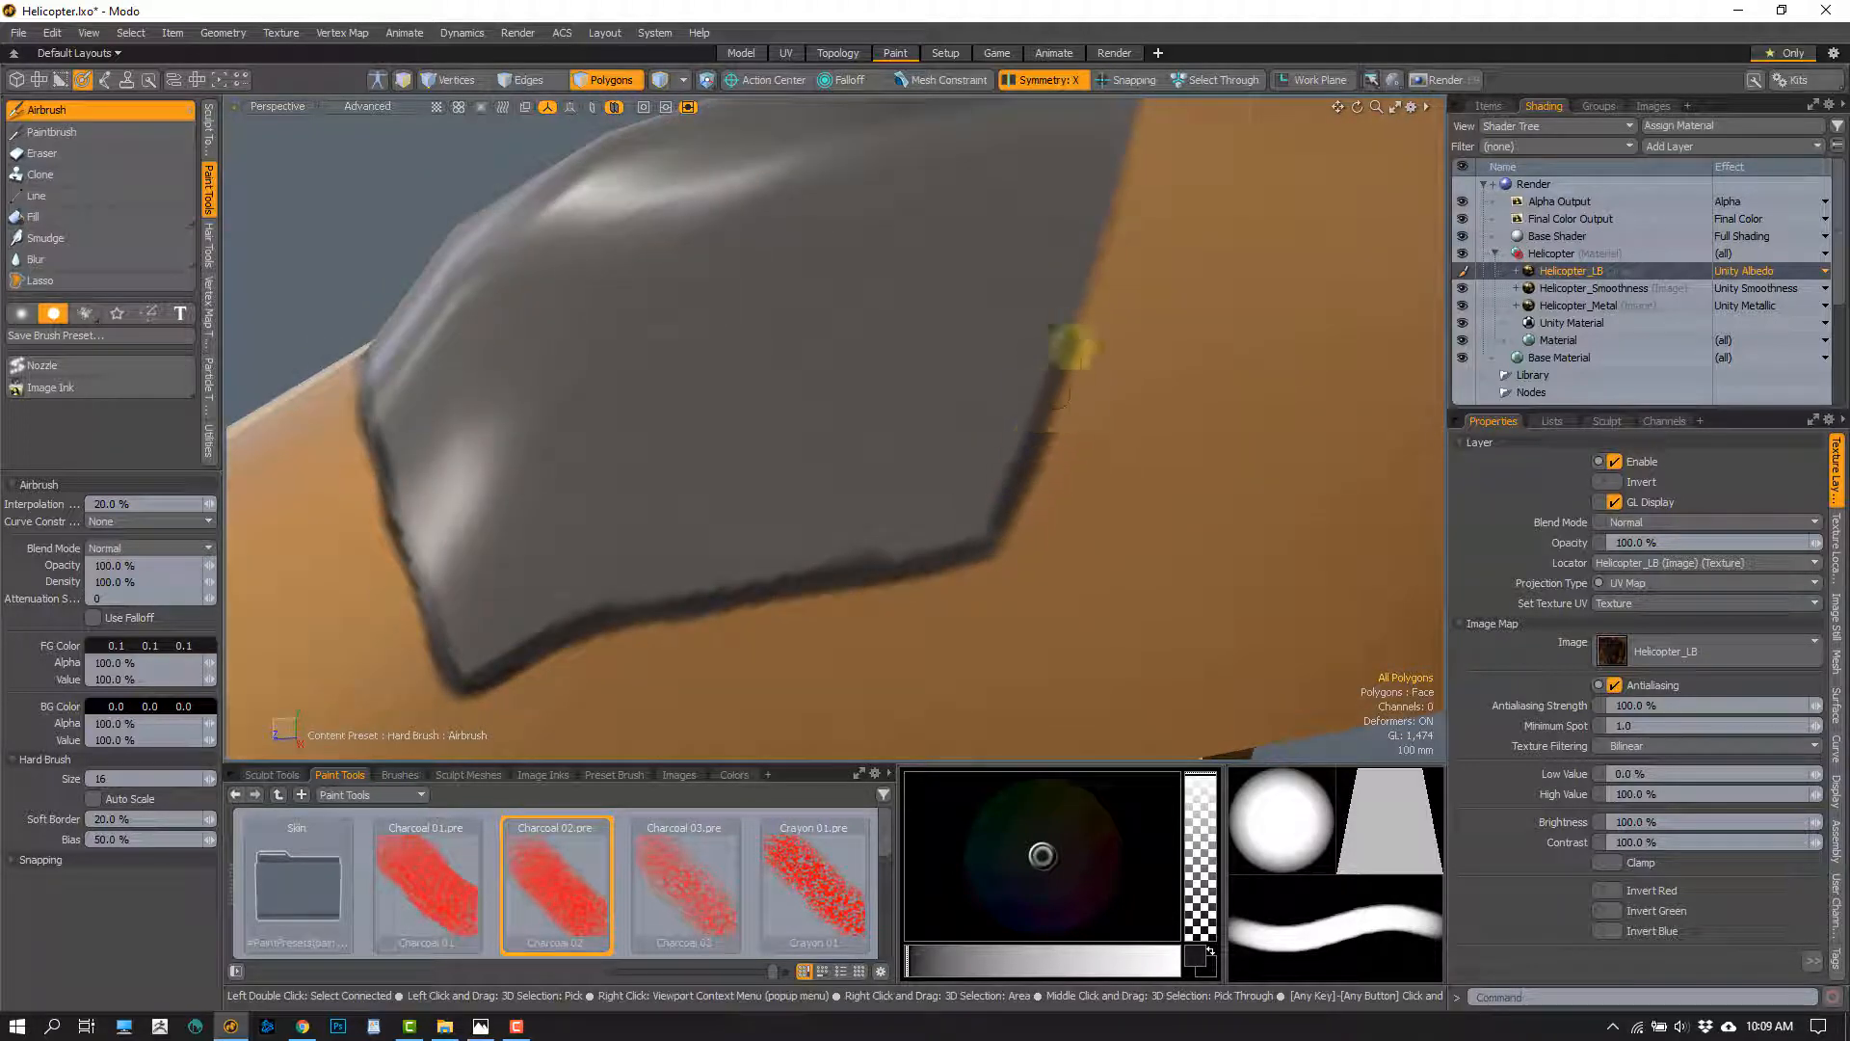
mouse_move(1072, 347)
left_mouse_down("alt")
mouse_move(1044, 454)
mouse_move(1032, 421)
mouse_move(1058, 448)
mouse_move(1049, 475)
left_mouse_up("alt")
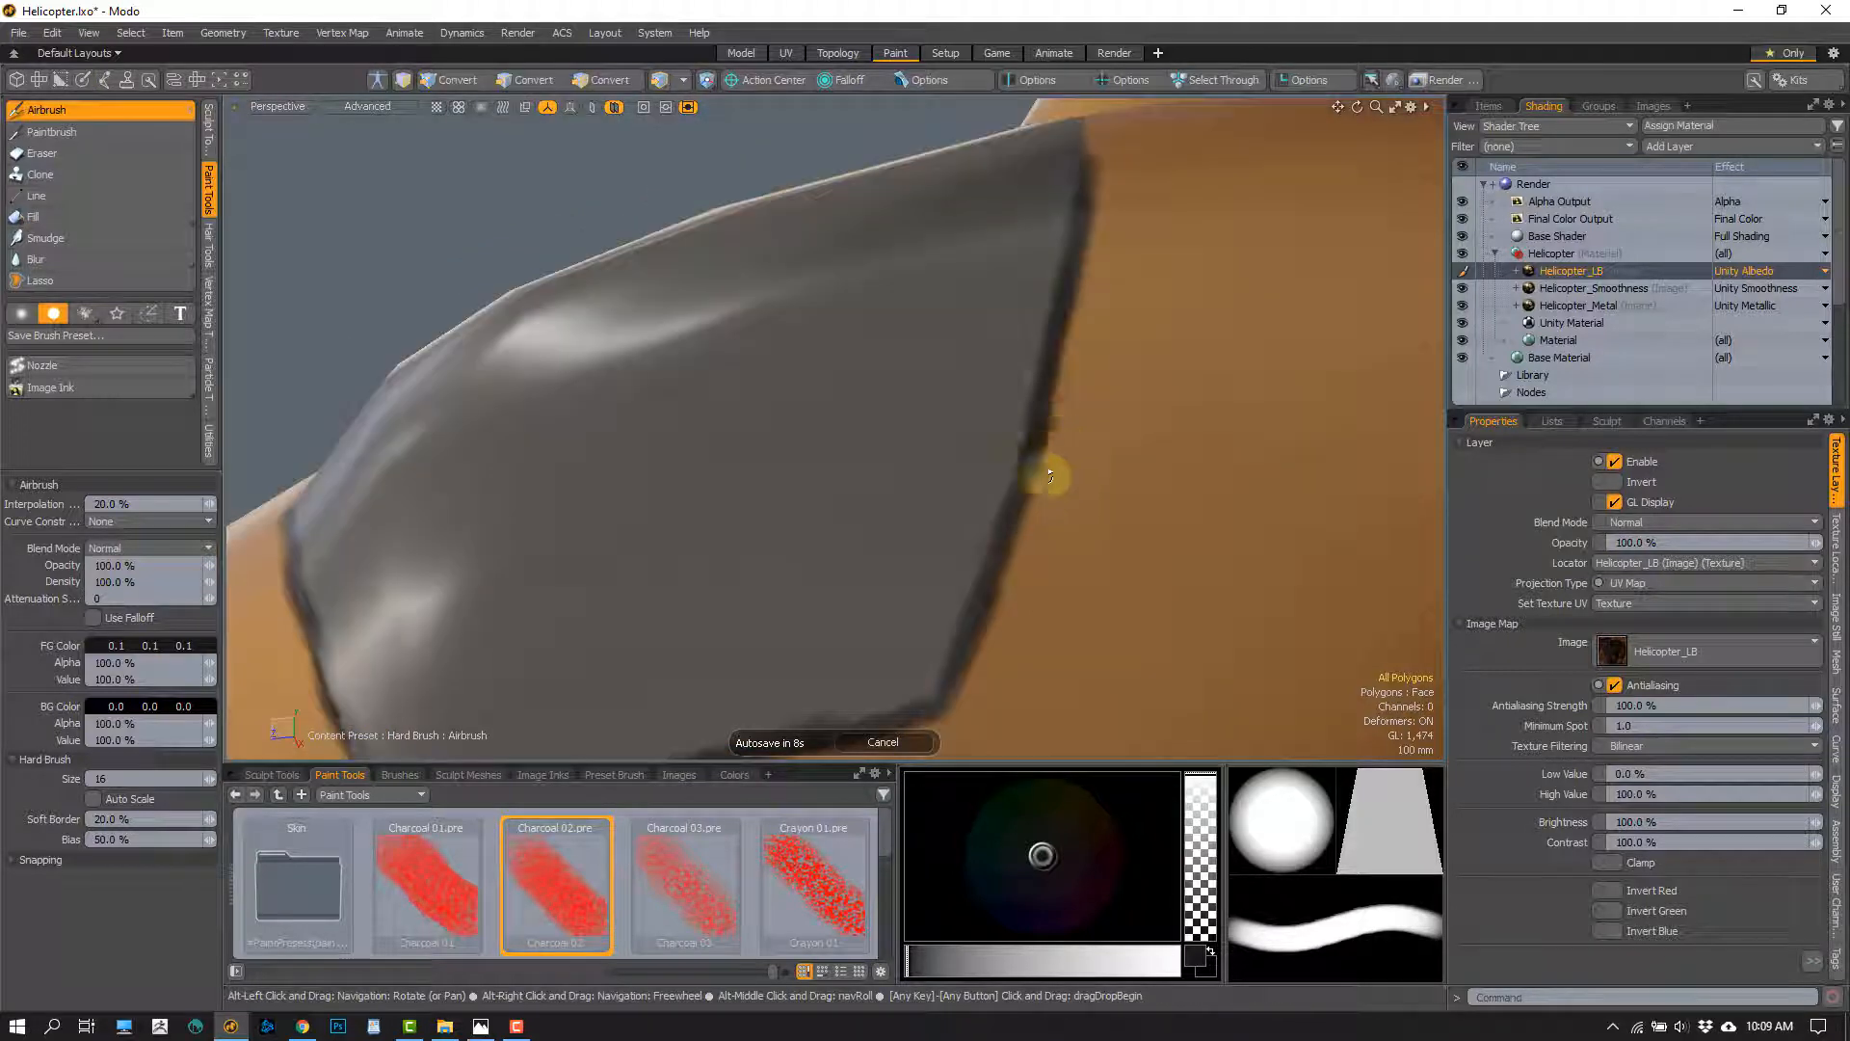
mouse_move(1003, 537)
left_mouse_down("alt")
mouse_move(1073, 438)
mouse_move(1094, 302)
left_mouse_up("alt")
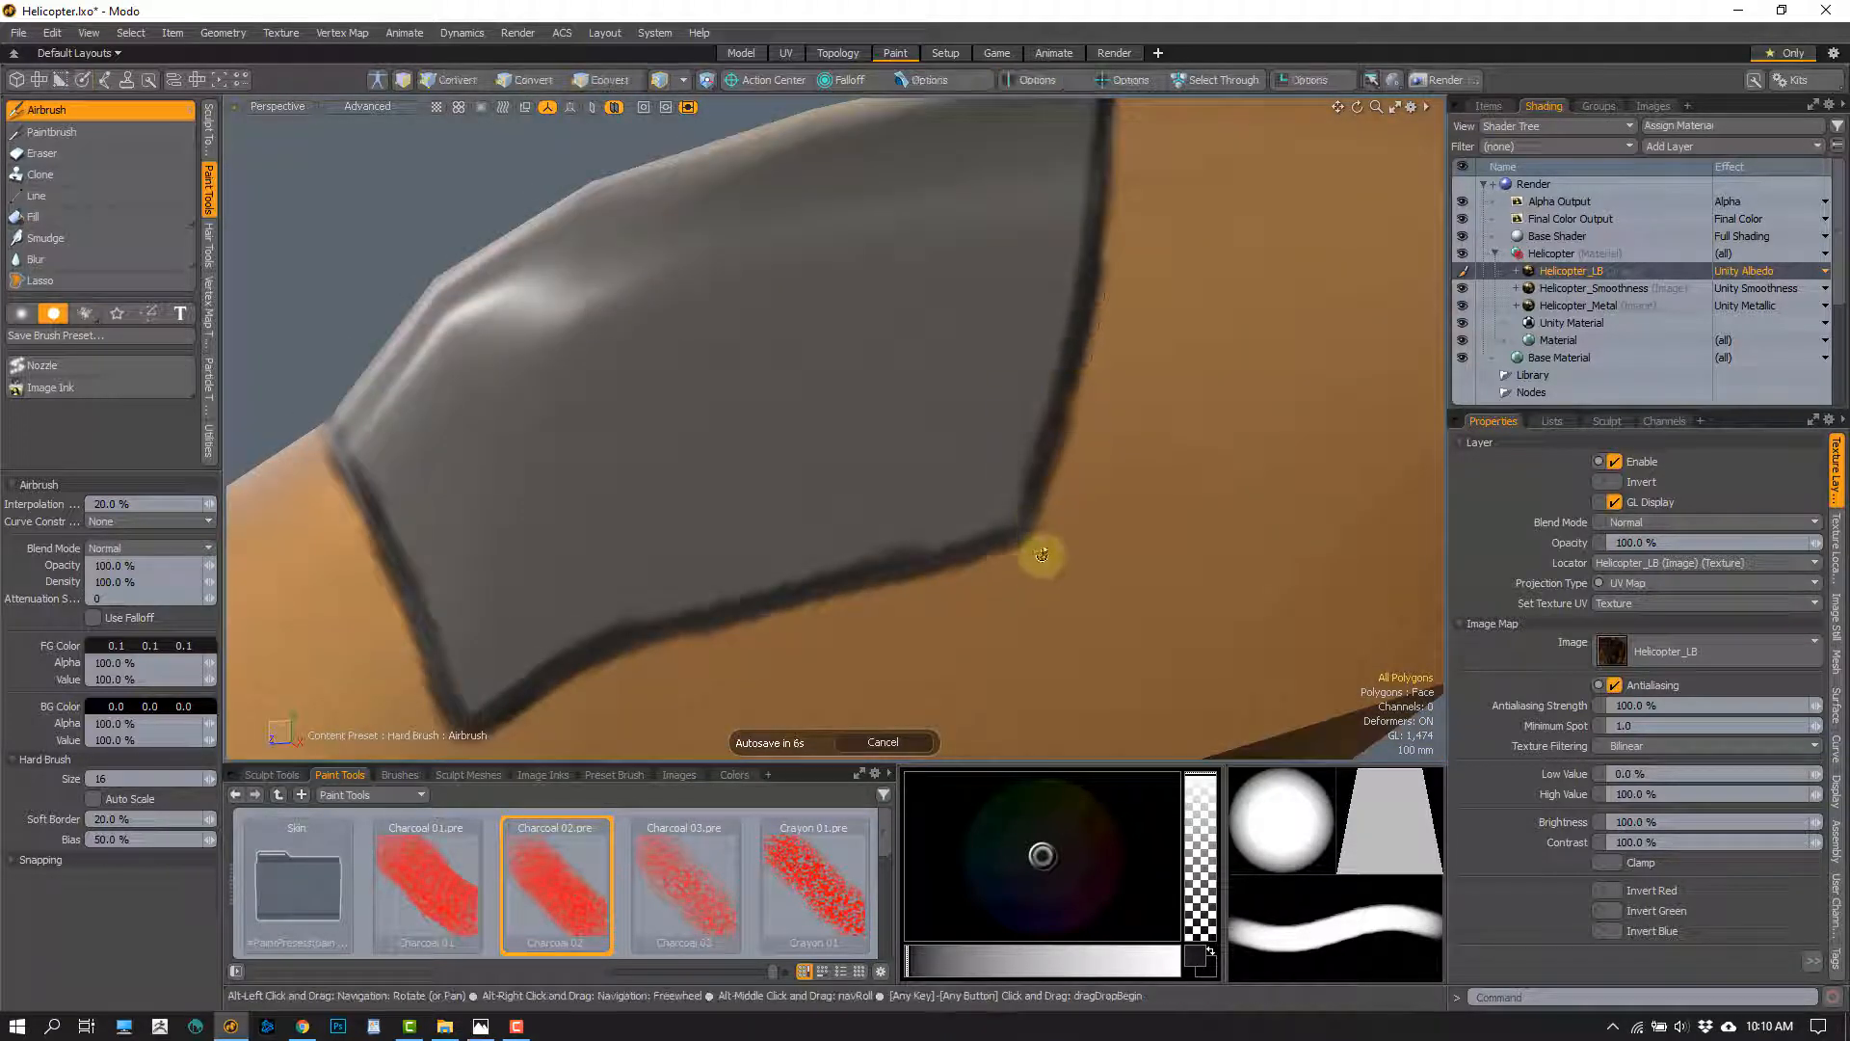
left_click_drag(1041, 554, 1086, 401, "alt")
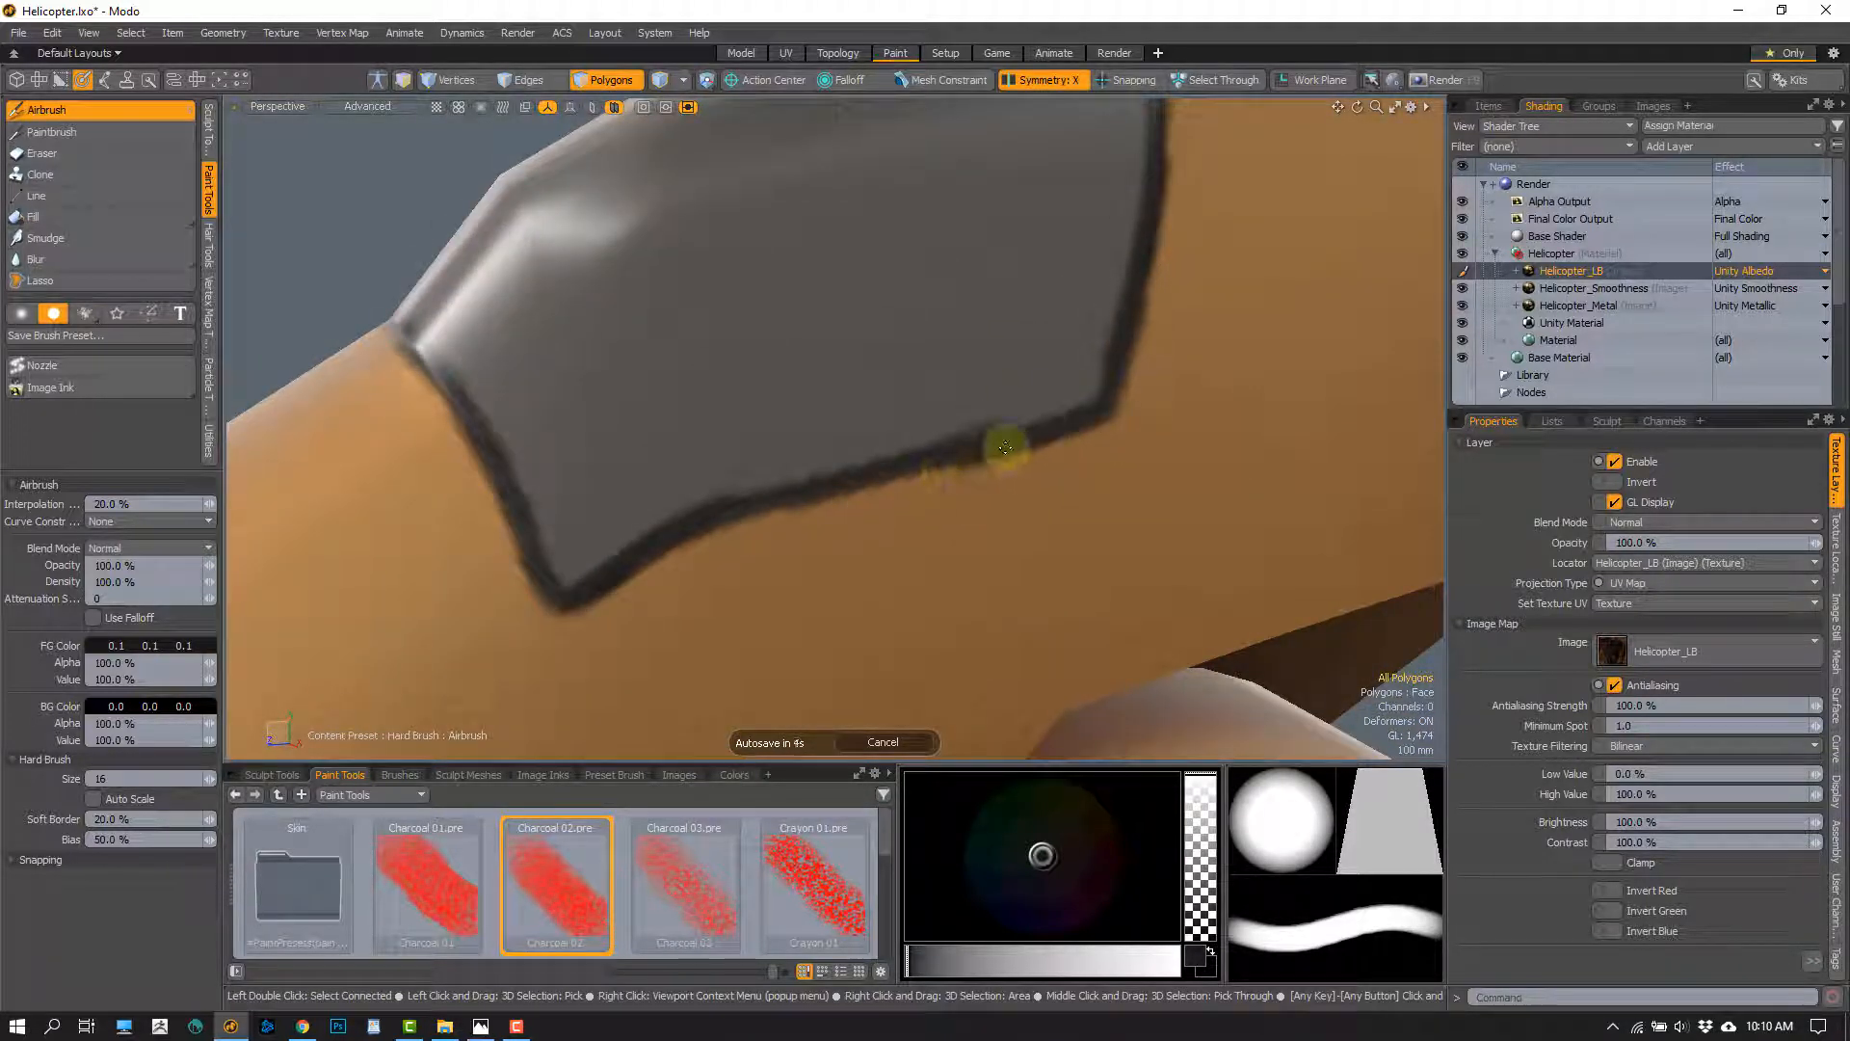
mouse_move(784, 550)
left_mouse_down("alt")
mouse_move(830, 549)
mouse_move(776, 555)
mouse_move(785, 483)
mouse_move(813, 459)
mouse_move(855, 488)
mouse_move(675, 395)
left_mouse_up("alt")
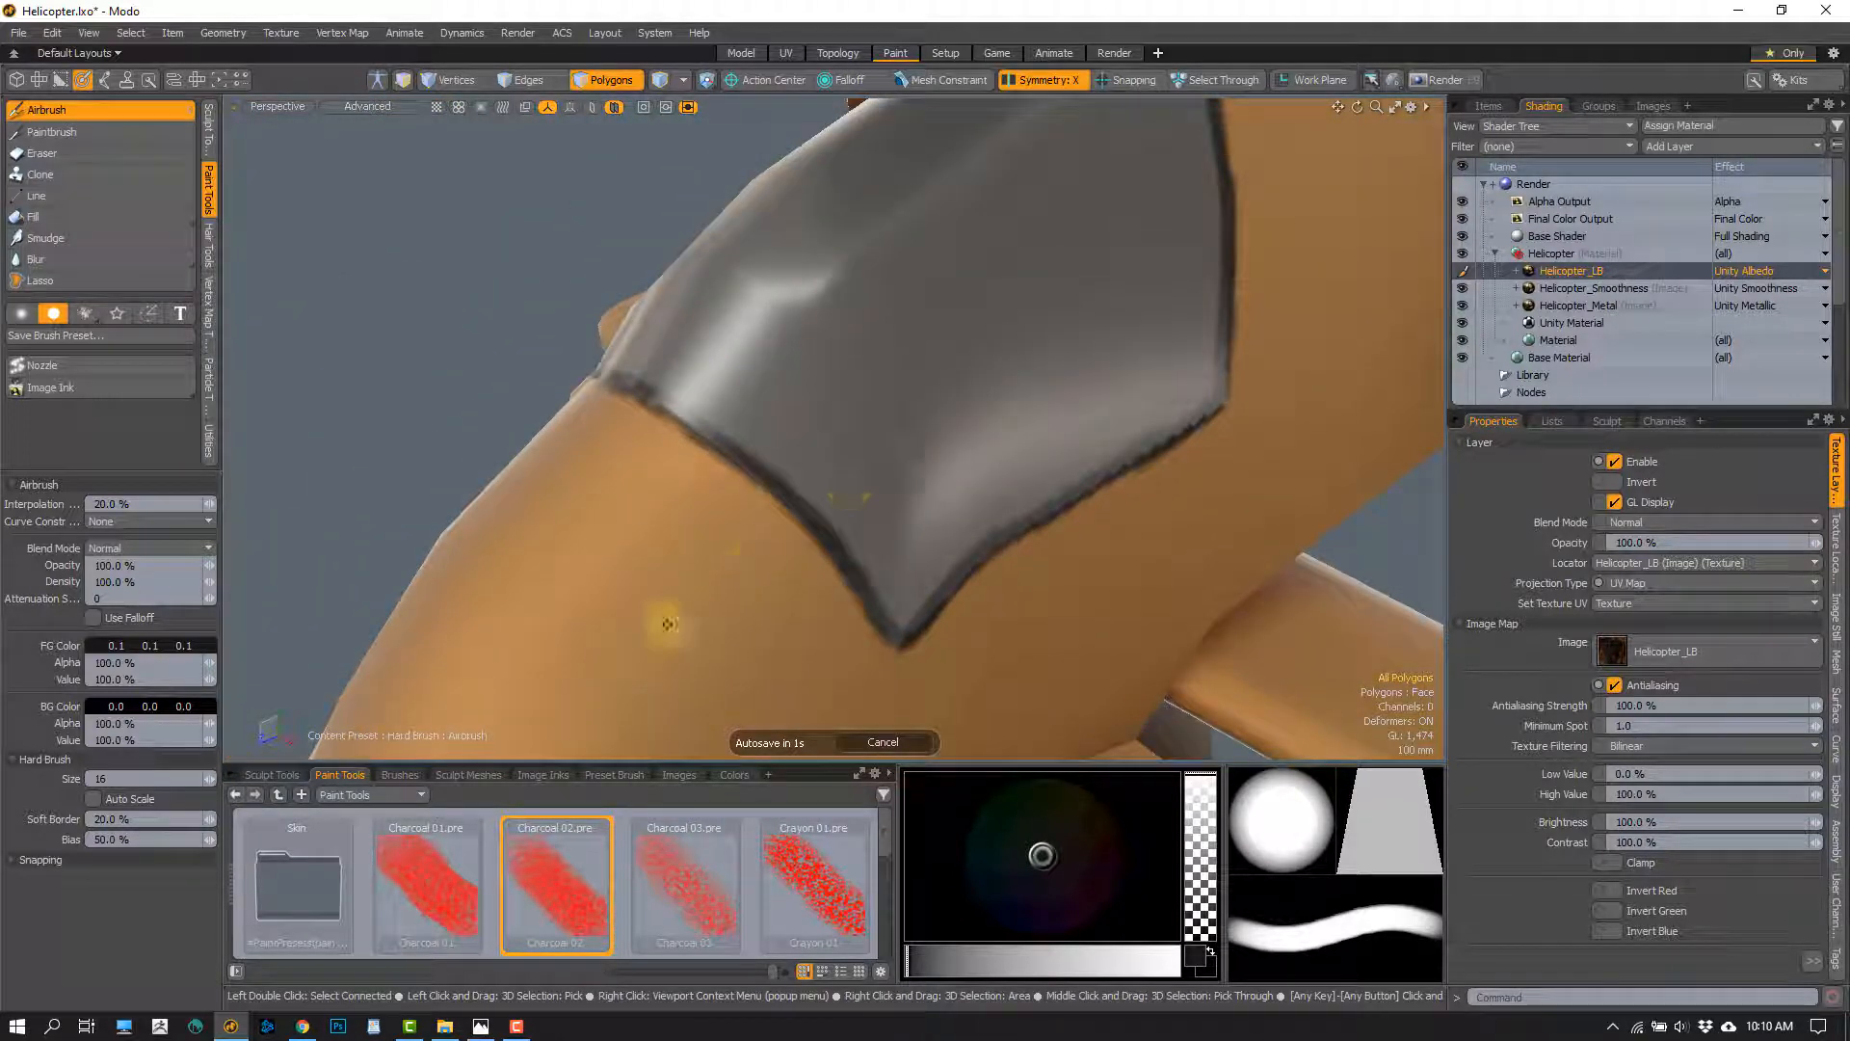
Complete the dark line around the canopy's upper rear corner and even out the stroke down the rear edge
mouse_move(667, 623)
left_mouse_down("alt")
mouse_move(789, 330)
mouse_move(809, 347)
mouse_move(856, 327)
mouse_move(841, 343)
left_mouse_up("alt")
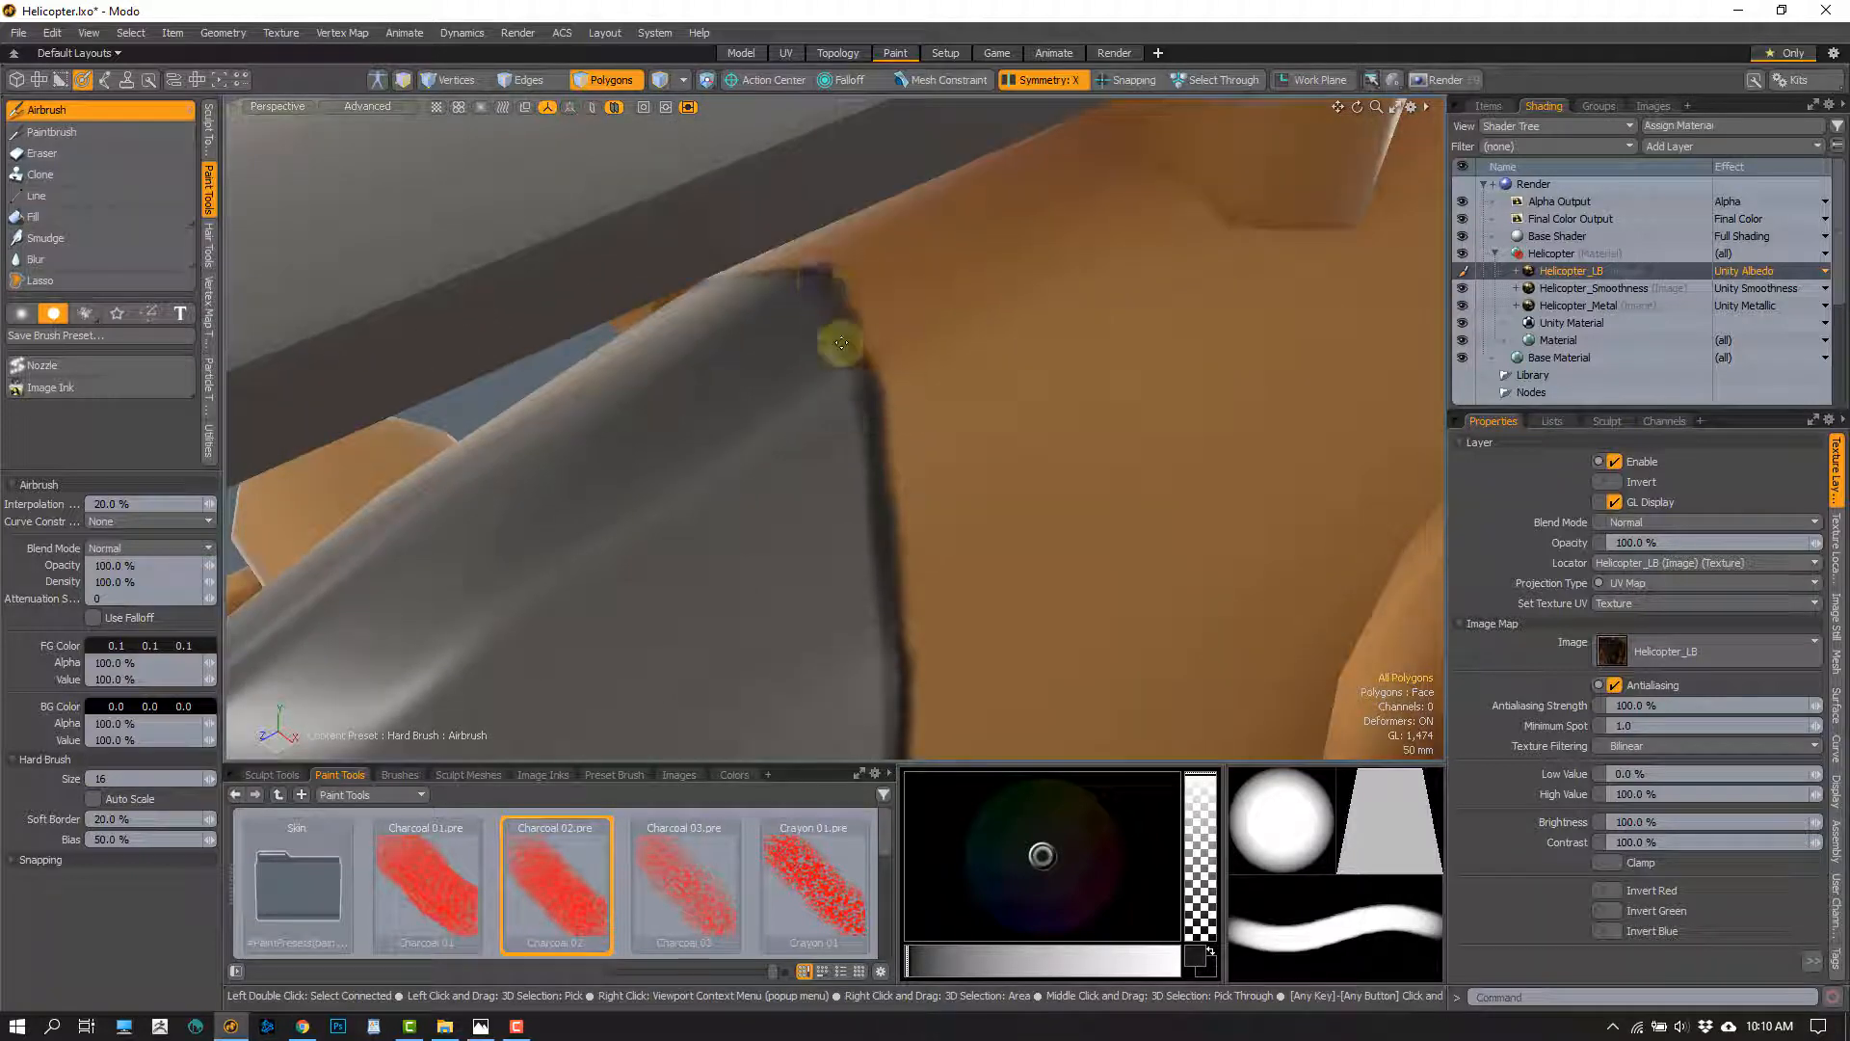
left_click_drag(917, 512, 913, 477, "alt")
left_click_drag(888, 318, 897, 477)
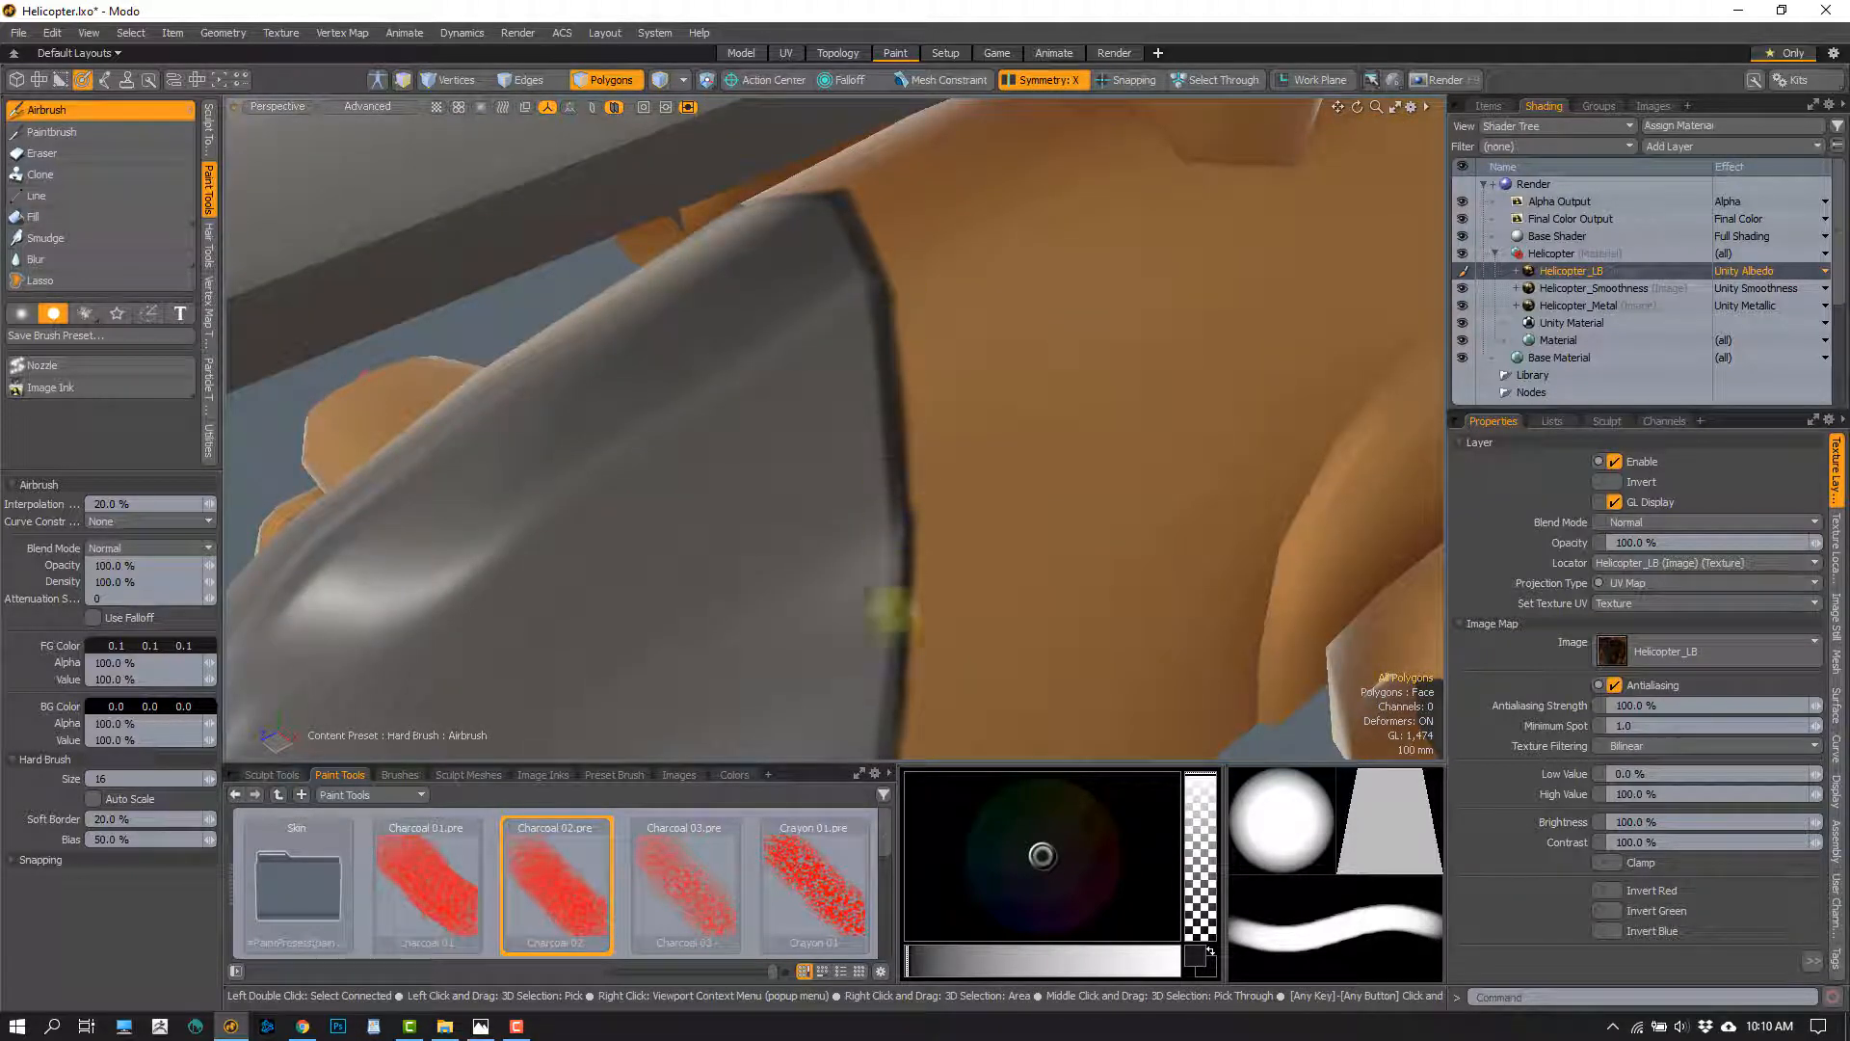
left_click_drag(892, 613, 915, 452, "ctrl+alt")
left_click_drag(941, 347, 938, 434)
mouse_move(931, 540)
left_mouse_down("ctrl+alt")
mouse_move(892, 521)
mouse_move(965, 464)
left_mouse_up("ctrl+alt")
mouse_move(1023, 550)
left_mouse_down("alt")
mouse_move(602, 491)
mouse_move(867, 524)
mouse_move(864, 455)
left_mouse_up("alt")
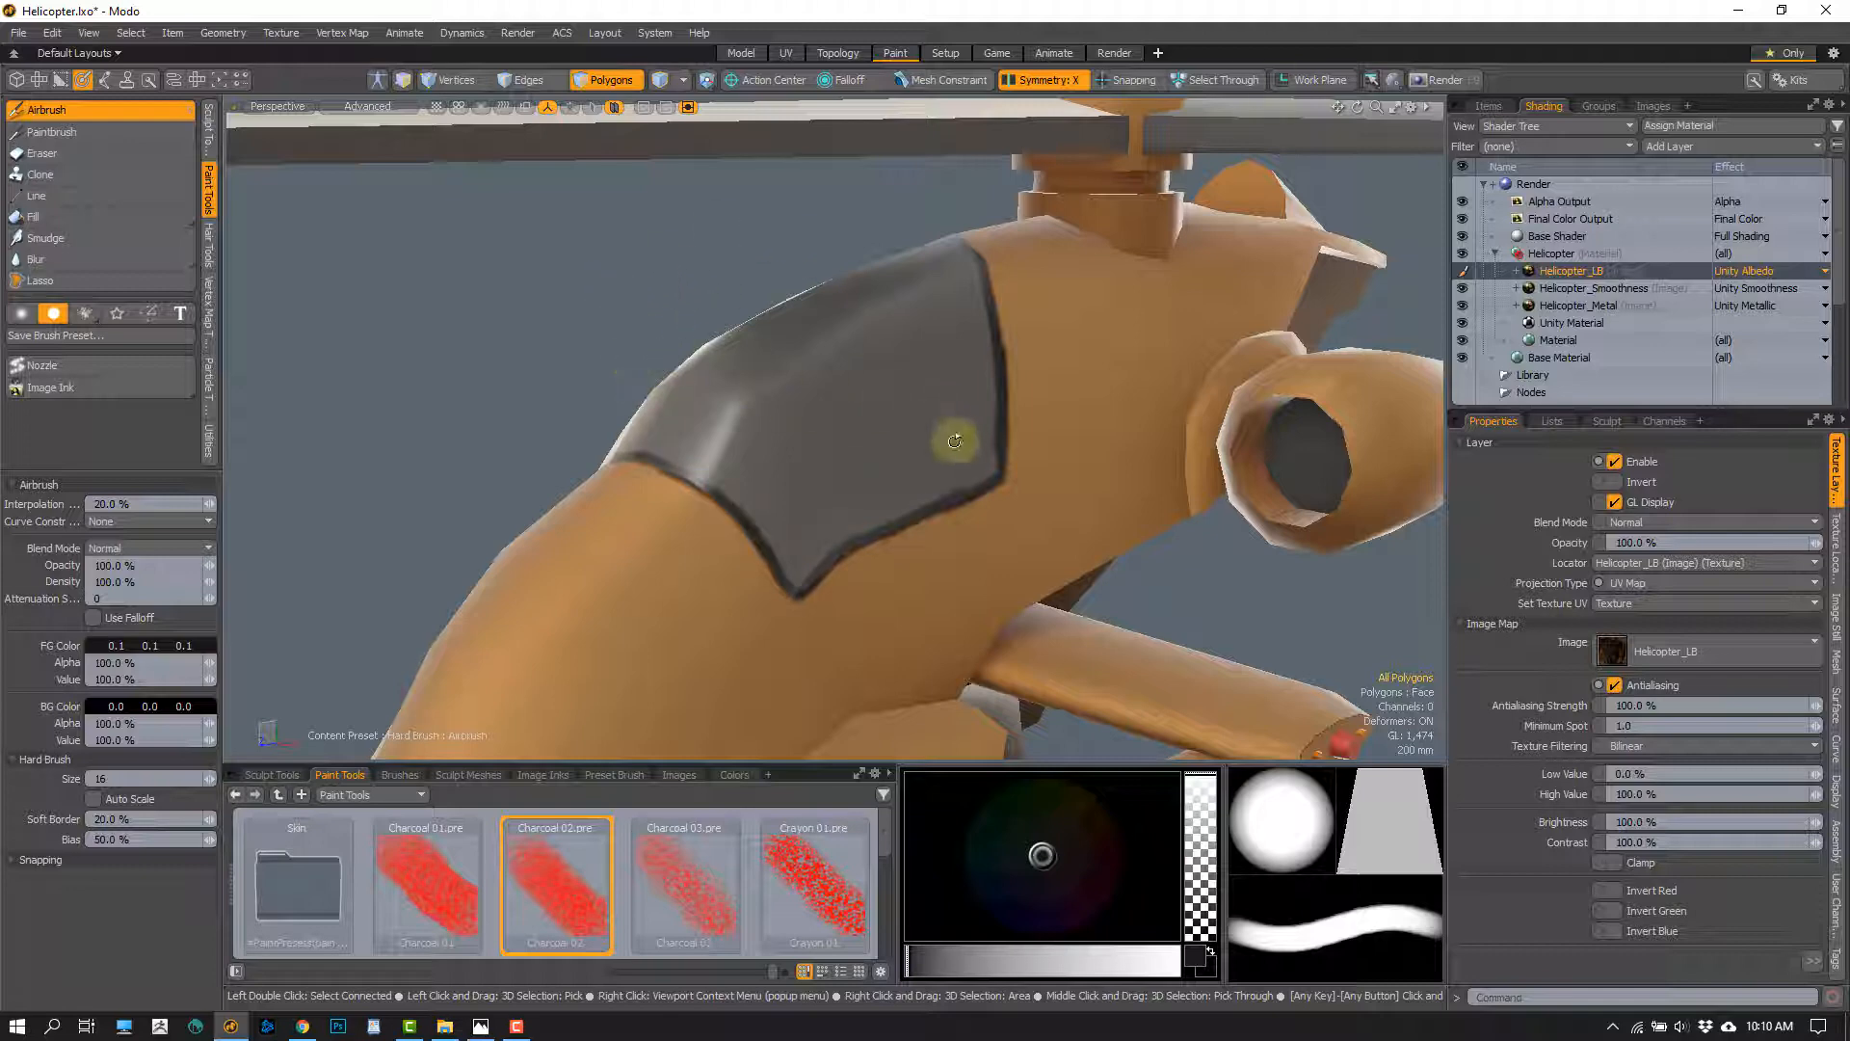
Touch up thin spots in the dark line along the canopy's front edge and lower side edge
left_click_drag(953, 442, 916, 413, "alt")
scroll(908, 429, "up", 4)
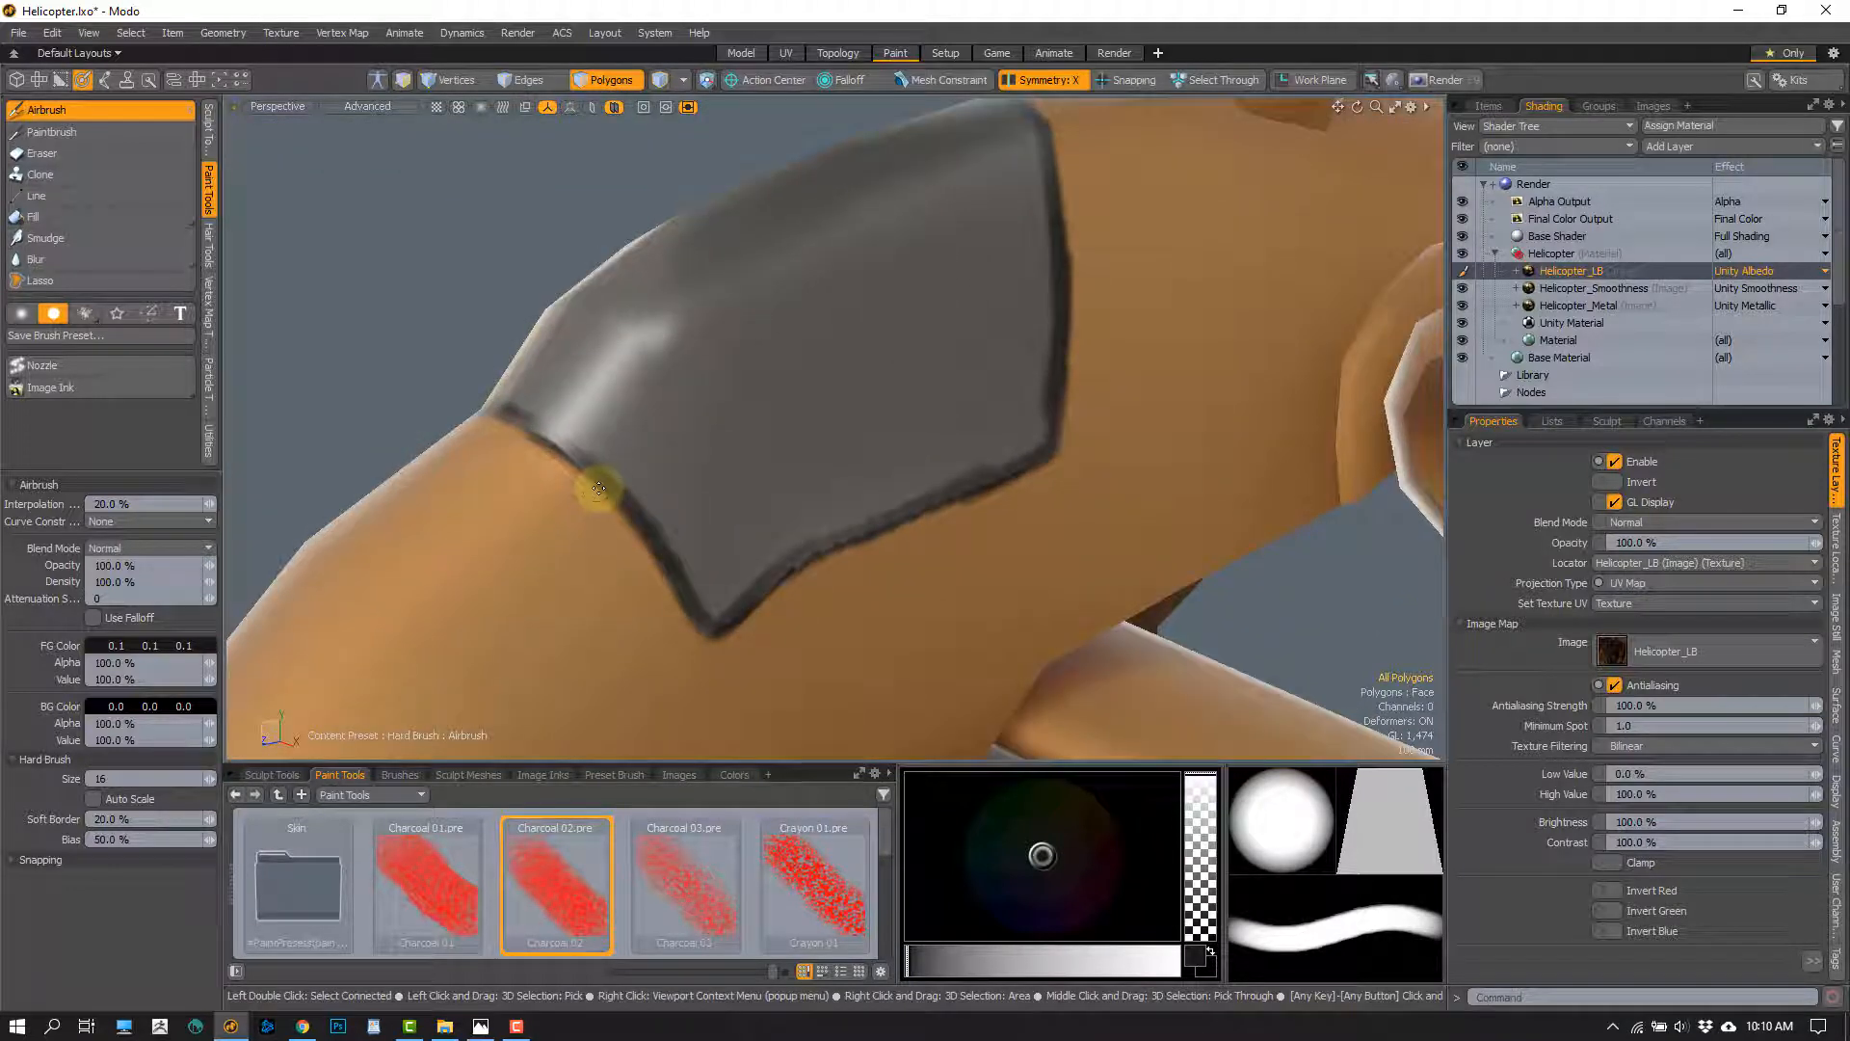
left_click_drag(598, 490, 671, 576)
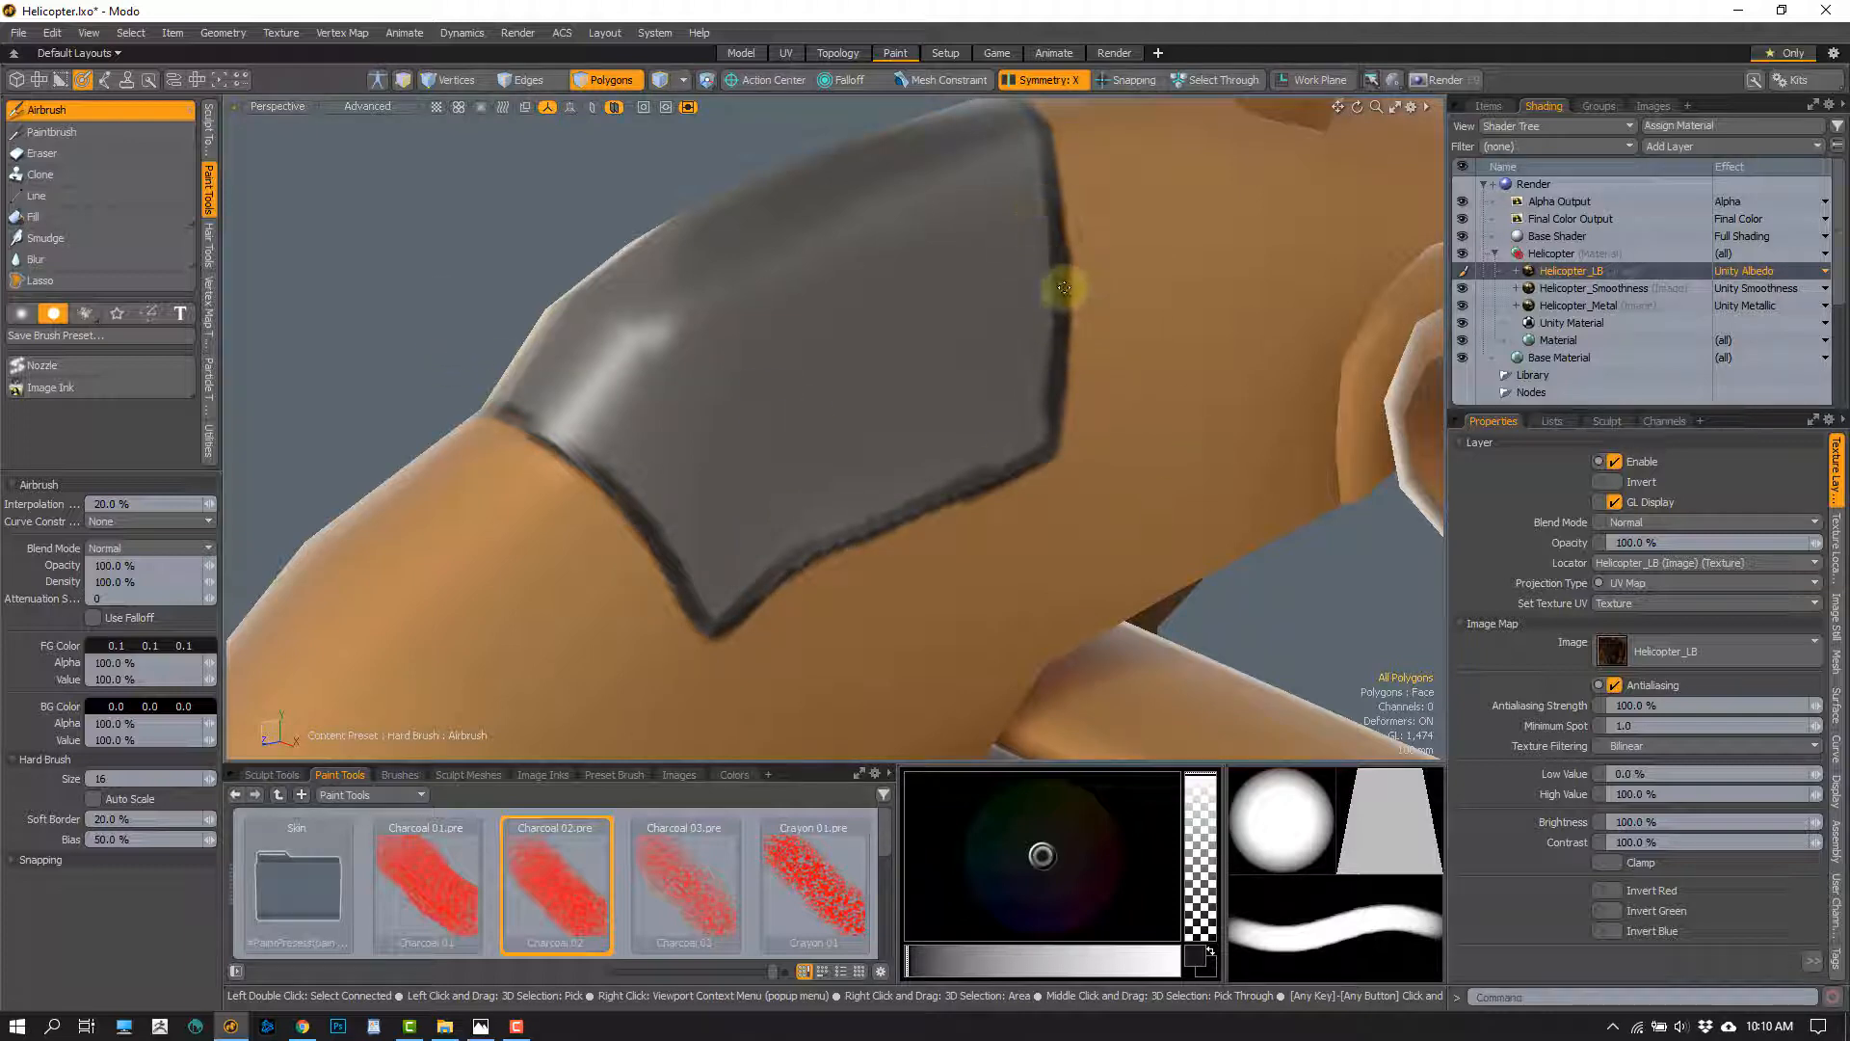
left_click_drag(1035, 520, 962, 475, "alt")
scroll(959, 474, "up", 3)
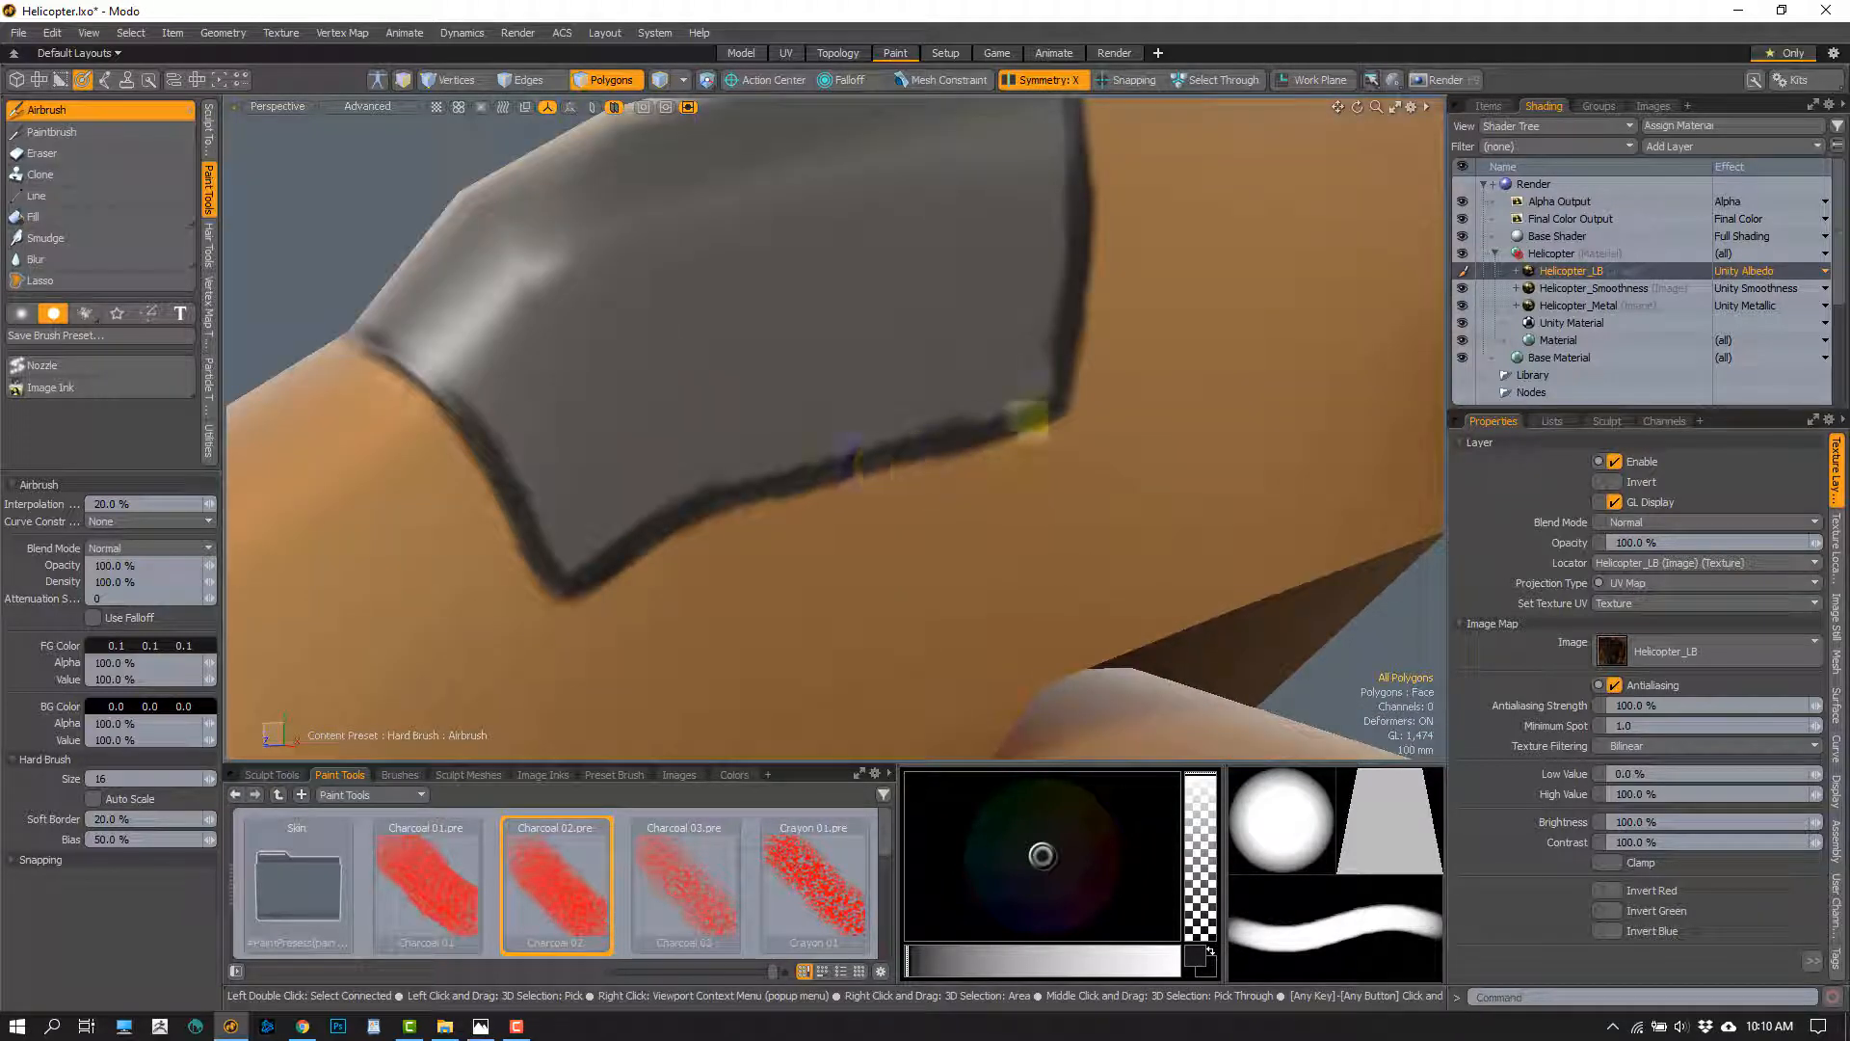
left_click_drag(1049, 400, 955, 532, "alt")
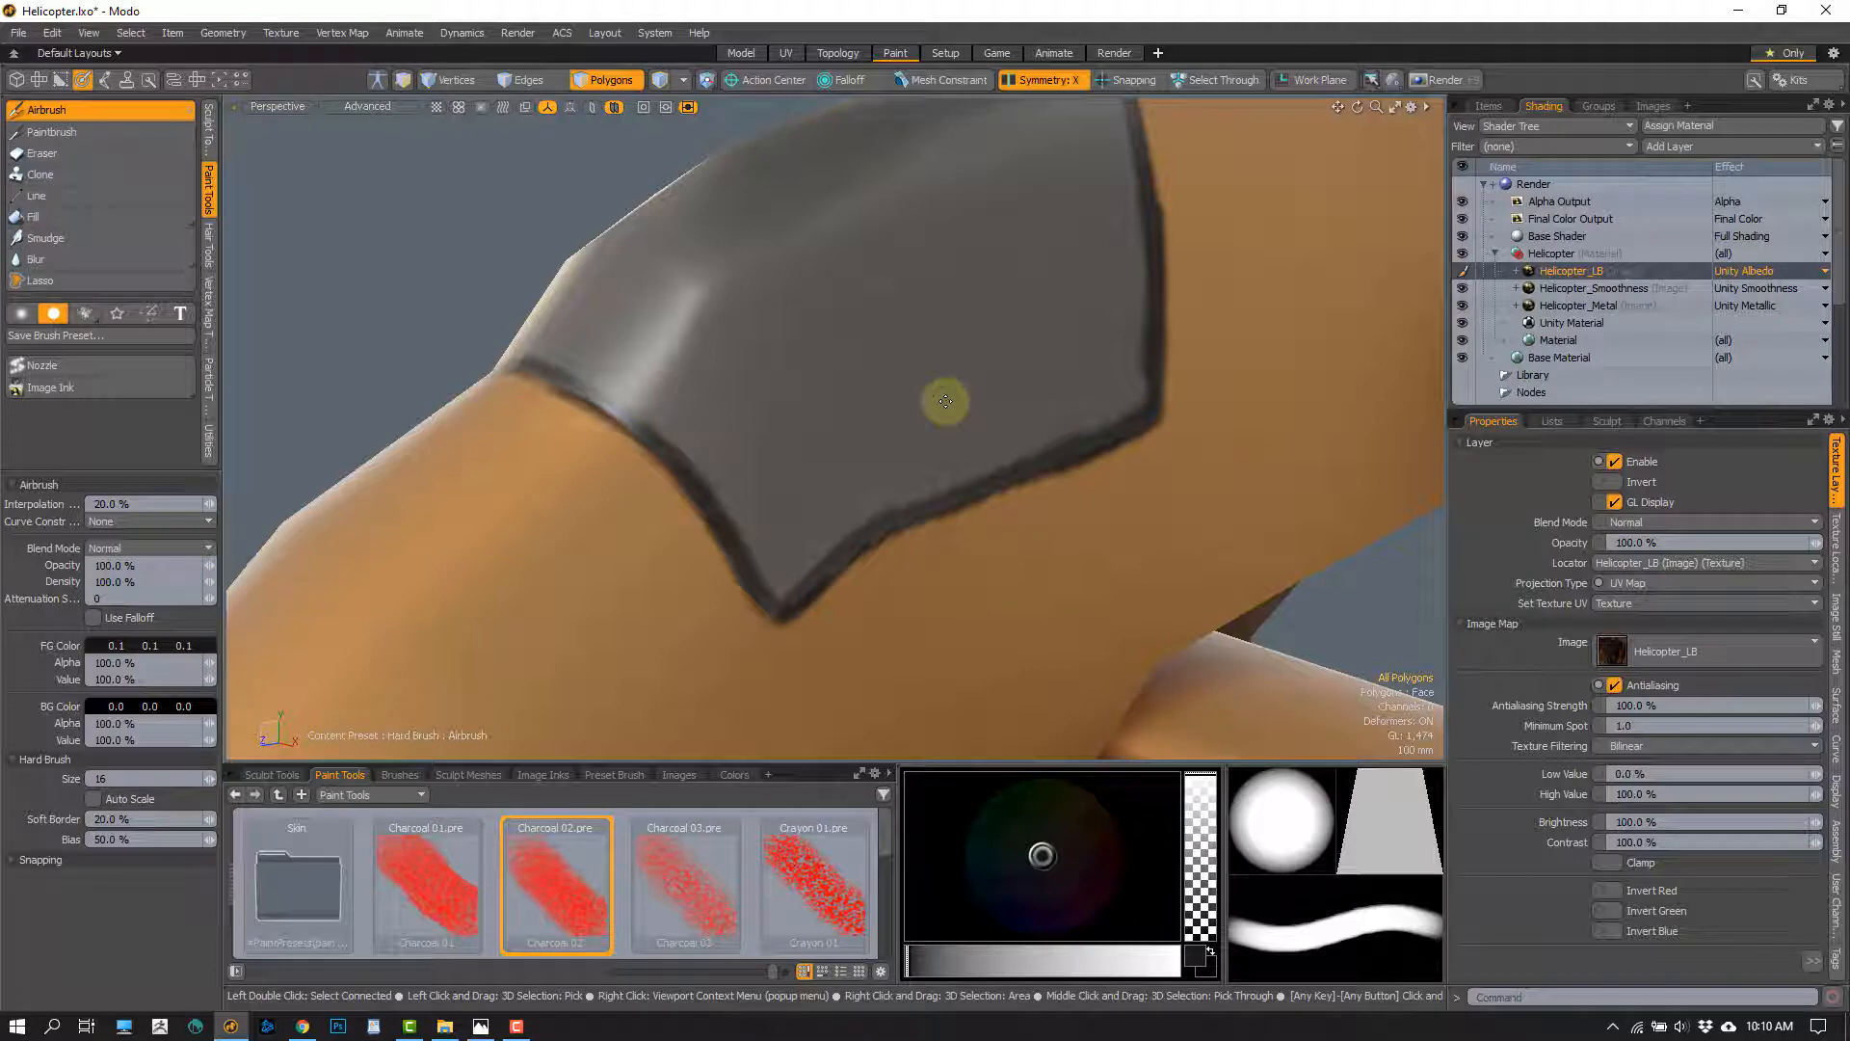
left_click(1597, 306)
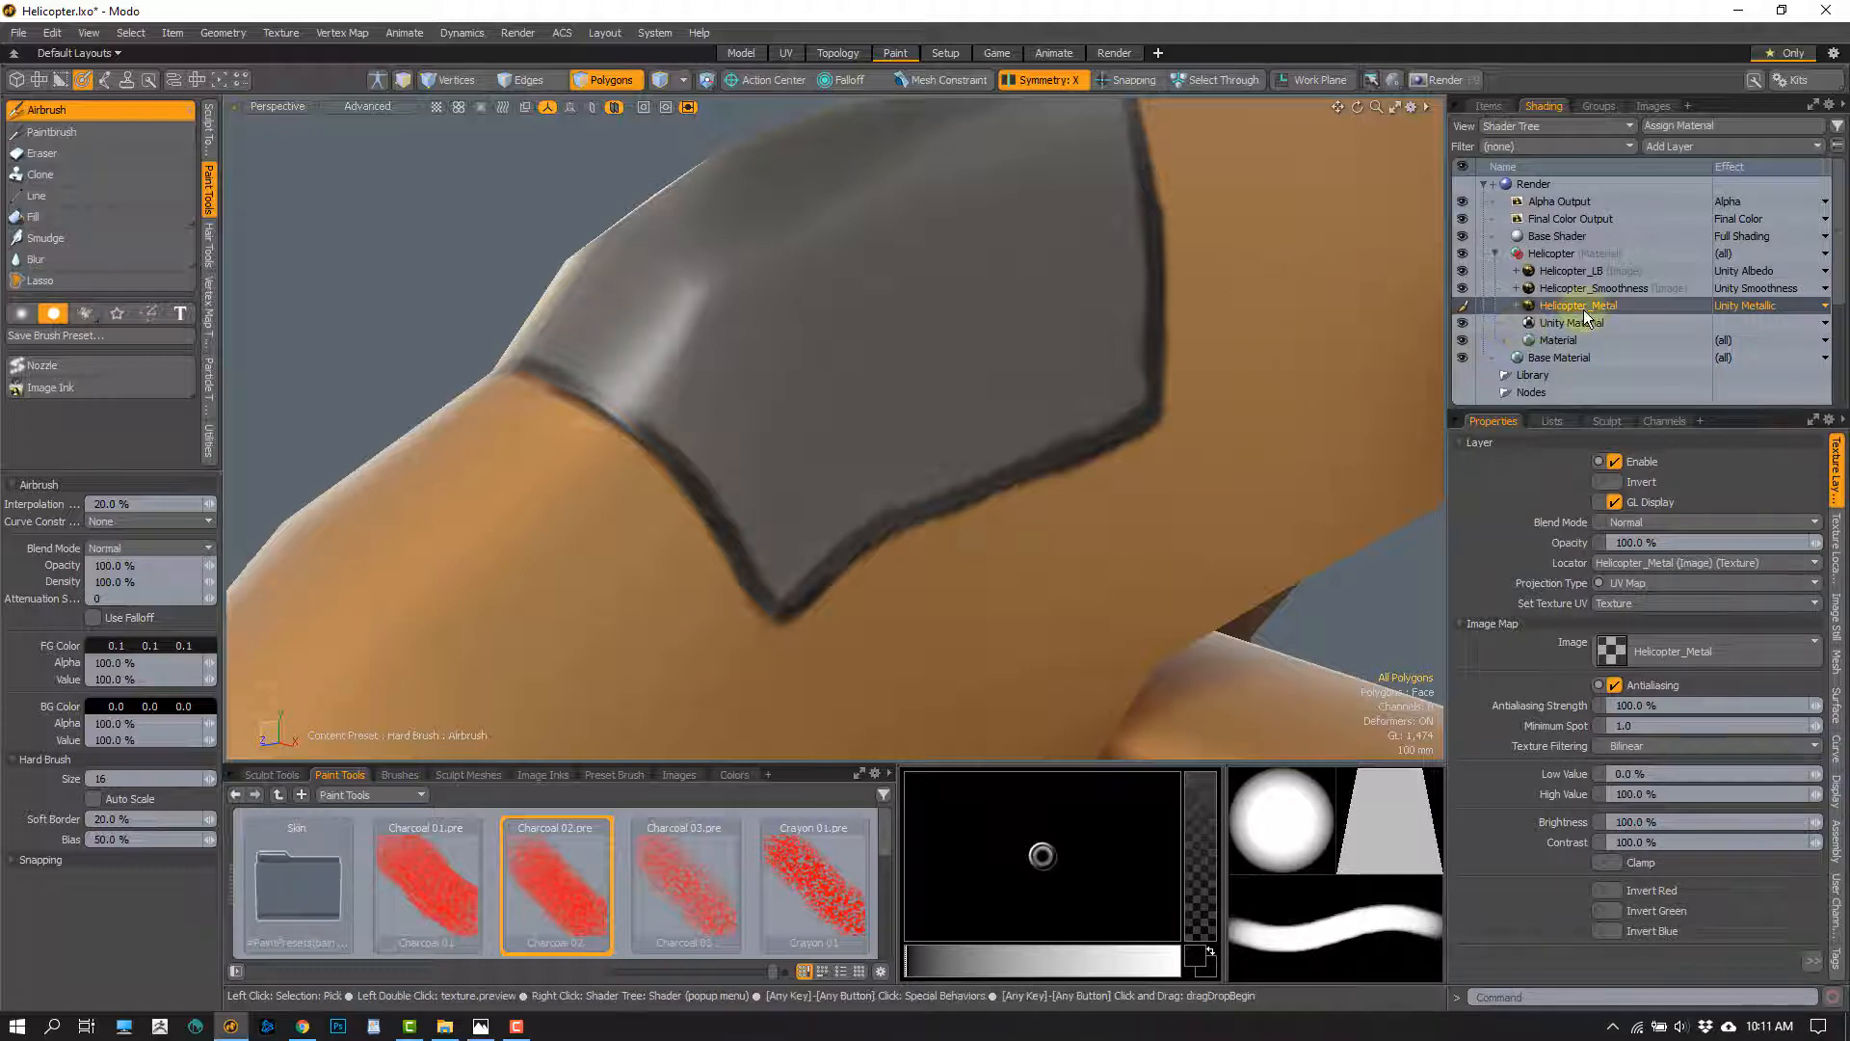
left_click(1581, 324)
left_click(1578, 305)
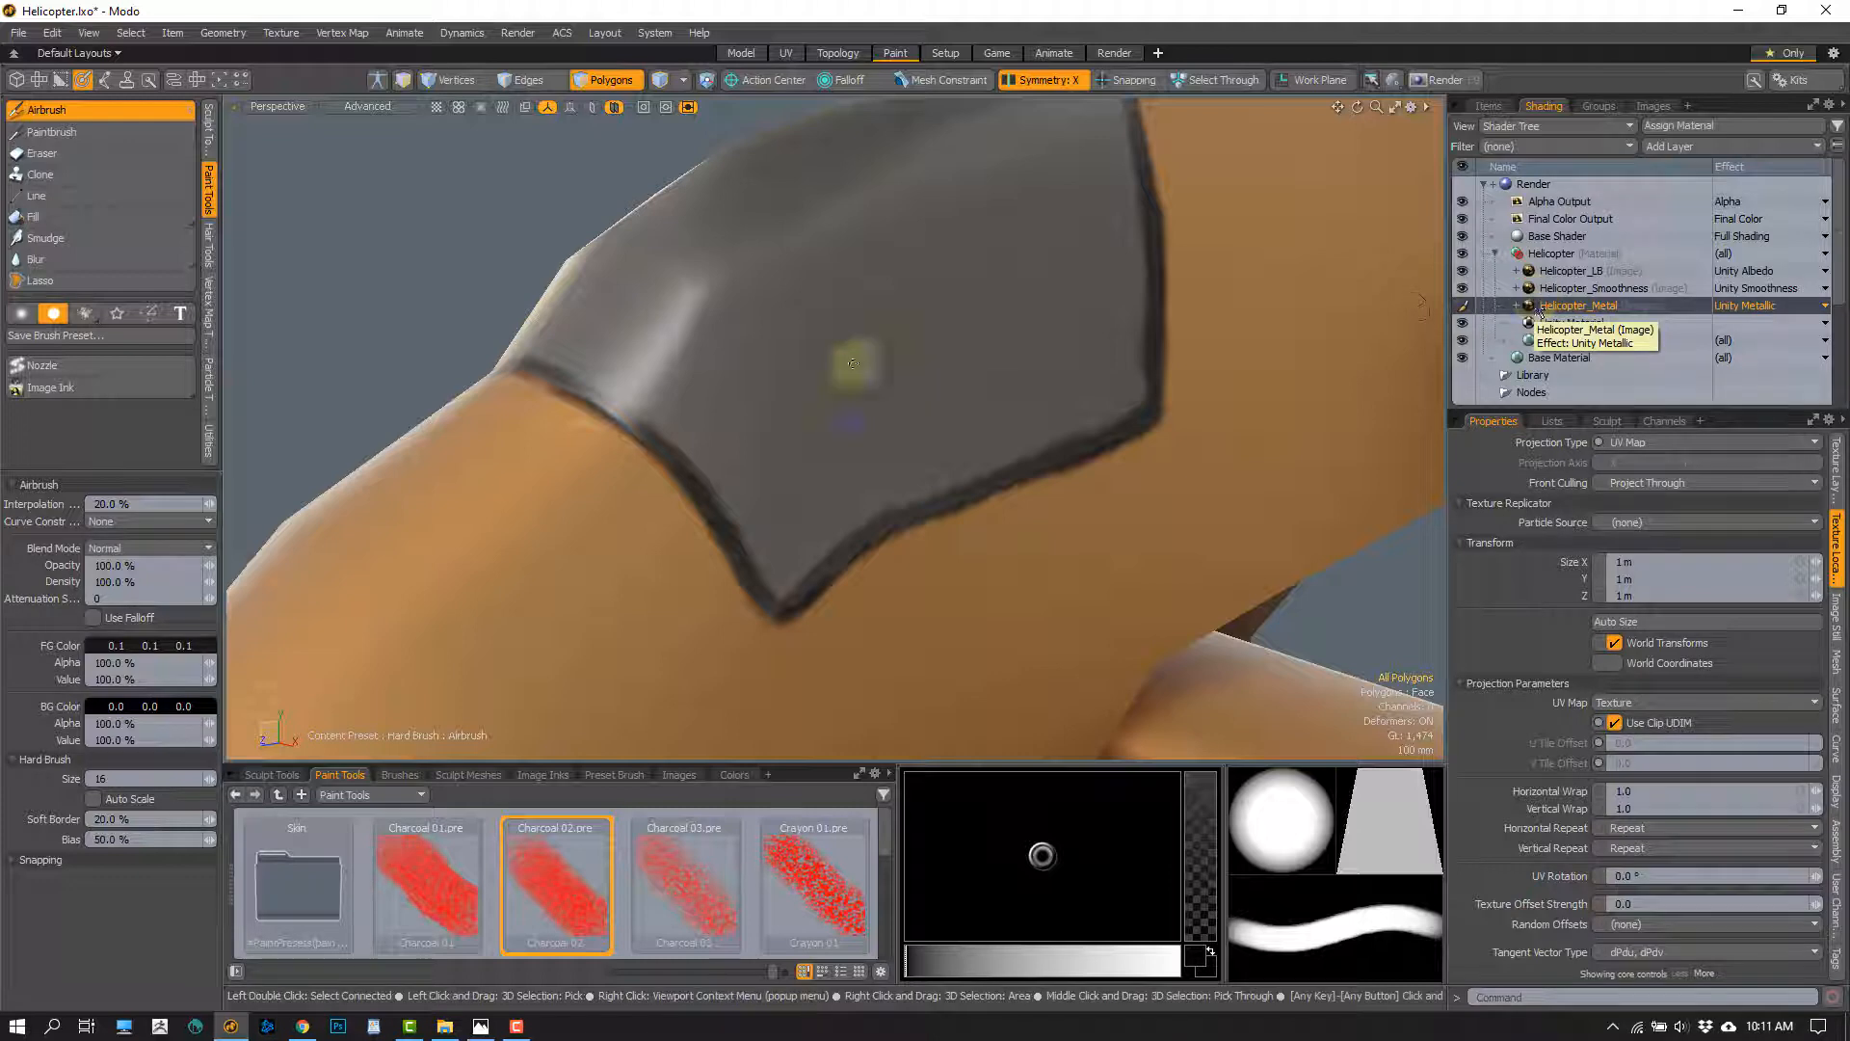
left_click_drag(826, 392, 564, 377, "alt")
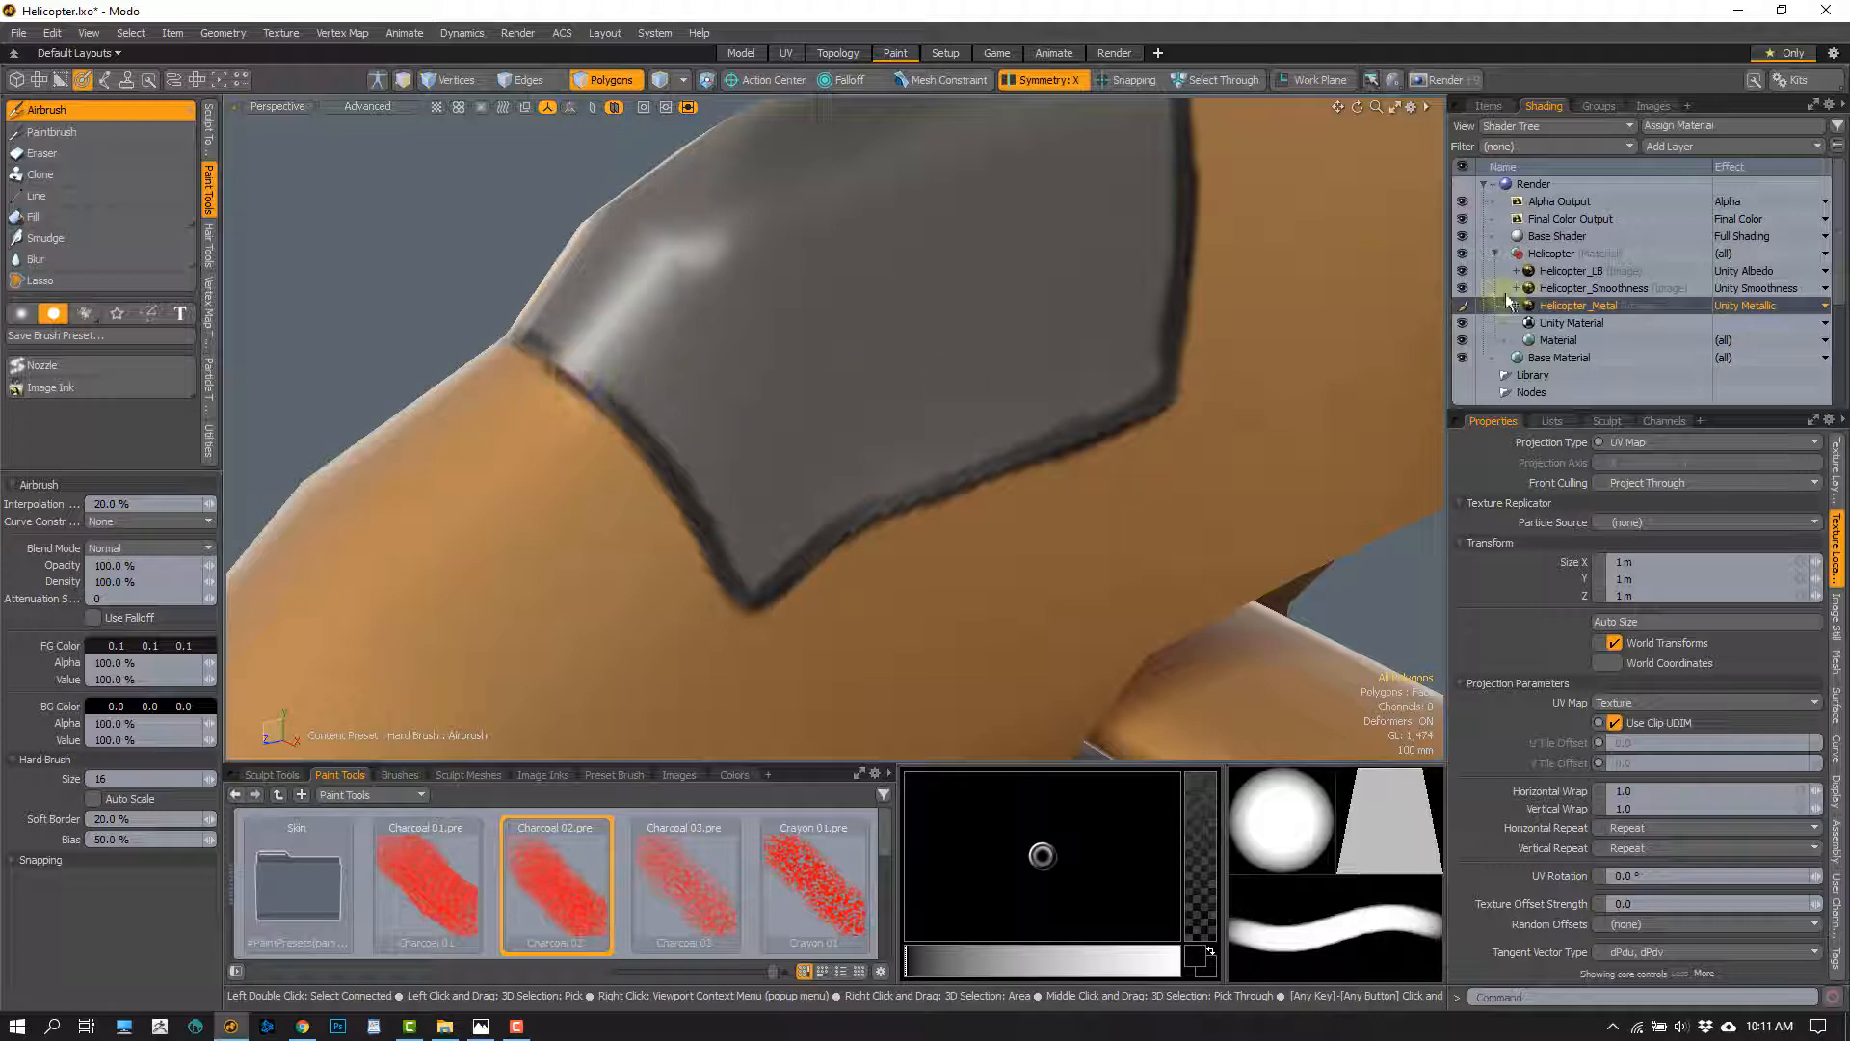
Make Helicopter_Smoothness the paint layer, with foreground colour 0.5, 0.5, 0.5 and brush size 20
left_click(1574, 290)
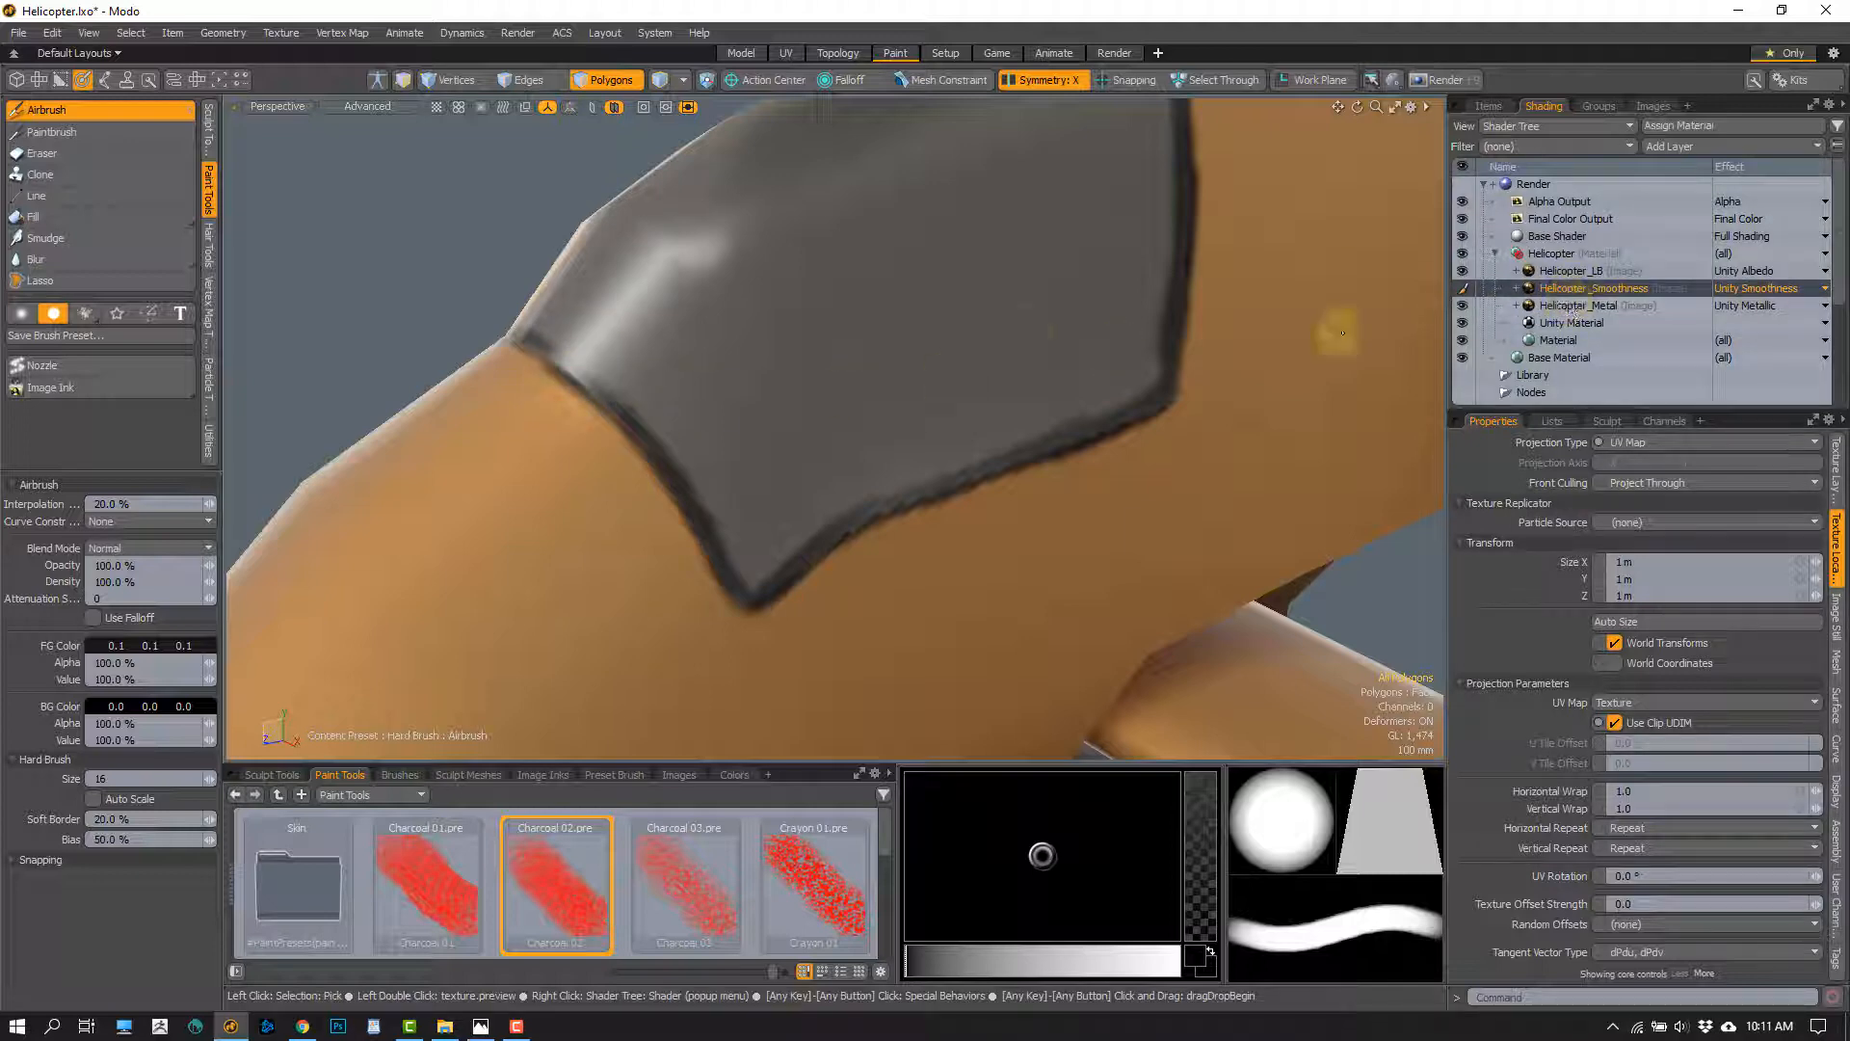
left_click_drag(151, 646, 172, 645, "ctrl")
left_click_drag(619, 455, 623, 431, "alt")
scroll(626, 440, "up", 2)
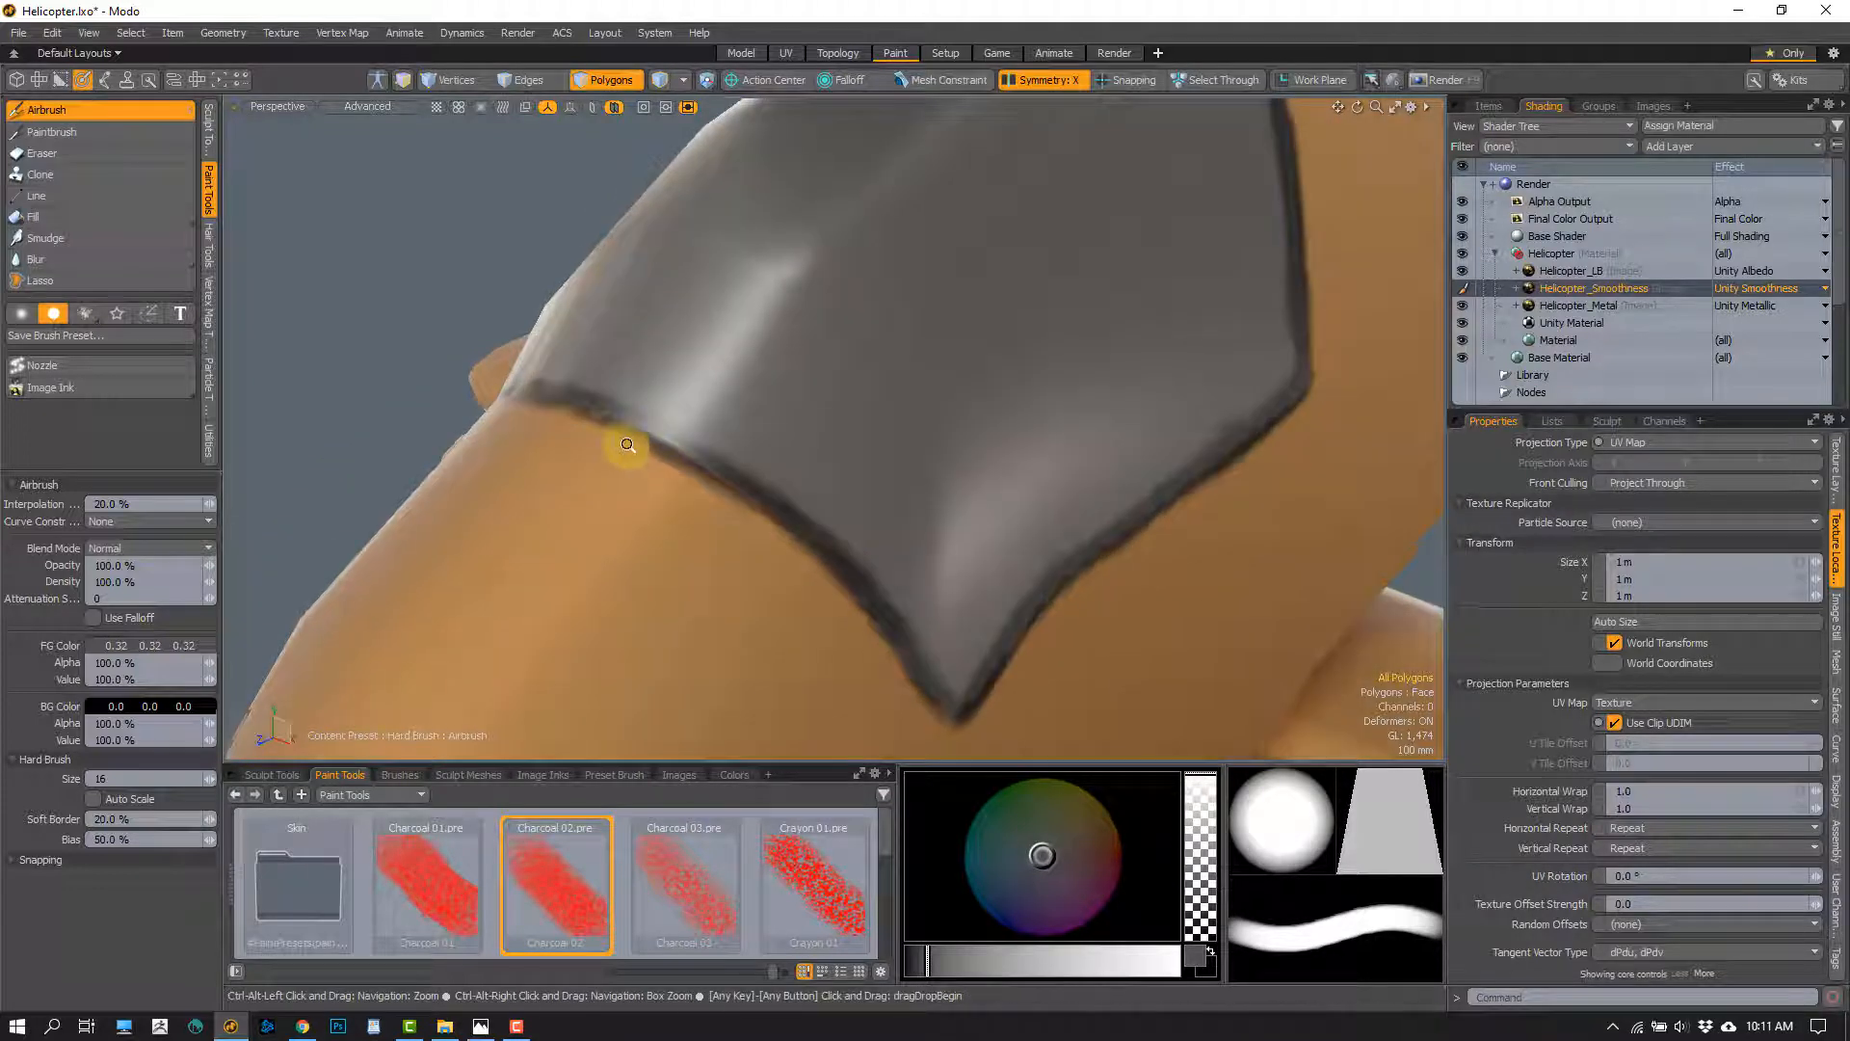
right_click_drag(650, 373, 715, 357)
mouse_move(715, 356)
left_mouse_down("alt")
mouse_move(648, 384)
mouse_move(582, 525)
mouse_move(675, 390)
left_mouse_up("alt")
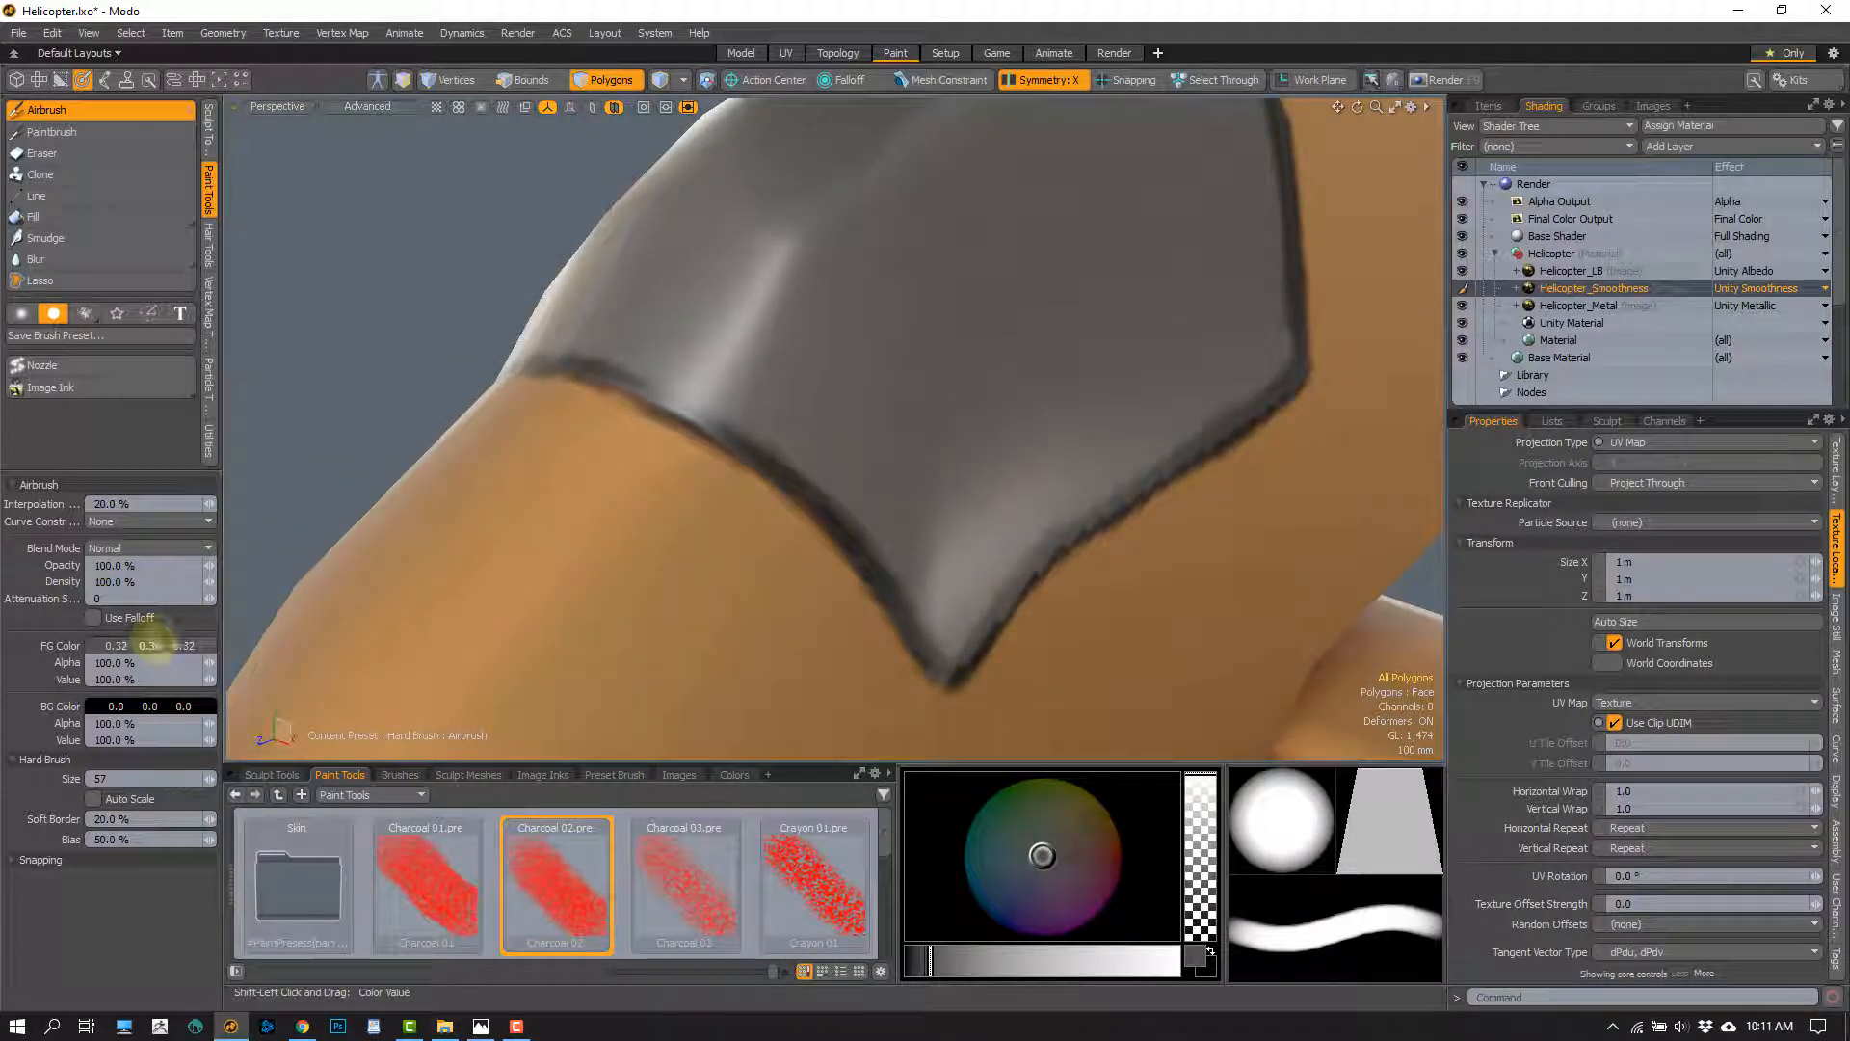
left_click_drag(153, 644, 170, 644, "ctrl")
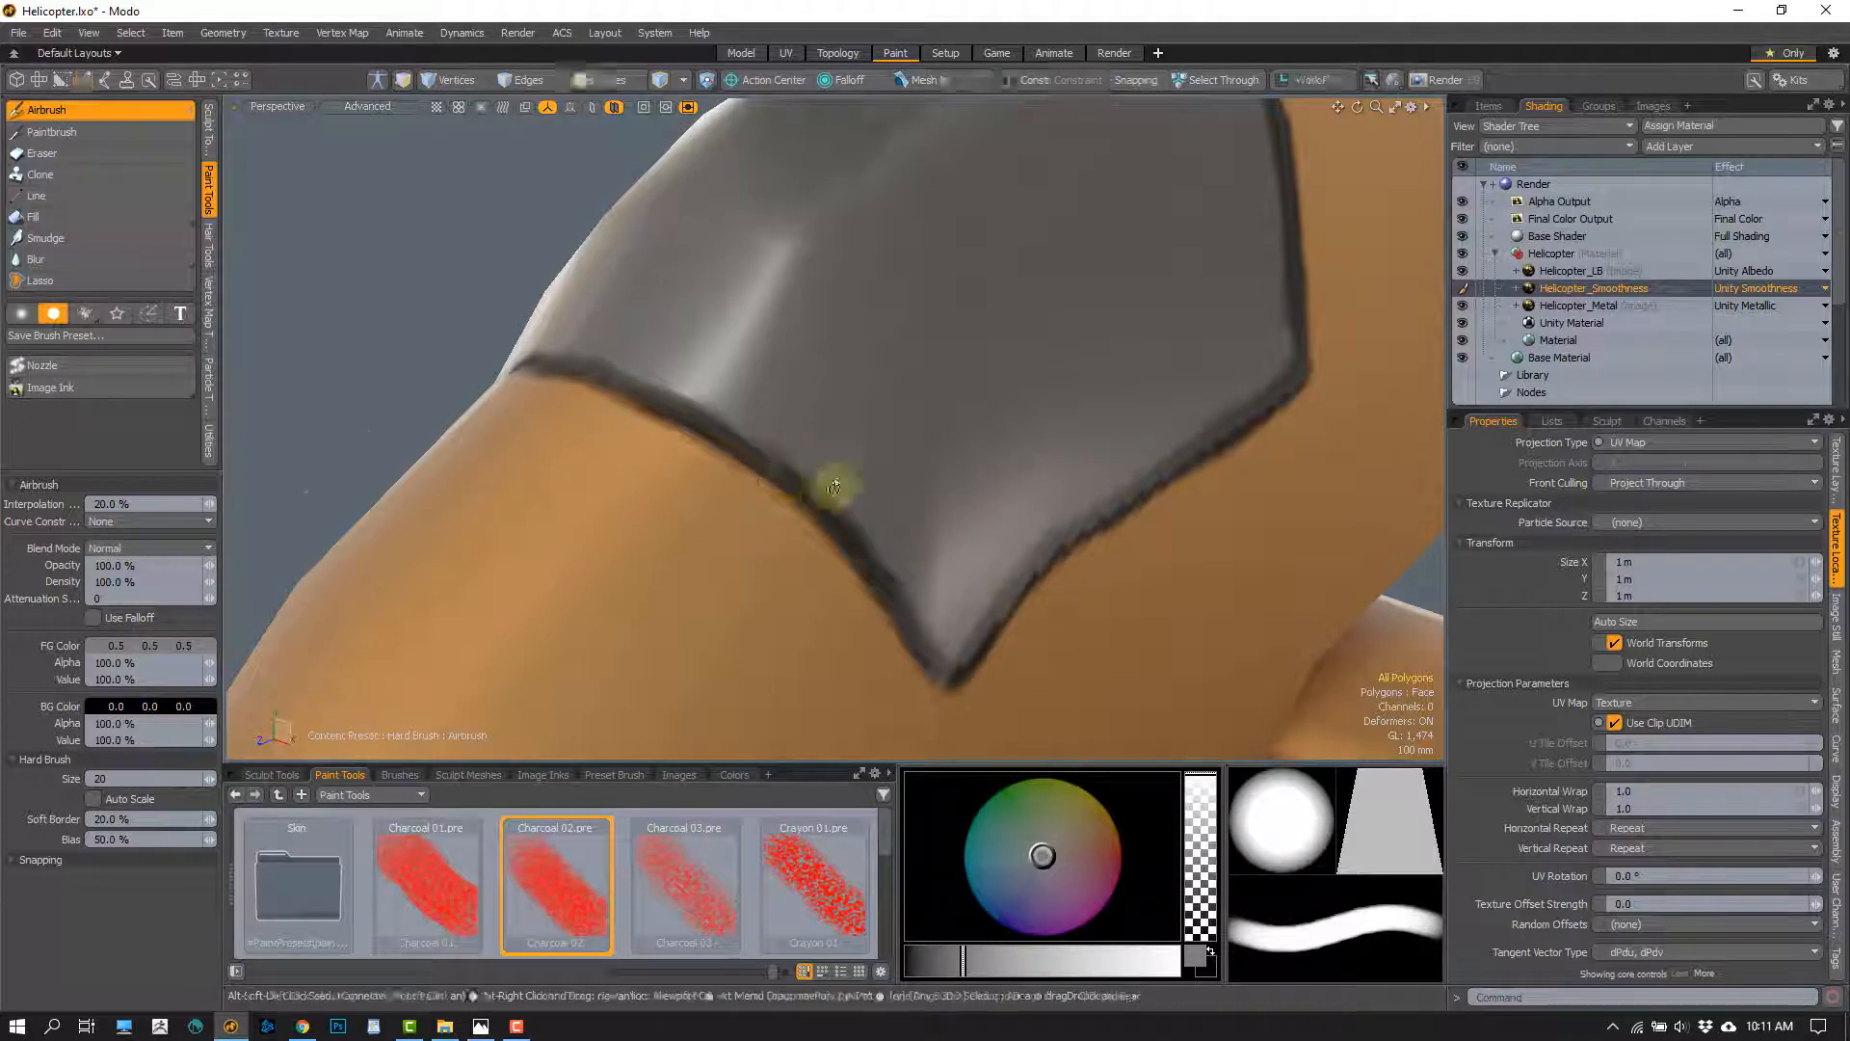
Airbrush the smoothness value over the dark border line along the canopy's front, lower and rear edges
mouse_move(826, 488)
left_mouse_down("alt")
mouse_move(686, 413)
mouse_move(563, 306)
mouse_move(661, 418)
left_mouse_up("alt")
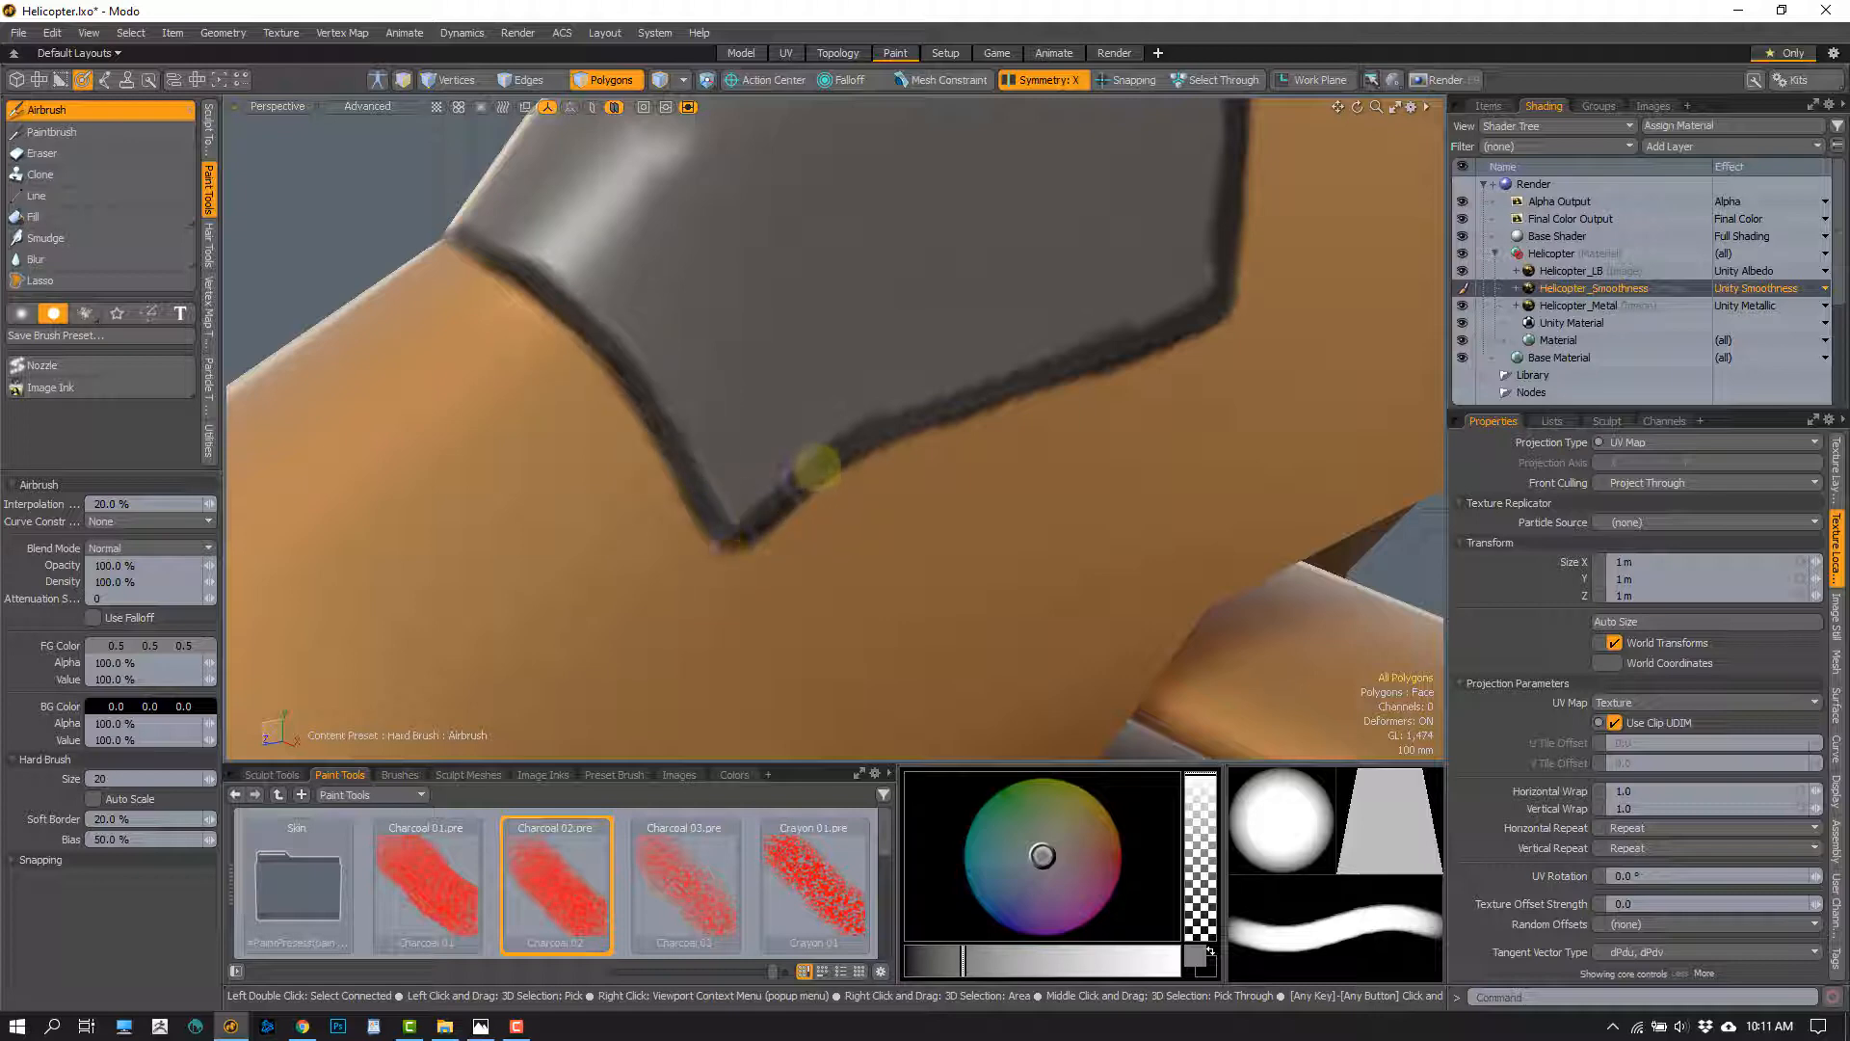
mouse_move(817, 466)
left_mouse_down()
mouse_move(900, 414)
mouse_move(1170, 325)
left_mouse_up()
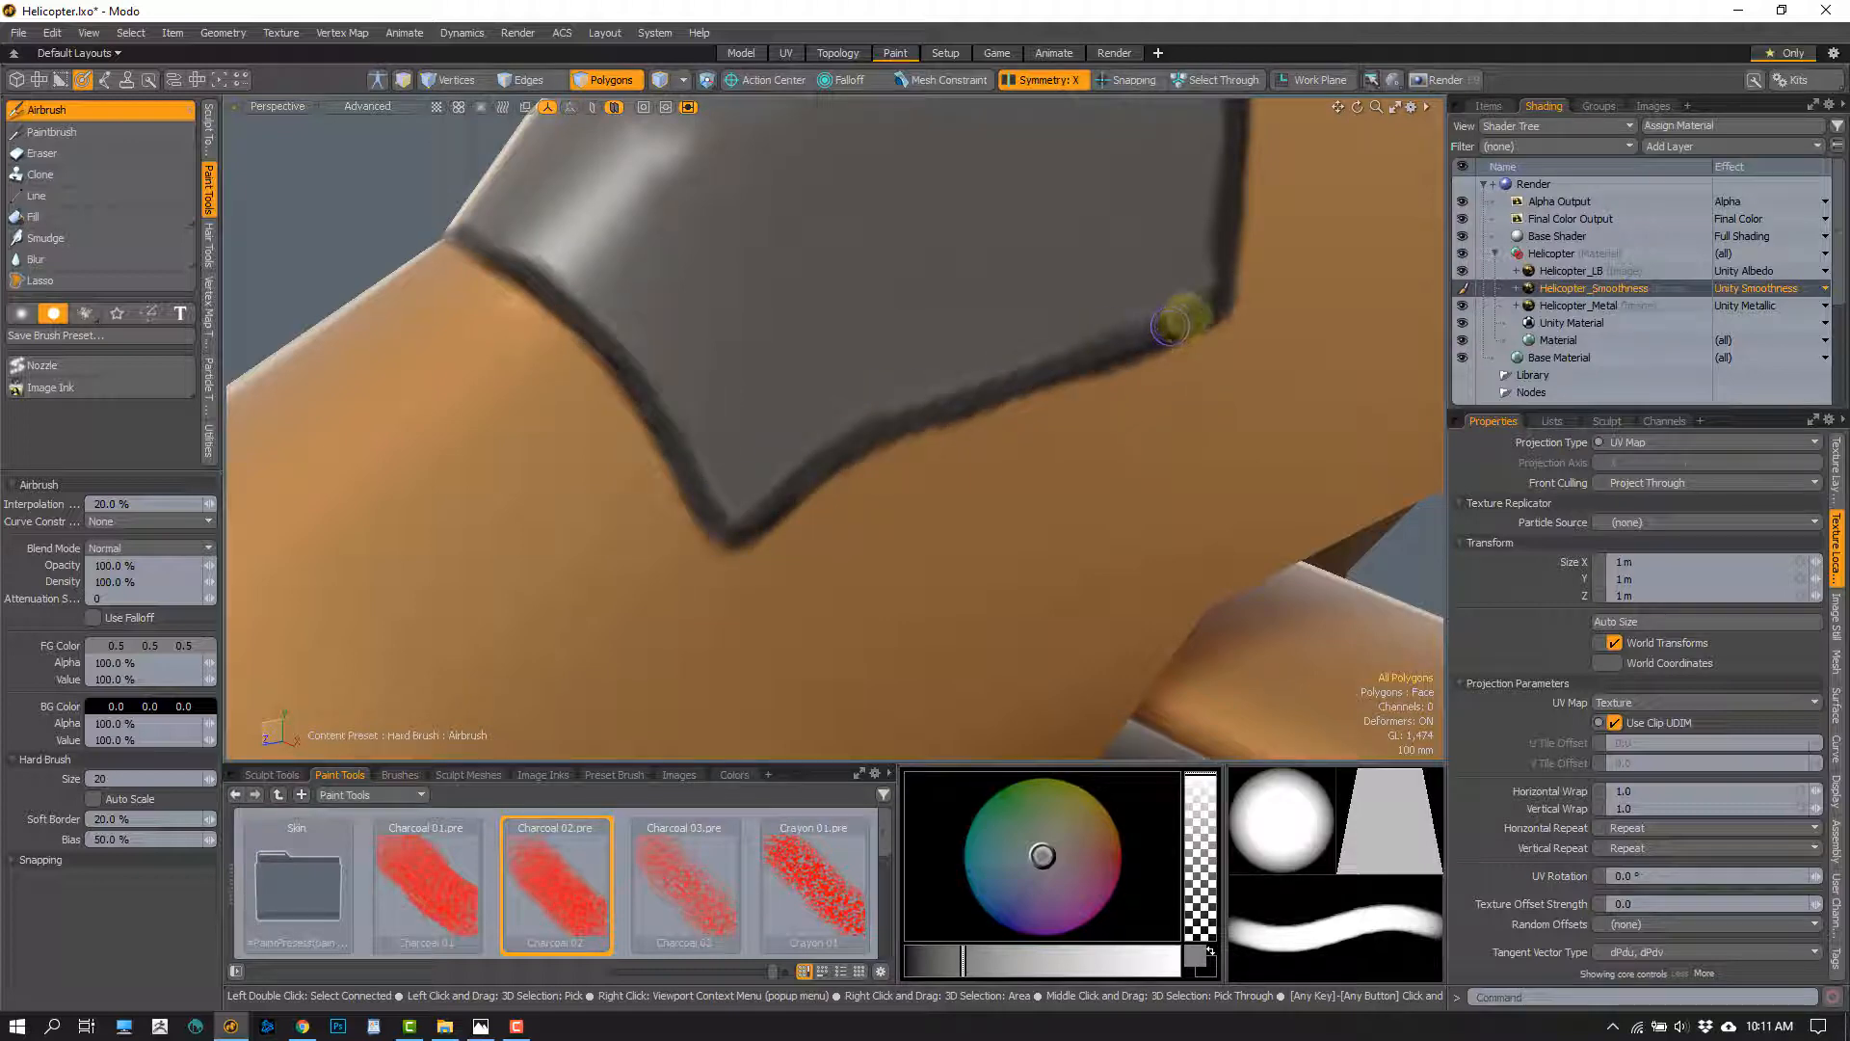
mouse_move(1128, 392)
left_mouse_down("alt")
mouse_move(887, 508)
mouse_move(937, 549)
mouse_move(845, 651)
mouse_move(927, 357)
mouse_move(922, 500)
mouse_move(948, 385)
left_mouse_up("alt")
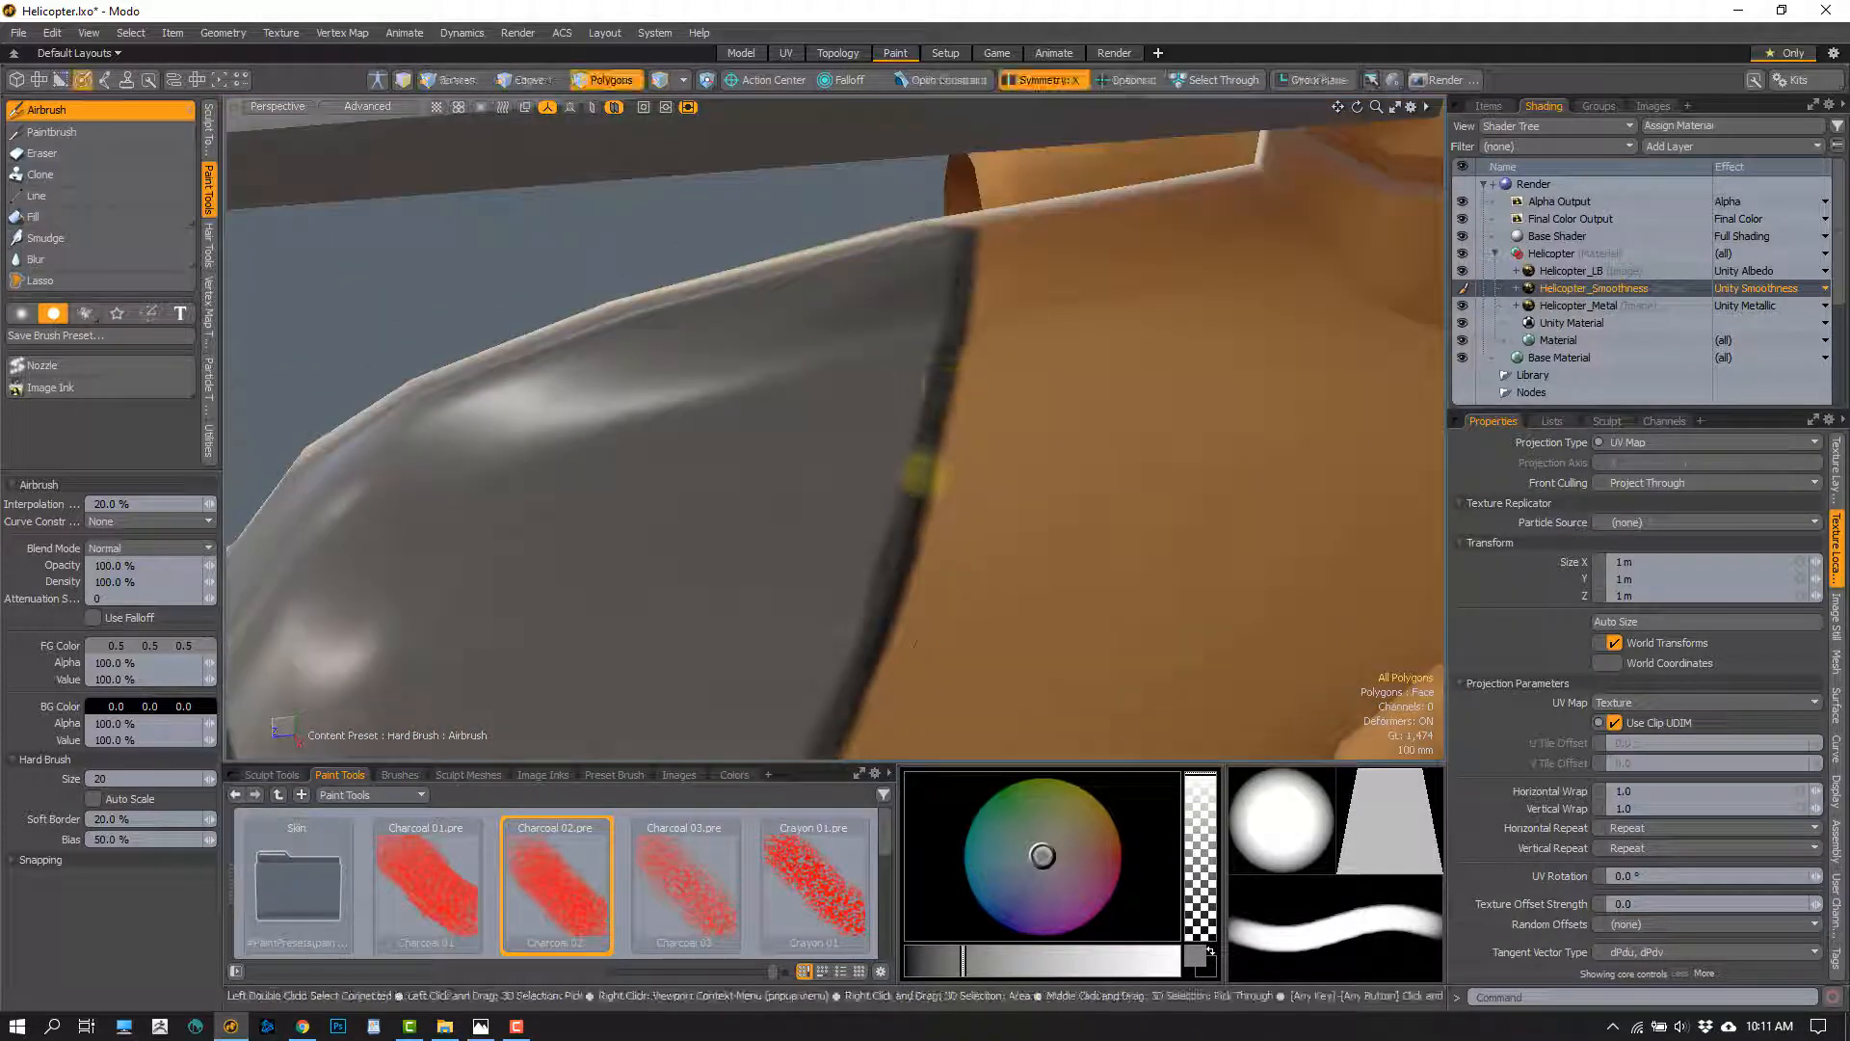
left_click_drag(921, 473, 957, 337)
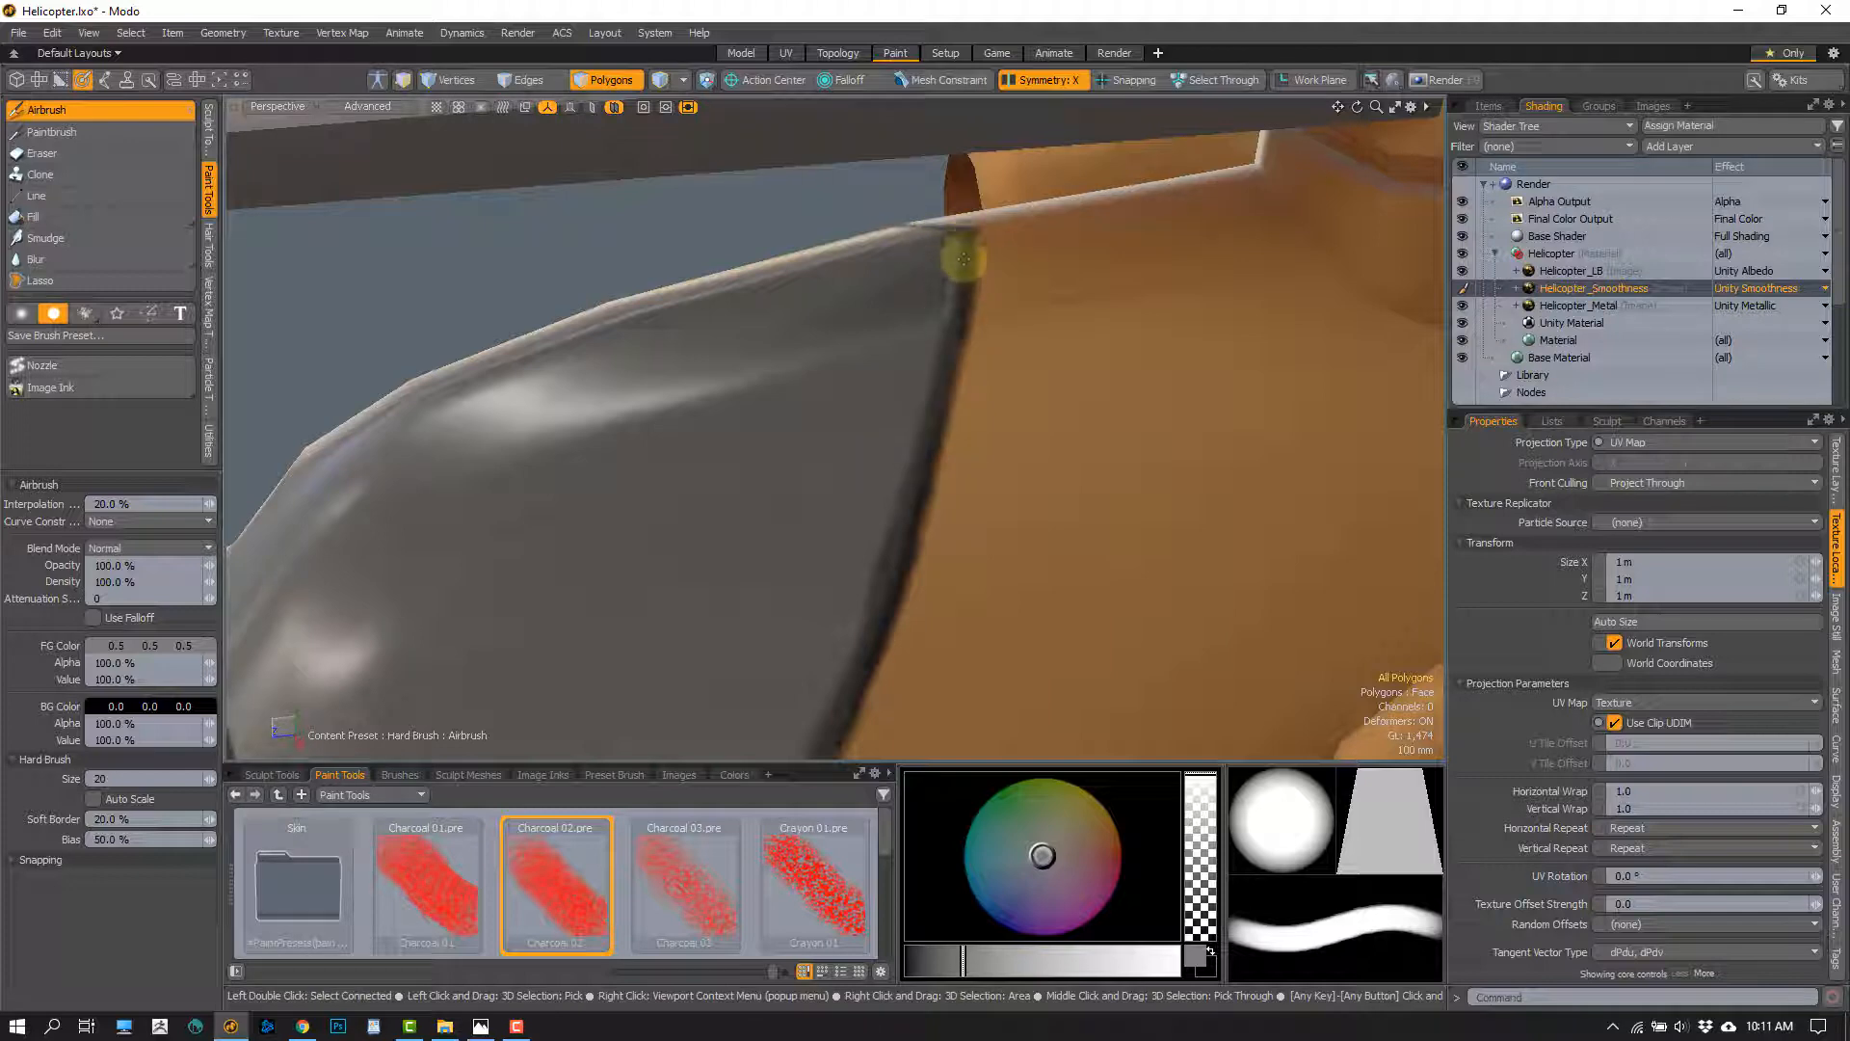
left_click_drag(929, 553, 946, 532, "alt")
mouse_move(978, 319)
left_mouse_down()
mouse_move(908, 614)
mouse_move(1012, 466)
left_mouse_up()
mouse_move(840, 518)
left_mouse_down("alt")
mouse_move(871, 529)
mouse_move(1106, 438)
left_mouse_up("alt")
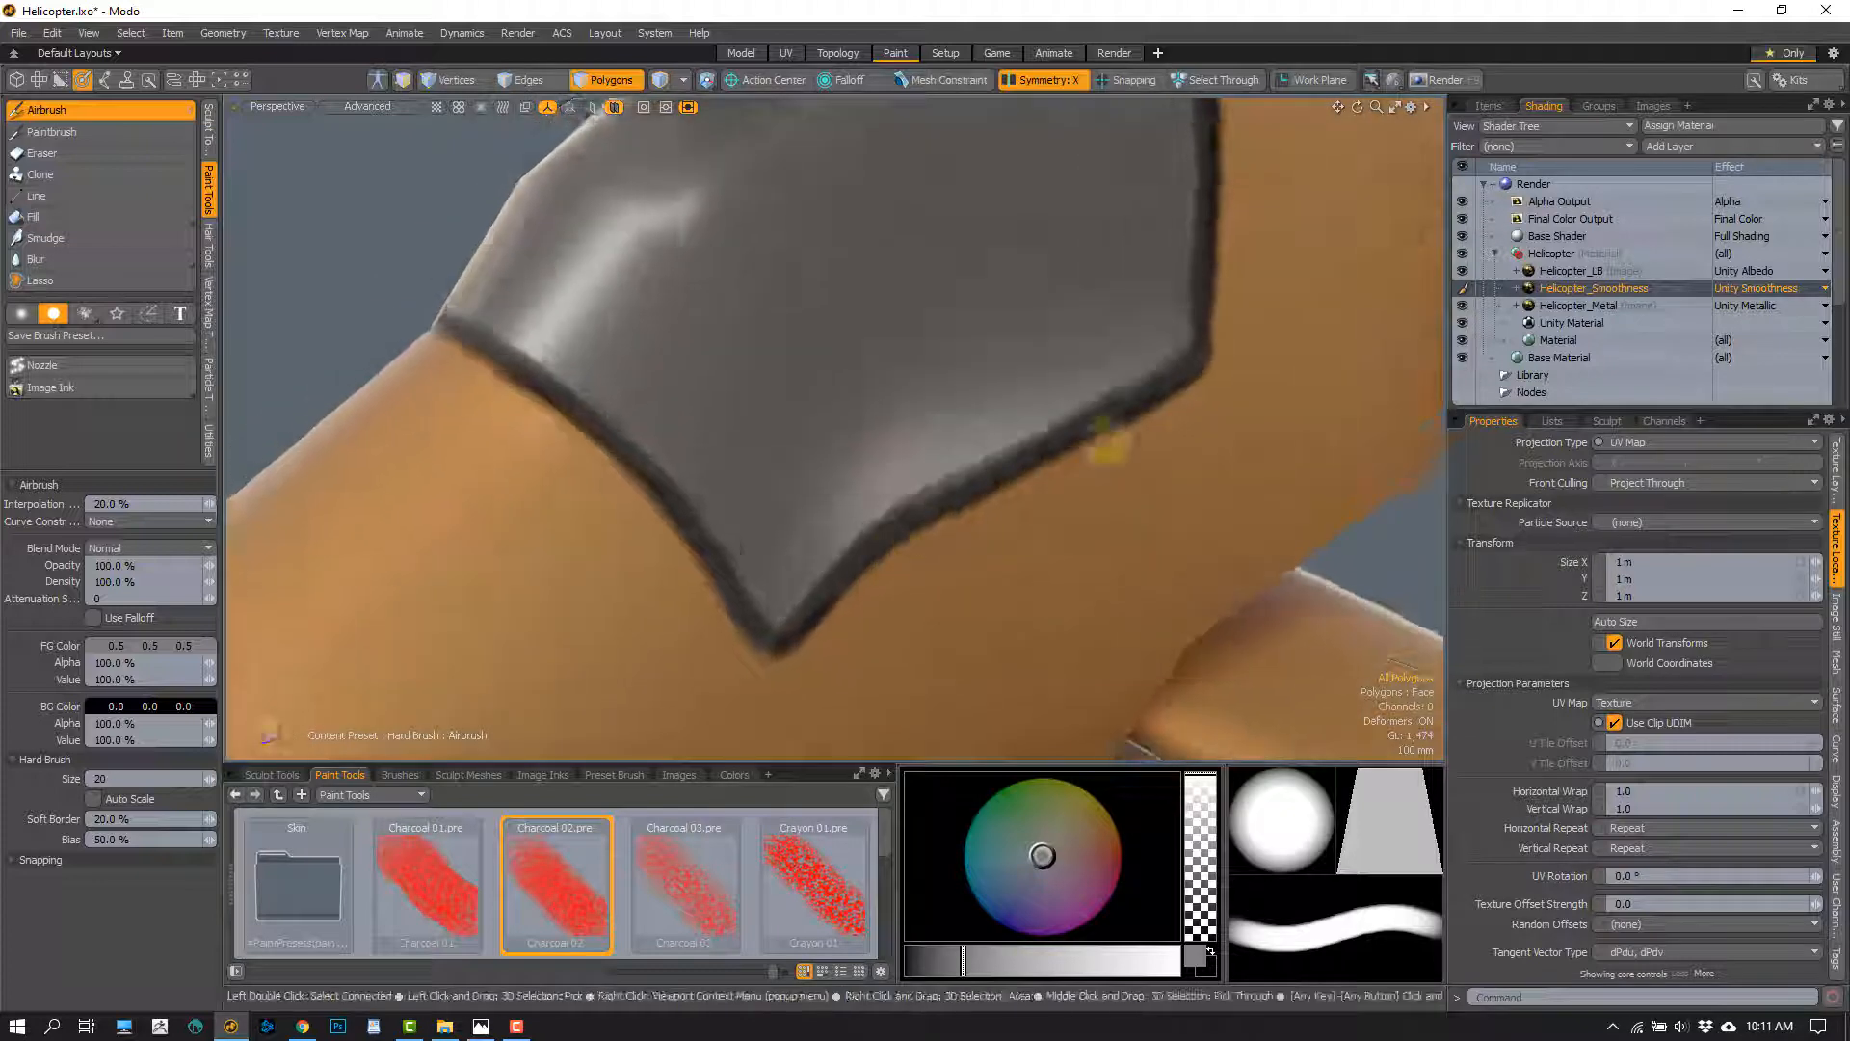
Make Helicopter_Metal the paint layer and set the foreground colour to 0.0, 0.0, 0.0
left_click(1592, 307)
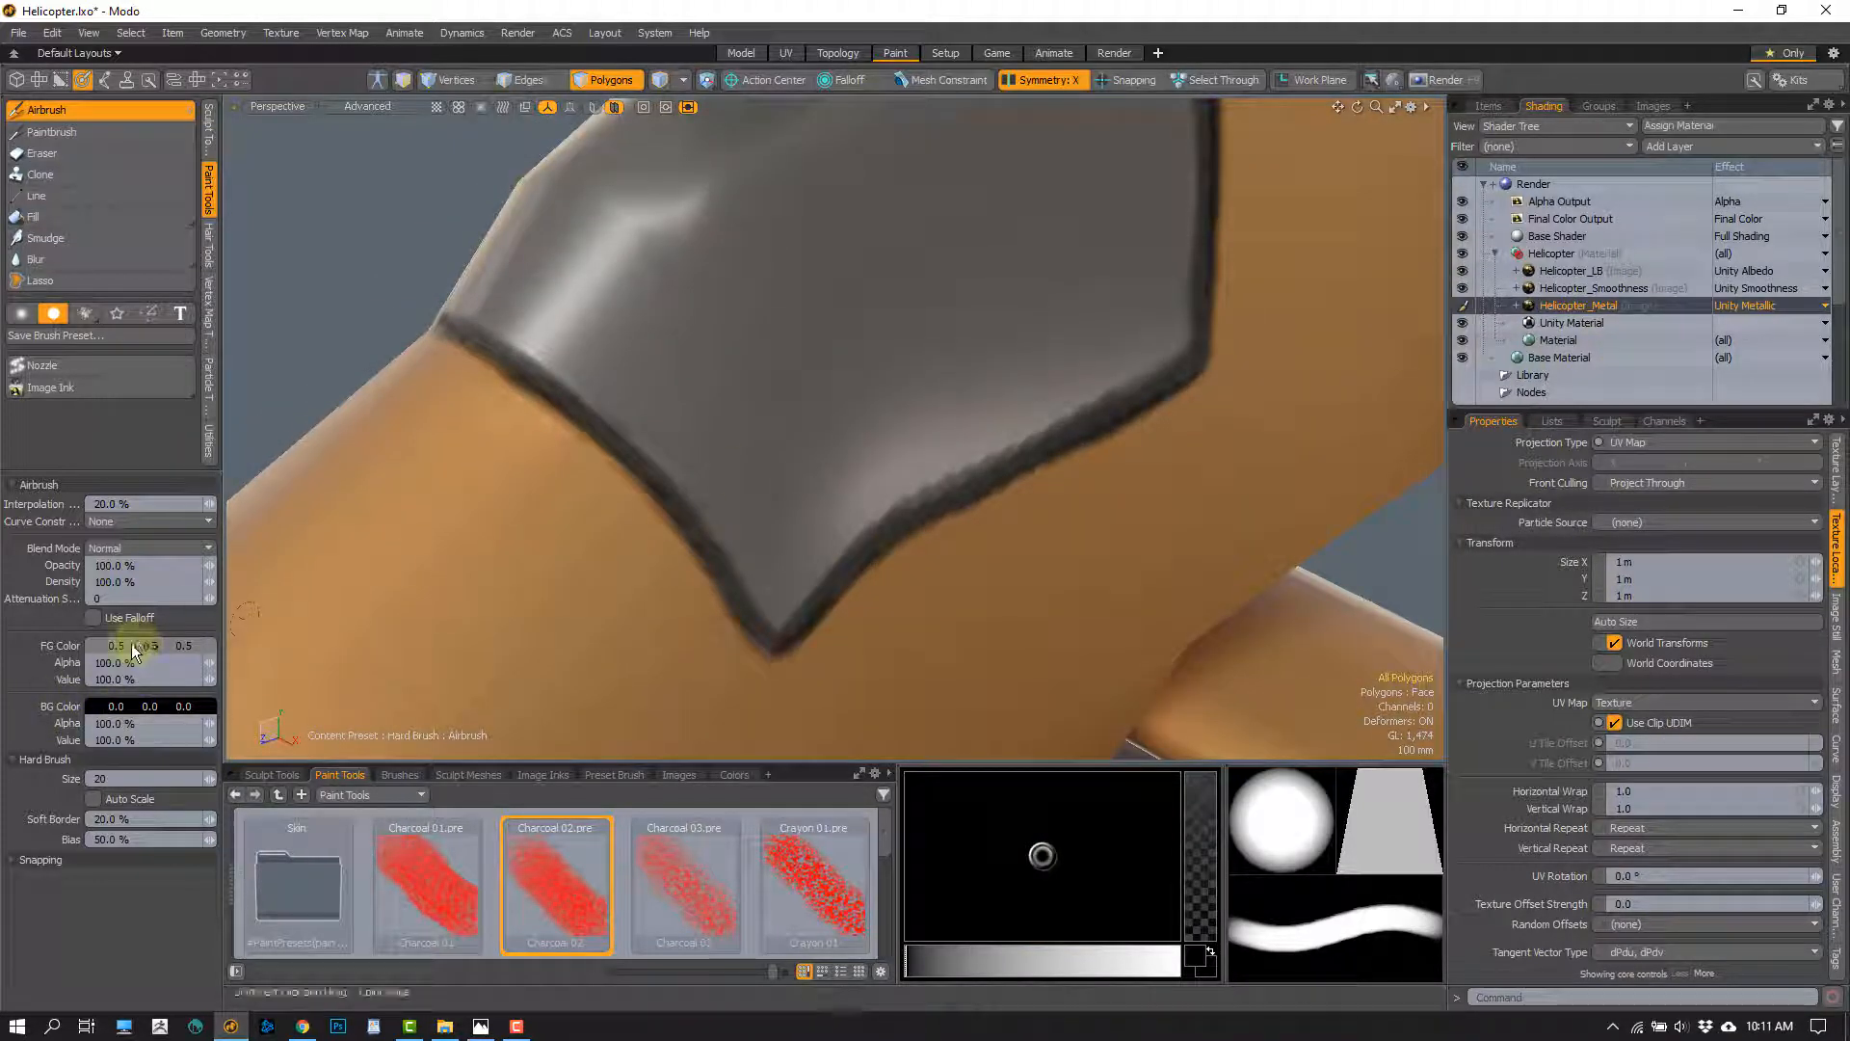
left_click_drag(132, 645, 338, 640)
left_click_drag(165, 646, 14, 698)
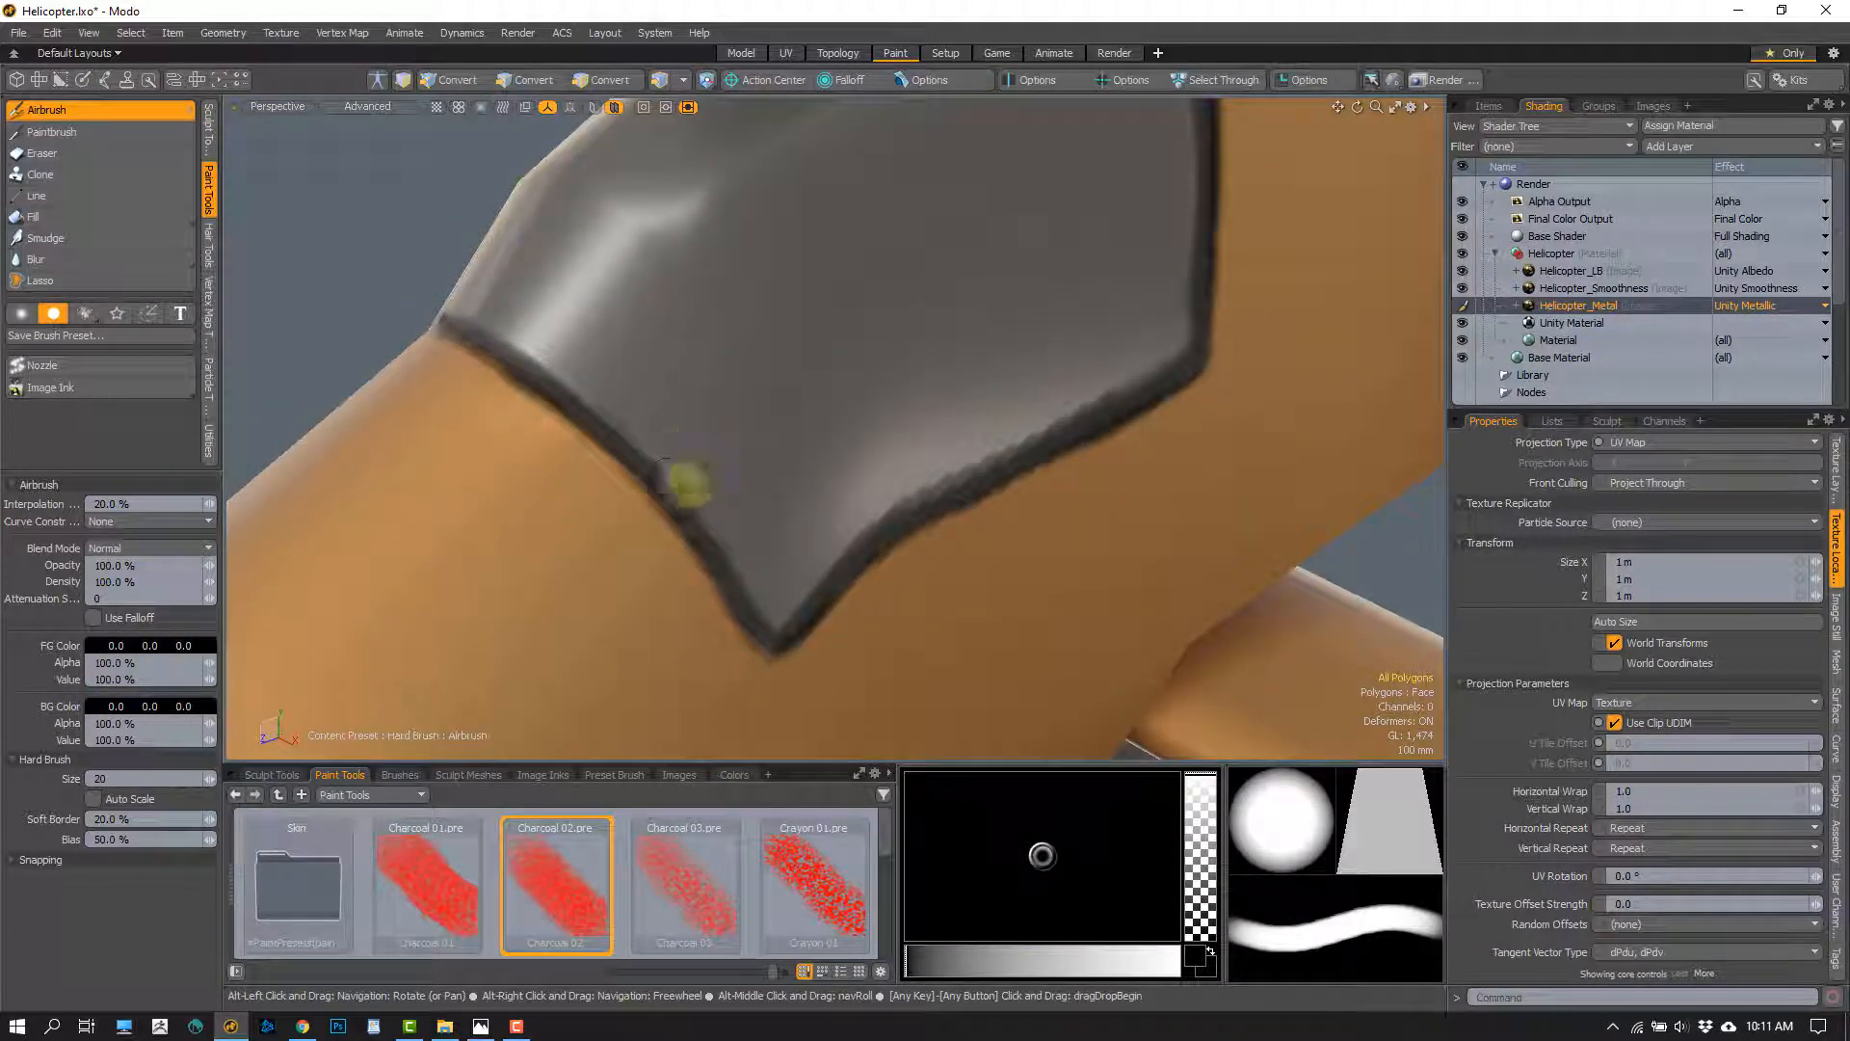
Airbrush the black metallic value over the dark border line along the canopy's front, lower and rear edges
left_click_drag(686, 484, 578, 392, "alt")
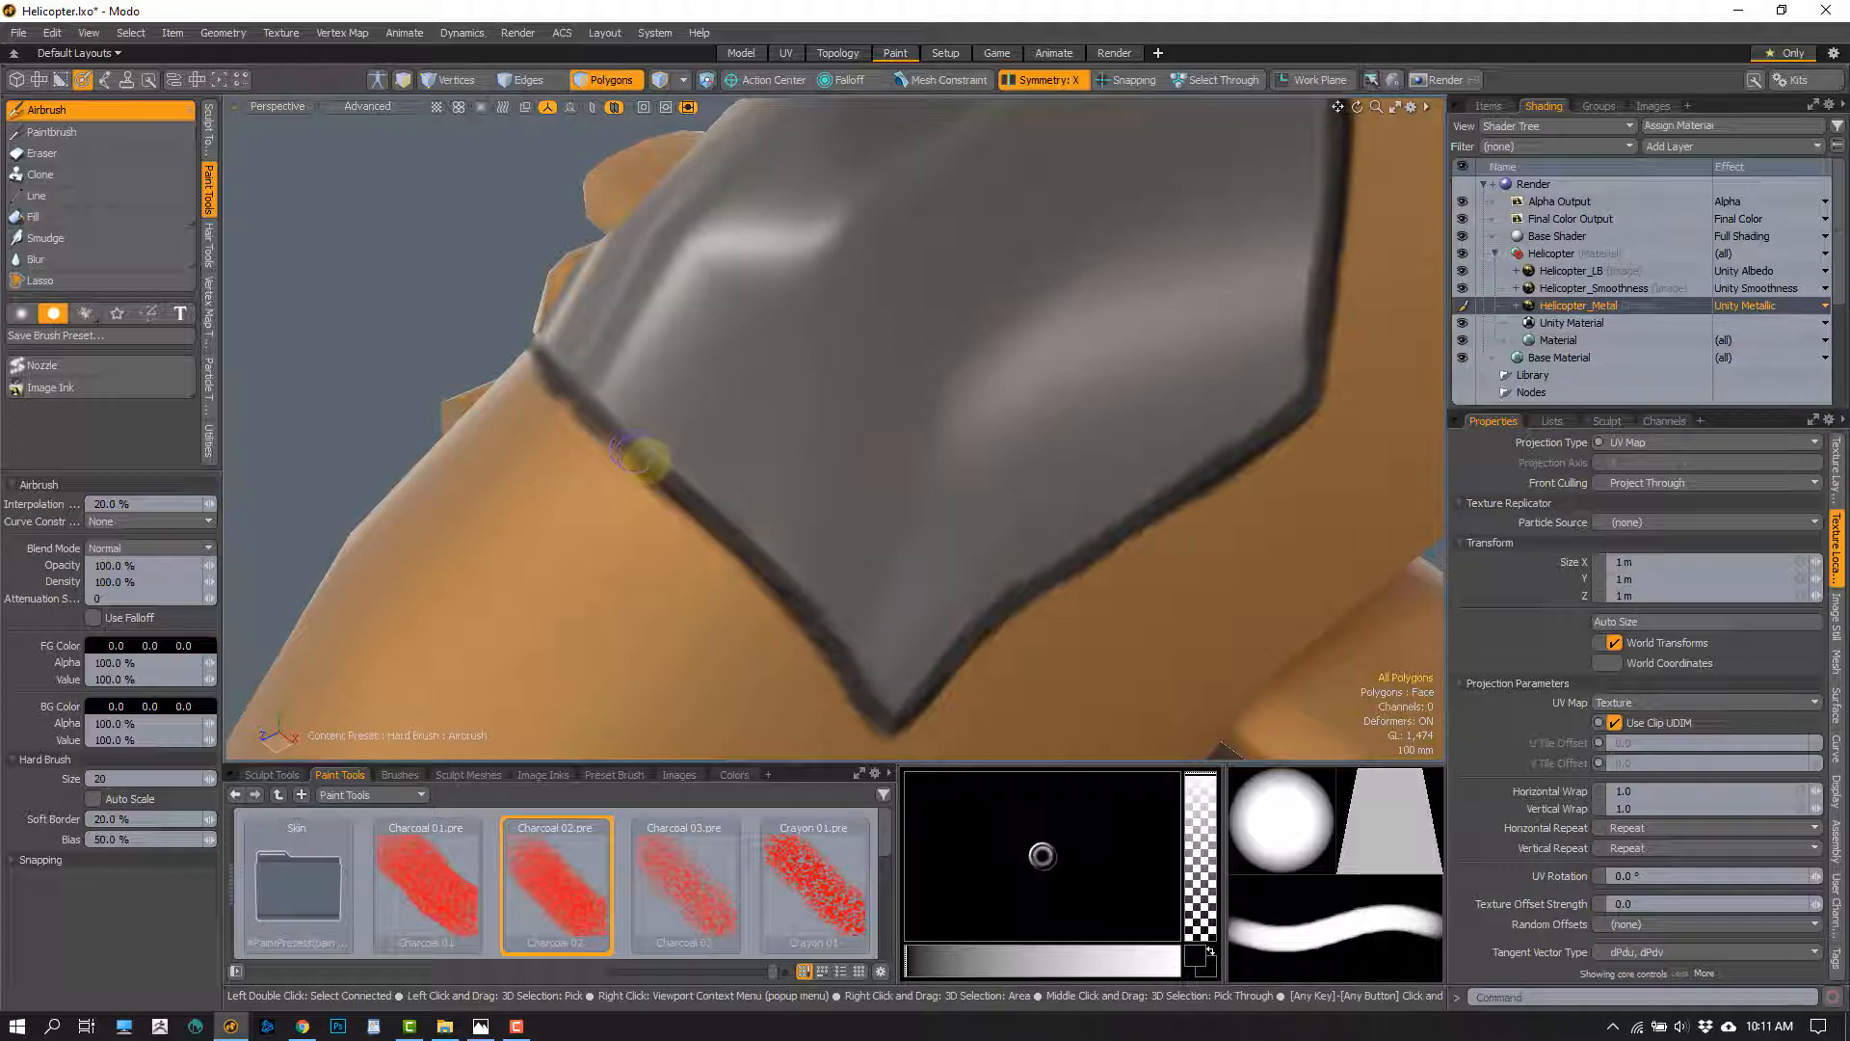
left_click_drag(706, 506, 529, 314, "alt")
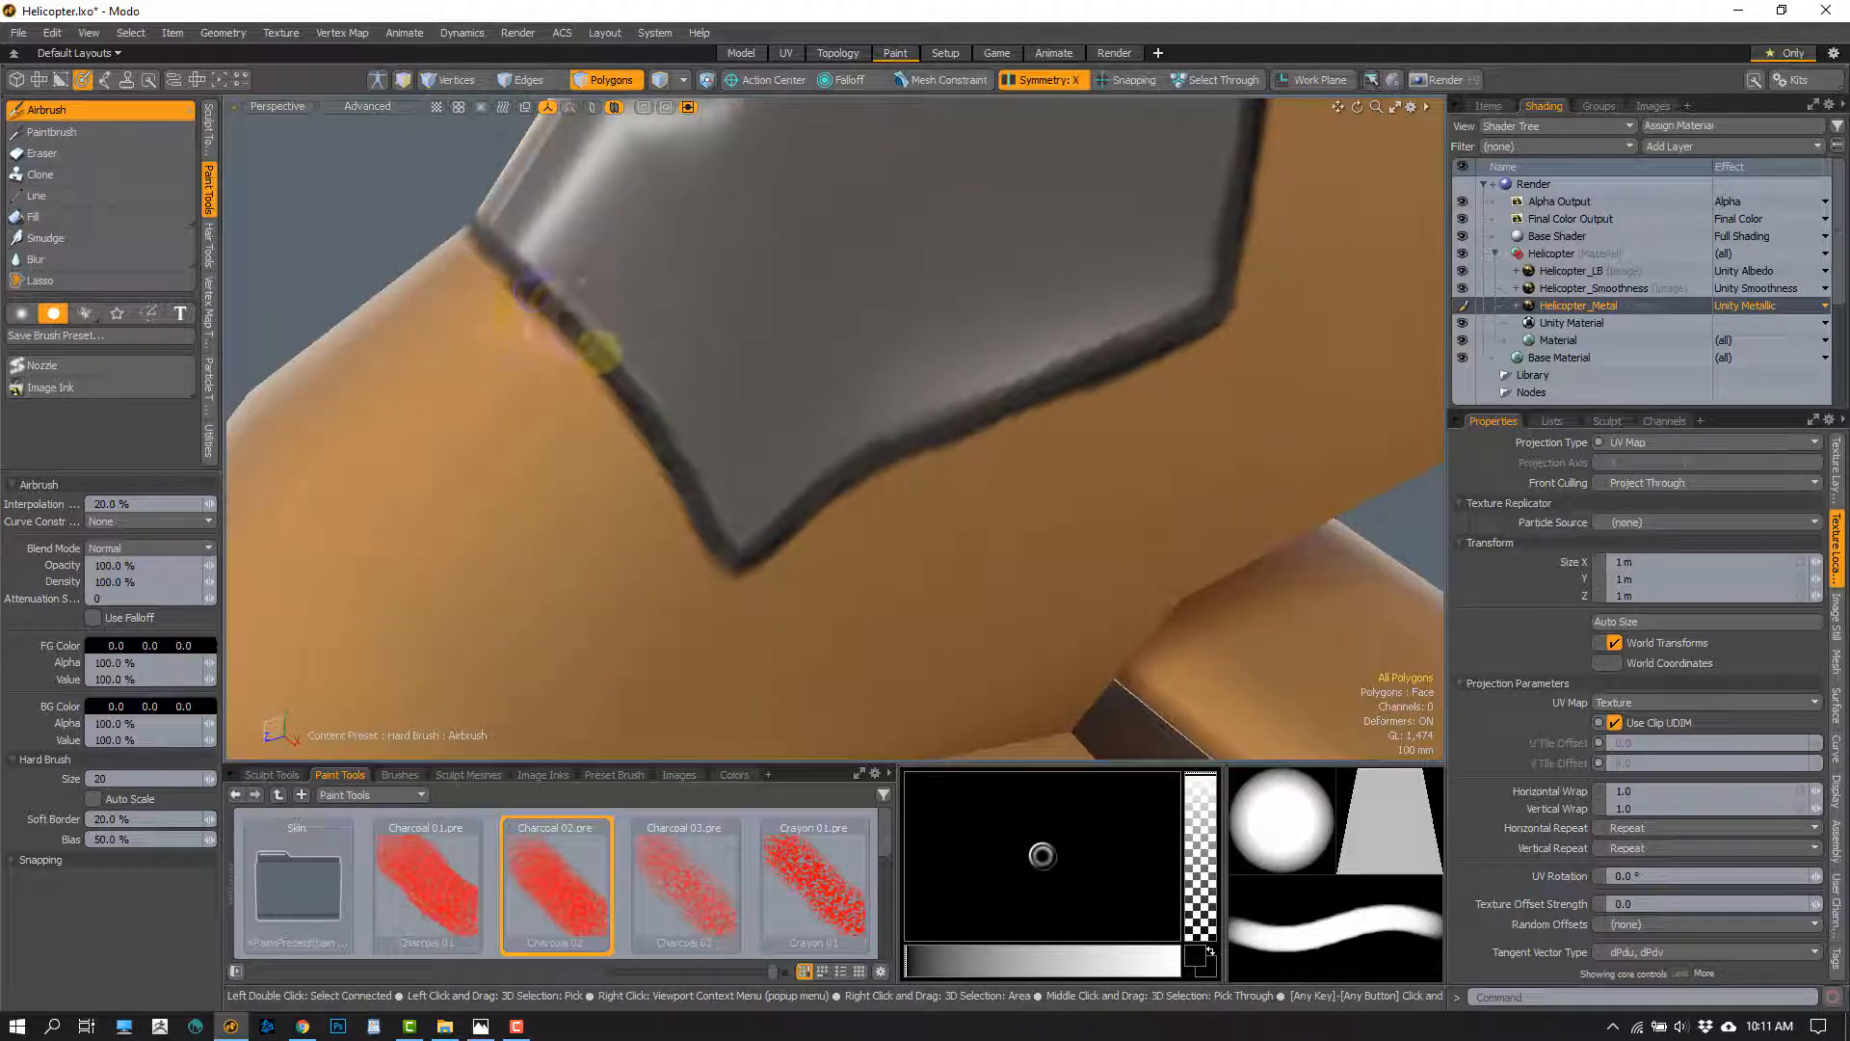
left_click_drag(617, 375, 665, 437)
mouse_move(715, 535)
left_mouse_down()
mouse_move(736, 563)
mouse_move(762, 482)
left_mouse_up()
mouse_move(651, 439)
left_mouse_down()
mouse_move(774, 383)
mouse_move(1156, 273)
mouse_move(875, 518)
mouse_move(990, 278)
left_mouse_up()
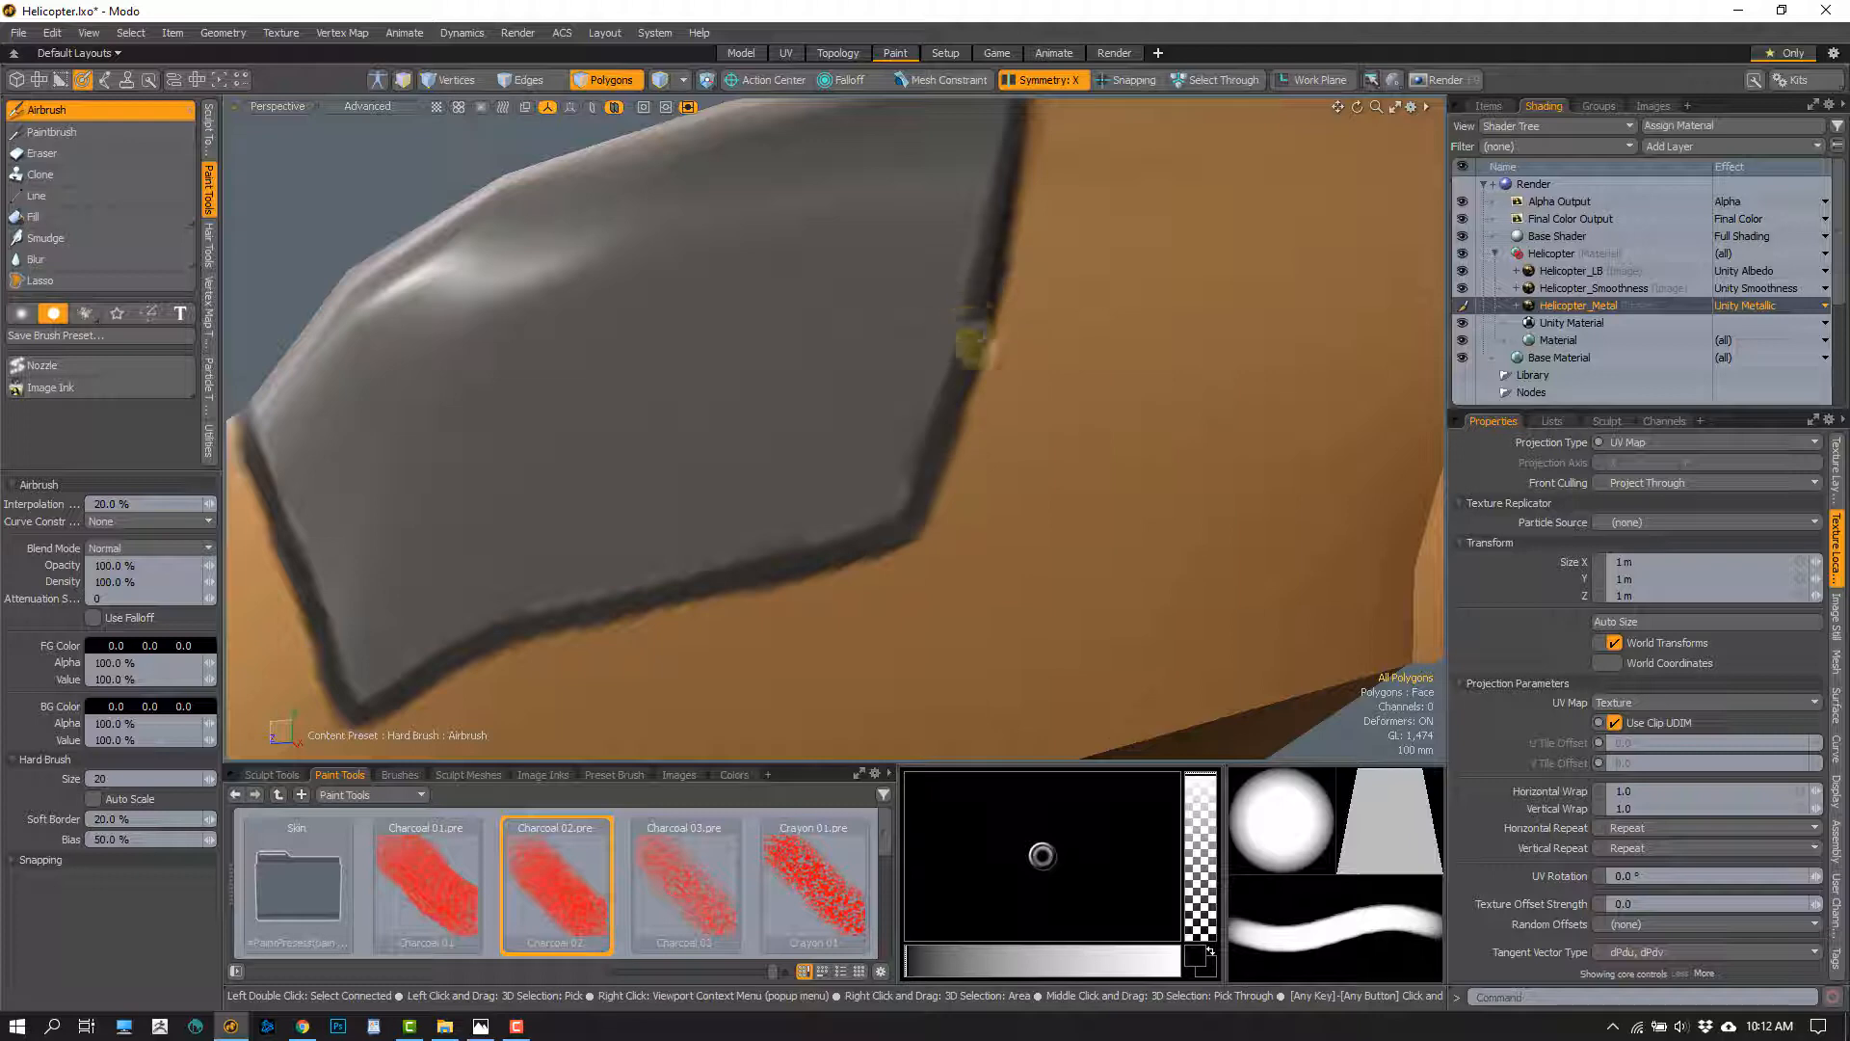
mouse_move(978, 344)
left_mouse_down("alt")
mouse_move(945, 438)
mouse_move(977, 409)
mouse_move(1002, 296)
left_mouse_up("alt")
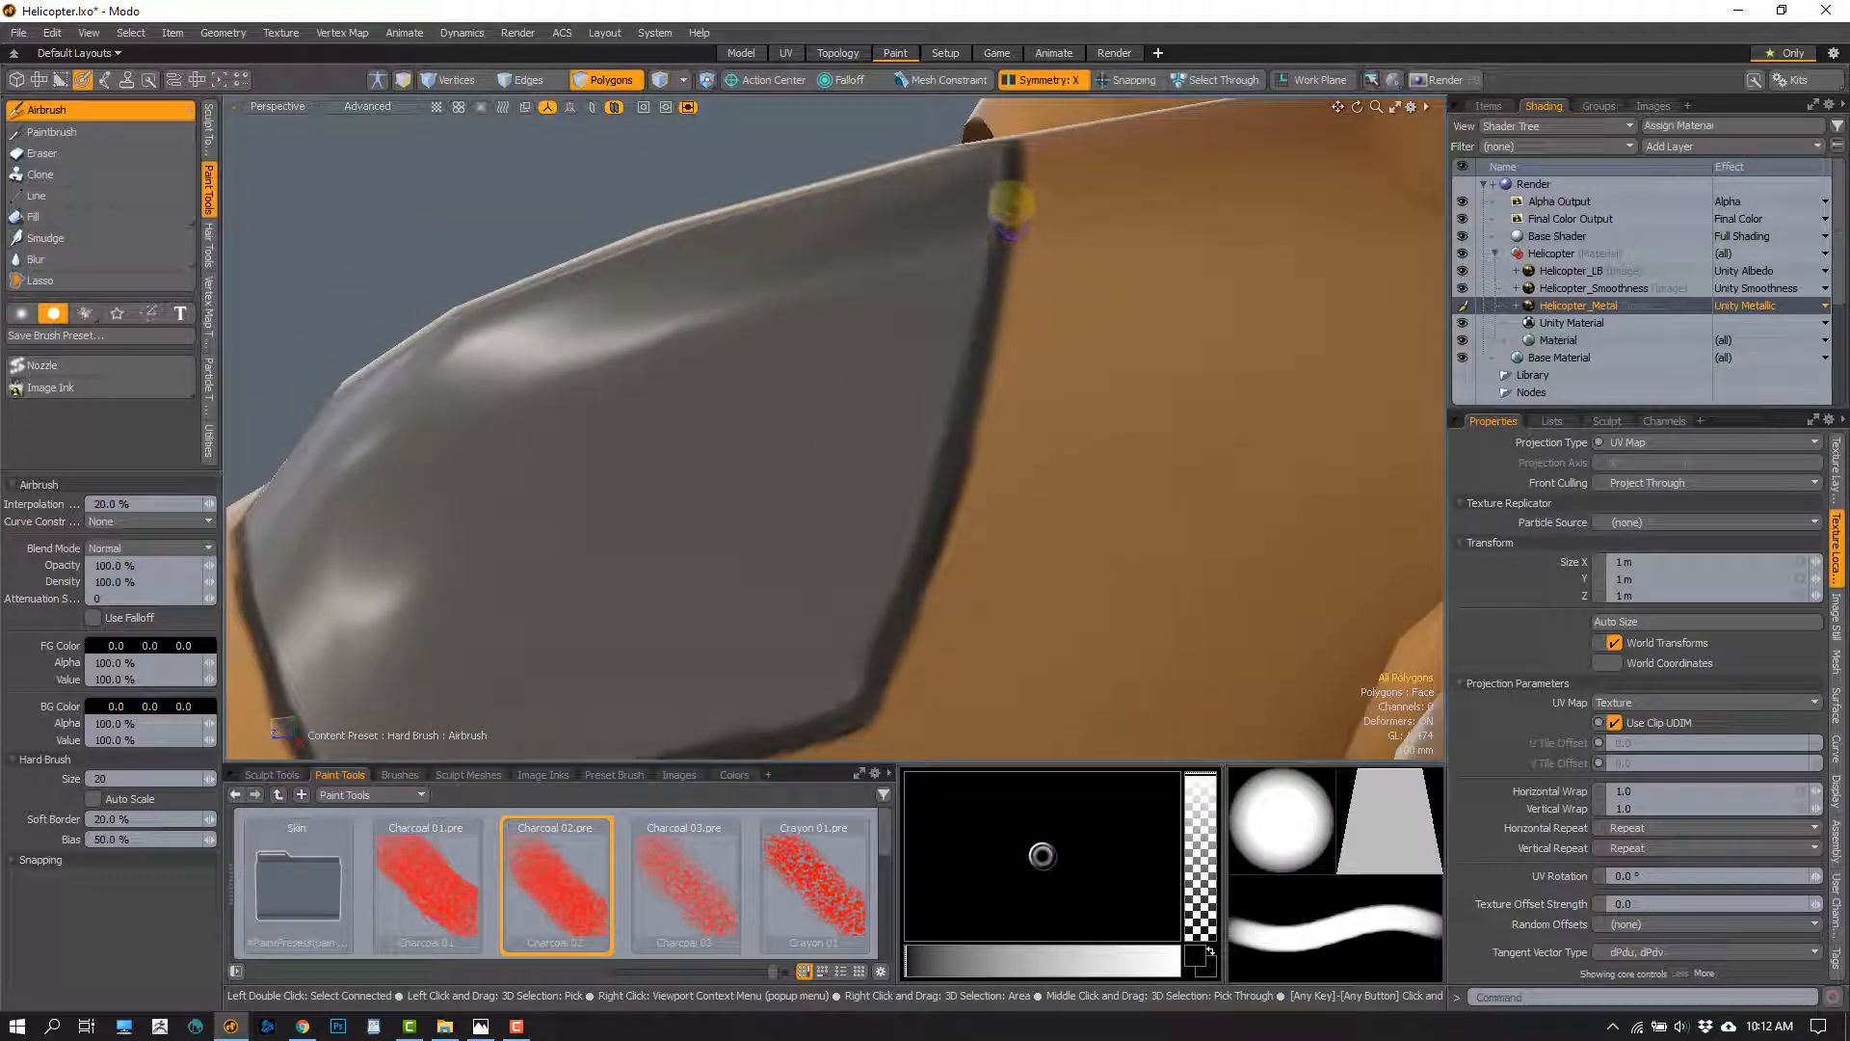
mouse_move(1008, 197)
left_mouse_down("alt")
mouse_move(999, 256)
mouse_move(1021, 218)
left_mouse_up("alt")
left_click_drag(1007, 292, 1046, 409, "alt")
left_click_drag(880, 446, 920, 416, "alt")
Hide the Helicopter_LB albedo layer and set the Unity Material's base albedo to 0.6 grey
left_click(1461, 271)
left_click(1571, 323)
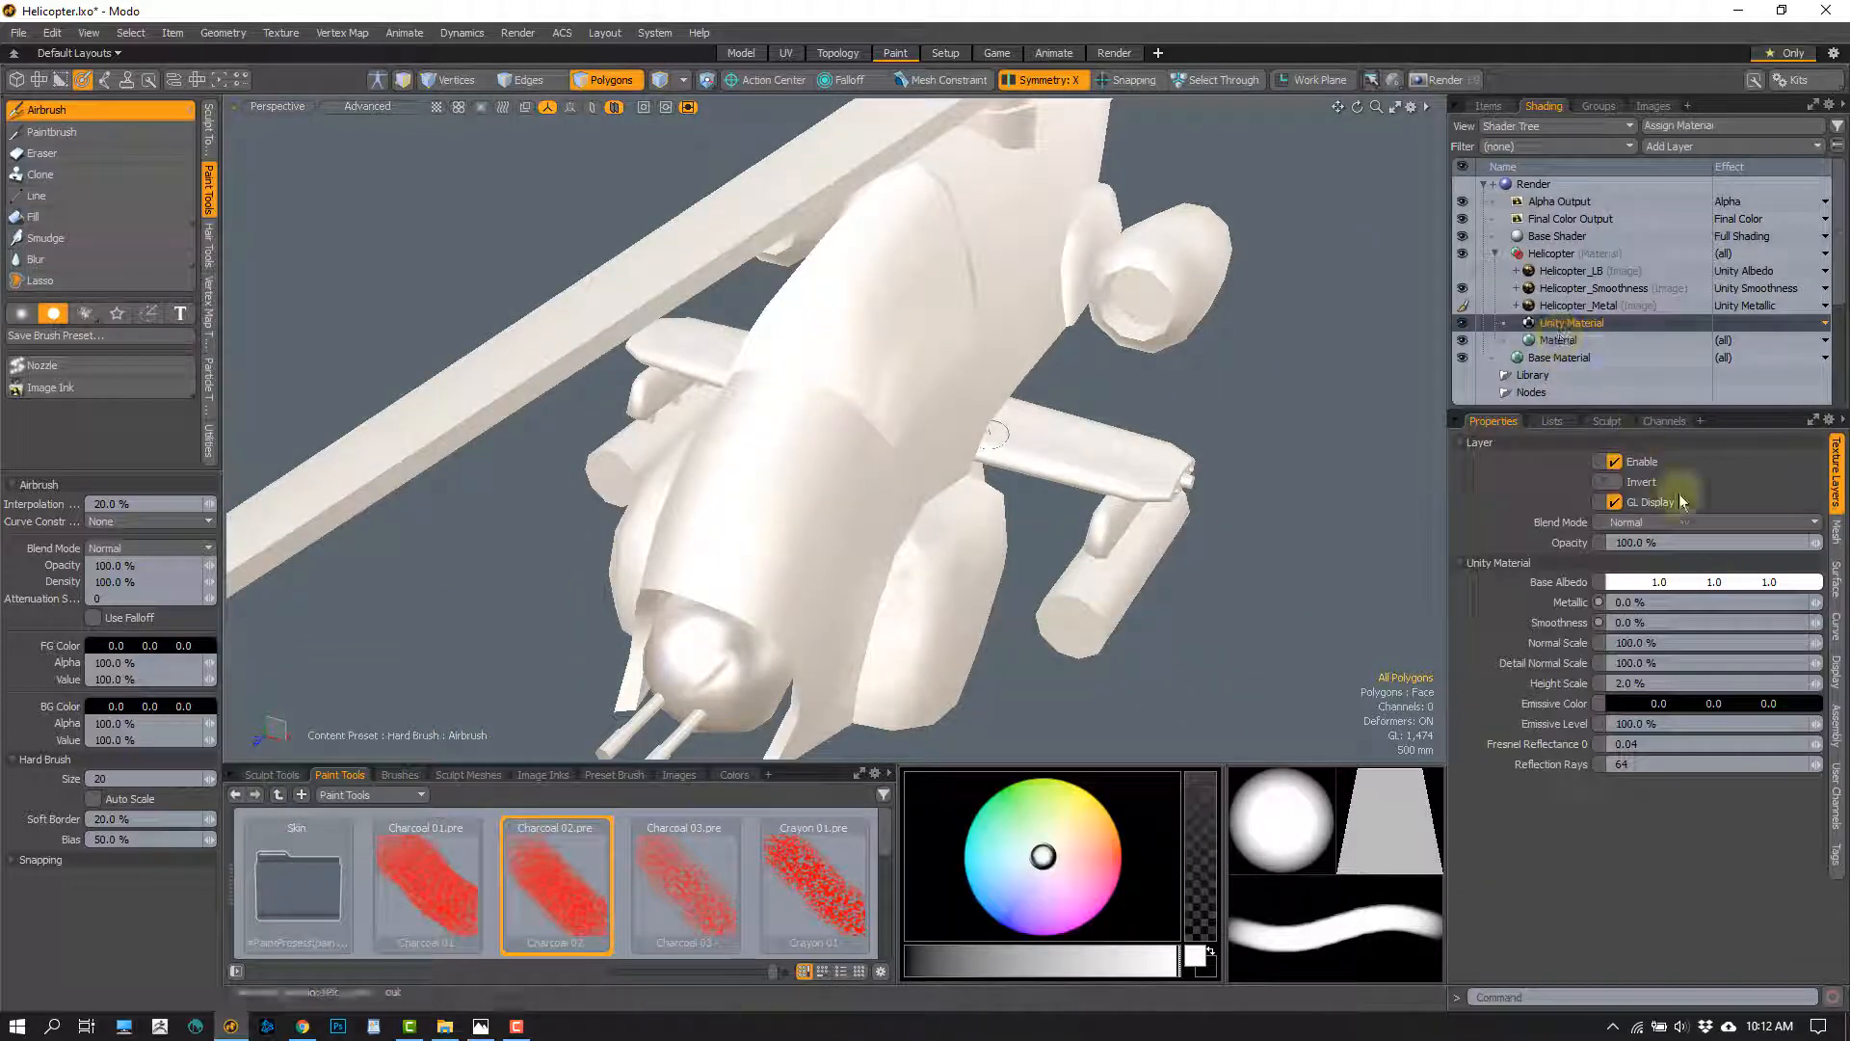
left_click(1715, 580)
left_click(1135, 626)
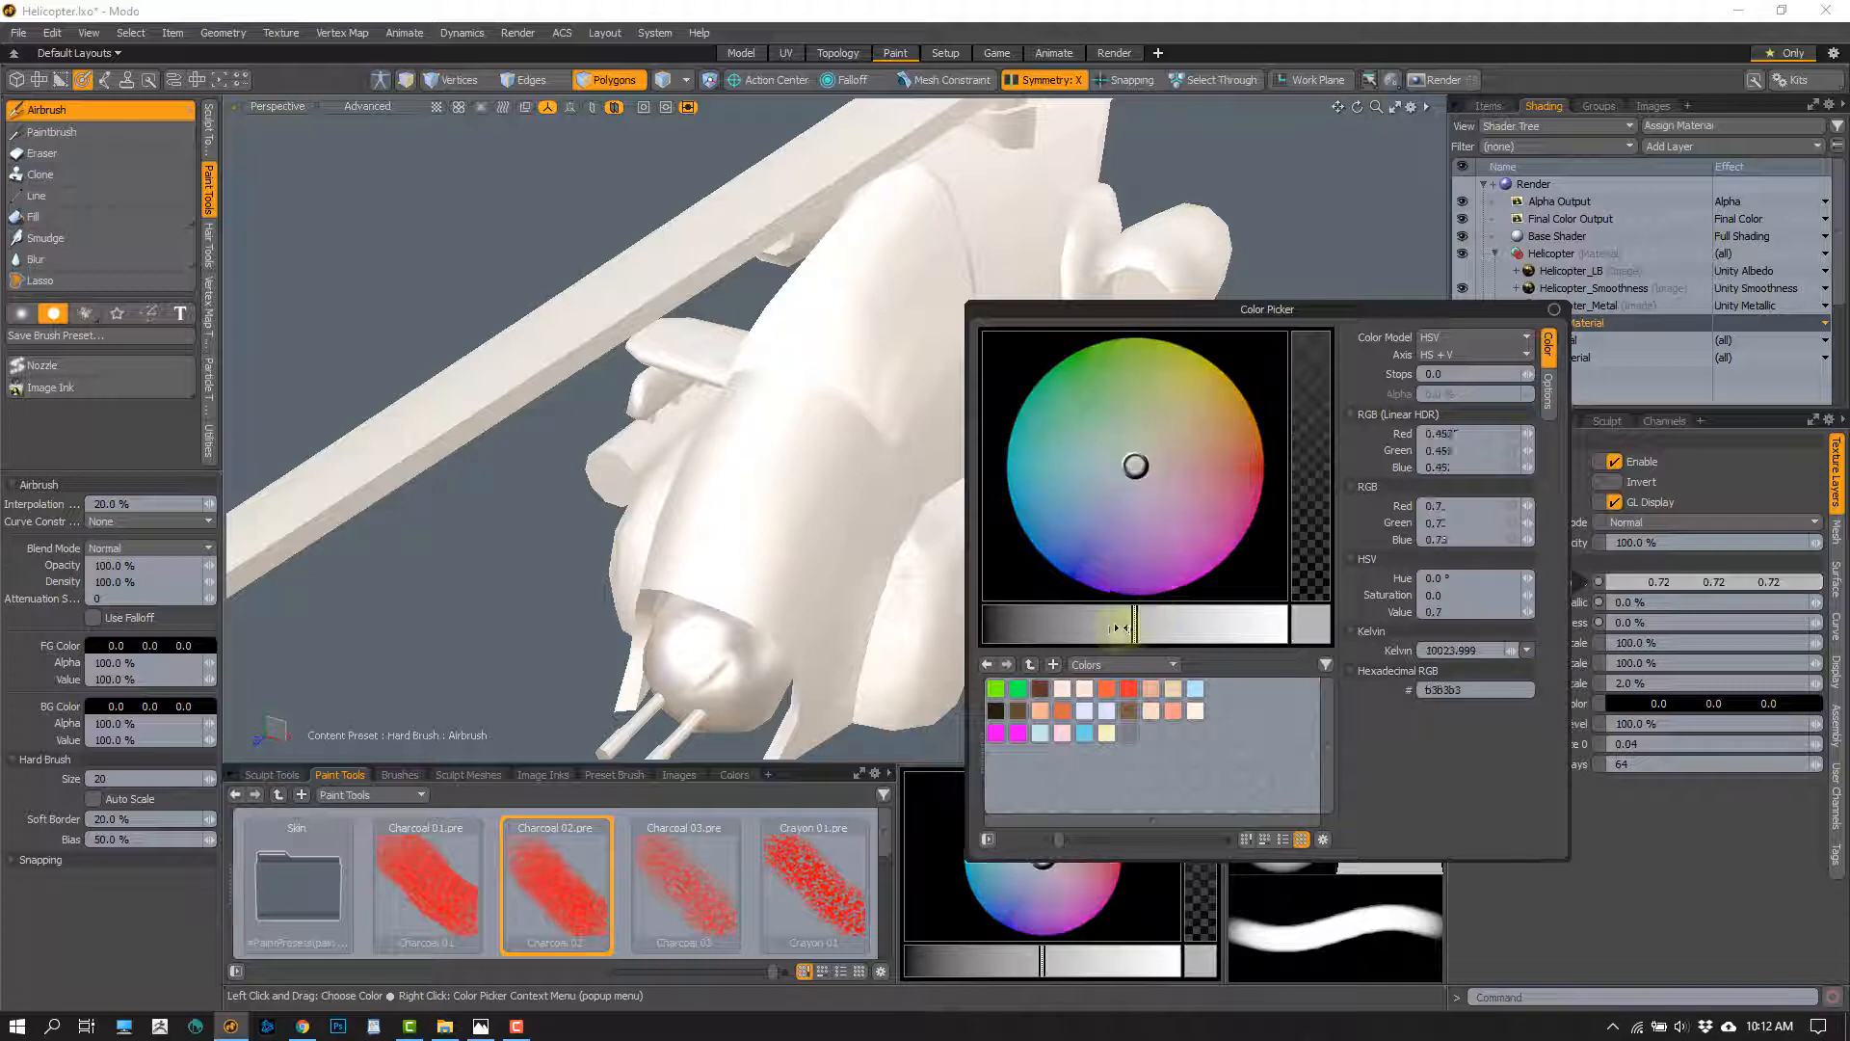
left_click_drag(1118, 629, 1089, 631)
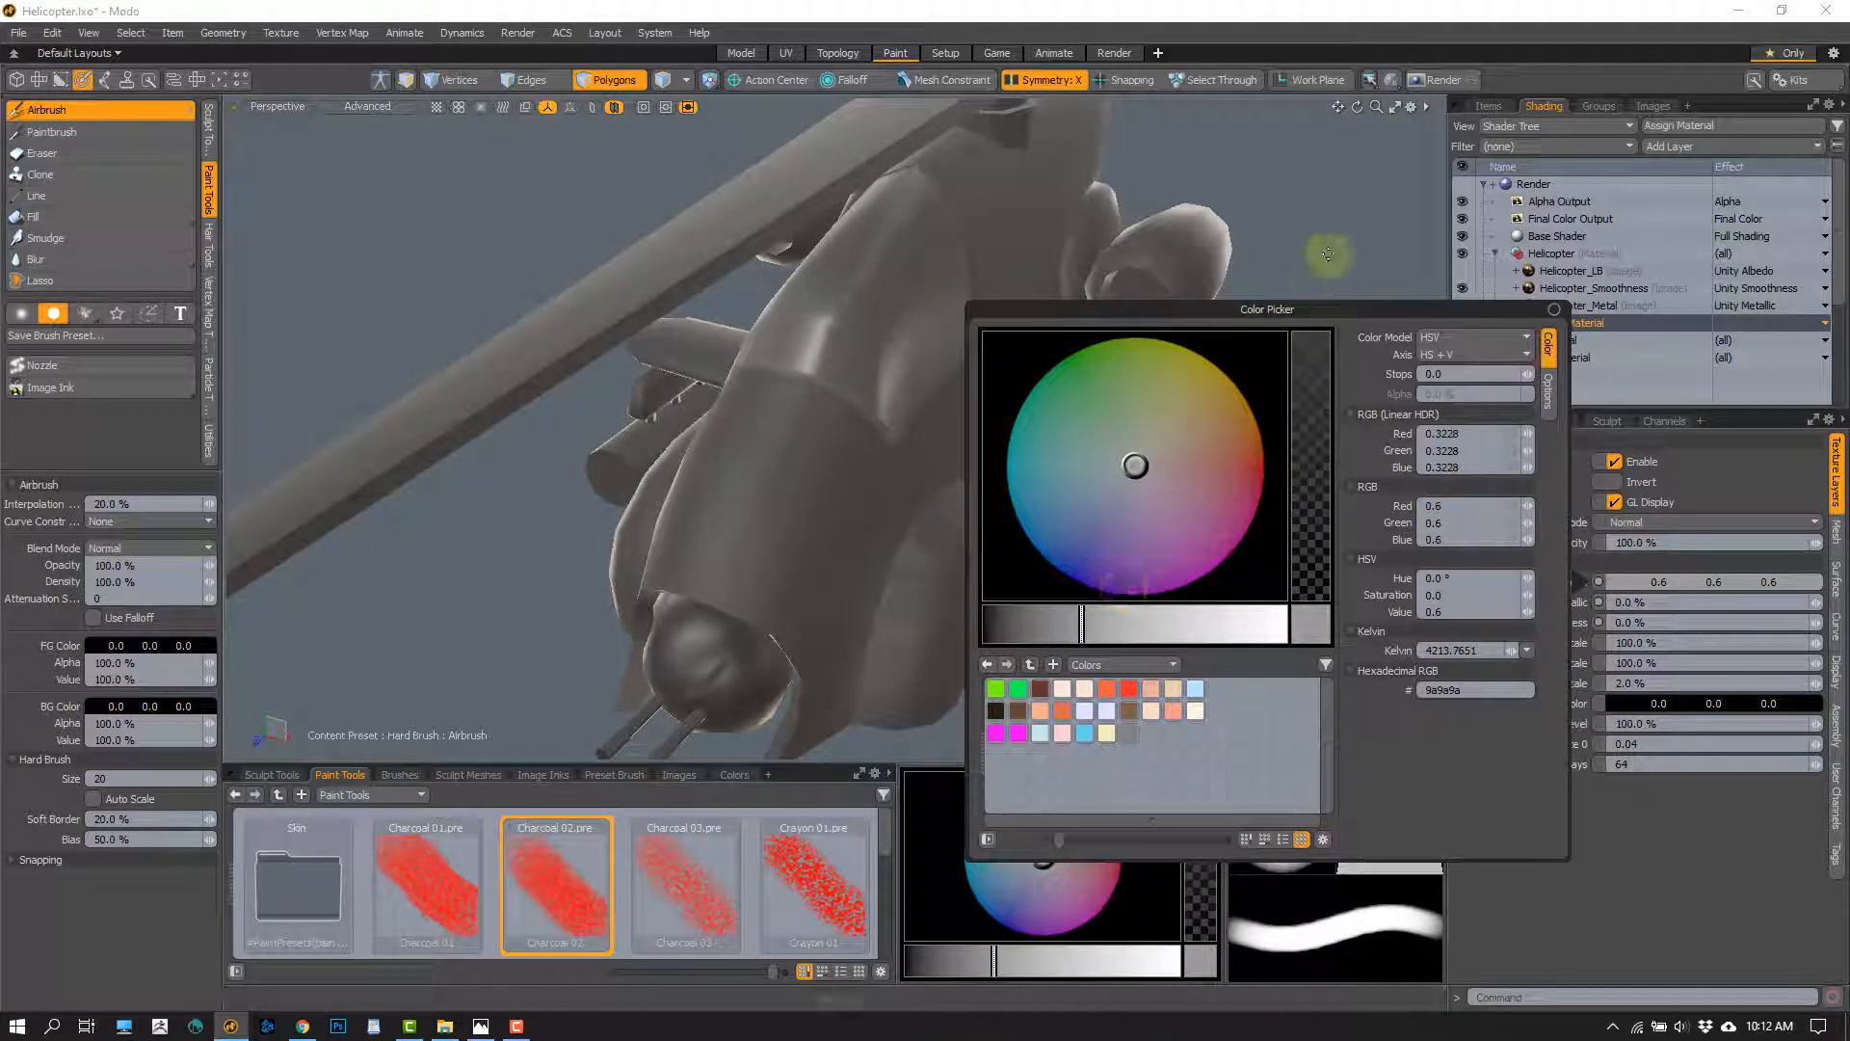
Examine the smoothness and metallic shading on the untextured grey helicopter from several angles, including the canopy and nose
mouse_move(1328, 253)
left_mouse_down("alt")
mouse_move(887, 500)
mouse_move(810, 347)
mouse_move(942, 442)
mouse_move(876, 424)
left_mouse_up("alt")
key("space")
double_click(909, 298)
key("shift+a")
key("Escape")
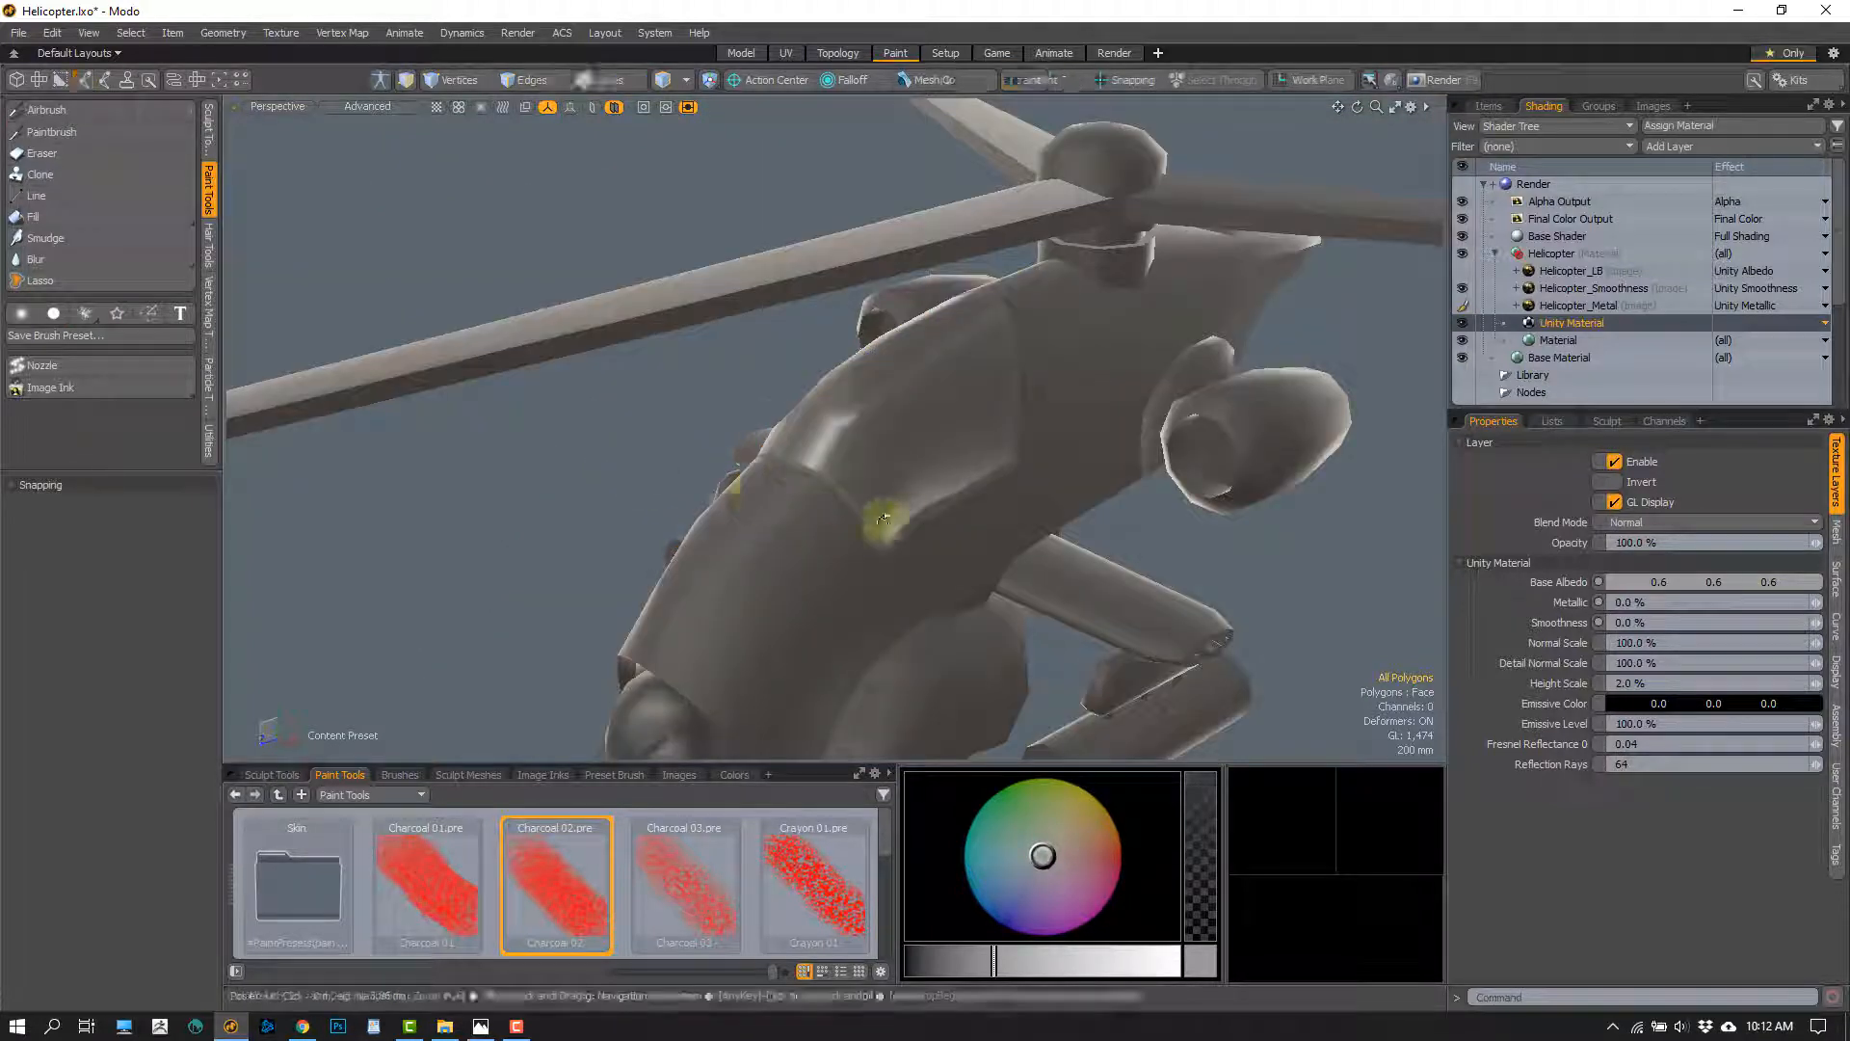
left_click_drag(884, 519, 880, 372, "alt")
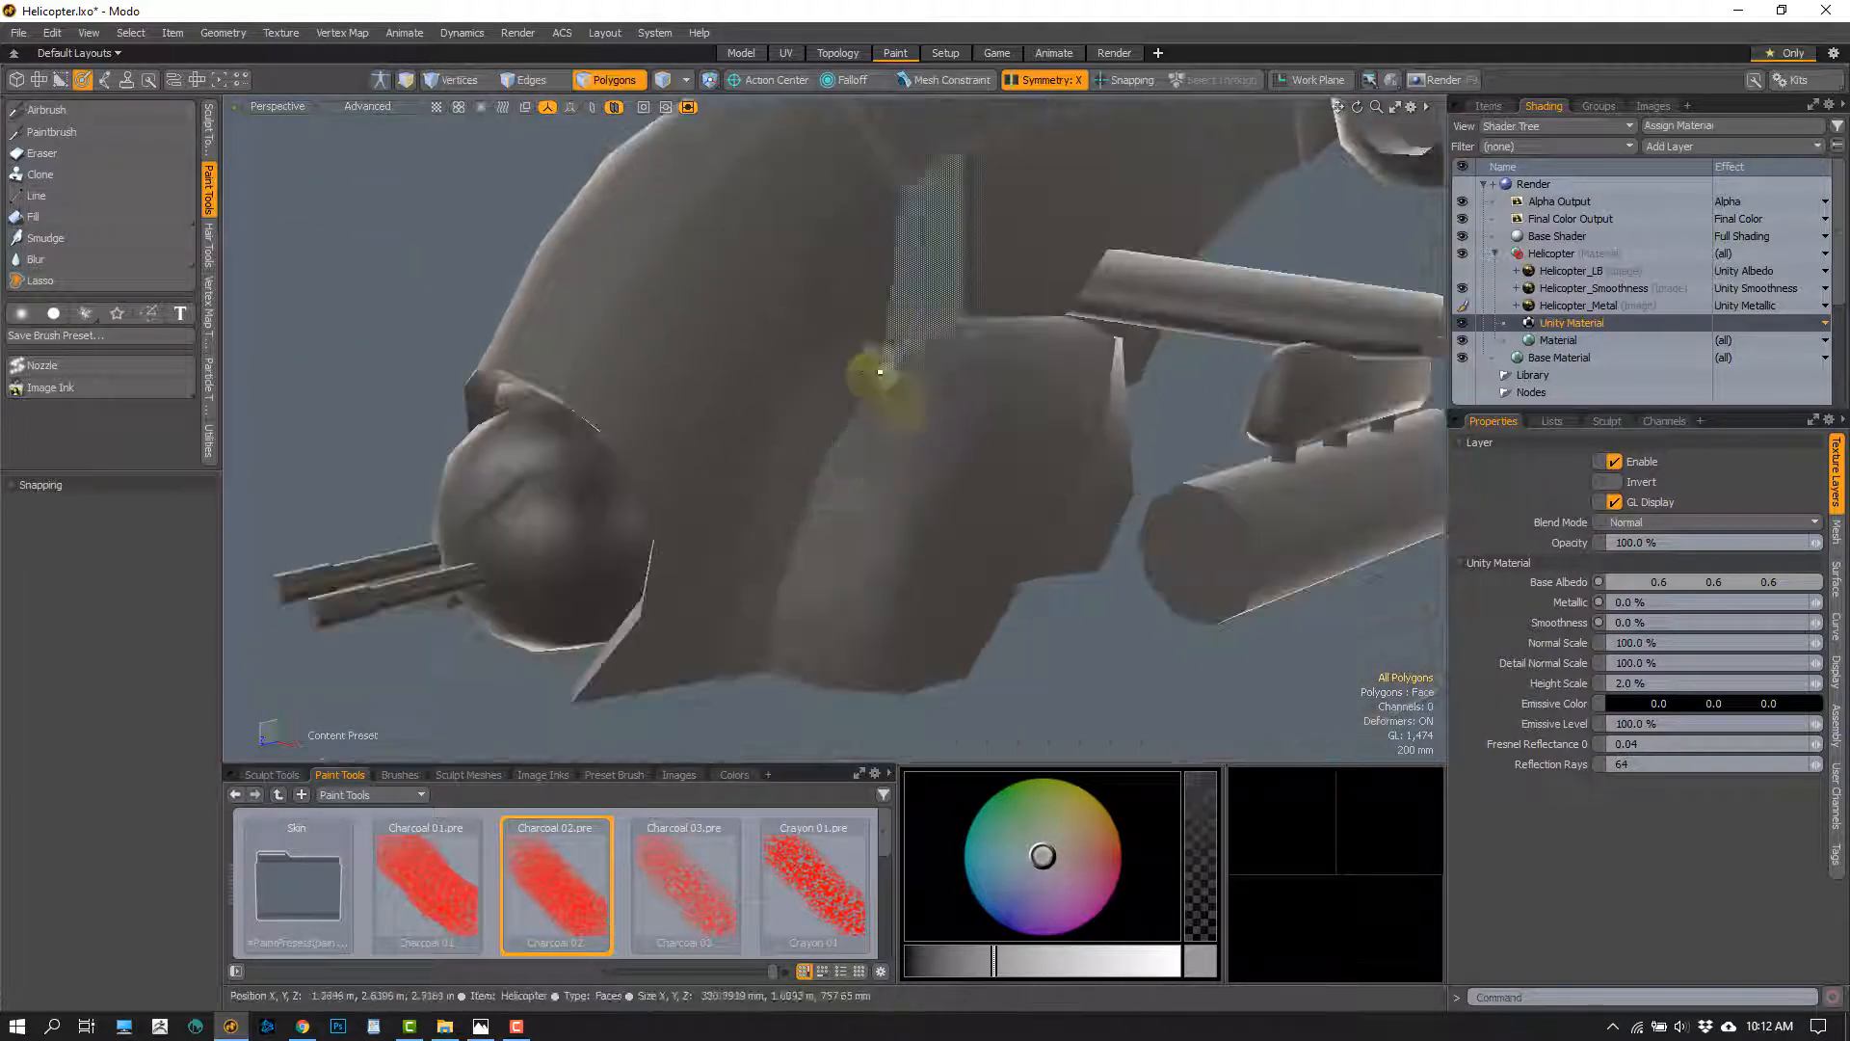
left_click_drag(690, 533, 673, 452, "alt")
left_click_drag(729, 527, 894, 476, "alt")
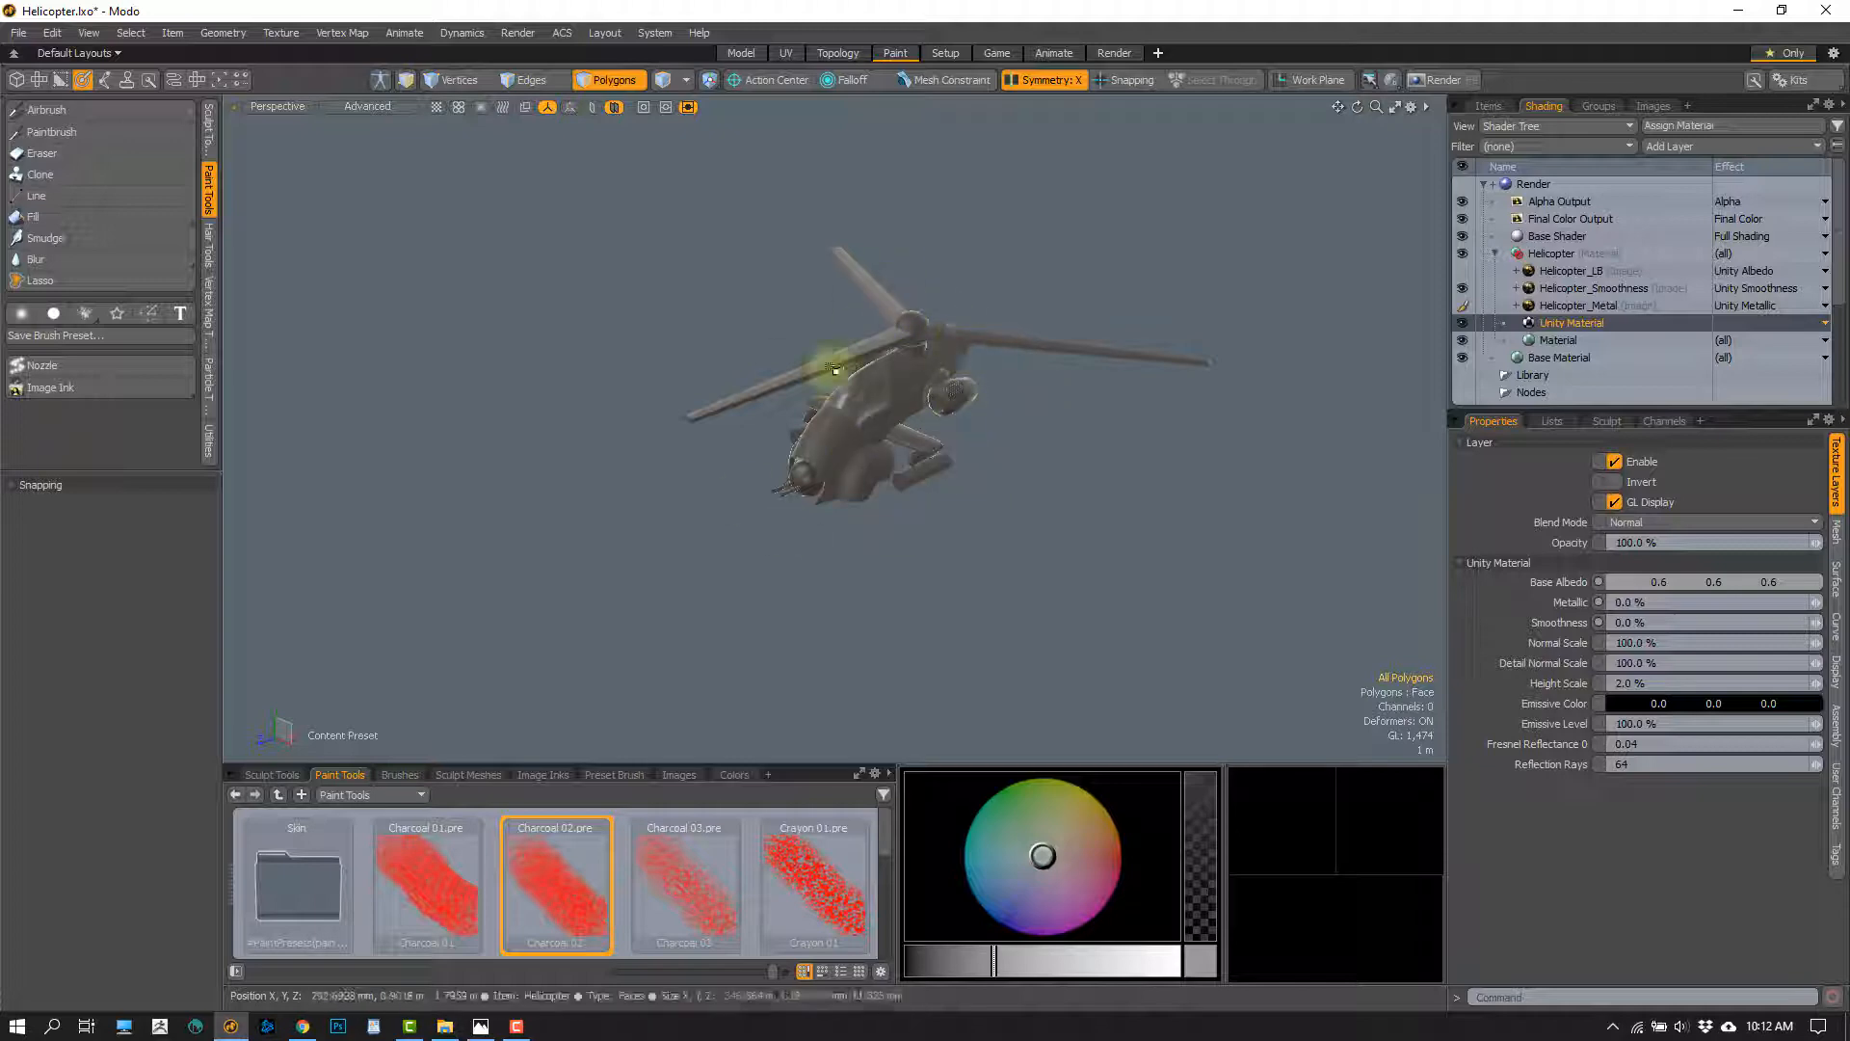
left_click_drag(834, 369, 855, 524, "ctrl+alt")
double_click(710, 466)
left_click(870, 562)
left_click_drag(1165, 599, 797, 520, "alt+shift")
left_click(1169, 540)
left_click_drag(896, 454, 1040, 415, "alt")
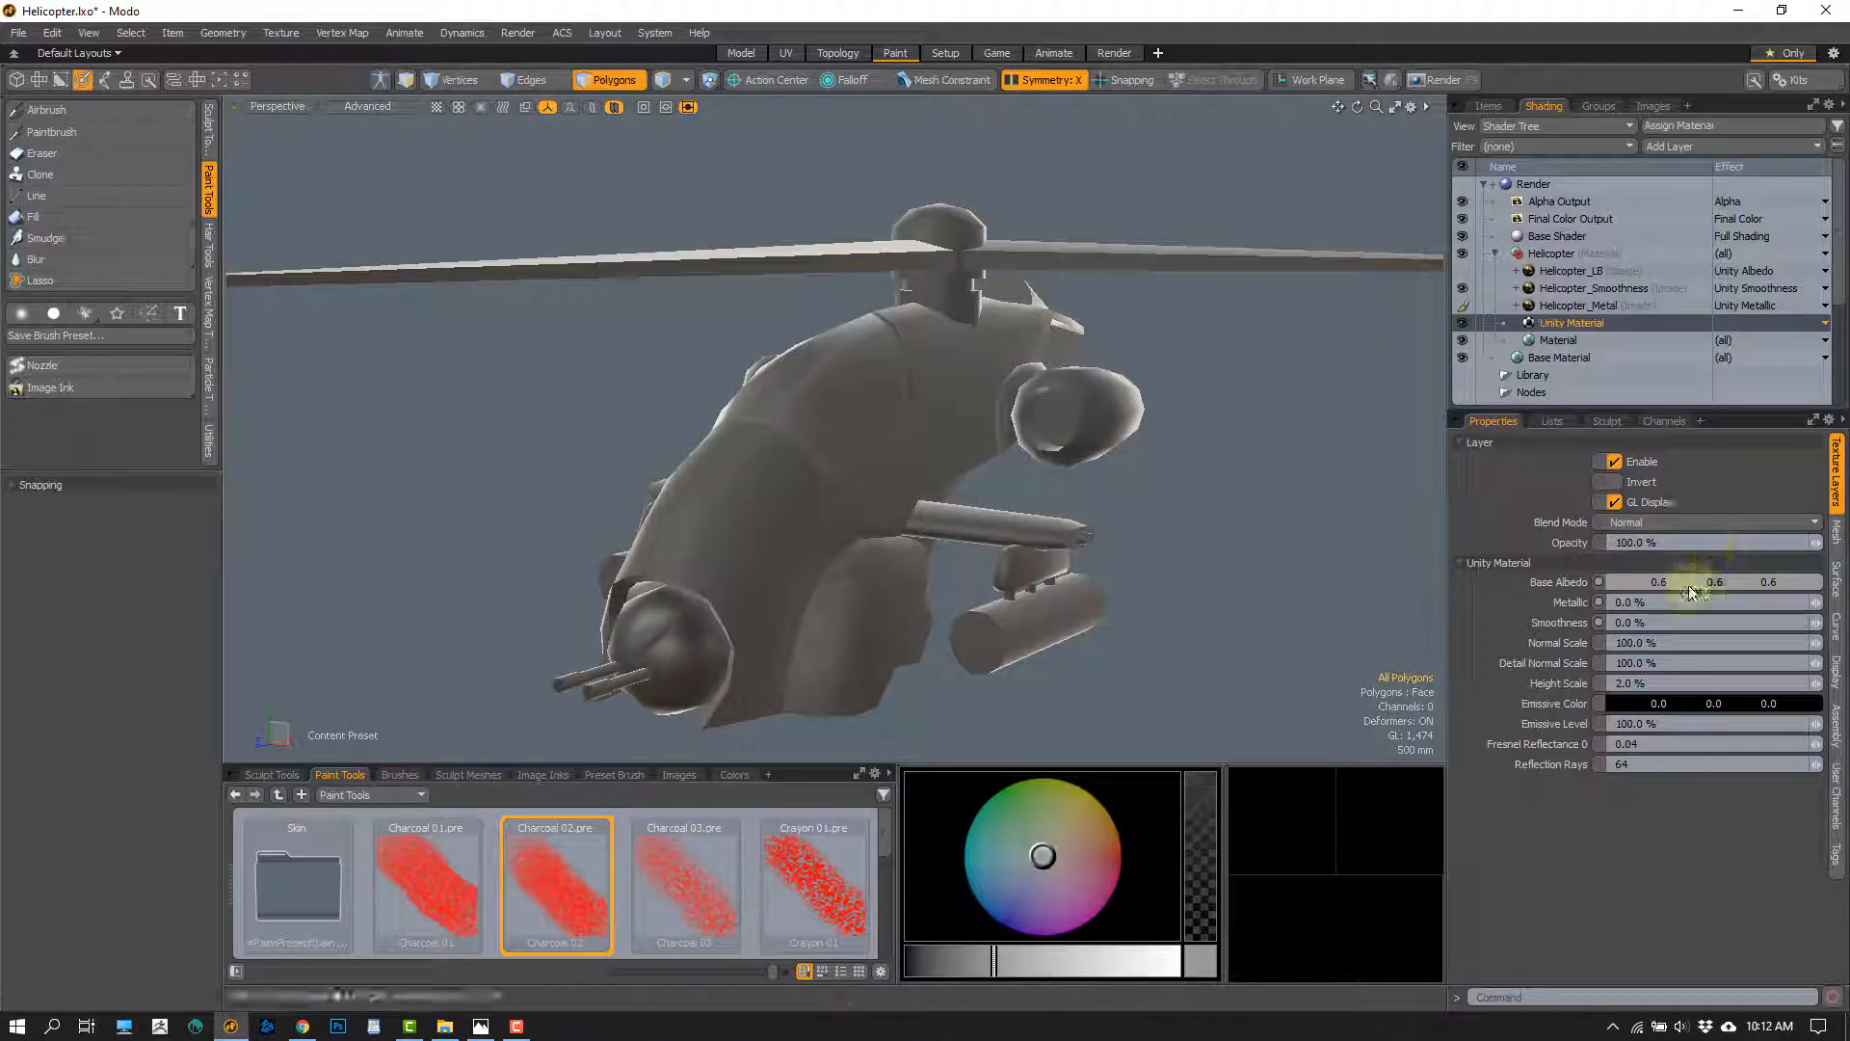
Set the Unity Material's base albedo back to 1.0 white and show the Helicopter_LB layer again
left_click_drag(1658, 586, 1735, 578)
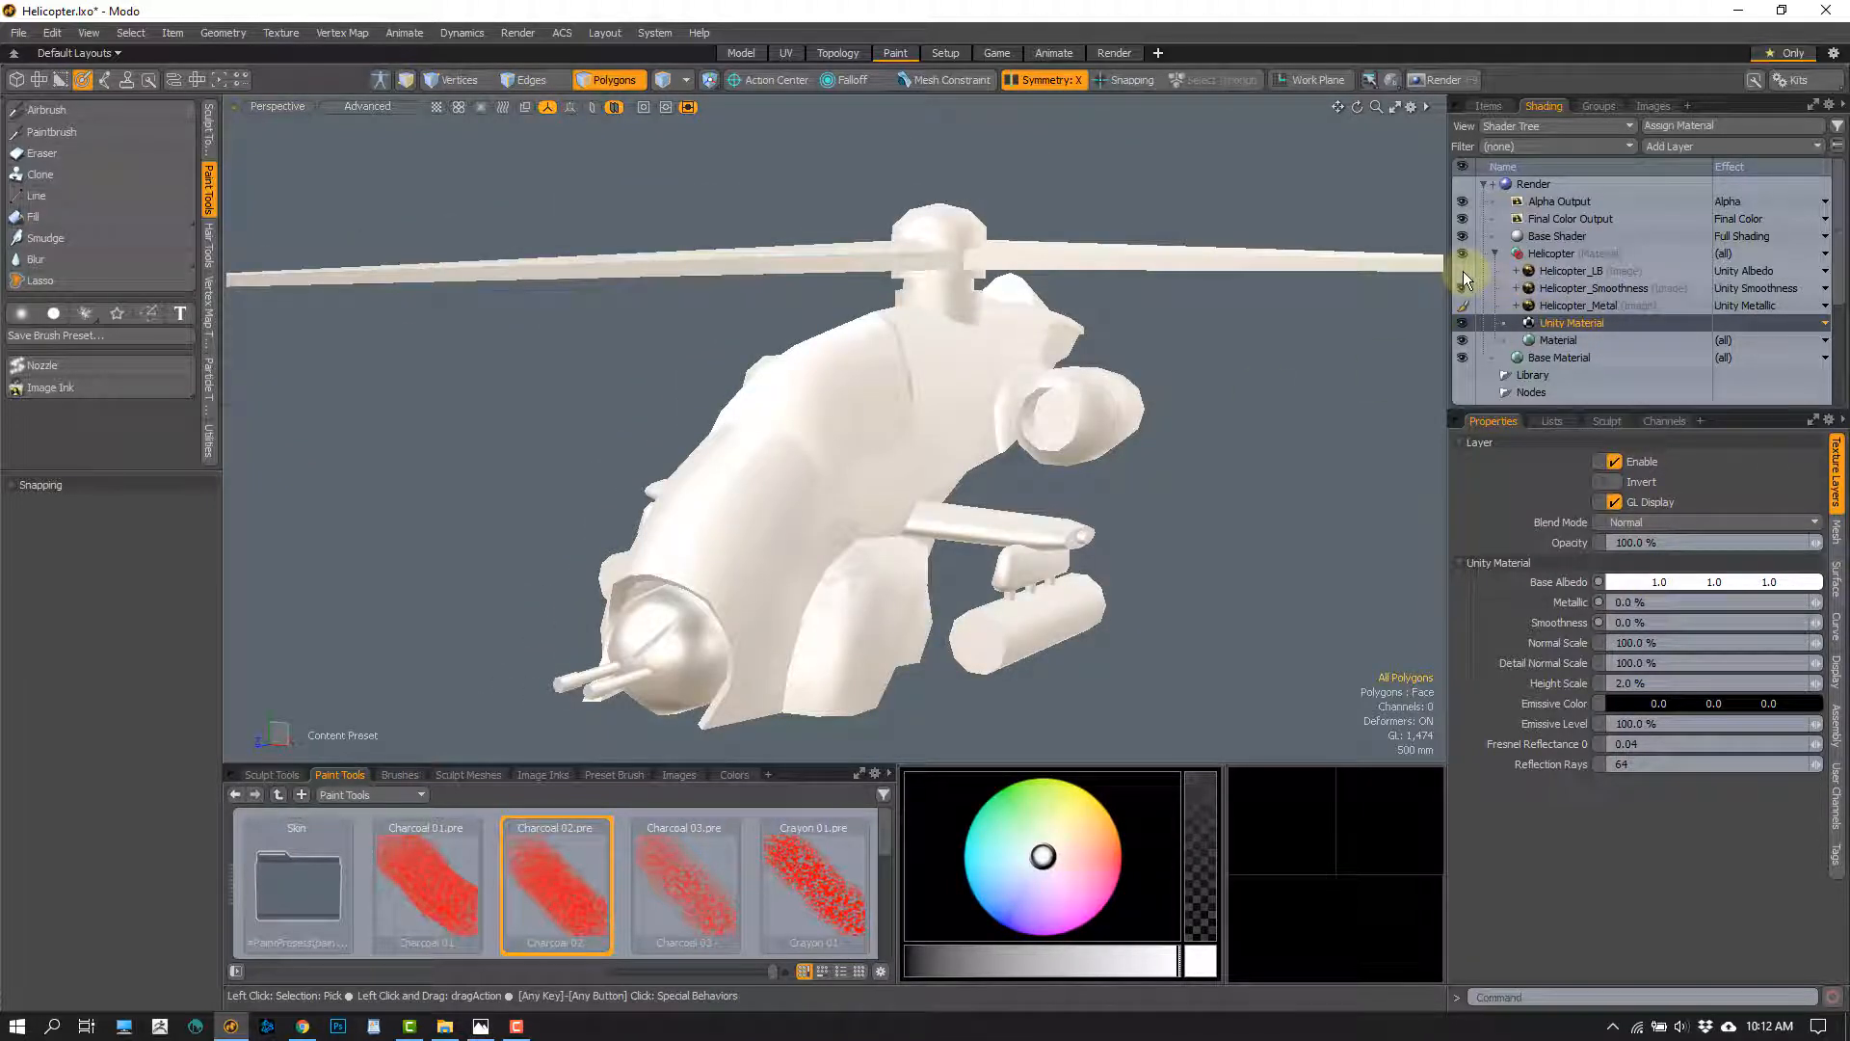
left_click(1462, 271)
mouse_move(1089, 439)
left_mouse_down("alt")
mouse_move(958, 417)
mouse_move(1012, 462)
left_mouse_up("alt")
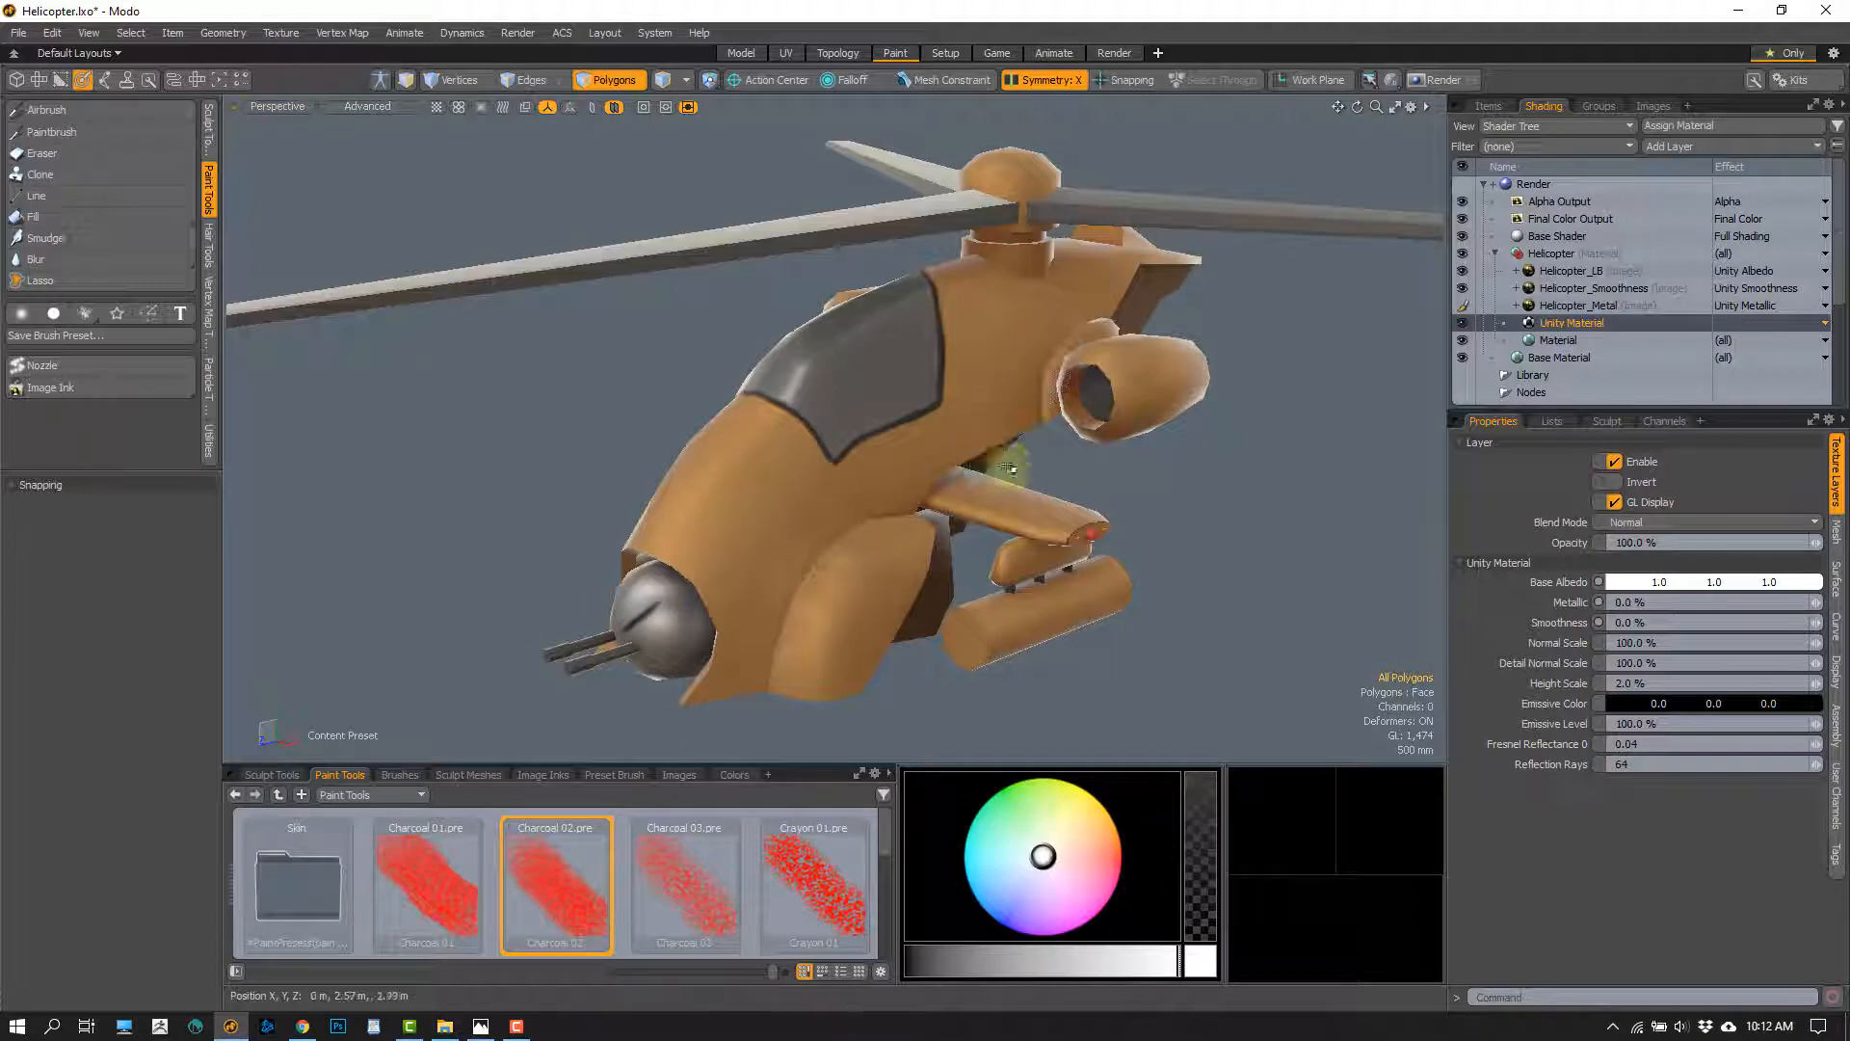
Save the painted Helicopter_Metal and Helicopter_Smoothness image clips to their PNG files
left_click(1651, 106)
right_click(1595, 236)
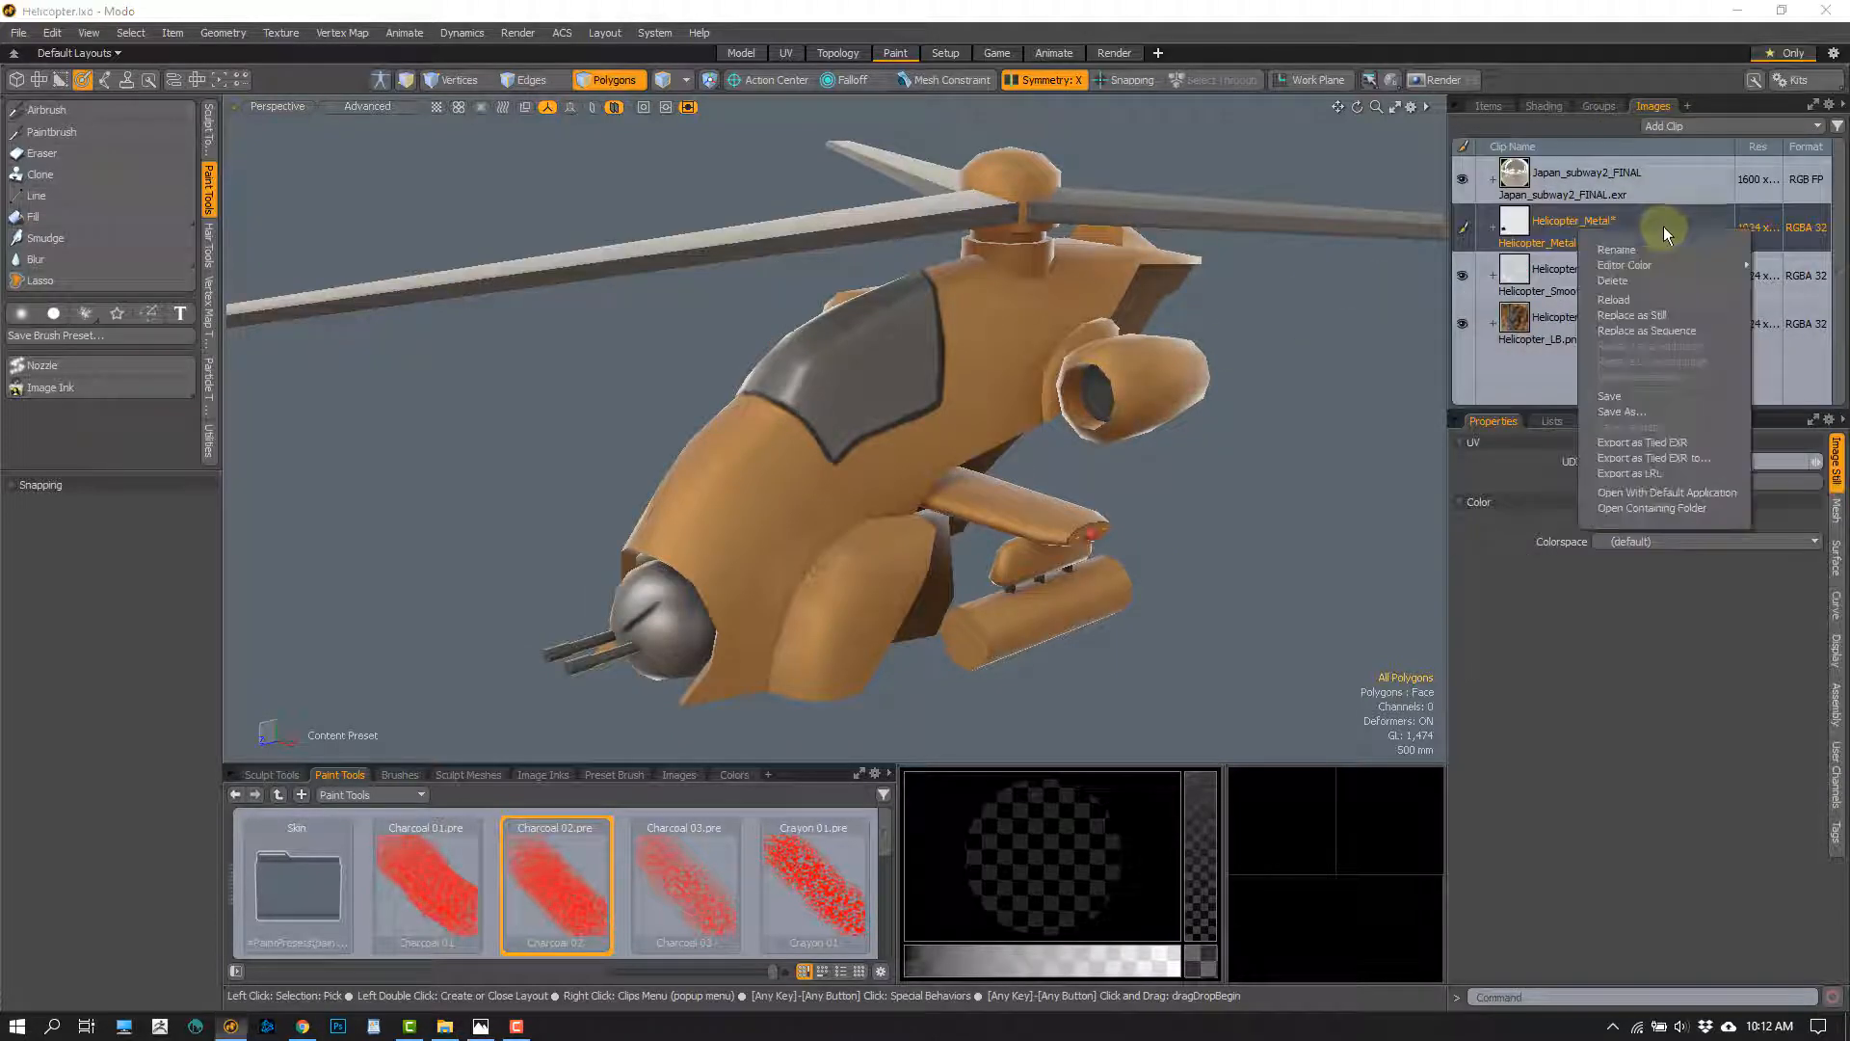
left_click(1609, 396)
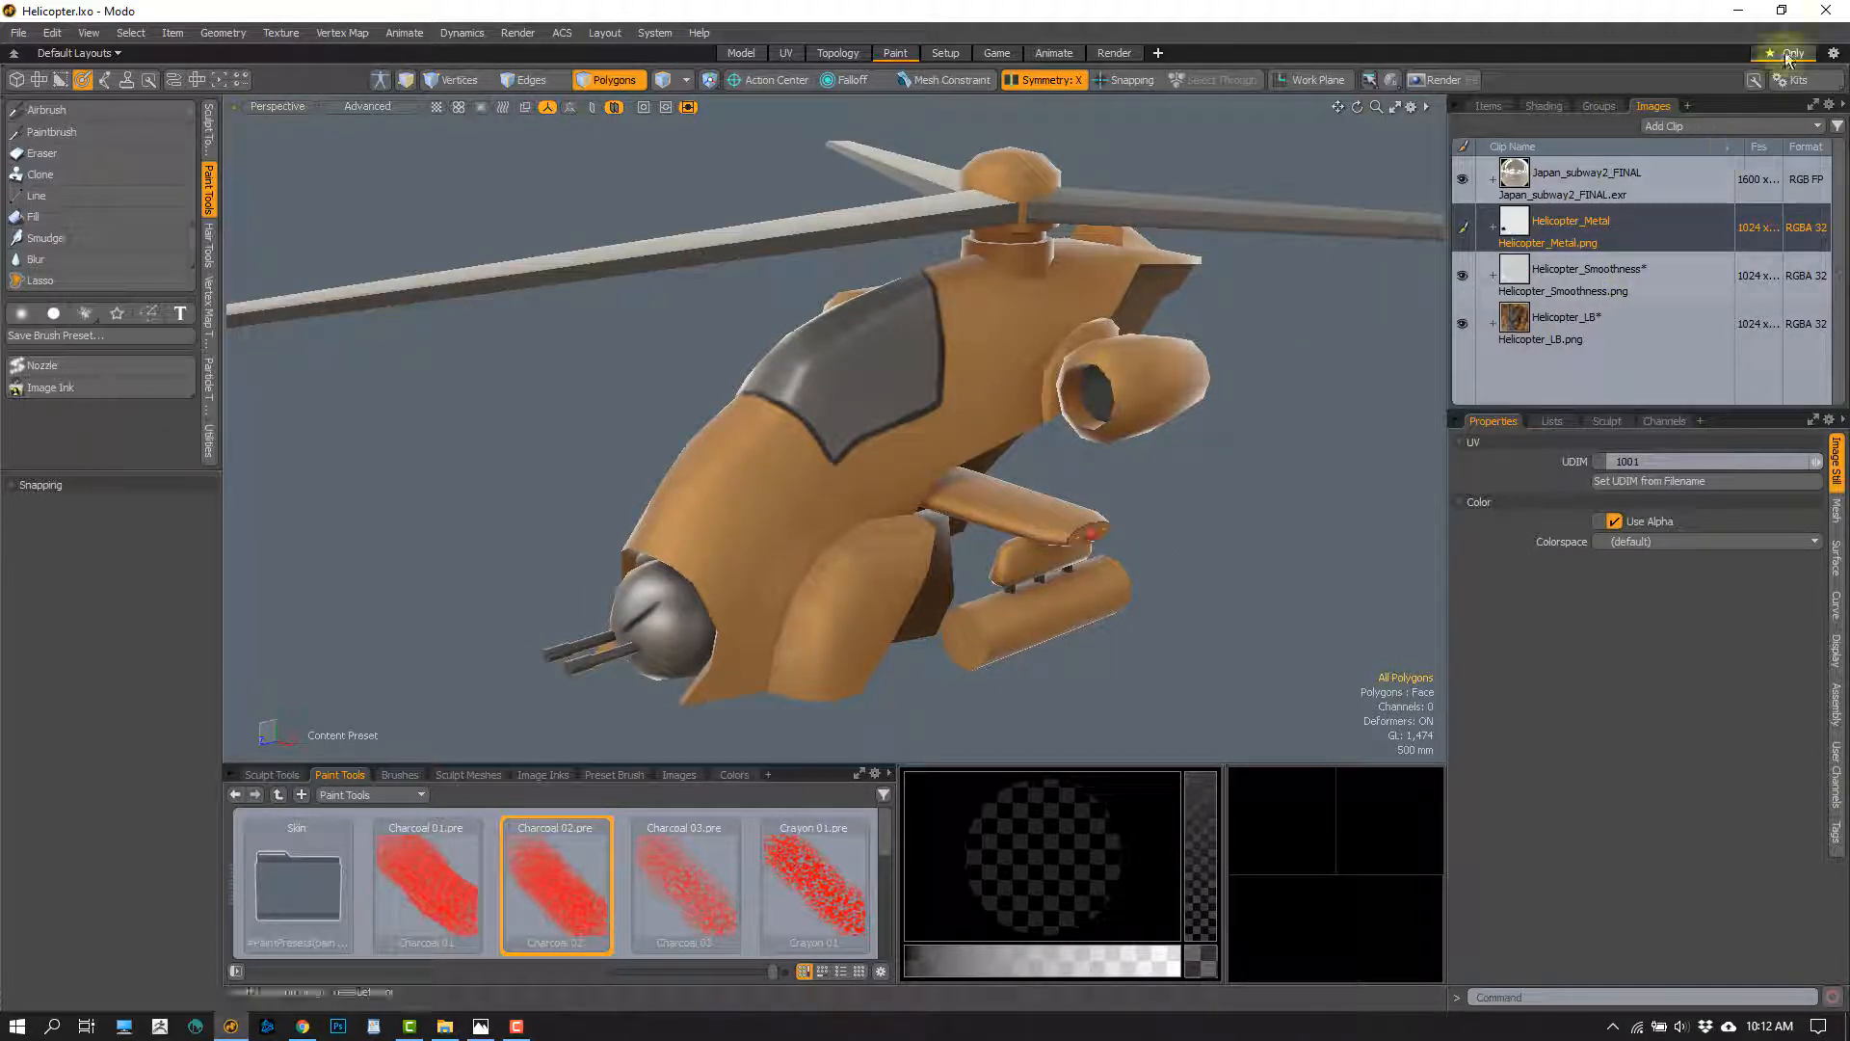
left_click(1824, 12)
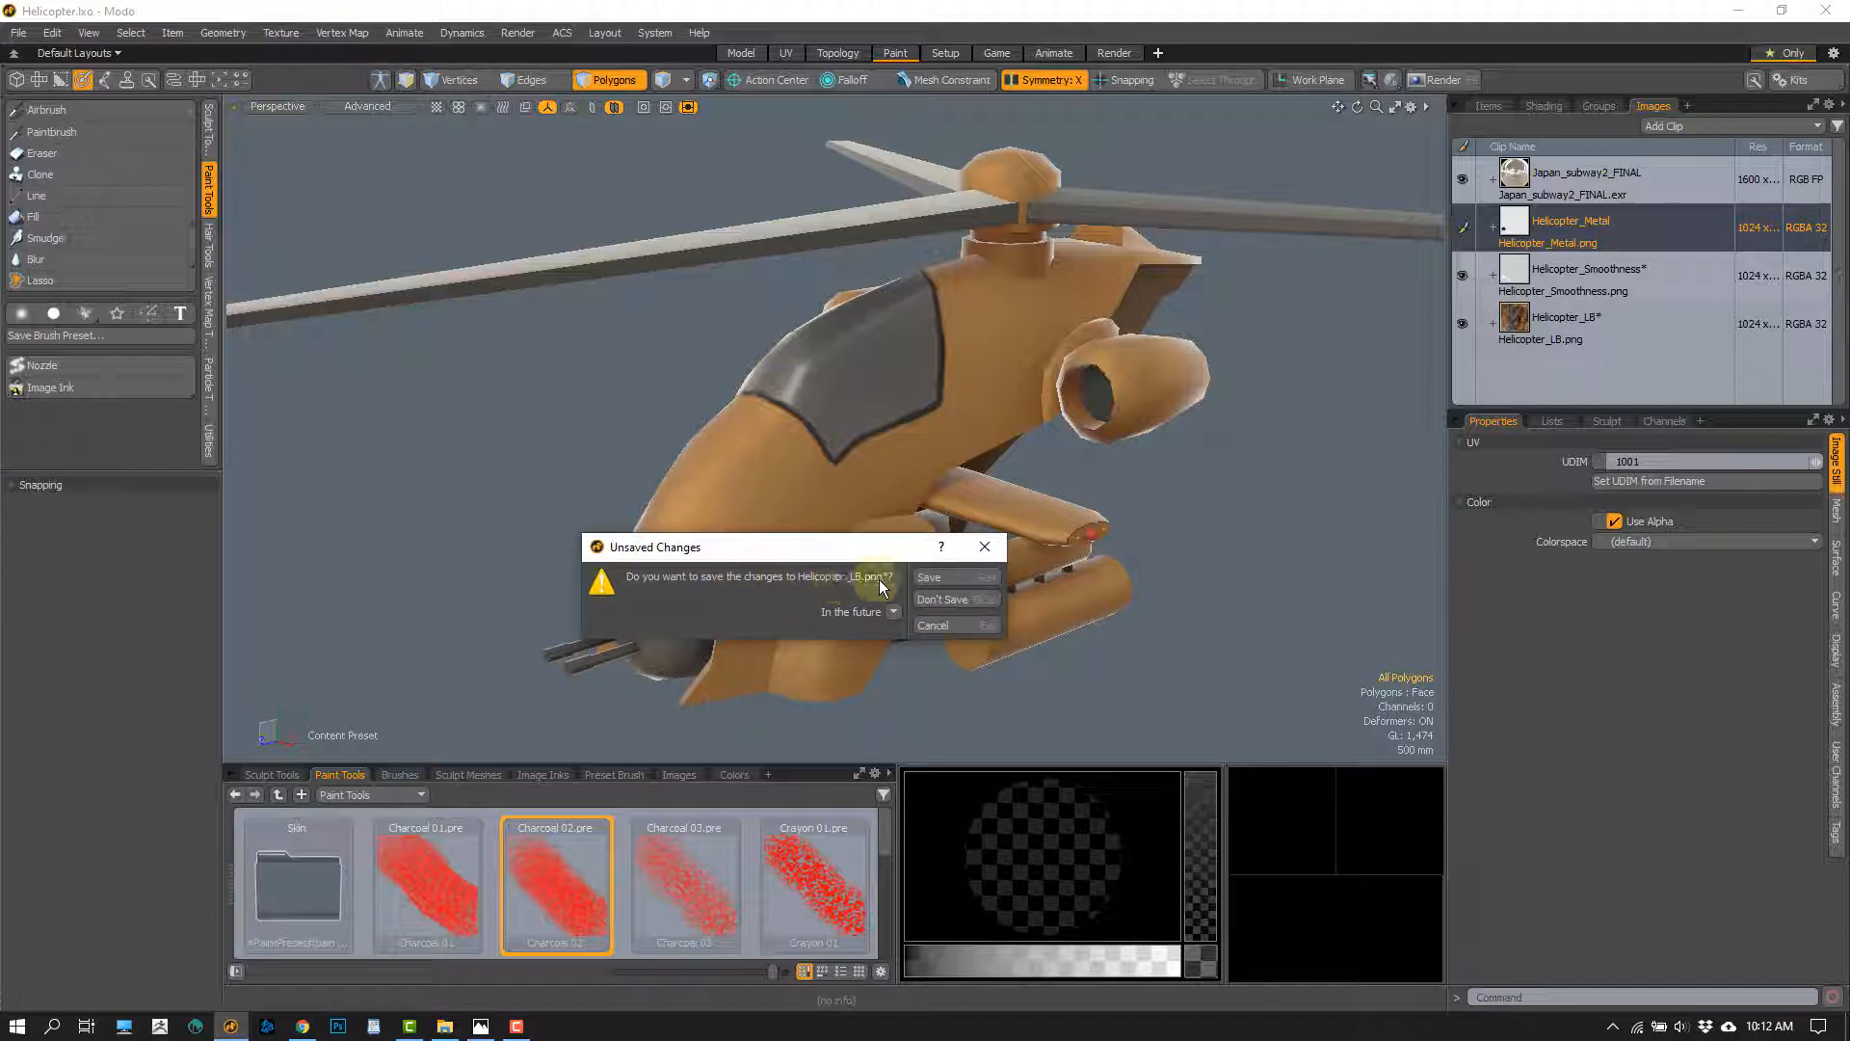
left_click(951, 626)
left_click(1611, 278)
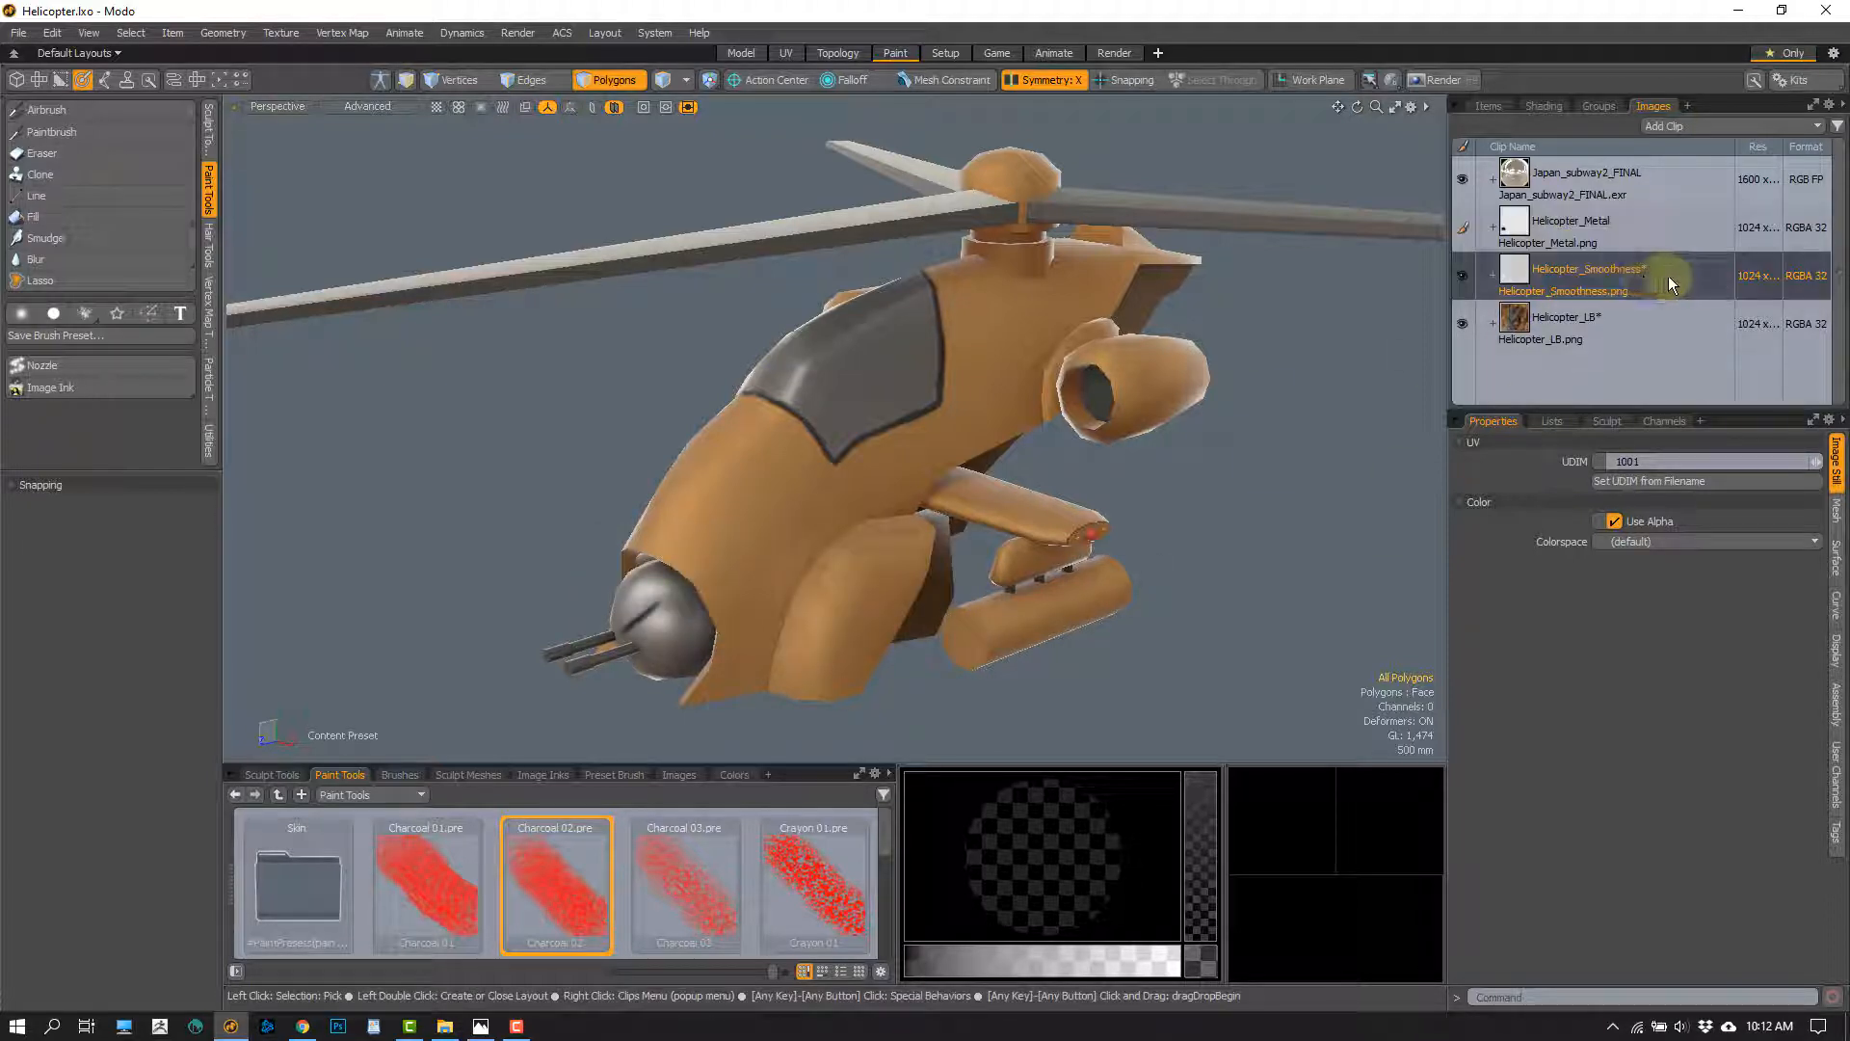
right_click(1664, 276)
left_click(1620, 443)
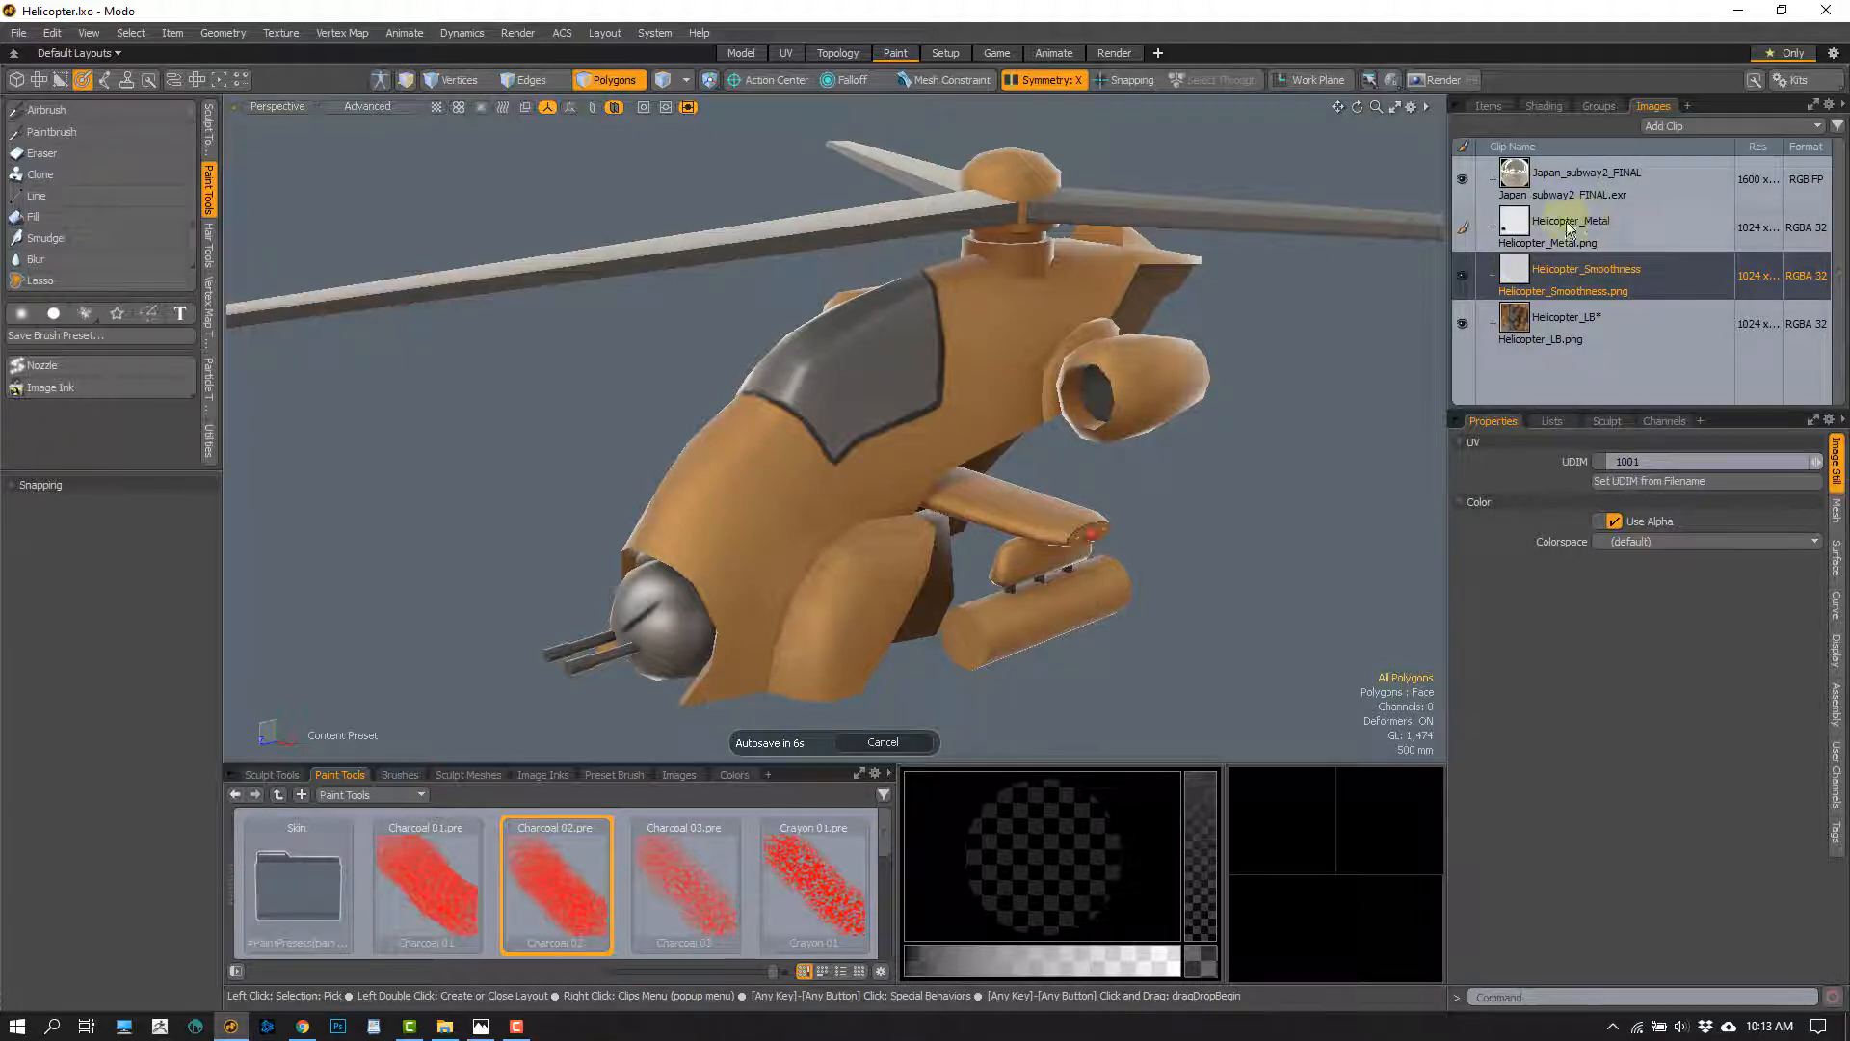
Launch Photoshop and open Helicopter_Smoothness.png, Helicopter_LB.png and Helicopter_Metal.png from the PBR Workflow folder in it
left_click(445, 1026)
left_click(495, 363)
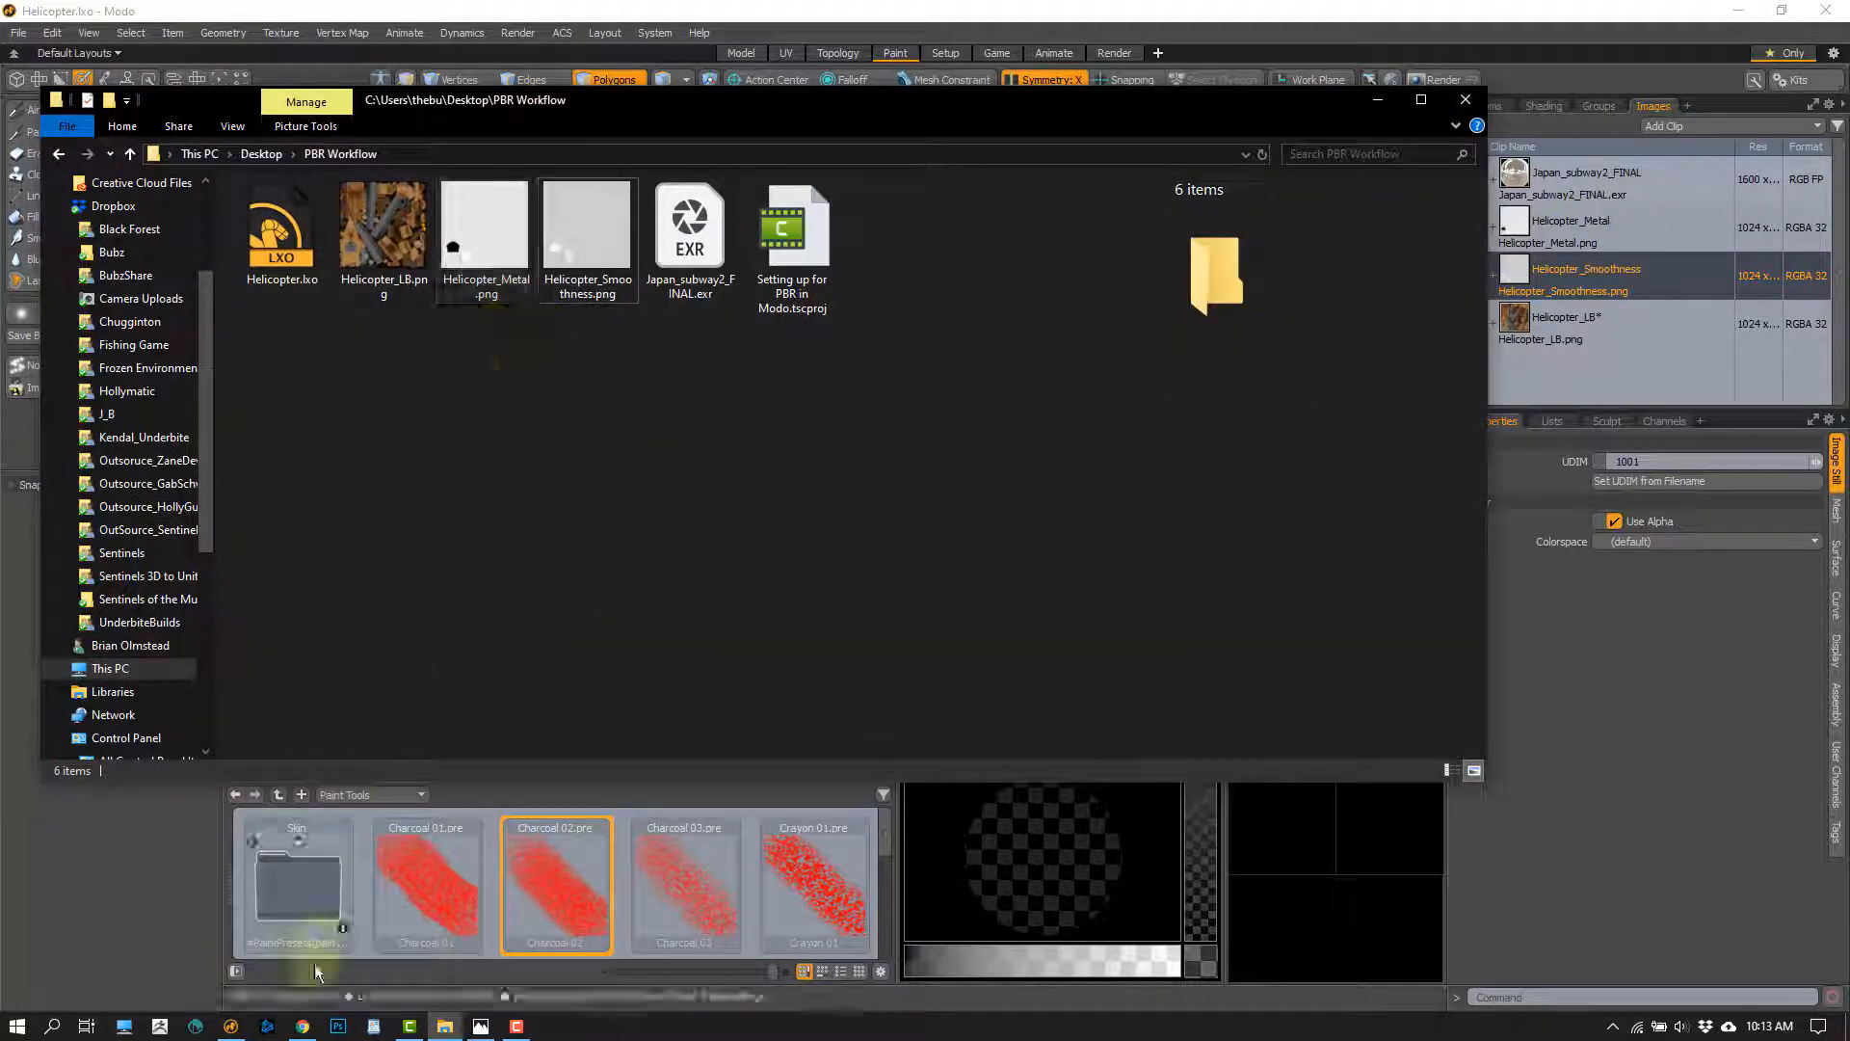
left_click(338, 1026)
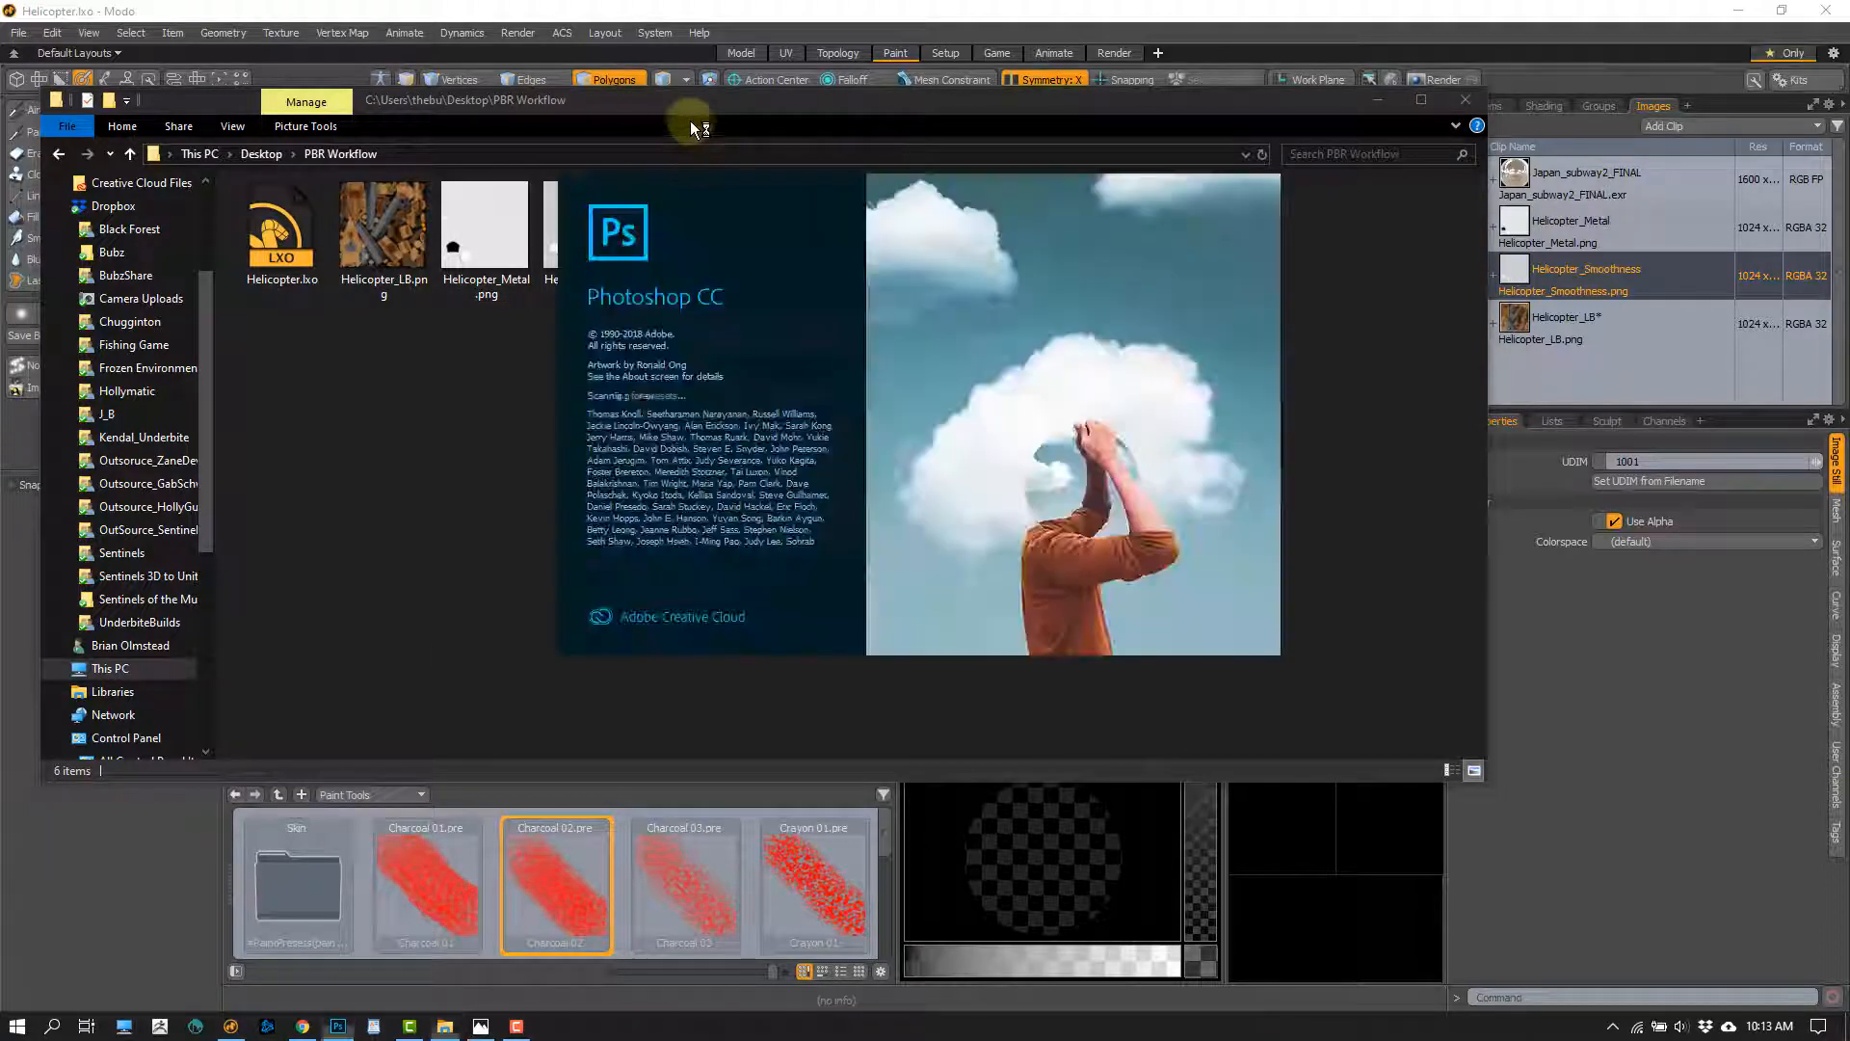
left_click(546, 384)
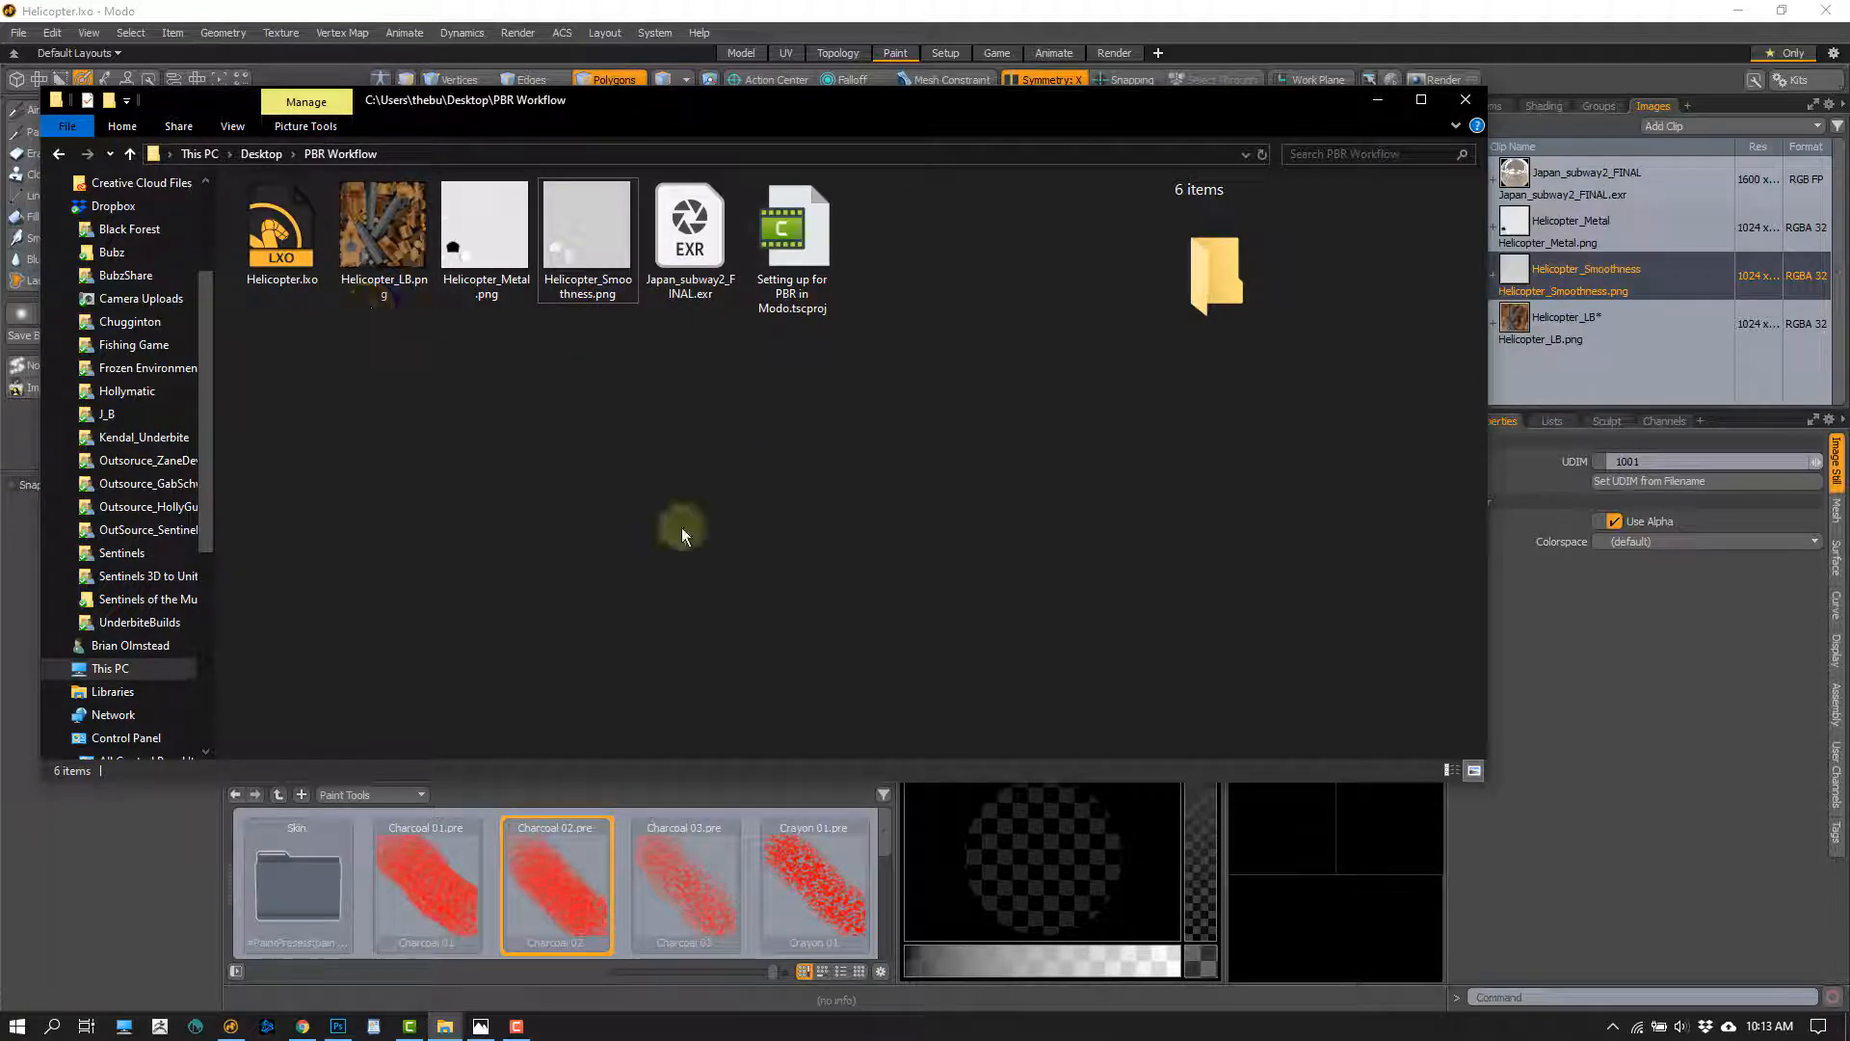
left_click(339, 1026)
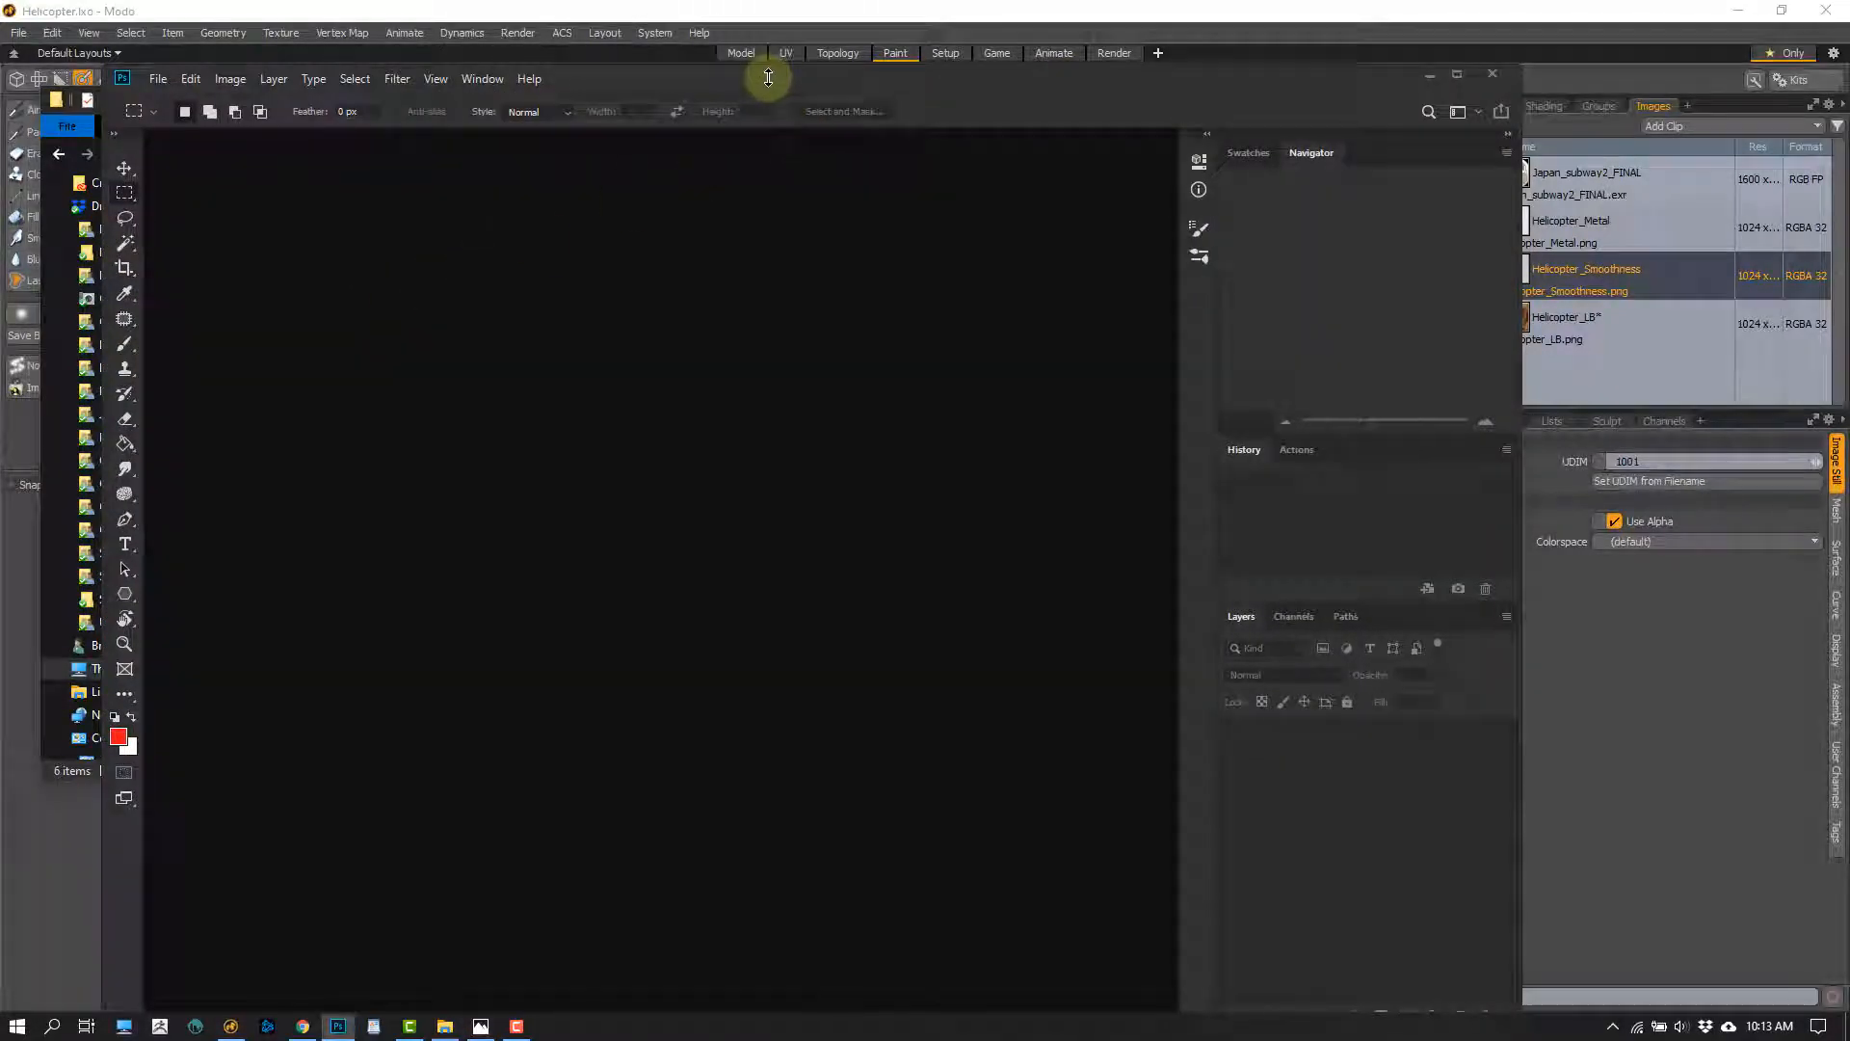
left_click_drag(764, 74, 1115, 54)
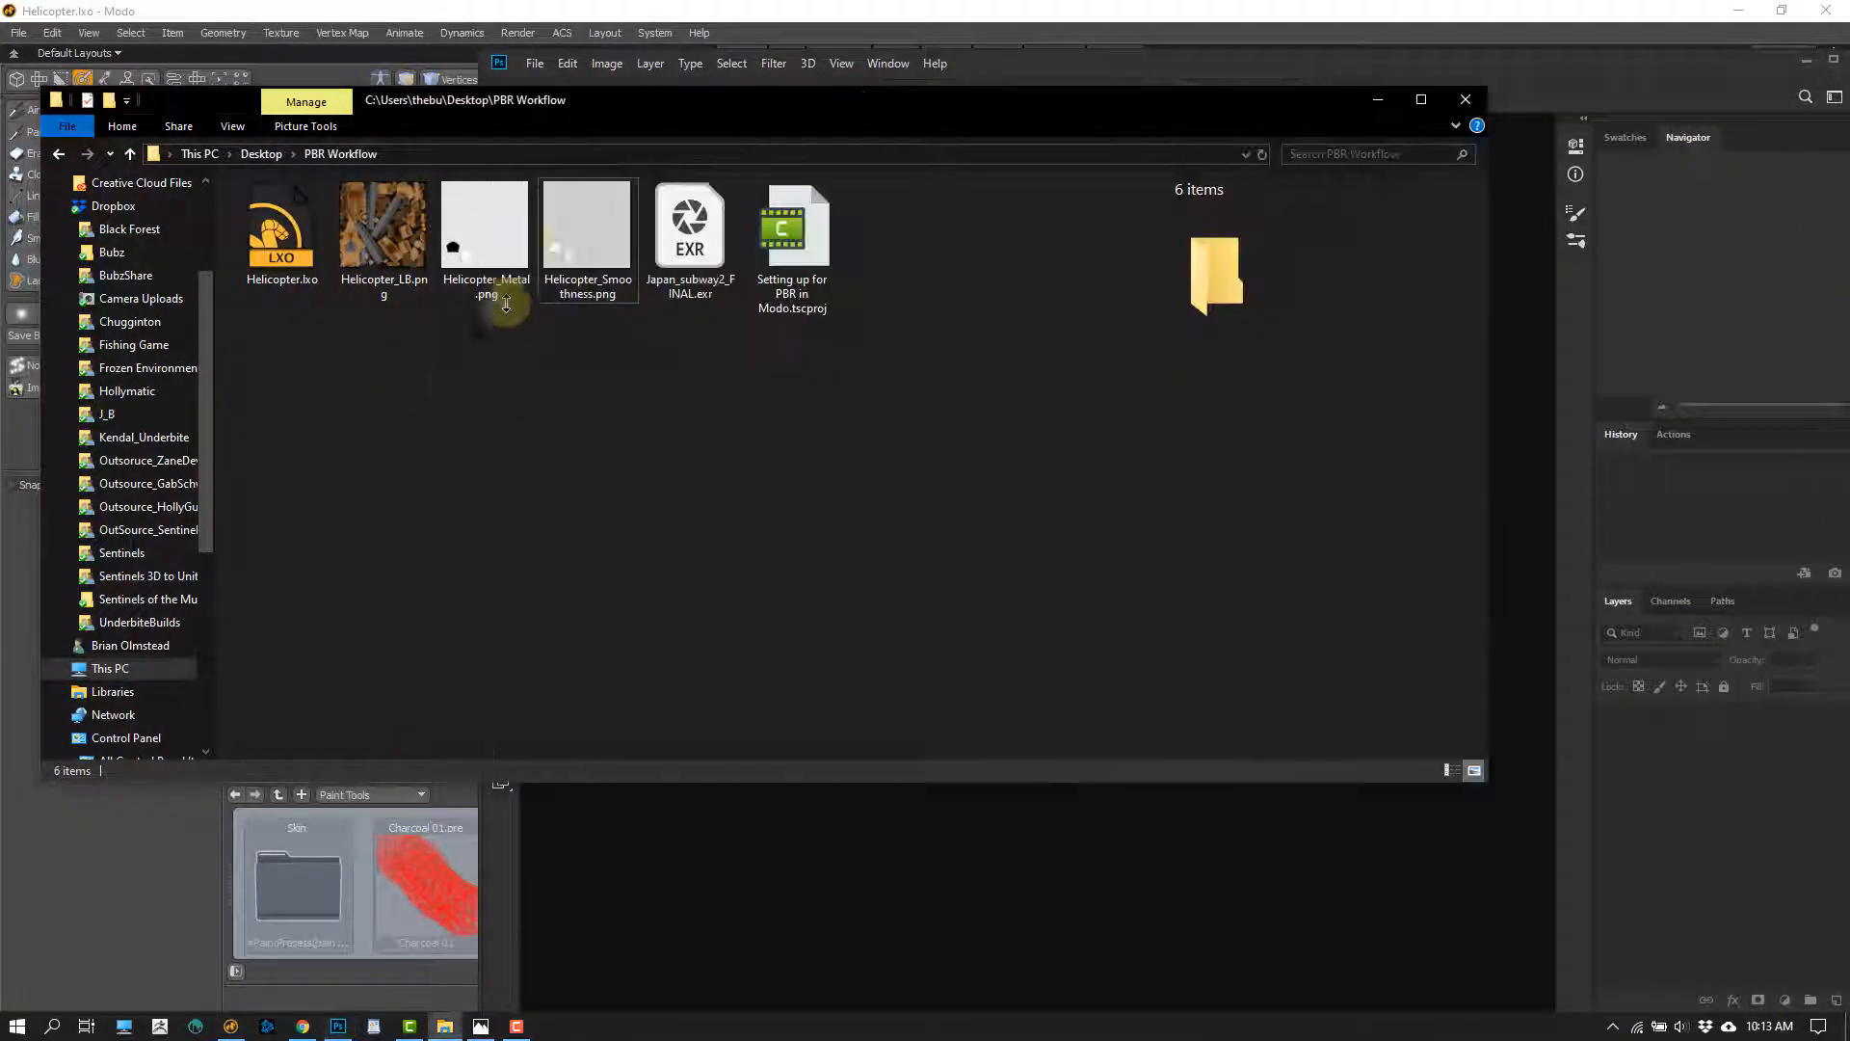
left_click(585, 255)
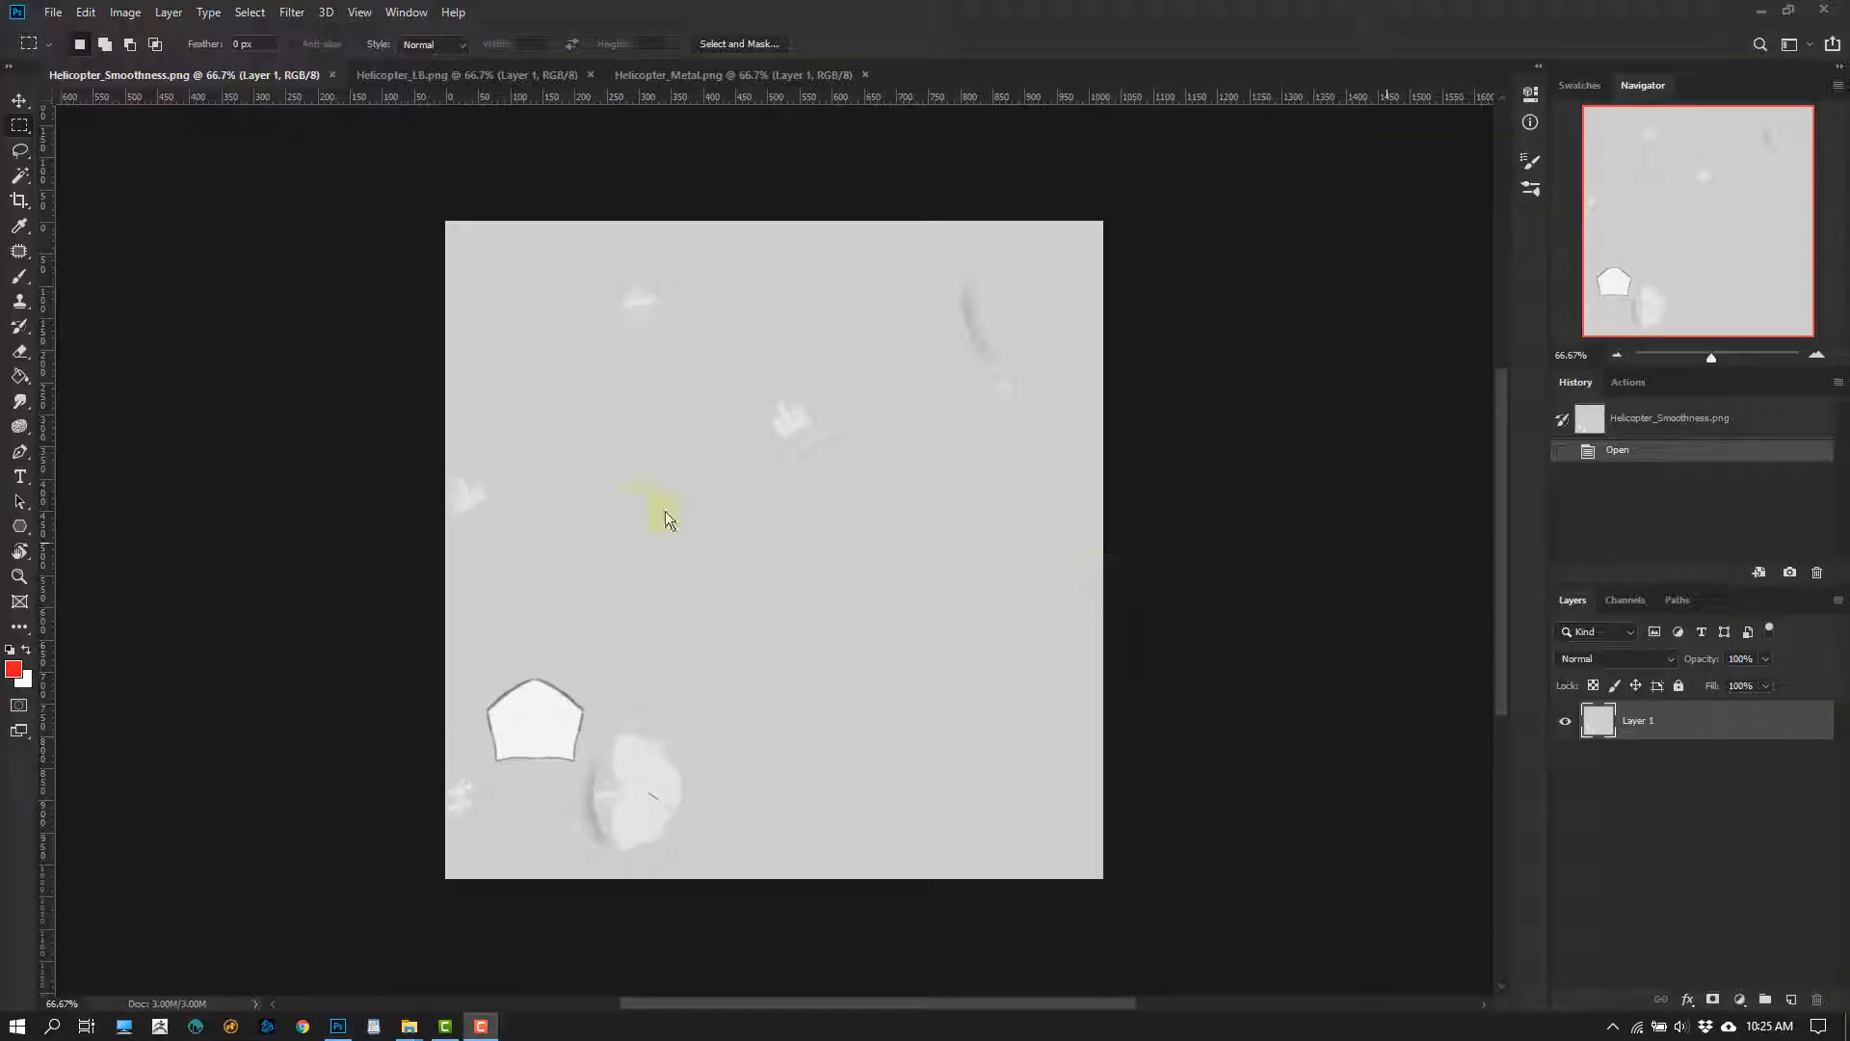
Rename the layer in Helicopter_Smoothness.png as Smoothness and the layer in Helicopter_Metal.png as Metal
double_click(1688, 717)
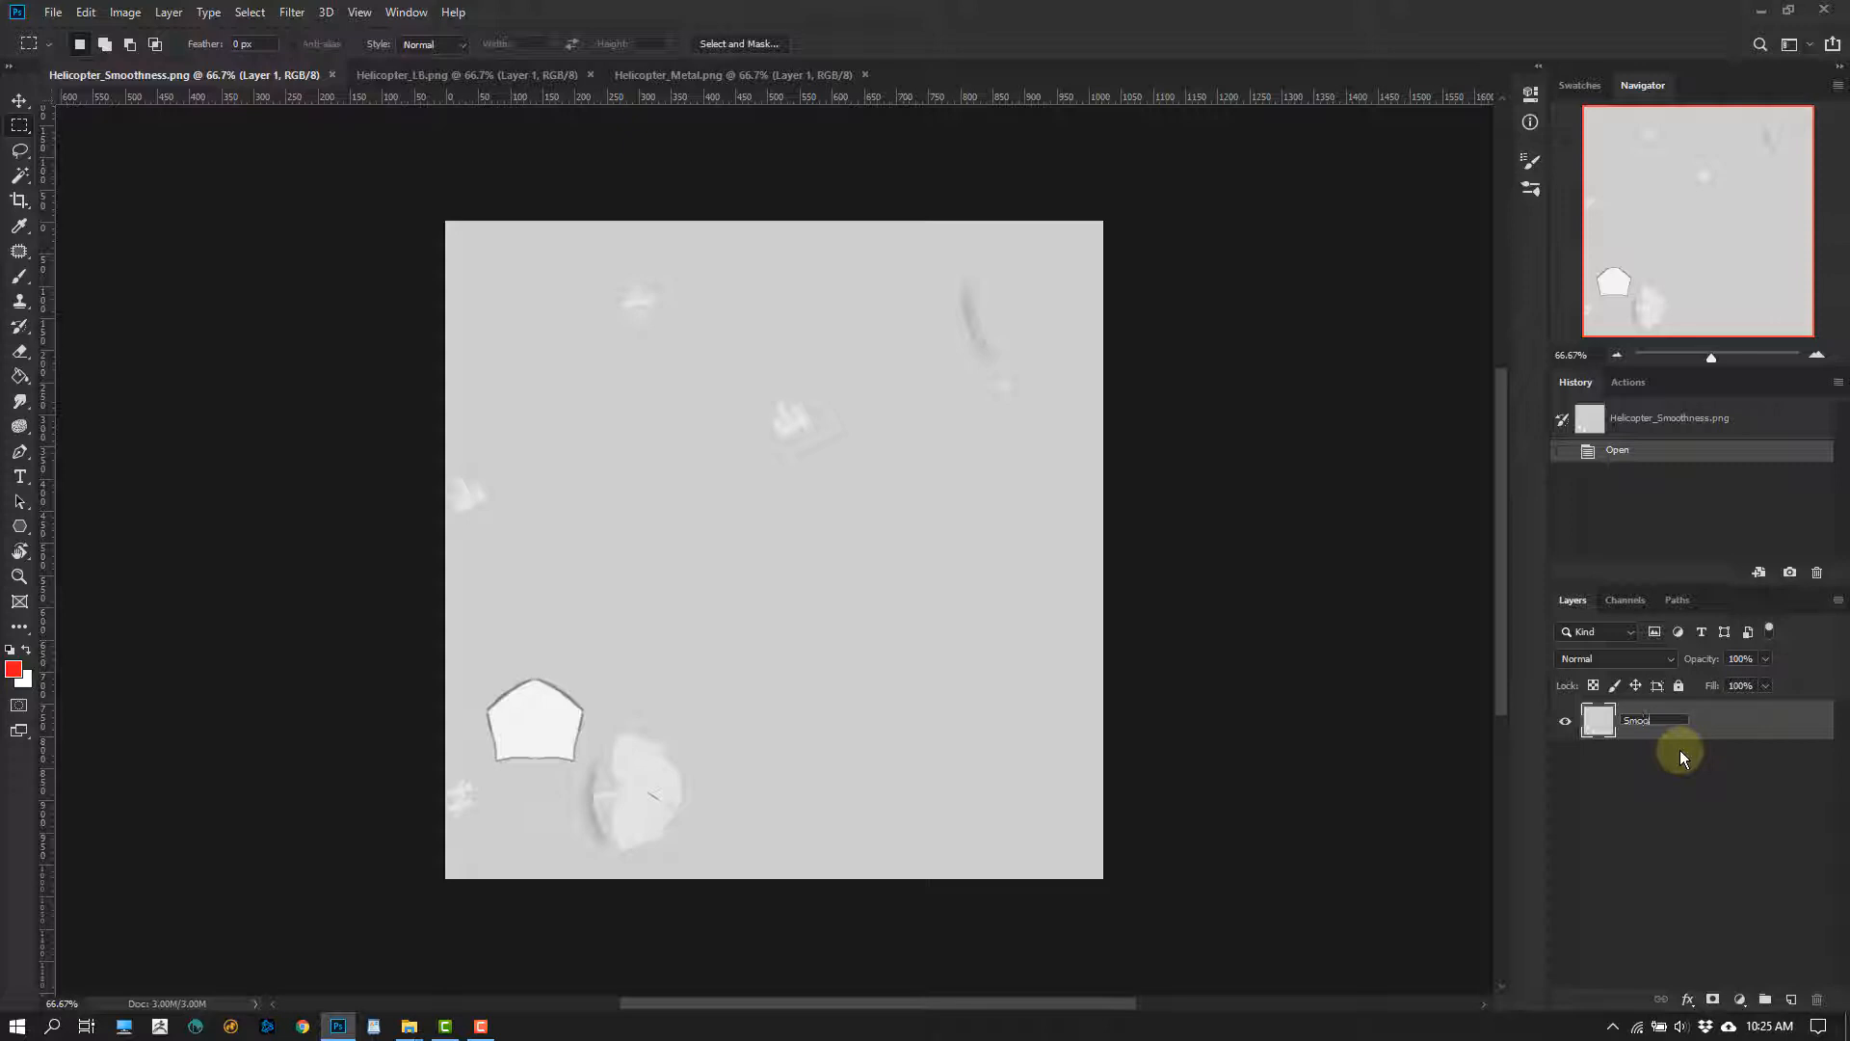
type("Smoothness")
key("Return")
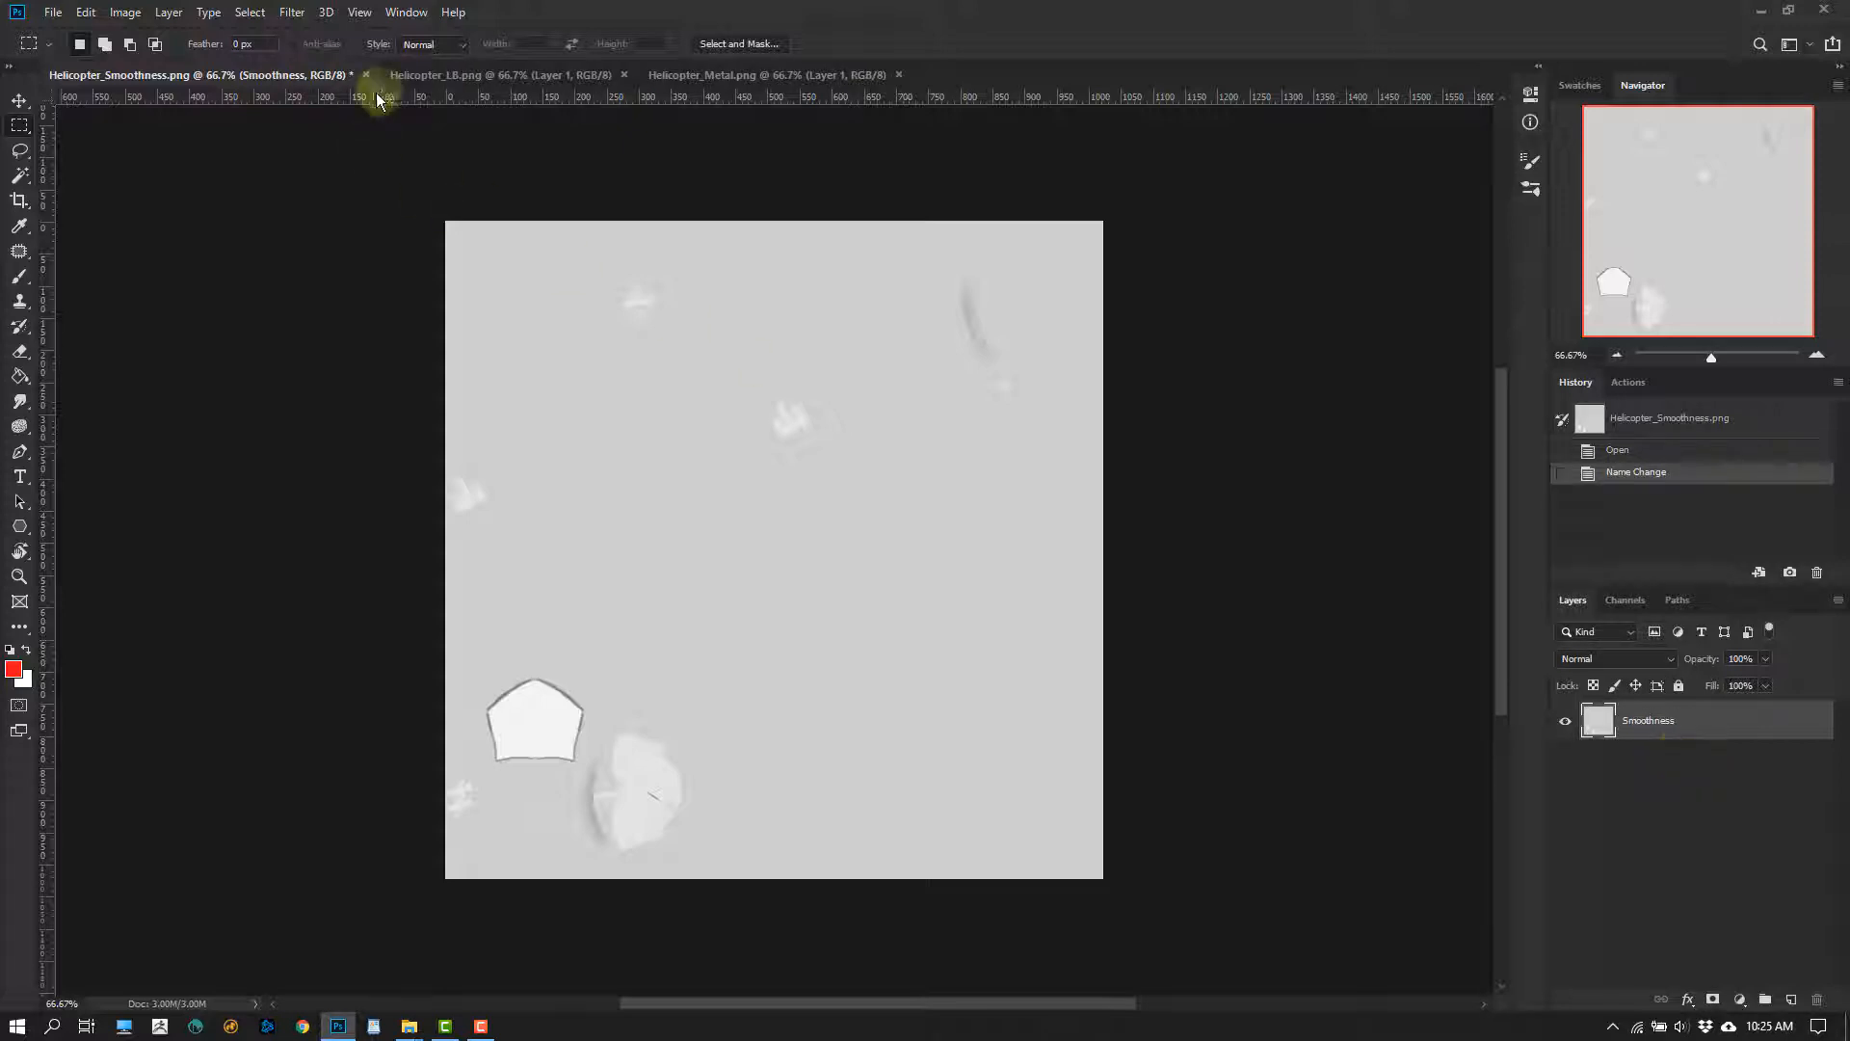
left_click(472, 79)
left_click(684, 75)
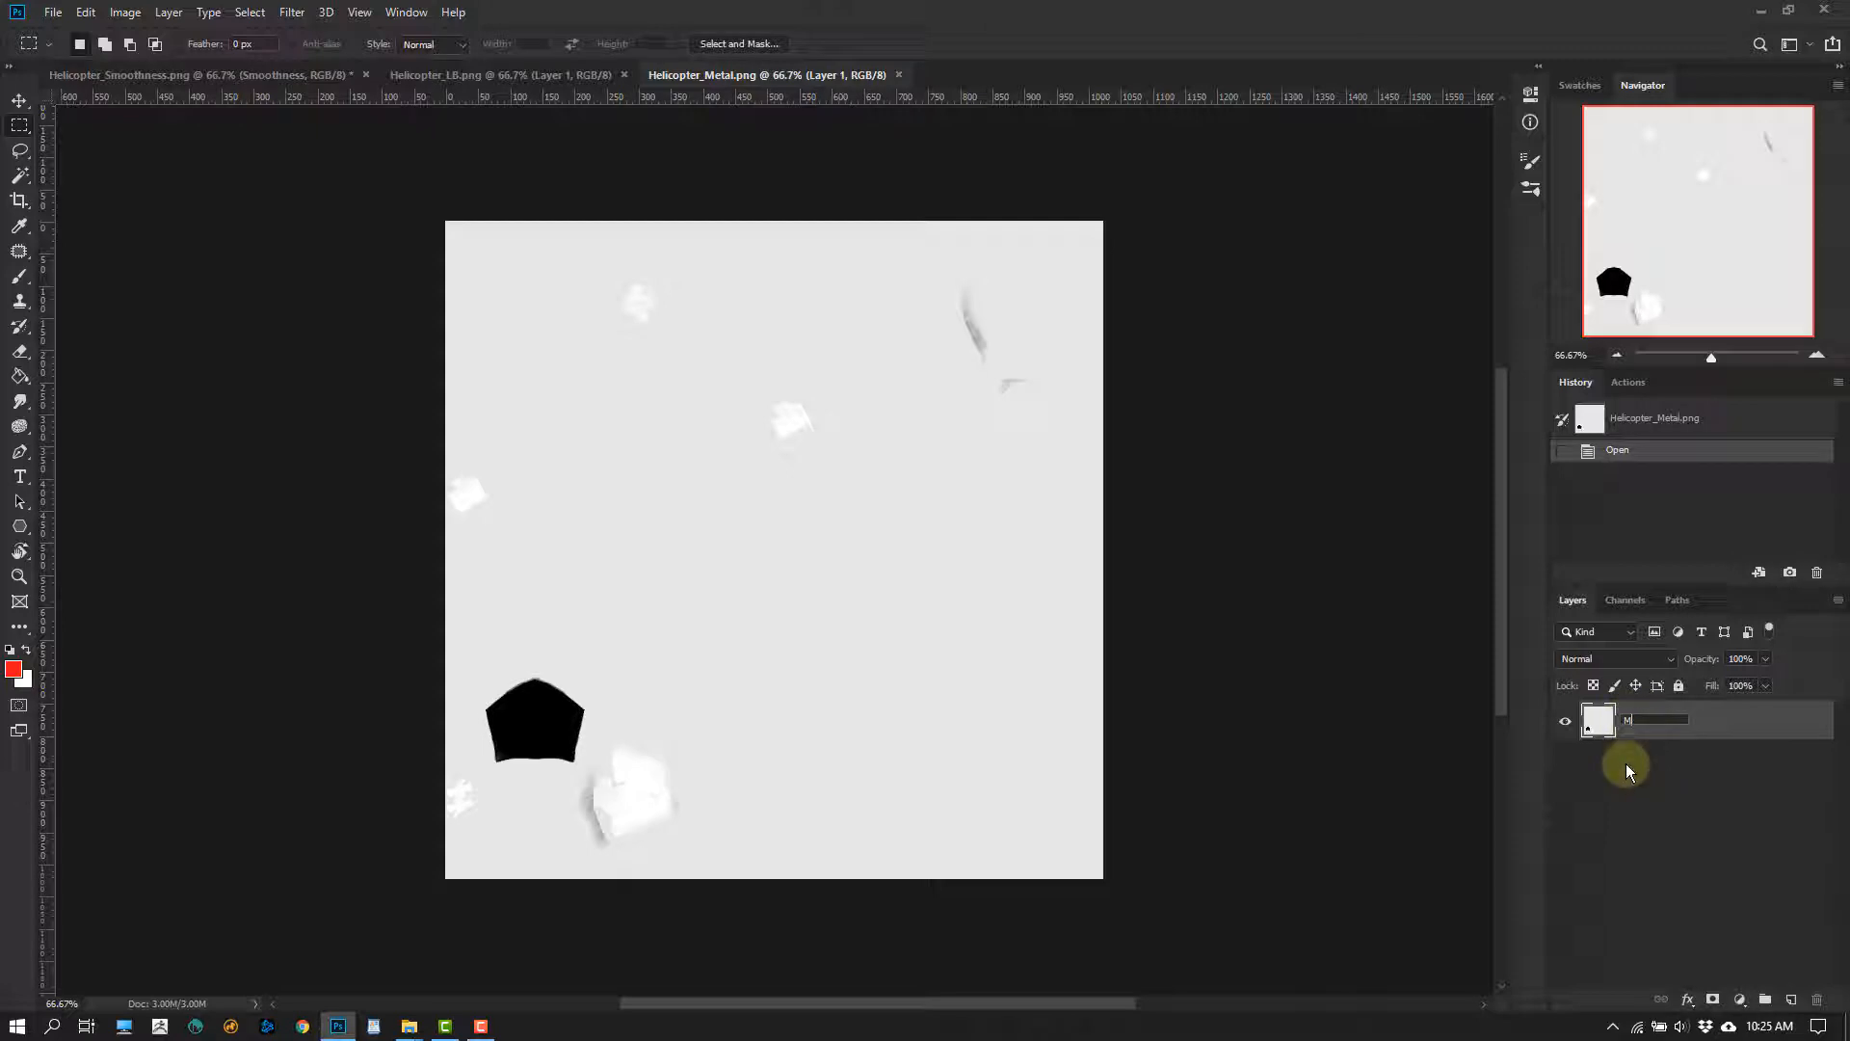
key("Return")
Copy the Metal layer and the Smoothness layer into Helicopter_LB.png, aligned with its canvas and with Smoothness on top
key("v")
left_click_drag(766, 403, 486, 345)
left_click_drag(643, 447, 665, 211)
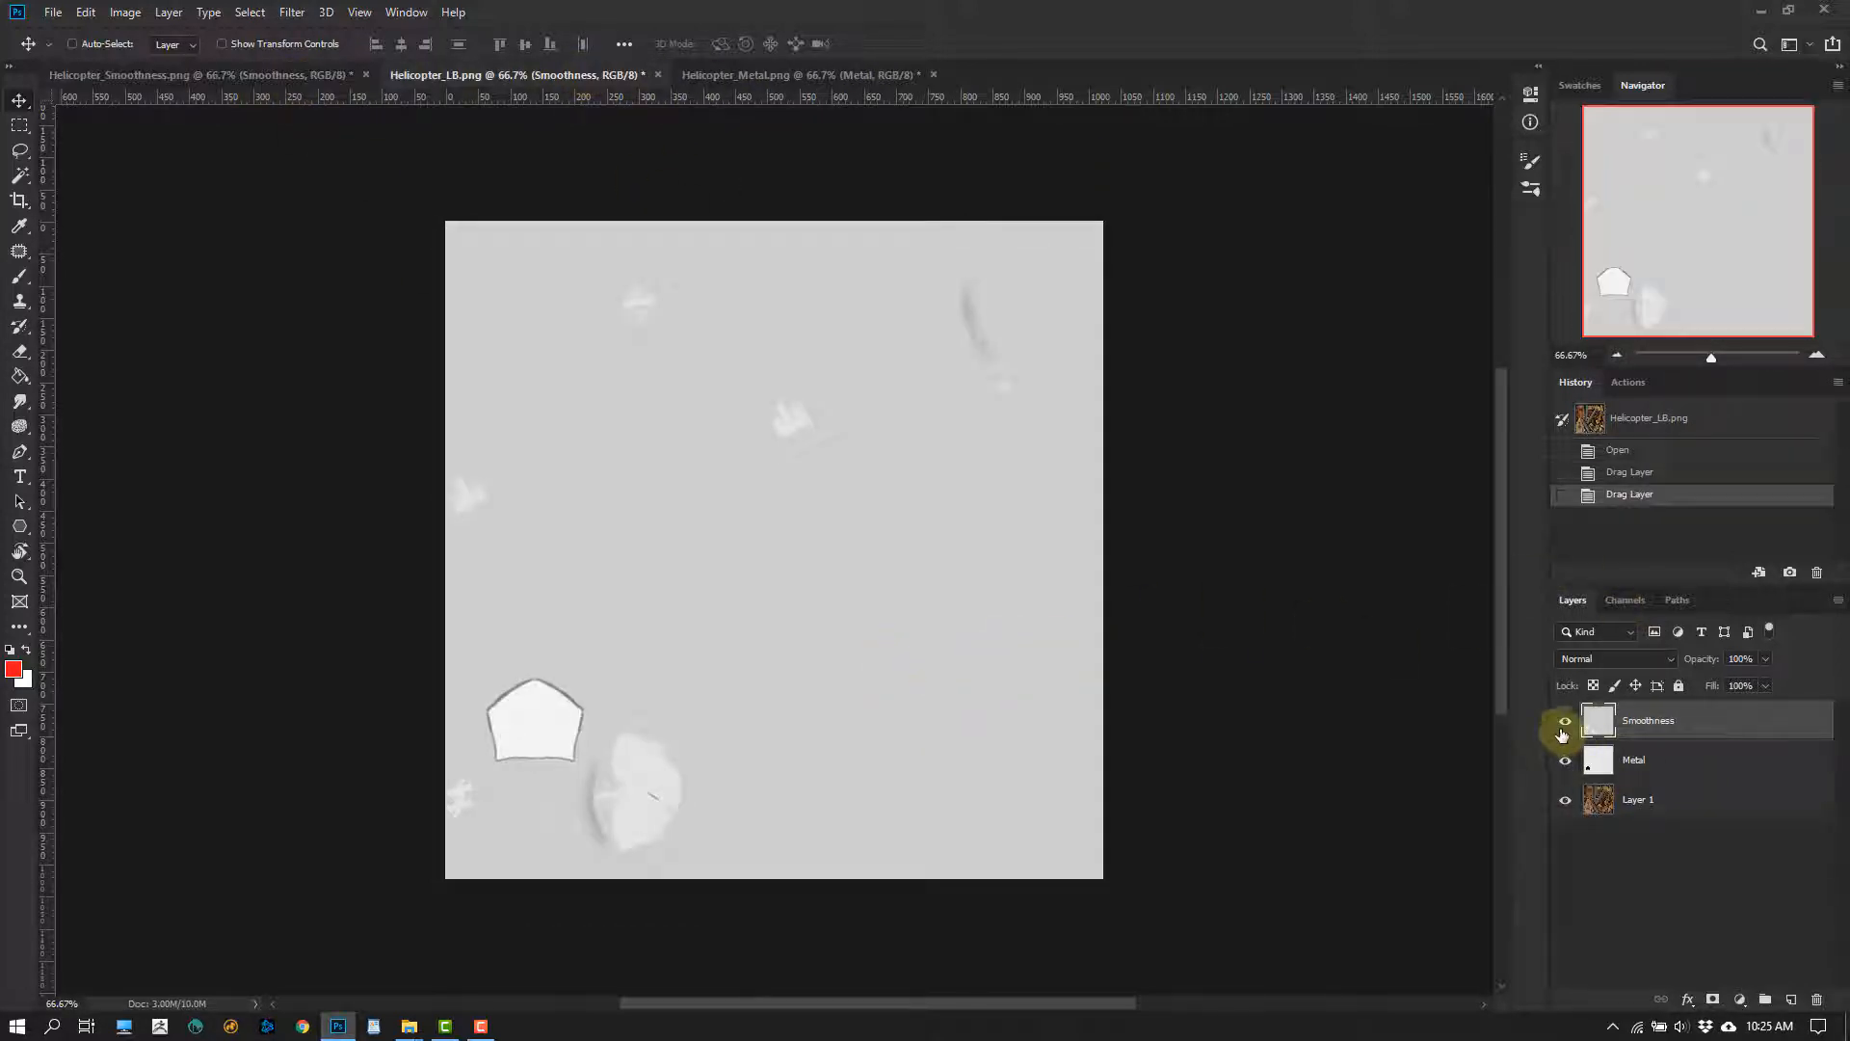
Hide the Smoothness and Metal layers and rename the base texture layer as Dif
left_click(1564, 721)
left_click(1565, 759)
double_click(1638, 799)
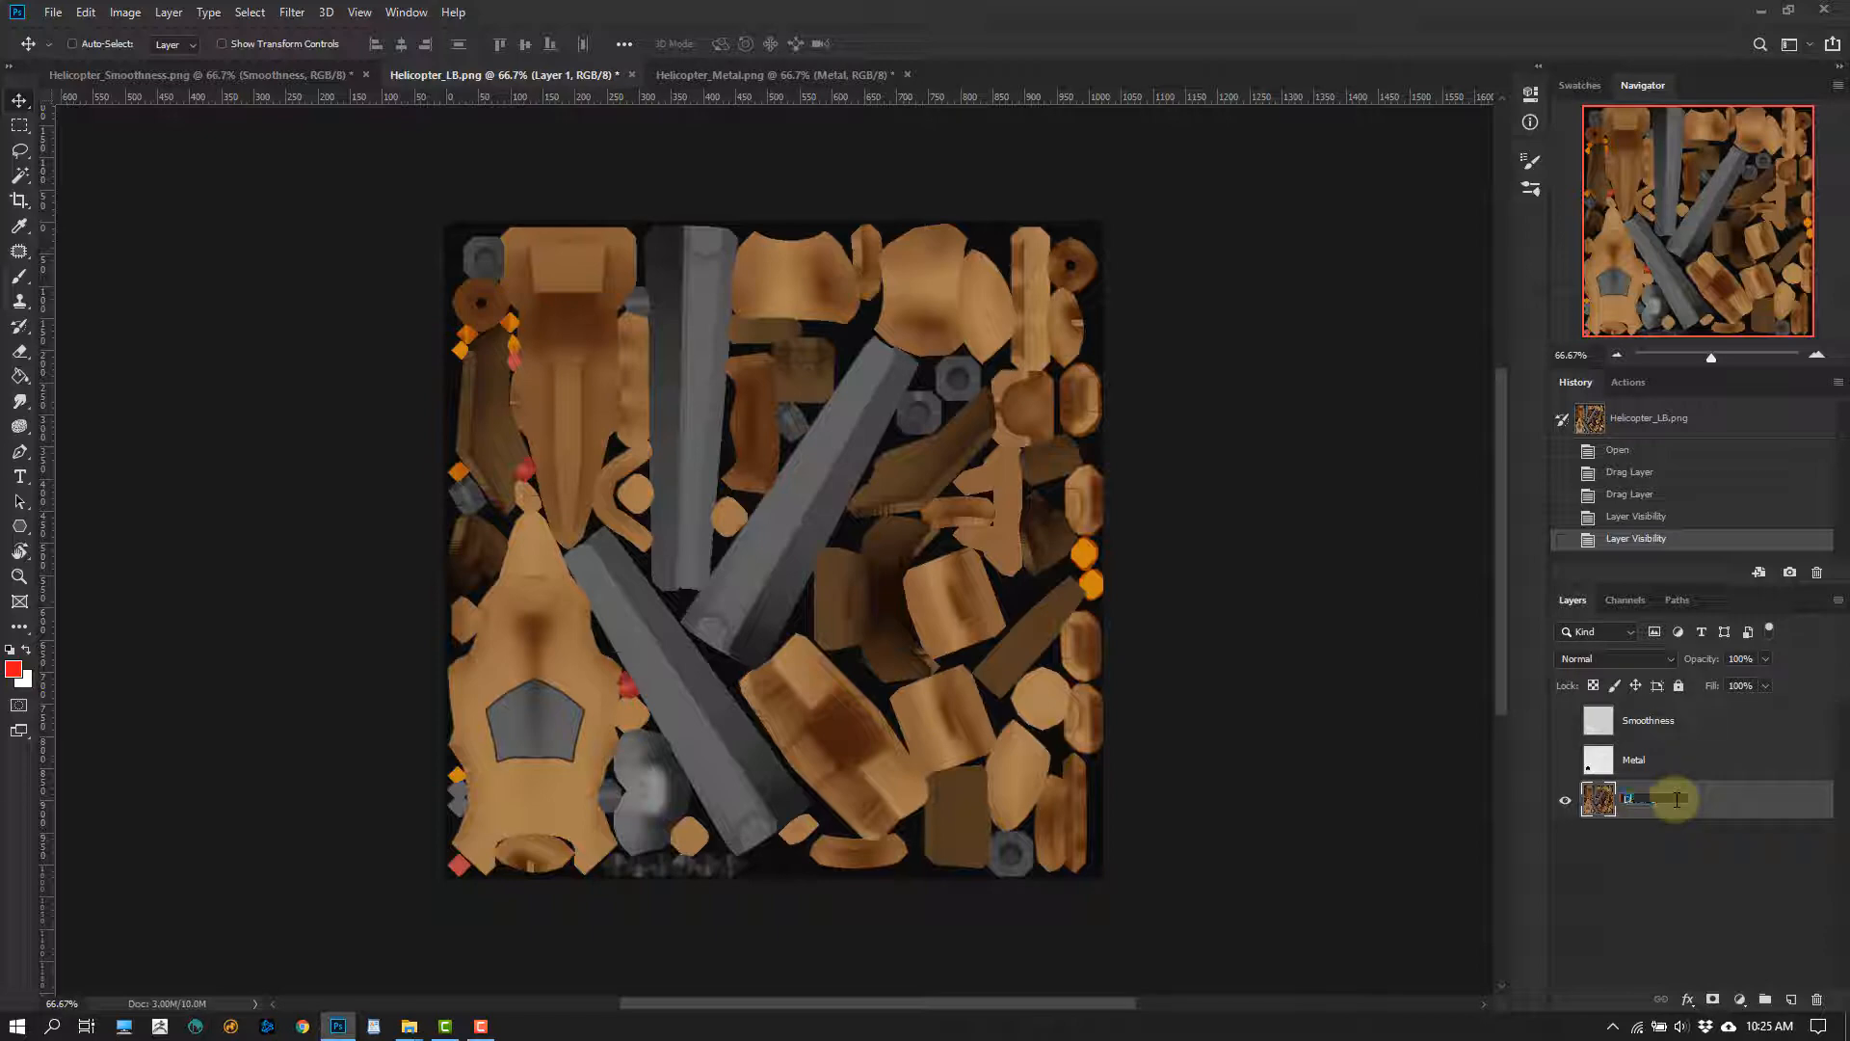
type("Dif")
key("Return")
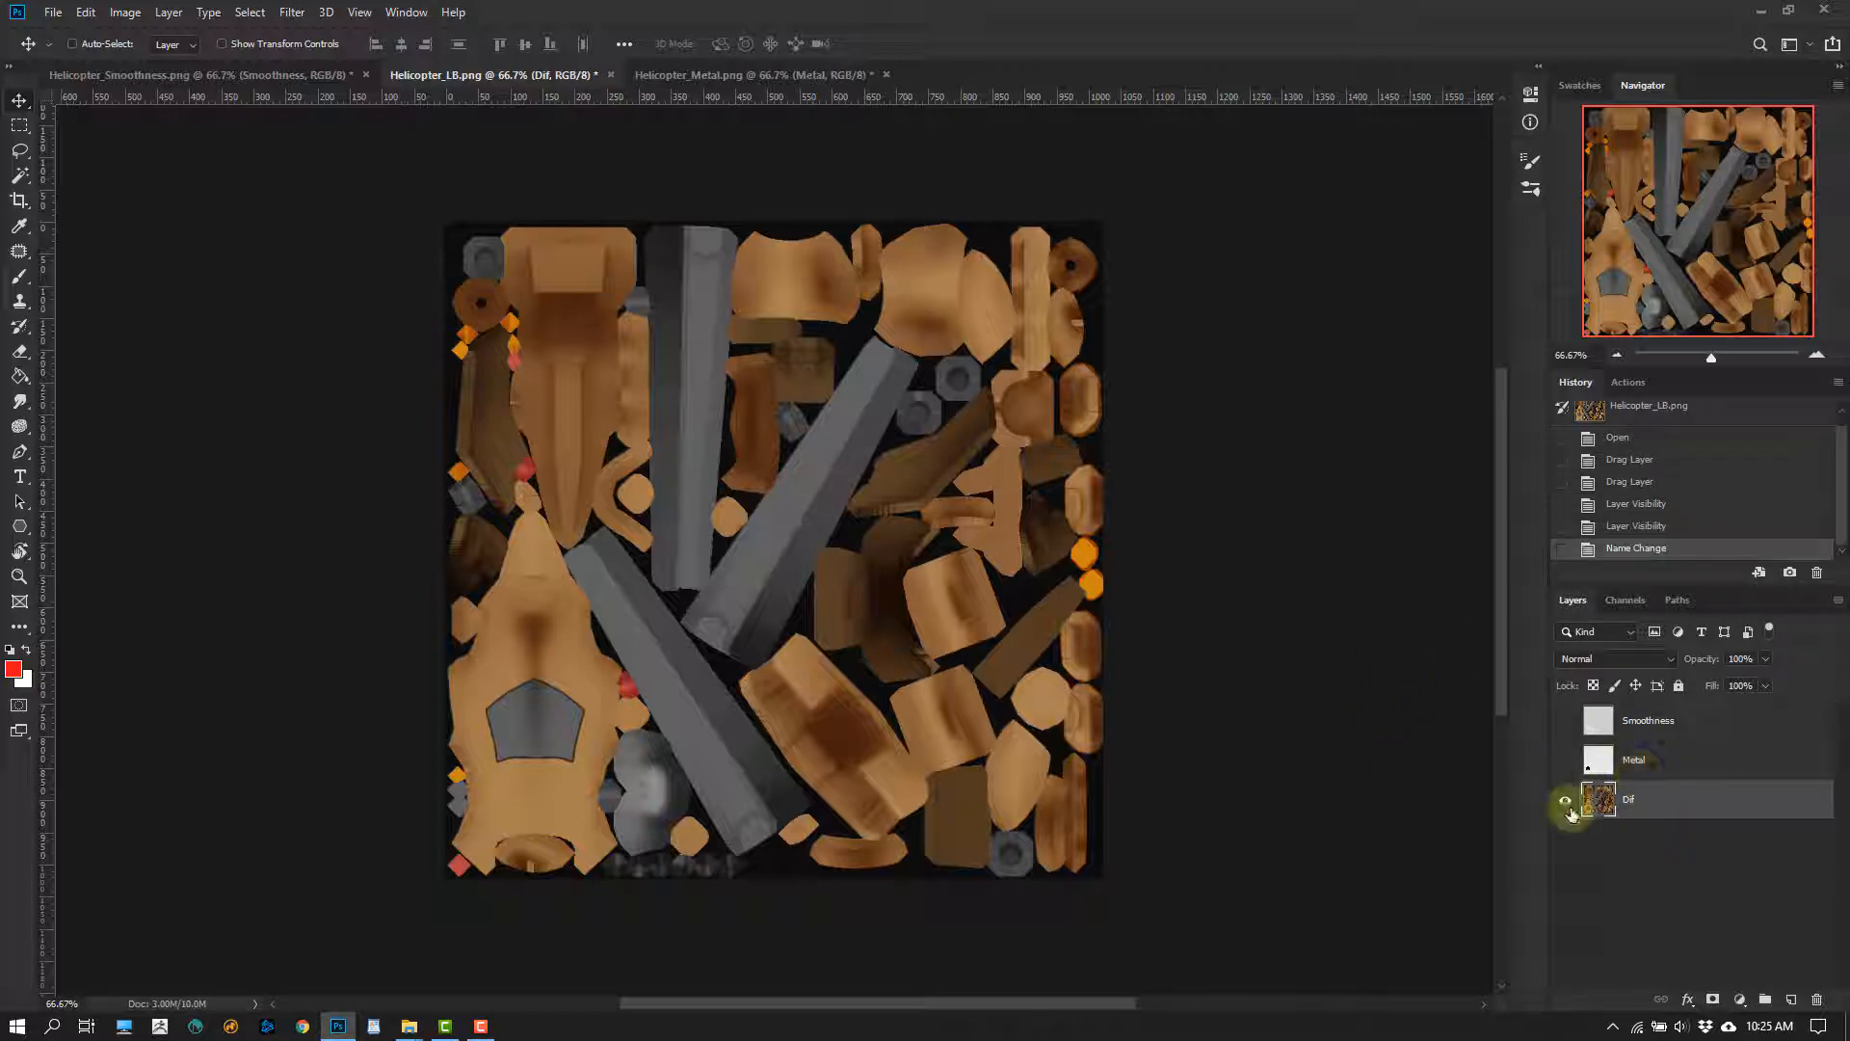
Compare the cockpit window outline on the Dif layer with its shape on the Metal layer
left_click(1560, 766)
left_click(1559, 769)
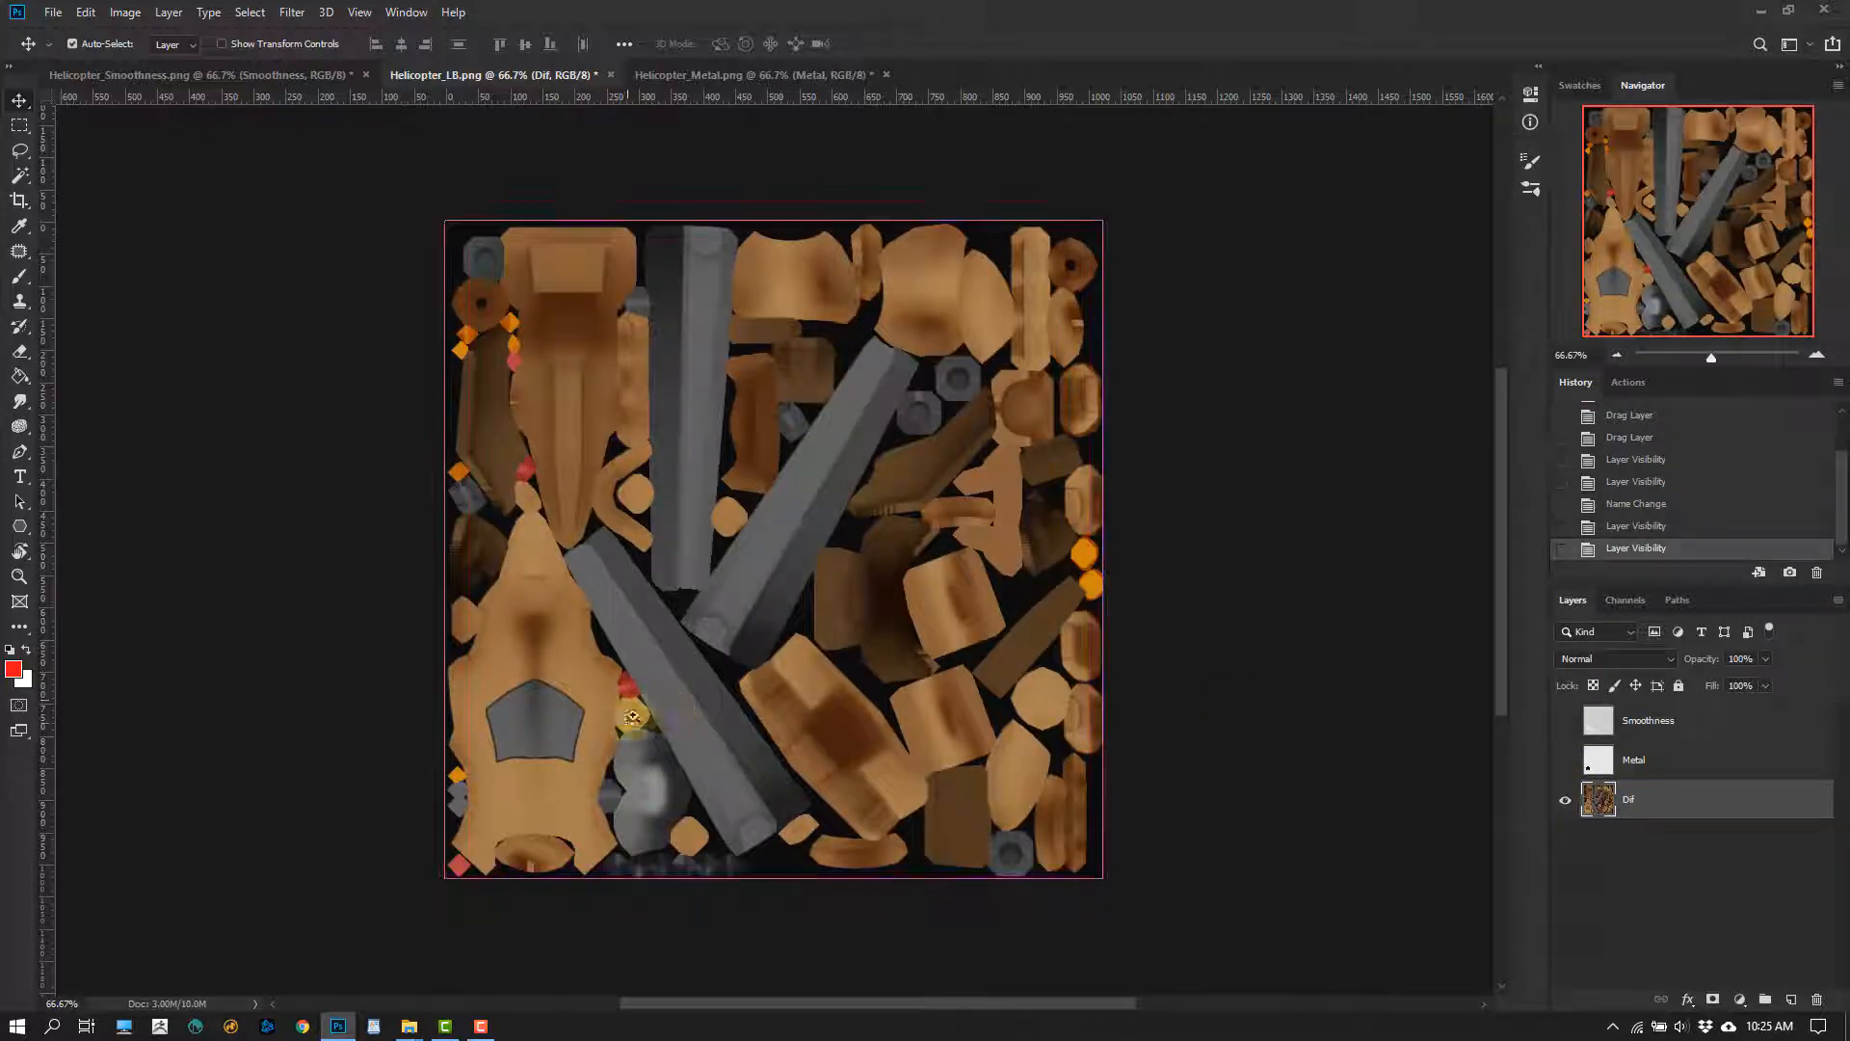
left_click_drag(627, 721, 727, 724, "ctrl")
left_click_drag(531, 761, 727, 662)
left_click_drag(728, 661, 817, 640, "ctrl")
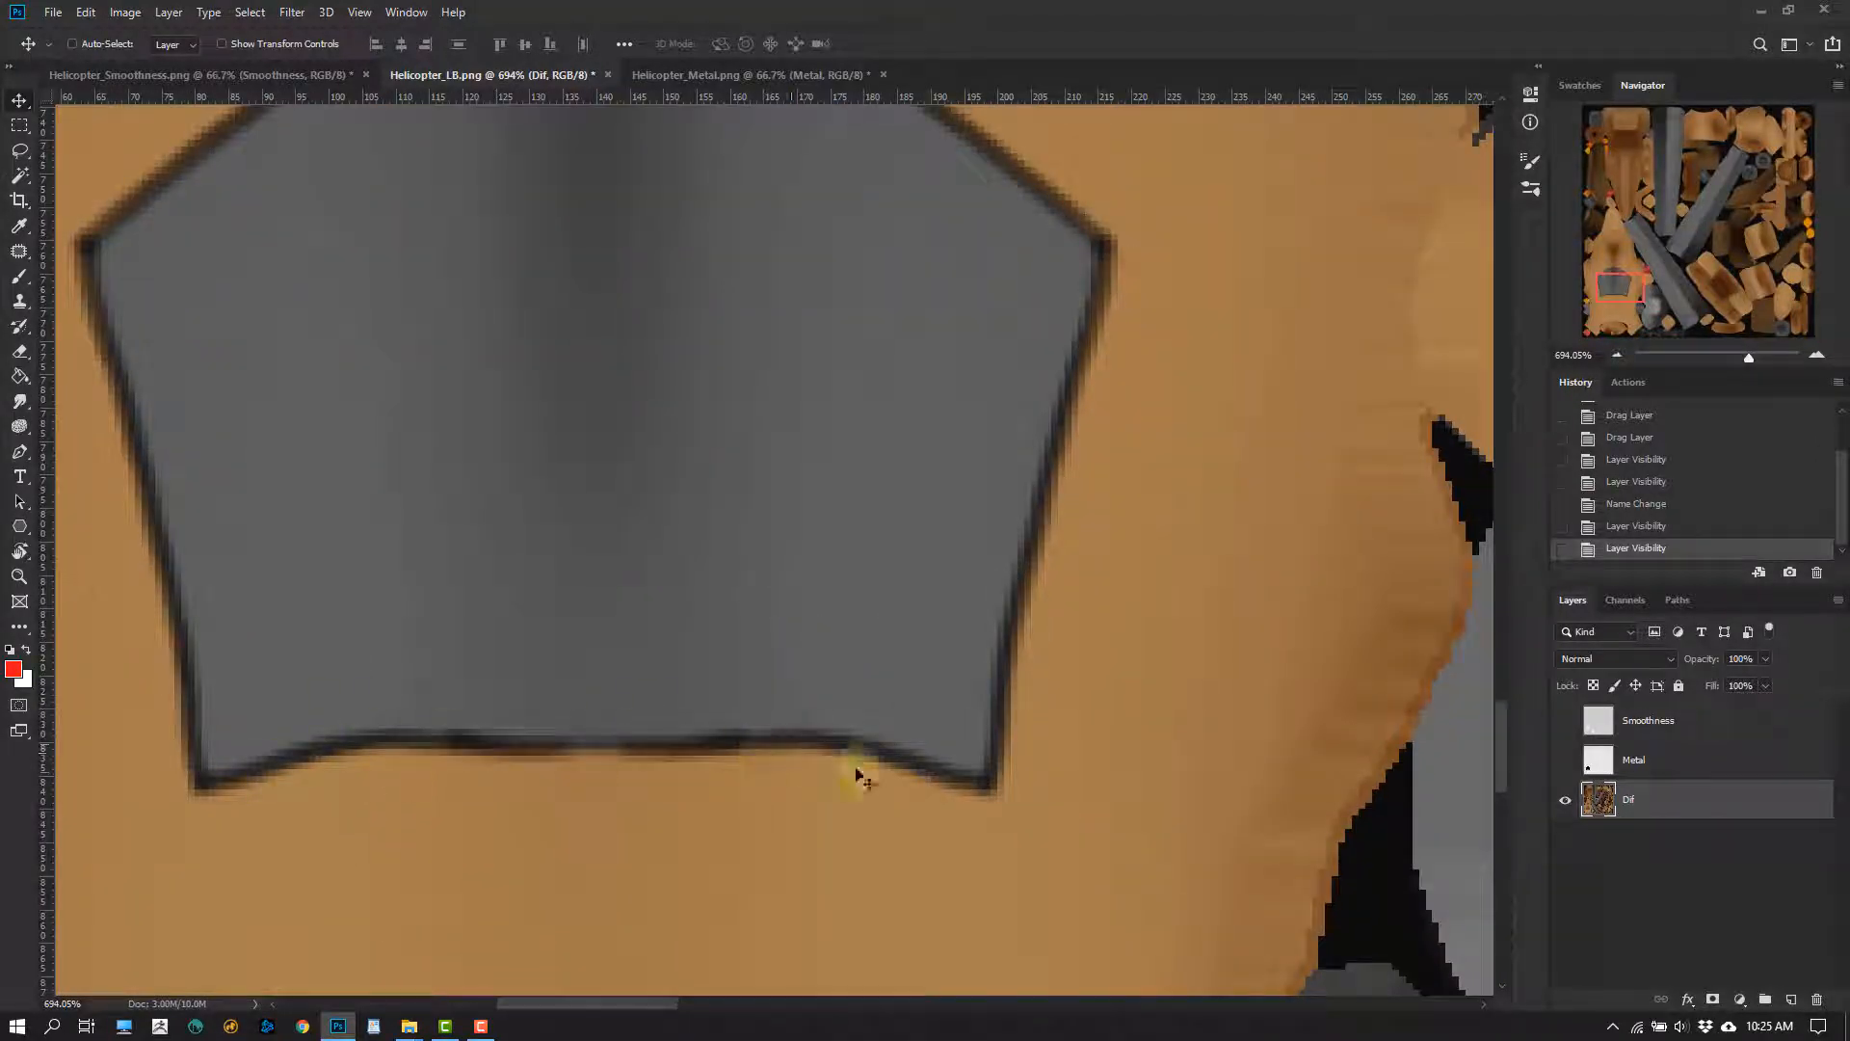
left_click_drag(713, 779, 592, 712)
left_click_drag(591, 712, 812, 690)
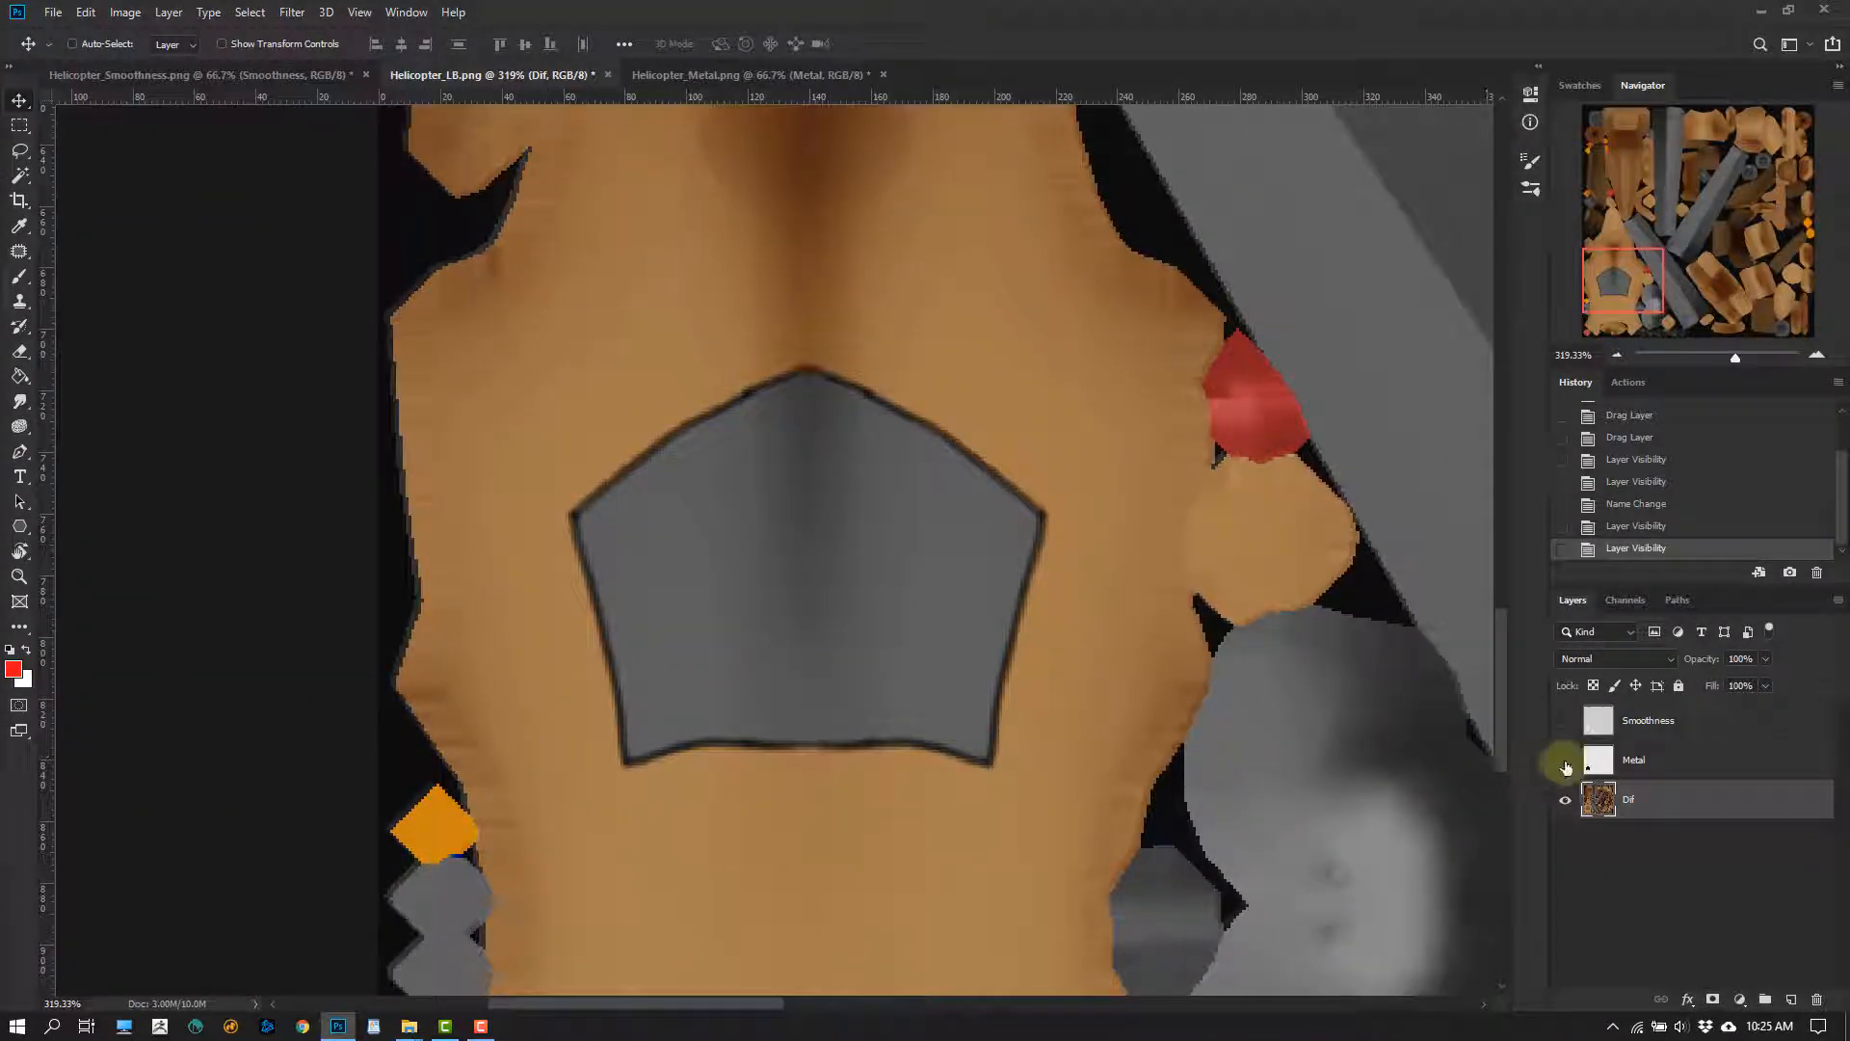
left_click(1565, 766)
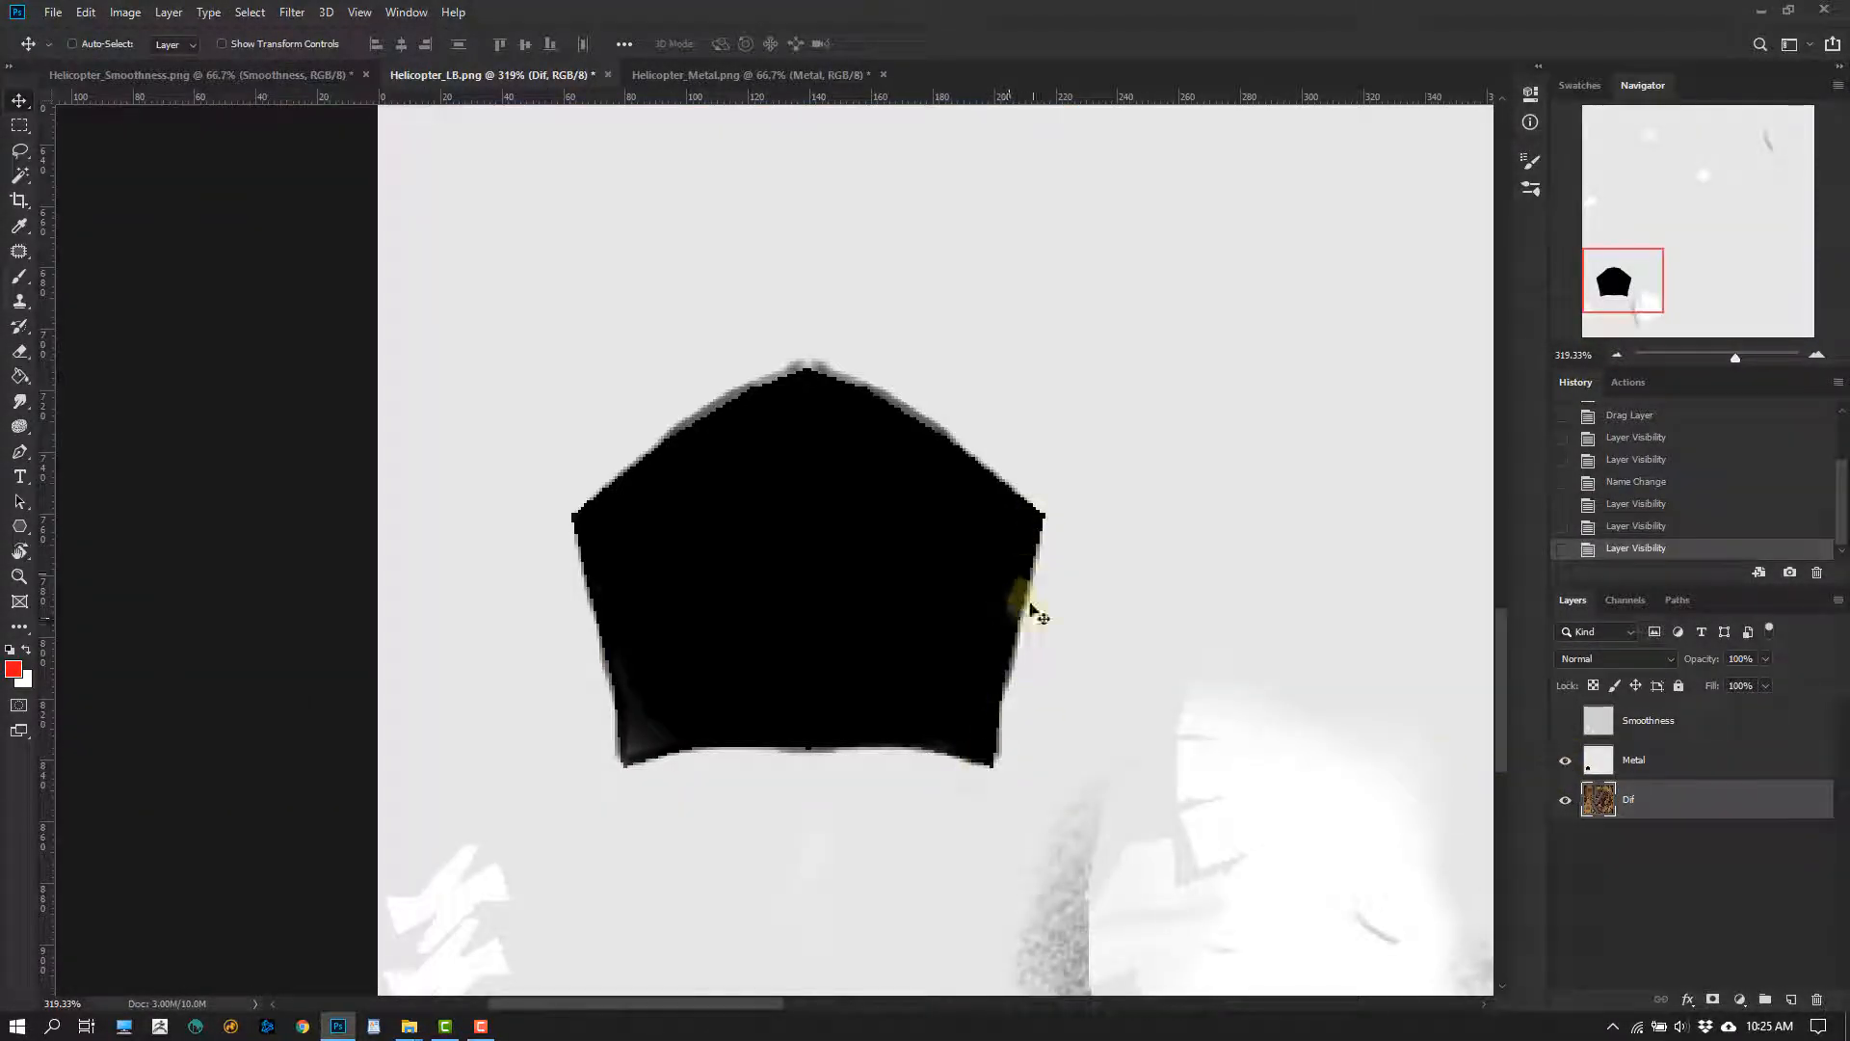
left_click_drag(987, 711, 1053, 636, "ctrl")
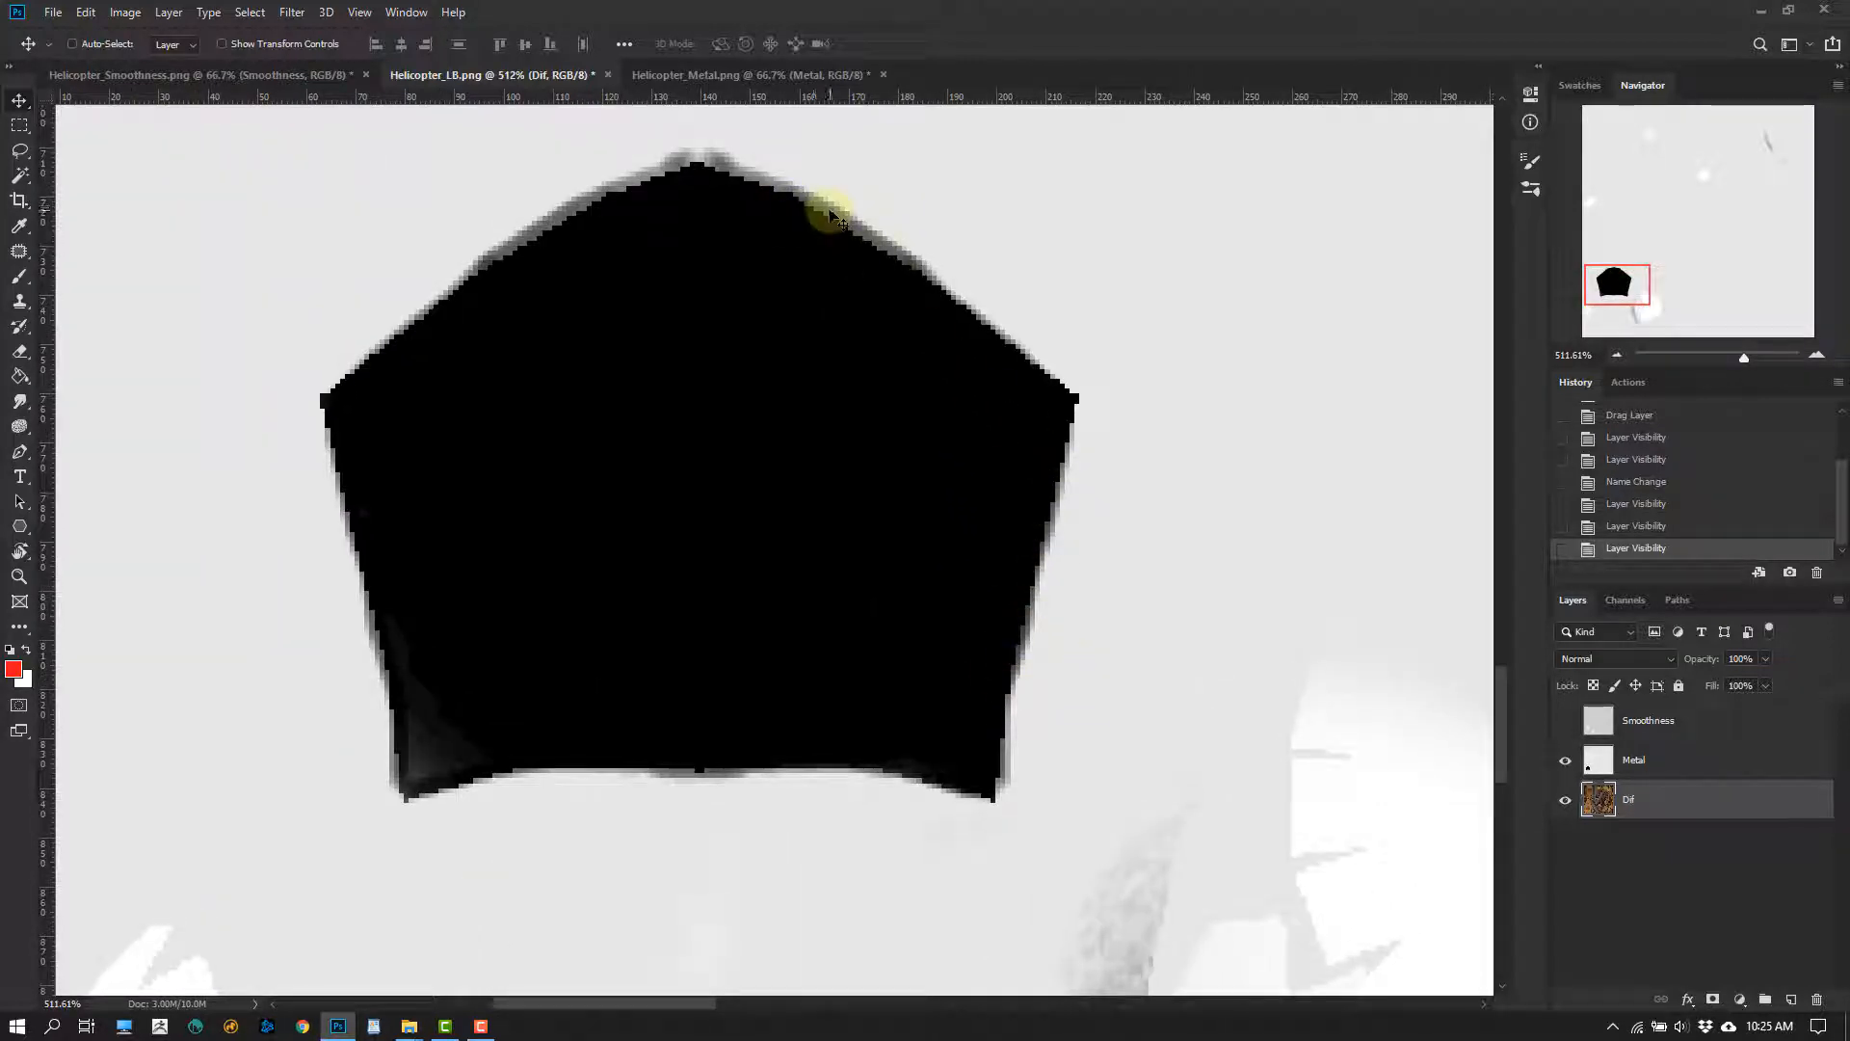
left_click_drag(994, 694, 1036, 705)
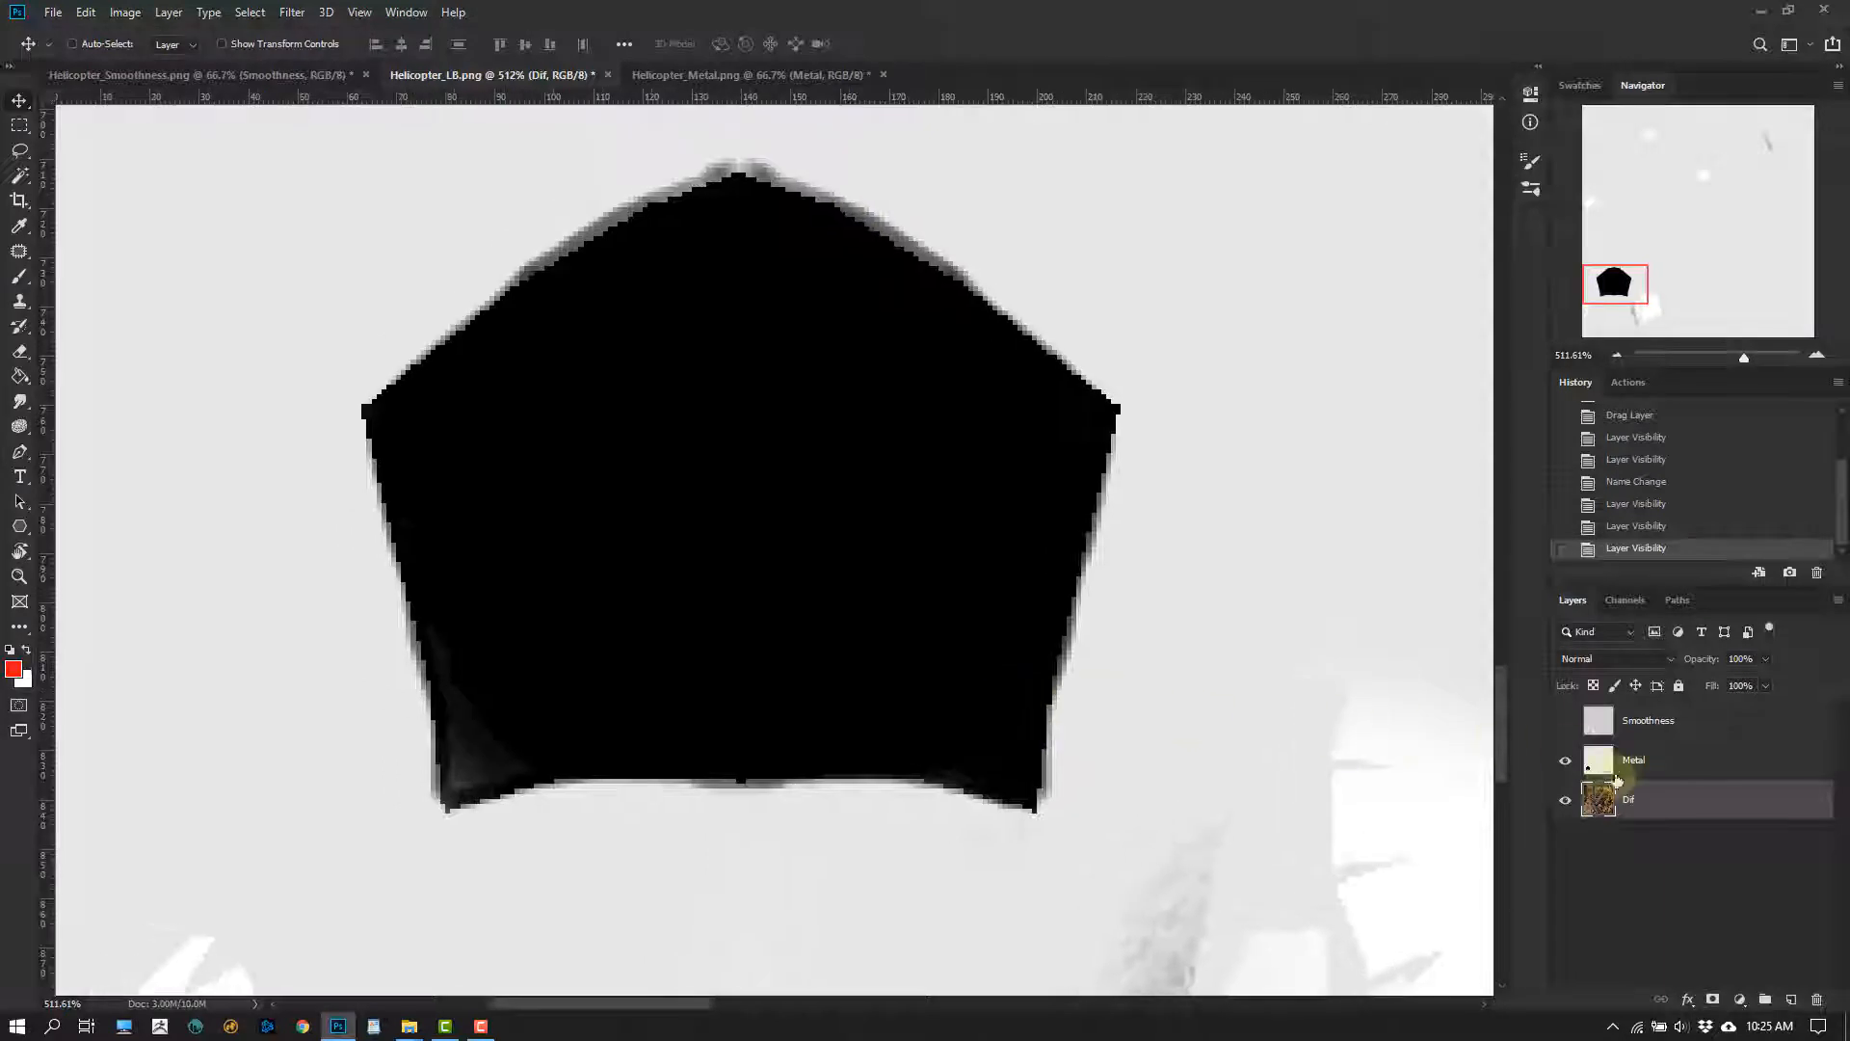
Examine the window edge on the Smoothness layer against the Metal and Dif layers by toggling their visibility
left_click(1565, 762)
left_click(1564, 721)
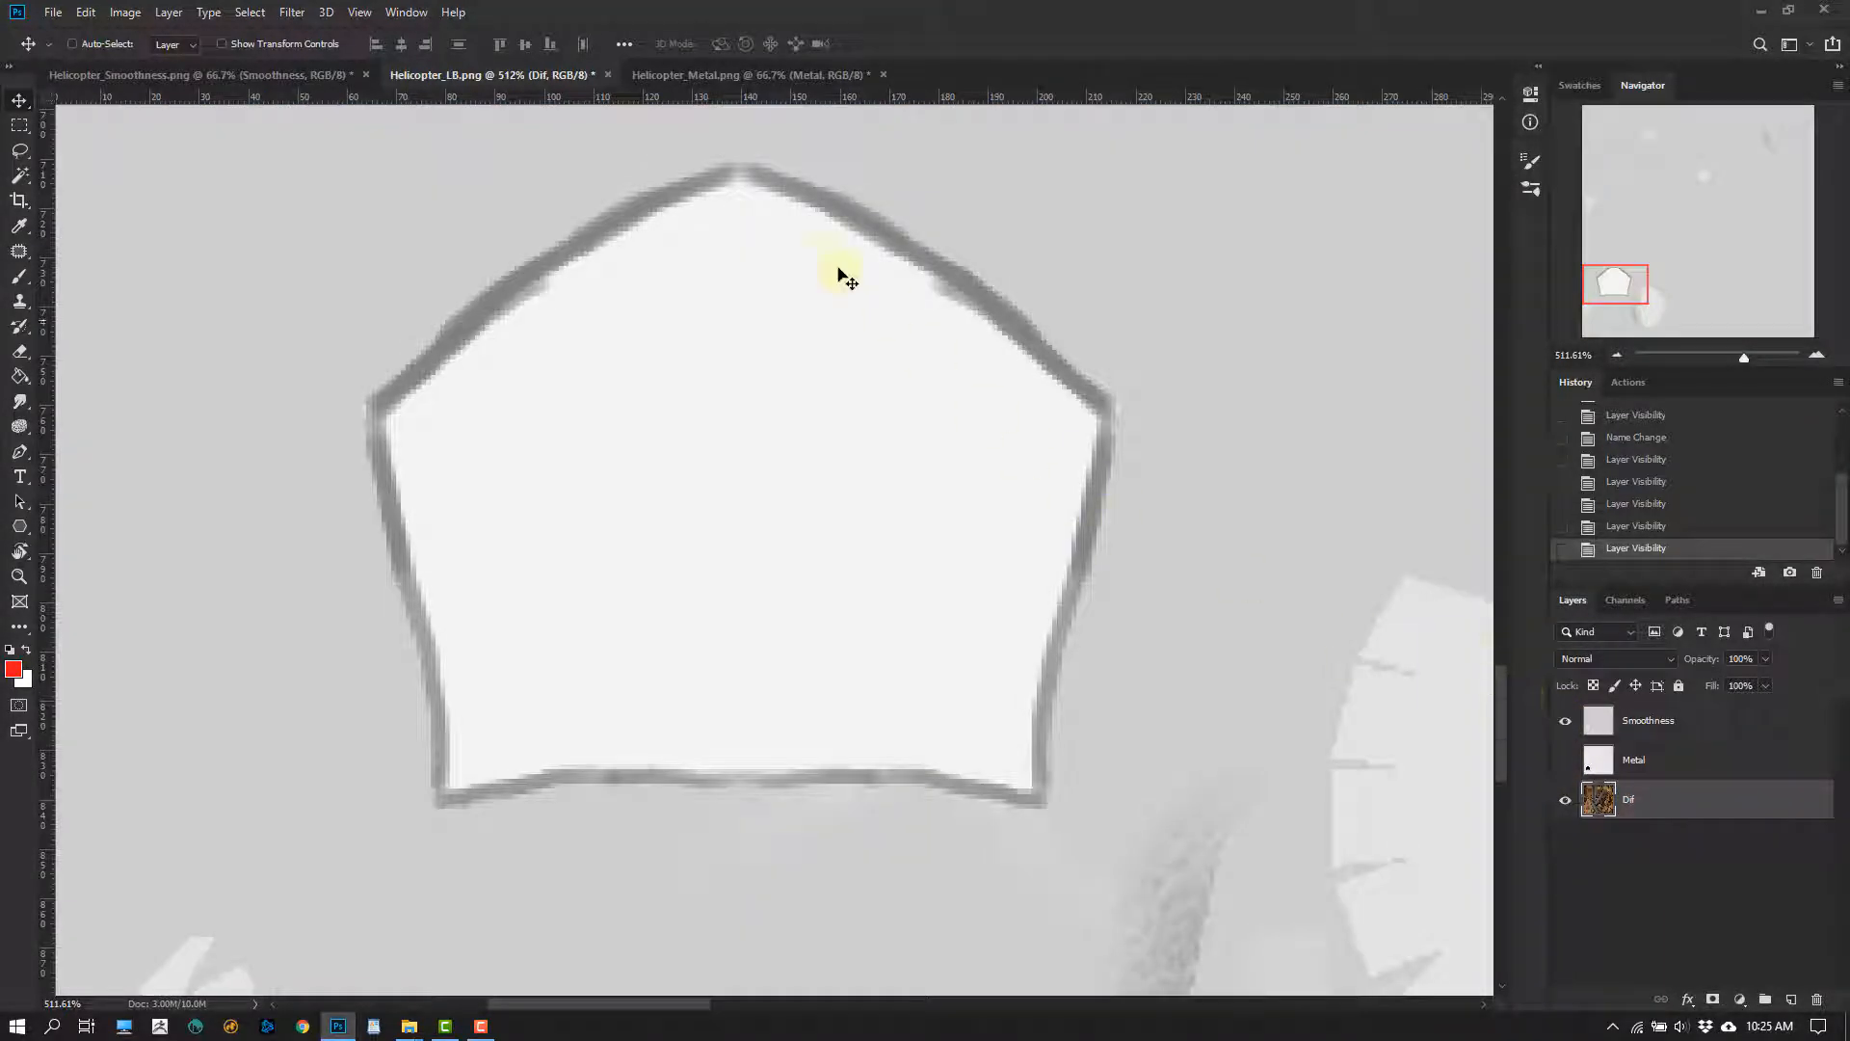
scroll(1061, 644, "down", 3, "alt")
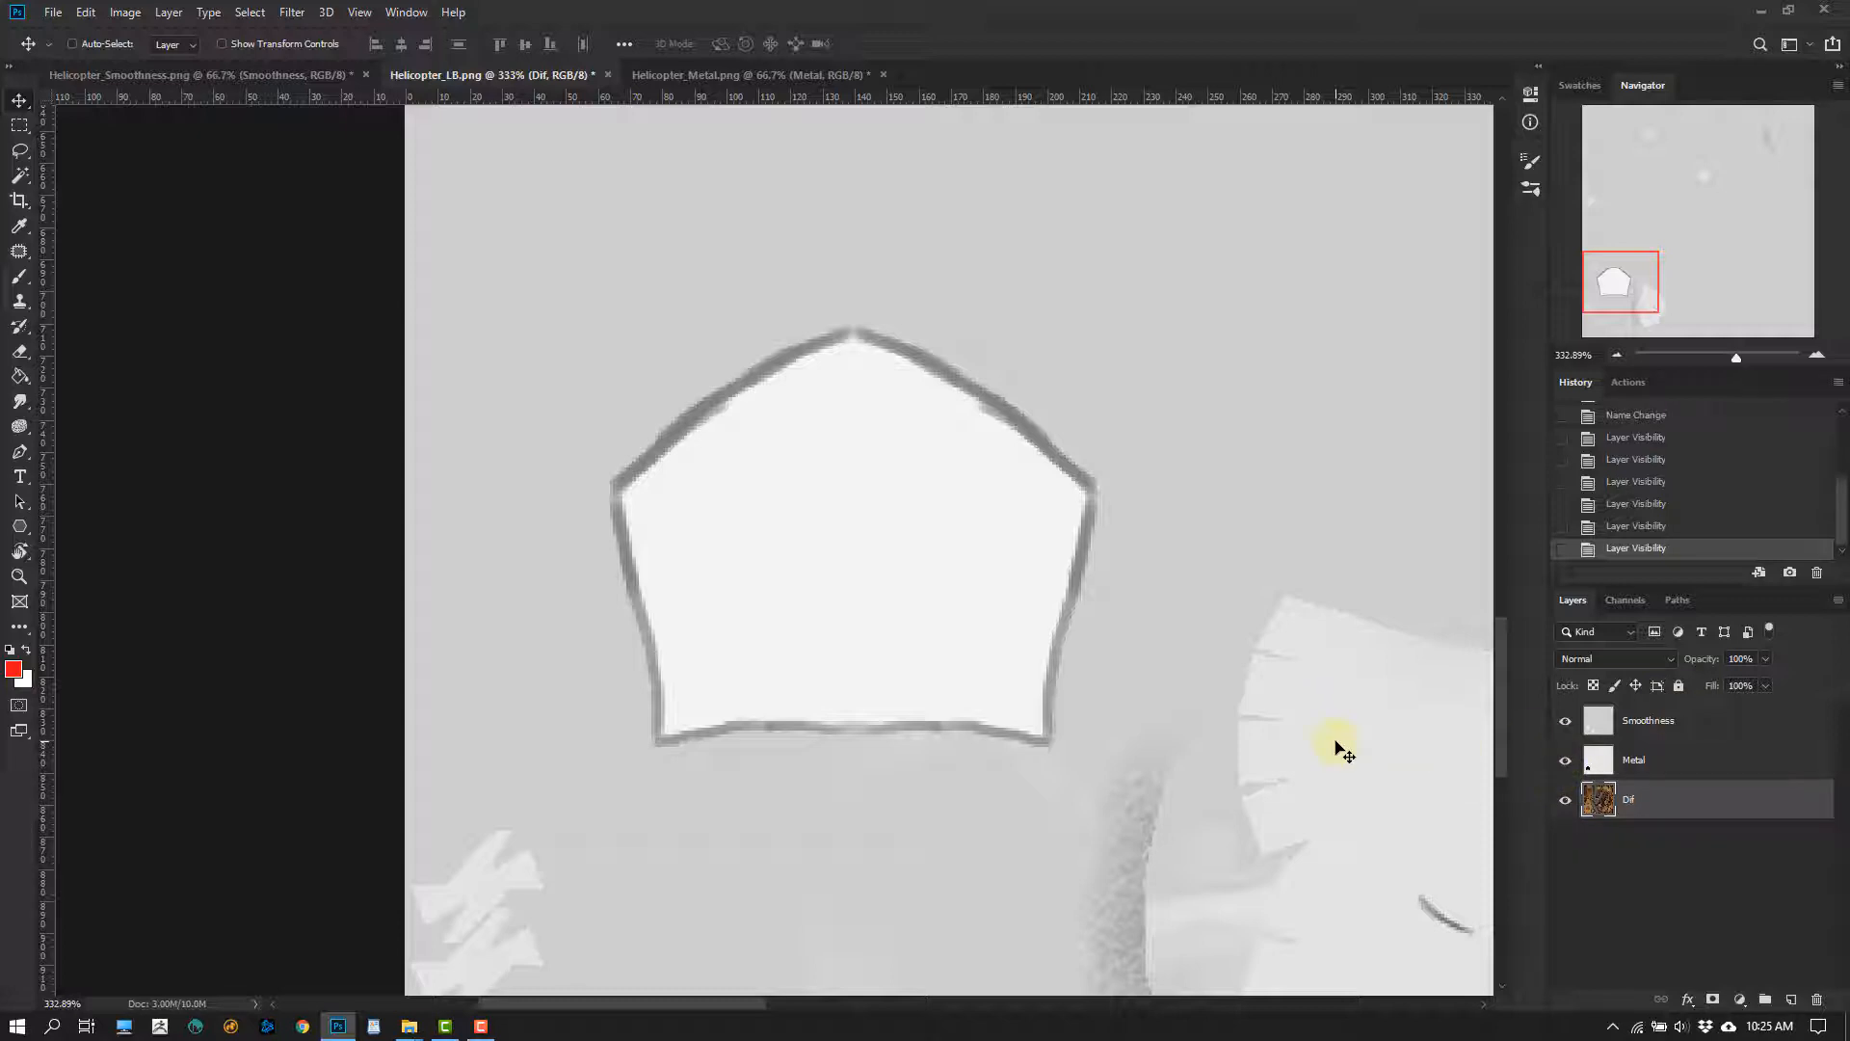
left_click(1563, 782)
left_click(1566, 760)
left_click(1564, 722)
left_click(1564, 728)
Add a new empty layer above the Smoothness layer and hide Smoothness
left_click(1604, 722)
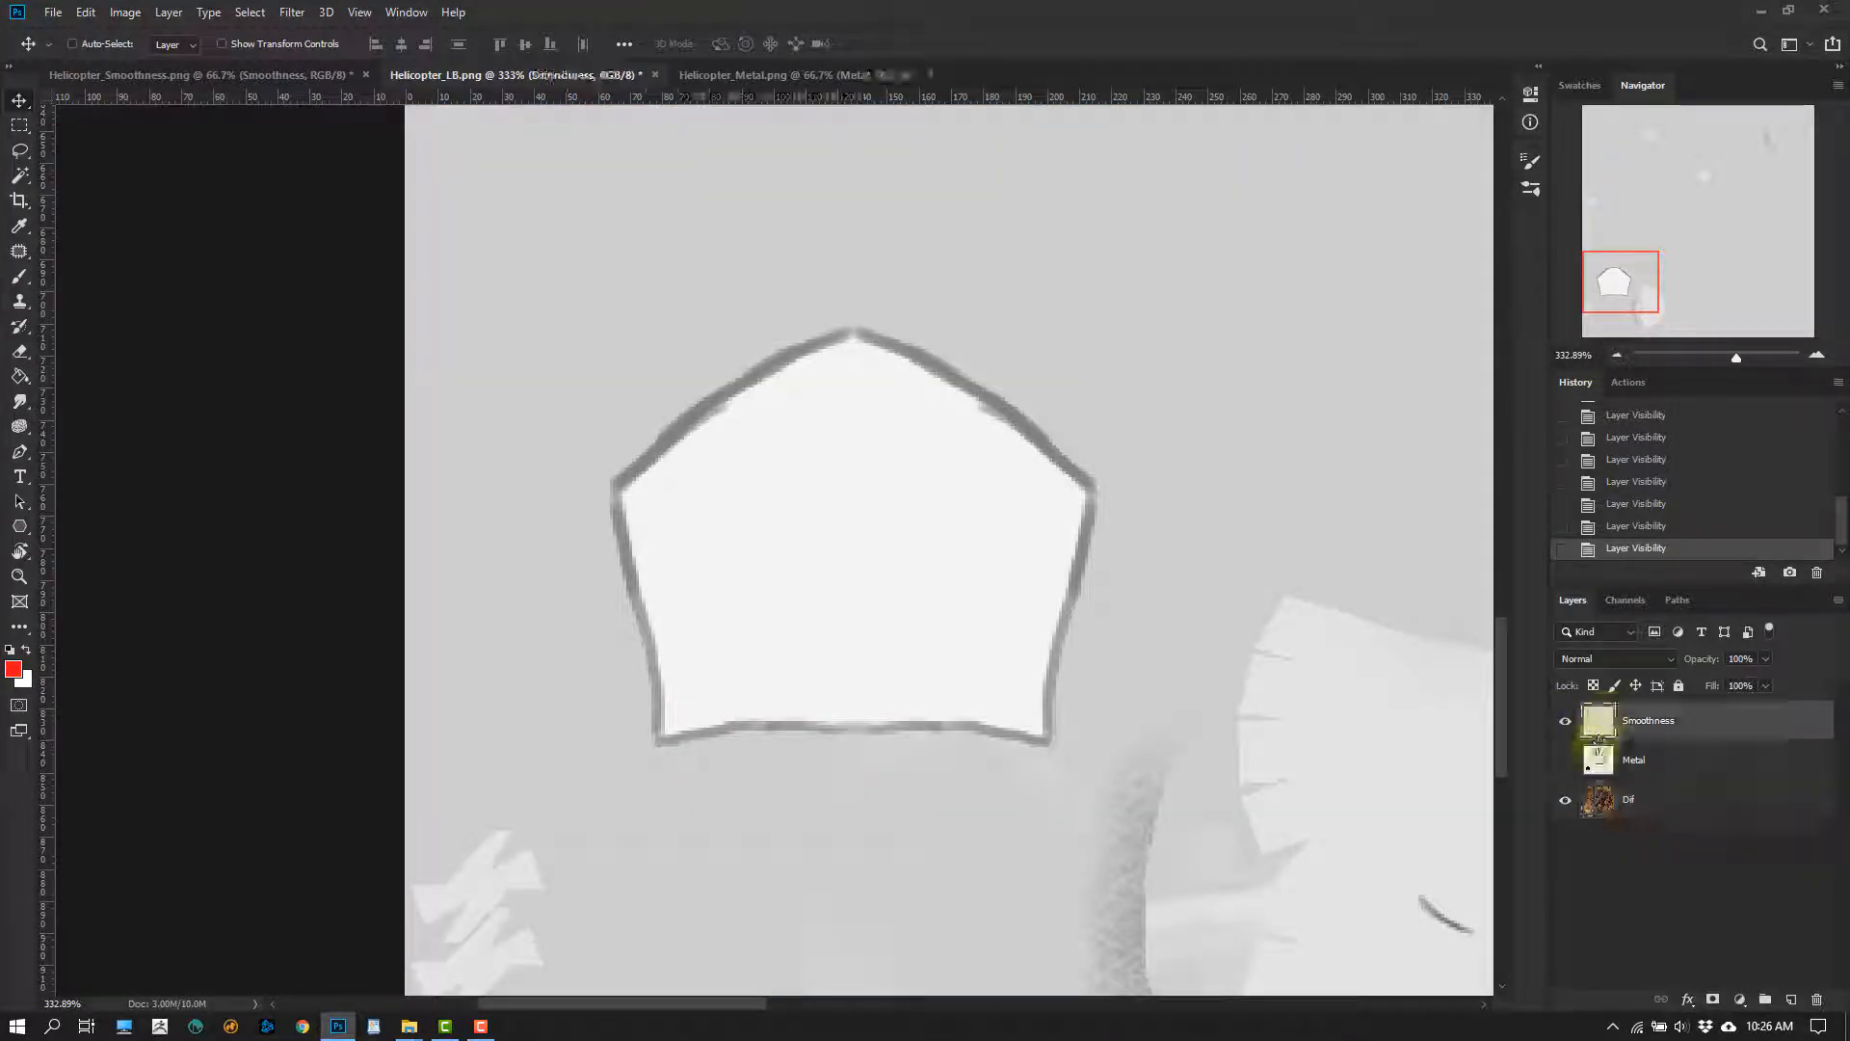
left_click(1789, 995)
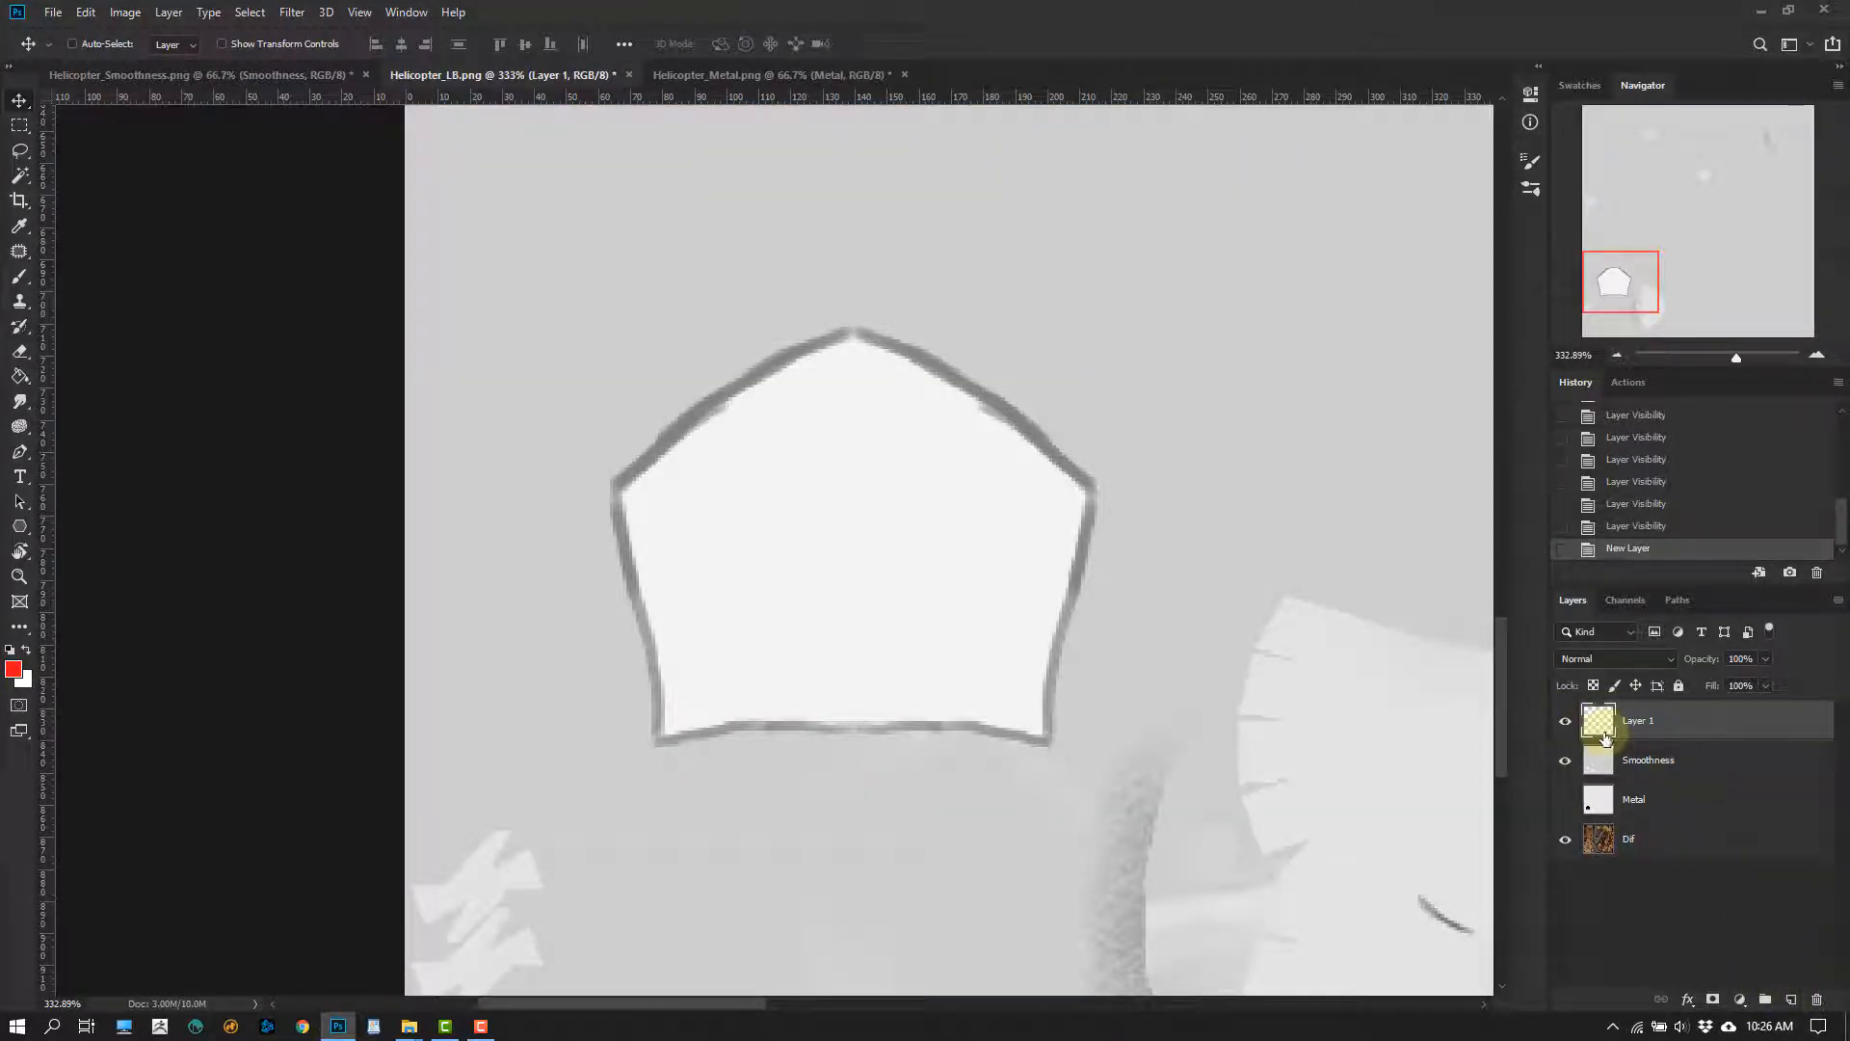
left_click(1565, 760)
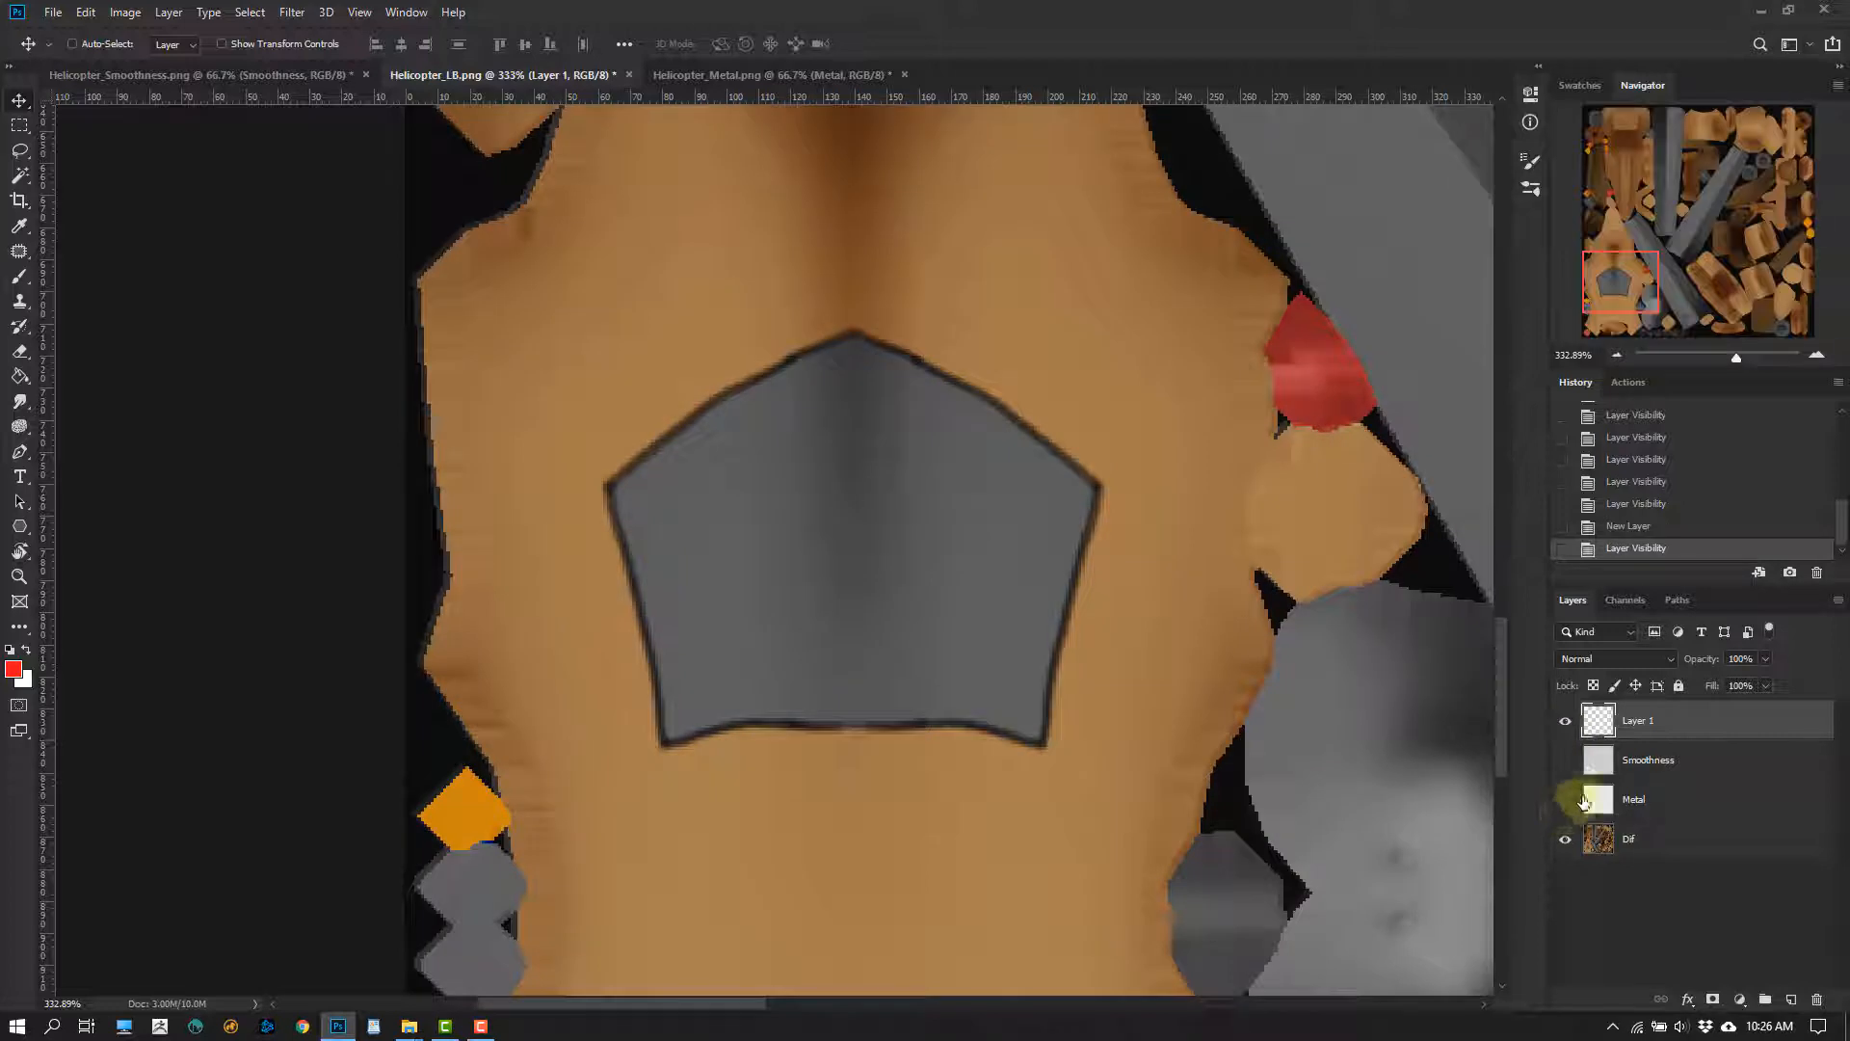
Delete the Smoothness and Metal layers from Helicopter_LB.png
left_click(1612, 766)
left_click(1612, 807, "shift")
left_click_drag(1613, 811, 1816, 999)
Check the separate Helicopter_Smoothness.png and Helicopter_Metal.png documents and return to Helicopter_LB.png
left_click(306, 77)
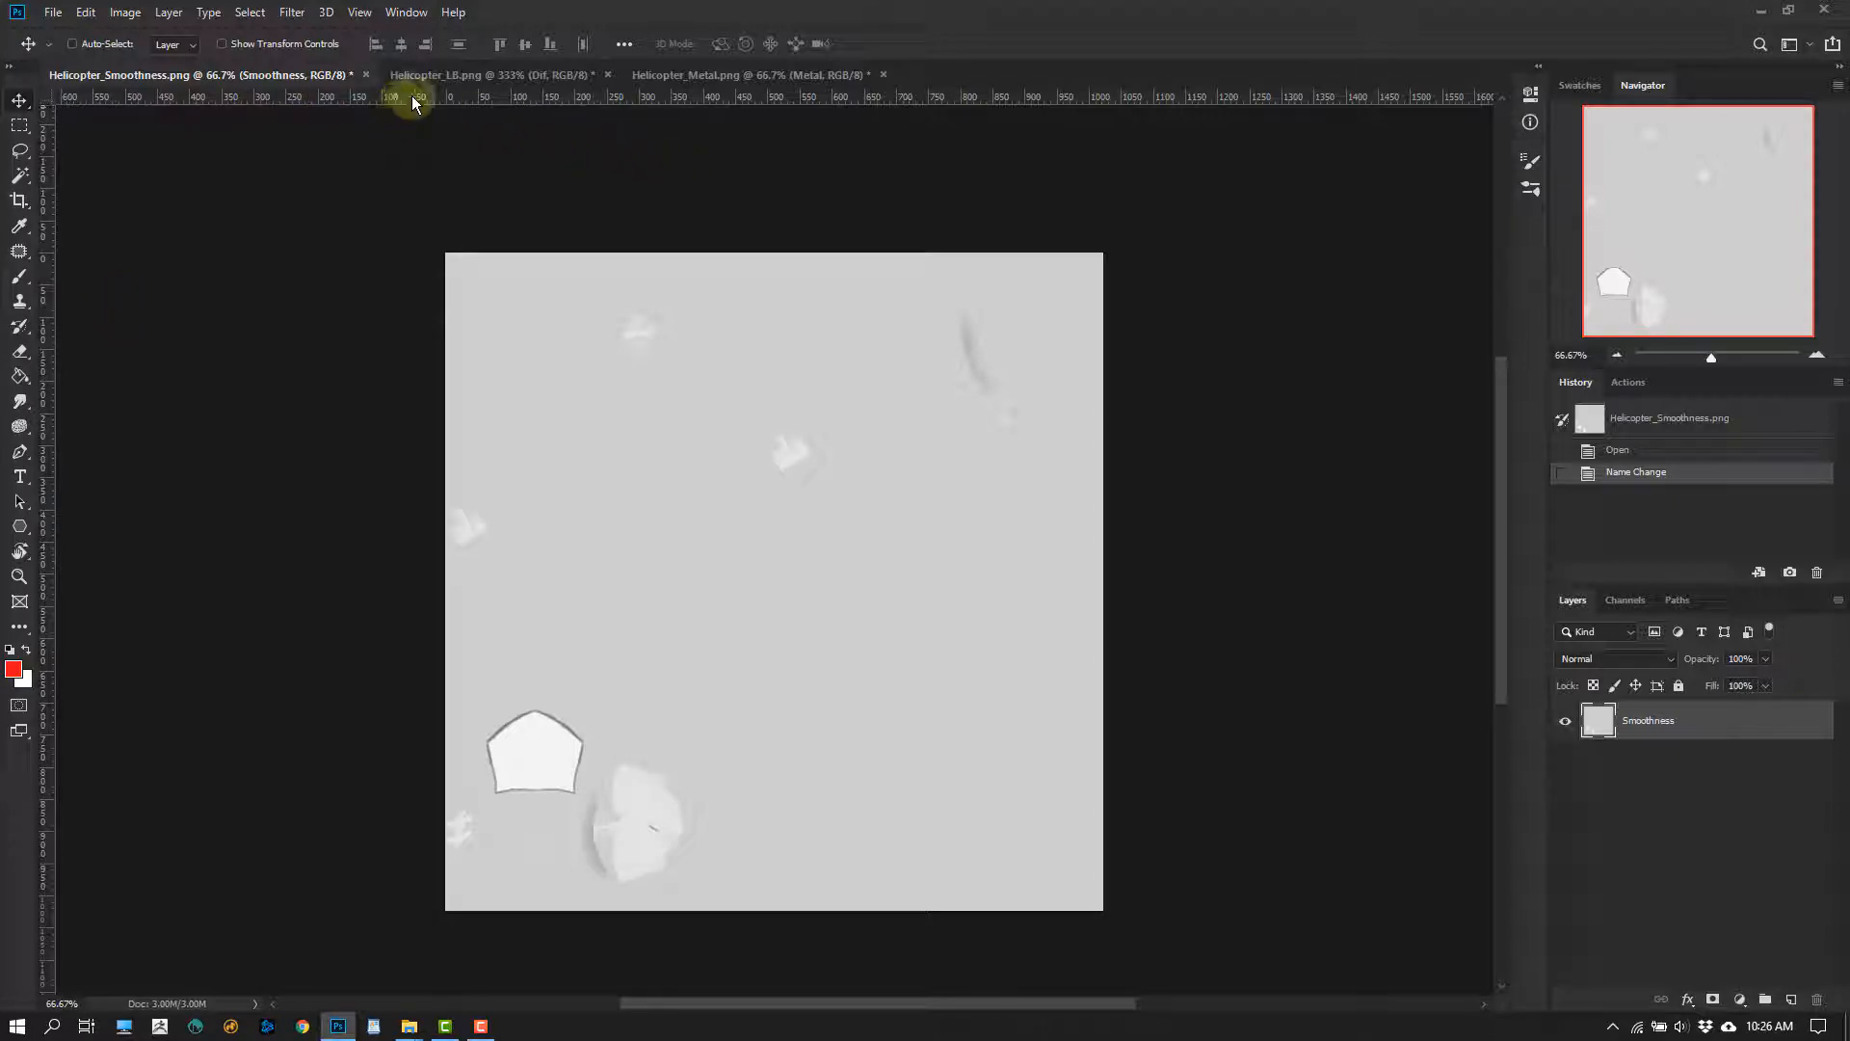
left_click(467, 74)
left_click(714, 77)
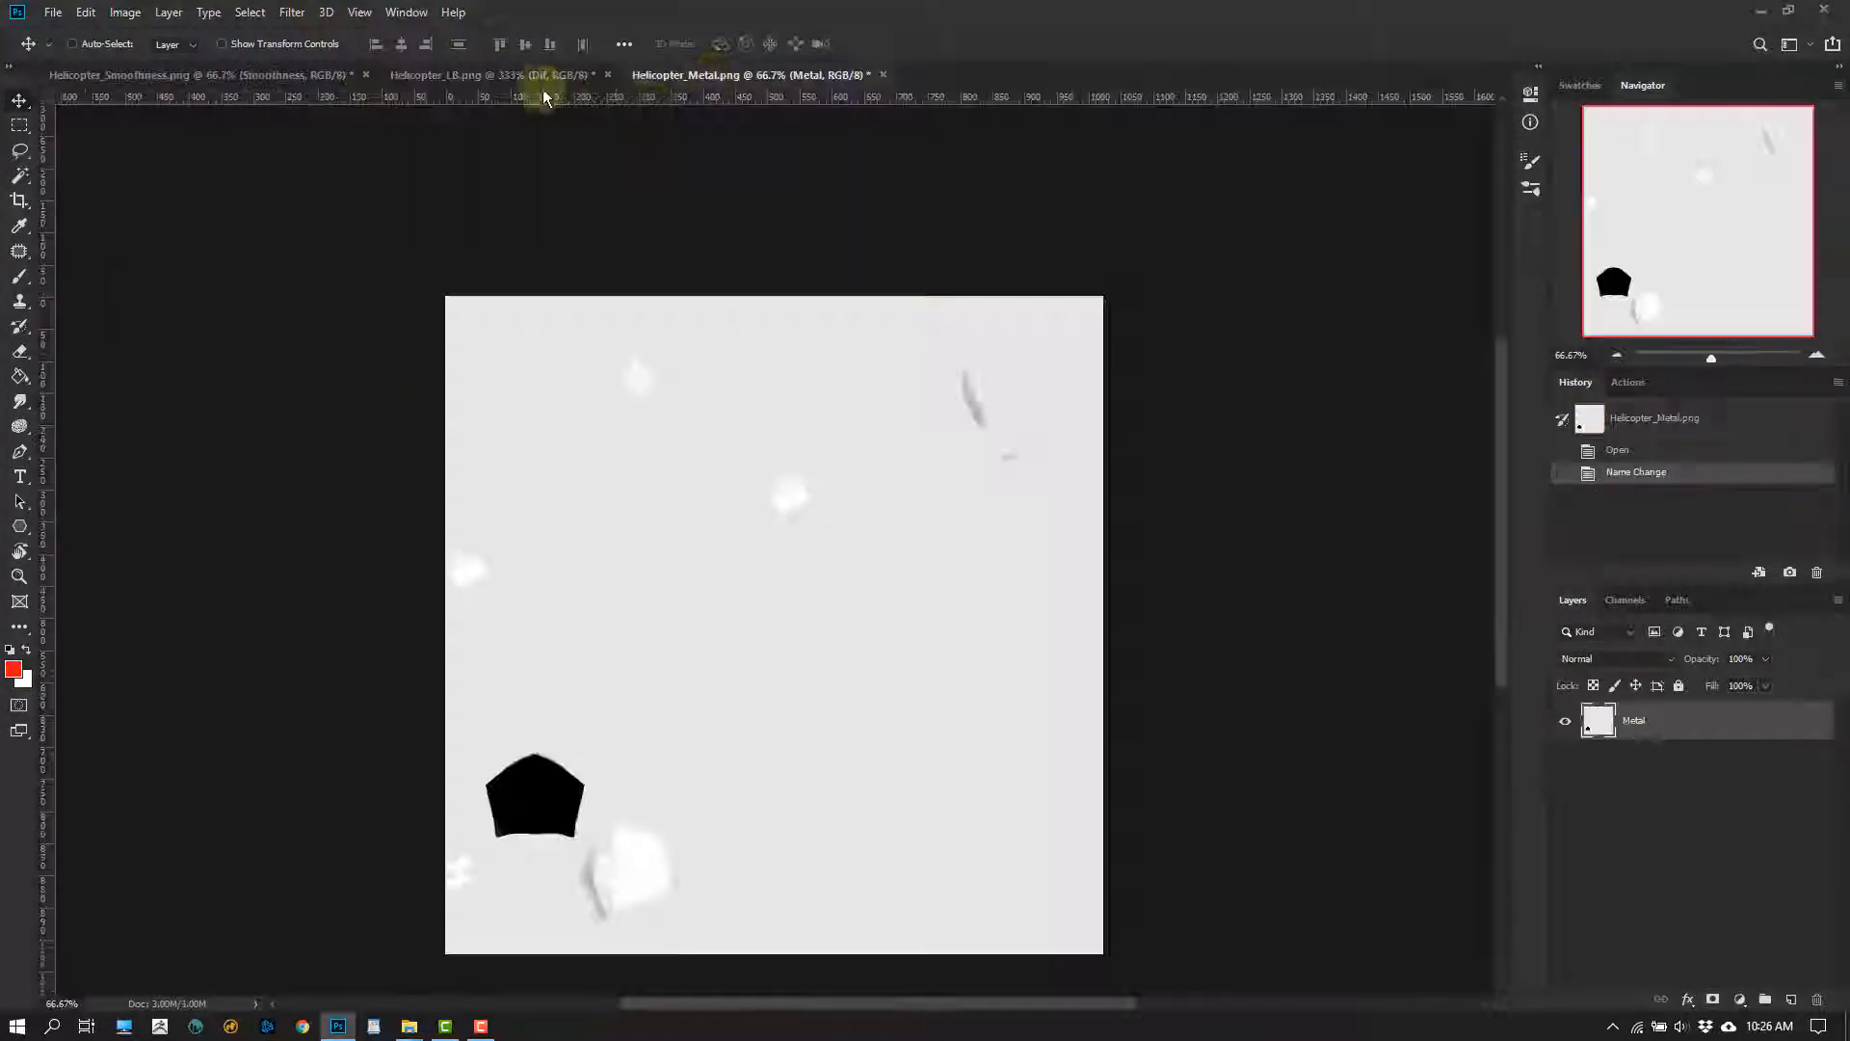
left_click(492, 77)
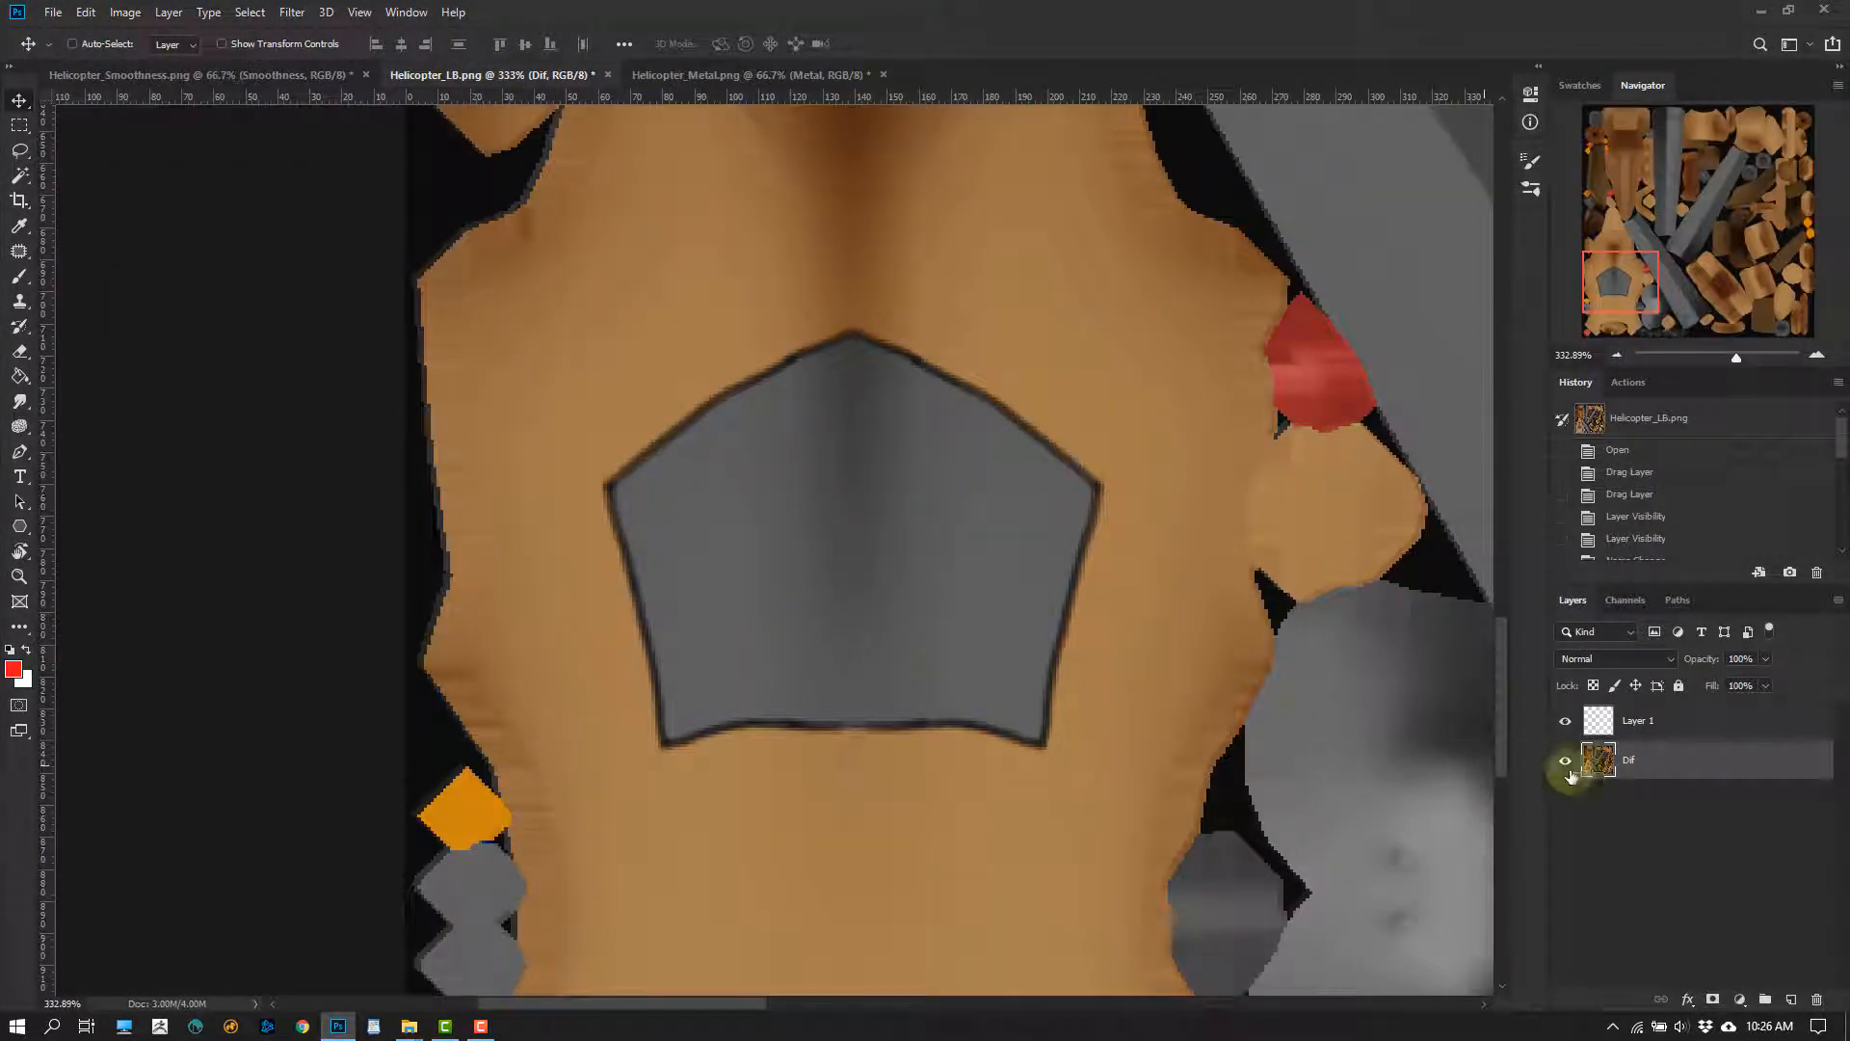
Make the empty layer above Dif active for brush painting and set the foreground colour to a medium green
left_click(1586, 730)
key("b")
scroll(752, 710, "up", 2, "alt")
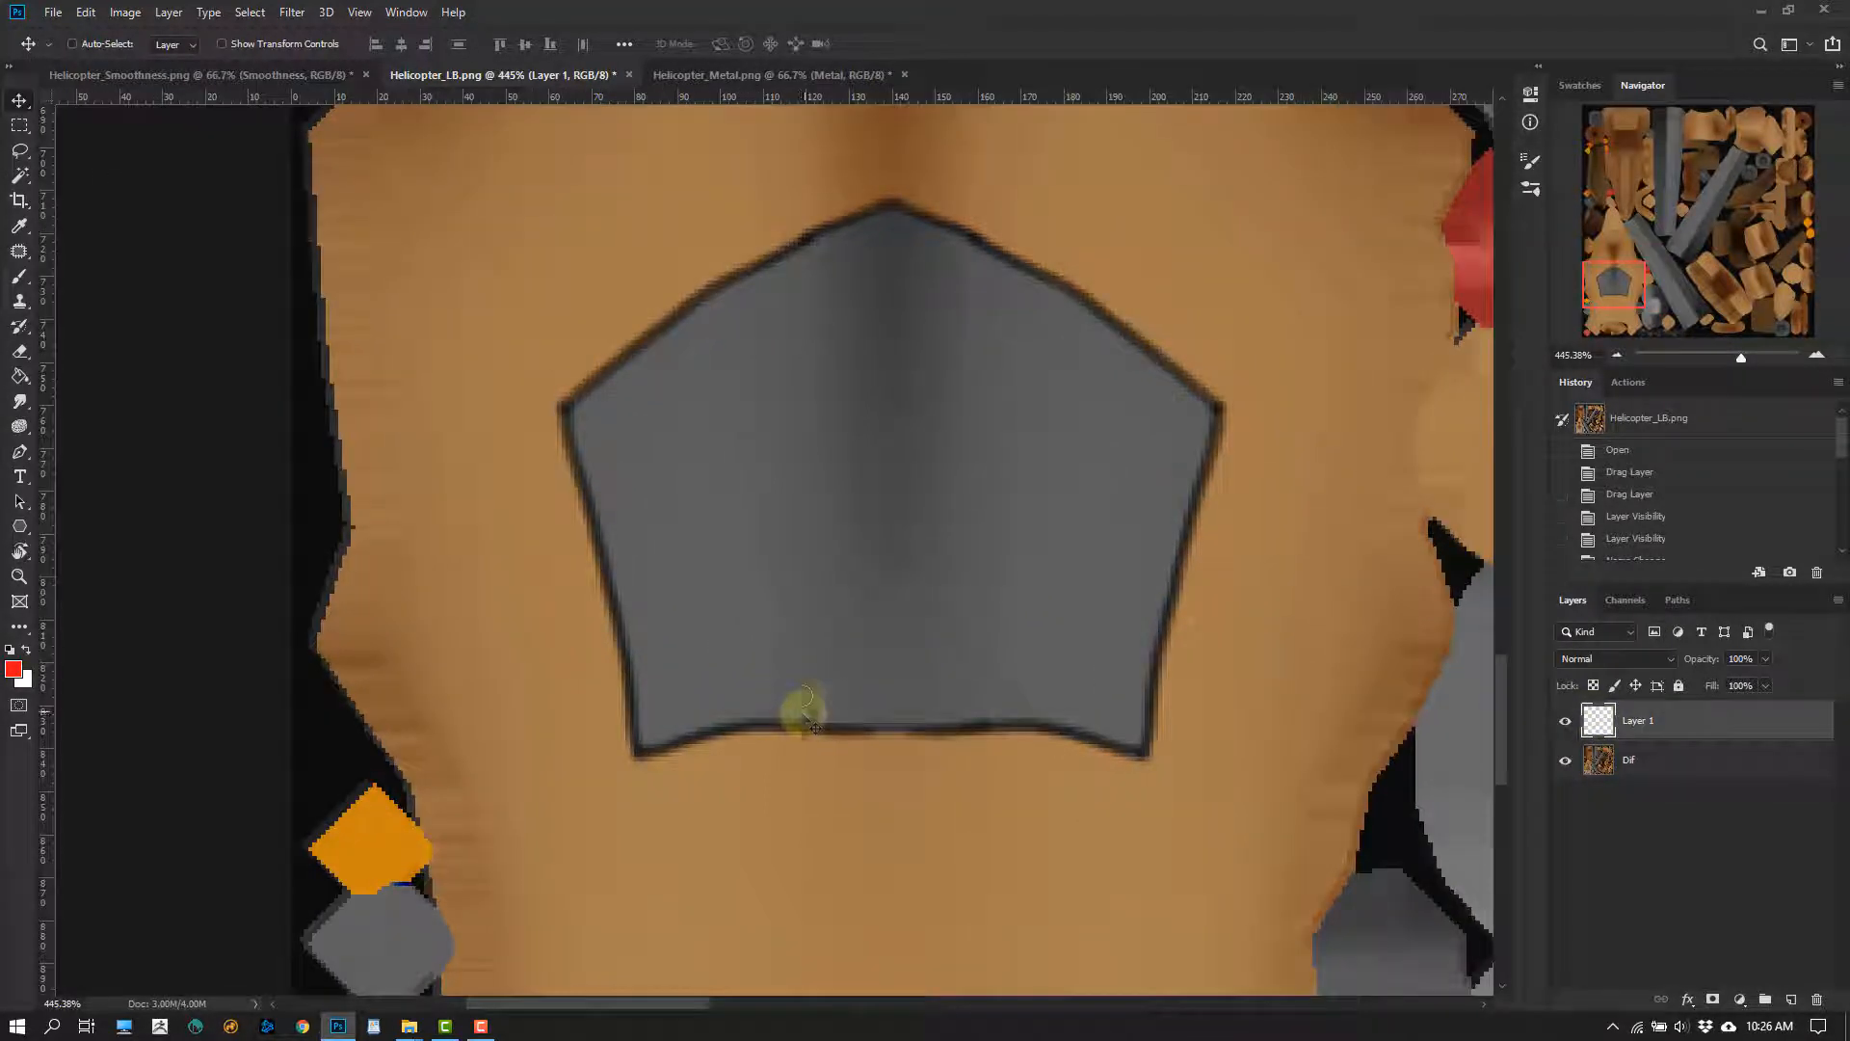
left_click(14, 669)
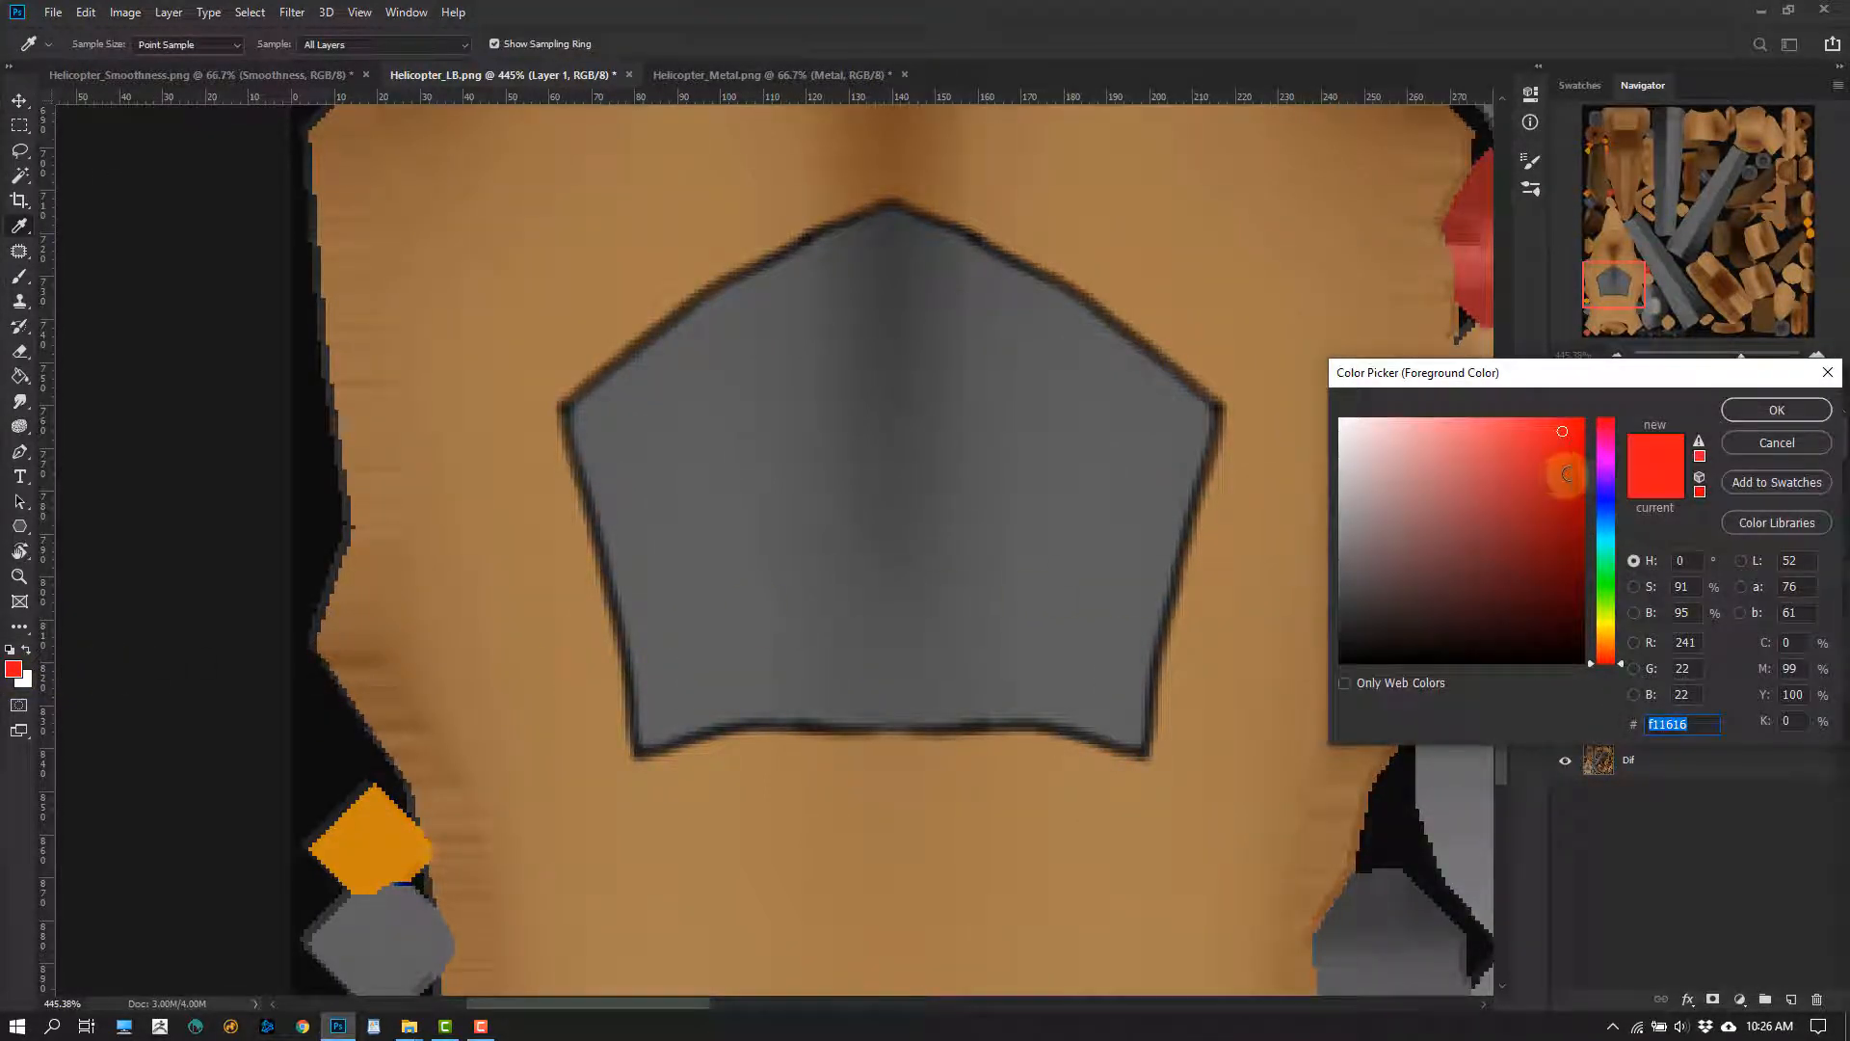
left_click(1606, 504)
left_click_drag(1531, 503, 1495, 518)
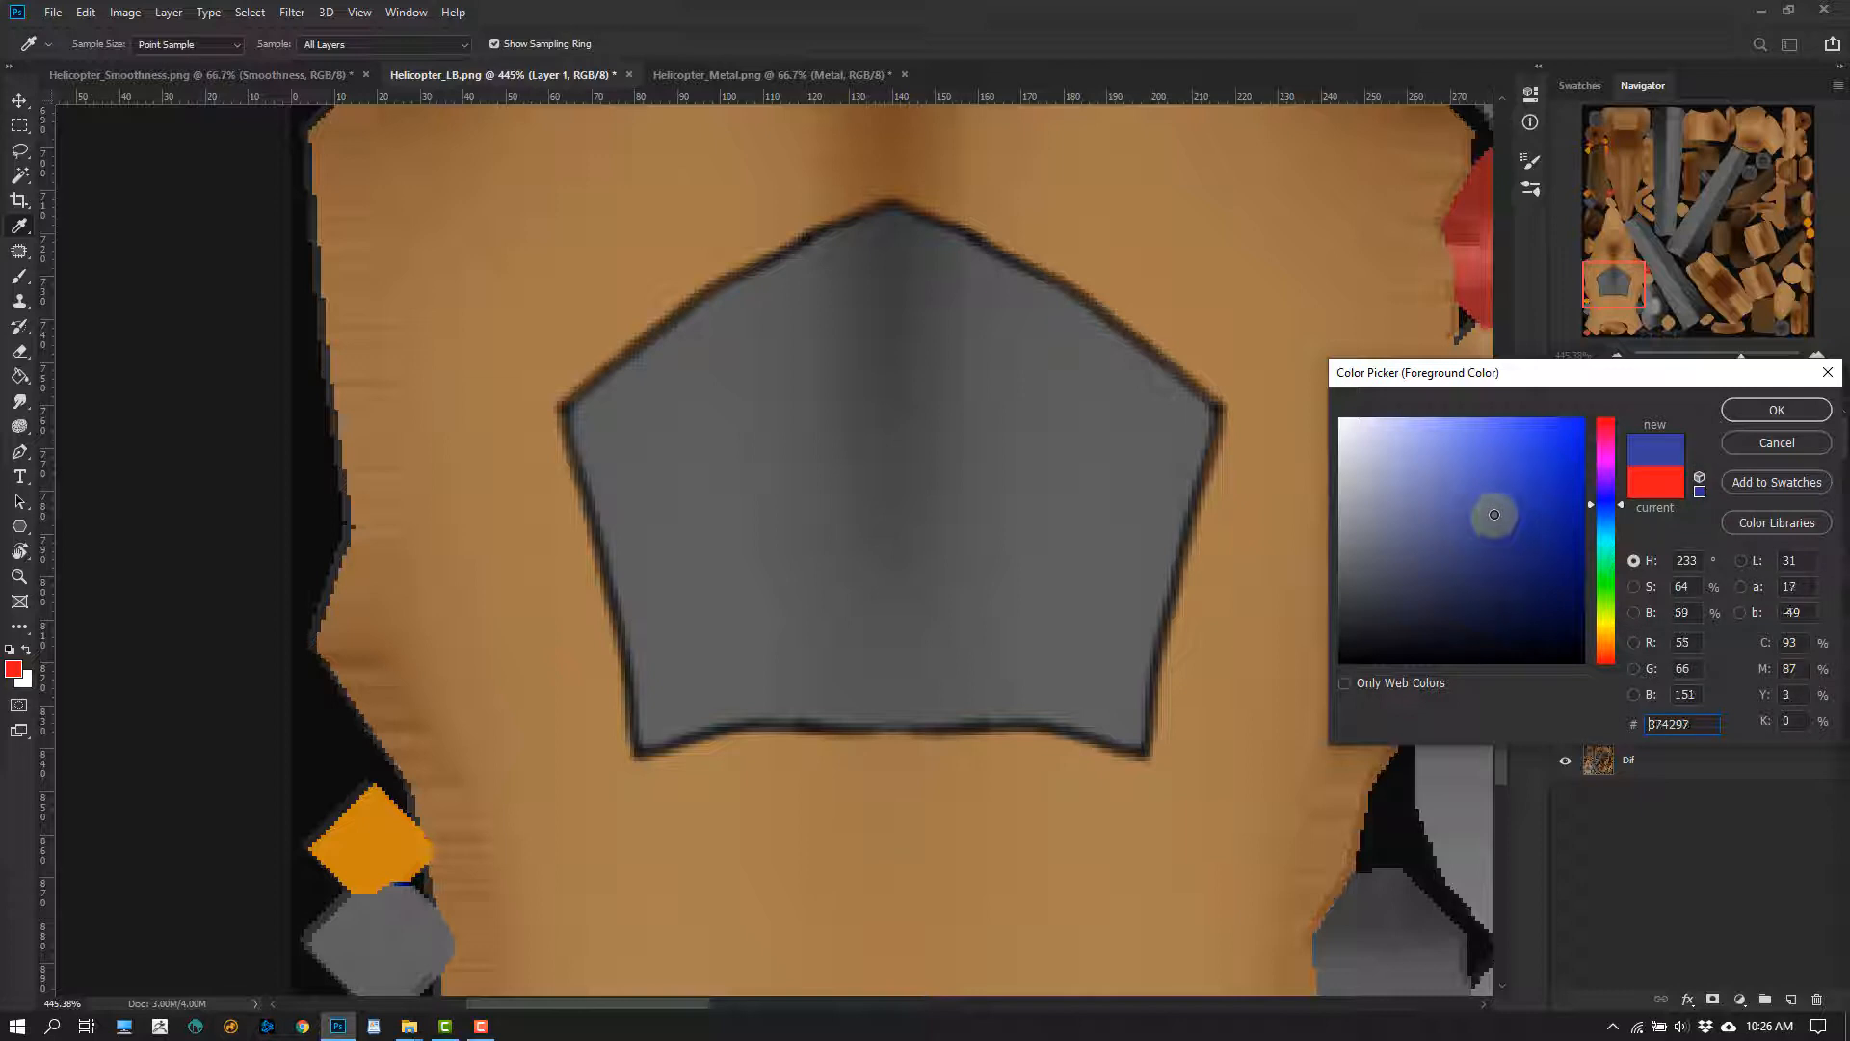
left_click(1605, 581)
left_click(1776, 409)
key("b")
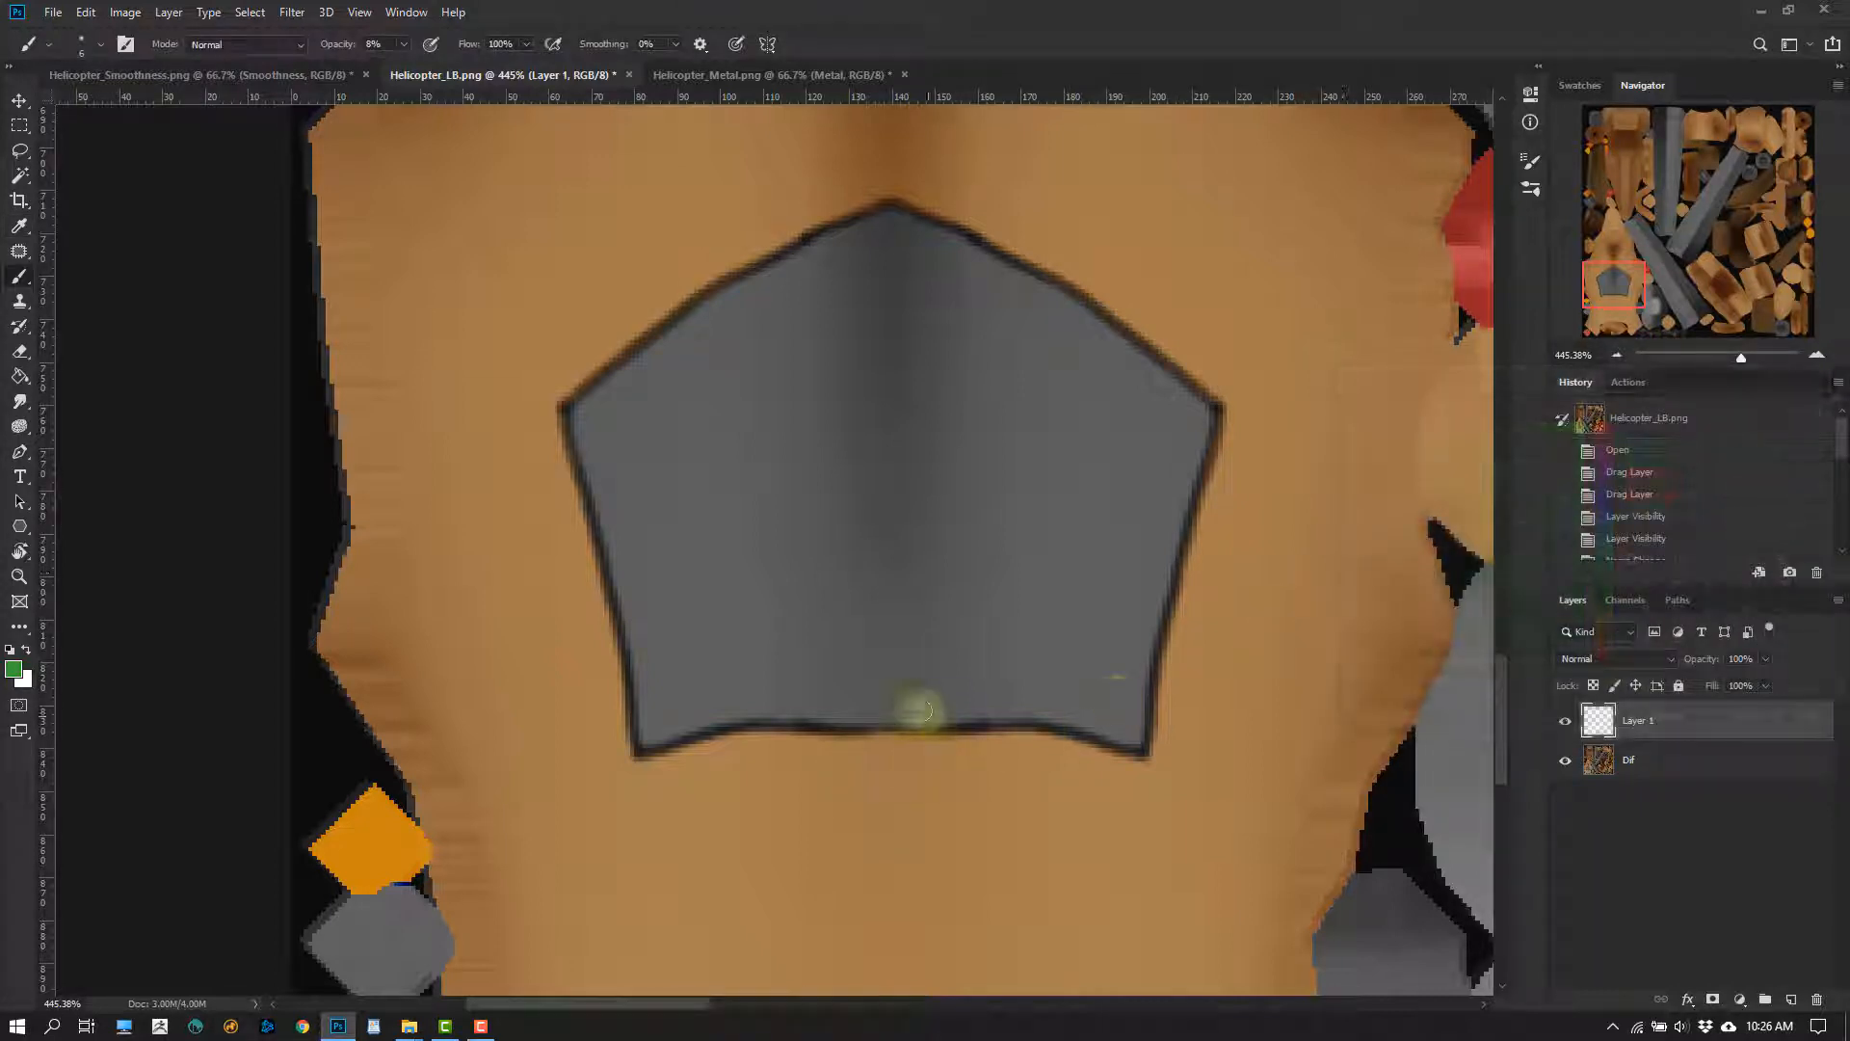
Set up vertical paint symmetry for the brush with its axis on the cockpit window's centre line at X 140 px
right_click_drag(916, 713, 903, 725, "alt")
scroll(880, 776, "up", 3, "alt")
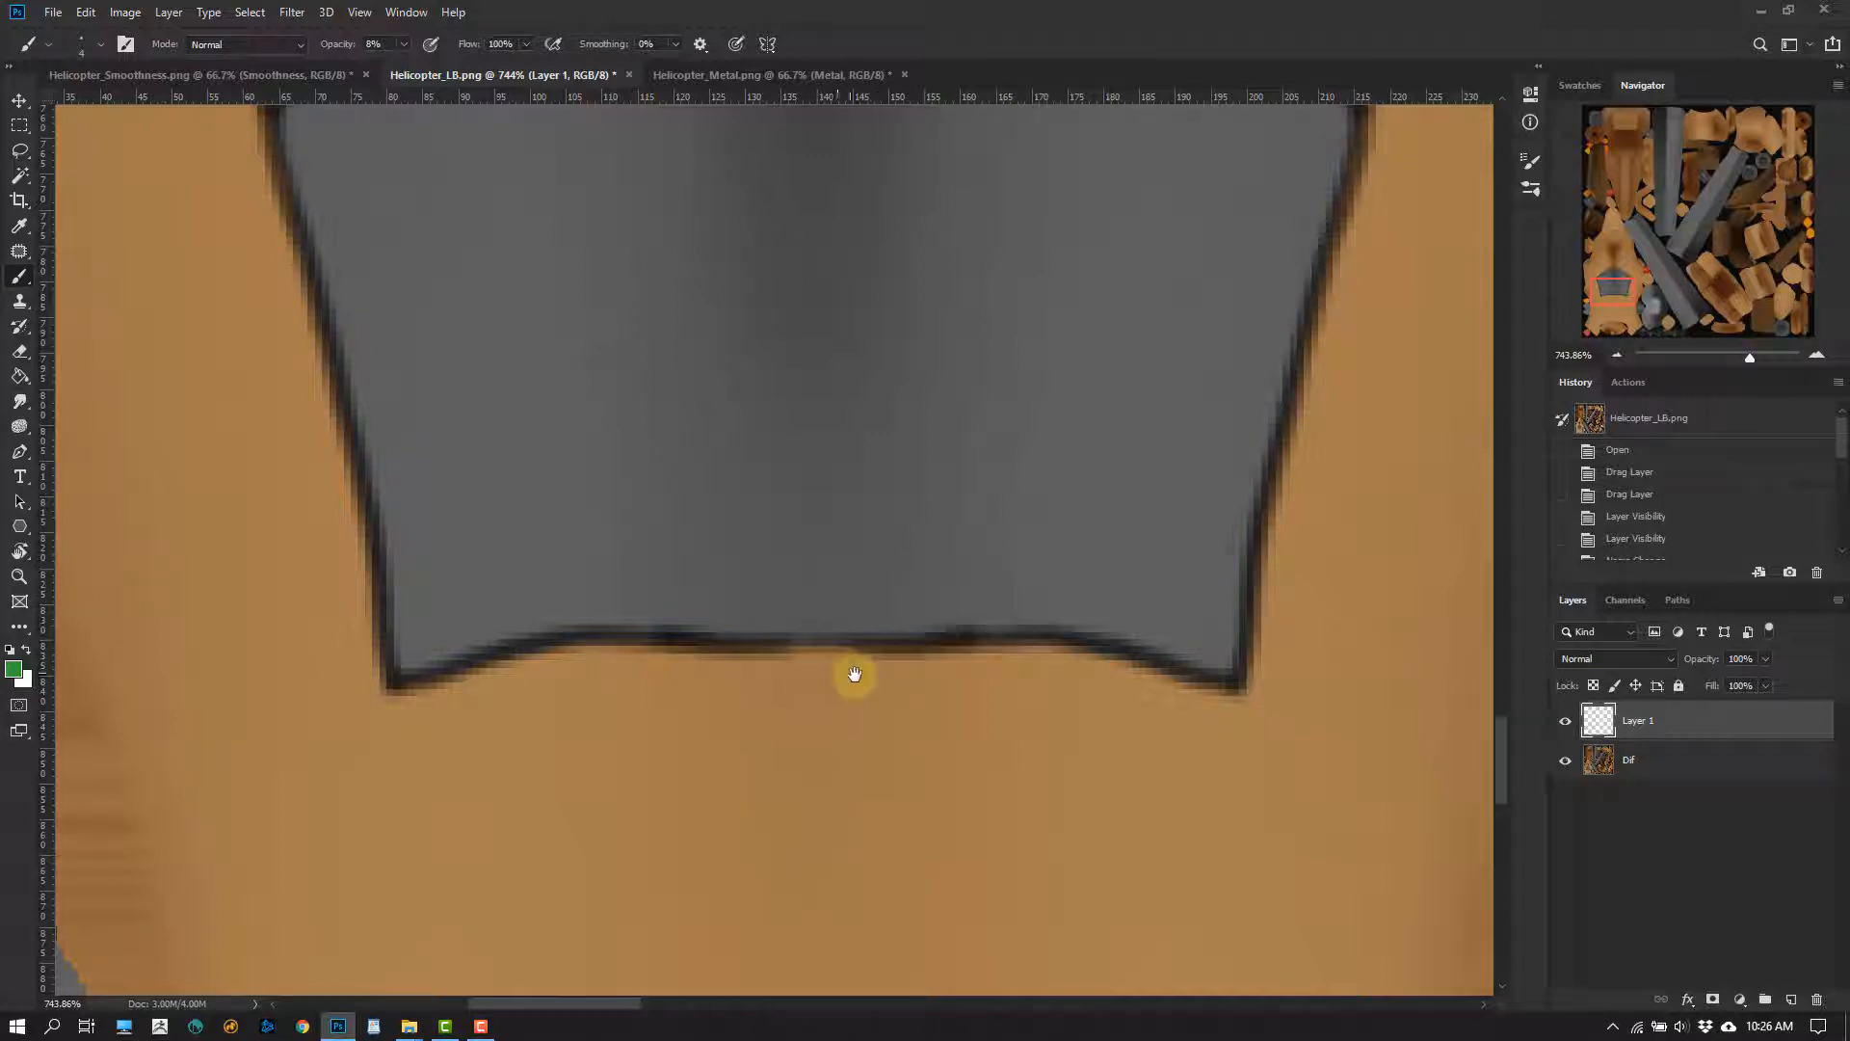
scroll(854, 675, "down", 3, "alt")
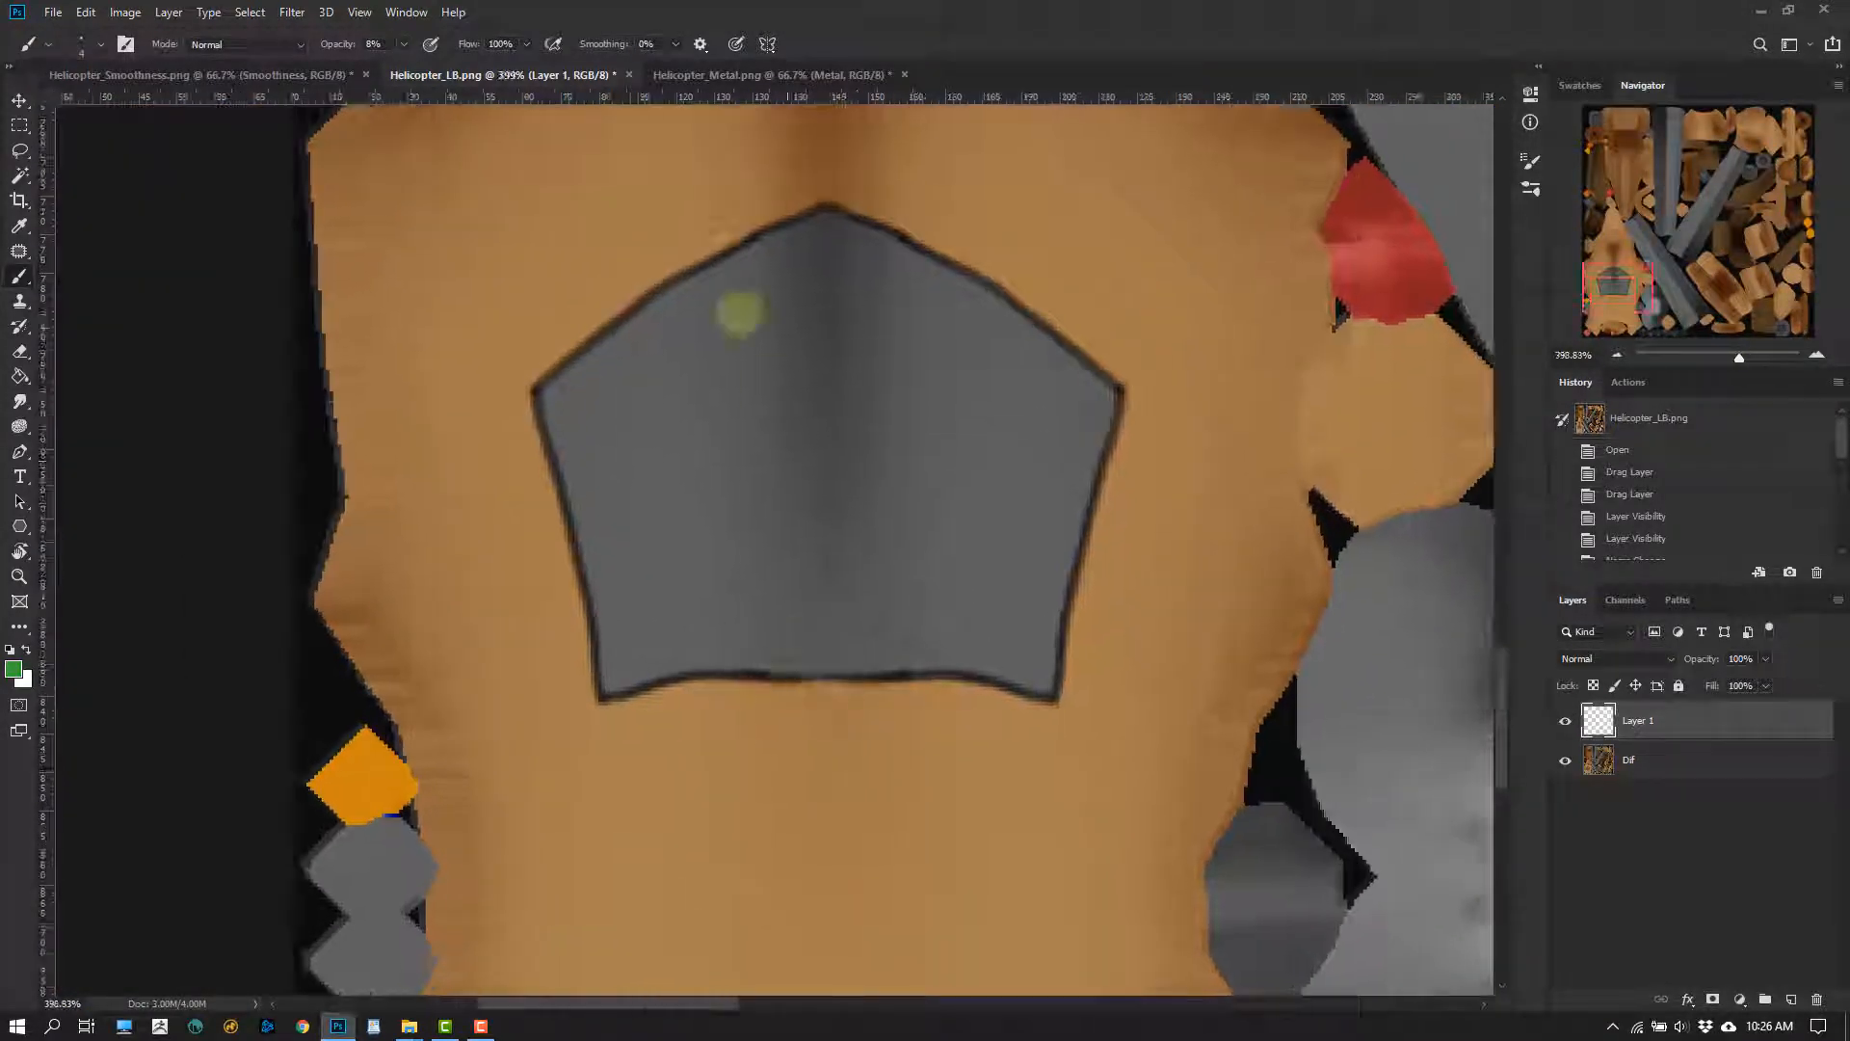
scroll(860, 729, "up", 1, "alt")
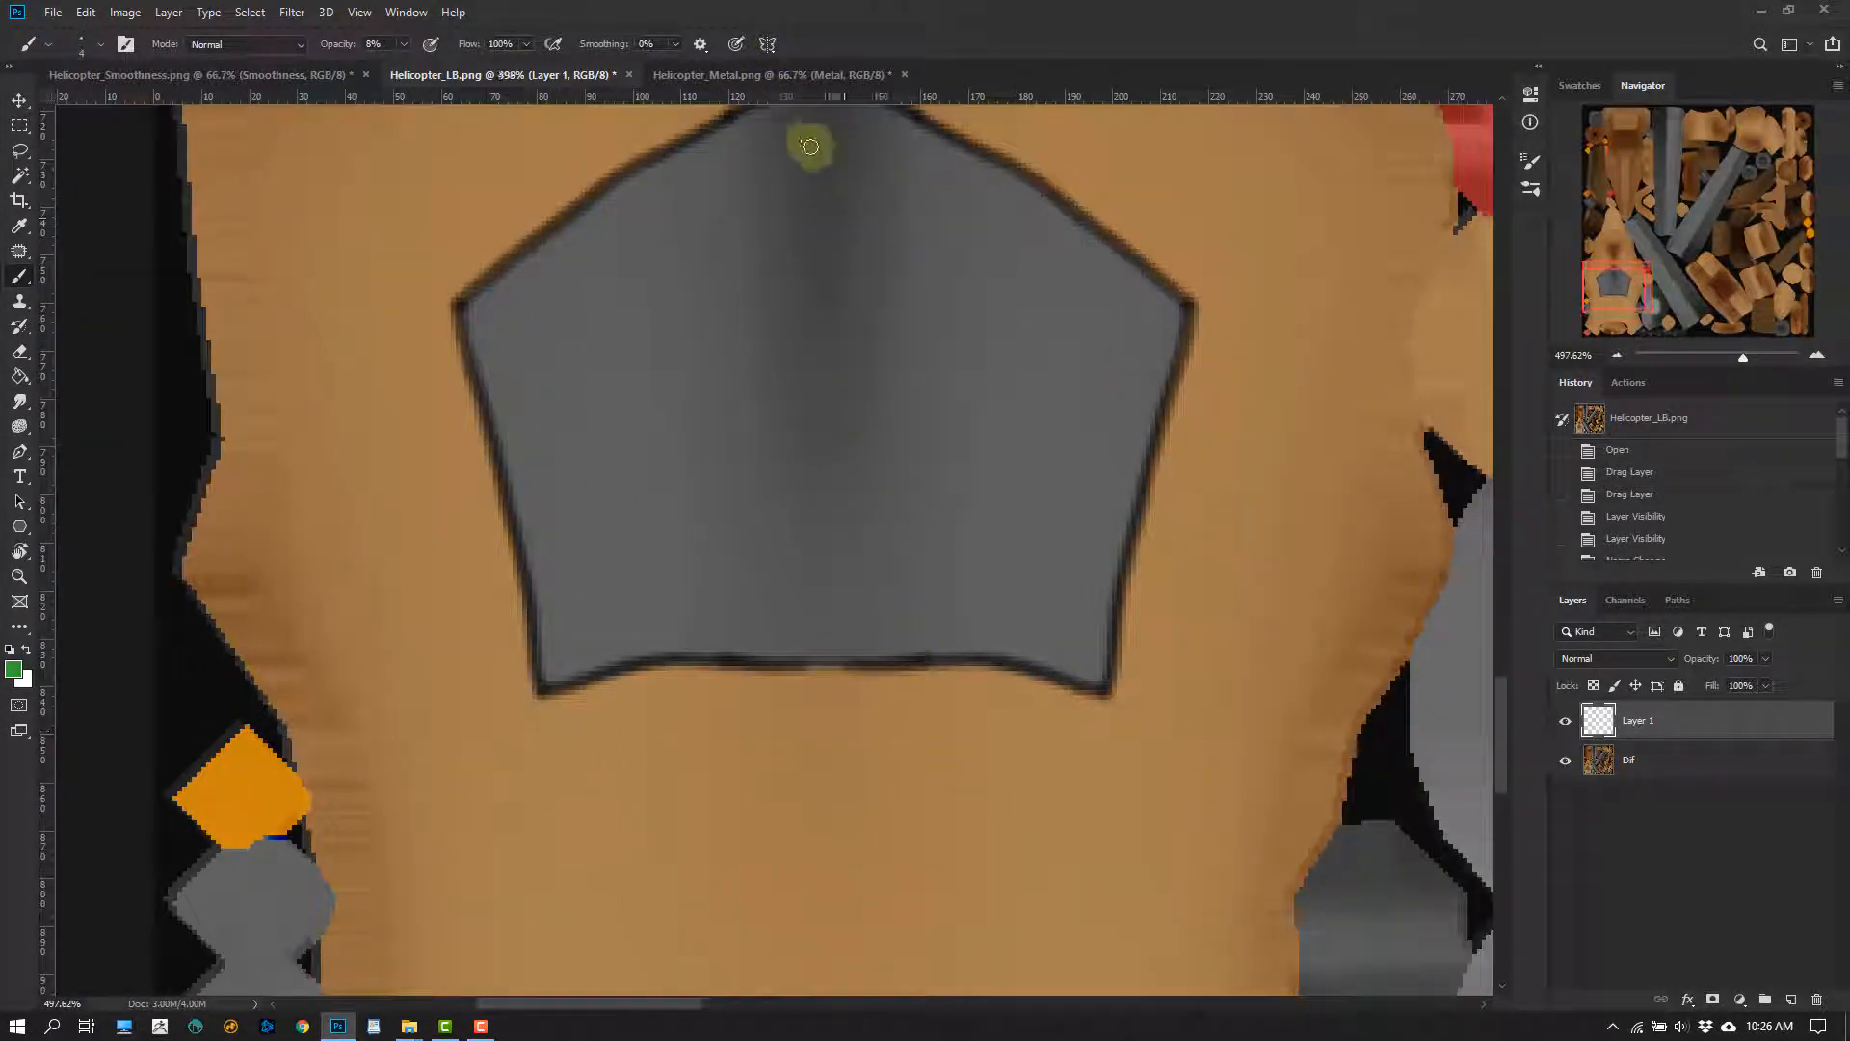
left_click(767, 44)
left_click(813, 116)
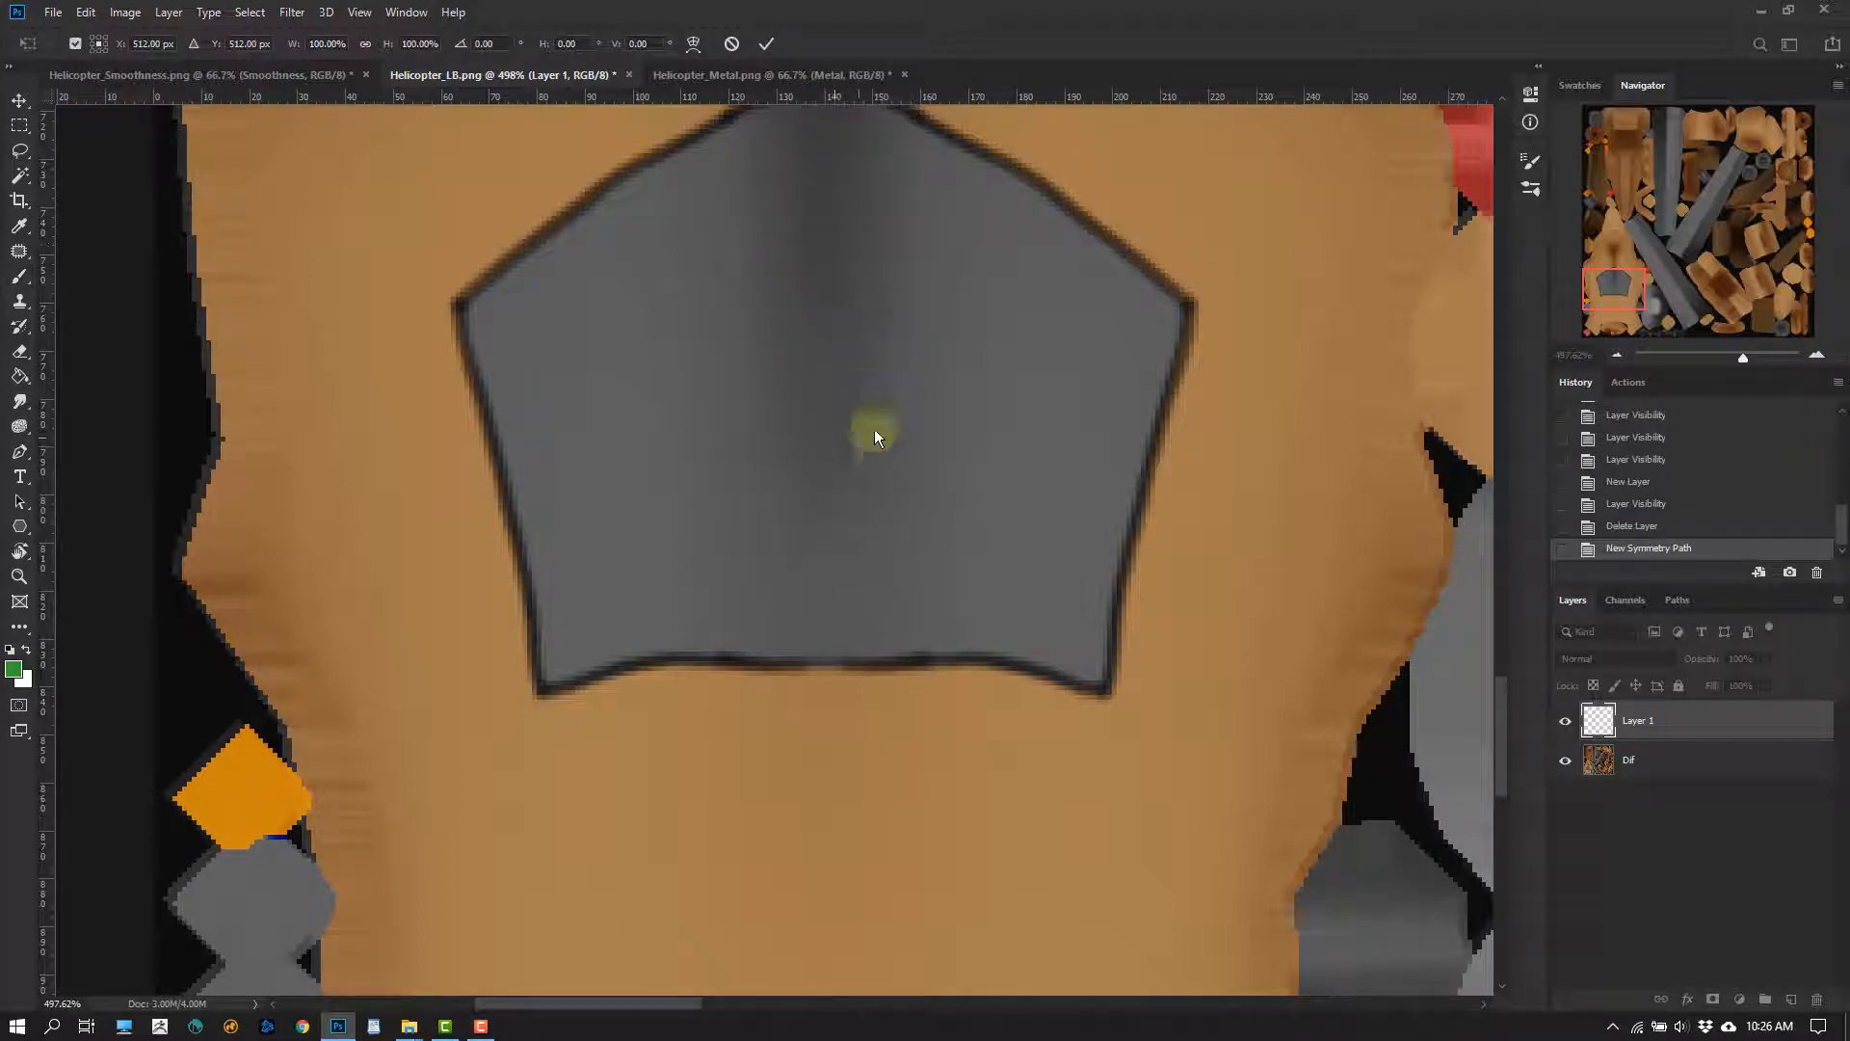
scroll(875, 574, "down", 9, "alt")
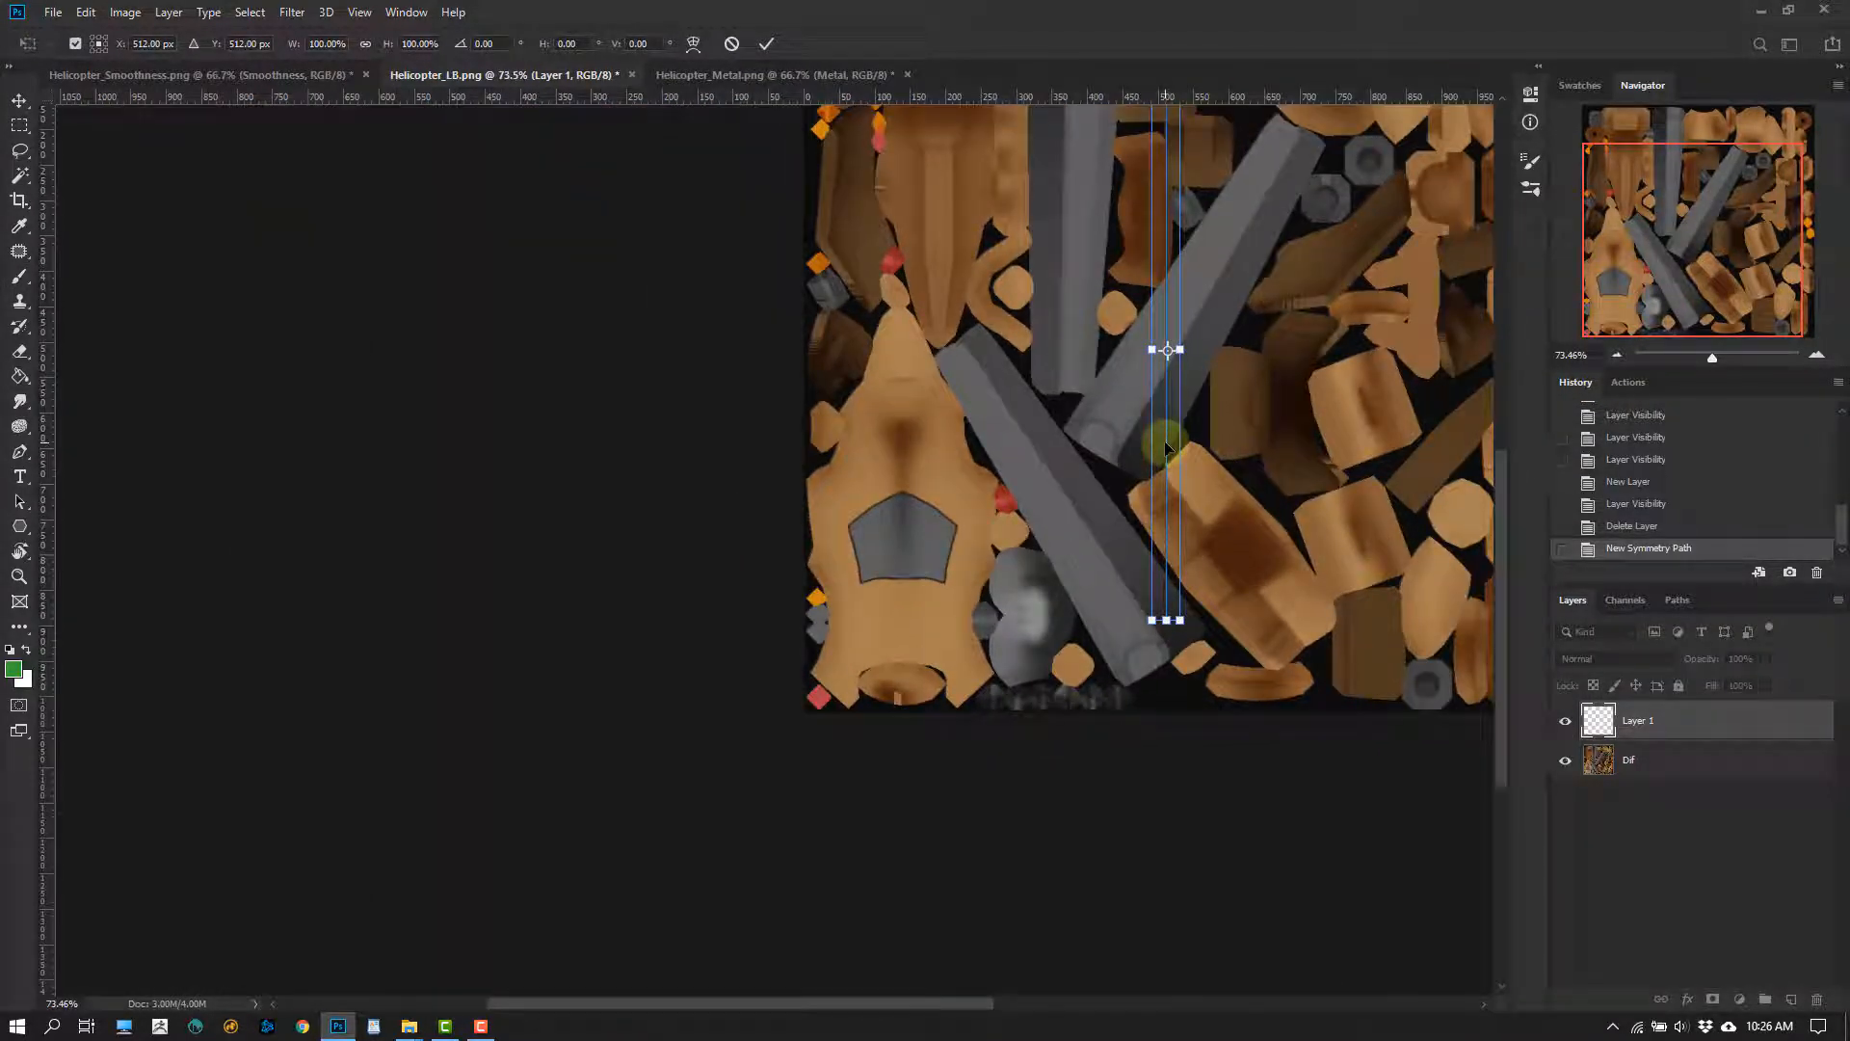
left_click_drag(1165, 447, 903, 581)
left_click_drag(951, 484, 1116, 444, "ctrl")
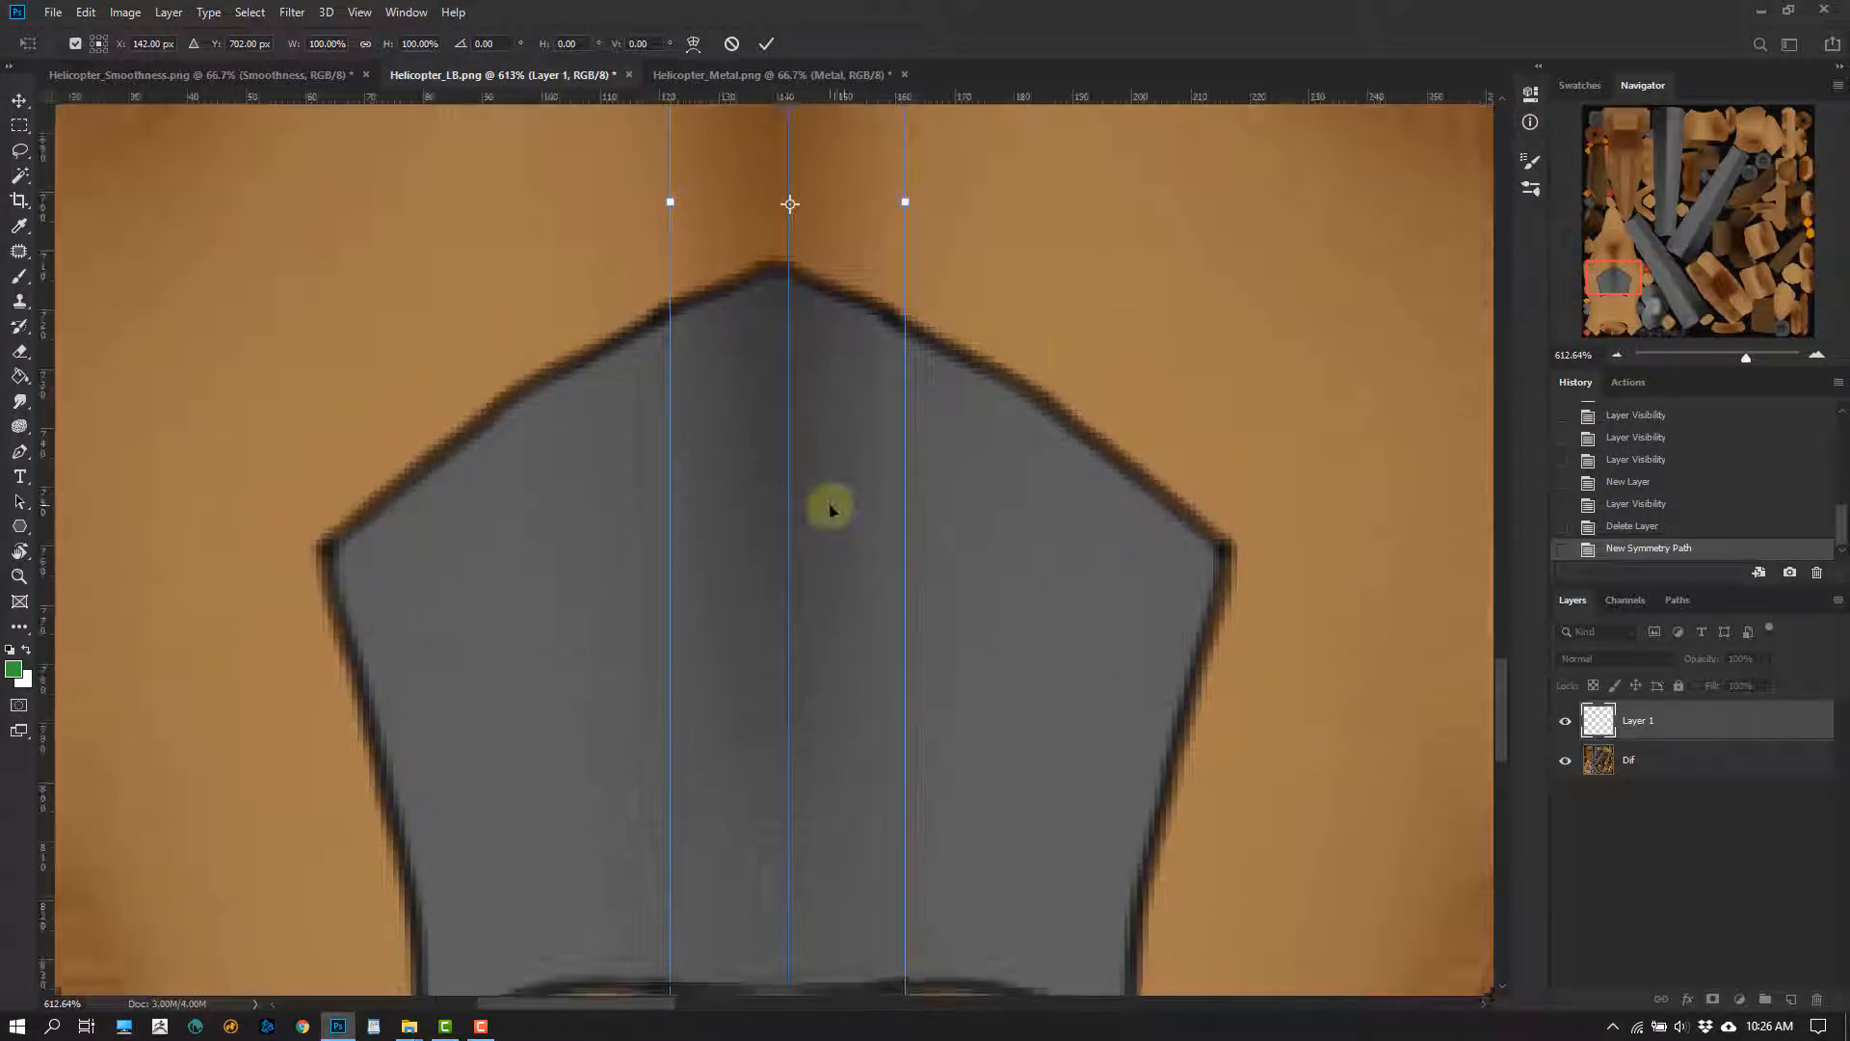
left_click_drag(830, 503, 820, 508)
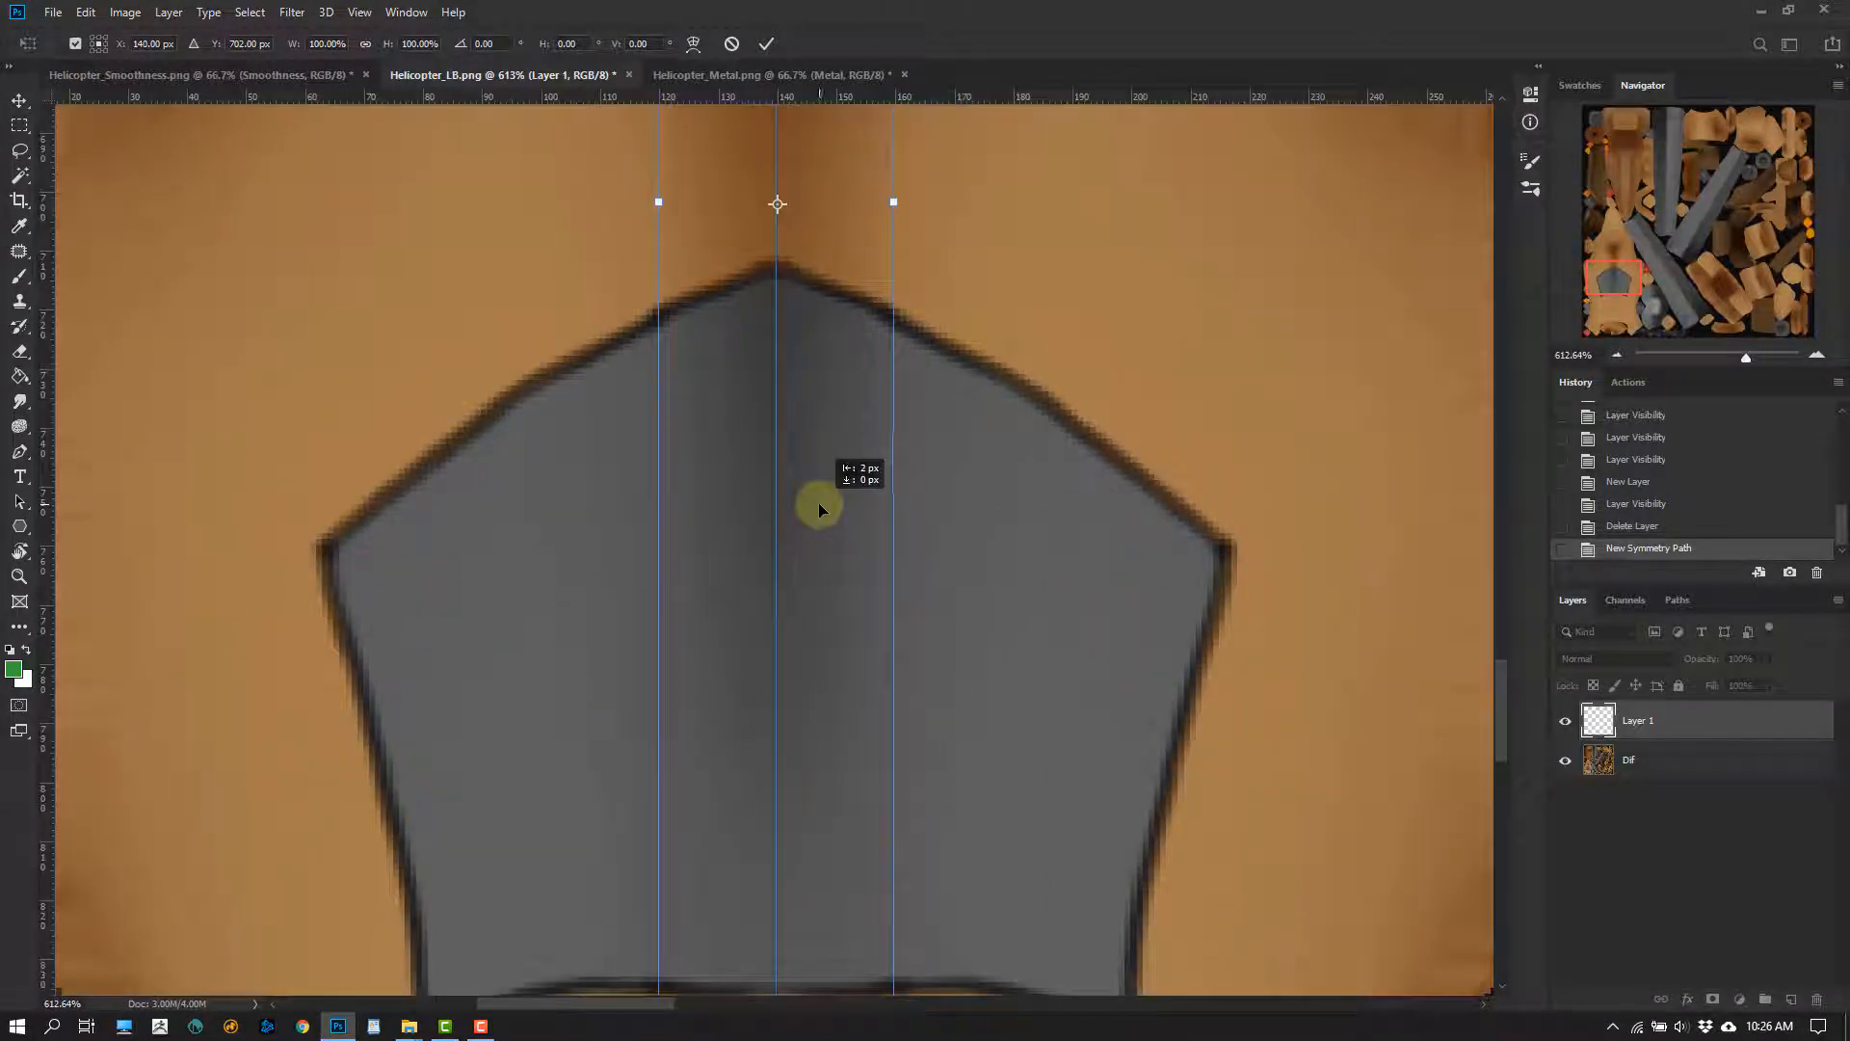
left_click_drag(945, 361, 944, 125)
left_click_drag(954, 521, 965, 667, "ctrl")
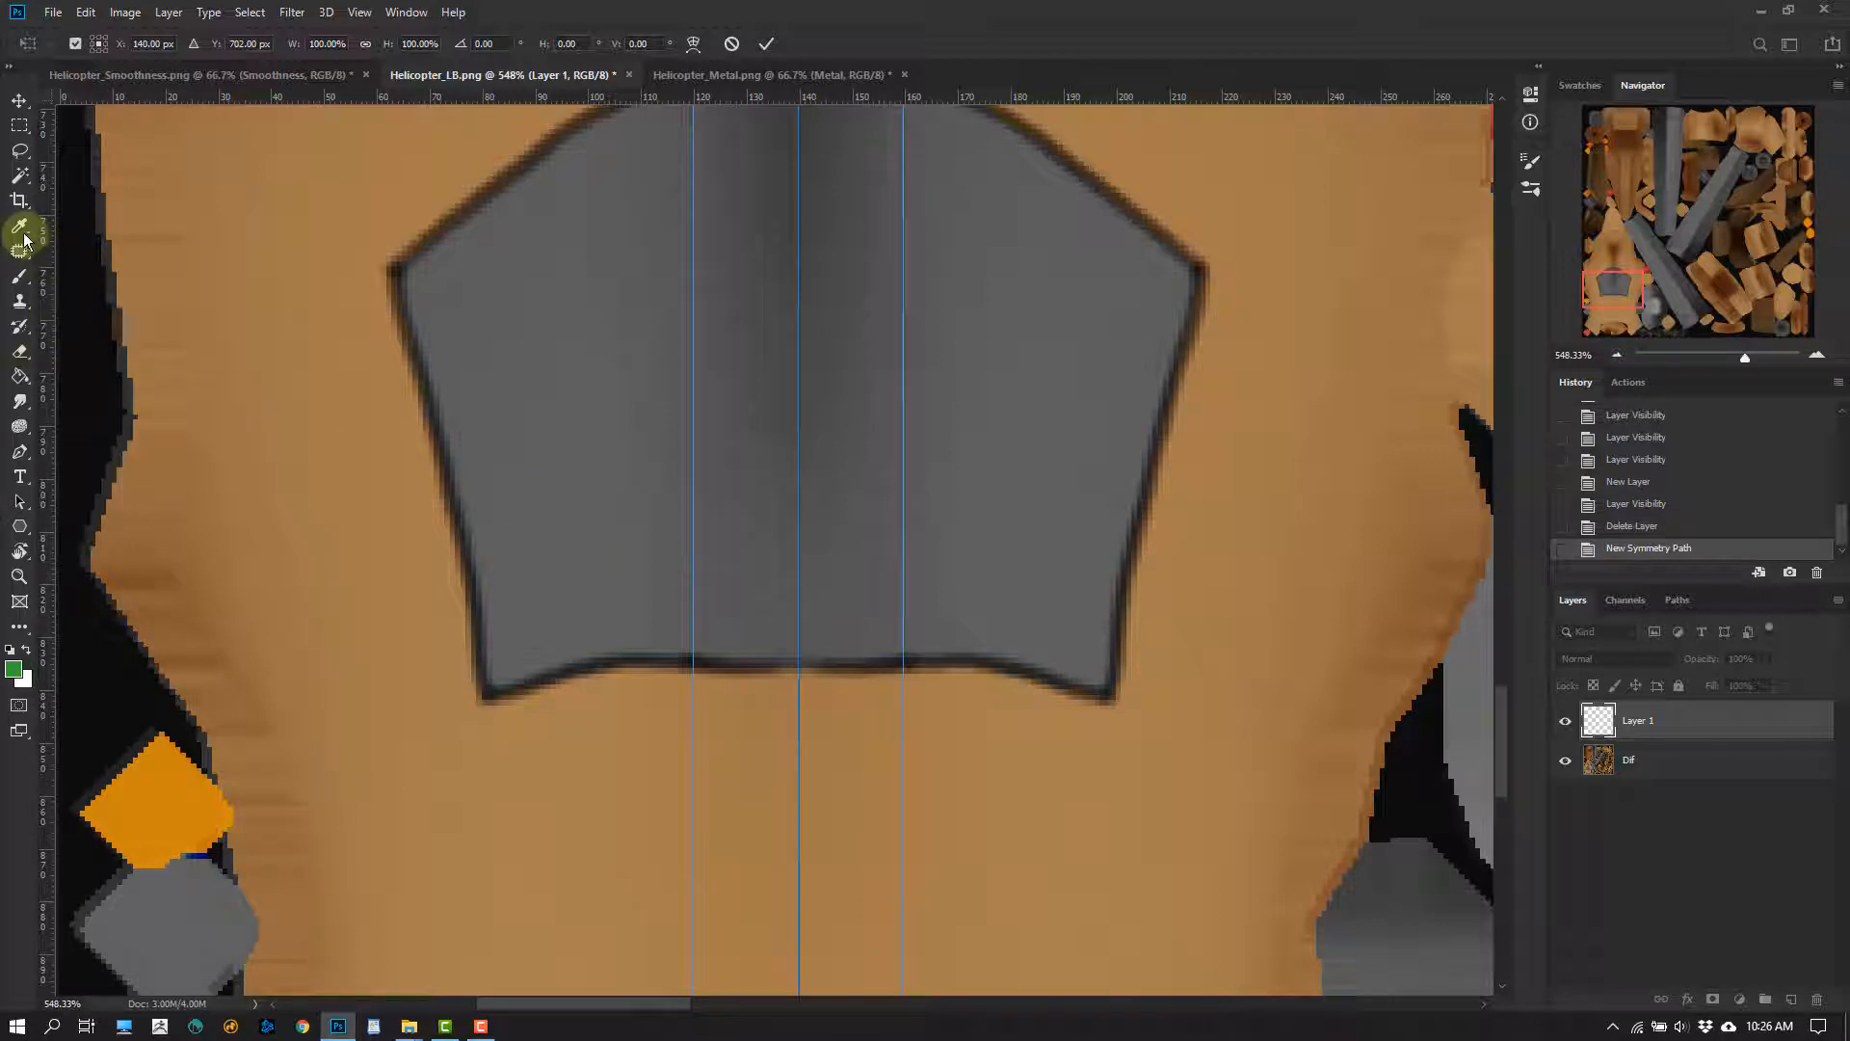
left_click(18, 278)
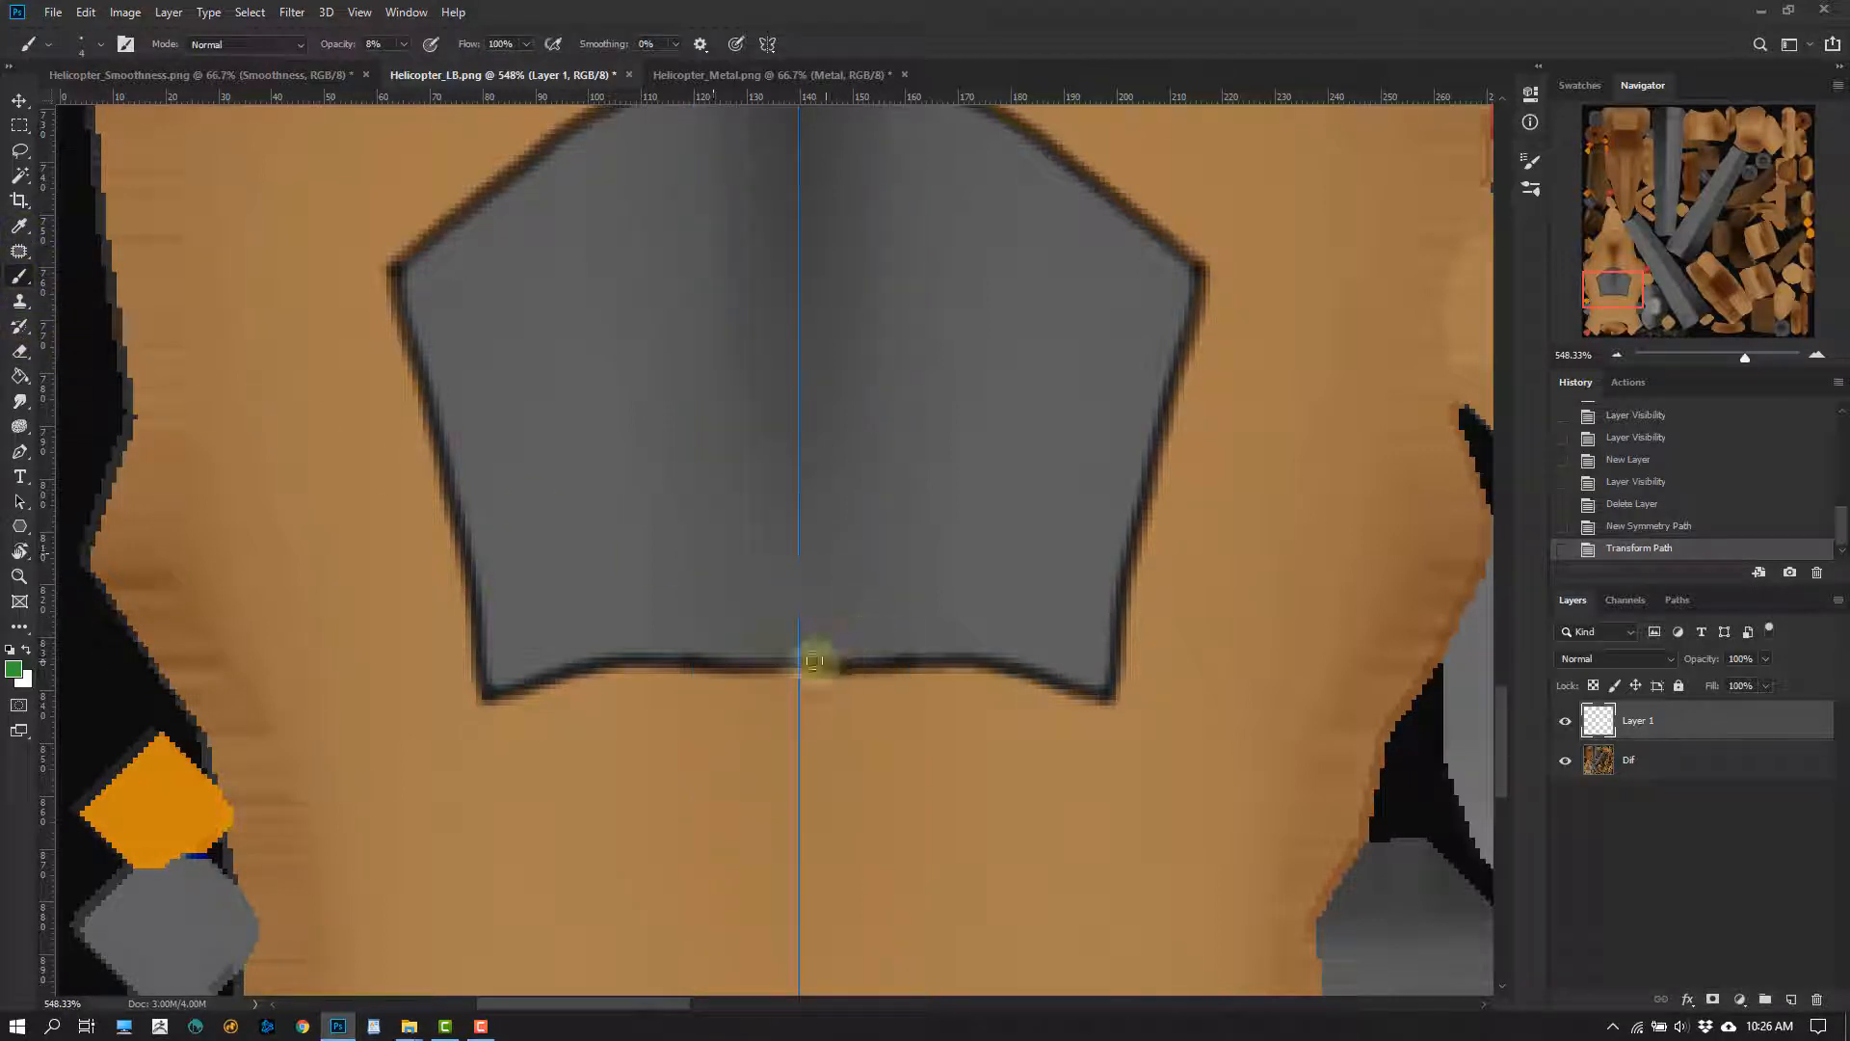
Undo a test stroke on the window's lower edge and set the brush opacity to 100%
left_click(875, 659)
key("ctrl+z")
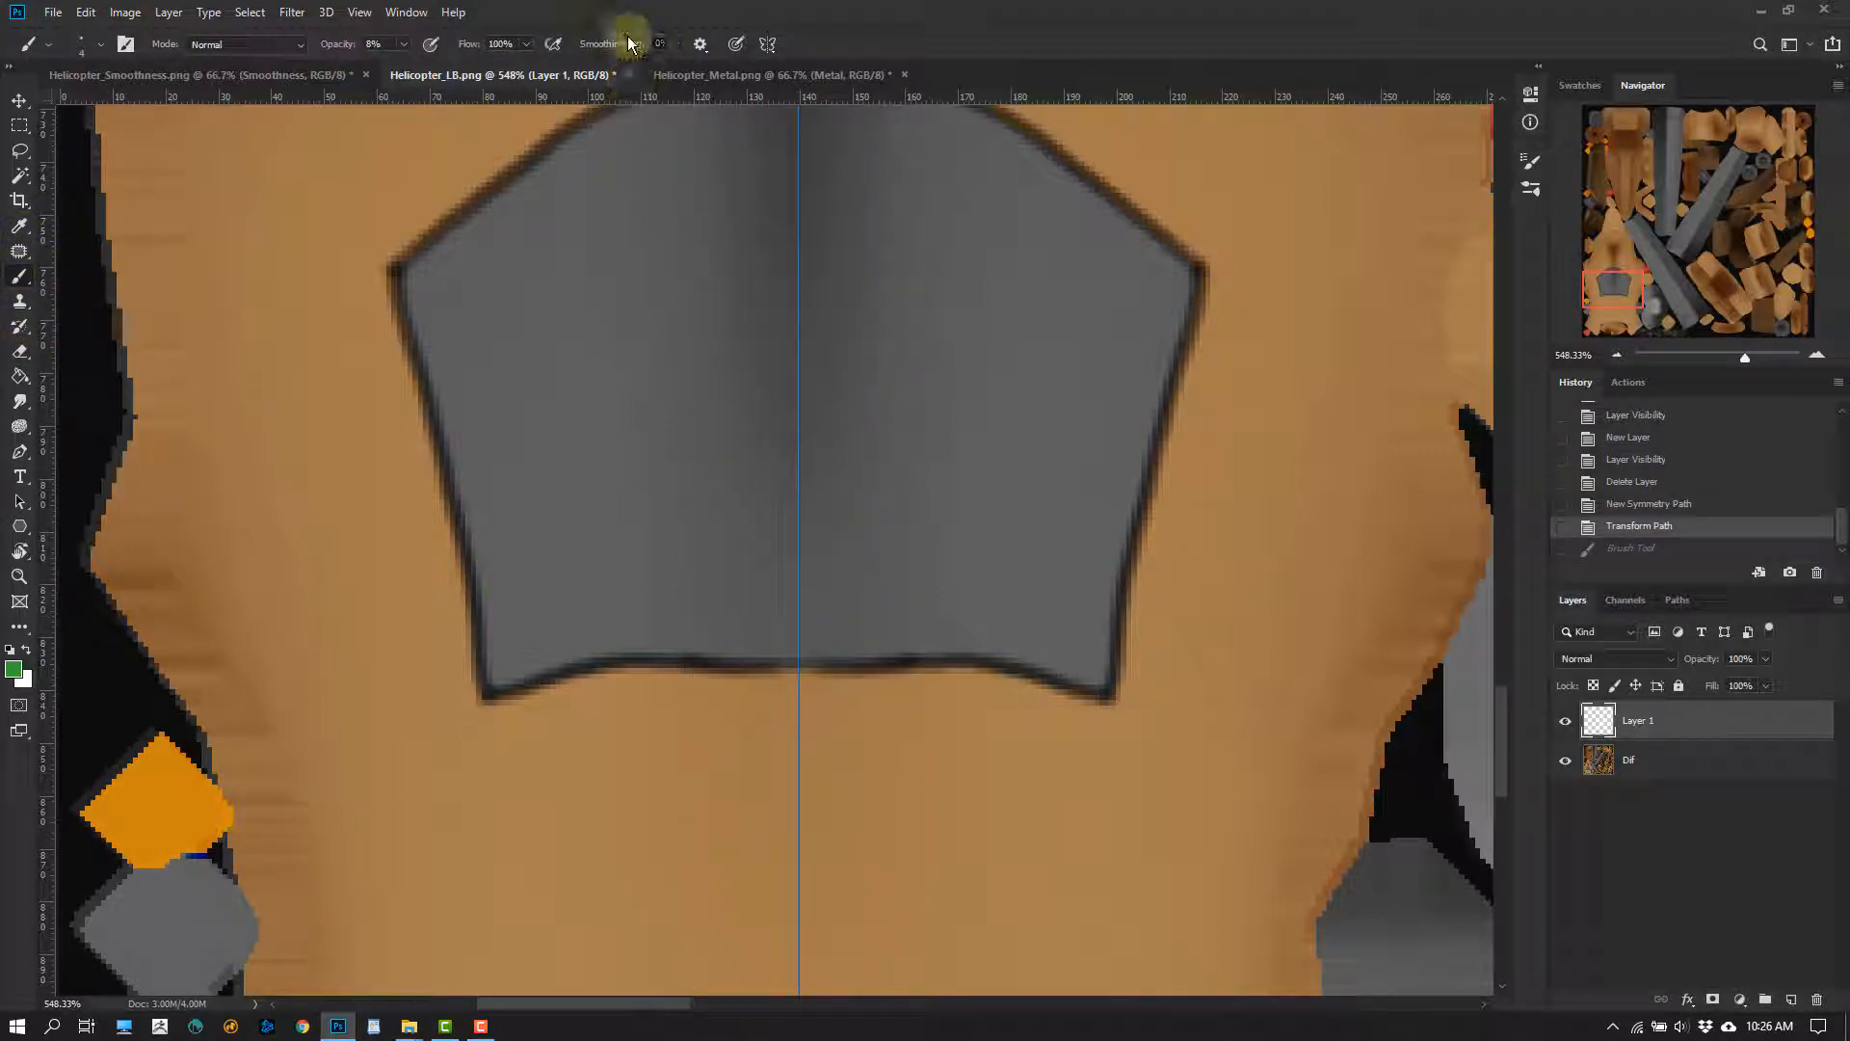
mouse_move(404, 44)
left_mouse_down()
mouse_move(412, 69)
mouse_move(487, 65)
left_mouse_up()
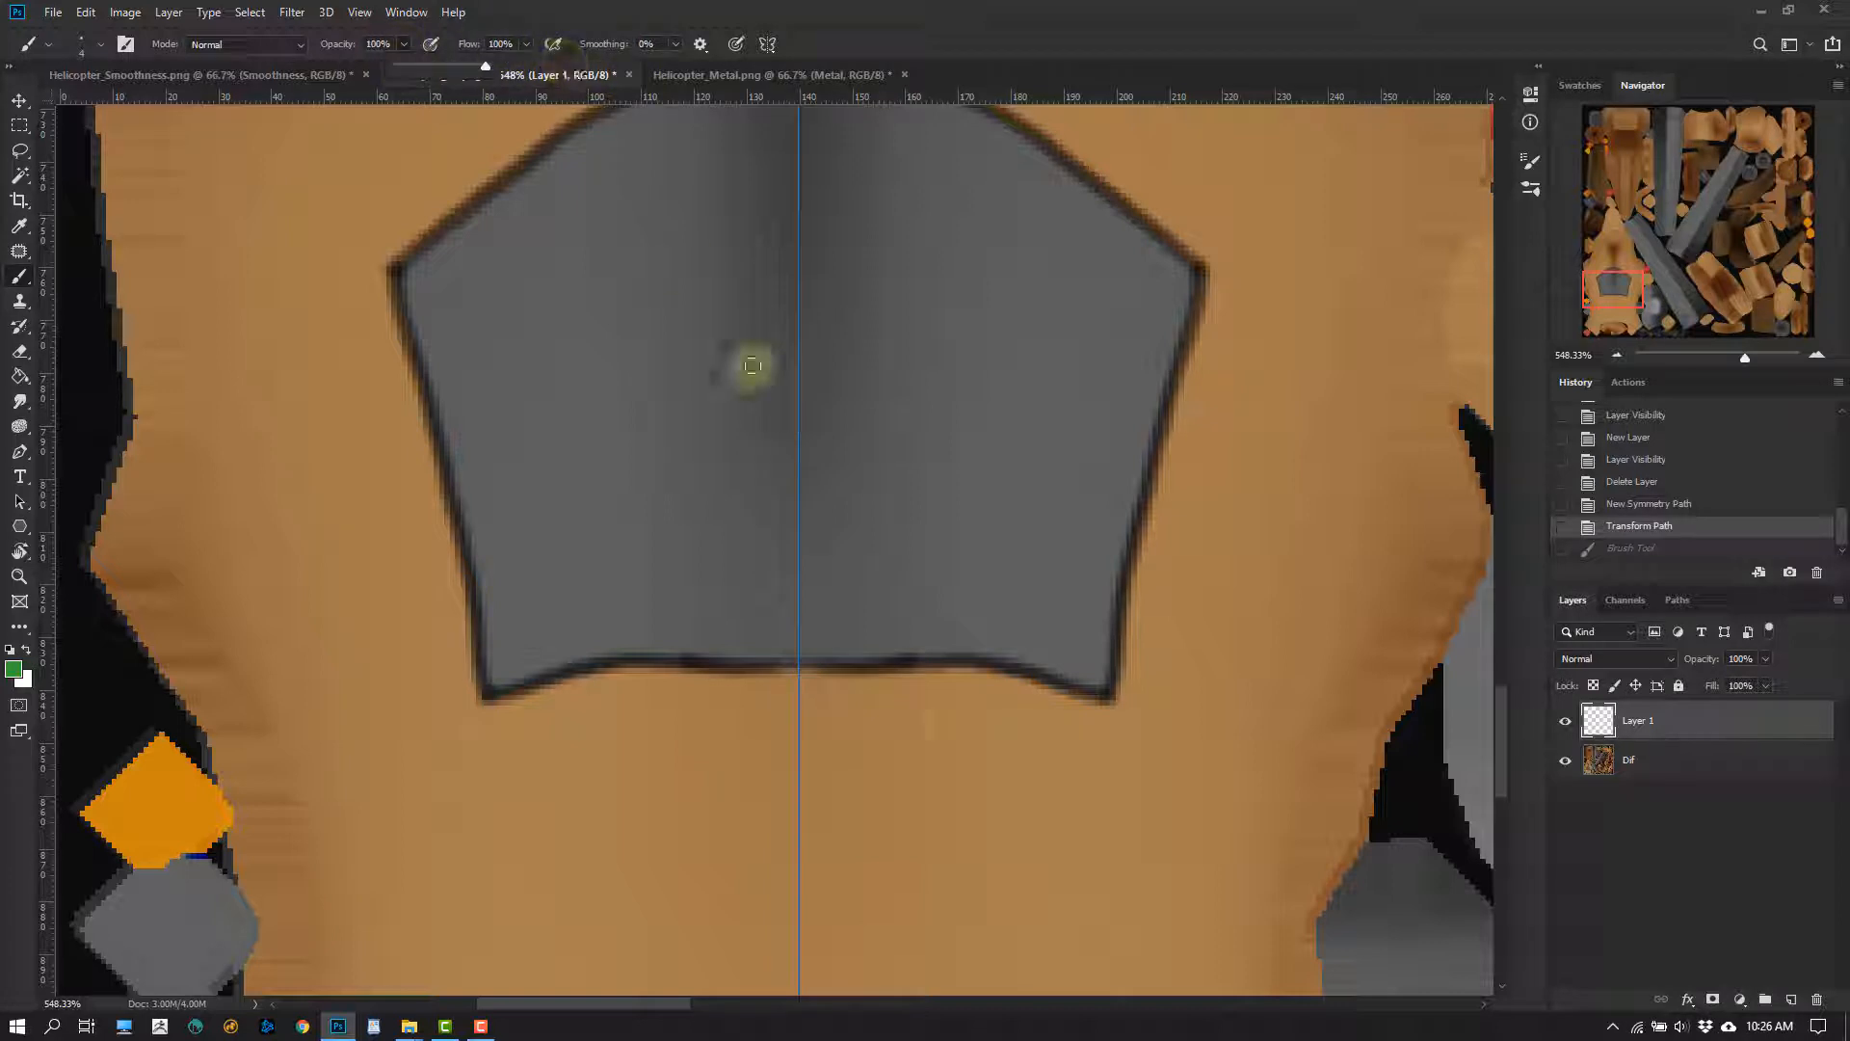
Trace the whole cockpit window outline in green with mirrored brush strokes on Layer 1
left_click_drag(791, 666, 986, 665)
left_click_drag(1095, 692, 1197, 272)
mouse_move(1147, 300)
left_mouse_down()
mouse_move(1227, 685)
mouse_move(1244, 628)
mouse_move(1032, 467)
mouse_move(877, 397)
left_mouse_up()
mouse_move(1109, 520)
left_mouse_down()
mouse_move(1281, 651)
mouse_move(1152, 514)
left_mouse_up()
mouse_move(1116, 450)
left_mouse_down()
mouse_move(1193, 499)
mouse_move(1195, 483)
left_mouse_up()
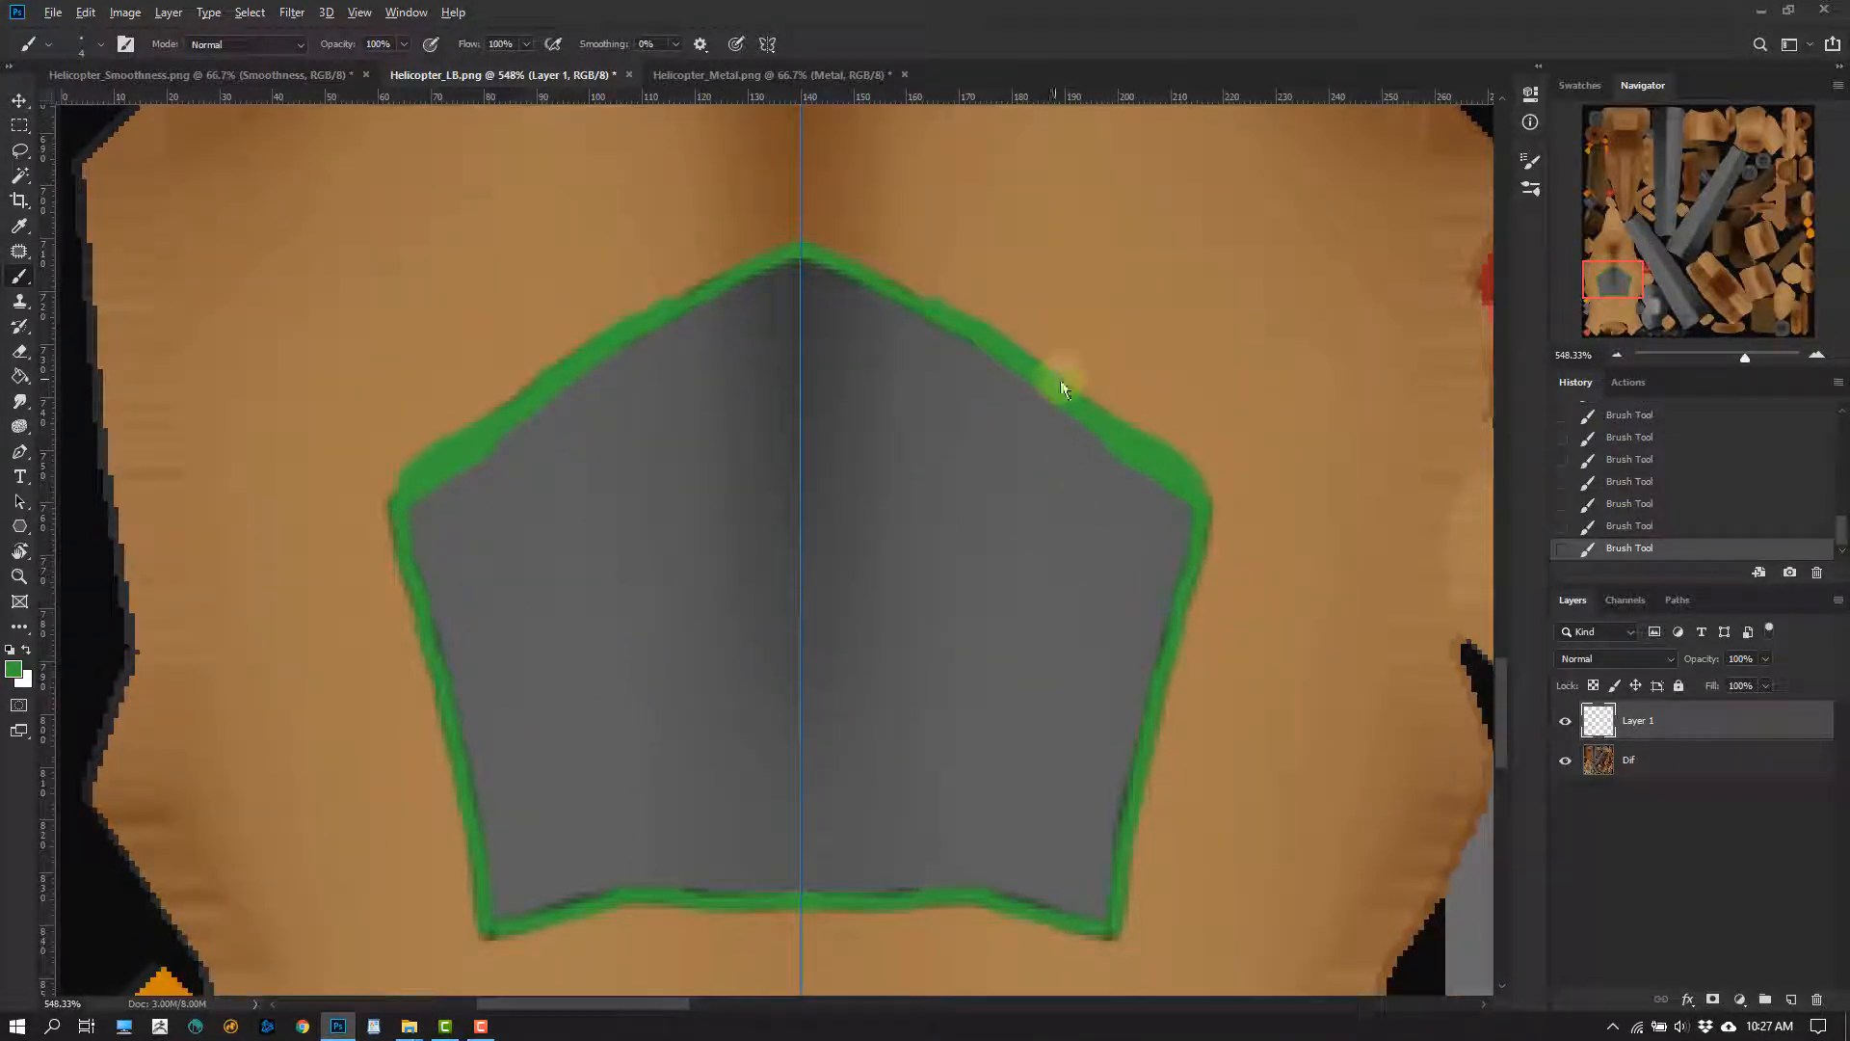
Thicken the green window frame with a larger brush along the upper, side and lower edges
right_click_drag(1060, 383, 1080, 386, "alt")
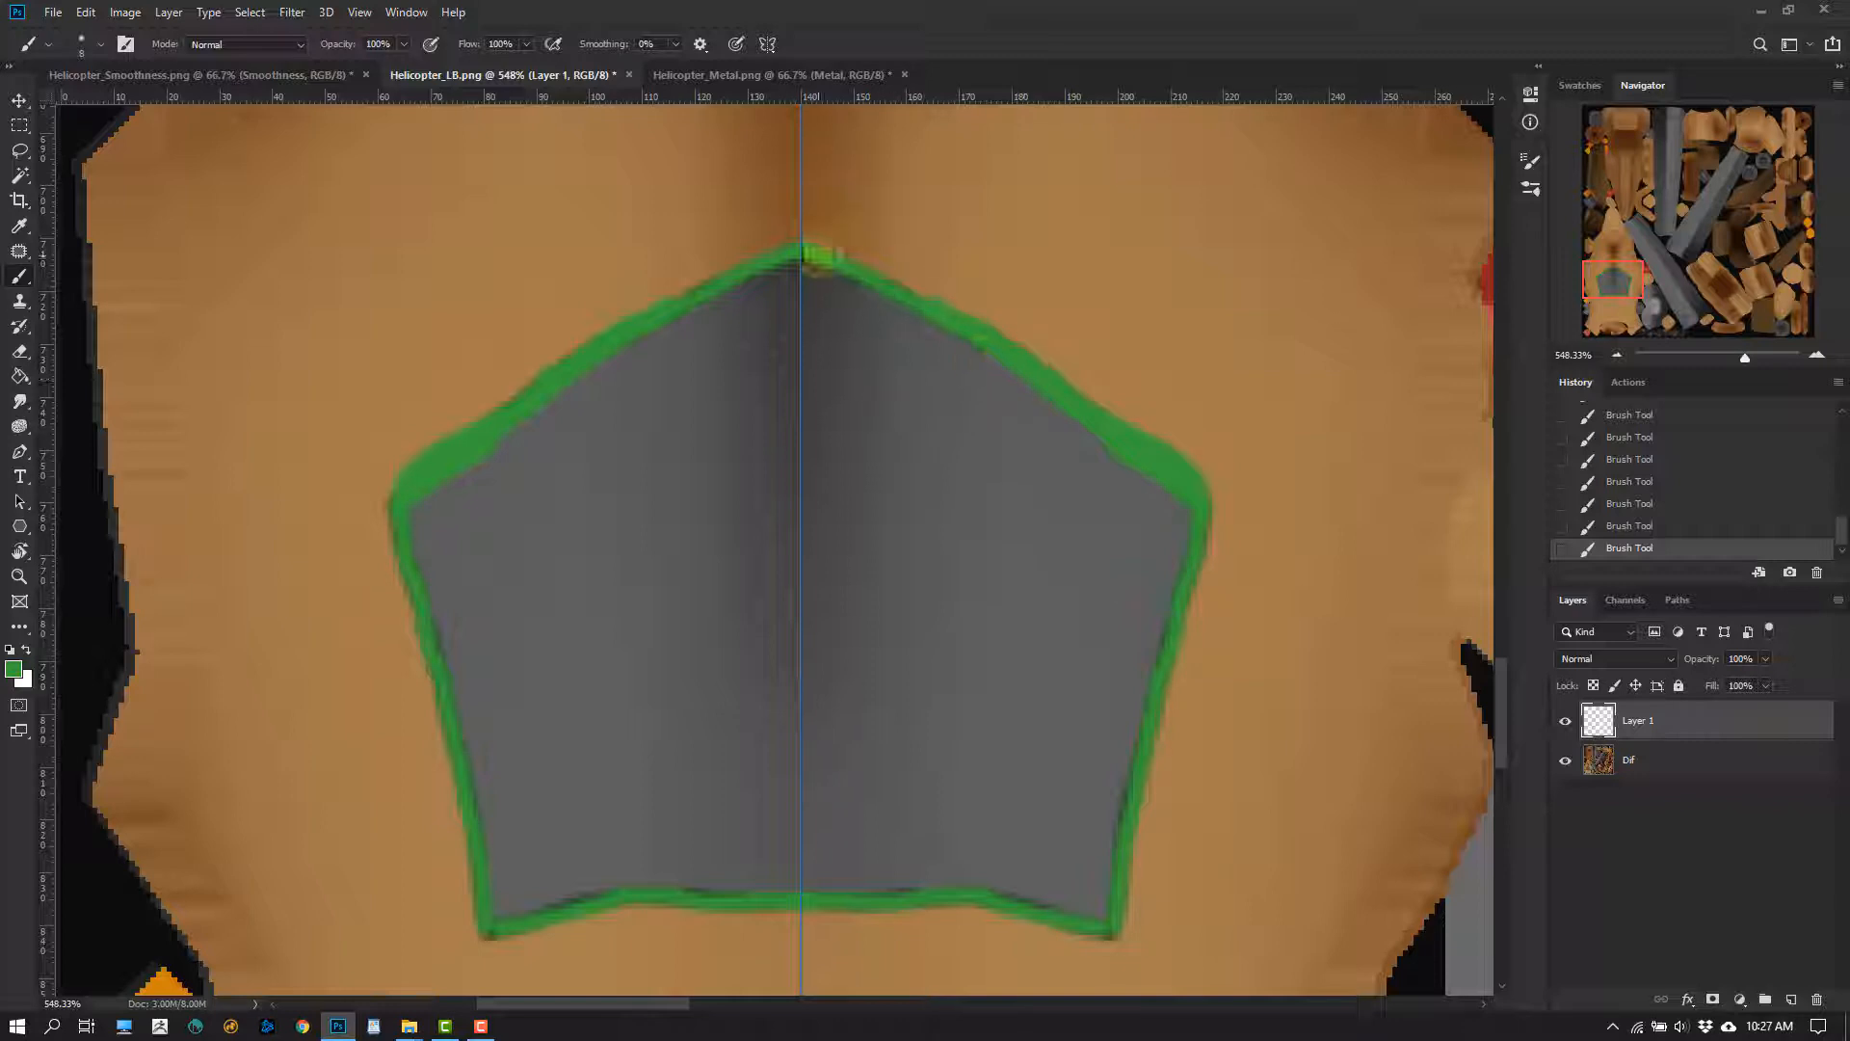
left_click(807, 243, "shift")
left_click_drag(1179, 734, 1150, 558)
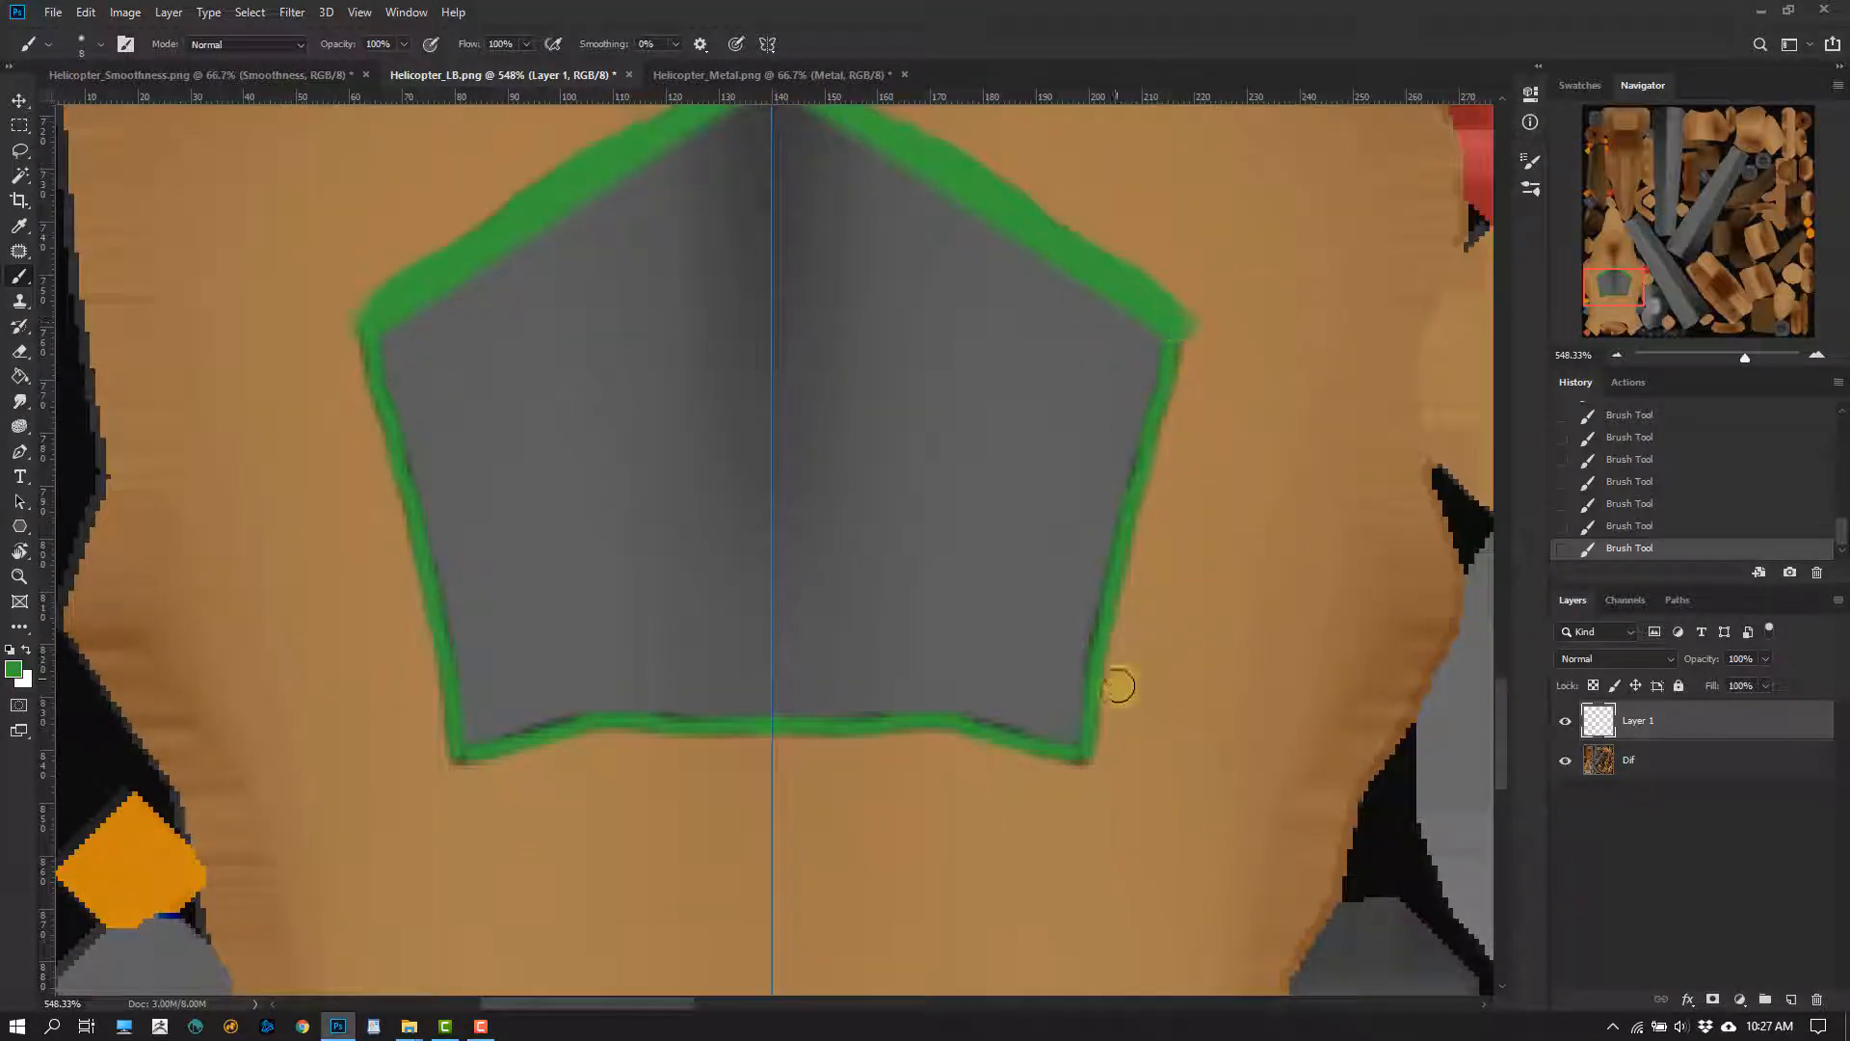
left_click(1096, 653, "shift")
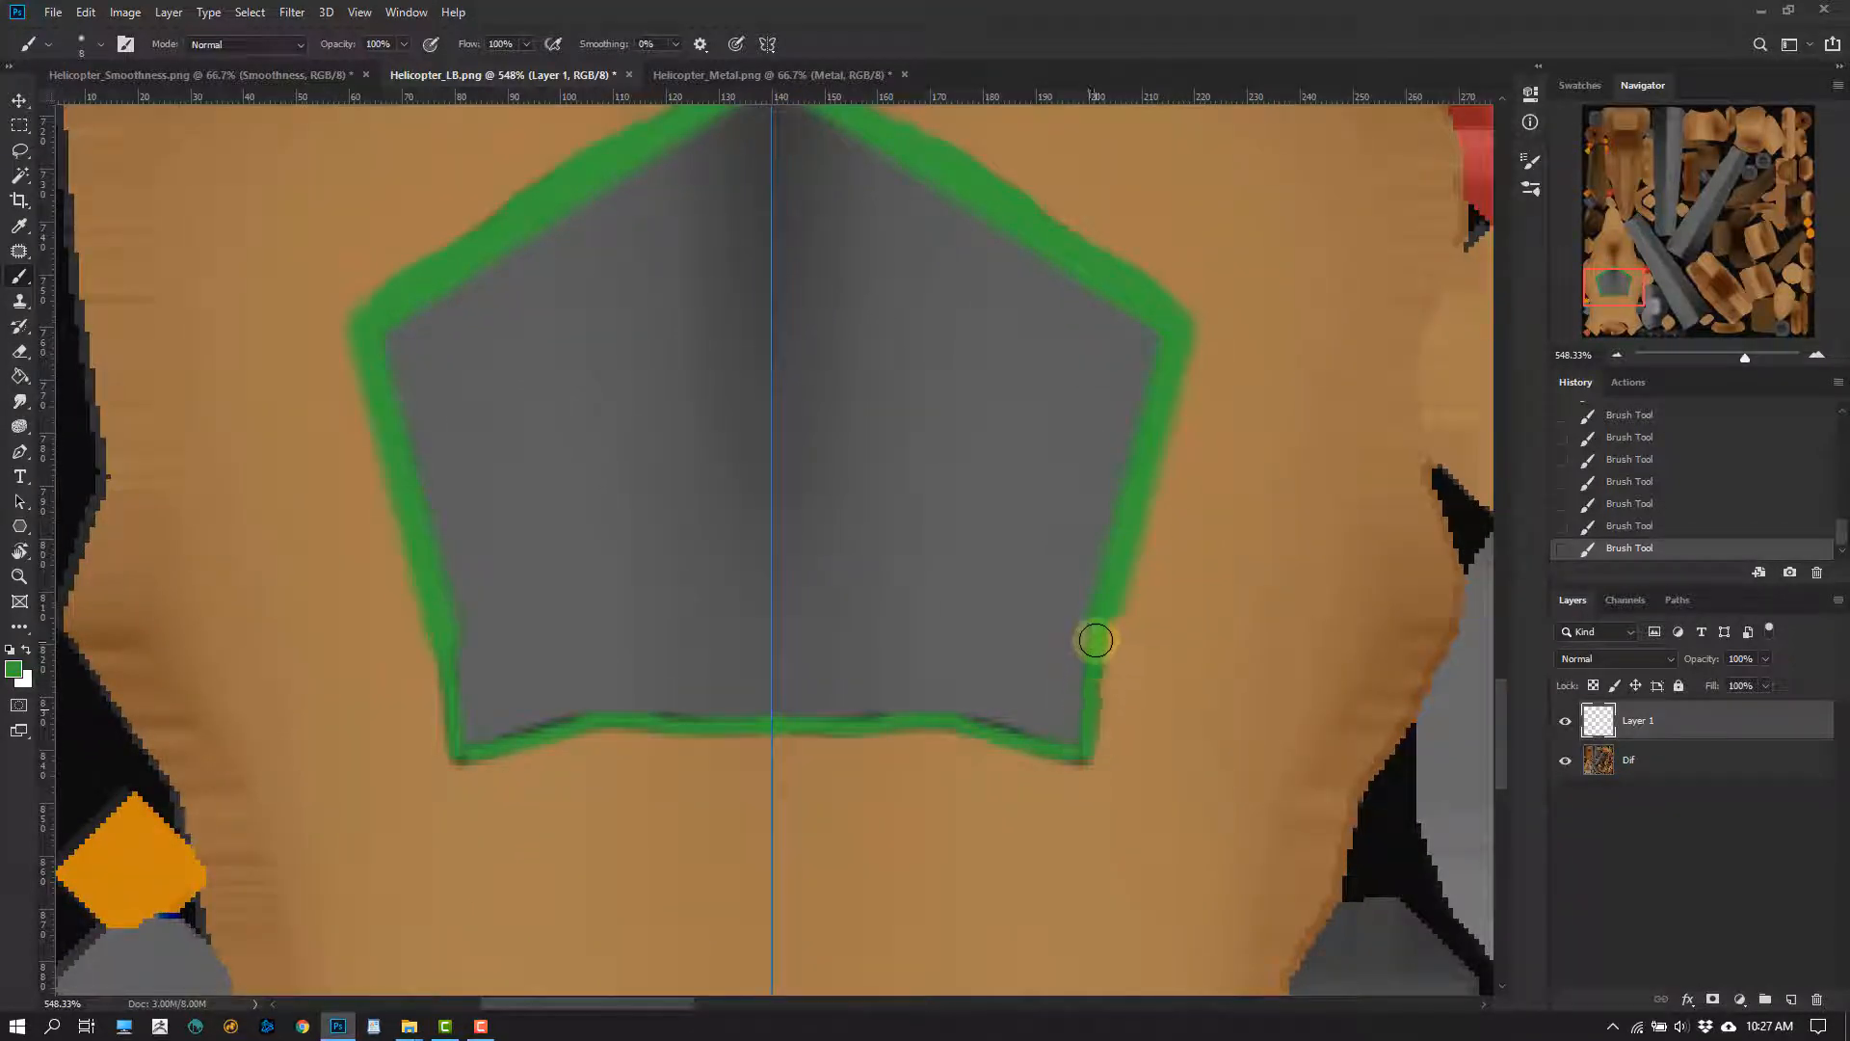
left_click(1085, 752, "shift")
left_click(892, 739, "shift")
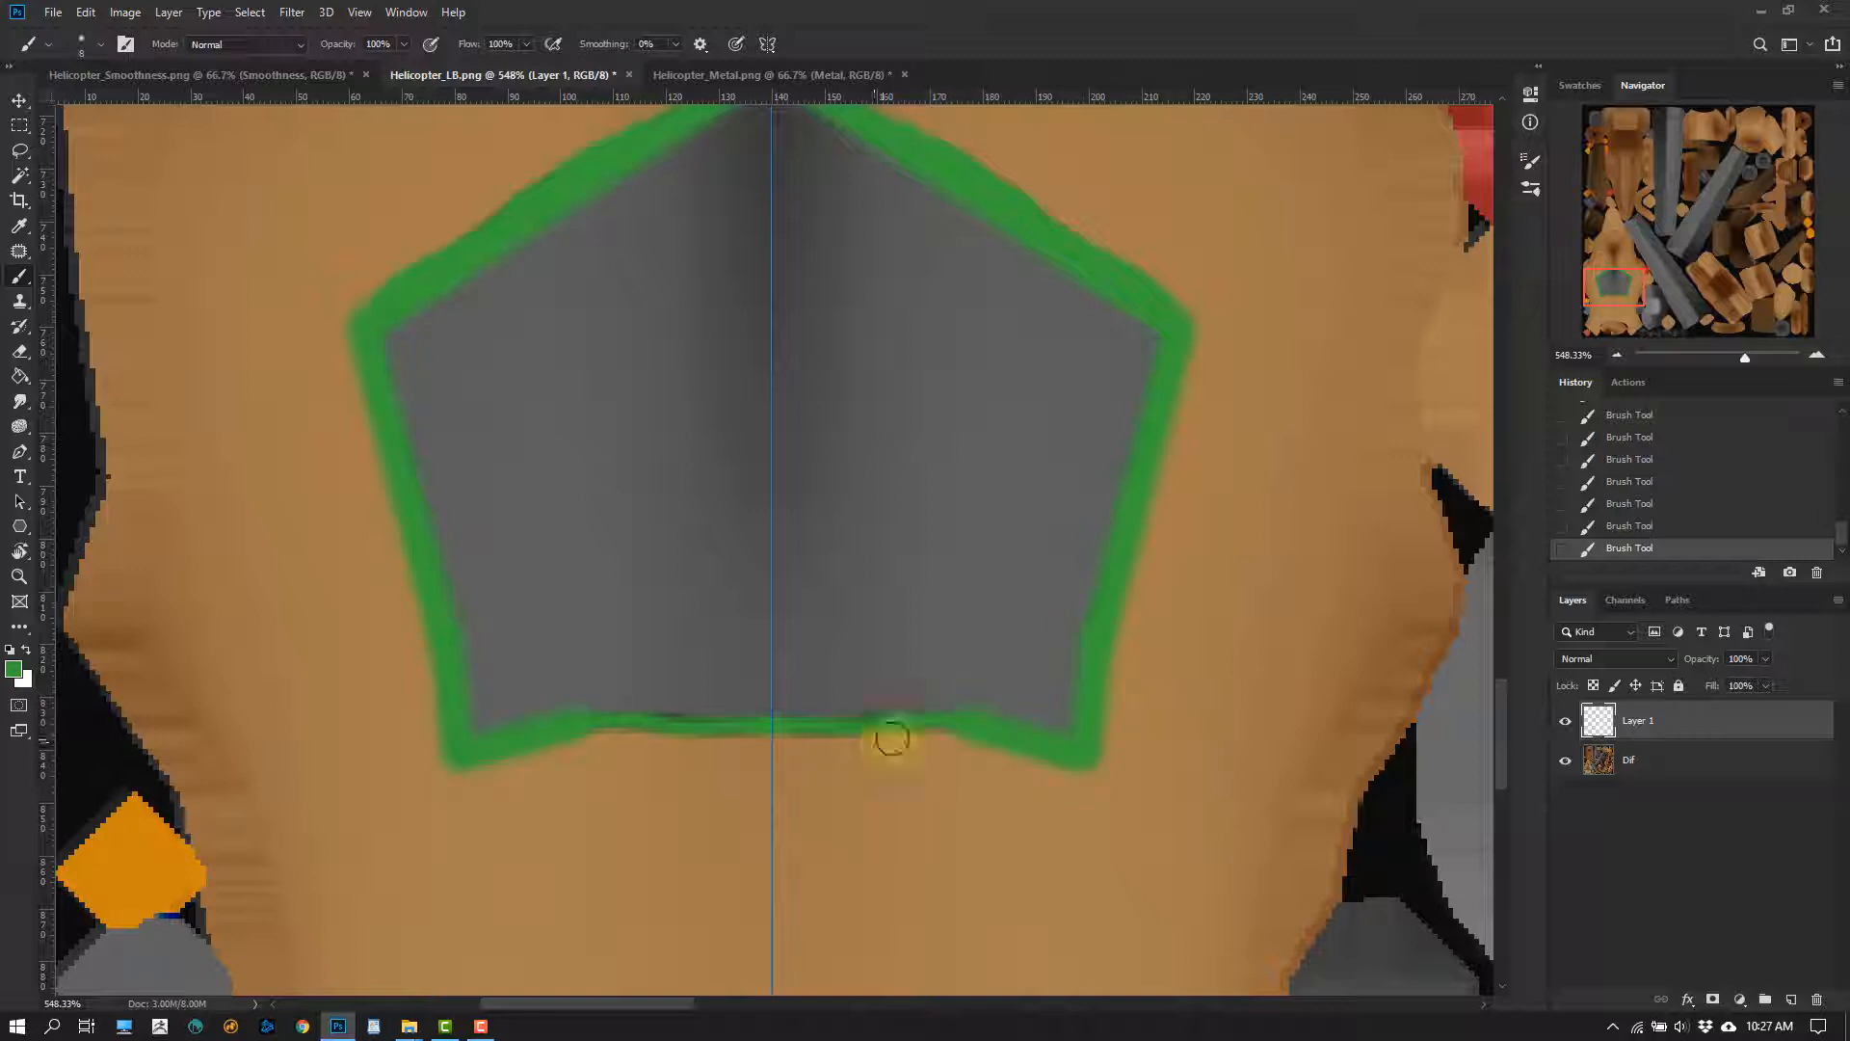
left_click(775, 730, "shift")
scroll(999, 640, "down", 3, "alt")
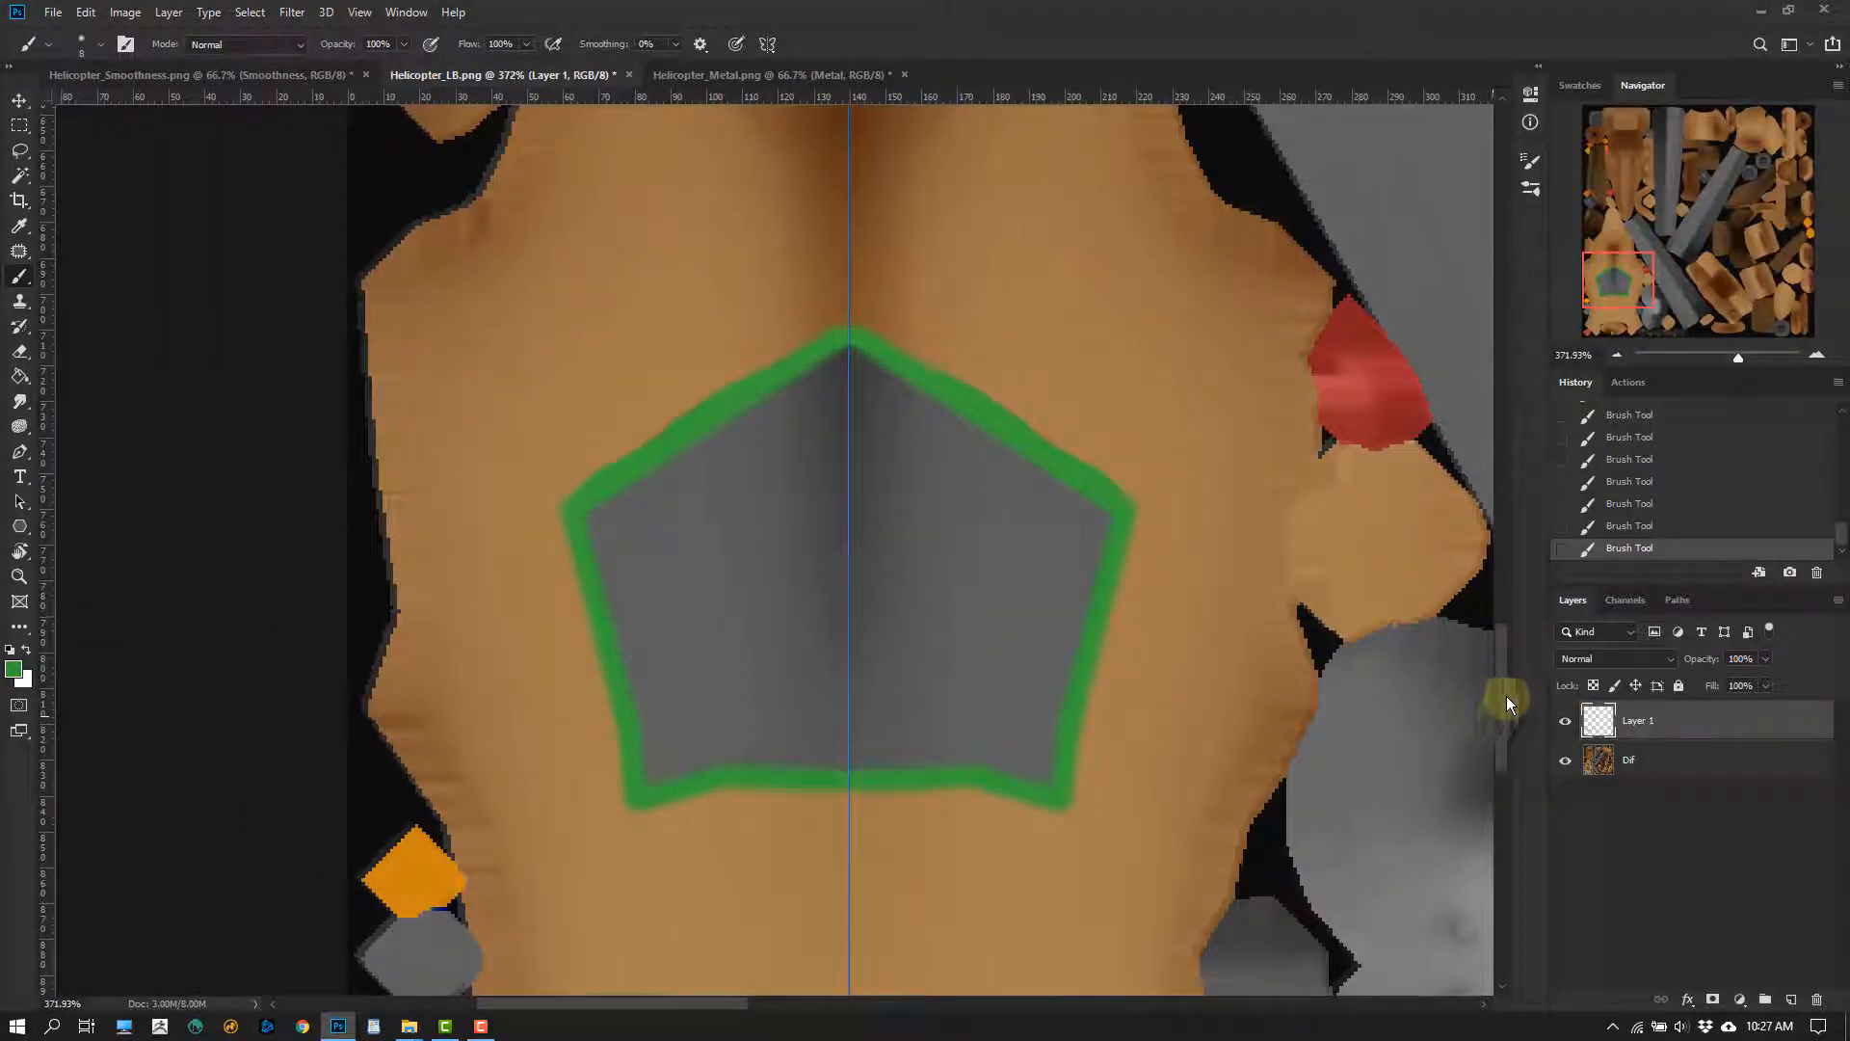
Recolour the green window frame dark brown with Hue/Saturation, using Hue -85 and Lightness about -70
key("ctrl+u")
left_click_drag(939, 745, 900, 735)
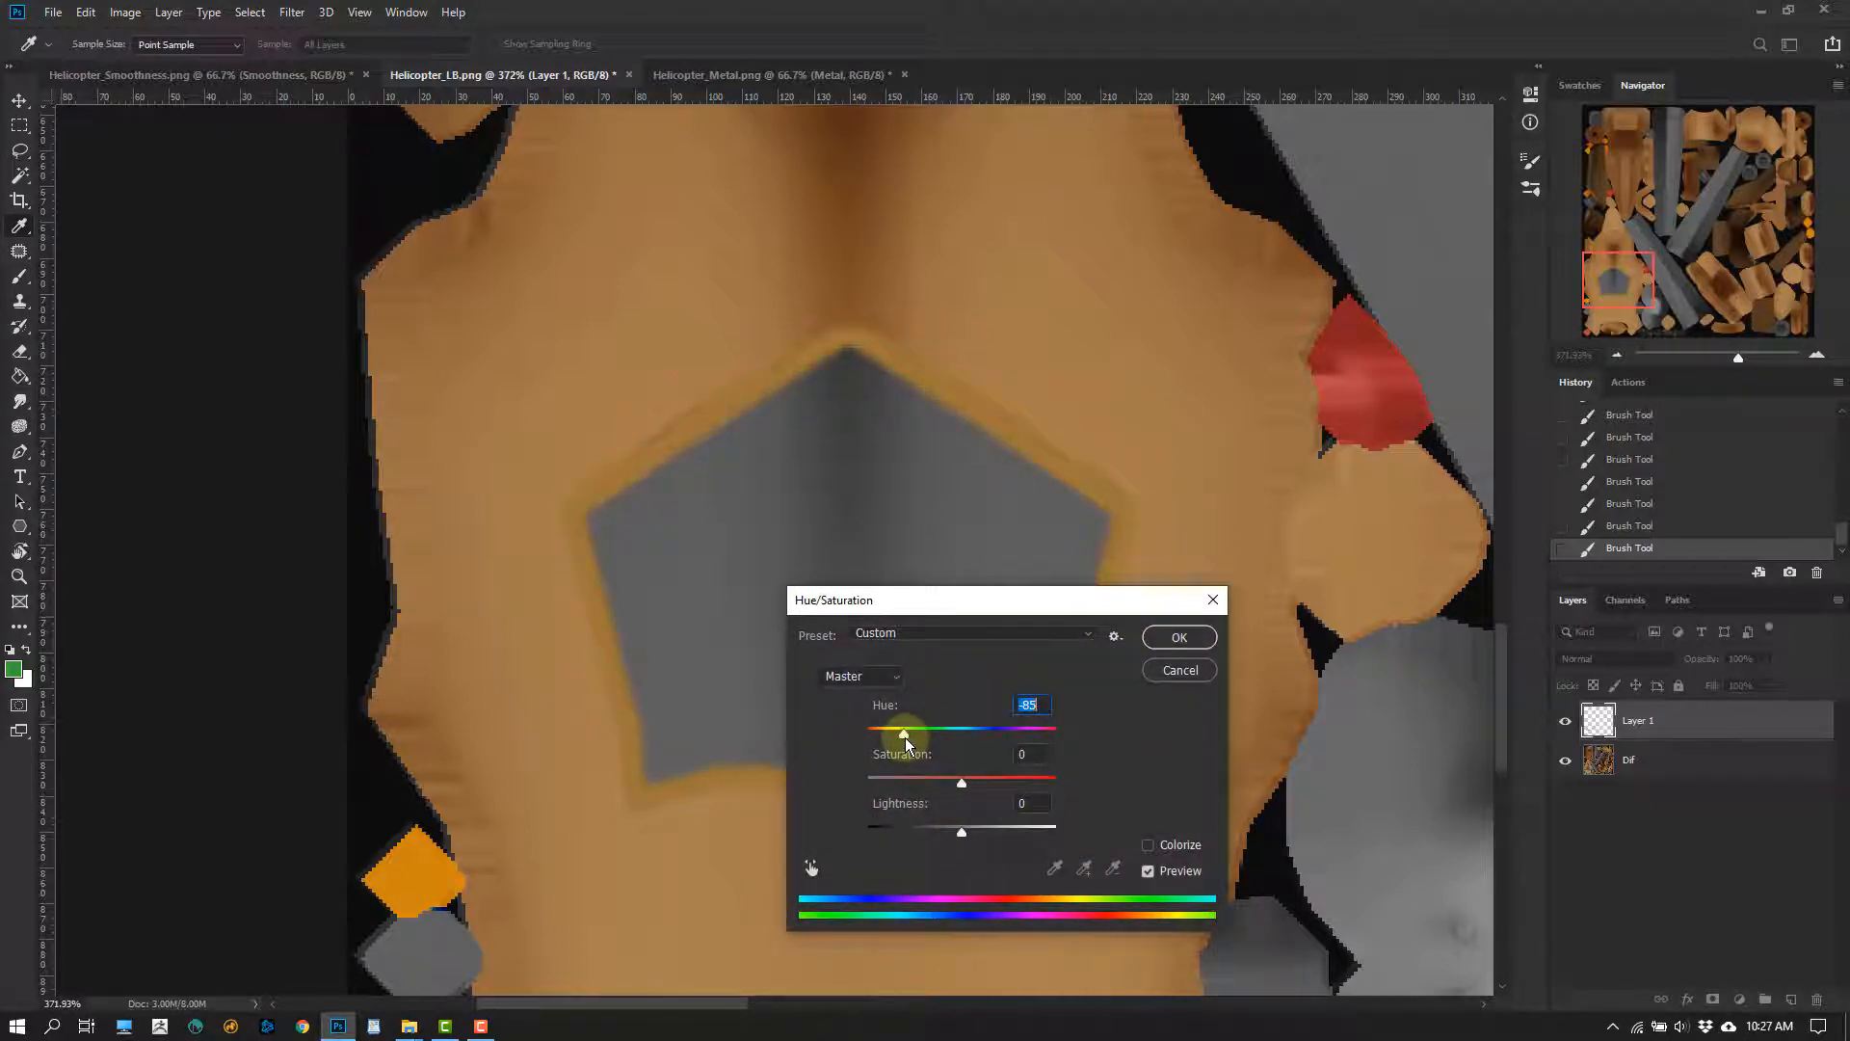
left_click_drag(961, 831, 899, 836)
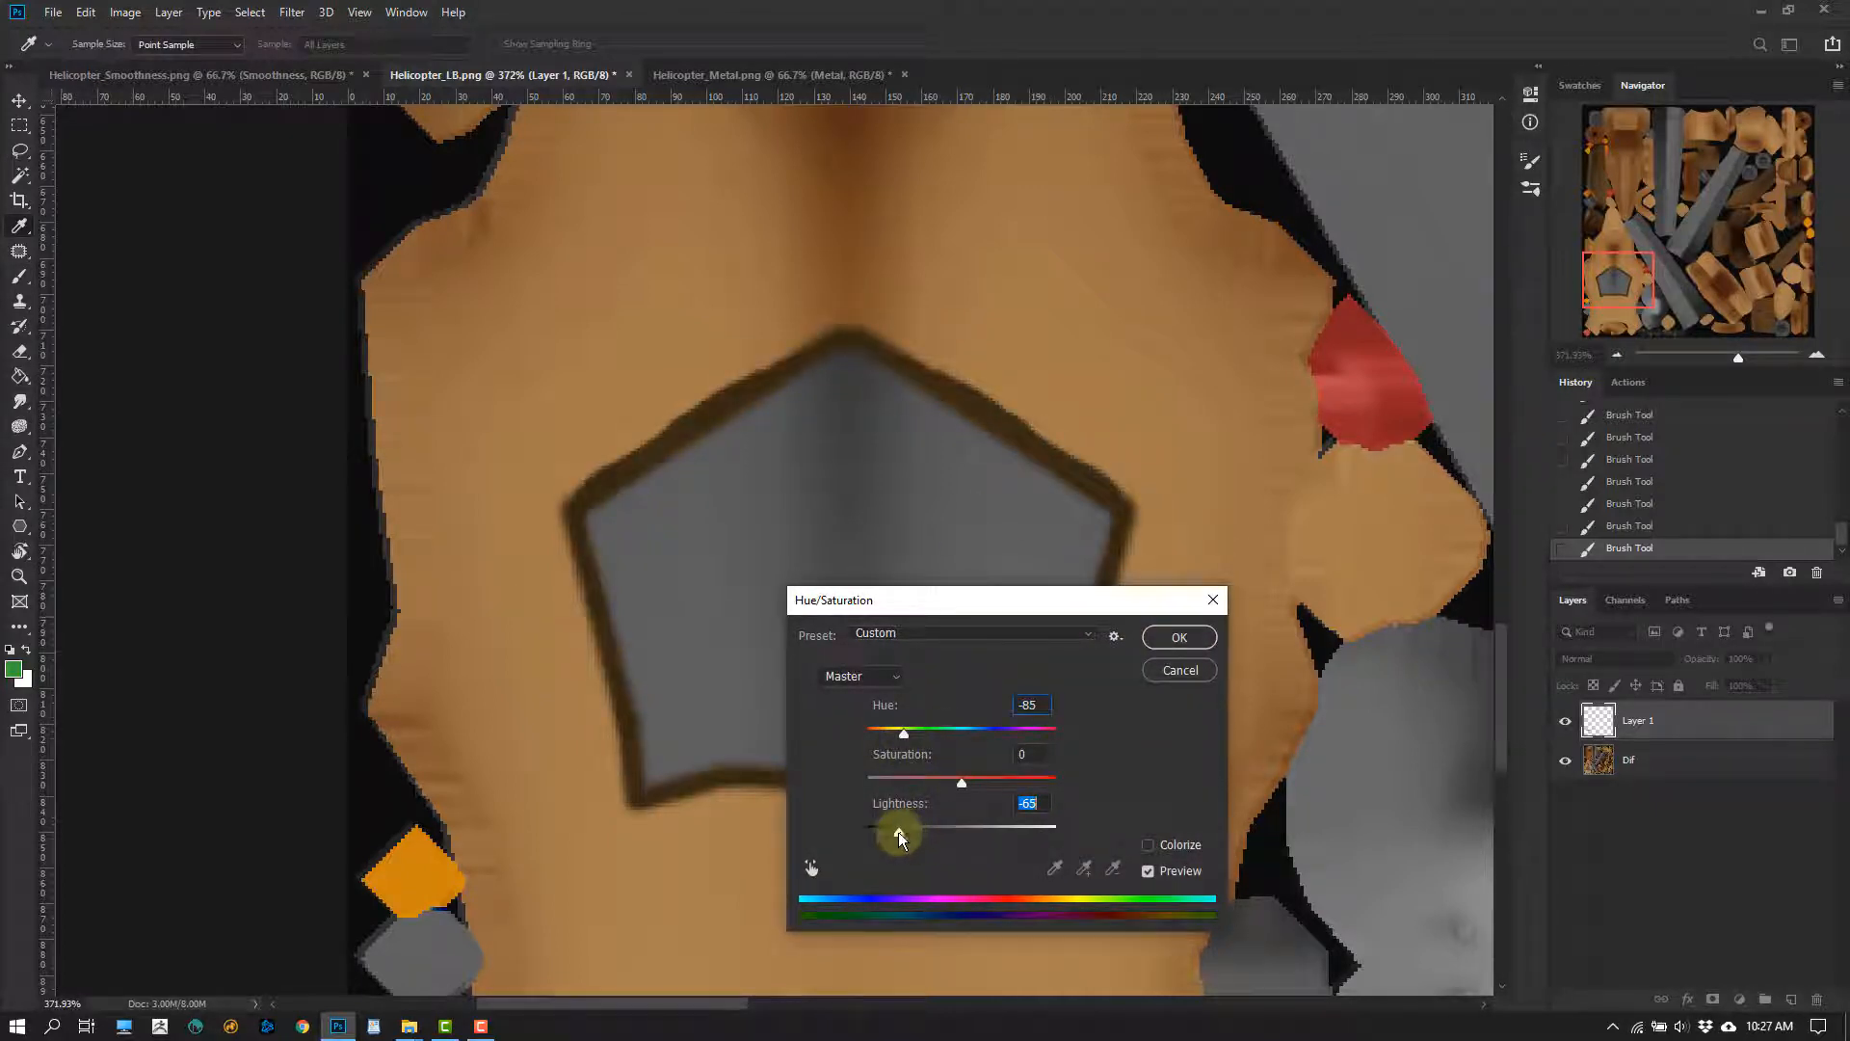
left_click(1179, 637)
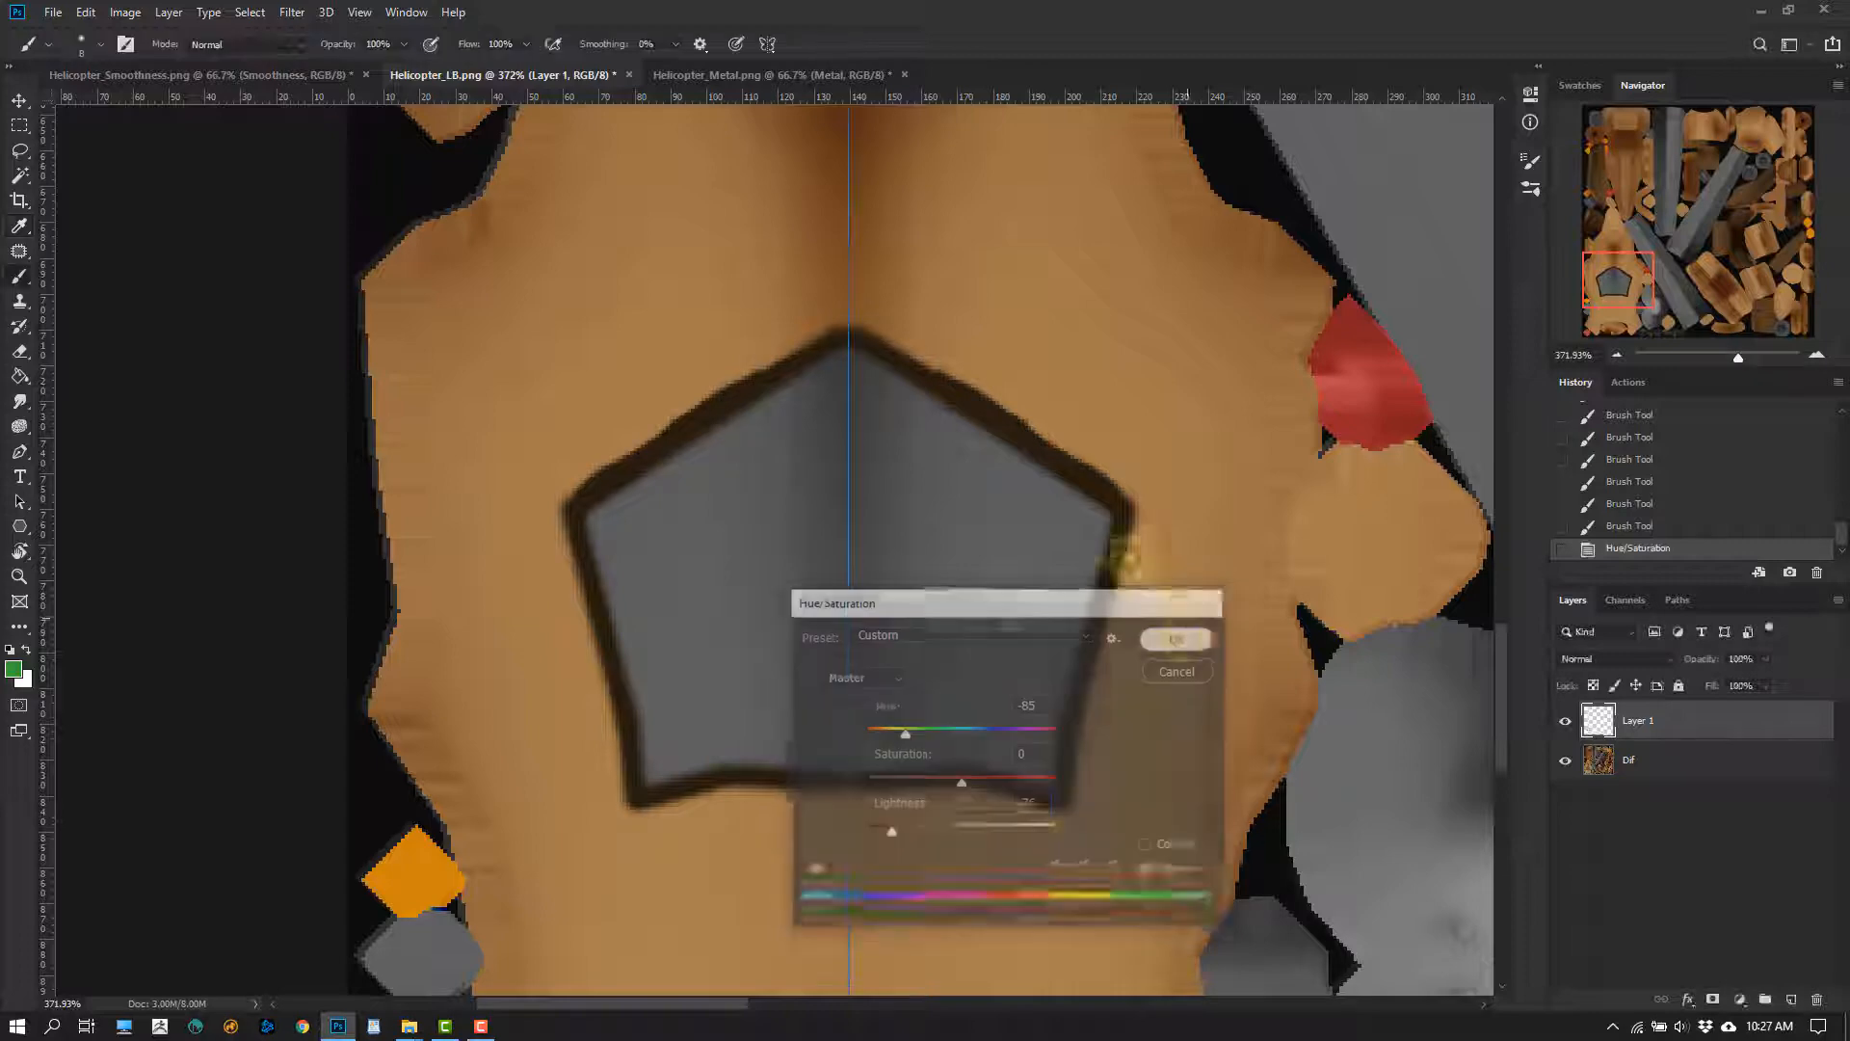
Turn off the brush's paint symmetry
scroll(889, 670, "up", 2, "alt")
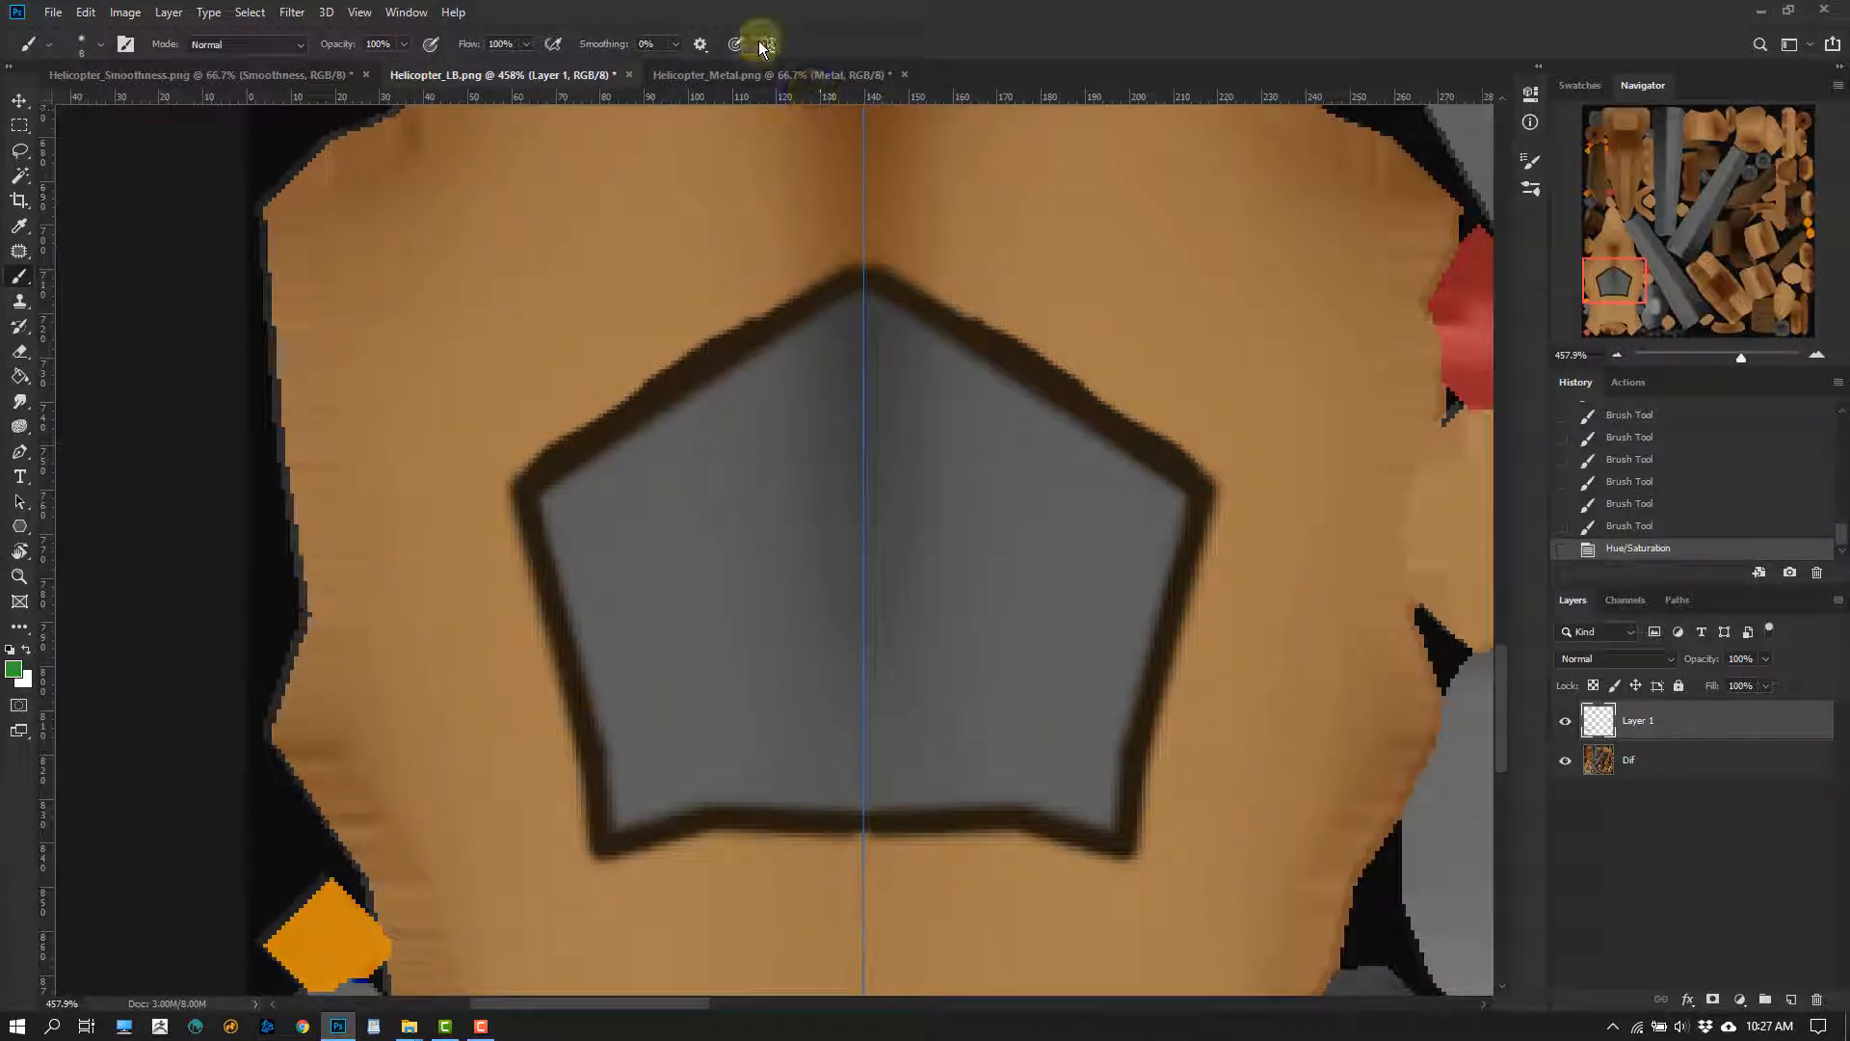
left_click(767, 43)
left_click(783, 67)
scroll(979, 616, "down", 2, "alt")
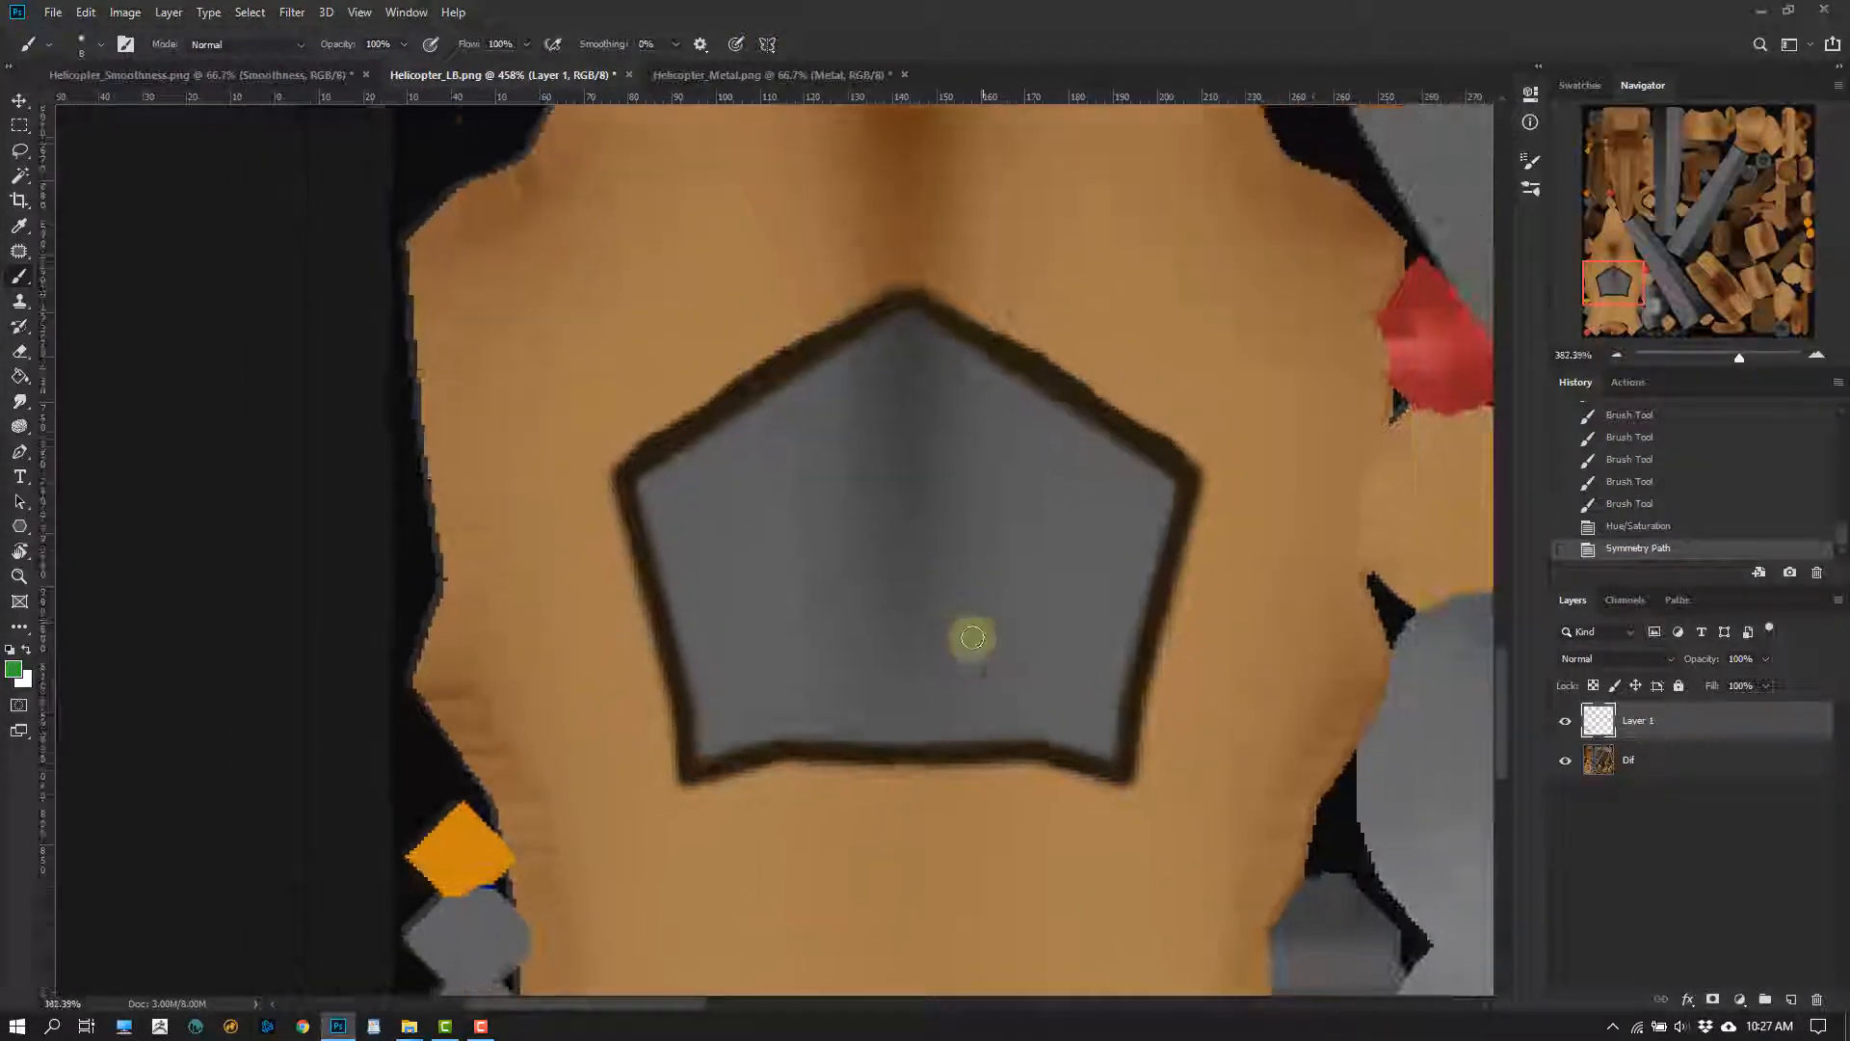
Compare the albedo with and without the painted frame, and rename Layer 1 as WindowFrame
left_click(1566, 724)
left_click(1566, 724)
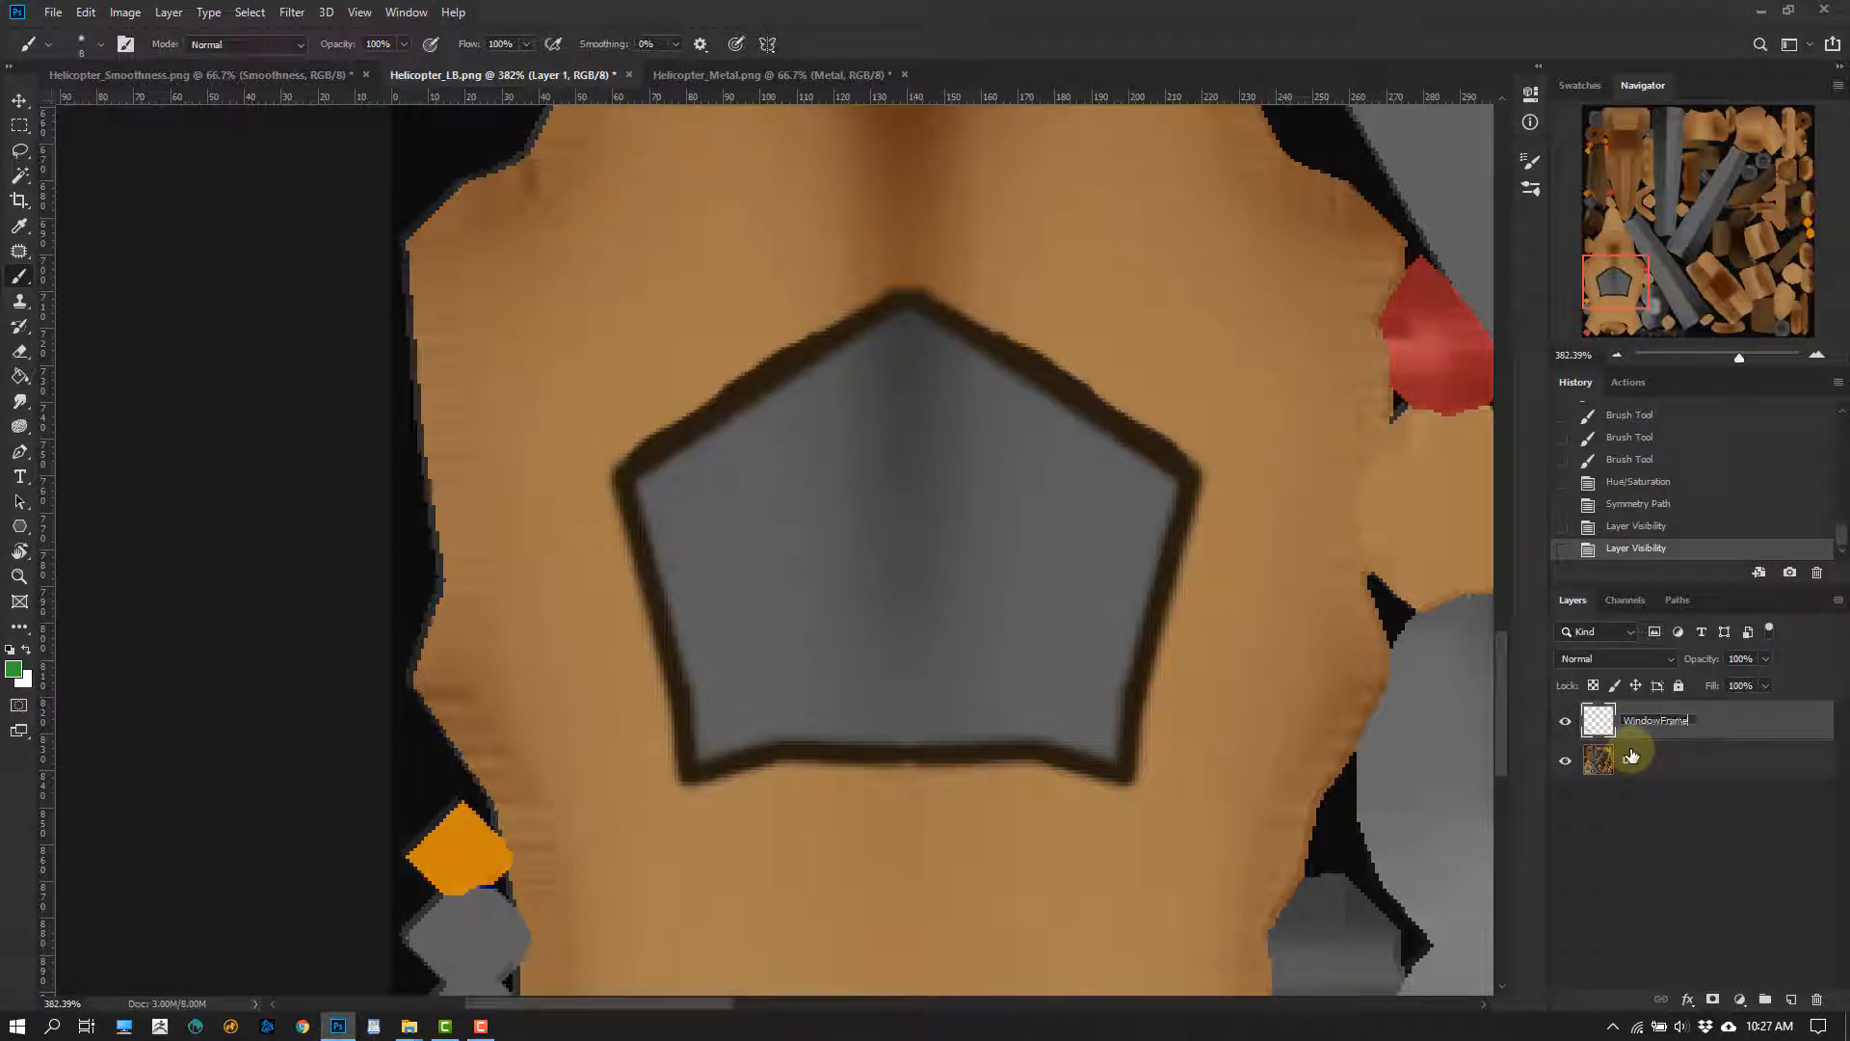
key("Return")
left_click(1565, 722)
left_click(1566, 722)
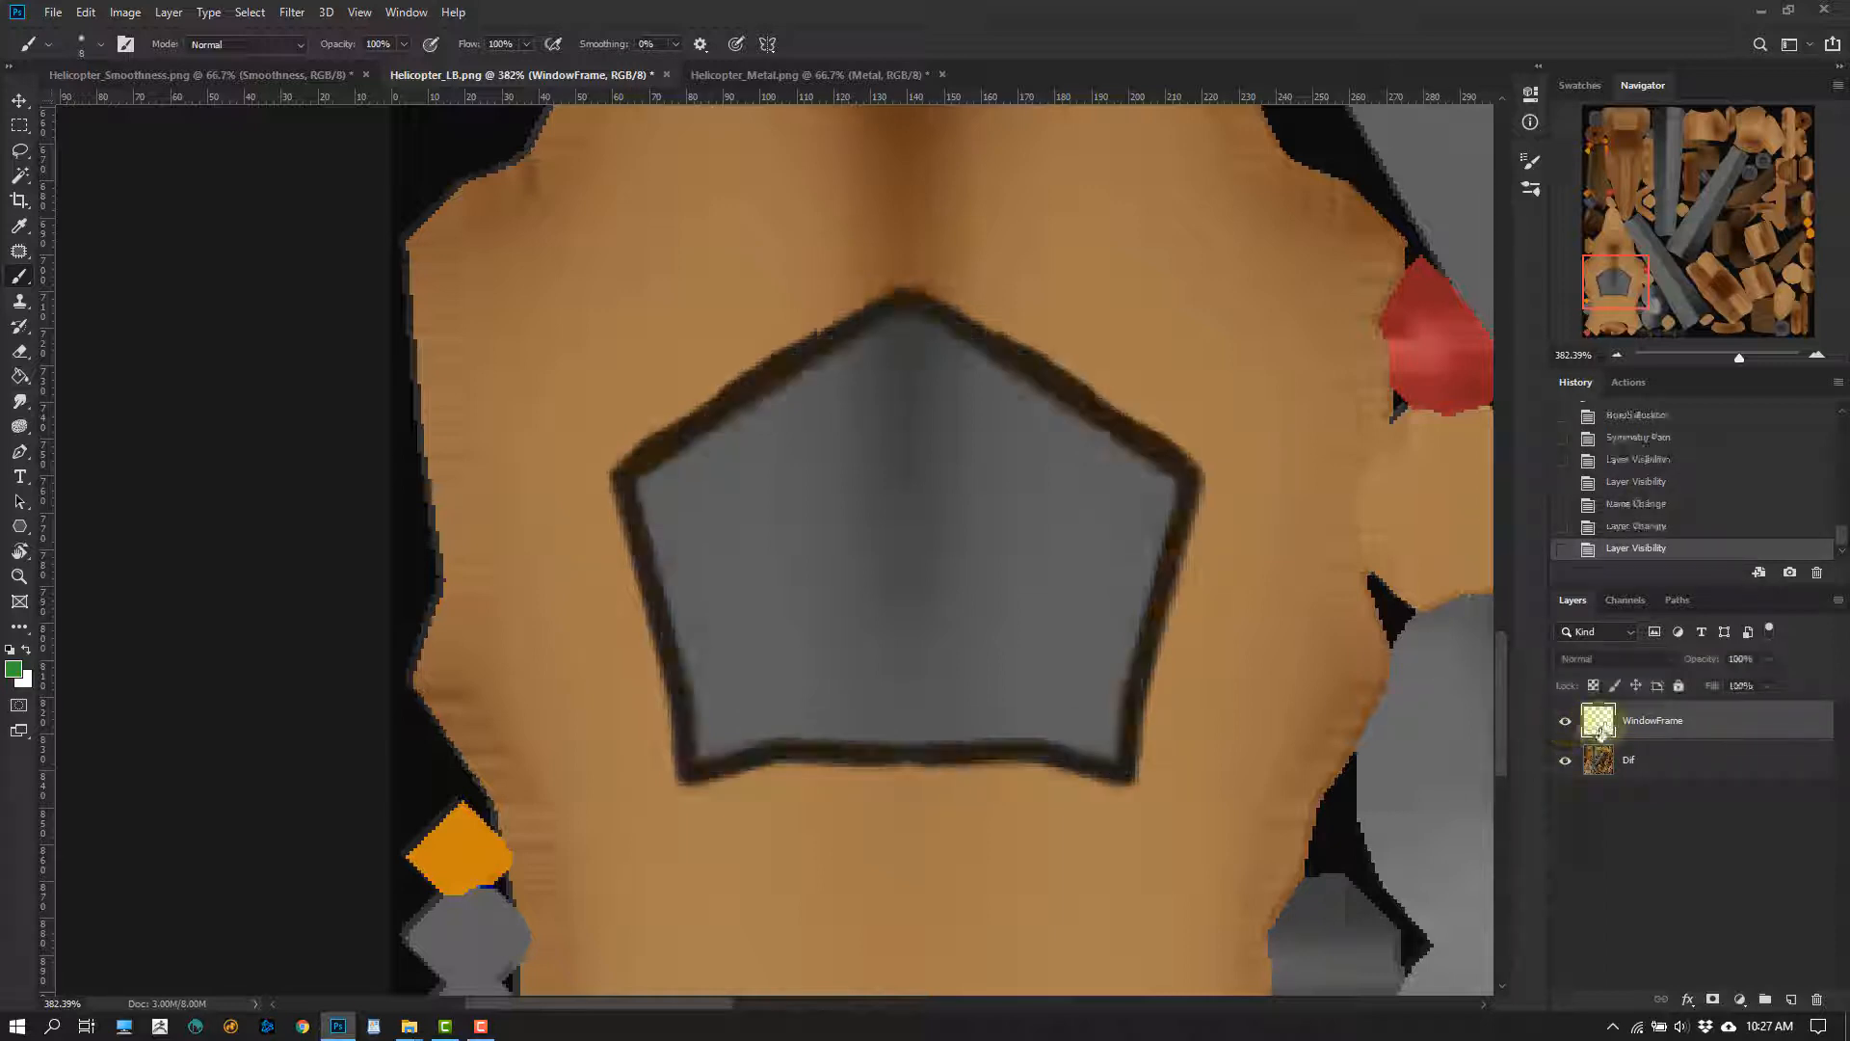
Copy the WindowFrame layer into Helicopter_Metal.png in the matching position and check its coverage by toggling its visibility
key("v")
left_click_drag(839, 417, 713, 758)
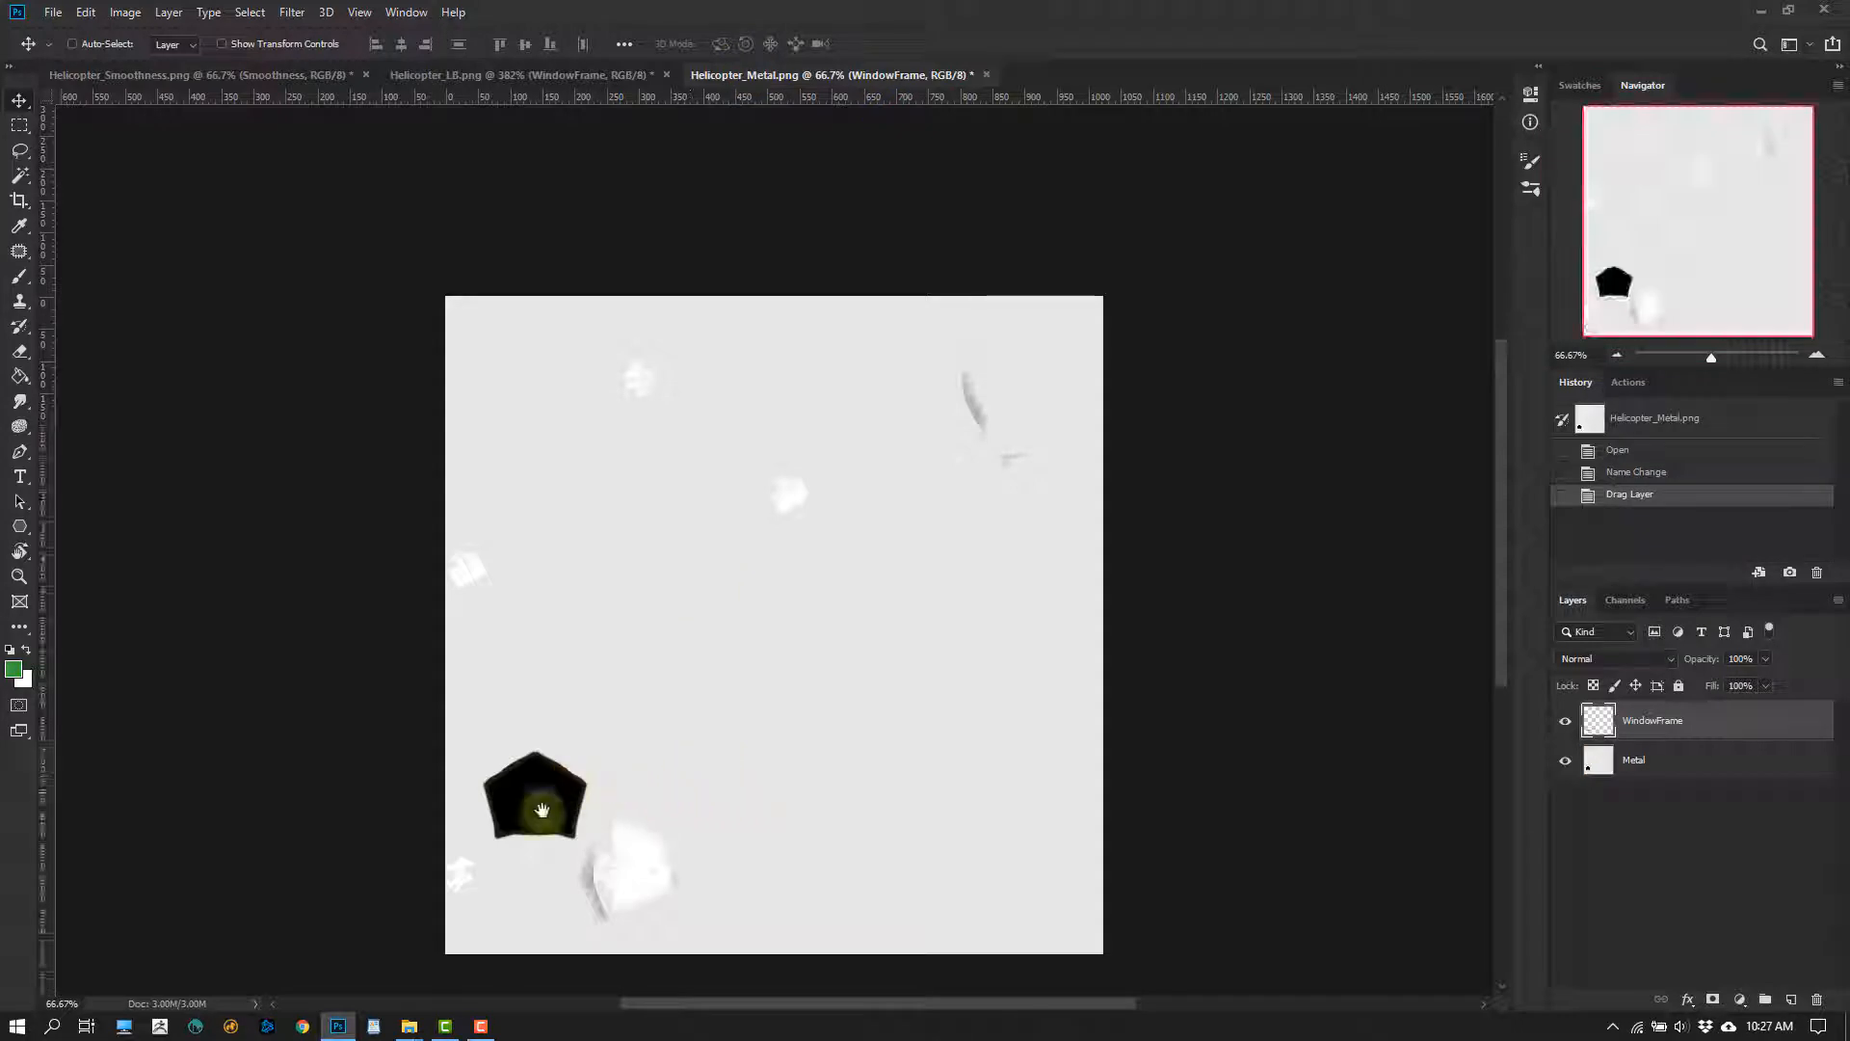
scroll(536, 809, "up", 5, "alt")
scroll(662, 594, "up", 2, "alt")
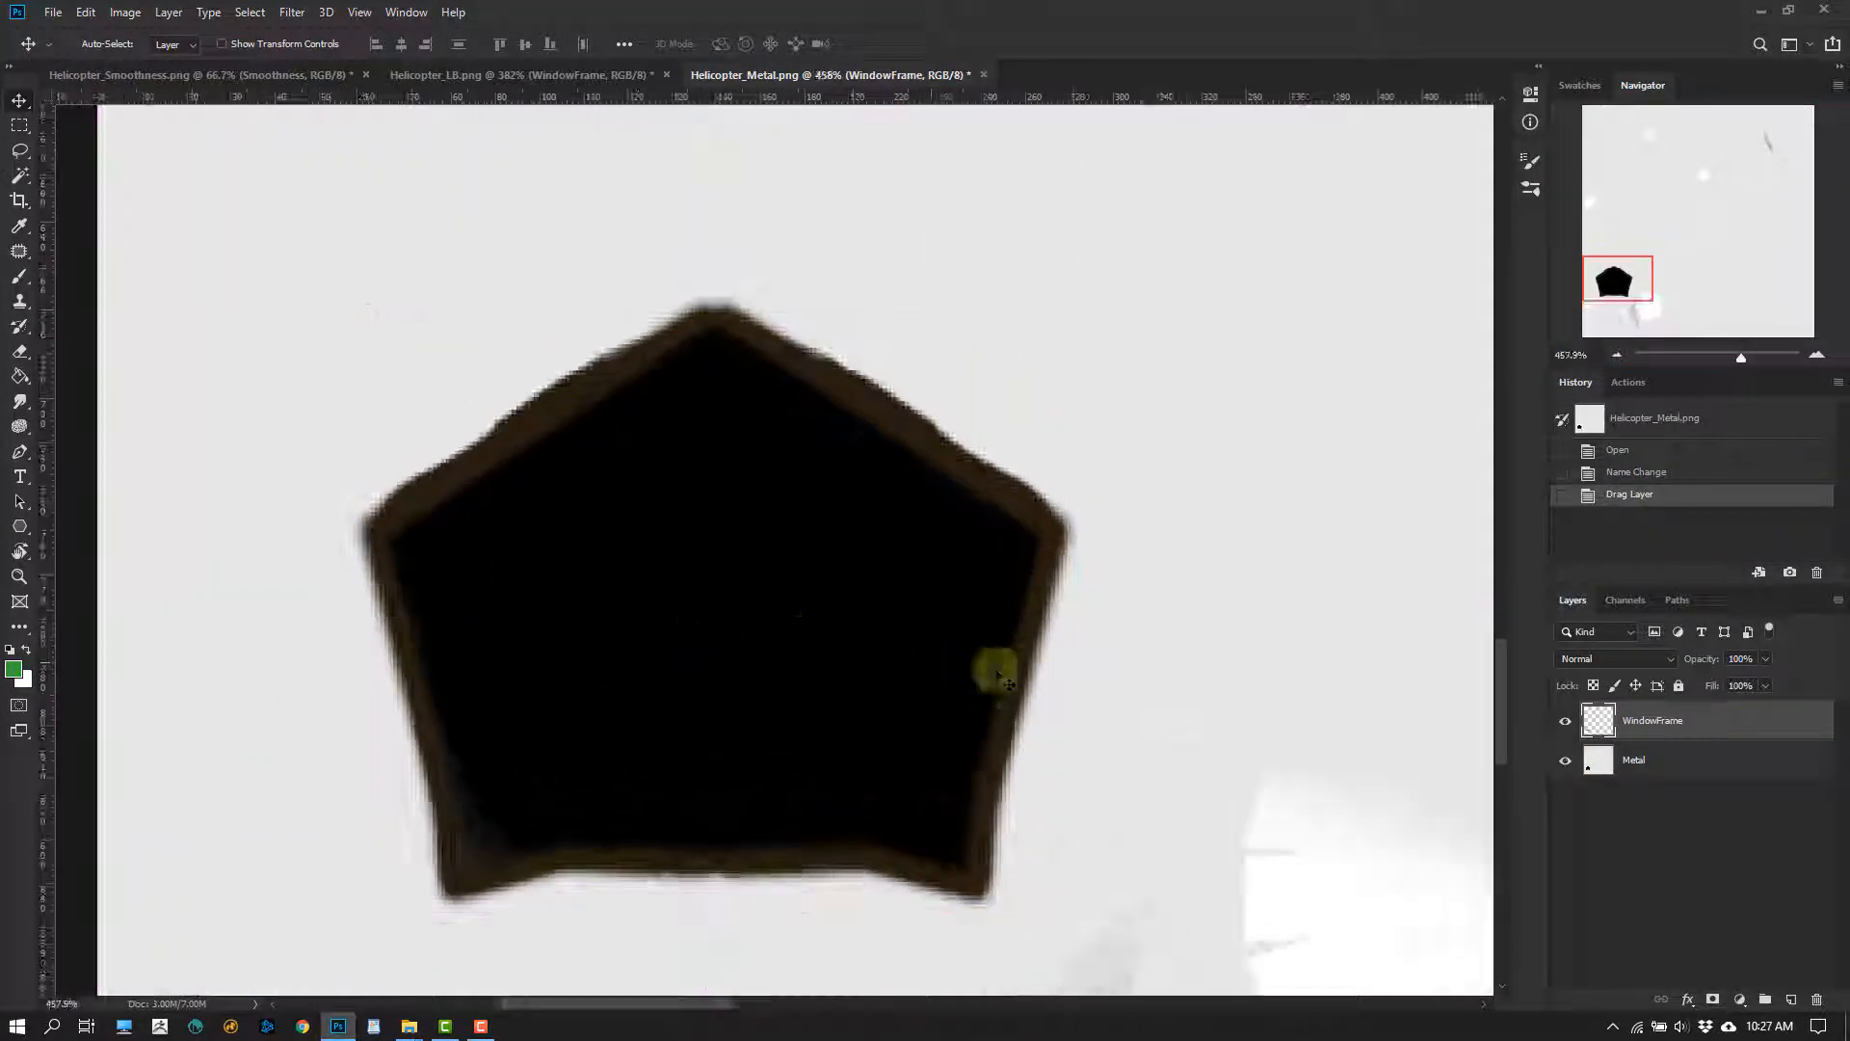
left_click(1565, 721)
left_click(1565, 721)
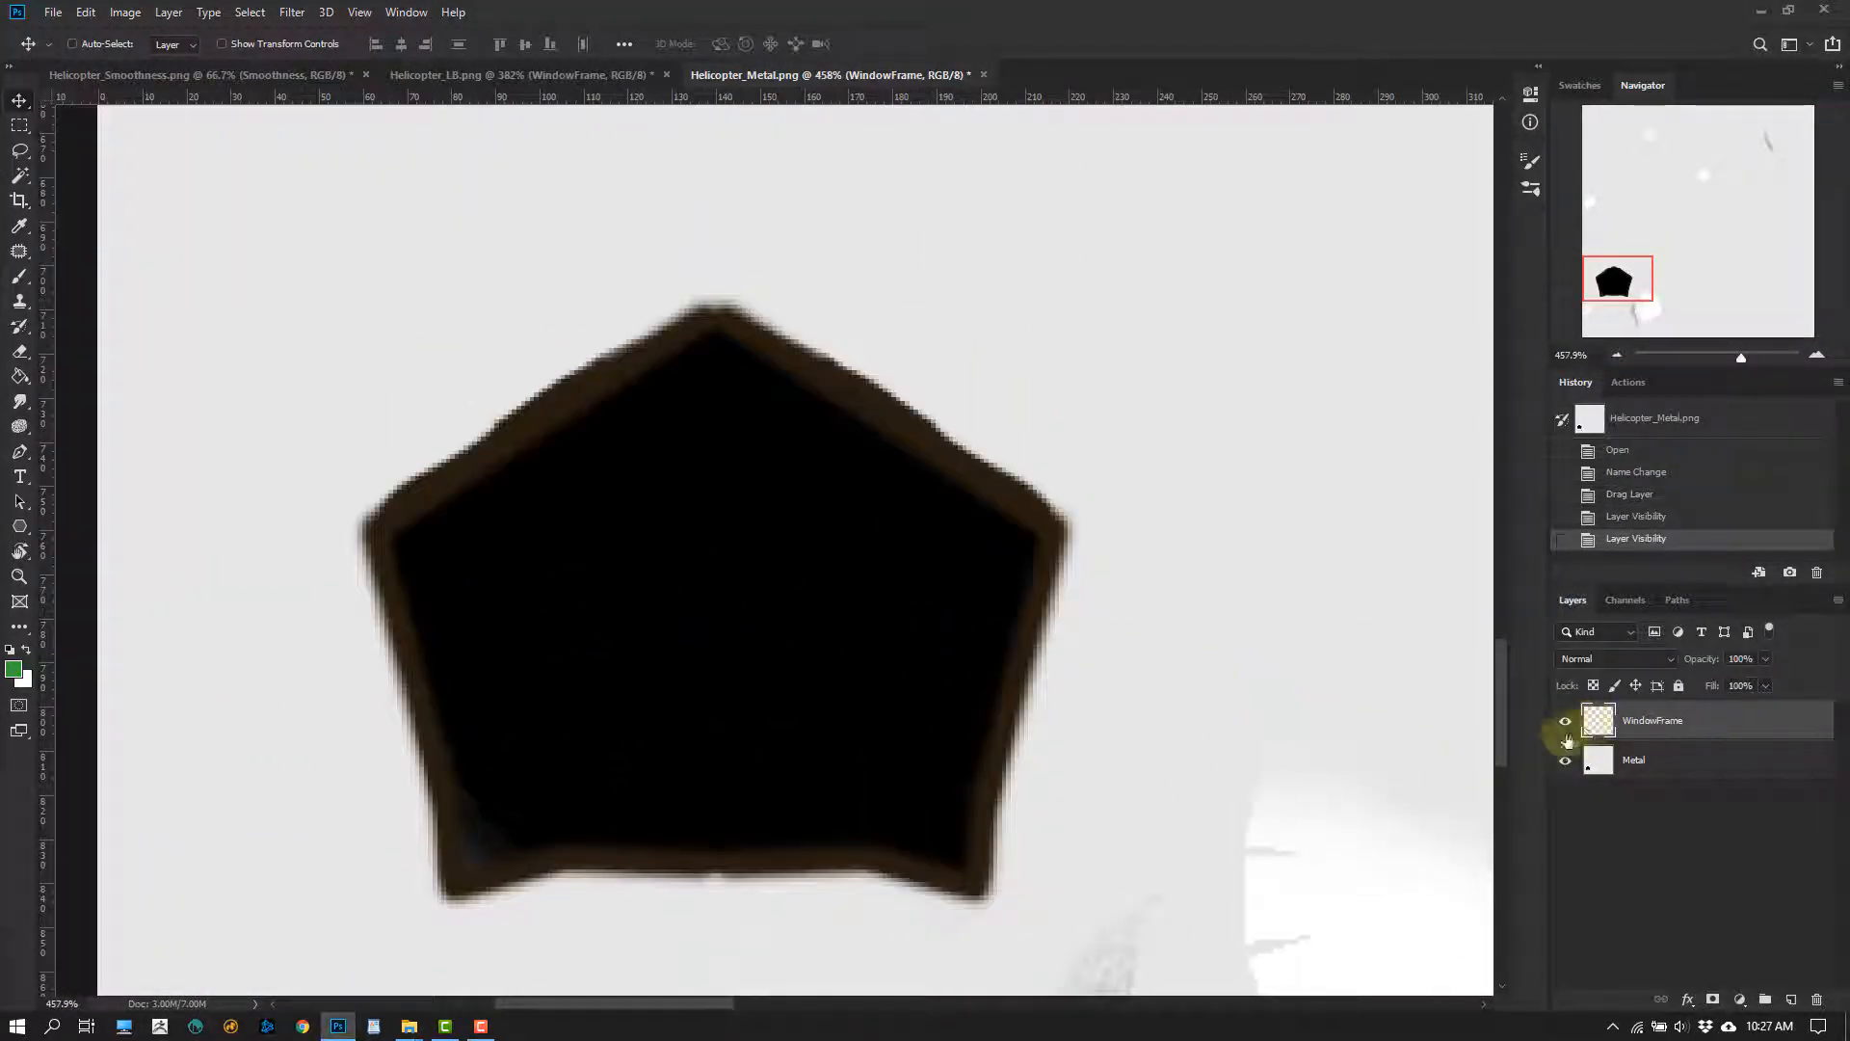
Turn the metal map's WindowFrame near black with Hue/Saturation, using Saturation -100 and a strongly reduced Lightness
key("ctrl+u")
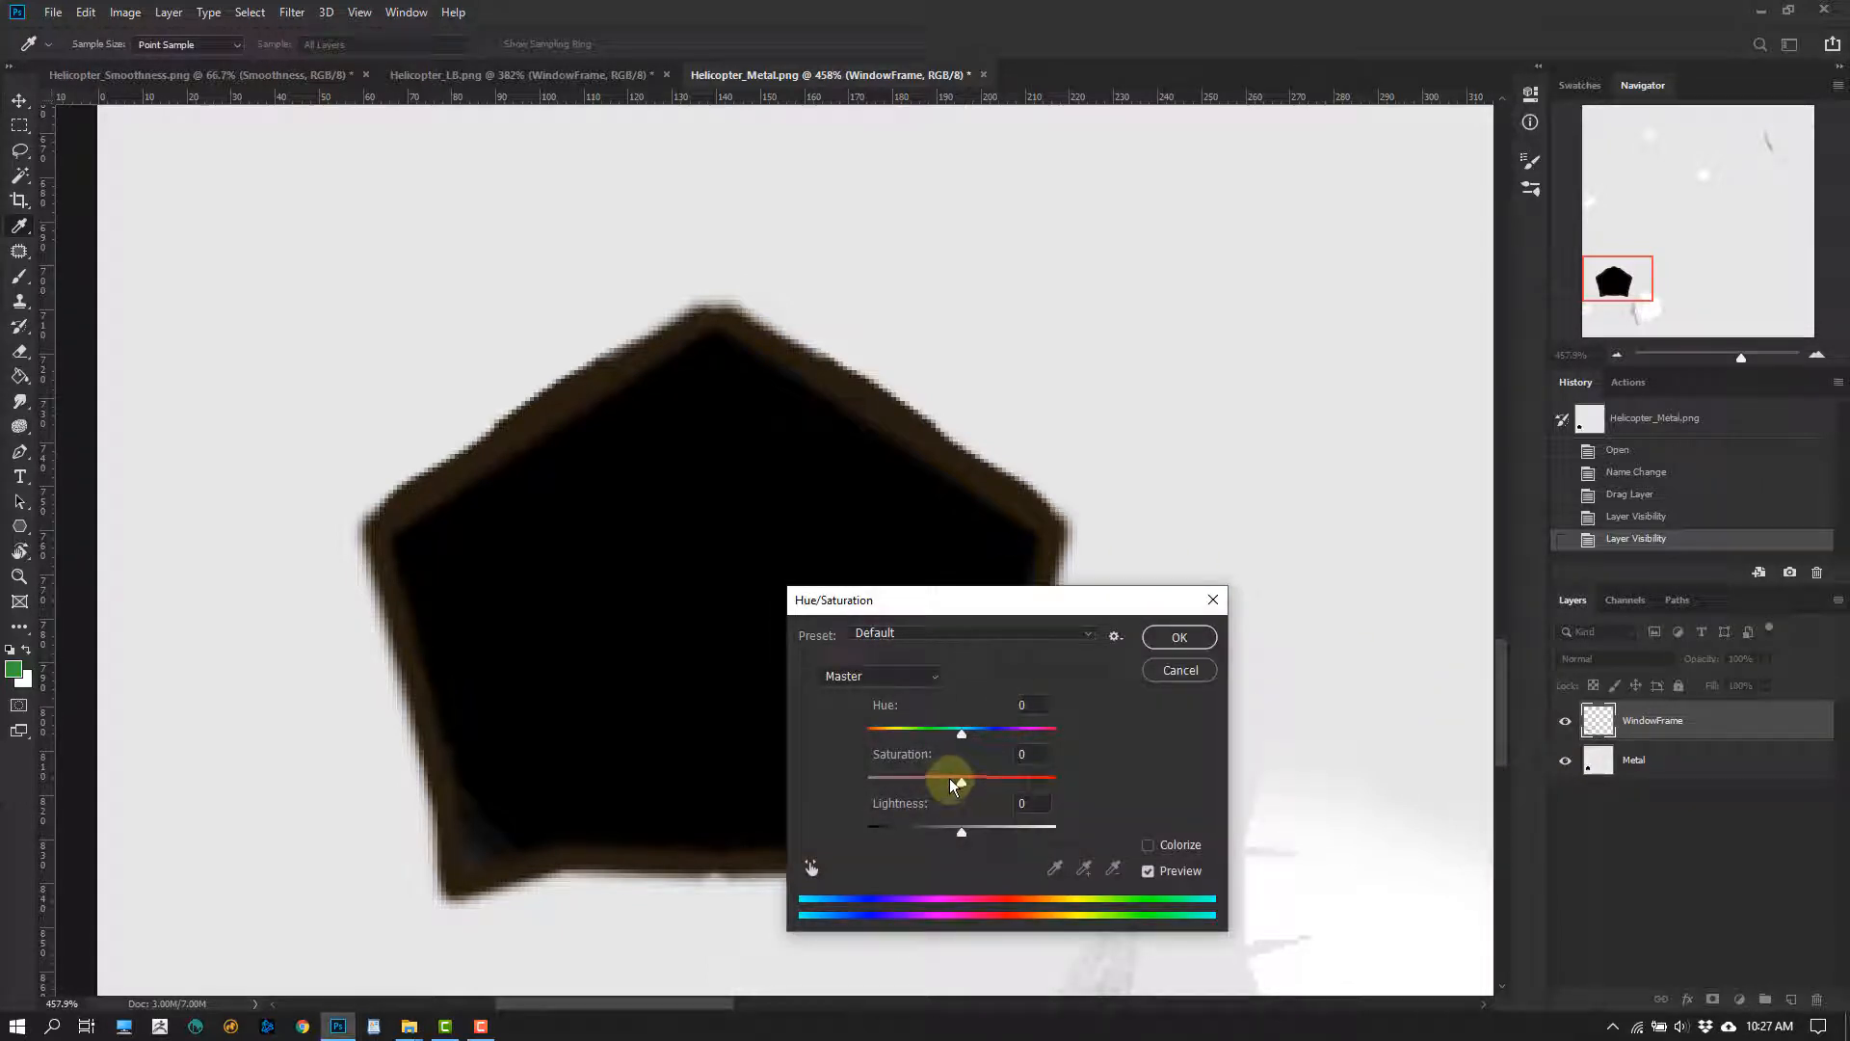
left_click_drag(954, 785, 829, 796)
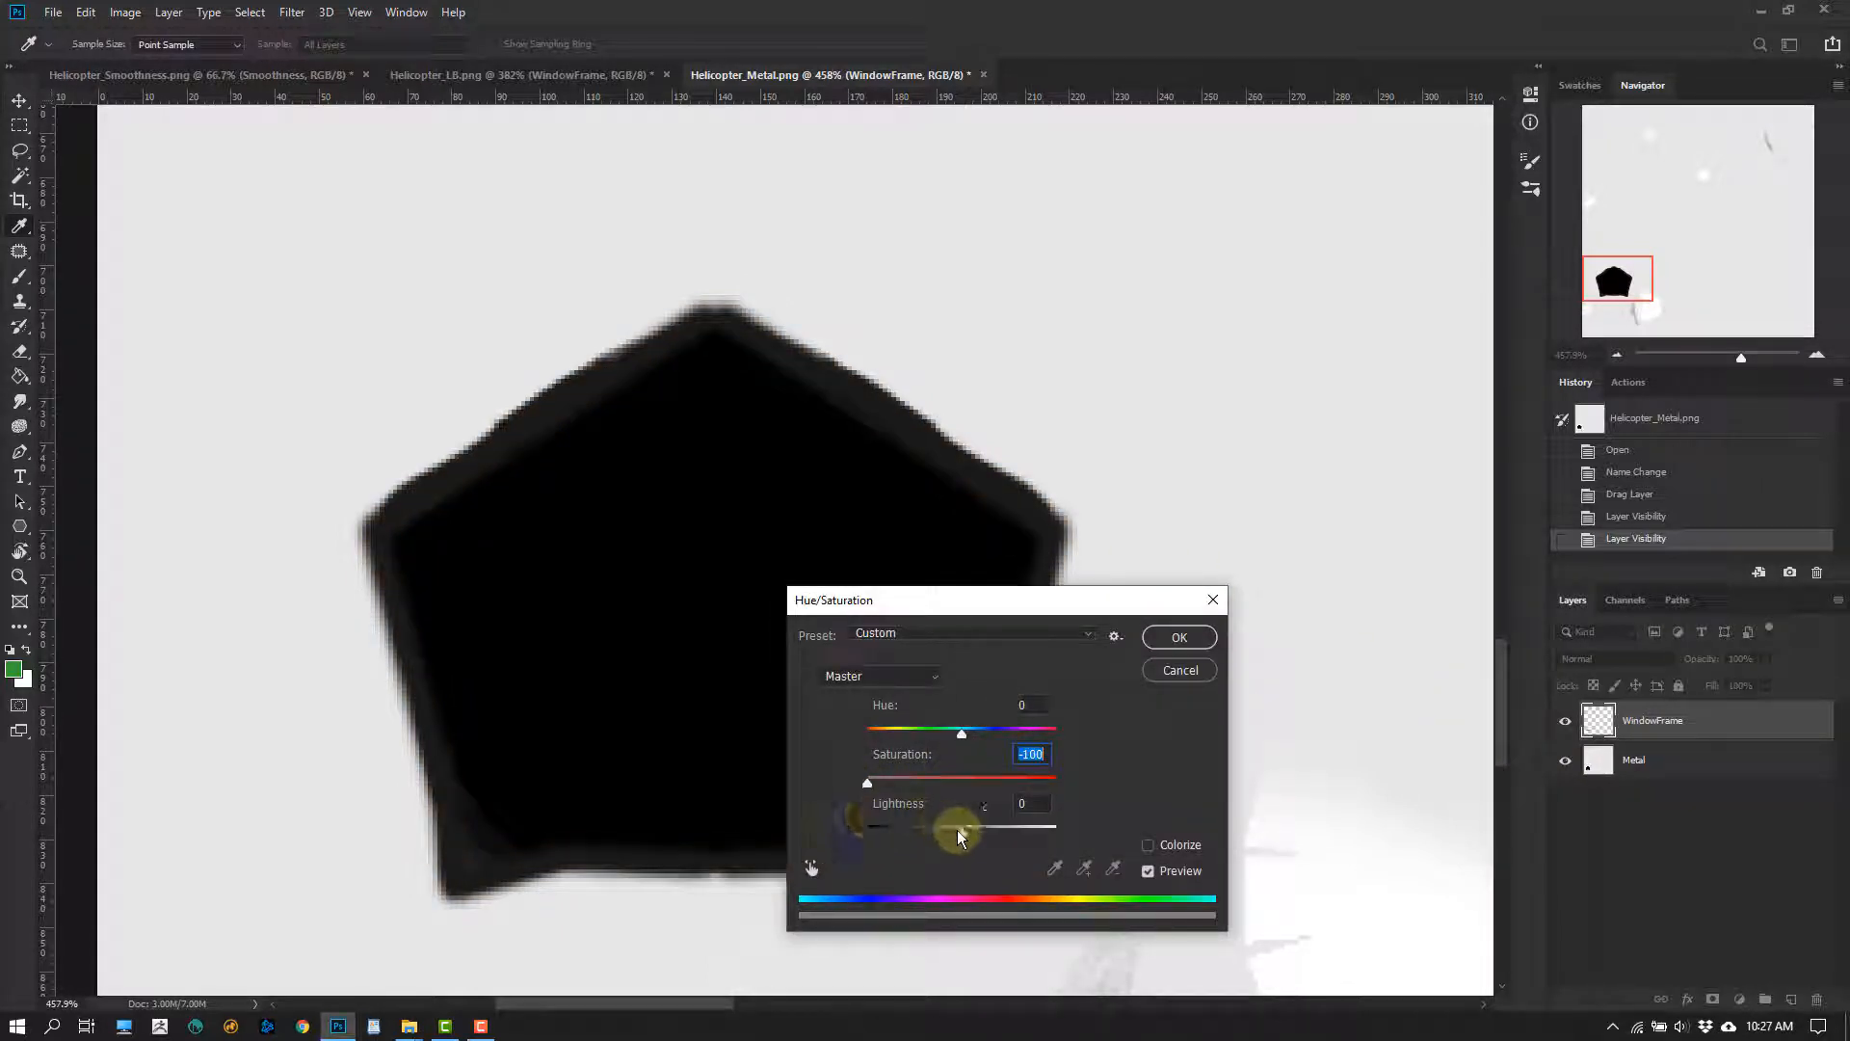
mouse_move(967, 837)
left_mouse_down()
mouse_move(1025, 833)
mouse_move(929, 826)
mouse_move(996, 830)
left_mouse_up()
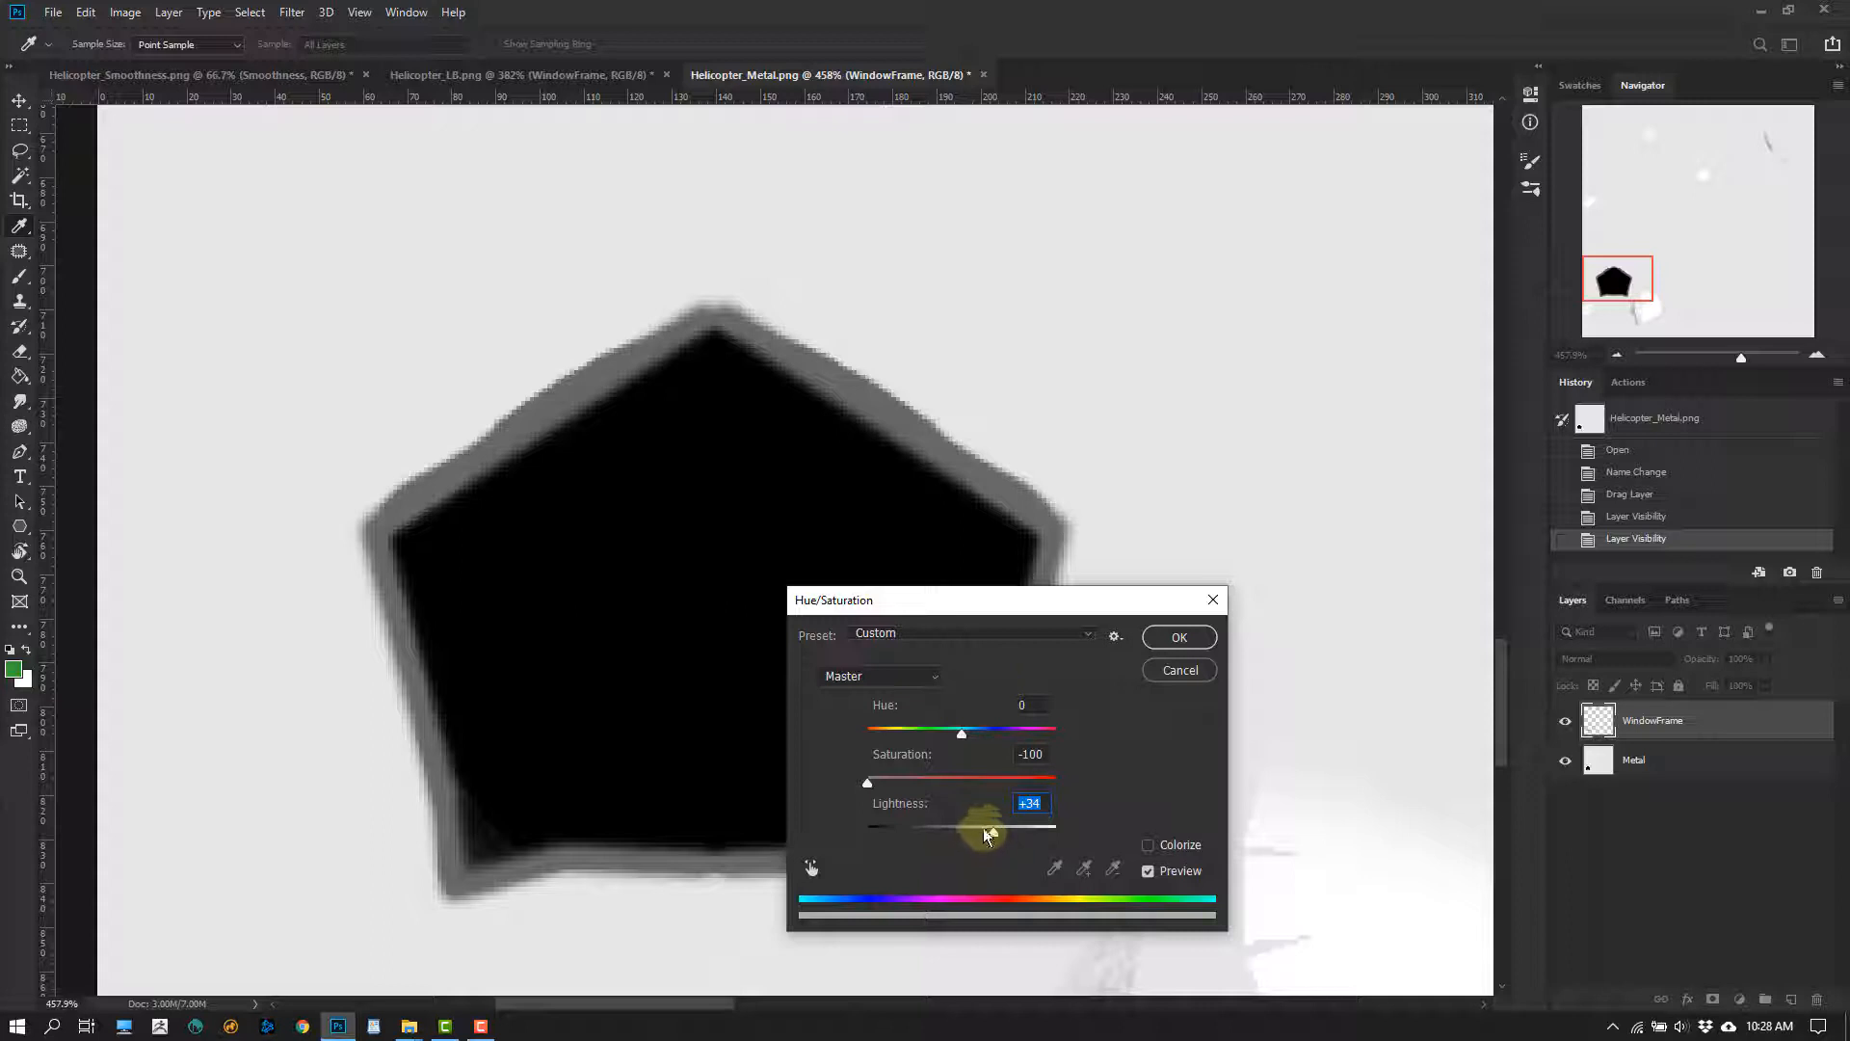
left_click_drag(983, 829, 884, 831)
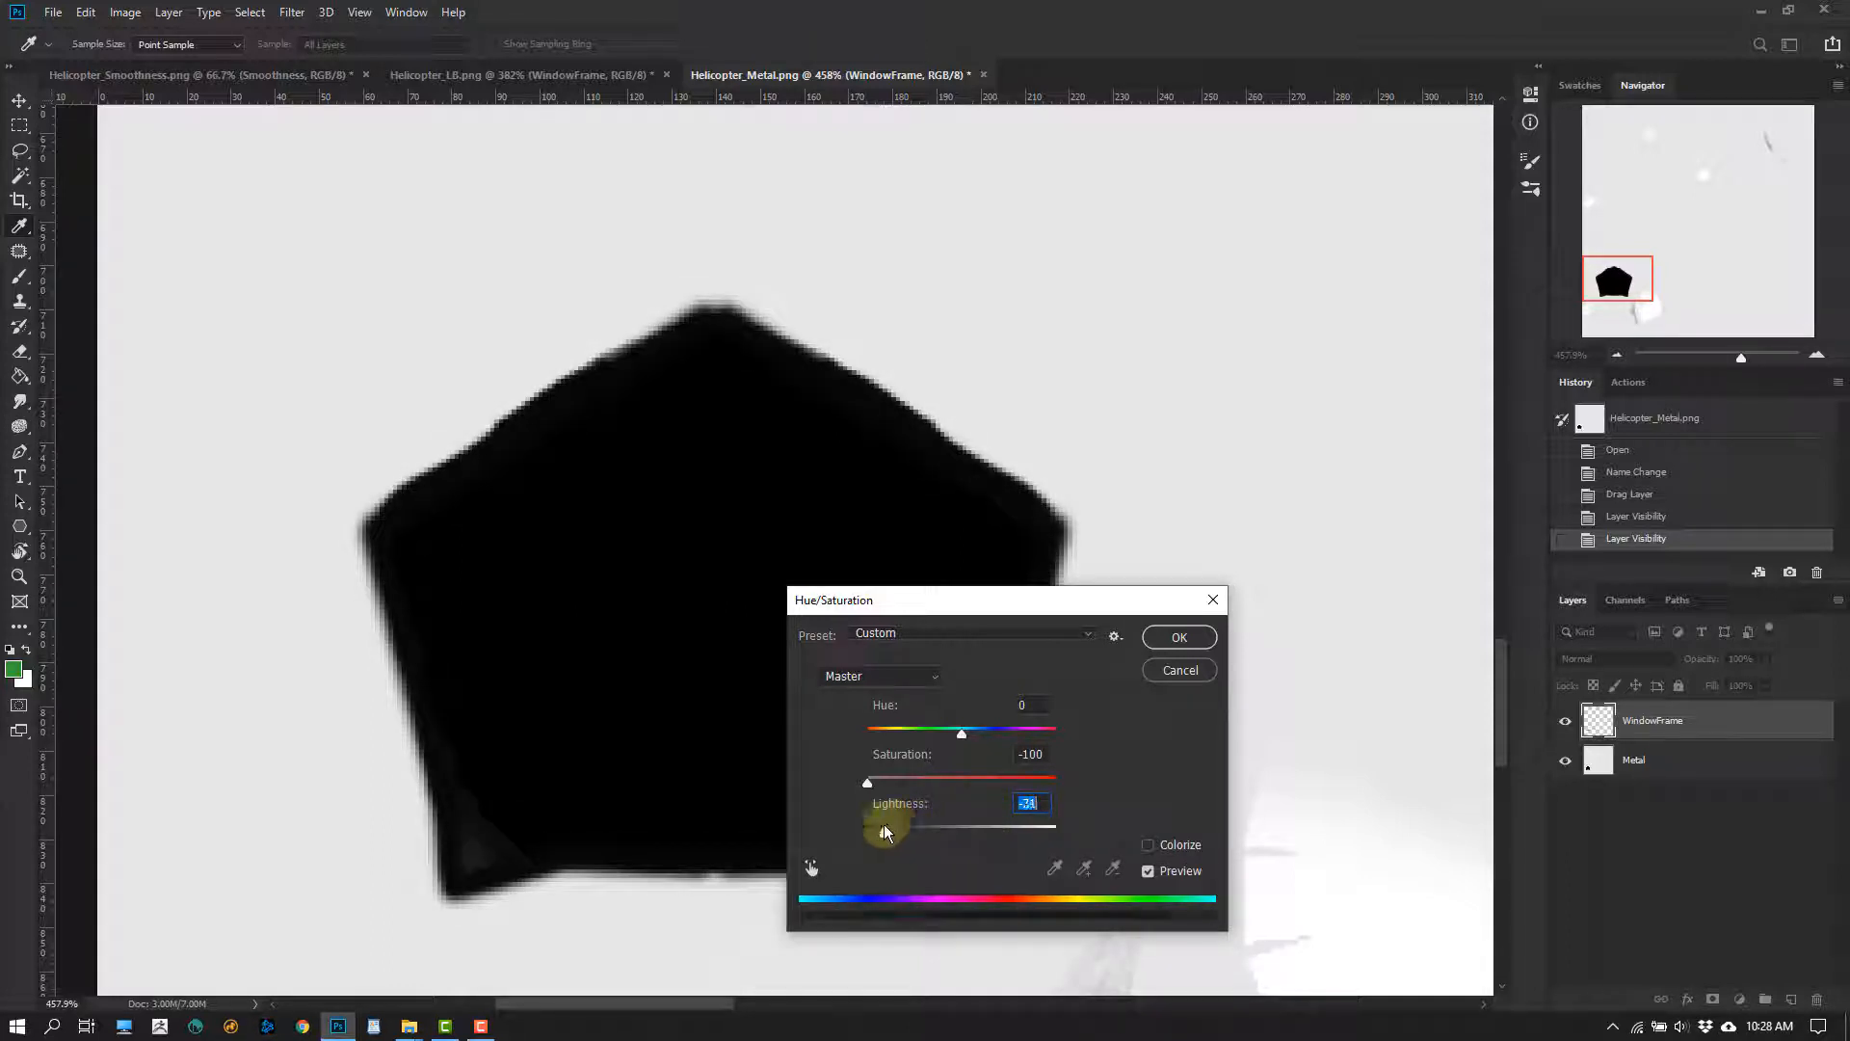
left_click(1176, 637)
Copy the near-black WindowFrame layer from the metal map into Helicopter_Smoothness.png, aligned with the cockpit window
key("v")
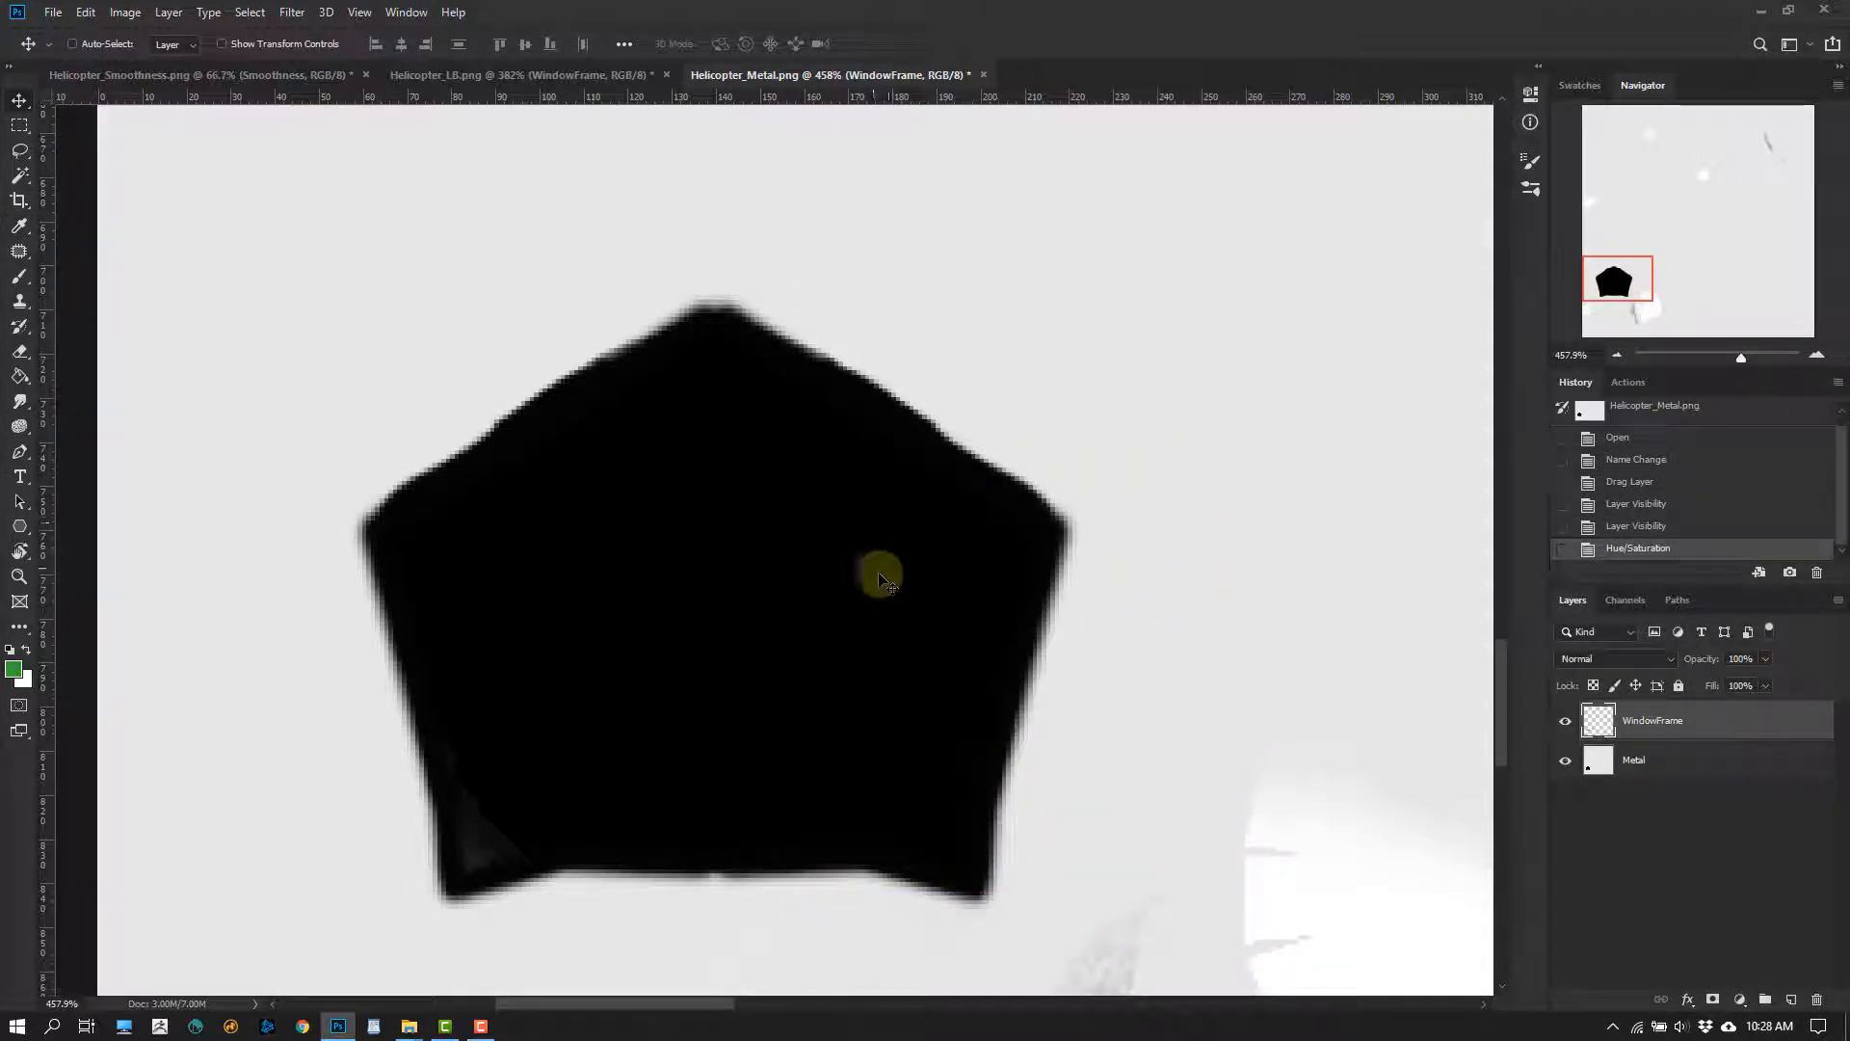
left_click_drag(876, 569, 755, 659)
scroll(632, 603, "up", 10, "alt")
scroll(747, 654, "down", 1, "alt")
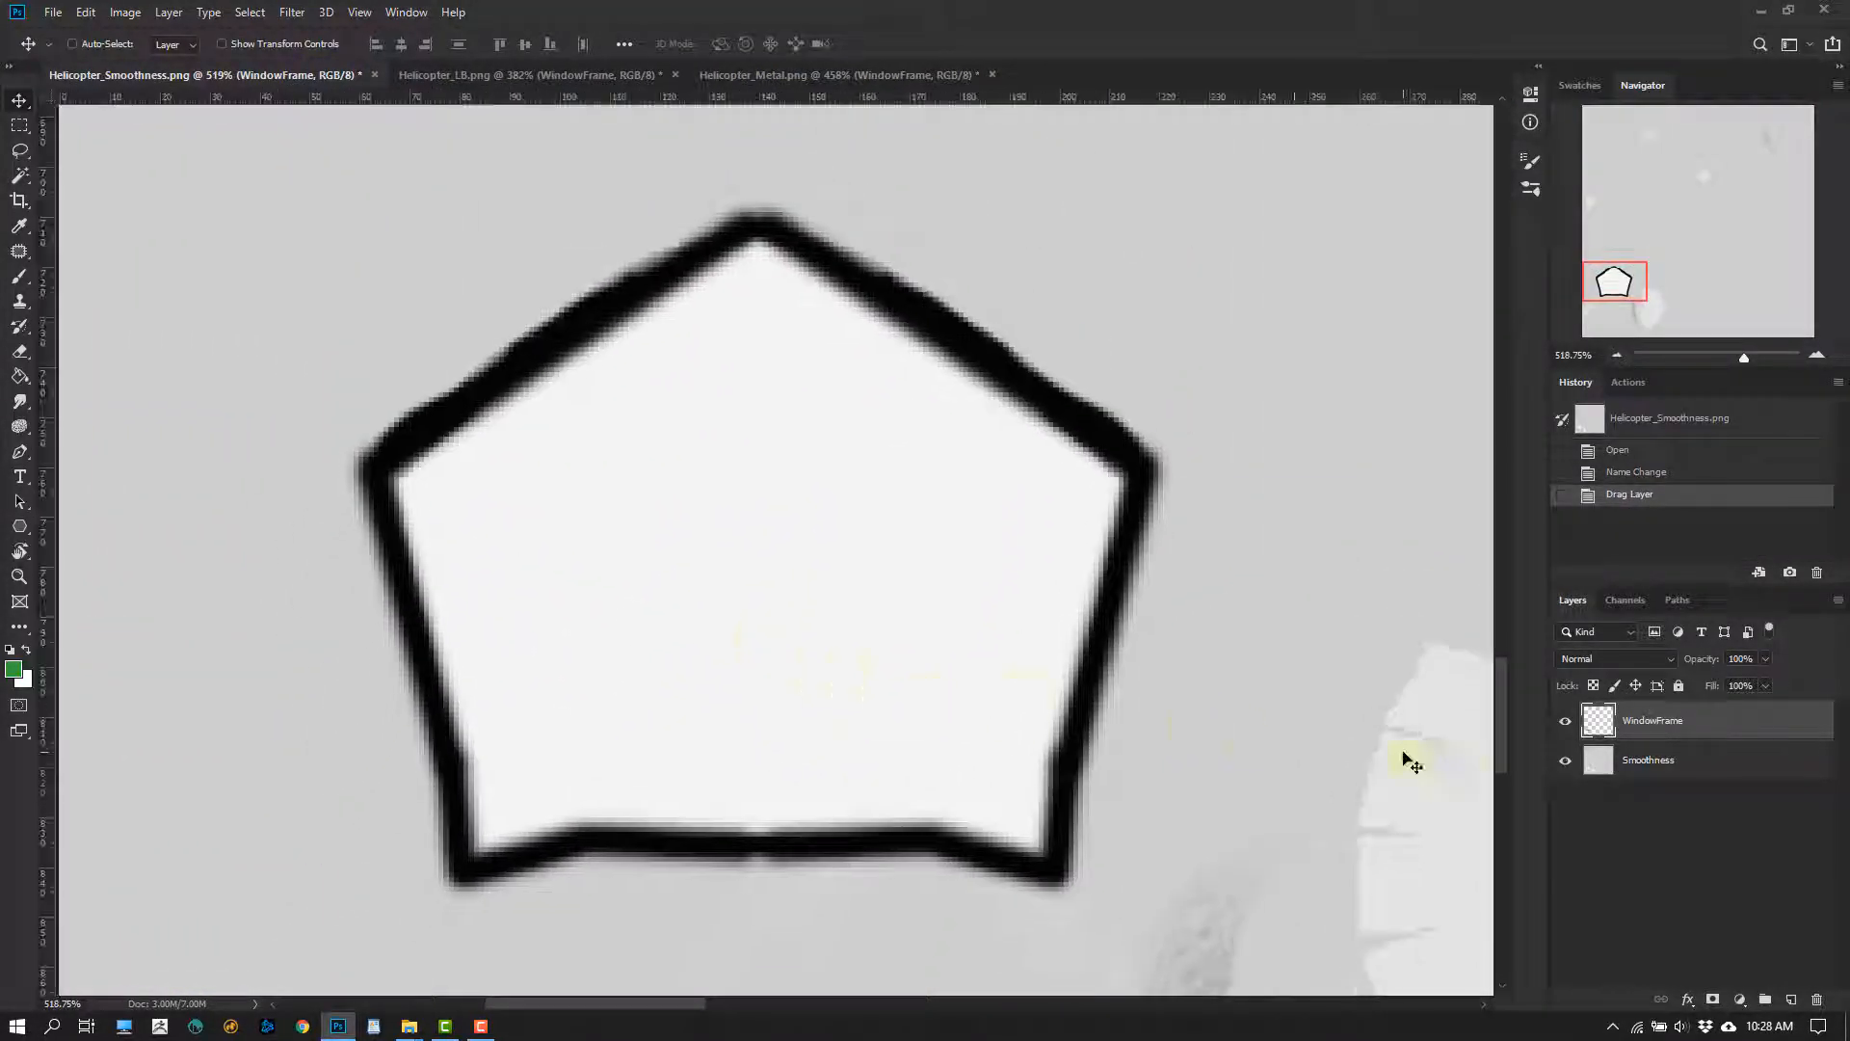
Lighten the smoothness map's WindowFrame to mid-grey with Hue/Saturation, setting Lightness to +38
key("i")
key("ctrl+u")
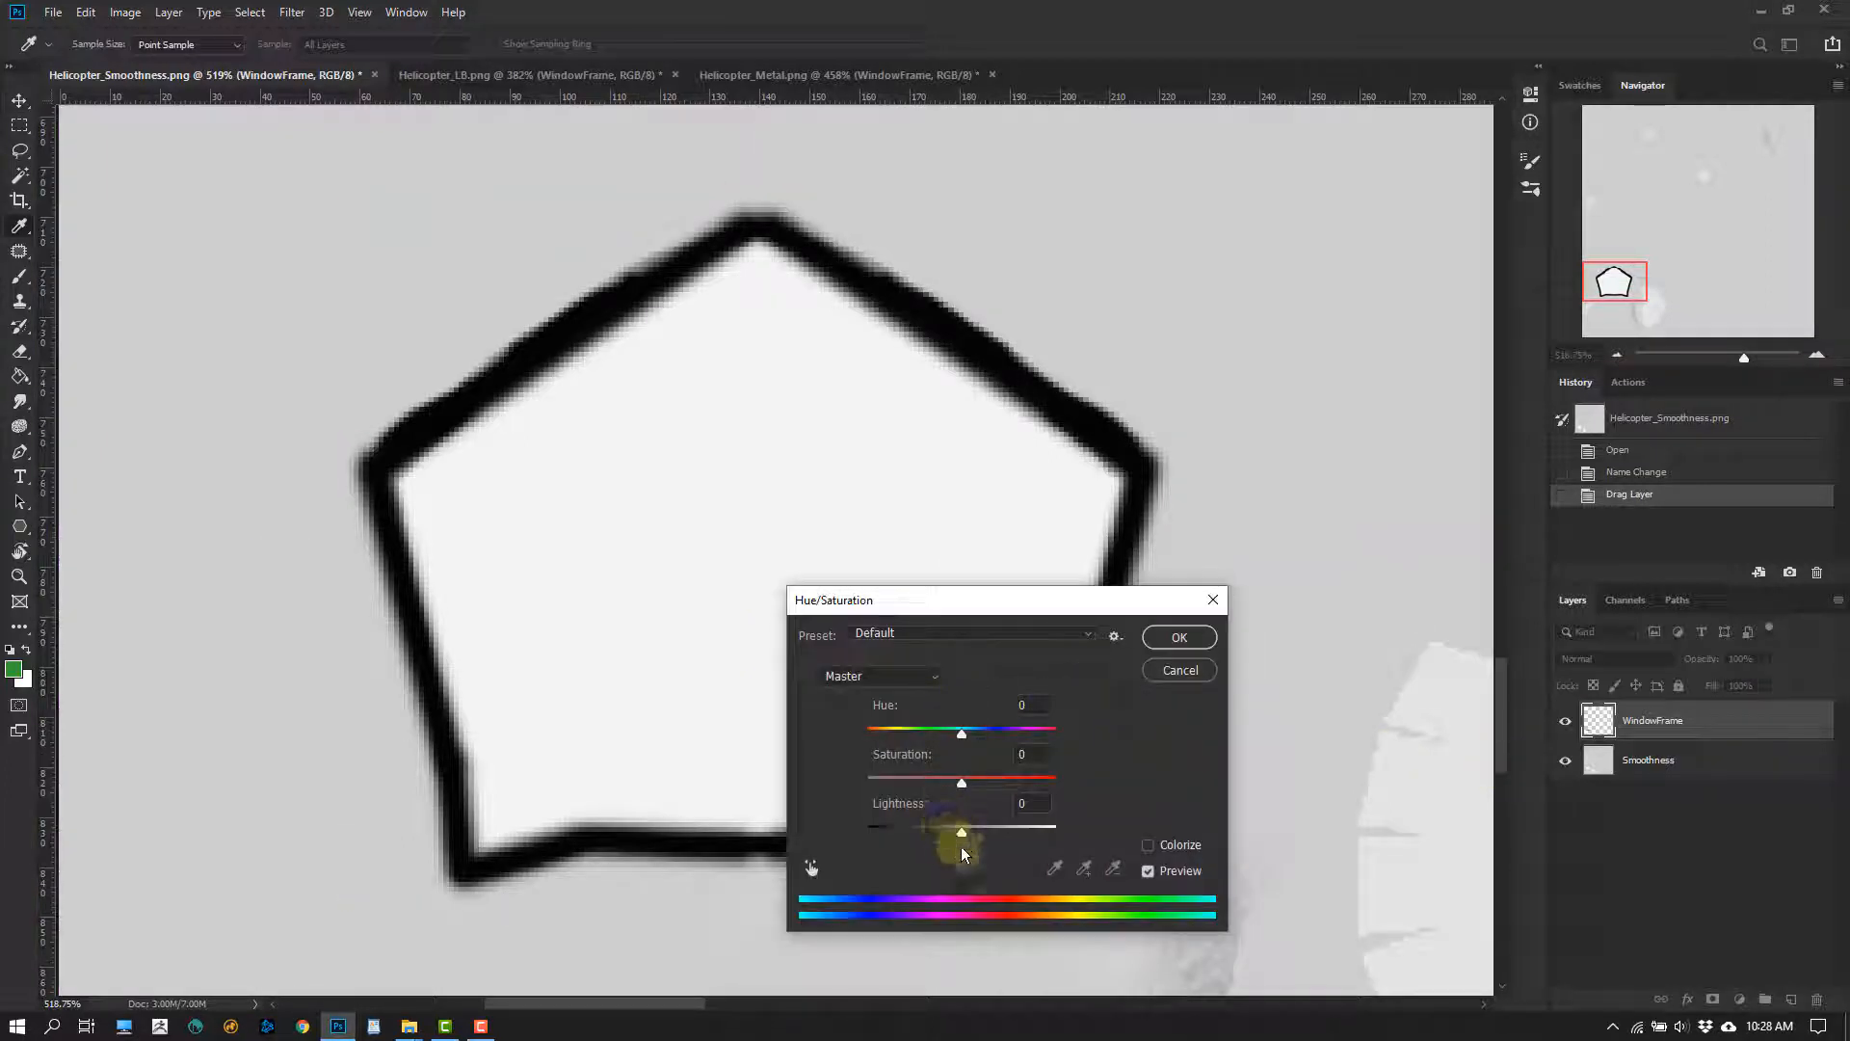
left_click_drag(961, 848, 999, 836)
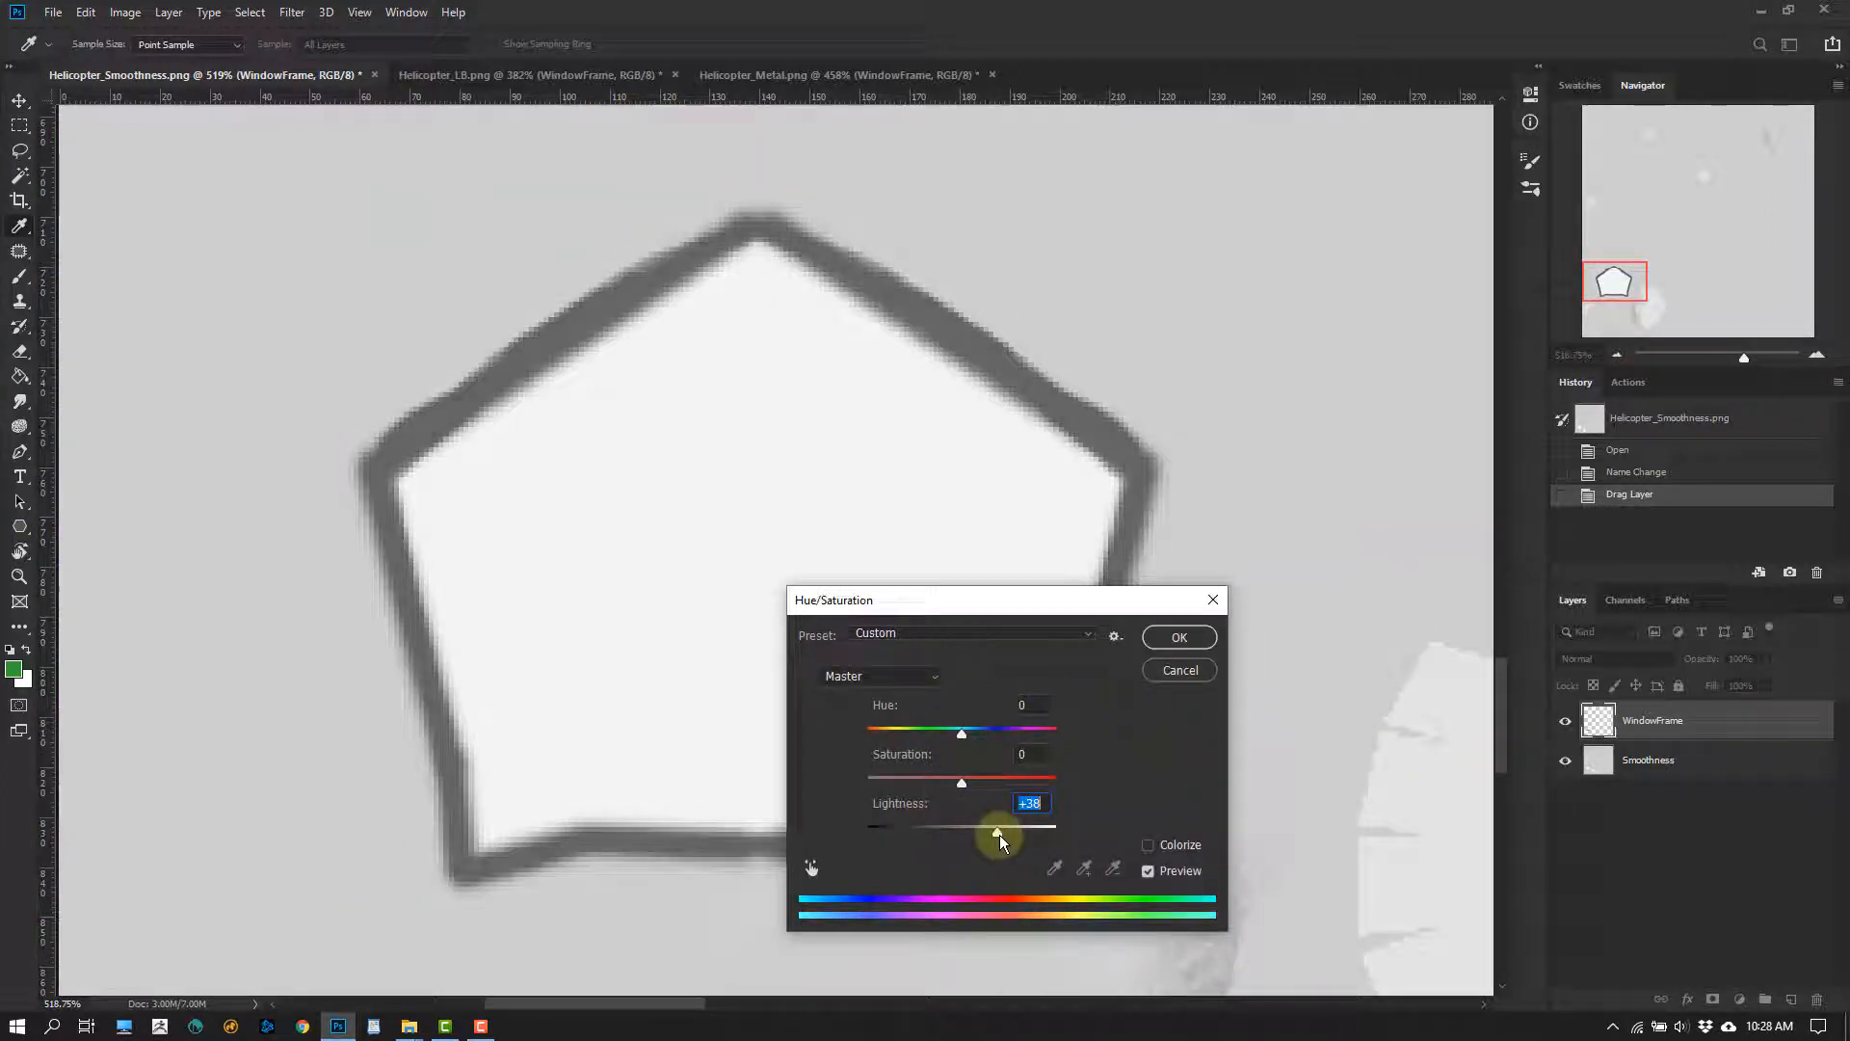
left_click(1179, 636)
key("v")
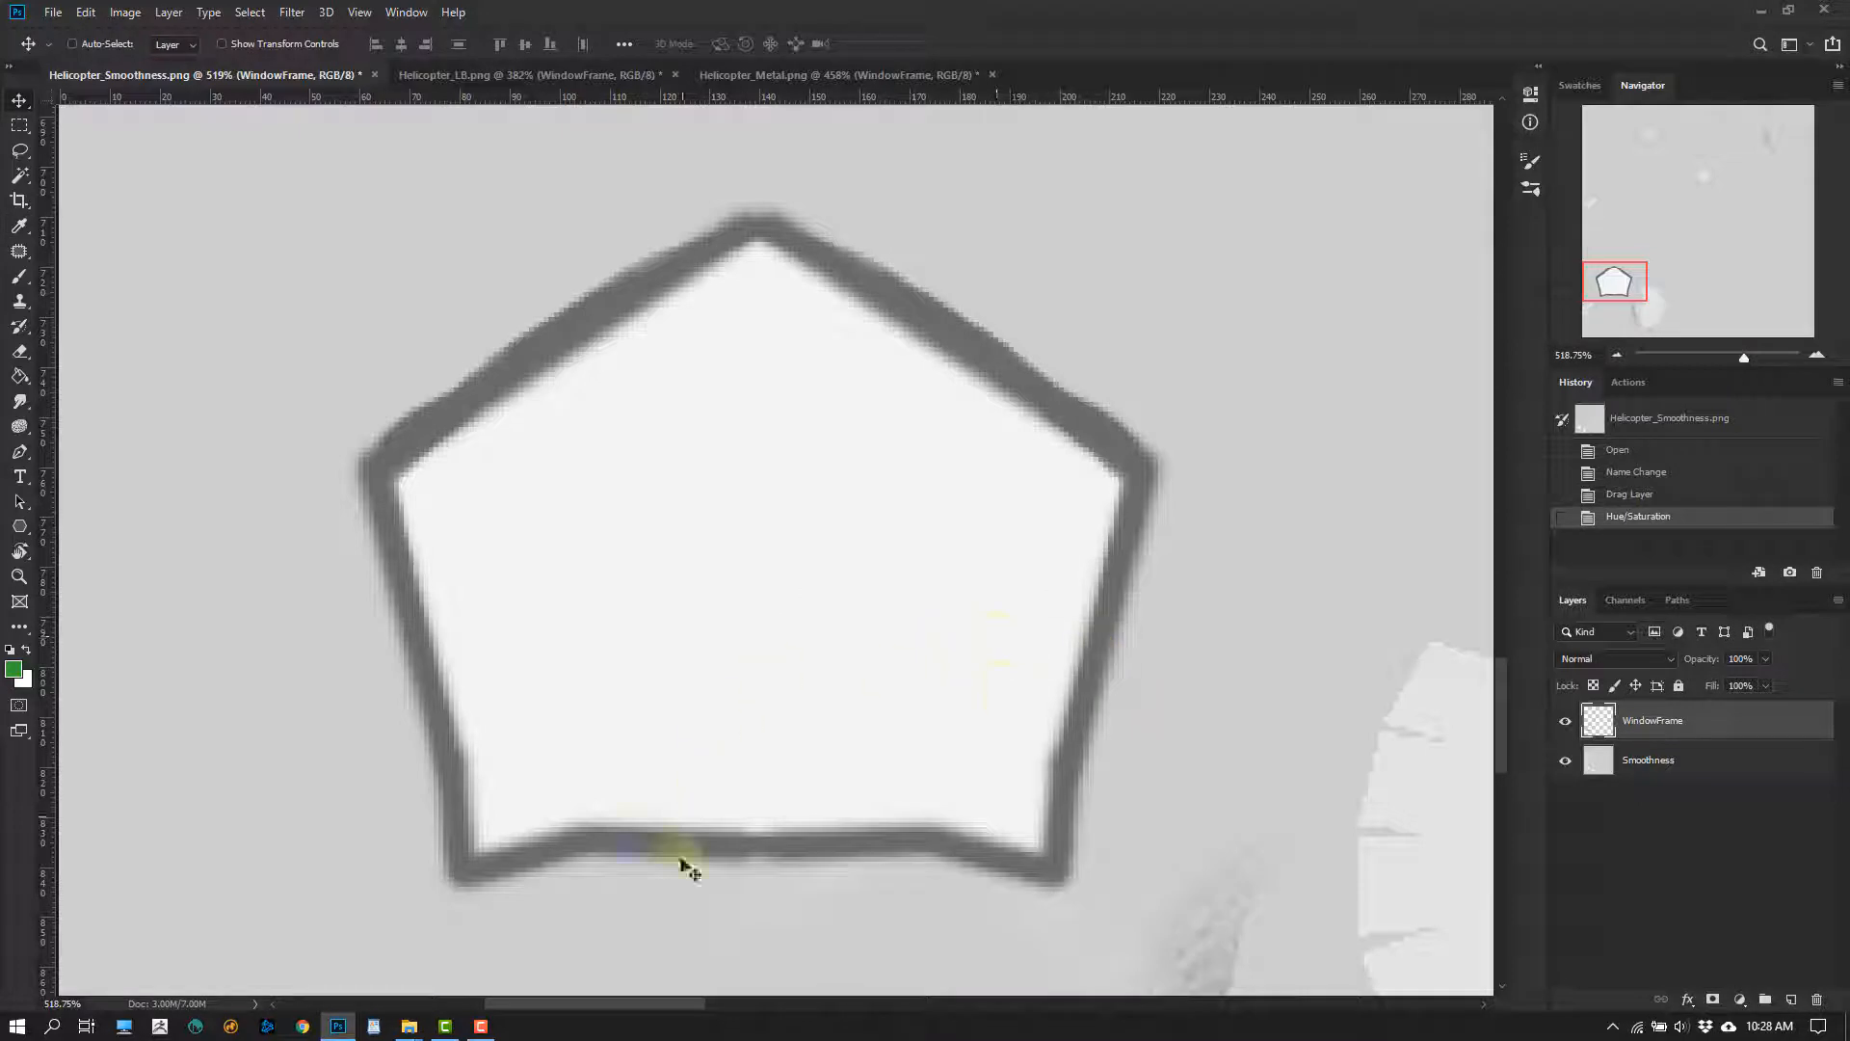
Review the window frame in Helicopter_LB.png and Helicopter_Metal.png, and examine the full albedo texture and the fuselage above the window
left_click(539, 81)
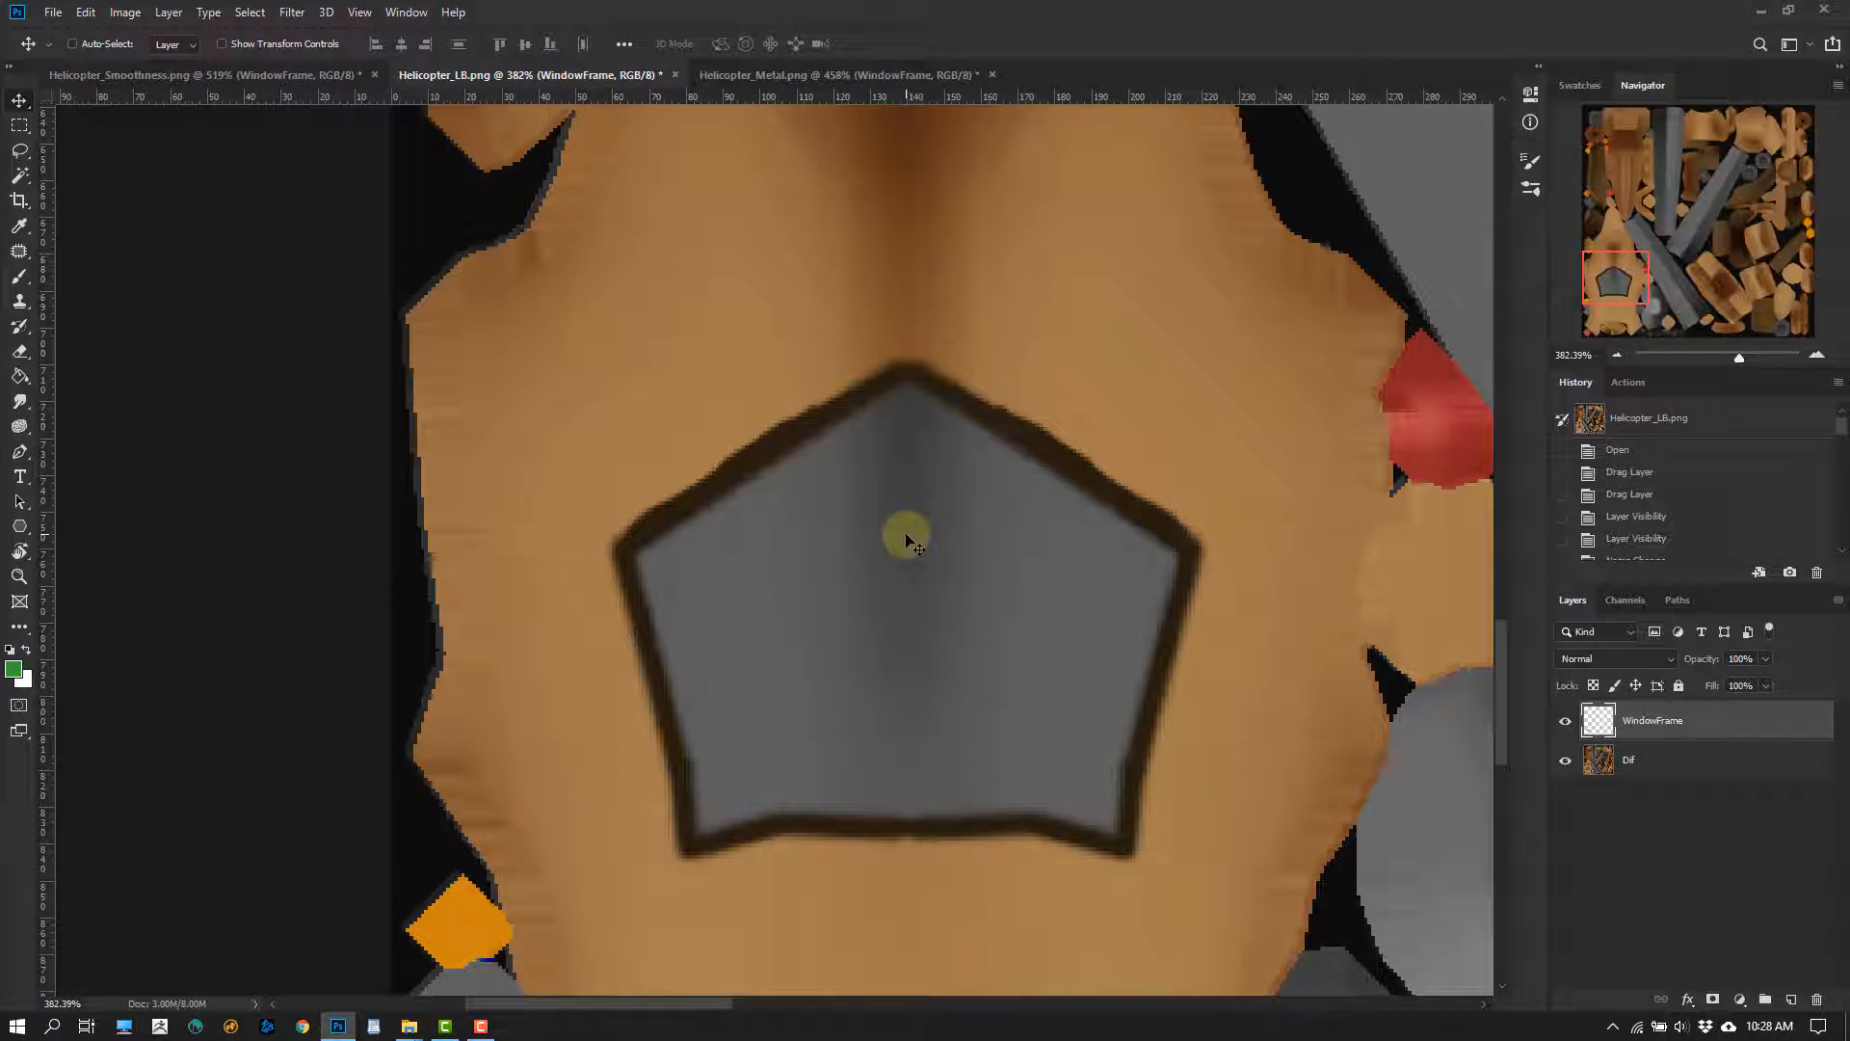
left_click(742, 74)
scroll(725, 512, "down", 2, "alt")
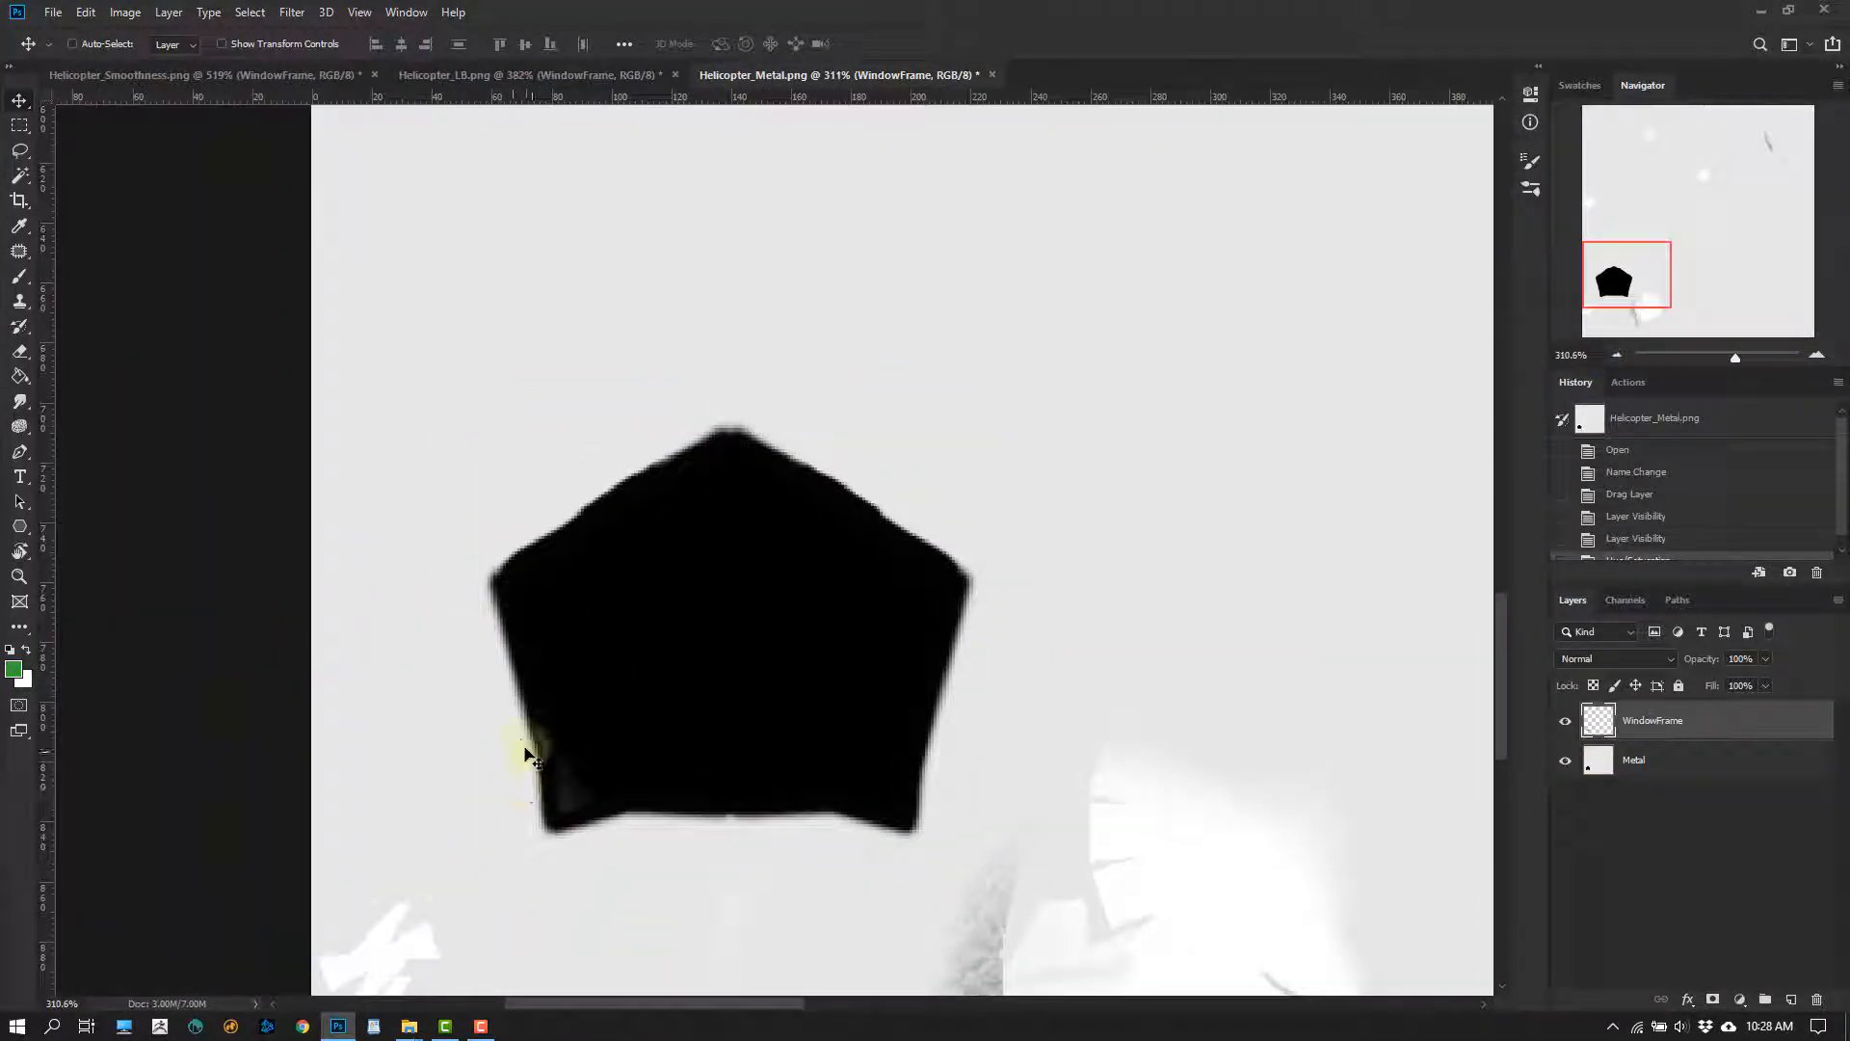
left_click(424, 74)
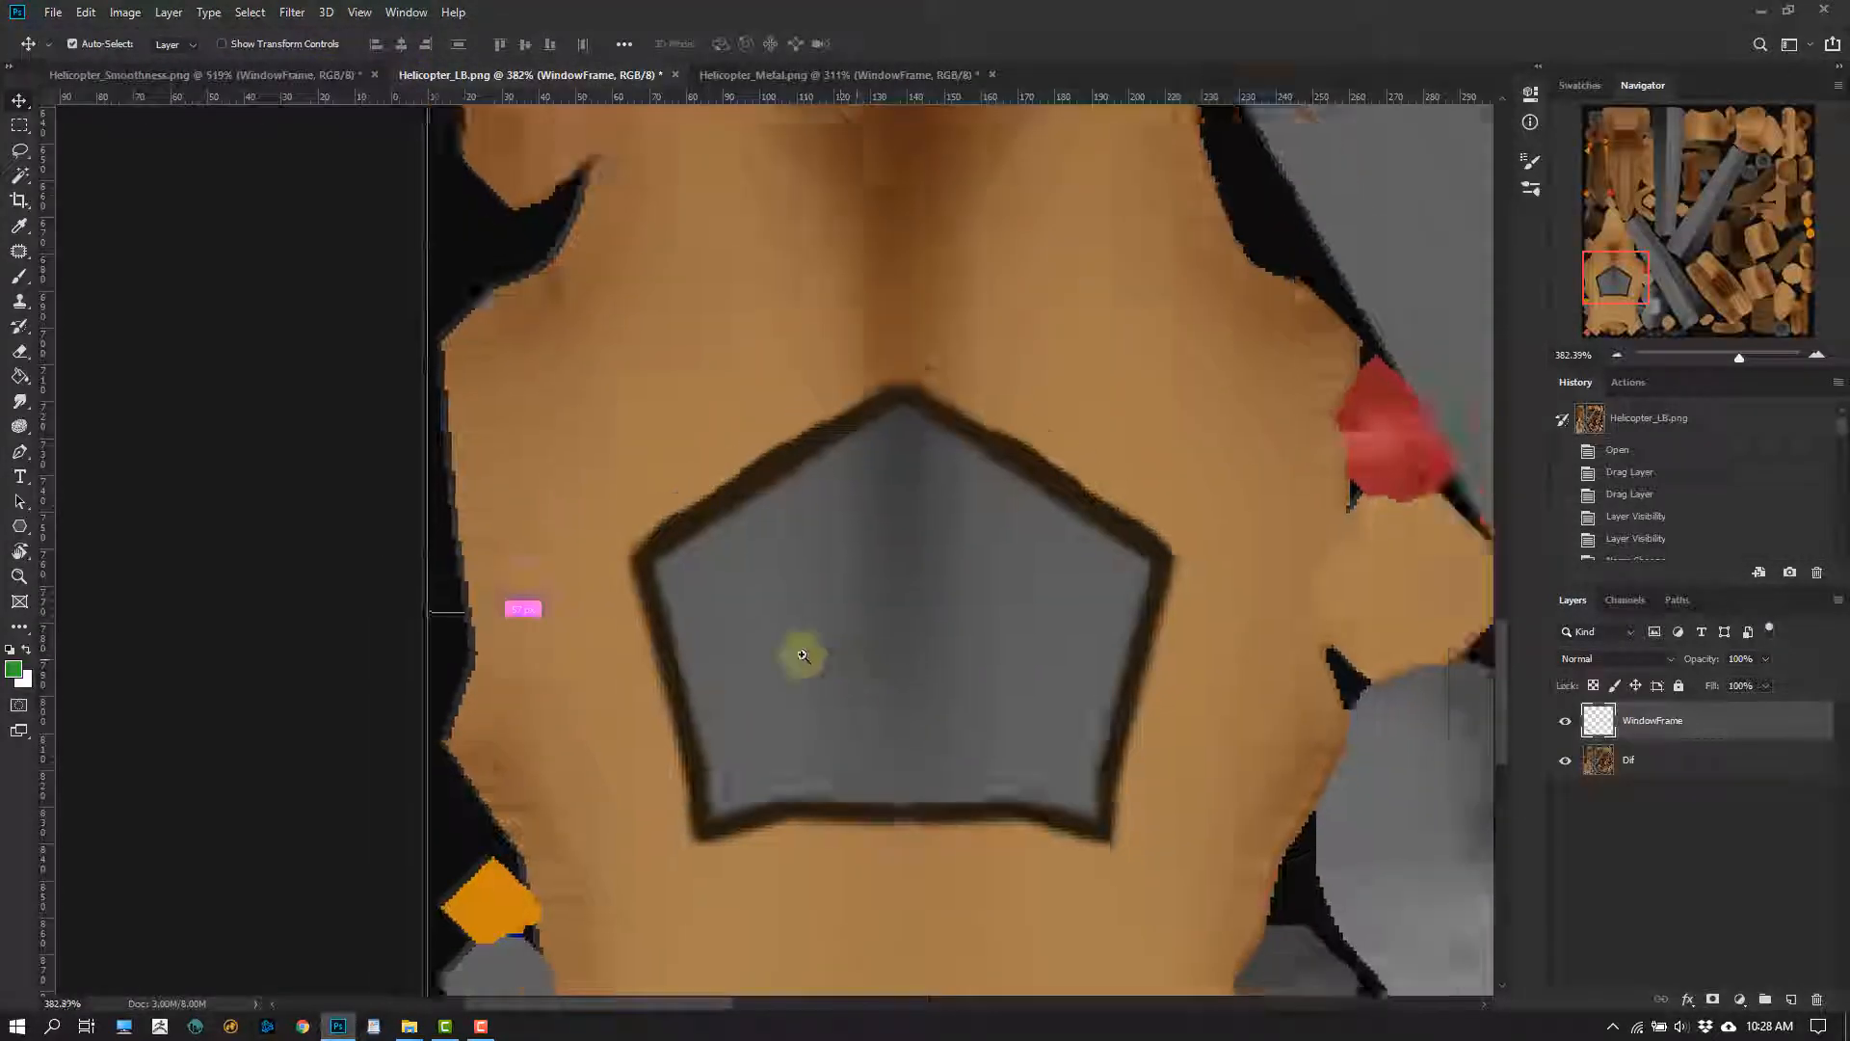
scroll(705, 637, "down", 4, "alt")
scroll(827, 578, "down", 3, "alt")
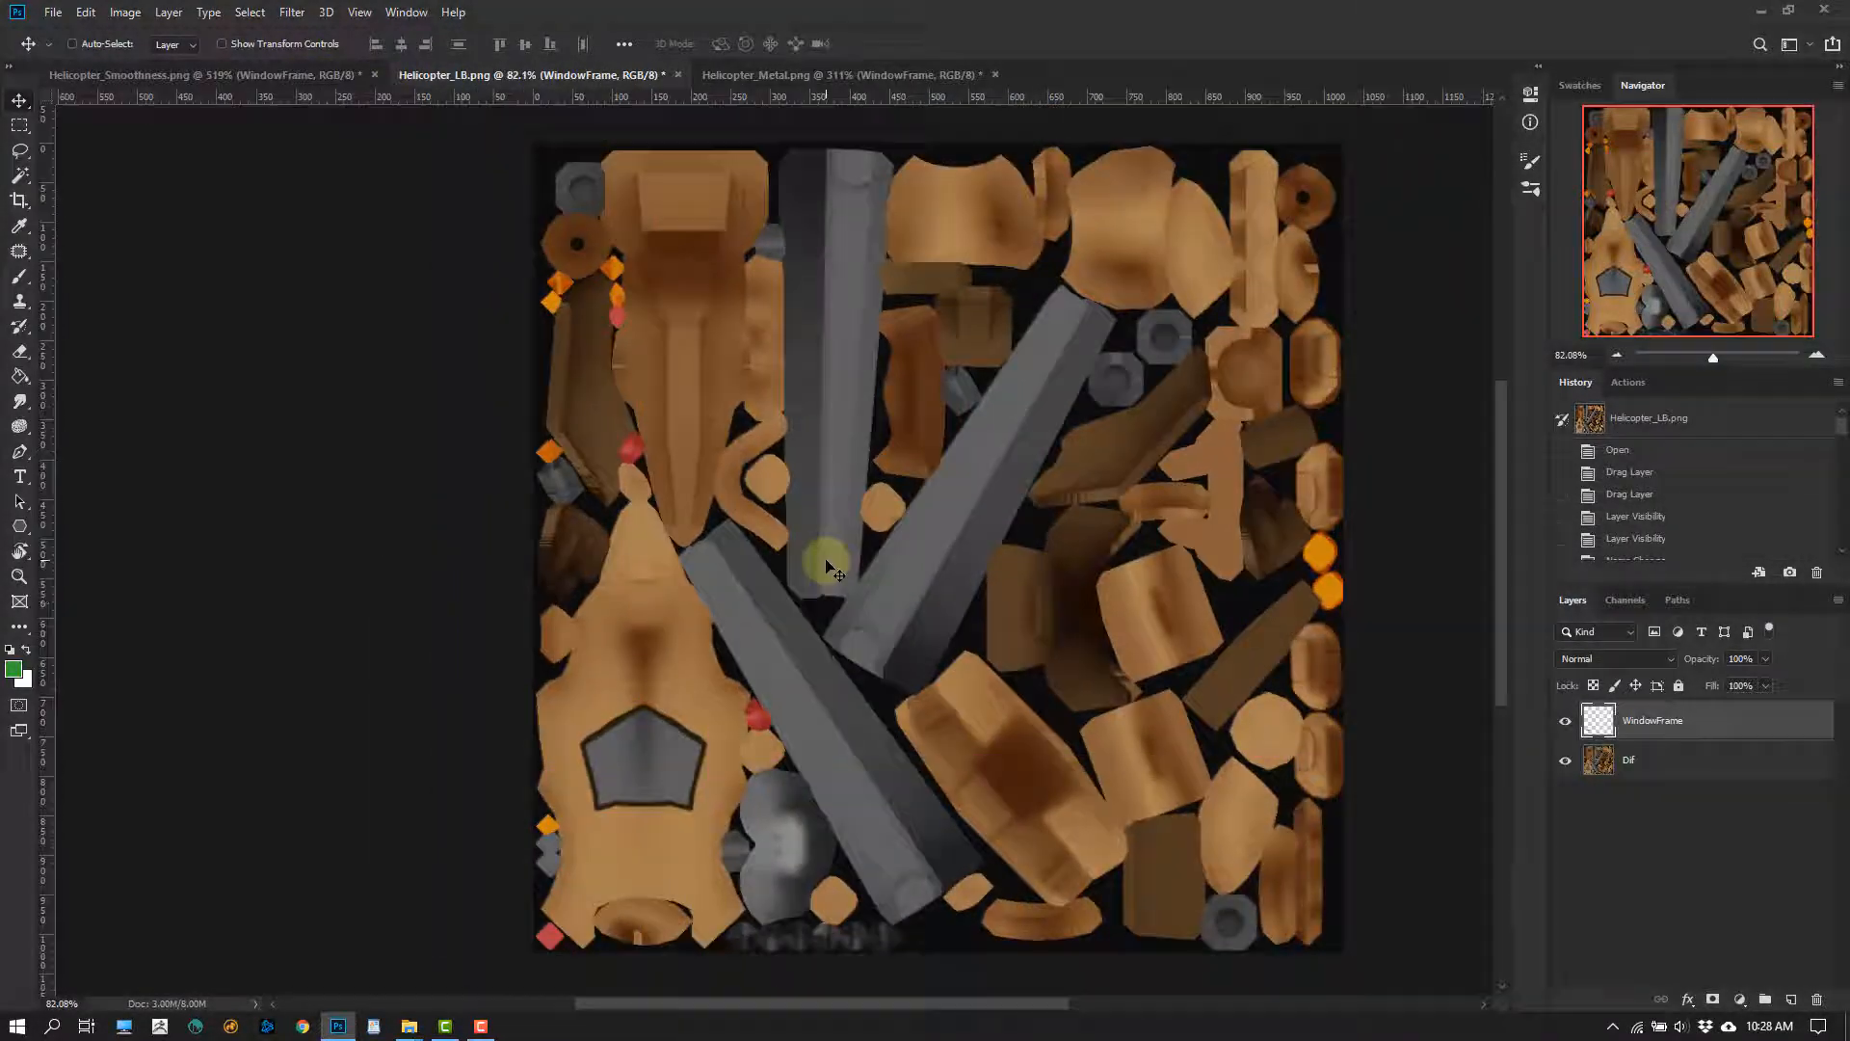
scroll(761, 735, "up", 5, "alt")
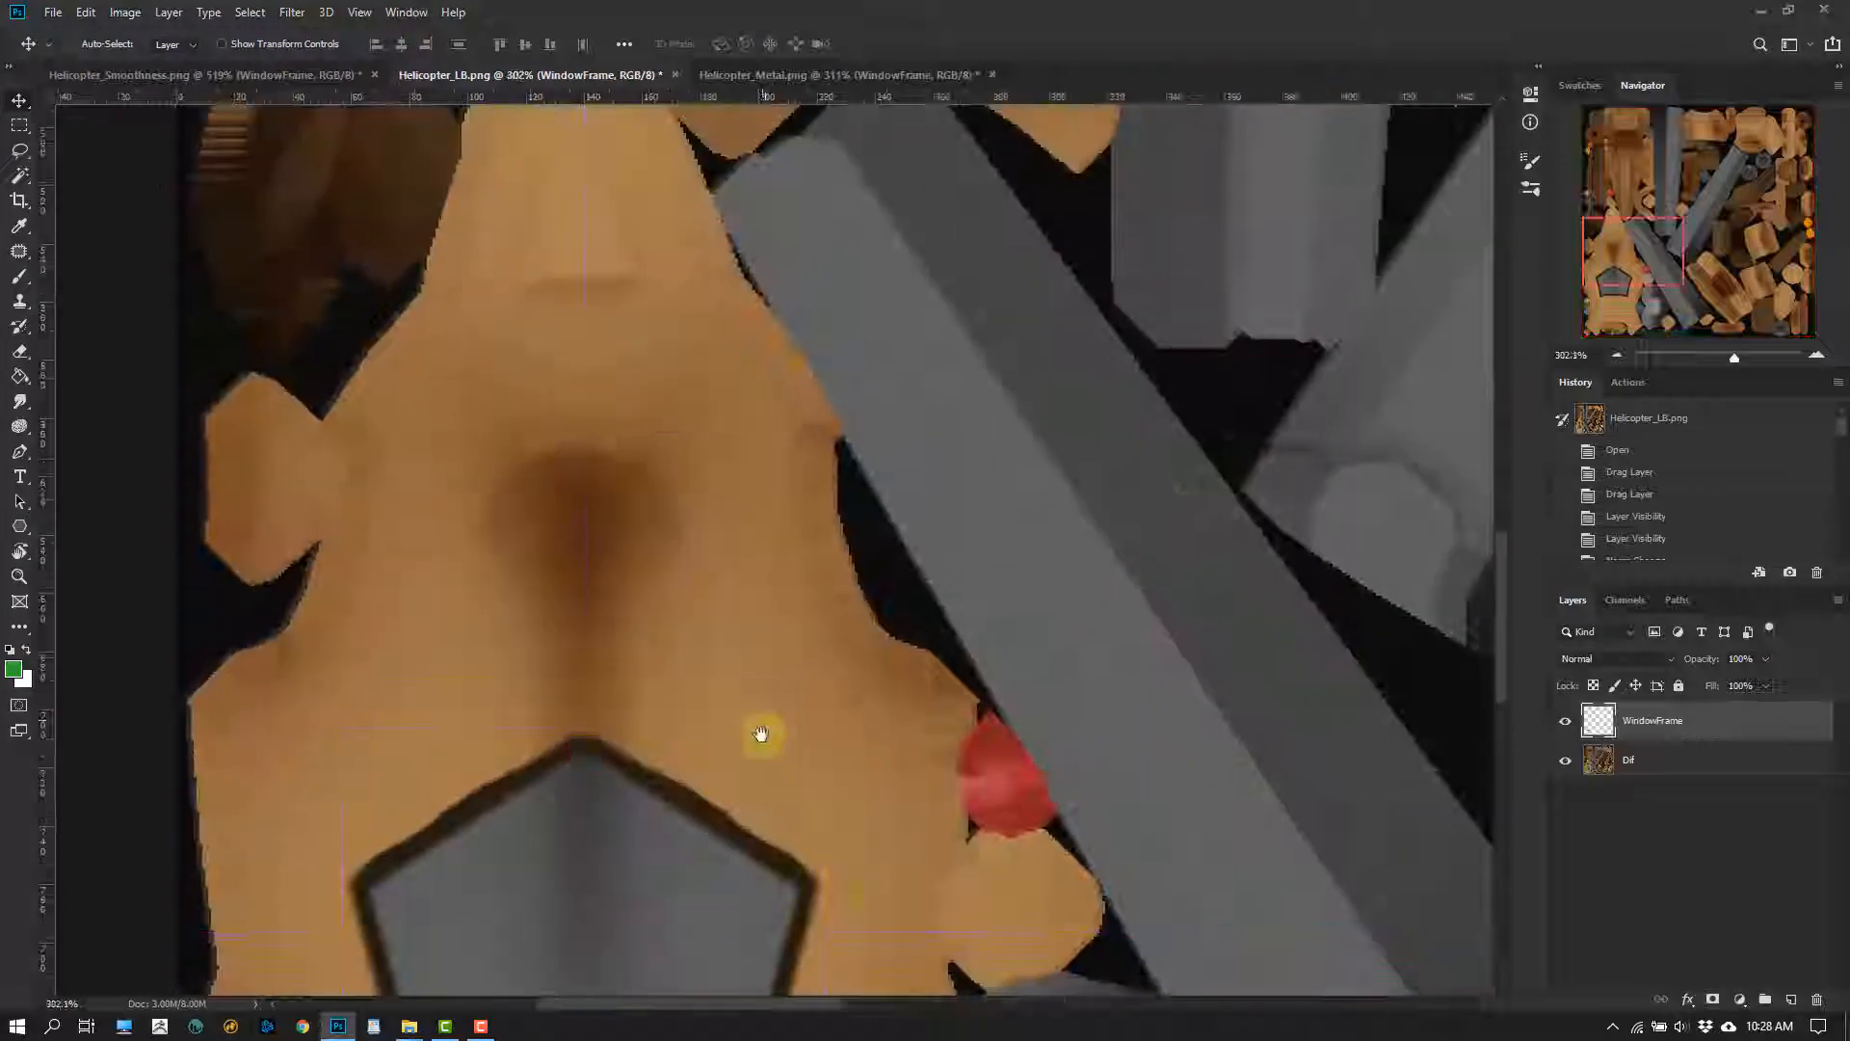
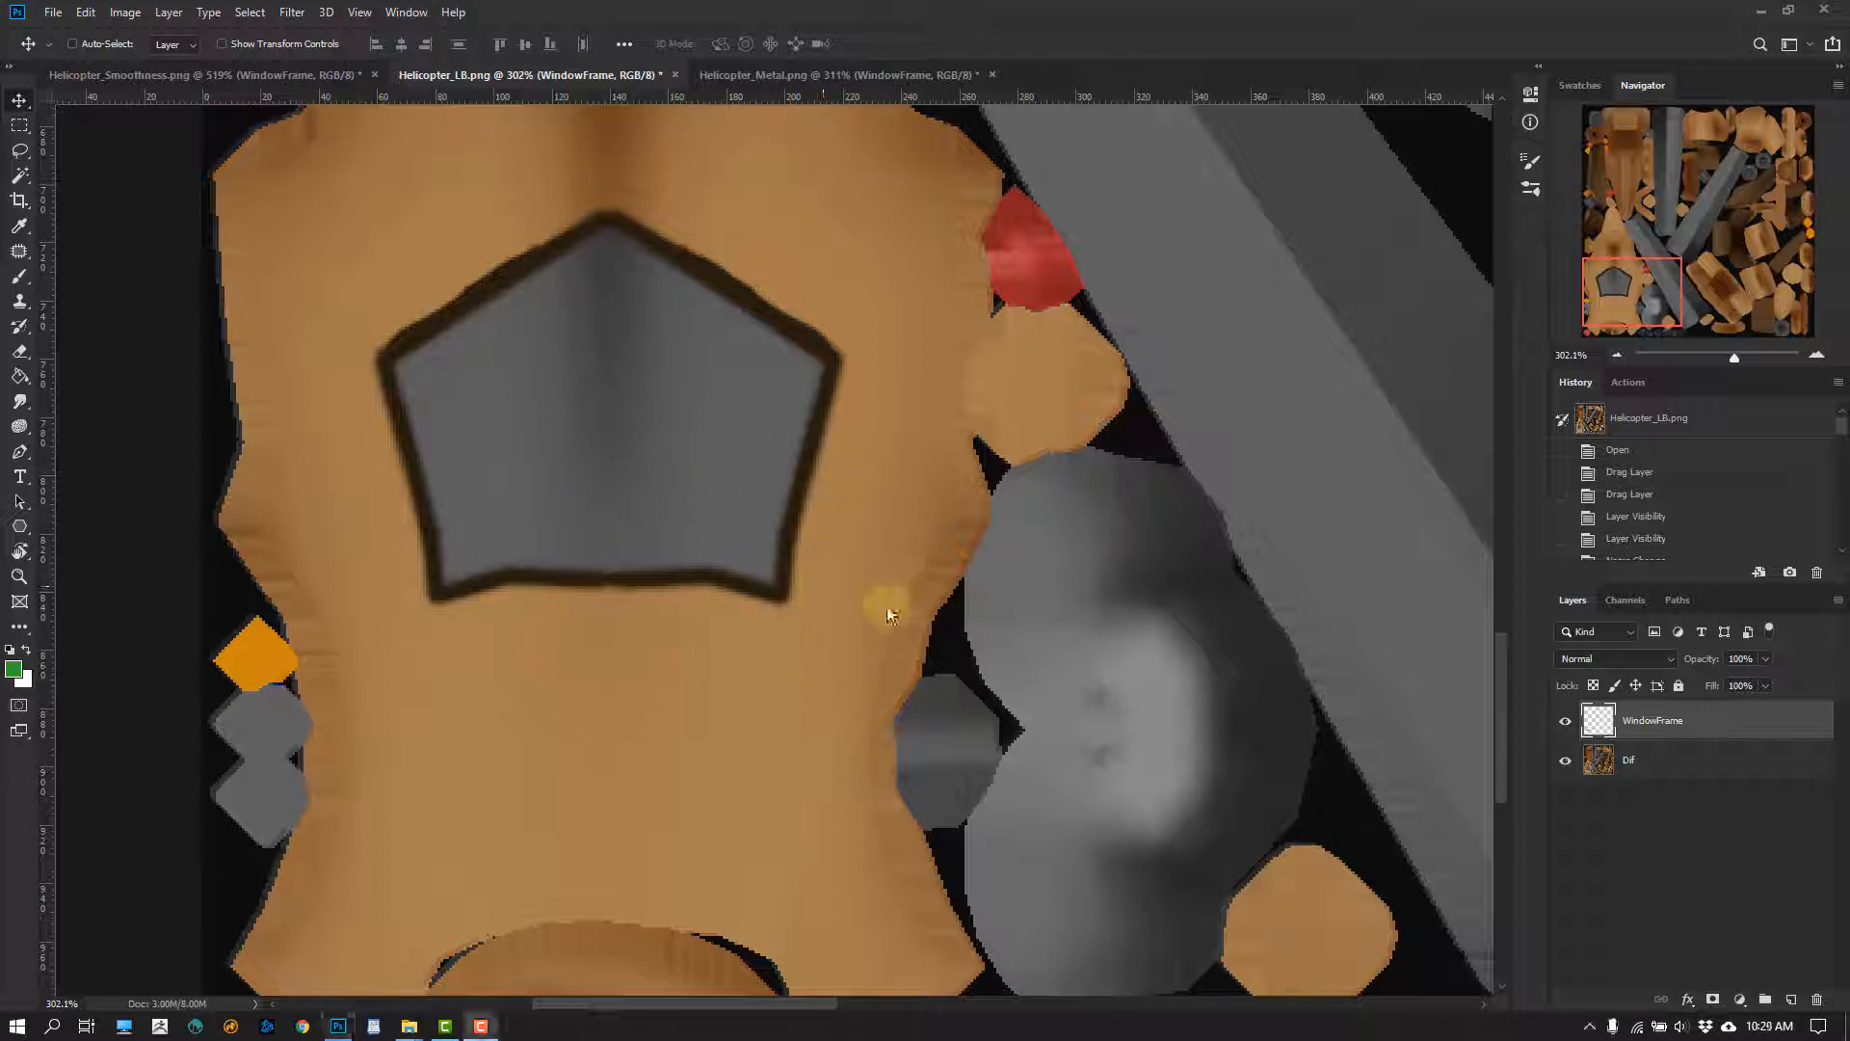
Compare the close-up of the cockpit window frame in Helicopter_LB.png, Helicopter_Metal.png and Helicopter_Smoothness.png
left_click(732, 75)
left_click(596, 75)
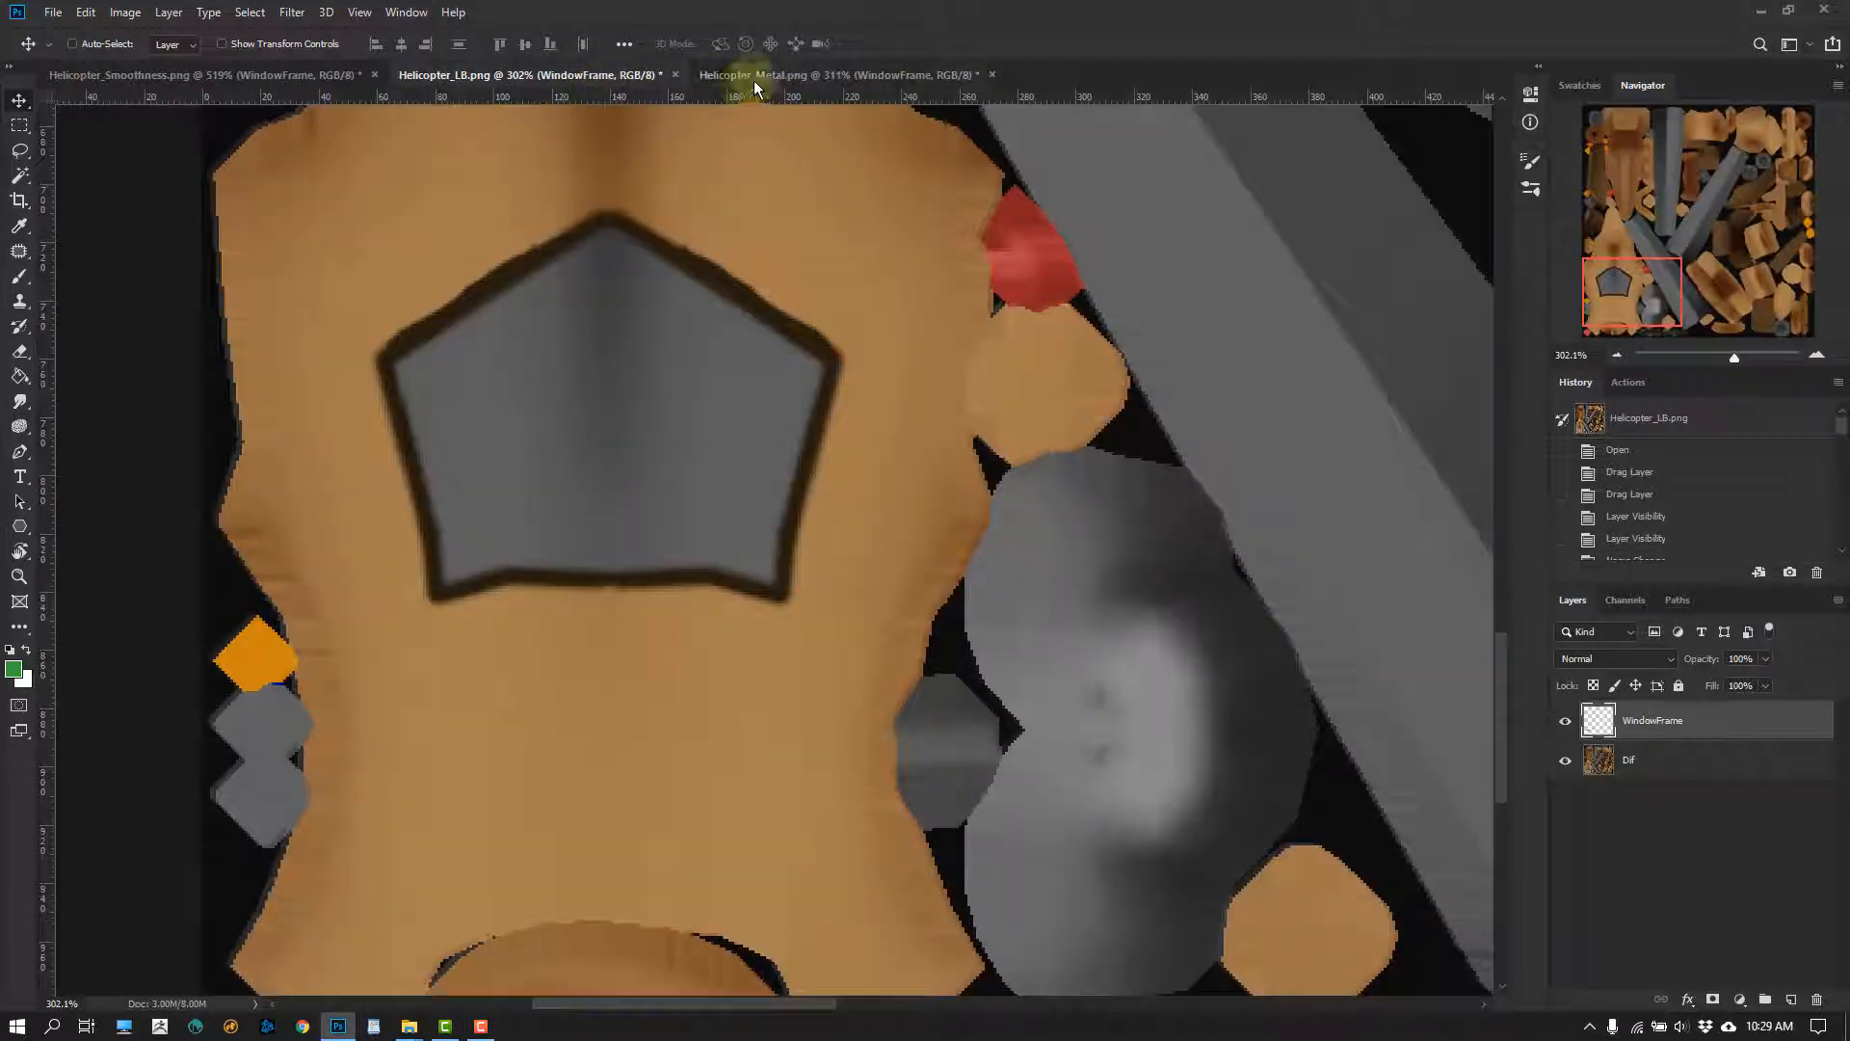
left_click(747, 75)
left_click(589, 75)
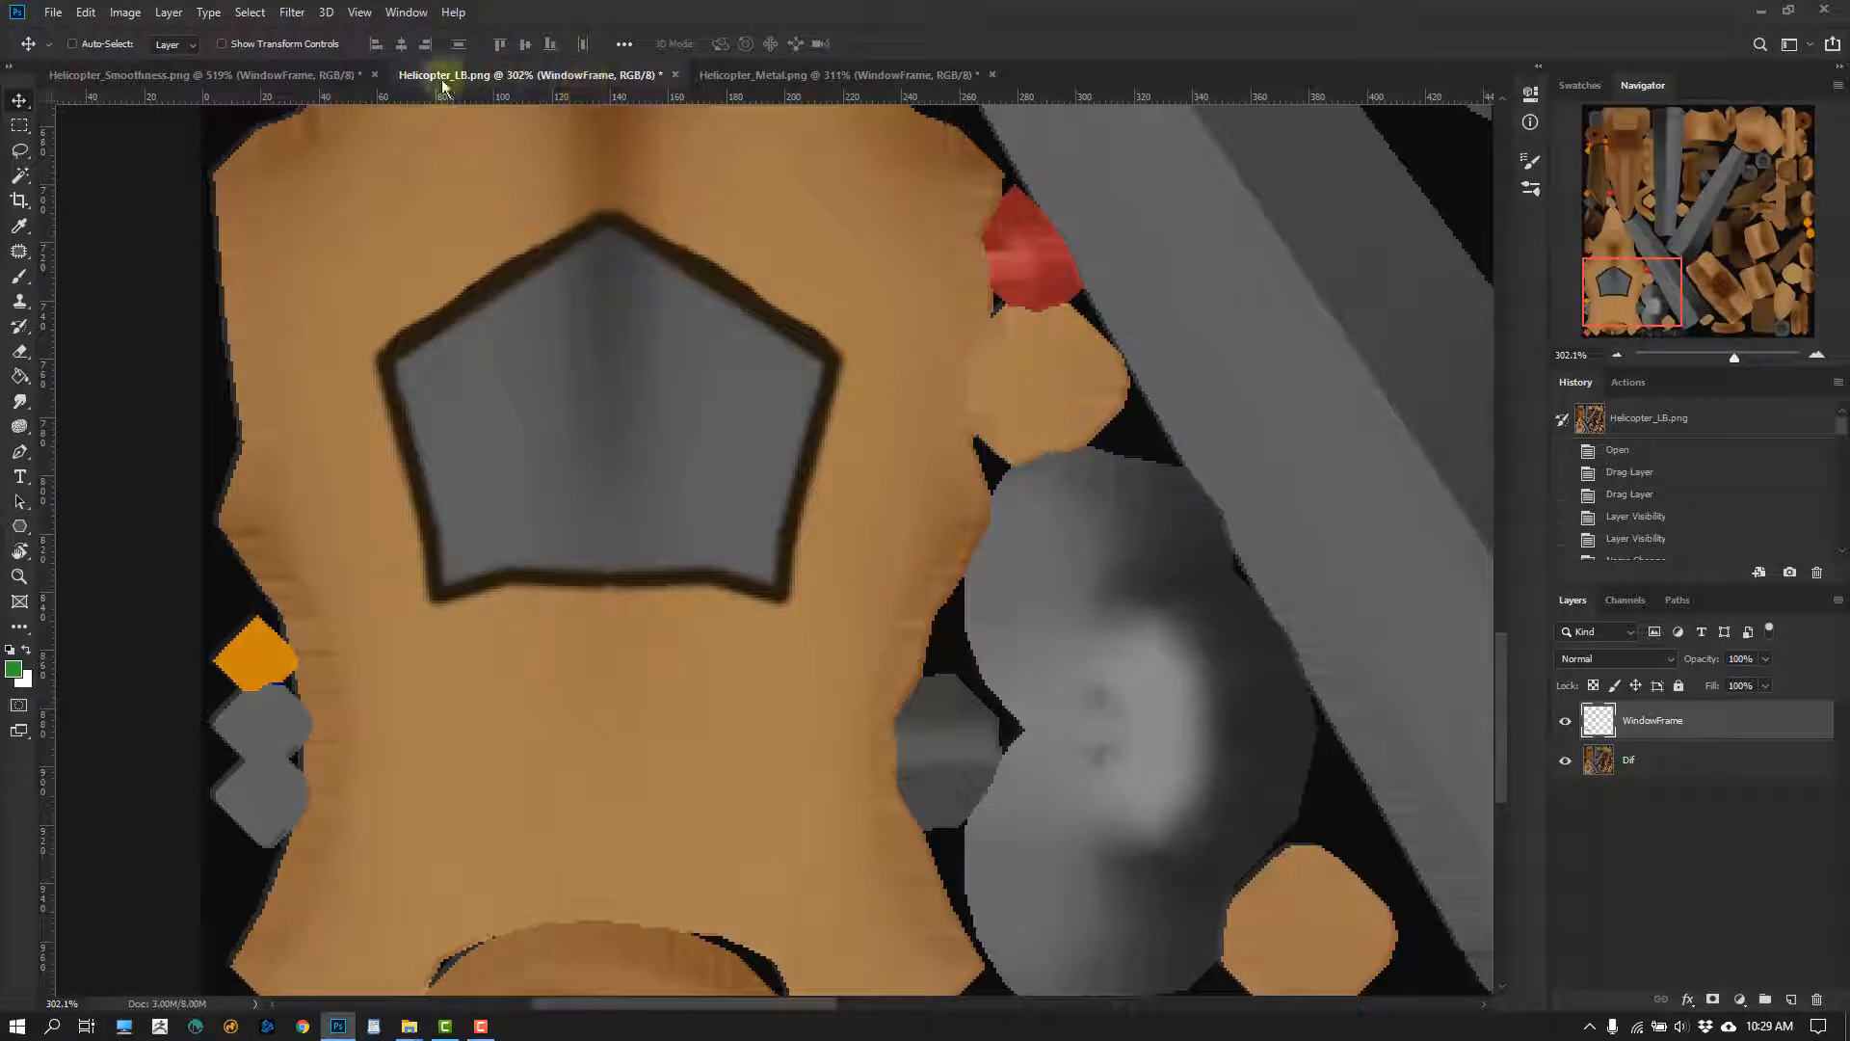
left_click(279, 75)
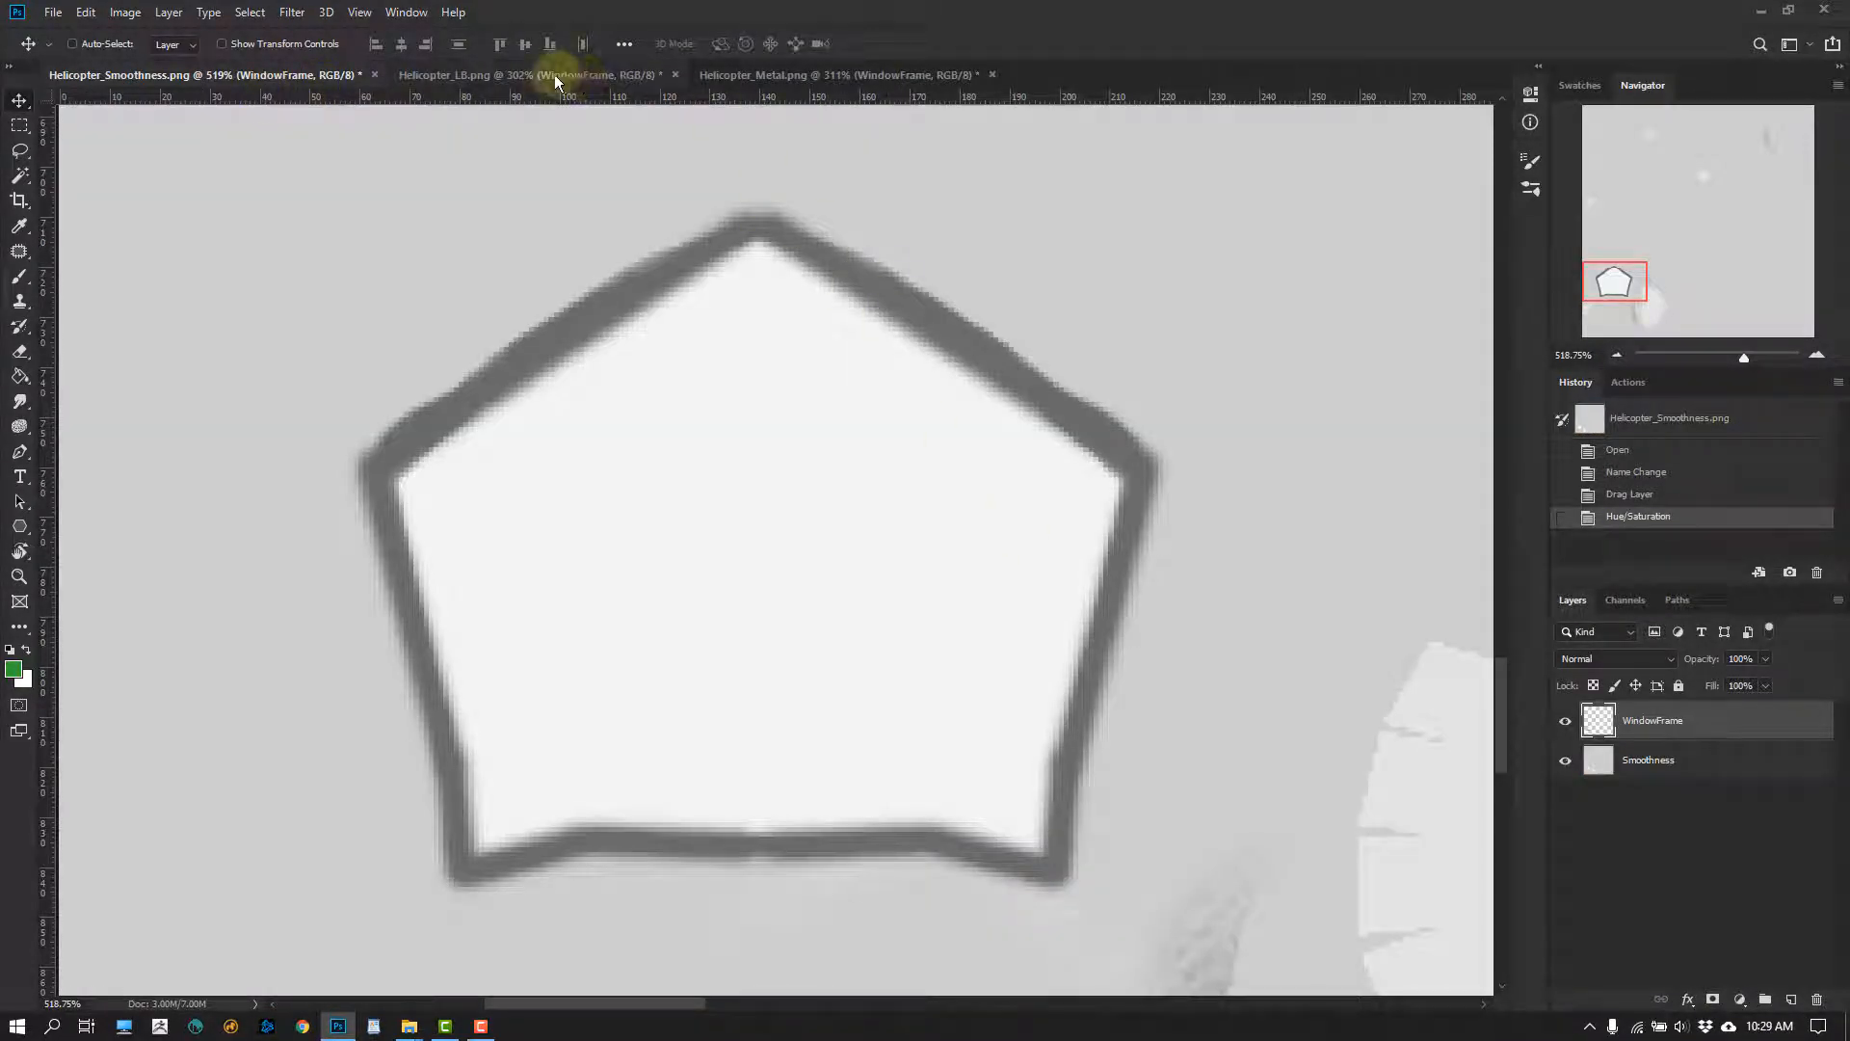
left_click(587, 75)
Examine the full metal, albedo and smoothness textures in turn, comparing how the cockpit window area reads in each whole map
left_click(761, 76)
scroll(935, 530, "down", 8, "alt")
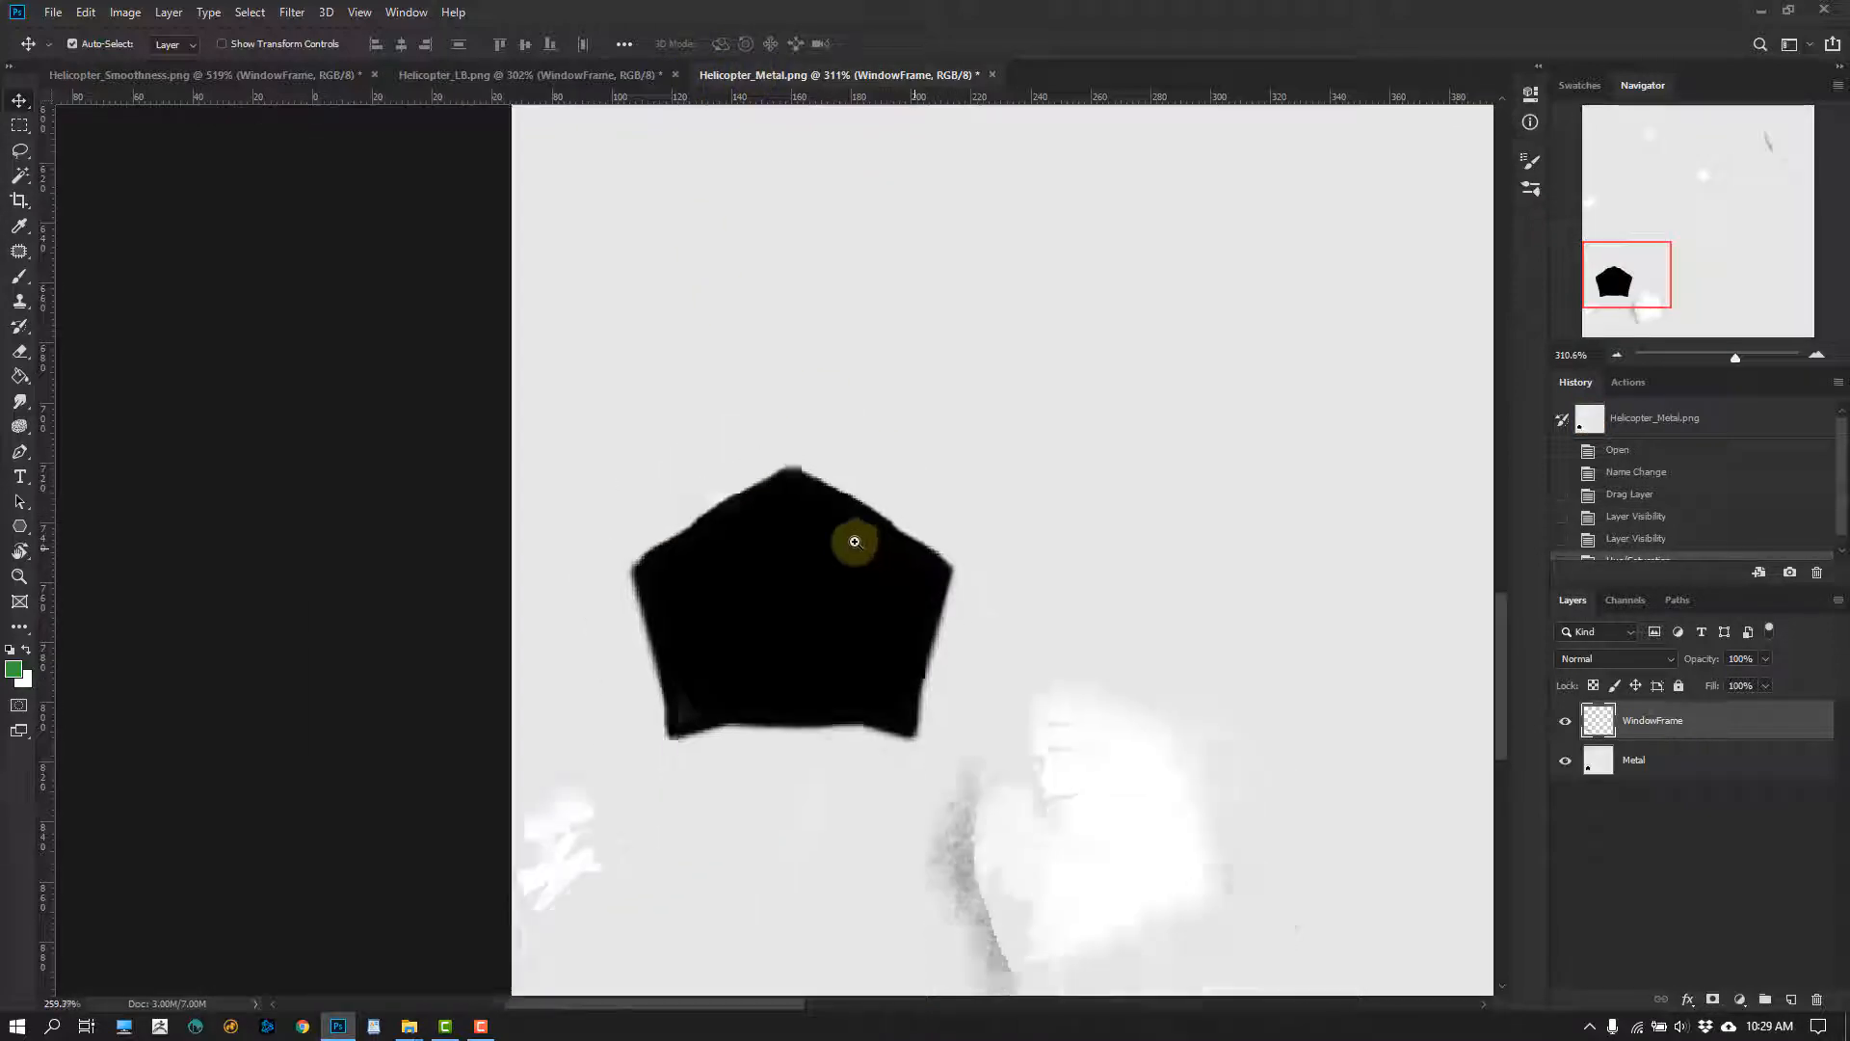
left_click(495, 77)
scroll(798, 535, "down", 6, "alt")
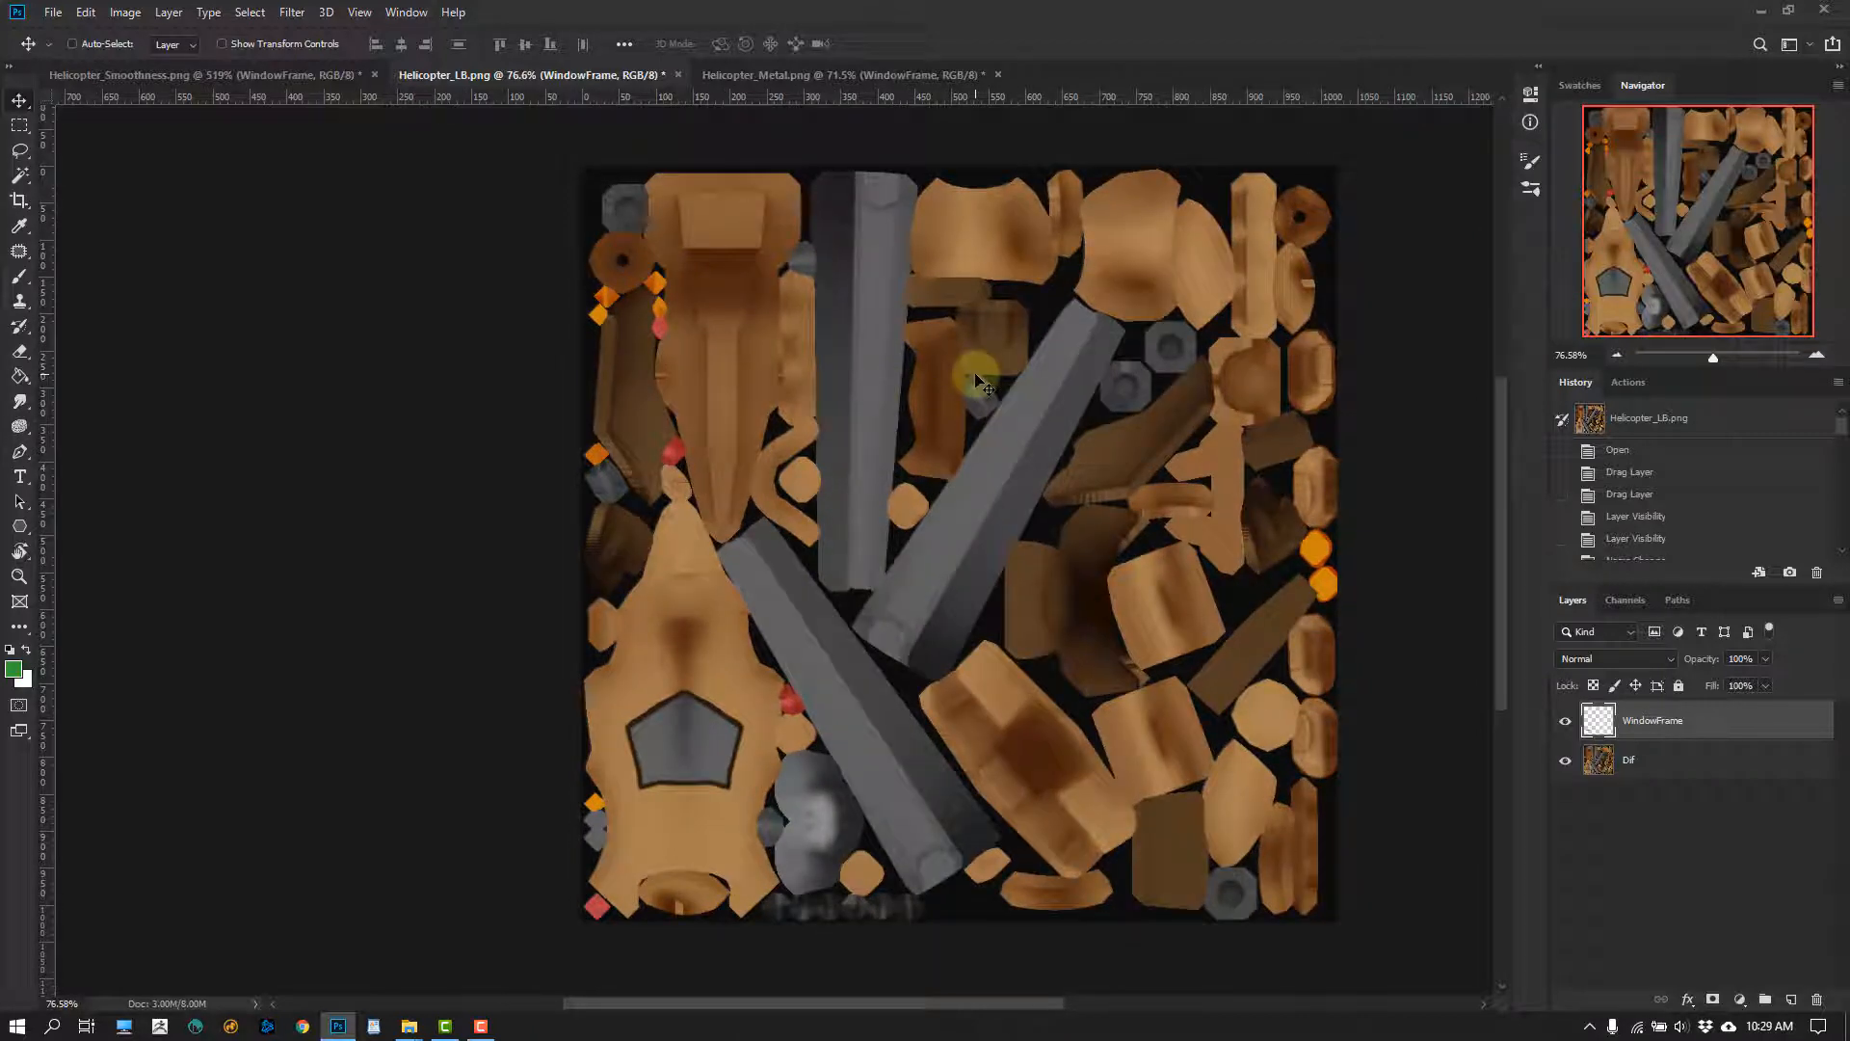
left_click(332, 74)
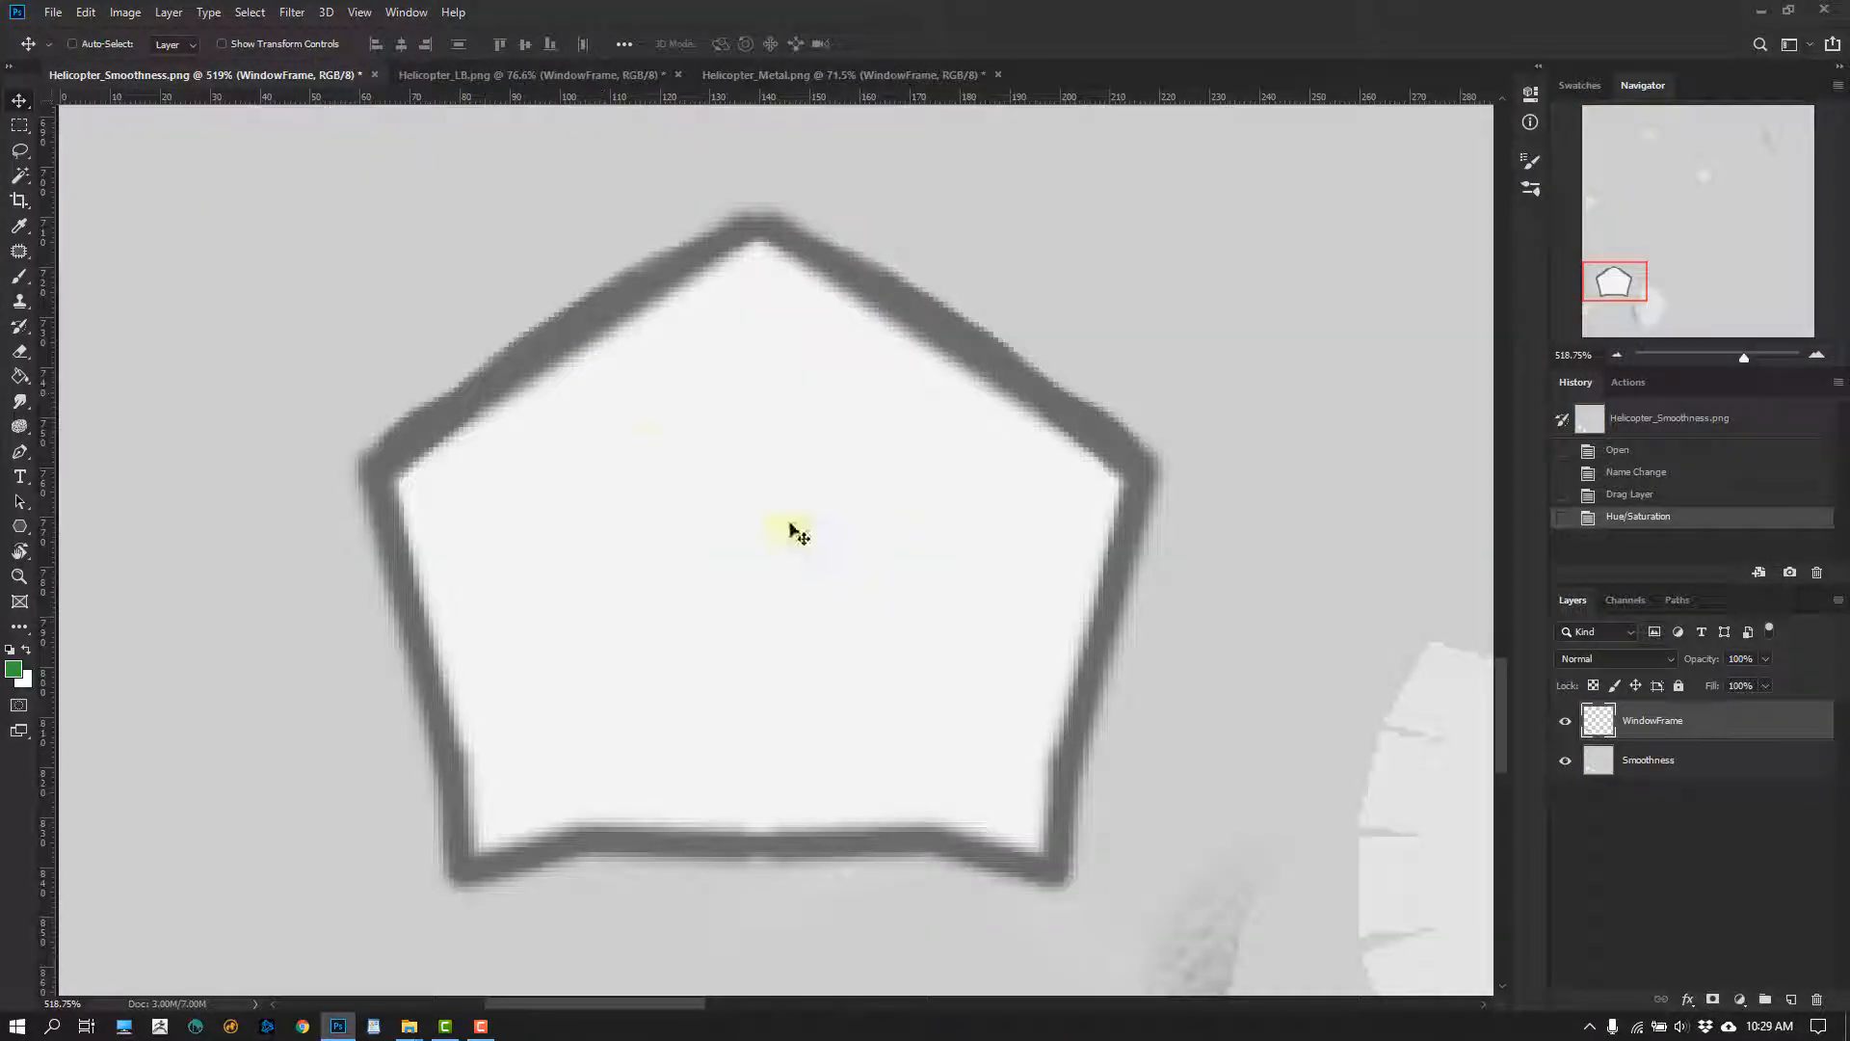
scroll(893, 583, "down", 8, "alt")
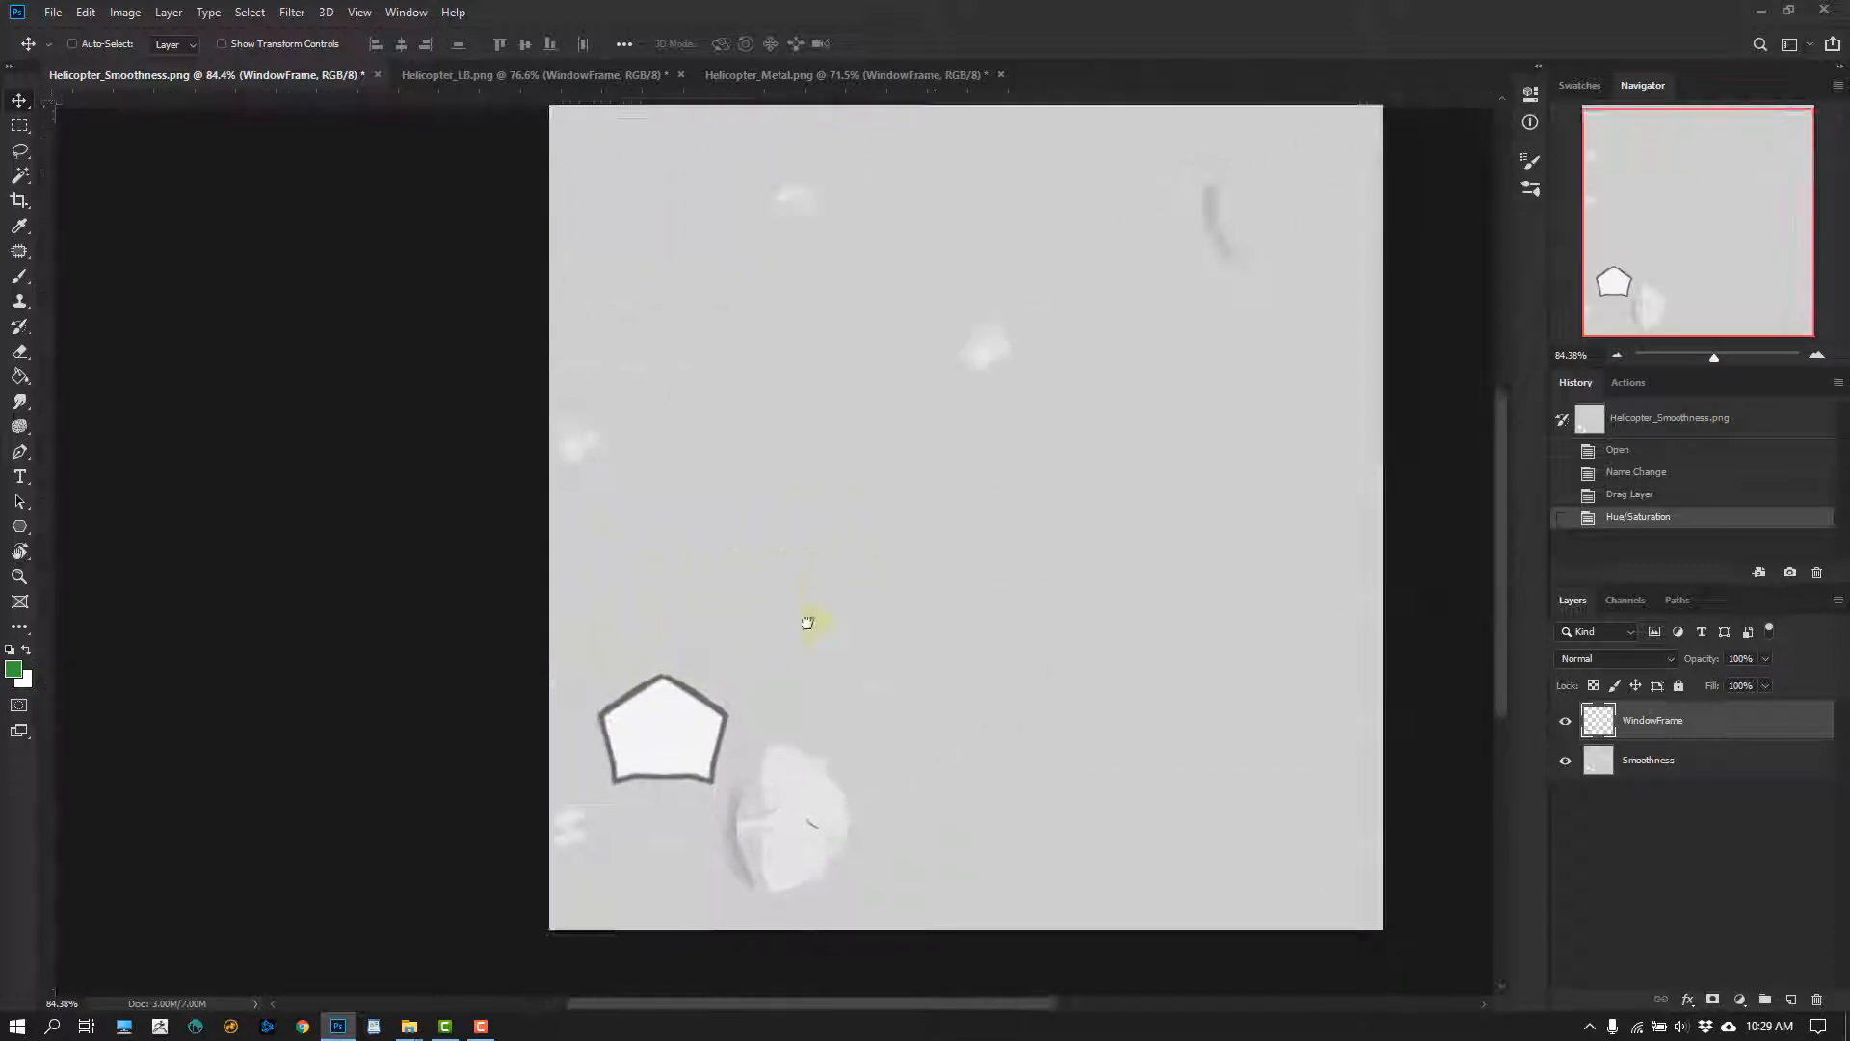
scroll(809, 613, "down", 1, "alt")
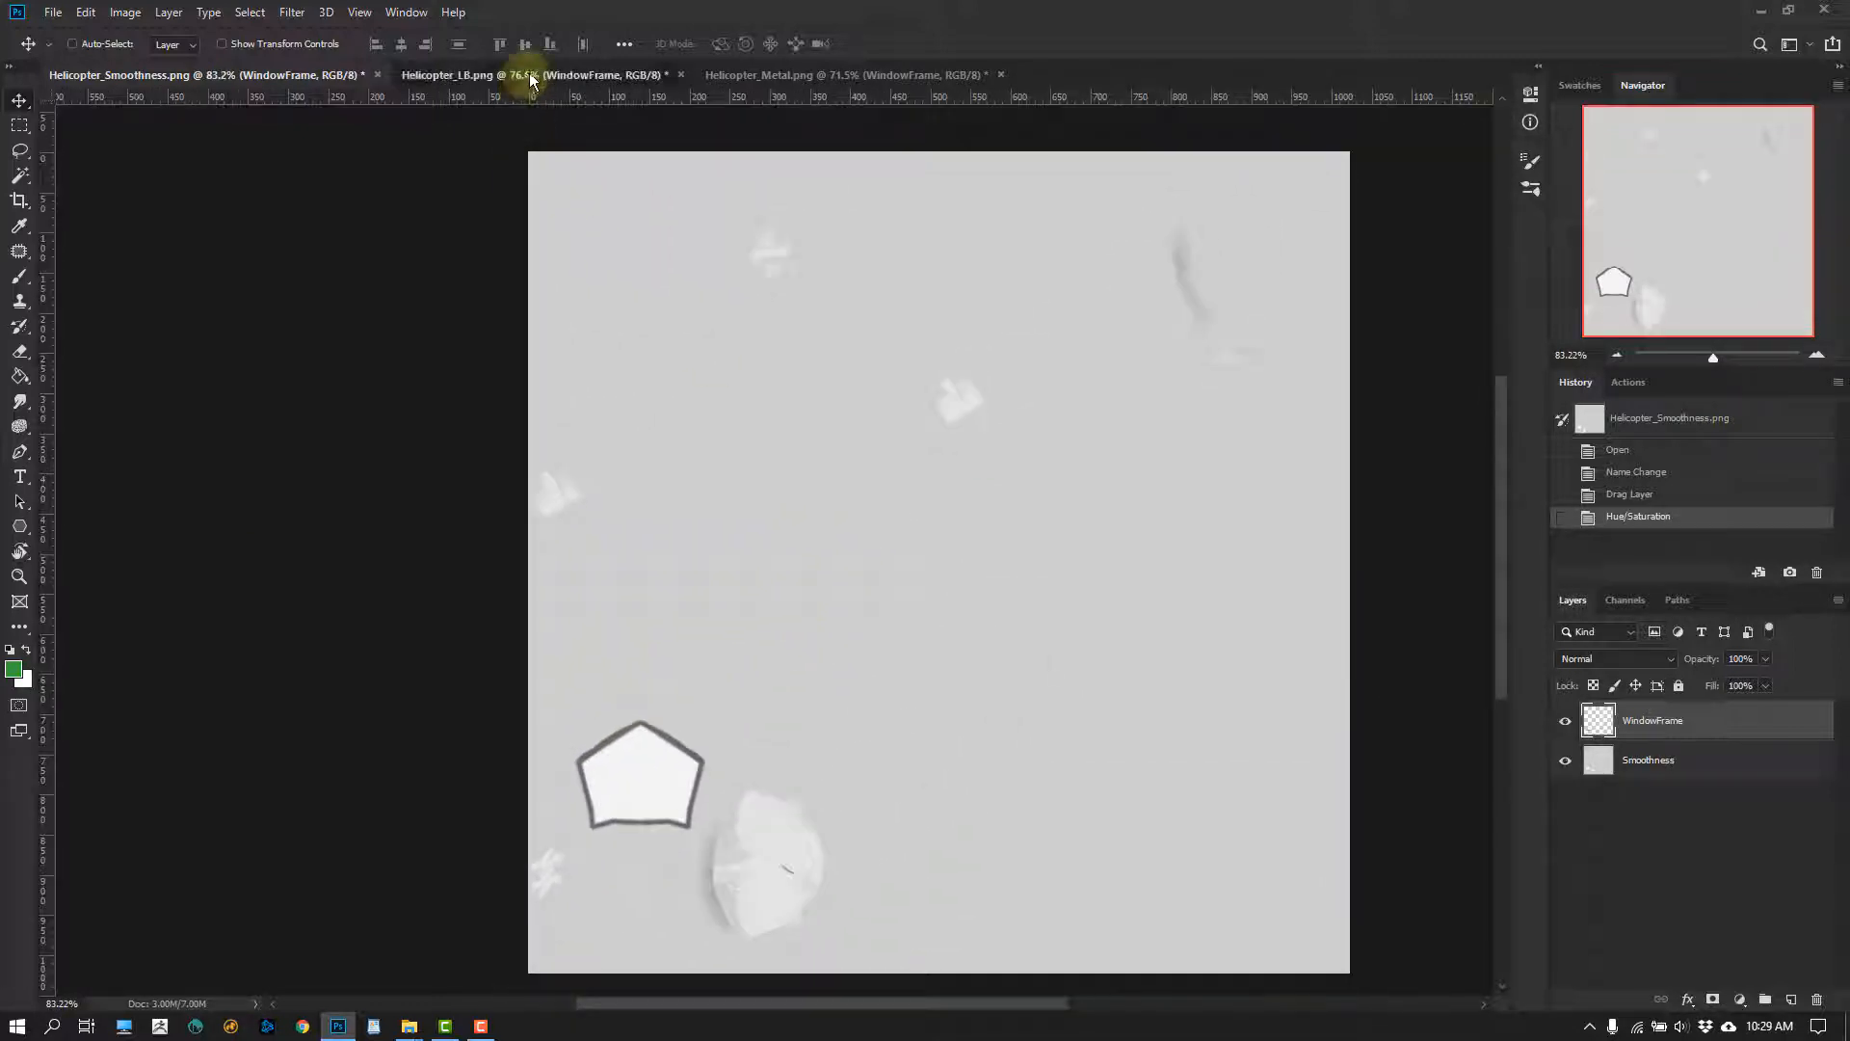
left_click(529, 75)
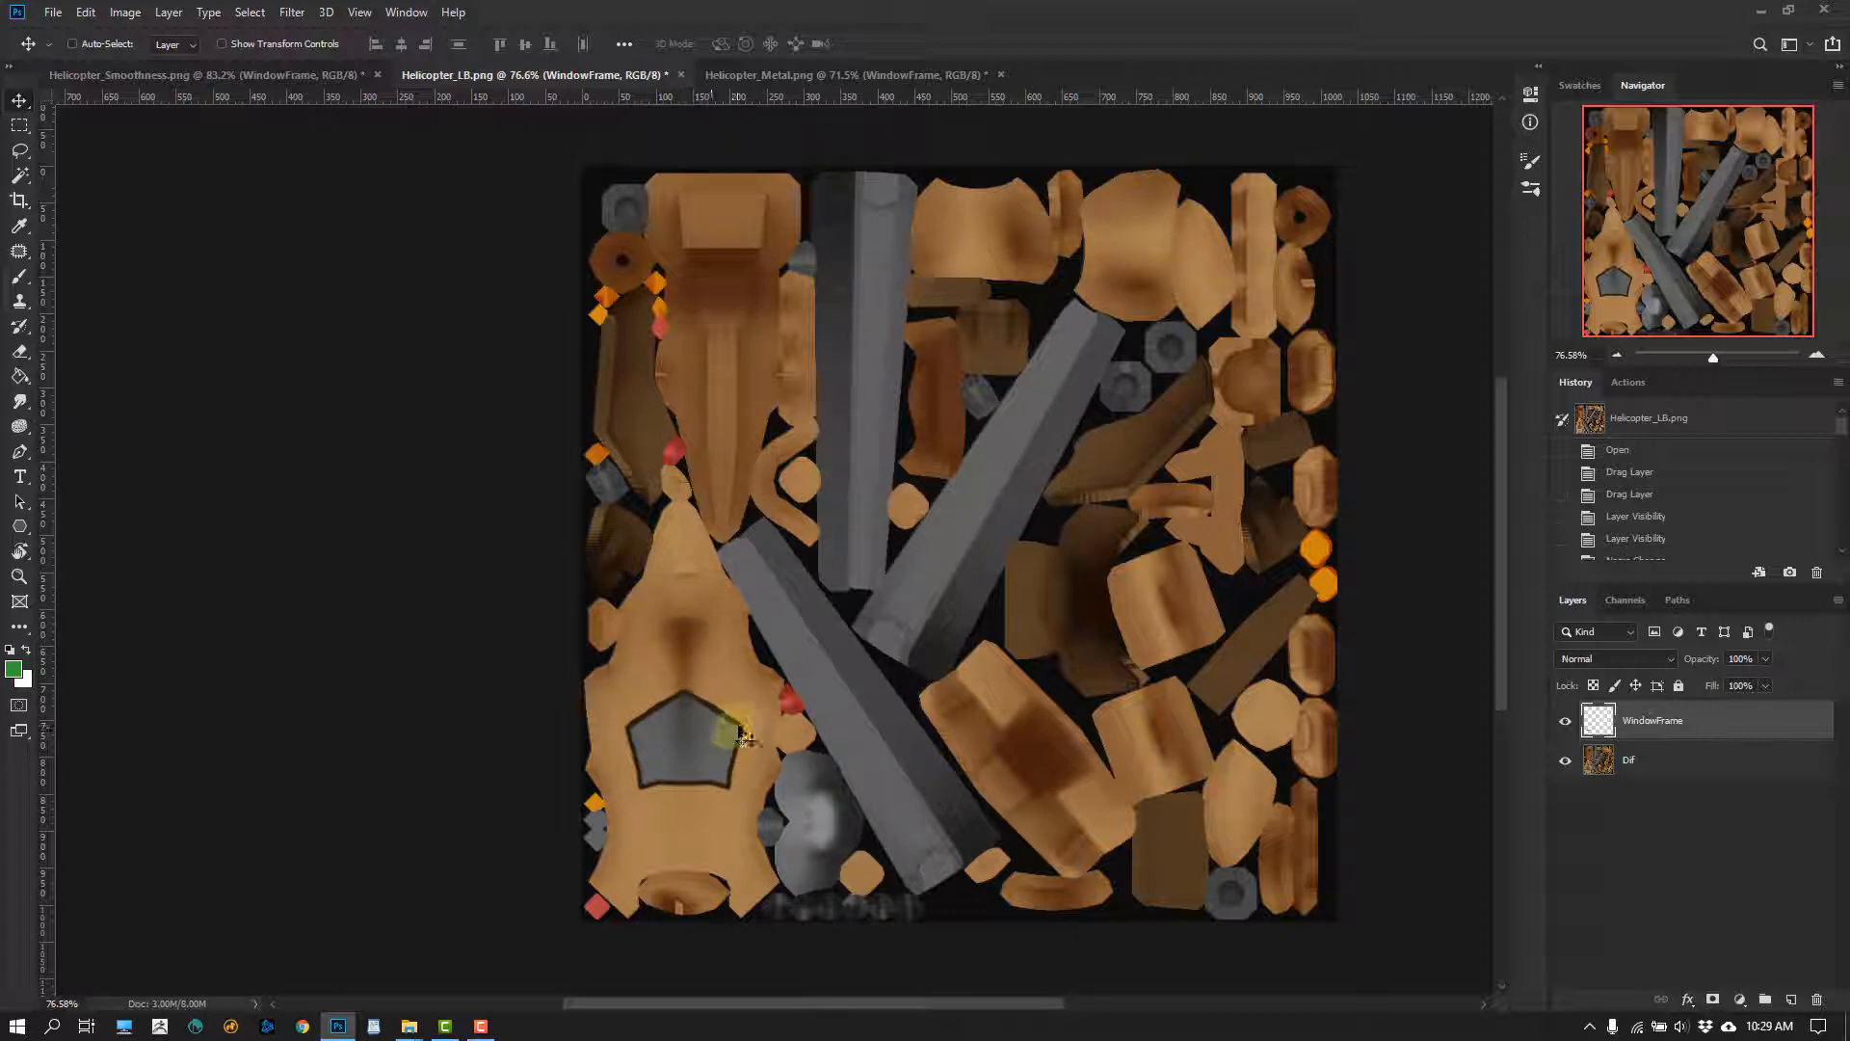
left_click(761, 75)
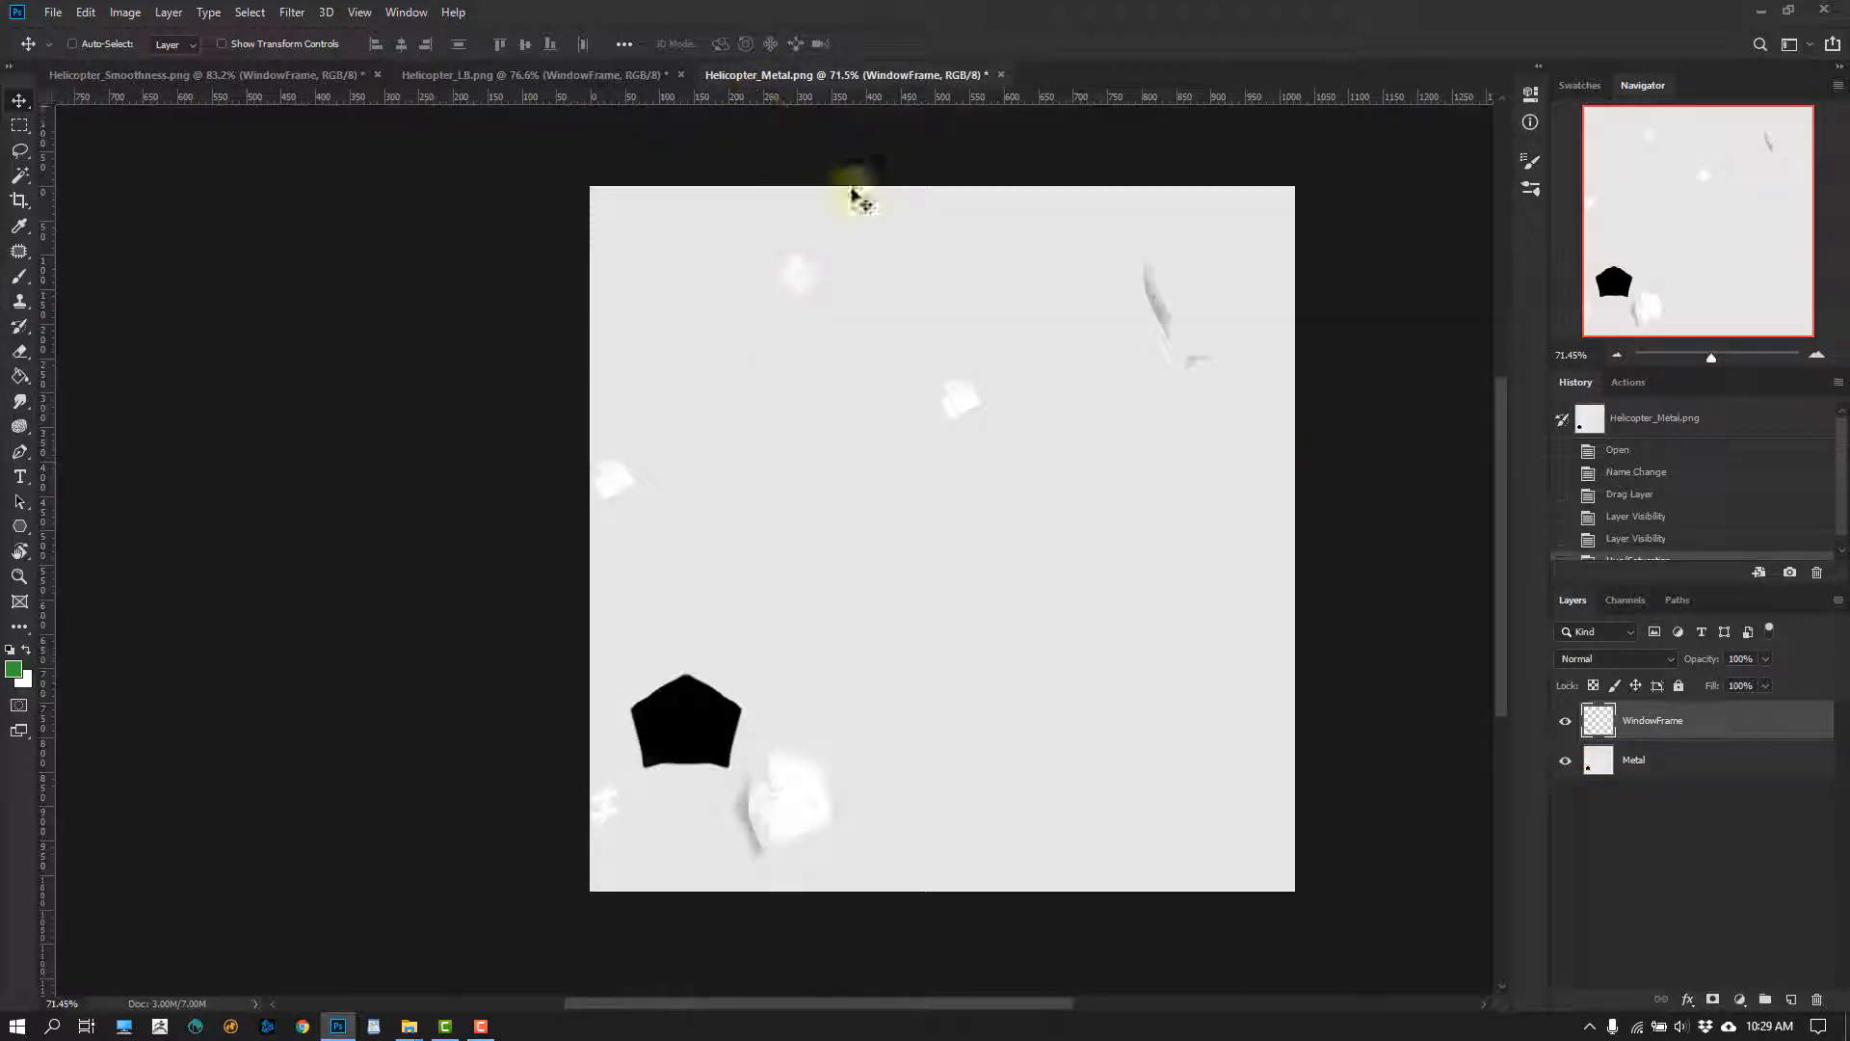
left_click(185, 81)
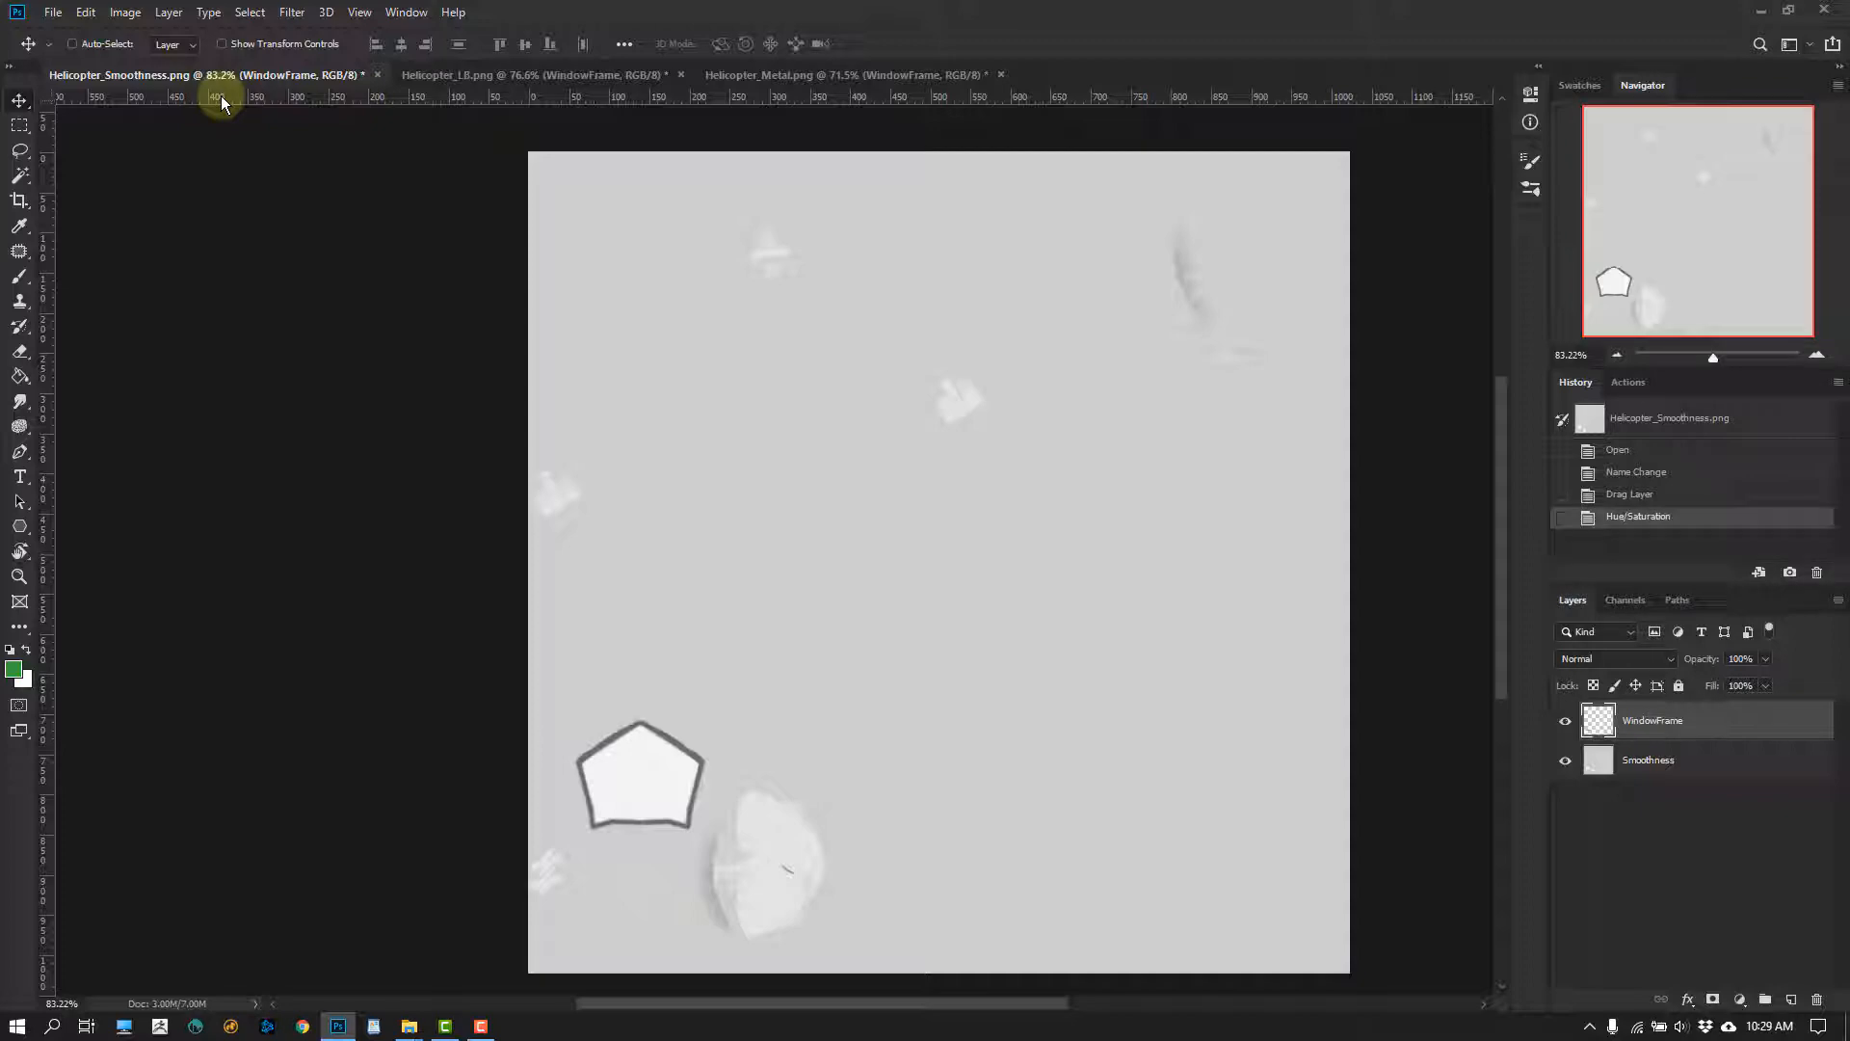
left_click(639, 77)
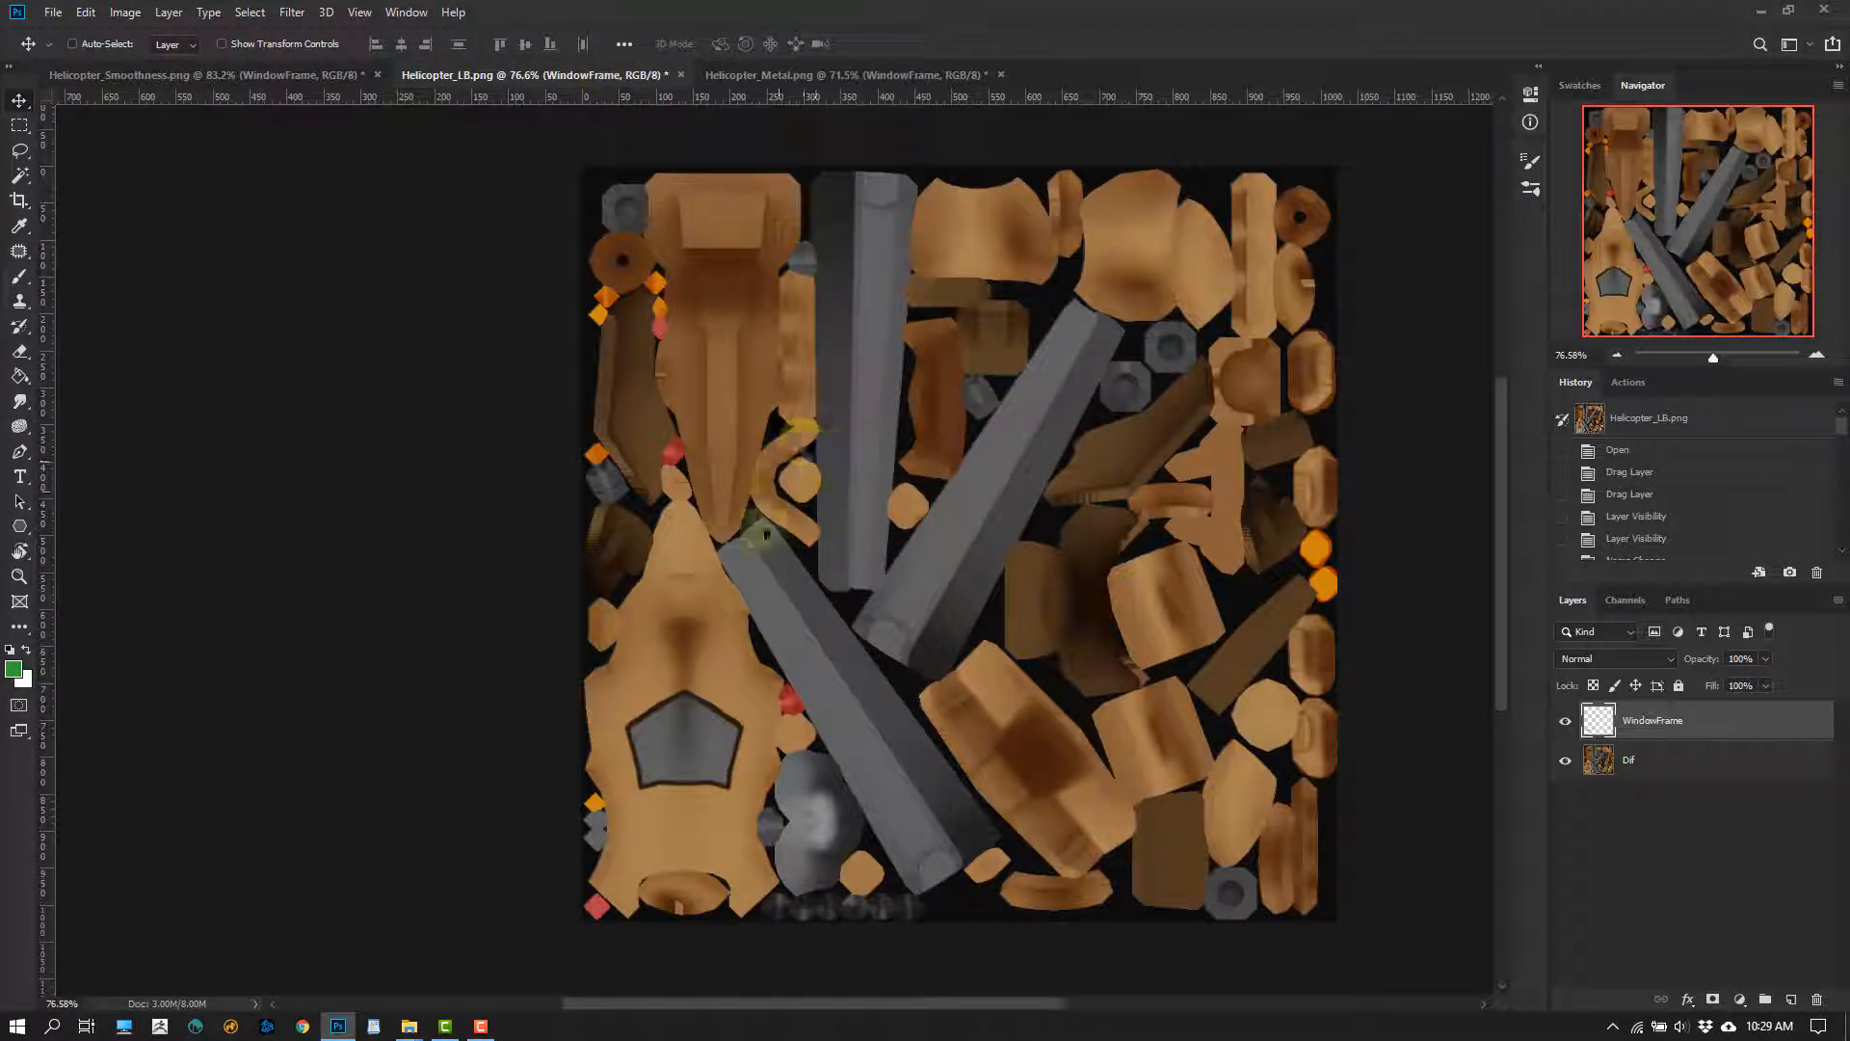